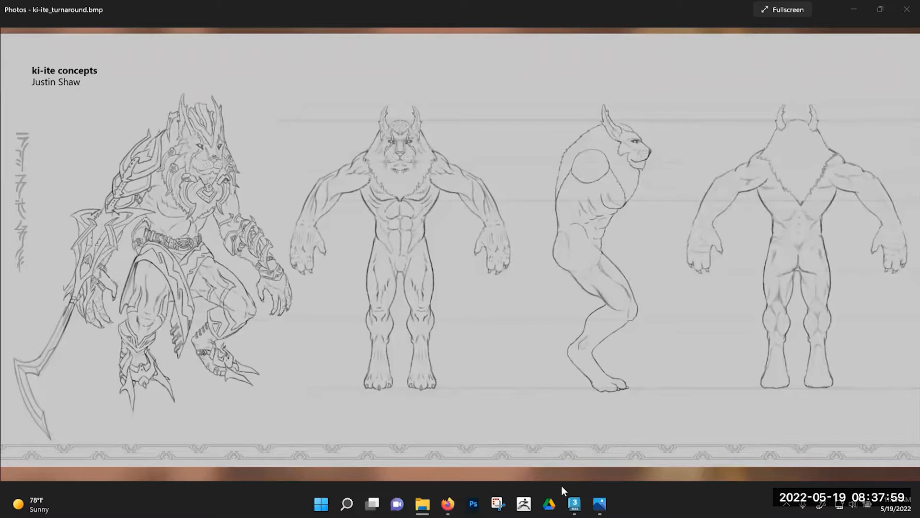
# Switch to 3ds Max, maximize the Perspective viewport and create a plane about 110 by 158 with one length and one width segment.
pyautogui.click(574, 503)
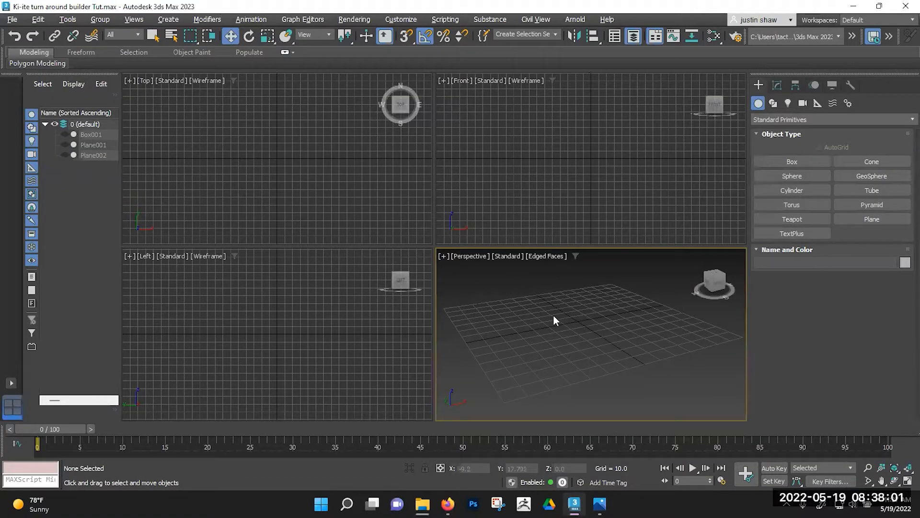
pyautogui.hotkey('alt', 'w')
pyautogui.scroll(5, 482, 272)
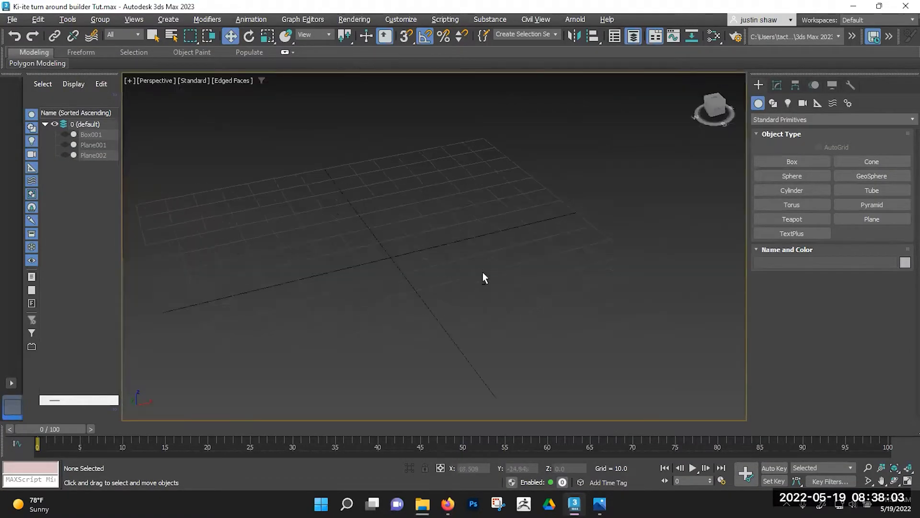
pyautogui.click(872, 217)
pyautogui.moveTo(563, 113); pyautogui.dragTo(238, 413)
pyautogui.moveTo(466, 286); pyautogui.dragTo(478, 267, button='middle')
pyautogui.rightClick(866, 366)
pyautogui.rightClick(867, 378)
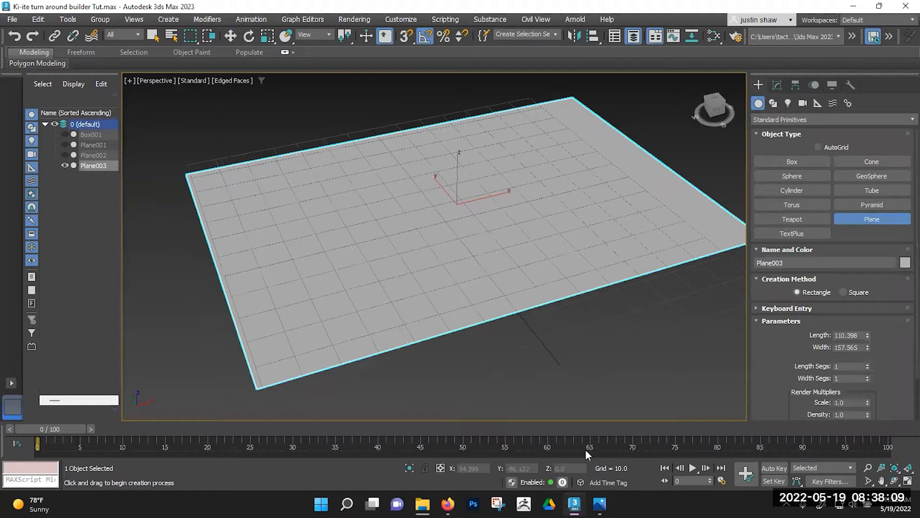
# Check the pixel dimensions of ki-ite_turnaround.bmp in File Explorer and set the plane's length to 2588.
pyautogui.moveTo(422, 504)
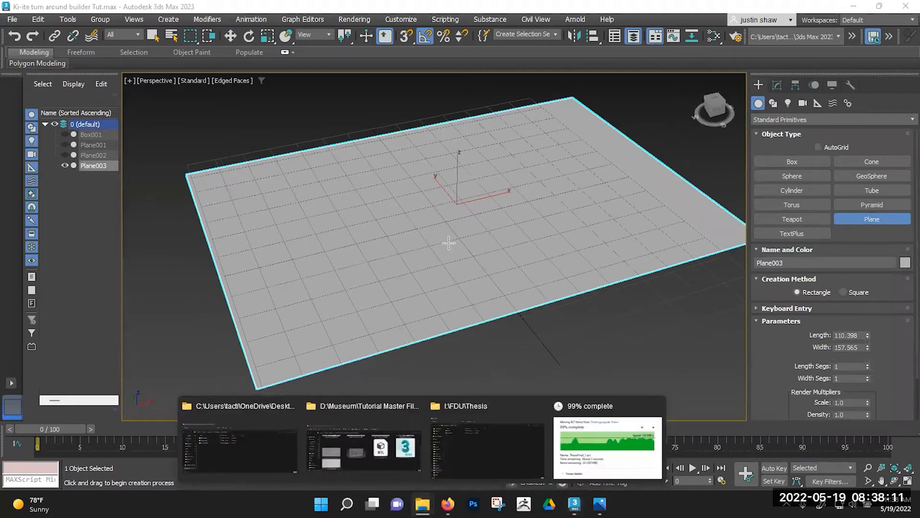
pyautogui.click(376, 398)
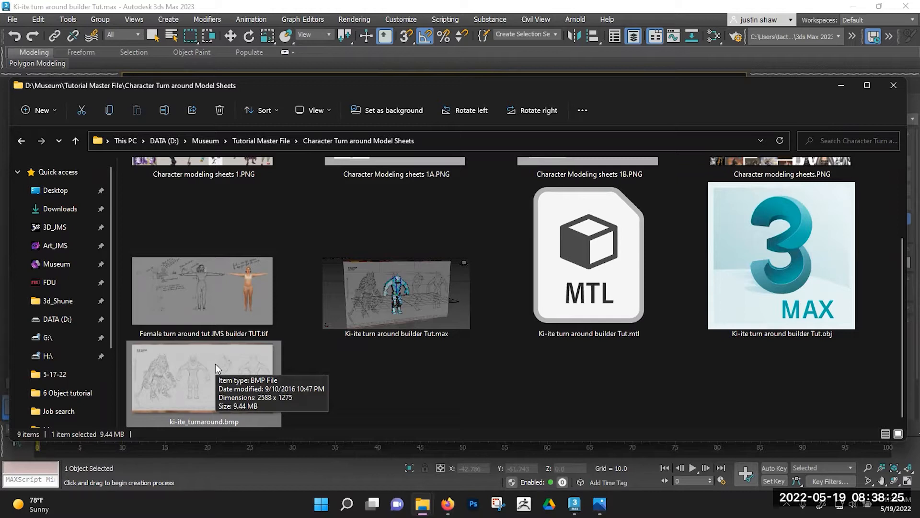
pyautogui.click(551, 3)
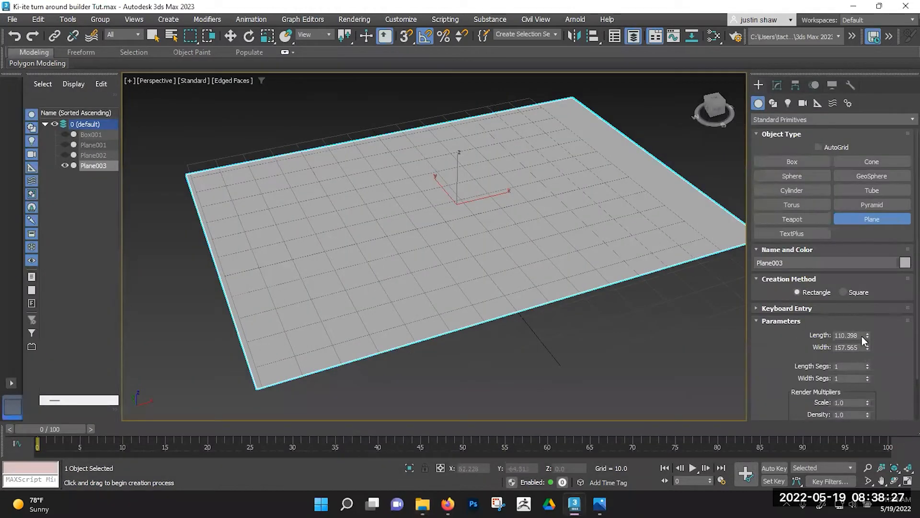
pyautogui.moveTo(859, 335); pyautogui.dragTo(834, 336)
pyautogui.write('2588')
pyautogui.press('Tab')
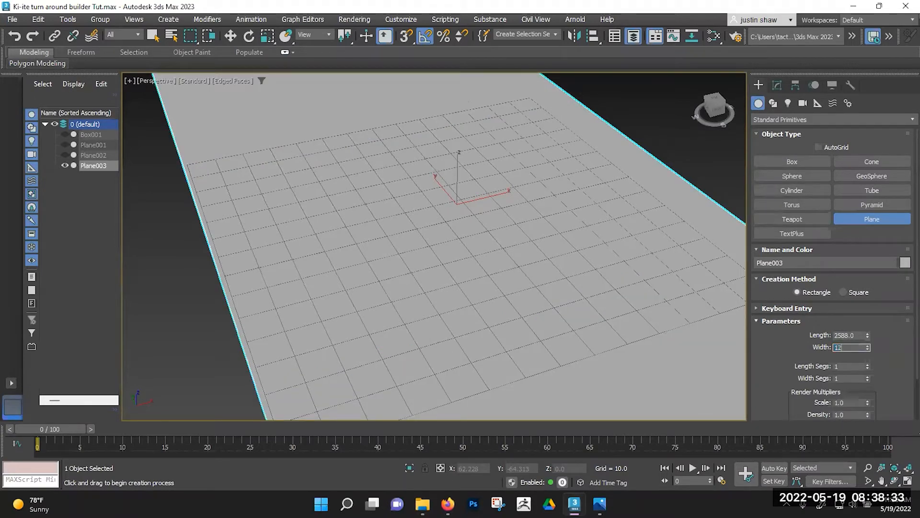
# Recheck the dimensions of ki-ite_turnaround.bmp in its folder and set the plane's width to 1275.
pyautogui.click(600, 504)
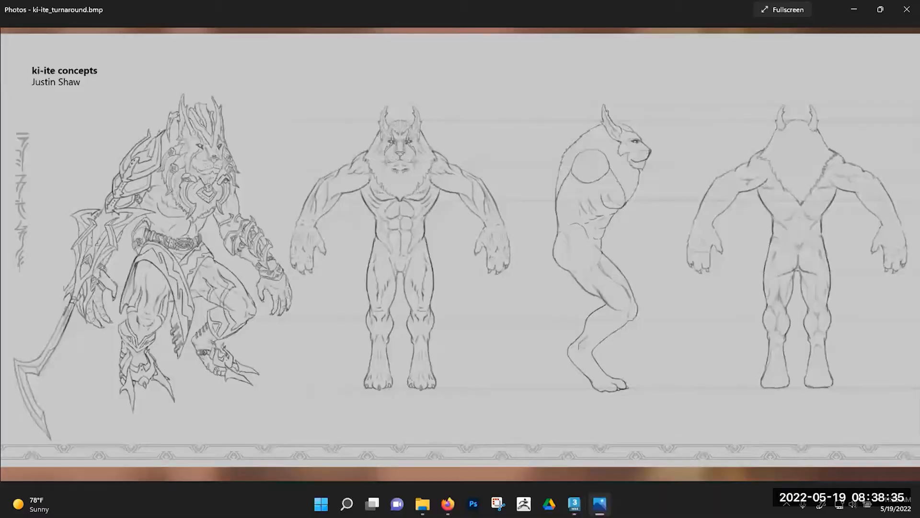
pyautogui.click(599, 504)
pyautogui.moveTo(422, 504)
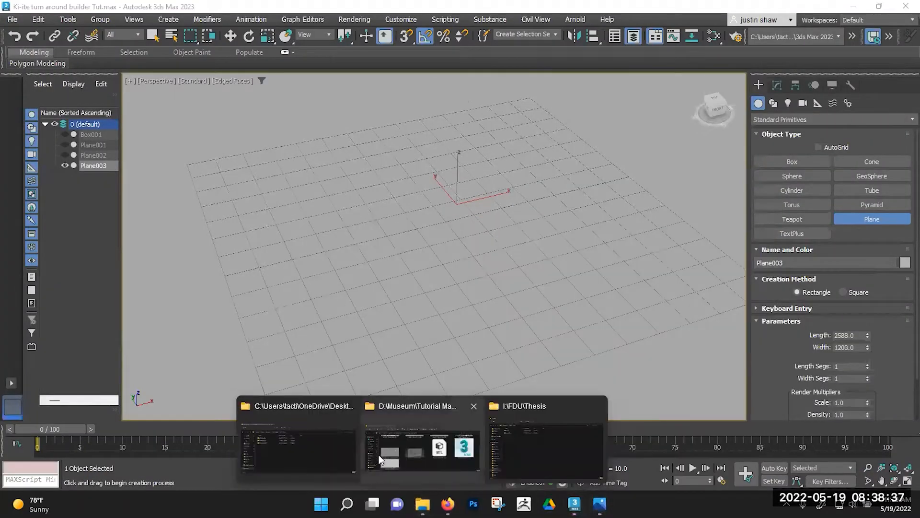
pyautogui.click(378, 455)
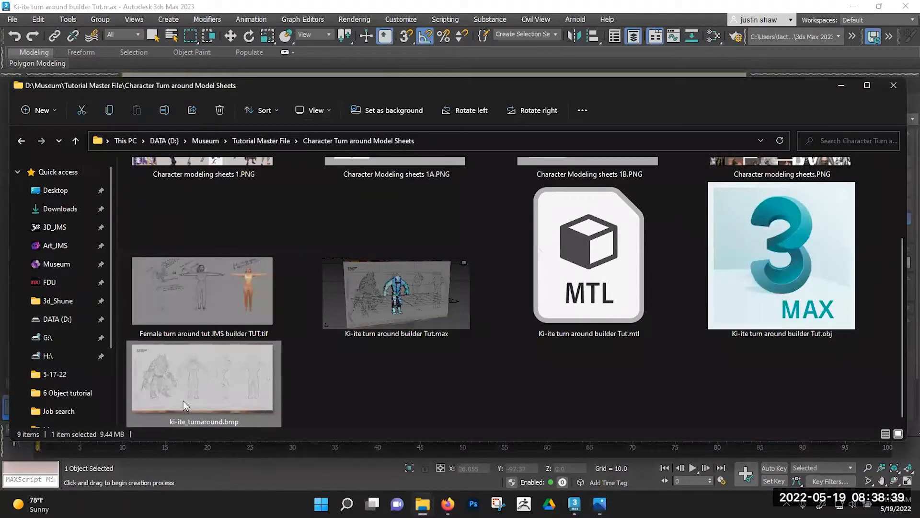
pyautogui.moveTo(183, 401)
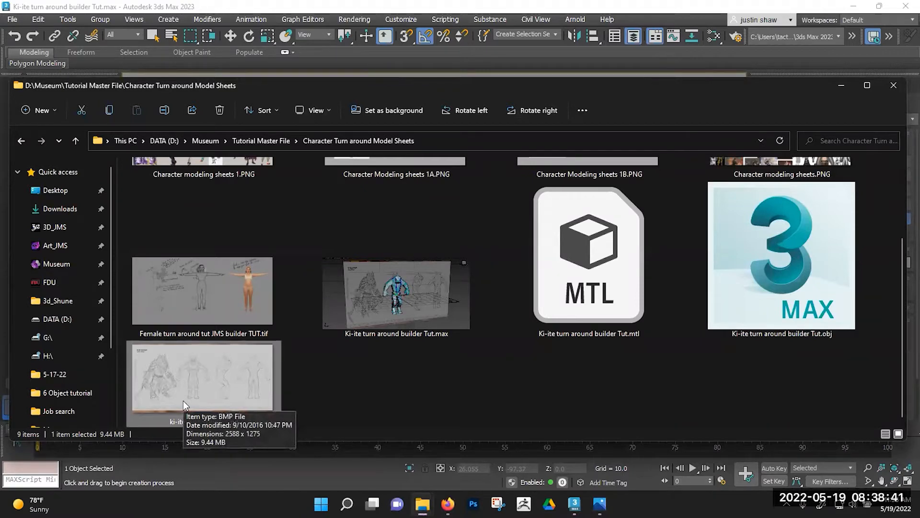
pyautogui.click(574, 503)
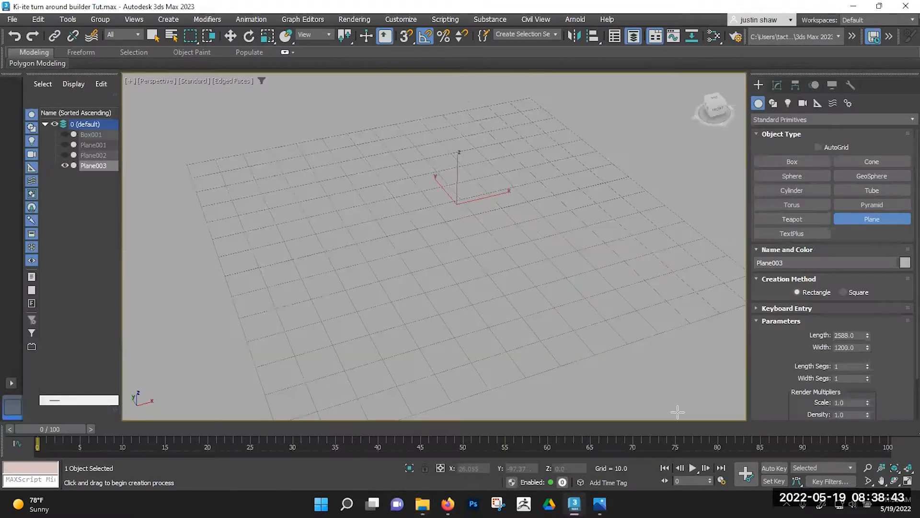
pyautogui.click(858, 348)
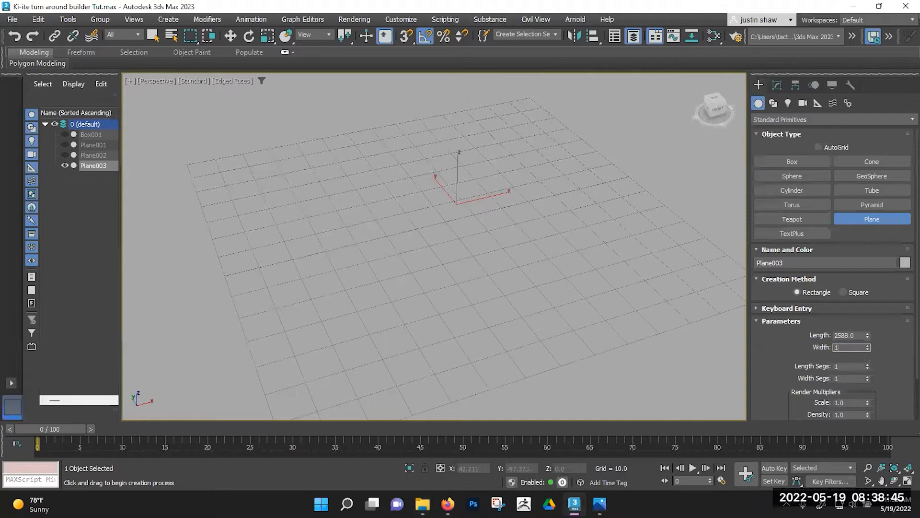
# Scale the oversized plane down uniformly to about 5.2 percent.
pyautogui.scroll(-10, 510, 200)
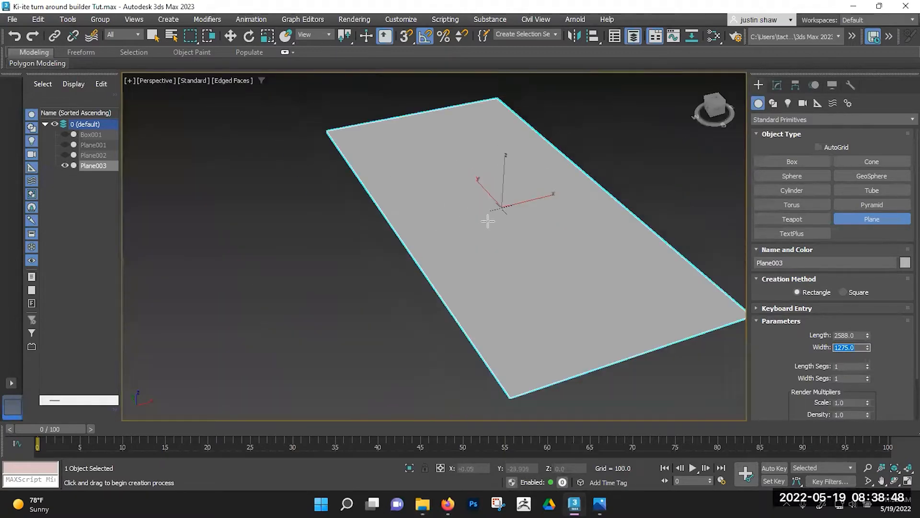
pyautogui.moveTo(489, 220)
pyautogui.keyDown('alt'); pyautogui.mouseDown(button='middle')
pyautogui.moveTo(567, 243)
pyautogui.moveTo(503, 213)
pyautogui.mouseUp(button='middle'); pyautogui.keyUp('alt')
pyautogui.press('r')
pyautogui.moveTo(500, 211); pyautogui.dragTo(601, 210)
pyautogui.press('z')
pyautogui.moveTo(429, 254); pyautogui.dragTo(436, 314)
pyautogui.press('z')
pyautogui.moveTo(430, 264)
pyautogui.keyDown('alt'); pyautogui.mouseDown(button='middle')
pyautogui.moveTo(499, 236)
pyautogui.moveTo(422, 261)
pyautogui.mouseUp(button='middle'); pyautogui.keyUp('alt')
pyautogui.moveTo(422, 261); pyautogui.dragTo(516, 235, button='middle')
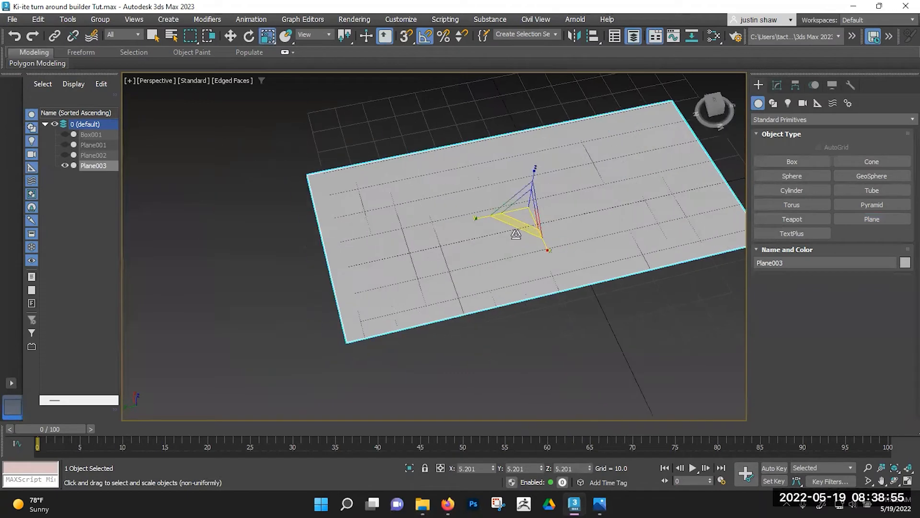
# Open the Slate Material Editor and add a new Physical Material node in an empty area of the view.
pyautogui.click(713, 40)
pyautogui.scroll(-4, 235, 165)
pyautogui.moveTo(205, 126); pyautogui.dragTo(258, 37, button='middle')
pyautogui.moveTo(259, 164); pyautogui.dragTo(242, 47, button='middle')
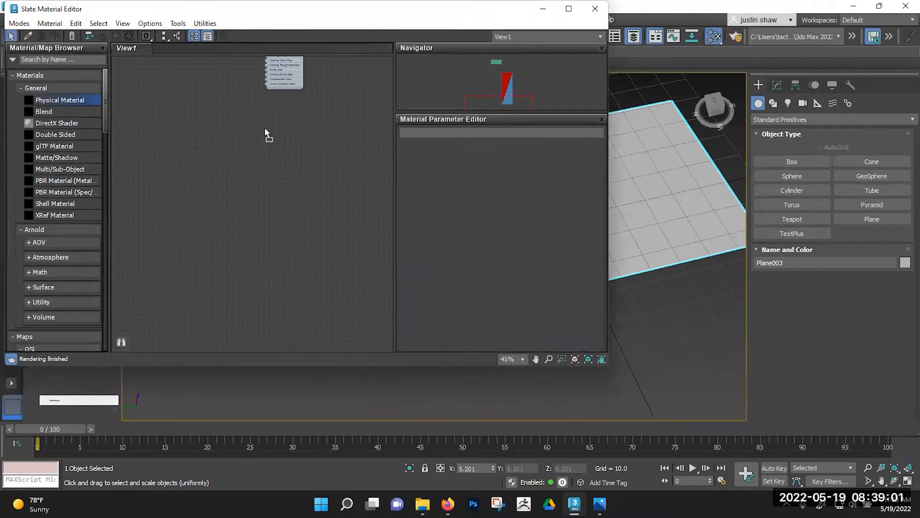
pyautogui.moveTo(288, 118); pyautogui.dragTo(288, 121)
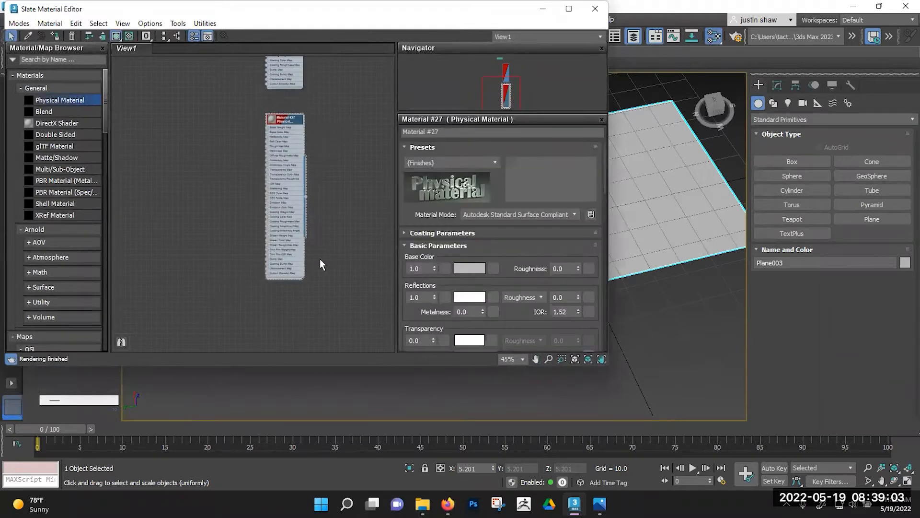
# Bring ki-ite_turnaround.bmp from its folder into the node view as a bitmap and connect it to the new material's Base Color Map.
pyautogui.moveTo(422, 504)
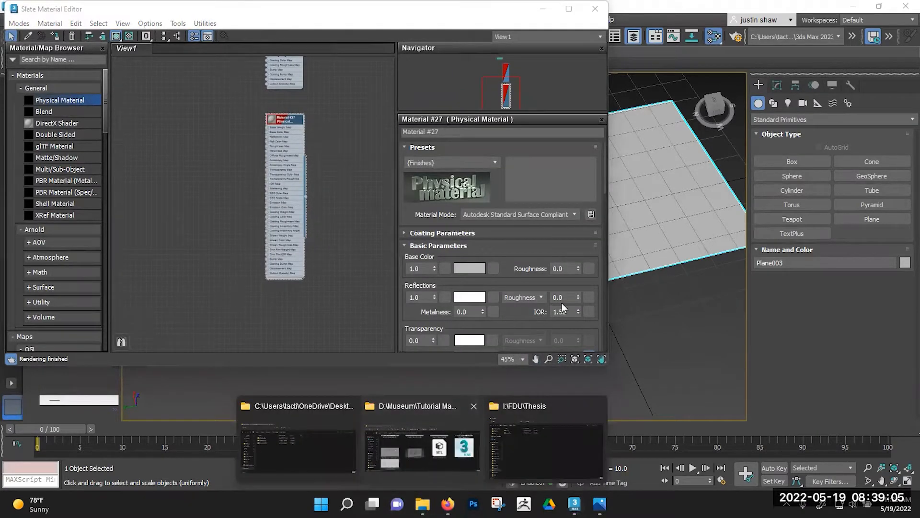
pyautogui.click(430, 458)
pyautogui.moveTo(570, 86); pyautogui.dragTo(885, 85)
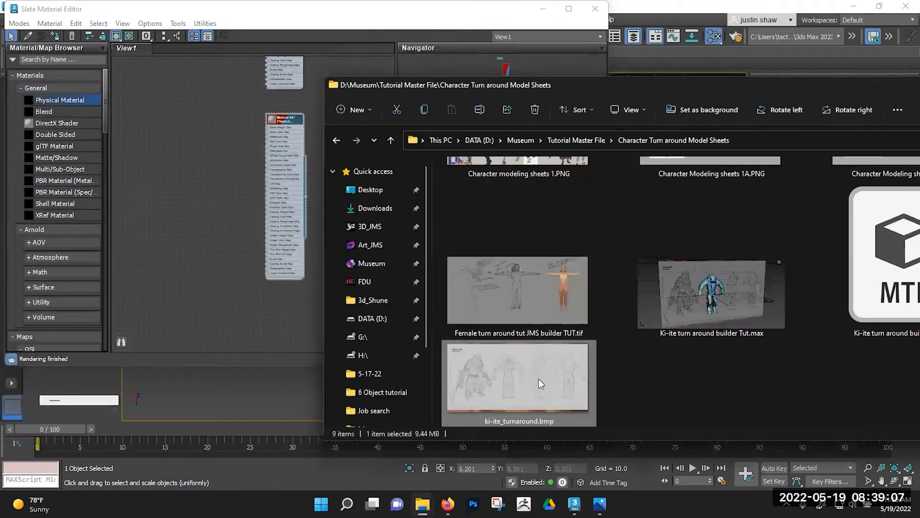
pyautogui.moveTo(174, 118); pyautogui.dragTo(182, 126)
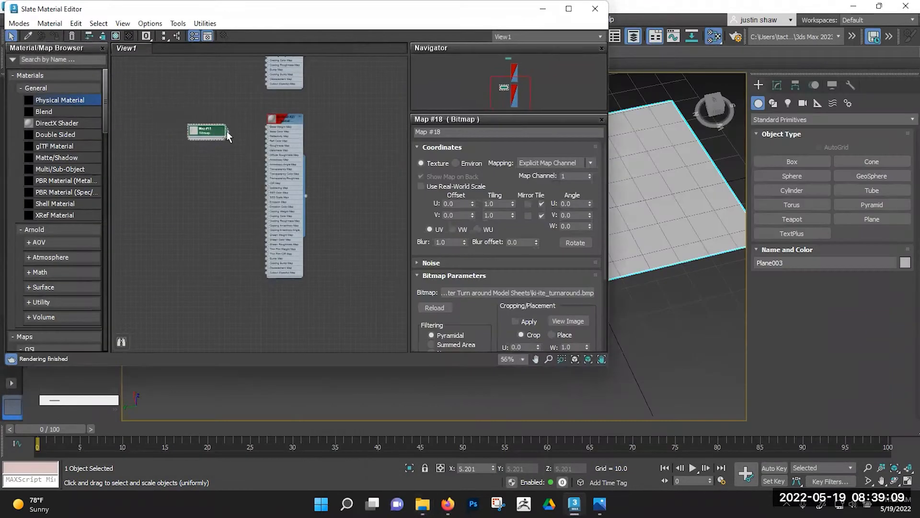
pyautogui.scroll(2, 227, 130)
pyautogui.moveTo(299, 133); pyautogui.dragTo(305, 132)
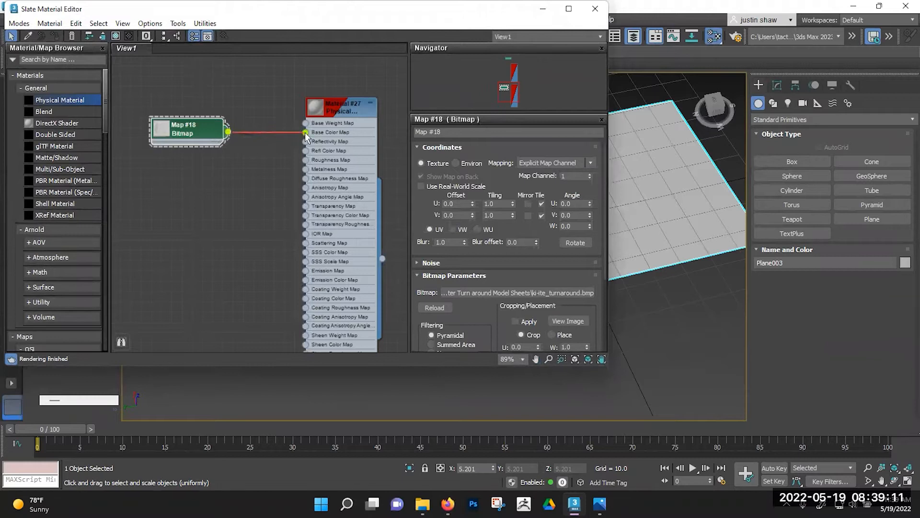
# Assign the textured material to the plane, set its base color roughness to 1.0 and close the material editor.
pyautogui.doubleClick(341, 111)
pyautogui.moveTo(381, 260); pyautogui.dragTo(642, 214)
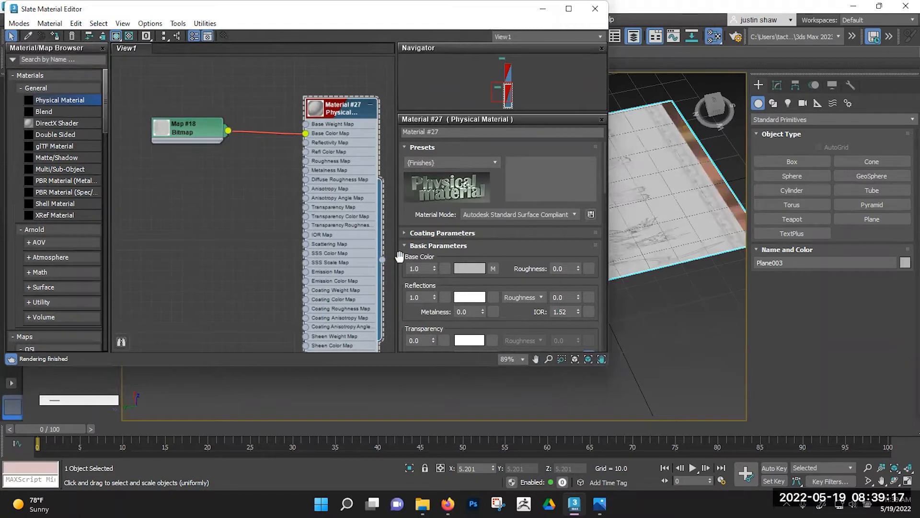
pyautogui.moveTo(579, 267); pyautogui.dragTo(584, 110)
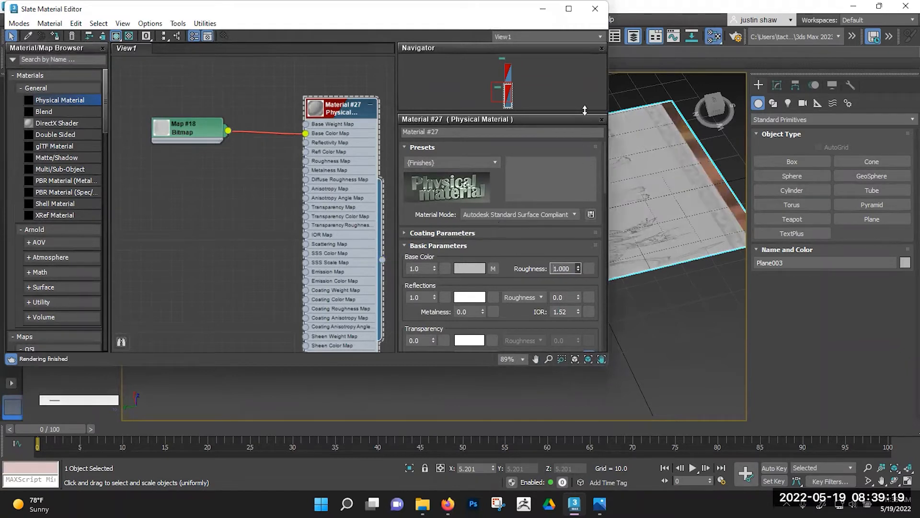
pyautogui.moveTo(441, 131); pyautogui.dragTo(407, 139)
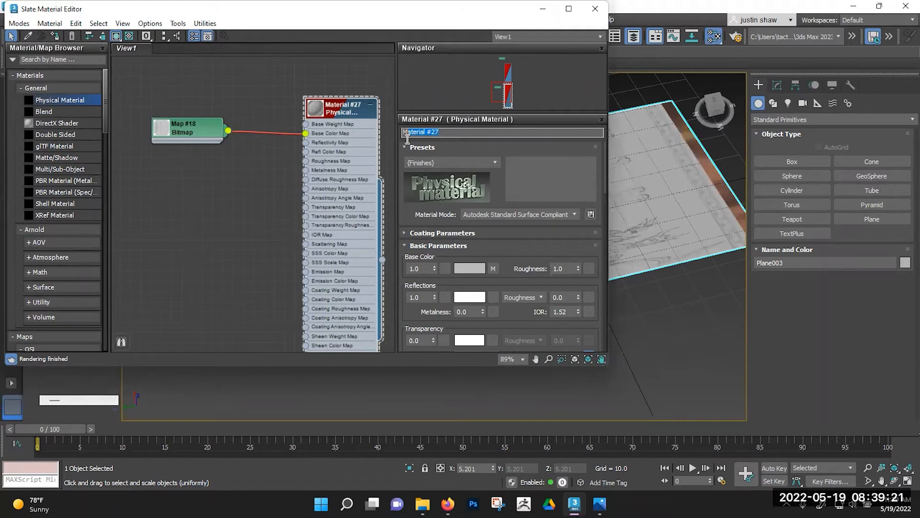
pyautogui.click(311, 75)
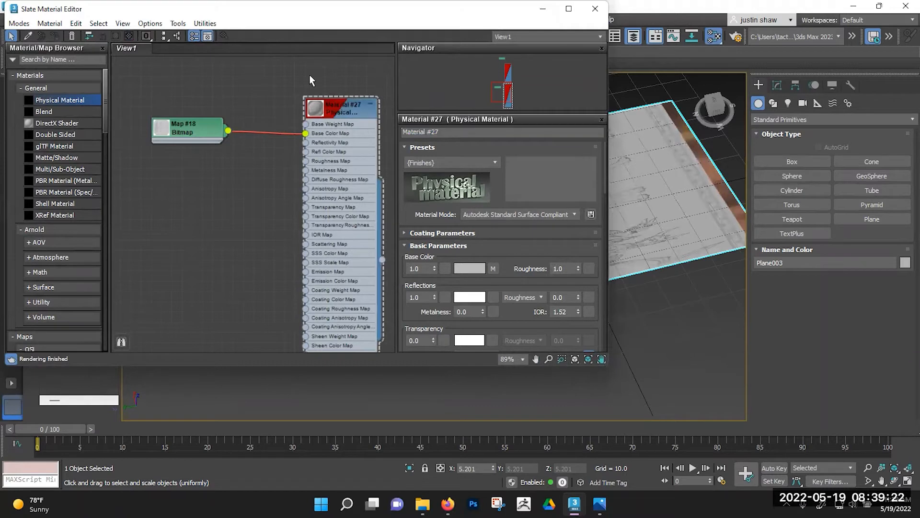
pyautogui.click(594, 9)
# Correct the plane's proportions by setting its length to 1275 and its width to 2588.
pyautogui.keyDown('alt'); pyautogui.moveTo(473, 208); pyautogui.dragTo(590, 192, button='middle'); pyautogui.keyUp('alt')
pyautogui.click(776, 85)
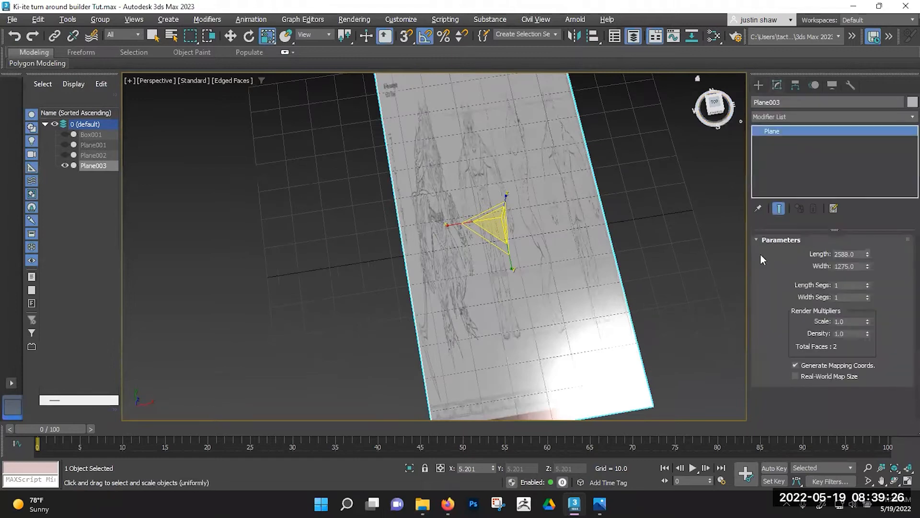
pyautogui.doubleClick(856, 266)
pyautogui.press('BackSpace')
pyautogui.click(857, 254)
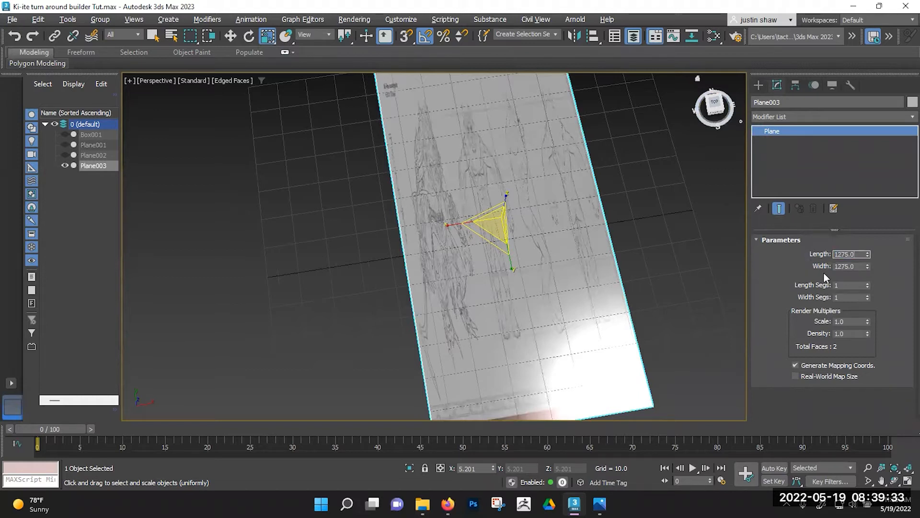
pyautogui.doubleClick(854, 266)
pyautogui.write('2588')
pyautogui.press('Return')
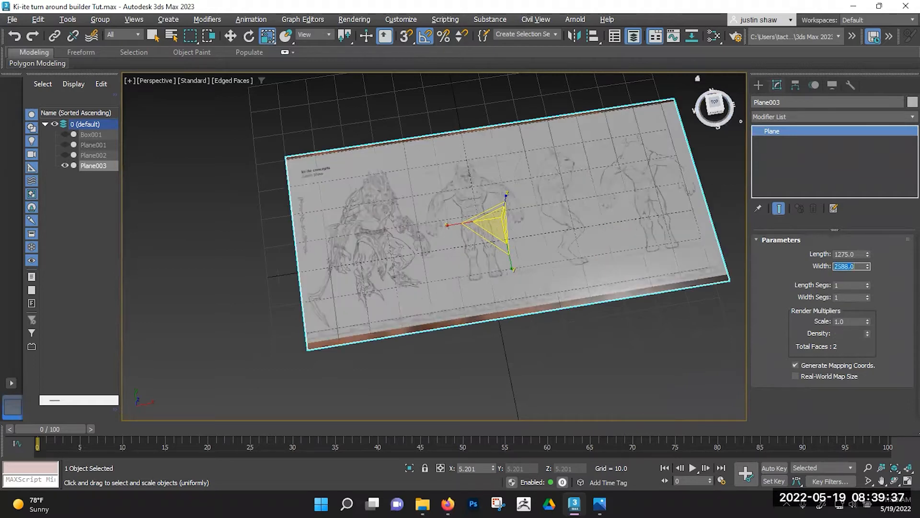
pyautogui.scroll(3, 486, 249)
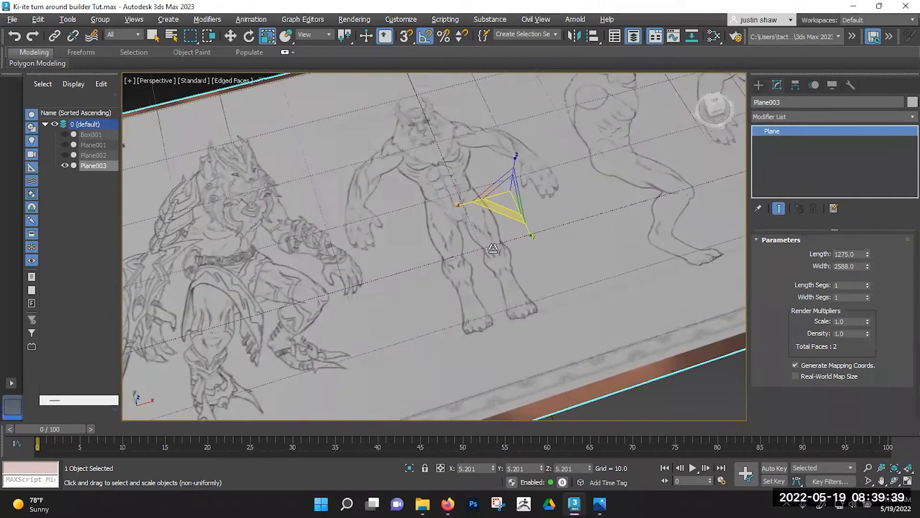
pyautogui.scroll(-1, 494, 244)
pyautogui.press('e')
pyautogui.keyDown('alt'); pyautogui.moveTo(496, 242); pyautogui.dragTo(504, 228, button='middle'); pyautogui.keyUp('alt')
pyautogui.press('w')
pyautogui.press('e')
pyautogui.press('r')
pyautogui.press('w')
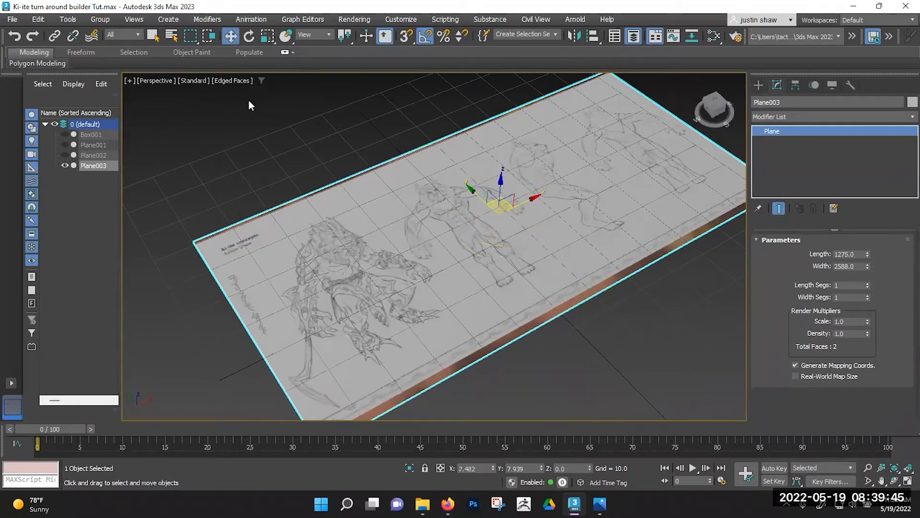
pyautogui.press('r')
pyautogui.keyDown('alt'); pyautogui.moveTo(438, 225); pyautogui.dragTo(443, 249, button='middle'); pyautogui.keyUp('alt')
# Try rotating the plane freely with angle snap turned off, and undo the rotation.
pyautogui.press('e')
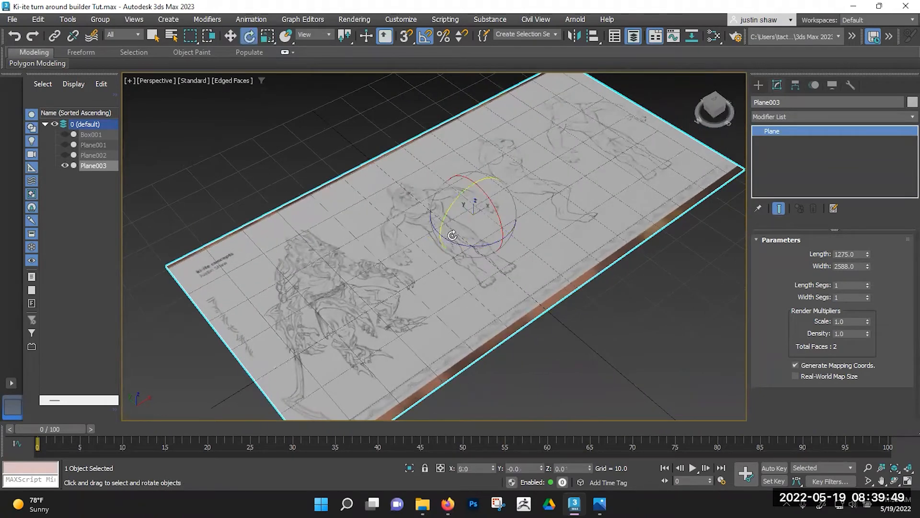
pyautogui.press('a')
pyautogui.moveTo(486, 196); pyautogui.dragTo(482, 170)
pyautogui.hotkey('ctrl', 'z')
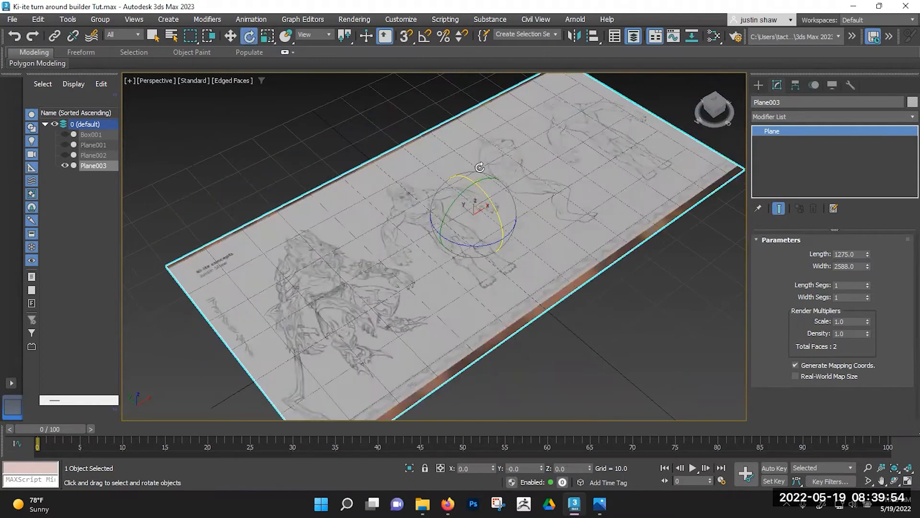
# Turn angle snap on and rotate the reference plane upright, perpendicular to the ground grid.
pyautogui.click(424, 44)
pyautogui.moveTo(501, 215); pyautogui.dragTo(521, 244)
pyautogui.keyDown('alt'); pyautogui.moveTo(477, 284); pyautogui.dragTo(464, 249); pyautogui.keyUp('alt')
pyautogui.keyDown('alt'); pyautogui.moveTo(476, 285); pyautogui.dragTo(427, 210, button='middle'); pyautogui.keyUp('alt')
pyautogui.scroll(4, 435, 226)
pyautogui.moveTo(427, 211); pyautogui.dragTo(419, 262, button='middle')
pyautogui.scroll(-3, 443, 206)
pyautogui.keyDown('alt'); pyautogui.moveTo(452, 199); pyautogui.dragTo(446, 242, button='middle'); pyautogui.keyUp('alt')
# Move the upright reference plane to about X 8.73, Y 0.26 and Z 2.65.
pyautogui.press('w')
pyautogui.keyDown('alt'); pyautogui.moveTo(446, 242); pyautogui.dragTo(445, 241, button='middle'); pyautogui.keyUp('alt')
pyautogui.moveTo(471, 223); pyautogui.dragTo(476, 218)
pyautogui.keyDown('alt'); pyautogui.moveTo(458, 230); pyautogui.dragTo(478, 230, button='middle'); pyautogui.keyUp('alt')
pyautogui.moveTo(459, 198); pyautogui.dragTo(458, 191)
pyautogui.keyDown('alt'); pyautogui.moveTo(489, 235); pyautogui.dragTo(452, 239, button='middle'); pyautogui.keyUp('alt')
pyautogui.scroll(3, 452, 240)
pyautogui.moveTo(495, 221); pyautogui.dragTo(500, 221)
pyautogui.keyDown('alt'); pyautogui.moveTo(407, 264); pyautogui.dragTo(387, 190, button='middle'); pyautogui.keyUp('alt')
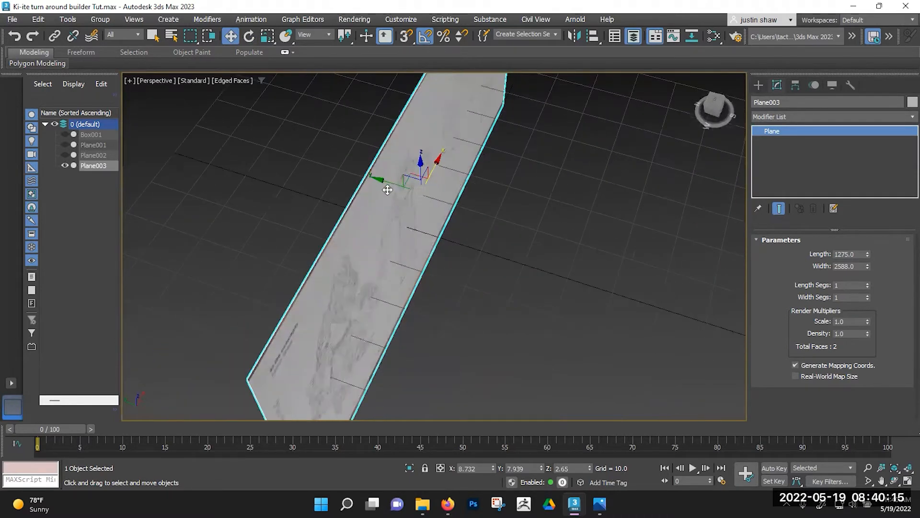
pyautogui.moveTo(389, 183); pyautogui.dragTo(419, 191)
pyautogui.keyDown('alt'); pyautogui.moveTo(457, 252); pyautogui.dragTo(423, 252, button='middle'); pyautogui.keyUp('alt')
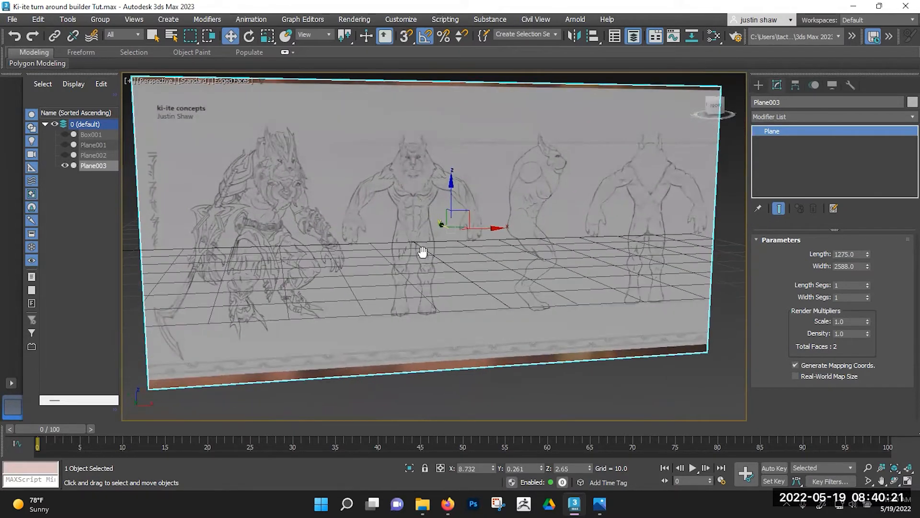
# Clone the reference plane rotated perpendicular to the original and move the copy along Y to about 17.5.
pyautogui.press('e')
pyautogui.moveTo(438, 251)
pyautogui.mouseDown()
pyautogui.moveTo(436, 239)
pyautogui.moveTo(402, 240)
pyautogui.mouseUp()
pyautogui.click(450, 298)
pyautogui.moveTo(450, 297)
pyautogui.keyDown('alt'); pyautogui.mouseDown(button='middle')
pyautogui.moveTo(476, 265)
pyautogui.moveTo(524, 246)
pyautogui.moveTo(503, 243)
pyautogui.mouseUp(button='middle'); pyautogui.keyUp('alt')
pyautogui.press('w')
pyautogui.moveTo(420, 230); pyautogui.dragTo(337, 226)
pyautogui.keyDown('alt'); pyautogui.moveTo(336, 226); pyautogui.dragTo(396, 233, button='middle'); pyautogui.keyUp('alt')
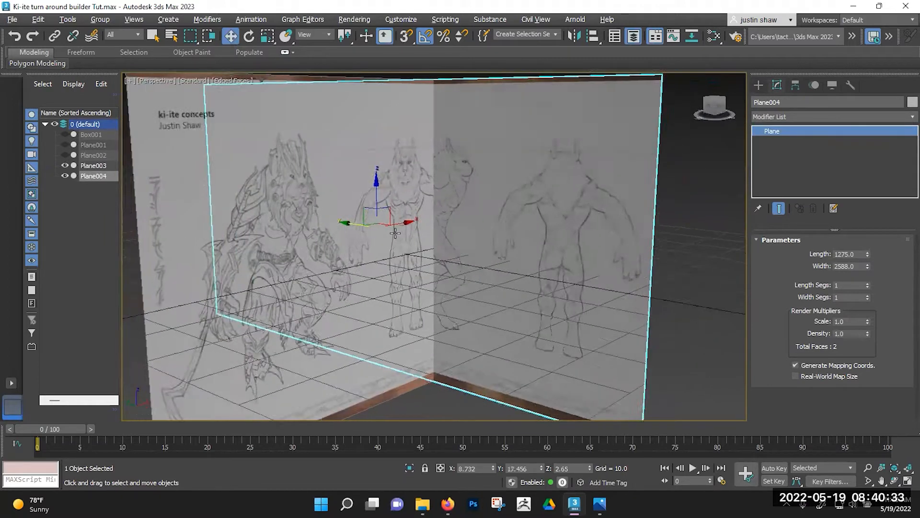
# Move the perpendicular reference plane to about X -0.02 and Y 18.43 so the drawings line up with the other plane.
pyautogui.scroll(3, 395, 233)
pyautogui.moveTo(349, 224); pyautogui.dragTo(338, 222)
pyautogui.keyDown('alt'); pyautogui.moveTo(338, 222); pyautogui.dragTo(548, 128, button='middle'); pyautogui.keyUp('alt')
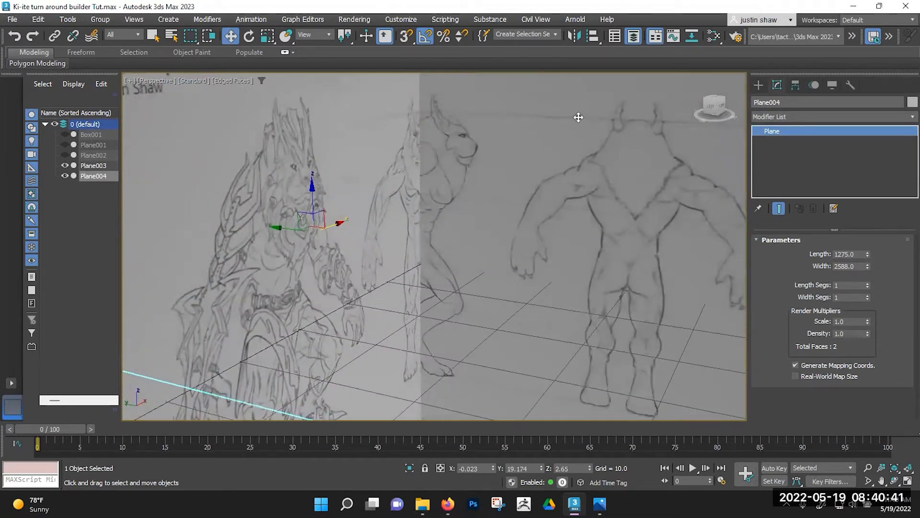
pyautogui.keyDown('alt'); pyautogui.moveTo(477, 202); pyautogui.dragTo(499, 203, button='middle'); pyautogui.keyUp('alt')
pyautogui.moveTo(282, 235); pyautogui.dragTo(288, 233)
pyautogui.keyDown('alt'); pyautogui.moveTo(632, 245); pyautogui.dragTo(507, 217, button='middle'); pyautogui.keyUp('alt')
# Set the transparency of the reference planes' Material #27 to 0.83 and close the material editor.
pyautogui.press('m')
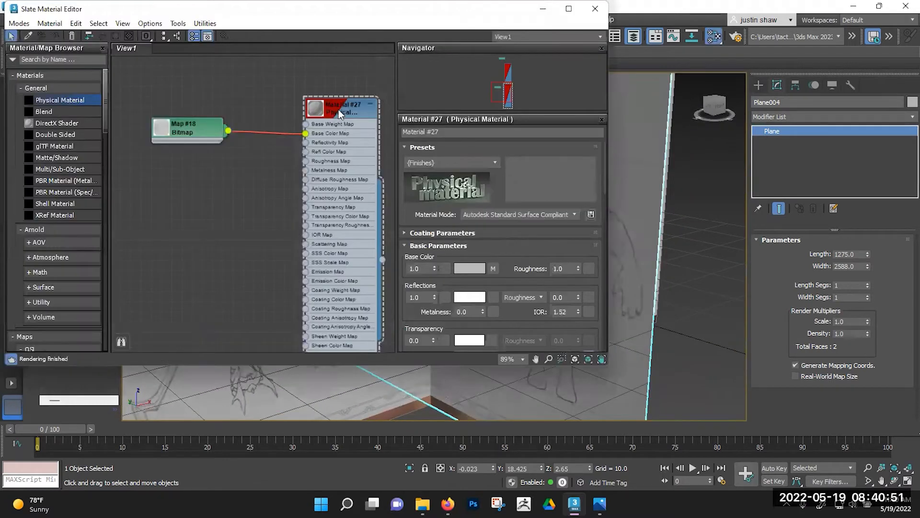
pyautogui.scroll(-2, 445, 220)
pyautogui.scroll(-1, 445, 220)
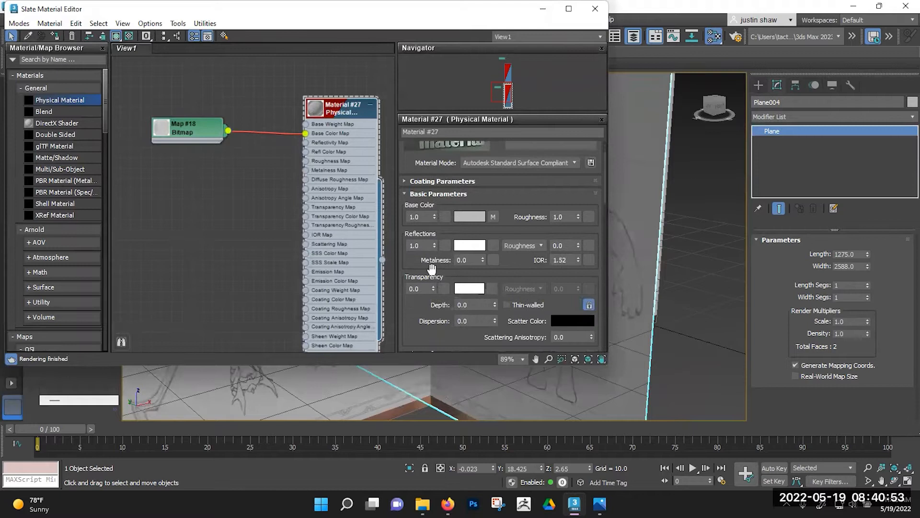
pyautogui.moveTo(482, 17); pyautogui.dragTo(287, 34)
pyautogui.moveTo(241, 306); pyautogui.dragTo(241, 237)
pyautogui.keyDown('alt'); pyautogui.moveTo(550, 282); pyautogui.dragTo(684, 294, button='middle'); pyautogui.keyUp('alt')
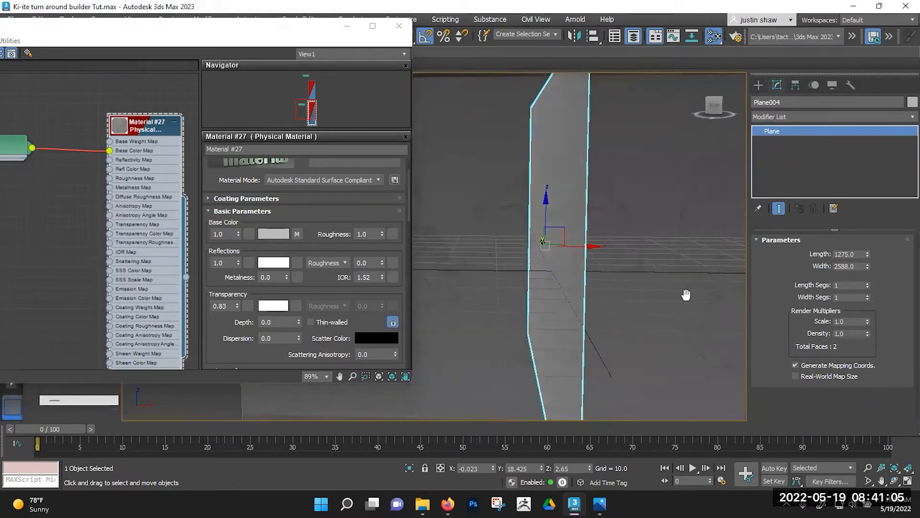
pyautogui.click(401, 34)
# Create a box on the grid near the origin, about 2.49 long, 7.02 wide and 17.72 high.
pyautogui.keyDown('alt'); pyautogui.moveTo(484, 254); pyautogui.dragTo(380, 244, button='middle'); pyautogui.keyUp('alt')
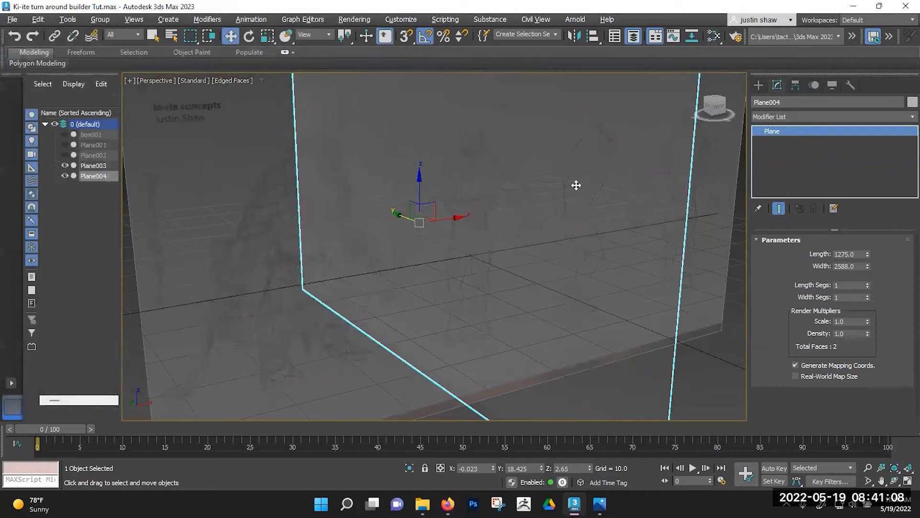
pyautogui.click(758, 85)
pyautogui.keyDown('alt'); pyautogui.moveTo(496, 239); pyautogui.dragTo(454, 270, button='middle'); pyautogui.keyUp('alt')
pyautogui.scroll(2, 481, 242)
pyautogui.click(791, 162)
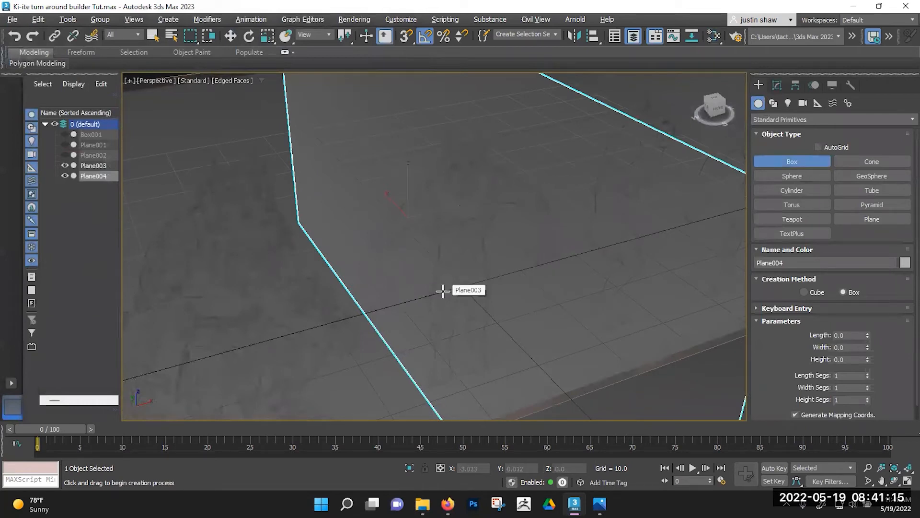
pyautogui.moveTo(444, 290); pyautogui.dragTo(492, 290)
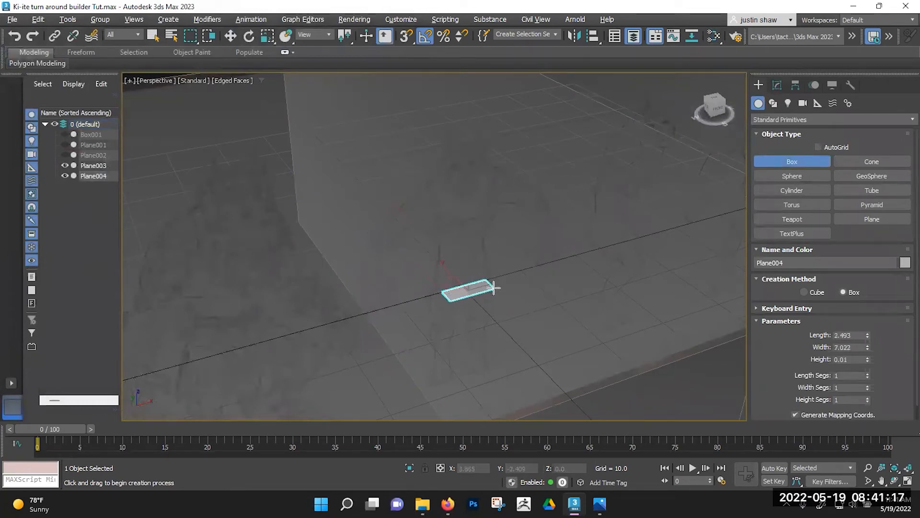
pyautogui.click(494, 167)
# Rename the new box as Cat_BoxModel.
pyautogui.keyDown('alt'); pyautogui.moveTo(477, 189); pyautogui.dragTo(509, 247, button='middle'); pyautogui.keyUp('alt')
pyautogui.click(800, 263)
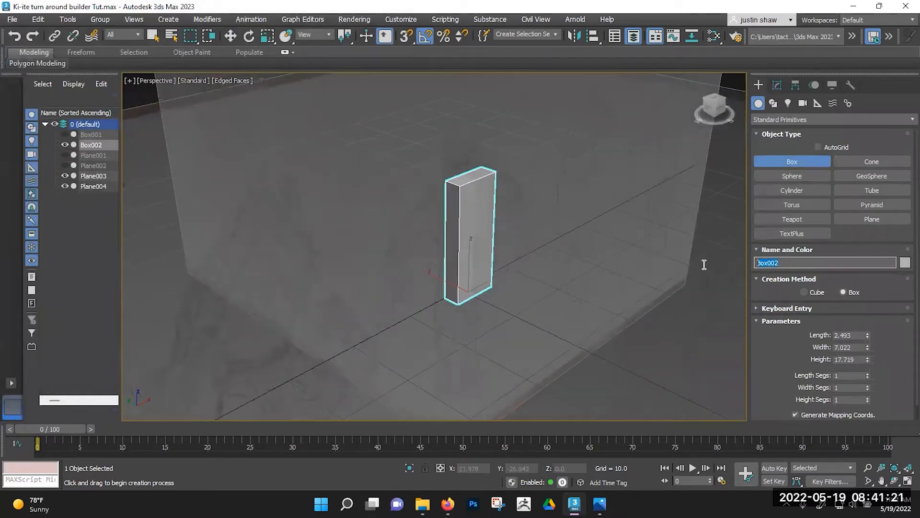
pyautogui.write('Cat_')
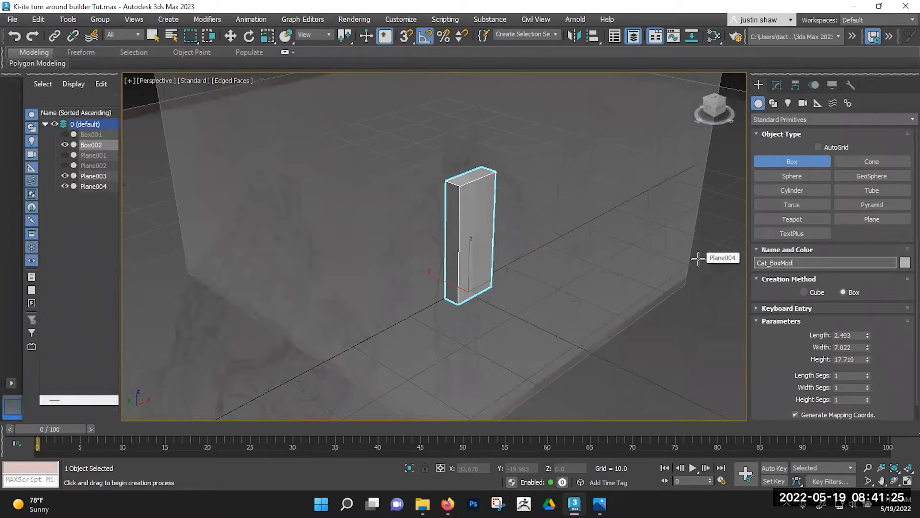
# Convert the Cat_BoxModel box to an Editable Poly.
pyautogui.keyDown('alt'); pyautogui.moveTo(544, 280); pyautogui.dragTo(528, 266, button='middle'); pyautogui.keyUp('alt')
pyautogui.press('w')
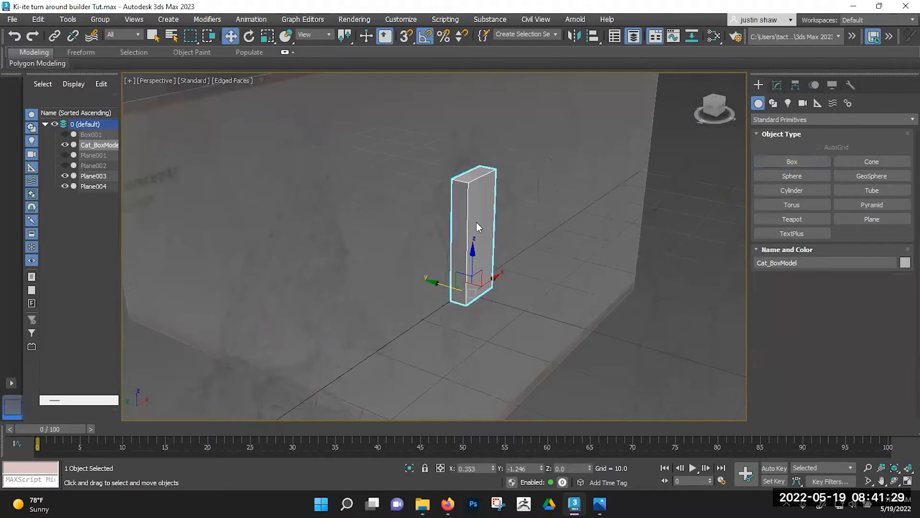
pyautogui.rightClick(476, 223)
pyautogui.moveTo(504, 366)
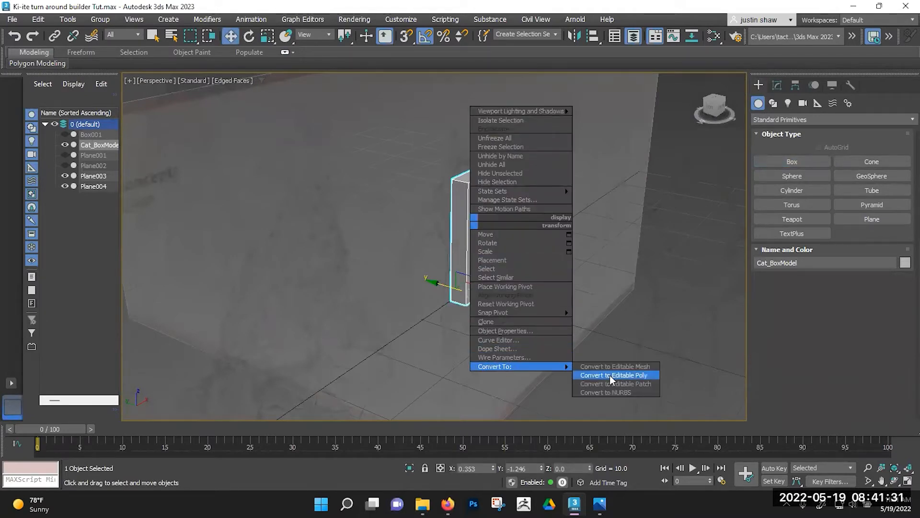
pyautogui.click(609, 375)
# In the side view, raise the box's upper back vertices and pull the upper front pair forward to about Y -7.18, Z 13.43.
pyautogui.keyDown('alt'); pyautogui.moveTo(461, 235); pyautogui.dragTo(474, 251, button='middle'); pyautogui.keyUp('alt')
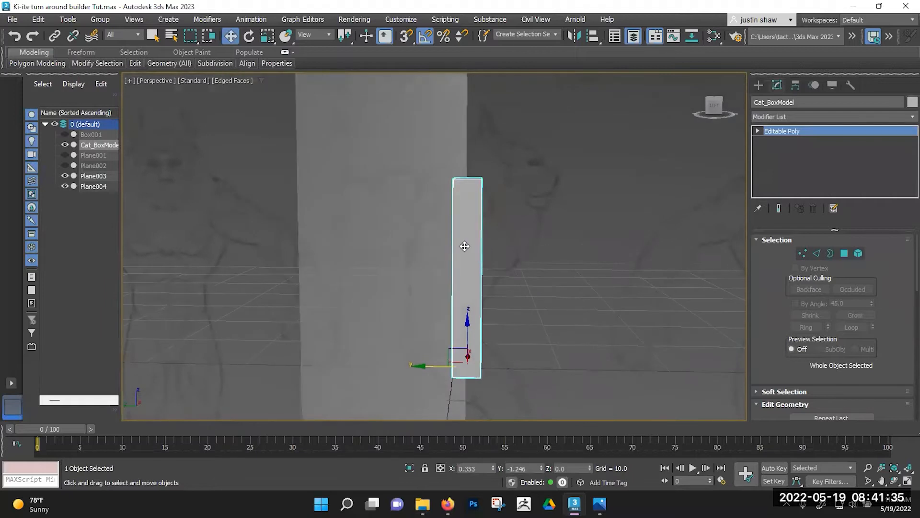
pyautogui.press('1')
pyautogui.moveTo(427, 155); pyautogui.dragTo(513, 209)
pyautogui.keyDown('alt'); pyautogui.moveTo(569, 286); pyautogui.dragTo(567, 234, button='middle'); pyautogui.keyUp('alt')
pyautogui.keyDown('alt'); pyautogui.moveTo(457, 310); pyautogui.dragTo(439, 328, button='middle'); pyautogui.keyUp('alt')
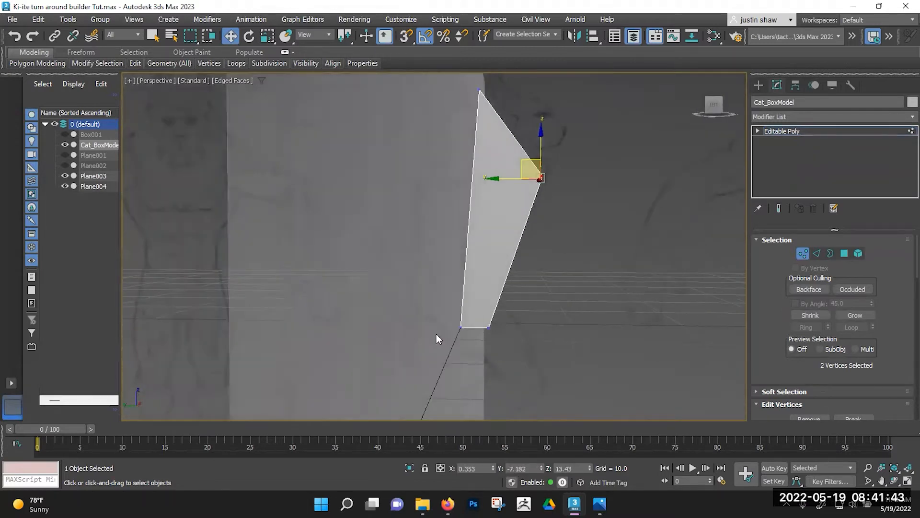
# Reposition the box's bottom vertices in side view, pulling the back pair outward to make a slanted underside.
pyautogui.moveTo(471, 308); pyautogui.dragTo(470, 310)
pyautogui.keyDown('alt'); pyautogui.moveTo(469, 324); pyautogui.dragTo(455, 316, button='middle'); pyautogui.keyUp('alt')
pyautogui.moveTo(449, 307); pyautogui.dragTo(422, 308)
pyautogui.moveTo(509, 346); pyautogui.dragTo(475, 304)
pyautogui.keyDown('alt'); pyautogui.moveTo(473, 298); pyautogui.dragTo(458, 269, button='middle'); pyautogui.keyUp('alt')
# Step through the Editable Poly's vertex, edge, border, polygon and element sub-object levels.
pyautogui.press('2')
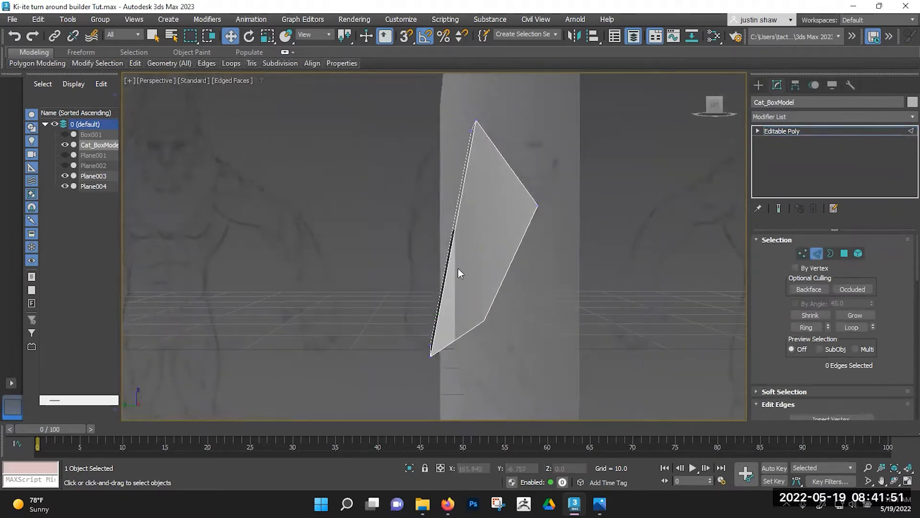
pyautogui.press('1')
pyautogui.press('2')
pyautogui.press('3')
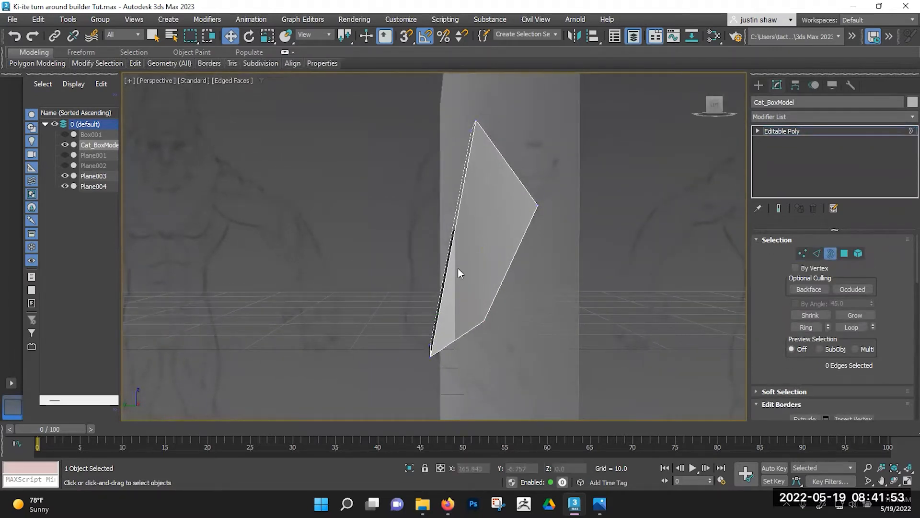
pyautogui.click(843, 254)
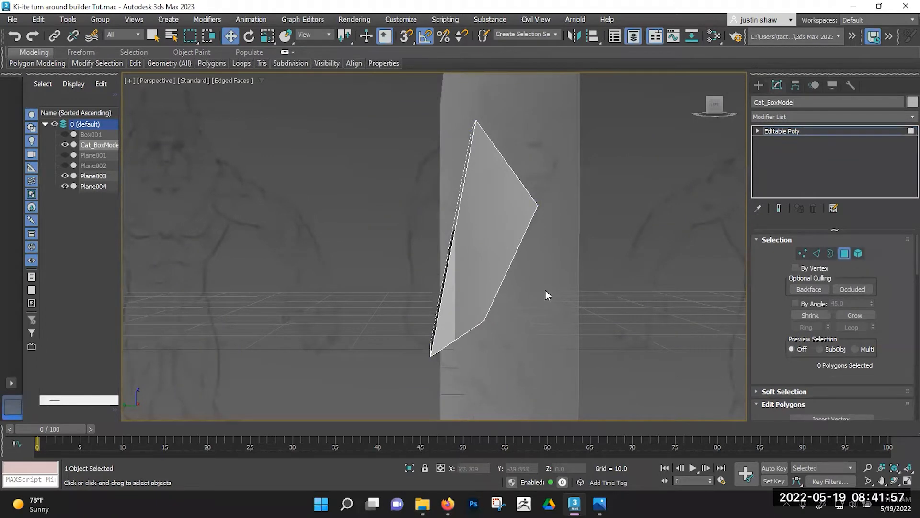
pyautogui.press('5')
# Select the box's four long upright edges and connect them with a new edge loop around the middle.
pyautogui.press('2')
pyautogui.moveTo(391, 269); pyautogui.dragTo(574, 289)
pyautogui.keyDown('alt'); pyautogui.moveTo(574, 289); pyautogui.dragTo(525, 307, button='middle'); pyautogui.keyUp('alt')
pyautogui.scroll(-3, 849, 324)
pyautogui.click(847, 385)
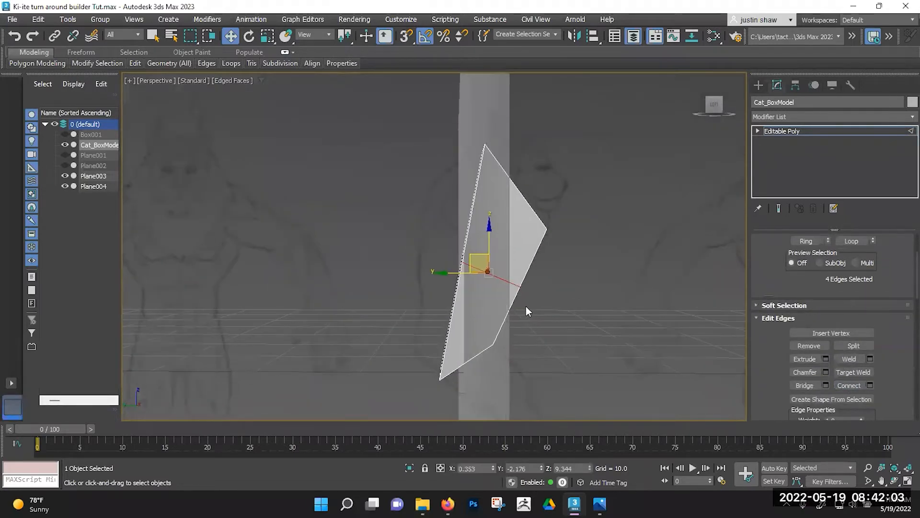
# Pull the new loop's back vertices outward, place its front pair near Y -3.79, Z 8.36, and adjust the bottom back pair to about Y 2.94, Z 0.21.
pyautogui.press('1')
pyautogui.moveTo(421, 238); pyautogui.dragTo(405, 210)
pyautogui.moveTo(564, 313); pyautogui.dragTo(505, 275)
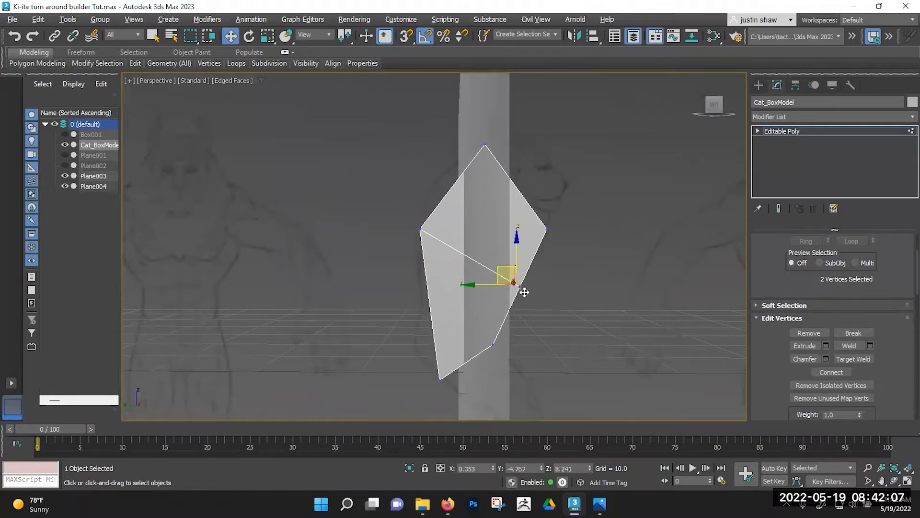
pyautogui.keyDown('alt'); pyautogui.moveTo(524, 292); pyautogui.dragTo(517, 286, button='middle'); pyautogui.keyUp('alt')
pyautogui.moveTo(504, 267)
pyautogui.mouseDown()
pyautogui.moveTo(489, 259)
pyautogui.moveTo(493, 267)
pyautogui.mouseUp()
pyautogui.moveTo(473, 306); pyautogui.dragTo(509, 294, button='middle')
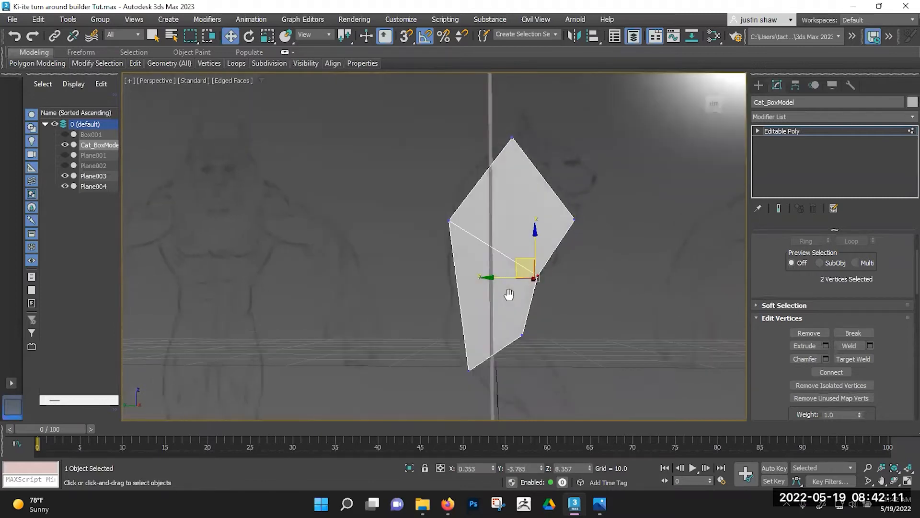
pyautogui.moveTo(442, 390); pyautogui.dragTo(452, 348)
# Select three side vertices around the torso's middle, move them about 1.3 outward along negative X, and leave vertex editing.
pyautogui.moveTo(452, 347)
pyautogui.keyDown('alt'); pyautogui.mouseDown(button='middle')
pyautogui.moveTo(512, 342)
pyautogui.moveTo(477, 353)
pyautogui.moveTo(448, 348)
pyautogui.mouseUp(button='middle'); pyautogui.keyUp('alt')
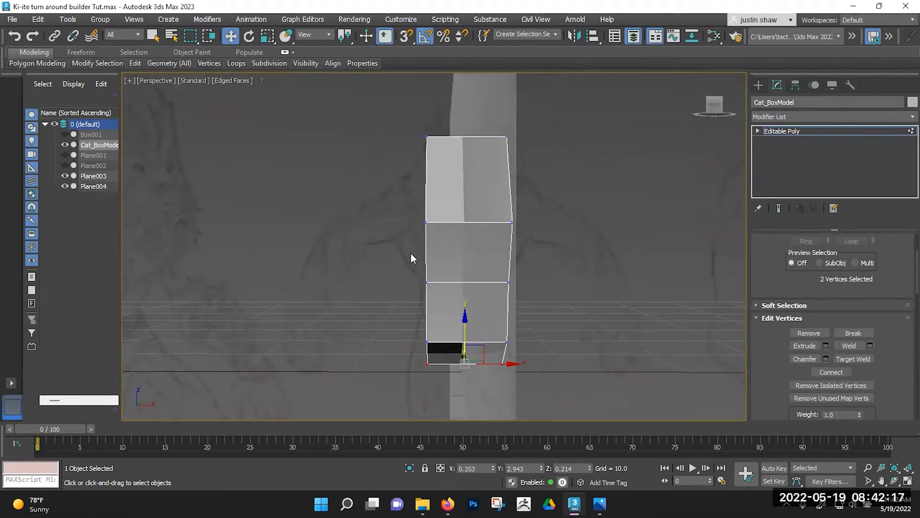
pyautogui.moveTo(444, 206); pyautogui.dragTo(425, 223)
pyautogui.moveTo(451, 240)
pyautogui.keyDown('alt'); pyautogui.mouseDown(button='middle')
pyautogui.moveTo(459, 241)
pyautogui.moveTo(413, 236)
pyautogui.moveTo(431, 273)
pyautogui.moveTo(450, 262)
pyautogui.moveTo(447, 242)
pyautogui.mouseUp(button='middle'); pyautogui.keyUp('alt')
pyautogui.keyDown('ctrl'); pyautogui.click(431, 274); pyautogui.keyUp('ctrl')
pyautogui.moveTo(447, 241); pyautogui.dragTo(431, 242)
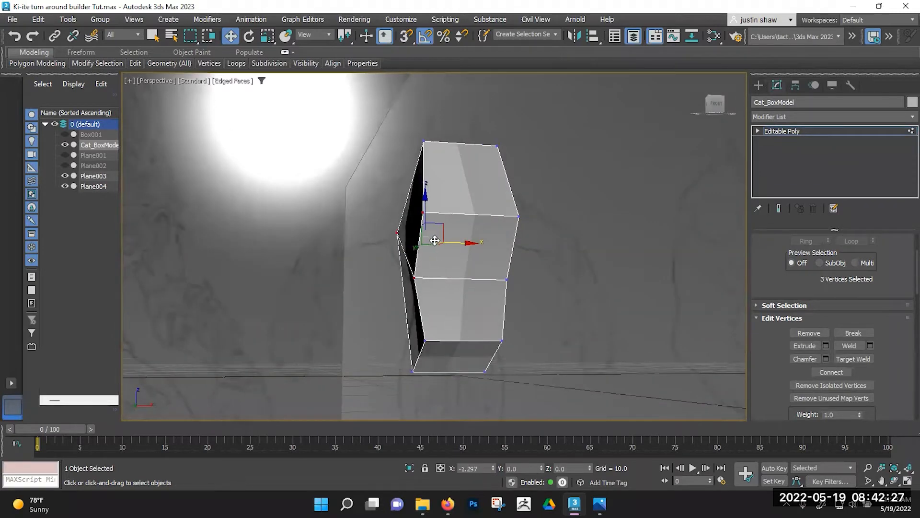
pyautogui.keyDown('alt'); pyautogui.moveTo(431, 242); pyautogui.dragTo(442, 255, button='middle'); pyautogui.keyUp('alt')
pyautogui.keyDown('alt'); pyautogui.moveTo(509, 192); pyautogui.dragTo(454, 239, button='middle'); pyautogui.keyUp('alt')
pyautogui.press('1')
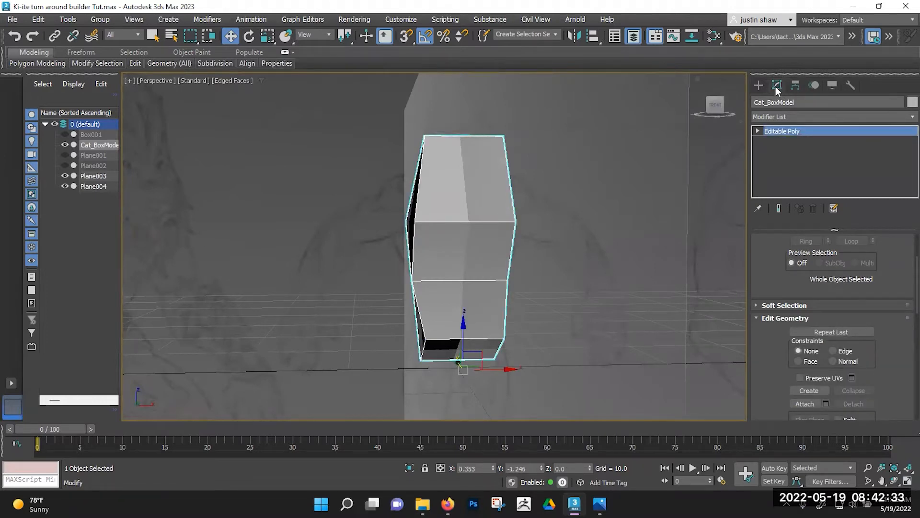
pyautogui.click(805, 119)
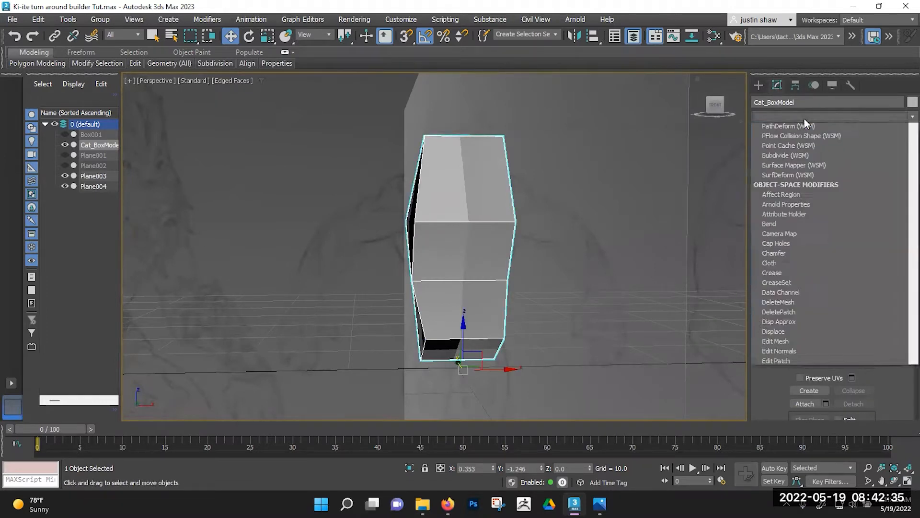
pyautogui.scroll(-20, 902, 192)
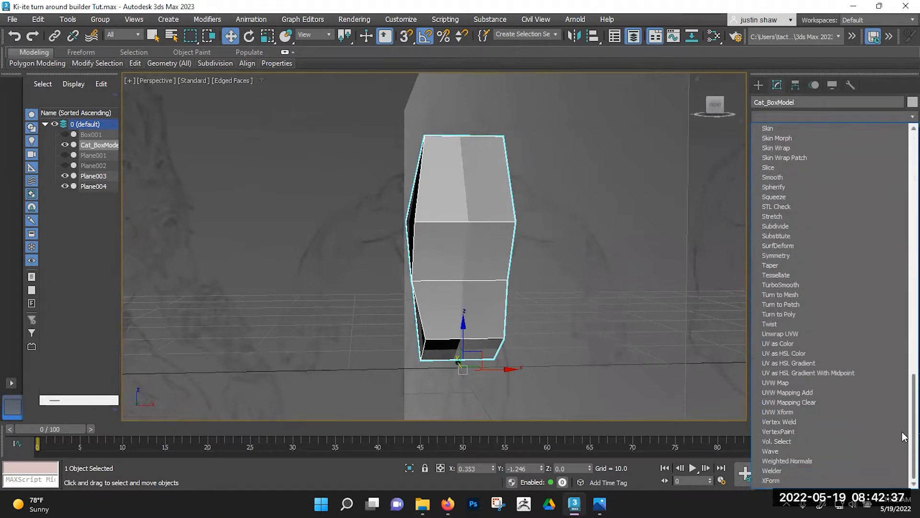
pyautogui.click(599, 262)
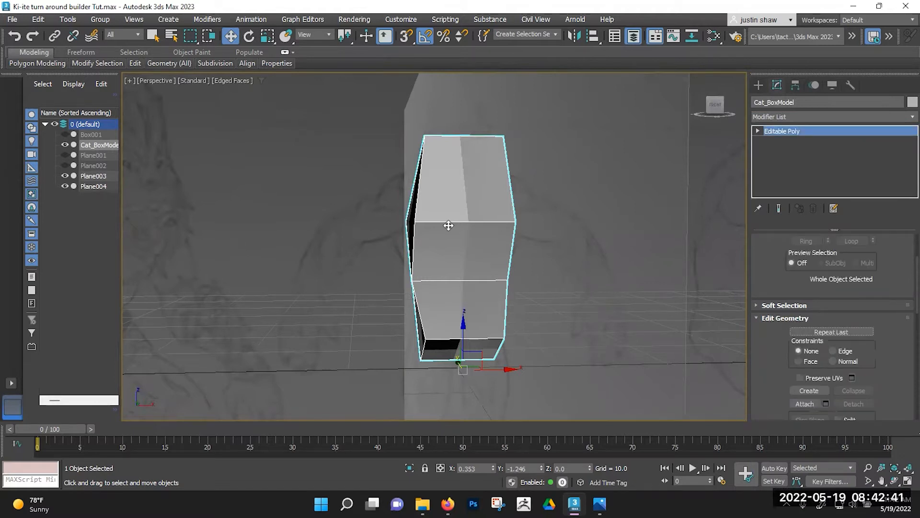
# Find the Symmetry modifier through the action search and apply it to Cat_BoxModel.
pyautogui.press('x')
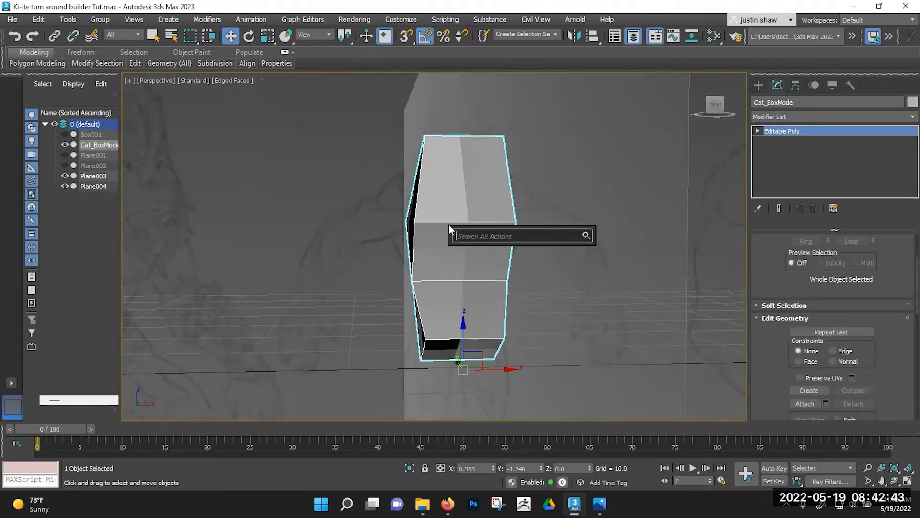
pyautogui.write('sy')
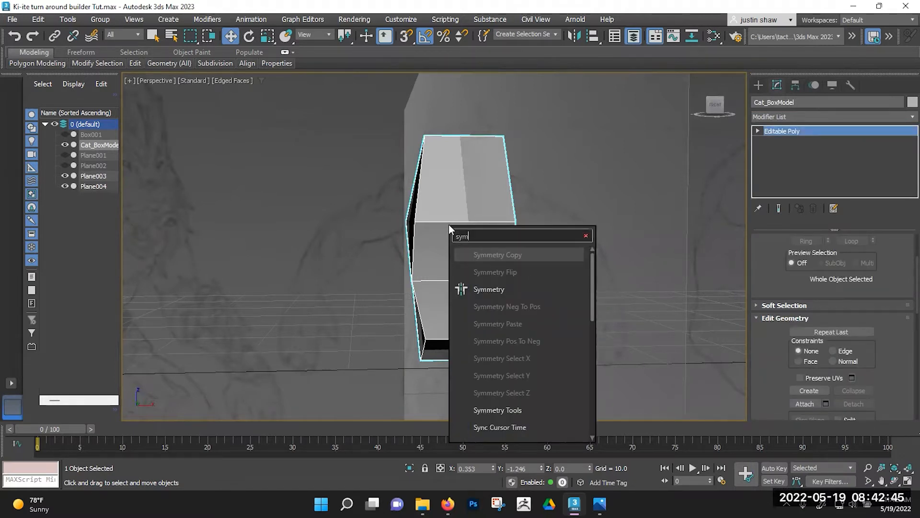
pyautogui.write('m')
pyautogui.press('Down')
pyautogui.press('Down')
pyautogui.press('Return')
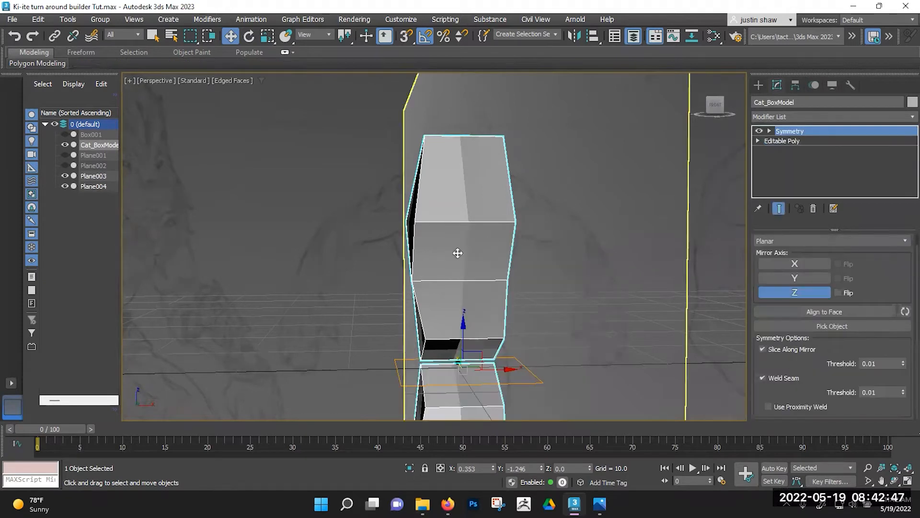
# Set the Symmetry modifier's mirror axis to X and enable Flip for that axis.
pyautogui.scroll(-3, 440, 267)
pyautogui.keyDown('alt'); pyautogui.moveTo(440, 267); pyautogui.dragTo(456, 230, button='middle'); pyautogui.keyUp('alt')
pyautogui.click(795, 278)
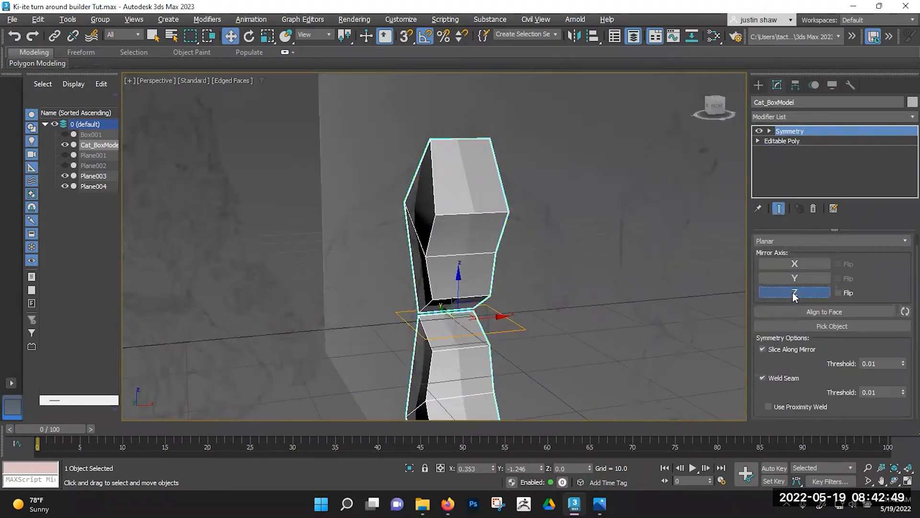
pyautogui.click(794, 264)
pyautogui.keyDown('alt'); pyautogui.moveTo(568, 275); pyautogui.dragTo(624, 271, button='middle'); pyautogui.keyUp('alt')
pyautogui.click(836, 263)
pyautogui.keyDown('alt'); pyautogui.moveTo(407, 218); pyautogui.dragTo(450, 217, button='middle'); pyautogui.keyUp('alt')
pyautogui.scroll(2, 451, 217)
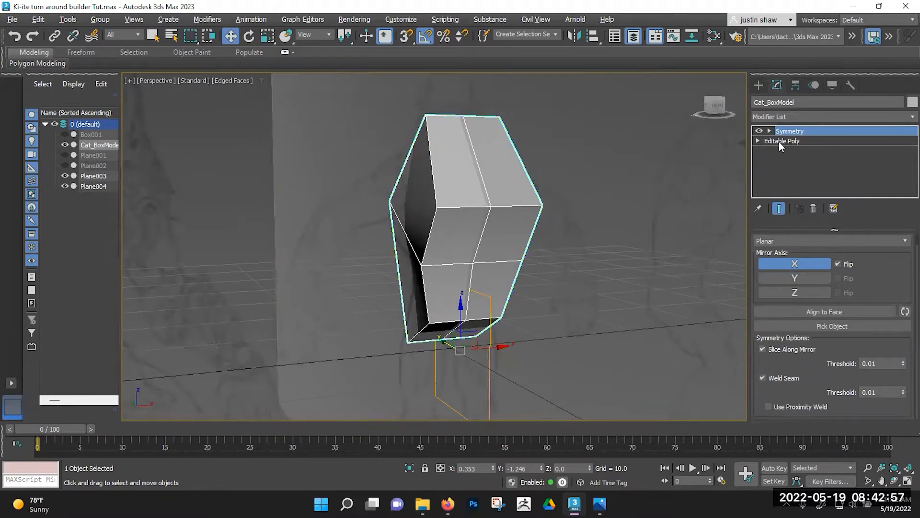
# Return to edge editing on the base Editable Poly with the Symmetry end result shown, toggling see-through display on and off.
pyautogui.click(792, 141)
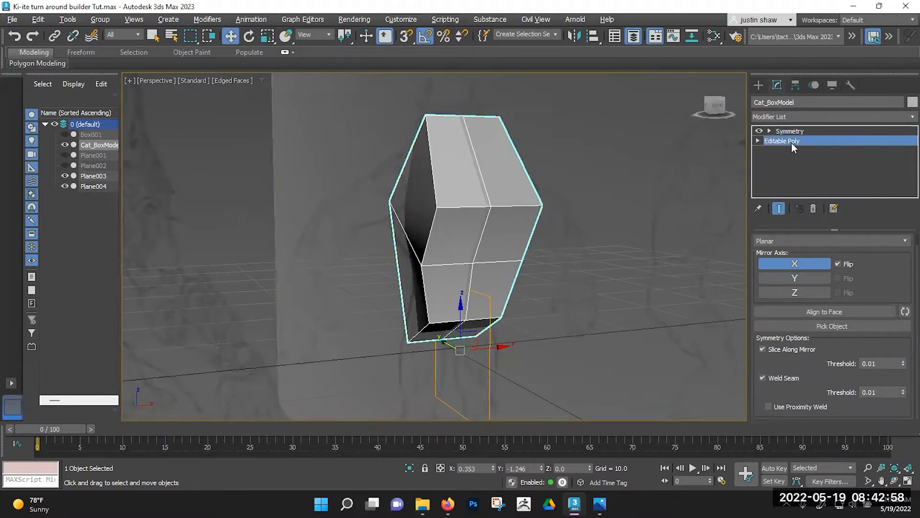
pyautogui.click(779, 209)
pyautogui.keyDown('alt'); pyautogui.moveTo(462, 220); pyautogui.dragTo(413, 186, button='middle'); pyautogui.keyUp('alt')
pyautogui.keyDown('alt'); pyautogui.moveTo(470, 193); pyautogui.dragTo(409, 204, button='middle'); pyautogui.keyUp('alt')
pyautogui.hotkey('alt', 'x')
pyautogui.press('2')
pyautogui.hotkey('alt', 'x')
# Select the bottom back edge of the torso and expand the selection to its full edge ring.
pyautogui.scroll(-2, 411, 211)
pyautogui.moveTo(410, 239); pyautogui.dragTo(416, 186, button='middle')
pyautogui.scroll(2, 416, 187)
pyautogui.scroll(2, 416, 224)
pyautogui.keyDown('alt'); pyautogui.moveTo(415, 224); pyautogui.dragTo(411, 197, button='middle'); pyautogui.keyUp('alt')
pyautogui.keyDown('alt'); pyautogui.moveTo(444, 239); pyautogui.dragTo(412, 240, button='middle'); pyautogui.keyUp('alt')
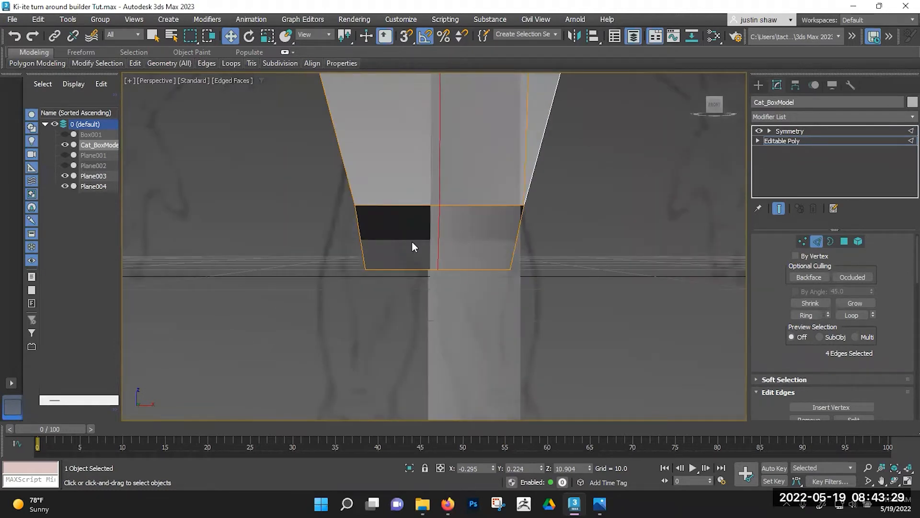
pyautogui.click(402, 265)
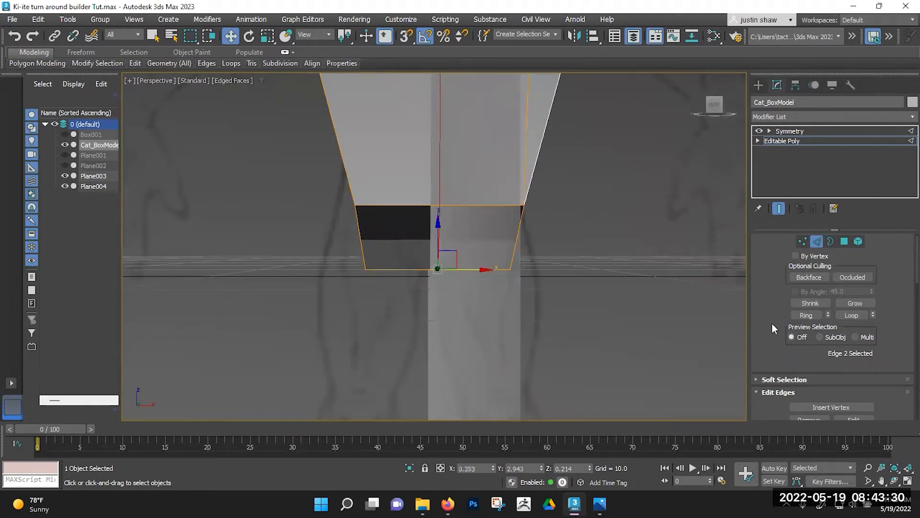
pyautogui.click(815, 315)
# Connect the selected torso edge ring with 1 segment, Pinch 0 and Slide -18.
pyautogui.keyDown('alt'); pyautogui.moveTo(433, 235); pyautogui.dragTo(429, 274, button='middle'); pyautogui.keyUp('alt')
pyautogui.scroll(-5, 411, 161)
pyautogui.scroll(5, 412, 166)
pyautogui.keyDown('alt'); pyautogui.moveTo(422, 231); pyautogui.dragTo(419, 225, button='middle'); pyautogui.keyUp('alt')
pyautogui.scroll(-2, 770, 295)
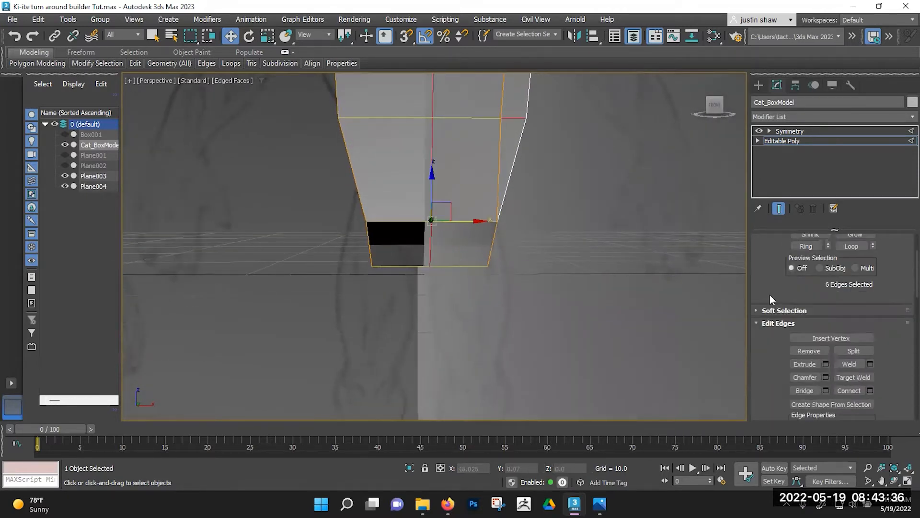
pyautogui.click(870, 390)
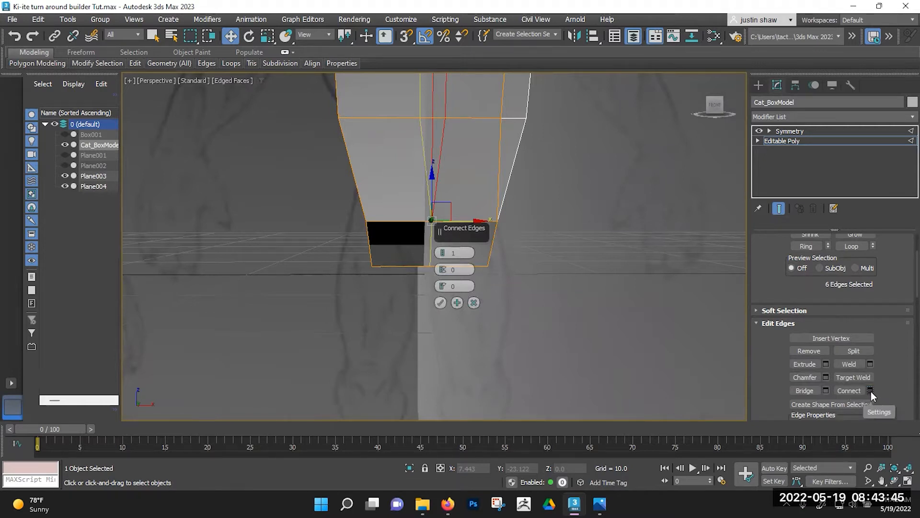
pyautogui.click(441, 251)
pyautogui.click(442, 253)
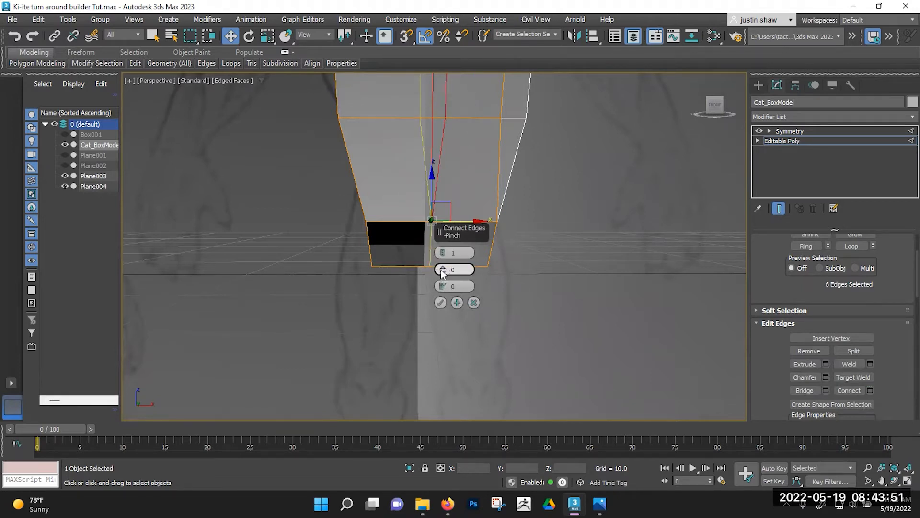
pyautogui.moveTo(442, 286); pyautogui.dragTo(440, 325)
pyautogui.moveTo(392, 313); pyautogui.dragTo(366, 260, button='middle')
pyautogui.click(352, 251)
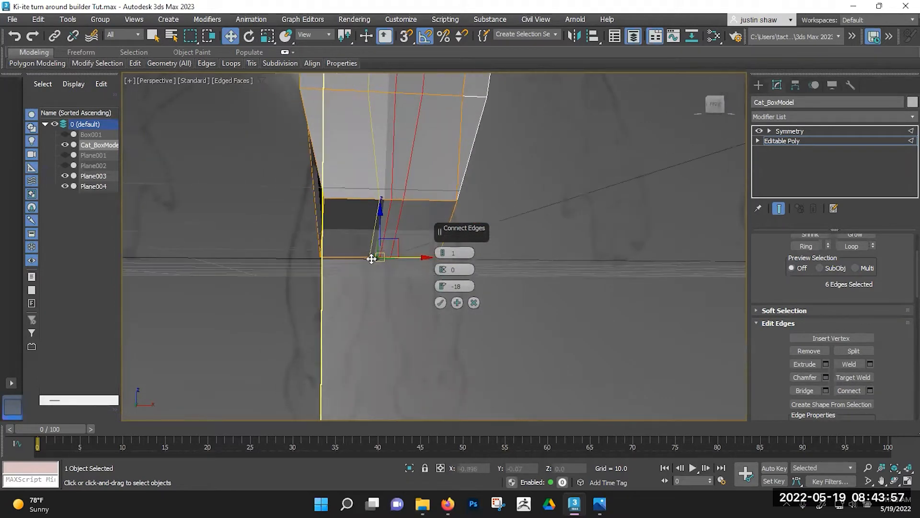
pyautogui.click(440, 303)
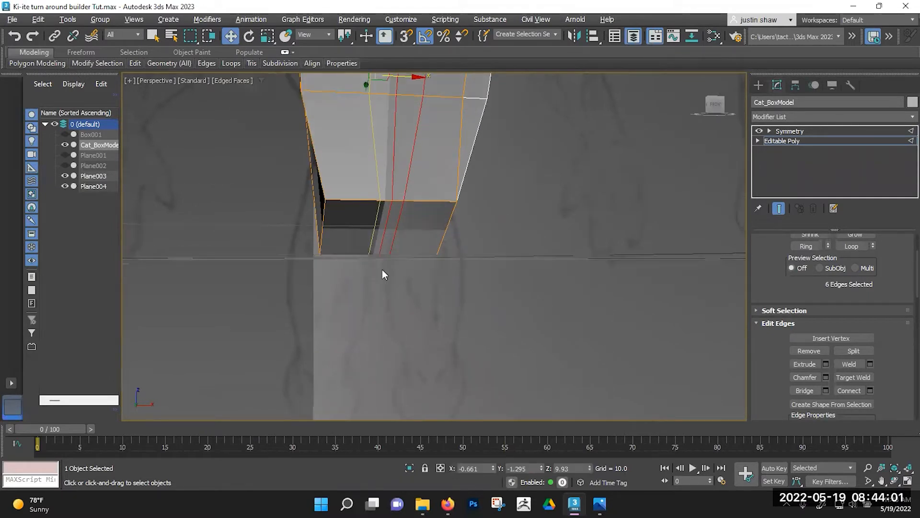
# Extrude the outer bottom polygon of the torso forward and down to the knee, scale it, and rotate it 5 degrees about X.
pyautogui.press('4')
pyautogui.click(331, 242)
pyautogui.keyDown('alt'); pyautogui.moveTo(368, 282); pyautogui.dragTo(395, 259, button='middle'); pyautogui.keyUp('alt')
pyautogui.moveTo(346, 215); pyautogui.dragTo(424, 298)
pyautogui.press('r')
pyautogui.moveTo(428, 249); pyautogui.dragTo(422, 278)
pyautogui.press('w')
pyautogui.moveTo(440, 309); pyautogui.dragTo(433, 293, button='middle')
pyautogui.press('e')
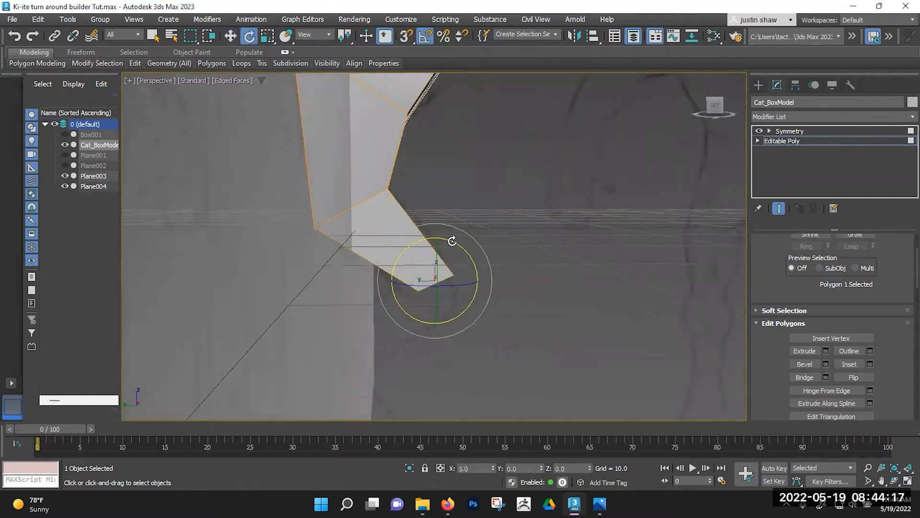
# Extend the knee polygon about 1.5 units downward, rotate it 20 degrees about X, and shift it to match the side reference.
pyautogui.press('w')
pyautogui.moveTo(422, 262); pyautogui.dragTo(422, 282)
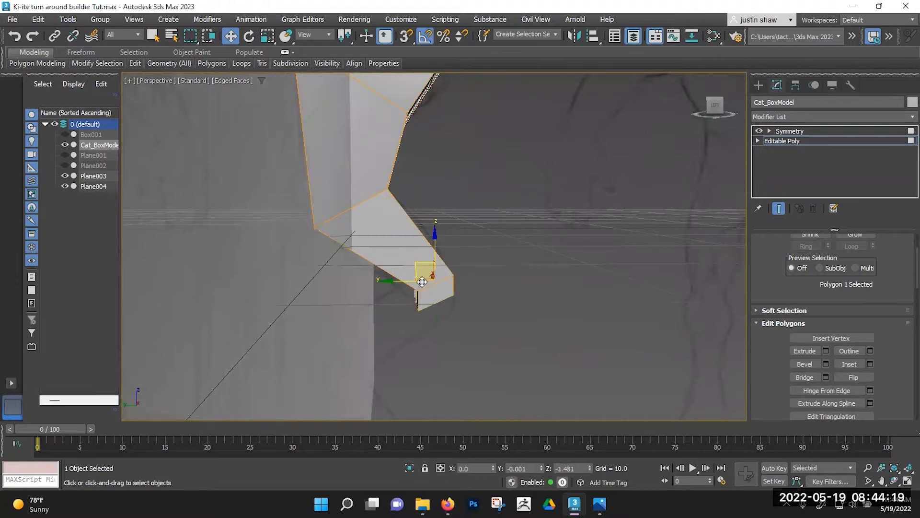
pyautogui.press('e')
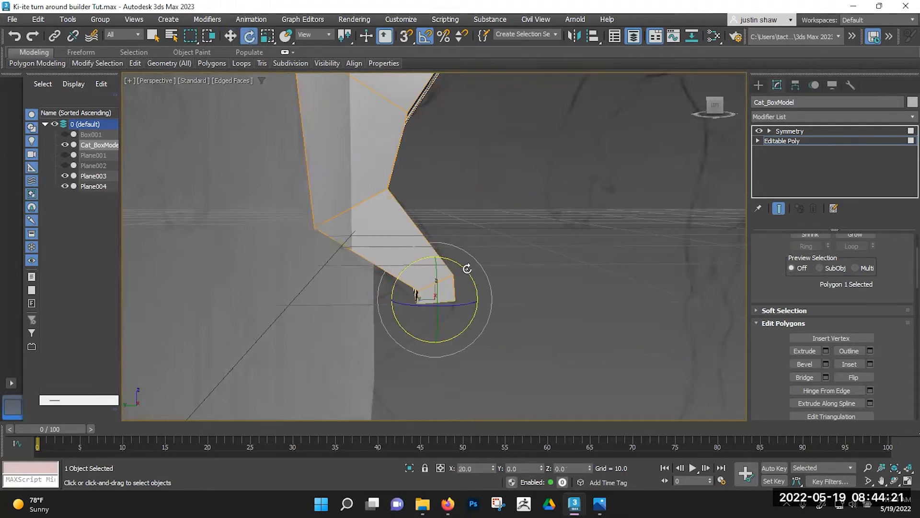
pyautogui.press('w')
pyautogui.moveTo(424, 283); pyautogui.dragTo(409, 291)
# Move the back vertex pairs of the short knee segment to follow the side reference outline.
pyautogui.scroll(3, 409, 290)
pyautogui.moveTo(411, 289)
pyautogui.keyDown('alt'); pyautogui.mouseDown(button='middle')
pyautogui.moveTo(421, 278)
pyautogui.moveTo(403, 288)
pyautogui.mouseUp(button='middle'); pyautogui.keyUp('alt')
pyautogui.press('1')
pyautogui.moveTo(442, 264); pyautogui.dragTo(365, 265)
pyautogui.scroll(-2, 448, 298)
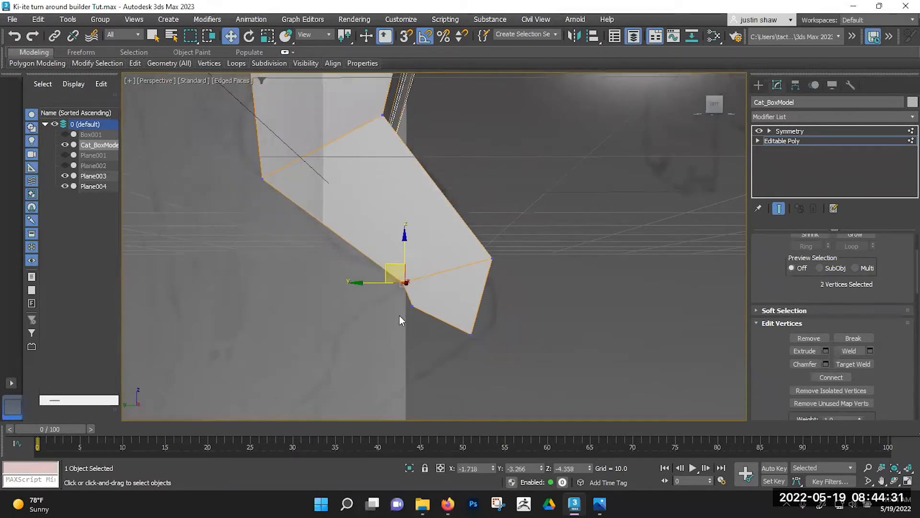
pyautogui.moveTo(437, 297); pyautogui.dragTo(438, 297)
pyautogui.keyDown('alt'); pyautogui.moveTo(438, 298); pyautogui.dragTo(448, 297, button='middle'); pyautogui.keyUp('alt')
pyautogui.moveTo(395, 289); pyautogui.dragTo(376, 283)
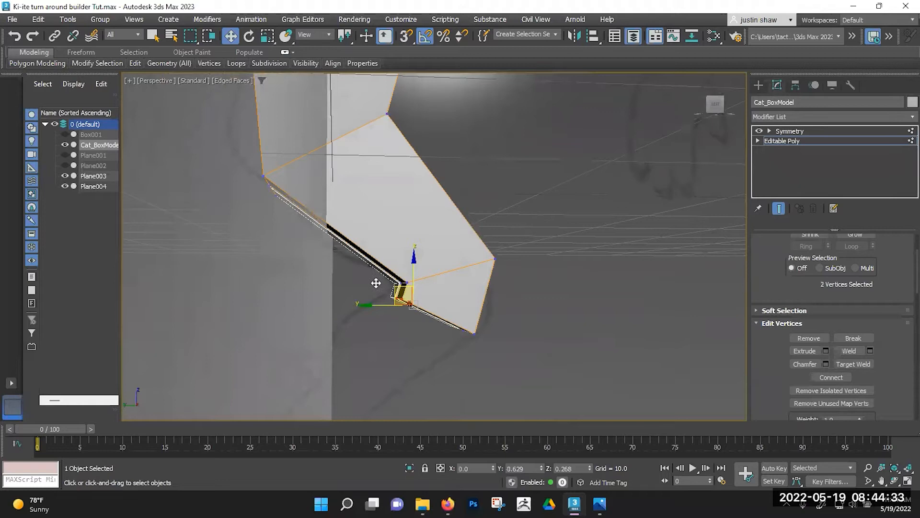
pyautogui.keyDown('alt'); pyautogui.moveTo(508, 320); pyautogui.dragTo(509, 322, button='middle'); pyautogui.keyUp('alt')
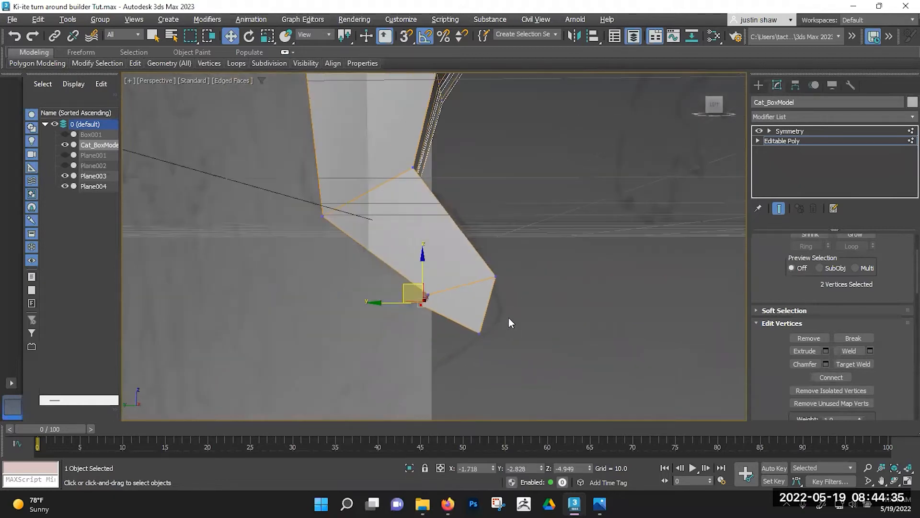
# Fit the front knee vertices to the side reference and shift the knee's outer vertices outward to match the front reference.
pyautogui.moveTo(476, 262); pyautogui.dragTo(490, 277)
pyautogui.moveTo(460, 354); pyautogui.dragTo(488, 324, button='middle')
pyautogui.moveTo(521, 322); pyautogui.dragTo(487, 293)
pyautogui.keyDown('alt'); pyautogui.moveTo(488, 294); pyautogui.dragTo(395, 299, button='middle'); pyautogui.keyUp('alt')
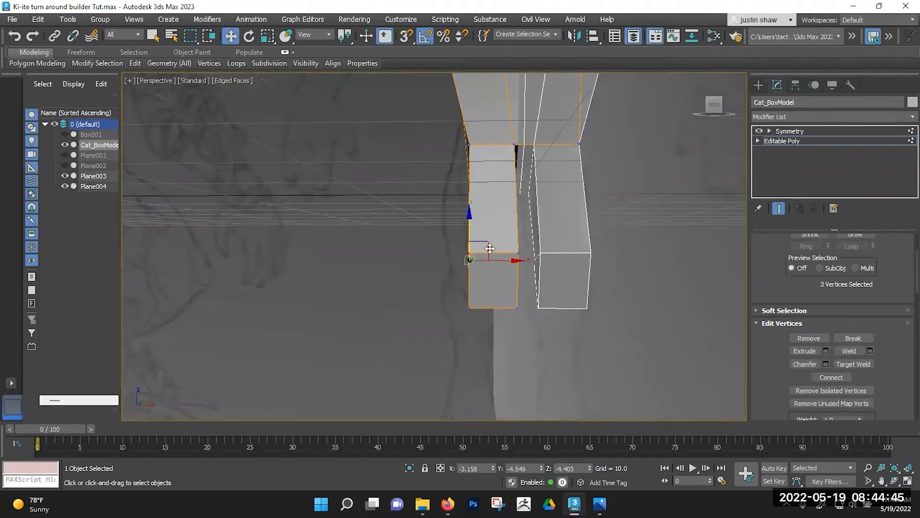
pyautogui.moveTo(490, 247); pyautogui.dragTo(473, 247)
pyautogui.moveTo(465, 152); pyautogui.dragTo(497, 244, button='middle')
pyautogui.click(467, 177)
pyautogui.keyDown('ctrl'); pyautogui.click(433, 276); pyautogui.keyUp('ctrl')
pyautogui.keyDown('alt'); pyautogui.moveTo(432, 276); pyautogui.dragTo(429, 231, button='middle'); pyautogui.keyUp('alt')
# Connect the six vertical edges around the lower torso to add a horizontal loop above the legs.
pyautogui.press('2')
pyautogui.moveTo(366, 212); pyautogui.dragTo(579, 215)
pyautogui.click(848, 391)
pyautogui.keyDown('alt'); pyautogui.moveTo(432, 214); pyautogui.dragTo(452, 197, button='middle'); pyautogui.keyUp('alt')
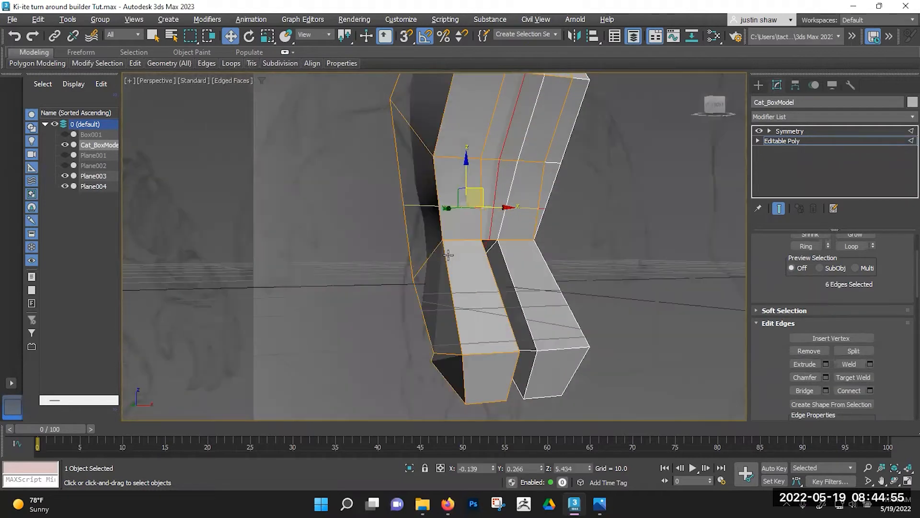
# Lower the outer and middle front vertices of the new hip loop by about 1 unit along Z.
pyautogui.press('1')
pyautogui.keyDown('alt'); pyautogui.moveTo(429, 226); pyautogui.dragTo(410, 228, button='middle'); pyautogui.keyUp('alt')
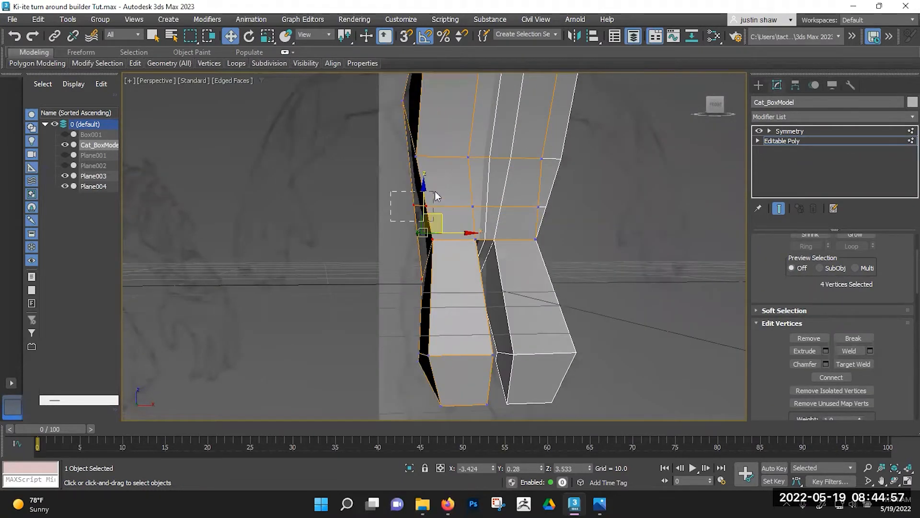
pyautogui.moveTo(435, 192); pyautogui.dragTo(435, 193)
pyautogui.keyDown('alt'); pyautogui.moveTo(435, 192); pyautogui.dragTo(439, 207, button='middle'); pyautogui.keyUp('alt')
pyautogui.moveTo(437, 198); pyautogui.dragTo(438, 206)
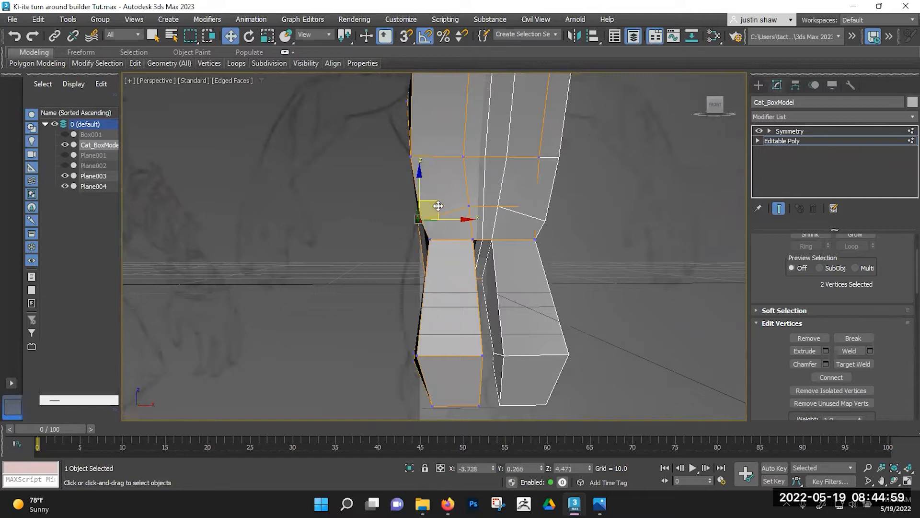
pyautogui.hotkey('ctrl', 'z')
pyautogui.keyDown('alt'); pyautogui.moveTo(487, 215); pyautogui.dragTo(436, 219, button='middle'); pyautogui.keyUp('alt')
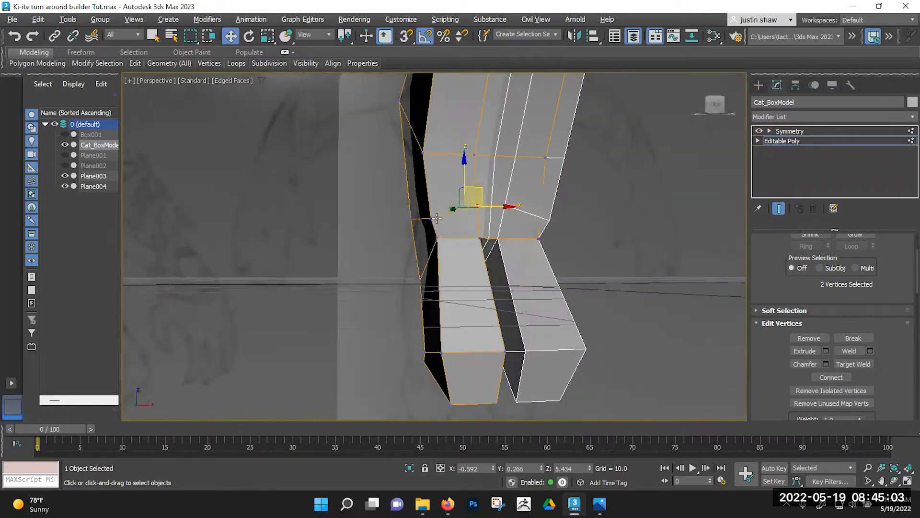
pyautogui.moveTo(463, 177); pyautogui.dragTo(465, 190)
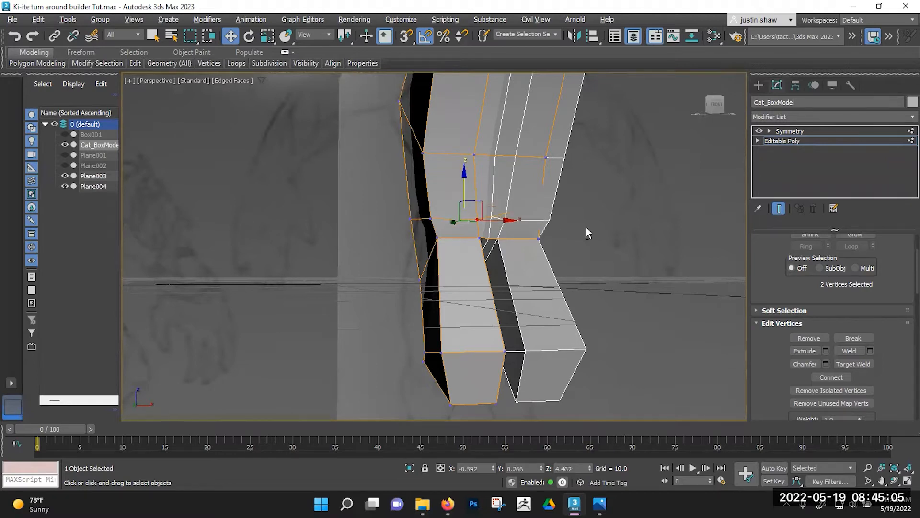
pyautogui.keyDown('alt'); pyautogui.moveTo(586, 228); pyautogui.dragTo(672, 231, button='middle'); pyautogui.keyUp('alt')
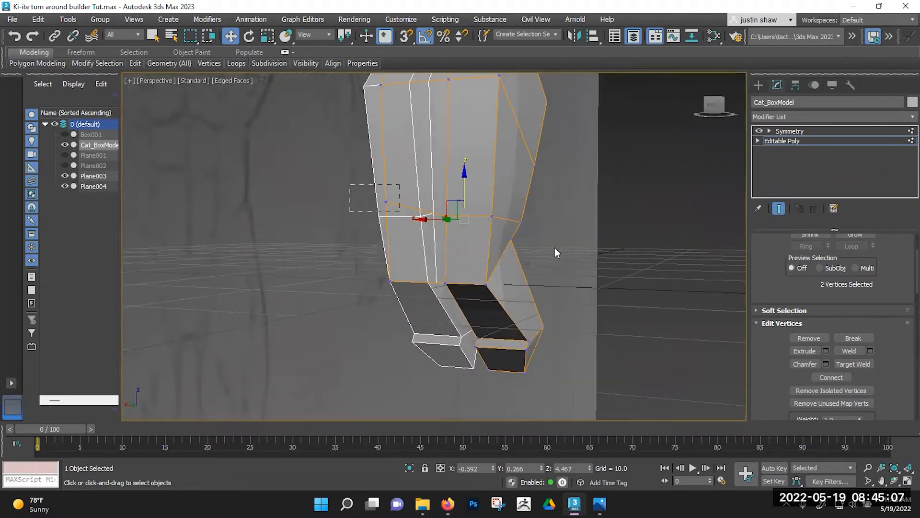
# Flatten the hip loop's six vertices by scaling them along Z, and move them slightly down.
pyautogui.moveTo(564, 230); pyautogui.dragTo(564, 230)
pyautogui.keyDown('alt'); pyautogui.moveTo(563, 230); pyautogui.dragTo(354, 206, button='middle'); pyautogui.keyUp('alt')
pyautogui.press('r')
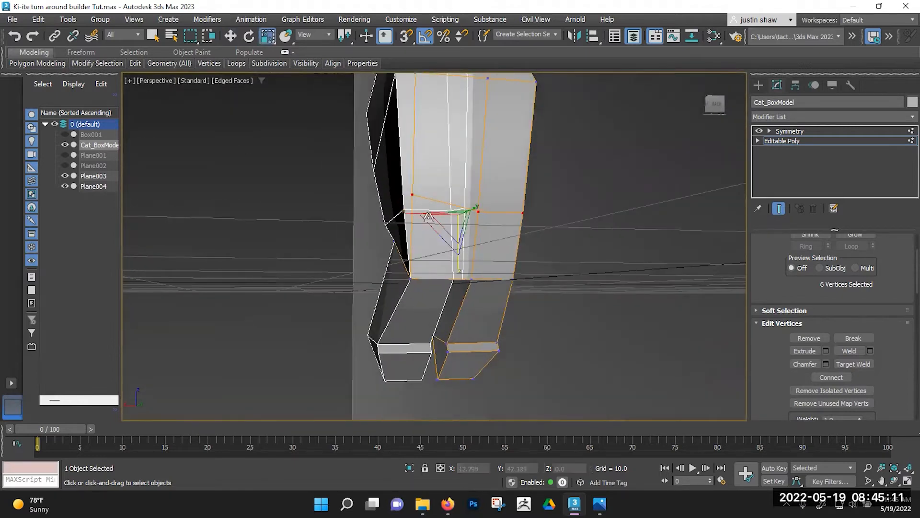
pyautogui.moveTo(460, 276); pyautogui.dragTo(474, 129)
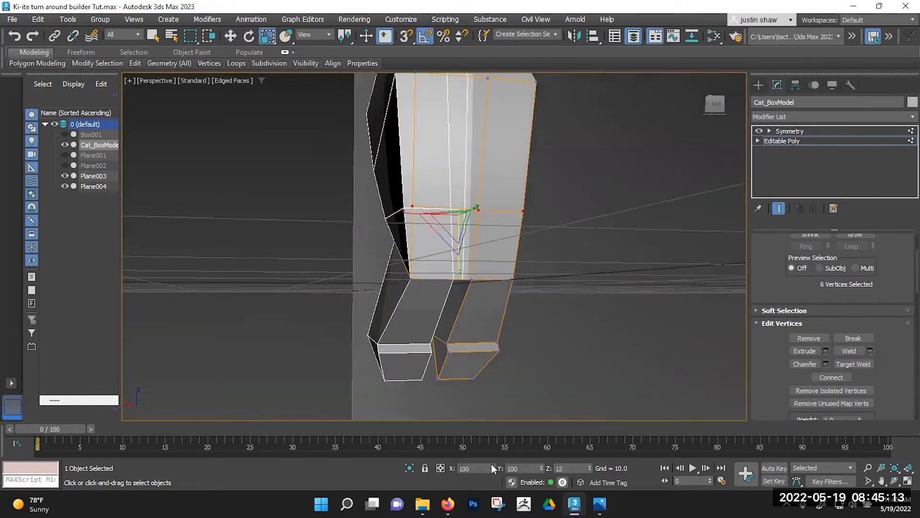
pyautogui.keyDown('alt'); pyautogui.moveTo(435, 272); pyautogui.dragTo(621, 254, button='middle'); pyautogui.keyUp('alt')
pyautogui.press('w')
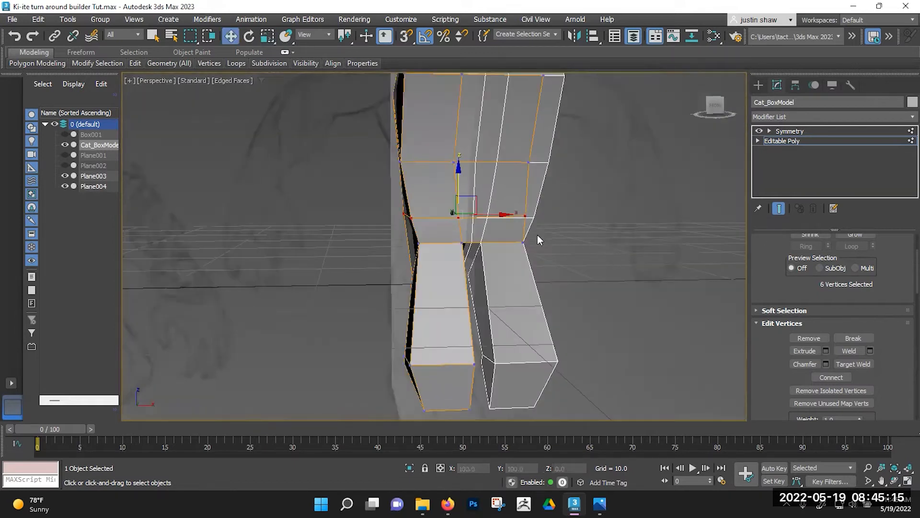
pyautogui.moveTo(458, 179); pyautogui.dragTo(457, 187)
# Raise individual side and back vertices of the hip loop to shape the top of the thigh.
pyautogui.moveTo(406, 219)
pyautogui.keyDown('alt'); pyautogui.mouseDown(button='middle')
pyautogui.moveTo(499, 218)
pyautogui.moveTo(422, 214)
pyautogui.moveTo(417, 165)
pyautogui.moveTo(415, 254)
pyautogui.moveTo(421, 242)
pyautogui.moveTo(538, 240)
pyautogui.moveTo(558, 226)
pyautogui.moveTo(470, 233)
pyautogui.moveTo(395, 207)
pyautogui.mouseUp(button='middle'); pyautogui.keyUp('alt')
pyautogui.click(410, 218)
pyautogui.moveTo(391, 198); pyautogui.dragTo(390, 177)
pyautogui.keyDown('alt'); pyautogui.moveTo(390, 186); pyautogui.dragTo(470, 206, button='middle'); pyautogui.keyUp('alt')
pyautogui.click(366, 217)
pyautogui.moveTo(358, 199); pyautogui.dragTo(358, 188)
# Move the two outer vertices at the top of the leg about 0.75 units outward along X.
pyautogui.keyDown('alt'); pyautogui.moveTo(544, 228); pyautogui.dragTo(378, 223, button='middle'); pyautogui.keyUp('alt')
pyautogui.click(331, 199)
pyautogui.keyDown('ctrl'); pyautogui.click(348, 182); pyautogui.keyUp('ctrl')
pyautogui.moveTo(379, 193); pyautogui.dragTo(369, 193)
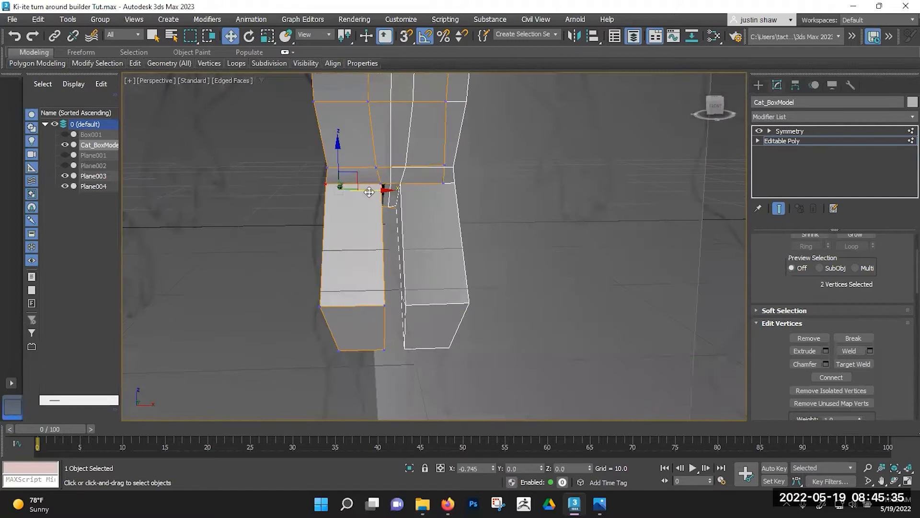
# Reposition the knee segment's vertices and move its bottom front pair about 0.78 units outward along X.
pyautogui.keyDown('alt'); pyautogui.moveTo(372, 193); pyautogui.dragTo(357, 217, button='middle'); pyautogui.keyUp('alt')
pyautogui.moveTo(409, 235); pyautogui.dragTo(407, 259)
pyautogui.keyDown('alt'); pyautogui.moveTo(407, 259); pyautogui.dragTo(362, 269, button='middle'); pyautogui.keyUp('alt')
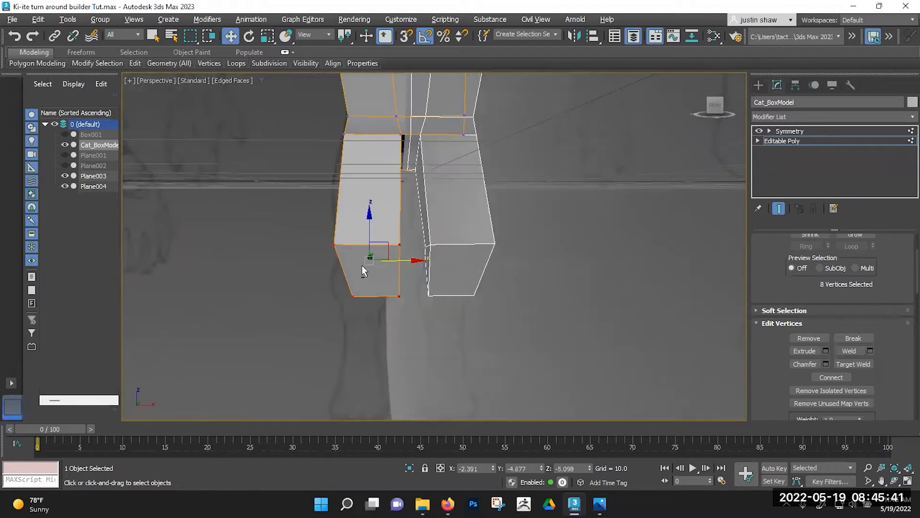
pyautogui.moveTo(339, 310); pyautogui.dragTo(394, 294)
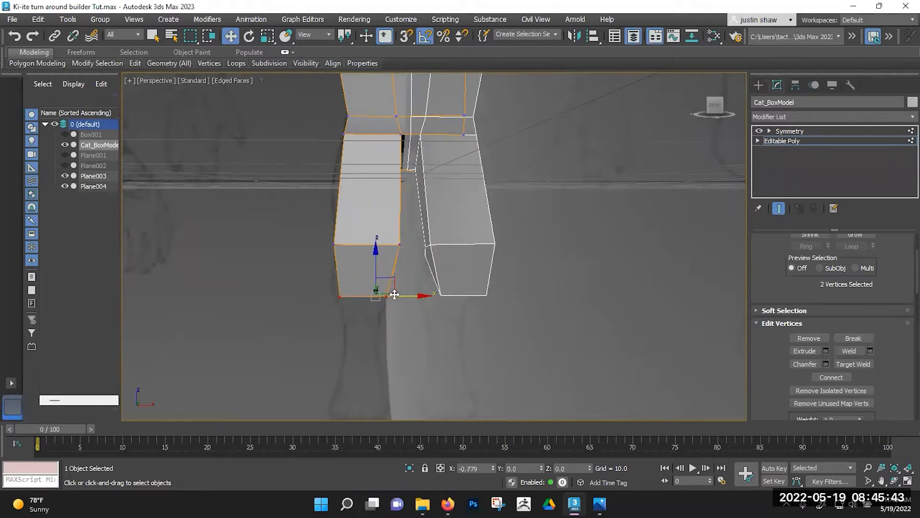
pyautogui.keyDown('alt'); pyautogui.moveTo(373, 321); pyautogui.dragTo(487, 285, button='middle'); pyautogui.keyUp('alt')
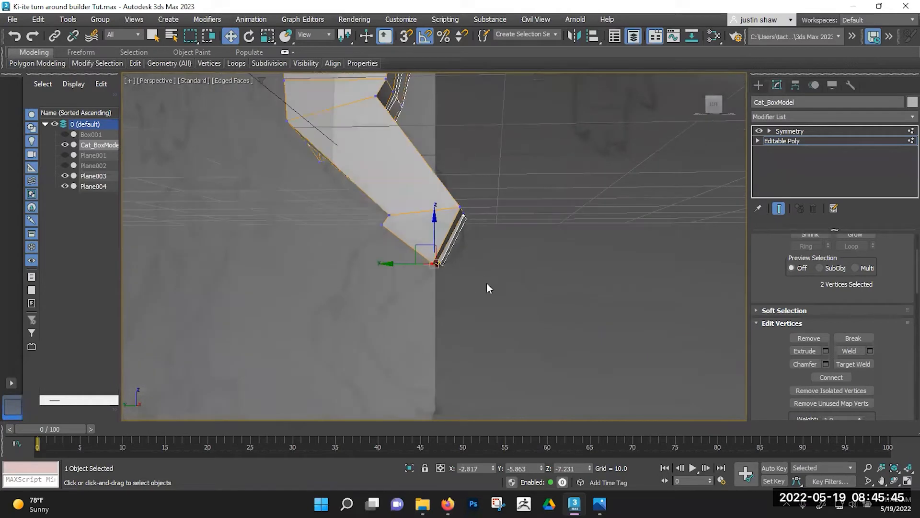
# Extrude the bottom knee polygon about 4.7 units backward and 4.7 units down to the hock, and scale it smaller.
pyautogui.press('4')
pyautogui.keyDown('alt'); pyautogui.moveTo(415, 310); pyautogui.dragTo(387, 251, button='middle'); pyautogui.keyUp('alt')
pyautogui.moveTo(387, 251); pyautogui.dragTo(331, 305)
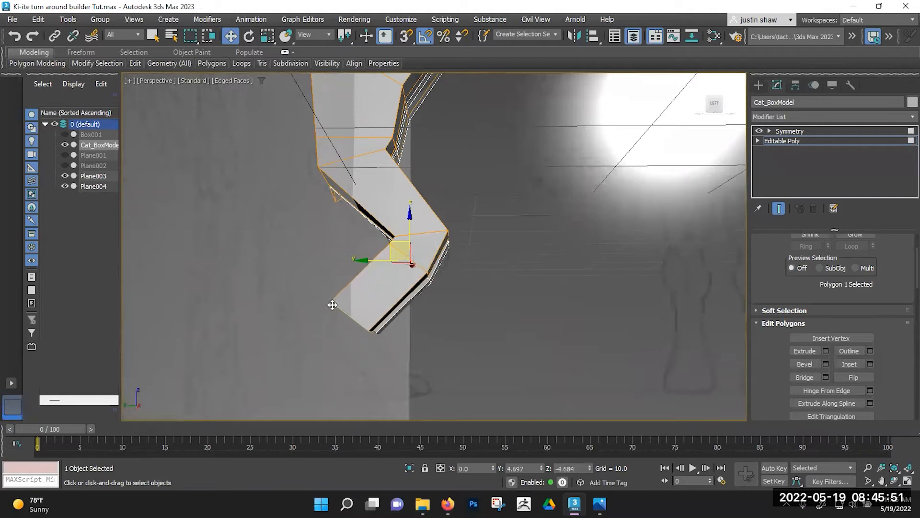
pyautogui.press('r')
pyautogui.keyDown('alt'); pyautogui.moveTo(332, 305); pyautogui.dragTo(347, 300, button='middle'); pyautogui.keyUp('alt')
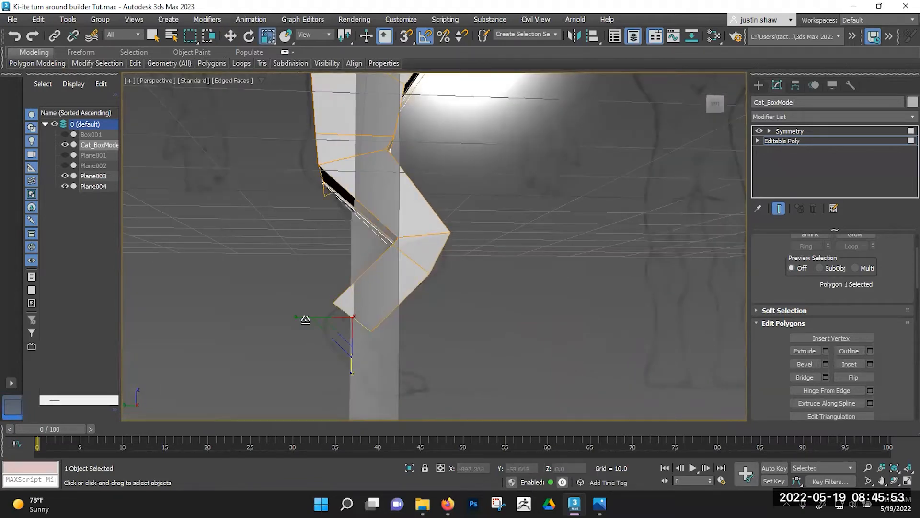
pyautogui.moveTo(305, 319); pyautogui.dragTo(356, 317)
pyautogui.moveTo(357, 349)
pyautogui.mouseDown()
pyautogui.moveTo(364, 309)
pyautogui.moveTo(384, 337)
pyautogui.mouseUp()
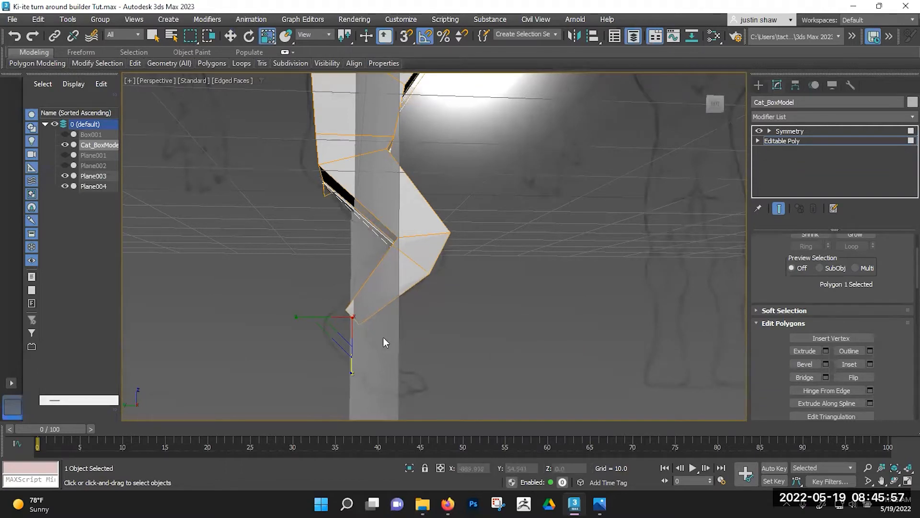
# Extrude the hock polygon downward, rotate it towards level, lower it further, and widen it along Y.
pyautogui.press('w')
pyautogui.scroll(3, 389, 340)
pyautogui.moveTo(389, 340)
pyautogui.mouseDown(button='middle')
pyautogui.moveTo(452, 232)
pyautogui.moveTo(450, 287)
pyautogui.mouseUp(button='middle')
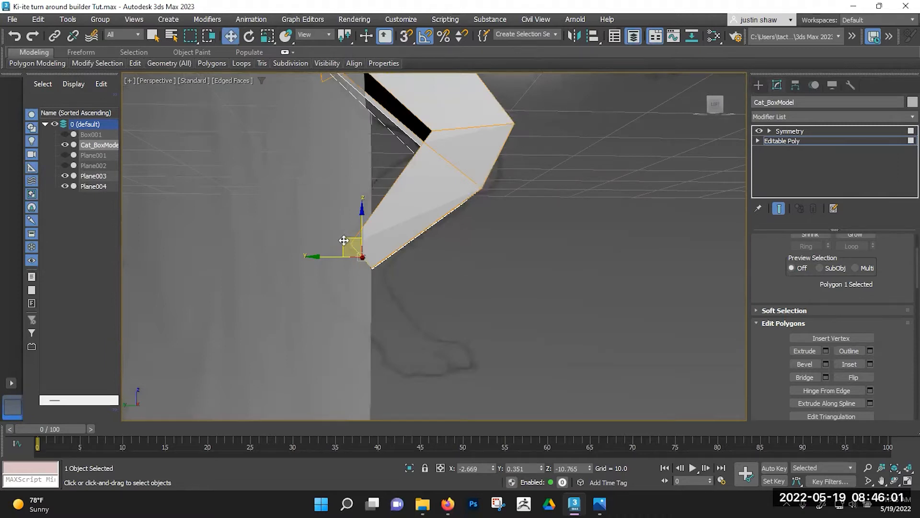
pyautogui.moveTo(343, 240); pyautogui.dragTo(331, 260)
pyautogui.press('e')
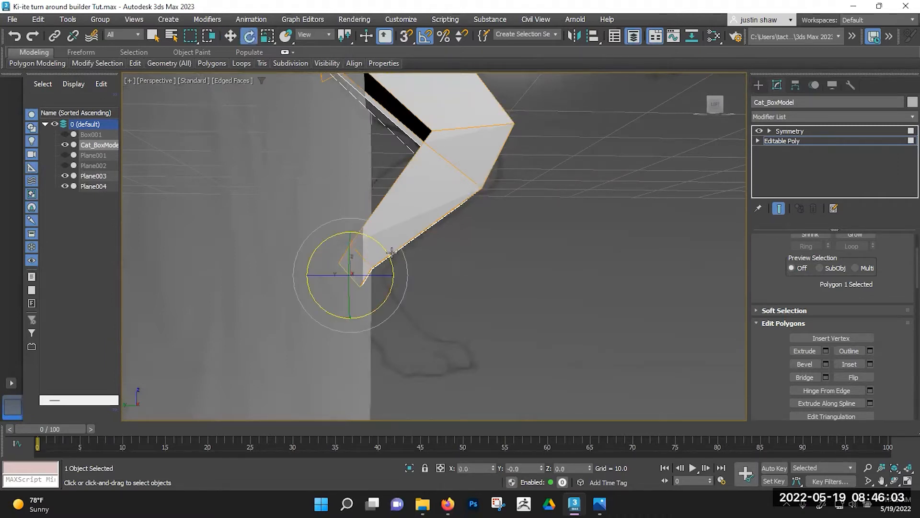
pyautogui.press('w')
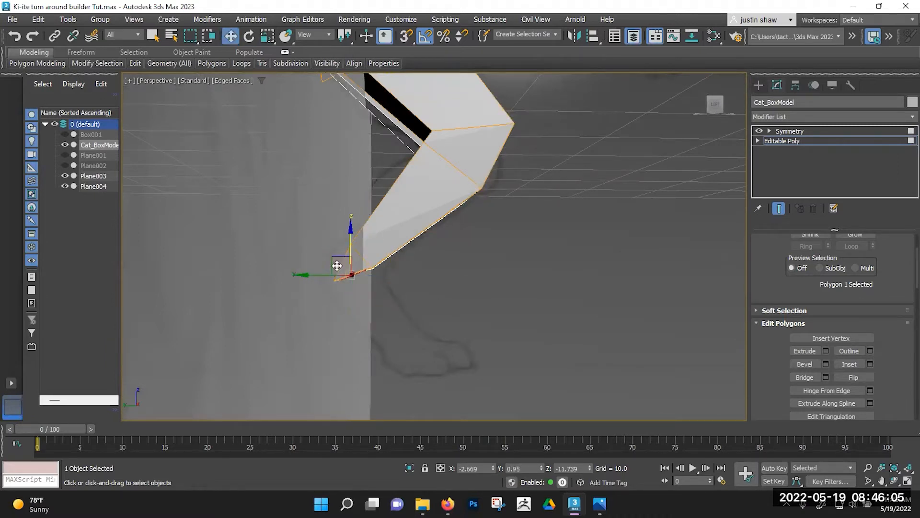
pyautogui.moveTo(329, 263); pyautogui.dragTo(333, 281)
pyautogui.press('r')
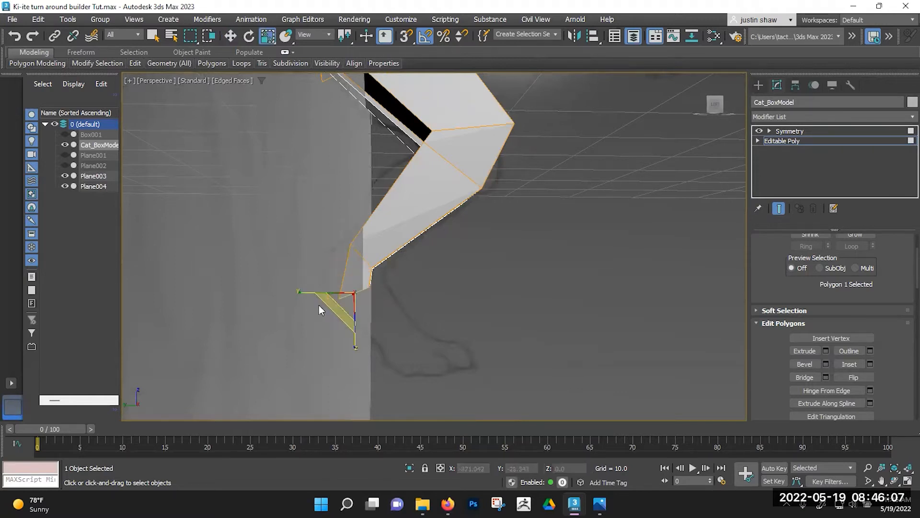
pyautogui.moveTo(271, 296); pyautogui.dragTo(250, 298)
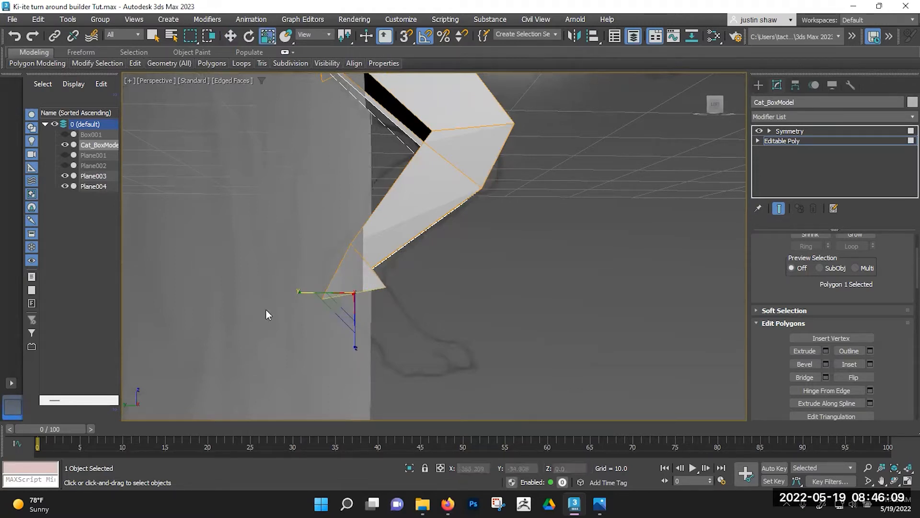
# Move the back and front vertex pairs at the top of the hock segment to fit the side reference.
pyautogui.press('1')
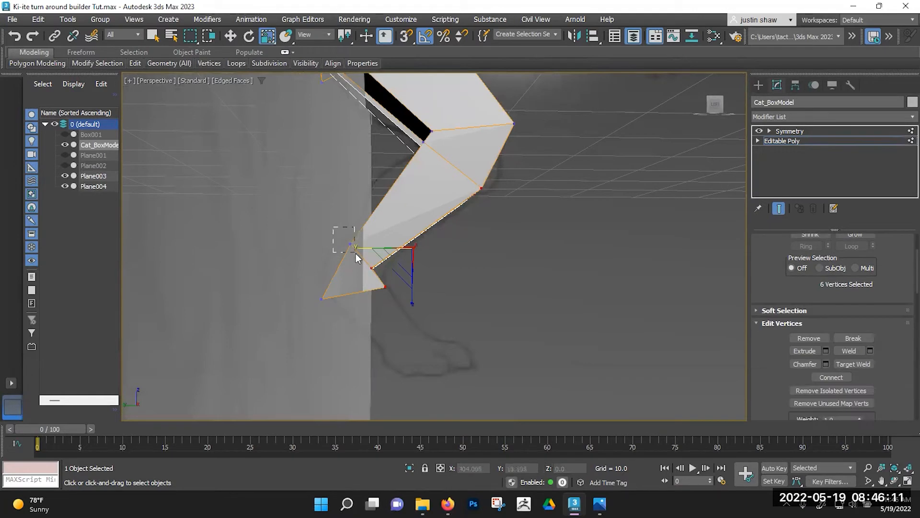
pyautogui.click(356, 253)
pyautogui.press('w')
pyautogui.moveTo(317, 237); pyautogui.dragTo(281, 275)
pyautogui.moveTo(360, 277); pyautogui.dragTo(367, 254)
pyautogui.keyDown('alt'); pyautogui.moveTo(367, 296); pyautogui.dragTo(318, 300, button='middle'); pyautogui.keyUp('alt')
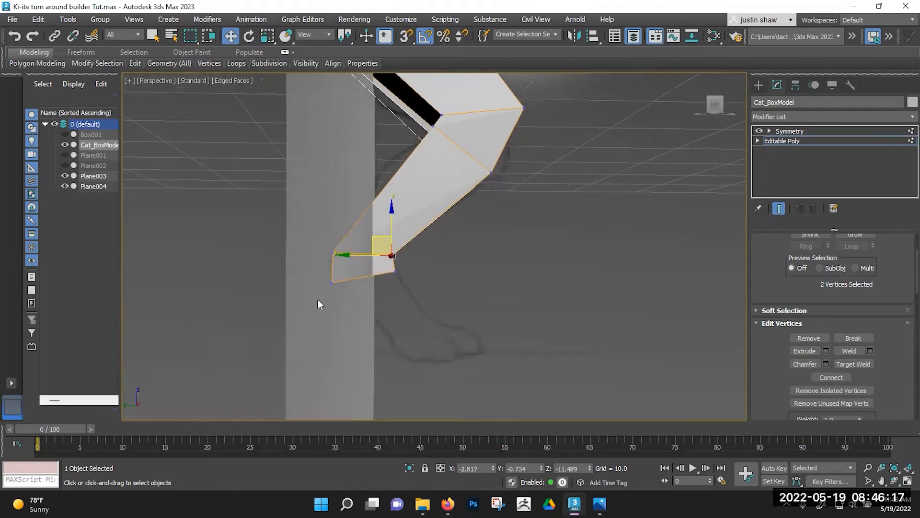
# Adjust the hock's rear vertices to the side reference, then extrude its bottom polygon about 2.7 units forward and 2.9 units down.
pyautogui.moveTo(350, 276); pyautogui.dragTo(340, 244)
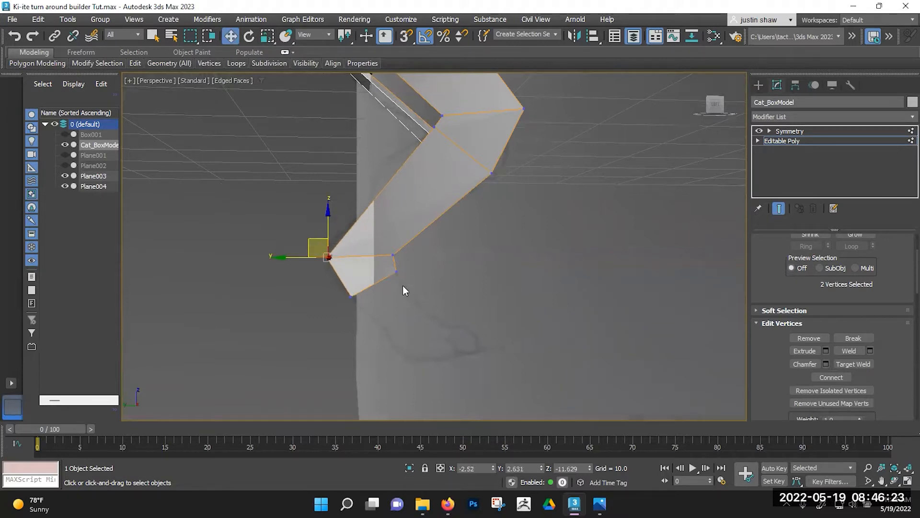
pyautogui.press('4')
pyautogui.keyDown('alt'); pyautogui.moveTo(418, 298); pyautogui.dragTo(397, 278, button='middle'); pyautogui.keyUp('alt')
pyautogui.moveTo(396, 278); pyautogui.dragTo(372, 239, button='middle')
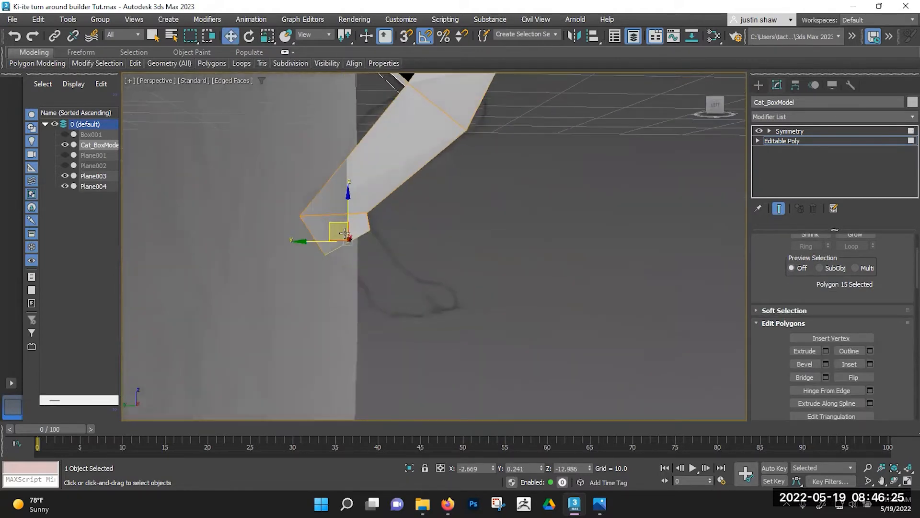
pyautogui.keyDown('shift'); pyautogui.moveTo(333, 224); pyautogui.dragTo(383, 275); pyautogui.keyUp('shift')
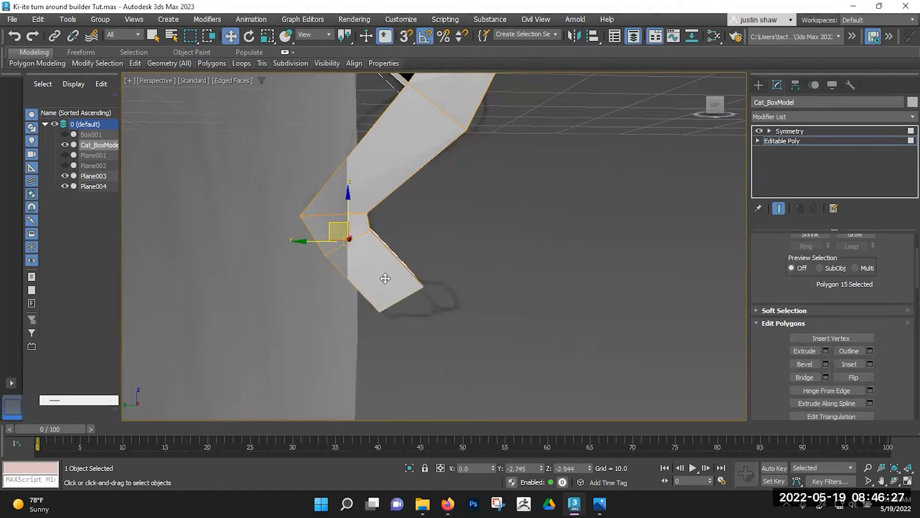
# Turn on see-through display and shift the three inner-side vertices below the hock slightly outward along X.
pyautogui.moveTo(490, 297)
pyautogui.keyDown('alt'); pyautogui.mouseDown(button='middle')
pyautogui.moveTo(411, 308)
pyautogui.moveTo(425, 292)
pyautogui.mouseUp(button='middle'); pyautogui.keyUp('alt')
pyautogui.hotkey('alt', 'x')
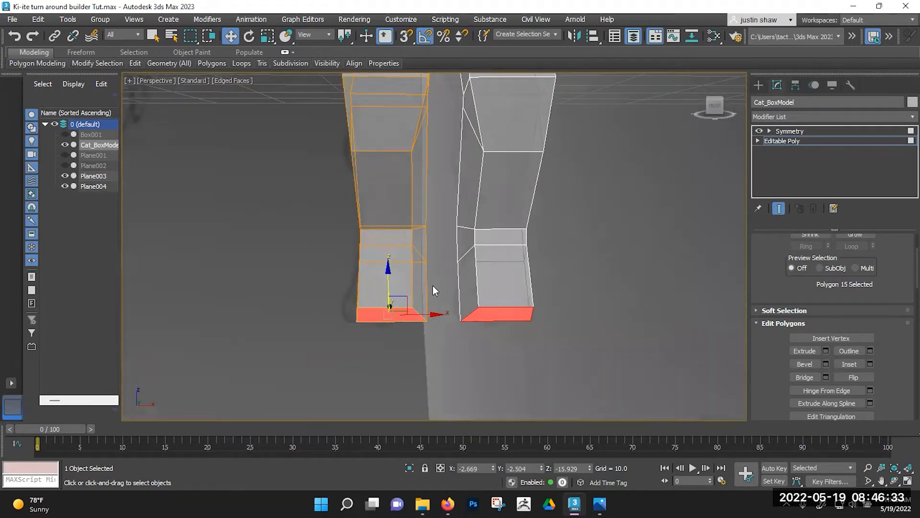
pyautogui.press('1')
pyautogui.moveTo(443, 329); pyautogui.dragTo(423, 203)
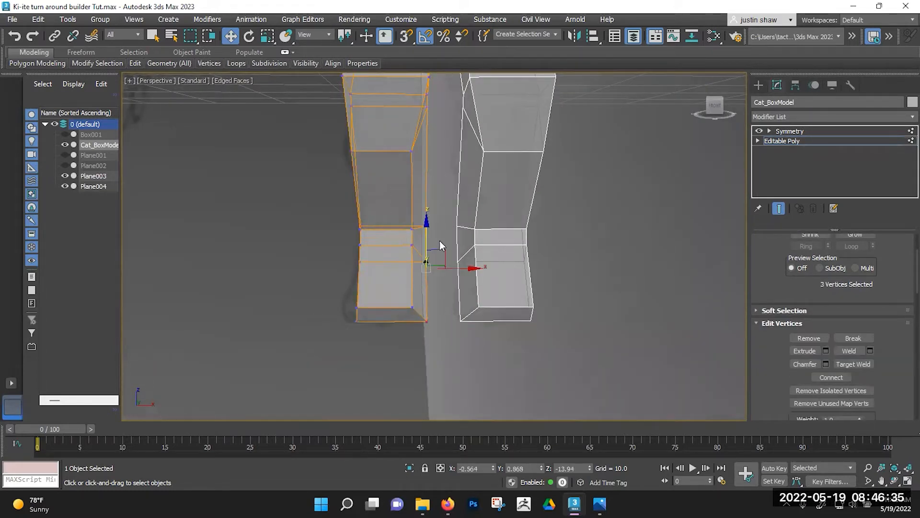
pyautogui.moveTo(451, 267); pyautogui.dragTo(441, 262)
# Scale the lower leg's four bottom vertices to 61% along Y, rotate them 20° about X, and shift them slightly back and down.
pyautogui.moveTo(355, 300); pyautogui.dragTo(396, 288)
pyautogui.keyDown('alt'); pyautogui.moveTo(396, 286); pyautogui.dragTo(488, 281, button='middle'); pyautogui.keyUp('alt')
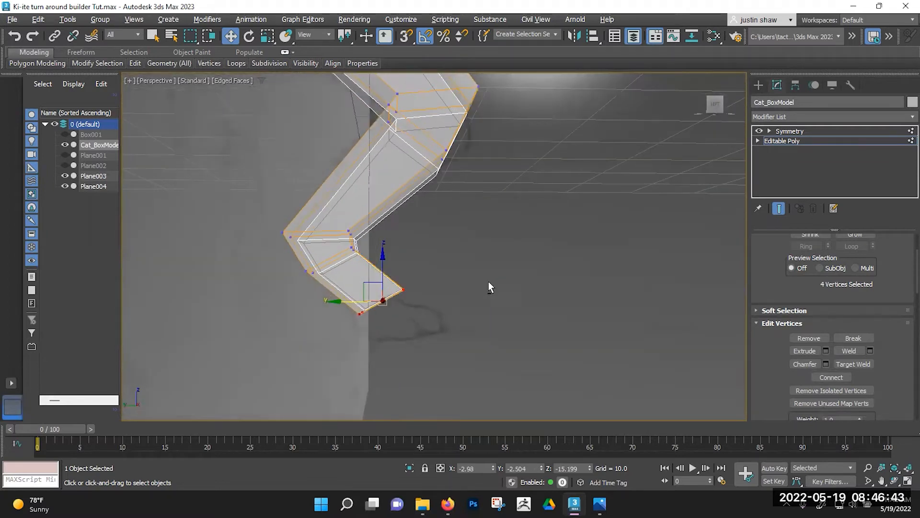
pyautogui.press('r')
pyautogui.moveTo(333, 300); pyautogui.dragTo(357, 300)
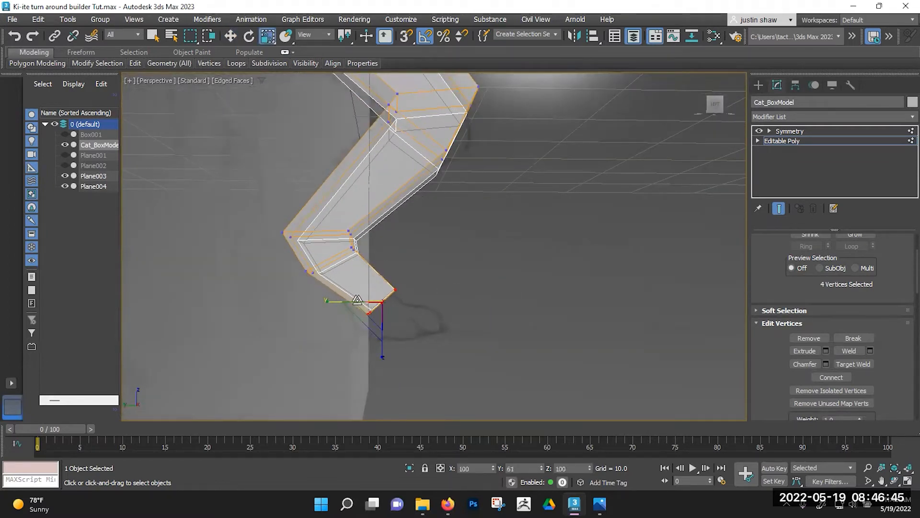
pyautogui.press('e')
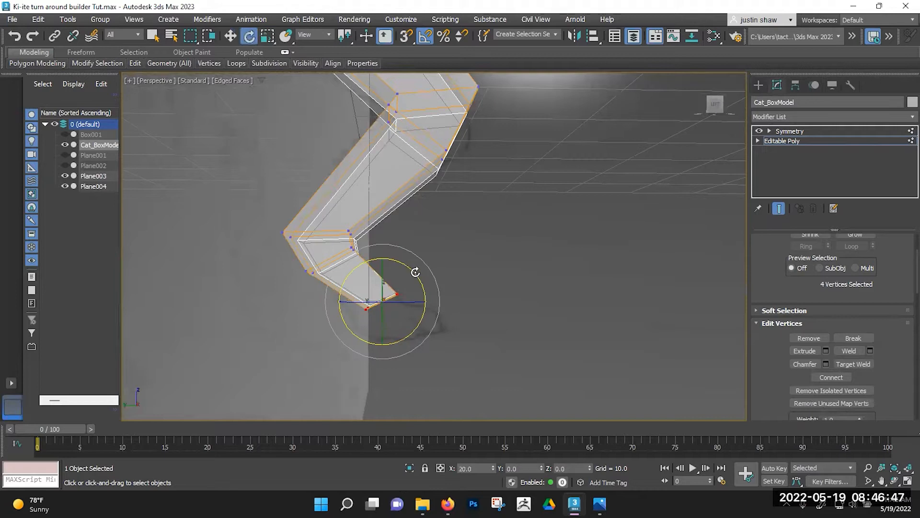
pyautogui.press('w')
pyautogui.moveTo(364, 287); pyautogui.dragTo(364, 289)
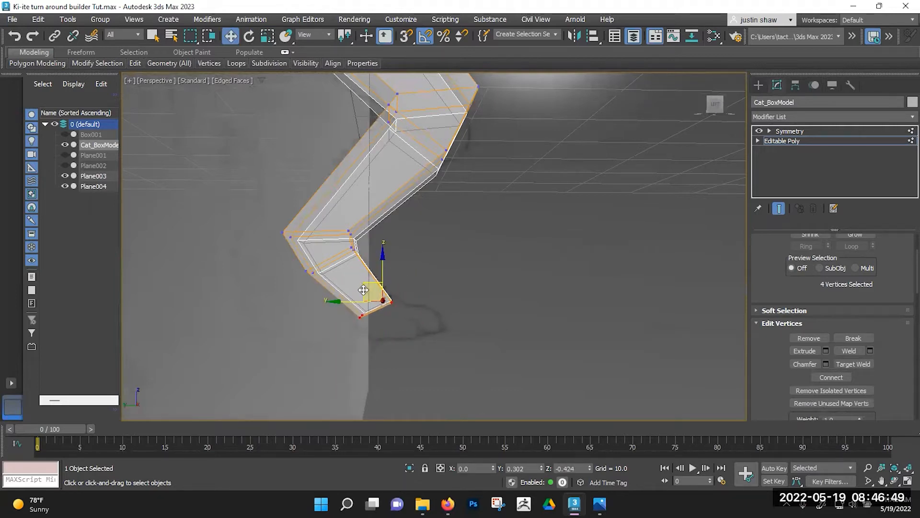
# Extrude the bottom polygon of the lower leg into a foot and rotate it 65° about X towards the front.
pyautogui.press('4')
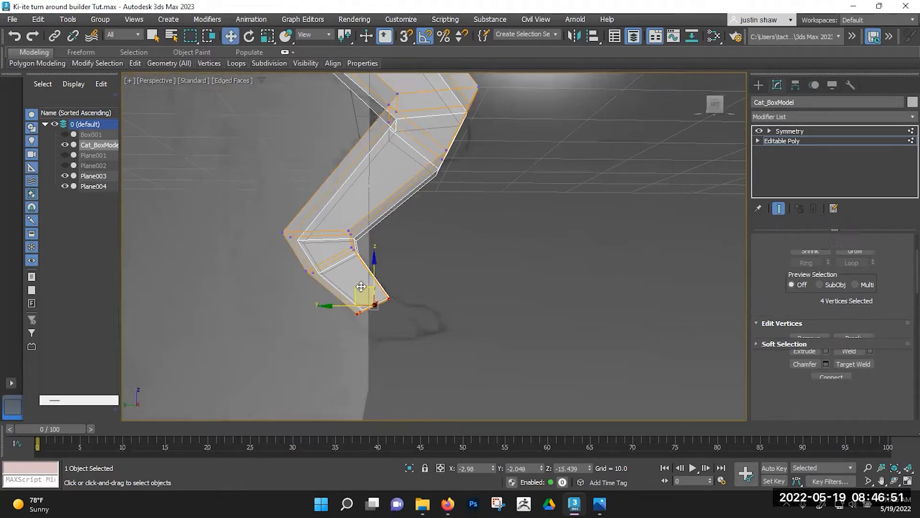
pyautogui.moveTo(366, 292); pyautogui.dragTo(390, 263)
pyautogui.press('e')
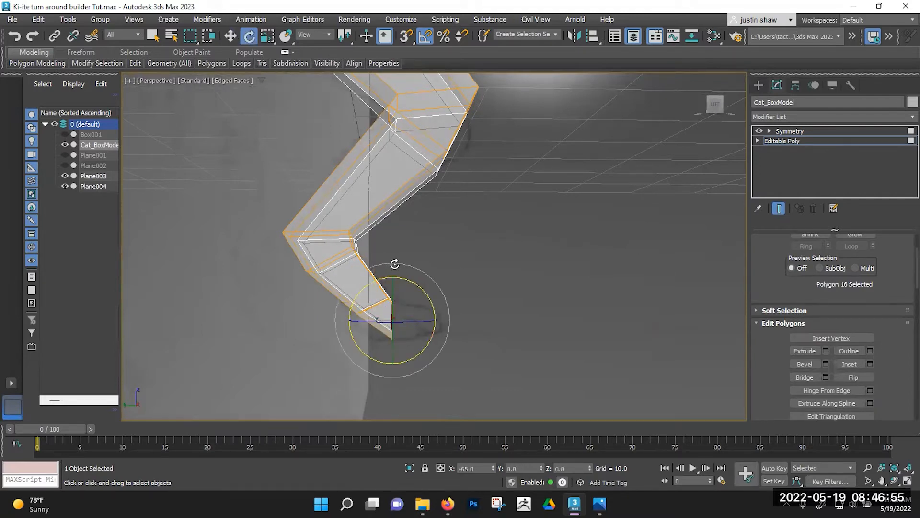
pyautogui.press('w')
pyautogui.moveTo(386, 305); pyautogui.dragTo(389, 306)
# Adjust the foot's front polygon position and scale it to 71% along Z.
pyautogui.keyDown('alt'); pyautogui.moveTo(497, 314); pyautogui.dragTo(410, 301, button='middle'); pyautogui.keyUp('alt')
pyautogui.moveTo(399, 309); pyautogui.dragTo(397, 304)
pyautogui.press('r')
pyautogui.moveTo(411, 353); pyautogui.dragTo(413, 355)
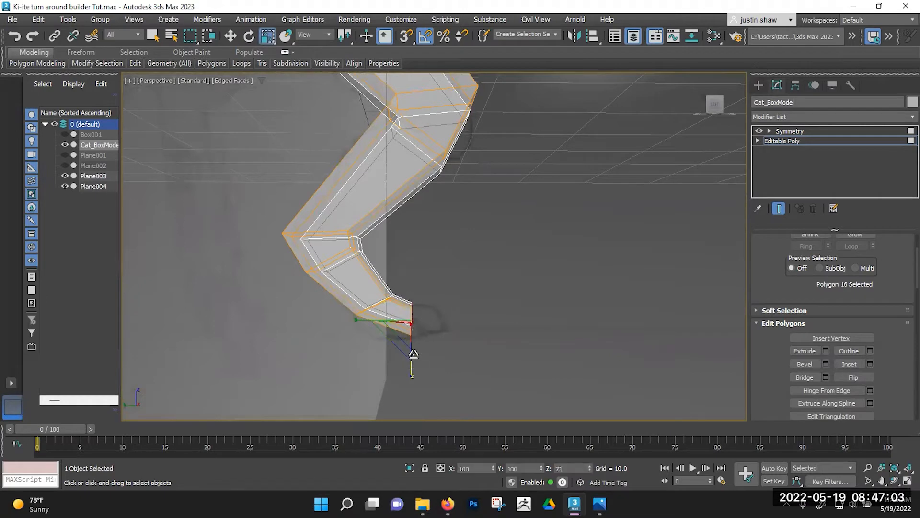
pyautogui.press('w')
# Lower the rear bottom edge of the foot to level the sole.
pyautogui.keyDown('alt'); pyautogui.moveTo(413, 290); pyautogui.dragTo(514, 307, button='middle'); pyautogui.keyUp('alt')
pyautogui.press('2')
pyautogui.keyDown('alt'); pyautogui.moveTo(342, 337); pyautogui.dragTo(375, 339, button='middle'); pyautogui.keyUp('alt')
pyautogui.click(367, 304)
pyautogui.moveTo(357, 286); pyautogui.dragTo(358, 306)
# Examine the whole leg and torso from several sides against the reference planes.
pyautogui.keyDown('alt'); pyautogui.moveTo(454, 304); pyautogui.dragTo(358, 237, button='middle'); pyautogui.keyUp('alt')
pyautogui.moveTo(343, 181); pyautogui.dragTo(309, 306, button='middle')
pyautogui.keyDown('alt'); pyautogui.moveTo(297, 340); pyautogui.dragTo(382, 254, button='middle'); pyautogui.keyUp('alt')
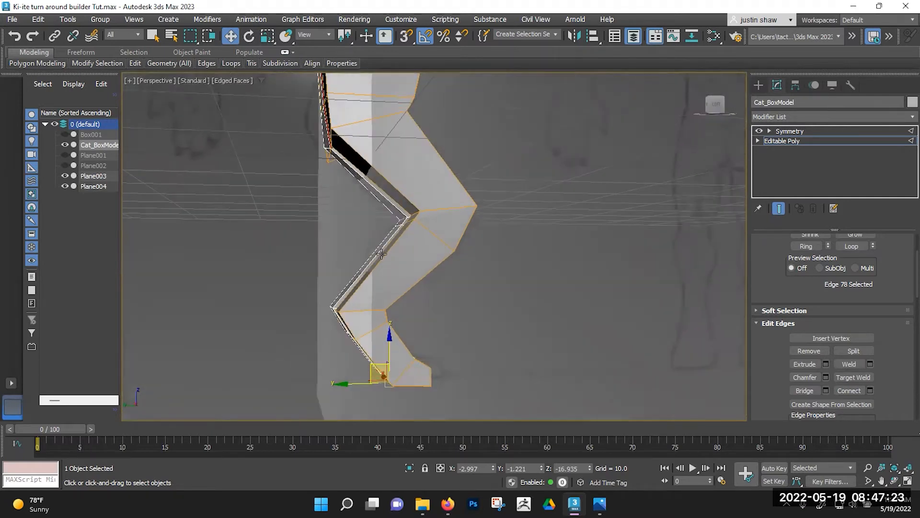
pyautogui.keyDown('alt'); pyautogui.moveTo(505, 268); pyautogui.dragTo(415, 247, button='middle'); pyautogui.keyUp('alt')
pyautogui.scroll(-4, 411, 233)
pyautogui.moveTo(412, 144); pyautogui.dragTo(412, 233, button='middle')
pyautogui.scroll(5, 400, 234)
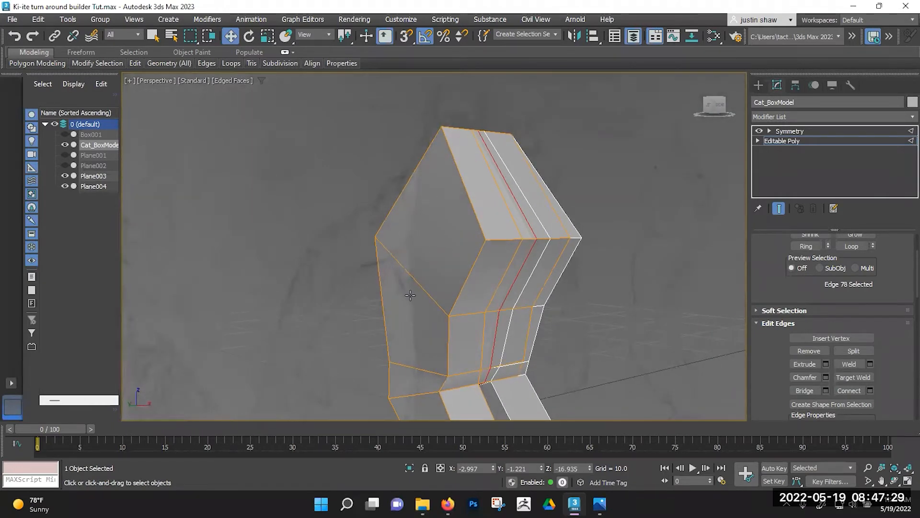
pyautogui.scroll(-4, 410, 295)
pyautogui.moveTo(413, 283); pyautogui.dragTo(422, 269, button='middle')
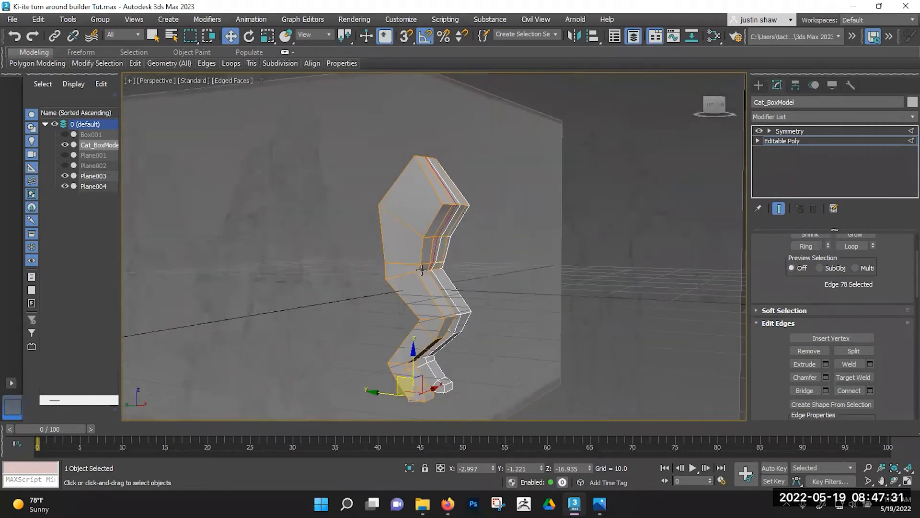
# Ring-select the edges across the outer side of the torso and leg and connect them with a new edge loop.
pyautogui.press('2')
pyautogui.press('2')
pyautogui.click(404, 227)
pyautogui.keyDown('alt'); pyautogui.moveTo(406, 225); pyautogui.dragTo(499, 288, button='middle'); pyautogui.keyUp('alt')
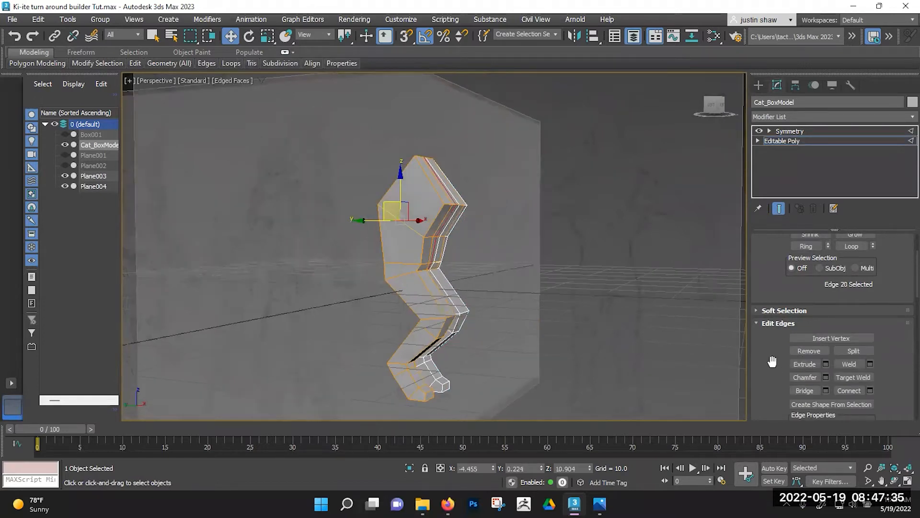
pyautogui.scroll(3, 772, 360)
pyautogui.click(816, 326)
pyautogui.moveTo(494, 306)
pyautogui.keyDown('alt'); pyautogui.mouseDown(button='middle')
pyautogui.moveTo(469, 313)
pyautogui.moveTo(481, 312)
pyautogui.mouseUp(button='middle'); pyautogui.keyUp('alt')
pyautogui.scroll(3, 470, 311)
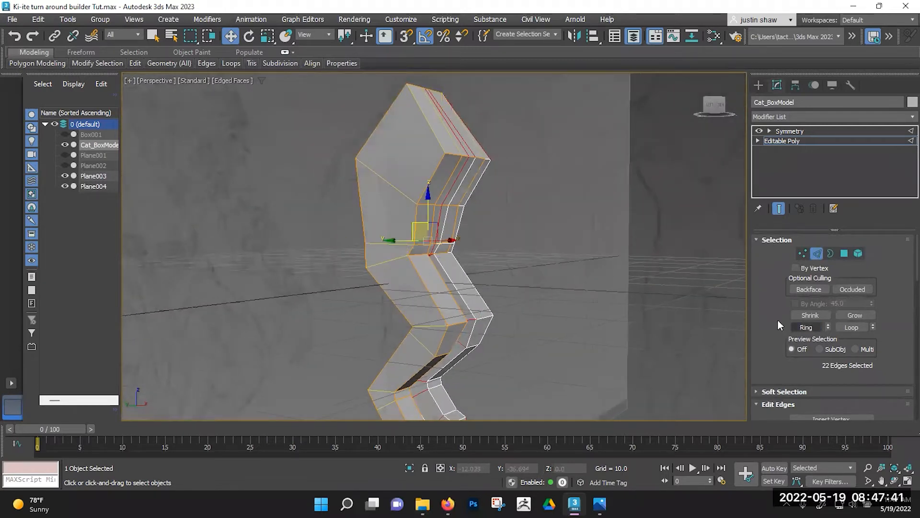
pyautogui.scroll(-5, 771, 323)
pyautogui.click(850, 333)
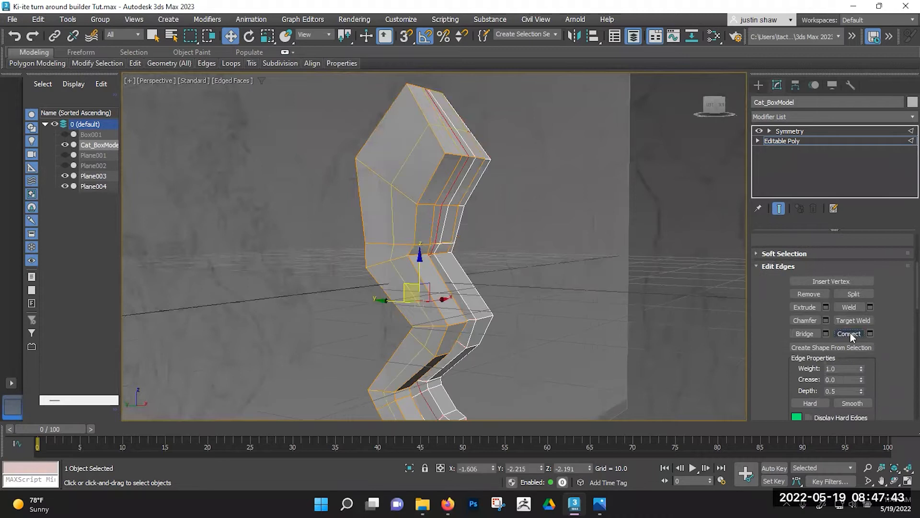
# Move the outer corner edges of the lower leg and shin inward along X to round the leg.
pyautogui.keyDown('alt'); pyautogui.moveTo(468, 273); pyautogui.dragTo(475, 199, button='middle'); pyautogui.keyUp('alt')
pyautogui.scroll(4, 413, 298)
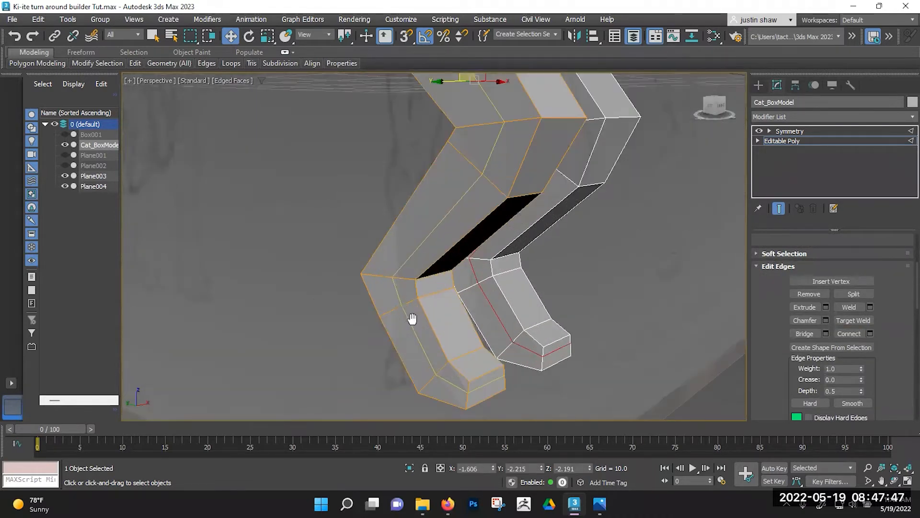
pyautogui.moveTo(413, 319); pyautogui.dragTo(402, 288, button='middle')
pyautogui.click(425, 318)
pyautogui.keyDown('alt'); pyautogui.moveTo(388, 315); pyautogui.dragTo(428, 311, button='middle'); pyautogui.keyUp('alt')
pyautogui.scroll(5, 417, 302)
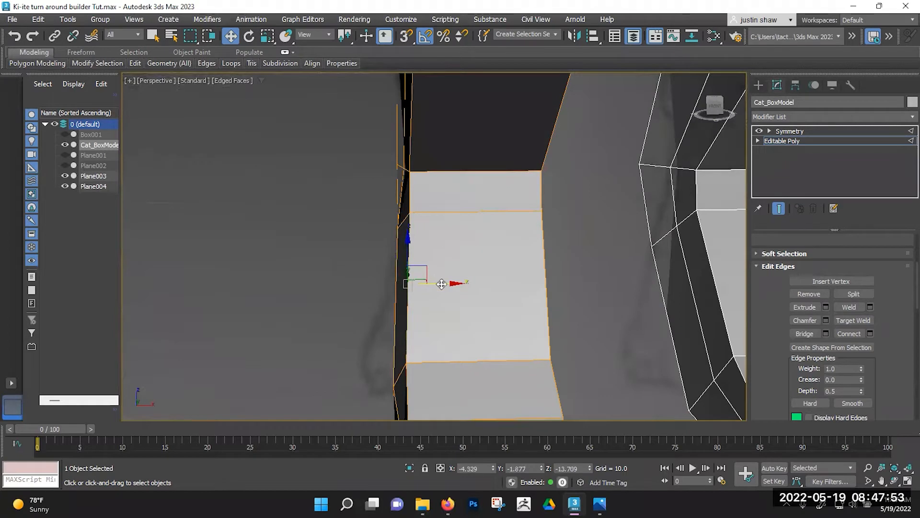
pyautogui.moveTo(456, 282)
pyautogui.mouseDown(button='middle')
pyautogui.moveTo(464, 293)
pyautogui.moveTo(463, 285)
pyautogui.mouseUp(button='middle')
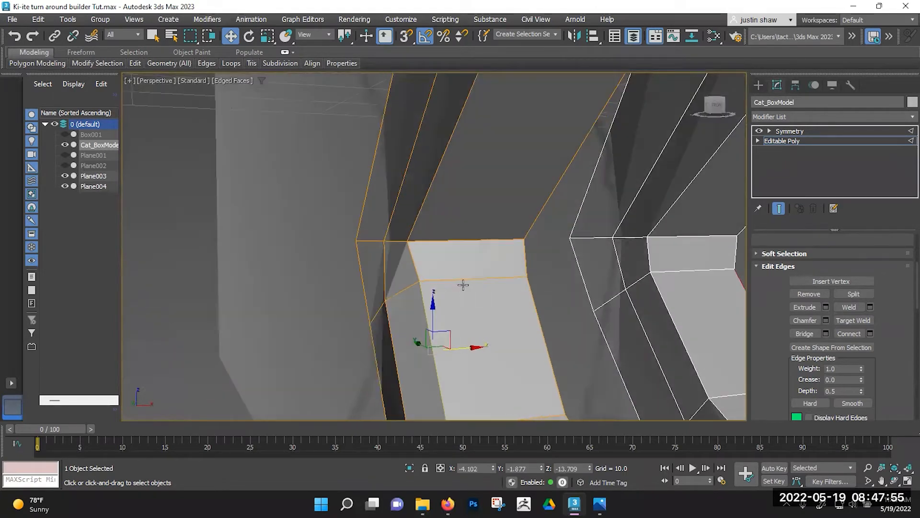
pyautogui.scroll(-4, 433, 194)
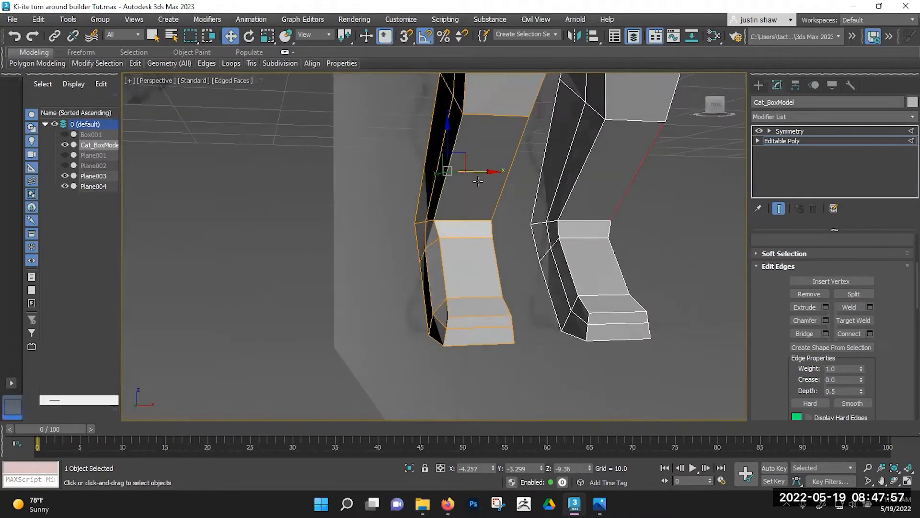
pyautogui.moveTo(477, 173); pyautogui.dragTo(483, 172)
pyautogui.keyDown('alt'); pyautogui.moveTo(412, 242); pyautogui.dragTo(394, 206, button='middle'); pyautogui.keyUp('alt')
pyautogui.click(386, 284)
pyautogui.moveTo(430, 150); pyautogui.dragTo(441, 148)
# Move the inner corner edges of the lower leg and shin outward along X to taper the inner side.
pyautogui.keyDown('alt'); pyautogui.moveTo(445, 268); pyautogui.dragTo(454, 275, button='middle'); pyautogui.keyUp('alt')
pyautogui.click(456, 276)
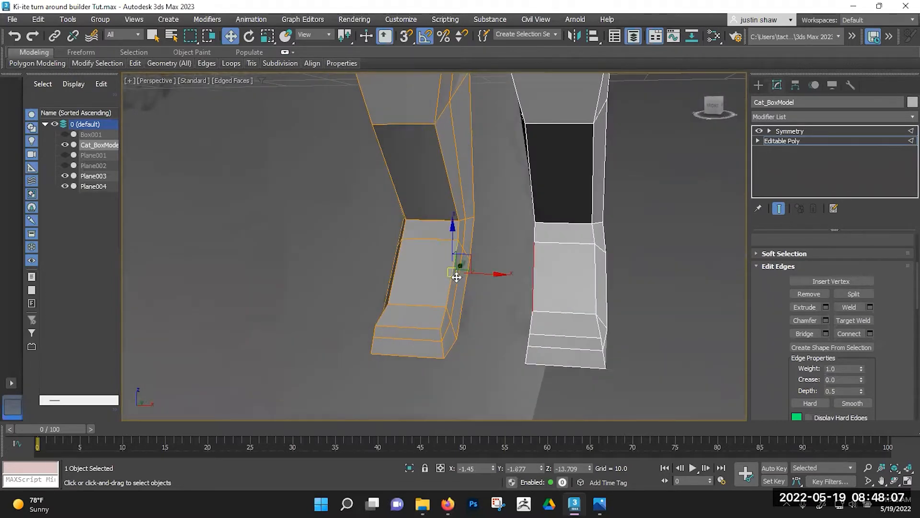
pyautogui.moveTo(476, 275); pyautogui.dragTo(472, 274)
pyautogui.moveTo(421, 324)
pyautogui.keyDown('alt'); pyautogui.mouseDown(button='middle')
pyautogui.moveTo(430, 327)
pyautogui.moveTo(425, 318)
pyautogui.mouseUp(button='middle'); pyautogui.keyUp('alt')
pyautogui.click(452, 185)
pyautogui.moveTo(477, 179); pyautogui.dragTo(470, 178)
pyautogui.keyDown('alt'); pyautogui.moveTo(470, 178); pyautogui.dragTo(480, 327, button='middle'); pyautogui.keyUp('alt')
pyautogui.click(470, 319)
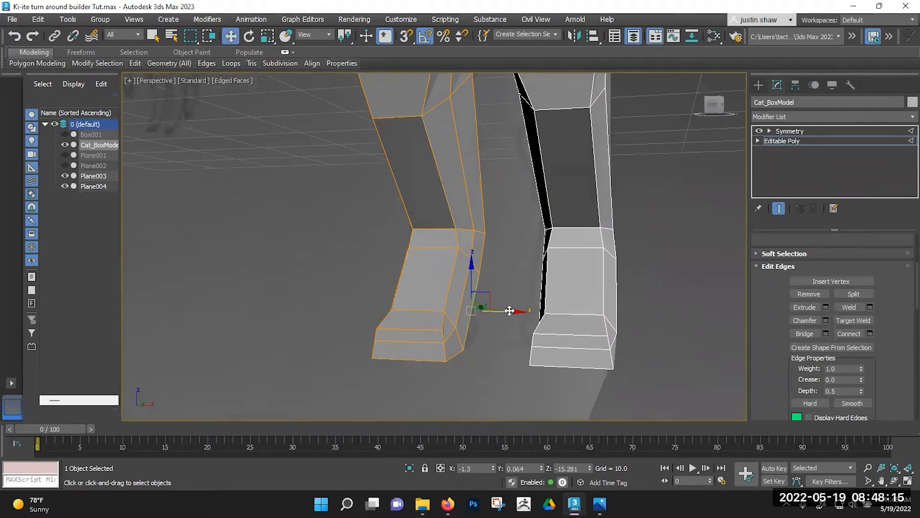
pyautogui.keyDown('alt'); pyautogui.moveTo(431, 306); pyautogui.dragTo(466, 212, button='middle'); pyautogui.keyUp('alt')
pyautogui.click(466, 212)
pyautogui.moveTo(492, 206); pyautogui.dragTo(482, 205)
# Move the inner corner edges of the thigh outward along X to bevel the inner thigh.
pyautogui.keyDown('alt'); pyautogui.moveTo(479, 208); pyautogui.dragTo(442, 209, button='middle'); pyautogui.keyUp('alt')
pyautogui.moveTo(441, 209)
pyautogui.mouseDown(button='middle')
pyautogui.moveTo(427, 265)
pyautogui.moveTo(466, 220)
pyautogui.moveTo(451, 249)
pyautogui.moveTo(439, 199)
pyautogui.mouseUp(button='middle')
pyautogui.click(473, 196)
pyautogui.moveTo(489, 142); pyautogui.dragTo(475, 144)
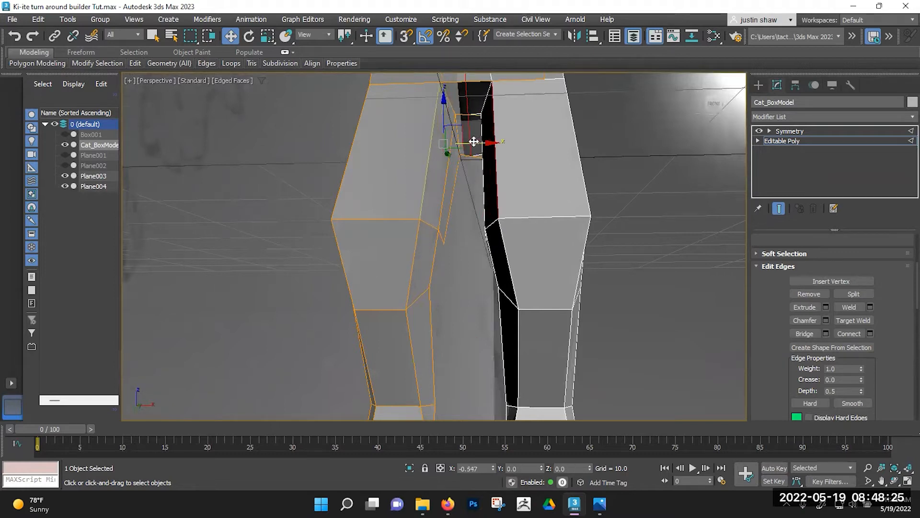
pyautogui.keyDown('alt'); pyautogui.moveTo(462, 194); pyautogui.dragTo(517, 219, button='middle'); pyautogui.keyUp('alt')
pyautogui.click(461, 213)
pyautogui.moveTo(512, 204); pyautogui.dragTo(503, 202)
# Move the outer corner edges of the thigh inward along X to round its outer side.
pyautogui.keyDown('alt'); pyautogui.moveTo(502, 204); pyautogui.dragTo(511, 255, button='middle'); pyautogui.keyUp('alt')
pyautogui.click(423, 168)
pyautogui.moveTo(458, 192); pyautogui.dragTo(477, 191)
pyautogui.keyDown('alt'); pyautogui.moveTo(476, 191); pyautogui.dragTo(388, 207, button='middle'); pyautogui.keyUp('alt')
pyautogui.click(377, 209)
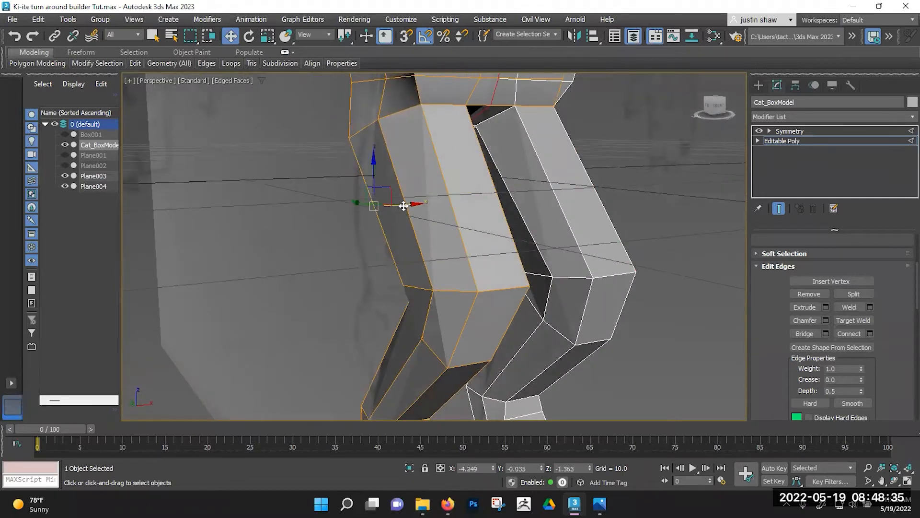
pyautogui.moveTo(404, 206); pyautogui.dragTo(416, 203)
pyautogui.moveTo(391, 229)
pyautogui.keyDown('alt'); pyautogui.mouseDown(button='middle')
pyautogui.moveTo(538, 222)
pyautogui.moveTo(456, 224)
pyautogui.moveTo(419, 167)
pyautogui.moveTo(366, 324)
pyautogui.moveTo(349, 241)
pyautogui.moveTo(377, 226)
pyautogui.mouseUp(button='middle'); pyautogui.keyUp('alt')
pyautogui.moveTo(388, 221); pyautogui.dragTo(396, 219)
# Move the torso's front outer edge about 0.8 units inward along X.
pyautogui.keyDown('alt'); pyautogui.moveTo(396, 219); pyautogui.dragTo(446, 328, button='middle'); pyautogui.keyUp('alt')
pyautogui.click(419, 317)
pyautogui.click(454, 300)
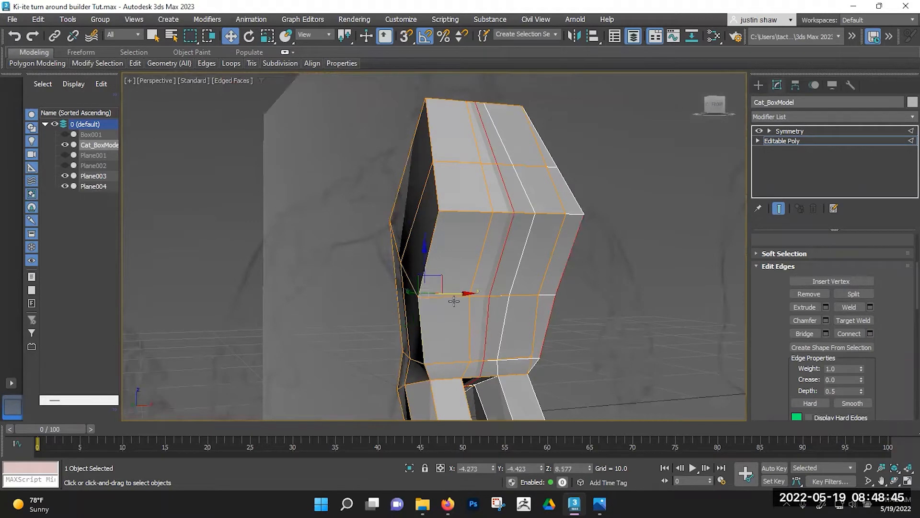
pyautogui.moveTo(461, 294); pyautogui.dragTo(468, 292)
# Move the outer vertex at the torso's lower front slightly outward along X.
pyautogui.keyDown('alt'); pyautogui.moveTo(469, 292); pyautogui.dragTo(452, 318, button='middle'); pyautogui.keyUp('alt')
pyautogui.moveTo(452, 318); pyautogui.dragTo(444, 288, button='middle')
pyautogui.scroll(2, 437, 327)
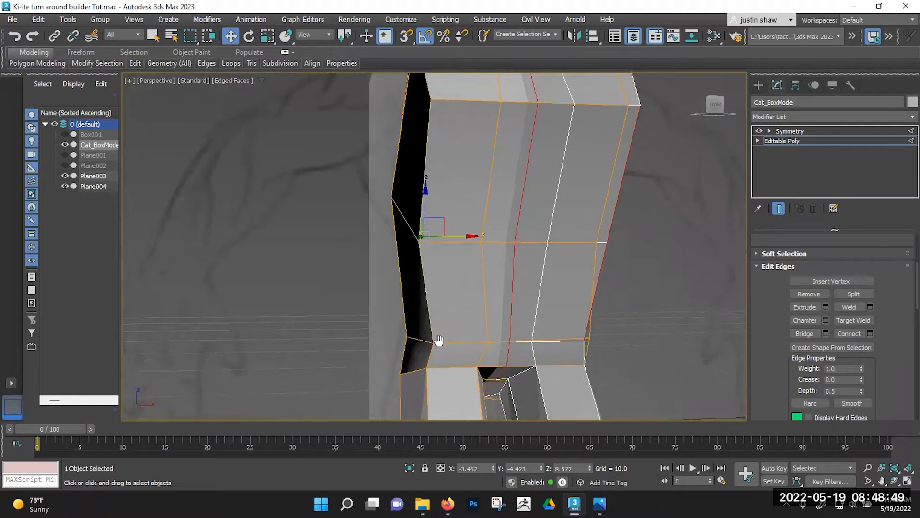
pyautogui.keyDown('alt'); pyautogui.moveTo(438, 341); pyautogui.dragTo(443, 343, button='middle'); pyautogui.keyUp('alt')
pyautogui.press('1')
pyautogui.moveTo(453, 341); pyautogui.dragTo(446, 342)
pyautogui.keyDown('alt'); pyautogui.moveTo(447, 342); pyautogui.dragTo(556, 335, button='middle'); pyautogui.keyUp('alt')
# Move the rear vertices at the base of the torso backward along Y to fit the side reference.
pyautogui.scroll(-3, 353, 307)
pyautogui.keyDown('alt'); pyautogui.moveTo(362, 305); pyautogui.dragTo(338, 318, button='middle'); pyautogui.keyUp('alt')
pyautogui.scroll(3, 314, 322)
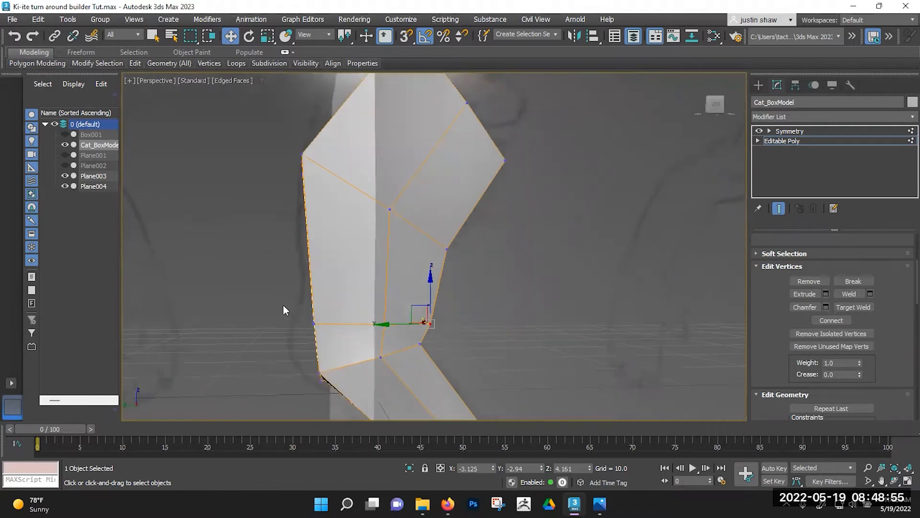
pyautogui.moveTo(299, 302); pyautogui.dragTo(285, 297)
pyautogui.moveTo(312, 364); pyautogui.dragTo(311, 303, button='middle')
pyautogui.keyDown('alt'); pyautogui.moveTo(311, 303); pyautogui.dragTo(366, 274, button='middle'); pyautogui.keyUp('alt')
pyautogui.click(280, 331)
pyautogui.keyDown('alt'); pyautogui.moveTo(280, 331); pyautogui.dragTo(269, 353, button='middle'); pyautogui.keyUp('alt')
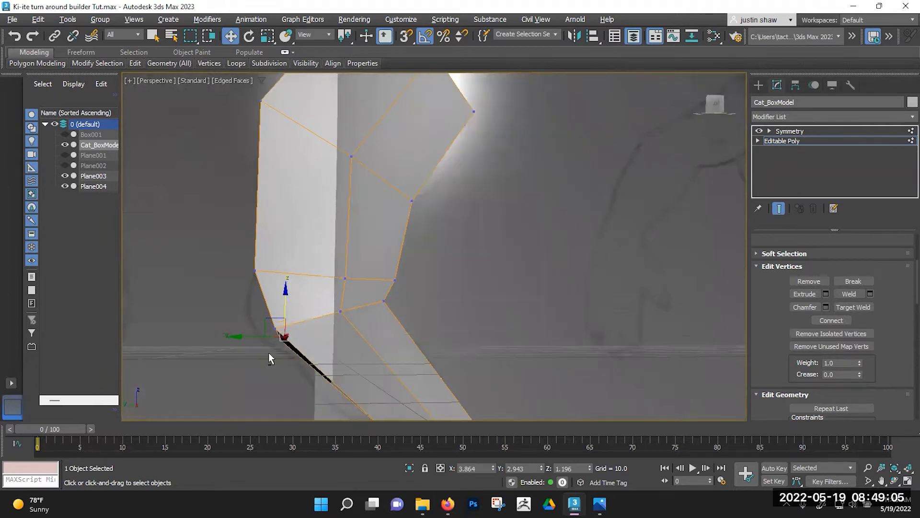
pyautogui.moveTo(292, 318); pyautogui.dragTo(251, 315)
# Reposition the front vertices at the base of the torso to fit the side reference.
pyautogui.moveTo(421, 310)
pyautogui.keyDown('alt'); pyautogui.mouseDown(button='middle')
pyautogui.moveTo(399, 308)
pyautogui.moveTo(416, 307)
pyautogui.moveTo(402, 309)
pyautogui.moveTo(426, 324)
pyautogui.mouseUp(button='middle'); pyautogui.keyUp('alt')
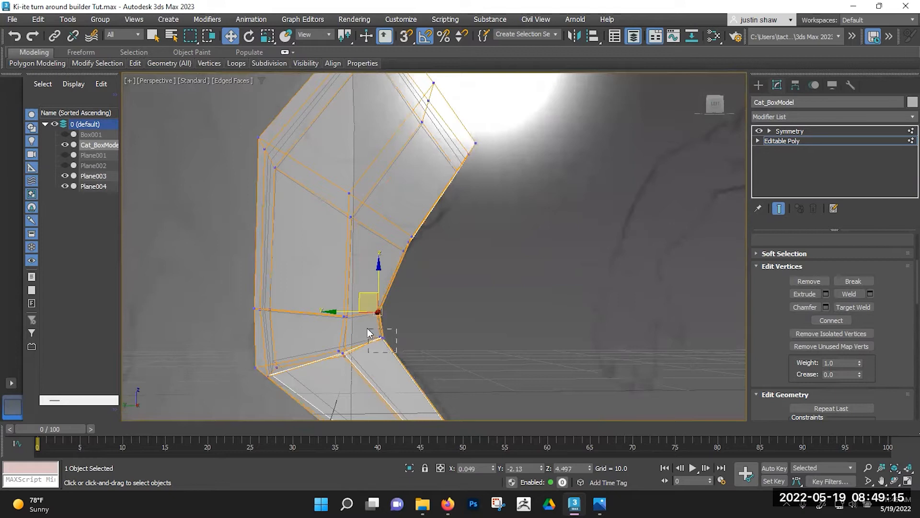
pyautogui.moveTo(362, 328); pyautogui.dragTo(362, 326)
pyautogui.moveTo(428, 232); pyautogui.dragTo(433, 302, button='middle')
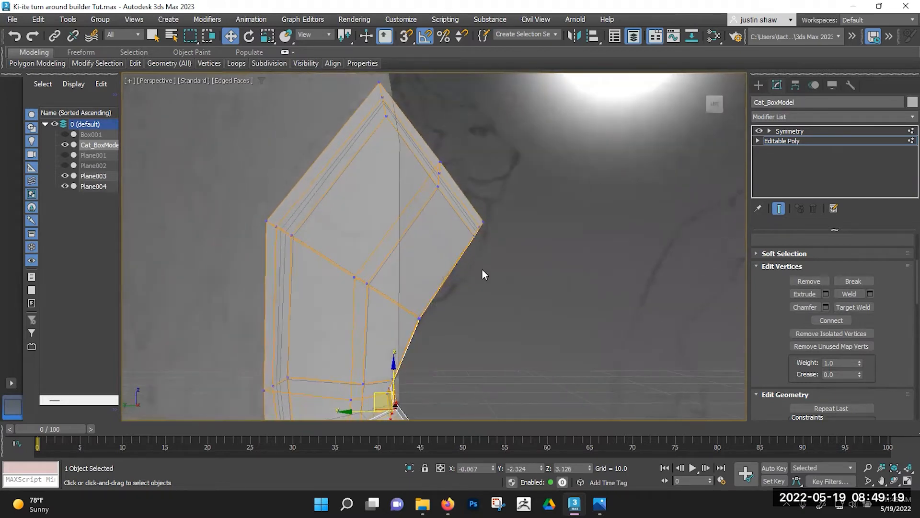
# Move the chest's front outer edge inward to round the chest.
pyautogui.keyDown('alt'); pyautogui.moveTo(485, 267); pyautogui.dragTo(325, 254, button='middle'); pyautogui.keyUp('alt')
pyautogui.scroll(-1, 455, 324)
pyautogui.press('2')
pyautogui.scroll(-2, 307, 285)
pyautogui.click(290, 235)
pyautogui.moveTo(300, 209); pyautogui.dragTo(317, 195)
# Move the outer edge along the torso's back inward along X.
pyautogui.keyDown('alt'); pyautogui.moveTo(292, 273); pyautogui.dragTo(432, 172, button='middle'); pyautogui.keyUp('alt')
pyautogui.keyDown('alt'); pyautogui.moveTo(435, 237); pyautogui.dragTo(435, 274, button='middle'); pyautogui.keyUp('alt')
pyautogui.click(395, 292)
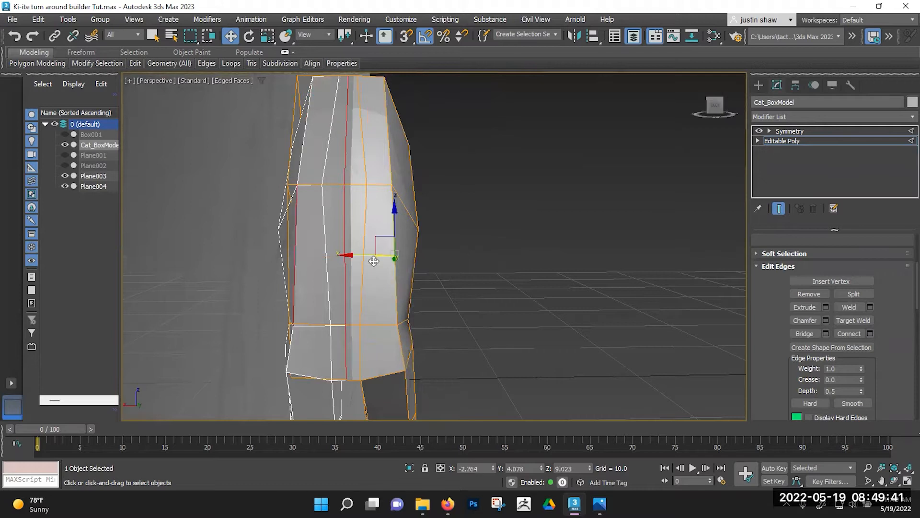
pyautogui.moveTo(359, 254); pyautogui.dragTo(357, 254)
# Move the outer corner vertex at the torso's lower back inward along X.
pyautogui.keyDown('alt'); pyautogui.moveTo(386, 337); pyautogui.dragTo(386, 303, button='middle'); pyautogui.keyUp('alt')
pyautogui.moveTo(386, 303); pyautogui.dragTo(402, 236, button='middle')
pyautogui.scroll(3, 404, 293)
pyautogui.keyDown('alt'); pyautogui.moveTo(404, 297); pyautogui.dragTo(401, 301, button='middle'); pyautogui.keyUp('alt')
pyautogui.press('1')
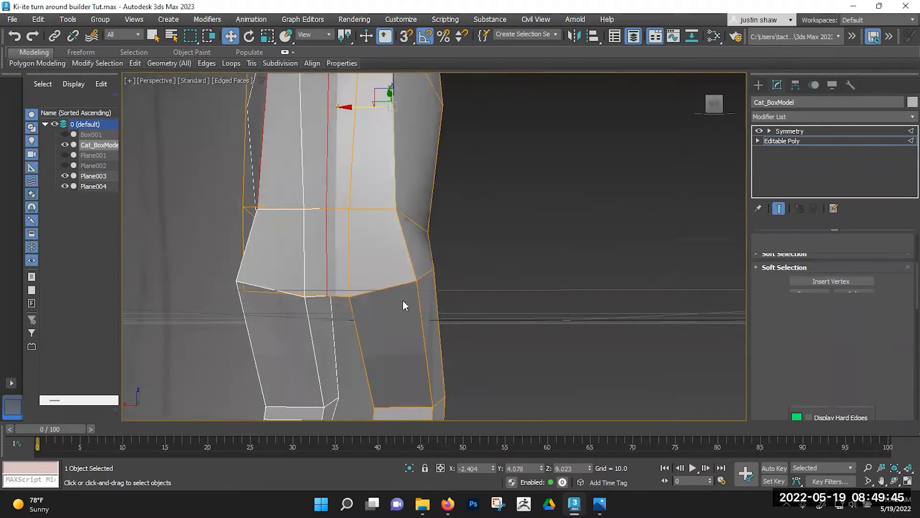
pyautogui.click(415, 281)
pyautogui.moveTo(381, 280); pyautogui.dragTo(374, 280)
pyautogui.keyDown('alt'); pyautogui.moveTo(337, 321); pyautogui.dragTo(350, 371, button='middle'); pyautogui.keyUp('alt')
pyautogui.scroll(-3, 271, 318)
pyautogui.keyDown('alt'); pyautogui.moveTo(350, 371); pyautogui.dragTo(397, 277, button='middle'); pyautogui.keyUp('alt')
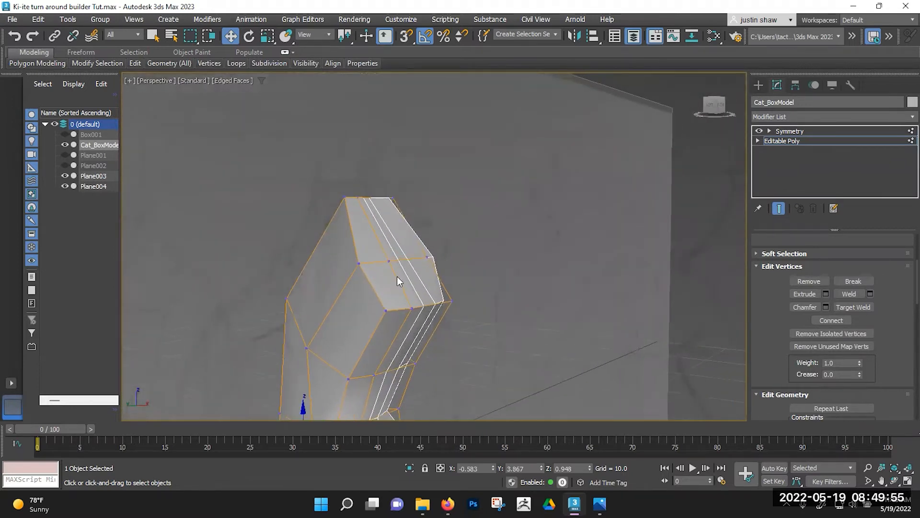
# Move the horizontal edge across the front of the head upward and forward to enlarge the head block.
pyautogui.press('2')
pyautogui.click(400, 259)
pyautogui.click(394, 259)
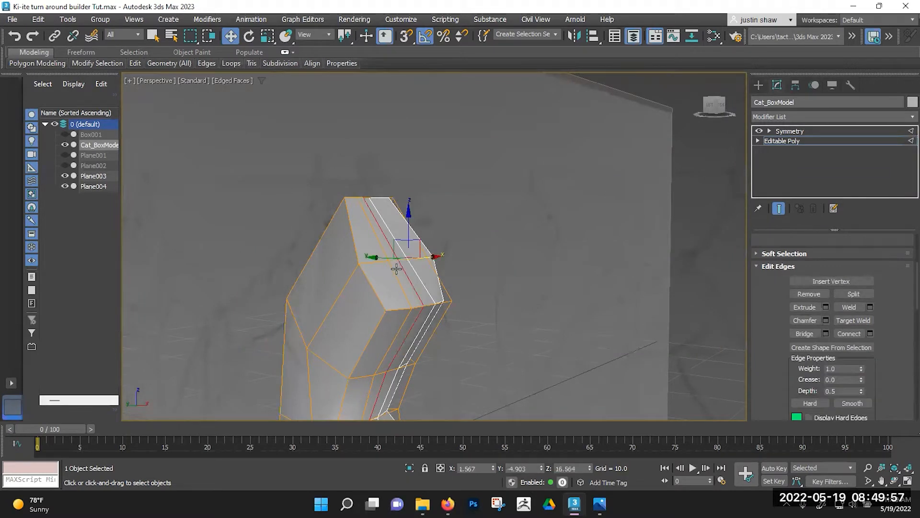
pyautogui.scroll(2, 403, 252)
pyautogui.moveTo(397, 232); pyautogui.dragTo(416, 162)
pyautogui.keyDown('alt'); pyautogui.moveTo(446, 253); pyautogui.dragTo(376, 251, button='middle'); pyautogui.keyUp('alt')
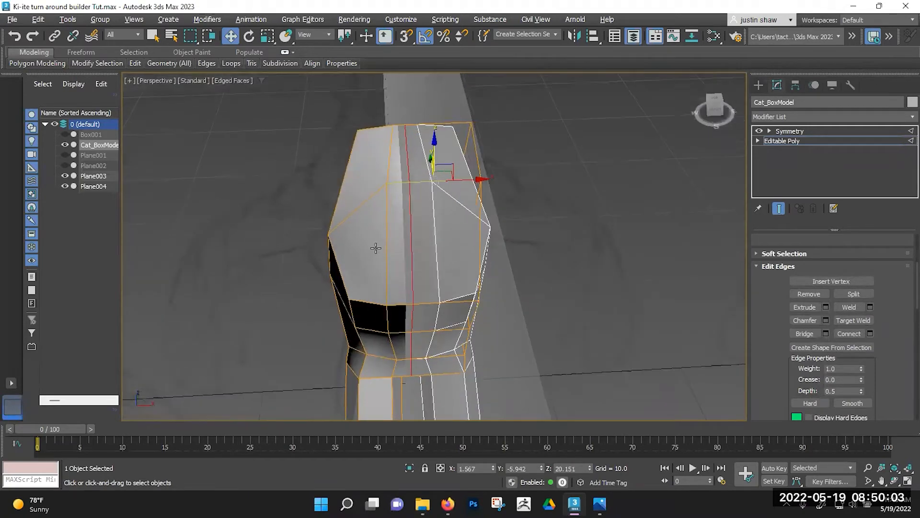
# Move the outer vertices on the top and upper front of the head outward along X.
pyautogui.press('1')
pyautogui.click(399, 138)
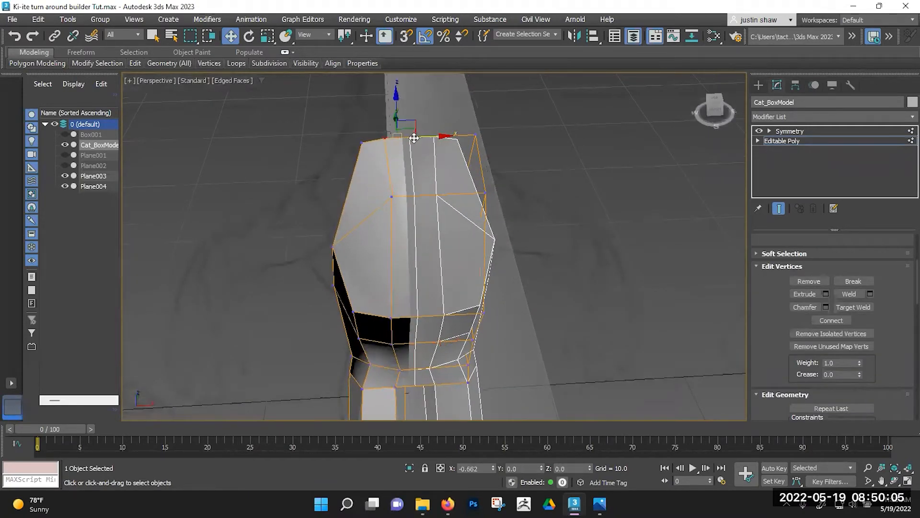
pyautogui.moveTo(418, 195); pyautogui.dragTo(409, 197)
# Cut a new edge from the head's outer side vertex across its front face to the inner side.
pyautogui.keyDown('alt'); pyautogui.moveTo(394, 221); pyautogui.dragTo(360, 277, button='middle'); pyautogui.keyUp('alt')
pyautogui.press('4')
pyautogui.click(405, 262)
pyautogui.press('1')
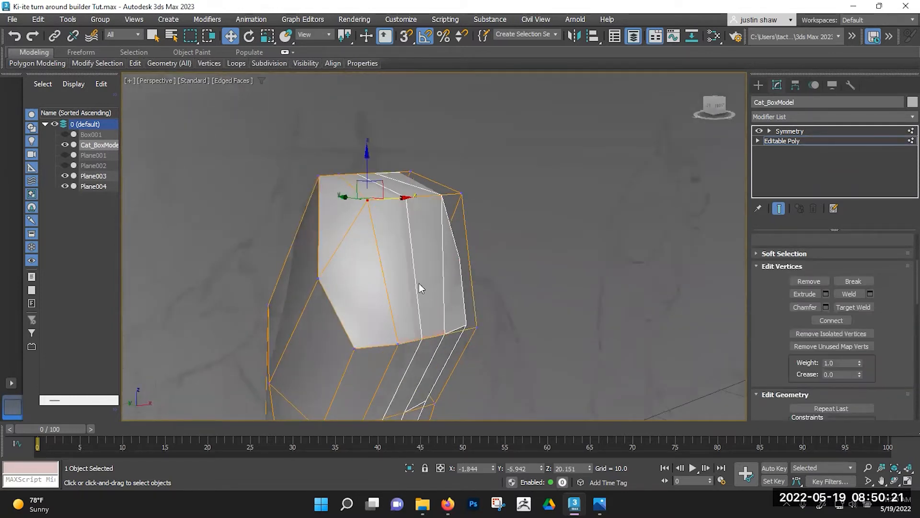
pyautogui.scroll(-5, 765, 324)
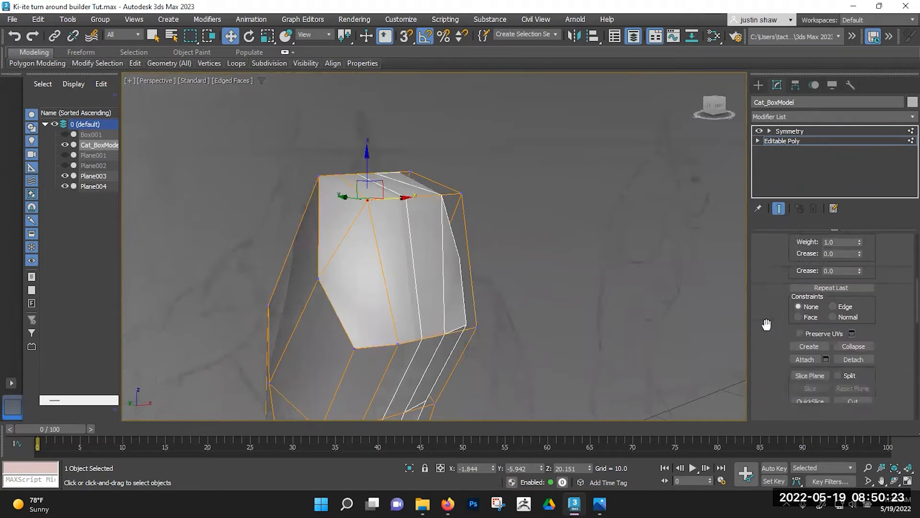
pyautogui.scroll(-4, 766, 325)
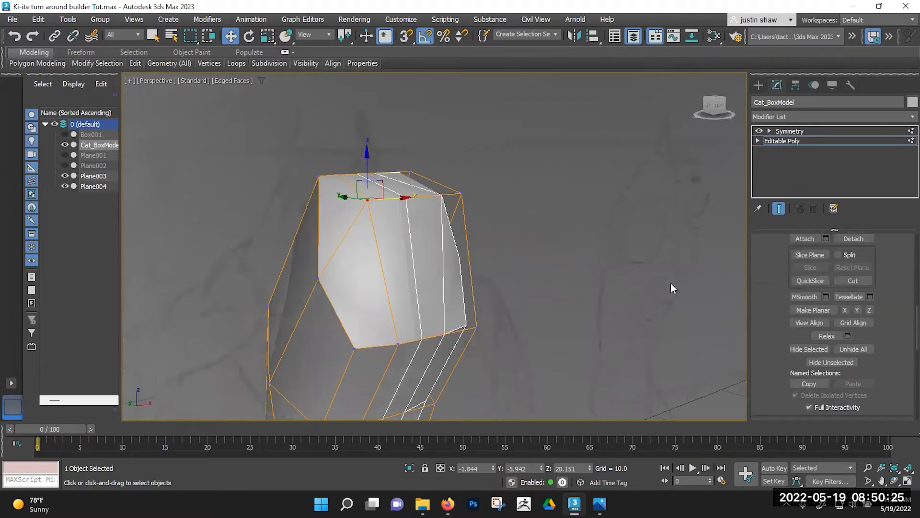
pyautogui.hotkey('alt', 'c')
pyautogui.click(317, 278)
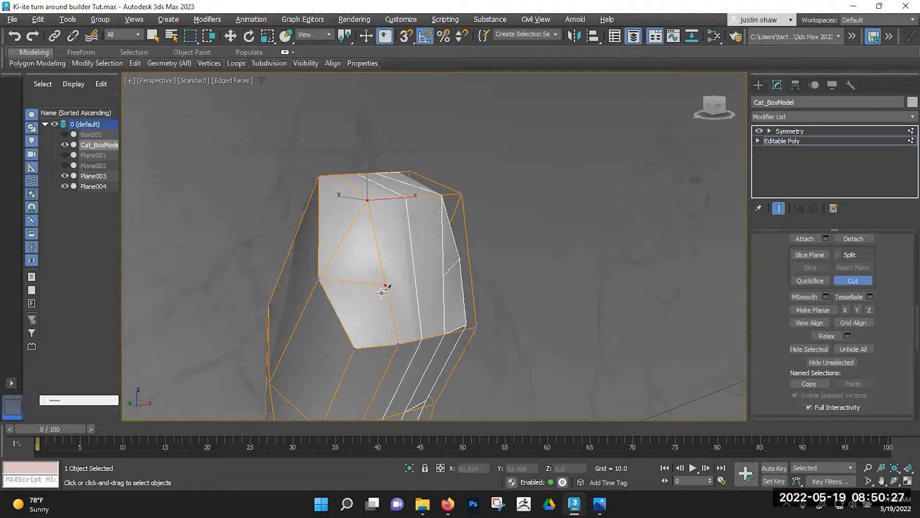
pyautogui.keyDown('alt'); pyautogui.moveTo(398, 305); pyautogui.dragTo(434, 275, button='middle'); pyautogui.keyUp('alt')
pyautogui.click(393, 310)
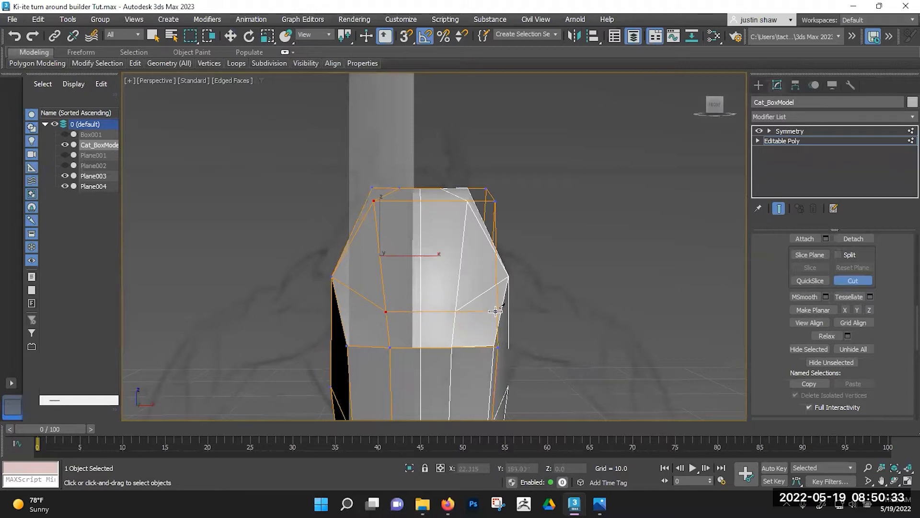
pyautogui.press('w')
# Move the newly cut outer vertex on the front of the head outward and adjust its height to round the face.
pyautogui.keyDown('alt'); pyautogui.moveTo(399, 320); pyautogui.dragTo(444, 325, button='middle'); pyautogui.keyUp('alt')
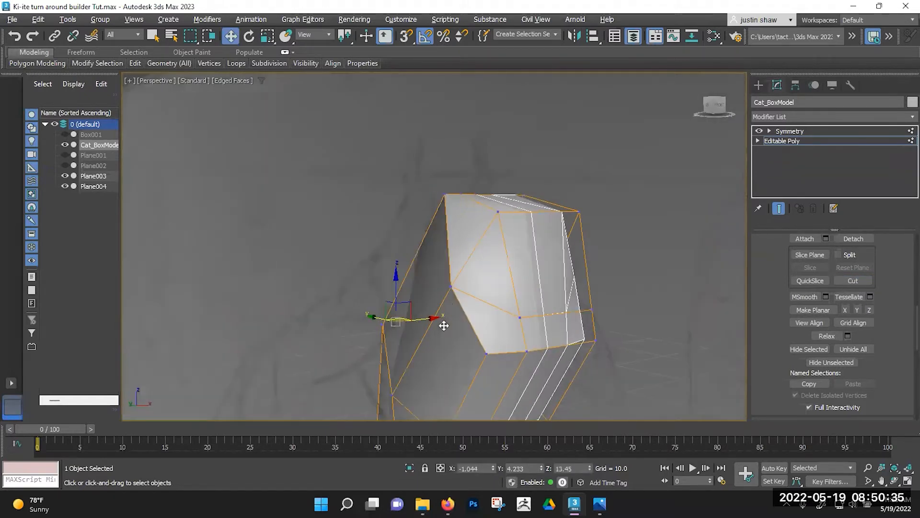
pyautogui.keyDown('alt'); pyautogui.moveTo(528, 245); pyautogui.dragTo(441, 320, button='middle'); pyautogui.keyUp('alt')
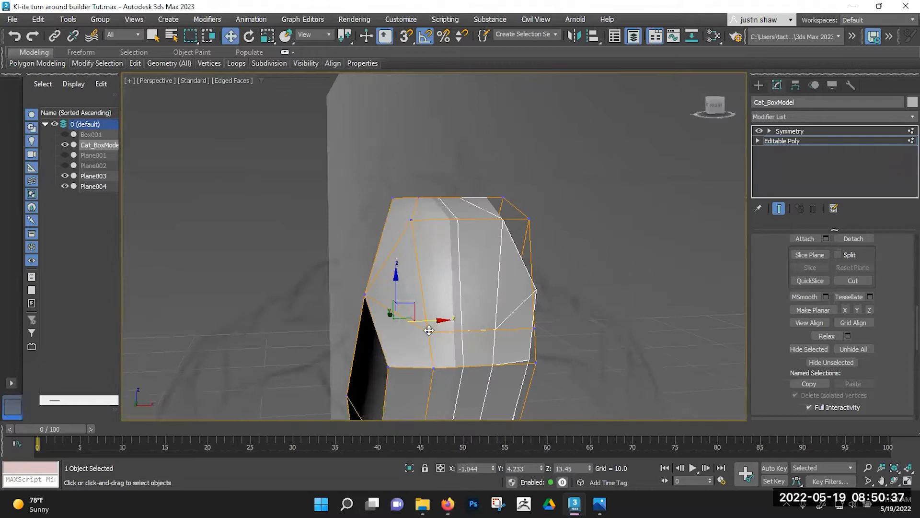
pyautogui.click(429, 330)
pyautogui.moveTo(459, 330); pyautogui.dragTo(438, 329)
pyautogui.keyDown('alt'); pyautogui.moveTo(454, 332); pyautogui.dragTo(469, 320, button='middle'); pyautogui.keyUp('alt')
pyautogui.moveTo(427, 317); pyautogui.dragTo(424, 291)
pyautogui.keyDown('alt'); pyautogui.moveTo(482, 322); pyautogui.dragTo(435, 301, button='middle'); pyautogui.keyUp('alt')
pyautogui.moveTo(421, 293); pyautogui.dragTo(423, 310)
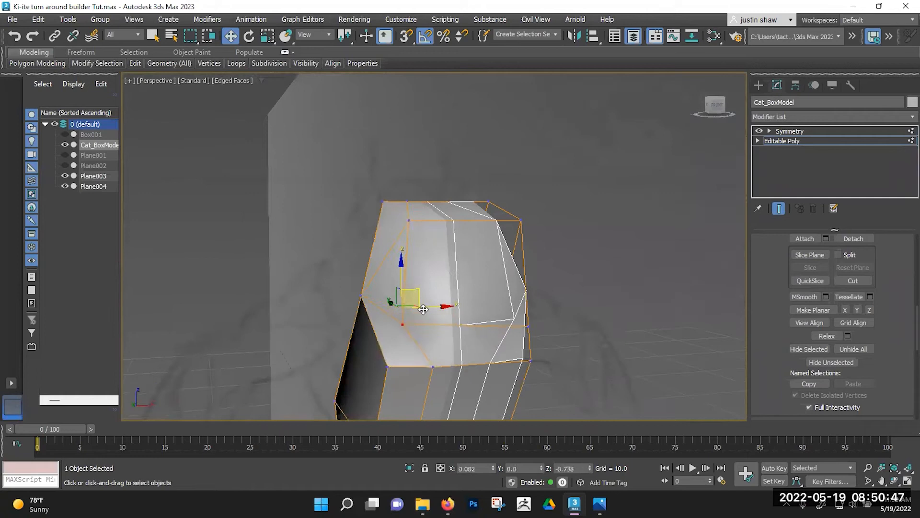
# Lower the inner vertex at the bottom front of the head along Z.
pyautogui.keyDown('alt'); pyautogui.moveTo(473, 363); pyautogui.dragTo(503, 338, button='middle'); pyautogui.keyUp('alt')
pyautogui.click(524, 335)
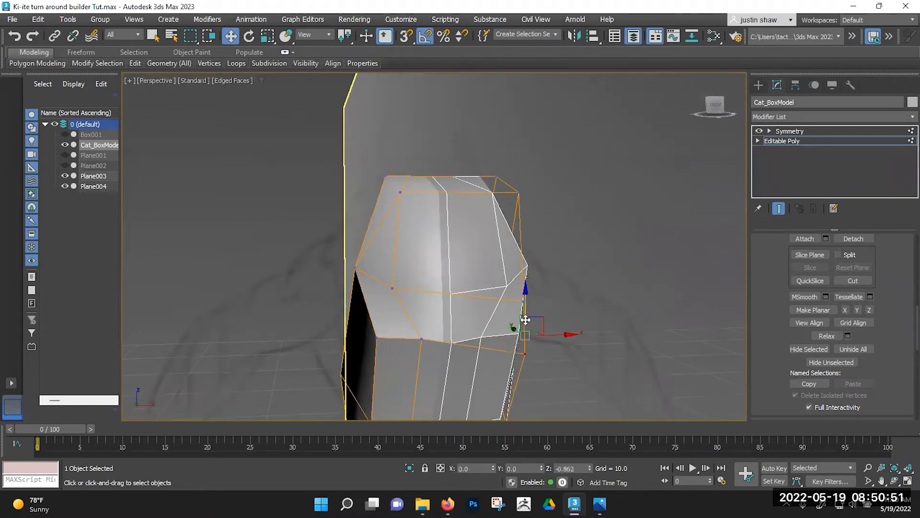
pyautogui.moveTo(526, 318)
pyautogui.keyDown('alt'); pyautogui.mouseDown(button='middle')
pyautogui.moveTo(469, 312)
pyautogui.moveTo(520, 300)
pyautogui.moveTo(522, 317)
pyautogui.mouseUp(button='middle'); pyautogui.keyUp('alt')
# Raise the front and back vertices on top of the head to follow the side reference.
pyautogui.press('4')
pyautogui.click(436, 303)
pyautogui.press('1')
pyautogui.moveTo(437, 182); pyautogui.dragTo(431, 153)
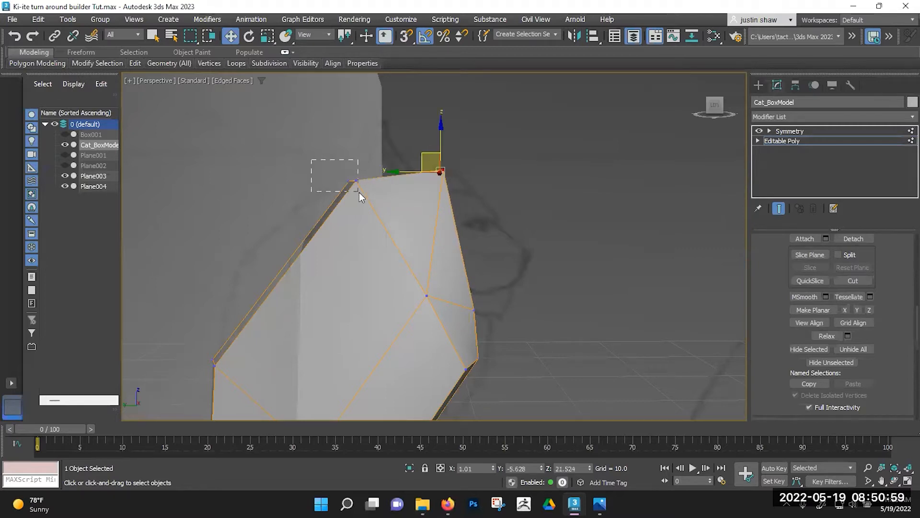
pyautogui.moveTo(359, 192); pyautogui.dragTo(359, 192)
pyautogui.moveTo(340, 162); pyautogui.dragTo(336, 152)
pyautogui.moveTo(456, 301); pyautogui.dragTo(455, 302, button='middle')
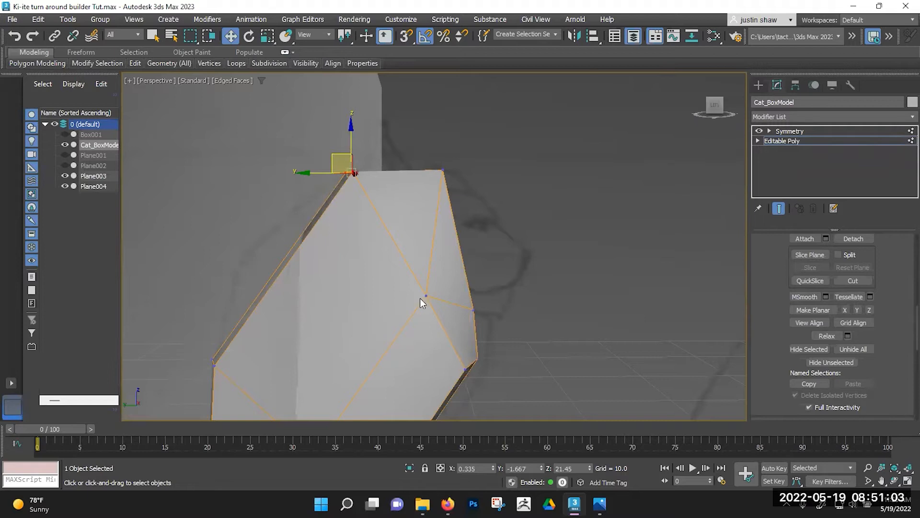
# Cut a new edge from the cheek vertex across the side to the back of the head.
pyautogui.hotkey('alt', 'c')
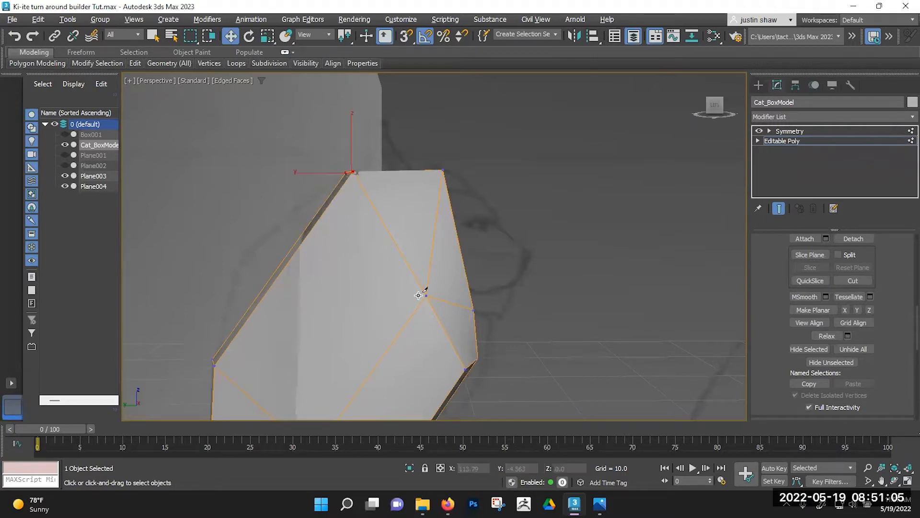
pyautogui.click(425, 295)
pyautogui.click(330, 277)
pyautogui.keyDown('alt'); pyautogui.moveTo(331, 276); pyautogui.dragTo(256, 266, button='middle'); pyautogui.keyUp('alt')
pyautogui.rightClick(380, 290)
pyautogui.moveTo(379, 289)
pyautogui.keyDown('alt'); pyautogui.mouseDown(button='middle')
pyautogui.moveTo(406, 300)
pyautogui.moveTo(394, 295)
pyautogui.mouseUp(button='middle'); pyautogui.keyUp('alt')
# Pull the new vertices at the back of the head backward and up to round the skull.
pyautogui.moveTo(245, 224); pyautogui.dragTo(305, 283)
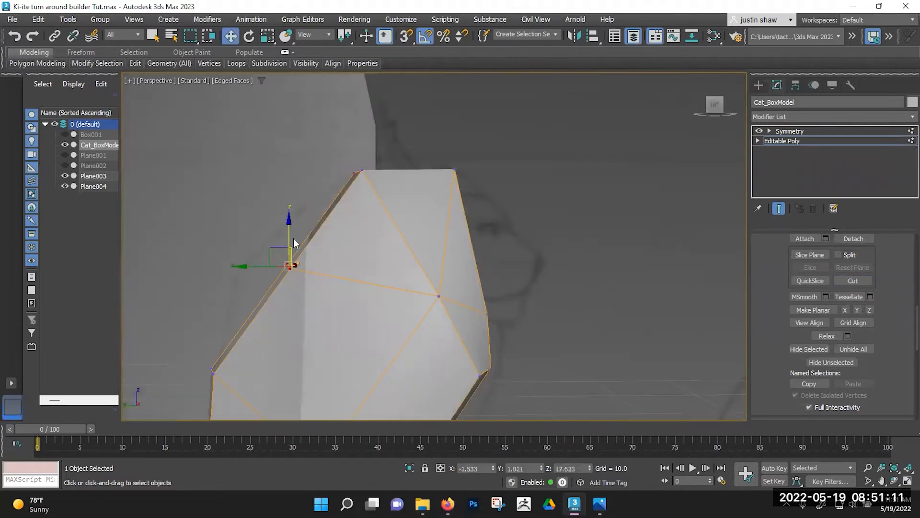
pyautogui.moveTo(275, 245); pyautogui.dragTo(238, 232)
pyautogui.keyDown('alt'); pyautogui.moveTo(418, 289); pyautogui.dragTo(379, 286, button='middle'); pyautogui.keyUp('alt')
# Lower the outer vertex of the cut across the face along Z and refine its position.
pyautogui.press('4')
pyautogui.moveTo(477, 301)
pyautogui.keyDown('alt'); pyautogui.mouseDown(button='middle')
pyautogui.moveTo(507, 302)
pyautogui.moveTo(497, 231)
pyautogui.moveTo(481, 261)
pyautogui.moveTo(460, 249)
pyautogui.moveTo(482, 280)
pyautogui.moveTo(484, 269)
pyautogui.moveTo(483, 287)
pyautogui.mouseUp(button='middle'); pyautogui.keyUp('alt')
pyautogui.press('1')
pyautogui.click(448, 262)
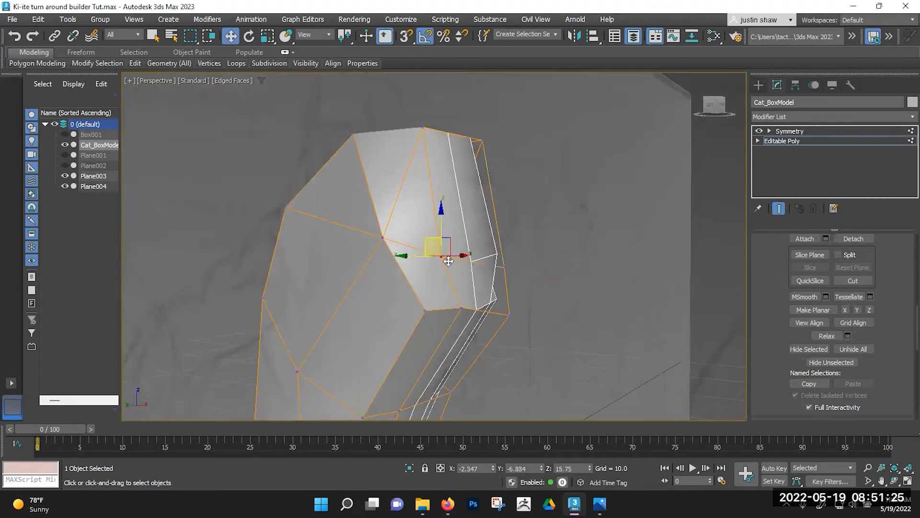
pyautogui.moveTo(442, 225); pyautogui.dragTo(442, 242)
pyautogui.keyDown('alt'); pyautogui.moveTo(441, 264); pyautogui.dragTo(454, 264, button='middle'); pyautogui.keyUp('alt')
pyautogui.moveTo(426, 258); pyautogui.dragTo(431, 255)
pyautogui.keyDown('alt'); pyautogui.moveTo(430, 254); pyautogui.dragTo(483, 312, button='middle'); pyautogui.keyUp('alt')
pyautogui.click(509, 272)
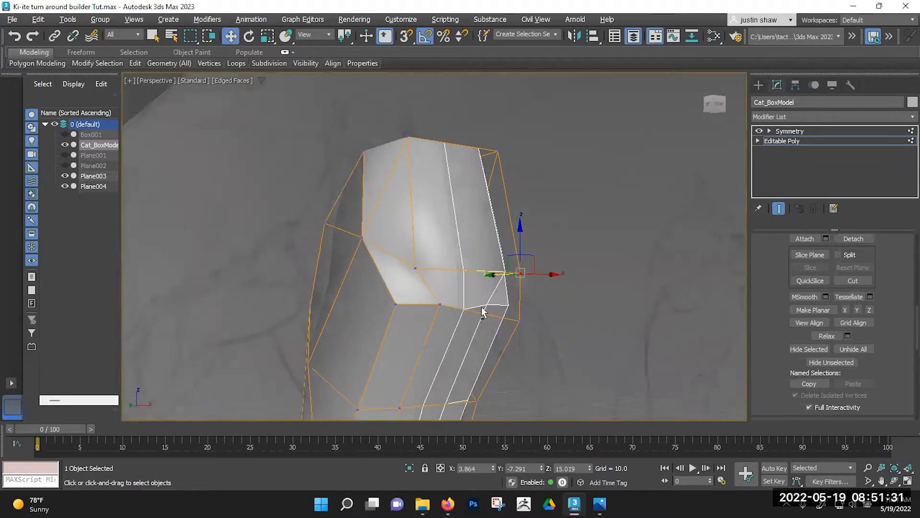
pyautogui.keyDown('alt'); pyautogui.moveTo(463, 278); pyautogui.dragTo(507, 268, button='middle'); pyautogui.keyUp('alt')
# Extrude the upper front faces of the head forward to start the muzzle and scale the new end down.
pyautogui.press('4')
pyautogui.click(456, 269)
pyautogui.moveTo(439, 211); pyautogui.dragTo(468, 205)
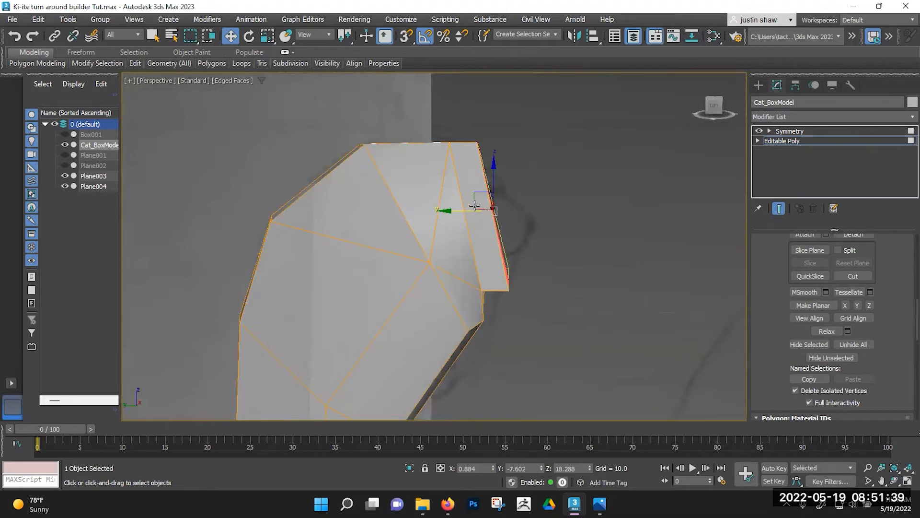
pyautogui.press('r')
pyautogui.moveTo(493, 160); pyautogui.dragTo(529, 183)
pyautogui.press('e')
pyautogui.press('w')
# Lower the upper front vertices of the extruded muzzle to fit the side reference.
pyautogui.keyDown('alt'); pyautogui.moveTo(522, 203); pyautogui.dragTo(459, 200, button='middle'); pyautogui.keyUp('alt')
pyautogui.press('1')
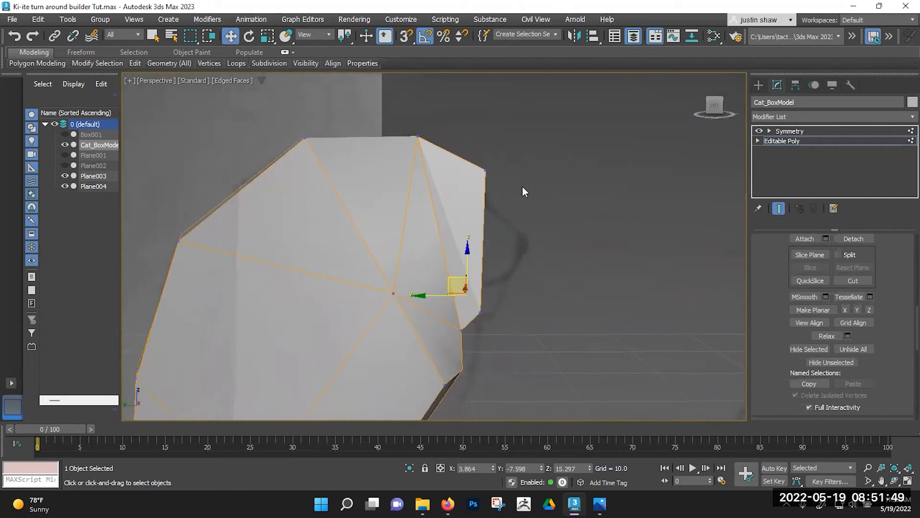
pyautogui.moveTo(469, 148); pyautogui.dragTo(465, 175)
pyautogui.keyDown('alt'); pyautogui.moveTo(496, 238); pyautogui.dragTo(447, 238, button='middle'); pyautogui.keyUp('alt')
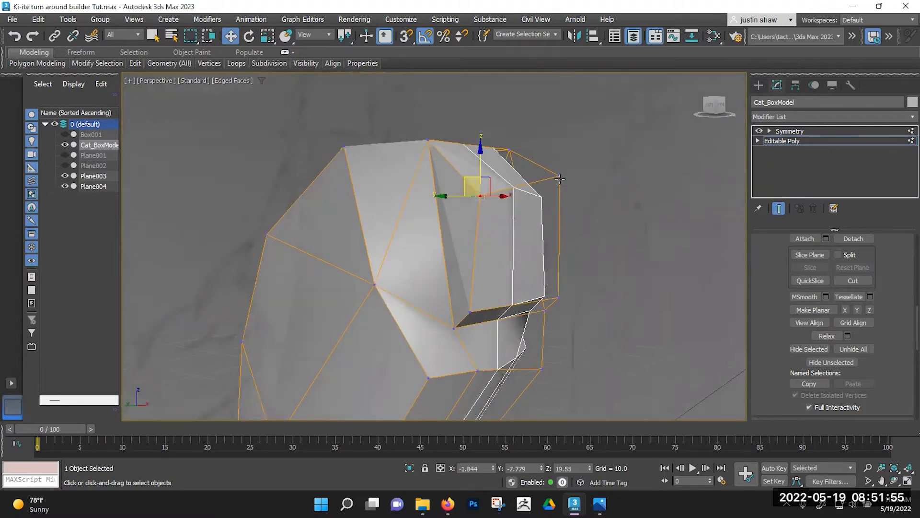
# Push the muzzle's lower front vertices forward and move its upper front vertices forward and down along the reference profile.
pyautogui.keyDown('alt'); pyautogui.moveTo(520, 247); pyautogui.dragTo(510, 198, button='middle'); pyautogui.keyUp('alt')
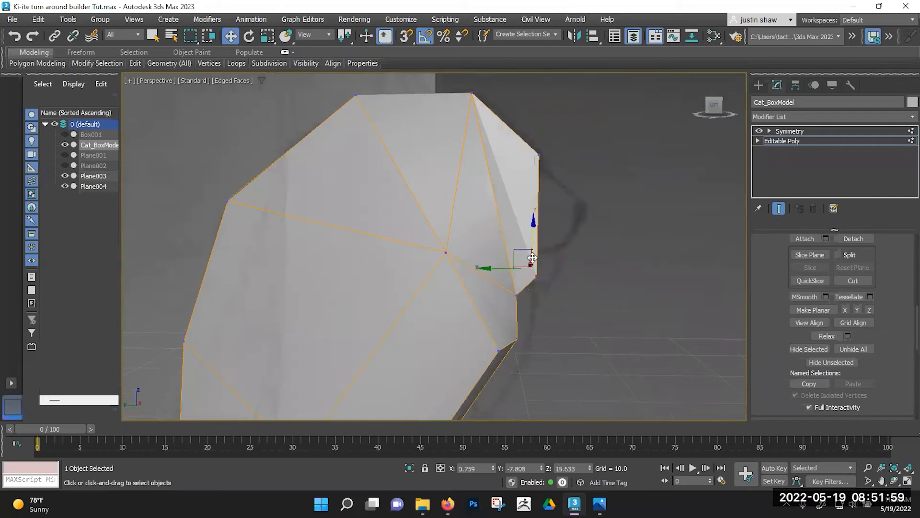
pyautogui.keyDown('alt'); pyautogui.moveTo(532, 258); pyautogui.dragTo(527, 246, button='middle'); pyautogui.keyUp('alt')
pyautogui.moveTo(519, 251); pyautogui.dragTo(529, 256)
pyautogui.keyDown('alt'); pyautogui.moveTo(547, 215); pyautogui.dragTo(534, 205, button='middle'); pyautogui.keyUp('alt')
pyautogui.click(533, 148)
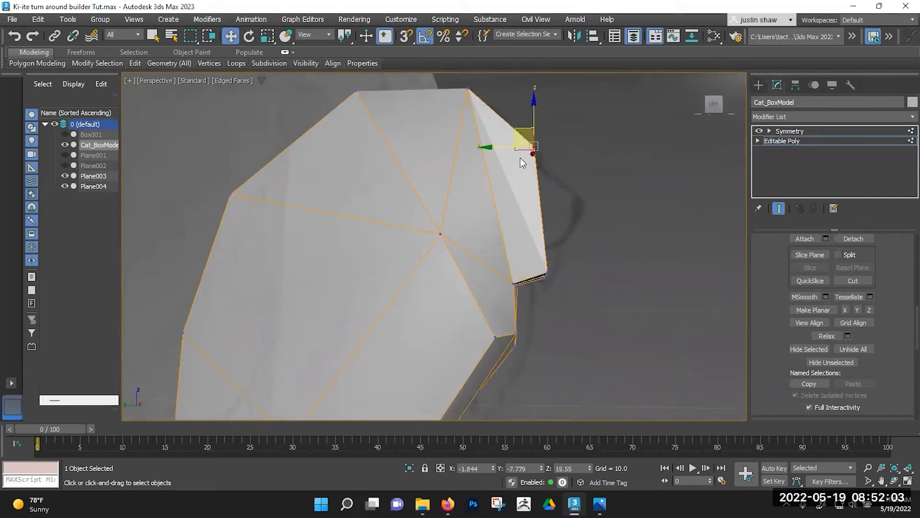
pyautogui.moveTo(522, 140); pyautogui.dragTo(521, 137)
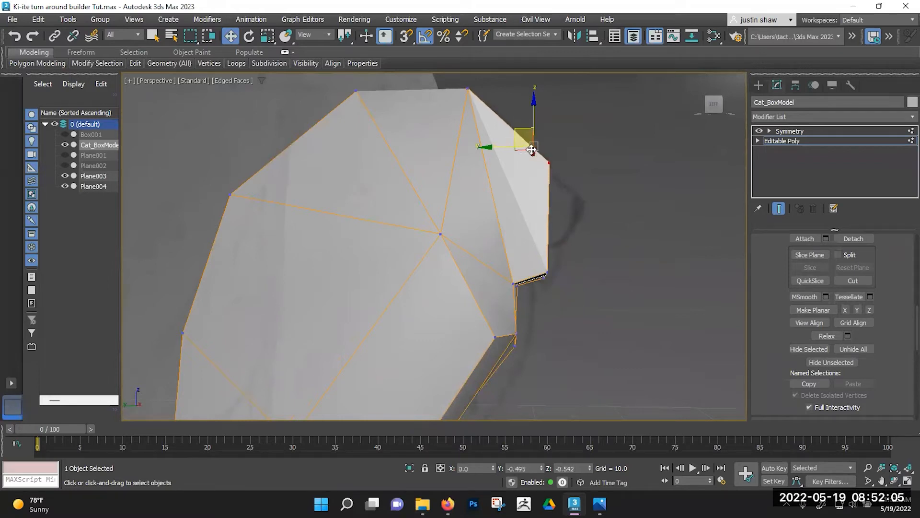
# Move the muzzle's lower outer front vertex inward along X to taper the muzzle.
pyautogui.keyDown('alt'); pyautogui.moveTo(530, 150); pyautogui.dragTo(498, 283, button='middle'); pyautogui.keyUp('alt')
pyautogui.click(487, 273)
pyautogui.moveTo(516, 272); pyautogui.dragTo(553, 269)
pyautogui.keyDown('alt'); pyautogui.moveTo(539, 269); pyautogui.dragTo(517, 158, button='middle'); pyautogui.keyUp('alt')
pyautogui.keyDown('alt'); pyautogui.moveTo(544, 192); pyautogui.dragTo(545, 237, button='middle'); pyautogui.keyUp('alt')
pyautogui.scroll(-3, 463, 186)
pyautogui.moveTo(459, 188); pyautogui.dragTo(437, 238, button='middle')
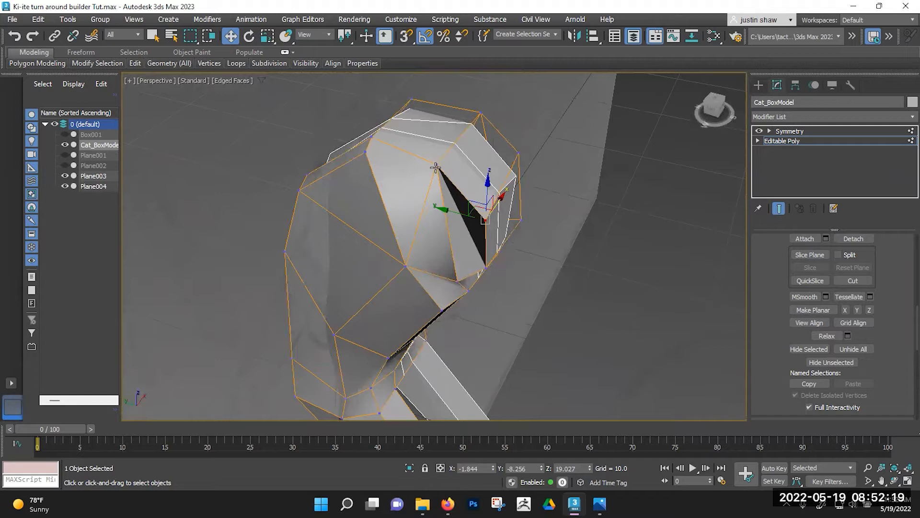
# Remove the diagonal edge between the cheek vertex and the upper front corner of the head.
pyautogui.keyDown('alt'); pyautogui.moveTo(428, 193); pyautogui.dragTo(349, 216, button='middle'); pyautogui.keyUp('alt')
pyautogui.press('2')
pyautogui.moveTo(404, 226); pyautogui.dragTo(443, 244, button='middle')
pyautogui.click(414, 226)
pyautogui.scroll(-6, 764, 288)
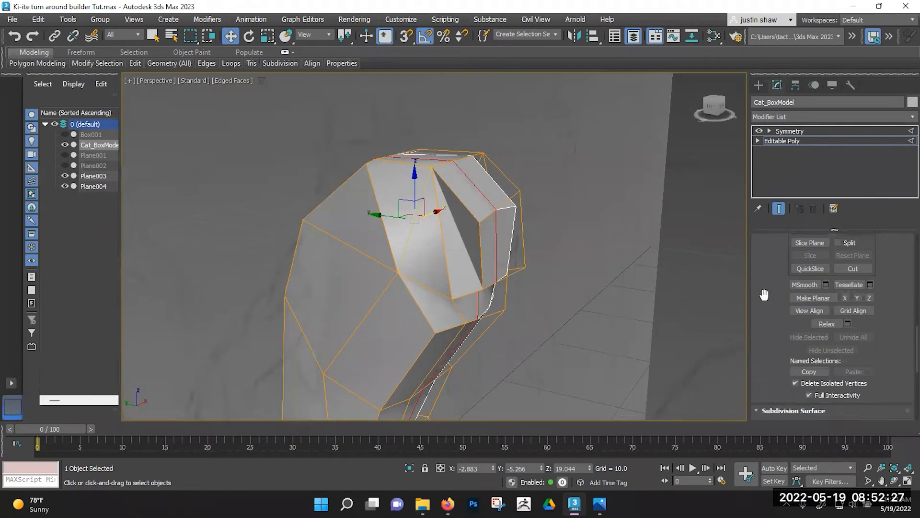
pyautogui.scroll(5, 766, 287)
pyautogui.scroll(4, 768, 287)
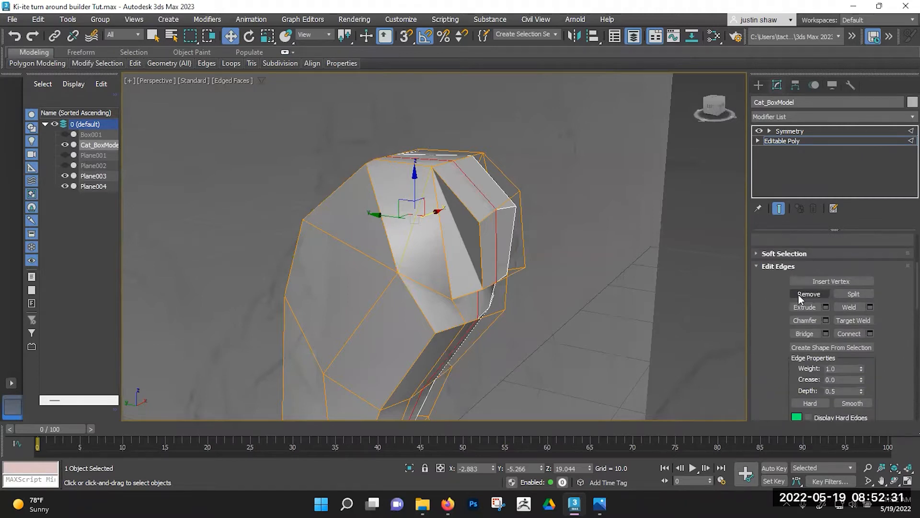
pyautogui.click(798, 295)
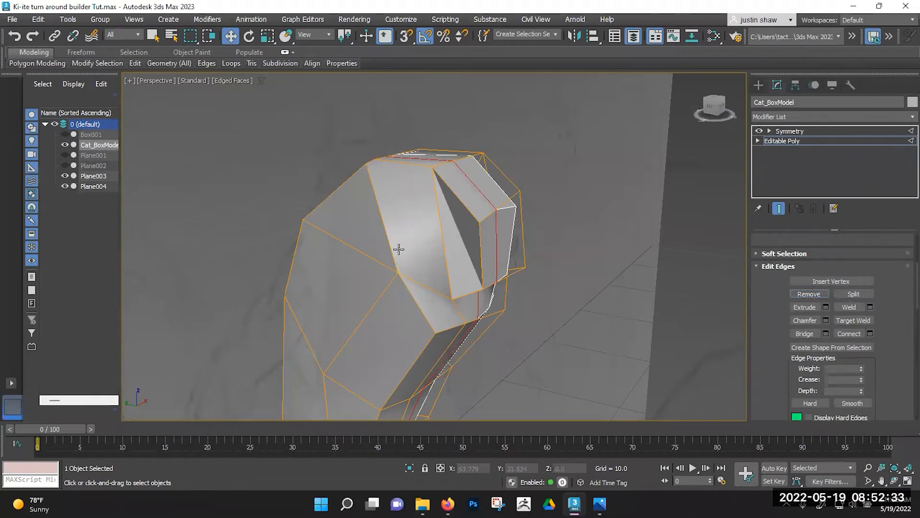
pyautogui.press('1')
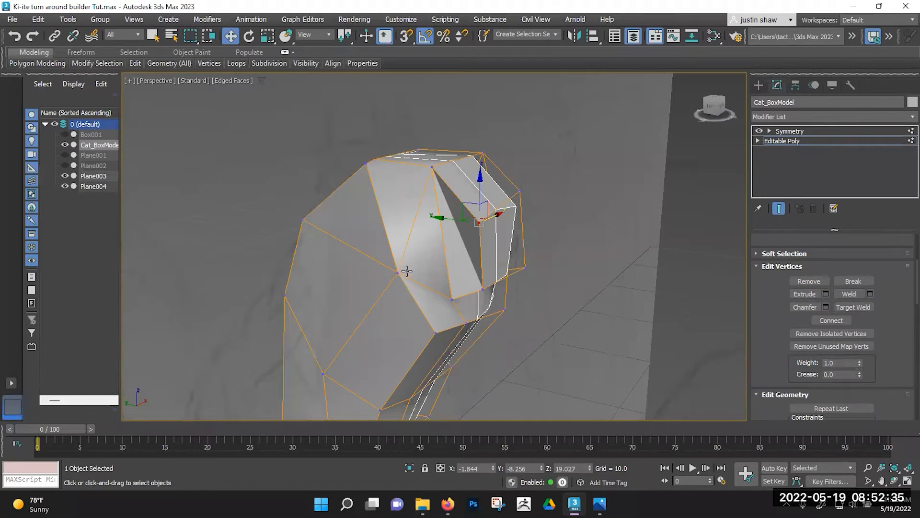
pyautogui.press('2')
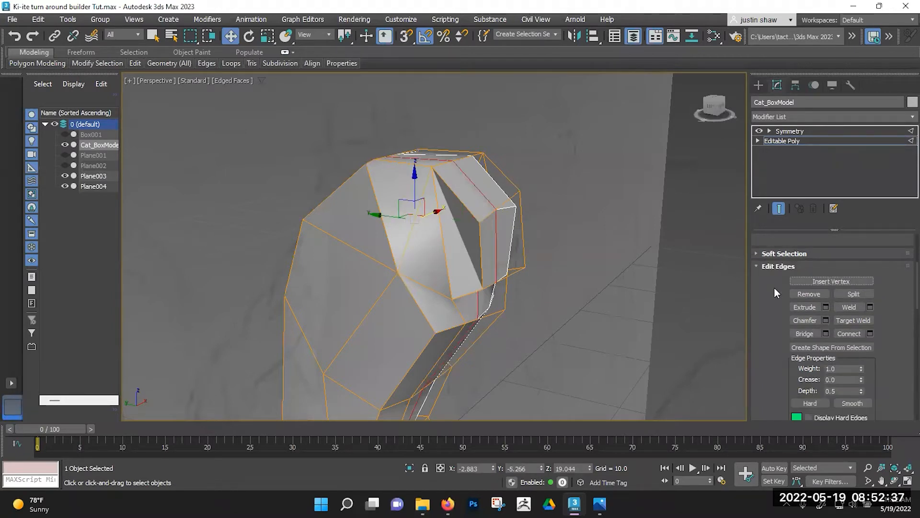
pyautogui.click(798, 292)
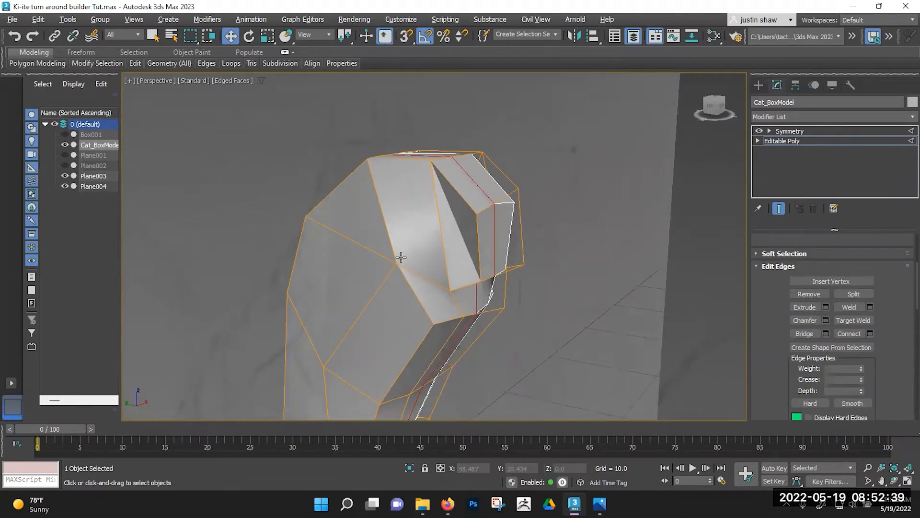
# Cut edges from the muzzle's upper outer vertex across the adjacent side edge to the cheek vertex.
pyautogui.press('1')
pyautogui.keyDown('alt'); pyautogui.moveTo(420, 257); pyautogui.dragTo(390, 282, button='middle'); pyautogui.keyUp('alt')
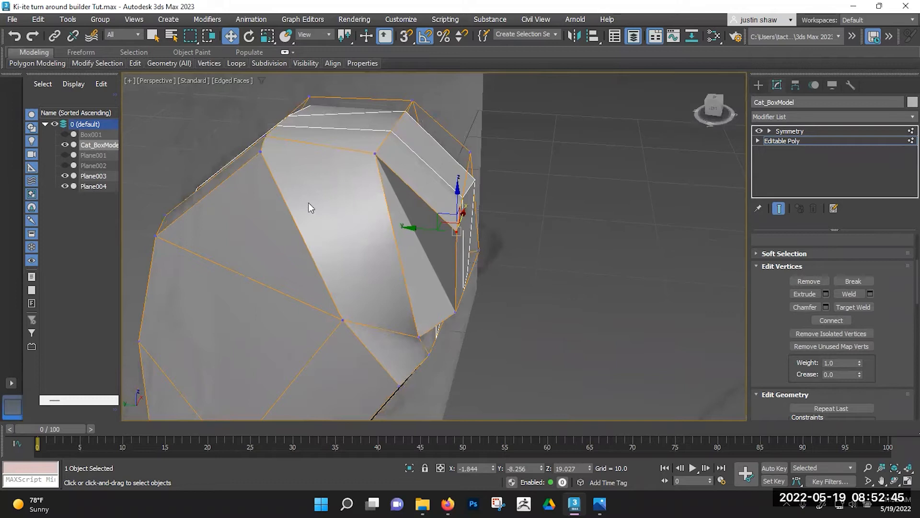
pyautogui.keyDown('alt'); pyautogui.moveTo(346, 214); pyautogui.dragTo(415, 233, button='middle'); pyautogui.keyUp('alt')
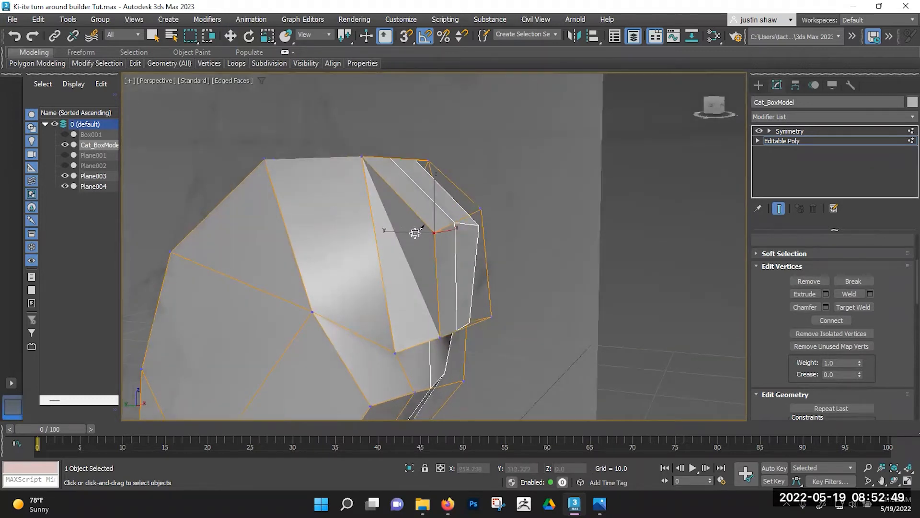
pyautogui.click(433, 233)
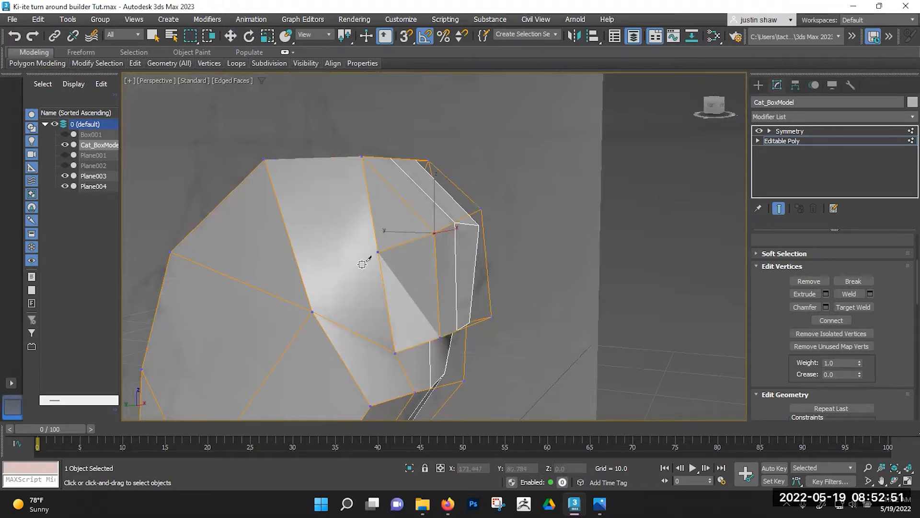
pyautogui.press('w')
# Reposition the new vertex beside the muzzle and nudge the muzzle's lower outer vertex to smooth the face.
pyautogui.keyDown('alt'); pyautogui.moveTo(440, 307); pyautogui.dragTo(407, 274, button='middle'); pyautogui.keyUp('alt')
pyautogui.click(418, 244)
pyautogui.moveTo(433, 230); pyautogui.dragTo(416, 220)
pyautogui.keyDown('alt'); pyautogui.moveTo(446, 268); pyautogui.dragTo(453, 293, button='middle'); pyautogui.keyUp('alt')
pyautogui.click(446, 333)
pyautogui.moveTo(467, 315); pyautogui.dragTo(465, 309)
# Select the muzzle's front polygon and scale it down vertically.
pyautogui.keyDown('alt'); pyautogui.moveTo(465, 309); pyautogui.dragTo(483, 278, button='middle'); pyautogui.keyUp('alt')
pyautogui.press('4')
pyautogui.click(468, 275)
pyautogui.keyDown('alt'); pyautogui.moveTo(445, 248); pyautogui.dragTo(508, 295, button='middle'); pyautogui.keyUp('alt')
pyautogui.press('e')
pyautogui.press('r')
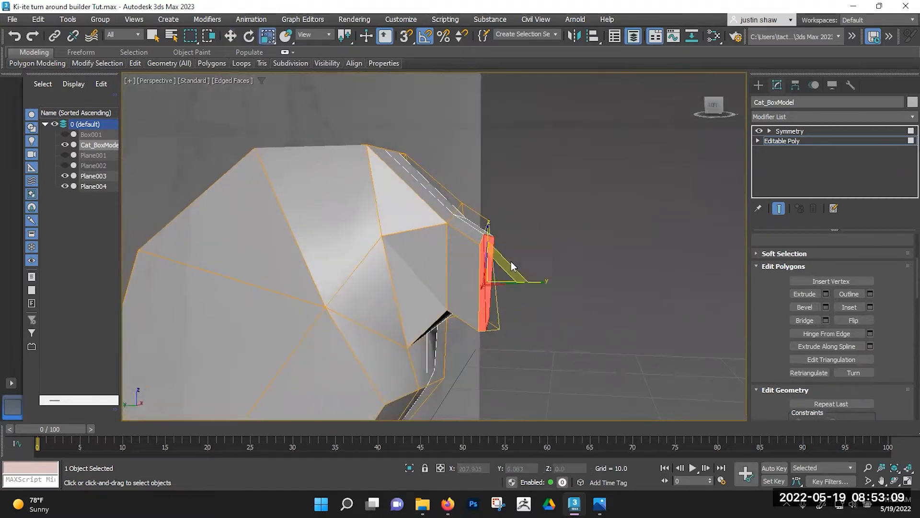
pyautogui.keyDown('alt'); pyautogui.moveTo(516, 261); pyautogui.dragTo(537, 261, button='middle'); pyautogui.keyUp('alt')
pyautogui.moveTo(486, 228); pyautogui.dragTo(491, 253)
pyautogui.keyDown('alt'); pyautogui.moveTo(490, 253); pyautogui.dragTo(437, 262, button='middle'); pyautogui.keyUp('alt')
# Move the muzzle's upper front outer vertex inward toward the centre line.
pyautogui.press('1')
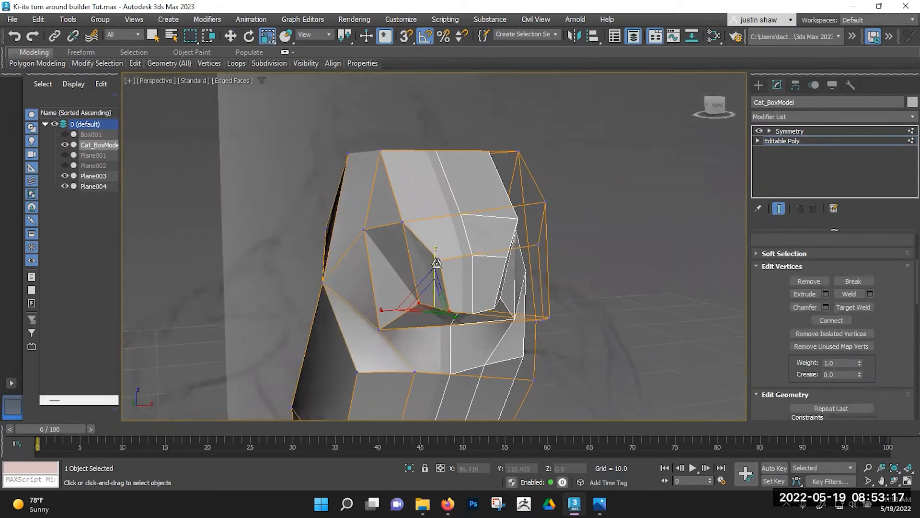
pyautogui.keyDown('alt'); pyautogui.moveTo(466, 297); pyautogui.dragTo(455, 298, button='middle'); pyautogui.keyUp('alt')
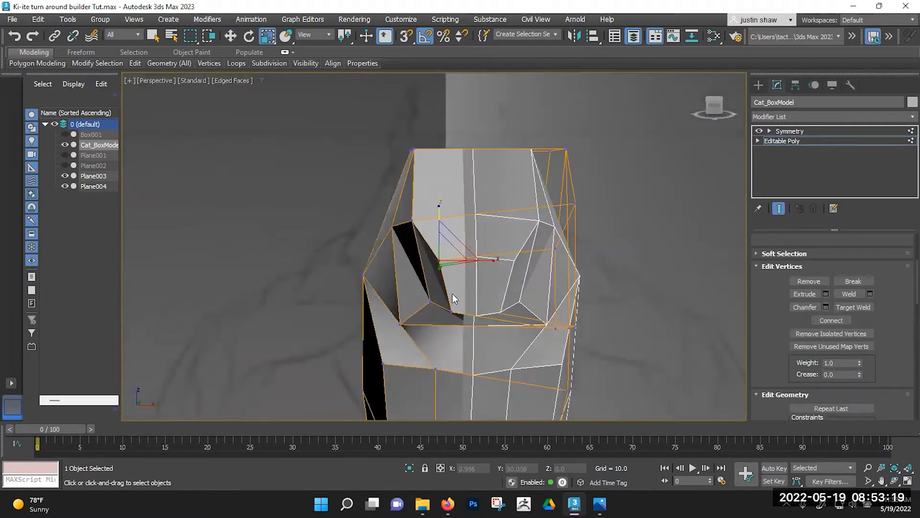
pyautogui.press('1')
pyautogui.press('1')
pyautogui.press('w')
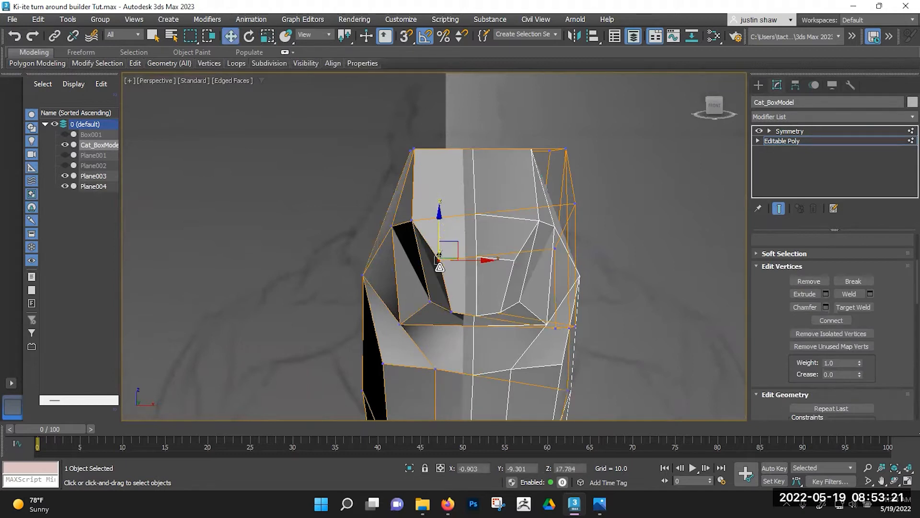
pyautogui.moveTo(459, 251); pyautogui.dragTo(473, 248)
# Nudge the muzzle's upper front outer vertex slightly forward and up in the side profile.
pyautogui.keyDown('alt'); pyautogui.moveTo(472, 253); pyautogui.dragTo(467, 311, button='middle'); pyautogui.keyUp('alt')
pyautogui.keyDown('alt'); pyautogui.moveTo(539, 331); pyautogui.dragTo(469, 332, button='middle'); pyautogui.keyUp('alt')
pyautogui.click(439, 321)
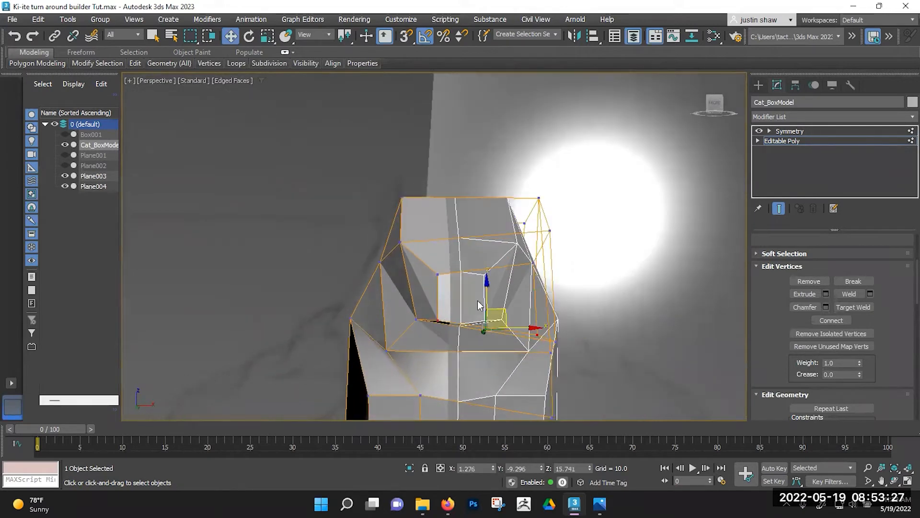
pyautogui.keyDown('alt'); pyautogui.moveTo(487, 291); pyautogui.dragTo(551, 323, button='middle'); pyautogui.keyUp('alt')
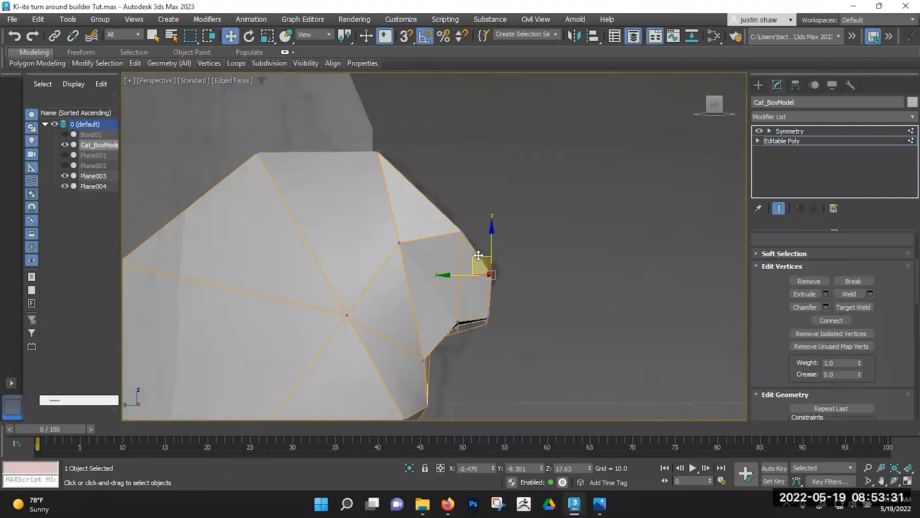
pyautogui.moveTo(484, 252); pyautogui.dragTo(483, 251)
# Select the vertices along the open centre line of the half body and scale them flat along X.
pyautogui.keyDown('alt'); pyautogui.moveTo(492, 295); pyautogui.dragTo(451, 258, button='middle'); pyautogui.keyUp('alt')
pyautogui.moveTo(451, 258); pyautogui.dragTo(370, 223, button='middle')
pyautogui.scroll(-5, 475, 255)
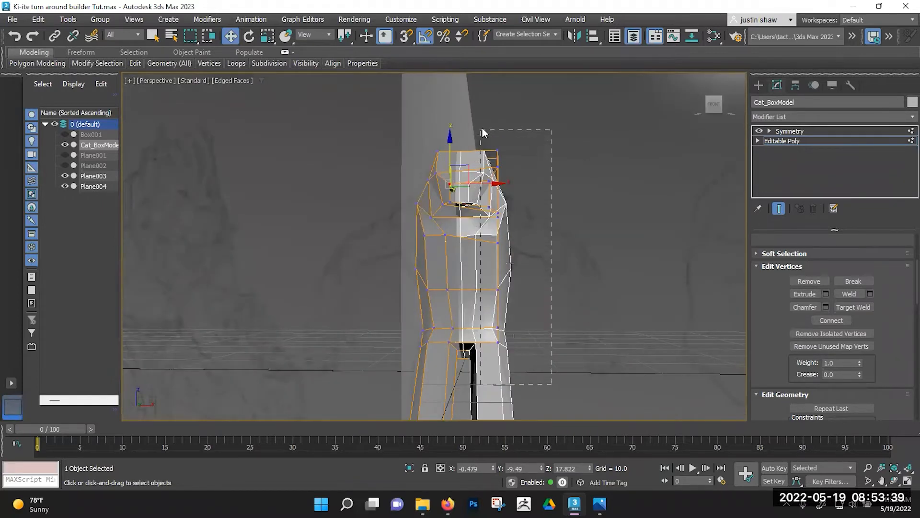
pyautogui.moveTo(483, 125); pyautogui.dragTo(484, 126)
pyautogui.press('r')
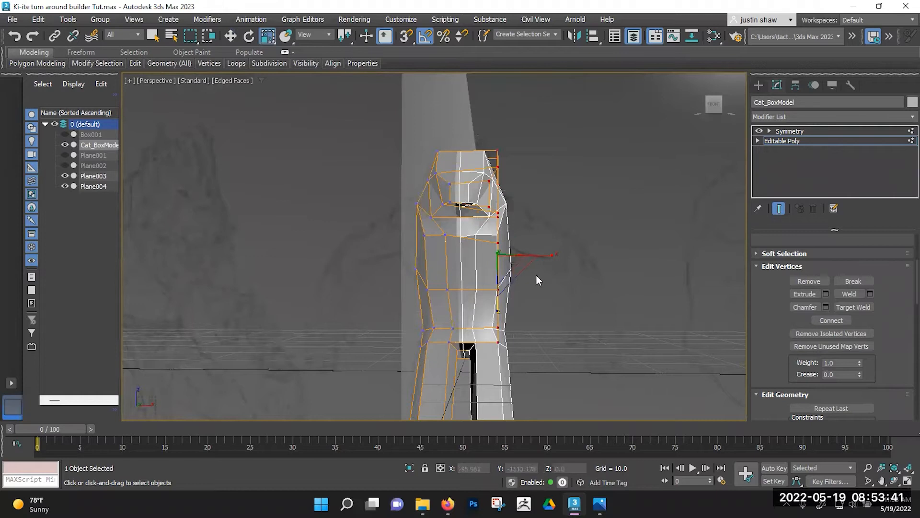
pyautogui.moveTo(543, 254)
pyautogui.keyDown('alt'); pyautogui.mouseDown(button='middle')
pyautogui.moveTo(432, 252)
pyautogui.moveTo(551, 262)
pyautogui.moveTo(540, 253)
pyautogui.mouseUp(button='middle'); pyautogui.keyUp('alt')
pyautogui.keyDown('alt'); pyautogui.moveTo(492, 282); pyautogui.dragTo(503, 293, button='middle'); pyautogui.keyUp('alt')
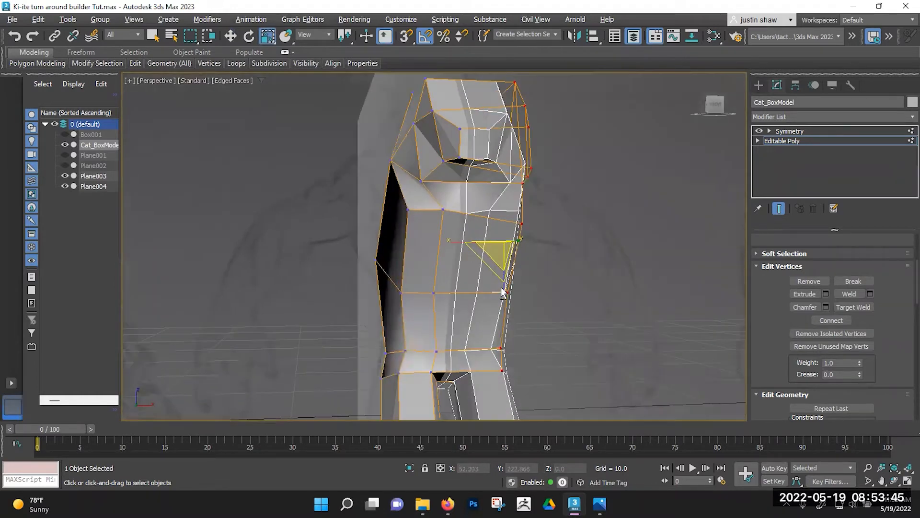
pyautogui.keyDown('alt'); pyautogui.moveTo(473, 260); pyautogui.dragTo(528, 302, button='middle'); pyautogui.keyUp('alt')
pyautogui.press('w')
# Hide the edge overlay, clear all smoothing groups on every polygon, and assign smoothing group 1 to the whole mesh.
pyautogui.press('F4')
pyautogui.scroll(-5, 527, 299)
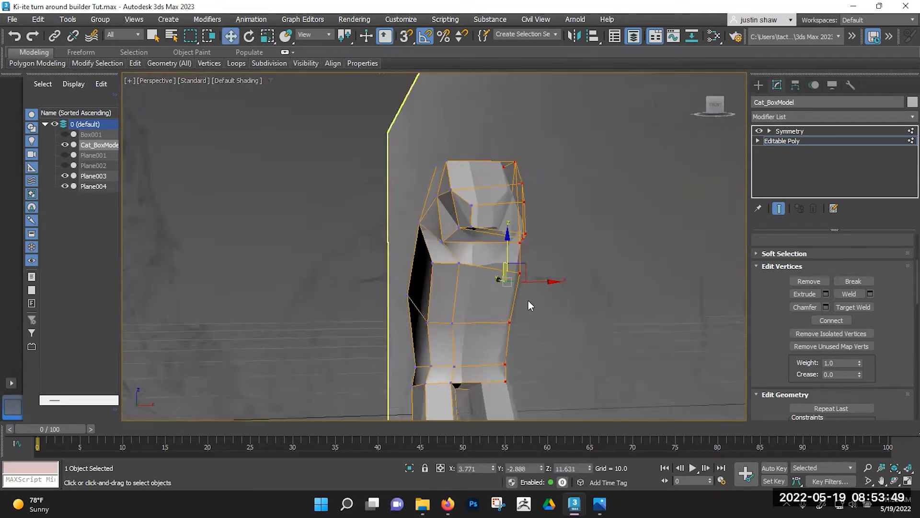
pyautogui.press('1')
pyautogui.keyDown('alt'); pyautogui.moveTo(564, 295); pyautogui.dragTo(557, 264, button='middle'); pyautogui.keyUp('alt')
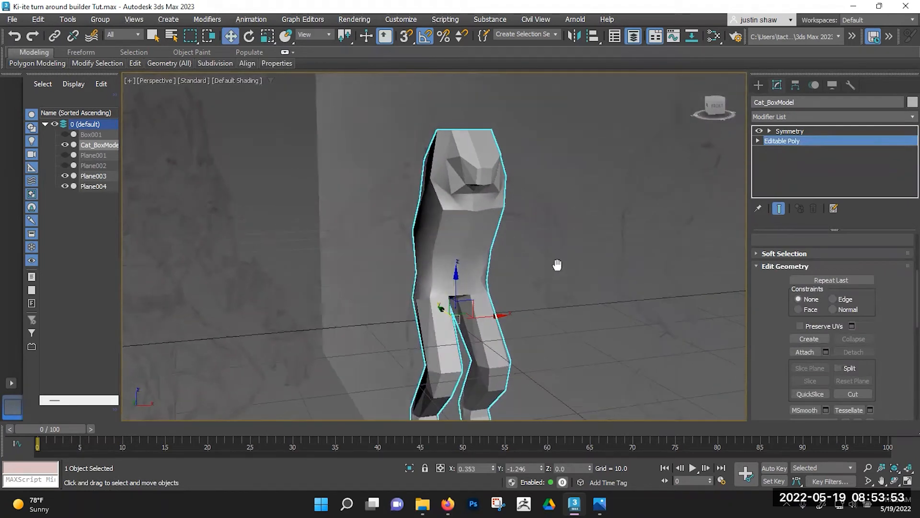
pyautogui.press('4')
pyautogui.hotkey('ctrl', 'a')
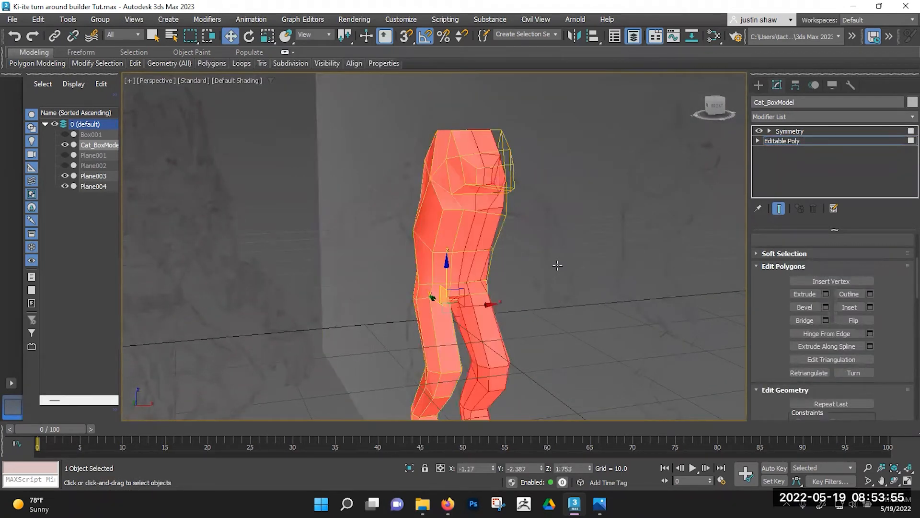
pyautogui.scroll(-10, 904, 272)
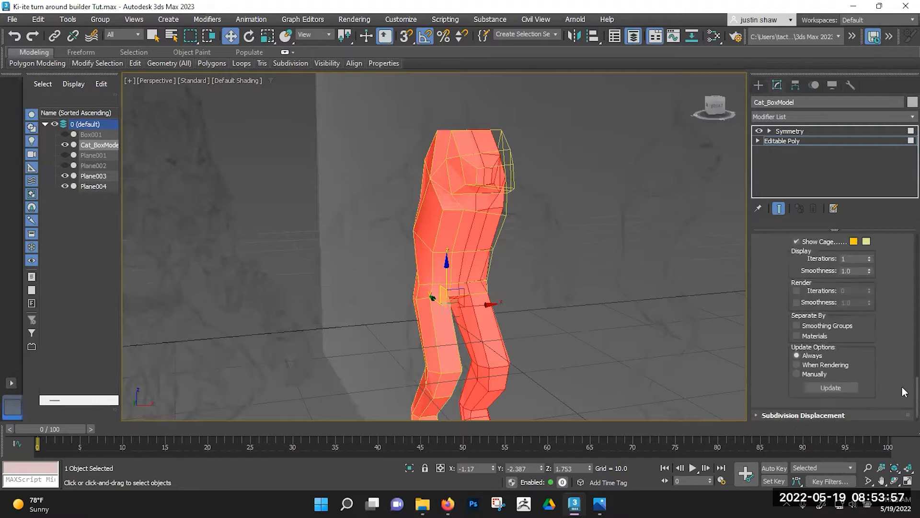
pyautogui.scroll(5, 905, 384)
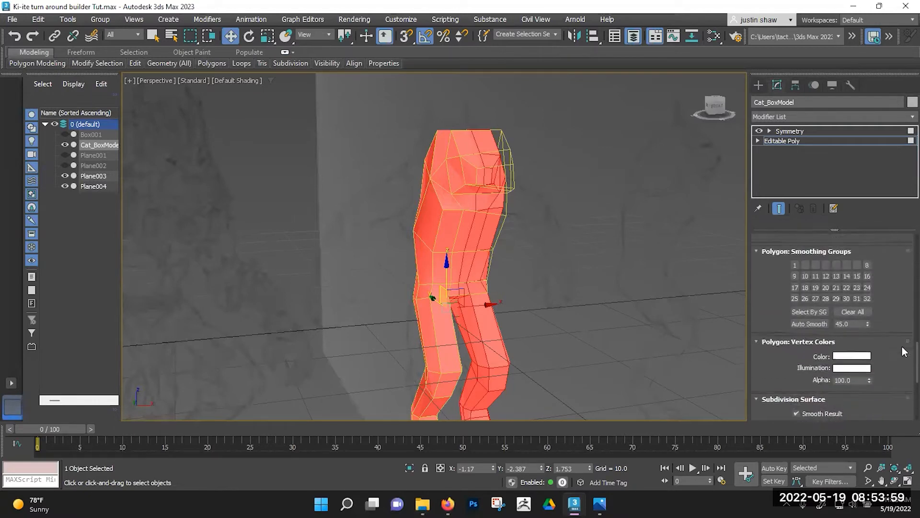
pyautogui.click(851, 351)
pyautogui.click(796, 305)
pyautogui.press('1')
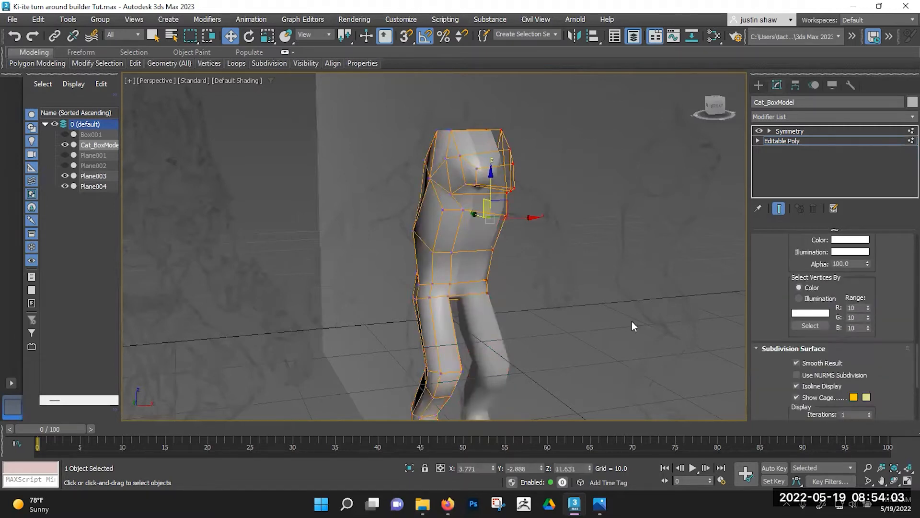
pyautogui.press('1')
# Restore the edge overlay and connect the ring of vertical edges around the upper torso with a new edge loop.
pyautogui.keyDown('alt'); pyautogui.moveTo(633, 324); pyautogui.dragTo(559, 295, button='middle'); pyautogui.keyUp('alt')
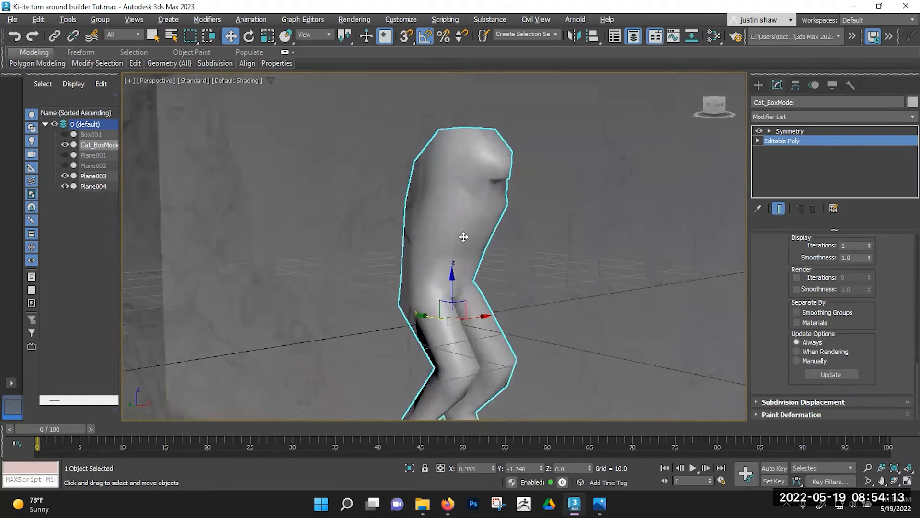
pyautogui.press('F4')
pyautogui.keyDown('alt'); pyautogui.moveTo(483, 243); pyautogui.dragTo(470, 226, button='middle'); pyautogui.keyUp('alt')
pyautogui.press('1')
pyautogui.scroll(5, 481, 237)
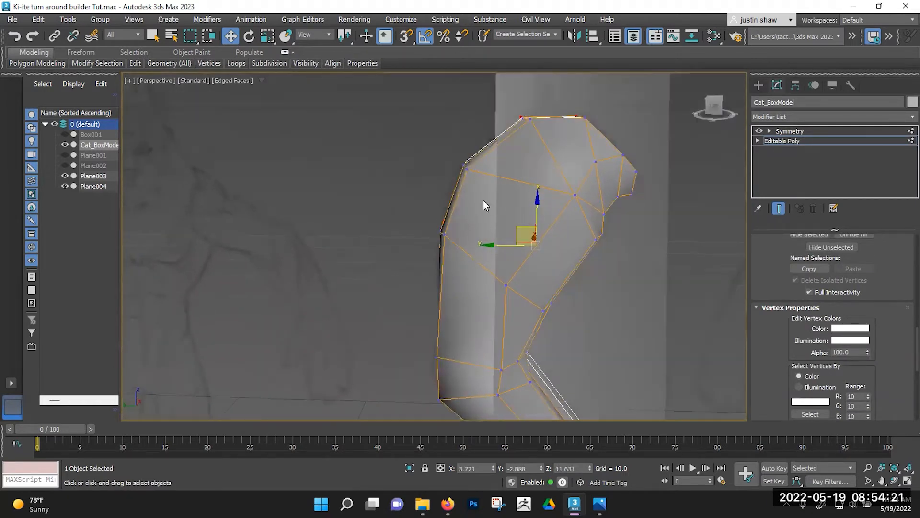
pyautogui.keyDown('alt'); pyautogui.moveTo(519, 241); pyautogui.dragTo(452, 234, button='middle'); pyautogui.keyUp('alt')
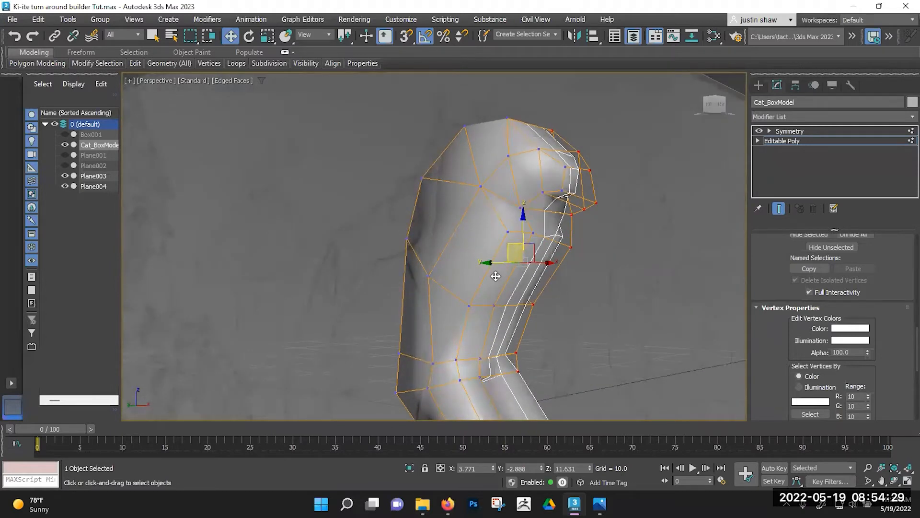
pyautogui.press('2')
pyautogui.scroll(-5, 765, 304)
pyautogui.scroll(5, 766, 305)
pyautogui.click(806, 281)
pyautogui.scroll(-2, 843, 335)
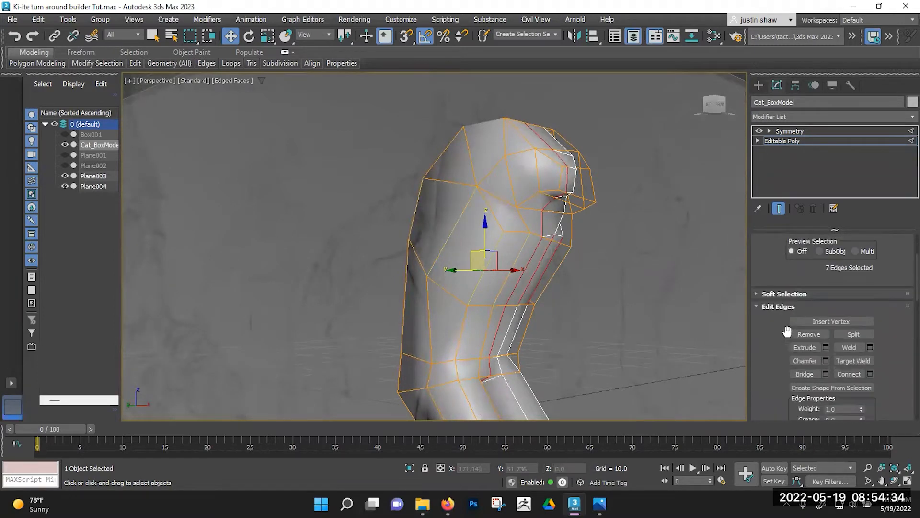
pyautogui.click(844, 374)
# Select the new loop's side vertex and move it down and back to even out the spacing on the torso.
pyautogui.scroll(6, 477, 271)
pyautogui.keyDown('alt'); pyautogui.moveTo(478, 270); pyautogui.dragTo(502, 235, button='middle'); pyautogui.keyUp('alt')
pyautogui.press('1')
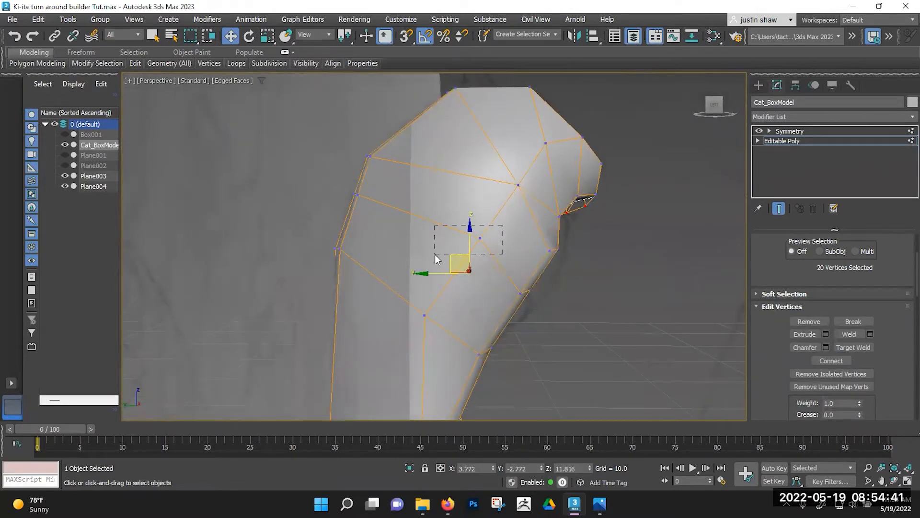
pyautogui.moveTo(436, 255); pyautogui.dragTo(436, 255)
pyautogui.press('F3')
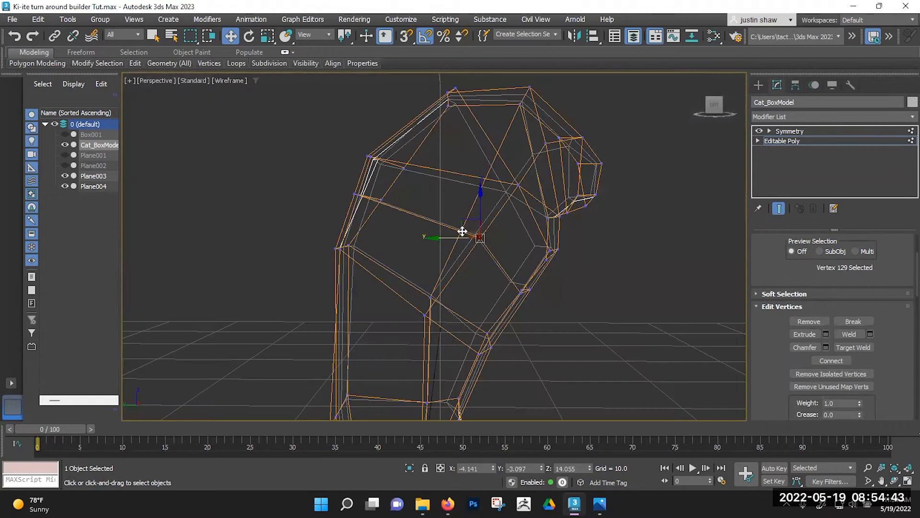
pyautogui.moveTo(463, 224); pyautogui.dragTo(447, 264)
pyautogui.press('F3')
pyautogui.hotkey('alt', 'x')
pyautogui.keyDown('alt'); pyautogui.moveTo(460, 293); pyautogui.dragTo(463, 291, button='middle'); pyautogui.keyUp('alt')
pyautogui.moveTo(448, 259); pyautogui.dragTo(429, 240)
# Reposition the vertices of the upper torso and the front chest below the muzzle to round the chest.
pyautogui.keyDown('alt'); pyautogui.moveTo(380, 232); pyautogui.dragTo(419, 255, button='middle'); pyautogui.keyUp('alt')
pyautogui.scroll(1, 419, 255)
pyautogui.scroll(-1, 419, 254)
pyautogui.scroll(1, 418, 253)
pyautogui.scroll(-1, 416, 237)
pyautogui.moveTo(422, 237); pyautogui.dragTo(369, 209)
pyautogui.keyDown('alt'); pyautogui.moveTo(369, 209); pyautogui.dragTo(510, 292, button='middle'); pyautogui.keyUp('alt')
pyautogui.moveTo(468, 269); pyautogui.dragTo(488, 277)
pyautogui.moveTo(499, 229); pyautogui.dragTo(506, 227)
pyautogui.keyDown('alt'); pyautogui.moveTo(517, 265); pyautogui.dragTo(492, 226, button='middle'); pyautogui.keyUp('alt')
pyautogui.keyDown('alt'); pyautogui.moveTo(451, 310); pyautogui.dragTo(486, 232, button='middle'); pyautogui.keyUp('alt')
# Move the lower chest's front edge slightly forward along Y to refine the chest profile.
pyautogui.press('2')
pyautogui.click(448, 305)
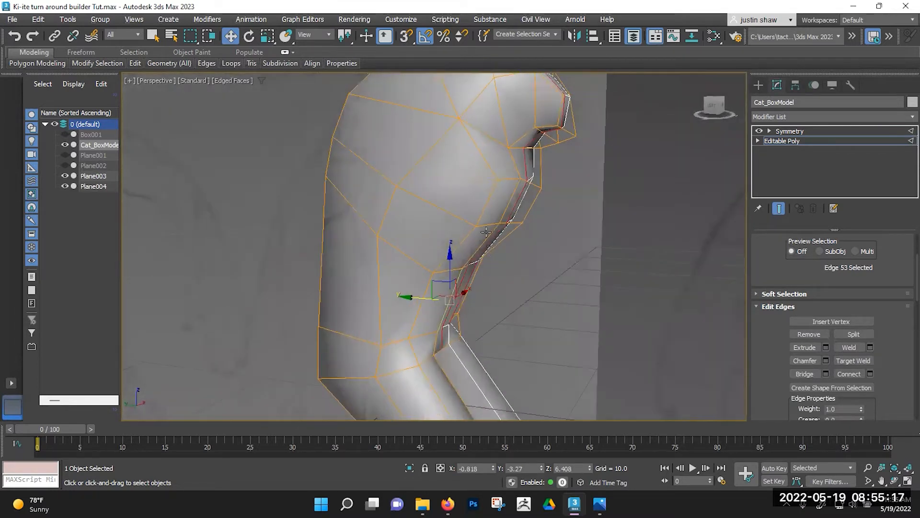
pyautogui.click(487, 235)
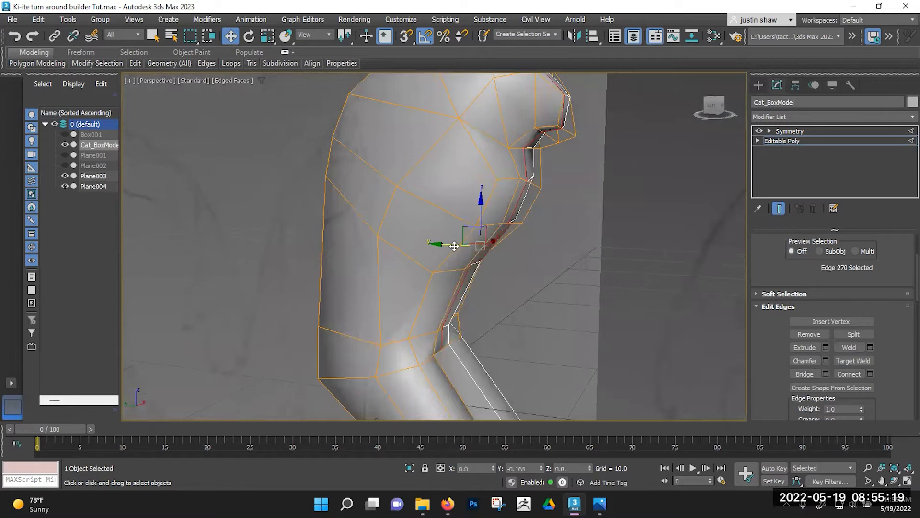
pyautogui.keyDown('alt'); pyautogui.moveTo(492, 222); pyautogui.dragTo(418, 194, button='middle'); pyautogui.keyUp('alt')
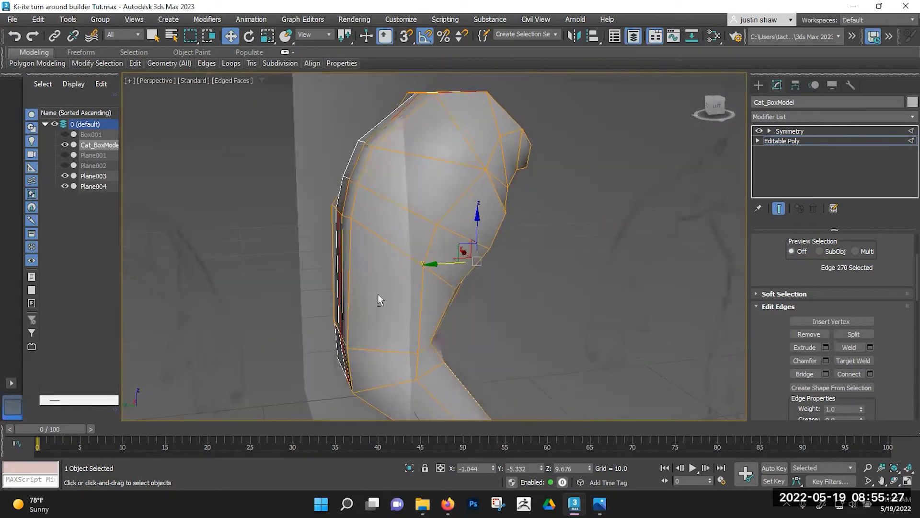
pyautogui.keyDown('alt'); pyautogui.moveTo(377, 295); pyautogui.dragTo(377, 267, button='middle'); pyautogui.keyUp('alt')
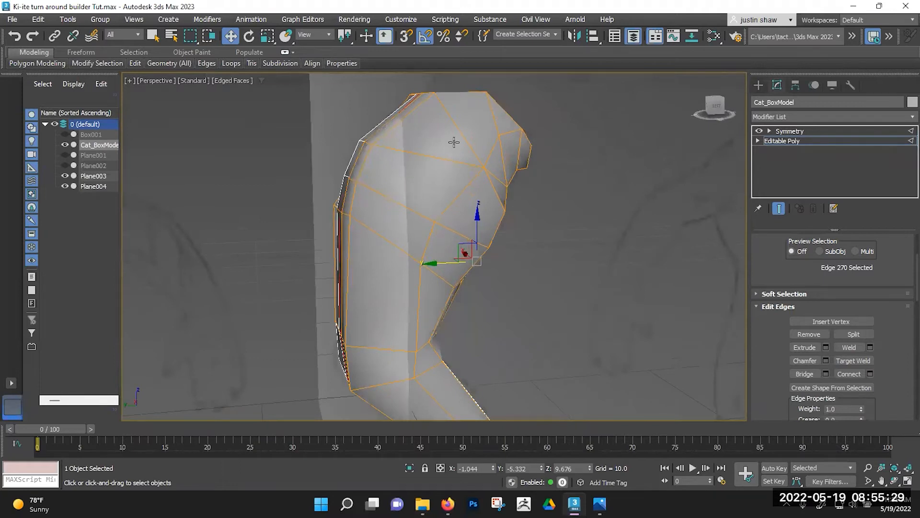
# Cut edges from the cheek vertex across the side of the head toward the new loop's upper back vertex.
pyautogui.press('2')
pyautogui.moveTo(423, 192)
pyautogui.mouseDown(button='middle')
pyautogui.moveTo(423, 212)
pyautogui.moveTo(400, 201)
pyautogui.moveTo(415, 198)
pyautogui.mouseUp(button='middle')
pyautogui.press('2')
pyautogui.click(424, 179)
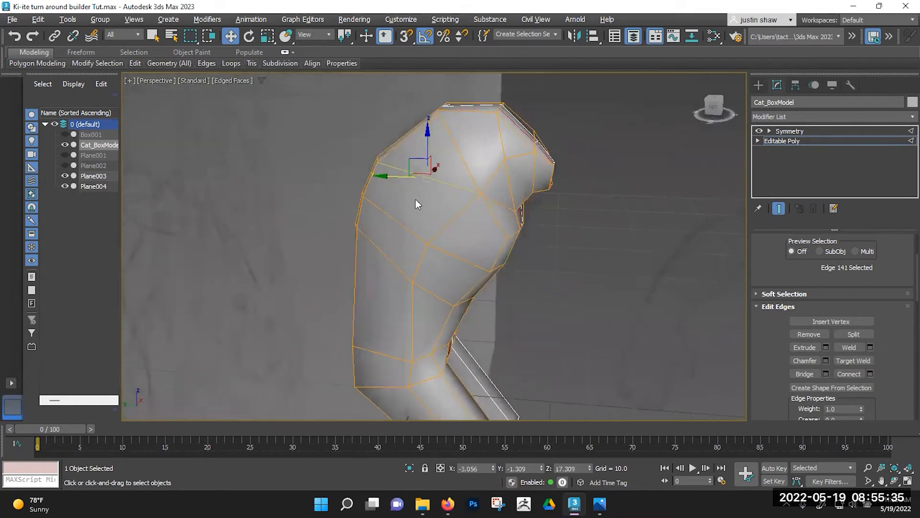
pyautogui.press('1')
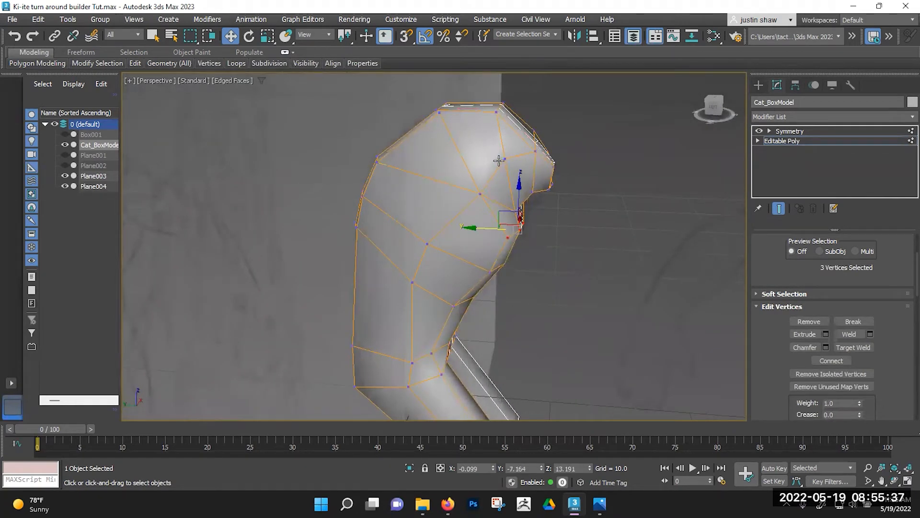
pyautogui.press('q')
pyautogui.scroll(-6, 891, 334)
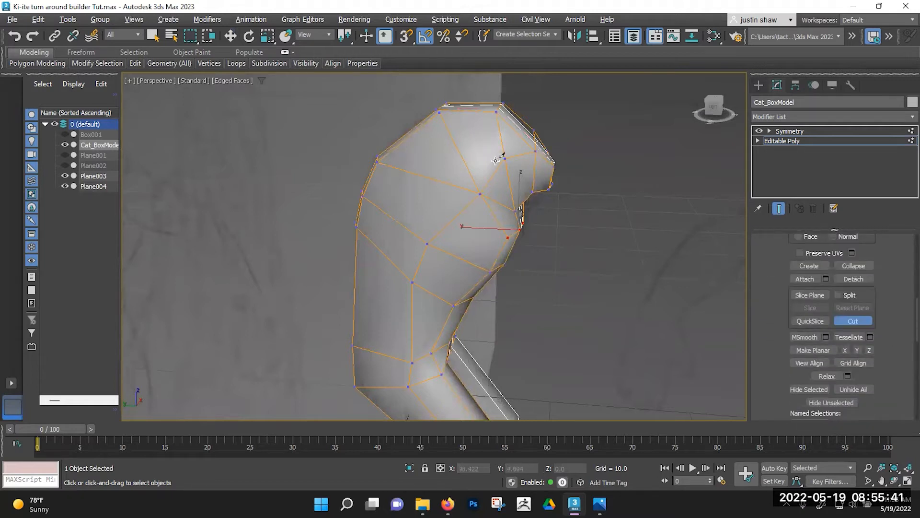
pyautogui.click(459, 151)
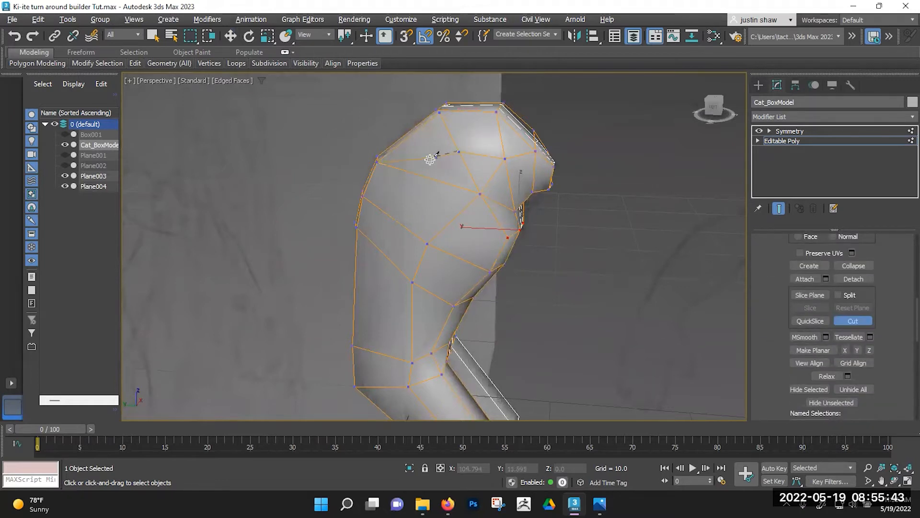
pyautogui.click(409, 167)
pyautogui.keyDown('alt'); pyautogui.moveTo(409, 169); pyautogui.dragTo(412, 183, button='middle'); pyautogui.keyUp('alt')
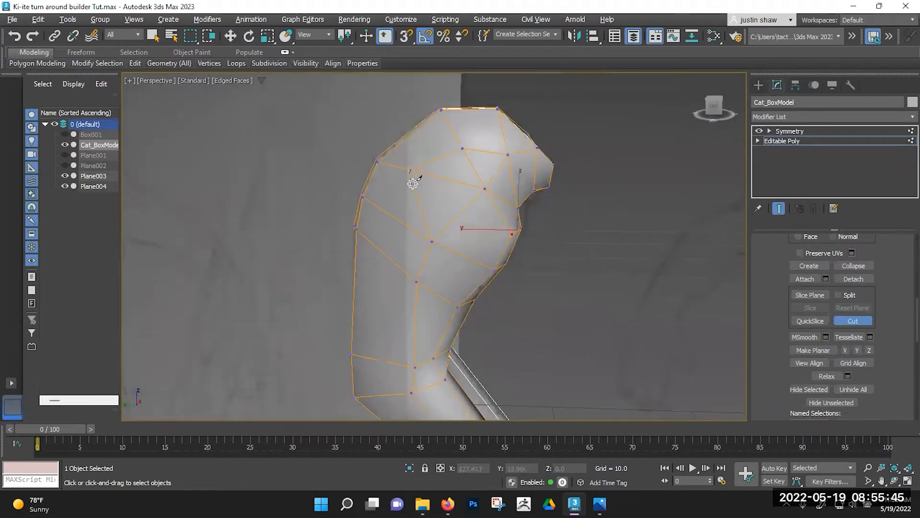
pyautogui.rightClick(413, 183)
pyautogui.press('w')
pyautogui.scroll(2, 415, 193)
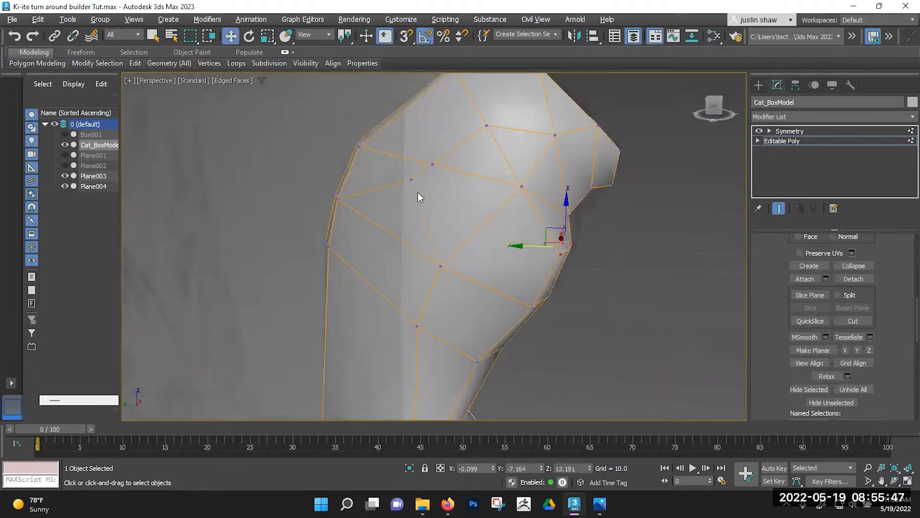
# Undo the last operation on the head's side cut, leave vertex editing, and step through the edit history at object level.
pyautogui.hotkey('ctrl', 'z')
pyautogui.hotkey('alt', 'x')
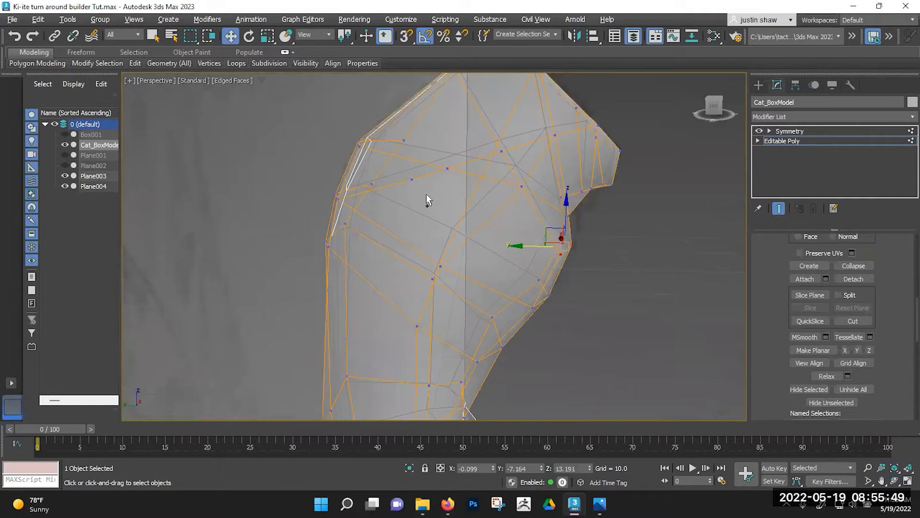
pyautogui.press('1')
pyautogui.hotkey('alt', 'x')
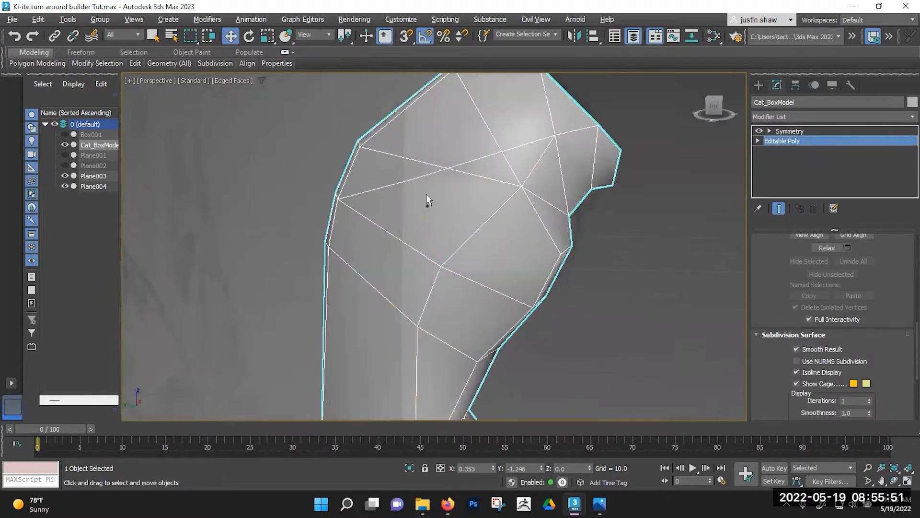
pyautogui.keyDown('alt'); pyautogui.moveTo(452, 197); pyautogui.dragTo(447, 192, button='middle'); pyautogui.keyUp('alt')
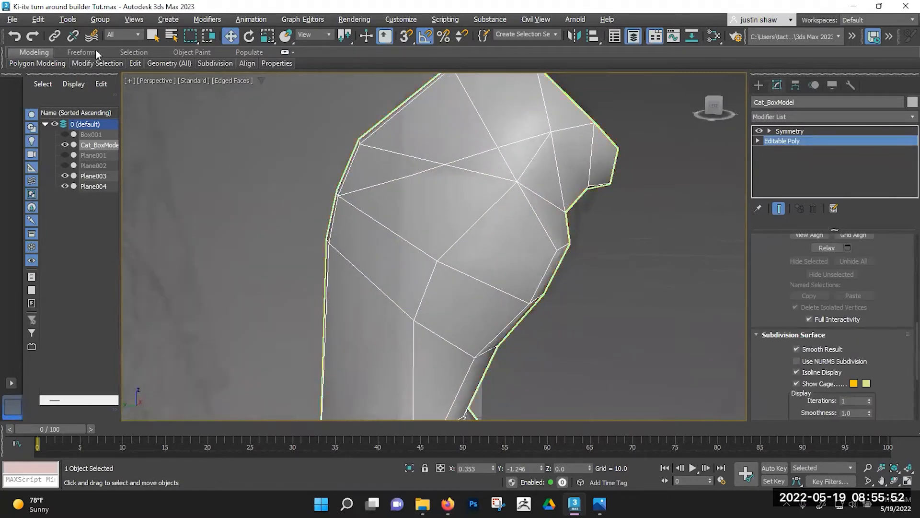
pyautogui.click(38, 19)
pyautogui.click(62, 48)
pyautogui.click(42, 19)
pyautogui.click(54, 46)
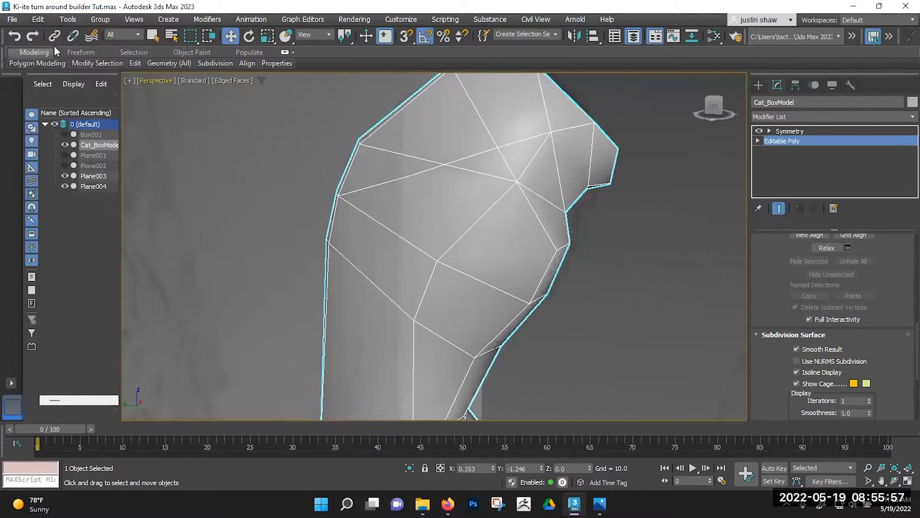
# Redo the undone cut edits on the side of the head and return the box model to object level.
pyautogui.hotkey('ctrl', 'y')
pyautogui.hotkey('ctrl', 'y')
pyautogui.hotkey('ctrl', 'y')
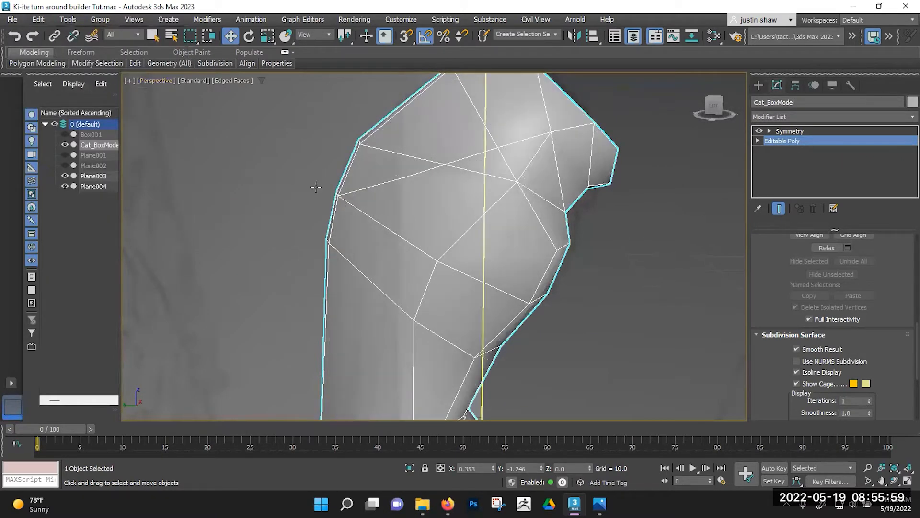
pyautogui.press('1')
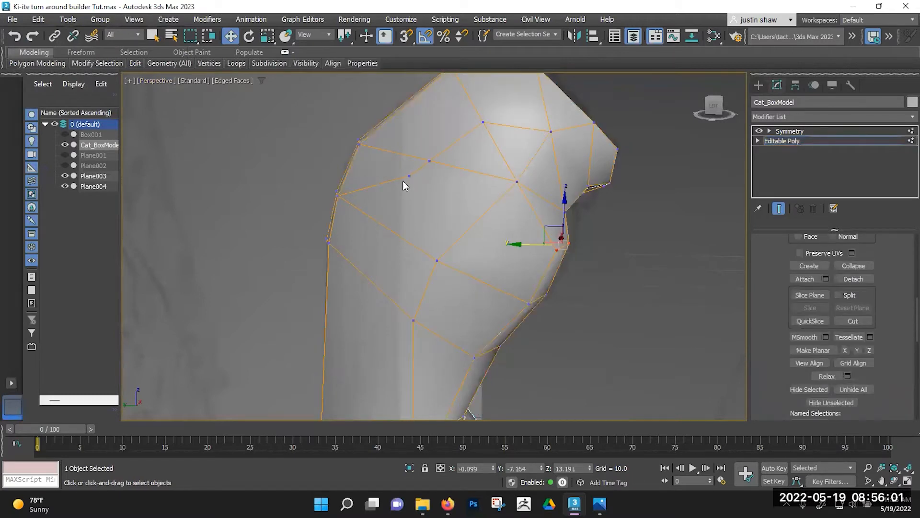
pyautogui.press('2')
pyautogui.click(397, 182)
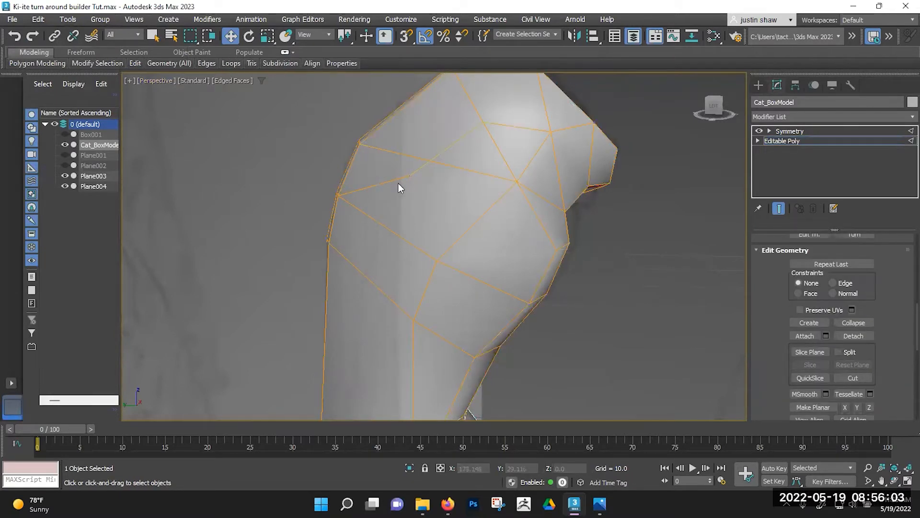
pyautogui.click(794, 141)
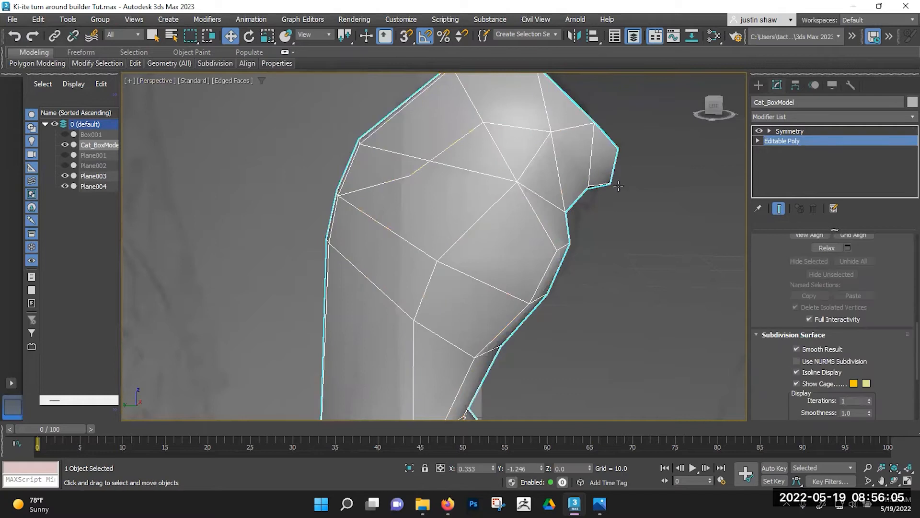
pyautogui.press('2')
pyautogui.click(396, 182)
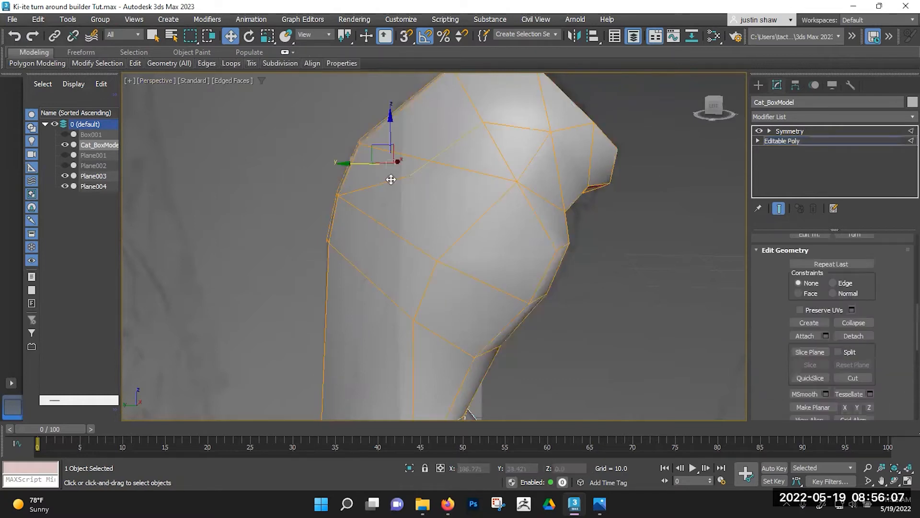
pyautogui.keyDown('alt'); pyautogui.moveTo(466, 201); pyautogui.dragTo(471, 197, button='middle'); pyautogui.keyUp('alt')
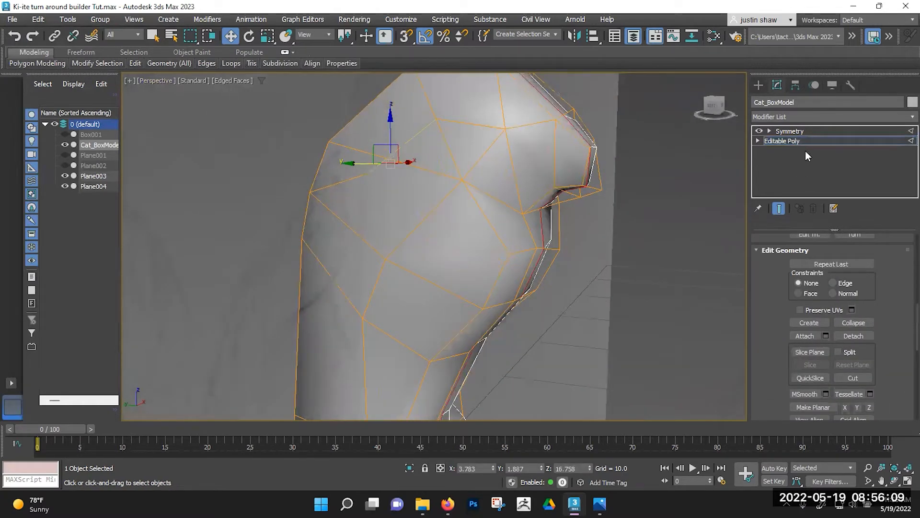
pyautogui.moveTo(771, 243); pyautogui.dragTo(775, 269)
pyautogui.scroll(10, 772, 274)
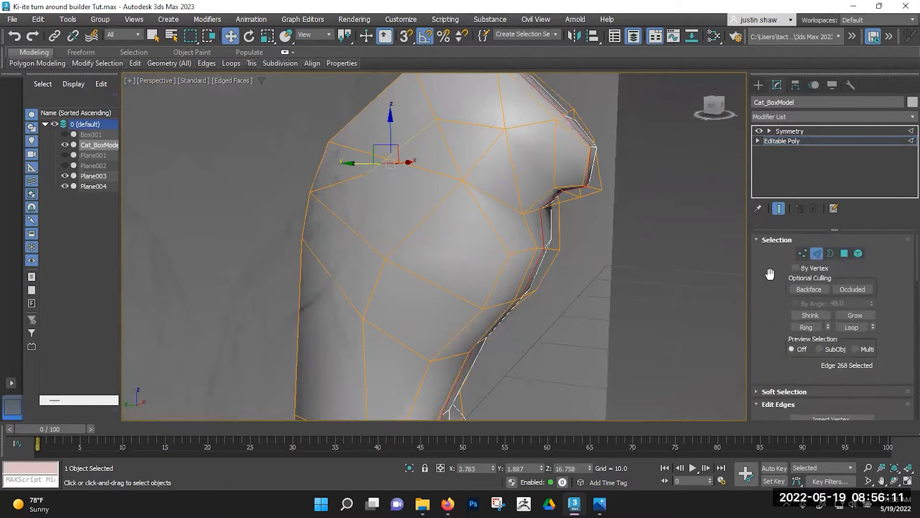
pyautogui.click(803, 253)
pyautogui.click(815, 252)
pyautogui.click(336, 184)
pyautogui.keyDown('alt'); pyautogui.moveTo(336, 184); pyautogui.dragTo(423, 194, button='middle'); pyautogui.keyUp('alt')
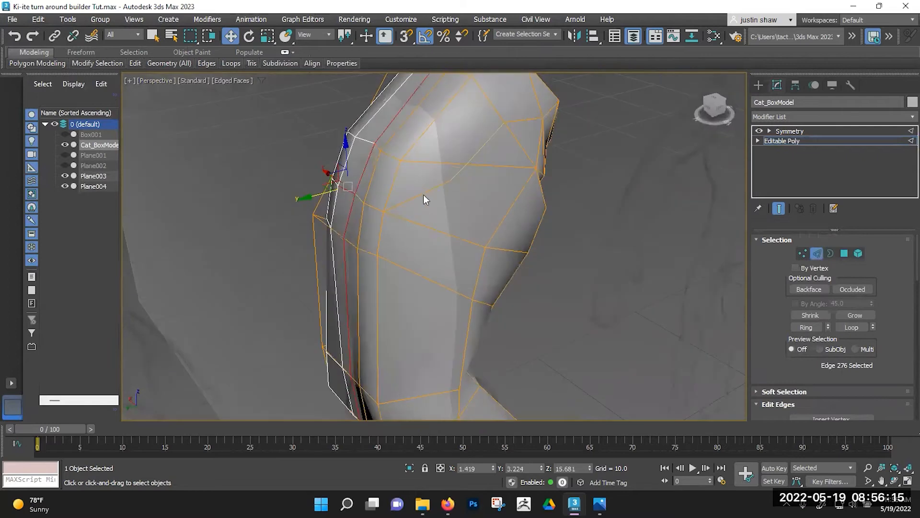
pyautogui.click(424, 196)
pyautogui.click(816, 252)
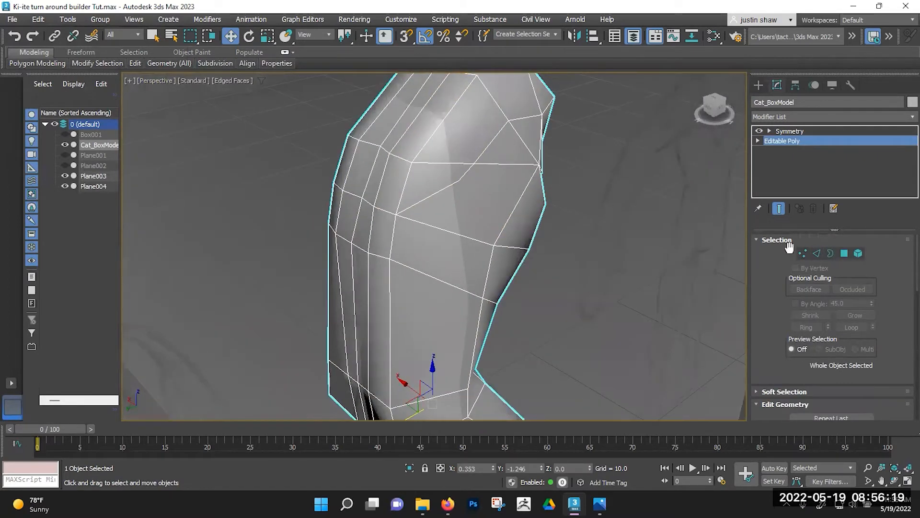
# Remove the stray diagonal edge across the side of the head.
pyautogui.click(817, 253)
pyautogui.click(464, 175)
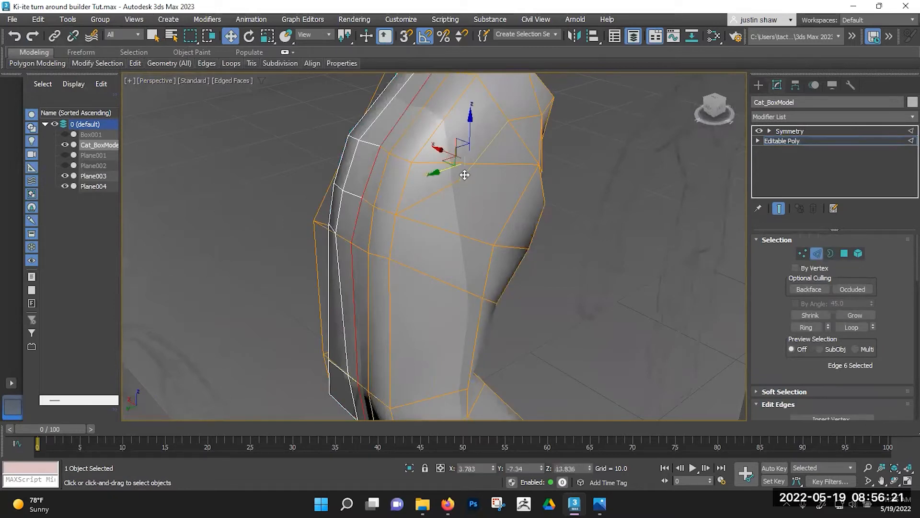
pyautogui.scroll(-5, 757, 306)
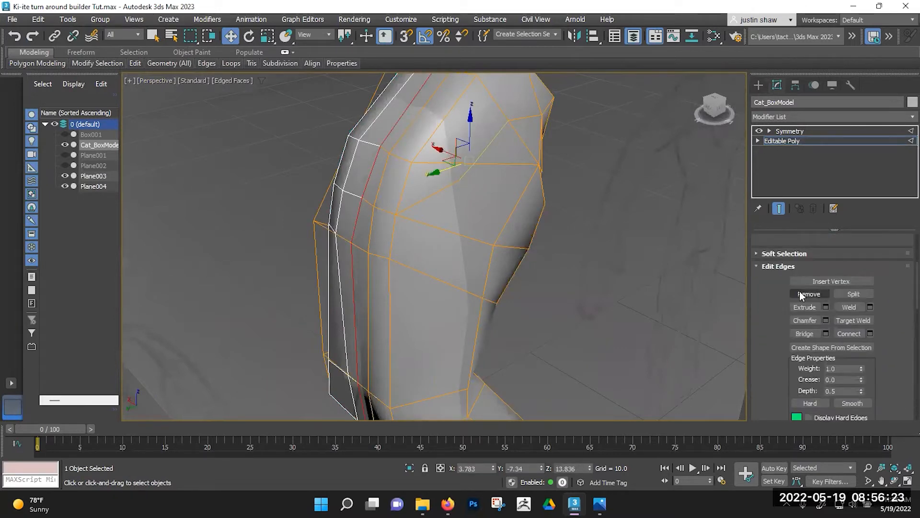
pyautogui.click(801, 293)
# Cut a new edge line from the side of the head down along the rear side of the torso.
pyautogui.keyDown('alt'); pyautogui.moveTo(462, 218); pyautogui.dragTo(450, 214, button='middle'); pyautogui.keyUp('alt')
pyautogui.press('1')
pyautogui.moveTo(432, 175)
pyautogui.keyDown('alt'); pyautogui.mouseDown(button='middle')
pyautogui.moveTo(425, 162)
pyautogui.moveTo(428, 179)
pyautogui.mouseUp(button='middle'); pyautogui.keyUp('alt')
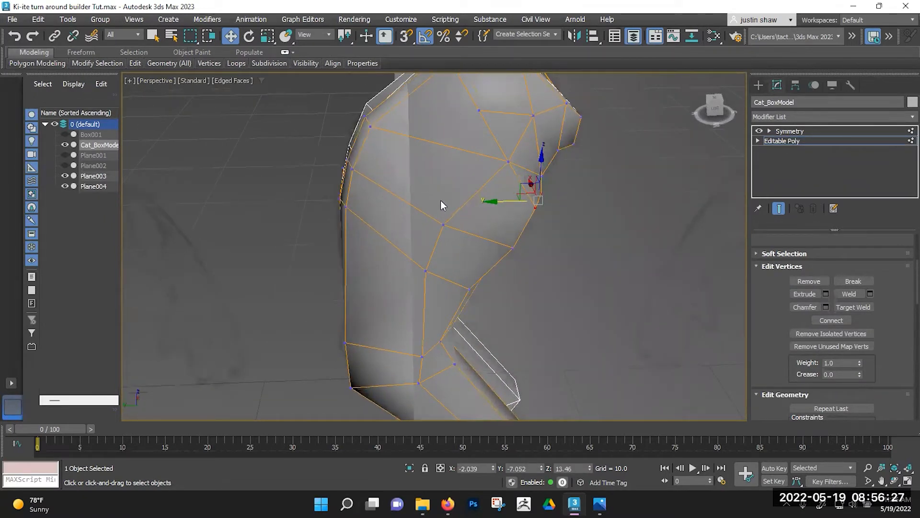
pyautogui.click(440, 198)
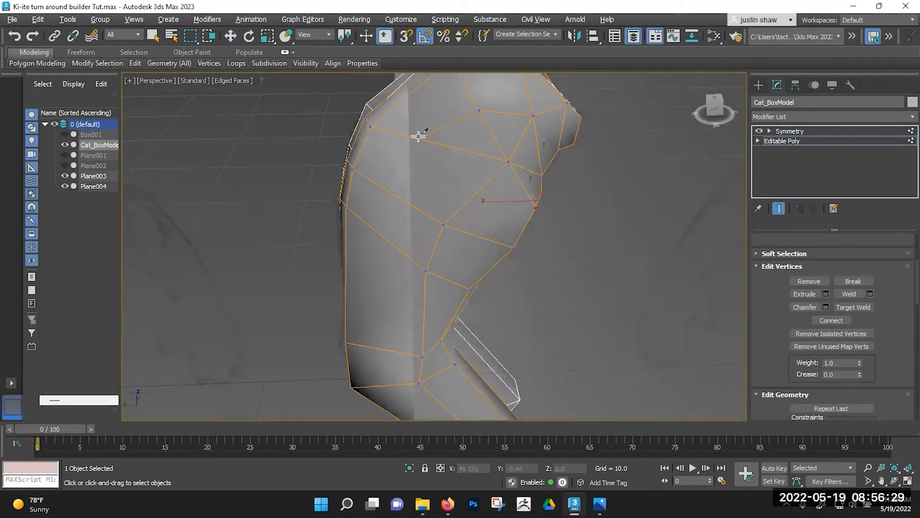
pyautogui.click(383, 187)
pyautogui.click(377, 230)
pyautogui.keyDown('alt'); pyautogui.moveTo(395, 269); pyautogui.dragTo(402, 230, button='middle'); pyautogui.keyUp('alt')
pyautogui.moveTo(402, 230); pyautogui.dragTo(411, 179, button='middle')
pyautogui.moveTo(435, 146); pyautogui.dragTo(429, 231, button='middle')
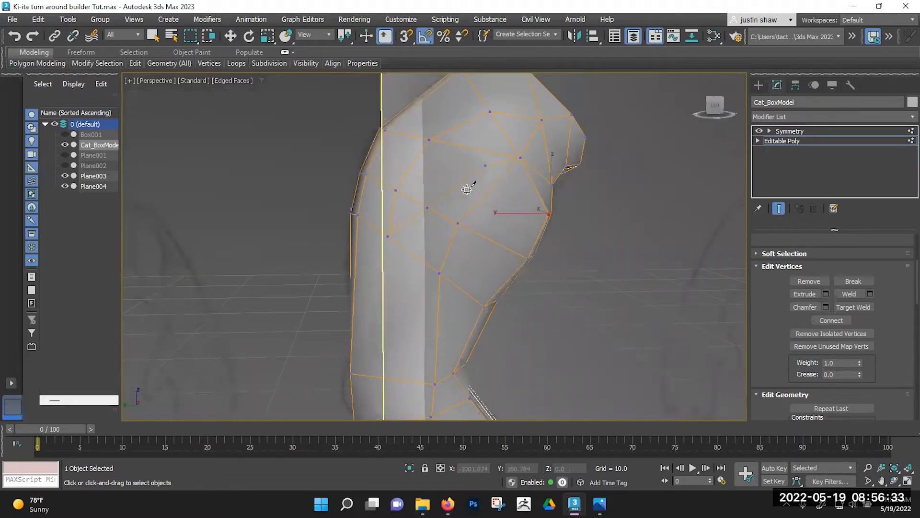
# Continue the cut down the outer side of the hip, thigh and lower leg toward the ankle.
pyautogui.moveTo(408, 277); pyautogui.dragTo(422, 187, button='middle')
pyautogui.click(398, 289)
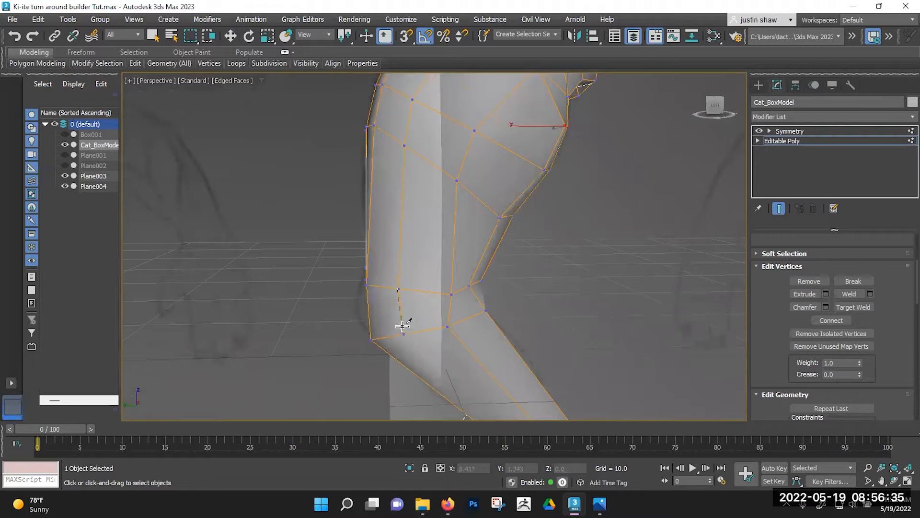
pyautogui.click(401, 335)
pyautogui.moveTo(433, 355); pyautogui.dragTo(413, 186, button='middle')
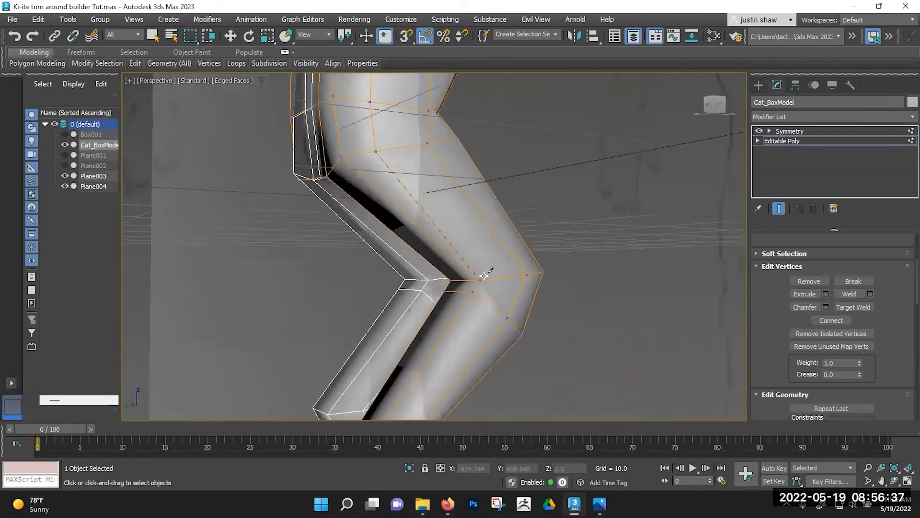
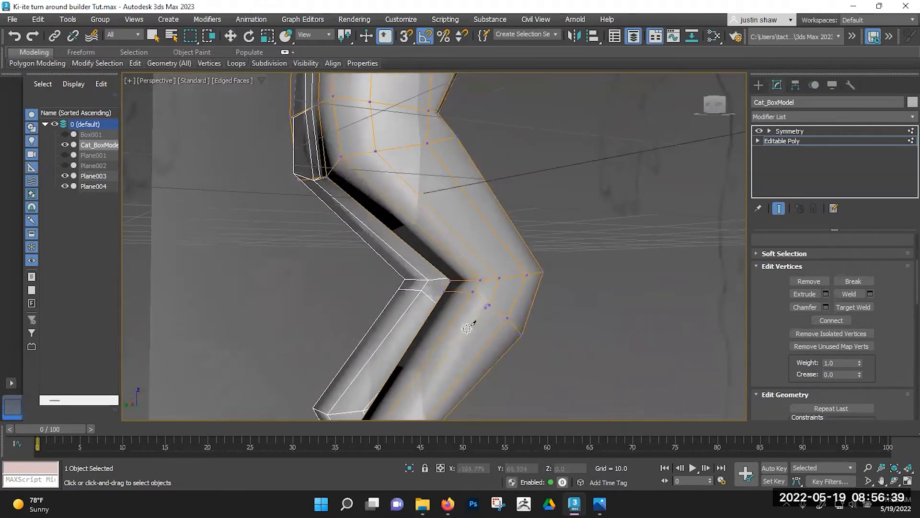
pyautogui.moveTo(467, 328); pyautogui.dragTo(493, 178, button='middle')
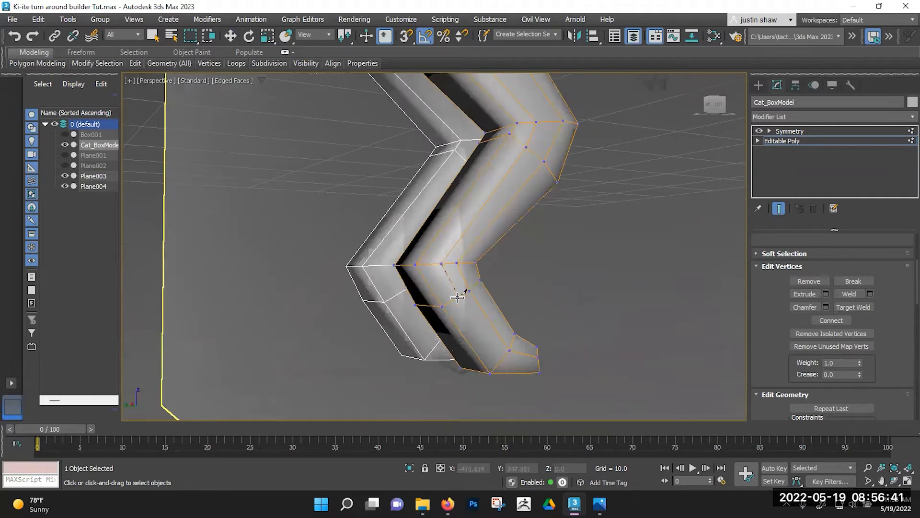
# Finish the cut over the foot, end cutting and leave vertex editing.
pyautogui.keyDown('alt'); pyautogui.moveTo(514, 358); pyautogui.dragTo(661, 326, button='middle'); pyautogui.keyUp('alt')
pyautogui.scroll(3, 493, 350)
pyautogui.click(515, 329)
pyautogui.rightClick(473, 304)
pyautogui.keyDown('alt'); pyautogui.moveTo(443, 326); pyautogui.dragTo(401, 303, button='middle'); pyautogui.keyUp('alt')
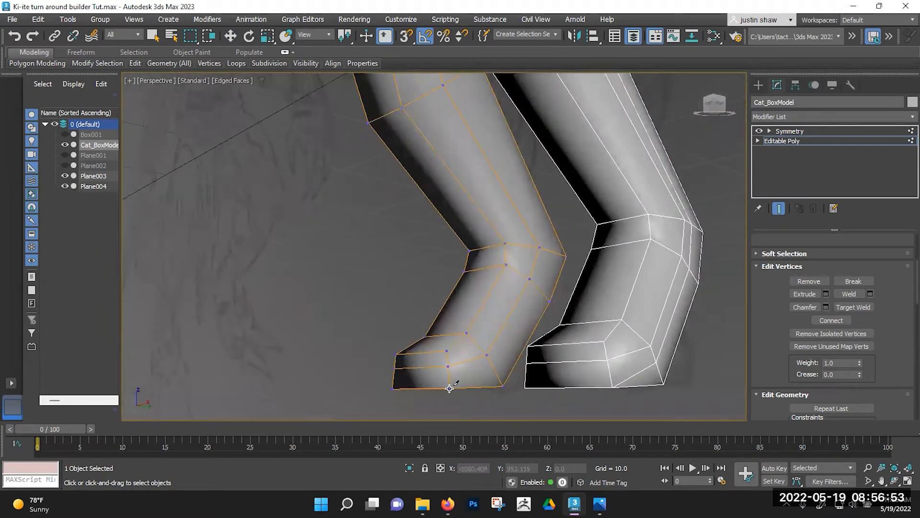
pyautogui.keyDown('alt'); pyautogui.moveTo(450, 388); pyautogui.dragTo(393, 331, button='middle'); pyautogui.keyUp('alt')
pyautogui.keyDown('alt'); pyautogui.moveTo(393, 331); pyautogui.dragTo(453, 255, button='middle'); pyautogui.keyUp('alt')
pyautogui.scroll(3, 337, 209)
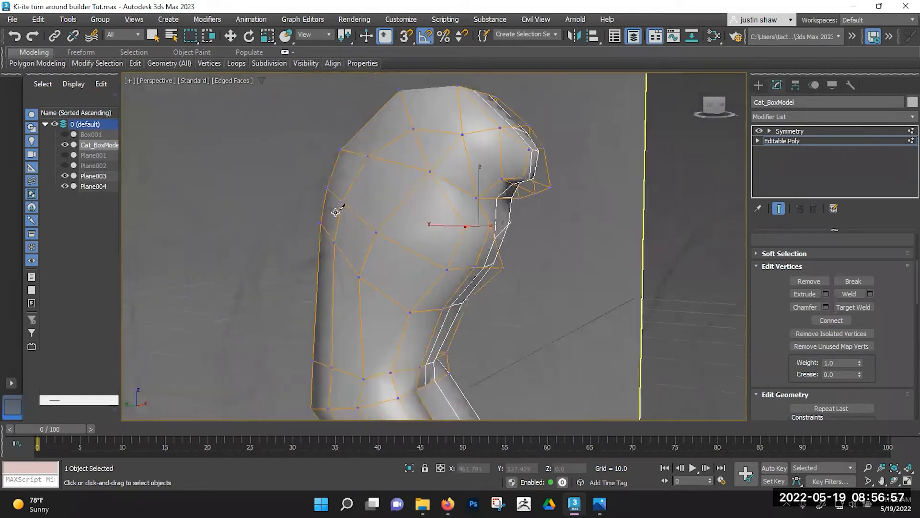
pyautogui.keyDown('alt'); pyautogui.moveTo(337, 210); pyautogui.dragTo(364, 215, button='middle'); pyautogui.keyUp('alt')
pyautogui.press('1')
pyautogui.press('1')
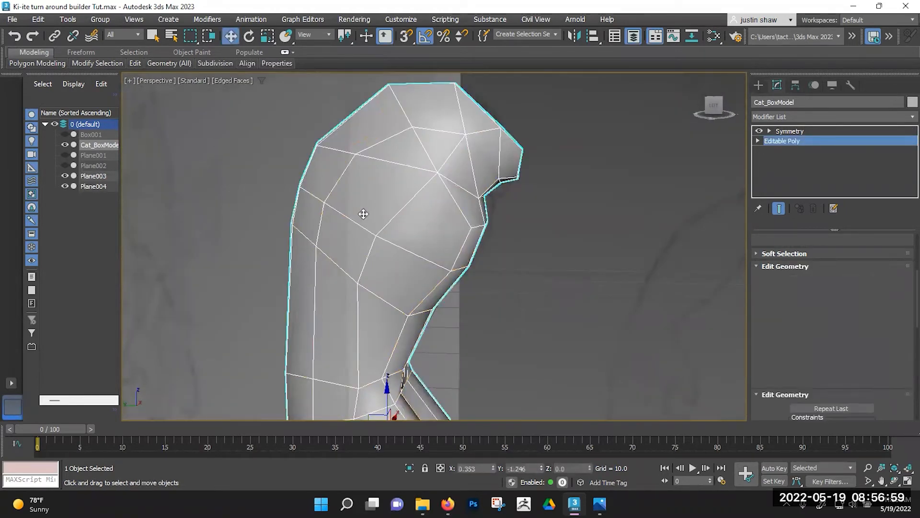
# Reposition the side vertices of the upper torso and head with the model in see-through display.
pyautogui.click(375, 237)
pyautogui.moveTo(375, 236)
pyautogui.keyDown('alt'); pyautogui.mouseDown(button='middle')
pyautogui.moveTo(378, 245)
pyautogui.moveTo(377, 233)
pyautogui.moveTo(392, 234)
pyautogui.mouseUp(button='middle'); pyautogui.keyUp('alt')
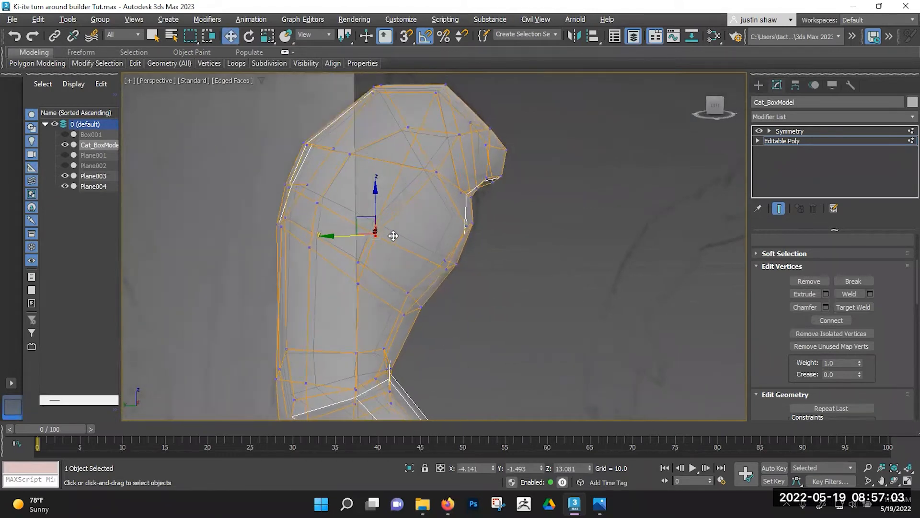
pyautogui.moveTo(362, 220)
pyautogui.mouseDown()
pyautogui.moveTo(362, 204)
pyautogui.moveTo(353, 208)
pyautogui.mouseUp()
pyautogui.keyDown('alt'); pyautogui.moveTo(354, 207); pyautogui.dragTo(426, 202, button='middle'); pyautogui.keyUp('alt')
pyautogui.click(429, 173)
pyautogui.hotkey('alt', 'x')
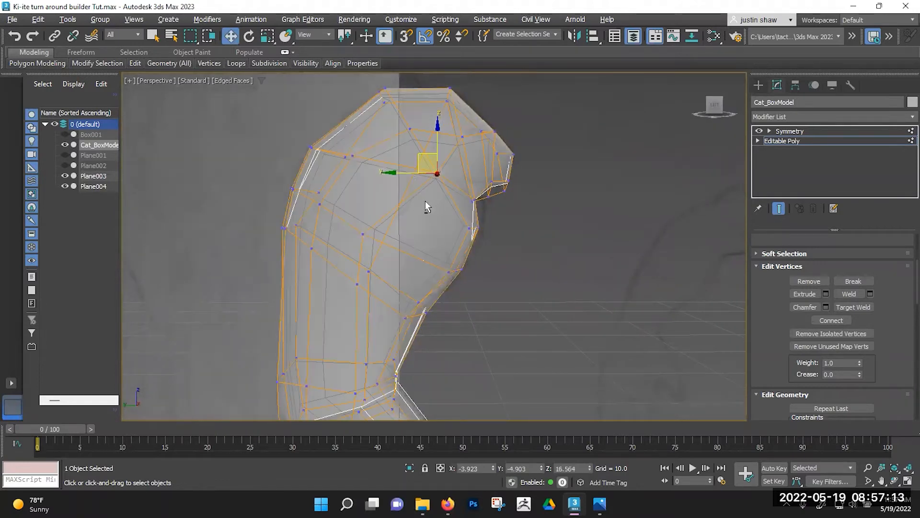
pyautogui.moveTo(421, 158); pyautogui.dragTo(401, 162)
pyautogui.hotkey('alt', 'x')
pyautogui.moveTo(392, 207)
pyautogui.keyDown('alt'); pyautogui.mouseDown(button='middle')
pyautogui.moveTo(406, 217)
pyautogui.moveTo(385, 225)
pyautogui.moveTo(485, 222)
pyautogui.moveTo(393, 223)
pyautogui.moveTo(346, 261)
pyautogui.moveTo(365, 275)
pyautogui.moveTo(382, 207)
pyautogui.mouseUp(button='middle'); pyautogui.keyUp('alt')
# Move the new line's edge at the back of the head slightly outward along X.
pyautogui.press('2')
pyautogui.keyDown('alt'); pyautogui.moveTo(363, 263); pyautogui.dragTo(291, 268, button='middle'); pyautogui.keyUp('alt')
pyautogui.scroll(3, 355, 191)
pyautogui.moveTo(356, 192); pyautogui.dragTo(370, 281, button='middle')
pyautogui.click(361, 231)
pyautogui.moveTo(392, 214); pyautogui.dragTo(382, 214)
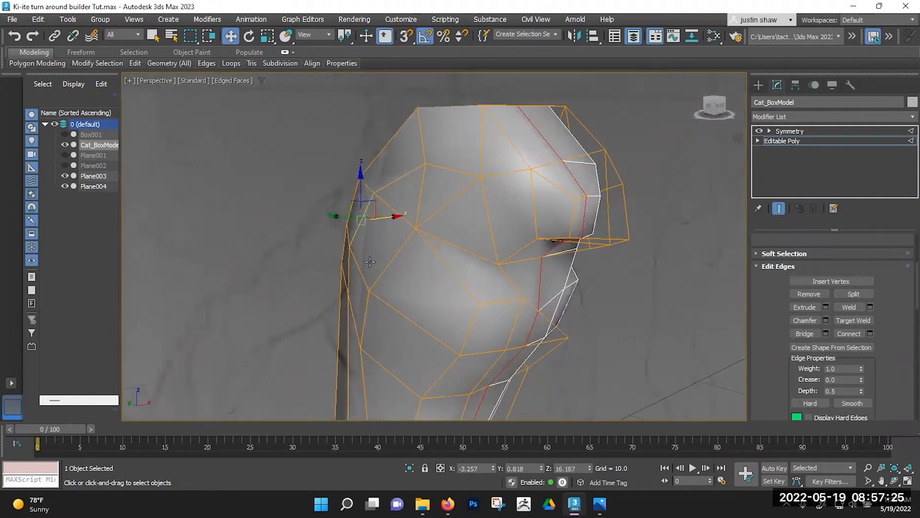
# Move the new line's edges along the torso outward to round the body's side.
pyautogui.moveTo(381, 214); pyautogui.dragTo(414, 177, button='middle')
pyautogui.click(388, 252)
pyautogui.moveTo(414, 290); pyautogui.dragTo(406, 290)
pyautogui.moveTo(392, 322); pyautogui.dragTo(468, 267, button='middle')
pyautogui.click(391, 274)
pyautogui.moveTo(356, 297); pyautogui.dragTo(362, 297)
# Adjust the new line's edges on the lower leg and foot along X to round the outer side.
pyautogui.keyDown('alt'); pyautogui.moveTo(362, 296); pyautogui.dragTo(395, 206, button='middle'); pyautogui.keyUp('alt')
pyautogui.click(400, 210)
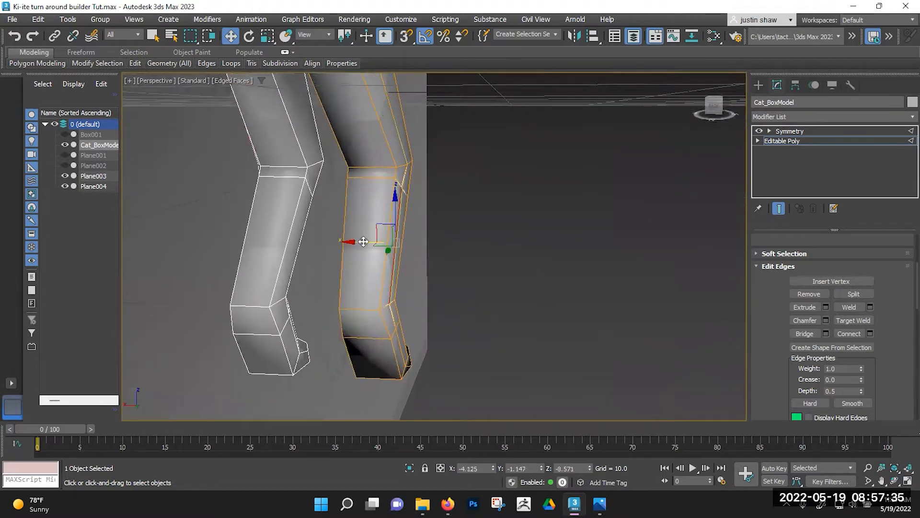
pyautogui.scroll(3, 386, 288)
pyautogui.moveTo(386, 287); pyautogui.dragTo(361, 200, button='middle')
pyautogui.click(406, 318)
pyautogui.moveTo(378, 340); pyautogui.dragTo(374, 340)
# Select the lengthwise edges around the lower leg and connect them with one new edge loop.
pyautogui.keyDown('alt'); pyautogui.moveTo(530, 317); pyautogui.dragTo(433, 281, button='middle'); pyautogui.keyUp('alt')
pyautogui.scroll(-4, 466, 192)
pyautogui.moveTo(467, 191); pyautogui.dragTo(354, 220, button='middle')
pyautogui.scroll(3, 345, 252)
pyautogui.moveTo(313, 261); pyautogui.dragTo(431, 277)
pyautogui.keyDown('alt'); pyautogui.moveTo(428, 285); pyautogui.dragTo(472, 280, button='middle'); pyautogui.keyUp('alt')
pyautogui.click(858, 333)
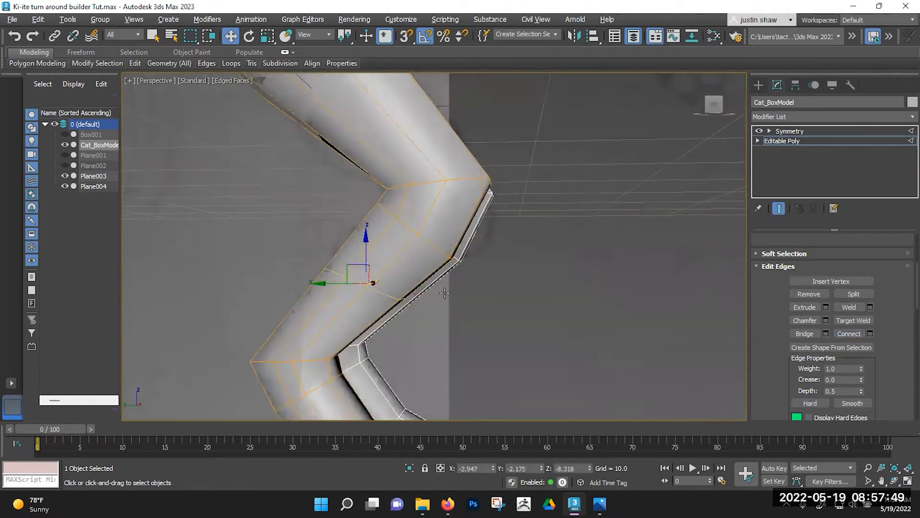
# Move the back vertices of the new lower-leg loop upward to shape the calf profile.
pyautogui.press('1')
pyautogui.keyDown('alt'); pyautogui.moveTo(379, 284); pyautogui.dragTo(295, 244, button='middle'); pyautogui.keyUp('alt')
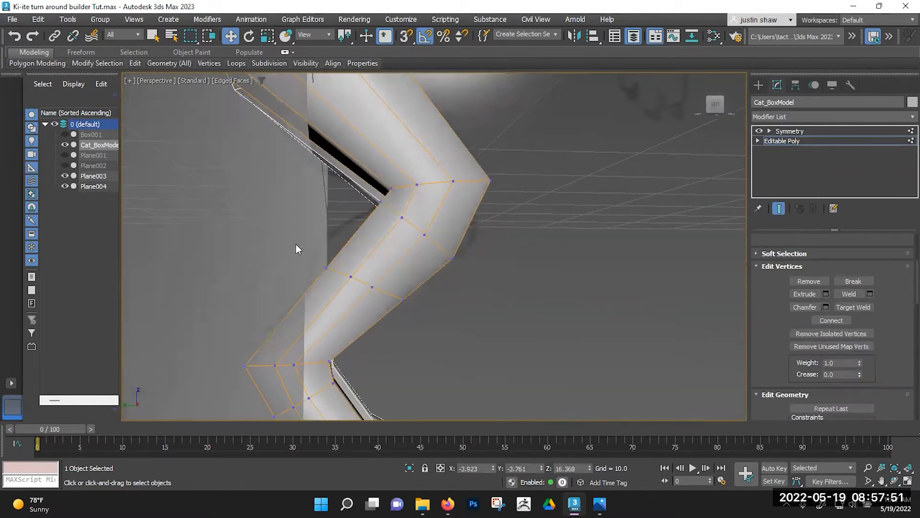
pyautogui.moveTo(341, 277); pyautogui.dragTo(341, 277)
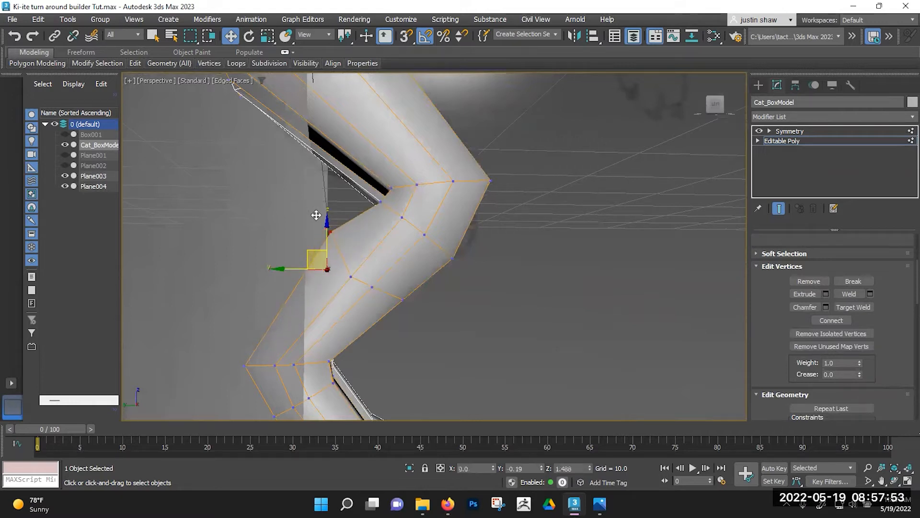
pyautogui.moveTo(316, 216); pyautogui.dragTo(316, 219)
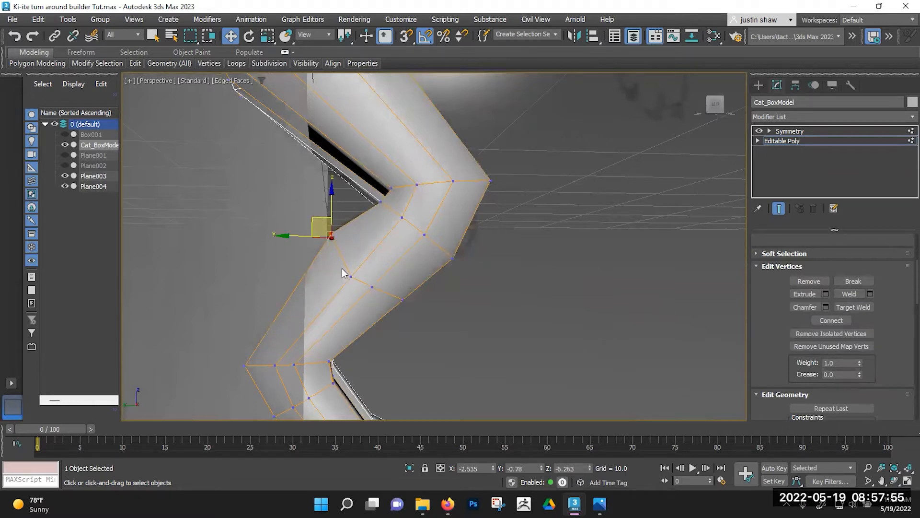
# Reposition the side and front vertices of the lower-leg loop to follow the calf shape.
pyautogui.press('F3')
pyautogui.click(354, 283)
pyautogui.press('F3')
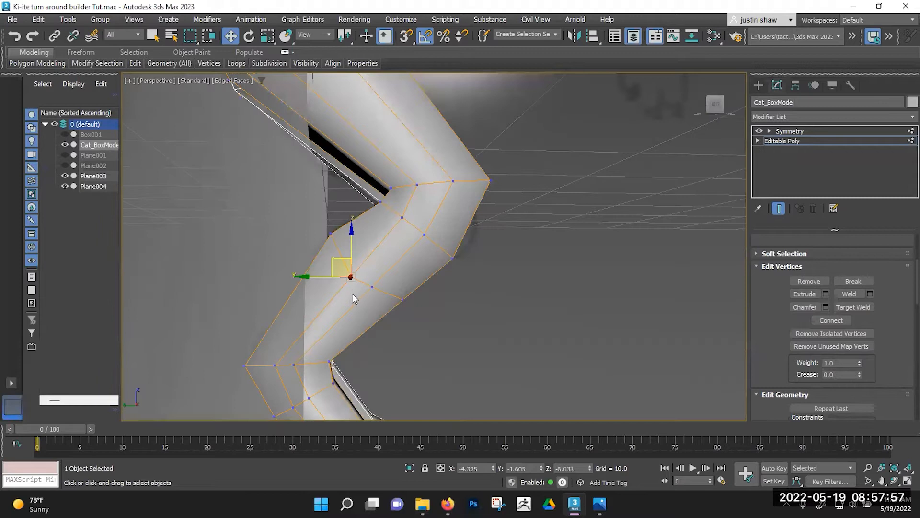
pyautogui.moveTo(338, 257); pyautogui.dragTo(371, 262)
pyautogui.press('F3')
pyautogui.click(369, 287)
pyautogui.press('F3')
pyautogui.click(401, 299)
pyautogui.press('F3')
pyautogui.press('F3')
# Widen the calf by moving the outer and inner side vertices of the lower-leg loop outward along X.
pyautogui.keyDown('alt'); pyautogui.moveTo(446, 318); pyautogui.dragTo(341, 312, button='middle'); pyautogui.keyUp('alt')
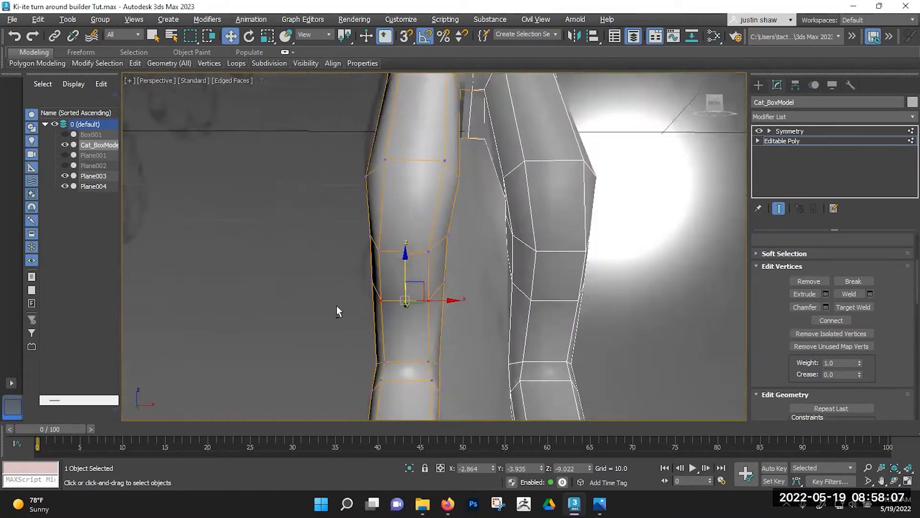
pyautogui.press('F3')
pyautogui.click(377, 288)
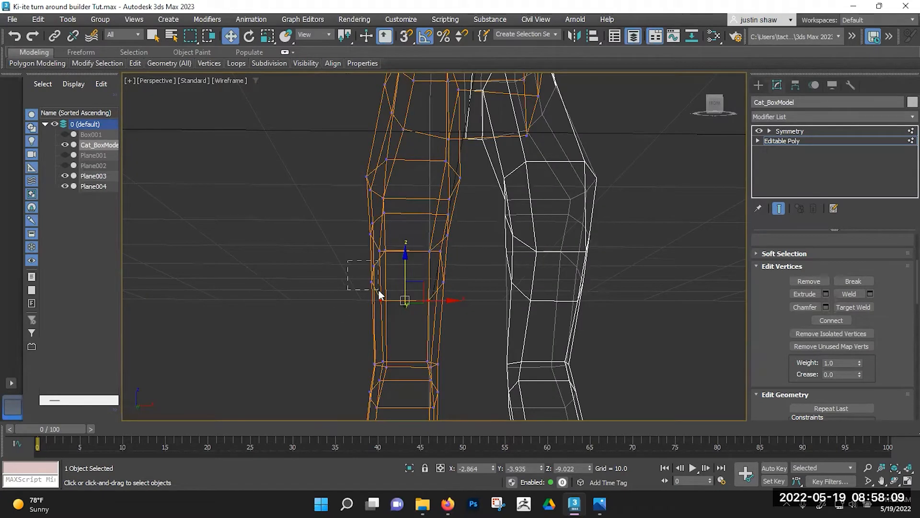
pyautogui.press('F3')
pyautogui.moveTo(407, 278); pyautogui.dragTo(400, 274)
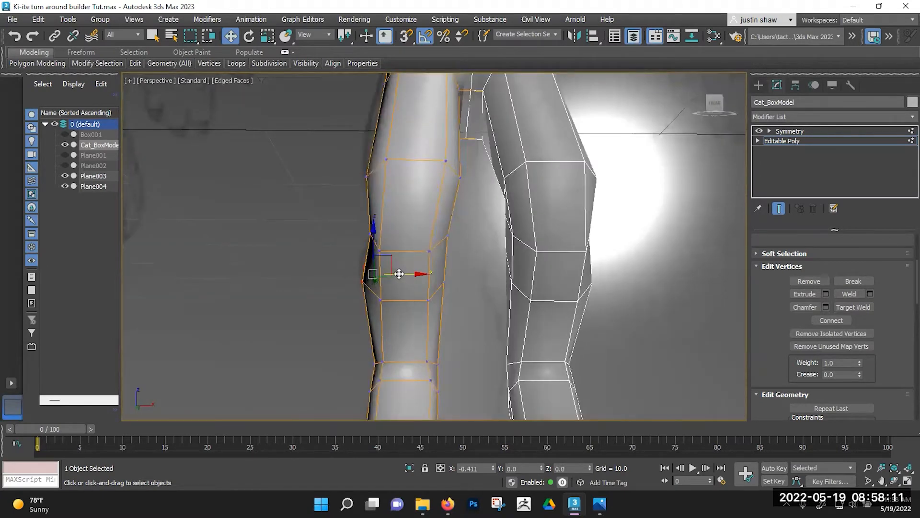
pyautogui.keyDown('alt'); pyautogui.moveTo(379, 310); pyautogui.dragTo(341, 310, button='middle'); pyautogui.keyUp('alt')
pyautogui.press('F3')
pyautogui.moveTo(378, 272); pyautogui.dragTo(426, 278)
pyautogui.press('F3')
# Select the lengthwise edges around the thigh and connect them with one new edge loop.
pyautogui.moveTo(386, 260); pyautogui.dragTo(383, 307, button='middle')
pyautogui.keyDown('alt'); pyautogui.moveTo(384, 307); pyautogui.dragTo(370, 262, button='middle'); pyautogui.keyUp('alt')
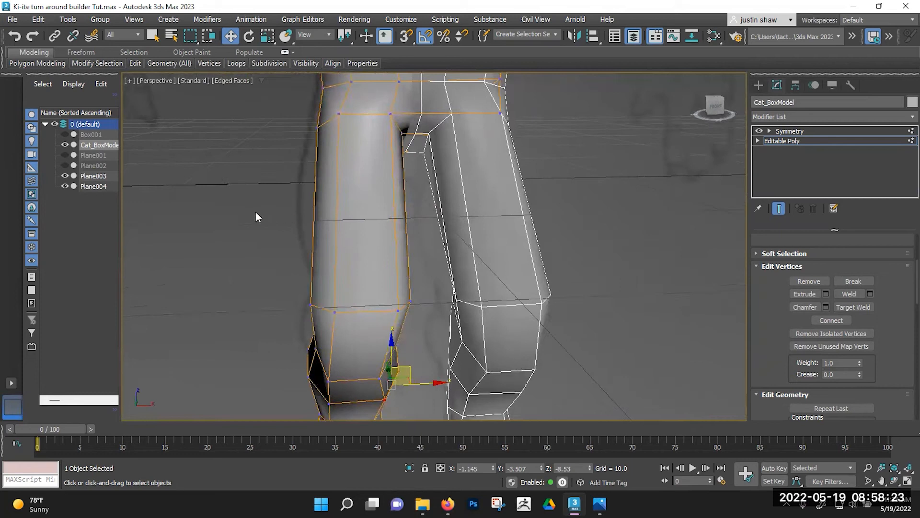
pyautogui.moveTo(374, 217); pyautogui.dragTo(374, 217)
pyautogui.press('2')
pyautogui.moveTo(285, 213); pyautogui.dragTo(416, 218)
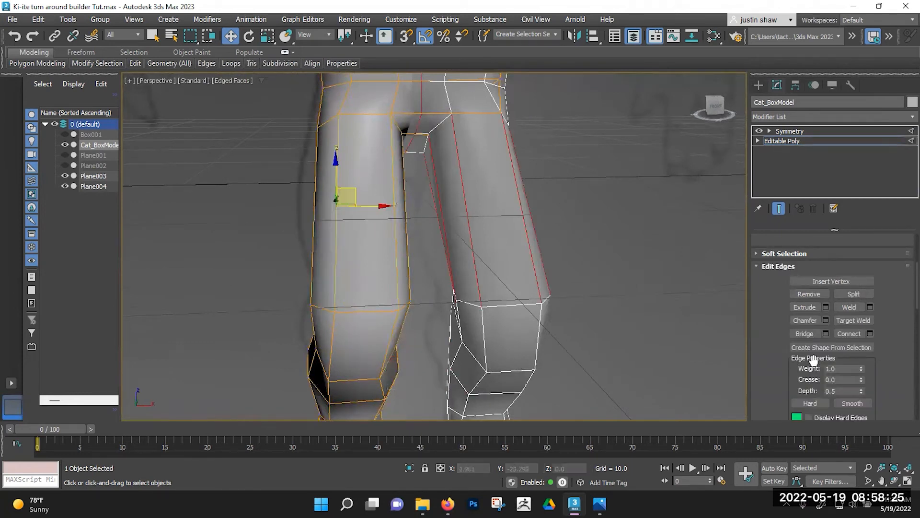
pyautogui.click(850, 334)
# Scale the new thigh loop along Y, then rotate and move it so it runs perpendicular to the thigh in side view.
pyautogui.keyDown('alt'); pyautogui.moveTo(294, 249); pyautogui.dragTo(392, 243, button='middle'); pyautogui.keyUp('alt')
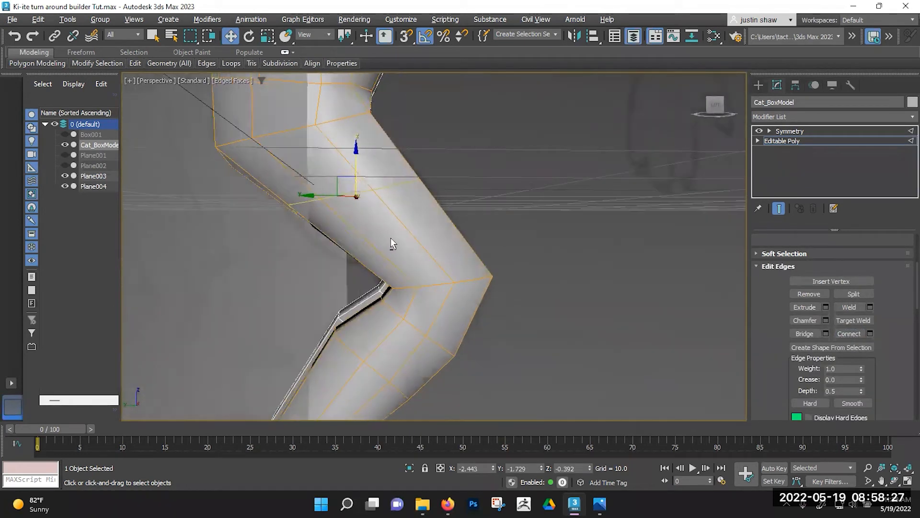
pyautogui.press('r')
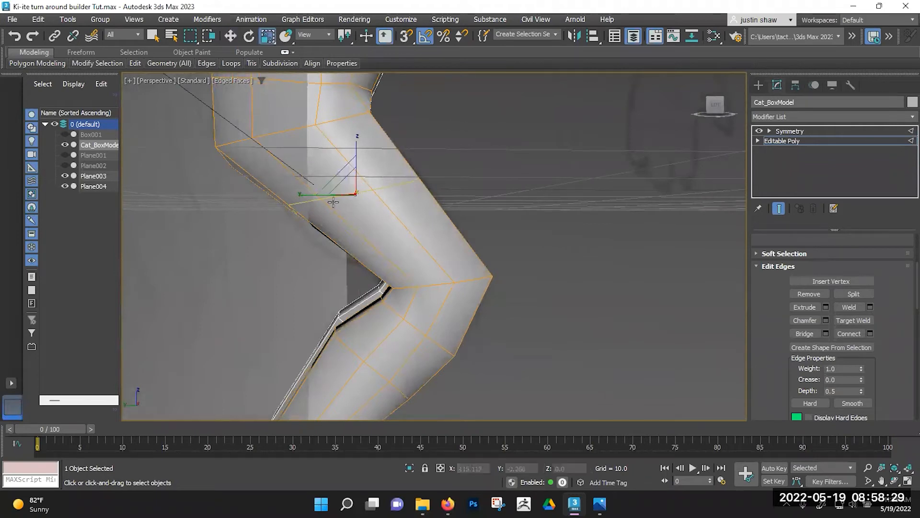
pyautogui.moveTo(306, 195); pyautogui.dragTo(298, 195)
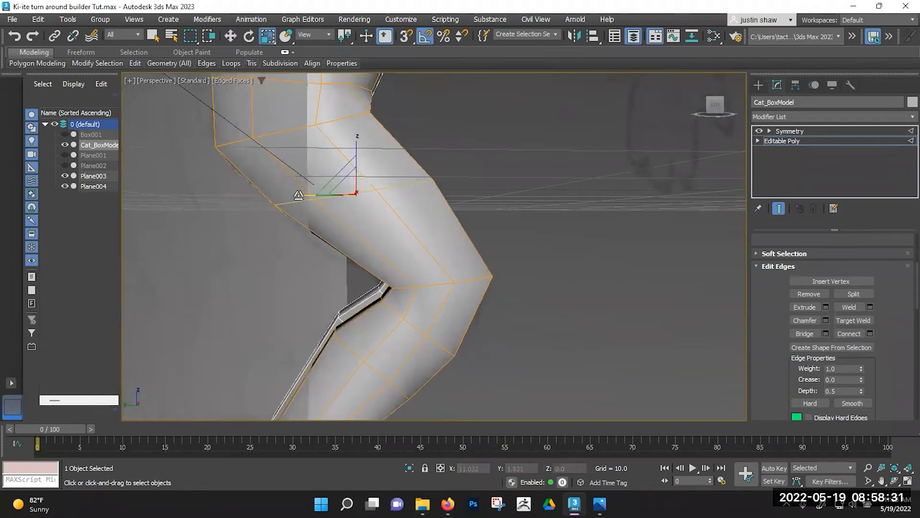
pyautogui.press('e')
pyautogui.moveTo(385, 163); pyautogui.dragTo(380, 157)
pyautogui.press('r')
pyautogui.moveTo(304, 195); pyautogui.dragTo(350, 185)
pyautogui.press('w')
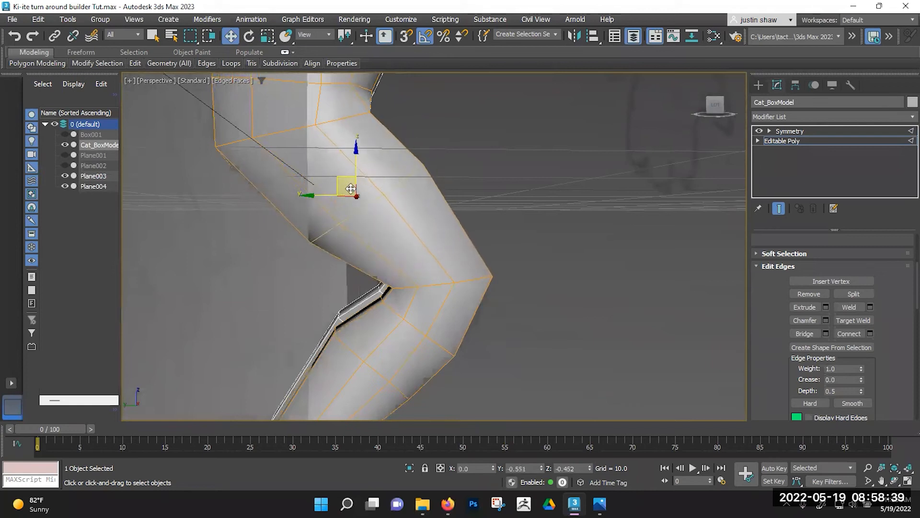
pyautogui.press('e')
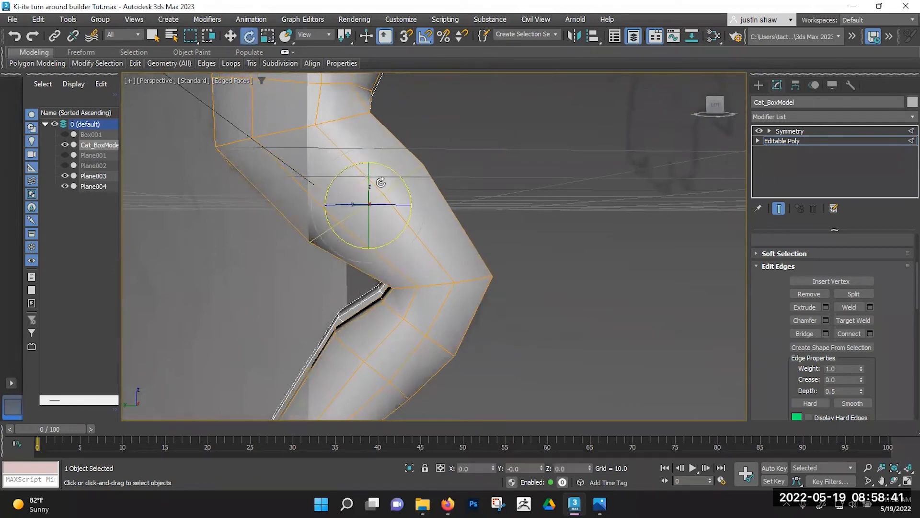
pyautogui.press('w')
# Shift the new thigh loop slightly outward along X to follow the leg's front outline.
pyautogui.keyDown('alt'); pyautogui.moveTo(384, 168); pyautogui.dragTo(348, 243, button='middle'); pyautogui.keyUp('alt')
pyautogui.press('r')
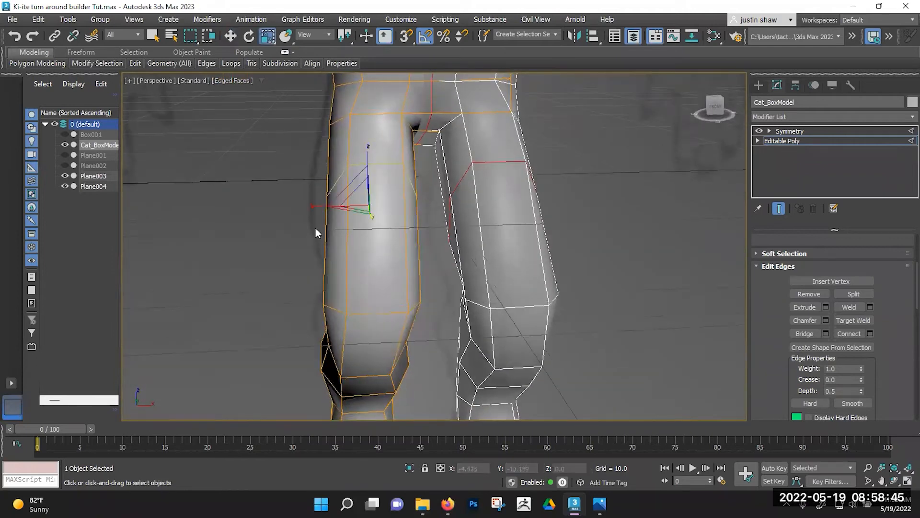
pyautogui.keyDown('alt'); pyautogui.moveTo(316, 211); pyautogui.dragTo(372, 233, button='middle'); pyautogui.keyUp('alt')
pyautogui.press('w')
pyautogui.moveTo(403, 205); pyautogui.dragTo(398, 206)
# Move the shoulder-side polygon of the upper torso outward along X.
pyautogui.keyDown('alt'); pyautogui.moveTo(377, 214); pyautogui.dragTo(327, 259, button='middle'); pyautogui.keyUp('alt')
pyautogui.scroll(-5, 347, 243)
pyautogui.scroll(8, 321, 307)
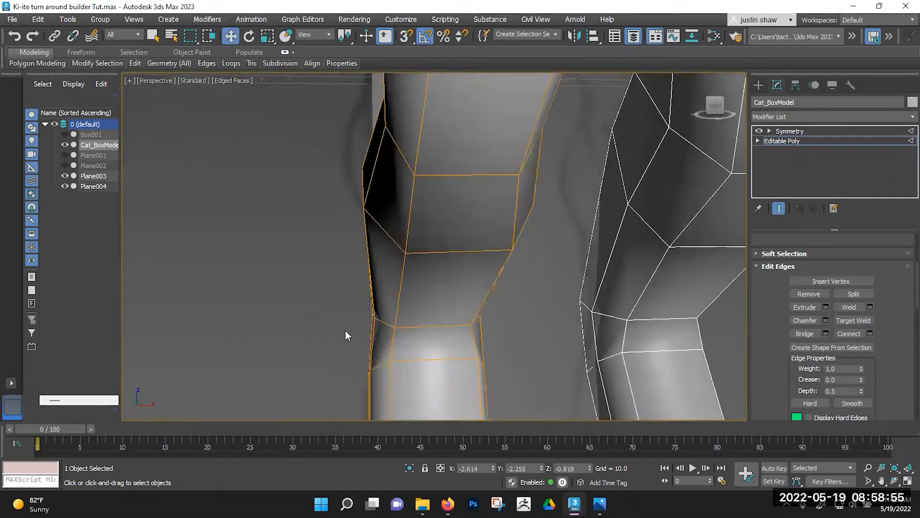
pyautogui.scroll(-8, 319, 247)
pyautogui.scroll(-2, 349, 160)
pyautogui.moveTo(350, 164); pyautogui.dragTo(352, 335, button='middle')
pyautogui.keyDown('alt'); pyautogui.moveTo(350, 196); pyautogui.dragTo(377, 186, button='middle'); pyautogui.keyUp('alt')
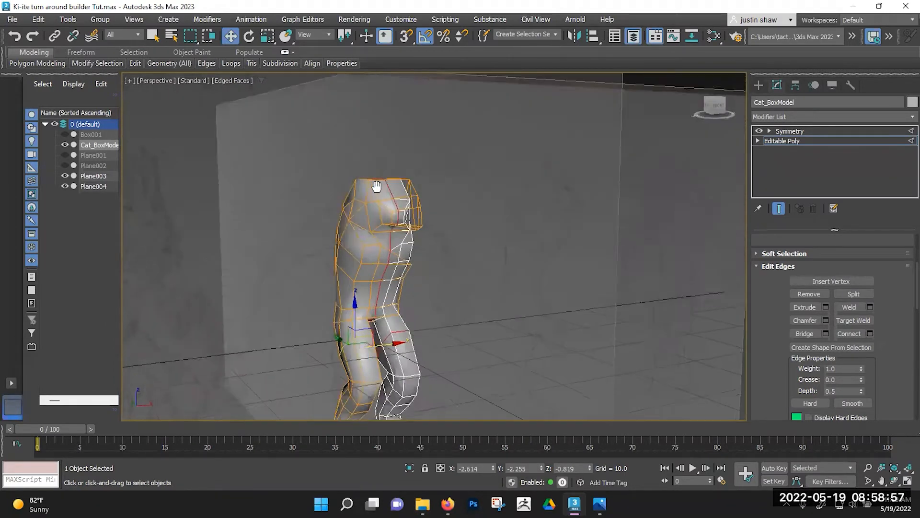
pyautogui.scroll(8, 377, 187)
pyautogui.press('4')
pyautogui.click(344, 214)
pyautogui.keyDown('alt'); pyautogui.moveTo(324, 231); pyautogui.dragTo(316, 192, button='middle'); pyautogui.keyUp('alt')
pyautogui.scroll(3, 306, 217)
pyautogui.moveTo(372, 181); pyautogui.dragTo(346, 177)
pyautogui.keyDown('alt'); pyautogui.moveTo(346, 177); pyautogui.dragTo(361, 251, button='middle'); pyautogui.keyUp('alt')
# Adjust the outer side vertex in the middle of the torso along X to match the front reference.
pyautogui.press('1')
pyautogui.click(338, 292)
pyautogui.moveTo(339, 292)
pyautogui.keyDown('alt'); pyautogui.mouseDown(button='middle')
pyautogui.moveTo(335, 299)
pyautogui.moveTo(339, 288)
pyautogui.mouseUp(button='middle'); pyautogui.keyUp('alt')
pyautogui.moveTo(352, 286); pyautogui.dragTo(353, 286)
pyautogui.keyDown('alt'); pyautogui.moveTo(350, 316); pyautogui.dragTo(358, 318, button='middle'); pyautogui.keyUp('alt')
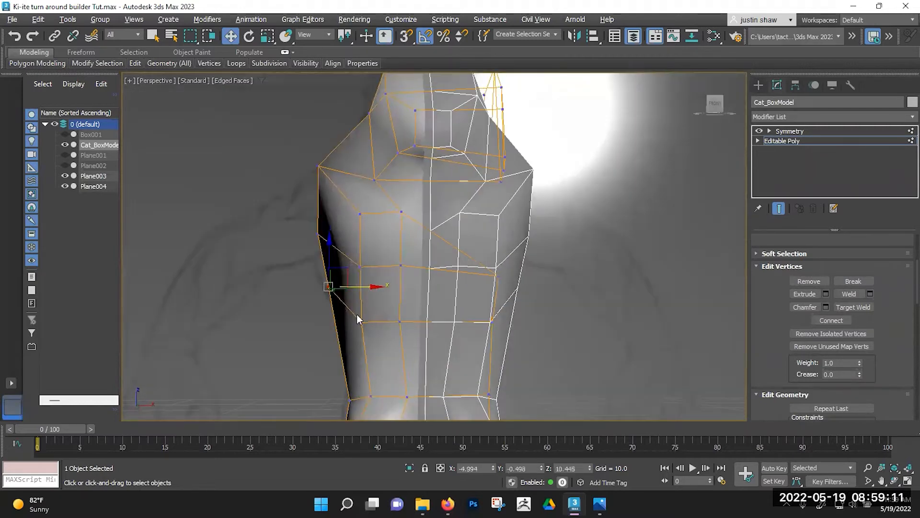
# Raise the chest's centre-line vertex slightly along Z to level it with its edge row.
pyautogui.click(497, 278)
pyautogui.keyDown('alt'); pyautogui.moveTo(500, 279); pyautogui.dragTo(494, 255, button='middle'); pyautogui.keyUp('alt')
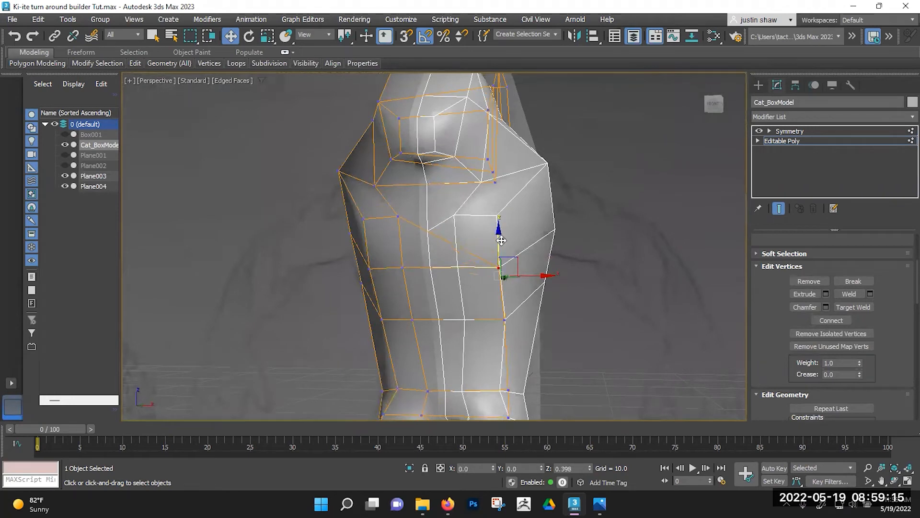
pyautogui.moveTo(511, 241); pyautogui.dragTo(504, 246, button='middle')
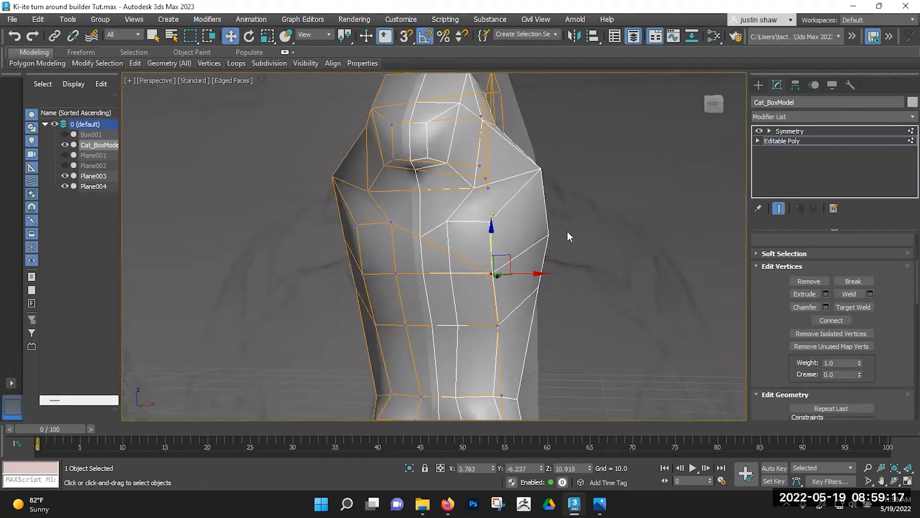
# Hide the Symmetry result and cut a horizontal edge from the inner upper-chest vertex to the centre line.
pyautogui.click(759, 131)
pyautogui.keyDown('alt'); pyautogui.moveTo(612, 197); pyautogui.dragTo(481, 188, button='middle'); pyautogui.keyUp('alt')
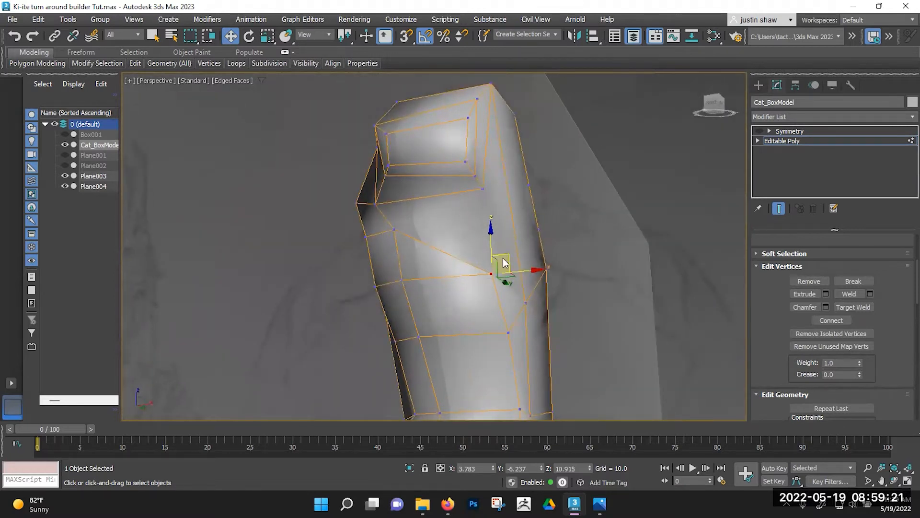
pyautogui.hotkey('alt', 'c')
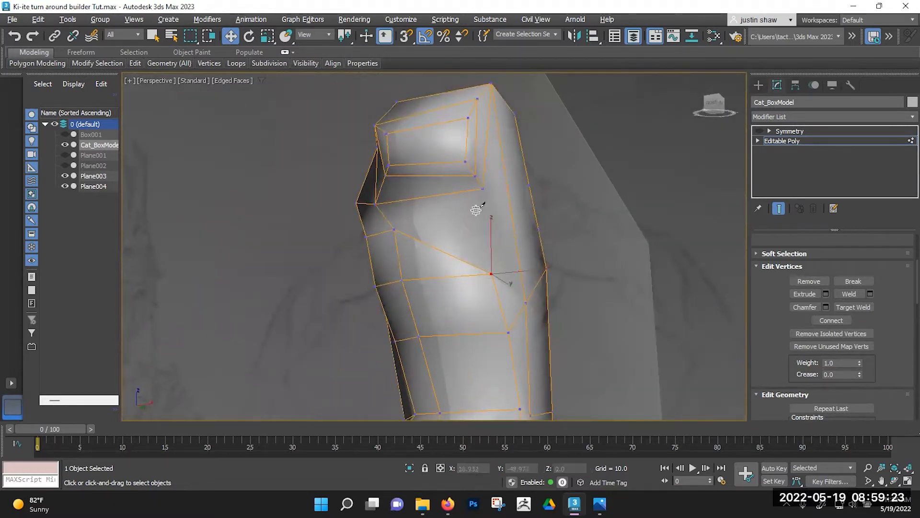
pyautogui.click(483, 188)
pyautogui.keyDown('alt'); pyautogui.moveTo(452, 253); pyautogui.dragTo(435, 245, button='middle'); pyautogui.keyUp('alt')
pyautogui.press('2')
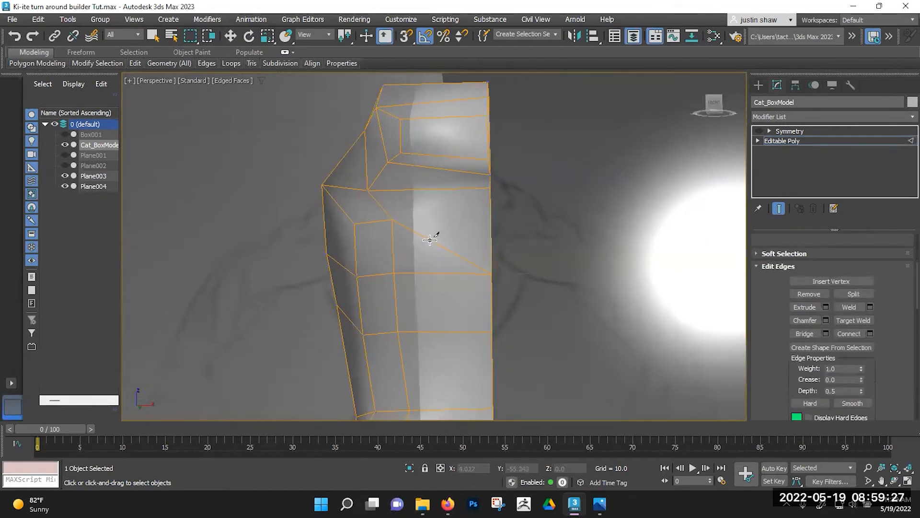
pyautogui.click(759, 131)
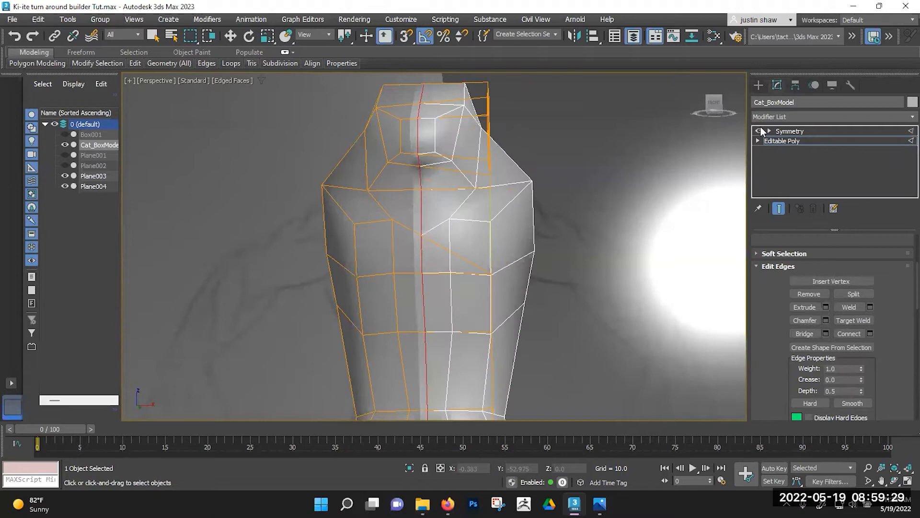
pyautogui.click(759, 131)
pyautogui.keyDown('alt'); pyautogui.moveTo(525, 232); pyautogui.dragTo(418, 236, button='middle'); pyautogui.keyUp('alt')
pyautogui.press('1')
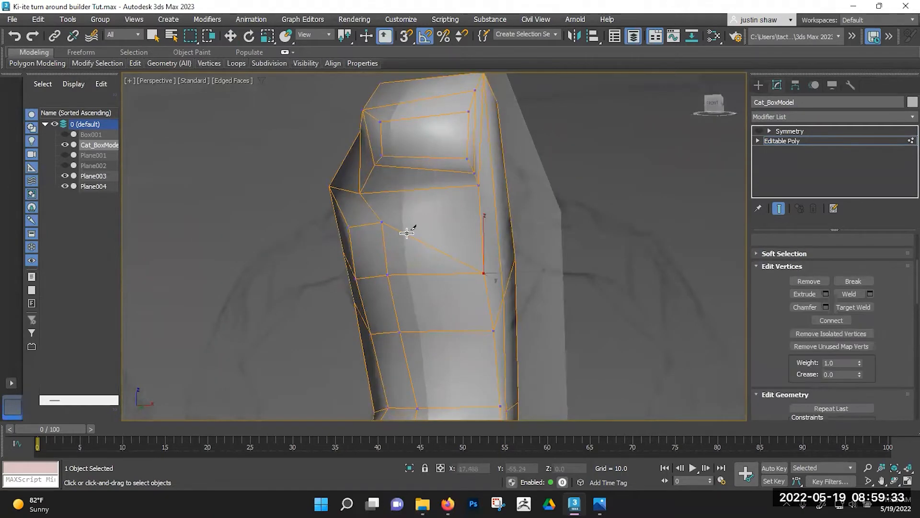
pyautogui.click(384, 222)
pyautogui.click(480, 221)
pyautogui.rightClick(452, 231)
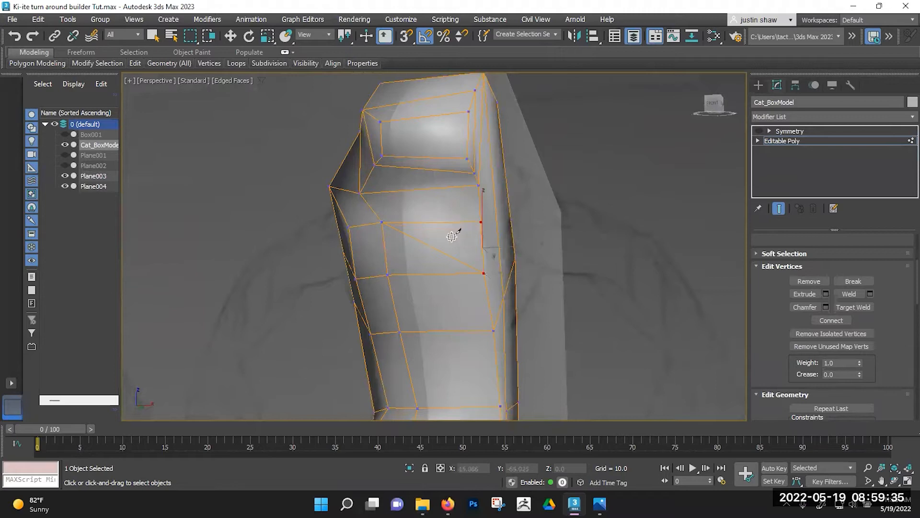
# Remove the diagonal edge below the new chest cut and show the Symmetry result again.
pyautogui.press('2')
pyautogui.press('w')
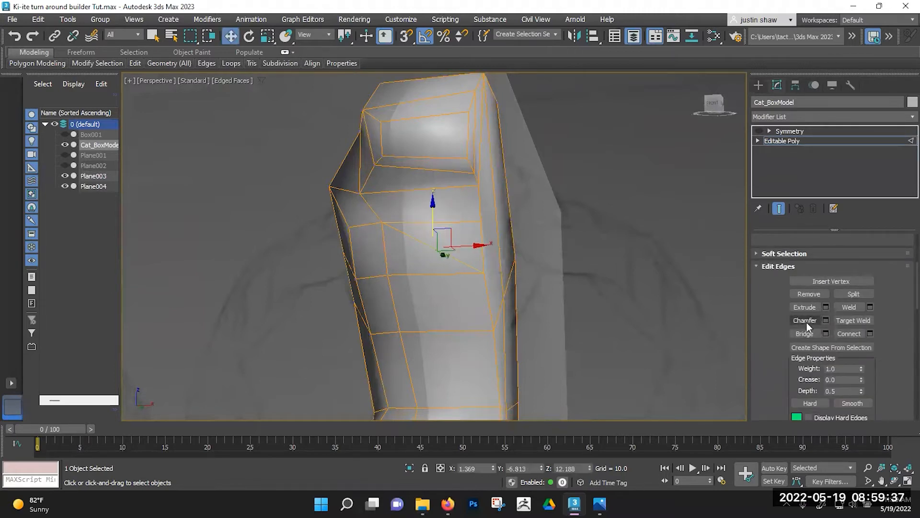
pyautogui.click(805, 294)
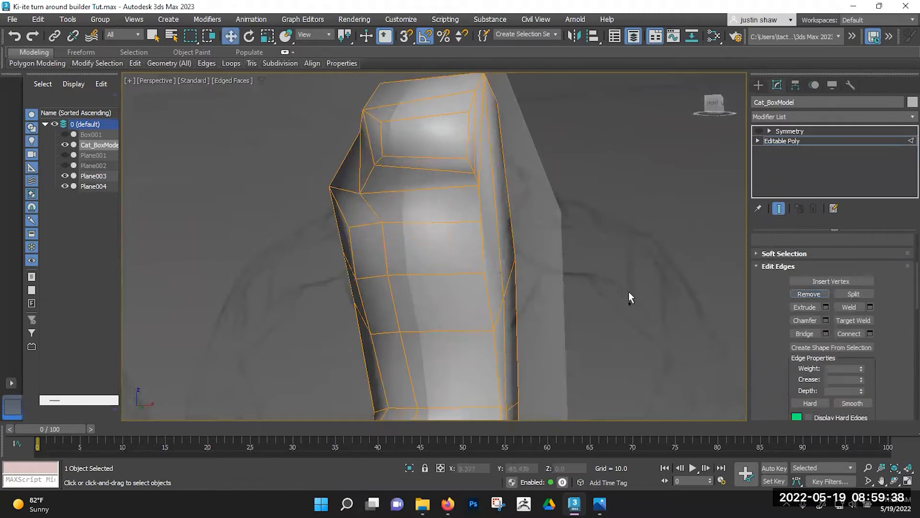
pyautogui.click(759, 131)
pyautogui.keyDown('alt'); pyautogui.moveTo(620, 207); pyautogui.dragTo(474, 246, button='middle'); pyautogui.keyUp('alt')
pyautogui.moveTo(380, 299); pyautogui.dragTo(383, 264, button='middle')
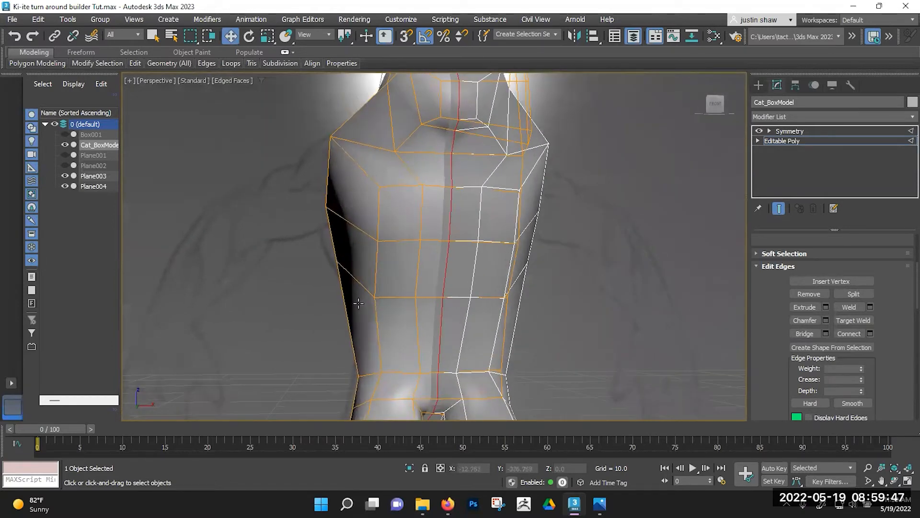
pyautogui.press('2')
pyautogui.click(309, 322)
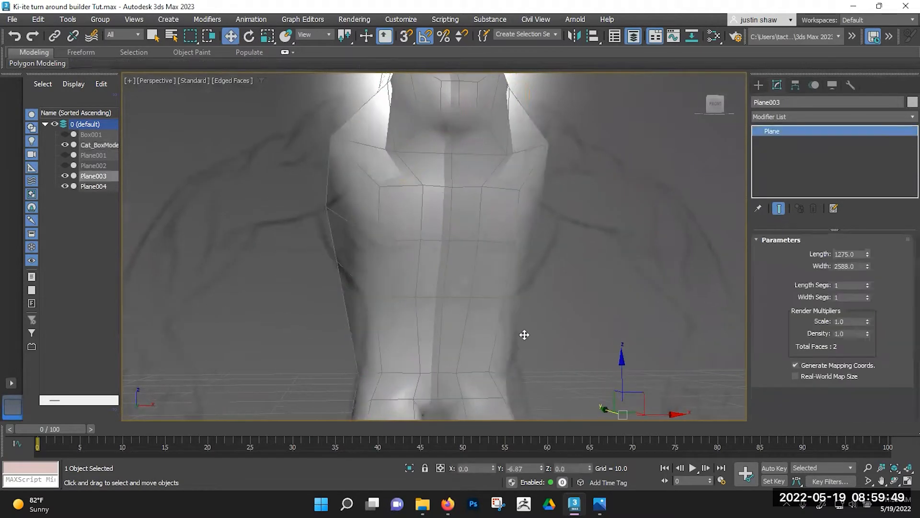
pyautogui.click(406, 313)
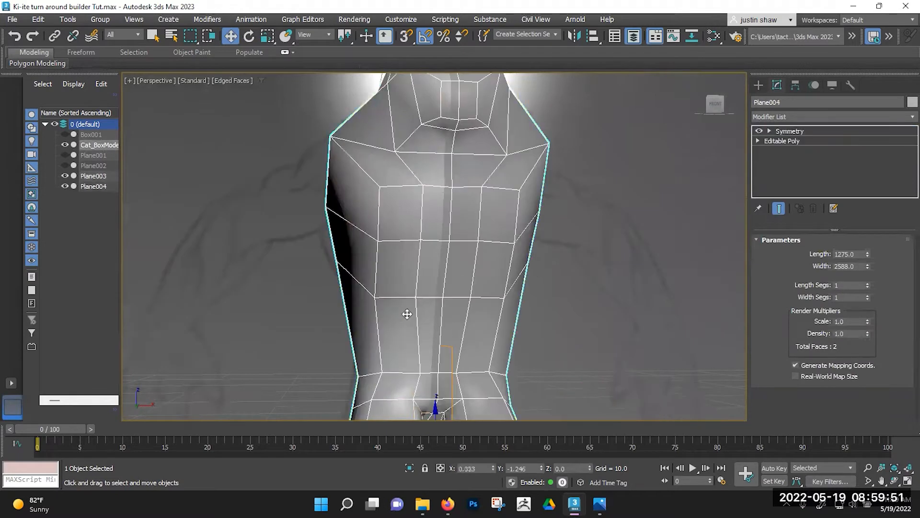
pyautogui.click(789, 142)
pyautogui.press('2')
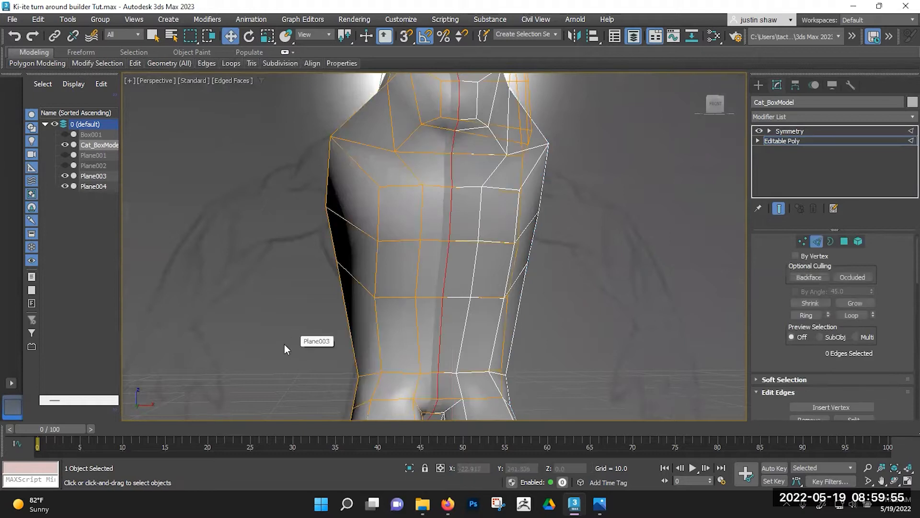
# Connect the lengthwise edges around the waist with one new edge loop and narrow it slightly along X.
pyautogui.moveTo(546, 337); pyautogui.dragTo(546, 338)
pyautogui.scroll(-2, 793, 328)
pyautogui.click(847, 408)
pyautogui.moveTo(383, 328)
pyautogui.keyDown('alt'); pyautogui.mouseDown(button='middle')
pyautogui.moveTo(452, 332)
pyautogui.moveTo(376, 324)
pyautogui.mouseUp(button='middle'); pyautogui.keyUp('alt')
pyautogui.press('r')
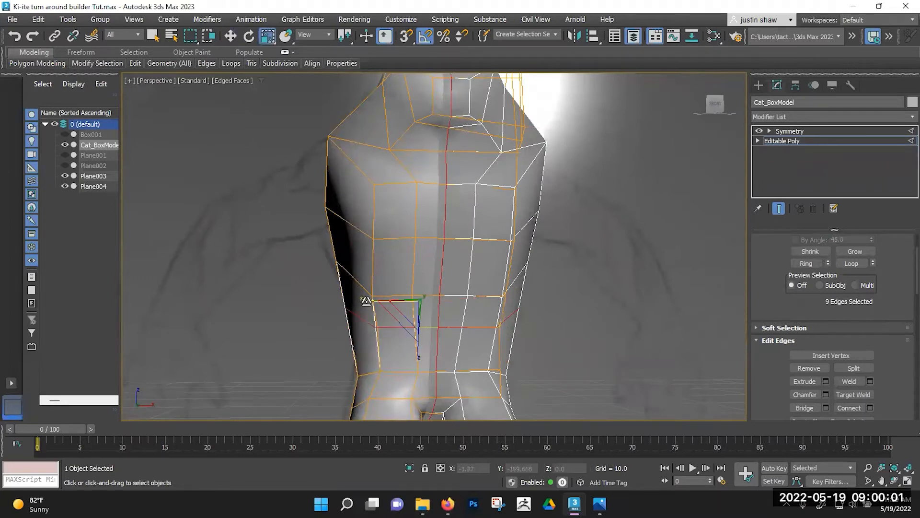
pyautogui.moveTo(366, 301); pyautogui.dragTo(371, 301)
# Lower the back vertices of the new waist loop and of the torso loop above it to follow the back's curve.
pyautogui.keyDown('alt'); pyautogui.moveTo(371, 301); pyautogui.dragTo(452, 293, button='middle'); pyautogui.keyUp('alt')
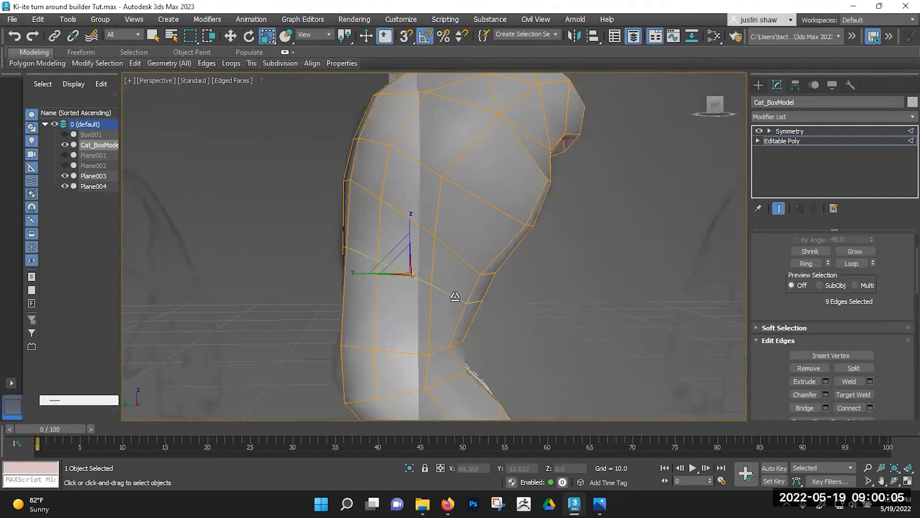
pyautogui.press('1')
pyautogui.moveTo(316, 262); pyautogui.dragTo(356, 234)
pyautogui.press('w')
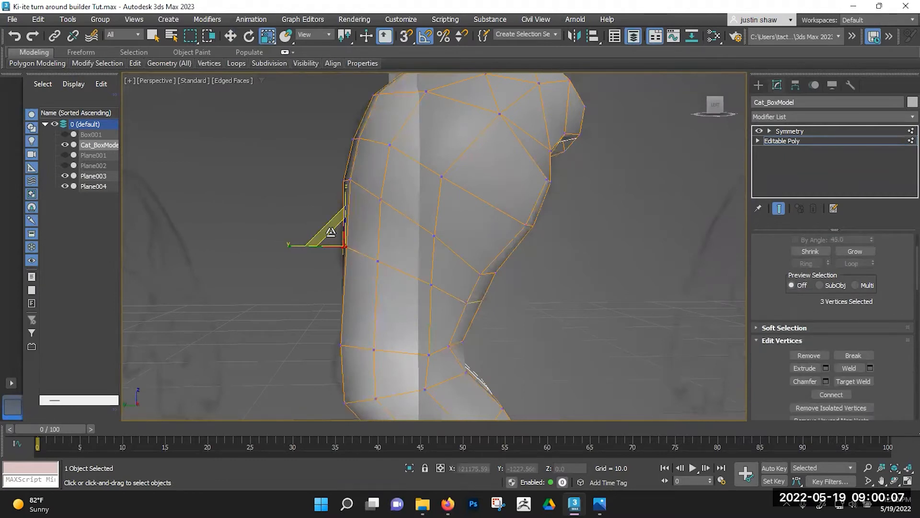
pyautogui.moveTo(337, 255); pyautogui.dragTo(334, 284)
pyautogui.moveTo(352, 168); pyautogui.dragTo(373, 199)
# Lower the side vertices of the waist loop and the rear side vertex of the loop above it.
pyautogui.click(381, 200)
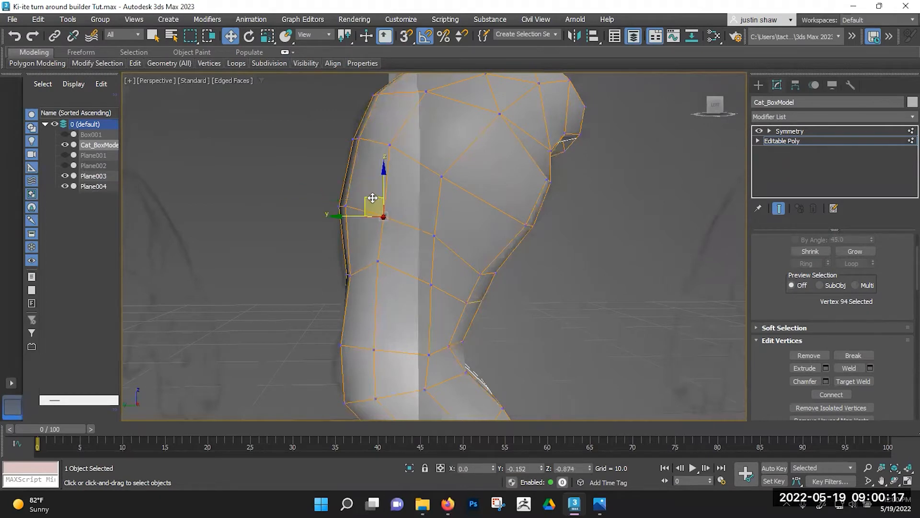
pyautogui.press('F3')
pyautogui.press('F3')
pyautogui.press('F3')
pyautogui.click(377, 260)
pyautogui.press('F3')
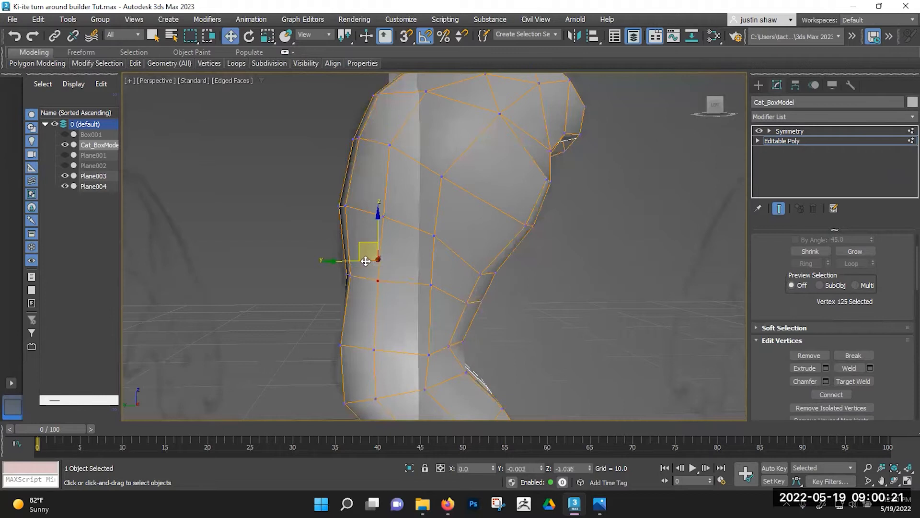
pyautogui.press('F3')
pyautogui.keyDown('alt'); pyautogui.moveTo(437, 295); pyautogui.dragTo(424, 272, button='middle'); pyautogui.keyUp('alt')
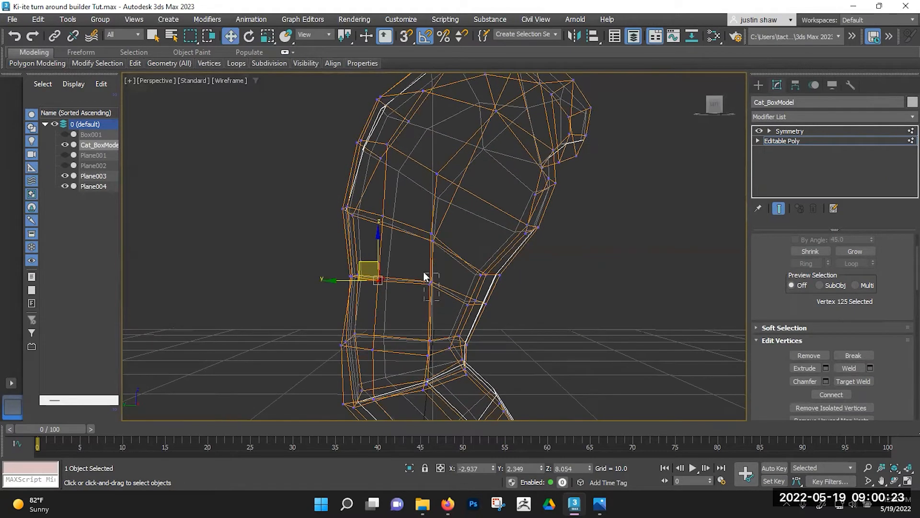
pyautogui.moveTo(424, 271); pyautogui.dragTo(424, 272)
pyautogui.press('F3')
# Adjust the outer back vertices at the waist and on the hip row just below it.
pyautogui.keyDown('alt'); pyautogui.moveTo(420, 279); pyautogui.dragTo(482, 240, button='middle'); pyautogui.keyUp('alt')
pyautogui.click(481, 246)
pyautogui.click(468, 284)
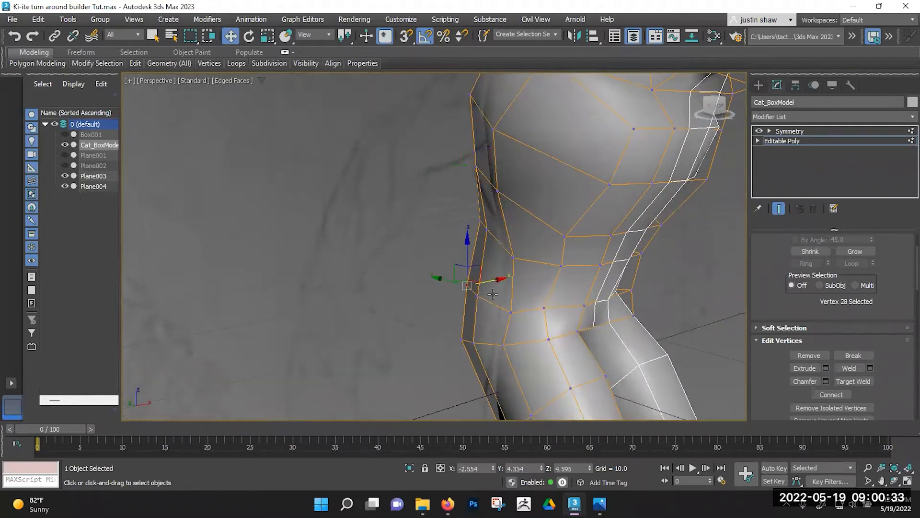
pyautogui.keyDown('alt'); pyautogui.moveTo(518, 281); pyautogui.dragTo(462, 262, button='middle'); pyautogui.keyUp('alt')
# Adjust the two lower vertices of the shoulder polygon to shape the opening where the arm starts.
pyautogui.press('4')
pyautogui.keyDown('alt'); pyautogui.moveTo(430, 210); pyautogui.dragTo(484, 205, button='middle'); pyautogui.keyUp('alt')
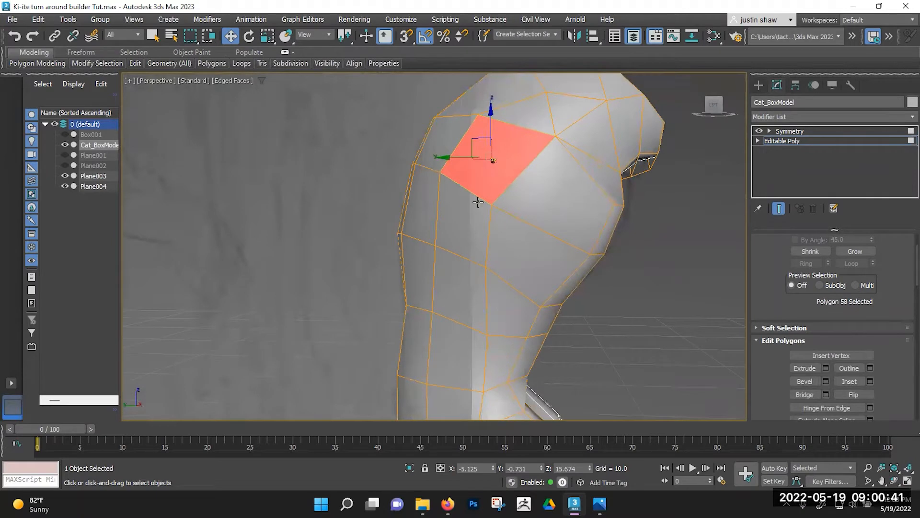
pyautogui.press('1')
pyautogui.click(440, 174)
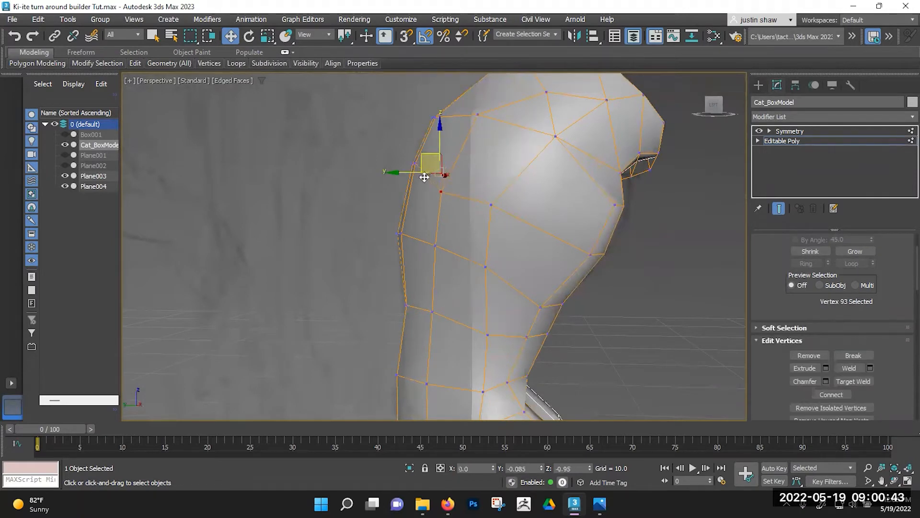
pyautogui.click(490, 206)
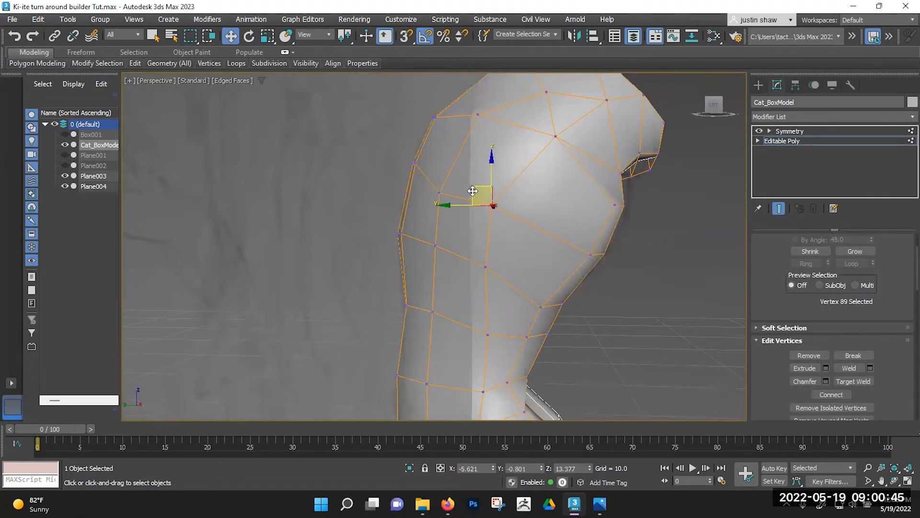
pyautogui.moveTo(488, 200); pyautogui.dragTo(490, 201)
# Extrude the shoulder polygon outward as the upper arm and rotate its end face -40 degrees about Y.
pyautogui.moveTo(523, 211)
pyautogui.keyDown('alt'); pyautogui.mouseDown(button='middle')
pyautogui.moveTo(523, 220)
pyautogui.moveTo(500, 193)
pyautogui.moveTo(527, 191)
pyautogui.moveTo(504, 239)
pyautogui.moveTo(532, 218)
pyautogui.moveTo(513, 202)
pyautogui.mouseUp(button='middle'); pyautogui.keyUp('alt')
pyautogui.press('4')
pyautogui.moveTo(526, 186); pyautogui.dragTo(443, 189)
pyautogui.press('e')
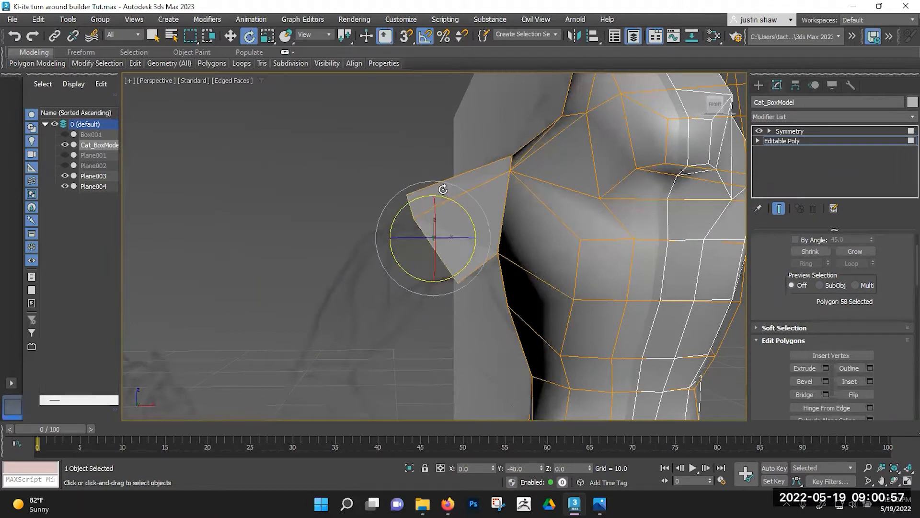
# Move the upper arm's end polygon out to the reference elbow and scale it down to the arm's thickness.
pyautogui.keyDown('alt'); pyautogui.moveTo(433, 230); pyautogui.dragTo(450, 181, button='middle'); pyautogui.keyUp('alt')
pyautogui.scroll(-3, 429, 228)
pyautogui.press('w')
pyautogui.moveTo(450, 181); pyautogui.dragTo(412, 190)
pyautogui.press('r')
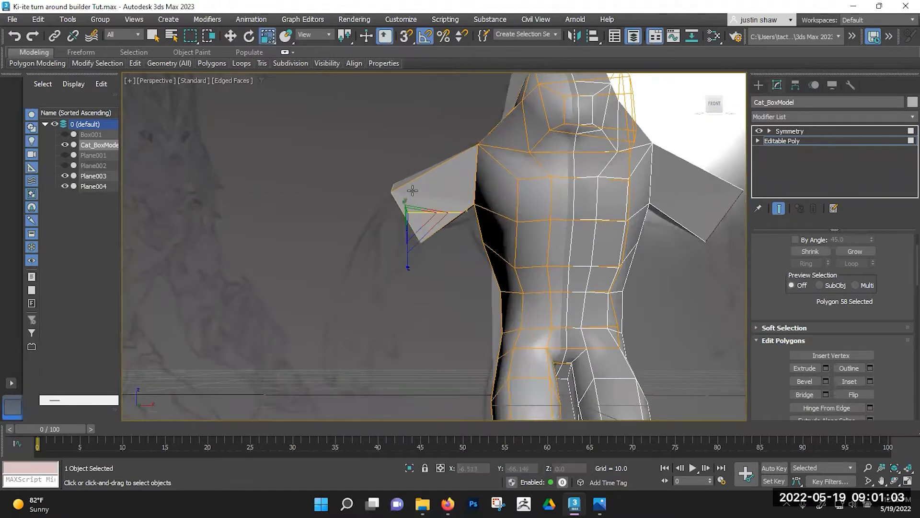
pyautogui.moveTo(409, 267); pyautogui.dragTo(408, 243)
pyautogui.keyDown('alt'); pyautogui.moveTo(409, 234); pyautogui.dragTo(469, 237, button='middle'); pyautogui.keyUp('alt')
pyautogui.moveTo(454, 213); pyautogui.dragTo(450, 215)
pyautogui.keyDown('alt'); pyautogui.moveTo(450, 215); pyautogui.dragTo(374, 251, button='middle'); pyautogui.keyUp('alt')
# Extrude a short elbow segment from the arm's end, then scale and rotate its end polygon to follow the bend.
pyautogui.press('w')
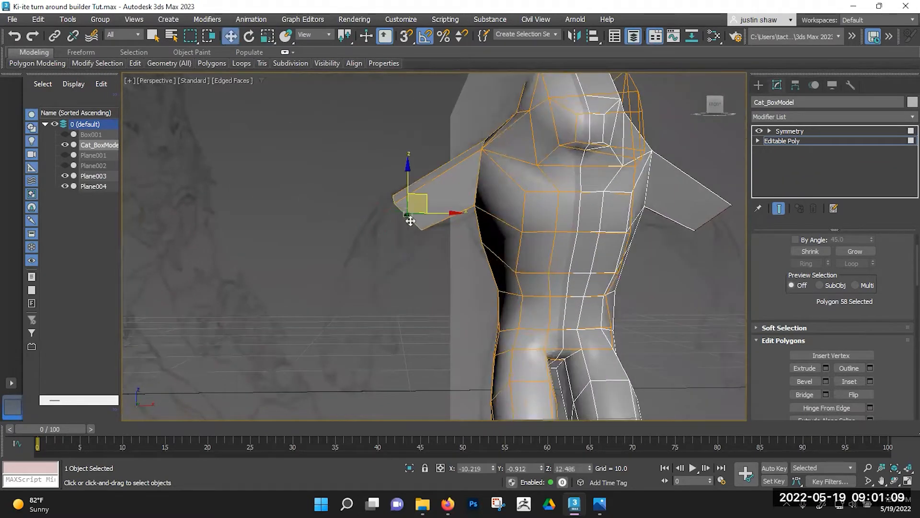
pyautogui.keyDown('alt'); pyautogui.moveTo(424, 197); pyautogui.dragTo(421, 200, button='middle'); pyautogui.keyUp('alt')
pyautogui.moveTo(425, 197); pyautogui.dragTo(404, 221)
pyautogui.moveTo(409, 231); pyautogui.dragTo(422, 205, button='middle')
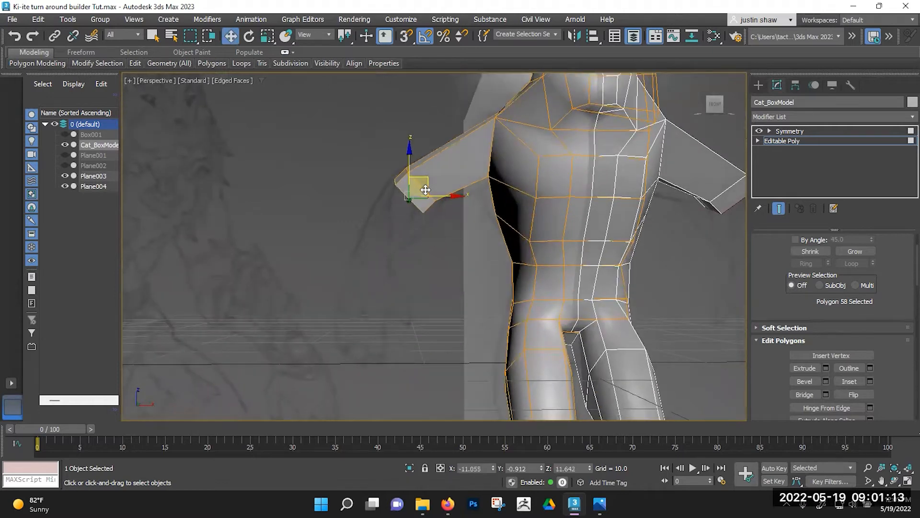
pyautogui.press('r')
pyautogui.keyDown('alt'); pyautogui.moveTo(407, 237); pyautogui.dragTo(417, 223, button='middle'); pyautogui.keyUp('alt')
pyautogui.moveTo(404, 205); pyautogui.dragTo(400, 188)
pyautogui.keyDown('alt'); pyautogui.moveTo(396, 237); pyautogui.dragTo(384, 244, button='middle'); pyautogui.keyUp('alt')
pyautogui.press('e')
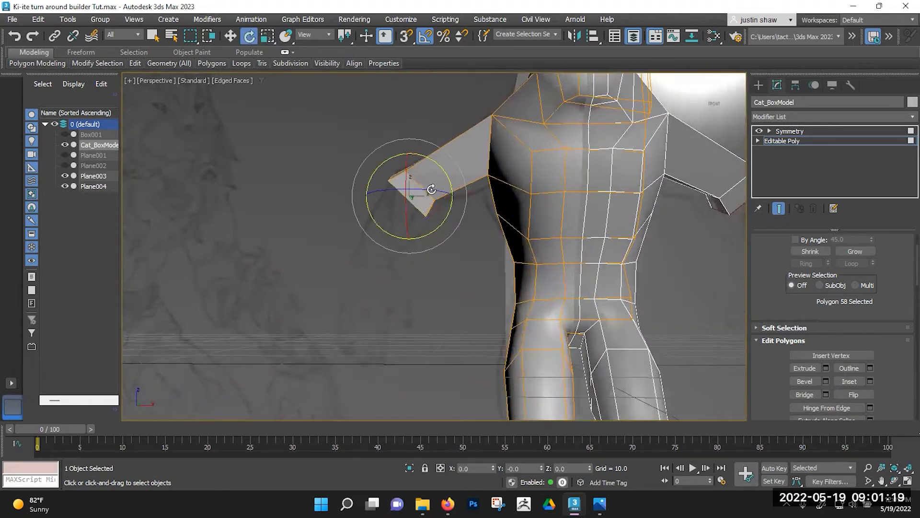
# Extrude the forearm down to the reference wrist and scale its end polygon to about 62 percent.
pyautogui.press('w')
pyautogui.moveTo(428, 185); pyautogui.dragTo(412, 300)
pyautogui.press('r')
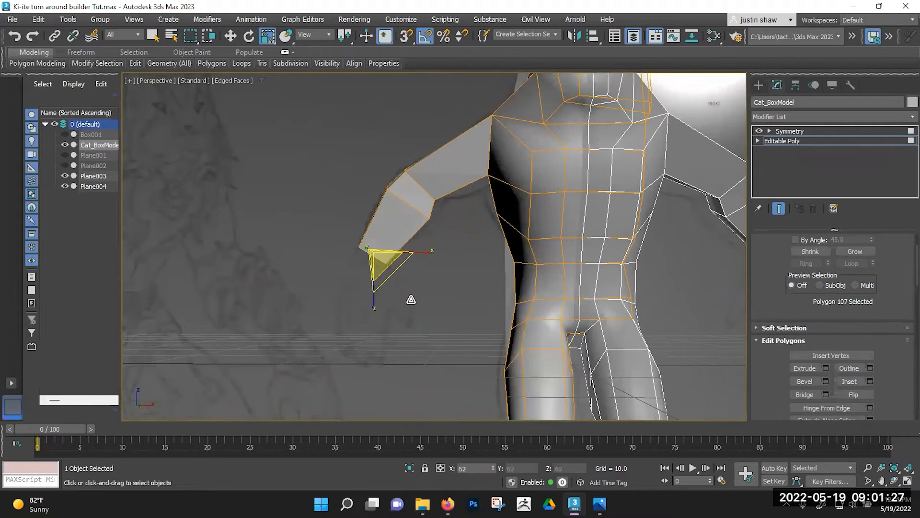
pyautogui.press('w')
pyautogui.keyDown('alt'); pyautogui.moveTo(444, 288); pyautogui.dragTo(449, 297, button='middle'); pyautogui.keyUp('alt')
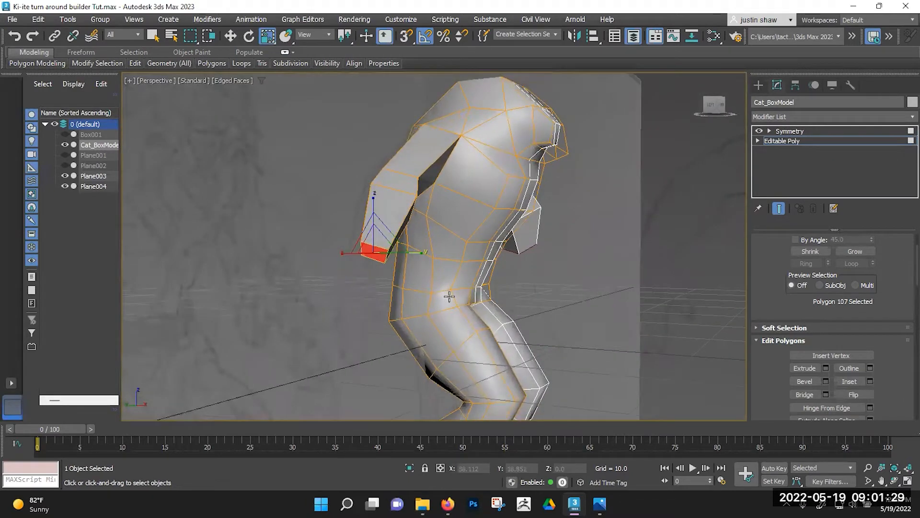
# Rotate the wrist polygon -5 degrees about Y and reposition it at the forearm's end.
pyautogui.press('w')
pyautogui.keyDown('alt'); pyautogui.moveTo(417, 265); pyautogui.dragTo(370, 235, button='middle'); pyautogui.keyUp('alt')
pyautogui.press('e')
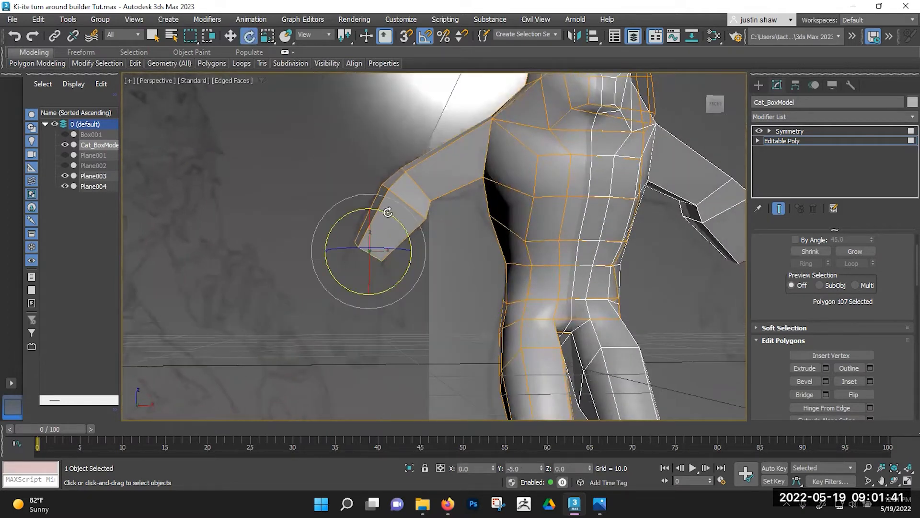
pyautogui.press('w')
pyautogui.moveTo(371, 225); pyautogui.dragTo(380, 246)
pyautogui.keyDown('alt'); pyautogui.moveTo(379, 259); pyautogui.dragTo(420, 288, button='middle'); pyautogui.keyUp('alt')
# Scale the wrist polygon along its local Y axis to adjust the forearm's depth.
pyautogui.scroll(2, 361, 254)
pyautogui.keyDown('alt'); pyautogui.moveTo(367, 208); pyautogui.dragTo(374, 230, button='middle'); pyautogui.keyUp('alt')
pyautogui.keyDown('alt'); pyautogui.moveTo(395, 262); pyautogui.dragTo(337, 293, button='middle'); pyautogui.keyUp('alt')
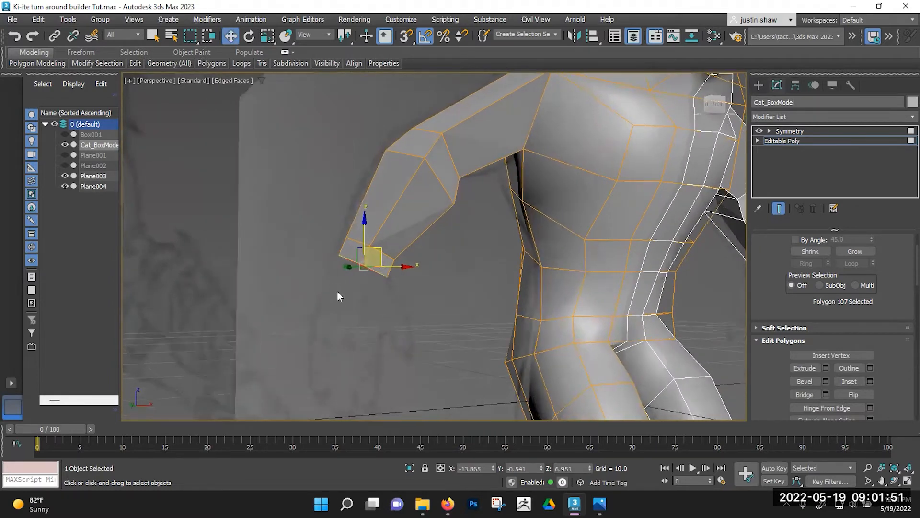
pyautogui.press('r')
pyautogui.keyDown('alt'); pyautogui.moveTo(406, 246); pyautogui.dragTo(413, 236, button='middle'); pyautogui.keyUp('alt')
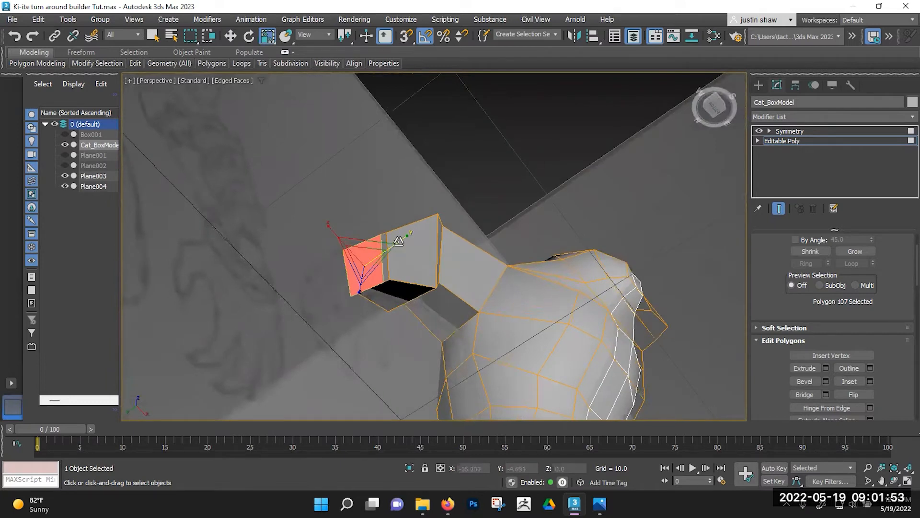
pyautogui.moveTo(395, 244); pyautogui.dragTo(413, 231)
pyautogui.keyDown('alt'); pyautogui.moveTo(415, 269); pyautogui.dragTo(389, 275, button='middle'); pyautogui.keyUp('alt')
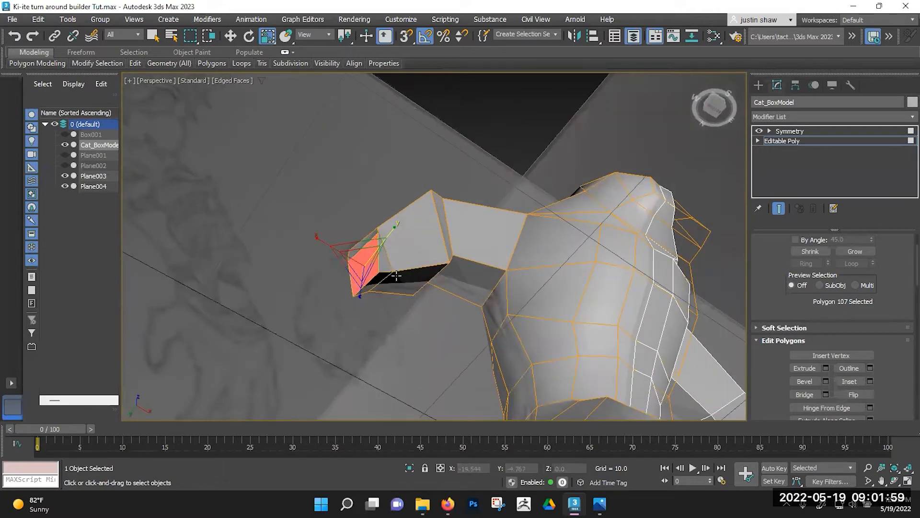
# Try to rotate the wrist polygon -10 degrees about Z.
pyautogui.press('e')
pyautogui.moveTo(392, 237); pyautogui.dragTo(388, 234)
pyautogui.hotkey('ctrl', 'z')
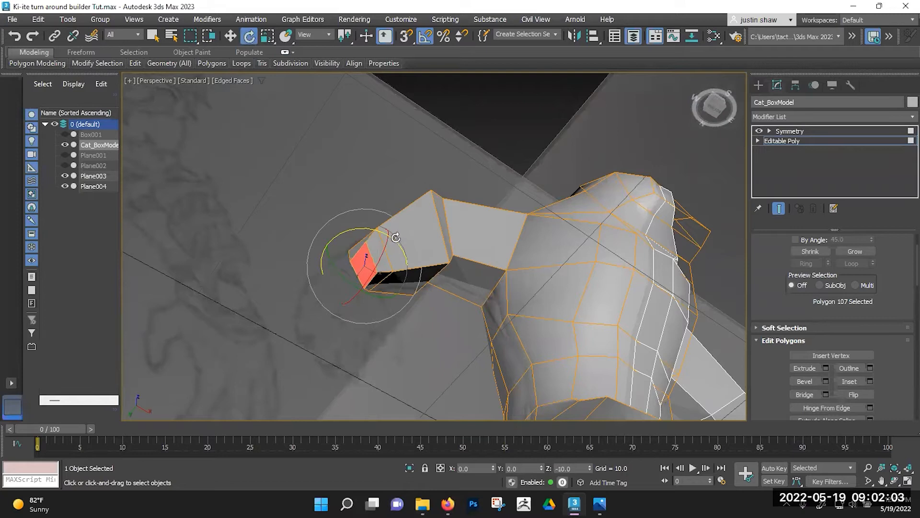
# Reposition individual edges of the wrist opening to square up the forearm's end.
pyautogui.keyDown('alt'); pyautogui.moveTo(396, 278); pyautogui.dragTo(384, 227, button='middle'); pyautogui.keyUp('alt')
pyautogui.press('2')
pyautogui.press('2')
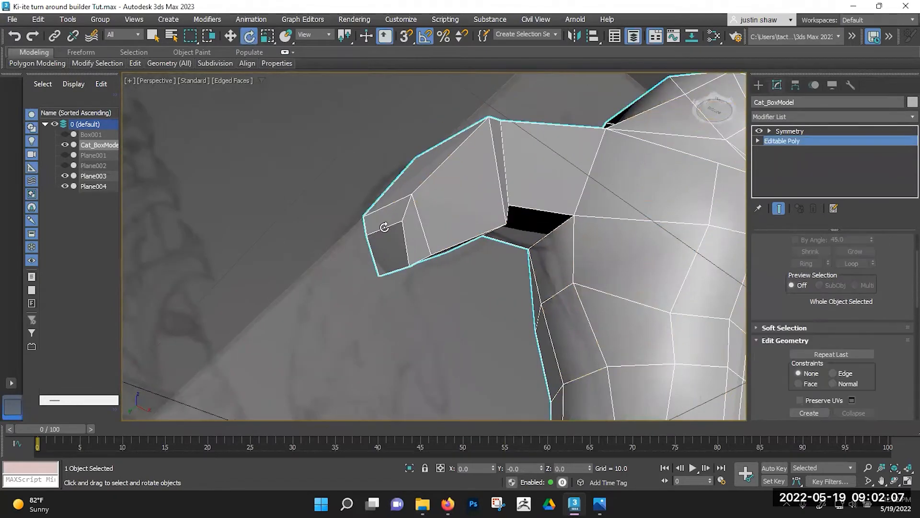
pyautogui.press('2')
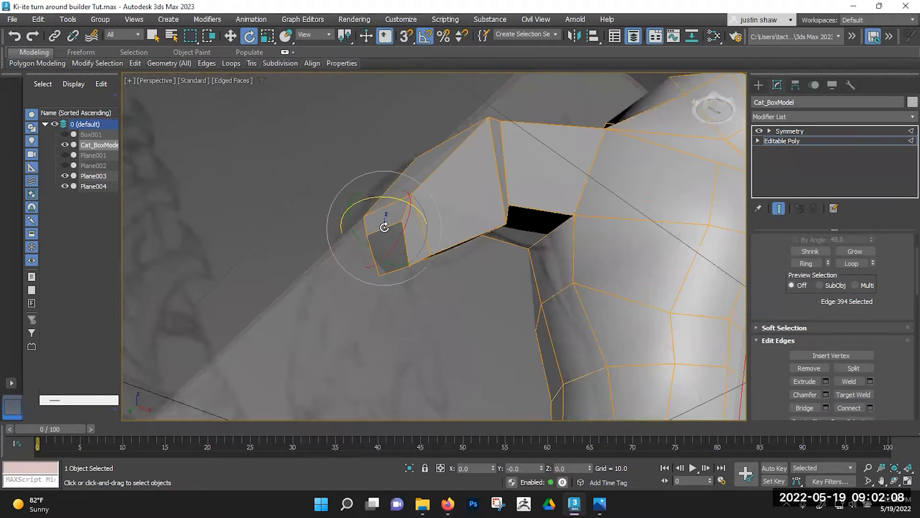
pyautogui.click(780, 140)
pyautogui.press('2')
pyautogui.press('w')
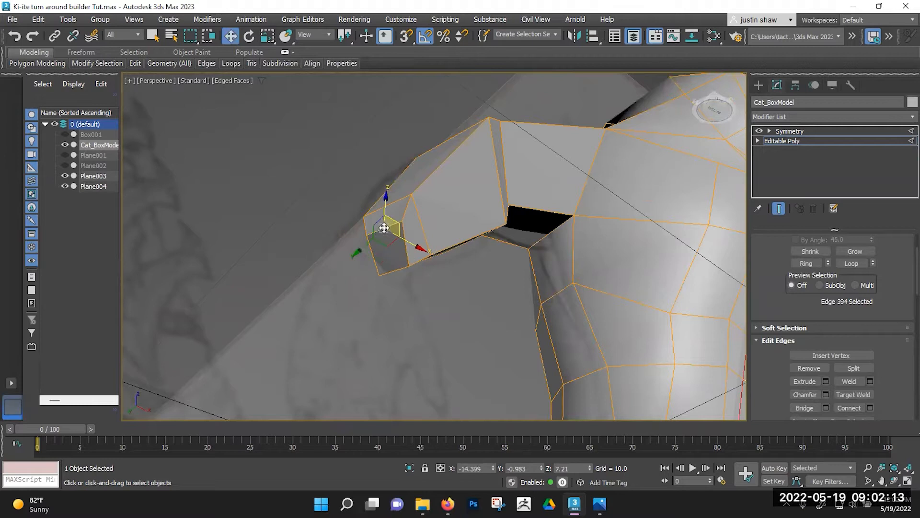
pyautogui.keyDown('alt'); pyautogui.moveTo(386, 244); pyautogui.dragTo(407, 232, button='middle'); pyautogui.keyUp('alt')
pyautogui.moveTo(375, 242); pyautogui.dragTo(363, 233)
pyautogui.keyDown('alt'); pyautogui.moveTo(407, 237); pyautogui.dragTo(389, 257, button='middle'); pyautogui.keyUp('alt')
pyautogui.click(410, 263)
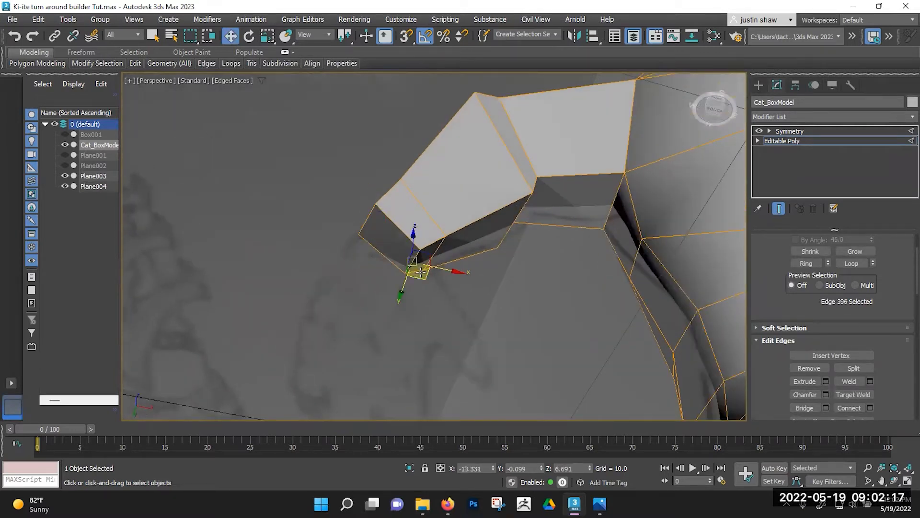
pyautogui.moveTo(426, 279); pyautogui.dragTo(481, 279)
pyautogui.keyDown('alt'); pyautogui.moveTo(480, 279); pyautogui.dragTo(537, 331, button='middle'); pyautogui.keyUp('alt')
# Adjust the wrist's corner vertices so the forearm's end matches the reference outline.
pyautogui.press('1')
pyautogui.moveTo(466, 260)
pyautogui.keyDown('alt'); pyautogui.mouseDown(button='middle')
pyautogui.moveTo(472, 239)
pyautogui.moveTo(467, 245)
pyautogui.mouseUp(button='middle'); pyautogui.keyUp('alt')
pyautogui.click(472, 237)
pyautogui.moveTo(435, 232); pyautogui.dragTo(421, 233)
pyautogui.click(443, 263)
pyautogui.keyDown('alt'); pyautogui.moveTo(410, 266); pyautogui.dragTo(402, 286, button='middle'); pyautogui.keyUp('alt')
pyautogui.keyDown('alt'); pyautogui.moveTo(360, 328); pyautogui.dragTo(378, 279, button='middle'); pyautogui.keyUp('alt')
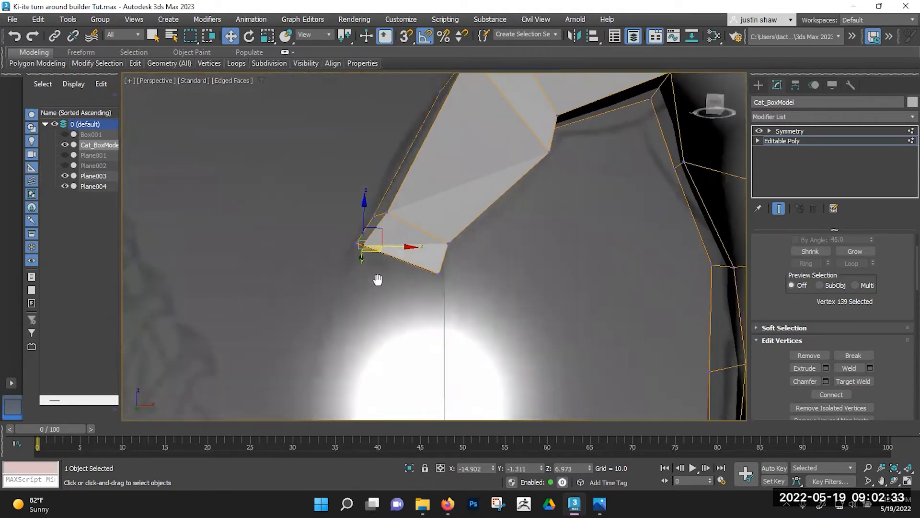
pyautogui.moveTo(379, 236); pyautogui.dragTo(380, 235)
pyautogui.keyDown('alt'); pyautogui.moveTo(380, 234); pyautogui.dragTo(377, 247, button='middle'); pyautogui.keyUp('alt')
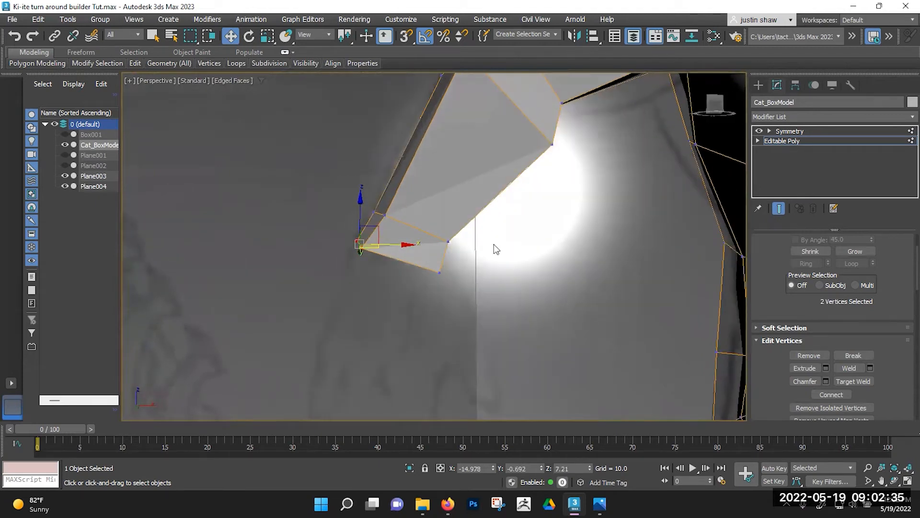
pyautogui.moveTo(380, 231); pyautogui.dragTo(376, 239)
# Render the perspective view of the arm against the reference and close the rendered frame.
pyautogui.scroll(-5, 408, 280)
pyautogui.moveTo(408, 281); pyautogui.dragTo(422, 221, button='middle')
pyautogui.press('4')
pyautogui.keyDown('alt'); pyautogui.moveTo(483, 235); pyautogui.dragTo(468, 258, button='middle'); pyautogui.keyUp('alt')
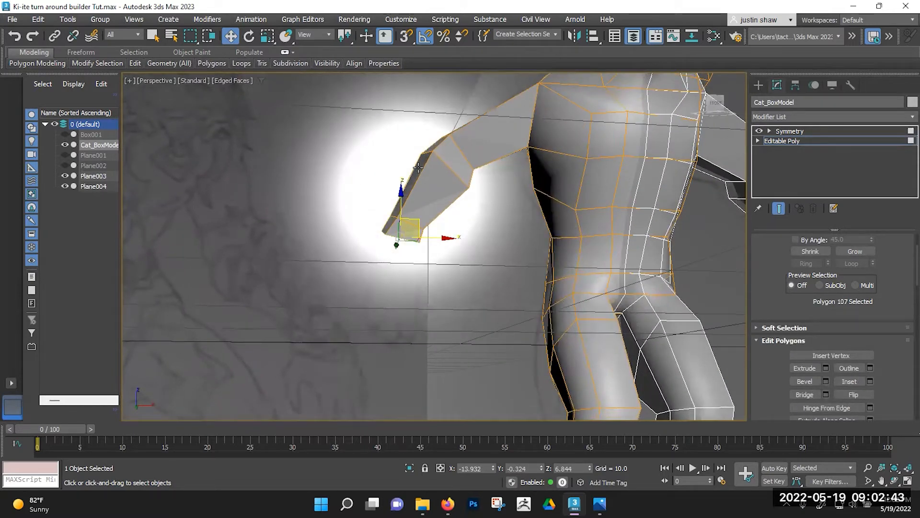
pyautogui.hotkey('shift', 'q')
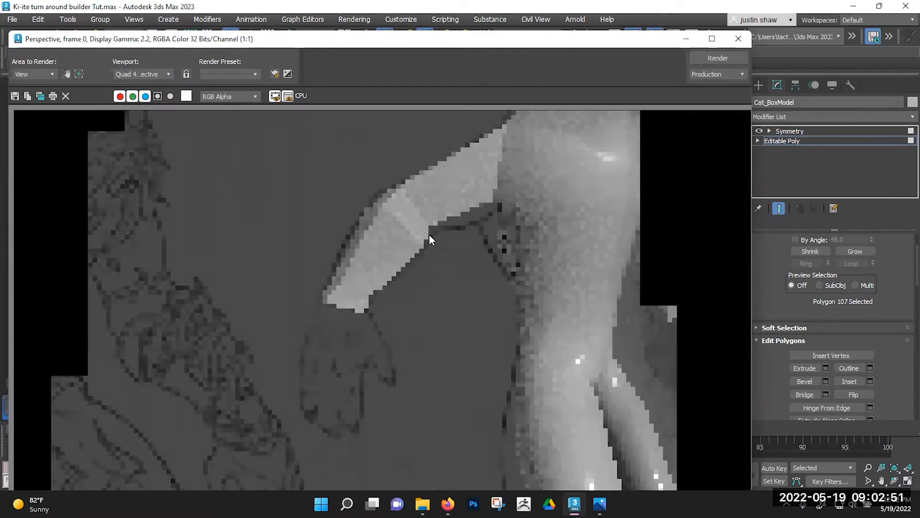
pyautogui.click(740, 40)
# Extrude the wrist polygon a short distance downward to start the hand and widen it along X.
pyautogui.keyDown('alt'); pyautogui.moveTo(413, 258); pyautogui.dragTo(395, 254, button='middle'); pyautogui.keyUp('alt')
pyautogui.scroll(3, 410, 251)
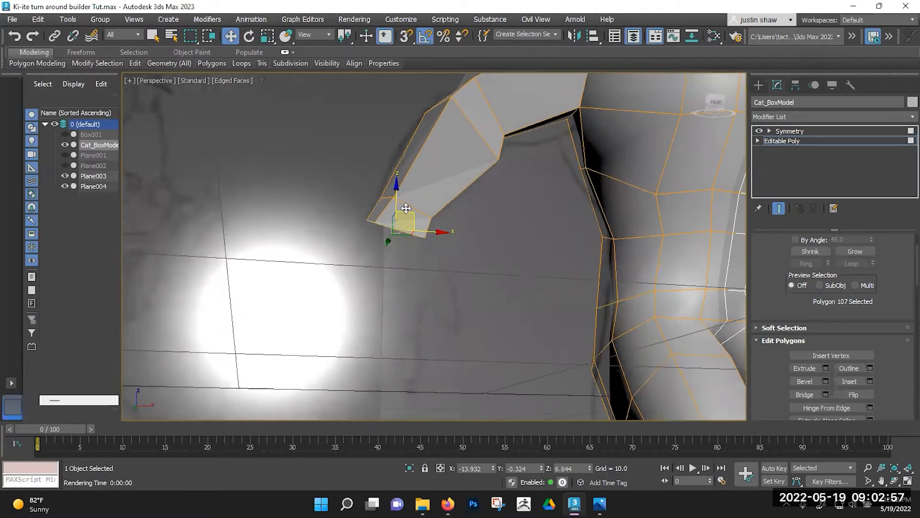
pyautogui.moveTo(405, 215); pyautogui.dragTo(405, 224)
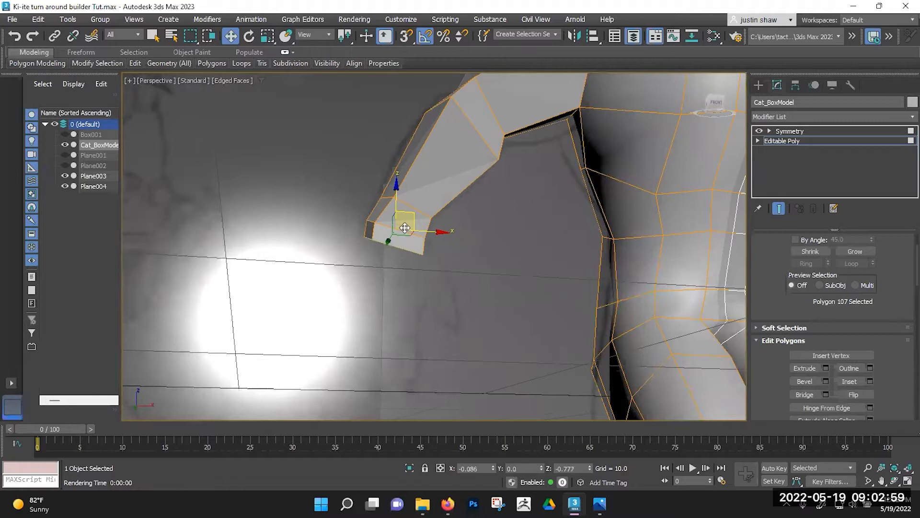
pyautogui.press('r')
pyautogui.keyDown('alt'); pyautogui.moveTo(421, 263); pyautogui.dragTo(393, 266, button='middle'); pyautogui.keyUp('alt')
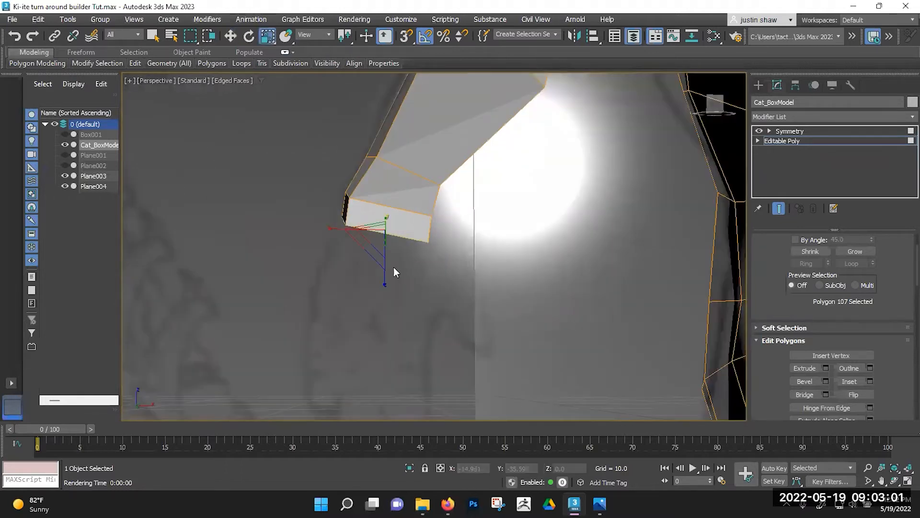
pyautogui.moveTo(335, 229); pyautogui.dragTo(325, 230)
# Extrude the hand's end polygon downward twice to build two palm segments over the reference hand.
pyautogui.keyDown('alt'); pyautogui.moveTo(358, 261); pyautogui.dragTo(374, 251, button='middle'); pyautogui.keyUp('alt')
pyautogui.press('w')
pyautogui.keyDown('shift'); pyautogui.moveTo(399, 190); pyautogui.dragTo(390, 246); pyautogui.keyUp('shift')
pyautogui.keyDown('alt'); pyautogui.moveTo(390, 245); pyautogui.dragTo(482, 211, button='middle'); pyautogui.keyUp('alt')
pyautogui.keyDown('shift'); pyautogui.moveTo(391, 184); pyautogui.dragTo(383, 246); pyautogui.keyUp('shift')
pyautogui.keyDown('alt'); pyautogui.moveTo(383, 246); pyautogui.dragTo(439, 213, button='middle'); pyautogui.keyUp('alt')
# Move the long edge at the palm's lower end along Y to thin the hand.
pyautogui.press('2')
pyautogui.click(387, 285)
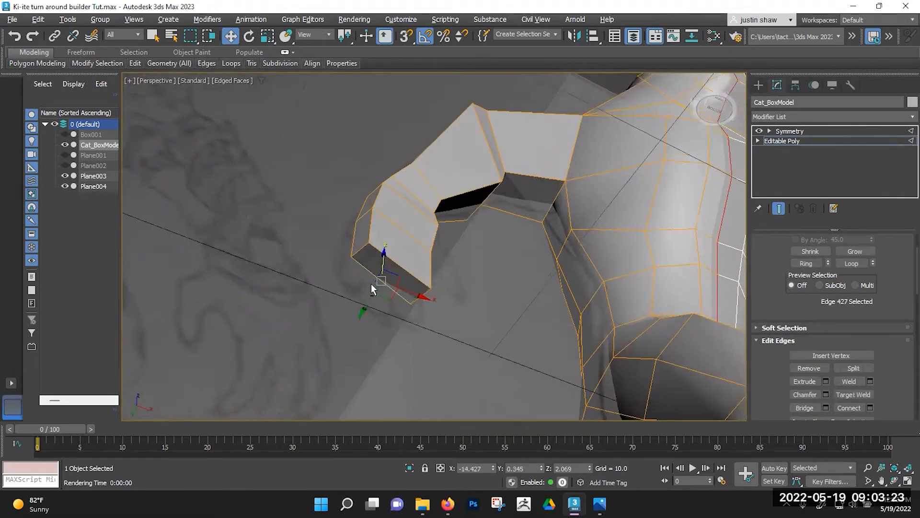
pyautogui.moveTo(364, 304); pyautogui.dragTo(371, 301)
pyautogui.keyDown('alt'); pyautogui.moveTo(372, 301); pyautogui.dragTo(444, 244, button='middle'); pyautogui.keyUp('alt')
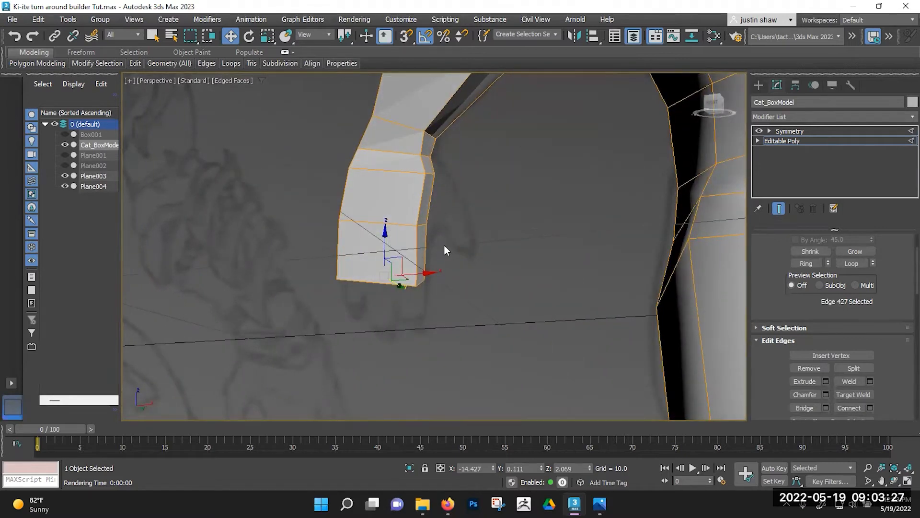
# Extrude the body-facing side polygon of the upper palm segment outward to start the thumb.
pyautogui.press('4')
pyautogui.click(428, 202)
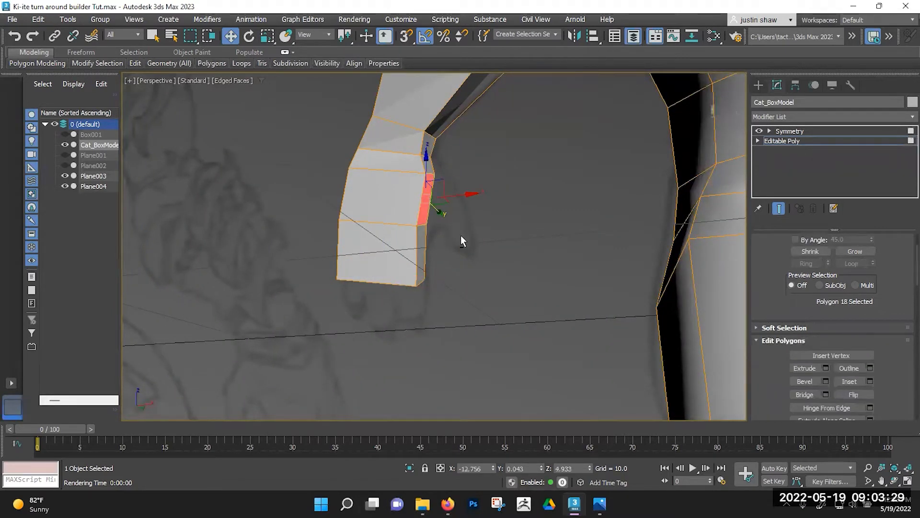
pyautogui.keyDown('alt'); pyautogui.moveTo(462, 240); pyautogui.dragTo(443, 197, button='middle'); pyautogui.keyUp('alt')
pyautogui.moveTo(447, 190); pyautogui.dragTo(468, 194)
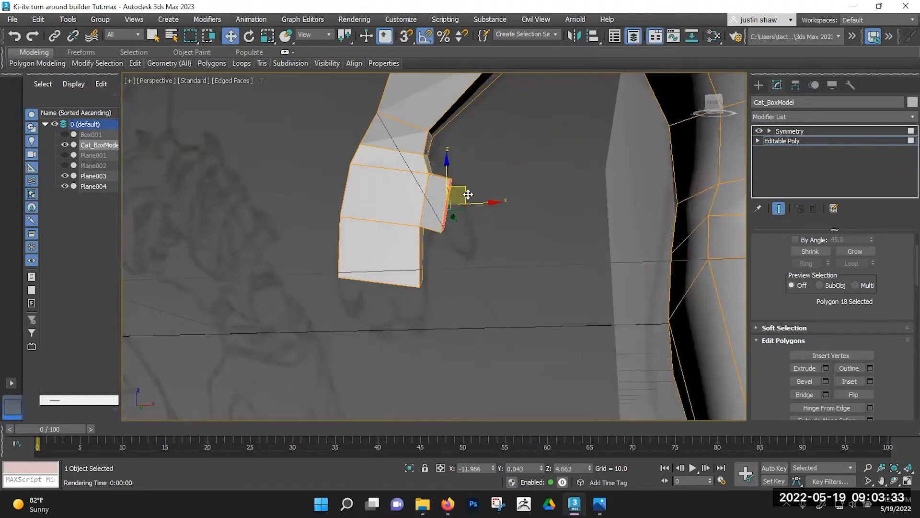
# Scale the thumb's end polygon down, rotate it 20 degrees about Y and move it along the reference thumb.
pyautogui.press('e')
pyautogui.press('r')
pyautogui.moveTo(448, 256); pyautogui.dragTo(449, 238)
pyautogui.moveTo(465, 207)
pyautogui.keyDown('alt'); pyautogui.mouseDown(button='middle')
pyautogui.moveTo(447, 223)
pyautogui.moveTo(467, 217)
pyautogui.moveTo(316, 228)
pyautogui.mouseUp(button='middle'); pyautogui.keyUp('alt')
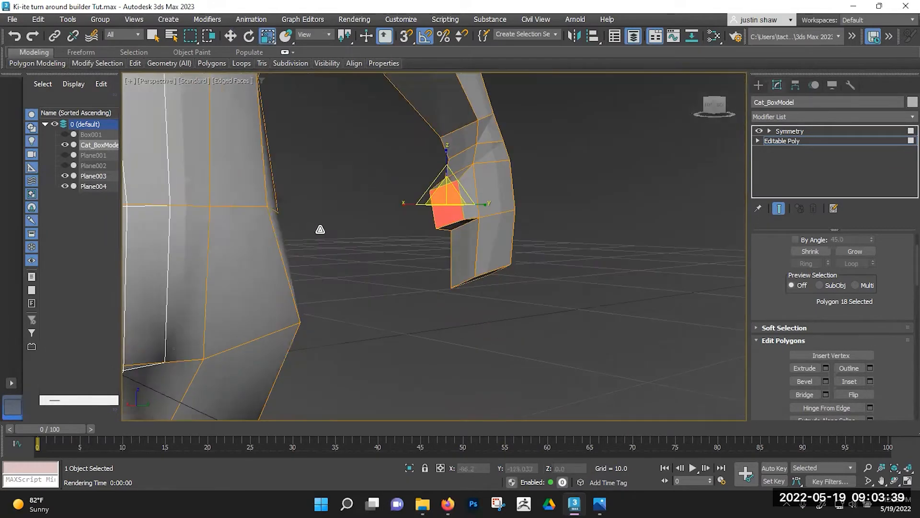
pyautogui.keyDown('alt'); pyautogui.moveTo(481, 207); pyautogui.dragTo(575, 208, button='middle'); pyautogui.keyUp('alt')
pyautogui.press('e')
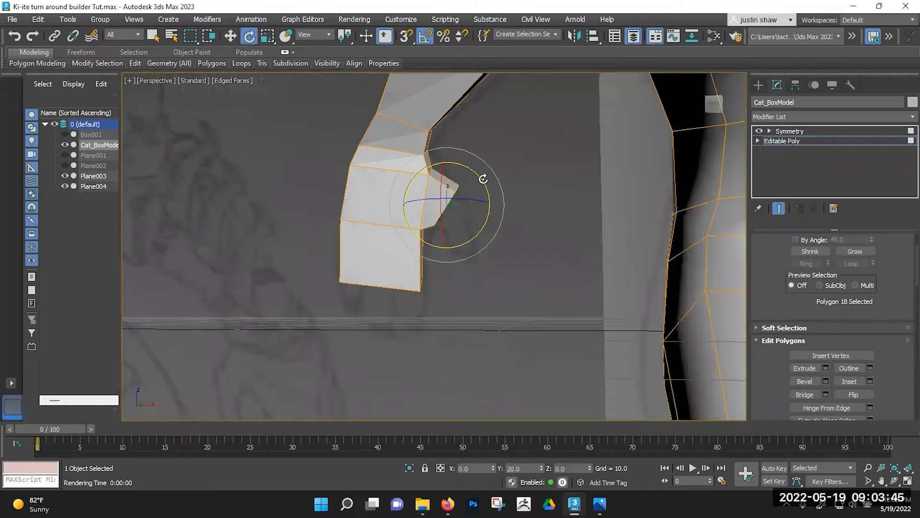
pyautogui.press('w')
pyautogui.moveTo(462, 190); pyautogui.dragTo(475, 197)
# Adjust individual edges around the thumb's end polygon to shape its first segment.
pyautogui.scroll(5, 470, 205)
pyautogui.moveTo(471, 206)
pyautogui.keyDown('alt'); pyautogui.mouseDown(button='middle')
pyautogui.moveTo(450, 214)
pyautogui.moveTo(477, 203)
pyautogui.mouseUp(button='middle'); pyautogui.keyUp('alt')
pyautogui.press('2')
pyautogui.click(460, 193)
pyautogui.moveTo(480, 176); pyautogui.dragTo(475, 228)
pyautogui.keyDown('alt'); pyautogui.moveTo(425, 253); pyautogui.dragTo(433, 246, button='middle'); pyautogui.keyUp('alt')
pyautogui.click(418, 259)
pyautogui.moveTo(428, 247); pyautogui.dragTo(429, 240)
# Extrude the thumb's end polygon downward into a second segment and lower one edge of its tip.
pyautogui.keyDown('alt'); pyautogui.moveTo(439, 244); pyautogui.dragTo(421, 223, button='middle'); pyautogui.keyUp('alt')
pyautogui.moveTo(421, 223); pyautogui.dragTo(431, 243, button='middle')
pyautogui.press('4')
pyautogui.keyDown('shift'); pyautogui.moveTo(430, 183); pyautogui.dragTo(442, 237); pyautogui.keyUp('shift')
pyautogui.keyDown('alt'); pyautogui.moveTo(442, 237); pyautogui.dragTo(451, 259, button='middle'); pyautogui.keyUp('alt')
pyautogui.press('2')
pyautogui.moveTo(448, 224); pyautogui.dragTo(448, 259)
pyautogui.keyDown('alt'); pyautogui.moveTo(448, 259); pyautogui.dragTo(471, 261, button='middle'); pyautogui.keyUp('alt')
# Reposition the remaining edges of the thumb tip to refine its width and depth.
pyautogui.click(391, 242)
pyautogui.moveTo(412, 234); pyautogui.dragTo(413, 240)
pyautogui.keyDown('alt'); pyautogui.moveTo(454, 237); pyautogui.dragTo(369, 266, button='middle'); pyautogui.keyUp('alt')
pyautogui.click(381, 277)
pyautogui.scroll(3, 362, 283)
pyautogui.scroll(-4, 362, 283)
pyautogui.moveTo(412, 283); pyautogui.dragTo(436, 277)
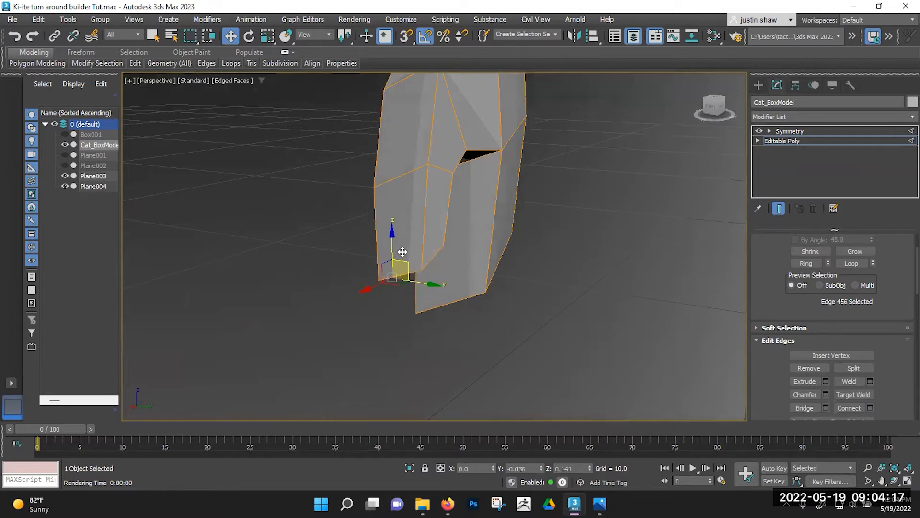
pyautogui.scroll(5, 402, 252)
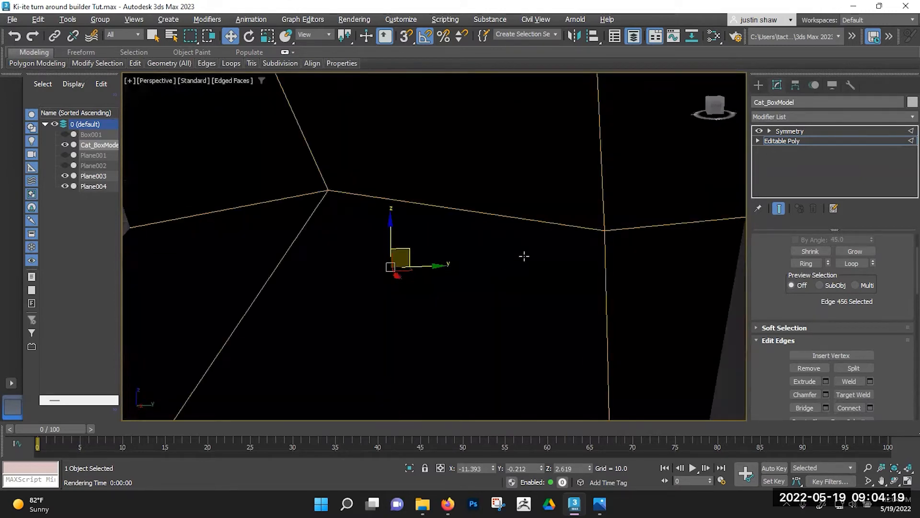
pyautogui.scroll(-5, 524, 256)
pyautogui.keyDown('alt'); pyautogui.moveTo(524, 255); pyautogui.dragTo(613, 246, button='middle'); pyautogui.keyUp('alt')
pyautogui.keyDown('alt'); pyautogui.moveTo(416, 309); pyautogui.dragTo(425, 241, button='middle'); pyautogui.keyUp('alt')
pyautogui.moveTo(425, 241); pyautogui.dragTo(432, 210, button='middle')
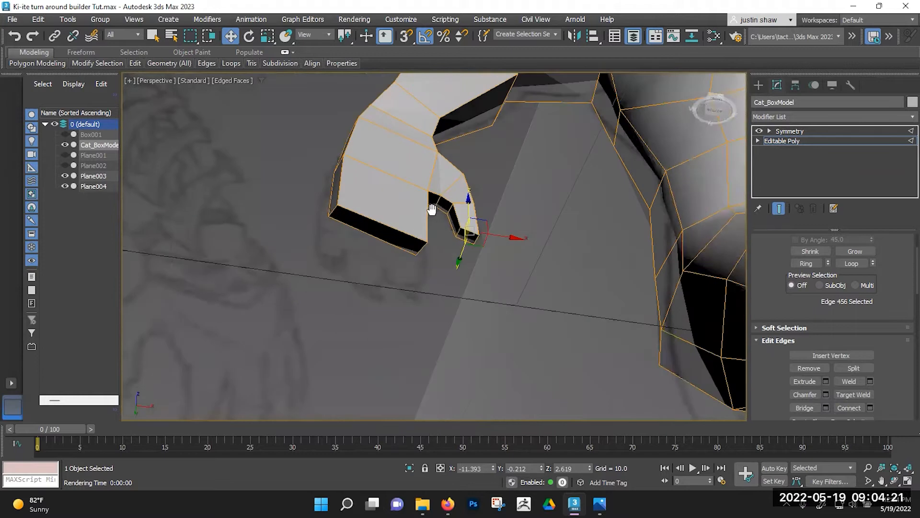
# Cut a vertical edge down the front of the hand, from the knuckle line to the finger end and across its underside.
pyautogui.keyDown('alt'); pyautogui.moveTo(359, 221); pyautogui.dragTo(349, 240, button='middle'); pyautogui.keyUp('alt')
pyautogui.press('1')
pyautogui.scroll(3, 379, 208)
pyautogui.moveTo(379, 210)
pyautogui.keyDown('alt'); pyautogui.mouseDown(button='middle')
pyautogui.moveTo(376, 248)
pyautogui.moveTo(377, 226)
pyautogui.mouseUp(button='middle'); pyautogui.keyUp('alt')
pyautogui.scroll(-4, 371, 190)
pyautogui.moveTo(385, 167); pyautogui.dragTo(378, 190, button='middle')
pyautogui.keyDown('alt'); pyautogui.moveTo(378, 191); pyautogui.dragTo(375, 199, button='middle'); pyautogui.keyUp('alt')
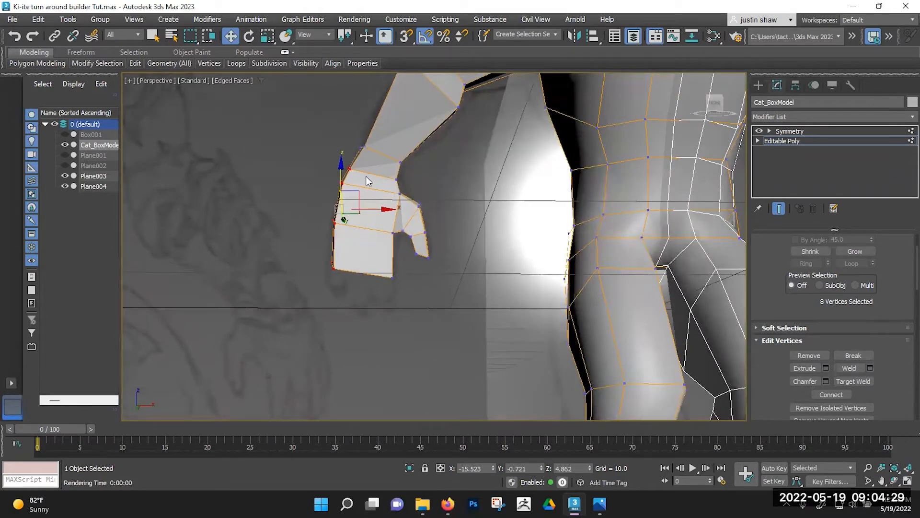
pyautogui.moveTo(400, 157); pyautogui.dragTo(352, 164, button='middle')
pyautogui.scroll(5, 312, 299)
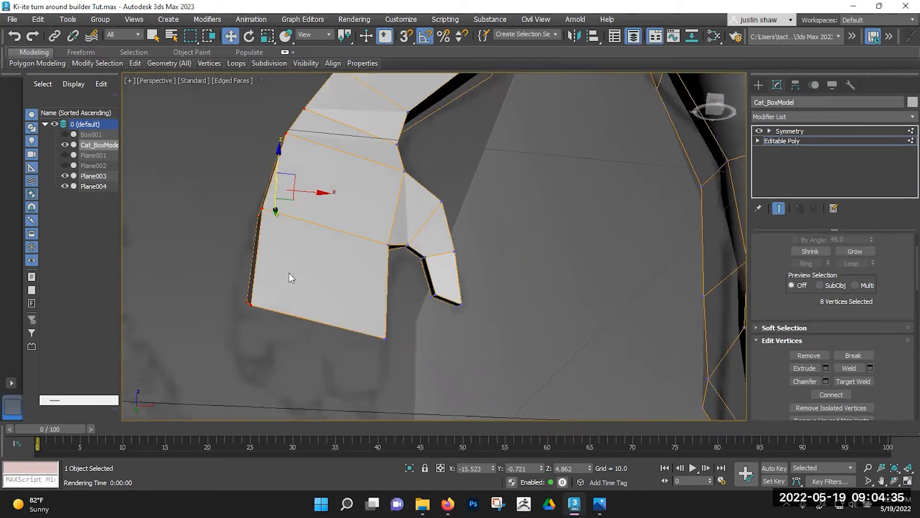
pyautogui.hotkey('alt', 'c')
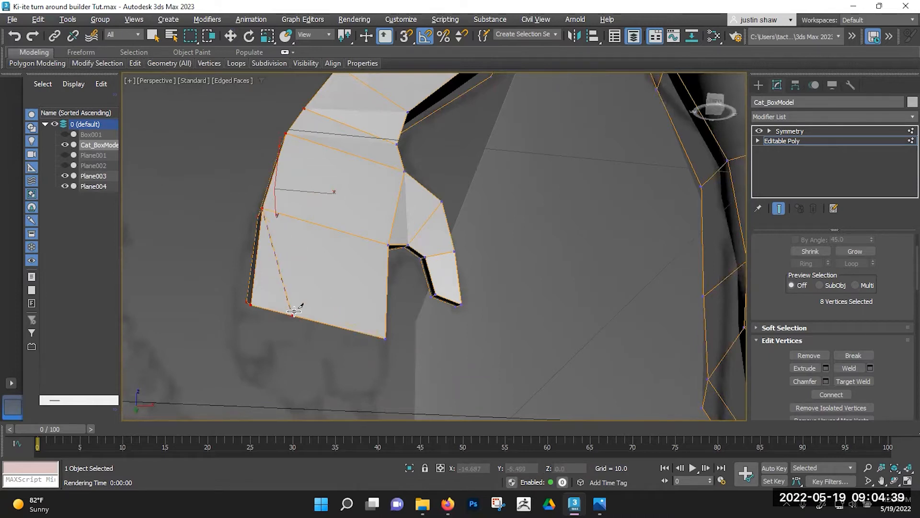
pyautogui.keyDown('alt'); pyautogui.moveTo(326, 297); pyautogui.dragTo(325, 263, button='middle'); pyautogui.keyUp('alt')
pyautogui.click(310, 266)
pyautogui.click(296, 293)
# Continue the cut up the back of the hand and join the knuckle vertices to the palm's upper corners with diagonal cuts.
pyautogui.keyDown('alt'); pyautogui.moveTo(324, 299); pyautogui.dragTo(252, 175, button='middle'); pyautogui.keyUp('alt')
pyautogui.click(227, 194)
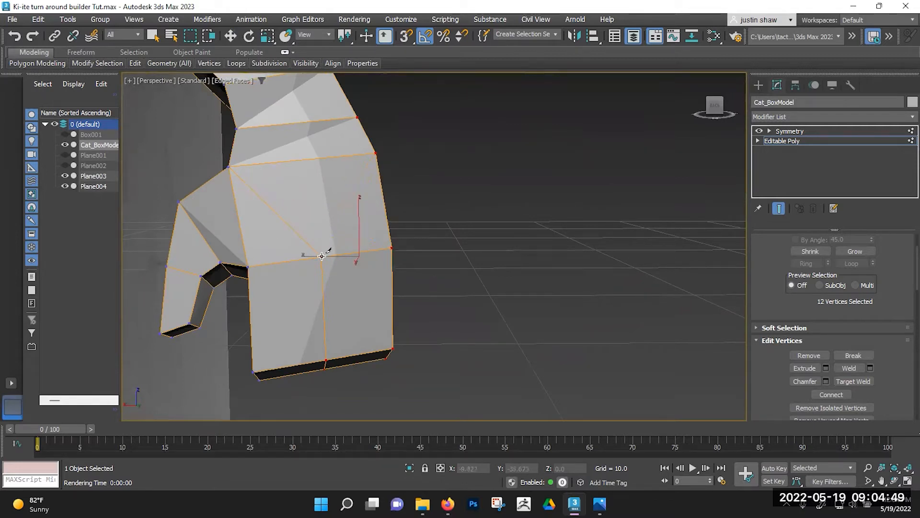
pyautogui.keyDown('alt'); pyautogui.moveTo(350, 266); pyautogui.dragTo(347, 269, button='middle'); pyautogui.keyUp('alt')
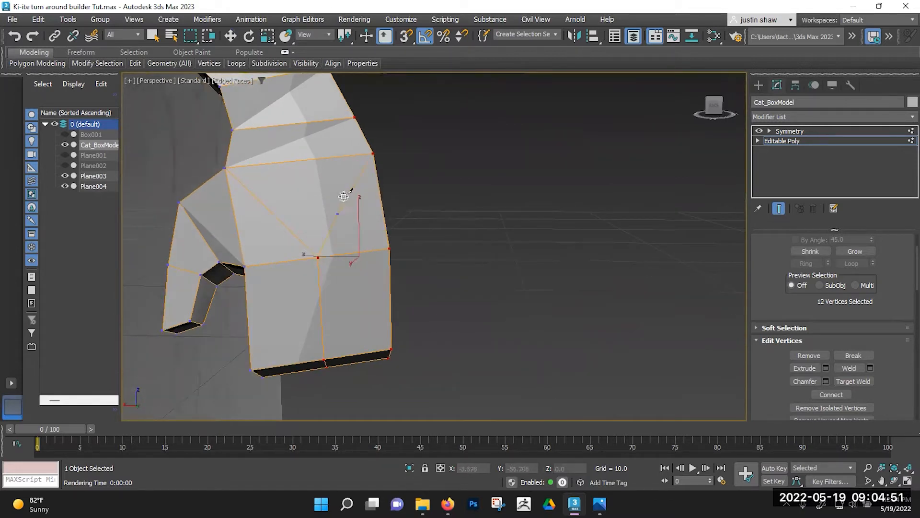
pyautogui.keyDown('alt'); pyautogui.moveTo(344, 201); pyautogui.dragTo(247, 281, button='middle'); pyautogui.keyUp('alt')
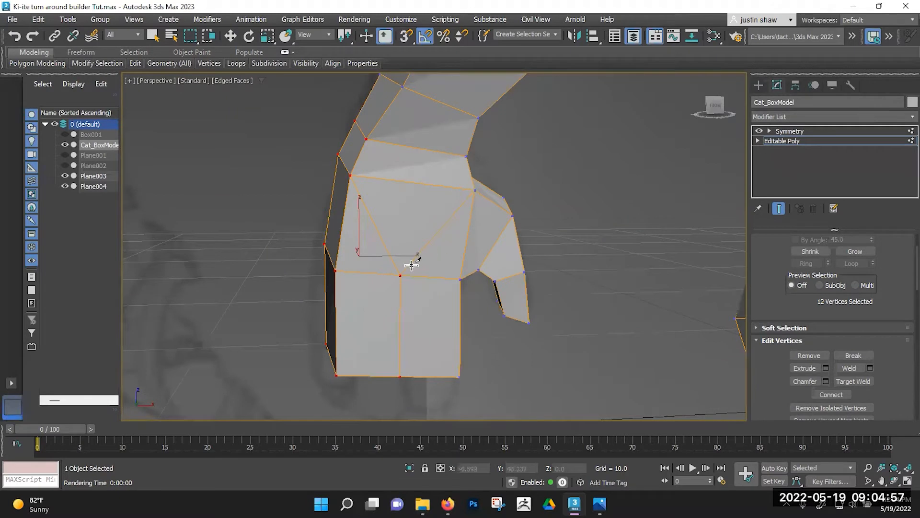
# Cut a second vertical finger division nearer the thumb around the hand's front, underside and back, undoing an extra cut on the outer side.
pyautogui.moveTo(423, 286); pyautogui.dragTo(375, 205, button='middle')
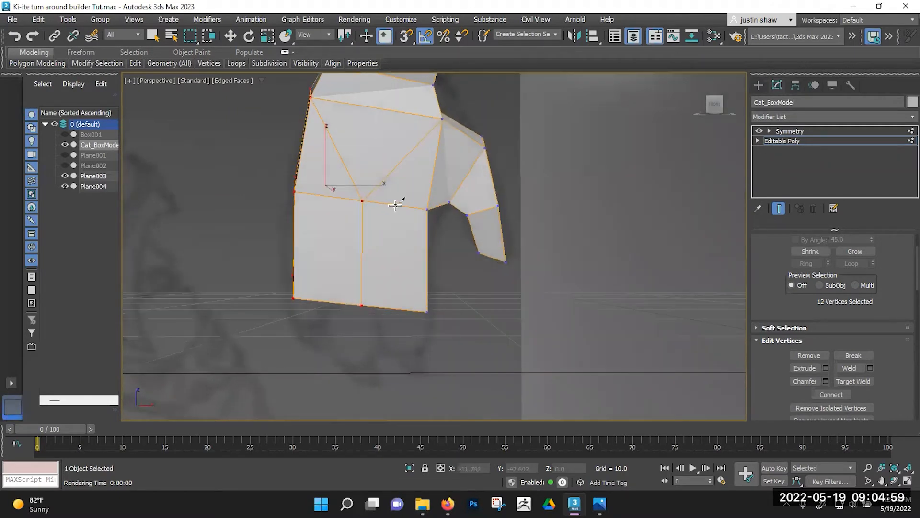
pyautogui.keyDown('ctrl'); pyautogui.click(395, 307); pyautogui.keyUp('ctrl')
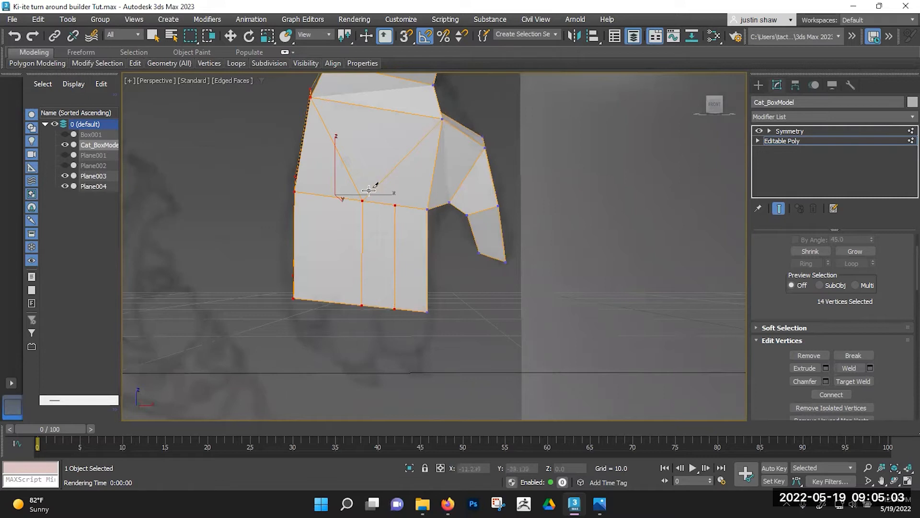
pyautogui.keyDown('alt'); pyautogui.moveTo(422, 198); pyautogui.dragTo(241, 191, button='middle'); pyautogui.keyUp('alt')
pyautogui.keyDown('ctrl'); pyautogui.click(357, 223); pyautogui.keyUp('ctrl')
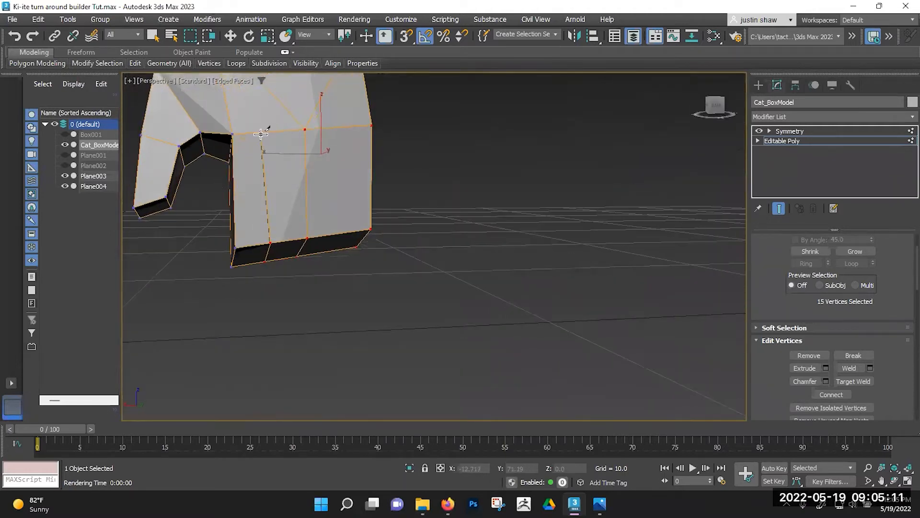
pyautogui.keyDown('ctrl'); pyautogui.click(267, 132); pyautogui.keyUp('ctrl')
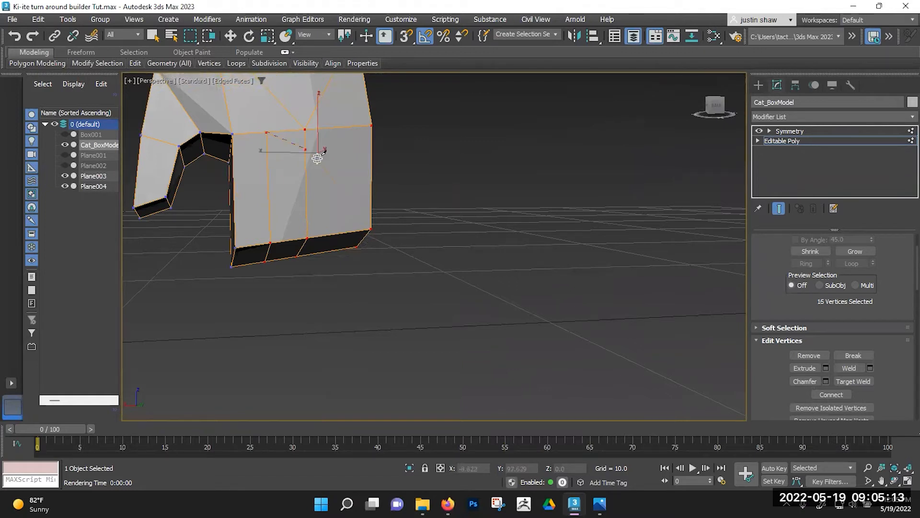
pyautogui.click(335, 236)
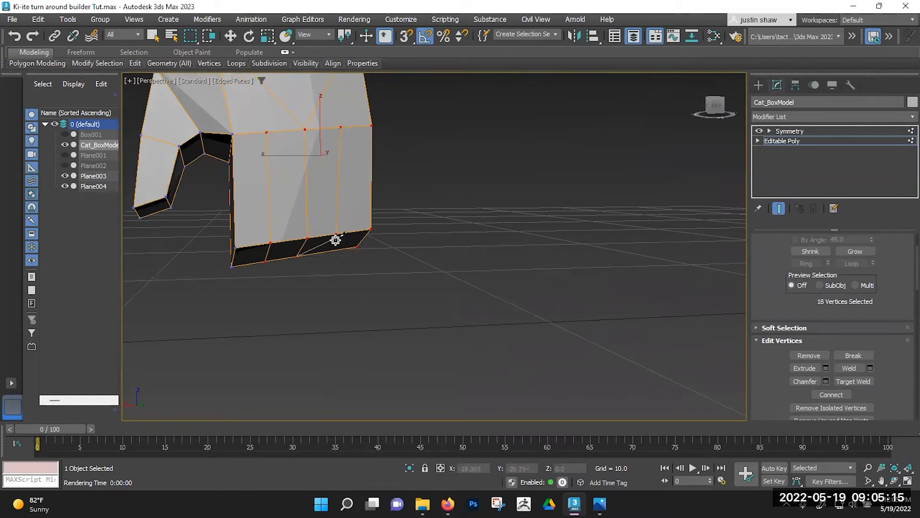
pyautogui.hotkey('ctrl', 'z')
# Remove the diagonal edges above the knuckle line on the front and back of the palm.
pyautogui.moveTo(329, 182); pyautogui.dragTo(330, 223, button='middle')
pyautogui.press('2')
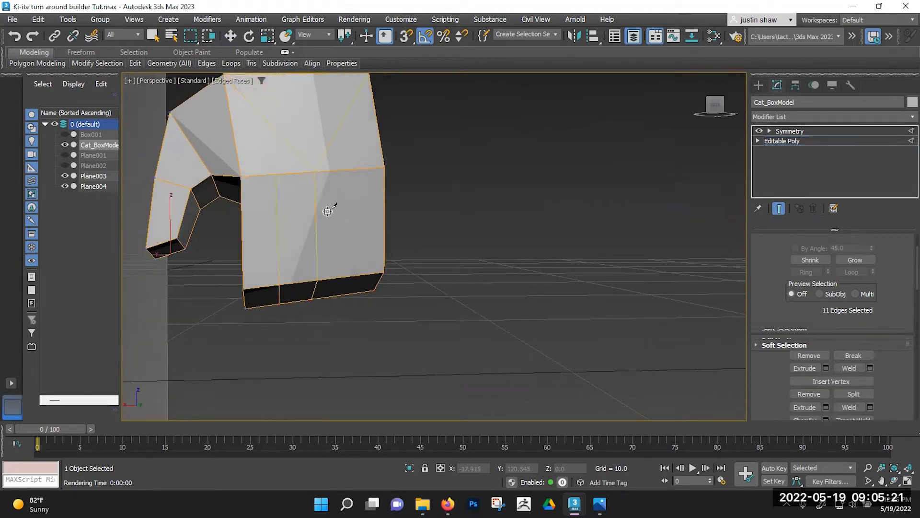
pyautogui.press('w')
pyautogui.click(306, 154)
pyautogui.keyDown('ctrl'); pyautogui.click(328, 149); pyautogui.keyUp('ctrl')
pyautogui.keyDown('alt'); pyautogui.moveTo(433, 208); pyautogui.dragTo(297, 162, button='middle'); pyautogui.keyUp('alt')
pyautogui.keyDown('ctrl'); pyautogui.click(345, 163); pyautogui.keyUp('ctrl')
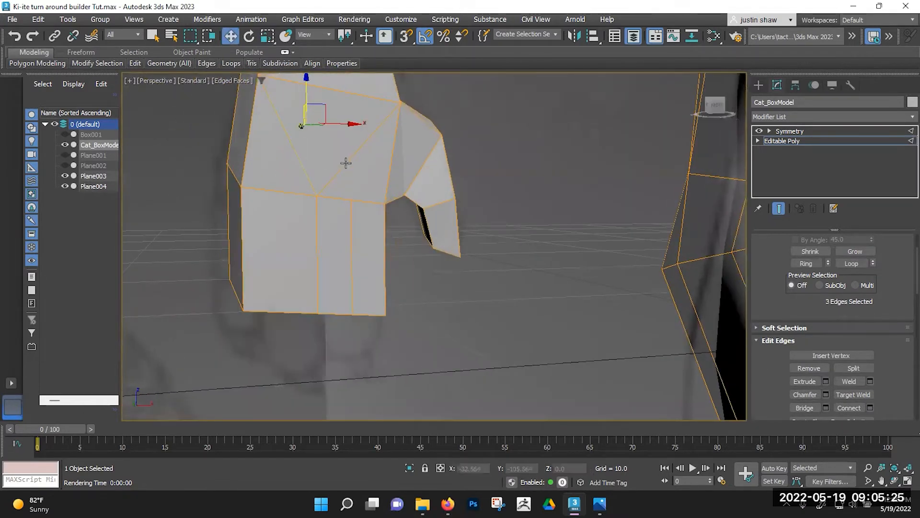
pyautogui.click(800, 365)
# Move the outer finger-dividing edges sideways to even out the widths of the three fingers.
pyautogui.keyDown('alt'); pyautogui.moveTo(413, 272); pyautogui.dragTo(503, 267, button='middle'); pyautogui.keyUp('alt')
pyautogui.doubleClick(320, 242)
pyautogui.moveTo(306, 239)
pyautogui.mouseDown()
pyautogui.moveTo(329, 232)
pyautogui.moveTo(275, 229)
pyautogui.moveTo(285, 238)
pyautogui.moveTo(329, 222)
pyautogui.moveTo(327, 234)
pyautogui.mouseUp()
pyautogui.keyDown('alt'); pyautogui.moveTo(328, 234); pyautogui.dragTo(249, 228, button='middle'); pyautogui.keyUp('alt')
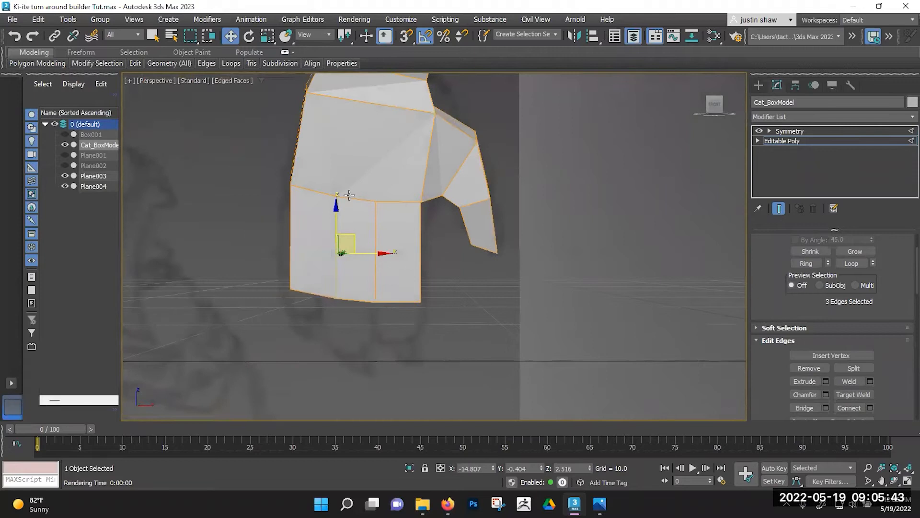
pyautogui.keyDown('alt'); pyautogui.moveTo(349, 195); pyautogui.dragTo(325, 222, button='middle'); pyautogui.keyUp('alt')
# Cut diagonal edges between the two inner knuckle vertices and the palm's upper corners on the front and back of the hand.
pyautogui.press('1')
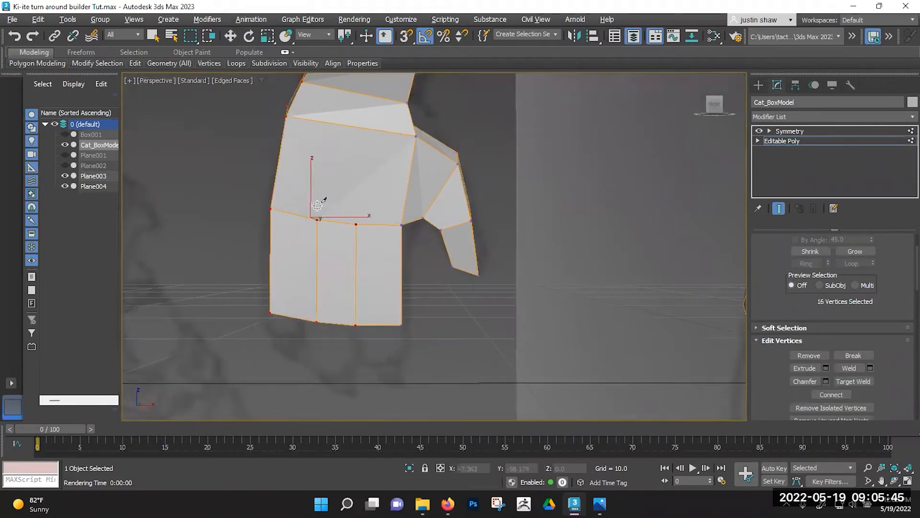
pyautogui.click(286, 116)
pyautogui.keyDown('alt'); pyautogui.moveTo(372, 176); pyautogui.dragTo(502, 196, button='middle'); pyautogui.keyUp('alt')
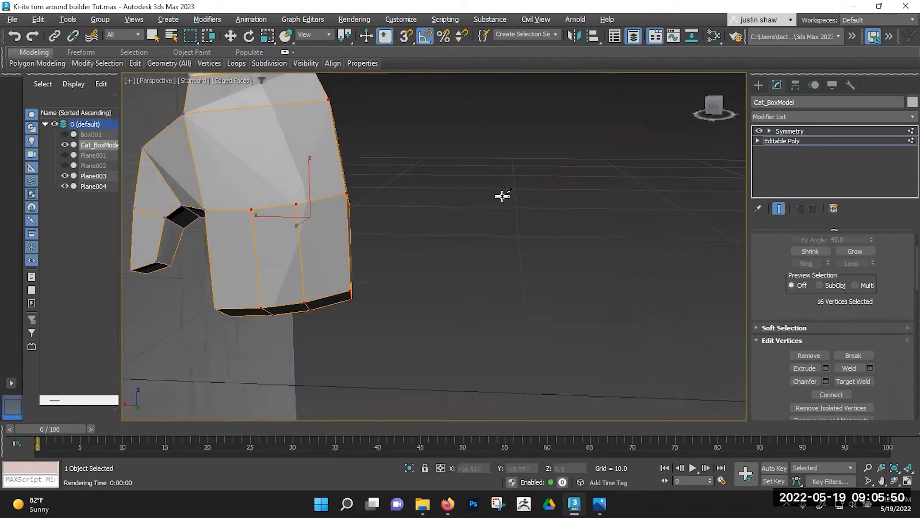
pyautogui.click(297, 201)
pyautogui.moveTo(296, 166); pyautogui.dragTo(361, 211, button='middle')
pyautogui.click(393, 144)
pyautogui.rightClick(310, 202)
pyautogui.press('w')
# Extrude the finger-end polygons a short distance downward and position the middle finger's end polygon along its reference.
pyautogui.moveTo(339, 253); pyautogui.dragTo(367, 207, button='middle')
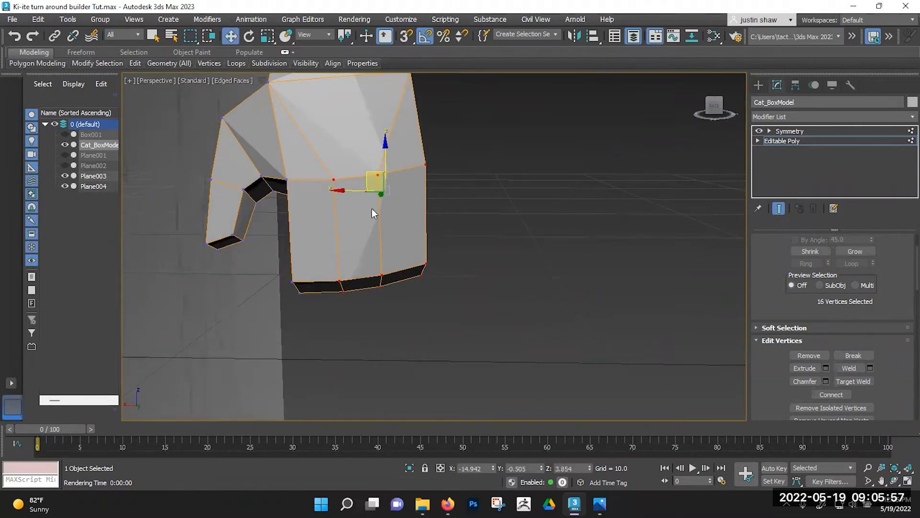
pyautogui.press('4')
pyautogui.click(317, 286)
pyautogui.keyDown('ctrl'); pyautogui.click(399, 278); pyautogui.keyUp('ctrl')
pyautogui.moveTo(399, 278); pyautogui.dragTo(393, 258, button='middle')
pyautogui.moveTo(397, 231); pyautogui.dragTo(373, 269)
pyautogui.click(374, 252)
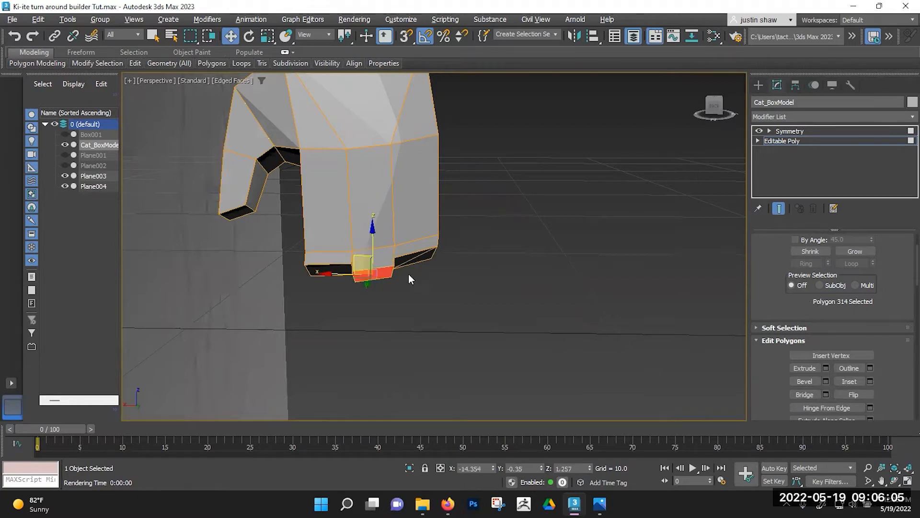
# Adjust the outer finger's end polygon and remove the stray diagonal edge splitting that end.
pyautogui.keyDown('alt'); pyautogui.moveTo(408, 274); pyautogui.dragTo(406, 263, button='middle'); pyautogui.keyUp('alt')
pyautogui.scroll(2, 406, 263)
pyautogui.click(403, 263)
pyautogui.moveTo(393, 238); pyautogui.dragTo(404, 242)
pyautogui.keyDown('alt'); pyautogui.moveTo(404, 243); pyautogui.dragTo(383, 213, button='middle'); pyautogui.keyUp('alt')
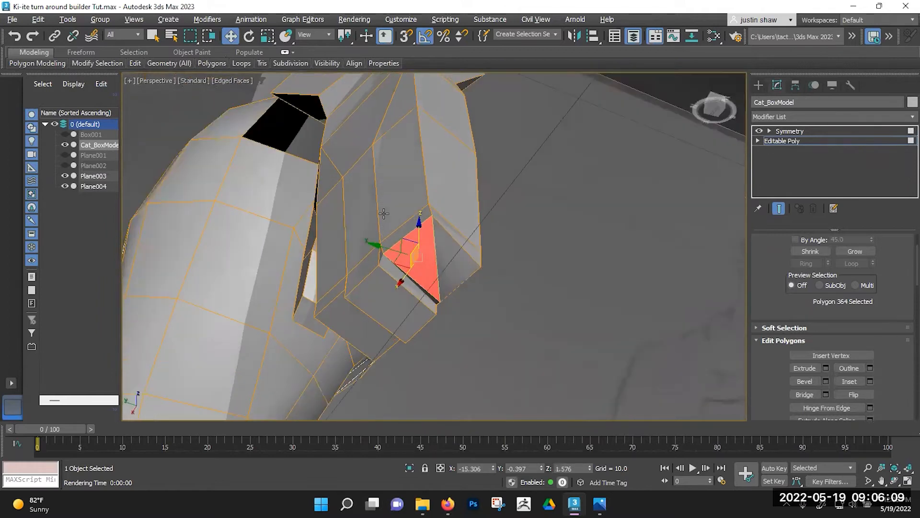
pyautogui.press('2')
pyautogui.click(437, 254)
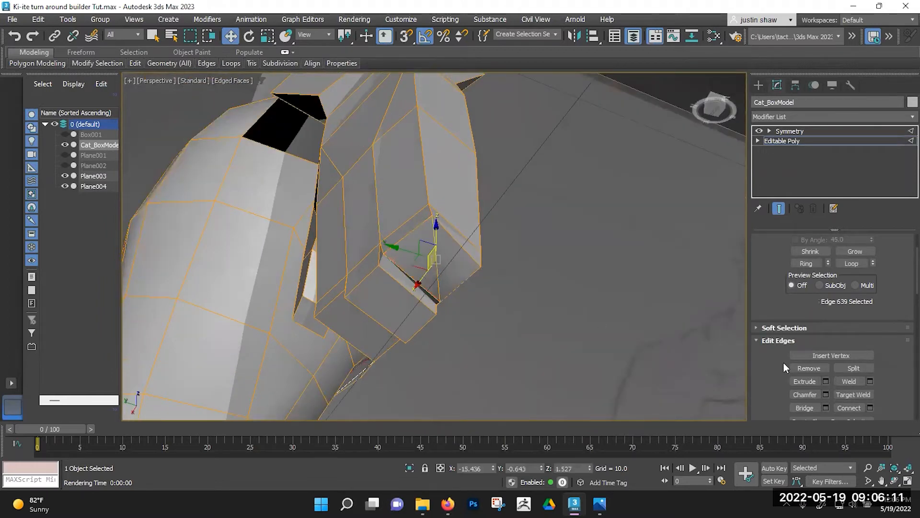
pyautogui.click(808, 368)
pyautogui.keyDown('alt'); pyautogui.moveTo(460, 256); pyautogui.dragTo(468, 262, button='middle'); pyautogui.keyUp('alt')
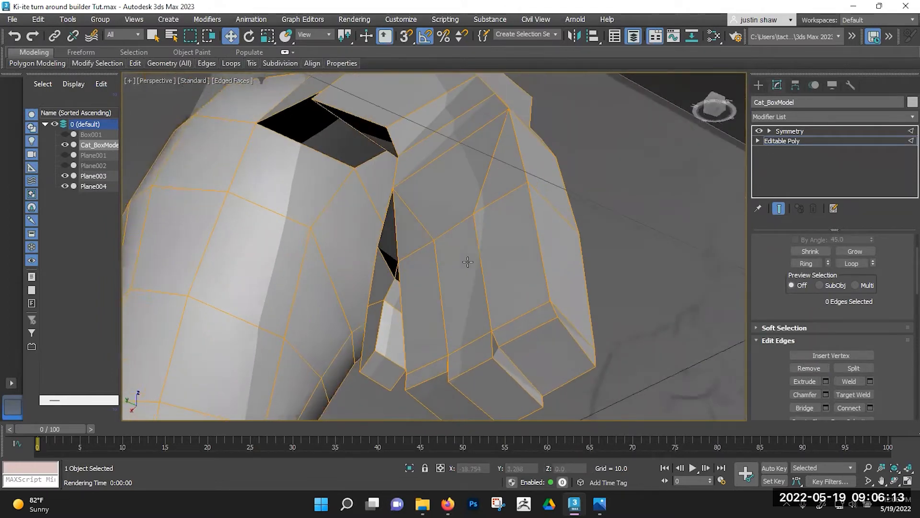
# Reposition the back vertex between the outer and middle finger ends to refine the gap.
pyautogui.press('4')
pyautogui.keyDown('alt'); pyautogui.moveTo(587, 282); pyautogui.dragTo(342, 225, button='middle'); pyautogui.keyUp('alt')
pyautogui.press('1')
pyautogui.click(342, 210)
pyautogui.moveTo(333, 229); pyautogui.dragTo(339, 278)
pyautogui.keyDown('alt'); pyautogui.moveTo(369, 273); pyautogui.dragTo(332, 256, button='middle'); pyautogui.keyUp('alt')
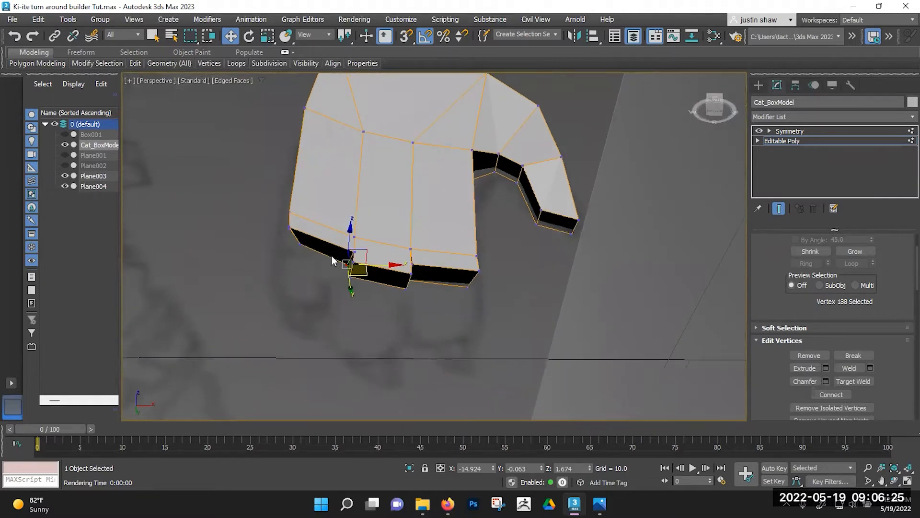
pyautogui.press('4')
pyautogui.moveTo(348, 235); pyautogui.dragTo(338, 244)
pyautogui.keyDown('alt'); pyautogui.moveTo(365, 248); pyautogui.dragTo(364, 223, button='middle'); pyautogui.keyUp('alt')
pyautogui.scroll(3, 362, 249)
pyautogui.moveTo(352, 271)
pyautogui.keyDown('alt'); pyautogui.mouseDown(button='middle')
pyautogui.moveTo(360, 259)
pyautogui.moveTo(354, 273)
pyautogui.mouseUp(button='middle'); pyautogui.keyUp('alt')
pyautogui.hotkey('ctrl', 'z')
pyautogui.hotkey('ctrl', 'z')
pyautogui.hotkey('ctrl', 'z')
# Select the front polygon of the middle finger between the knuckle line and the finger end.
pyautogui.click(356, 265)
pyautogui.keyDown('alt'); pyautogui.moveTo(356, 265); pyautogui.dragTo(361, 191, button='middle'); pyautogui.keyUp('alt')
pyautogui.click(329, 238)
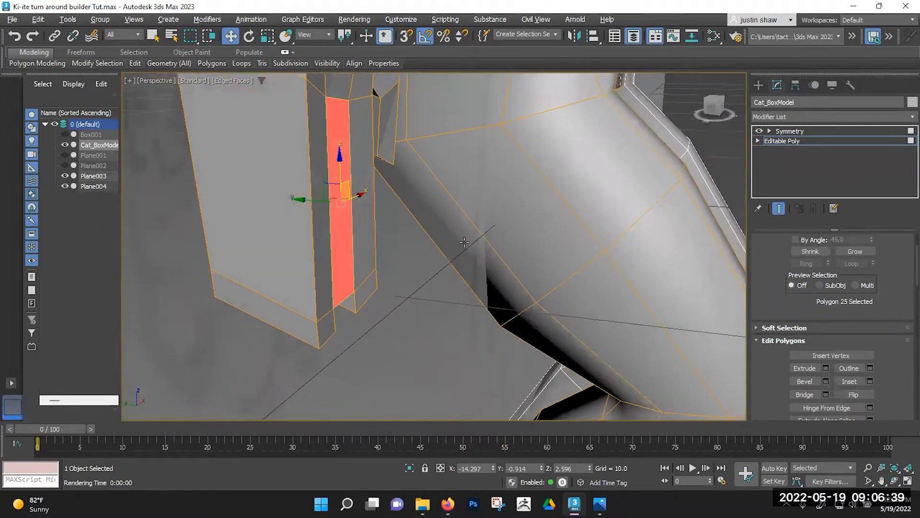
# Move the selected side polygon of the finger sideways and narrow the outer finger's tip polygon by scaling it along X.
pyautogui.moveTo(329, 181); pyautogui.dragTo(266, 190)
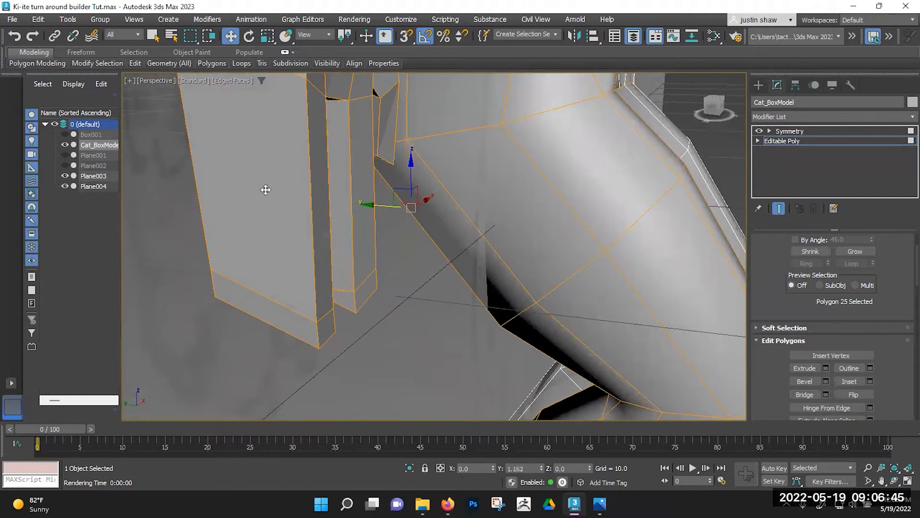
pyautogui.keyDown('alt'); pyautogui.moveTo(360, 247); pyautogui.dragTo(568, 336, button='middle'); pyautogui.keyUp('alt')
pyautogui.keyDown('alt'); pyautogui.moveTo(444, 246); pyautogui.dragTo(335, 254, button='middle'); pyautogui.keyUp('alt')
pyautogui.click(395, 264)
pyautogui.click(333, 255)
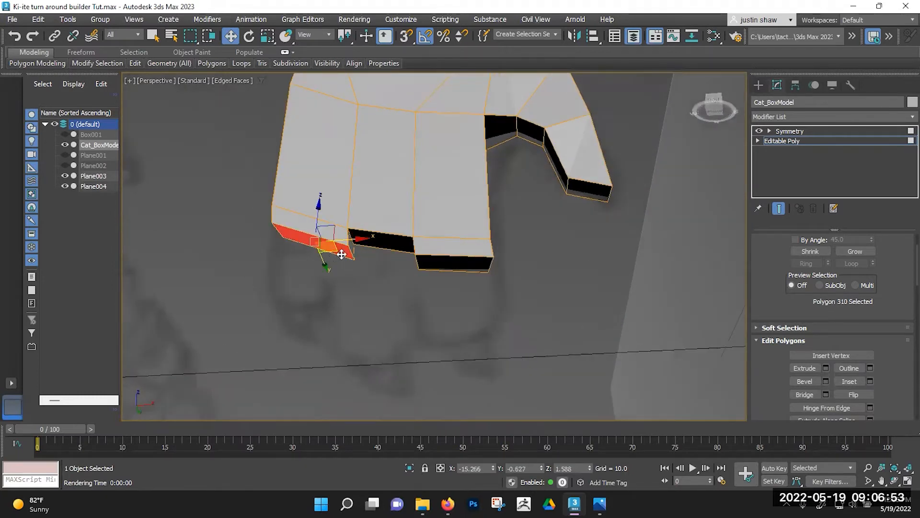
pyautogui.press('r')
pyautogui.moveTo(359, 238); pyautogui.dragTo(349, 241)
pyautogui.press('w')
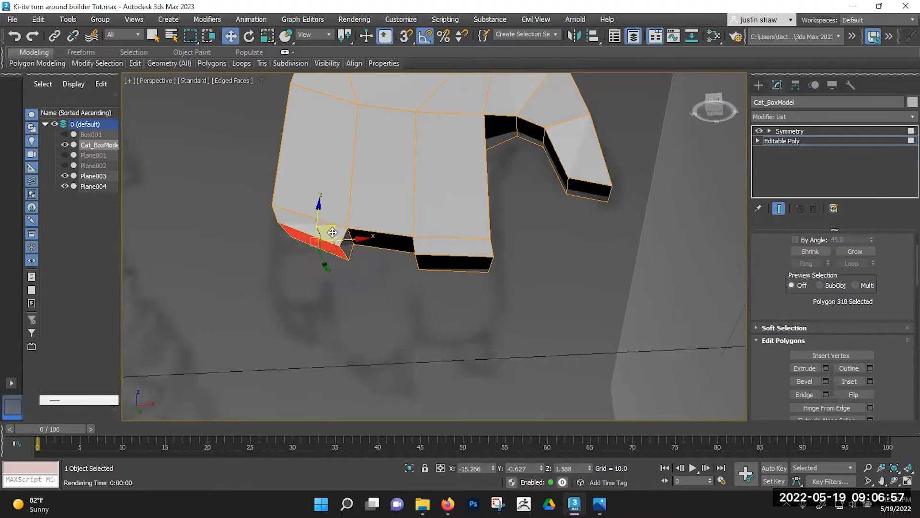
# Select the middle finger's tip polygon and pull it downward to lengthen the finger.
pyautogui.keyDown('alt'); pyautogui.moveTo(339, 242); pyautogui.dragTo(323, 234, button='middle'); pyautogui.keyUp('alt')
pyautogui.keyDown('alt'); pyautogui.moveTo(429, 288); pyautogui.dragTo(428, 243, button='middle'); pyautogui.keyUp('alt')
pyautogui.click(387, 251)
pyautogui.moveTo(388, 290)
pyautogui.keyDown('alt'); pyautogui.mouseDown(button='middle')
pyautogui.moveTo(381, 302)
pyautogui.moveTo(380, 286)
pyautogui.mouseUp(button='middle'); pyautogui.keyUp('alt')
pyautogui.moveTo(391, 243); pyautogui.dragTo(391, 267)
pyautogui.keyDown('alt'); pyautogui.moveTo(406, 291); pyautogui.dragTo(387, 233, button='middle'); pyautogui.keyUp('alt')
pyautogui.moveTo(386, 234); pyautogui.dragTo(384, 283)
# Pull the tip polygons of the outer finger and the index finger downward to lengthen both fingers.
pyautogui.click(308, 228)
pyautogui.keyDown('alt'); pyautogui.moveTo(323, 247); pyautogui.dragTo(319, 217, button='middle'); pyautogui.keyUp('alt')
pyautogui.moveTo(320, 213); pyautogui.dragTo(310, 255)
pyautogui.keyDown('alt'); pyautogui.moveTo(462, 250); pyautogui.dragTo(461, 221, button='middle'); pyautogui.keyUp('alt')
pyautogui.click(448, 251)
pyautogui.moveTo(461, 221); pyautogui.dragTo(460, 262)
# Reposition an edge above the finger bases and the neighbouring knuckle vertex to refine the hand's shape.
pyautogui.keyDown('alt'); pyautogui.moveTo(460, 261); pyautogui.dragTo(508, 207, button='middle'); pyautogui.keyUp('alt')
pyautogui.scroll(-3, 517, 256)
pyautogui.press('2')
pyautogui.click(476, 186)
pyautogui.moveTo(508, 207); pyautogui.dragTo(496, 199)
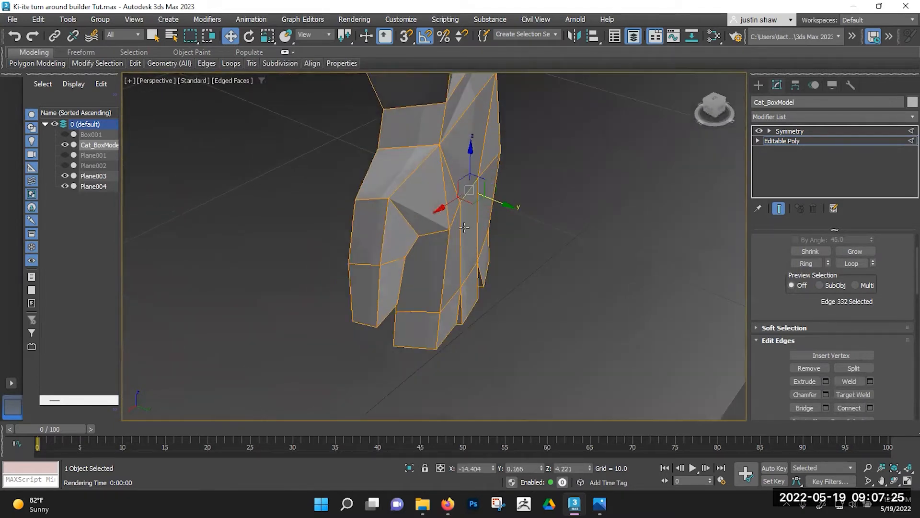
pyautogui.press('1')
pyautogui.click(451, 229)
pyautogui.moveTo(477, 241); pyautogui.dragTo(467, 236)
# With edged faces hidden, clear the smoothing groups of all polygons and assign smoothing group 1 to the whole mesh.
pyautogui.moveTo(440, 237)
pyautogui.keyDown('alt'); pyautogui.mouseDown(button='middle')
pyautogui.moveTo(404, 233)
pyautogui.moveTo(421, 256)
pyautogui.moveTo(404, 254)
pyautogui.moveTo(481, 222)
pyautogui.moveTo(458, 249)
pyautogui.moveTo(465, 255)
pyautogui.mouseUp(button='middle'); pyautogui.keyUp('alt')
pyautogui.scroll(-4, 422, 245)
pyautogui.scroll(-3, 460, 226)
pyautogui.press('F4')
pyautogui.press('1')
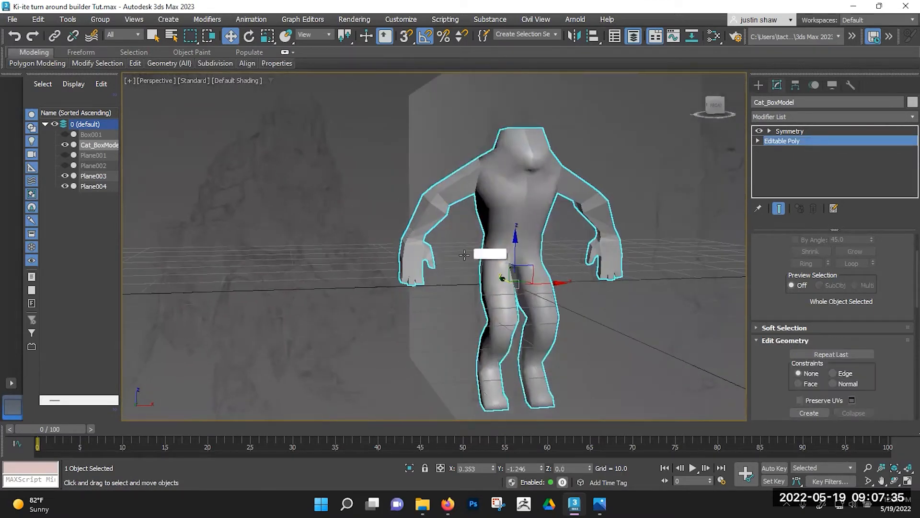
pyautogui.press('4')
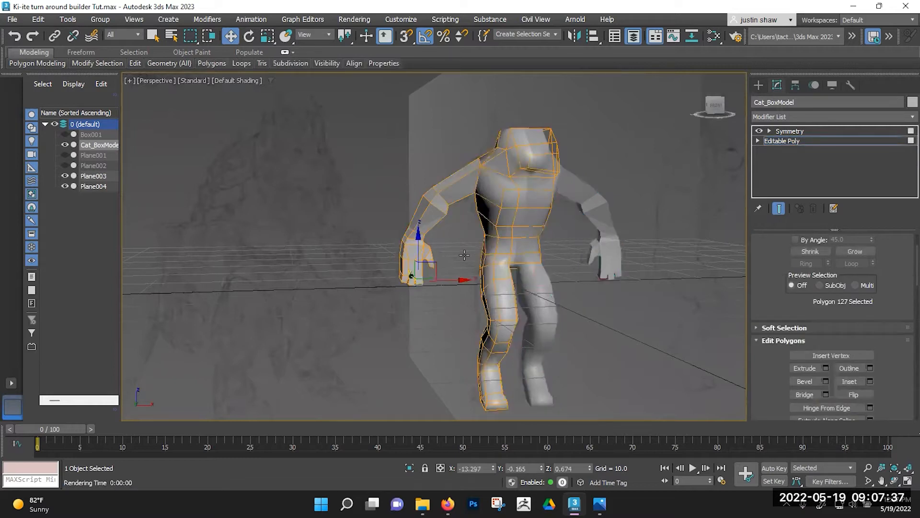
pyautogui.hotkey('ctrl', 'a')
pyautogui.scroll(-10, 903, 276)
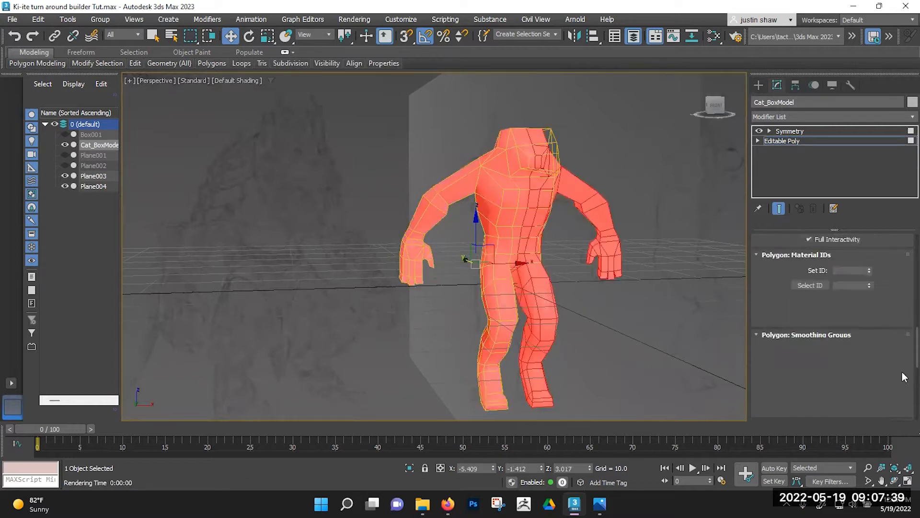
pyautogui.click(851, 358)
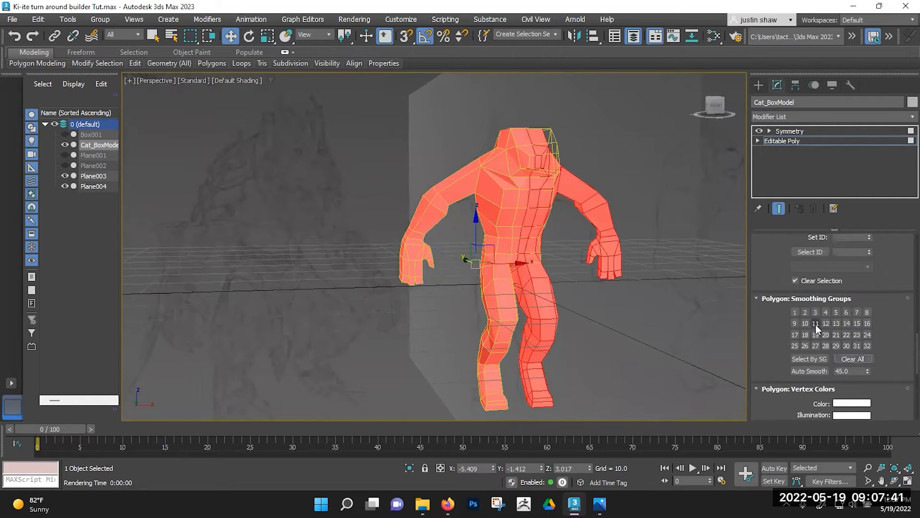
pyautogui.click(795, 312)
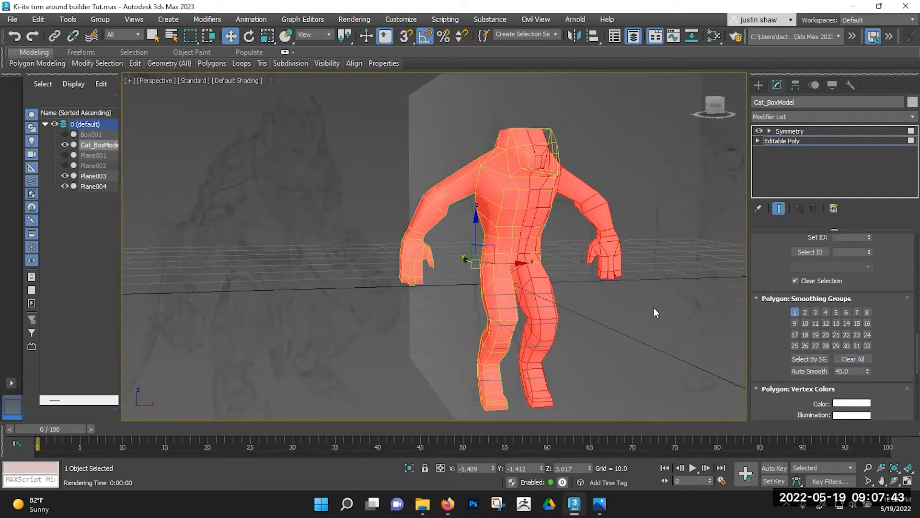
pyautogui.press('1')
pyautogui.press('1')
# Isolate the model to inspect its smoothed form, leaving isolation and displaying edged faces again when done.
pyautogui.keyDown('alt'); pyautogui.moveTo(654, 307); pyautogui.dragTo(661, 302, button='middle'); pyautogui.keyUp('alt')
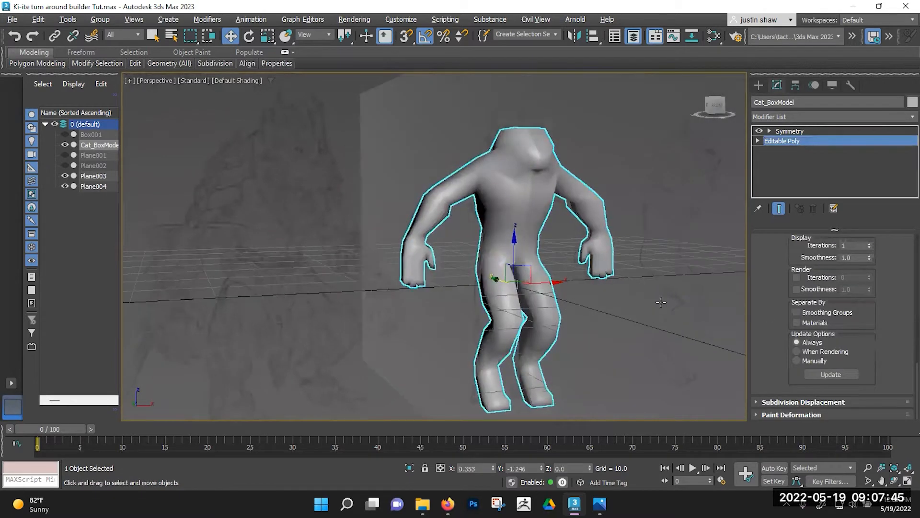
pyautogui.hotkey('alt', 'q')
pyautogui.keyDown('alt'); pyautogui.moveTo(588, 300); pyautogui.dragTo(678, 301, button='middle'); pyautogui.keyUp('alt')
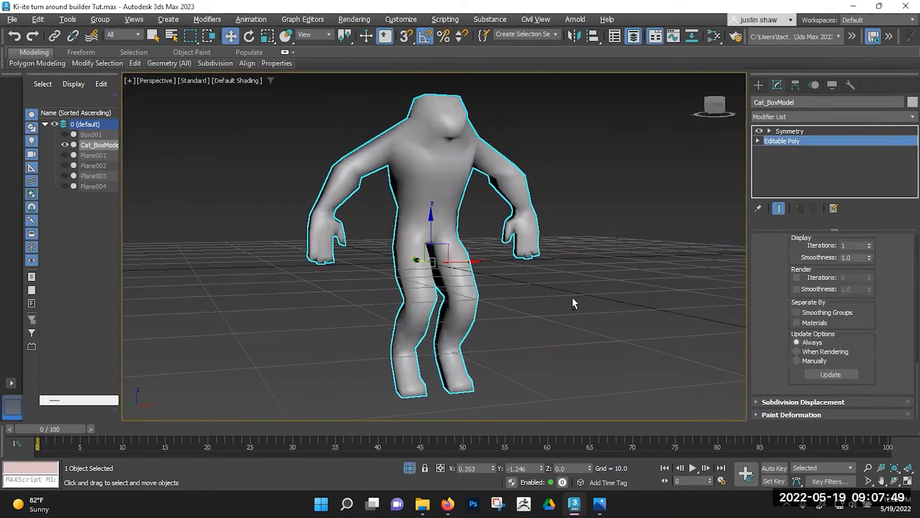
pyautogui.click(409, 469)
pyautogui.press('F4')
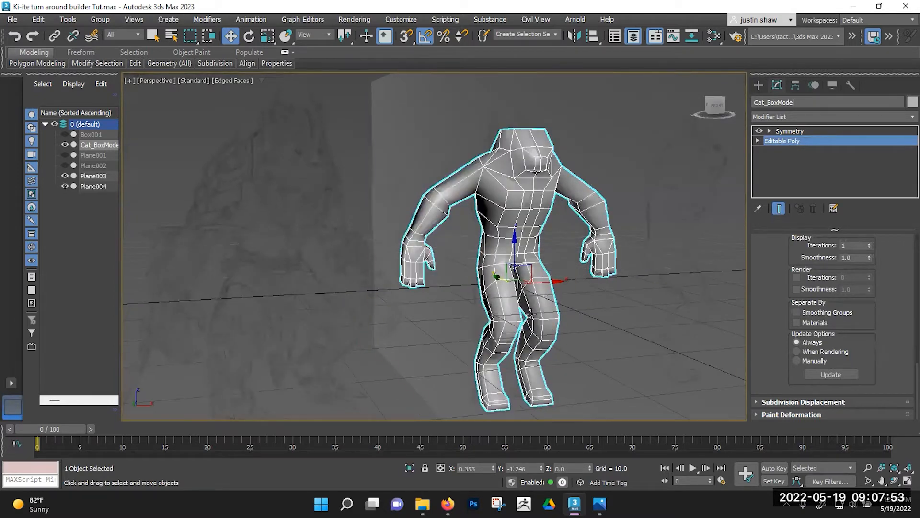
# Select the ring of vertical edges around the hips and connect them with a new horizontal edge loop.
pyautogui.keyDown('alt'); pyautogui.moveTo(525, 237); pyautogui.dragTo(616, 238, button='middle'); pyautogui.keyUp('alt')
pyautogui.scroll(4, 497, 266)
pyautogui.keyDown('alt'); pyautogui.moveTo(485, 265); pyautogui.dragTo(521, 268, button='middle'); pyautogui.keyUp('alt')
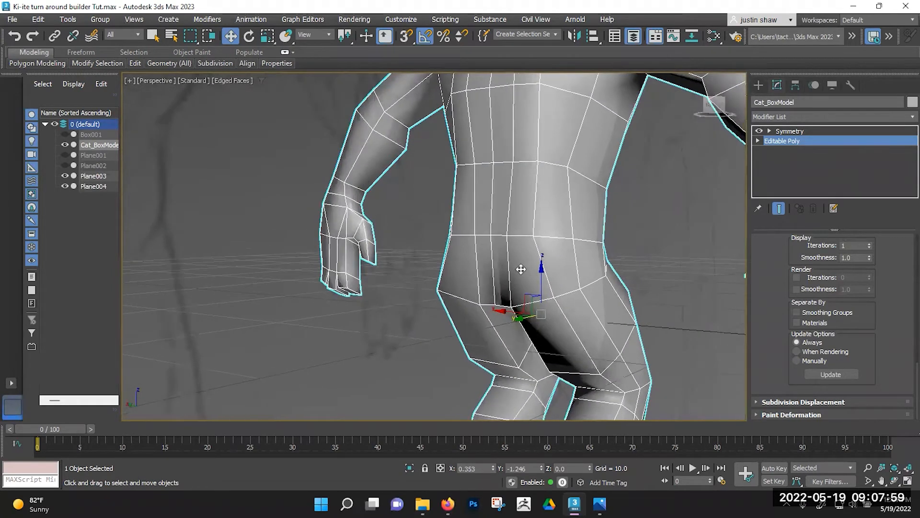
pyautogui.press('2')
pyautogui.scroll(10, 766, 291)
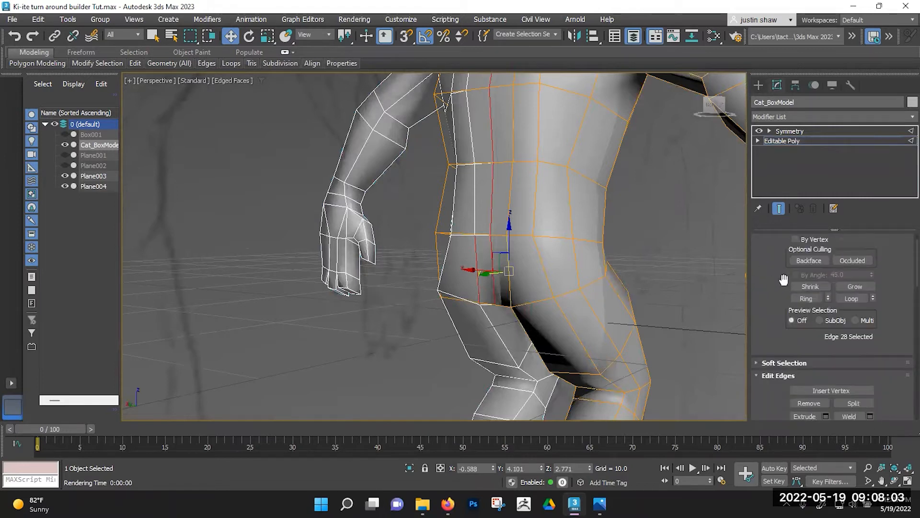
pyautogui.click(798, 300)
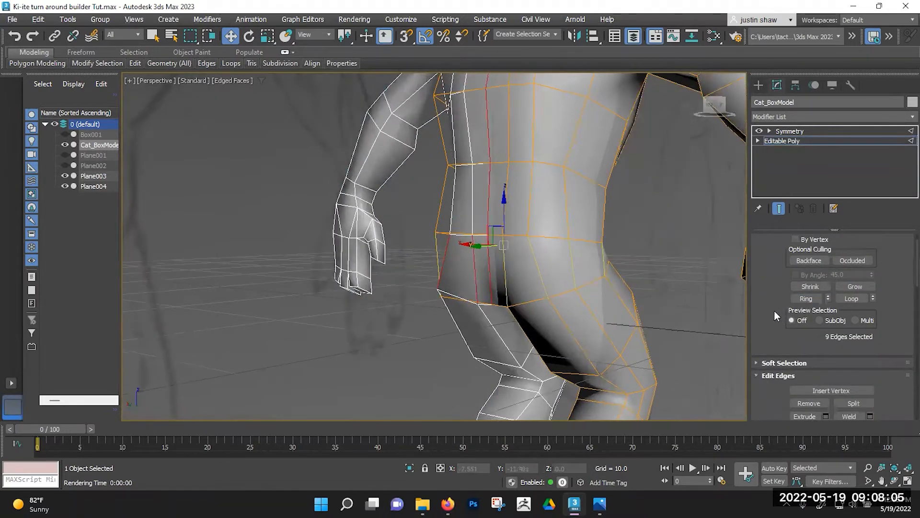
pyautogui.scroll(-3, 774, 313)
pyautogui.click(846, 373)
pyautogui.keyDown('alt'); pyautogui.moveTo(574, 274); pyautogui.dragTo(485, 260, button='middle'); pyautogui.keyUp('alt')
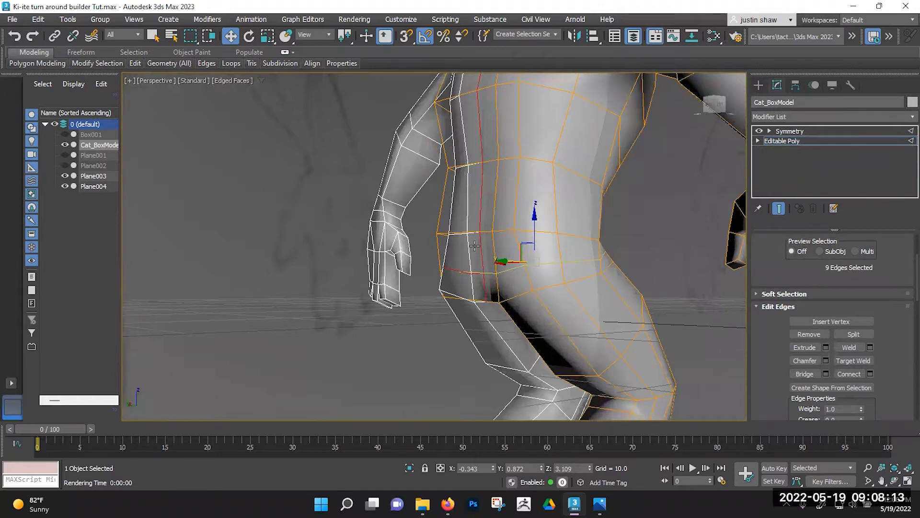
pyautogui.keyDown('alt'); pyautogui.moveTo(489, 282); pyautogui.dragTo(471, 291, button='middle'); pyautogui.keyUp('alt')
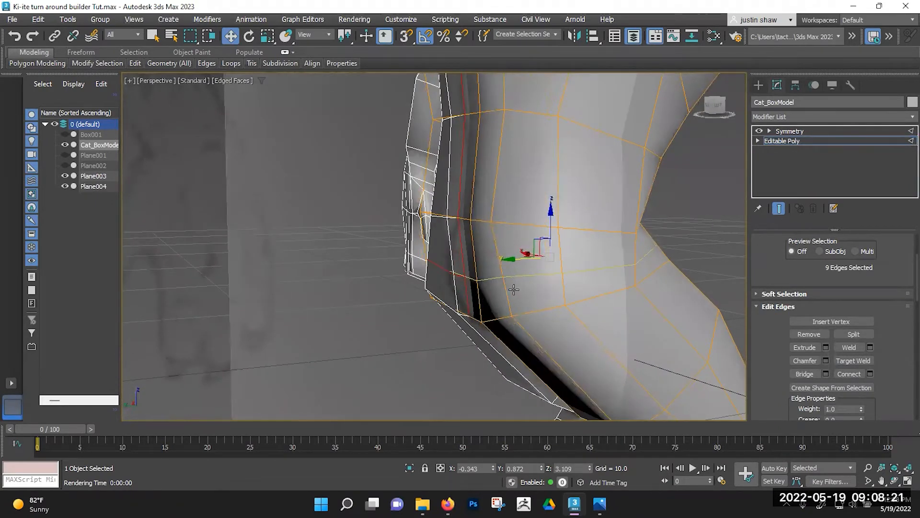
# Return to the Editable Poly's edges and pull an edge of the new hip loop outward at the rear.
pyautogui.press('2')
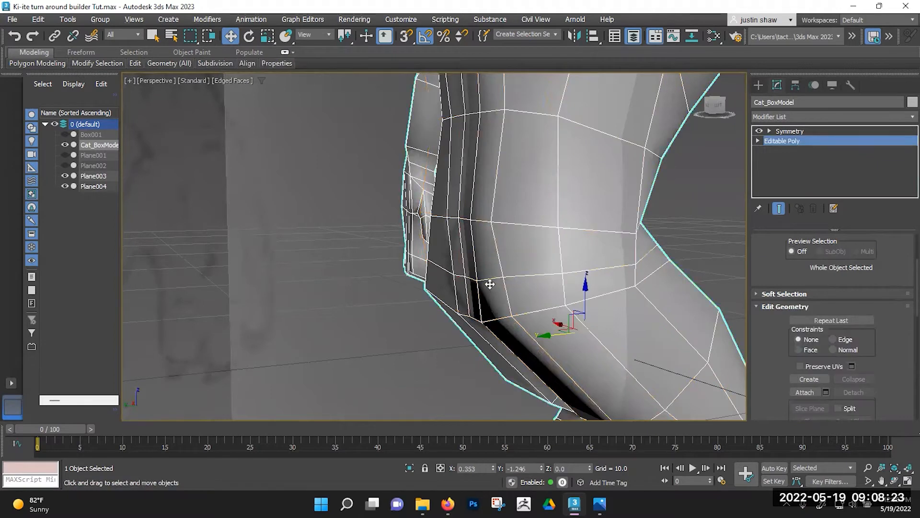
pyautogui.press('Up')
pyautogui.click(847, 140)
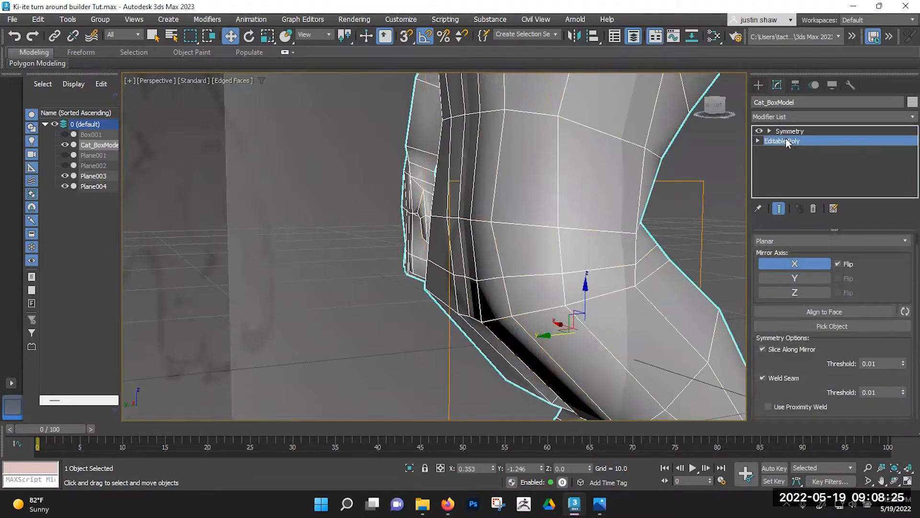
pyautogui.press('2')
pyautogui.keyDown('alt'); pyautogui.moveTo(488, 277); pyautogui.dragTo(511, 299, button='middle'); pyautogui.keyUp('alt')
pyautogui.scroll(2, 515, 290)
pyautogui.click(447, 258)
pyautogui.moveTo(388, 242); pyautogui.dragTo(370, 250)
# Move the new loop's vertices around the front of the hip and the groin to follow the thigh crease.
pyautogui.keyDown('alt'); pyautogui.moveTo(372, 249); pyautogui.dragTo(485, 198, button='middle'); pyautogui.keyUp('alt')
pyautogui.click(478, 277)
pyautogui.press('1')
pyautogui.click(566, 257)
pyautogui.click(491, 210)
pyautogui.moveTo(480, 193); pyautogui.dragTo(475, 191)
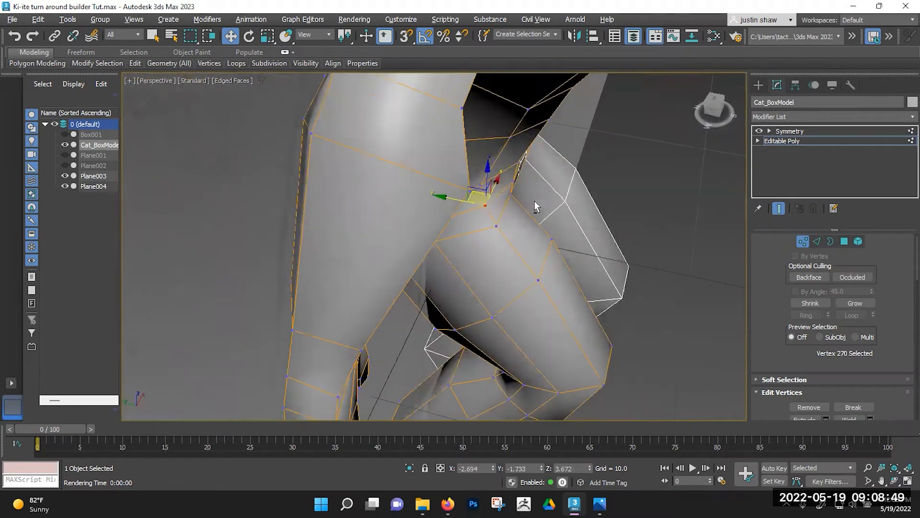
pyautogui.keyDown('alt'); pyautogui.moveTo(537, 206); pyautogui.dragTo(499, 217, button='middle'); pyautogui.keyUp('alt')
pyautogui.click(525, 191)
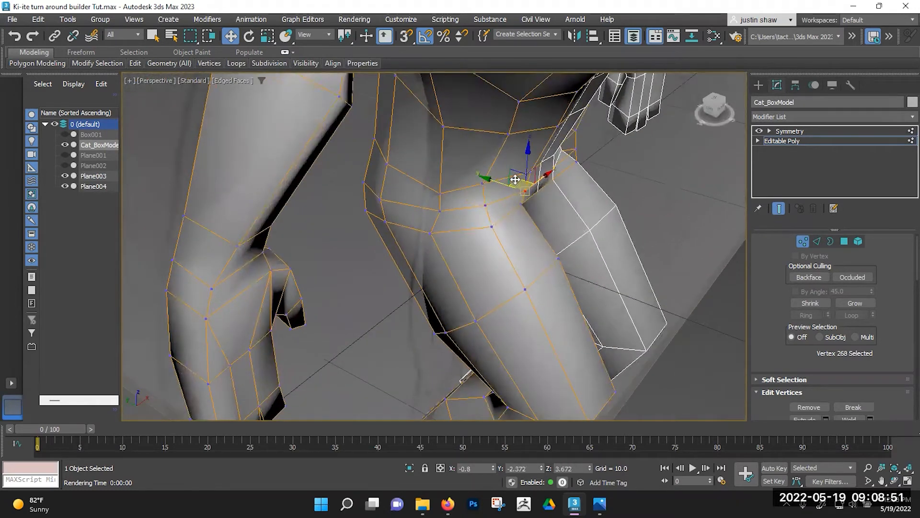
pyautogui.moveTo(515, 179); pyautogui.dragTo(512, 181)
# Adjust the vertices at the back and outer side of the hips to round the buttock.
pyautogui.keyDown('alt'); pyautogui.moveTo(522, 196); pyautogui.dragTo(571, 228, button='middle'); pyautogui.keyUp('alt')
pyautogui.click(594, 226)
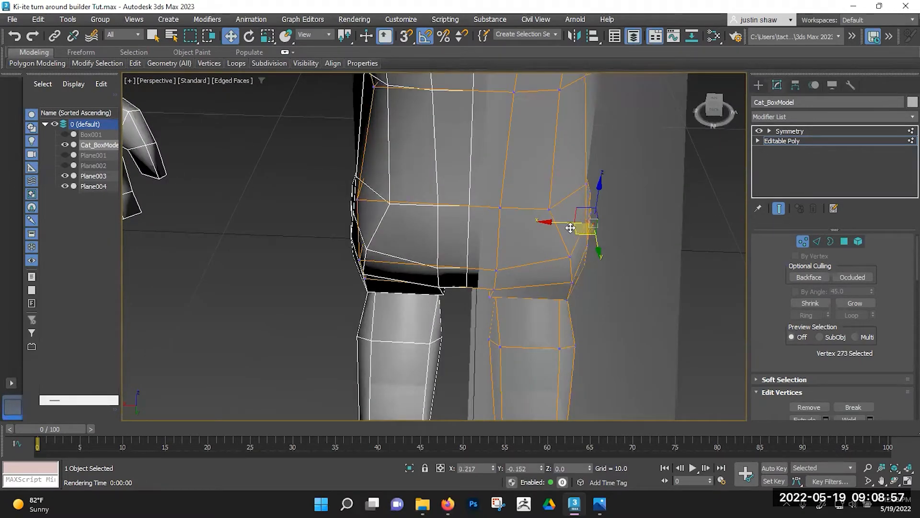
pyautogui.moveTo(567, 258); pyautogui.dragTo(546, 265)
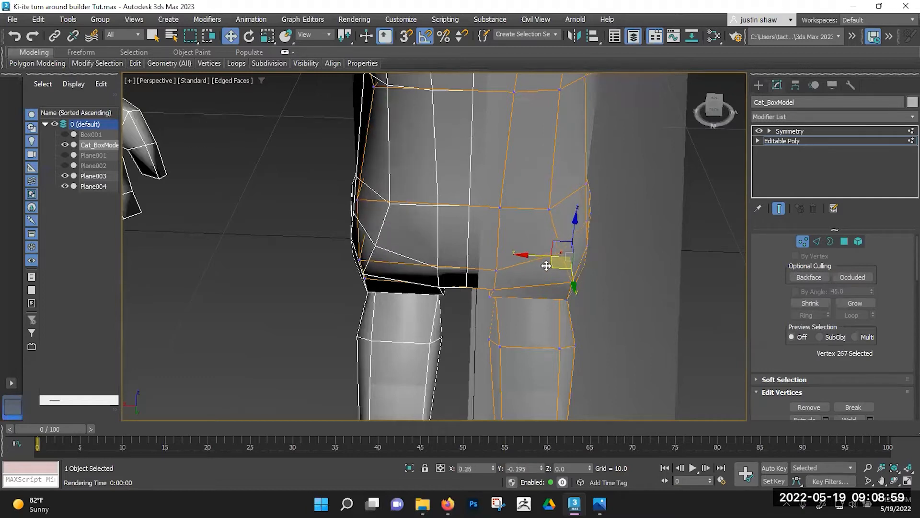
pyautogui.keyDown('alt'); pyautogui.moveTo(499, 274); pyautogui.dragTo(471, 241, button='middle'); pyautogui.keyUp('alt')
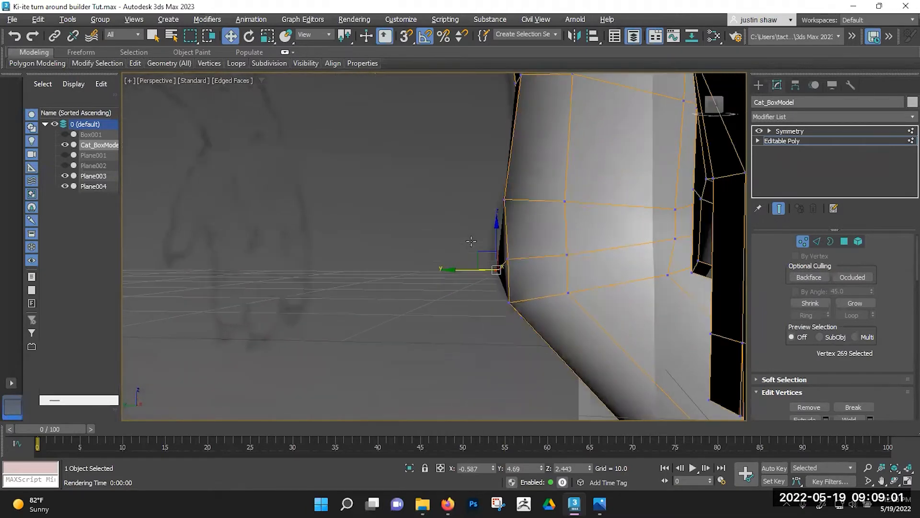
pyautogui.click(511, 302)
pyautogui.keyDown('alt'); pyautogui.moveTo(512, 302); pyautogui.dragTo(533, 281, button='middle'); pyautogui.keyUp('alt')
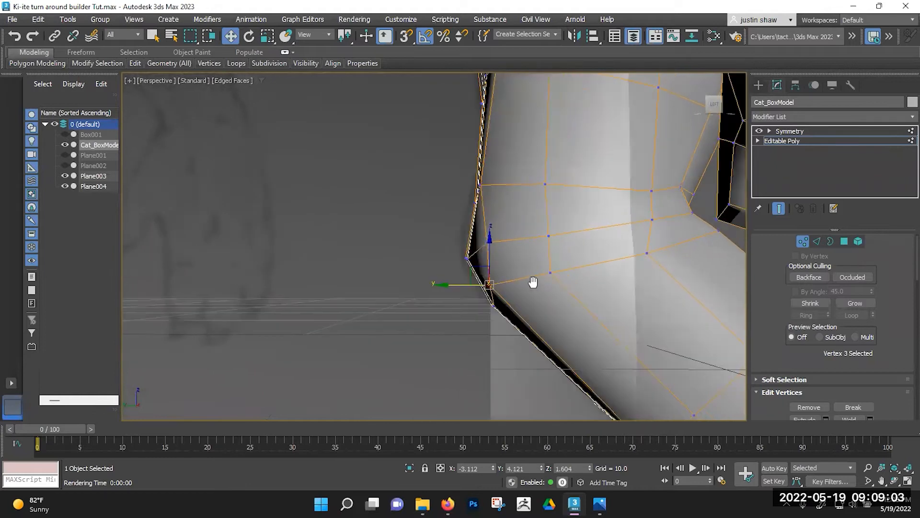
pyautogui.moveTo(473, 267); pyautogui.dragTo(485, 278)
# Select the rear centre polygon at the base of the spine and extend it backward and slightly down into a long tail.
pyautogui.keyDown('alt'); pyautogui.moveTo(521, 274); pyautogui.dragTo(575, 251, button='middle'); pyautogui.keyUp('alt')
pyautogui.scroll(-4, 586, 257)
pyautogui.scroll(3, 486, 249)
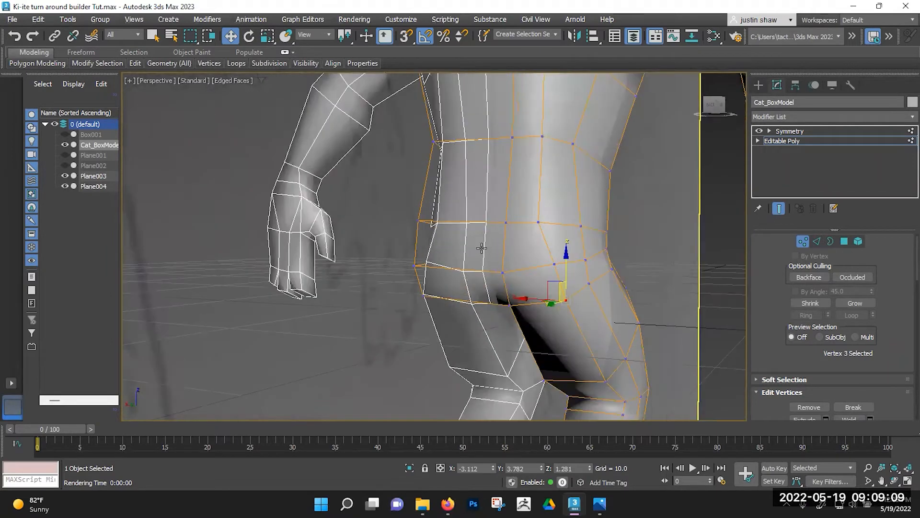
pyautogui.press('4')
pyautogui.click(482, 248)
pyautogui.keyDown('alt'); pyautogui.moveTo(483, 249); pyautogui.dragTo(458, 271, button='middle'); pyautogui.keyUp('alt')
pyautogui.click(497, 273)
pyautogui.scroll(-4, 461, 295)
pyautogui.moveTo(465, 253); pyautogui.dragTo(307, 287)
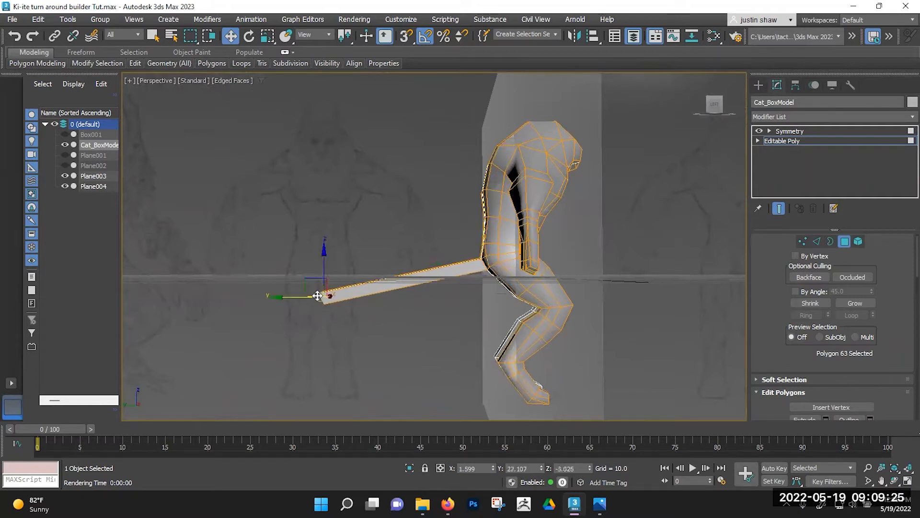
# Rotate the tail's end polygon 25 degrees about X and extrude it into a flared section scaled to about 123 percent.
pyautogui.scroll(3, 312, 290)
pyautogui.press('e')
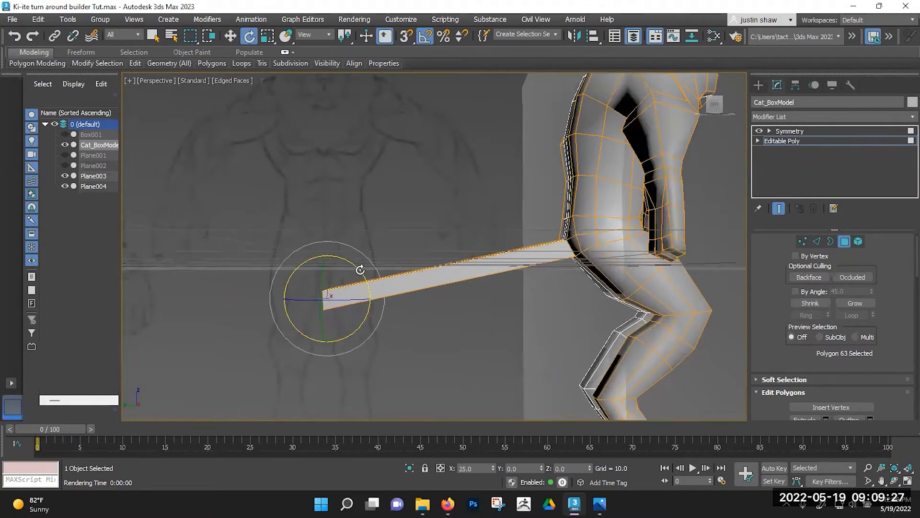
pyautogui.press('w')
pyautogui.moveTo(314, 277); pyautogui.dragTo(398, 290, button='middle')
pyautogui.press('r')
pyautogui.keyDown('shift'); pyautogui.moveTo(375, 312); pyautogui.dragTo(388, 299); pyautogui.keyUp('shift')
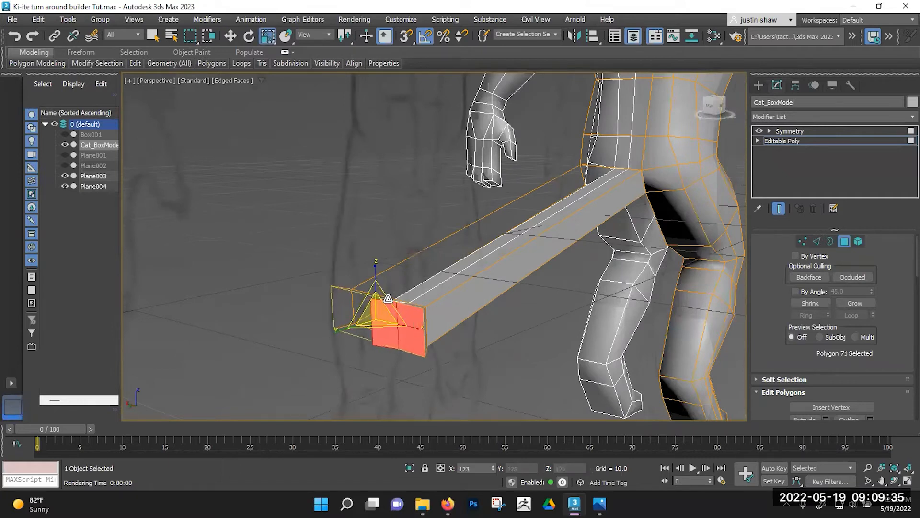
pyautogui.keyDown('alt'); pyautogui.moveTo(378, 319); pyautogui.dragTo(348, 269, button='middle'); pyautogui.keyUp('alt')
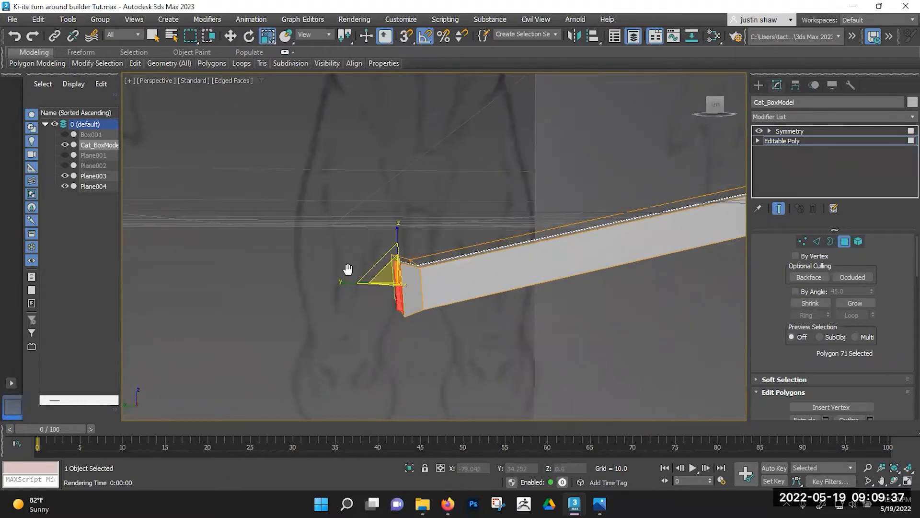
pyautogui.keyDown('alt'); pyautogui.moveTo(384, 314); pyautogui.dragTo(368, 326, button='middle'); pyautogui.keyUp('alt')
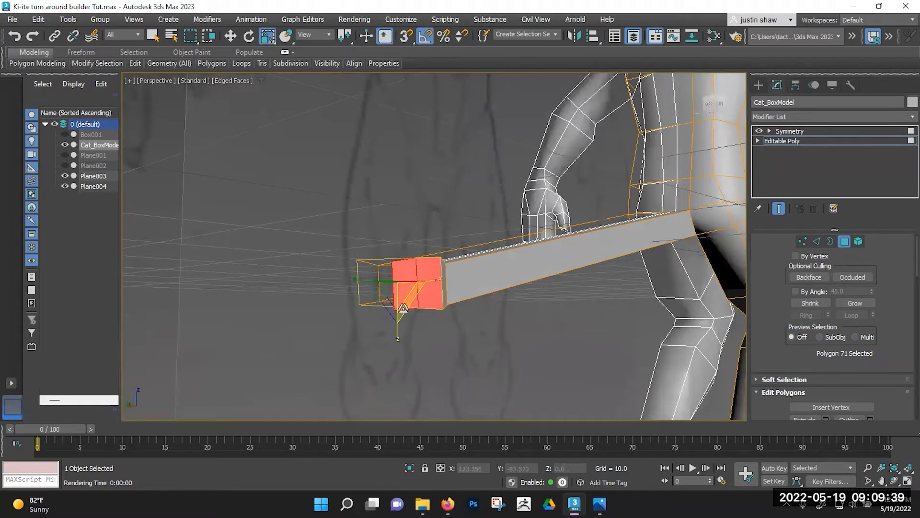
# Lower the tail end's two bottom vertices by about 0.3 and raise its two top vertices by about 0.6.
pyautogui.press('1')
pyautogui.press('w')
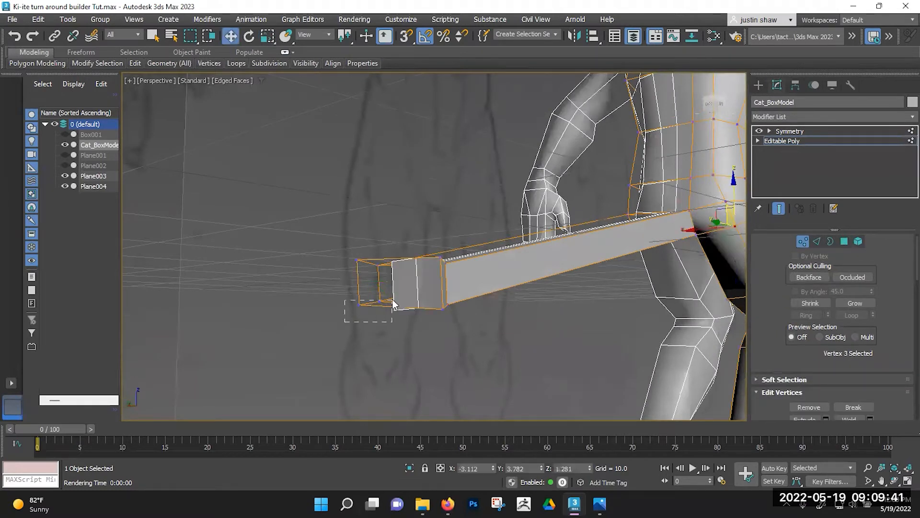
pyautogui.moveTo(388, 301); pyautogui.dragTo(387, 296)
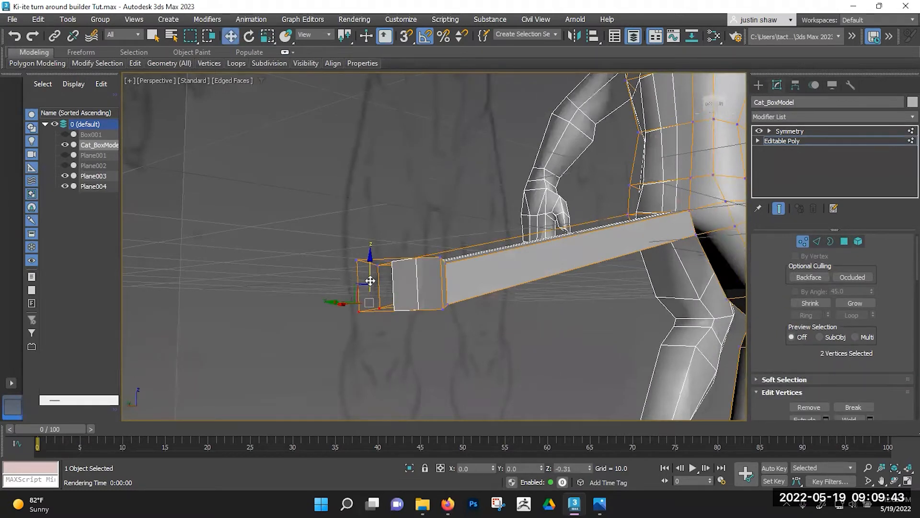
pyautogui.keyDown('alt'); pyautogui.moveTo(370, 289); pyautogui.dragTo(349, 272, button='middle'); pyautogui.keyUp('alt')
pyautogui.moveTo(363, 238); pyautogui.dragTo(364, 223)
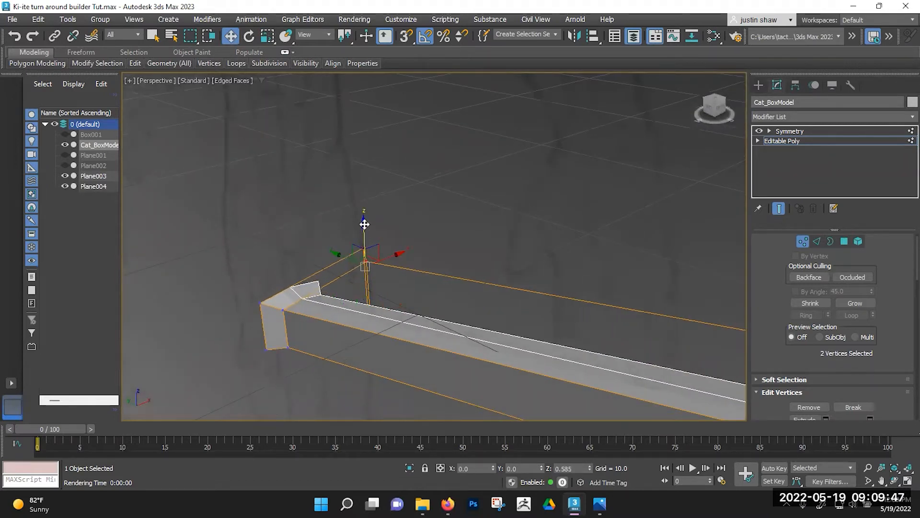
# Select the tail's end polygon, extend it backward into another segment, and push it about 0.6 farther out along Y.
pyautogui.keyDown('alt'); pyautogui.moveTo(301, 297); pyautogui.dragTo(334, 283, button='middle'); pyautogui.keyUp('alt')
pyautogui.moveTo(335, 283); pyautogui.dragTo(371, 235, button='middle')
pyautogui.press('4')
pyautogui.click(386, 280)
pyautogui.keyDown('alt'); pyautogui.moveTo(386, 281); pyautogui.dragTo(382, 272, button='middle'); pyautogui.keyUp('alt')
pyautogui.moveTo(358, 266); pyautogui.dragTo(317, 265)
pyautogui.keyDown('alt'); pyautogui.moveTo(320, 274); pyautogui.dragTo(349, 279, button='middle'); pyautogui.keyUp('alt')
pyautogui.press('r')
pyautogui.press('w')
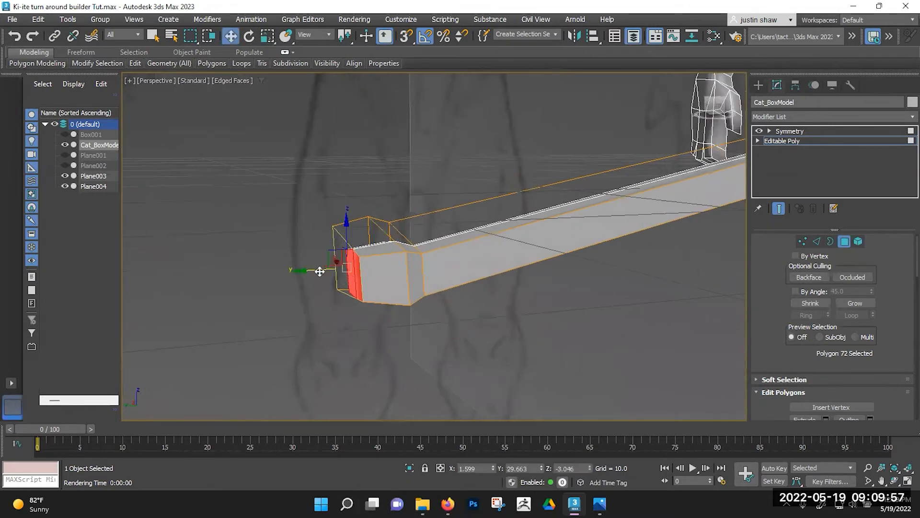
pyautogui.moveTo(316, 269); pyautogui.dragTo(302, 270)
# Form a narrower tip from the tail's end polygon, scaling it to 70 percent in Z and pulling it back about 0.9.
pyautogui.keyDown('alt'); pyautogui.moveTo(304, 273); pyautogui.dragTo(331, 267, button='middle'); pyautogui.keyUp('alt')
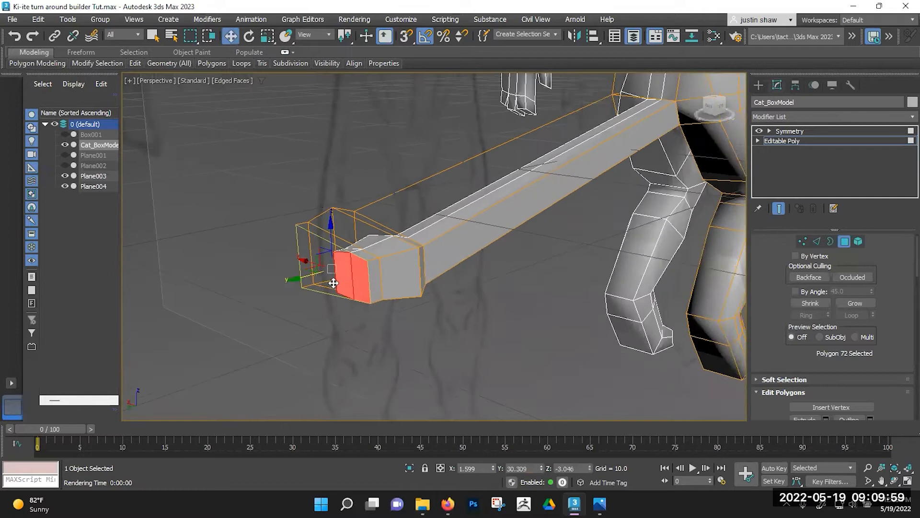
pyautogui.press('r')
pyautogui.moveTo(330, 264); pyautogui.dragTo(333, 289)
pyautogui.keyDown('alt'); pyautogui.moveTo(382, 309); pyautogui.dragTo(343, 241, button='middle'); pyautogui.keyUp('alt')
pyautogui.moveTo(331, 219); pyautogui.dragTo(331, 237)
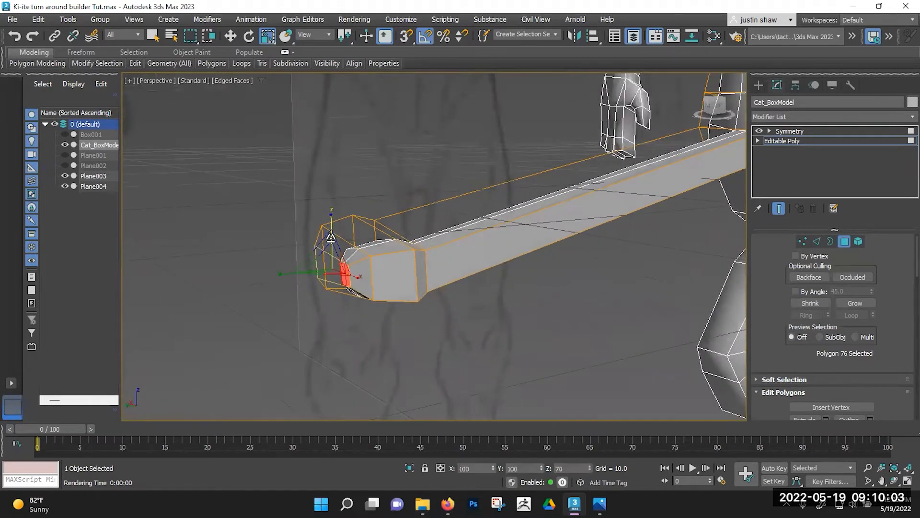
pyautogui.press('w')
pyautogui.keyDown('alt'); pyautogui.moveTo(333, 261); pyautogui.dragTo(309, 268, button='middle'); pyautogui.keyUp('alt')
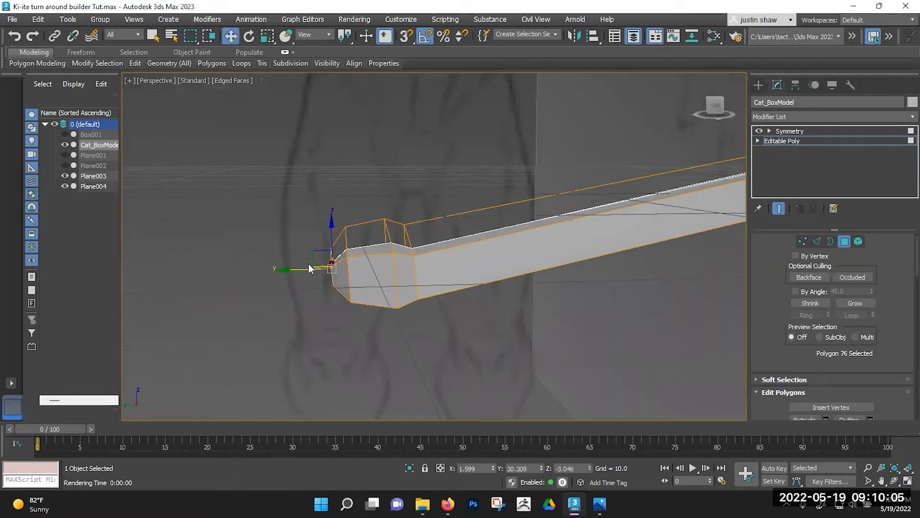
pyautogui.moveTo(293, 267); pyautogui.dragTo(280, 265)
# Pull the outer edge of the tail's tip polygon backward along Y by about 1.9.
pyautogui.keyDown('alt'); pyautogui.moveTo(389, 274); pyautogui.dragTo(375, 294, button='middle'); pyautogui.keyUp('alt')
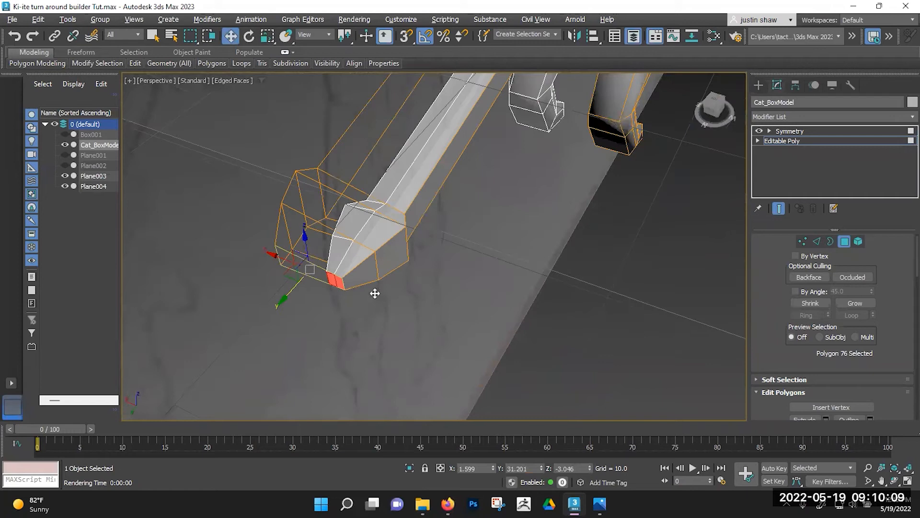
pyautogui.click(268, 265)
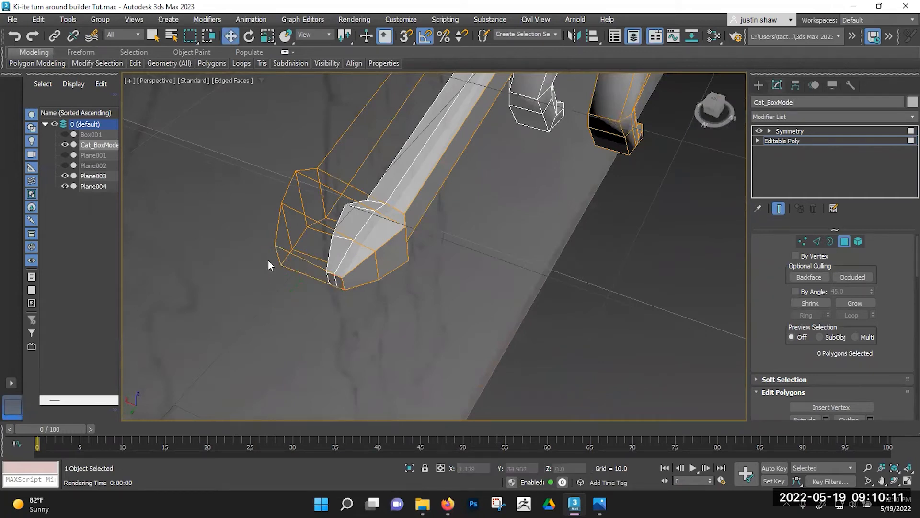
pyautogui.click(278, 255)
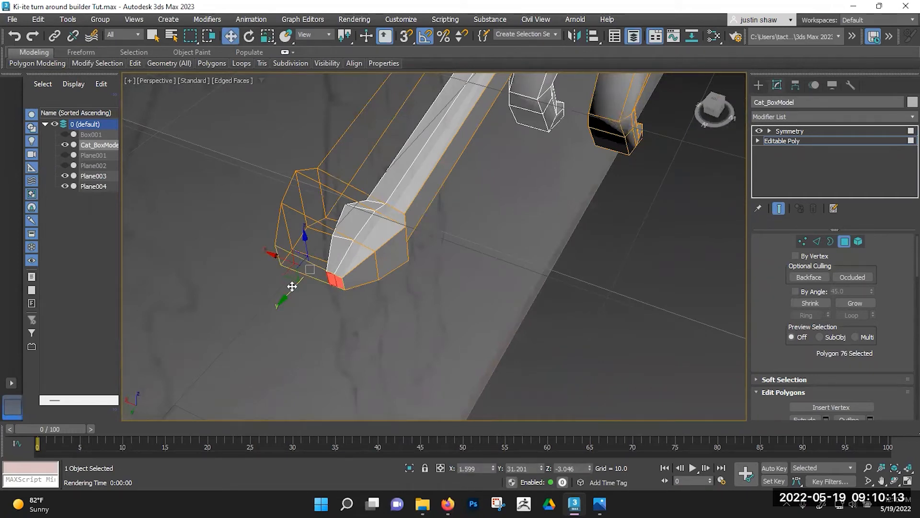
pyautogui.press('2')
pyautogui.moveTo(257, 277); pyautogui.dragTo(225, 304)
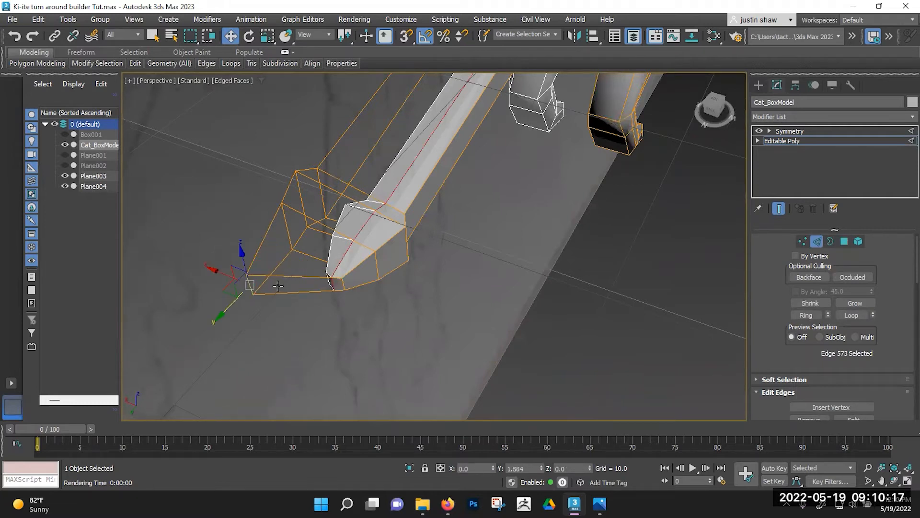
# Select the tail's four lengthwise edges and connect them with three evenly pinched segments to add three edge loops.
pyautogui.keyDown('alt'); pyautogui.moveTo(511, 259); pyautogui.dragTo(422, 218, button='middle'); pyautogui.keyUp('alt')
pyautogui.scroll(-4, 422, 218)
pyautogui.keyDown('alt'); pyautogui.moveTo(501, 220); pyautogui.dragTo(484, 211, button='middle'); pyautogui.keyUp('alt')
pyautogui.moveTo(484, 211); pyautogui.dragTo(381, 218, button='middle')
pyautogui.moveTo(422, 147); pyautogui.dragTo(471, 287)
pyautogui.scroll(-4, 763, 309)
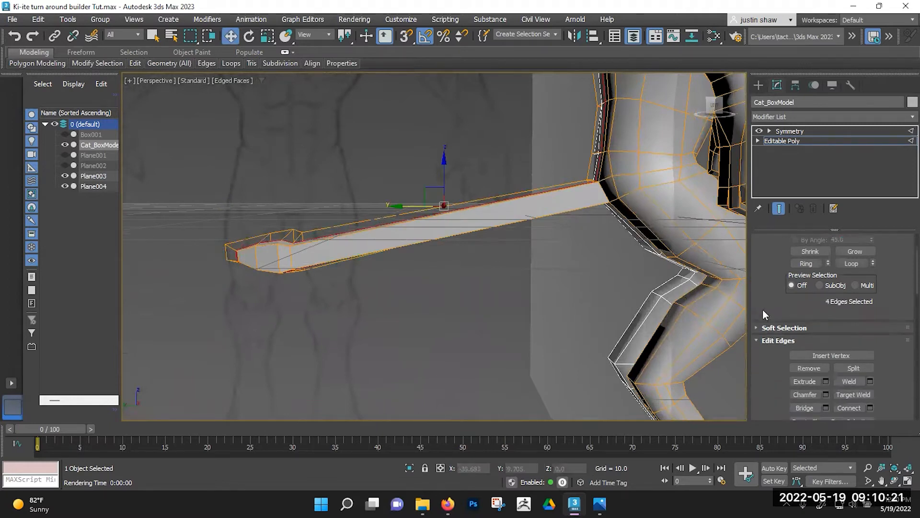
pyautogui.click(869, 355)
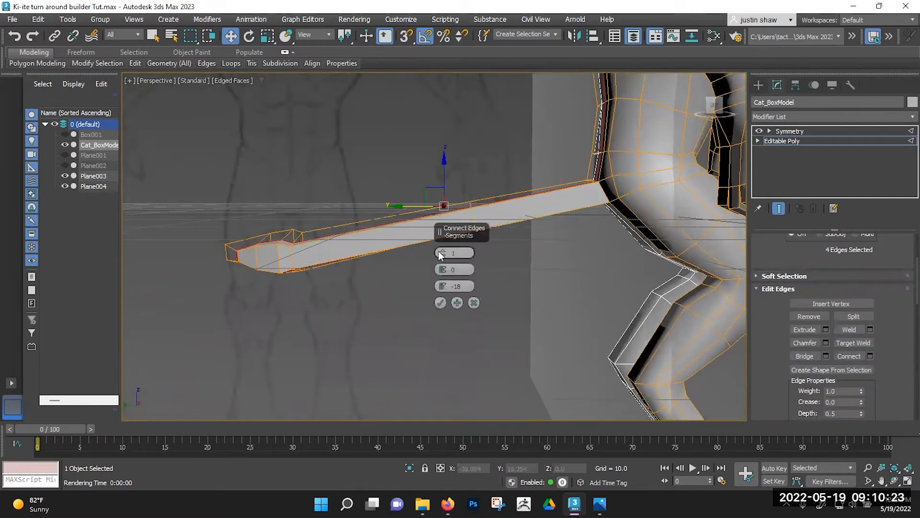
pyautogui.click(440, 303)
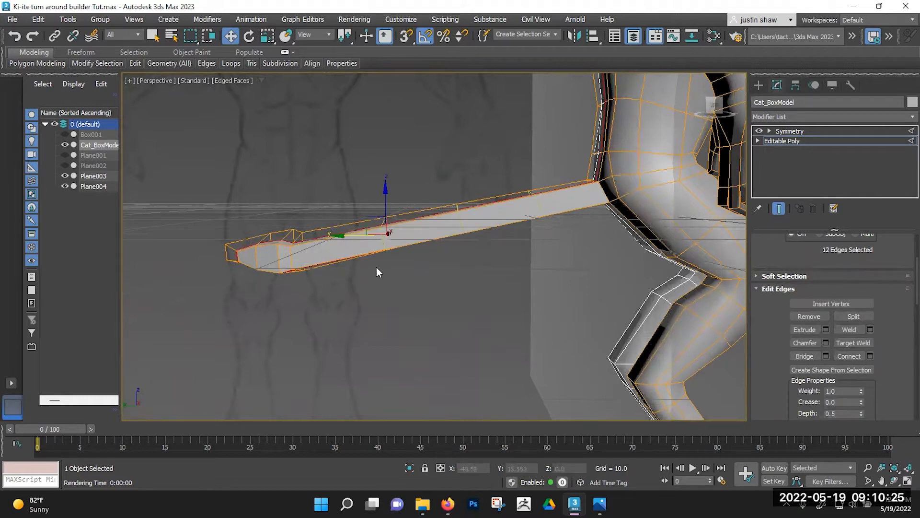
# Select the vertices of the tail's middle loop and lower them to start a downward curve.
pyautogui.press('1')
pyautogui.moveTo(367, 192); pyautogui.dragTo(404, 262)
pyautogui.keyDown('alt'); pyautogui.moveTo(405, 262); pyautogui.dragTo(408, 259, button='middle'); pyautogui.keyUp('alt')
pyautogui.moveTo(420, 174); pyautogui.dragTo(472, 271)
pyautogui.moveTo(442, 204); pyautogui.dragTo(437, 232)
pyautogui.hotkey('ctrl', 'z')
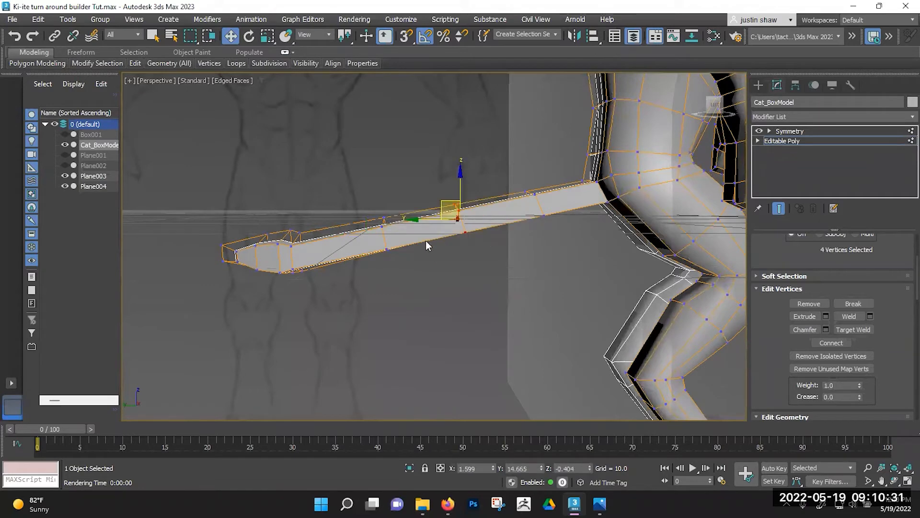
pyautogui.moveTo(465, 225)
pyautogui.keyDown('alt'); pyautogui.mouseDown(button='middle')
pyautogui.moveTo(499, 238)
pyautogui.moveTo(496, 249)
pyautogui.moveTo(486, 215)
pyautogui.moveTo(476, 227)
pyautogui.mouseUp(button='middle'); pyautogui.keyUp('alt')
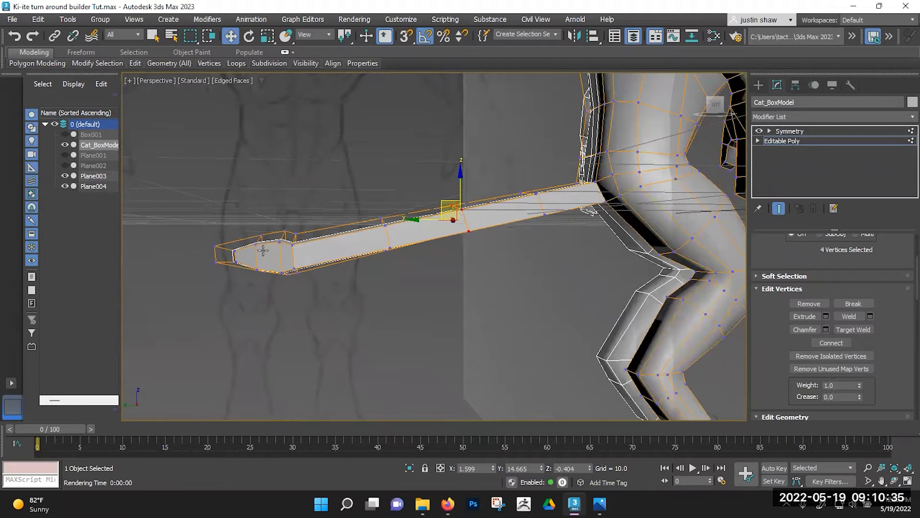
pyautogui.keyDown('alt'); pyautogui.moveTo(405, 252); pyautogui.dragTo(413, 249, button='middle'); pyautogui.keyUp('alt')
pyautogui.moveTo(440, 202); pyautogui.dragTo(438, 232)
# Lower the vertex loops on either side of the tail's middle loop to smooth the downward curve.
pyautogui.moveTo(351, 201); pyautogui.dragTo(392, 269)
pyautogui.moveTo(369, 219); pyautogui.dragTo(358, 246)
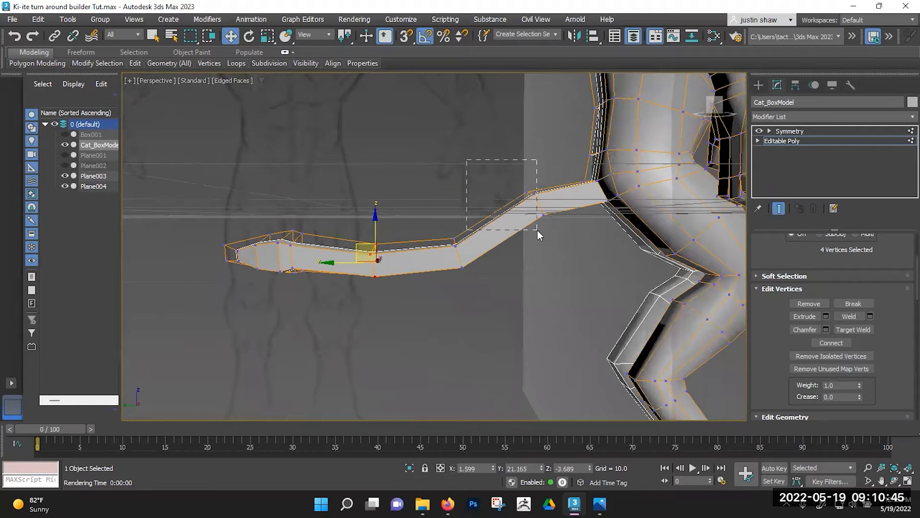
pyautogui.moveTo(537, 230); pyautogui.dragTo(537, 230)
pyautogui.moveTo(518, 187); pyautogui.dragTo(515, 211)
# Select the vertices of the tail's end section and rotate them so the tip tilts upward.
pyautogui.moveTo(306, 219); pyautogui.dragTo(358, 230, button='middle')
pyautogui.moveTo(252, 209); pyautogui.dragTo(398, 312)
pyautogui.press('e')
pyautogui.moveTo(351, 231); pyautogui.dragTo(304, 240)
pyautogui.press('w')
pyautogui.keyDown('alt'); pyautogui.moveTo(503, 253); pyautogui.dragTo(446, 245, button='middle'); pyautogui.keyUp('alt')
pyautogui.scroll(-3, 464, 246)
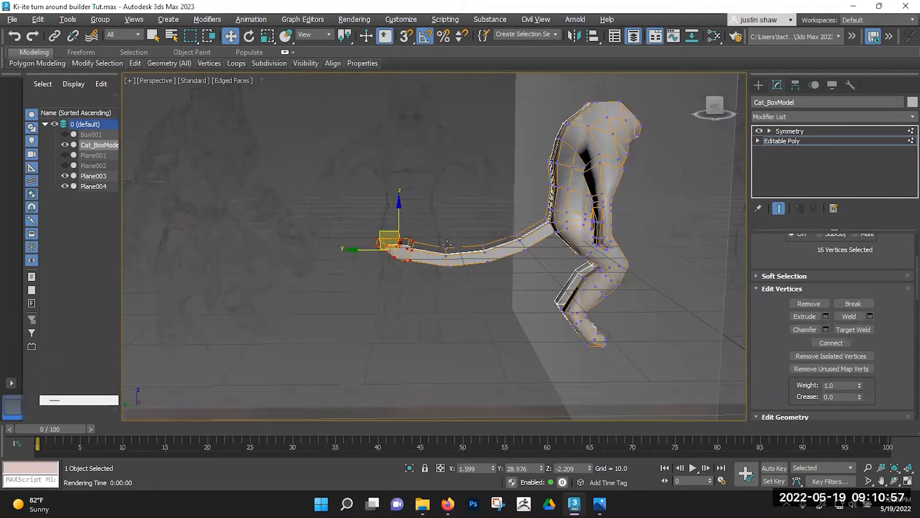
# Select all the tail's vertices, including the four at its base where it joins the body.
pyautogui.moveTo(529, 304); pyautogui.dragTo(531, 304)
pyautogui.scroll(3, 535, 287)
pyautogui.moveTo(537, 277)
pyautogui.mouseDown(button='middle')
pyautogui.moveTo(548, 312)
pyautogui.moveTo(555, 278)
pyautogui.mouseUp(button='middle')
pyautogui.scroll(3, 551, 254)
pyautogui.moveTo(551, 246); pyautogui.dragTo(531, 280, button='middle')
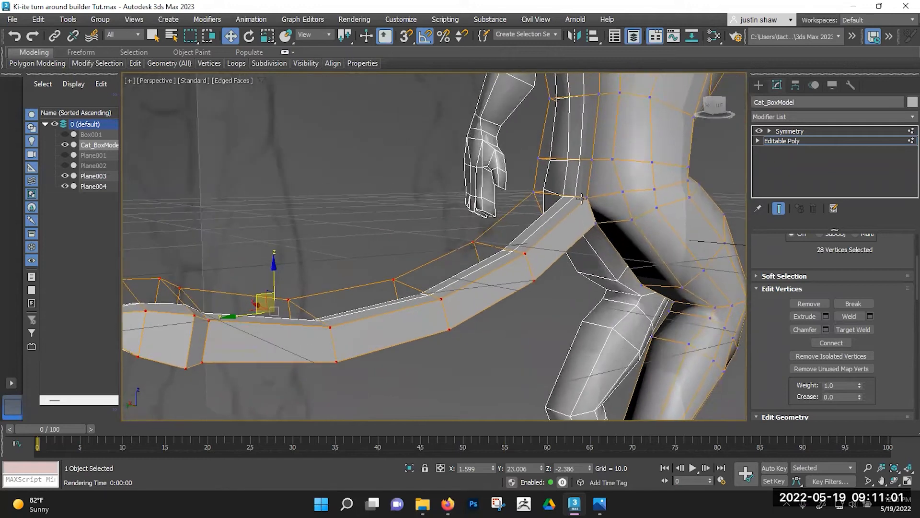
pyautogui.keyDown('ctrl'); pyautogui.click(585, 196); pyautogui.keyUp('ctrl')
pyautogui.keyDown('alt'); pyautogui.moveTo(509, 237); pyautogui.dragTo(455, 263, button='middle'); pyautogui.keyUp('alt')
pyautogui.keyDown('ctrl'); pyautogui.click(436, 183); pyautogui.keyUp('ctrl')
pyautogui.keyDown('ctrl'); pyautogui.click(441, 202); pyautogui.keyUp('ctrl')
pyautogui.keyDown('ctrl'); pyautogui.click(504, 207); pyautogui.keyUp('ctrl')
# Scale the selected tail vertices down to make the tail thinner and raise them by about 0.5.
pyautogui.press('r')
pyautogui.moveTo(318, 282); pyautogui.dragTo(319, 284)
pyautogui.keyDown('alt'); pyautogui.moveTo(329, 291); pyautogui.dragTo(310, 335, button='middle'); pyautogui.keyUp('alt')
pyautogui.moveTo(310, 337); pyautogui.dragTo(311, 347)
pyautogui.keyDown('alt'); pyautogui.moveTo(316, 346); pyautogui.dragTo(390, 329, button='middle'); pyautogui.keyUp('alt')
pyautogui.scroll(-2, 357, 341)
pyautogui.press('w')
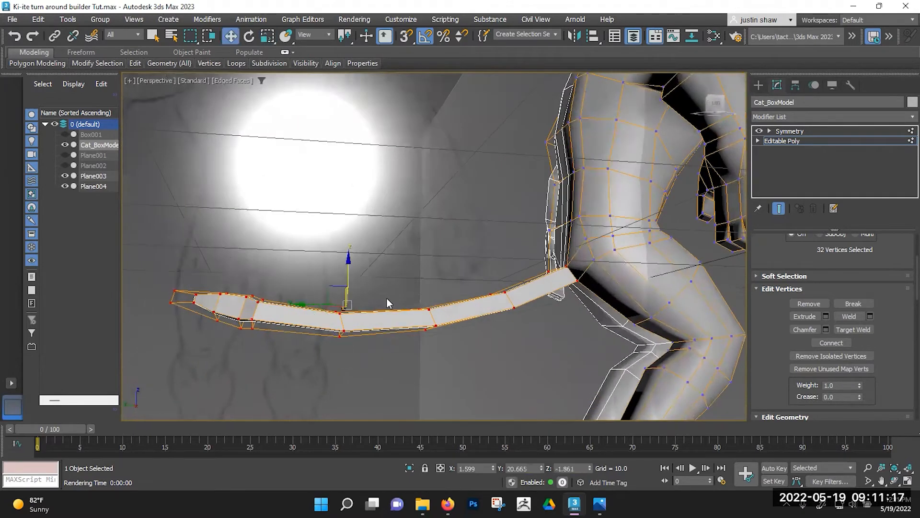
pyautogui.moveTo(349, 269); pyautogui.dragTo(350, 262)
pyautogui.keyDown('alt'); pyautogui.moveTo(393, 302); pyautogui.dragTo(424, 338, button='middle'); pyautogui.keyUp('alt')
# Convert the mirrored cat model to a single Editable Poly, collapsing the Symmetry modifier.
pyautogui.keyDown('alt'); pyautogui.moveTo(430, 237); pyautogui.dragTo(405, 289, button='middle'); pyautogui.keyUp('alt')
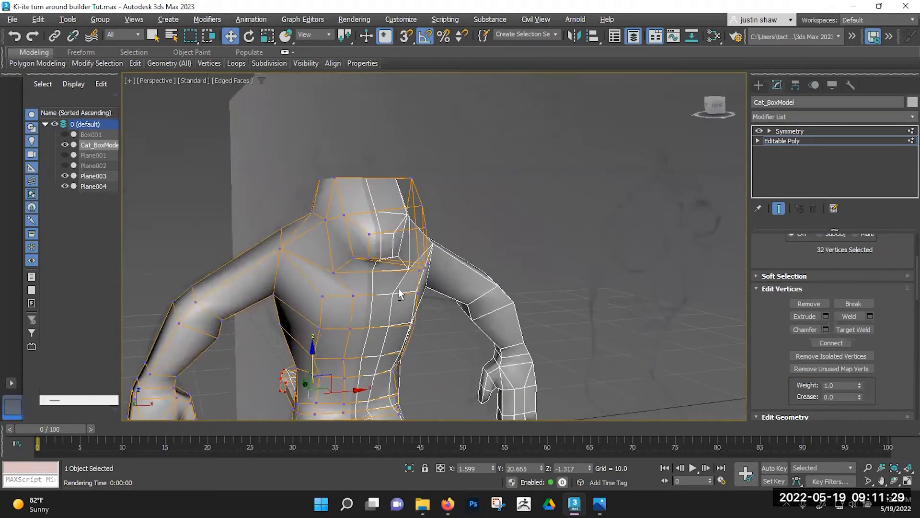
pyautogui.scroll(2, 405, 289)
pyautogui.scroll(4, 412, 237)
pyautogui.scroll(-6, 412, 237)
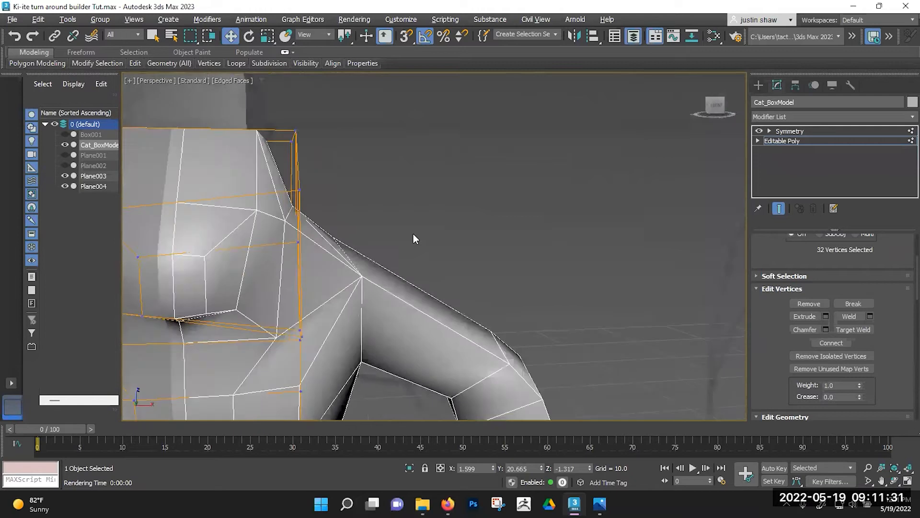
pyautogui.moveTo(366, 263); pyautogui.dragTo(389, 204, button='middle')
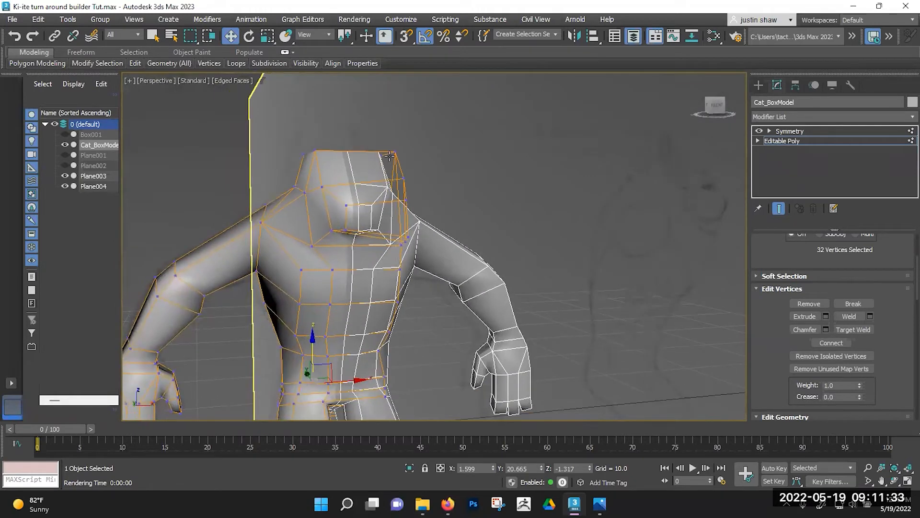
pyautogui.moveTo(389, 268); pyautogui.dragTo(450, 219, button='middle')
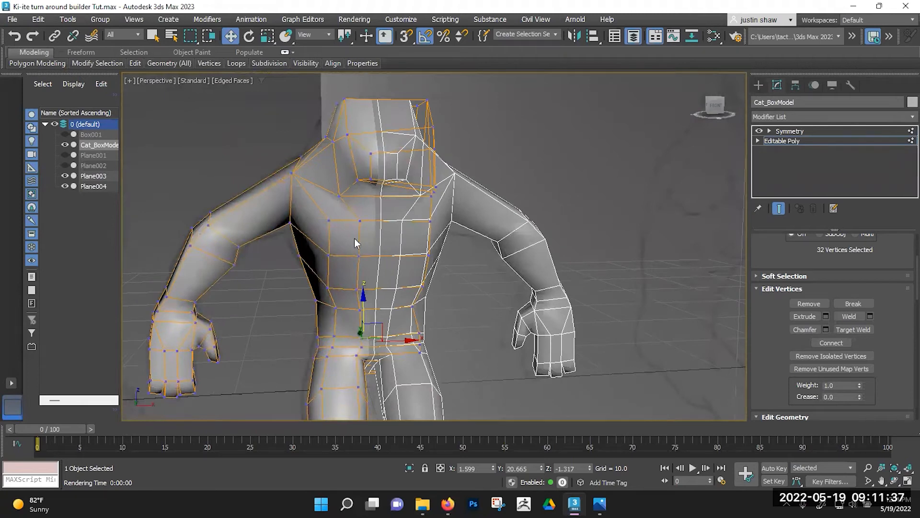
pyautogui.rightClick(347, 224)
pyautogui.moveTo(394, 370)
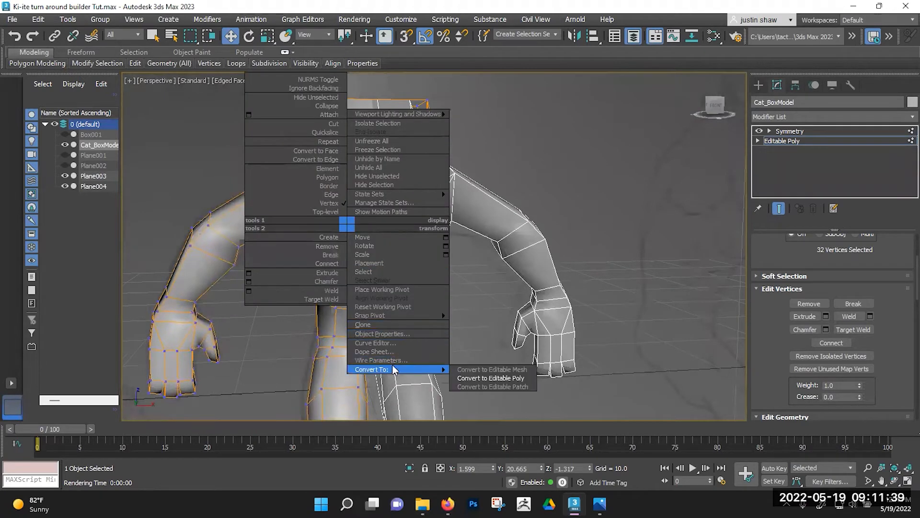
pyautogui.click(469, 380)
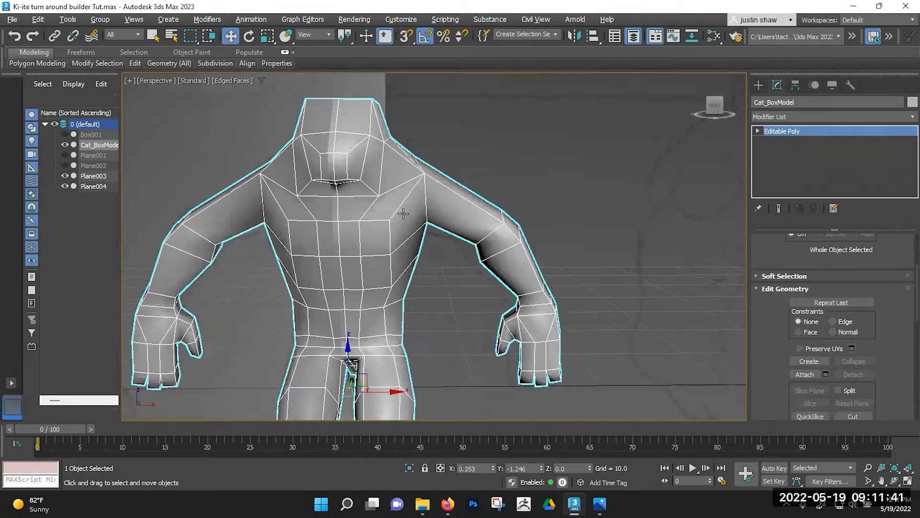
# Isolate the cat model and inspect its tail and body from several sides, toggling the edged faces off and on.
pyautogui.hotkey('alt', 'q')
pyautogui.moveTo(381, 248)
pyautogui.keyDown('alt'); pyautogui.mouseDown(button='middle')
pyautogui.moveTo(475, 260)
pyautogui.moveTo(410, 263)
pyautogui.moveTo(584, 262)
pyautogui.mouseUp(button='middle'); pyautogui.keyUp('alt')
pyautogui.press('F4')
pyautogui.press('F4')
pyautogui.scroll(6, 427, 271)
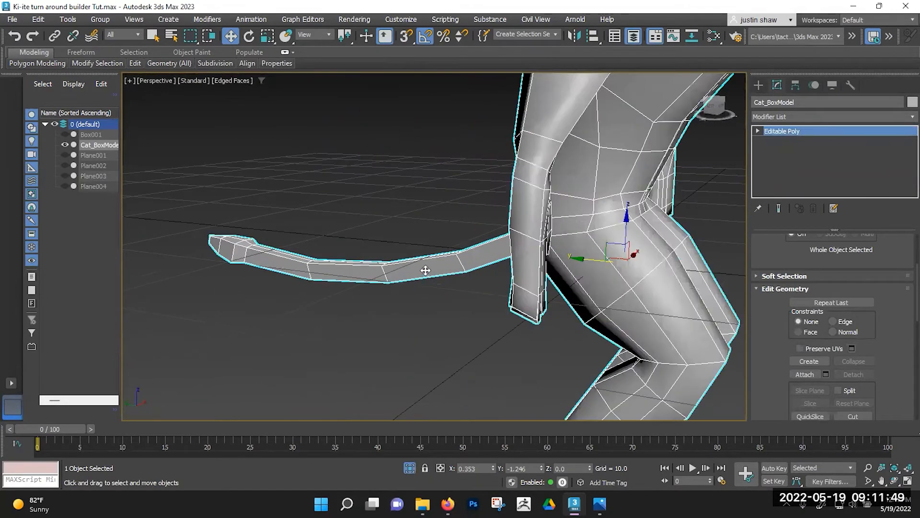
pyautogui.keyDown('alt'); pyautogui.moveTo(458, 275); pyautogui.dragTo(377, 253, button='middle'); pyautogui.keyUp('alt')
pyautogui.scroll(-5, 374, 255)
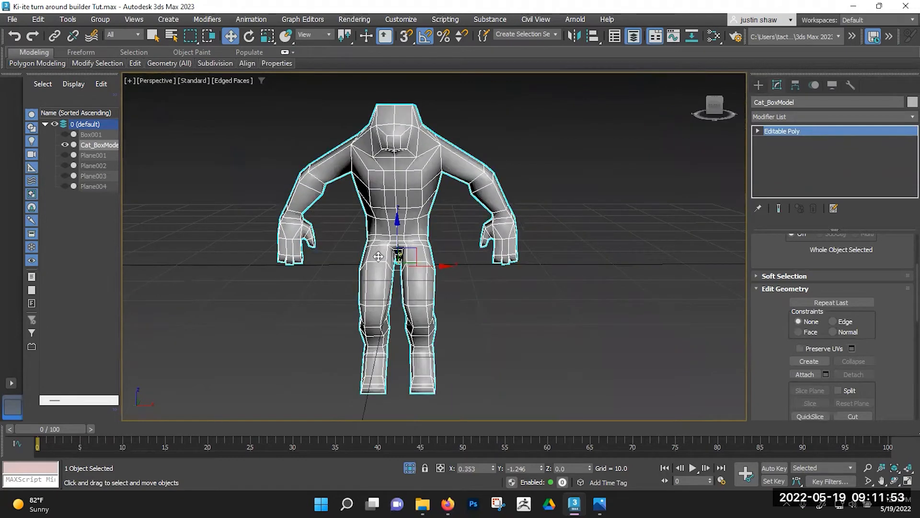
# Add a Symmetry modifier to the cat model, mirrored only about the X axis with Flip enabled.
pyautogui.write('xsym')
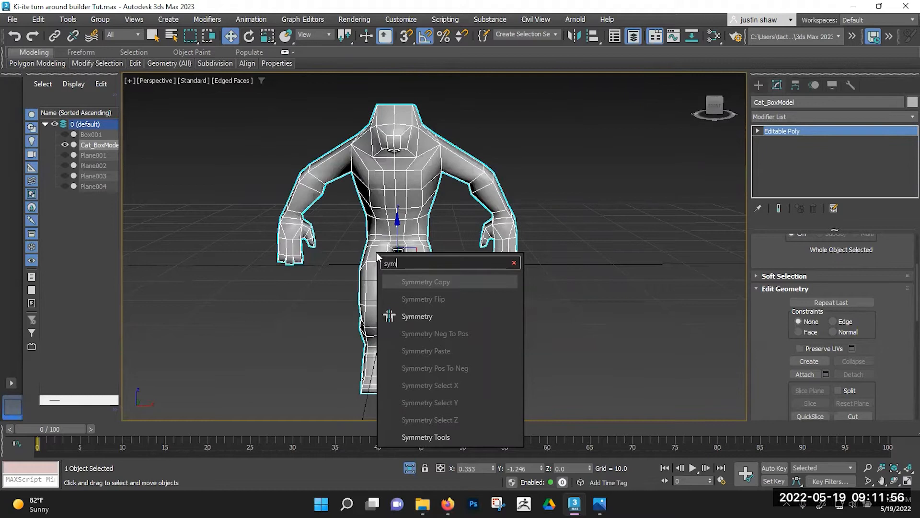
pyautogui.press('Down')
pyautogui.press('Down')
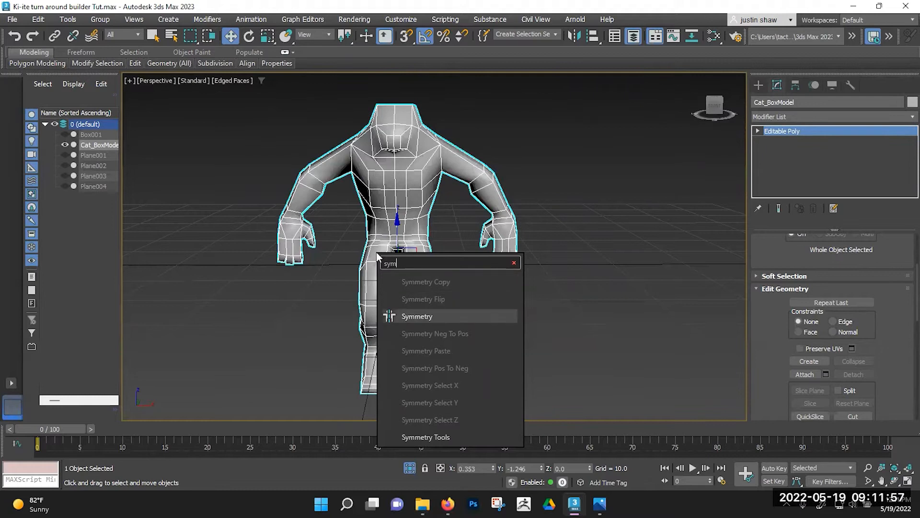
pyautogui.press('Return')
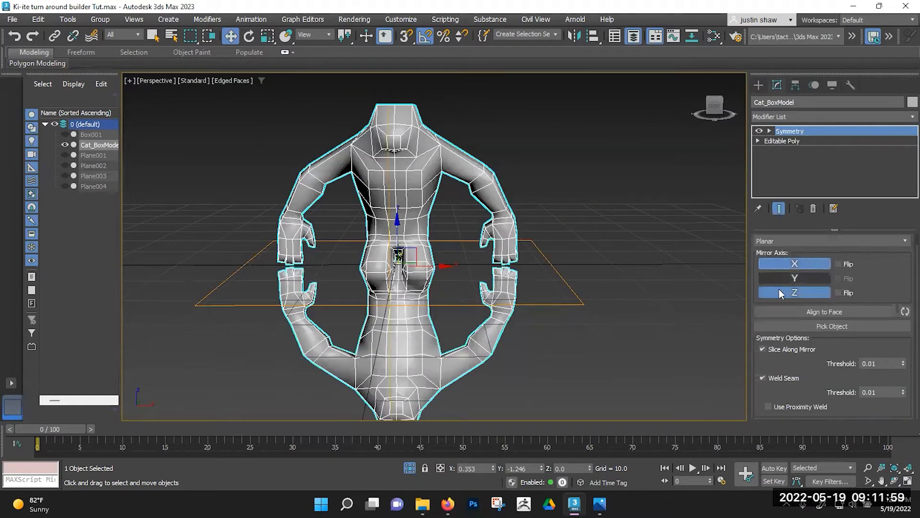
pyautogui.click(784, 292)
pyautogui.keyDown('alt'); pyautogui.moveTo(510, 286); pyautogui.dragTo(539, 282, button='middle'); pyautogui.keyUp('alt')
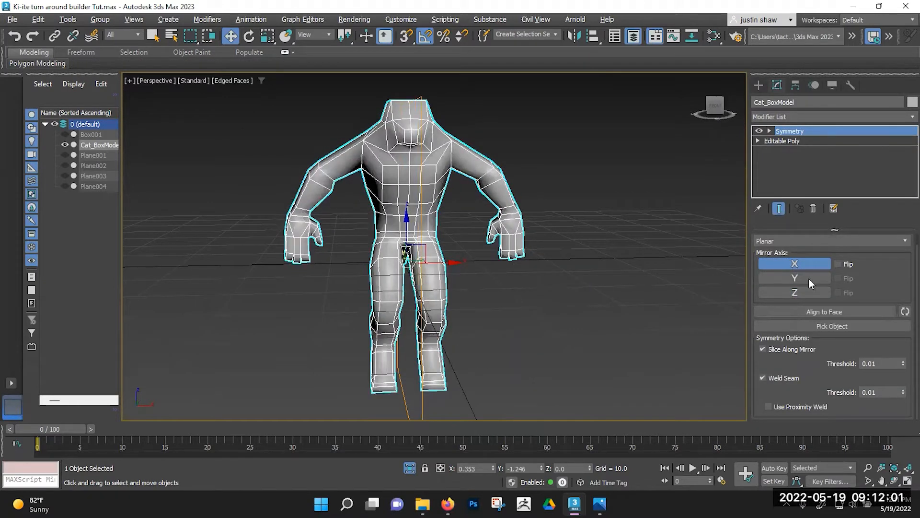
pyautogui.keyDown('alt'); pyautogui.moveTo(595, 302); pyautogui.dragTo(611, 300, button='middle'); pyautogui.keyUp('alt')
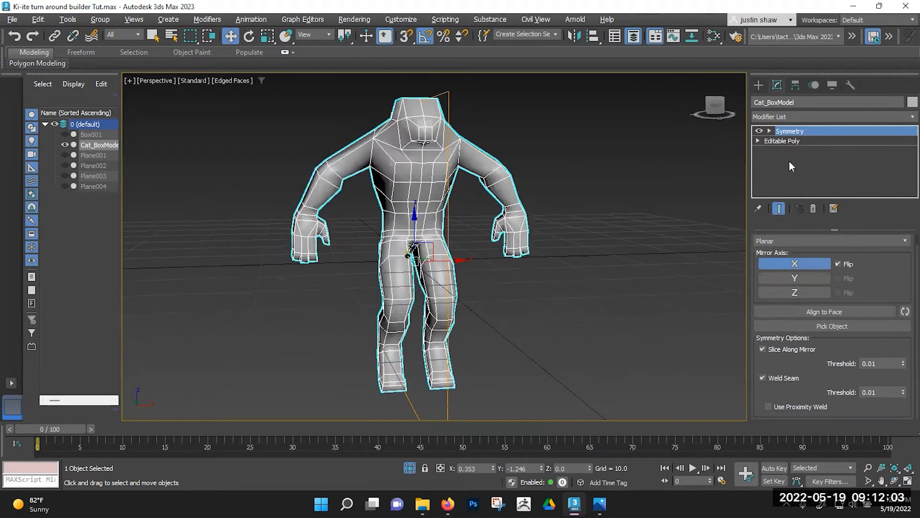
# Return to vertex editing on the Editable Poly beneath the Symmetry with the end result shown, and bring the head into view.
pyautogui.click(783, 141)
pyautogui.click(779, 208)
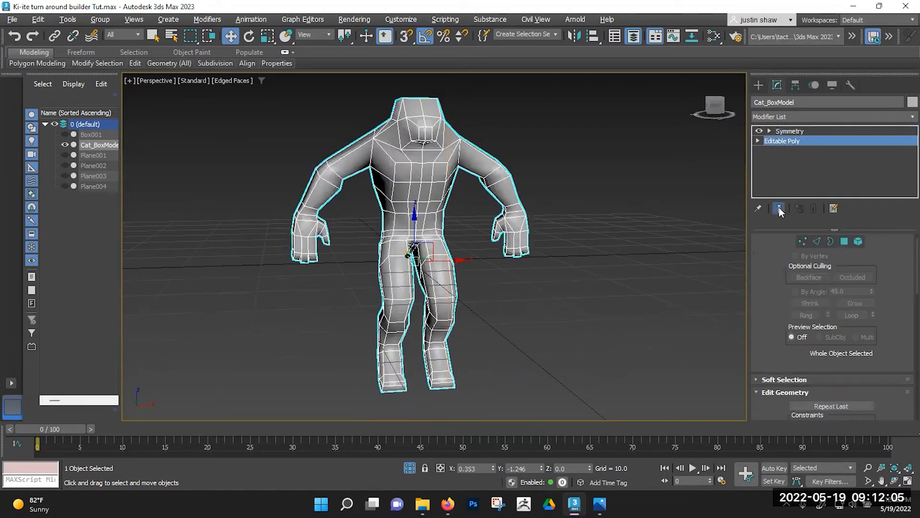
pyautogui.keyDown('alt'); pyautogui.moveTo(585, 240); pyautogui.dragTo(540, 246, button='middle'); pyautogui.keyUp('alt')
pyautogui.click(804, 243)
pyautogui.keyDown('alt'); pyautogui.moveTo(484, 254); pyautogui.dragTo(442, 248, button='middle'); pyautogui.keyUp('alt')
pyautogui.scroll(5, 324, 225)
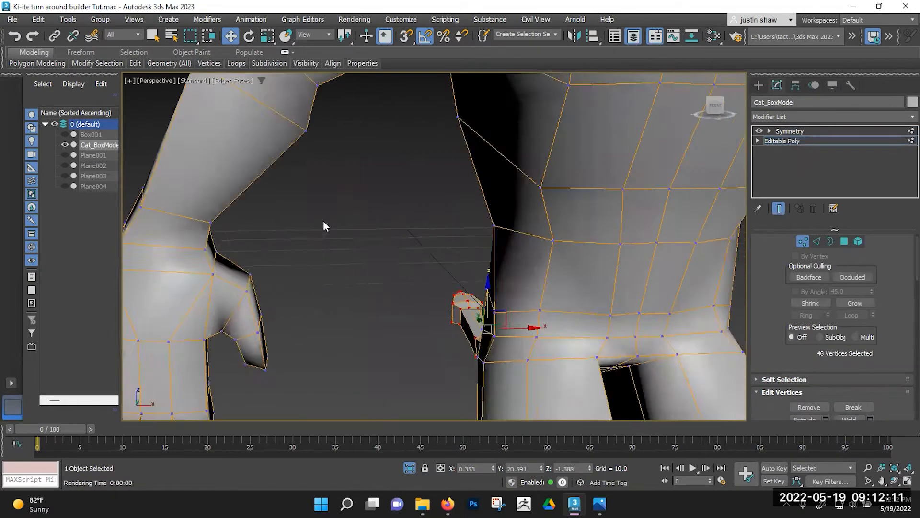
pyautogui.scroll(-5, 328, 224)
pyautogui.scroll(-5, 577, 234)
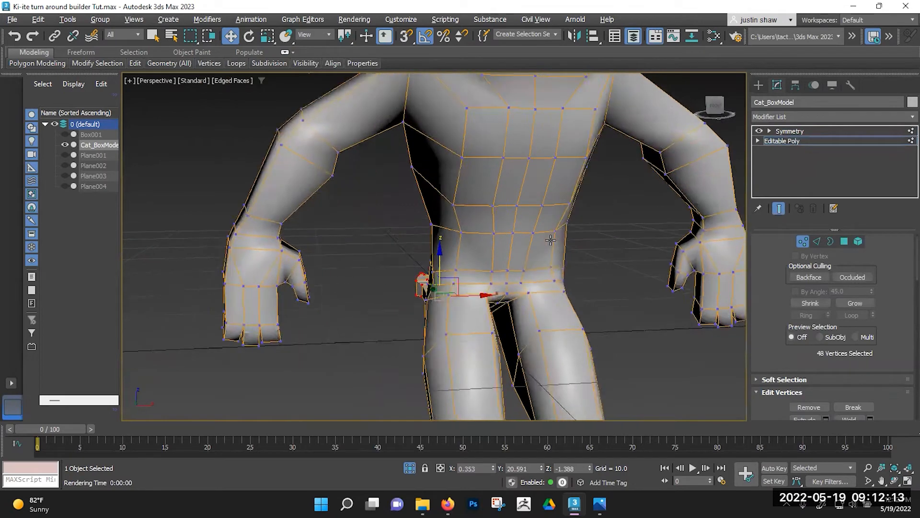
pyautogui.scroll(3, 499, 158)
pyautogui.moveTo(499, 158); pyautogui.dragTo(459, 220, button='middle')
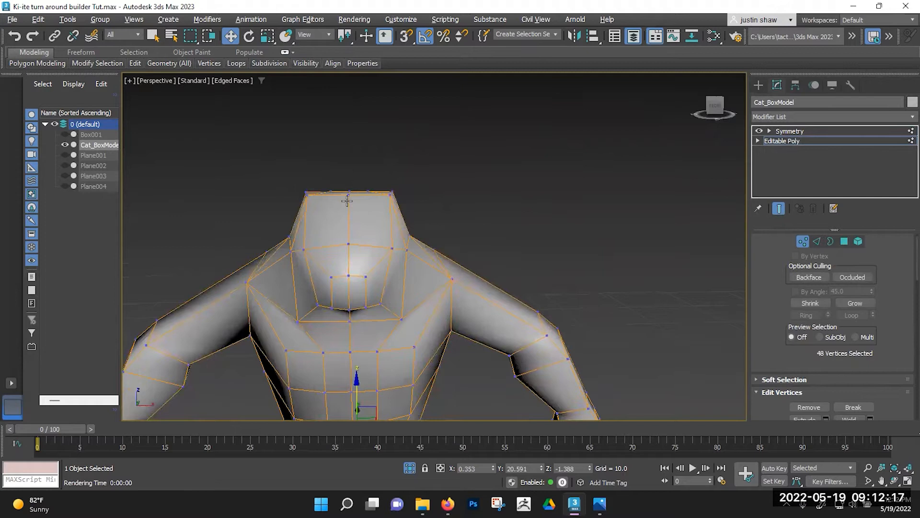
pyautogui.keyDown('alt'); pyautogui.moveTo(347, 201); pyautogui.dragTo(349, 205, button='middle'); pyautogui.keyUp('alt')
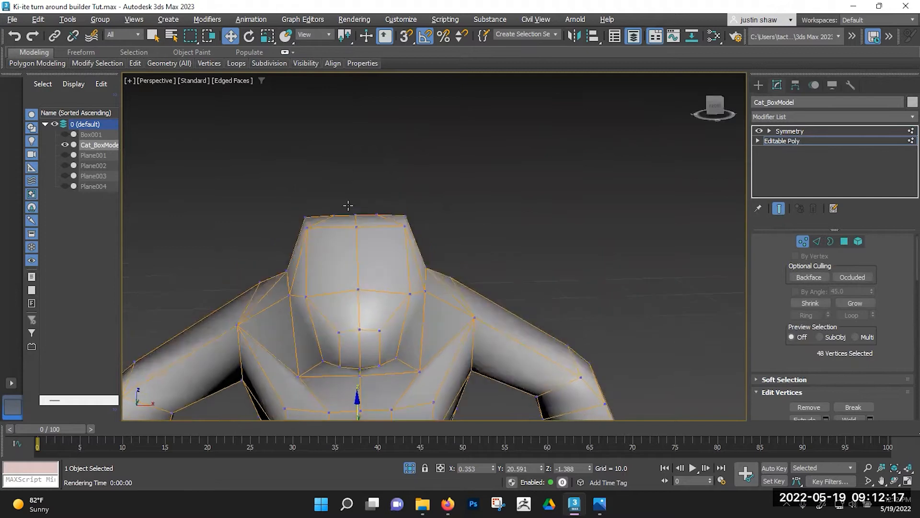
# Scale up the mirror plane of the cat's Symmetry modifier and raise it slightly.
pyautogui.click(789, 132)
pyautogui.scroll(-4, 496, 260)
pyautogui.keyDown('alt'); pyautogui.moveTo(496, 261); pyautogui.dragTo(482, 215, button='middle'); pyautogui.keyUp('alt')
pyautogui.moveTo(553, 200); pyautogui.dragTo(525, 195, button='middle')
pyautogui.click(770, 131)
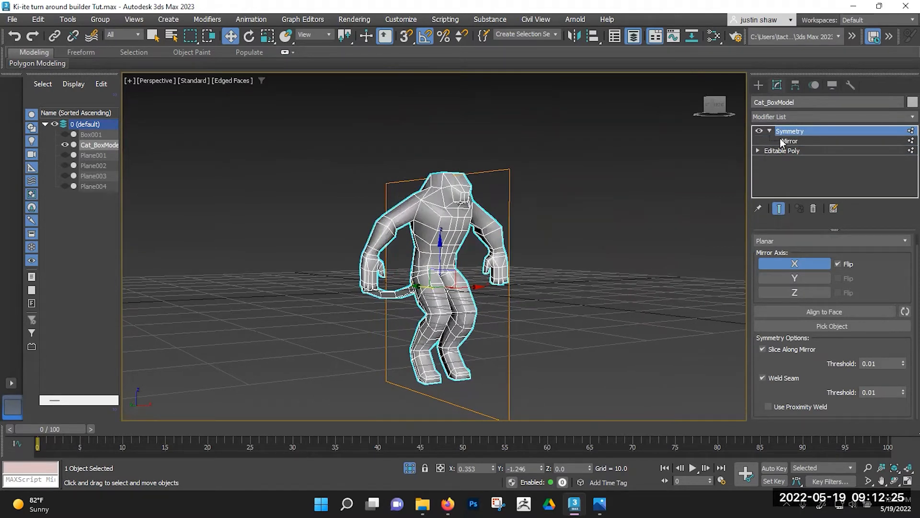
pyautogui.click(784, 140)
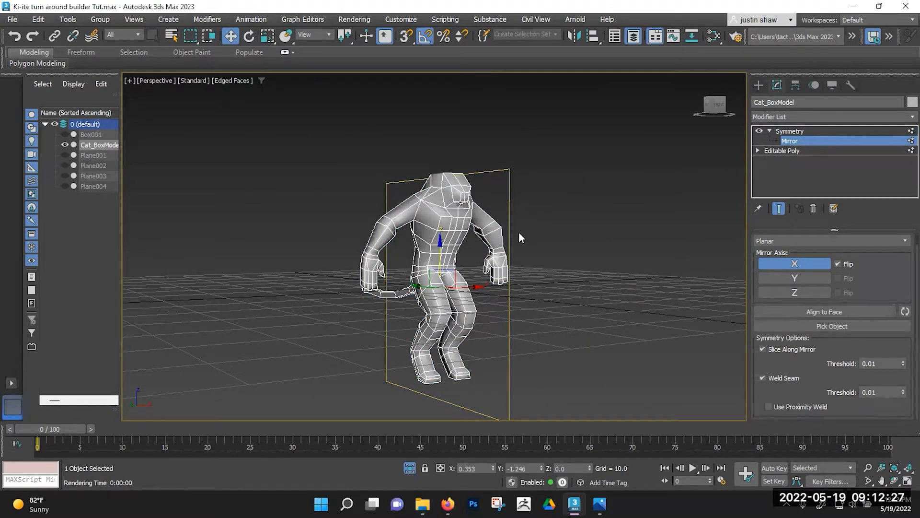
pyautogui.press('r')
pyautogui.moveTo(438, 276); pyautogui.dragTo(442, 201)
pyautogui.press('w')
pyautogui.moveTo(439, 248); pyautogui.dragTo(439, 238)
# Return to vertex editing on the Editable Poly and end isolation to show the reference planes behind the head.
pyautogui.press('1')
pyautogui.click(797, 150)
pyautogui.press('1')
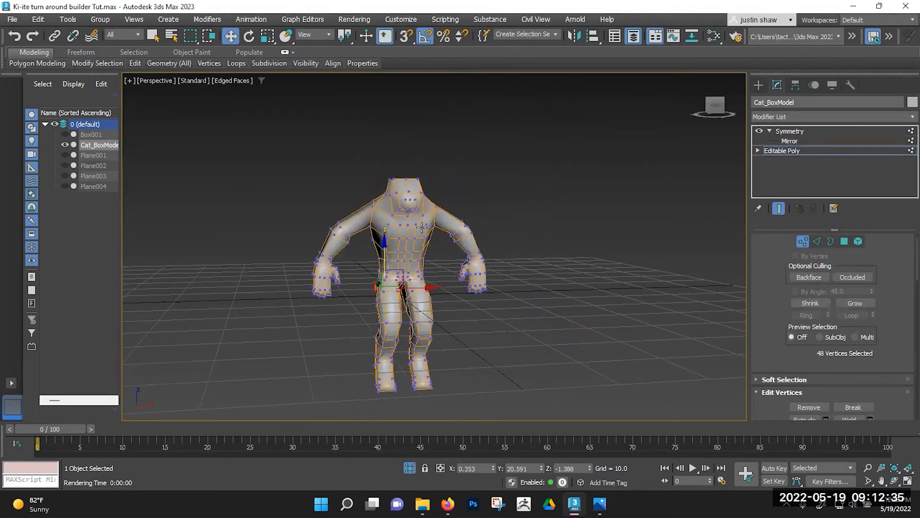
pyautogui.scroll(5, 421, 228)
pyautogui.moveTo(330, 205); pyautogui.dragTo(369, 207, button='middle')
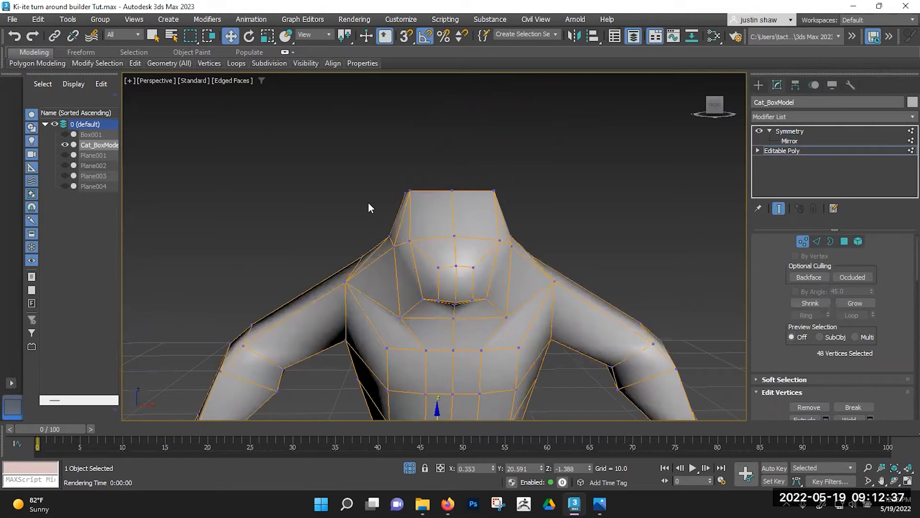
pyautogui.click(410, 468)
pyautogui.scroll(4, 409, 270)
pyautogui.moveTo(408, 270); pyautogui.dragTo(398, 279, button='middle')
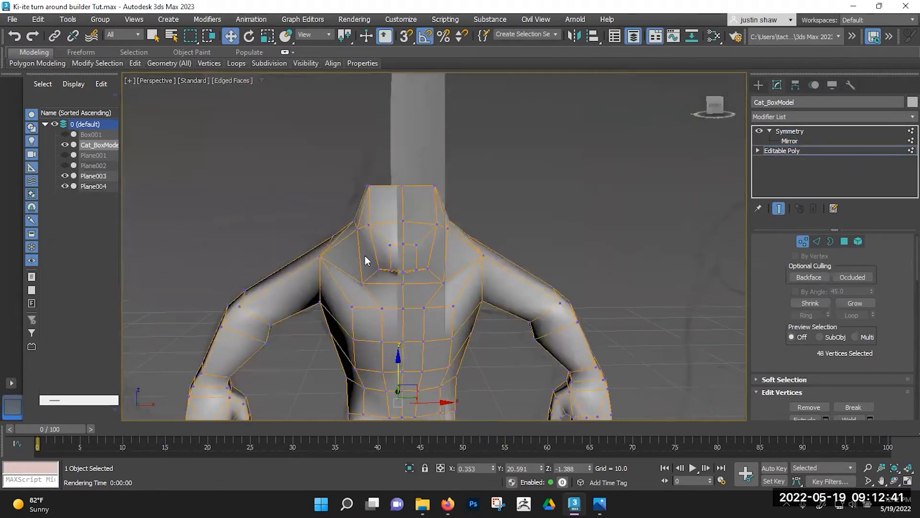
# Select the two vertices at the side of the head above the shoulder and reposition them slightly outward and up.
pyautogui.scroll(3, 344, 233)
pyautogui.click(364, 216)
pyautogui.press('z')
pyautogui.scroll(-5, 373, 248)
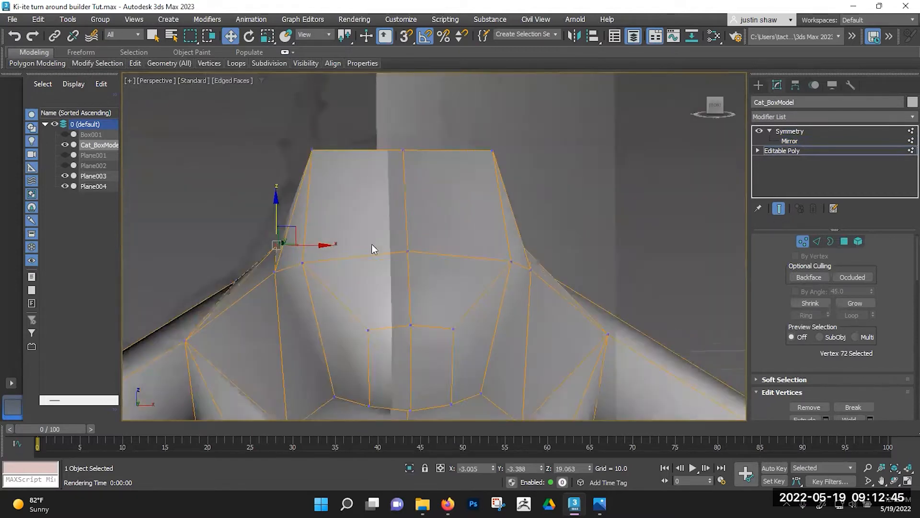
pyautogui.keyDown('alt'); pyautogui.moveTo(294, 245); pyautogui.dragTo(293, 245, button='middle'); pyautogui.keyUp('alt')
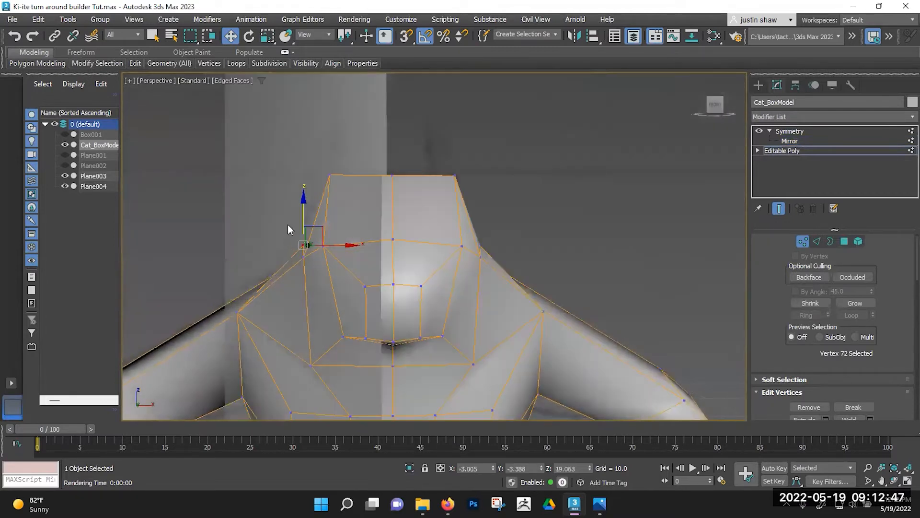
pyautogui.moveTo(311, 263); pyautogui.dragTo(312, 224)
pyautogui.keyDown('alt'); pyautogui.moveTo(296, 242); pyautogui.dragTo(452, 250, button='middle'); pyautogui.keyUp('alt')
pyautogui.keyDown('alt'); pyautogui.moveTo(350, 249); pyautogui.dragTo(374, 235, button='middle'); pyautogui.keyUp('alt')
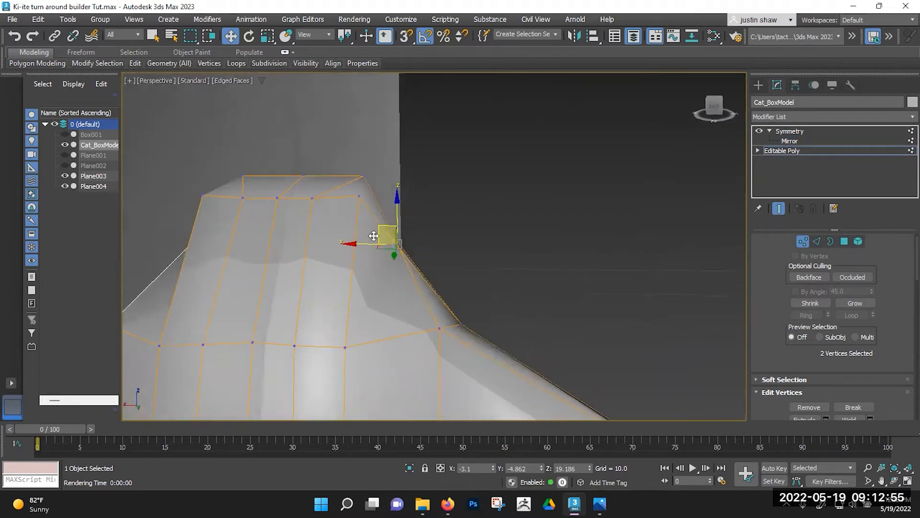
# Cut new edges between the existing vertices across the back and top of the head.
pyautogui.click(313, 200)
pyautogui.keyDown('alt'); pyautogui.moveTo(312, 200); pyautogui.dragTo(361, 185, button='middle'); pyautogui.keyUp('alt')
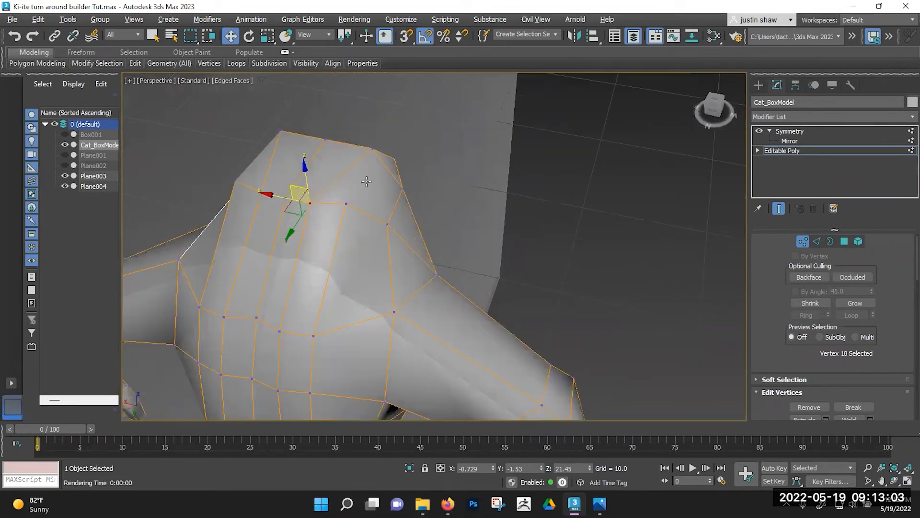
pyautogui.press('q')
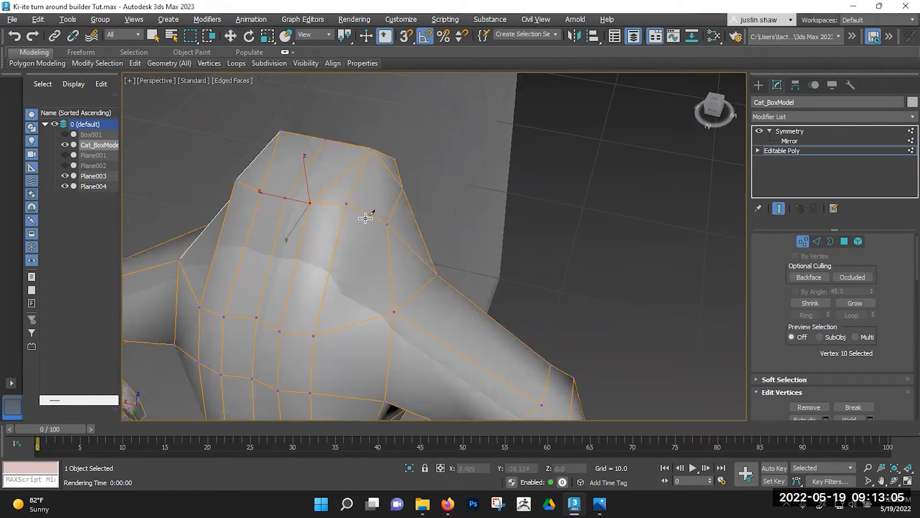
pyautogui.press('w')
pyautogui.keyDown('alt'); pyautogui.moveTo(302, 234); pyautogui.dragTo(319, 196, button='middle'); pyautogui.keyUp('alt')
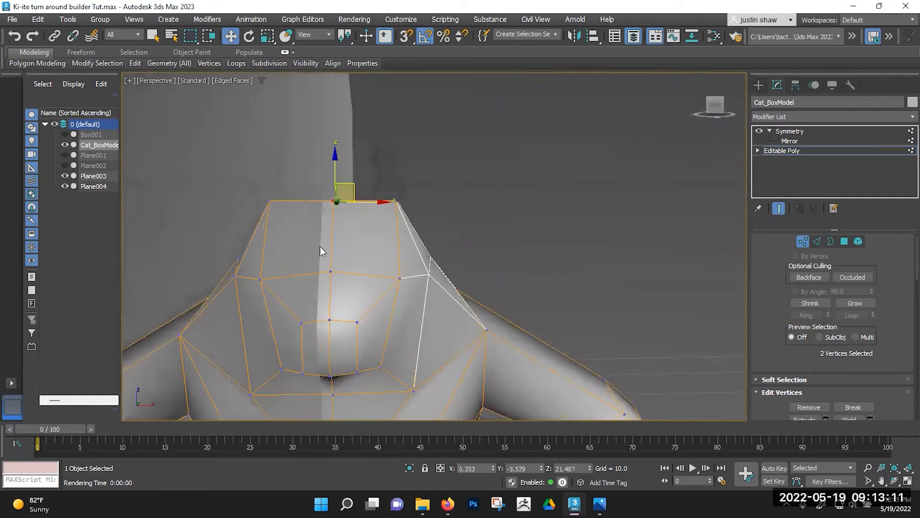
# Raise the centre vertices on top of the head and nudge the neighbouring ones to round the skull.
pyautogui.moveTo(287, 221); pyautogui.dragTo(473, 243, button='middle')
pyautogui.moveTo(462, 221); pyautogui.dragTo(467, 212)
pyautogui.keyDown('alt'); pyautogui.moveTo(469, 262); pyautogui.dragTo(449, 215, button='middle'); pyautogui.keyUp('alt')
pyautogui.keyDown('ctrl'); pyautogui.click(517, 282); pyautogui.keyUp('ctrl')
pyautogui.click(452, 189)
pyautogui.moveTo(469, 182); pyautogui.dragTo(479, 178)
# Cut new edges on the side of the face between the brow and the shoulder.
pyautogui.keyDown('alt'); pyautogui.moveTo(490, 235); pyautogui.dragTo(594, 235, button='middle'); pyautogui.keyUp('alt')
pyautogui.scroll(3, 468, 237)
pyautogui.keyDown('alt'); pyautogui.moveTo(480, 264); pyautogui.dragTo(405, 294, button='middle'); pyautogui.keyUp('alt')
pyautogui.hotkey('alt', 'c')
pyautogui.scroll(-4, 478, 259)
pyautogui.moveTo(405, 293); pyautogui.dragTo(422, 252, button='middle')
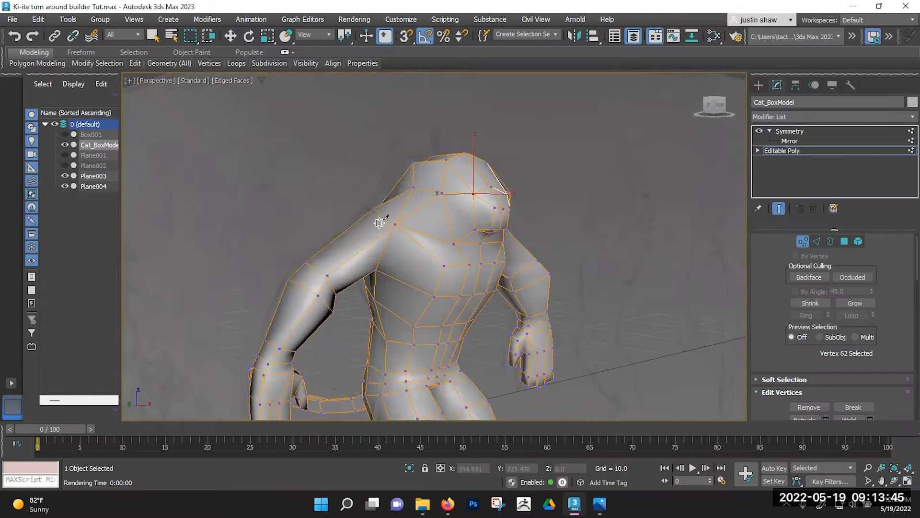
pyautogui.press('w')
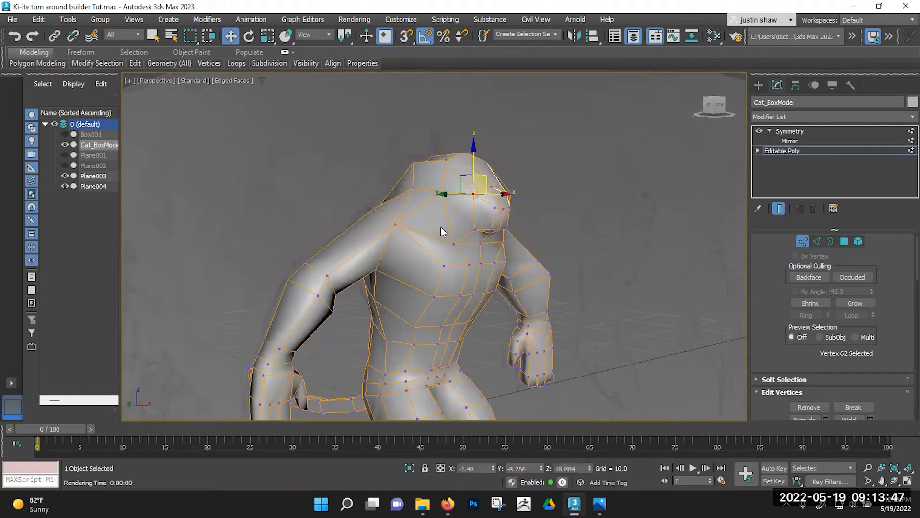
# Select the ring of edges around the muzzle and lower head and connect them with a new edge loop.
pyautogui.press('2')
pyautogui.click(494, 219)
pyautogui.keyDown('alt'); pyautogui.moveTo(484, 251); pyautogui.dragTo(492, 217, button='middle'); pyautogui.keyUp('alt')
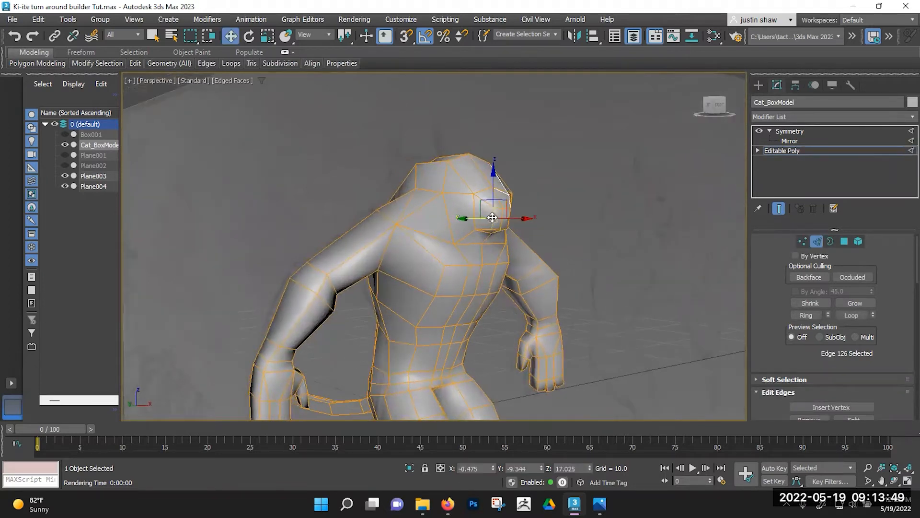
pyautogui.moveTo(275, 368); pyautogui.dragTo(291, 291, button='middle')
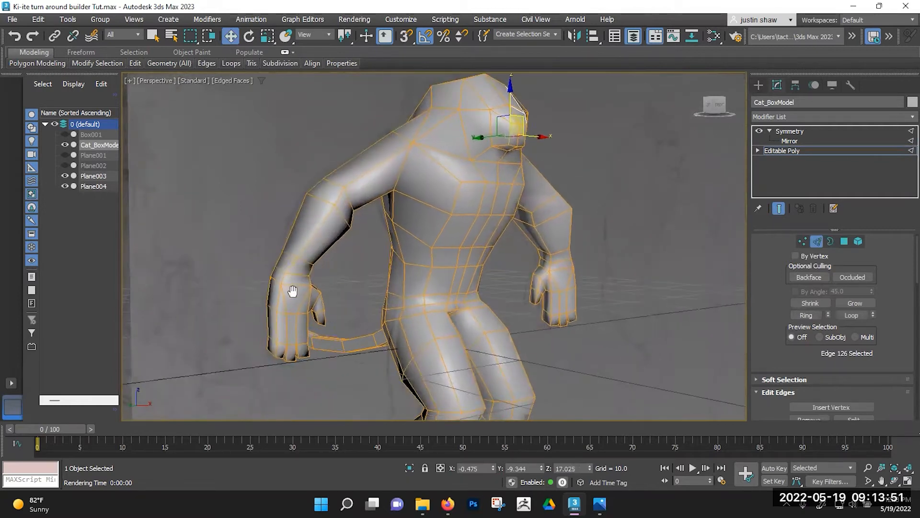
pyautogui.moveTo(432, 166); pyautogui.dragTo(450, 205, button='middle')
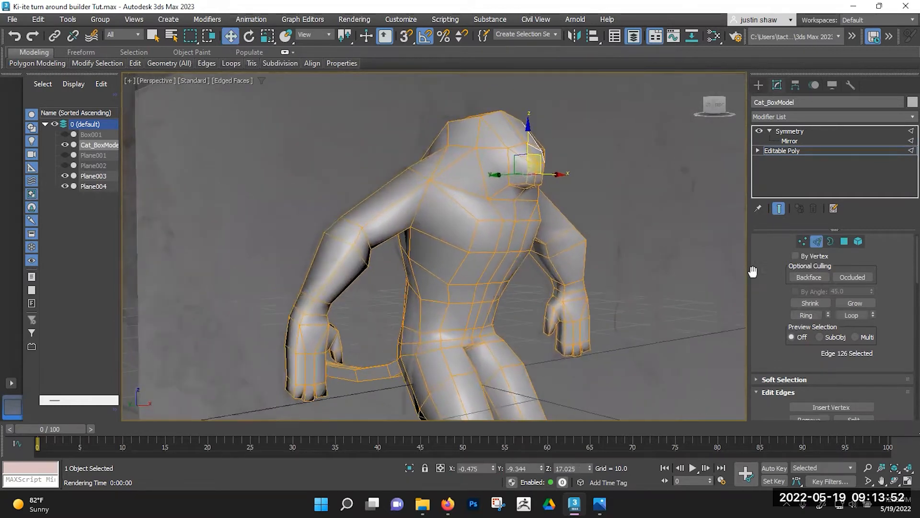
pyautogui.click(806, 316)
pyautogui.scroll(3, 488, 220)
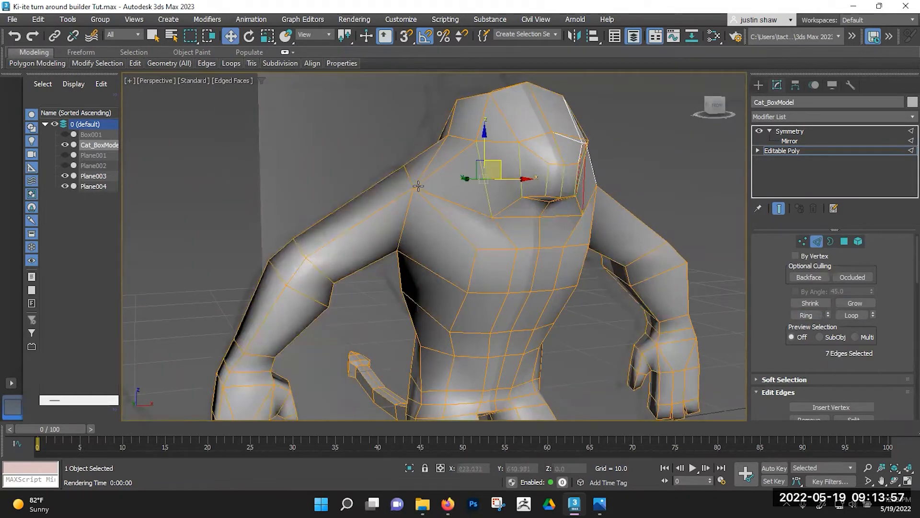
pyautogui.moveTo(448, 178)
pyautogui.keyDown('alt'); pyautogui.mouseDown(button='middle')
pyautogui.moveTo(459, 178)
pyautogui.moveTo(444, 186)
pyautogui.mouseUp(button='middle'); pyautogui.keyUp('alt')
pyautogui.scroll(-2, 766, 321)
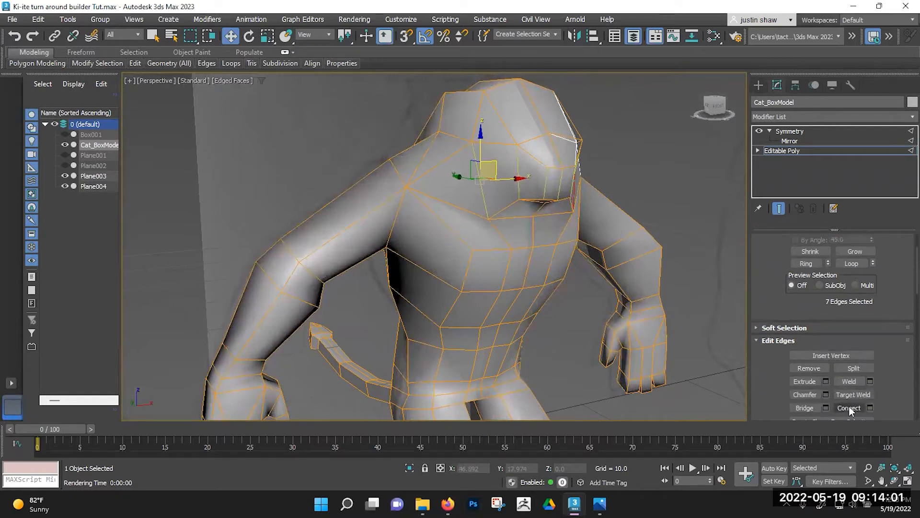
pyautogui.click(849, 406)
pyautogui.keyDown('alt'); pyautogui.moveTo(503, 205); pyautogui.dragTo(494, 198, button='middle'); pyautogui.keyUp('alt')
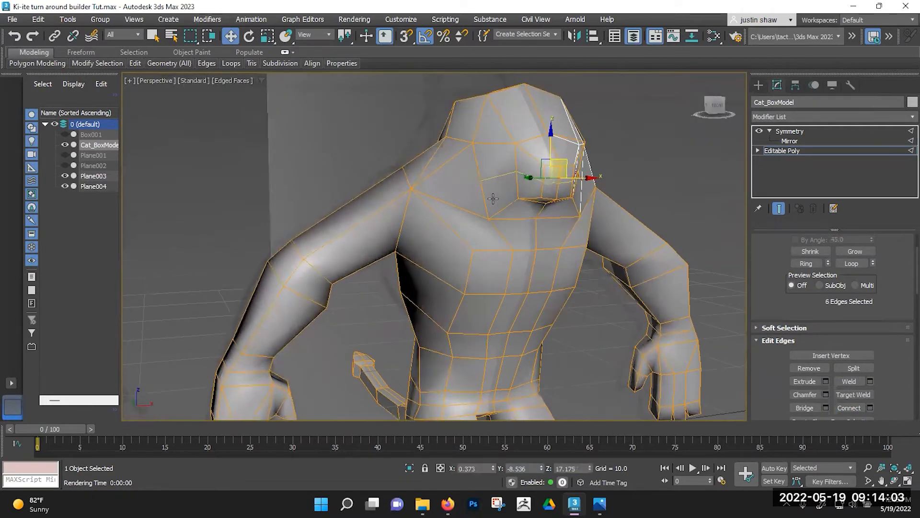
# Cut the new loop into the side of the muzzle and reposition the muzzle vertices to round its shape.
pyautogui.press('1')
pyautogui.press('q')
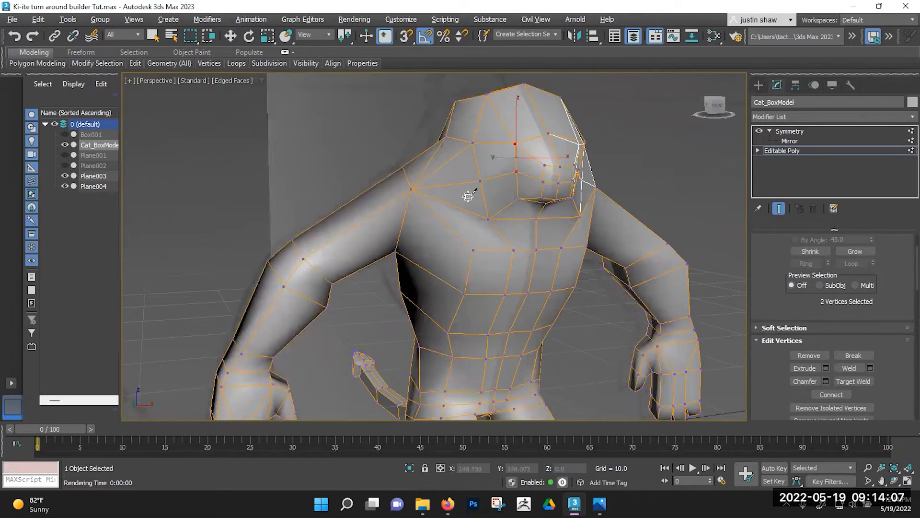
pyautogui.press('w')
pyautogui.scroll(5, 507, 192)
pyautogui.keyDown('alt'); pyautogui.moveTo(507, 192); pyautogui.dragTo(446, 168, button='middle'); pyautogui.keyUp('alt')
pyautogui.click(450, 178)
pyautogui.moveTo(445, 166); pyautogui.dragTo(450, 160)
pyautogui.click(531, 137)
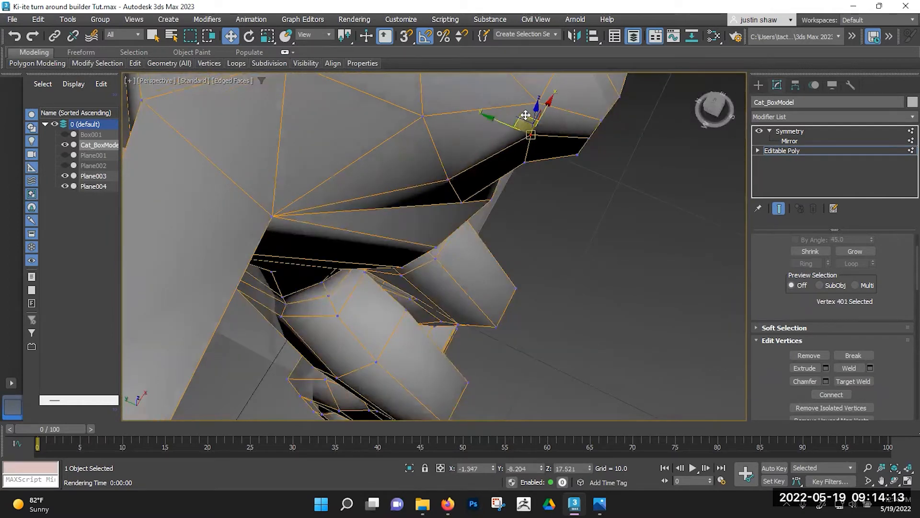
pyautogui.moveTo(526, 115); pyautogui.dragTo(529, 120)
# Adjust the muzzle vertices along the mouth line from the side, lowering the one at the mouth corner.
pyautogui.keyDown('alt'); pyautogui.moveTo(529, 122); pyautogui.dragTo(645, 198, button='middle'); pyautogui.keyUp('alt')
pyautogui.click(528, 185)
pyautogui.moveTo(514, 204); pyautogui.dragTo(530, 255, button='middle')
pyautogui.scroll(-6, 511, 232)
pyautogui.scroll(8, 473, 247)
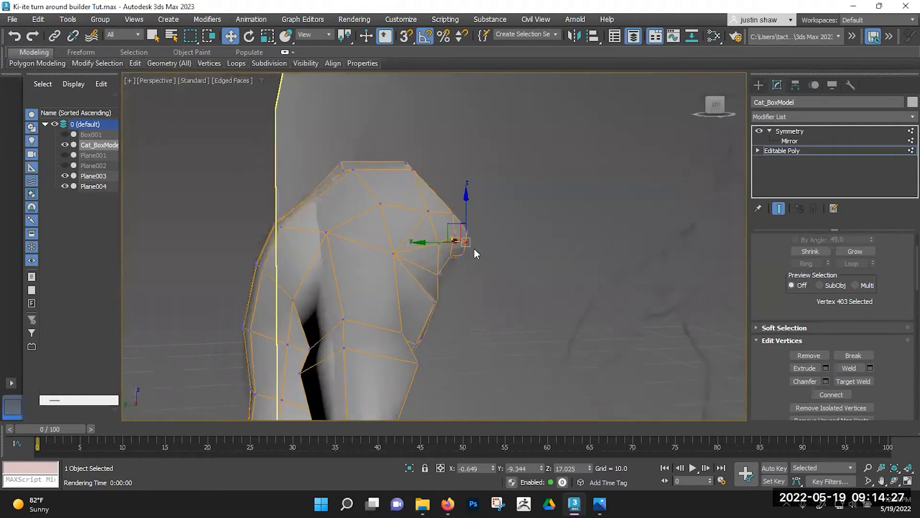
pyautogui.moveTo(451, 244); pyautogui.dragTo(424, 230, button='middle')
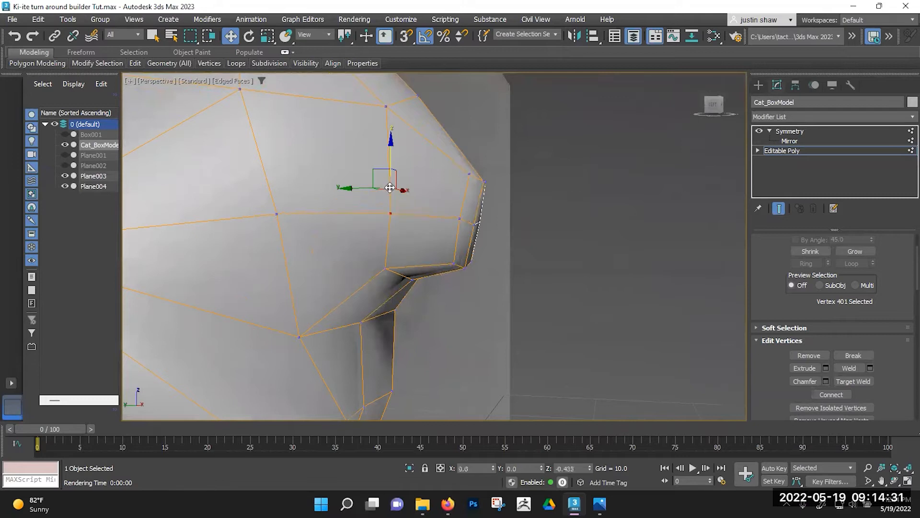
# Cut a second line across the front of the muzzle from the mouth corner to form a narrow mouth opening.
pyautogui.hotkey('alt', 'c')
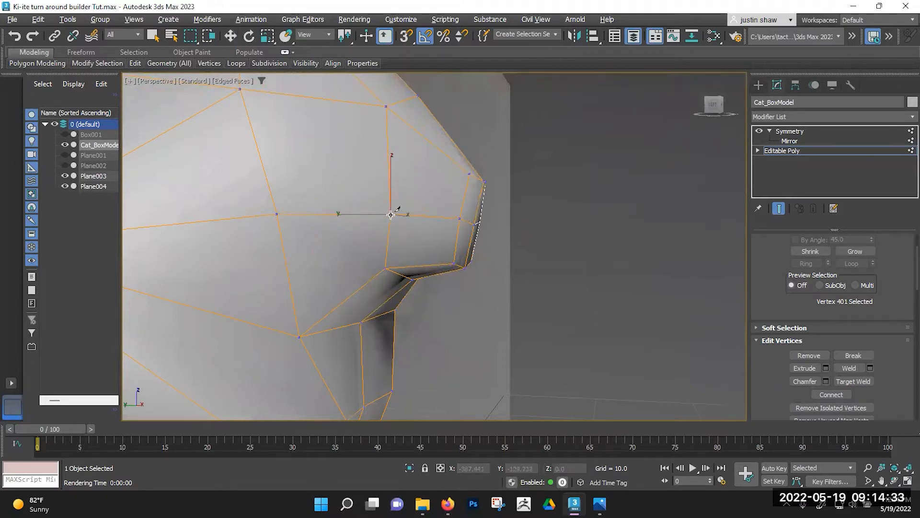
pyautogui.keyDown('alt'); pyautogui.moveTo(512, 240); pyautogui.dragTo(484, 237, button='middle'); pyautogui.keyUp('alt')
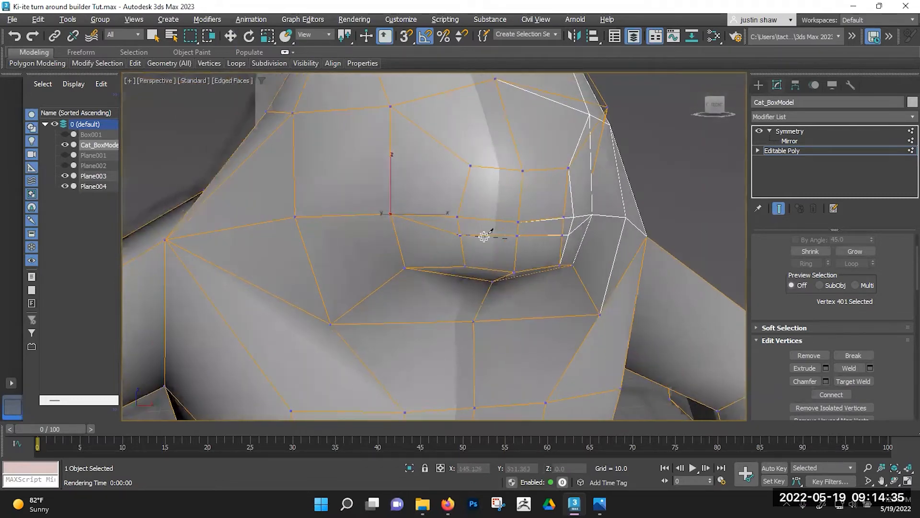
pyautogui.keyDown('alt'); pyautogui.moveTo(563, 236); pyautogui.dragTo(552, 237, button='middle'); pyautogui.keyUp('alt')
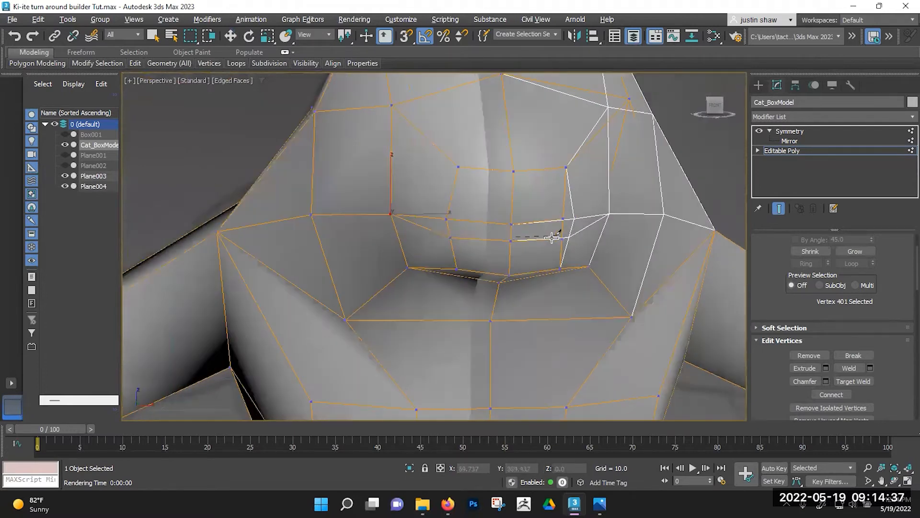
pyautogui.press('w')
pyautogui.keyDown('alt'); pyautogui.moveTo(460, 240); pyautogui.dragTo(493, 237, button='middle'); pyautogui.keyUp('alt')
# Select the two mouth polygons, push them back into the muzzle and scale them vertically.
pyautogui.press('4')
pyautogui.click(494, 224)
pyautogui.keyDown('ctrl'); pyautogui.click(468, 227); pyautogui.keyUp('ctrl')
pyautogui.moveTo(438, 224); pyautogui.dragTo(398, 223)
pyautogui.keyDown('alt'); pyautogui.moveTo(480, 256); pyautogui.dragTo(448, 257, button='middle'); pyautogui.keyUp('alt')
pyautogui.moveTo(448, 243); pyautogui.dragTo(440, 243)
pyautogui.keyDown('alt'); pyautogui.moveTo(440, 243); pyautogui.dragTo(476, 264, button='middle'); pyautogui.keyUp('alt')
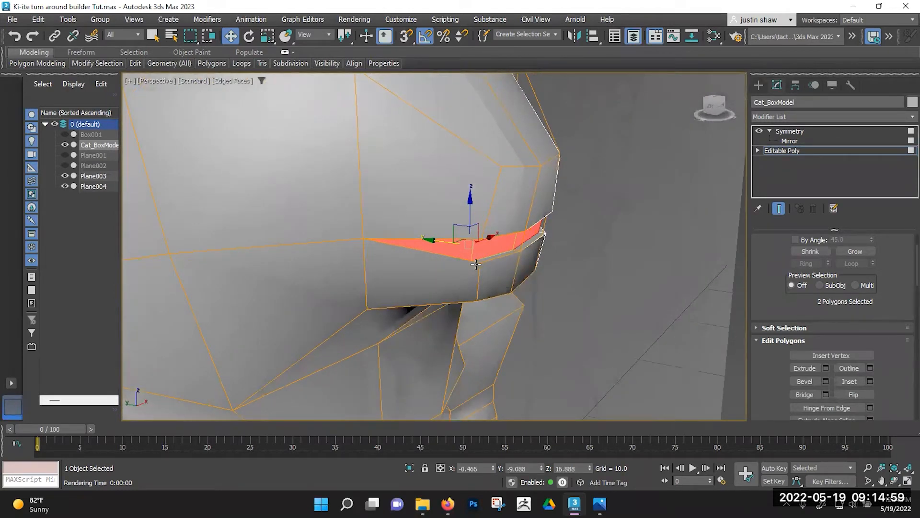
pyautogui.press('r')
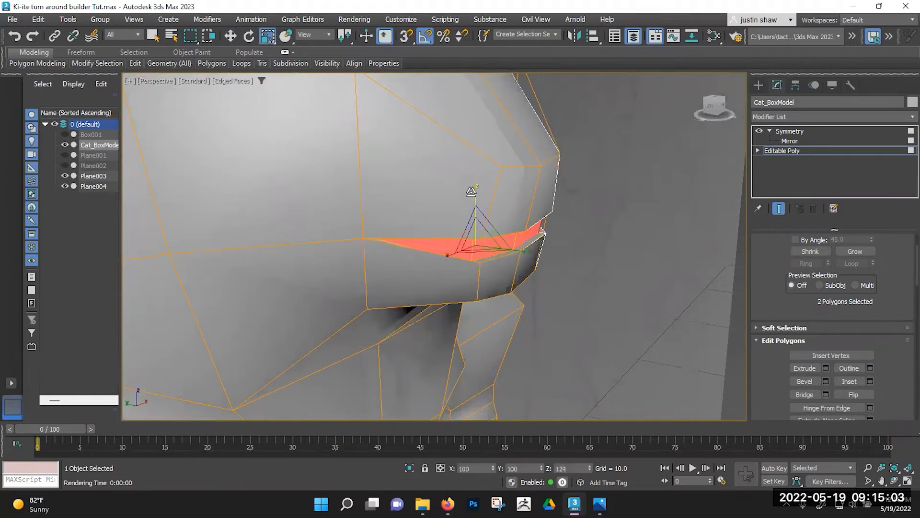
pyautogui.moveTo(473, 190); pyautogui.dragTo(473, 189)
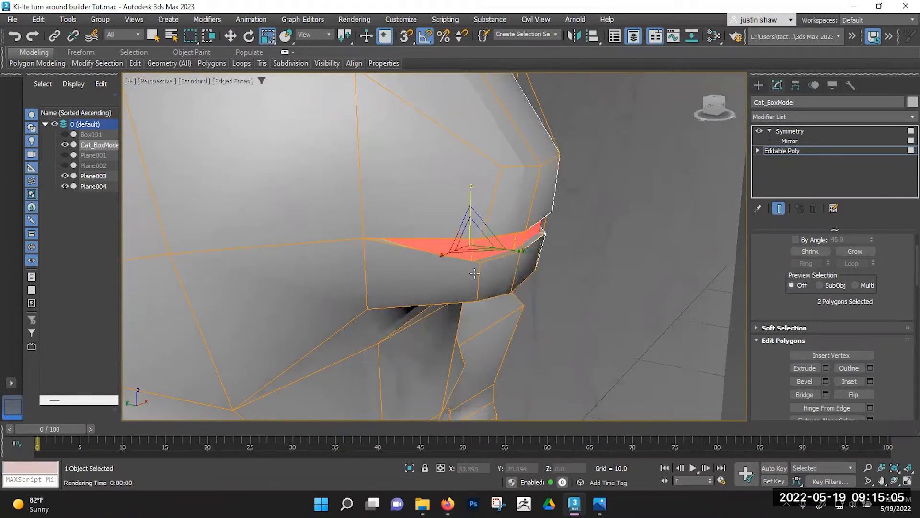
# Select only the polygon at the mouth corner and scale it to about 80 percent along X.
pyautogui.press('w')
pyautogui.click(440, 242)
pyautogui.keyDown('alt'); pyautogui.moveTo(470, 269); pyautogui.dragTo(436, 274, button='middle'); pyautogui.keyUp('alt')
pyautogui.press('r')
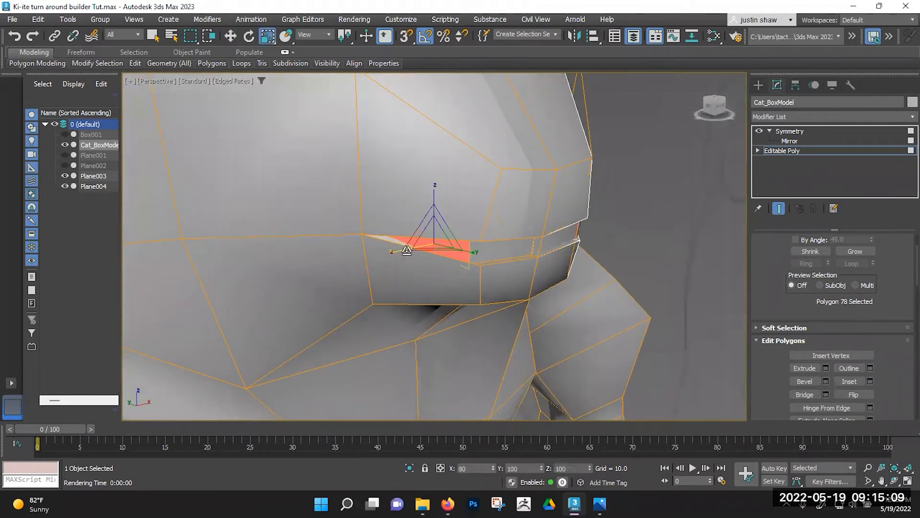
pyautogui.keyDown('alt'); pyautogui.moveTo(464, 281); pyautogui.dragTo(431, 252, button='middle'); pyautogui.keyUp('alt')
pyautogui.press('w')
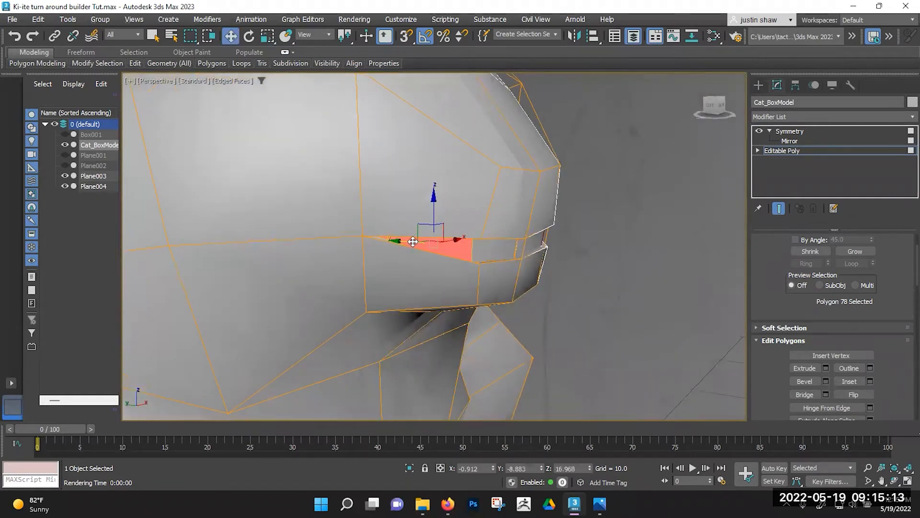
# Select both mouth polygons, push them deeper into the muzzle and scale them to about 115 percent along Z.
pyautogui.keyDown('ctrl'); pyautogui.click(489, 245); pyautogui.keyUp('ctrl')
pyautogui.keyDown('alt'); pyautogui.moveTo(489, 245); pyautogui.dragTo(510, 257, button='middle'); pyautogui.keyUp('alt')
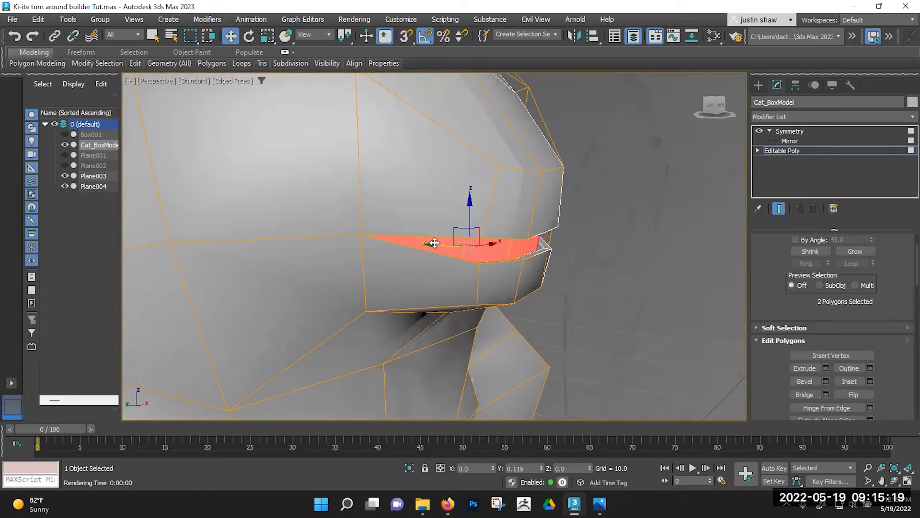
pyautogui.moveTo(438, 244); pyautogui.dragTo(430, 244)
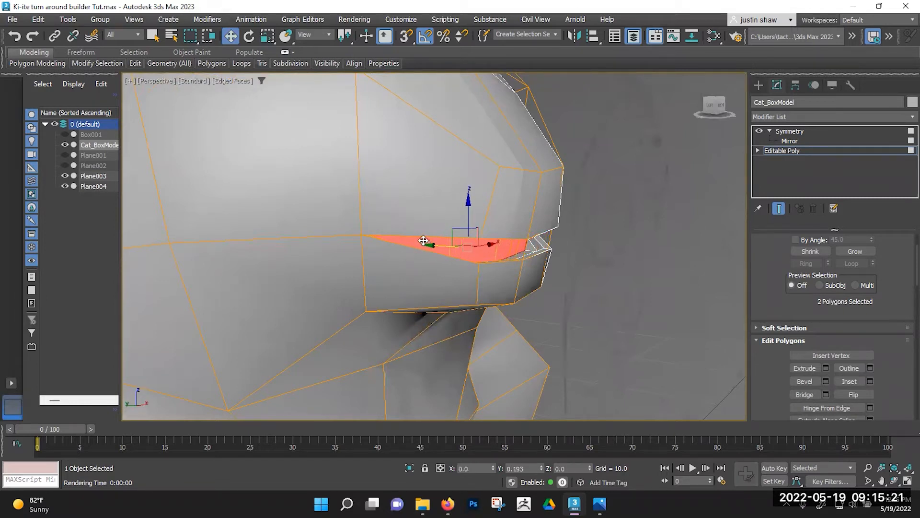
pyautogui.keyDown('alt'); pyautogui.moveTo(427, 241); pyautogui.dragTo(437, 213, button='middle'); pyautogui.keyUp('alt')
pyautogui.press('r')
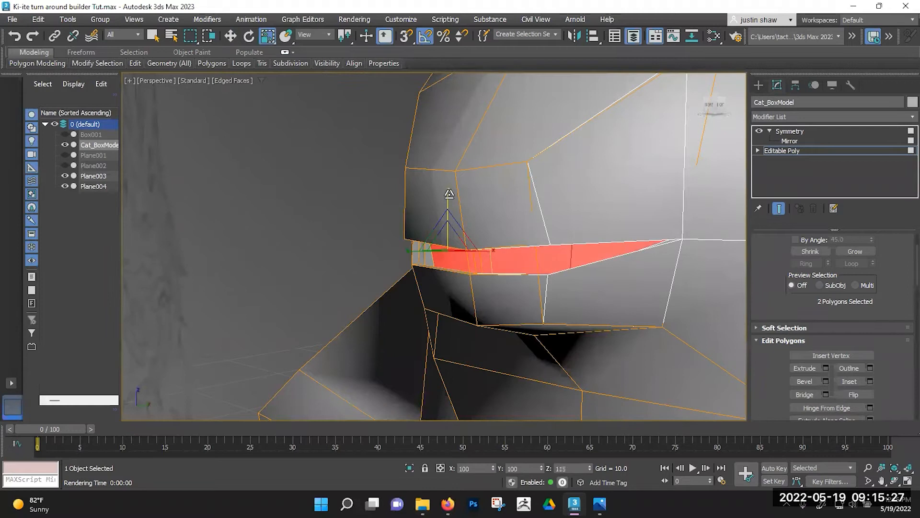
pyautogui.moveTo(443, 249)
pyautogui.keyDown('alt'); pyautogui.mouseDown(button='middle')
pyautogui.moveTo(536, 251)
pyautogui.moveTo(457, 249)
pyautogui.mouseUp(button='middle'); pyautogui.keyUp('alt')
# Move only the polygon at the mouth corner farther back along Y.
pyautogui.press('w')
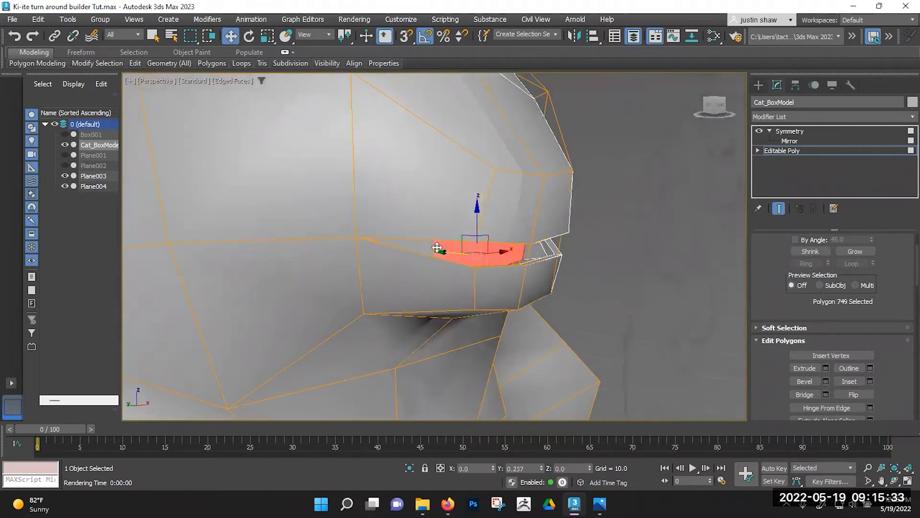
pyautogui.keyDown('alt'); pyautogui.moveTo(379, 219); pyautogui.dragTo(409, 260, button='middle'); pyautogui.keyUp('alt')
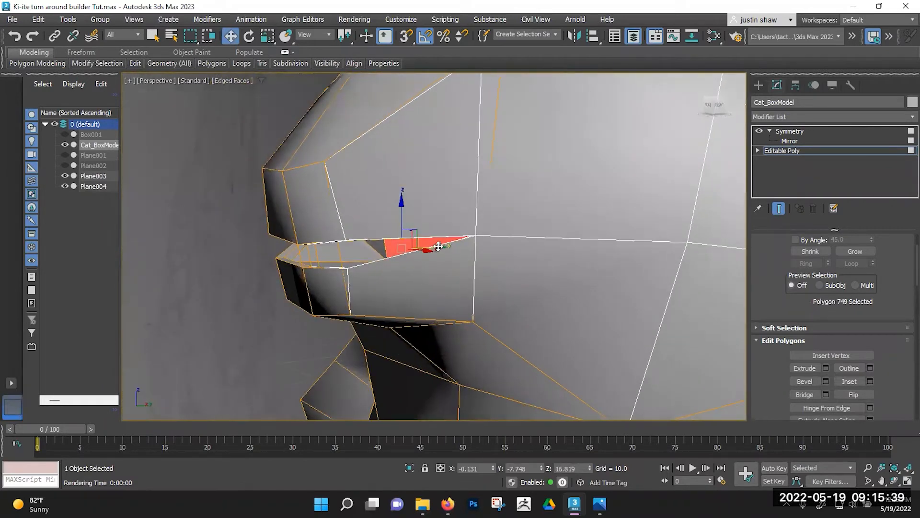
pyautogui.keyDown('alt'); pyautogui.moveTo(461, 244); pyautogui.dragTo(430, 250, button='middle'); pyautogui.keyUp('alt')
# Select the inner mouth vertices and hide the Symmetry result to expose the centre seam of the mouth.
pyautogui.moveTo(352, 248); pyautogui.dragTo(523, 250, button='middle')
pyautogui.press('1')
pyautogui.keyDown('ctrl'); pyautogui.click(387, 239); pyautogui.keyUp('ctrl')
pyautogui.click(759, 131)
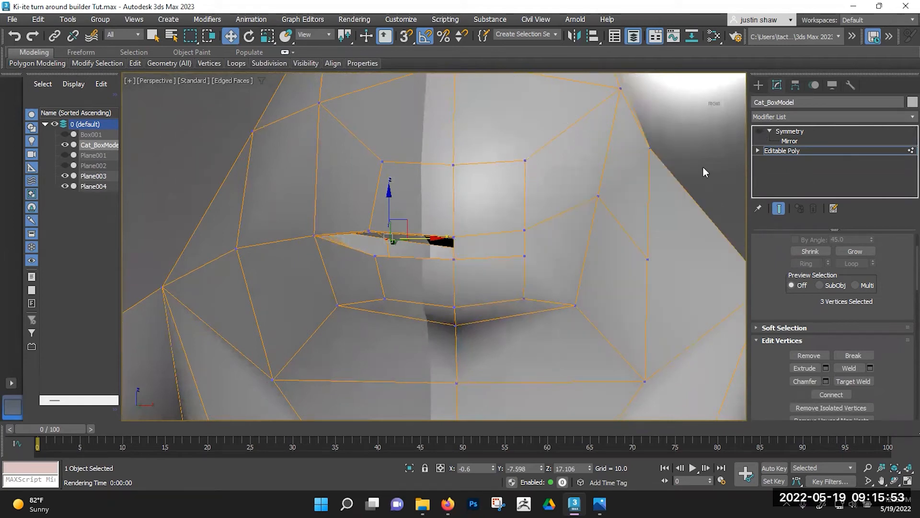
pyautogui.keyDown('alt'); pyautogui.moveTo(467, 255); pyautogui.dragTo(472, 252, button='middle'); pyautogui.keyUp('alt')
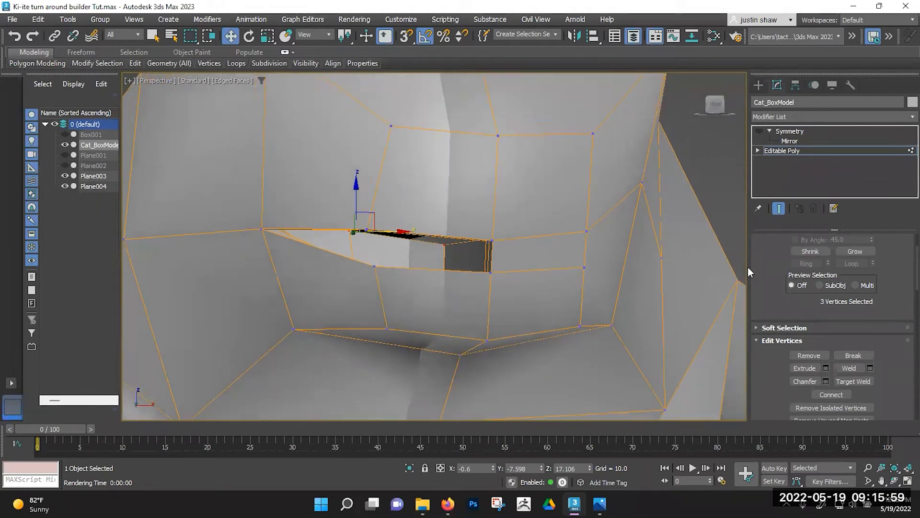
# Move the two narrow polygons at the mouth's centre seam along X past the mirror plane and show the Symmetry result again.
pyautogui.press('4')
pyautogui.click(490, 255)
pyautogui.keyDown('ctrl'); pyautogui.click(478, 254); pyautogui.keyUp('ctrl')
pyautogui.keyDown('alt'); pyautogui.moveTo(477, 251); pyautogui.dragTo(493, 262, button='middle'); pyautogui.keyUp('alt')
pyautogui.moveTo(511, 258); pyautogui.dragTo(587, 258)
pyautogui.keyDown('alt'); pyautogui.moveTo(523, 278); pyautogui.dragTo(542, 297, button='middle'); pyautogui.keyUp('alt')
pyautogui.click(759, 131)
# Scale the five selected inner mouth vertices to about 84 percent along Z and lower them by about 0.05.
pyautogui.keyDown('alt'); pyautogui.moveTo(612, 218); pyautogui.dragTo(382, 279, button='middle'); pyautogui.keyUp('alt')
pyautogui.press('1')
pyautogui.press('r')
pyautogui.moveTo(392, 274); pyautogui.dragTo(392, 282)
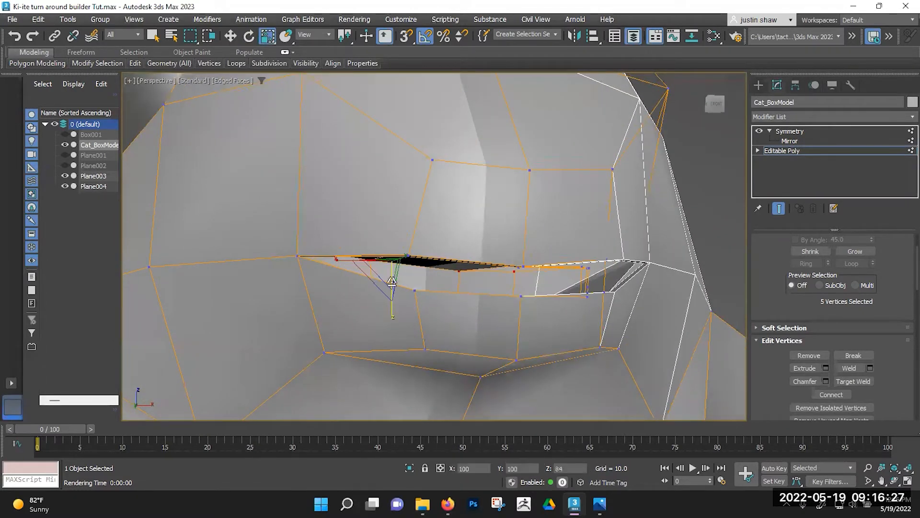
pyautogui.keyDown('alt'); pyautogui.moveTo(431, 158); pyautogui.dragTo(440, 179, button='middle'); pyautogui.keyUp('alt')
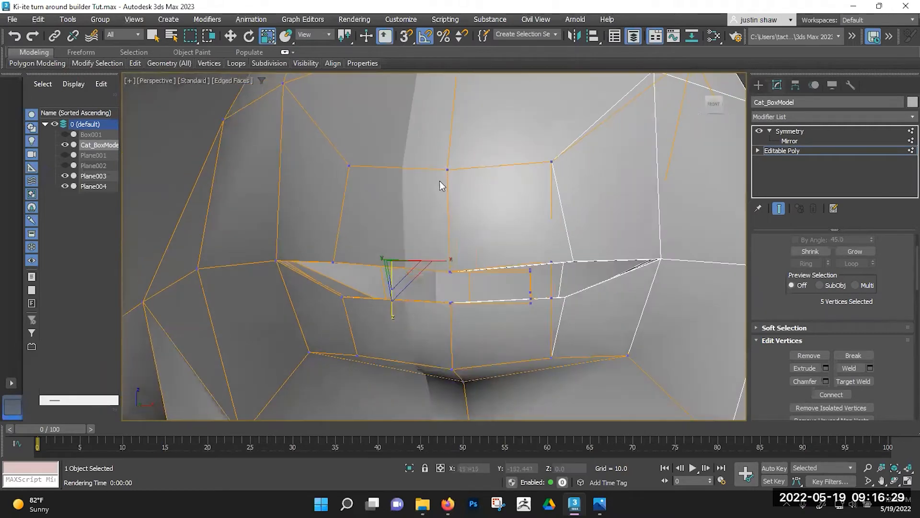
pyautogui.press('w')
pyautogui.moveTo(392, 221); pyautogui.dragTo(394, 226)
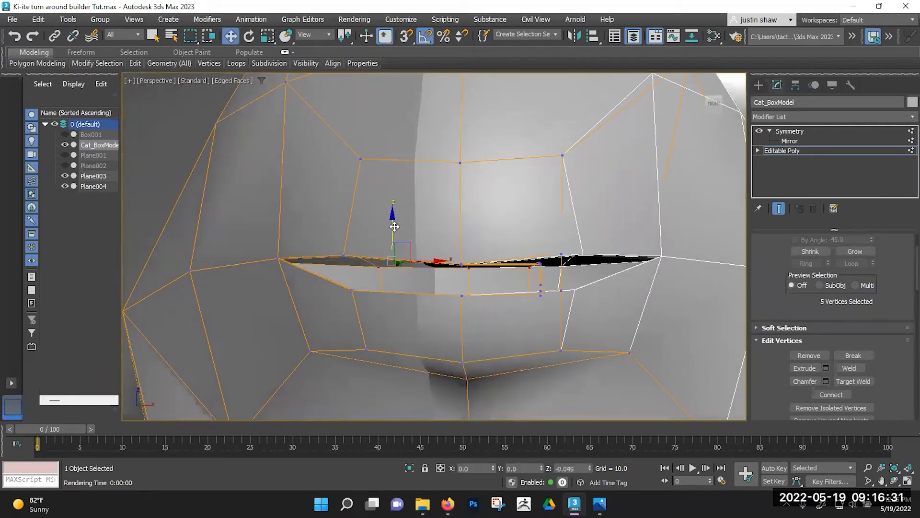
# Reposition the inner vertices near the mouth corner one at a time to shape the pocket inside the mouth.
pyautogui.keyDown('alt'); pyautogui.moveTo(406, 254); pyautogui.dragTo(316, 274, button='middle'); pyautogui.keyUp('alt')
pyautogui.click(300, 267)
pyautogui.moveTo(323, 258); pyautogui.dragTo(401, 268)
pyautogui.keyDown('alt'); pyautogui.moveTo(405, 280); pyautogui.dragTo(319, 254, button='middle'); pyautogui.keyUp('alt')
pyautogui.click(298, 264)
pyautogui.moveTo(316, 251)
pyautogui.mouseDown()
pyautogui.moveTo(322, 261)
pyautogui.moveTo(326, 249)
pyautogui.mouseUp()
pyautogui.keyDown('alt'); pyautogui.moveTo(331, 253); pyautogui.dragTo(385, 280, button='middle'); pyautogui.keyUp('alt')
pyautogui.moveTo(411, 266); pyautogui.dragTo(425, 283)
pyautogui.keyDown('alt'); pyautogui.moveTo(425, 284); pyautogui.dragTo(387, 291, button='middle'); pyautogui.keyUp('alt')
# Add a second inner lower-lip vertex to the selection and move the two vertices together inside the mouth.
pyautogui.scroll(5, 345, 308)
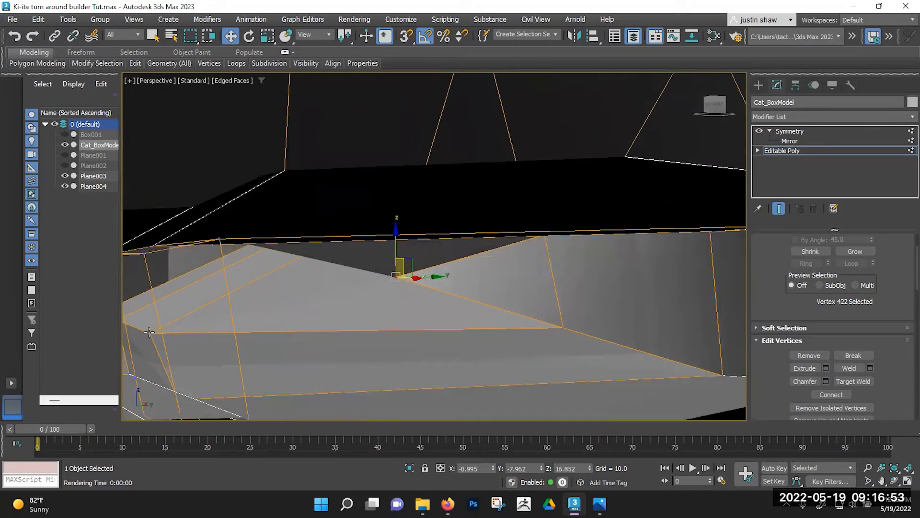
pyautogui.keyDown('ctrl'); pyautogui.click(149, 331); pyautogui.keyUp('ctrl')
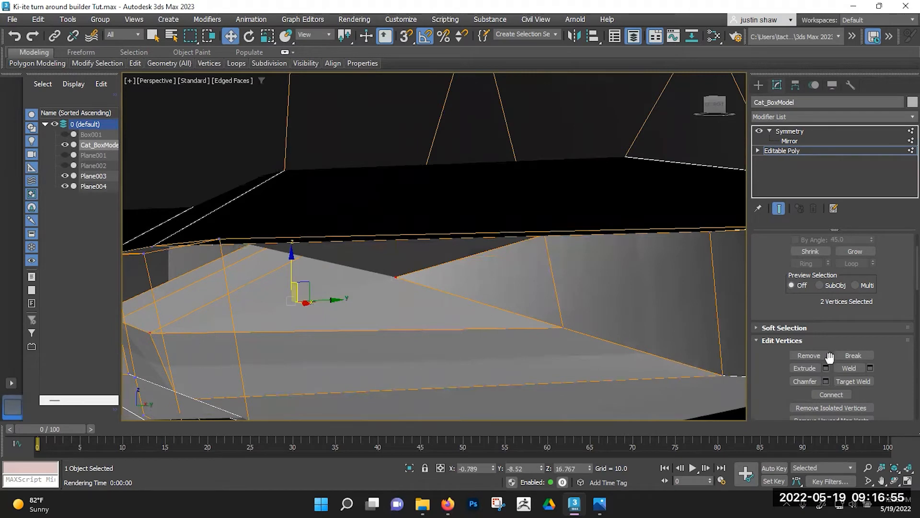
pyautogui.keyDown('alt'); pyautogui.moveTo(503, 288); pyautogui.dragTo(357, 269, button='middle'); pyautogui.keyUp('alt')
pyautogui.moveTo(356, 256); pyautogui.dragTo(340, 246)
# Move the upper and lower inner mouth vertices about -0.26 along X toward the corner, and shift the innermost corner vertex outward.
pyautogui.keyDown('alt'); pyautogui.moveTo(336, 231); pyautogui.dragTo(453, 316, button='middle'); pyautogui.keyUp('alt')
pyautogui.click(431, 248)
pyautogui.keyDown('ctrl'); pyautogui.click(441, 319); pyautogui.keyUp('ctrl')
pyautogui.moveTo(451, 271); pyautogui.dragTo(406, 266)
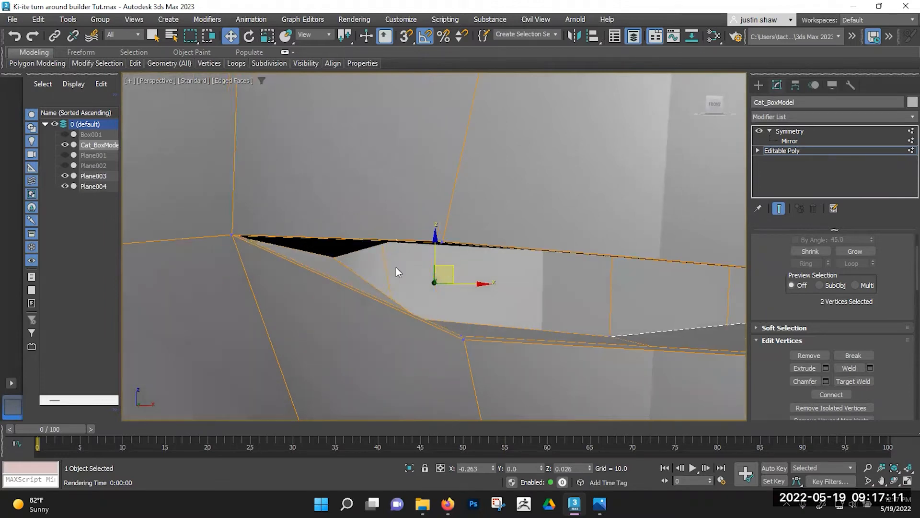
pyautogui.click(336, 258)
pyautogui.moveTo(318, 249); pyautogui.dragTo(308, 249)
# Select the upper and lower vertices inside the mouth corner and move them back about 0.13 along Y.
pyautogui.keyDown('alt'); pyautogui.moveTo(434, 287); pyautogui.dragTo(513, 317, button='middle'); pyautogui.keyUp('alt')
pyautogui.scroll(3, 495, 314)
pyautogui.click(498, 308)
pyautogui.moveTo(499, 272)
pyautogui.keyDown('alt'); pyautogui.mouseDown(button='middle')
pyautogui.moveTo(501, 256)
pyautogui.moveTo(481, 270)
pyautogui.mouseUp(button='middle'); pyautogui.keyUp('alt')
pyautogui.keyDown('ctrl'); pyautogui.click(501, 243); pyautogui.keyUp('ctrl')
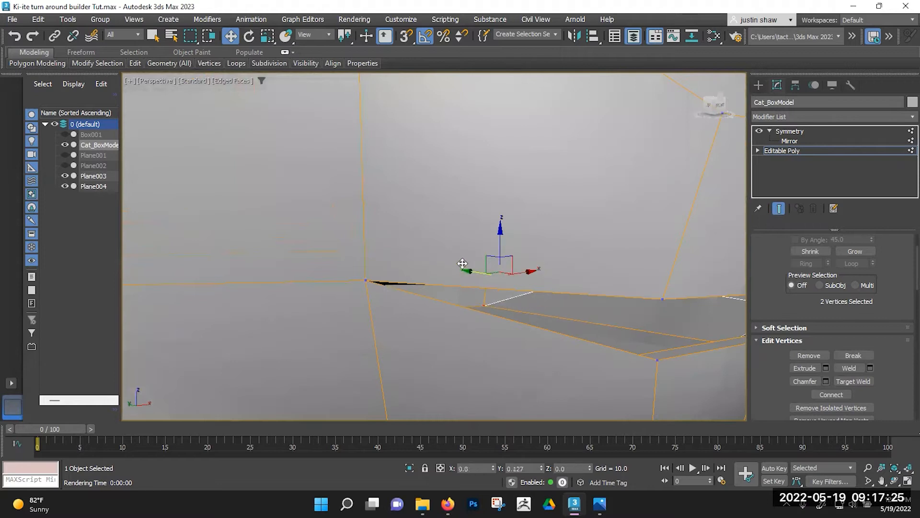
# Raise the inner edge along the roof of the mouth by about 0.135 in Z.
pyautogui.keyDown('alt'); pyautogui.moveTo(542, 302); pyautogui.dragTo(331, 274, button='middle'); pyautogui.keyUp('alt')
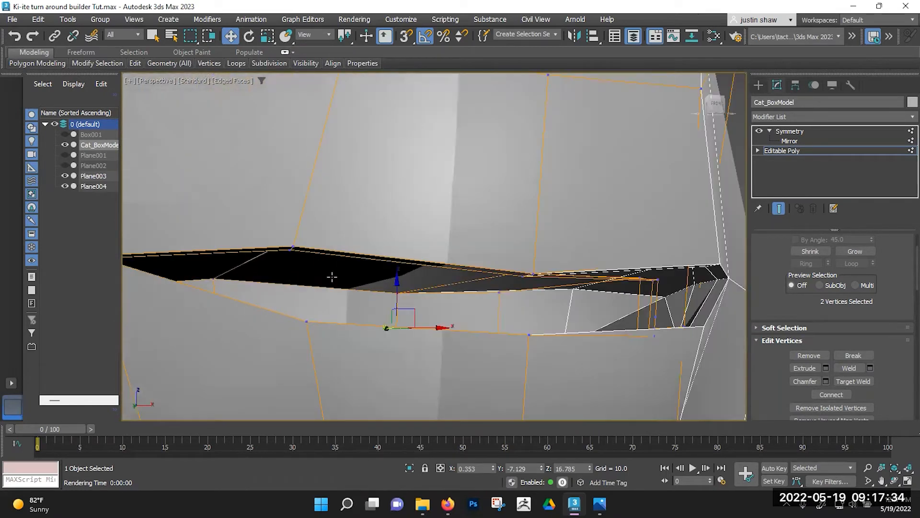
pyautogui.press('2')
pyautogui.click(433, 283)
pyautogui.moveTo(443, 251); pyautogui.dragTo(444, 236)
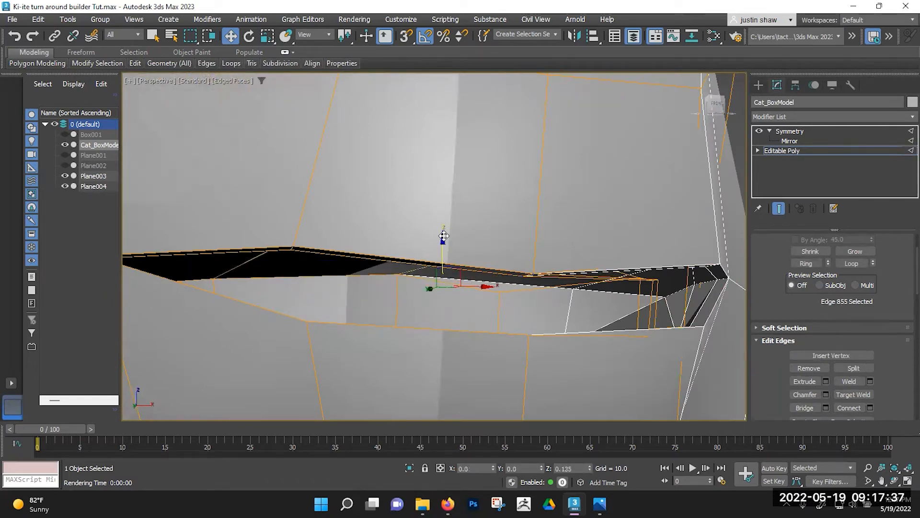
# Examine the mouth opening and the overall head shape from the front and side.
pyautogui.scroll(-5, 443, 236)
pyautogui.keyDown('alt'); pyautogui.moveTo(441, 268); pyautogui.dragTo(451, 309, button='middle'); pyautogui.keyUp('alt')
pyautogui.keyDown('alt'); pyautogui.moveTo(362, 289); pyautogui.dragTo(334, 283, button='middle'); pyautogui.keyUp('alt')
pyautogui.keyDown('alt'); pyautogui.moveTo(495, 231); pyautogui.dragTo(410, 270, button='middle'); pyautogui.keyUp('alt')
pyautogui.scroll(3, 386, 260)
pyautogui.scroll(-6, 404, 270)
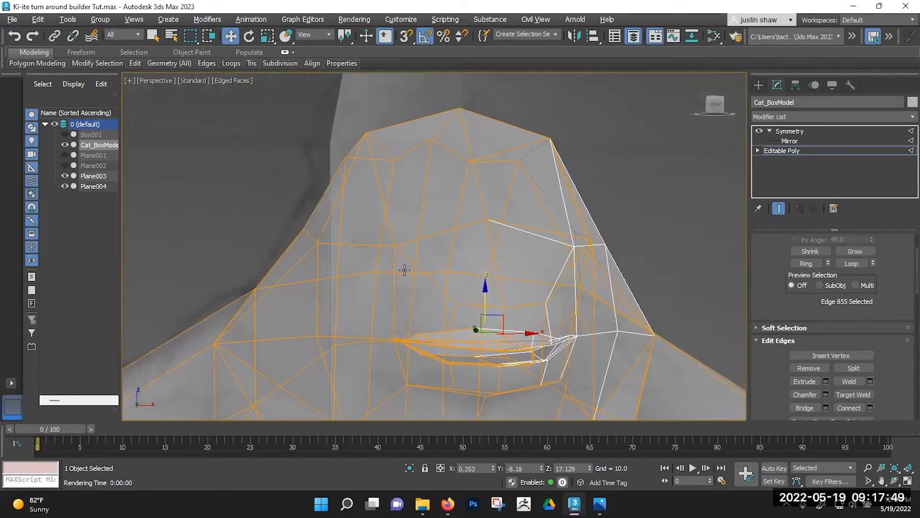
pyautogui.scroll(-8, 402, 274)
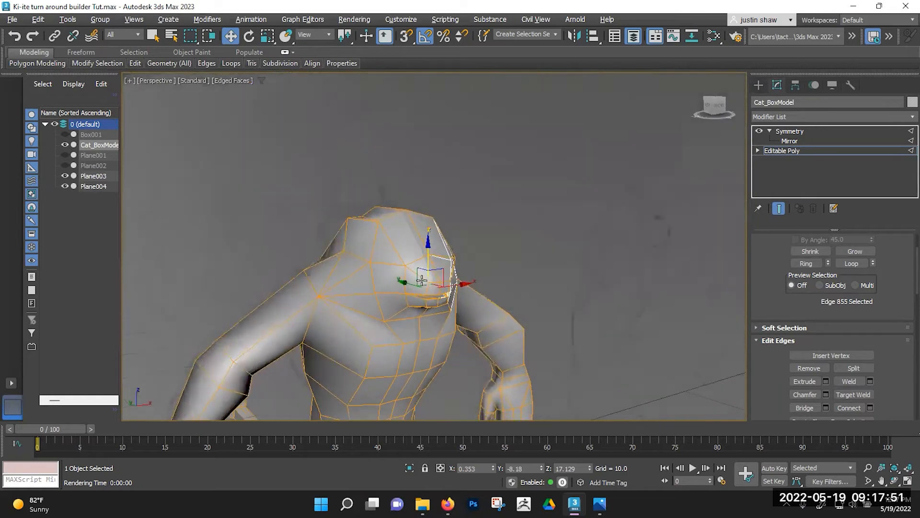
pyautogui.keyDown('alt'); pyautogui.moveTo(459, 273); pyautogui.dragTo(496, 241, button='middle'); pyautogui.keyUp('alt')
pyautogui.scroll(8, 493, 235)
# With see-through display on, reposition the vertices at the front of the crown and shift the brow vertices back from the side.
pyautogui.hotkey('alt', 'x')
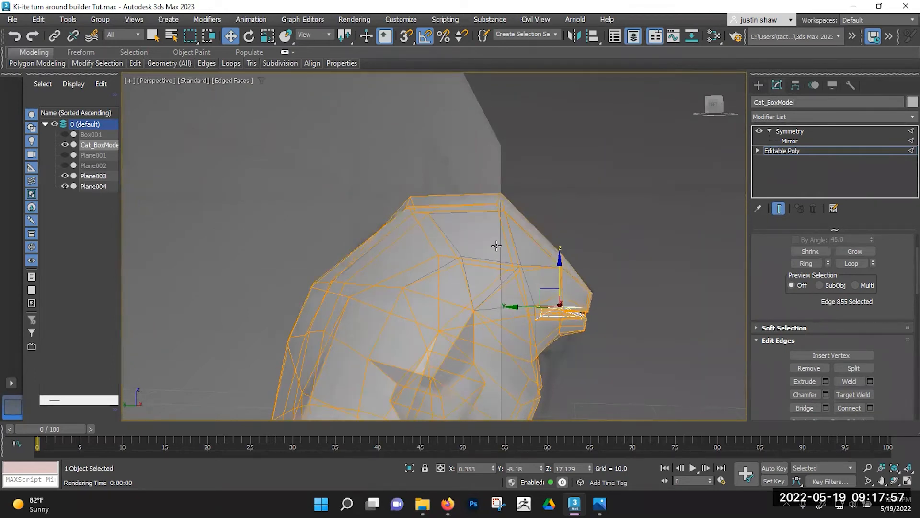
pyautogui.press('1')
pyautogui.moveTo(530, 177); pyautogui.dragTo(503, 217)
pyautogui.keyDown('alt'); pyautogui.moveTo(414, 254); pyautogui.dragTo(478, 255, button='middle'); pyautogui.keyUp('alt')
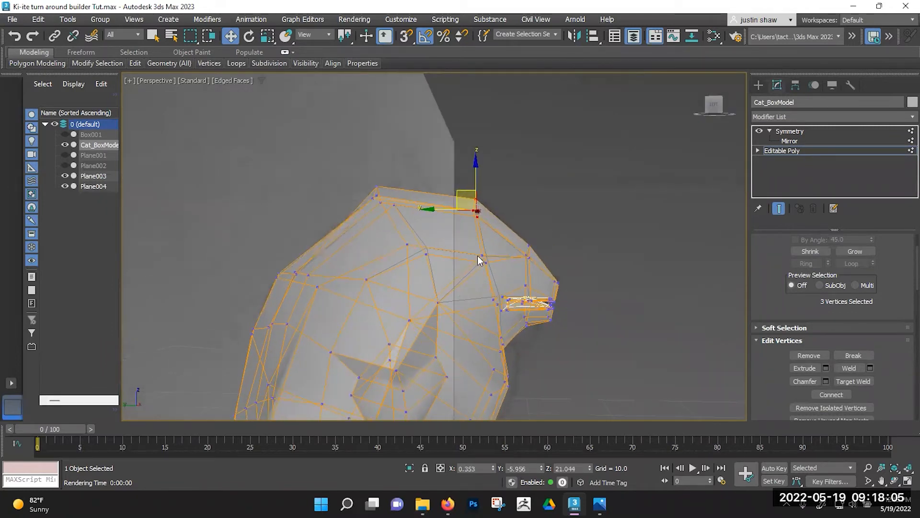
pyautogui.click(518, 253)
pyautogui.moveTo(503, 237); pyautogui.dragTo(490, 236)
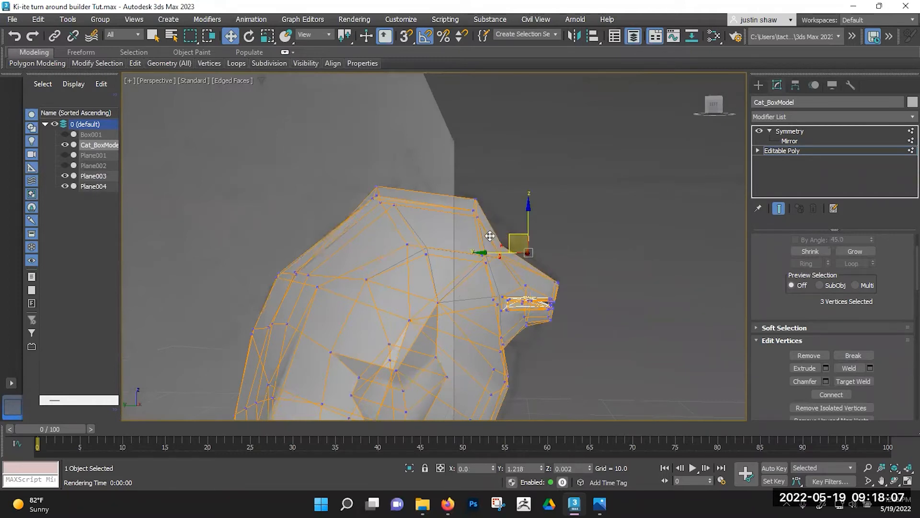
# Turn off see-through display and cut a new edge line from the cheek up the side of the head and over the crown.
pyautogui.keyDown('alt'); pyautogui.moveTo(545, 279); pyautogui.dragTo(504, 328, button='middle'); pyautogui.keyUp('alt')
pyautogui.hotkey('alt', 'x')
pyautogui.scroll(3, 525, 309)
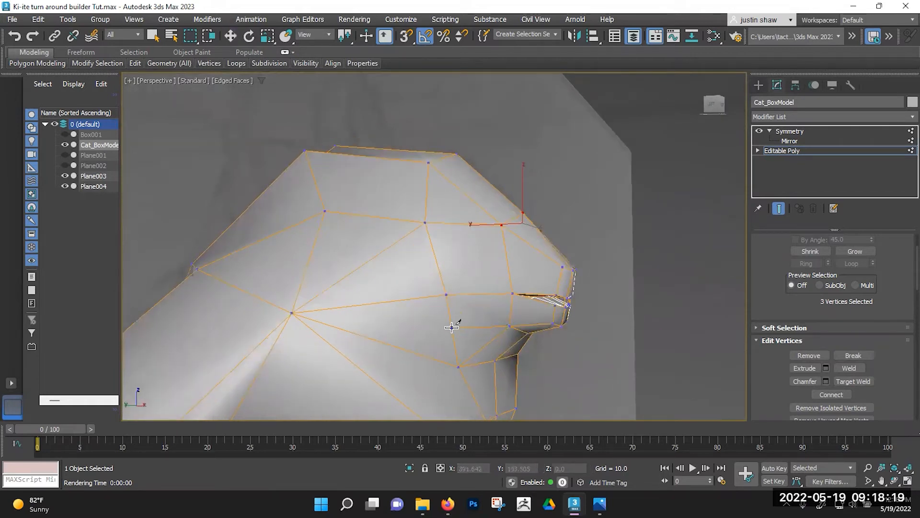
pyautogui.click(399, 300)
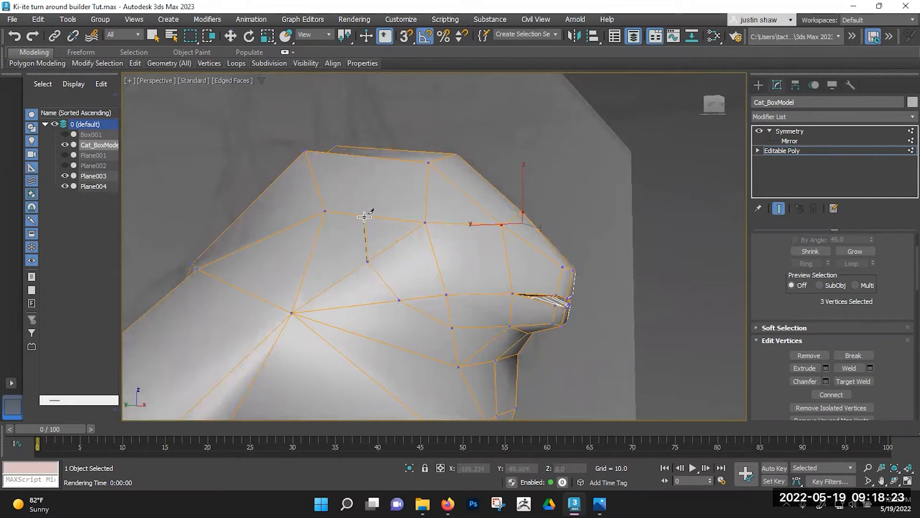
pyautogui.moveTo(373, 173)
pyautogui.keyDown('alt'); pyautogui.mouseDown(button='middle')
pyautogui.moveTo(384, 232)
pyautogui.moveTo(375, 175)
pyautogui.mouseUp(button='middle'); pyautogui.keyUp('alt')
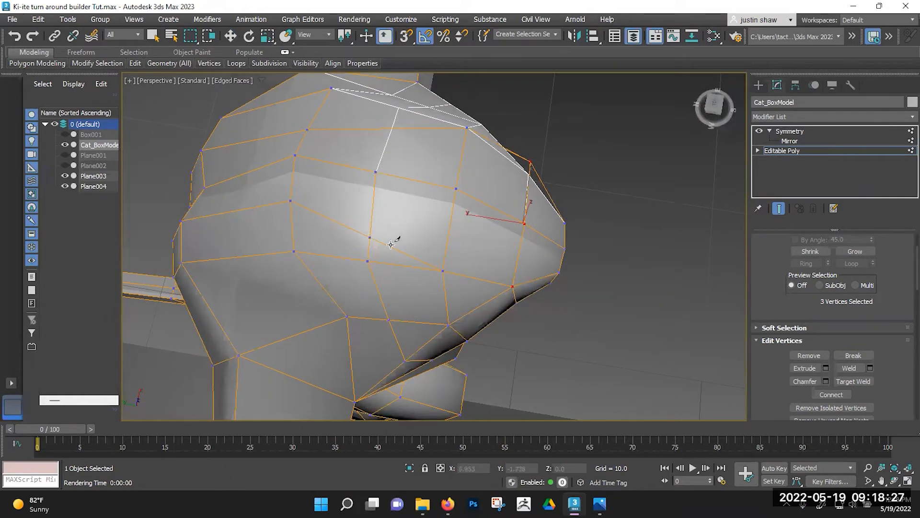
pyautogui.press('w')
# Raise the new vertices on top of the head and adjust the vertex at the crown's outer corner to round the skull.
pyautogui.keyDown('alt'); pyautogui.moveTo(396, 269); pyautogui.dragTo(470, 185, button='middle'); pyautogui.keyUp('alt')
pyautogui.click(478, 222)
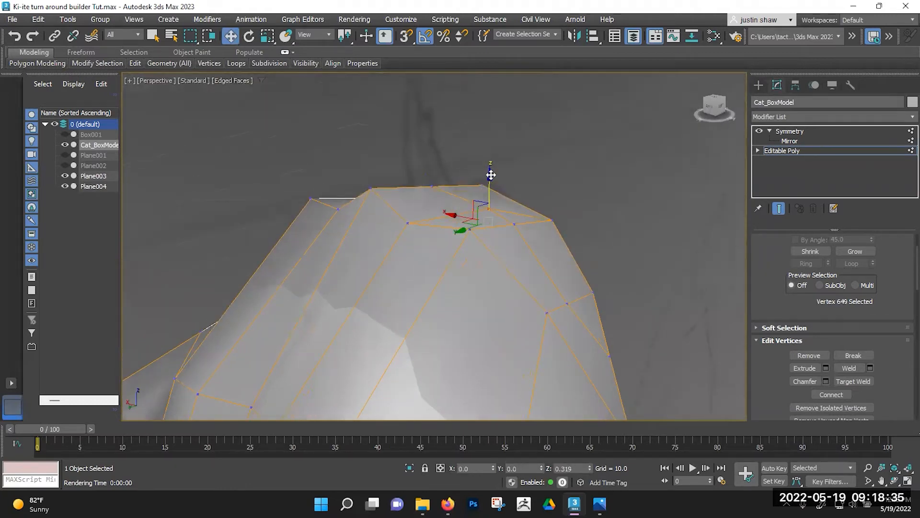
pyautogui.keyDown('alt'); pyautogui.moveTo(461, 212); pyautogui.dragTo(450, 214, button='middle'); pyautogui.keyUp('alt')
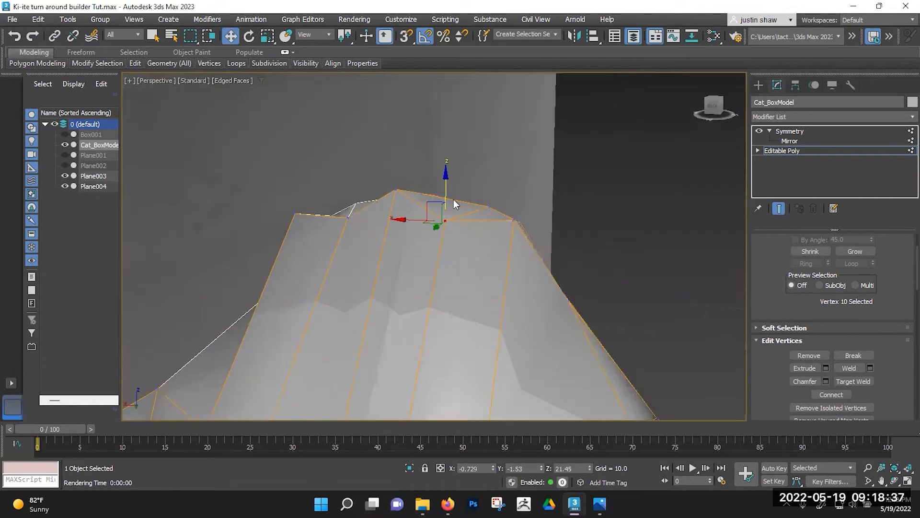
pyautogui.moveTo(430, 202); pyautogui.dragTo(439, 186)
pyautogui.keyDown('alt'); pyautogui.moveTo(440, 185); pyautogui.dragTo(396, 220, button='middle'); pyautogui.keyUp('alt')
pyautogui.click(399, 222)
pyautogui.moveTo(414, 212); pyautogui.dragTo(411, 210)
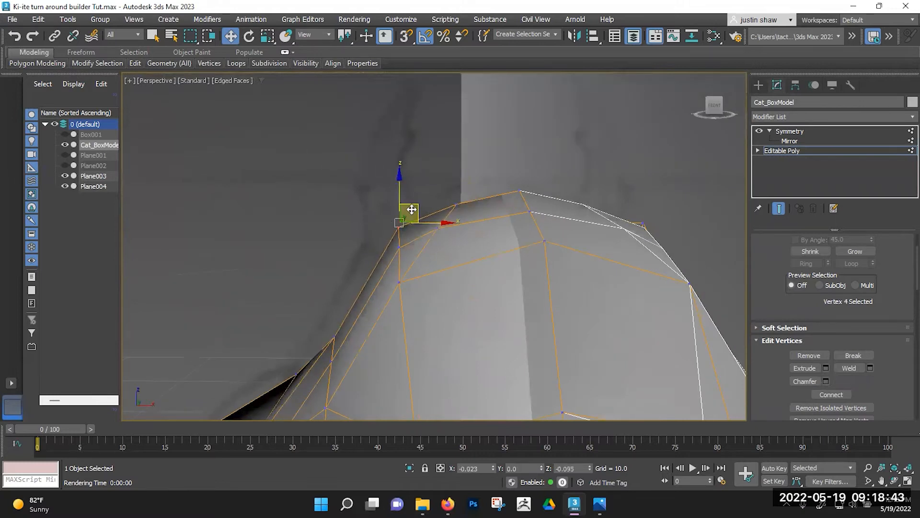
# Select the new edge across the top of the head and raise it by about 0.13 in Z.
pyautogui.keyDown('alt'); pyautogui.moveTo(452, 261); pyautogui.dragTo(460, 241, button='middle'); pyautogui.keyUp('alt')
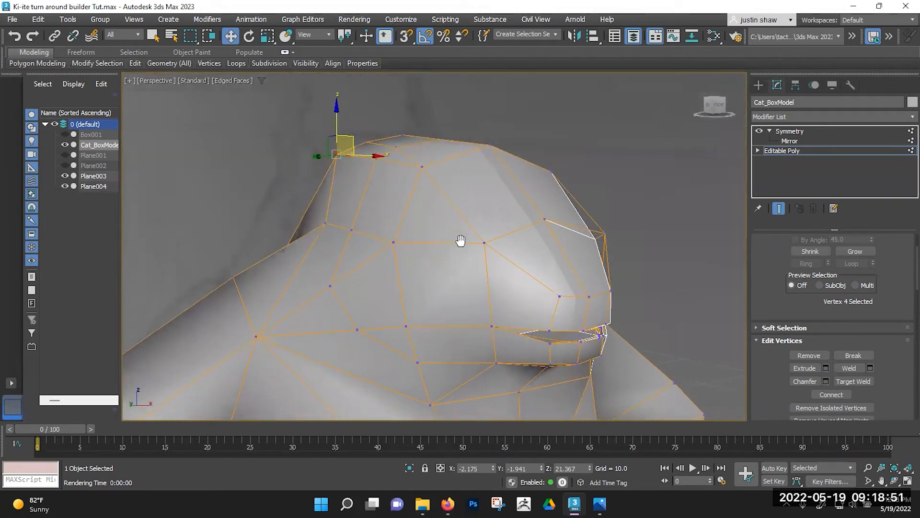
pyautogui.press('2')
pyautogui.keyDown('alt'); pyautogui.moveTo(455, 281); pyautogui.dragTo(512, 246, button='middle'); pyautogui.keyUp('alt')
pyautogui.click(515, 198)
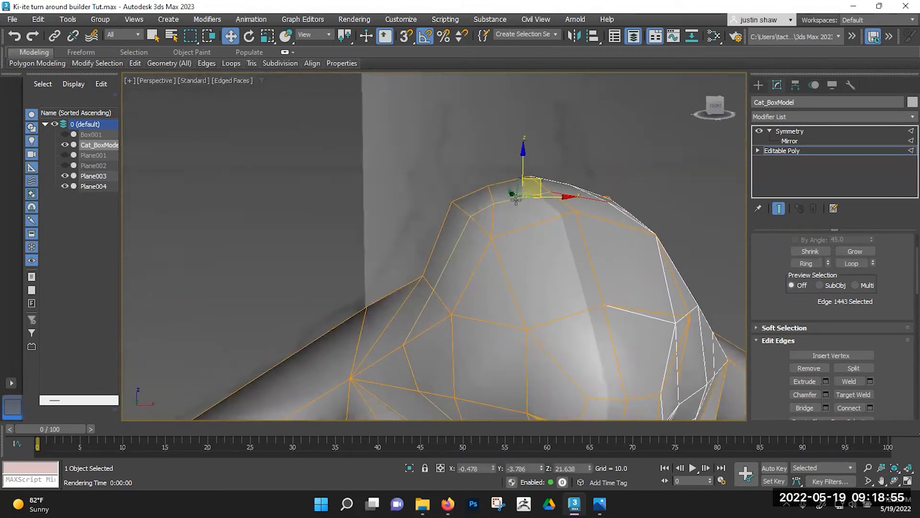
pyautogui.keyDown('alt'); pyautogui.moveTo(515, 199); pyautogui.dragTo(519, 178, button='middle'); pyautogui.keyUp('alt')
pyautogui.moveTo(523, 165); pyautogui.dragTo(523, 161)
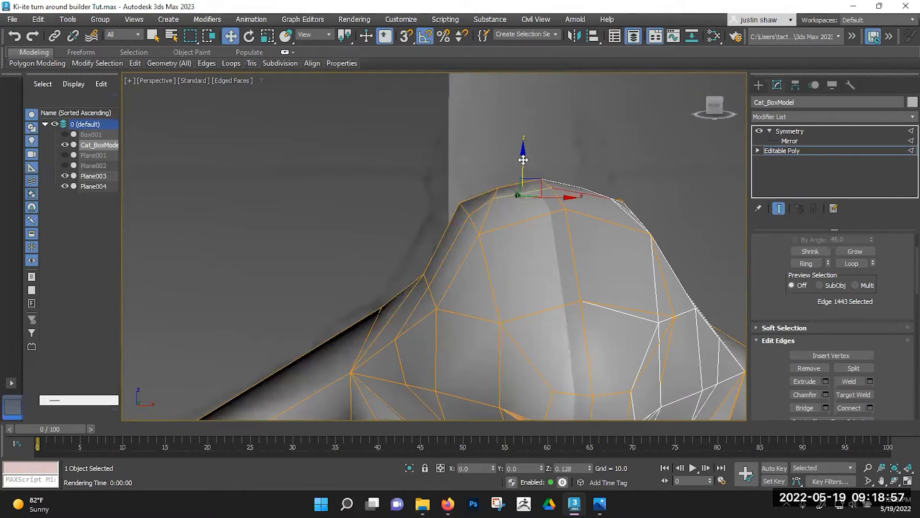
# Adjust the new edge line on the side of the head, moving its vertex above the shoulder outward.
pyautogui.moveTo(473, 251); pyautogui.dragTo(469, 251)
pyautogui.moveTo(406, 315); pyautogui.dragTo(424, 272, button='middle')
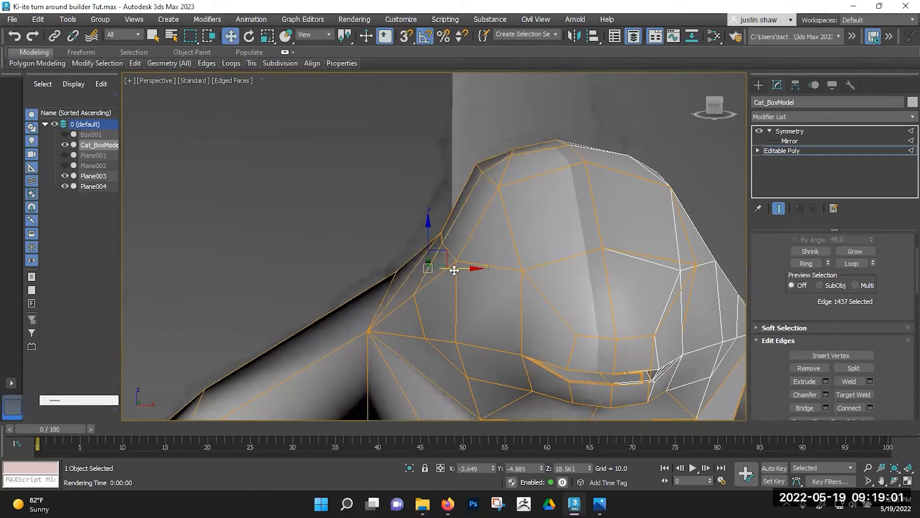
pyautogui.press('1')
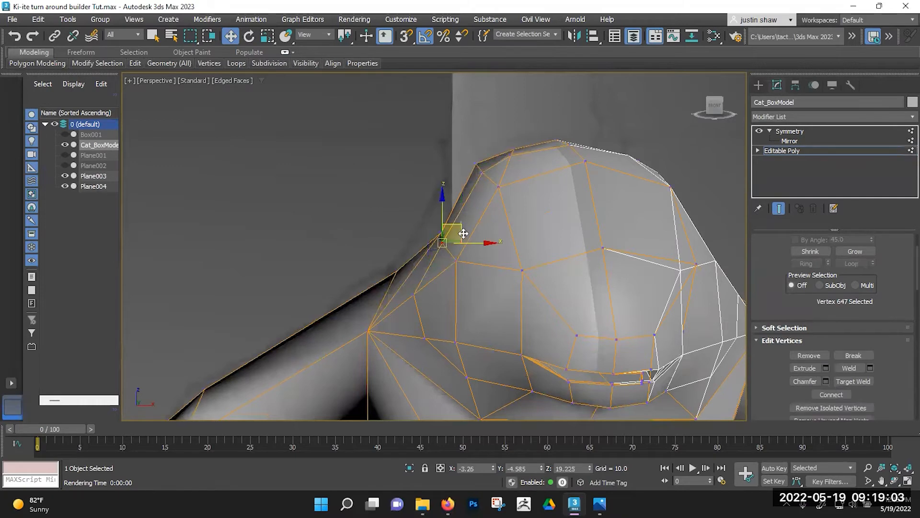
pyautogui.keyDown('alt'); pyautogui.moveTo(440, 297); pyautogui.dragTo(530, 302, button='middle'); pyautogui.keyUp('alt')
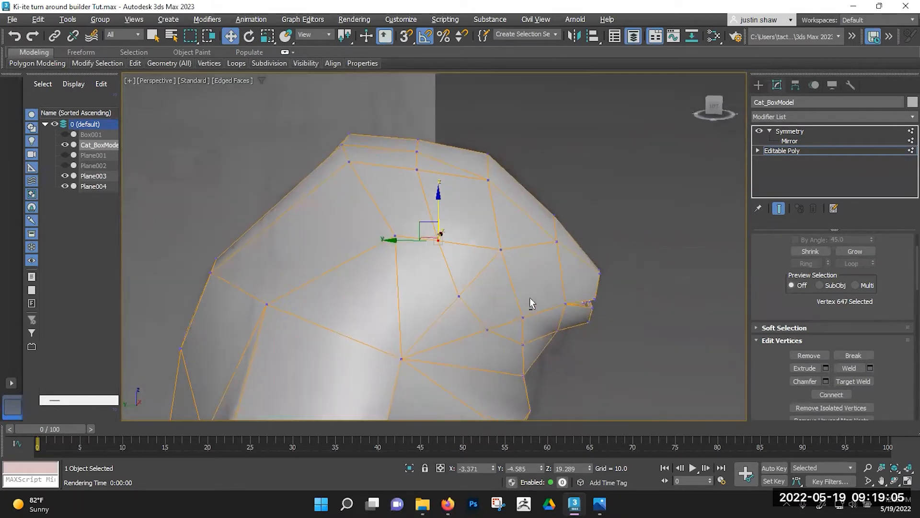
pyautogui.scroll(4, 530, 302)
pyautogui.scroll(-7, 510, 332)
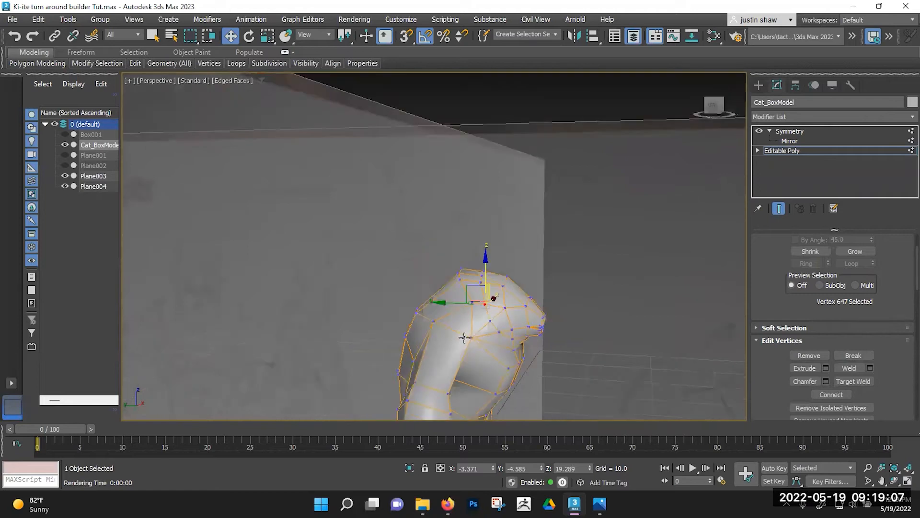
pyautogui.keyDown('alt'); pyautogui.moveTo(466, 335); pyautogui.dragTo(551, 291, button='middle'); pyautogui.keyUp('alt')
pyautogui.moveTo(433, 325); pyautogui.dragTo(513, 281, button='middle')
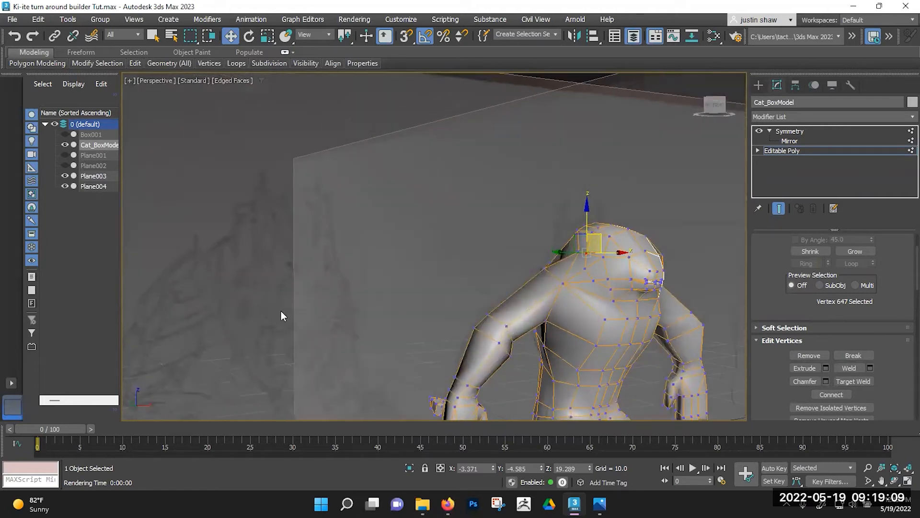
# Cut a new edge line from below the jaw across the cheek up to the vertex on the side of the head.
pyautogui.scroll(8, 595, 297)
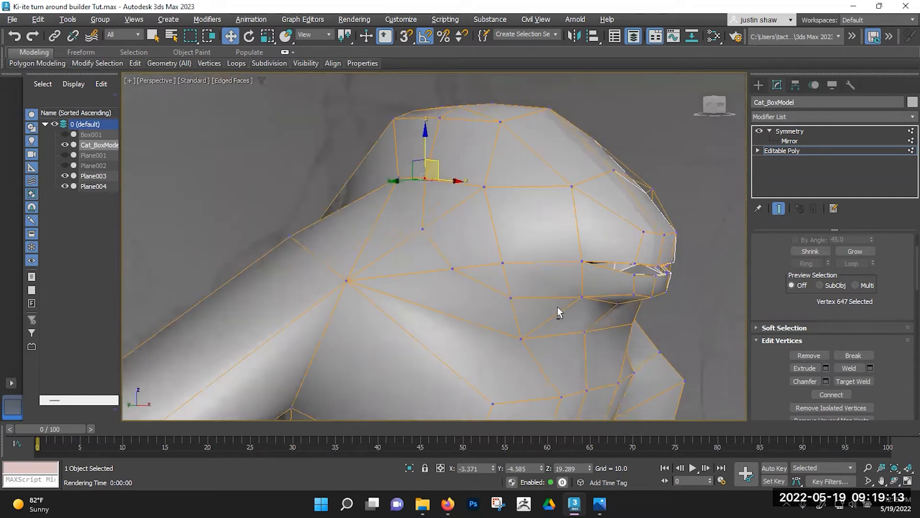
pyautogui.hotkey('alt', 'c')
pyautogui.keyDown('alt'); pyautogui.moveTo(590, 306); pyautogui.dragTo(591, 303, button='middle'); pyautogui.keyUp('alt')
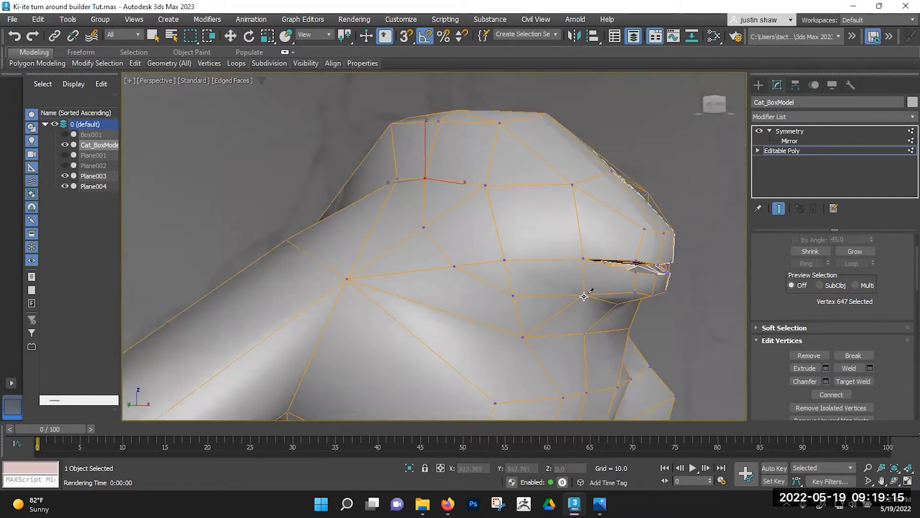
pyautogui.scroll(2, 515, 306)
pyautogui.click(515, 306)
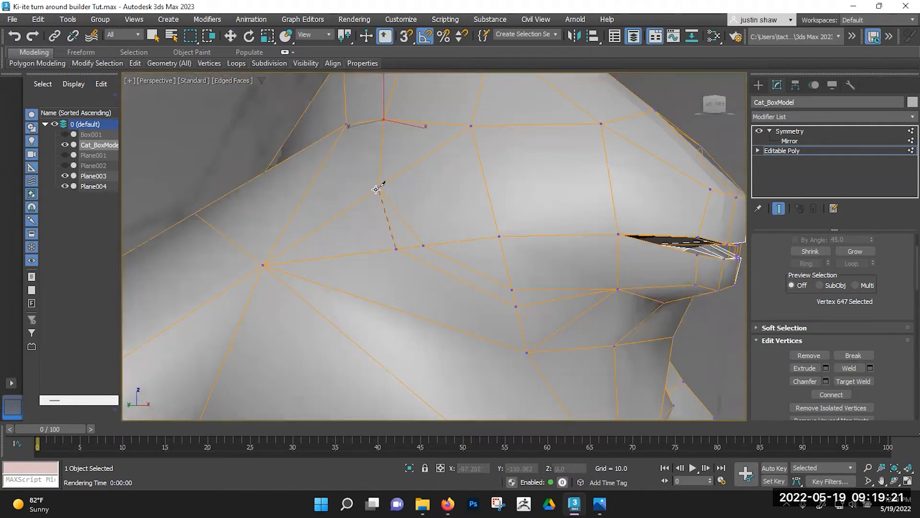
pyautogui.rightClick(491, 258)
# Reposition the new cut vertices under the jaw and at the back of the cheek to smooth the jawline.
pyautogui.keyDown('alt'); pyautogui.moveTo(493, 257); pyautogui.dragTo(490, 316, button='middle'); pyautogui.keyUp('alt')
pyautogui.click(522, 309)
pyautogui.moveTo(510, 300); pyautogui.dragTo(506, 292)
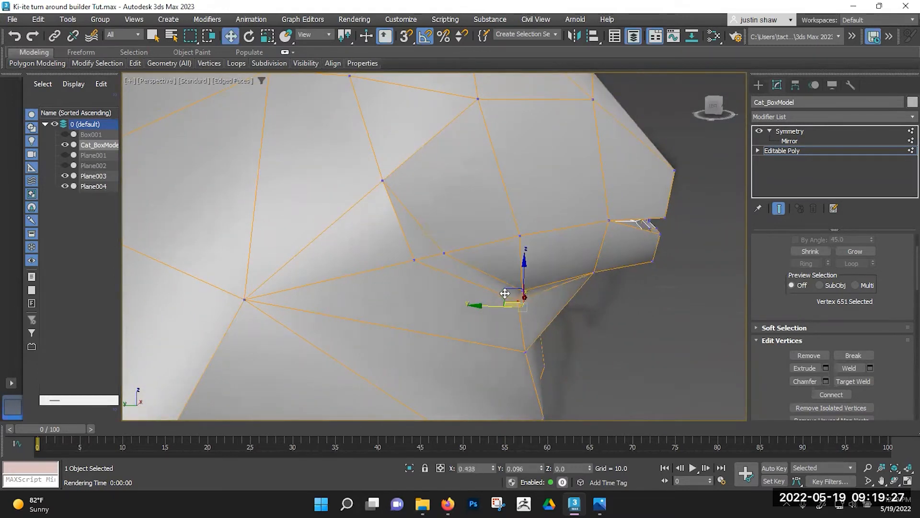
pyautogui.moveTo(519, 294)
pyautogui.keyDown('alt'); pyautogui.mouseDown(button='middle')
pyautogui.moveTo(439, 297)
pyautogui.moveTo(448, 298)
pyautogui.mouseUp(button='middle'); pyautogui.keyUp('alt')
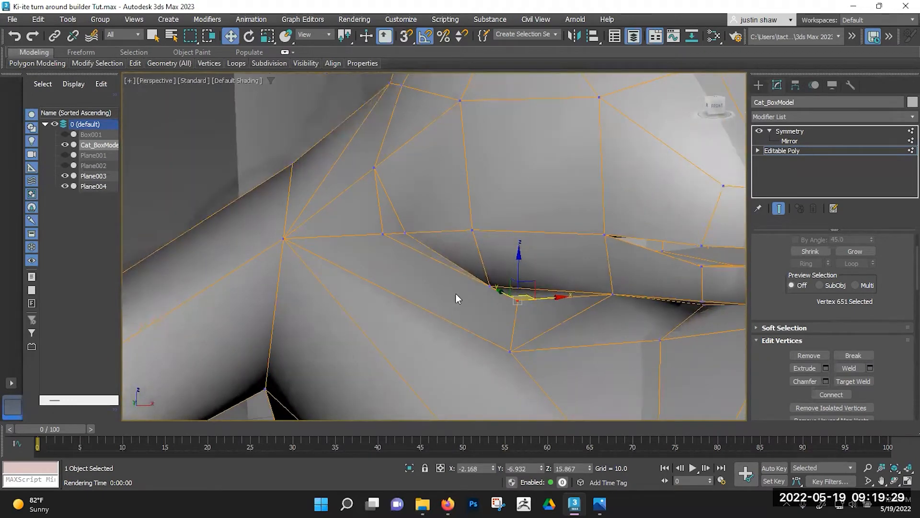
pyautogui.keyDown('alt'); pyautogui.moveTo(510, 301); pyautogui.dragTo(588, 282, button='middle'); pyautogui.keyUp('alt')
pyautogui.moveTo(492, 291)
pyautogui.keyDown('alt'); pyautogui.mouseDown(button='middle')
pyautogui.moveTo(425, 304)
pyautogui.moveTo(490, 297)
pyautogui.mouseUp(button='middle'); pyautogui.keyUp('alt')
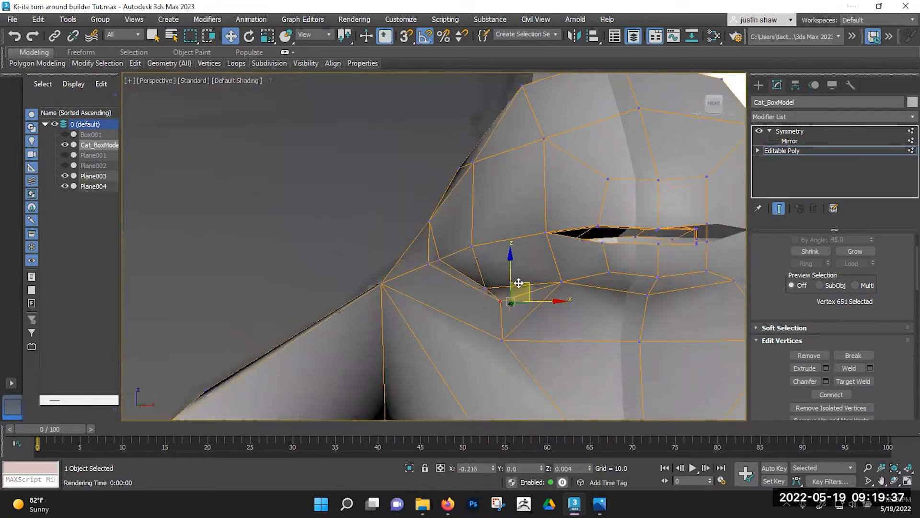
pyautogui.keyDown('alt'); pyautogui.moveTo(443, 266); pyautogui.dragTo(492, 306, button='middle'); pyautogui.keyUp('alt')
pyautogui.click(422, 263)
pyautogui.scroll(-4, 491, 305)
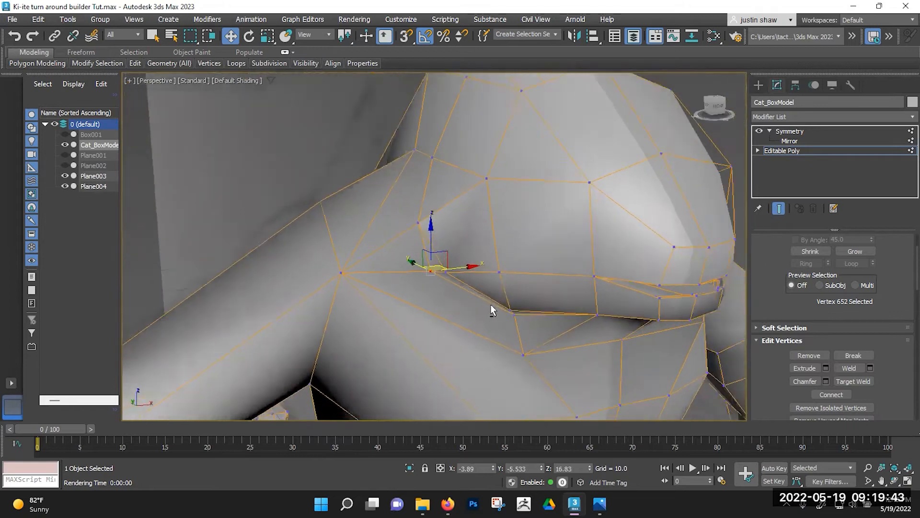
# Assign smoothing group 1 to all polygons of the model and turn the edged-faces display back on.
pyautogui.press('1')
pyautogui.scroll(-5, 516, 323)
pyautogui.keyDown('alt'); pyautogui.moveTo(529, 342); pyautogui.dragTo(487, 294, button='middle'); pyautogui.keyUp('alt')
pyautogui.press('4')
pyautogui.hotkey('ctrl', 'a')
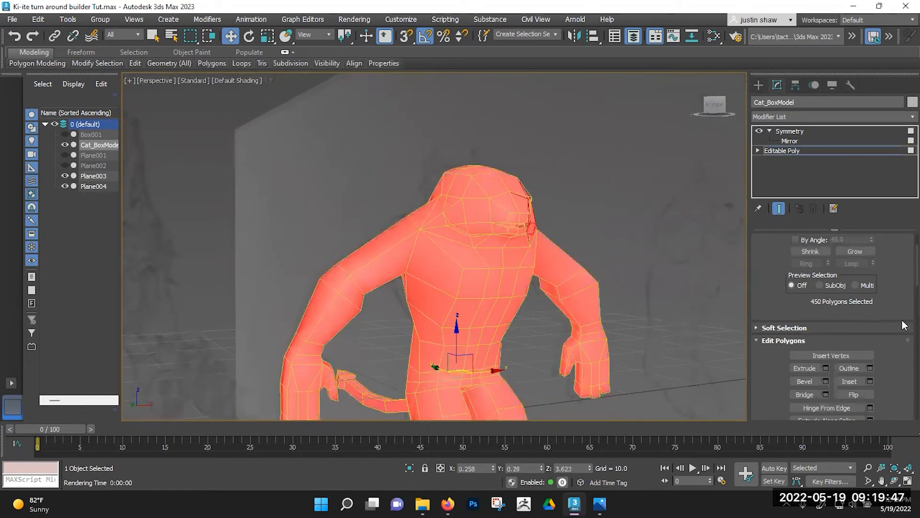
pyautogui.scroll(-15, 903, 288)
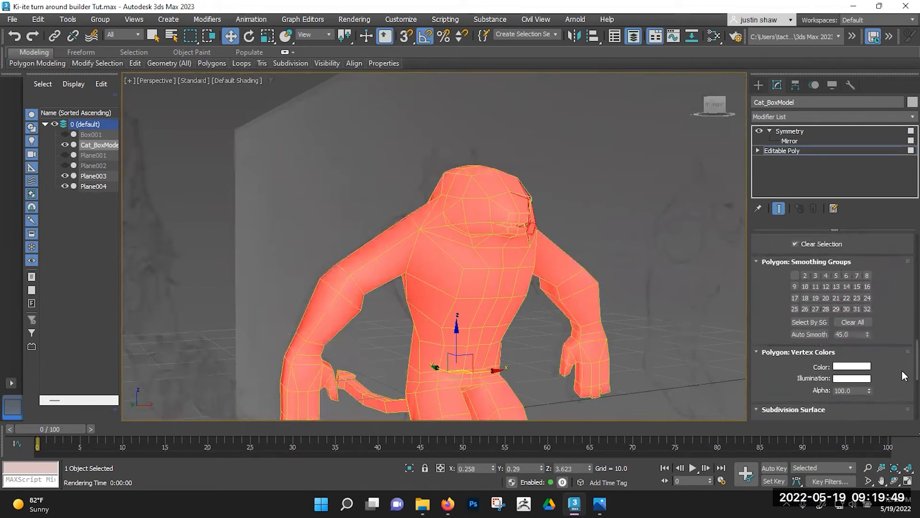
pyautogui.click(796, 283)
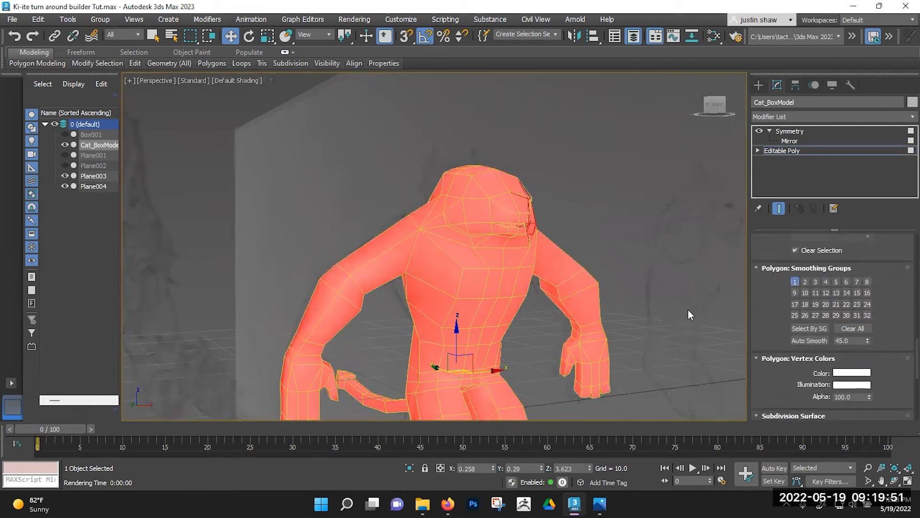
pyautogui.press('4')
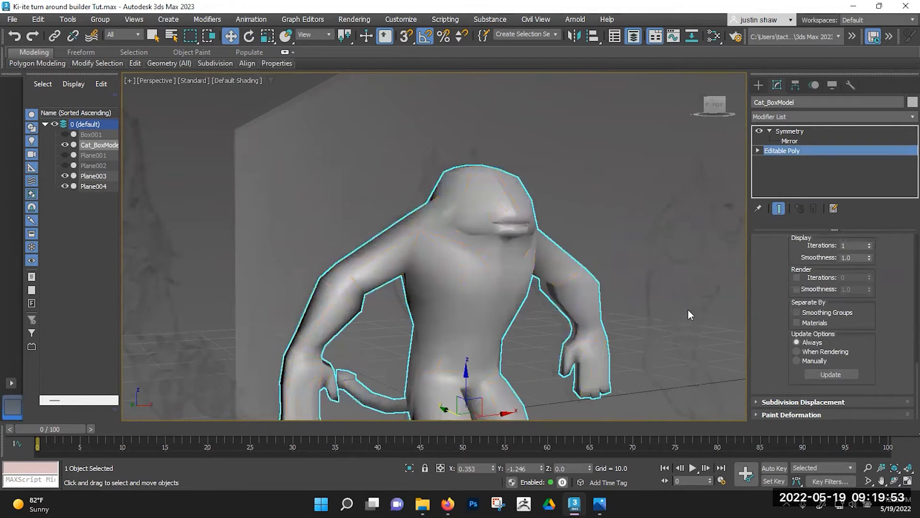
pyautogui.moveTo(637, 328)
pyautogui.keyDown('alt'); pyautogui.mouseDown(button='middle')
pyautogui.moveTo(704, 318)
pyautogui.moveTo(729, 297)
pyautogui.moveTo(642, 326)
pyautogui.mouseUp(button='middle'); pyautogui.keyUp('alt')
pyautogui.keyDown('alt'); pyautogui.moveTo(454, 201); pyautogui.dragTo(405, 228, button='middle'); pyautogui.keyUp('alt')
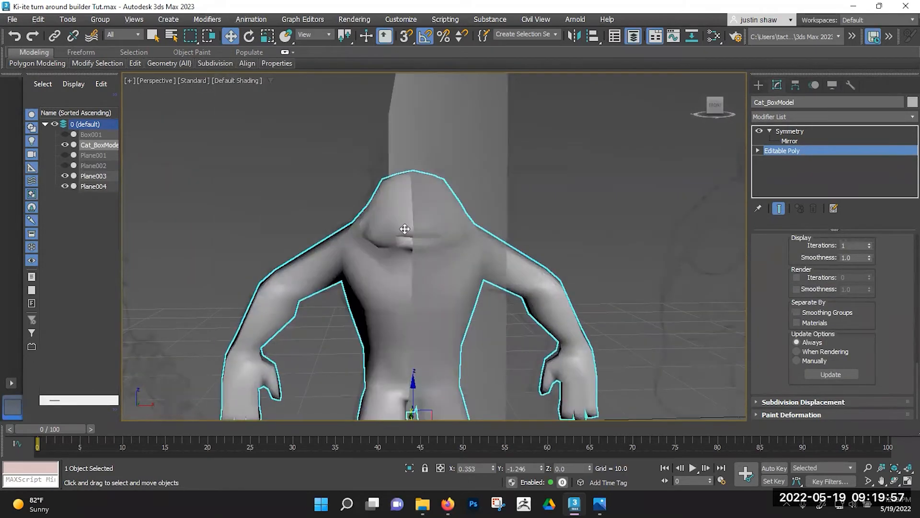
pyautogui.press('F4')
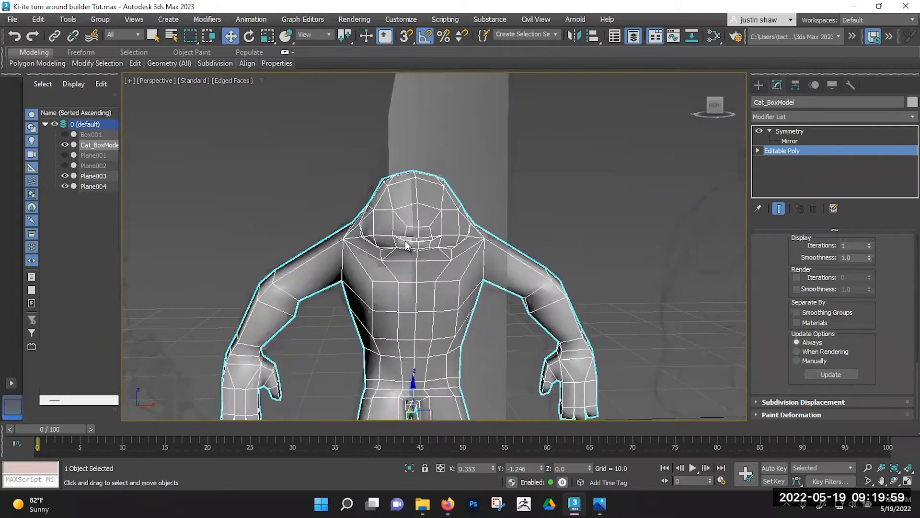
# Move the mouth corner vertex about 0.16 in X toward the centre of the face.
pyautogui.keyDown('alt'); pyautogui.moveTo(410, 272); pyautogui.dragTo(452, 259, button='middle'); pyautogui.keyUp('alt')
pyautogui.press('1')
pyautogui.scroll(4, 413, 266)
pyautogui.scroll(2, 444, 252)
pyautogui.click(451, 245)
pyautogui.keyDown('alt'); pyautogui.moveTo(480, 287); pyautogui.dragTo(459, 236, button='middle'); pyautogui.keyUp('alt')
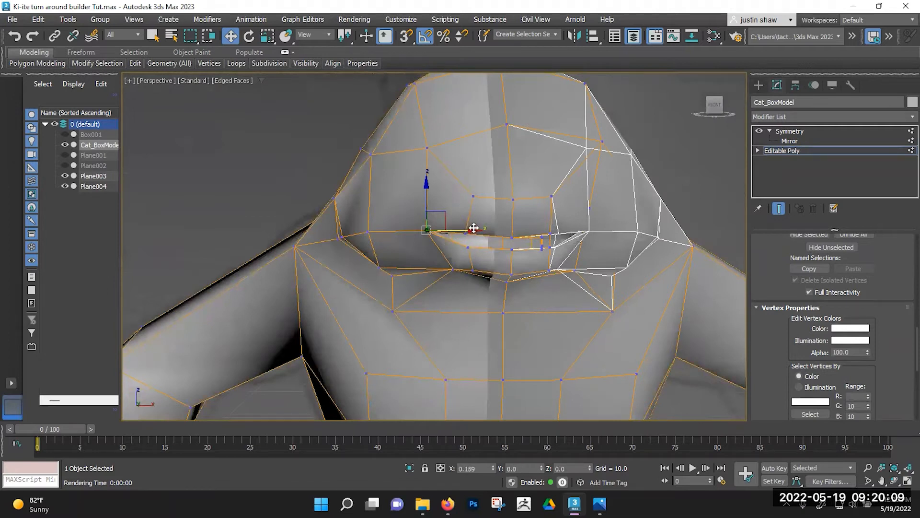
pyautogui.scroll(10, 453, 248)
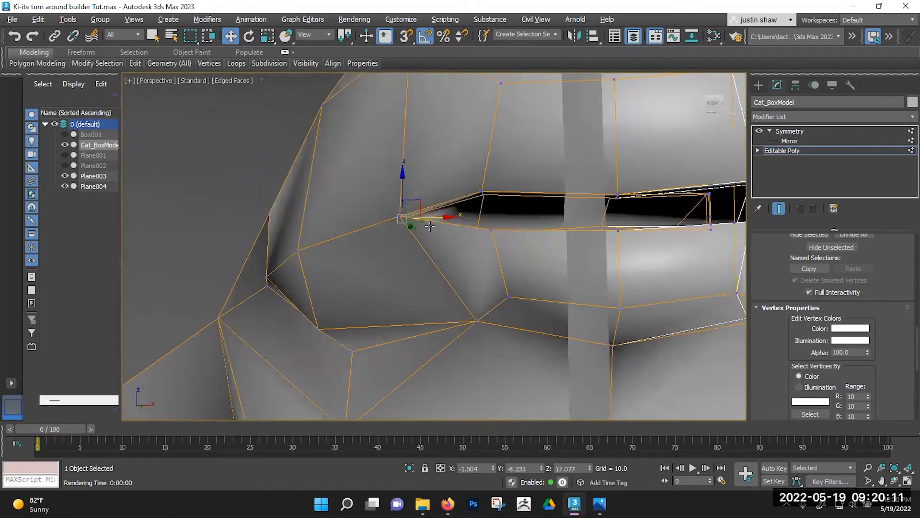
# Slide the upper lip vertices beside the mouth opening along X toward the centre of the face.
pyautogui.moveTo(419, 242); pyautogui.dragTo(461, 258, button='middle')
pyautogui.moveTo(461, 240); pyautogui.dragTo(486, 240)
pyautogui.keyDown('alt'); pyautogui.moveTo(486, 240); pyautogui.dragTo(535, 221, button='middle'); pyautogui.keyUp('alt')
pyautogui.scroll(4, 530, 257)
pyautogui.scroll(2, 527, 218)
pyautogui.moveTo(544, 218); pyautogui.dragTo(580, 218)
pyautogui.keyDown('alt'); pyautogui.moveTo(580, 218); pyautogui.dragTo(578, 240, button='middle'); pyautogui.keyUp('alt')
pyautogui.scroll(-5, 578, 240)
pyautogui.moveTo(574, 195); pyautogui.dragTo(496, 229, button='middle')
pyautogui.scroll(3, 503, 228)
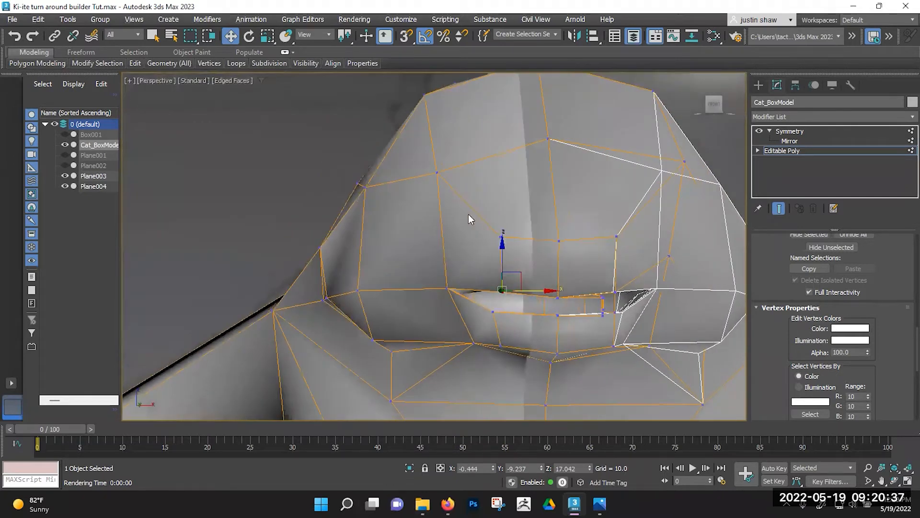
pyautogui.click(782, 150)
pyautogui.click(790, 131)
pyautogui.click(789, 141)
pyautogui.click(791, 152)
pyautogui.press('1')
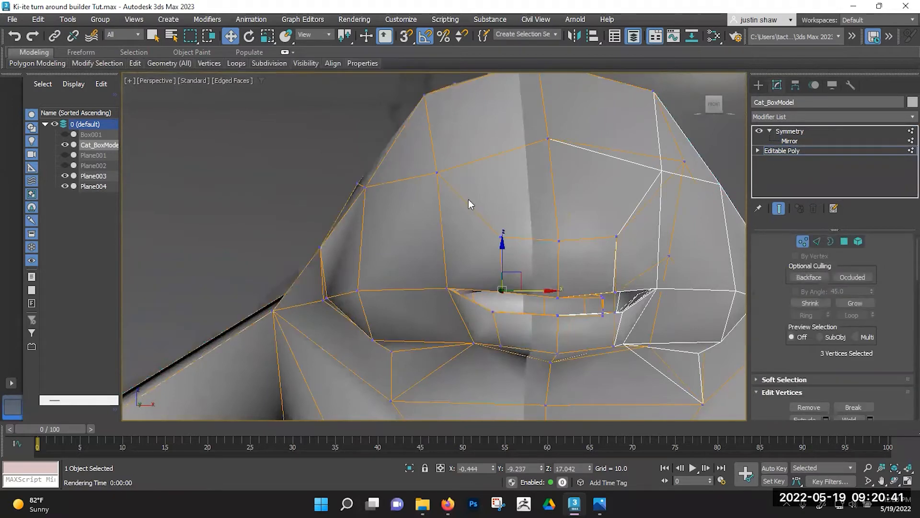
# Reposition the forehead, crown and top centre vertices to round the upper head.
pyautogui.moveTo(457, 160)
pyautogui.mouseDown()
pyautogui.moveTo(476, 163)
pyautogui.moveTo(473, 171)
pyautogui.moveTo(470, 164)
pyautogui.mouseUp()
pyautogui.keyDown('alt'); pyautogui.moveTo(472, 167); pyautogui.dragTo(394, 185, button='middle'); pyautogui.keyUp('alt')
pyautogui.moveTo(409, 198); pyautogui.dragTo(421, 168)
pyautogui.moveTo(422, 165); pyautogui.dragTo(440, 173, button='middle')
pyautogui.keyDown('ctrl'); pyautogui.moveTo(446, 154); pyautogui.dragTo(441, 158); pyautogui.keyUp('ctrl')
pyautogui.keyDown('alt'); pyautogui.moveTo(441, 157); pyautogui.dragTo(513, 234, button='middle'); pyautogui.keyUp('alt')
pyautogui.scroll(-8, 514, 234)
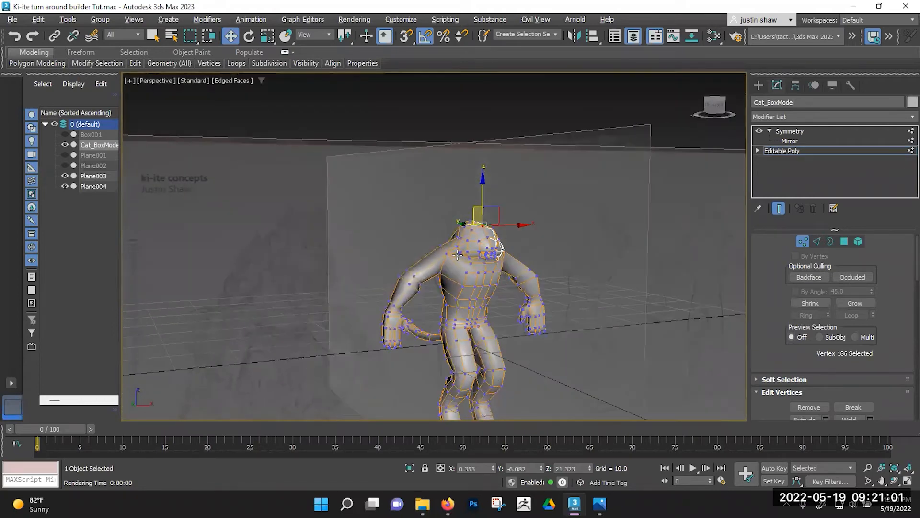
# Adjust the edge beside the small polygon on the side of the crown and select that polygon as the ear base.
pyautogui.scroll(12, 472, 242)
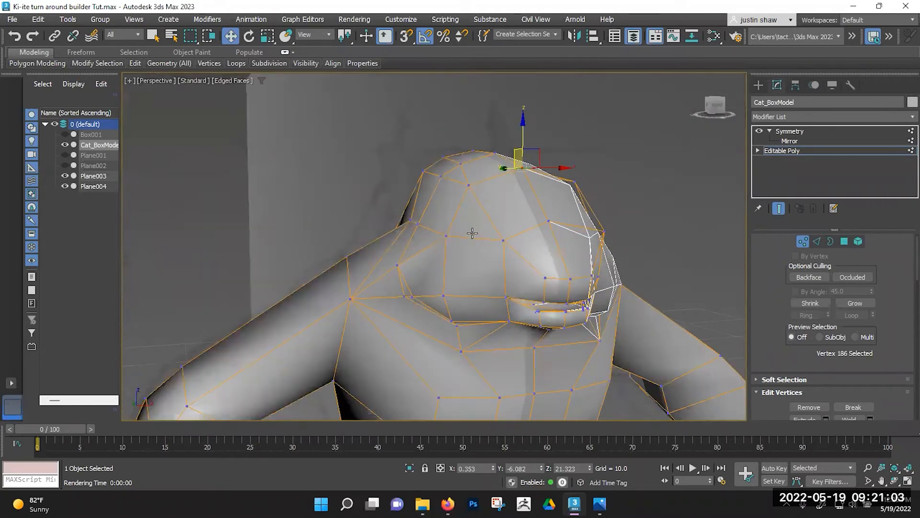
pyautogui.keyDown('alt'); pyautogui.moveTo(448, 238); pyautogui.dragTo(506, 289, button='middle'); pyautogui.keyUp('alt')
pyautogui.press('4')
pyautogui.click(482, 281)
pyautogui.keyDown('alt'); pyautogui.moveTo(500, 297); pyautogui.dragTo(502, 294, button='middle'); pyautogui.keyUp('alt')
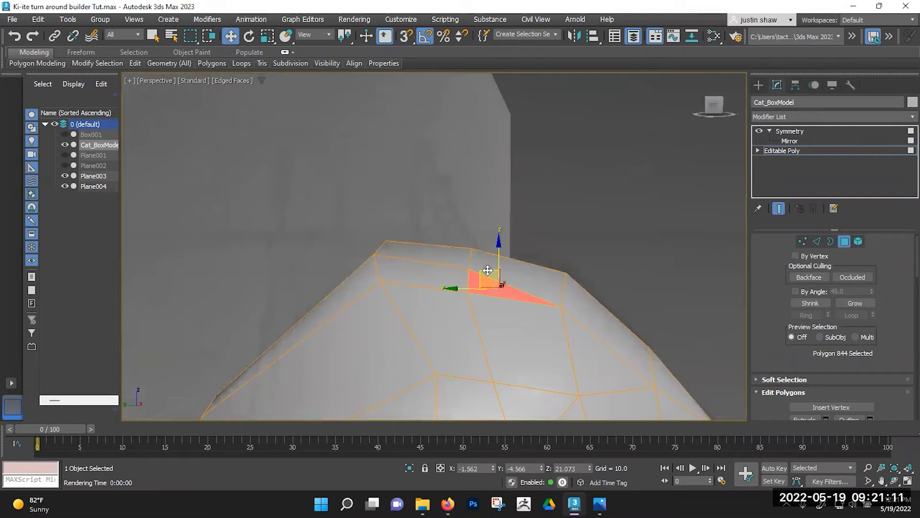
pyautogui.keyDown('alt'); pyautogui.moveTo(458, 280); pyautogui.dragTo(461, 278, button='middle'); pyautogui.keyUp('alt')
pyautogui.press('2')
pyautogui.click(469, 280)
pyautogui.keyDown('alt'); pyautogui.moveTo(419, 278); pyautogui.dragTo(472, 282, button='middle'); pyautogui.keyUp('alt')
pyautogui.press('4')
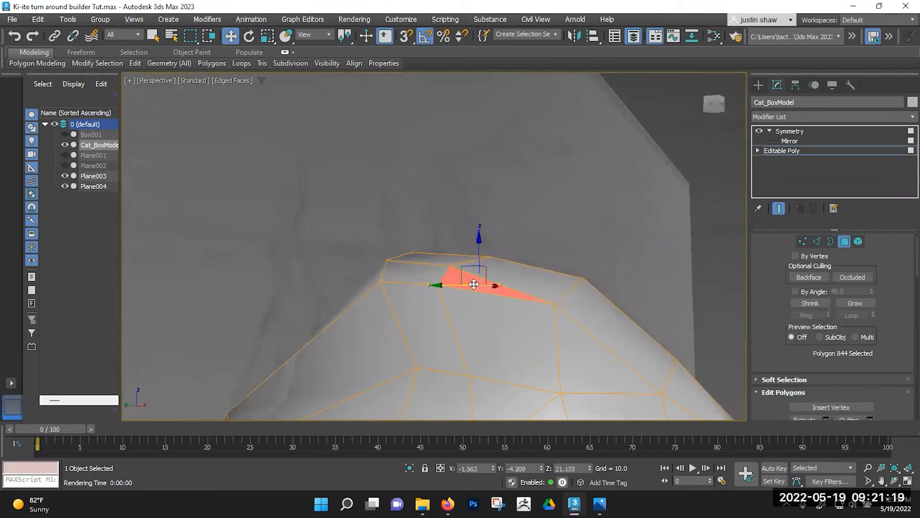
# Extrude the ear base polygon upward and pull its front vertex back.
pyautogui.moveTo(470, 268); pyautogui.dragTo(438, 207)
pyautogui.keyDown('alt'); pyautogui.moveTo(438, 207); pyautogui.dragTo(480, 252, button='middle'); pyautogui.keyUp('alt')
pyautogui.press('1')
pyautogui.click(493, 271)
pyautogui.moveTo(480, 252); pyautogui.dragTo(413, 238)
pyautogui.keyDown('alt'); pyautogui.moveTo(468, 298); pyautogui.dragTo(430, 246, button='middle'); pyautogui.keyUp('alt')
# Extrude the top polygon of the ear upward again to add a second ear segment.
pyautogui.press('4')
pyautogui.moveTo(383, 218); pyautogui.dragTo(364, 159)
pyautogui.keyDown('alt'); pyautogui.moveTo(359, 160); pyautogui.dragTo(392, 256, button='middle'); pyautogui.keyUp('alt')
# Move the ear's outer base edge outward and down, and shift the front edge of its upper segment outward.
pyautogui.press('2')
pyautogui.click(390, 292)
pyautogui.keyDown('alt'); pyautogui.moveTo(391, 294); pyautogui.dragTo(411, 293, button='middle'); pyautogui.keyUp('alt')
pyautogui.moveTo(411, 294); pyautogui.dragTo(383, 315)
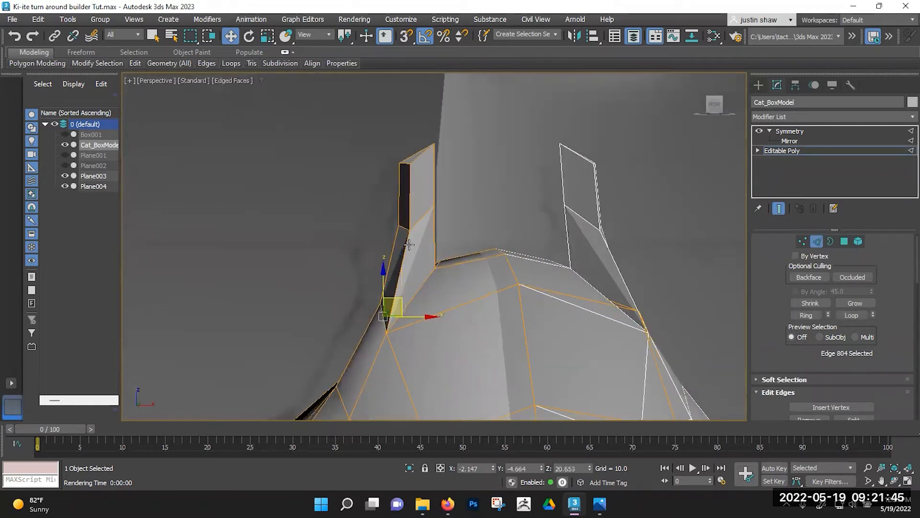
pyautogui.doubleClick(404, 227)
pyautogui.moveTo(429, 212); pyautogui.dragTo(404, 218)
pyautogui.keyDown('alt'); pyautogui.moveTo(428, 226); pyautogui.dragTo(507, 263, button='middle'); pyautogui.keyUp('alt')
# Pull the ear's front vertices at mid-height and at the tip back to taper the ear.
pyautogui.press('1')
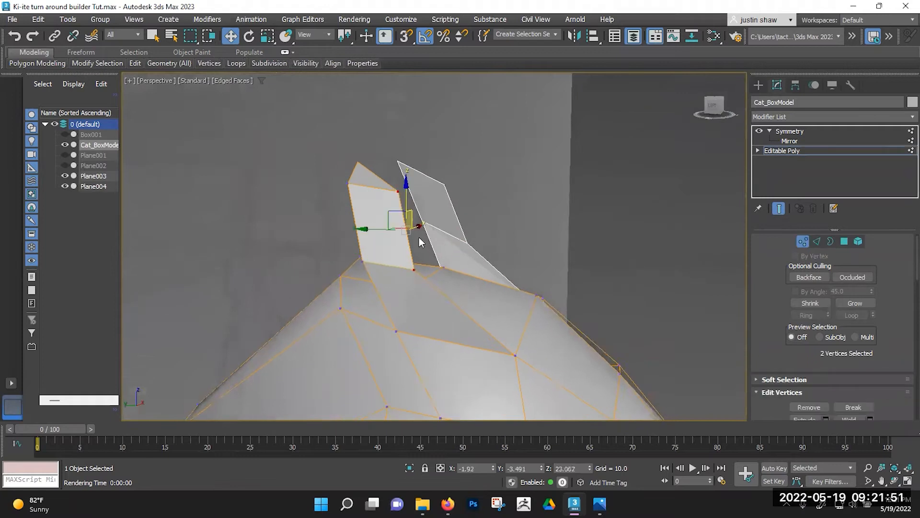
pyautogui.moveTo(394, 267); pyautogui.dragTo(358, 264)
pyautogui.keyDown('alt'); pyautogui.moveTo(358, 264); pyautogui.dragTo(373, 259, button='middle'); pyautogui.keyUp('alt')
pyautogui.click(407, 192)
pyautogui.keyDown('alt'); pyautogui.moveTo(407, 192); pyautogui.dragTo(374, 240, button='middle'); pyautogui.keyUp('alt')
pyautogui.moveTo(374, 240); pyautogui.dragTo(424, 259, button='middle')
pyautogui.moveTo(411, 257); pyautogui.dragTo(392, 263)
pyautogui.keyDown('alt'); pyautogui.moveTo(392, 262); pyautogui.dragTo(446, 260, button='middle'); pyautogui.keyUp('alt')
# Cut a new edge line from the ear tip down the front of the ear and across the crown to the centre.
pyautogui.click(464, 224)
pyautogui.click(467, 187)
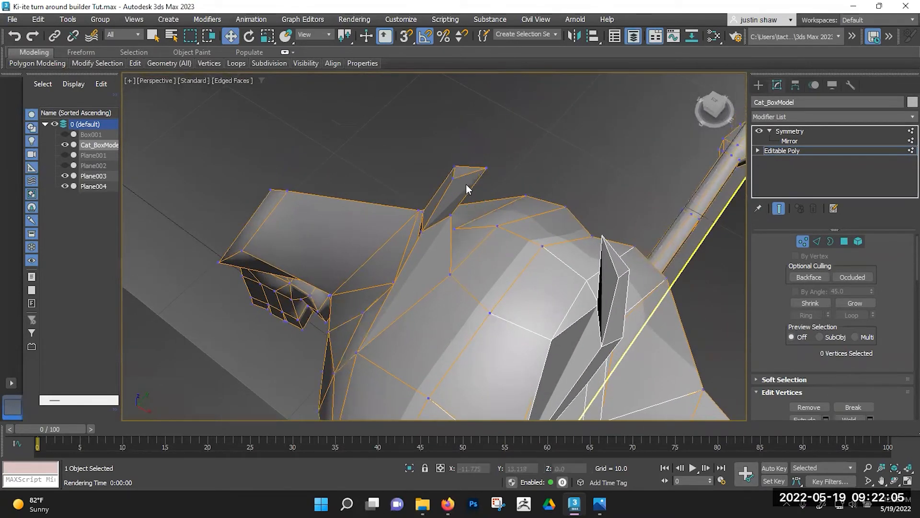
pyautogui.click(465, 175)
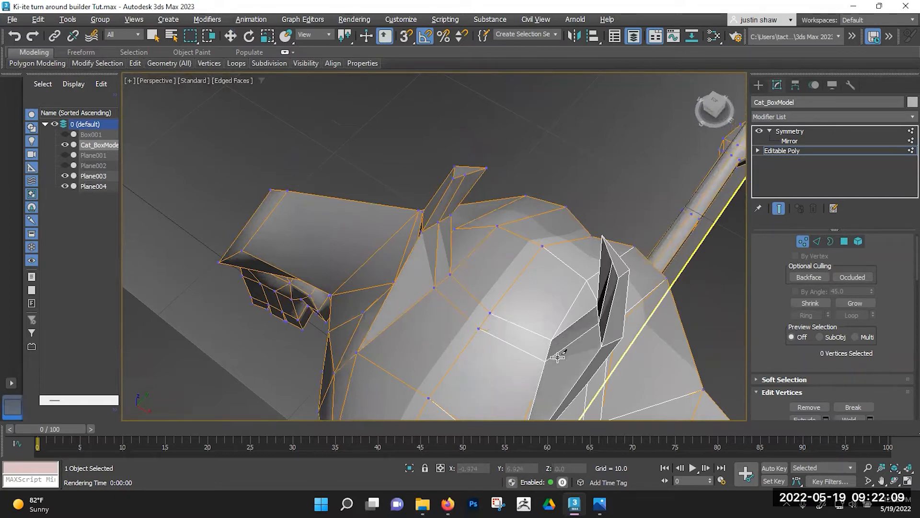
# Move the new cut vertex at the ear tip by about 0.08 in X and -0.08 in Y.
pyautogui.click(468, 179)
pyautogui.keyDown('alt'); pyautogui.moveTo(465, 172); pyautogui.dragTo(487, 182, button='middle'); pyautogui.keyUp('alt')
pyautogui.moveTo(487, 182); pyautogui.dragTo(490, 173)
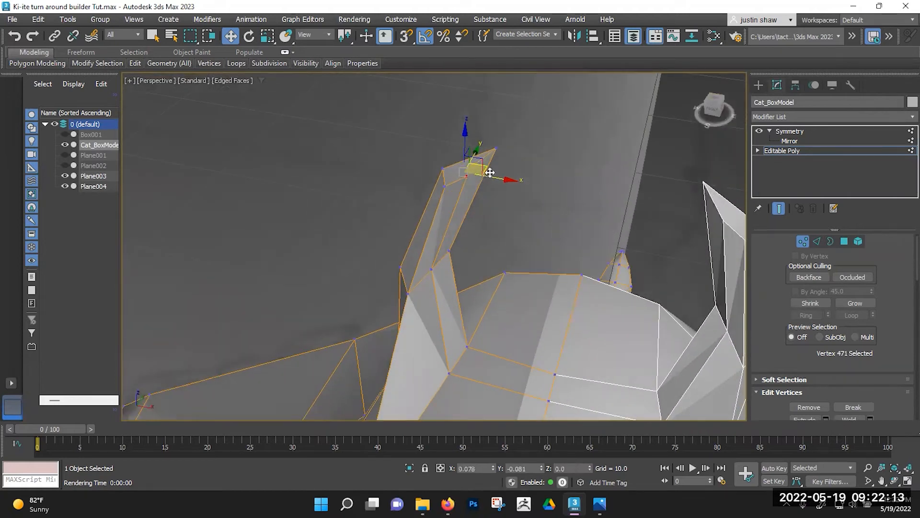
# Select the new cut vertices at the ear's mid-height and base and shift them slightly inward.
pyautogui.click(433, 271)
pyautogui.keyDown('ctrl'); pyautogui.click(451, 373); pyautogui.keyUp('ctrl')
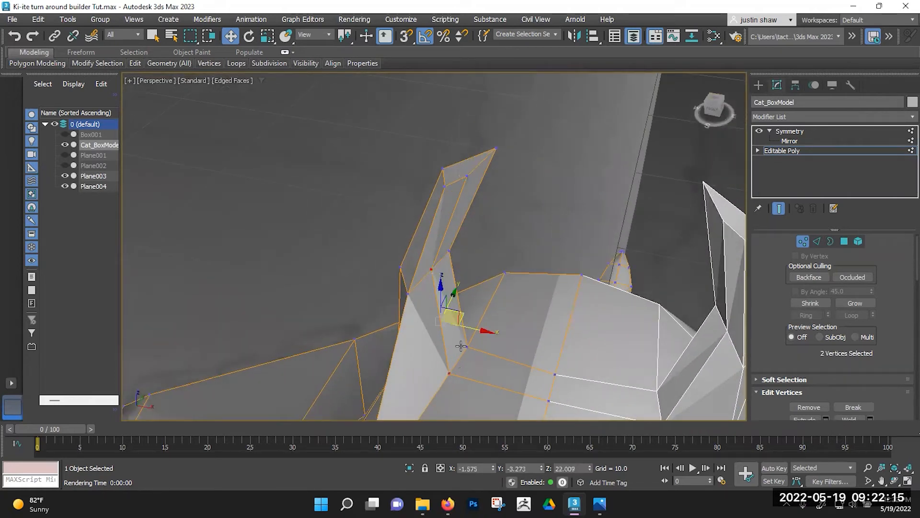
pyautogui.moveTo(465, 316); pyautogui.dragTo(473, 321)
pyautogui.keyDown('alt'); pyautogui.moveTo(473, 319); pyautogui.dragTo(500, 249, button='middle'); pyautogui.keyUp('alt')
pyautogui.keyDown('alt'); pyautogui.moveTo(481, 294); pyautogui.dragTo(501, 272, button='middle'); pyautogui.keyUp('alt')
# Move the outer front vertex at the ear's mid-height outward to open the ear's front face.
pyautogui.click(403, 269)
pyautogui.keyDown('alt'); pyautogui.moveTo(390, 295); pyautogui.dragTo(425, 318, button='middle'); pyautogui.keyUp('alt')
pyautogui.click(417, 318)
pyautogui.moveTo(411, 315); pyautogui.dragTo(388, 310)
pyautogui.keyDown('alt'); pyautogui.moveTo(409, 307); pyautogui.dragTo(368, 364, button='middle'); pyautogui.keyUp('alt')
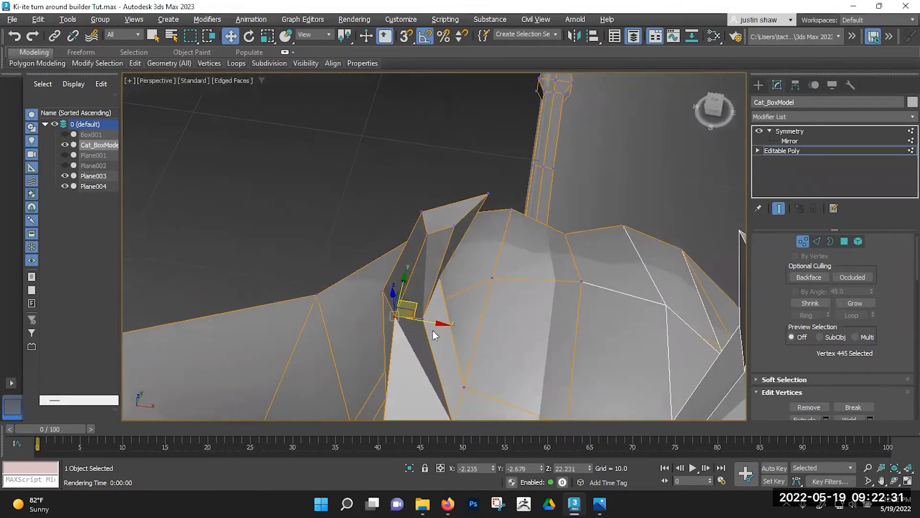
pyautogui.moveTo(420, 305); pyautogui.dragTo(411, 300)
# Cut a new edge across the face at the front of the ear's base and move its vertex about 0.47 in Y and -0.42 in Z.
pyautogui.keyDown('alt'); pyautogui.moveTo(456, 307); pyautogui.dragTo(492, 292, button='middle'); pyautogui.keyUp('alt')
pyautogui.moveTo(487, 326); pyautogui.dragTo(450, 292, button='middle')
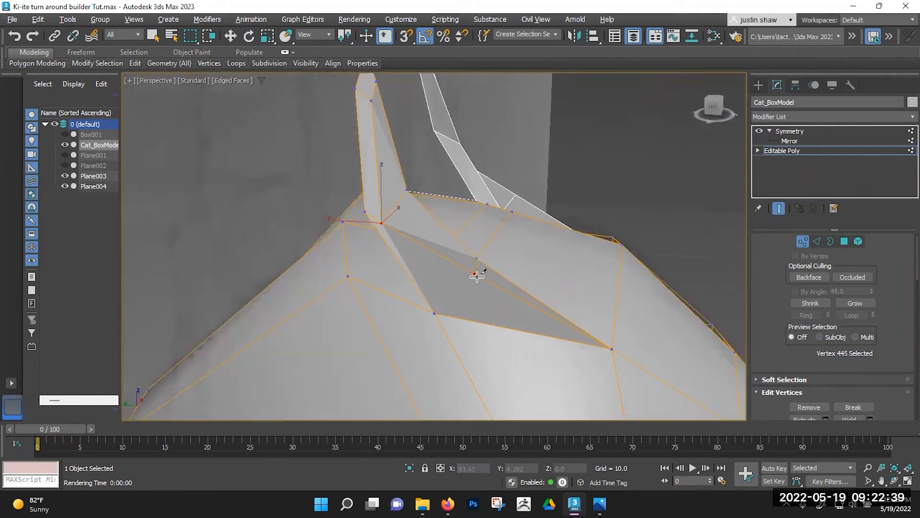
pyautogui.press('w')
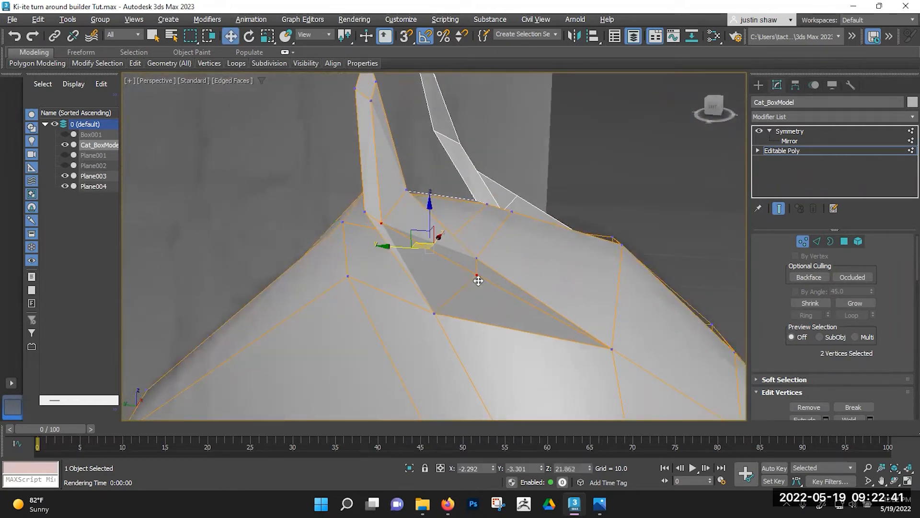
pyautogui.keyDown('alt'); pyautogui.moveTo(472, 292); pyautogui.dragTo(465, 260, button='middle'); pyautogui.keyUp('alt')
pyautogui.moveTo(465, 260); pyautogui.dragTo(429, 283)
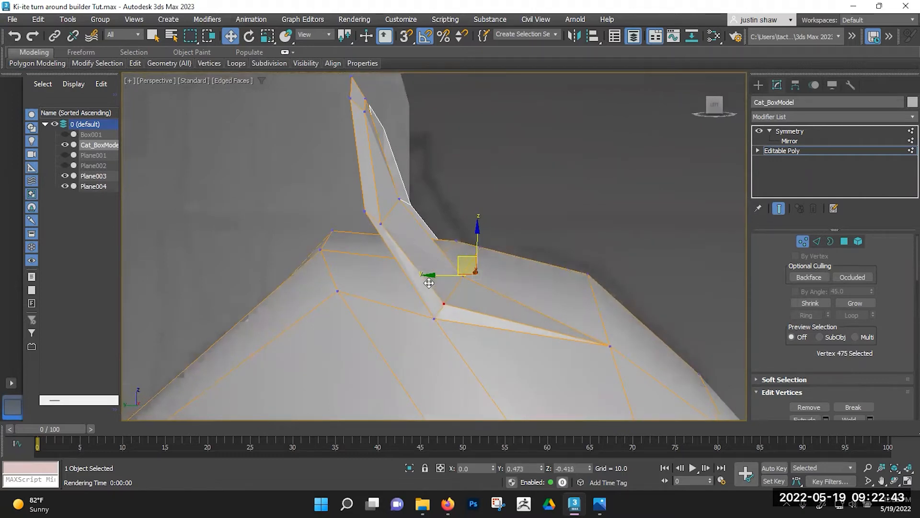
# Move the ear's tip vertices and the outer mid-height vertices outward to widen the ear.
pyautogui.keyDown('alt'); pyautogui.moveTo(474, 286); pyautogui.dragTo(423, 301, button='middle'); pyautogui.keyUp('alt')
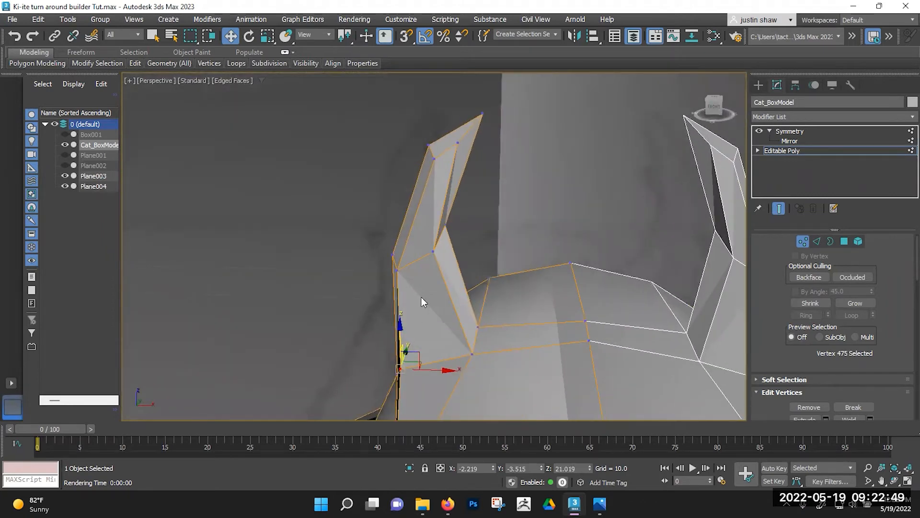
pyautogui.keyDown('alt'); pyautogui.moveTo(443, 304); pyautogui.dragTo(459, 286, button='middle'); pyautogui.keyUp('alt')
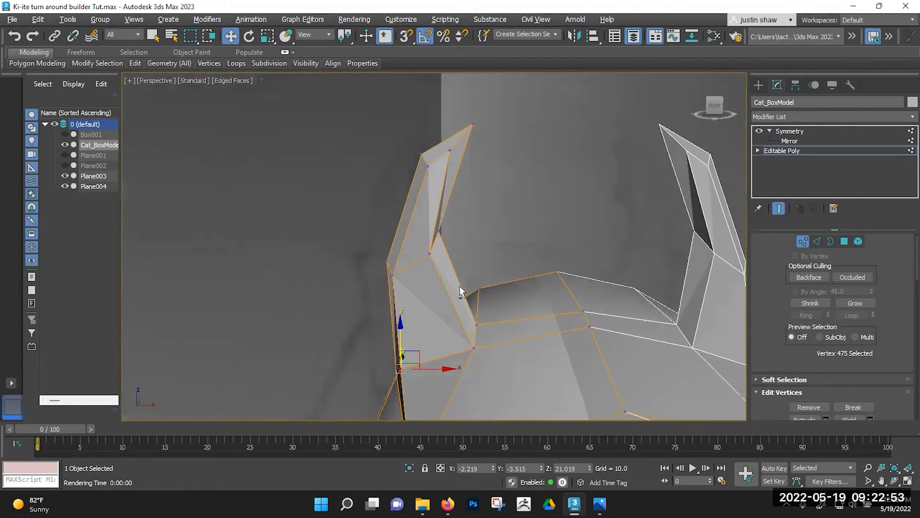
pyautogui.moveTo(458, 133); pyautogui.dragTo(435, 151)
pyautogui.moveTo(397, 177)
pyautogui.mouseDown()
pyautogui.moveTo(401, 183)
pyautogui.moveTo(398, 168)
pyautogui.mouseUp()
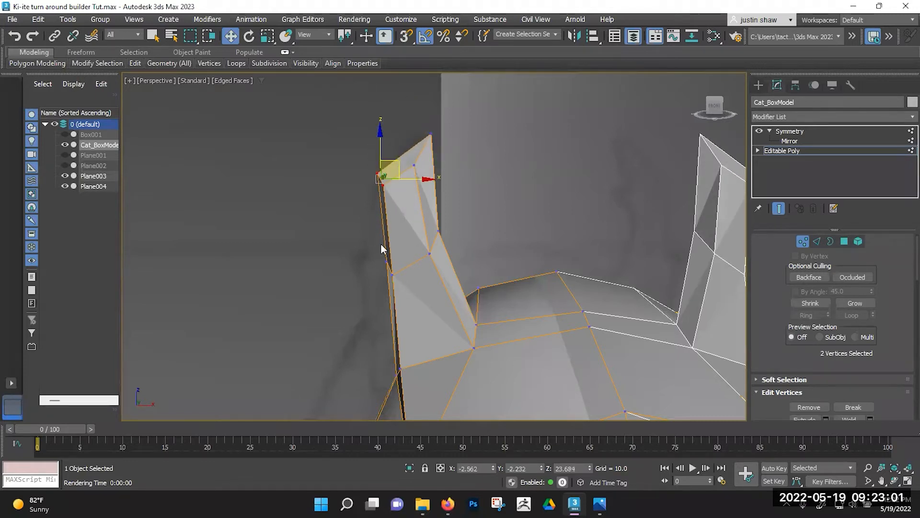
pyautogui.moveTo(403, 283); pyautogui.dragTo(385, 259)
pyautogui.keyDown('alt'); pyautogui.moveTo(402, 310); pyautogui.dragTo(410, 289, button='middle'); pyautogui.keyUp('alt')
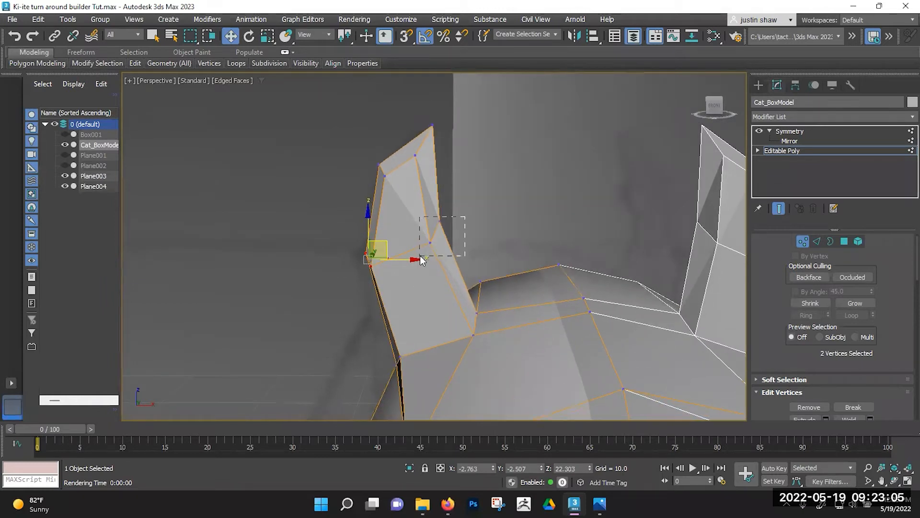
# Move the ear's inner mid-height vertices and its inner base vertices outward to narrow the lower half of the ear.
pyautogui.moveTo(452, 214); pyautogui.dragTo(430, 231)
pyautogui.keyDown('alt'); pyautogui.moveTo(448, 268); pyautogui.dragTo(454, 243, button='middle'); pyautogui.keyUp('alt')
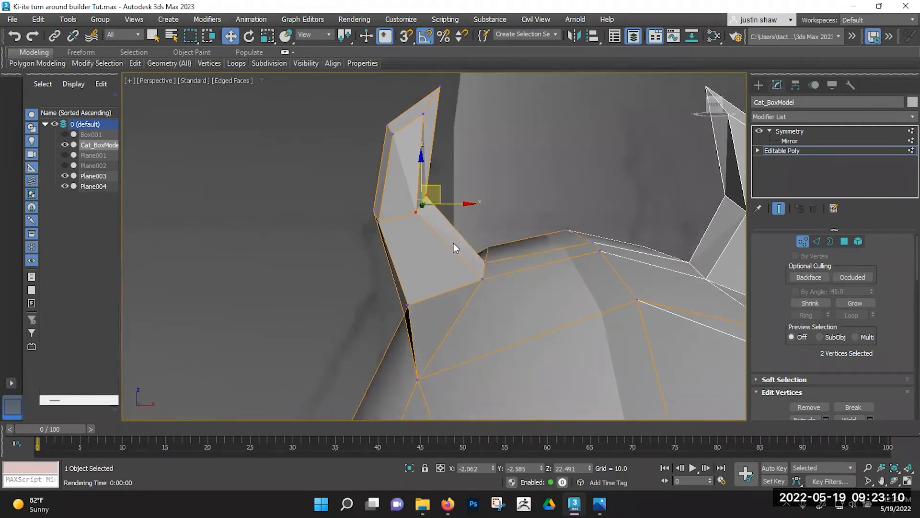
pyautogui.click(480, 279)
pyautogui.moveTo(495, 268)
pyautogui.mouseDown()
pyautogui.moveTo(483, 269)
pyautogui.moveTo(495, 254)
pyautogui.mouseUp()
pyautogui.click(486, 263)
pyautogui.click(483, 261)
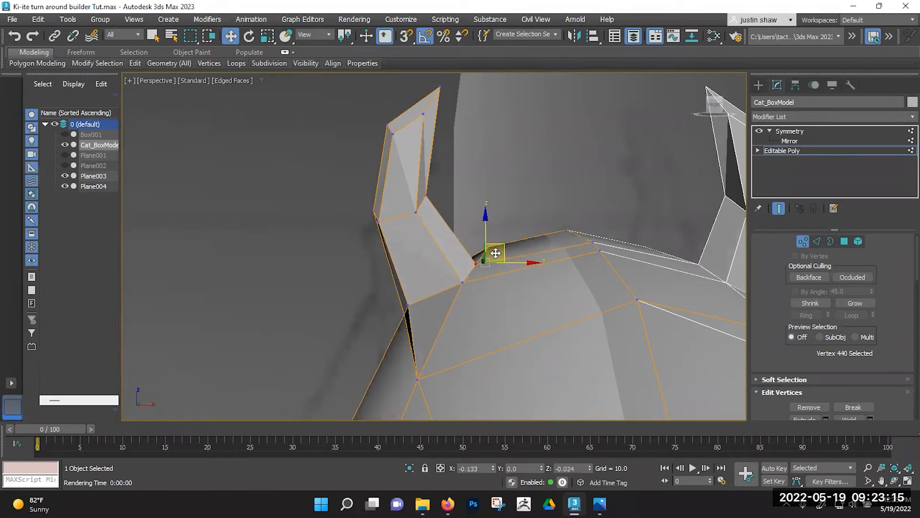
pyautogui.keyDown('alt'); pyautogui.moveTo(496, 253); pyautogui.dragTo(509, 222, button='middle'); pyautogui.keyUp('alt')
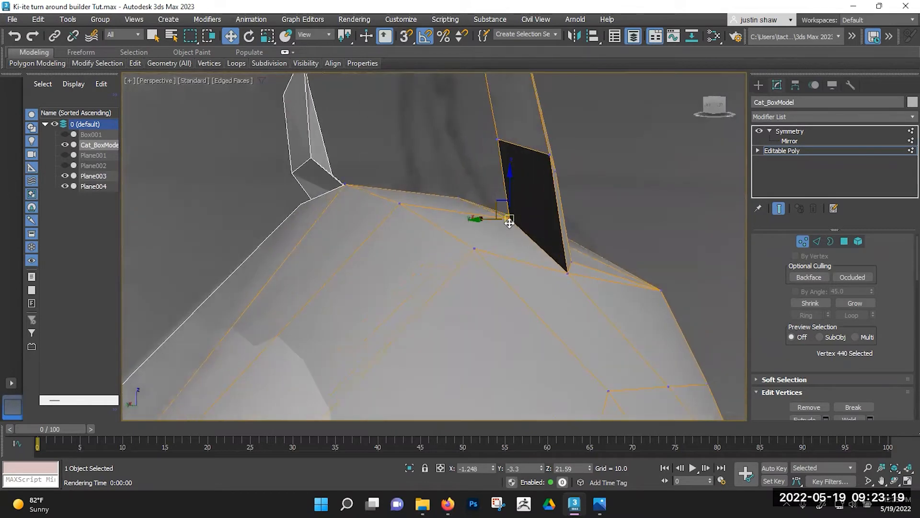
# Shift the inner back vertex of the ear's base toward the back of the head and adjust the outer back vertex.
pyautogui.keyDown('alt'); pyautogui.moveTo(512, 258); pyautogui.dragTo(484, 223, button='middle'); pyautogui.keyUp('alt')
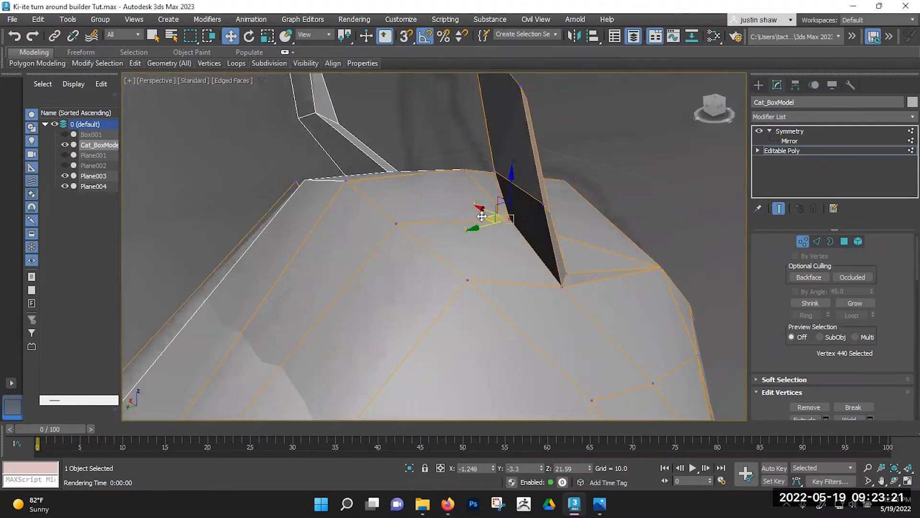
pyautogui.moveTo(482, 216); pyautogui.dragTo(461, 219)
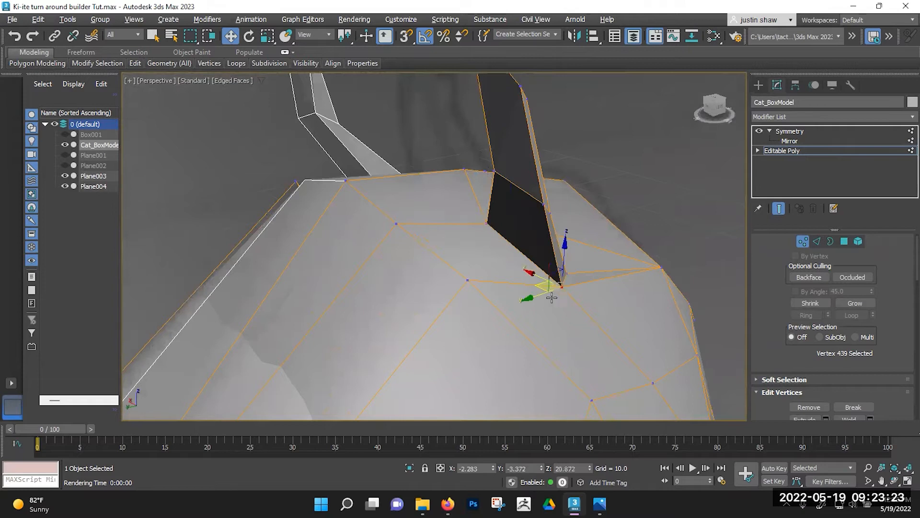
pyautogui.keyDown('alt'); pyautogui.moveTo(552, 297); pyautogui.dragTo(539, 299, button='middle'); pyautogui.keyUp('alt')
pyautogui.moveTo(540, 283)
pyautogui.mouseDown()
pyautogui.moveTo(506, 282)
pyautogui.moveTo(541, 301)
pyautogui.mouseUp()
# Weld the two close vertices at the ear's outer back base corner, using a weld threshold of about 3.157.
pyautogui.keyDown('alt'); pyautogui.moveTo(551, 301); pyautogui.dragTo(602, 306, button='middle'); pyautogui.keyUp('alt')
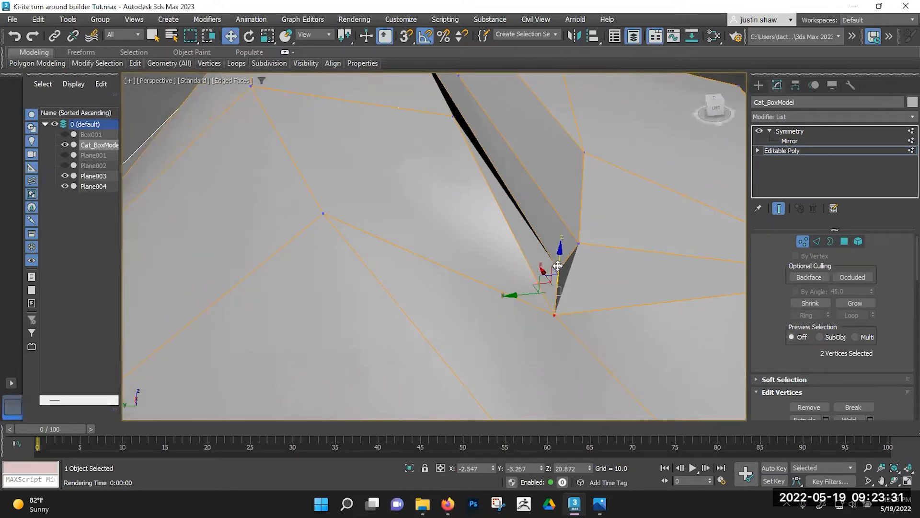
pyautogui.scroll(-2, 839, 322)
pyautogui.click(870, 385)
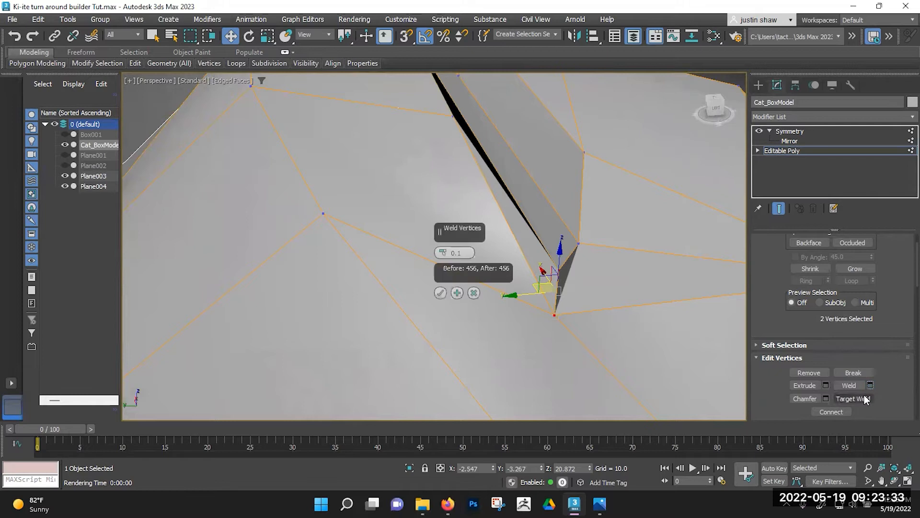
pyautogui.moveTo(444, 254); pyautogui.dragTo(446, 186)
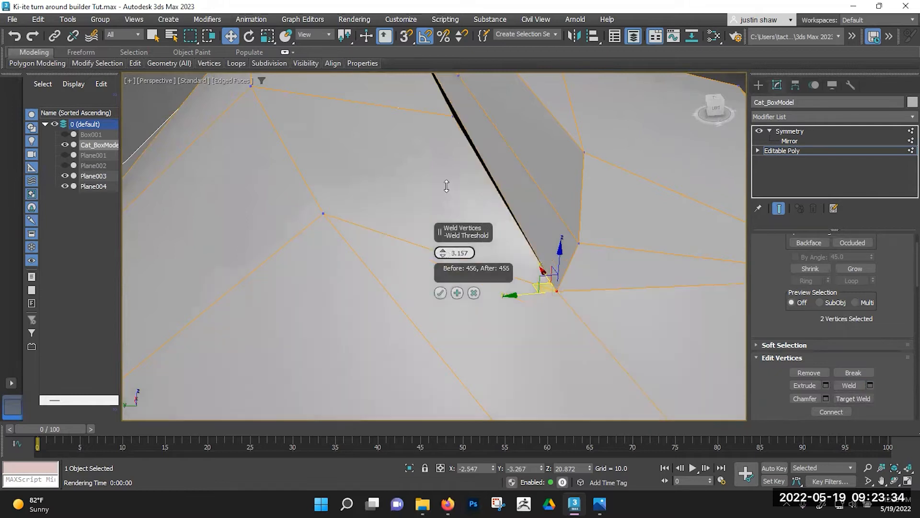
pyautogui.click(439, 292)
pyautogui.scroll(-5, 574, 274)
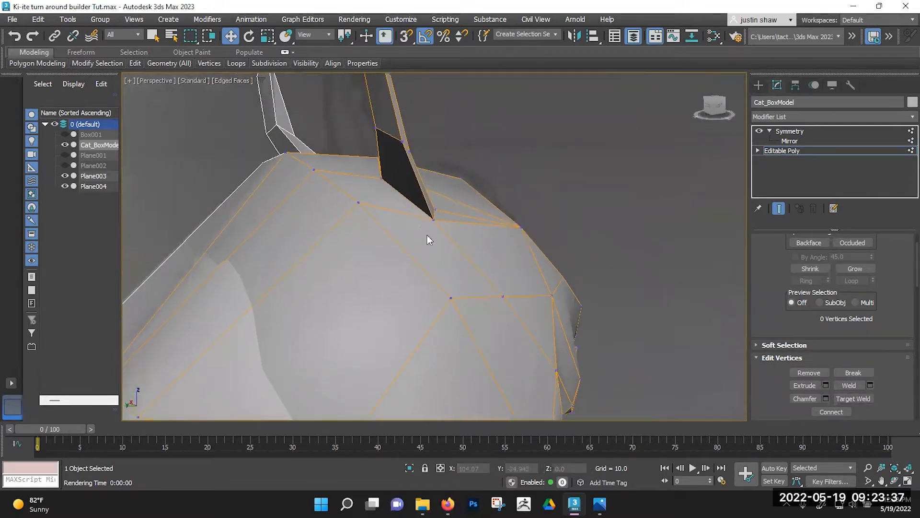
# Move the welded vertex at the ear's outer back base slightly inward and toward the back of the head.
pyautogui.click(430, 219)
pyautogui.scroll(6, 440, 232)
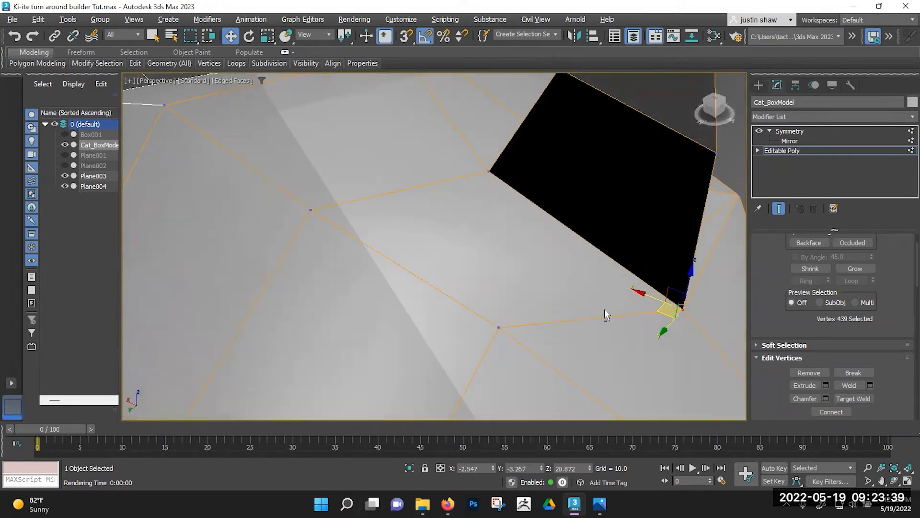
pyautogui.moveTo(655, 314); pyautogui.dragTo(637, 314)
pyautogui.keyDown('alt'); pyautogui.moveTo(633, 314); pyautogui.dragTo(547, 308, button='middle'); pyautogui.keyUp('alt')
pyautogui.scroll(-3, 546, 309)
pyautogui.moveTo(630, 303); pyautogui.dragTo(462, 230, button='middle')
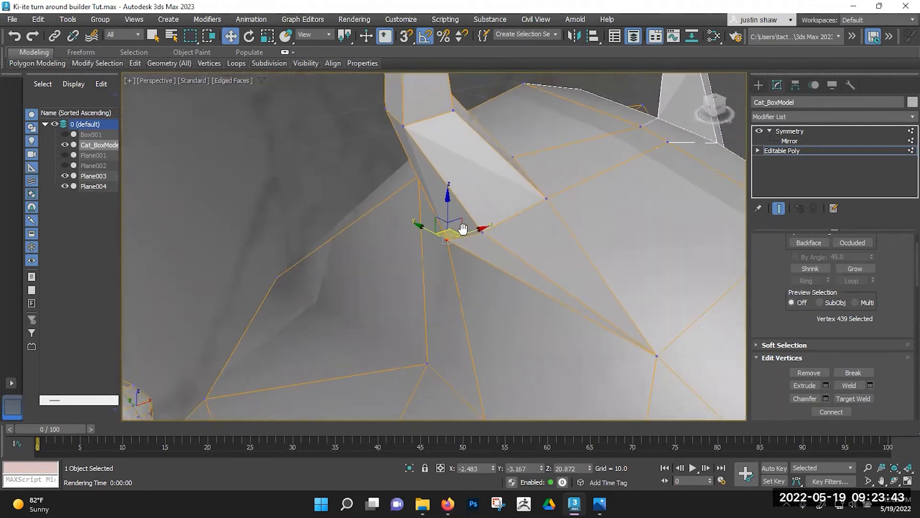
# Nudge the ear base vertices and cut a new edge from the outer front base vertex down to the head vertex below it.
pyautogui.moveTo(477, 220); pyautogui.dragTo(475, 219)
pyautogui.moveTo(475, 219)
pyautogui.keyDown('alt'); pyautogui.mouseDown(button='middle')
pyautogui.moveTo(528, 220)
pyautogui.moveTo(480, 231)
pyautogui.moveTo(530, 231)
pyautogui.moveTo(409, 232)
pyautogui.moveTo(476, 211)
pyautogui.mouseUp(button='middle'); pyautogui.keyUp('alt')
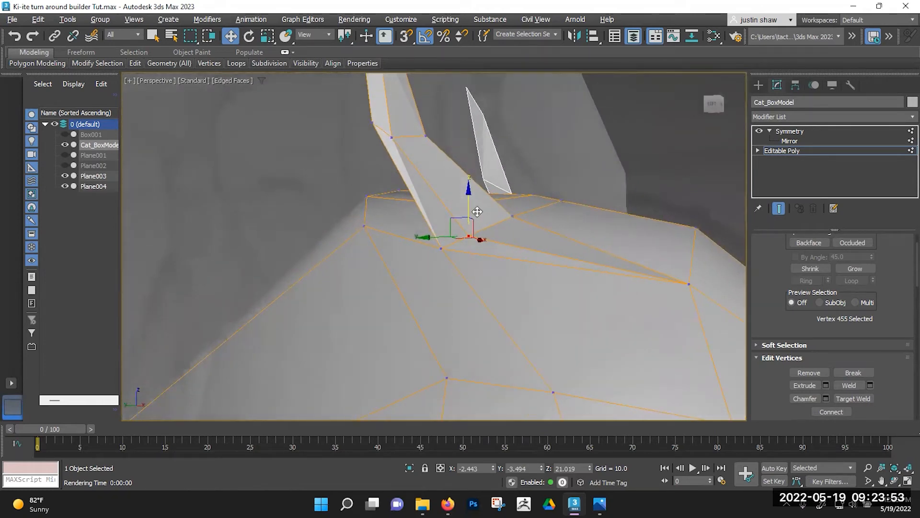
pyautogui.moveTo(473, 232)
pyautogui.keyDown('alt'); pyautogui.mouseDown(button='middle')
pyautogui.moveTo(474, 261)
pyautogui.moveTo(500, 248)
pyautogui.moveTo(477, 241)
pyautogui.mouseUp(button='middle'); pyautogui.keyUp('alt')
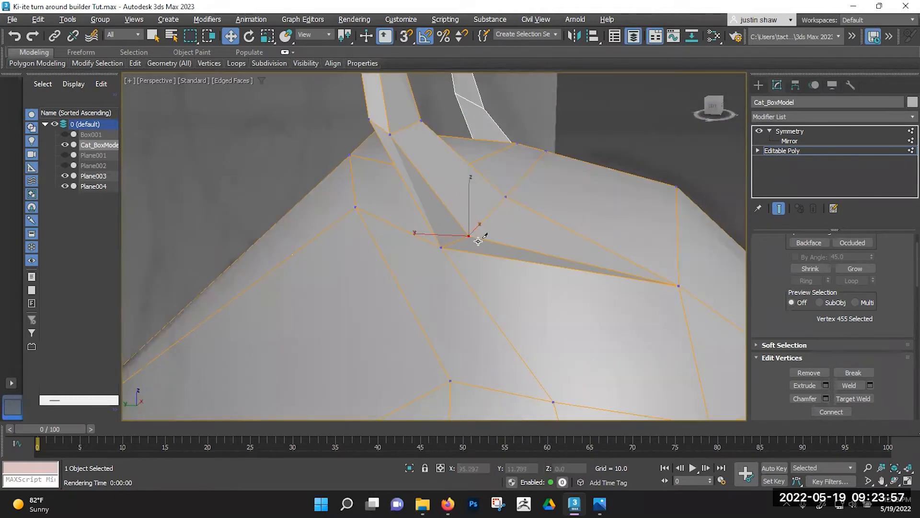
pyautogui.click(469, 236)
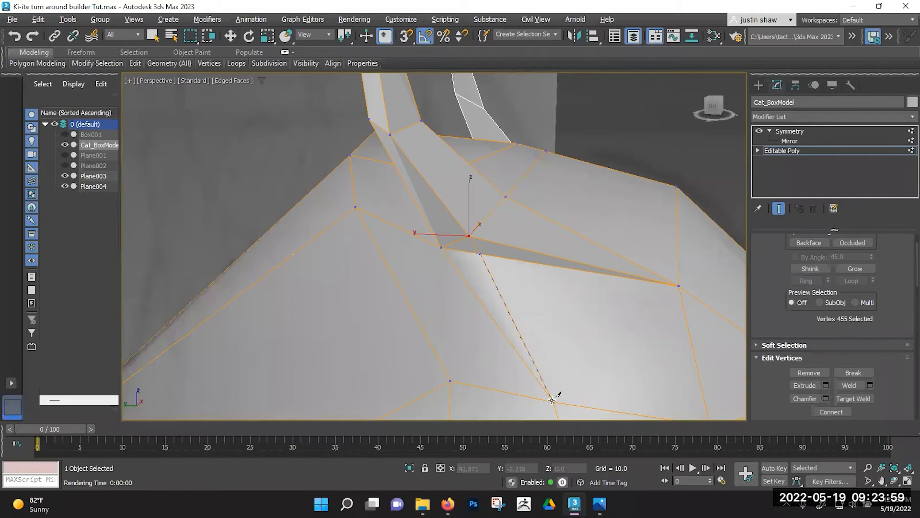
pyautogui.press('2')
pyautogui.click(514, 255)
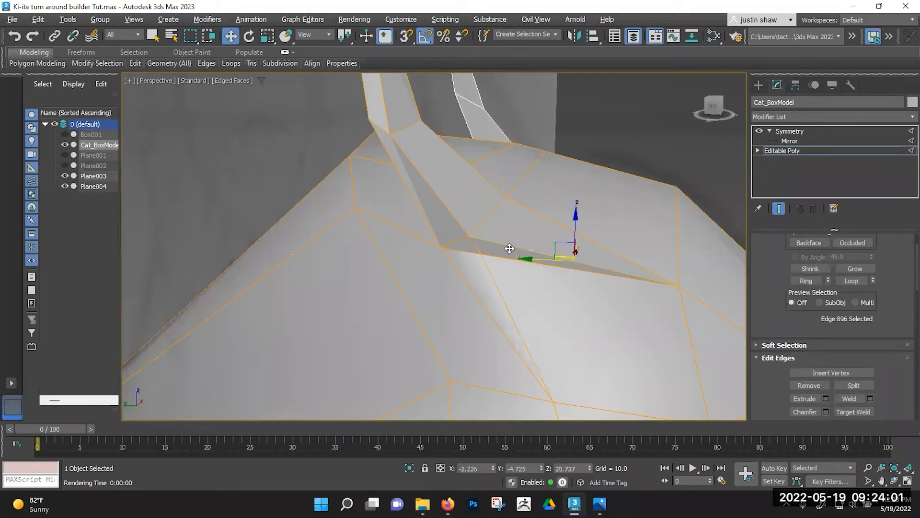
pyautogui.keyDown('alt'); pyautogui.moveTo(513, 255); pyautogui.dragTo(448, 296, button='middle'); pyautogui.keyUp('alt')
pyautogui.press('1')
pyautogui.keyDown('alt'); pyautogui.moveTo(485, 234); pyautogui.dragTo(529, 207, button='middle'); pyautogui.keyUp('alt')
pyautogui.scroll(-3, 470, 295)
pyautogui.moveTo(470, 295); pyautogui.dragTo(395, 291, button='middle')
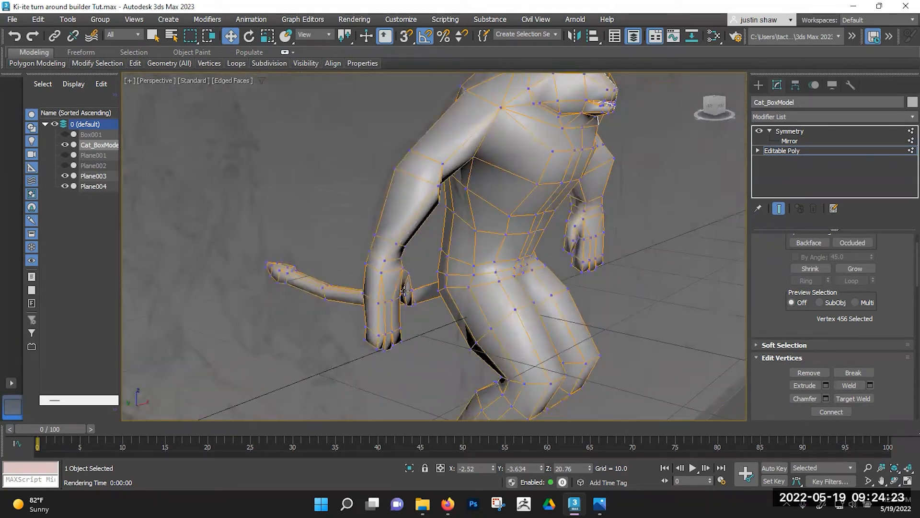
# Select the edge ring running through the legs, torso and arms and connect it with a new edge loop.
pyautogui.keyDown('alt'); pyautogui.moveTo(404, 290); pyautogui.dragTo(413, 290, button='middle'); pyautogui.keyUp('alt')
pyautogui.press('2')
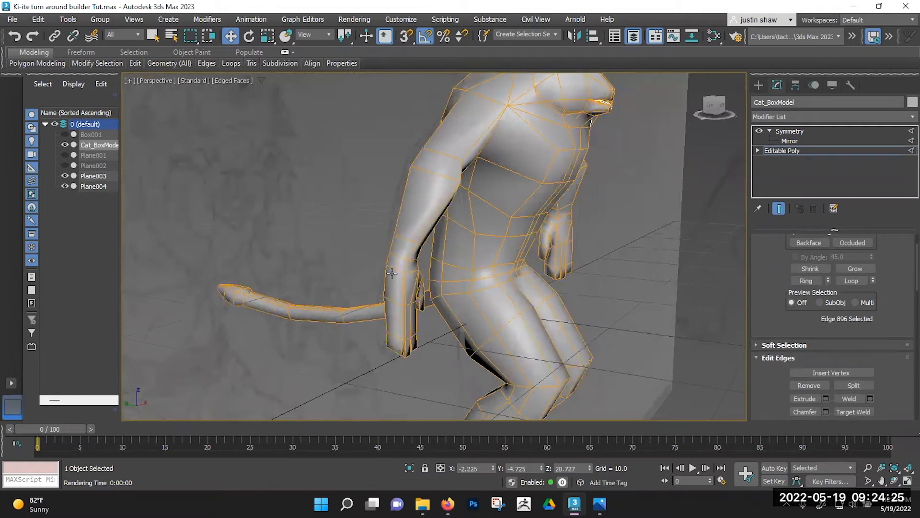
pyautogui.click(563, 318)
pyautogui.click(795, 278)
pyautogui.moveTo(635, 303); pyautogui.dragTo(594, 357, button='middle')
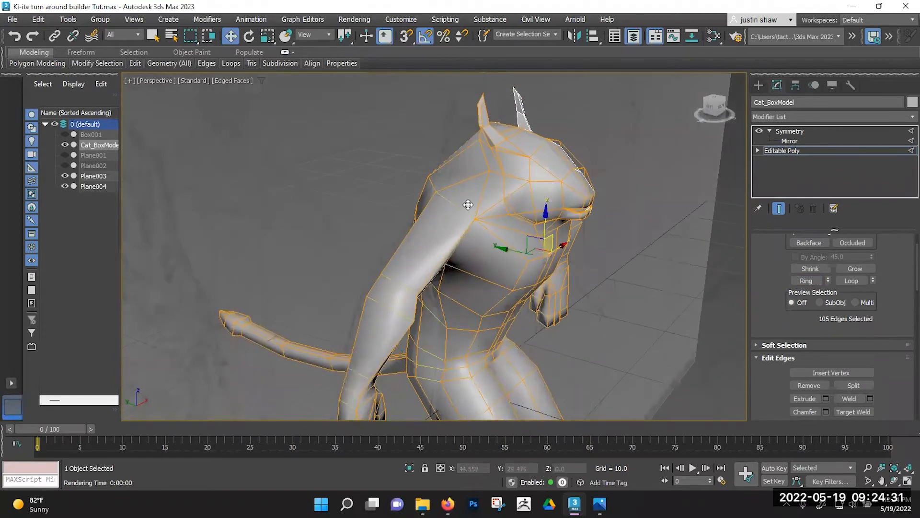
pyautogui.keyDown('alt'); pyautogui.moveTo(554, 163); pyautogui.dragTo(396, 197, button='middle'); pyautogui.keyUp('alt')
pyautogui.keyDown('alt'); pyautogui.moveTo(382, 332); pyautogui.dragTo(466, 346, button='middle'); pyautogui.keyUp('alt')
pyautogui.keyDown('alt'); pyautogui.moveTo(450, 378); pyautogui.dragTo(468, 372, button='middle'); pyautogui.keyUp('alt')
pyautogui.moveTo(468, 373); pyautogui.dragTo(441, 267, button='middle')
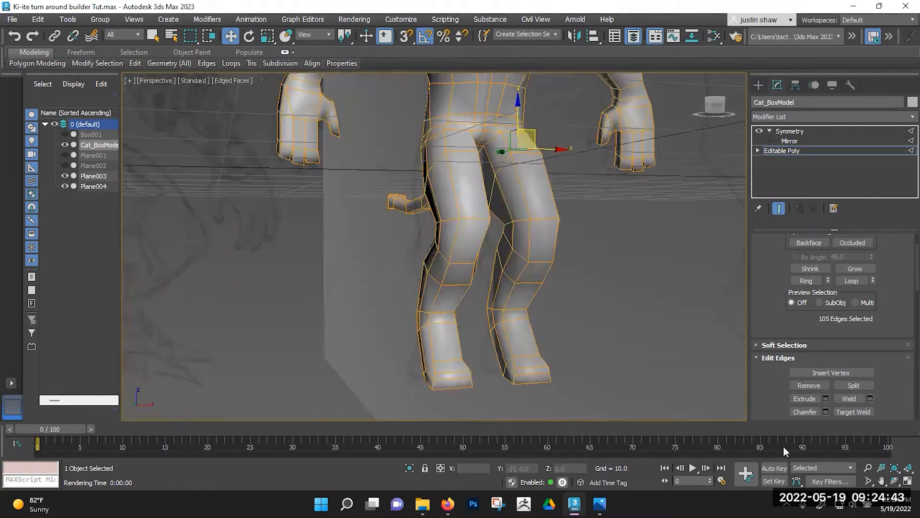
pyautogui.scroll(-3, 838, 382)
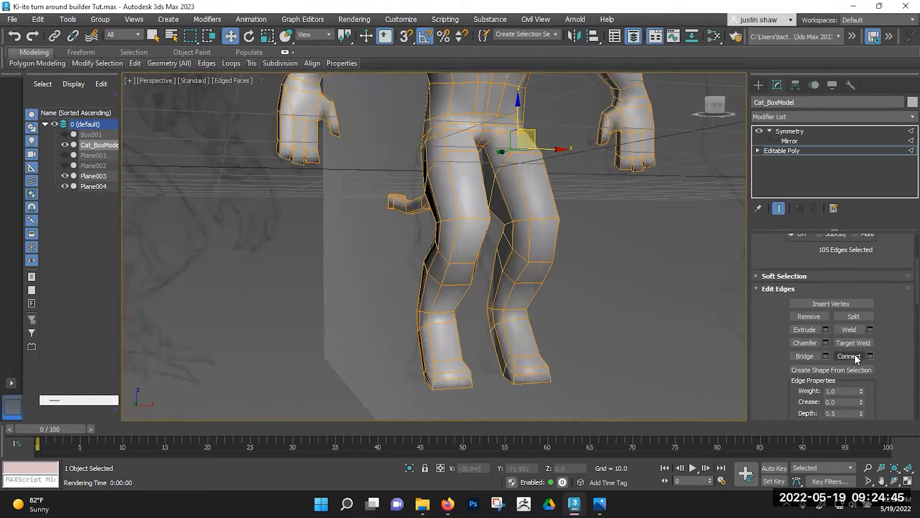
pyautogui.keyDown('alt'); pyautogui.moveTo(503, 326); pyautogui.dragTo(440, 371, button='middle'); pyautogui.keyUp('alt')
pyautogui.scroll(-2, 440, 372)
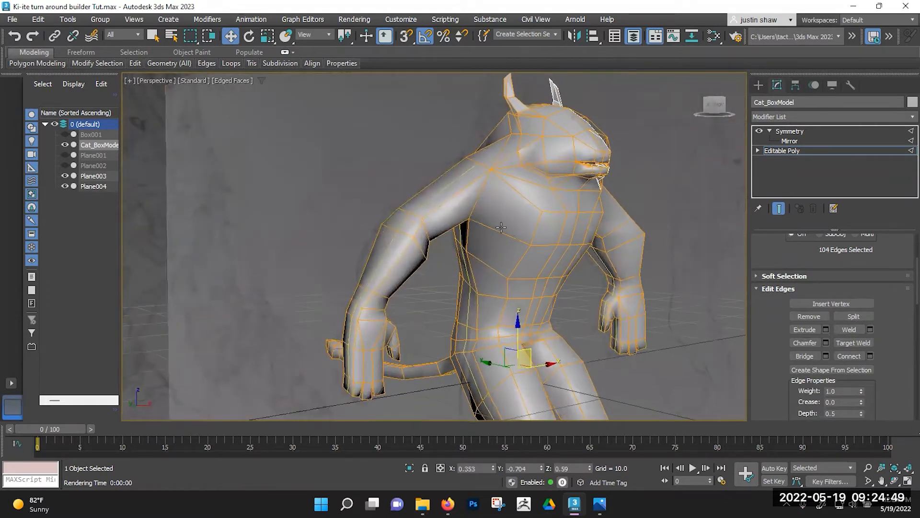
# Cut a new edge across the top of the shoulder, from the arm's new lengthwise edge to the neck.
pyautogui.scroll(3, 484, 159)
pyautogui.keyDown('alt'); pyautogui.moveTo(484, 159); pyautogui.dragTo(504, 173, button='middle'); pyautogui.keyUp('alt')
pyautogui.moveTo(562, 207); pyautogui.dragTo(518, 192, button='middle')
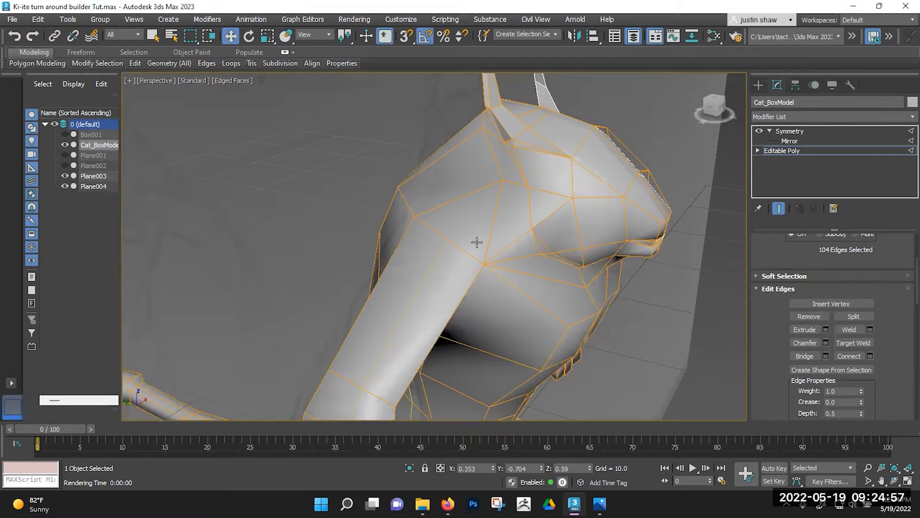
pyautogui.press('1')
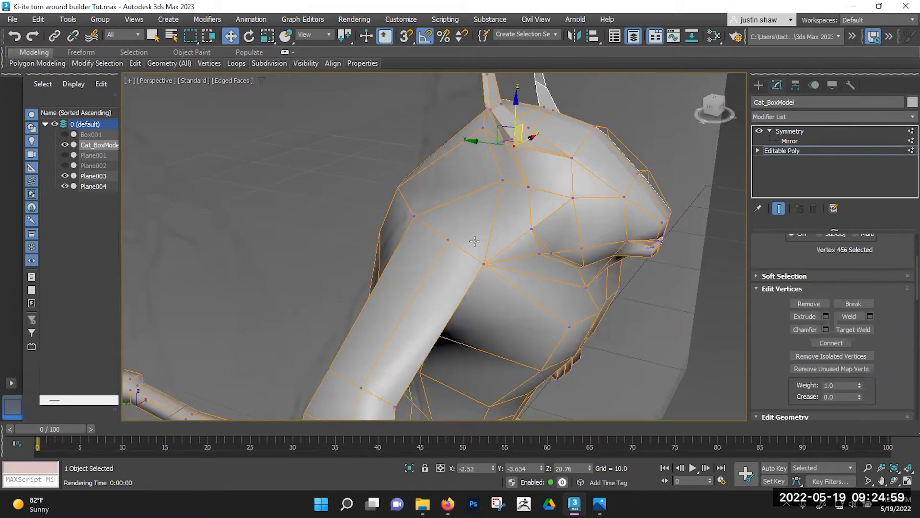
pyautogui.press('q')
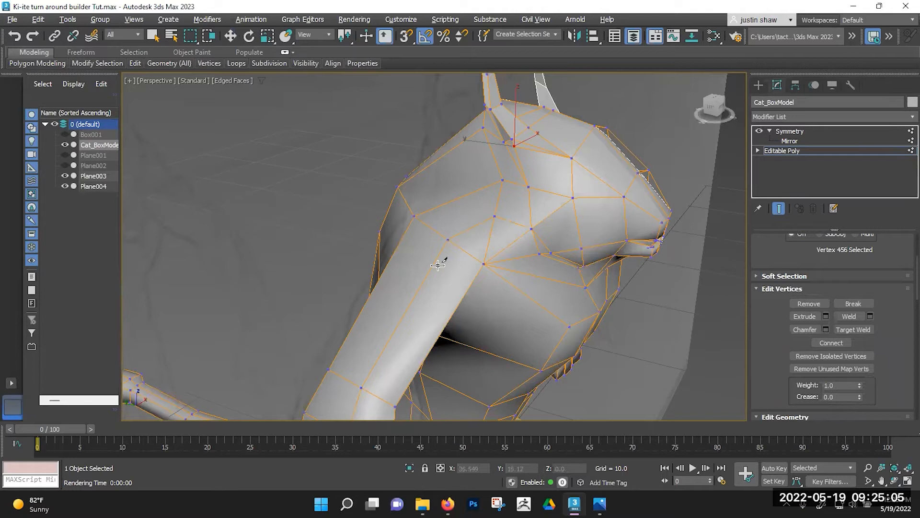
pyautogui.press('w')
# Select the new edge on top of the shoulder and raise it slightly.
pyautogui.keyDown('alt'); pyautogui.moveTo(430, 272); pyautogui.dragTo(475, 212, button='middle'); pyautogui.keyUp('alt')
pyautogui.press('2')
pyautogui.click(454, 230)
pyautogui.moveTo(479, 208); pyautogui.dragTo(476, 201)
pyautogui.keyDown('alt'); pyautogui.moveTo(459, 219); pyautogui.dragTo(372, 257, button='middle'); pyautogui.keyUp('alt')
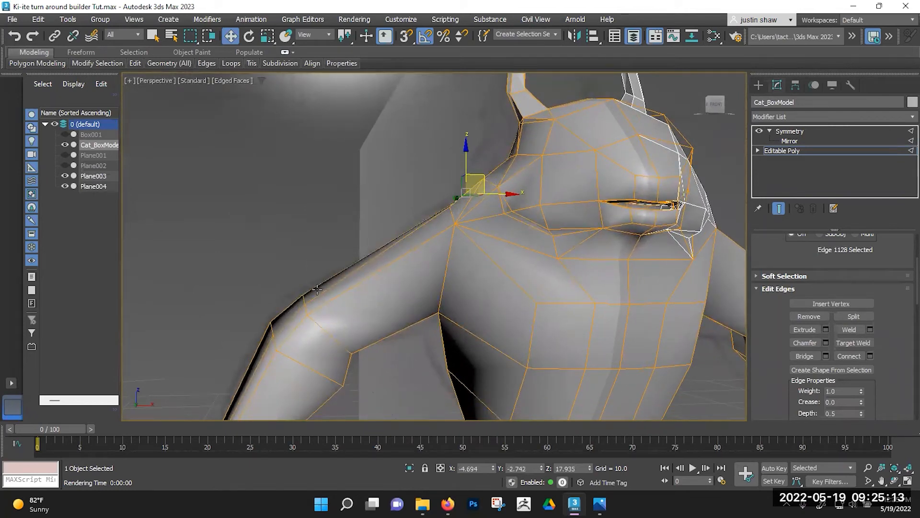
# Select the lengthwise edges of the upper arm and connect them with a new loop around its middle.
pyautogui.keyDown('alt'); pyautogui.moveTo(397, 281); pyautogui.dragTo(359, 225, button='middle'); pyautogui.keyUp('alt')
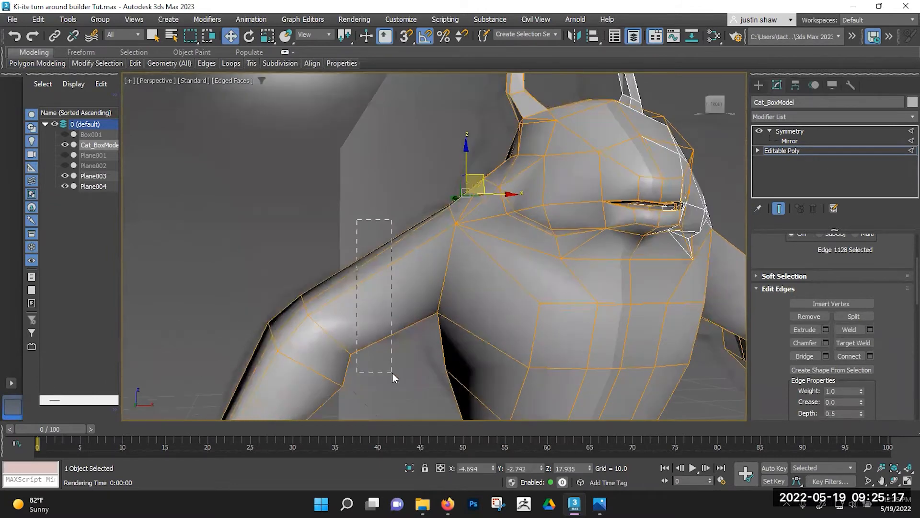
pyautogui.moveTo(392, 372); pyautogui.dragTo(396, 359)
pyautogui.keyDown('alt'); pyautogui.moveTo(396, 358); pyautogui.dragTo(480, 347, button='middle'); pyautogui.keyUp('alt')
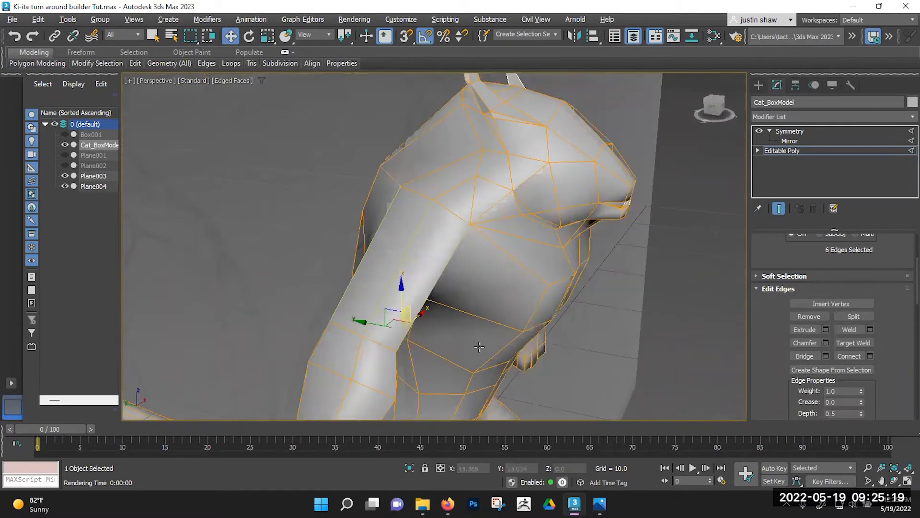
pyautogui.keyDown('alt'); pyautogui.moveTo(498, 306); pyautogui.dragTo(393, 270, button='middle'); pyautogui.keyUp('alt')
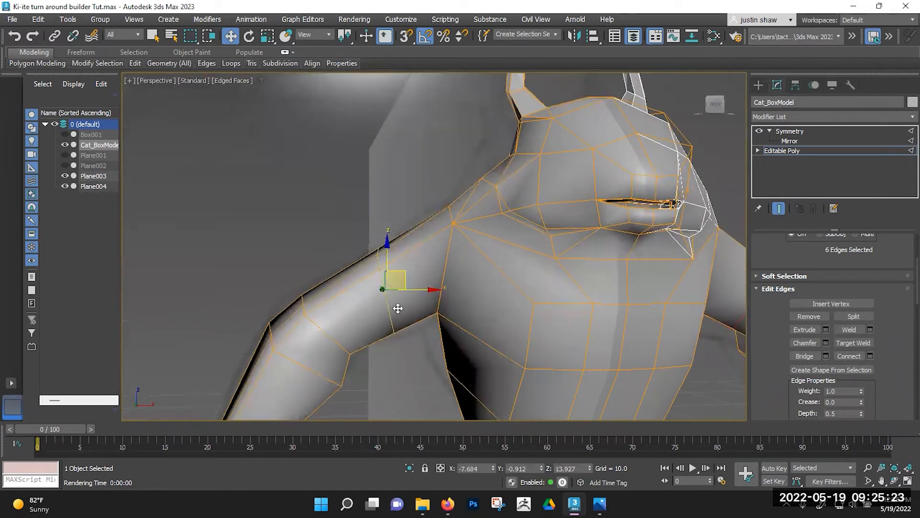
# Scale the new upper-arm edge loop up vertically to thicken the arm.
pyautogui.press('r')
pyautogui.keyDown('alt'); pyautogui.moveTo(397, 299); pyautogui.dragTo(443, 318, button='middle'); pyautogui.keyUp('alt')
pyautogui.moveTo(387, 337); pyautogui.dragTo(387, 349)
pyautogui.scroll(3, 388, 357)
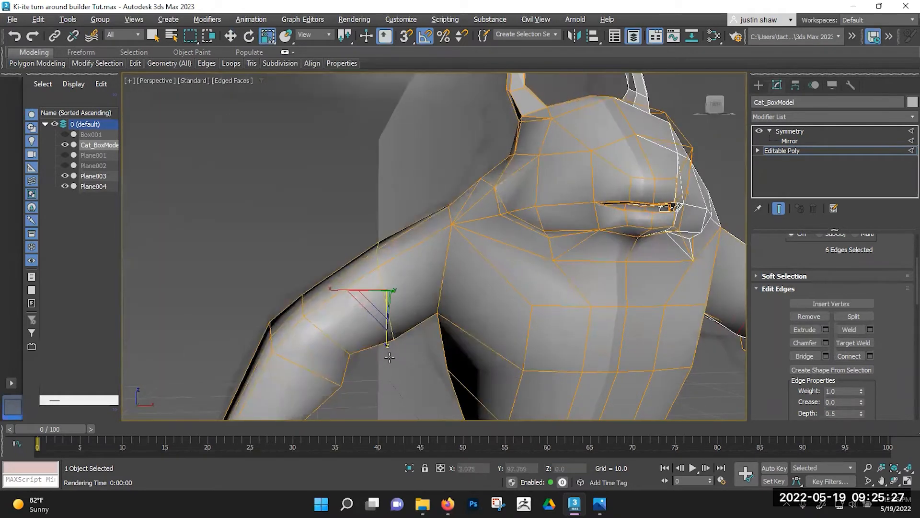
# Select the top vertices of the upper-arm loop and move them slightly to shape the arm's upper contour.
pyautogui.press('1')
pyautogui.moveTo(345, 214); pyautogui.dragTo(389, 271)
pyautogui.press('w')
pyautogui.moveTo(392, 236); pyautogui.dragTo(391, 235)
pyautogui.keyDown('alt'); pyautogui.moveTo(486, 238); pyautogui.dragTo(456, 223, button='middle'); pyautogui.keyUp('alt')
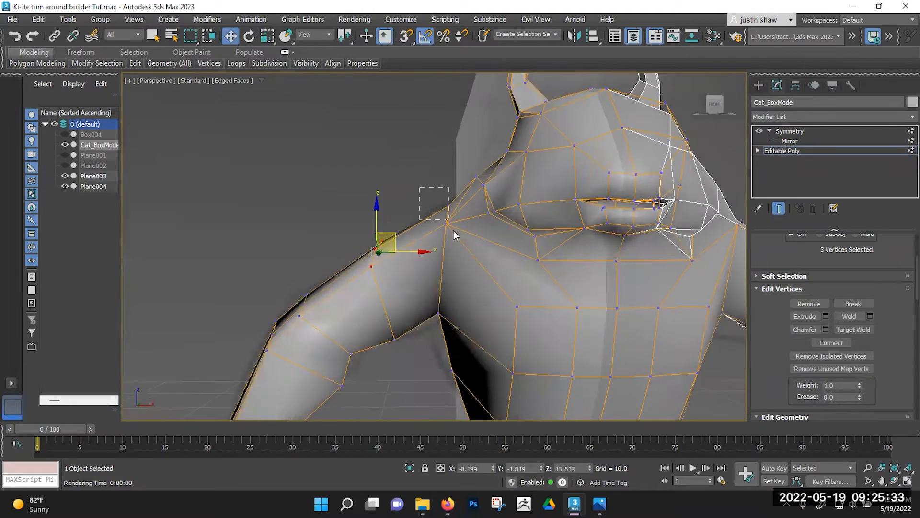
# Select the two vertices on top of the shoulder and shift them outward to round it.
pyautogui.moveTo(454, 230); pyautogui.dragTo(455, 231)
pyautogui.moveTo(463, 199); pyautogui.dragTo(449, 205)
pyautogui.keyDown('alt'); pyautogui.moveTo(482, 260); pyautogui.dragTo(442, 271, button='middle'); pyautogui.keyUp('alt')
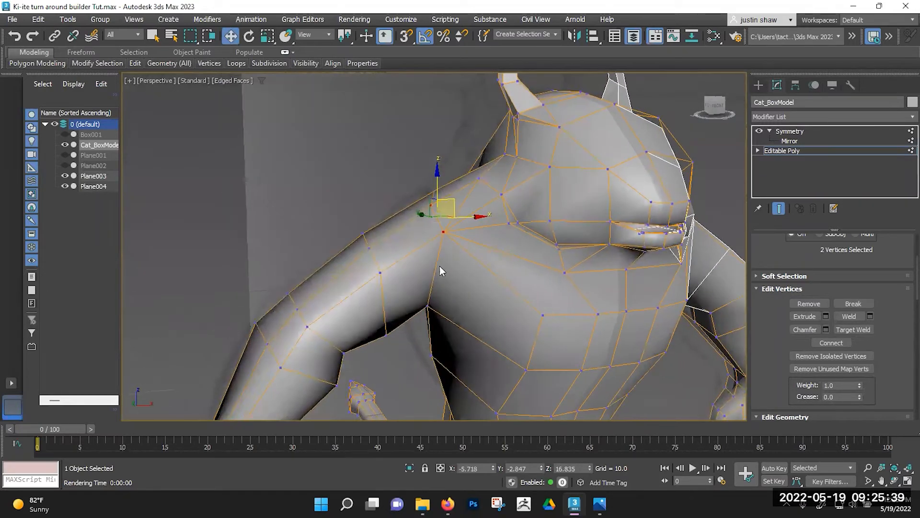
# Move the new vertex on the outer side of the elbow about -0.246 in X and 0.128 in Z.
pyautogui.press('2')
pyautogui.moveTo(369, 263)
pyautogui.keyDown('alt'); pyautogui.mouseDown(button='middle')
pyautogui.moveTo(331, 261)
pyautogui.moveTo(359, 261)
pyautogui.mouseUp(button='middle'); pyautogui.keyUp('alt')
pyautogui.click(327, 276)
pyautogui.press('1')
pyautogui.click(387, 245)
pyautogui.moveTo(404, 225)
pyautogui.keyDown('alt'); pyautogui.mouseDown(button='middle')
pyautogui.moveTo(425, 230)
pyautogui.moveTo(399, 245)
pyautogui.moveTo(403, 230)
pyautogui.mouseUp(button='middle'); pyautogui.keyUp('alt')
pyautogui.click(377, 267)
pyautogui.click(378, 251)
pyautogui.moveTo(397, 236); pyautogui.dragTo(390, 231)
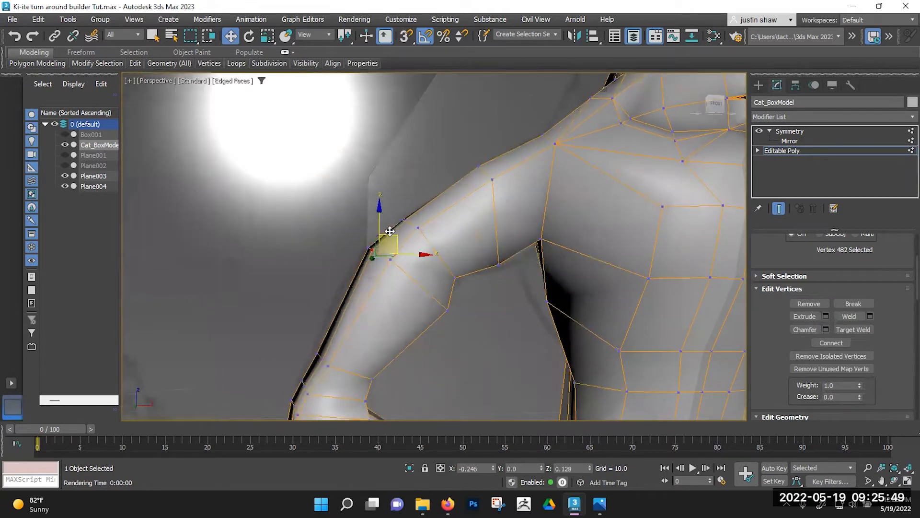
# Adjust the neighbouring vertices around the elbow one by one to round its cross-section.
pyautogui.keyDown('alt'); pyautogui.moveTo(392, 232); pyautogui.dragTo(389, 273, button='middle'); pyautogui.keyUp('alt')
pyautogui.click(418, 266)
pyautogui.moveTo(397, 255); pyautogui.dragTo(387, 254)
pyautogui.click(278, 254)
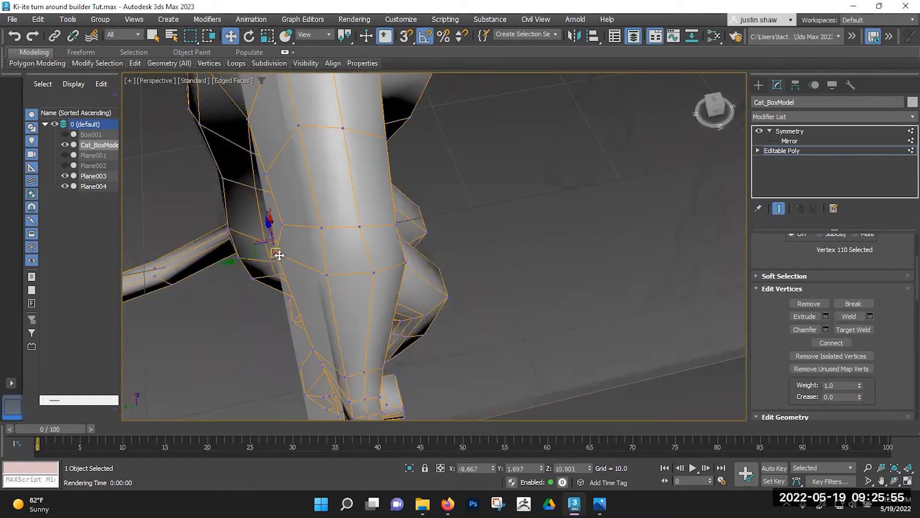
pyautogui.keyDown('alt'); pyautogui.moveTo(378, 251); pyautogui.dragTo(354, 240, button='middle'); pyautogui.keyUp('alt')
pyautogui.click(363, 223)
pyautogui.moveTo(345, 213); pyautogui.dragTo(332, 224)
# Move the outer back vertex just above the elbow outward to fill out the arm.
pyautogui.moveTo(340, 214); pyautogui.dragTo(390, 278, button='middle')
pyautogui.keyDown('alt'); pyautogui.moveTo(390, 278); pyautogui.dragTo(400, 293, button='middle'); pyautogui.keyUp('alt')
pyautogui.scroll(2, 396, 284)
pyautogui.click(408, 283)
pyautogui.moveTo(392, 267); pyautogui.dragTo(373, 280)
# Shift the vertex on the back of the upper arm slightly to smooth its contour.
pyautogui.keyDown('alt'); pyautogui.moveTo(428, 295); pyautogui.dragTo(502, 243, button='middle'); pyautogui.keyUp('alt')
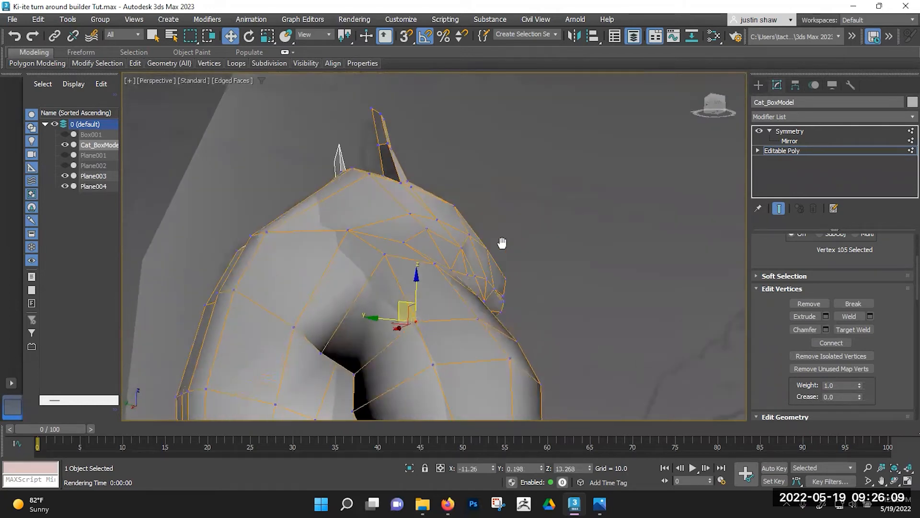
pyautogui.click(385, 255)
pyautogui.keyDown('alt'); pyautogui.moveTo(385, 254); pyautogui.dragTo(364, 242, button='middle'); pyautogui.keyUp('alt')
pyautogui.moveTo(357, 245); pyautogui.dragTo(352, 250)
# Reposition vertices on the arm below the shoulder to smooth its contour.
pyautogui.keyDown('alt'); pyautogui.moveTo(431, 300); pyautogui.dragTo(446, 238, button='middle'); pyautogui.keyUp('alt')
pyautogui.moveTo(368, 266); pyautogui.dragTo(356, 241)
pyautogui.moveTo(330, 283); pyautogui.dragTo(393, 212, button='middle')
pyautogui.moveTo(350, 217); pyautogui.dragTo(385, 229)
pyautogui.moveTo(392, 257); pyautogui.dragTo(416, 198, button='middle')
# Move the outer forearm vertex just above the wrist about -0.147 in X to fill out the silhouette.
pyautogui.scroll(2, 458, 211)
pyautogui.moveTo(458, 211); pyautogui.dragTo(431, 204, button='middle')
pyautogui.click(432, 201)
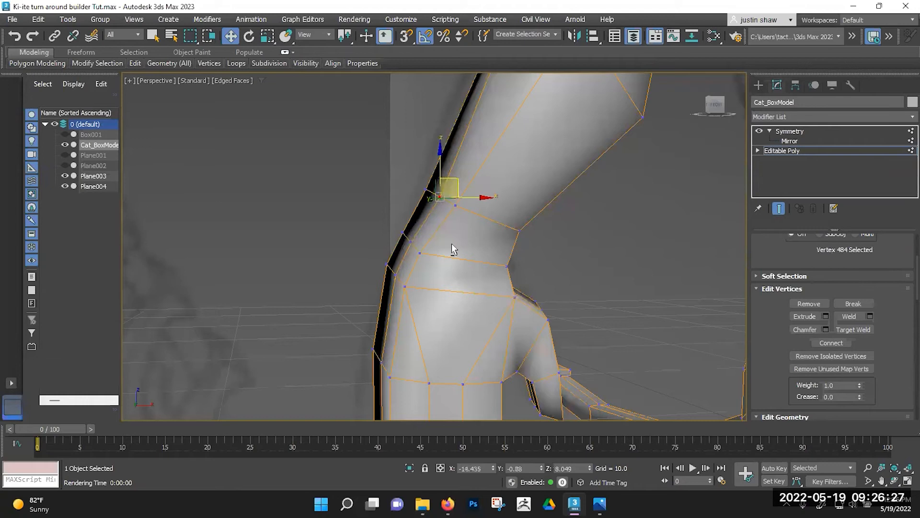
pyautogui.keyDown('alt'); pyautogui.moveTo(452, 243); pyautogui.dragTo(451, 193, button='middle'); pyautogui.keyUp('alt')
pyautogui.moveTo(454, 185); pyautogui.dragTo(451, 185)
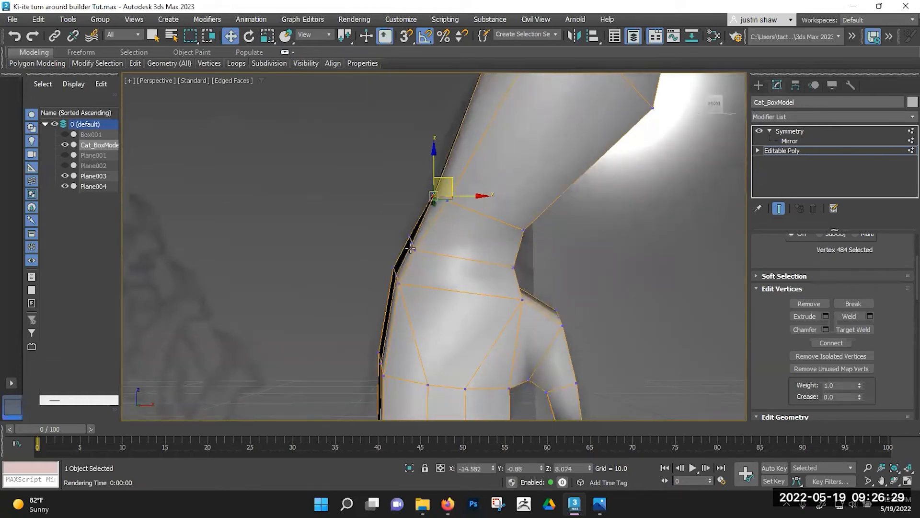
# Adjust the outer side vertices along the wrist and palm, moving the one beside the palm about -0.137 in X.
pyautogui.keyDown('alt'); pyautogui.moveTo(410, 247); pyautogui.dragTo(428, 246, button='middle'); pyautogui.keyUp('alt')
pyautogui.click(411, 243)
pyautogui.keyDown('ctrl'); pyautogui.click(396, 272); pyautogui.keyUp('ctrl')
pyautogui.keyDown('alt'); pyautogui.moveTo(427, 282); pyautogui.dragTo(494, 217, button='middle'); pyautogui.keyUp('alt')
pyautogui.click(411, 275)
pyautogui.scroll(3, 411, 276)
pyautogui.moveTo(411, 275); pyautogui.dragTo(444, 155, button='middle')
pyautogui.keyDown('alt'); pyautogui.moveTo(444, 155); pyautogui.dragTo(430, 156, button='middle'); pyautogui.keyUp('alt')
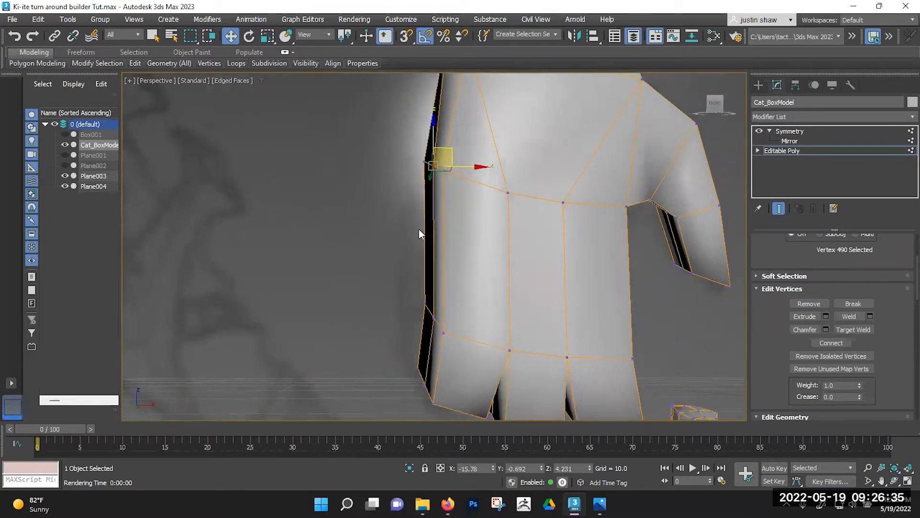
pyautogui.scroll(-1, 419, 229)
pyautogui.moveTo(471, 175); pyautogui.dragTo(463, 176)
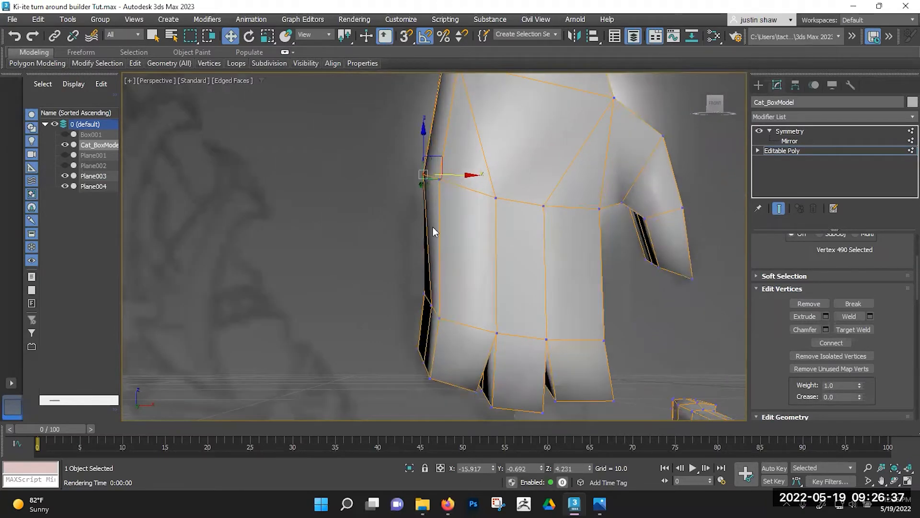
# Move the two outer side vertices at the base and tip of the outer finger outward in X.
pyautogui.moveTo(433, 232); pyautogui.dragTo(443, 210, button='middle')
pyautogui.click(441, 282)
pyautogui.keyDown('ctrl'); pyautogui.click(435, 336); pyautogui.keyUp('ctrl')
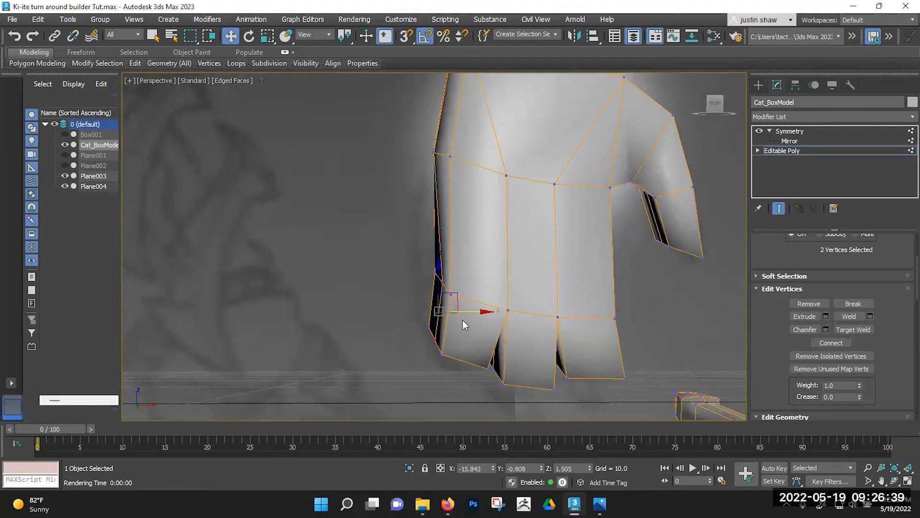
pyautogui.moveTo(465, 312); pyautogui.dragTo(456, 313)
# Reposition groups of vertices around the outer finger's tip to refine its side and taper.
pyautogui.keyDown('alt'); pyautogui.moveTo(456, 312); pyautogui.dragTo(483, 177, button='middle'); pyautogui.keyUp('alt')
pyautogui.click(471, 267)
pyautogui.keyDown('ctrl'); pyautogui.click(434, 229); pyautogui.keyUp('ctrl')
pyautogui.keyDown('alt'); pyautogui.moveTo(477, 246); pyautogui.dragTo(470, 238, button='middle'); pyautogui.keyUp('alt')
pyautogui.moveTo(470, 243); pyautogui.dragTo(469, 245)
pyautogui.keyDown('alt'); pyautogui.moveTo(439, 258); pyautogui.dragTo(431, 265, button='middle'); pyautogui.keyUp('alt')
pyautogui.moveTo(405, 277); pyautogui.dragTo(447, 228)
pyautogui.keyDown('alt'); pyautogui.moveTo(449, 221); pyautogui.dragTo(452, 226, button='middle'); pyautogui.keyUp('alt')
pyautogui.moveTo(452, 231); pyautogui.dragTo(465, 233)
pyautogui.keyDown('alt'); pyautogui.moveTo(464, 233); pyautogui.dragTo(675, 259, button='middle'); pyautogui.keyUp('alt')
pyautogui.keyDown('alt'); pyautogui.moveTo(566, 263); pyautogui.dragTo(405, 237, button='middle'); pyautogui.keyUp('alt')
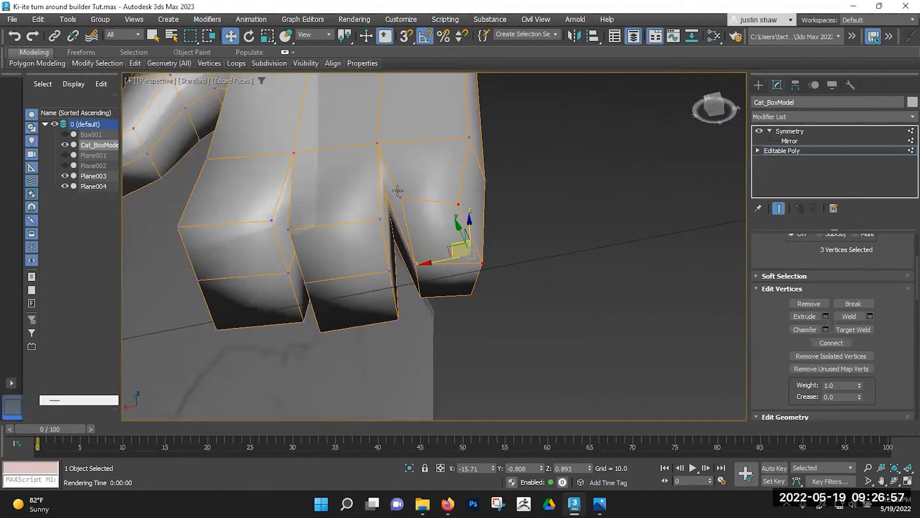
# Move the outer finger's corner and inner side vertices one by one to round its cross-section.
pyautogui.click(388, 198)
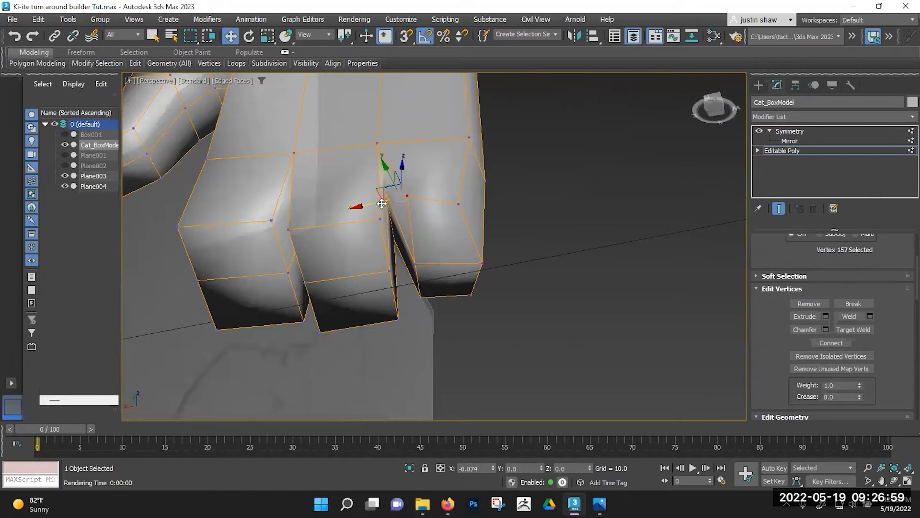
pyautogui.keyDown('alt'); pyautogui.moveTo(384, 199); pyautogui.dragTo(401, 150, button='middle'); pyautogui.keyUp('alt')
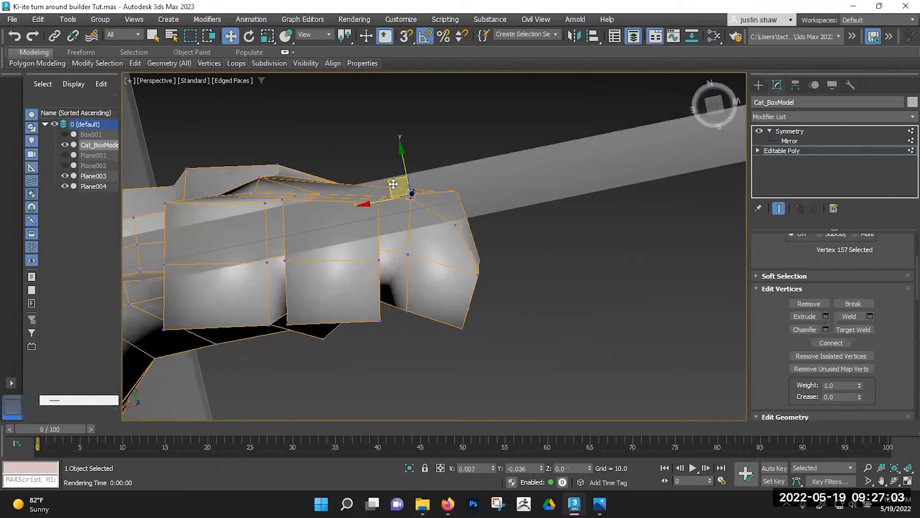
pyautogui.keyDown('alt'); pyautogui.moveTo(393, 199); pyautogui.dragTo(406, 228, button='middle'); pyautogui.keyUp('alt')
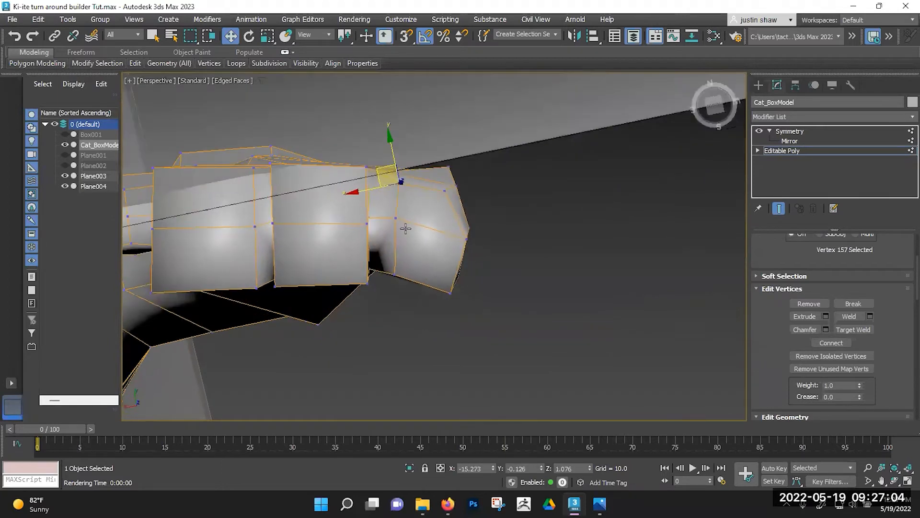
pyautogui.click(449, 291)
pyautogui.moveTo(431, 271); pyautogui.dragTo(413, 276)
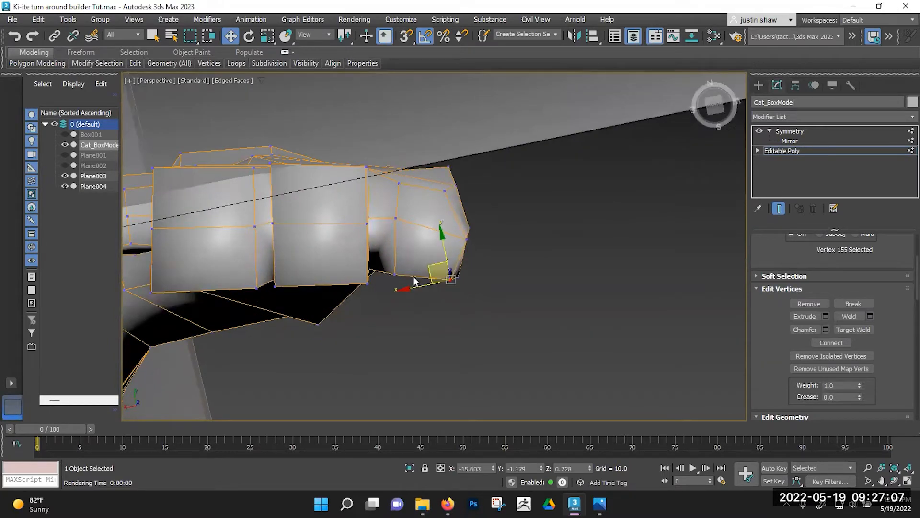
pyautogui.click(395, 218)
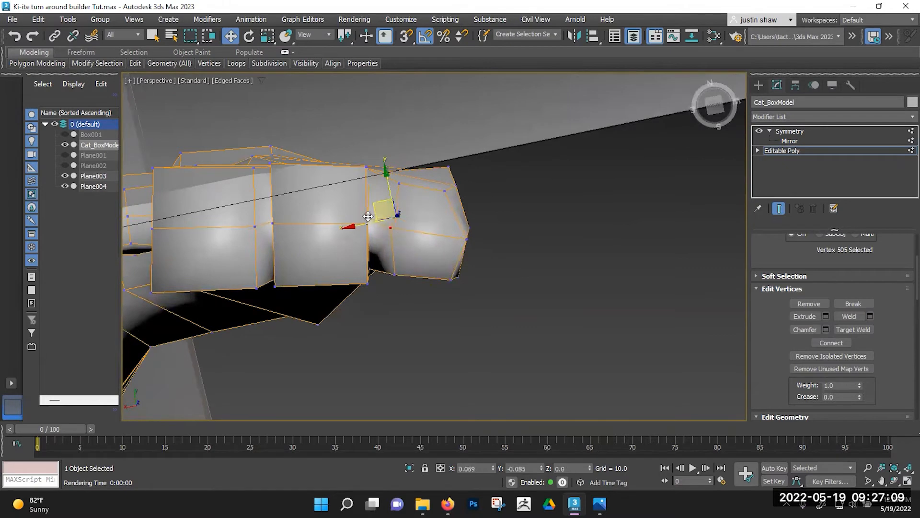
pyautogui.moveTo(365, 217); pyautogui.dragTo(360, 228)
# Pull the four corner vertices of the middle fingertip inward to round its cross-section.
pyautogui.keyDown('alt'); pyautogui.moveTo(398, 278); pyautogui.dragTo(415, 293, button='middle'); pyautogui.keyUp('alt')
pyautogui.click(415, 288)
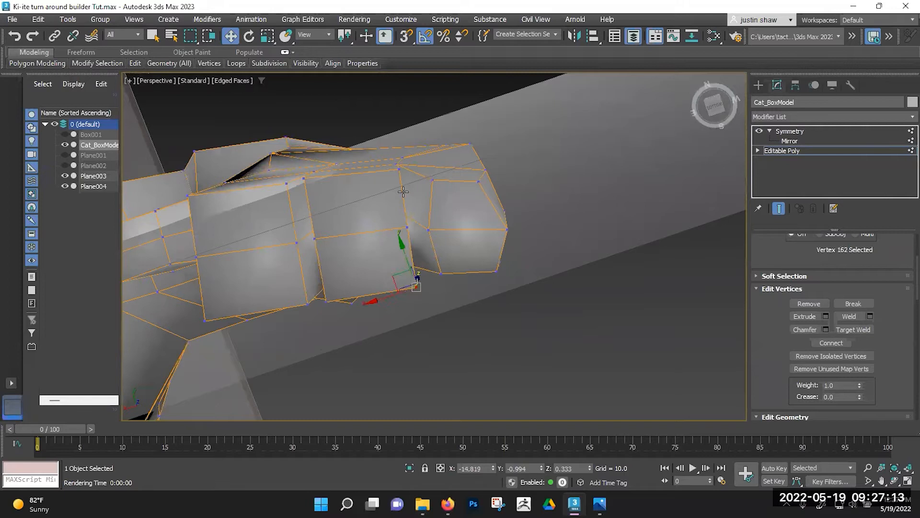
pyautogui.keyDown('ctrl'); pyautogui.click(400, 169); pyautogui.keyUp('ctrl')
pyautogui.moveTo(383, 220); pyautogui.dragTo(370, 221)
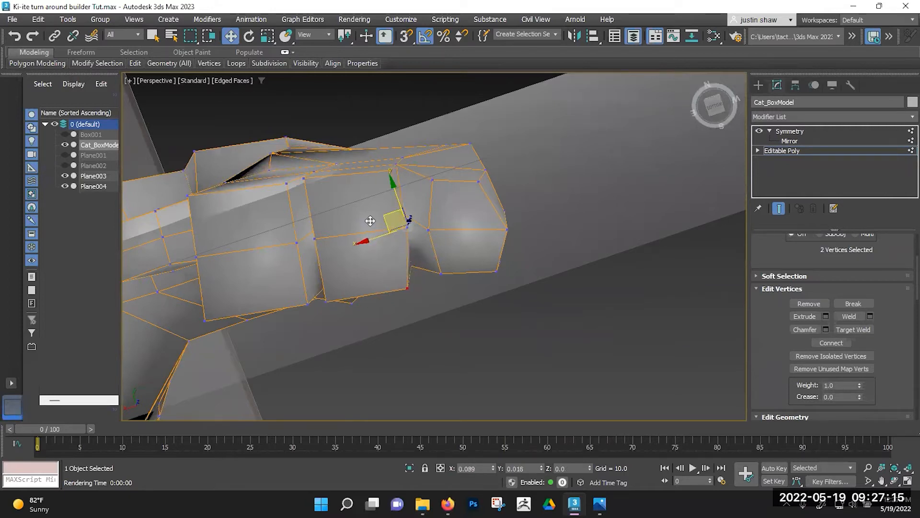
pyautogui.click(384, 171)
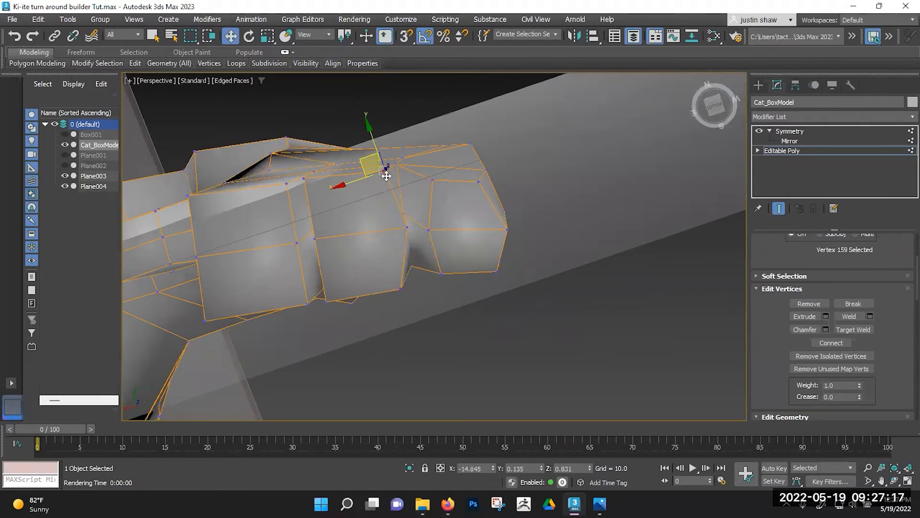
pyautogui.moveTo(368, 173); pyautogui.dragTo(369, 173)
pyautogui.click(398, 285)
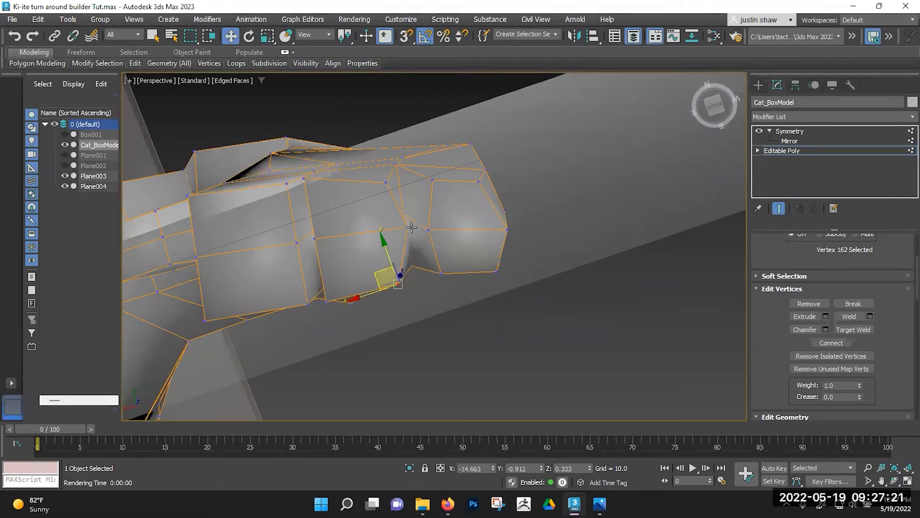
pyautogui.click(326, 301)
pyautogui.moveTo(312, 289); pyautogui.dragTo(319, 282)
pyautogui.click(311, 175)
pyautogui.moveTo(284, 170); pyautogui.dragTo(301, 176)
# Pull the four corner vertices of the index fingertip inward to round its cross-section.
pyautogui.keyDown('alt'); pyautogui.moveTo(302, 180); pyautogui.dragTo(495, 253, button='middle'); pyautogui.keyUp('alt')
pyautogui.click(445, 188)
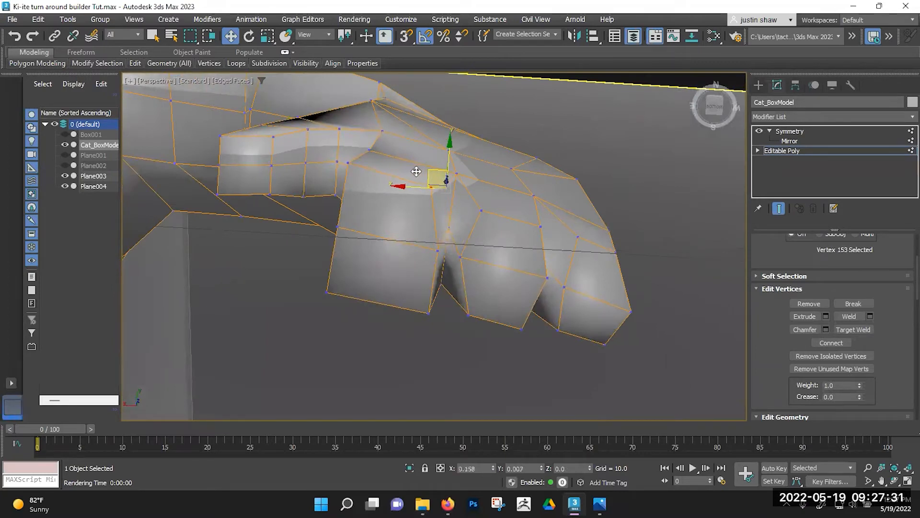
pyautogui.click(349, 162)
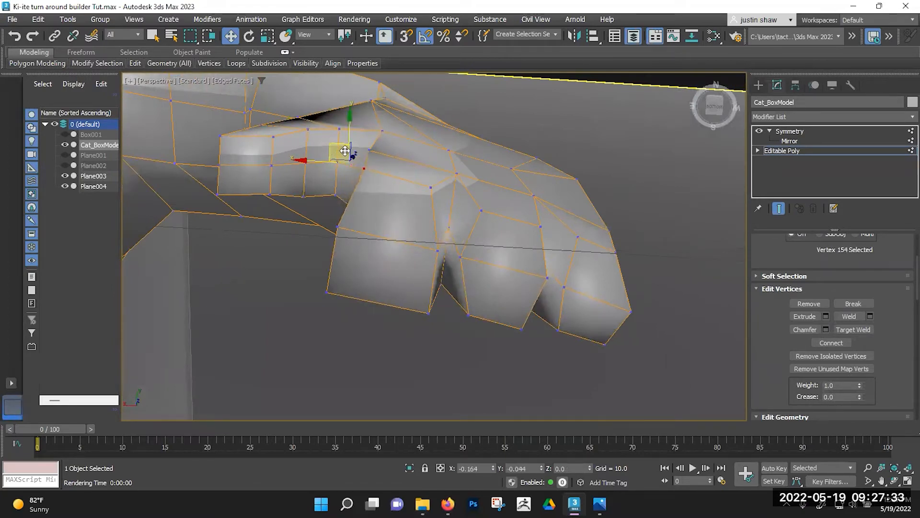
pyautogui.click(328, 289)
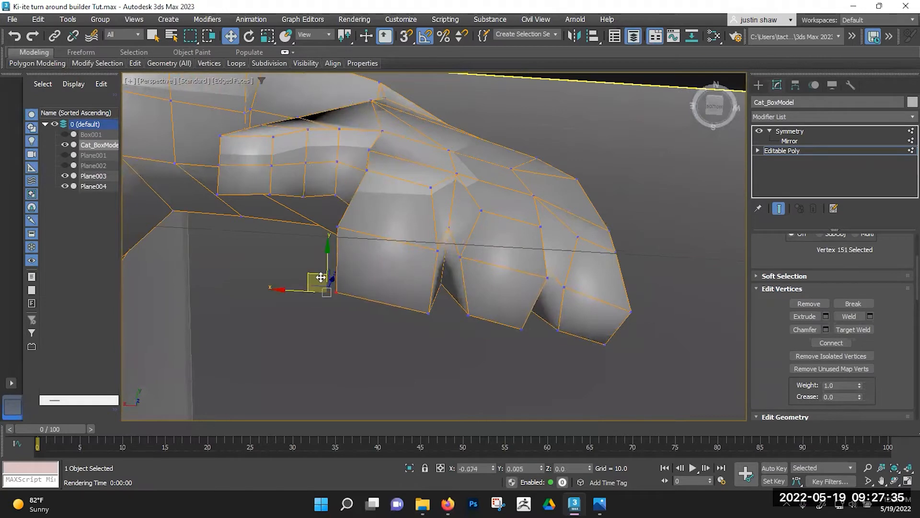
pyautogui.moveTo(328, 271); pyautogui.dragTo(331, 279)
pyautogui.click(429, 312)
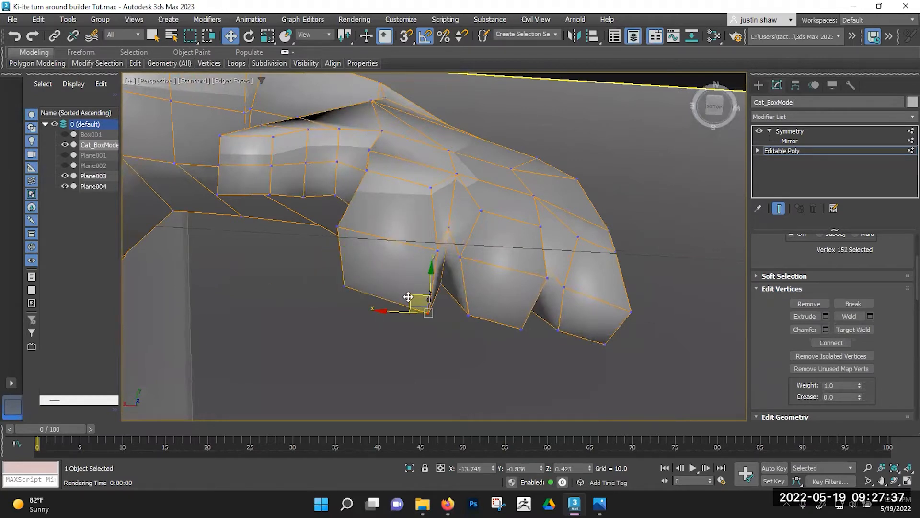
pyautogui.moveTo(395, 288); pyautogui.dragTo(382, 290)
# Raise the front tip vertices of the index and middle fingers in Z to bevel the fingertips.
pyautogui.keyDown('alt'); pyautogui.moveTo(382, 290); pyautogui.dragTo(440, 267, button='middle'); pyautogui.keyUp('alt')
pyautogui.moveTo(432, 285); pyautogui.dragTo(430, 267)
pyautogui.keyDown('alt'); pyautogui.moveTo(429, 267); pyautogui.dragTo(441, 307, button='middle'); pyautogui.keyUp('alt')
pyautogui.keyDown('ctrl'); pyautogui.click(481, 294); pyautogui.keyUp('ctrl')
pyautogui.moveTo(447, 261); pyautogui.dragTo(447, 245)
pyautogui.keyDown('alt'); pyautogui.moveTo(447, 249); pyautogui.dragTo(440, 242, button='middle'); pyautogui.keyUp('alt')
pyautogui.click(372, 332)
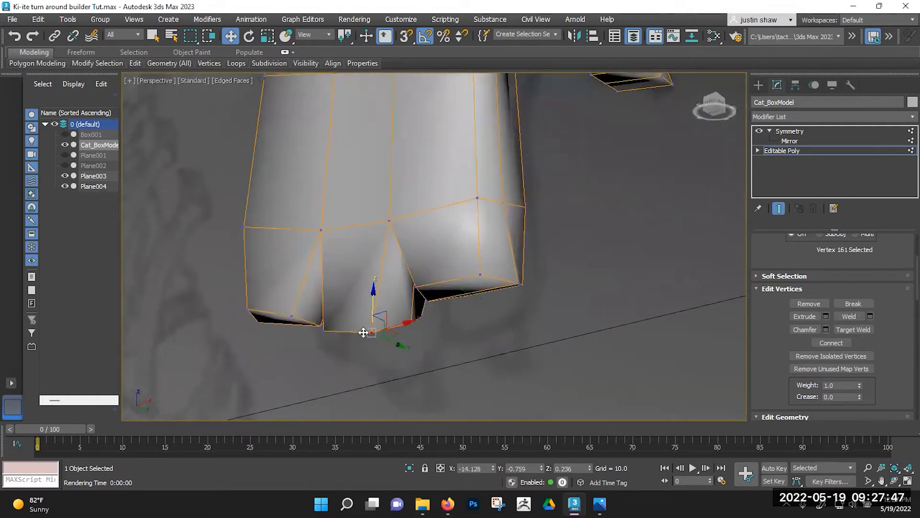
pyautogui.keyDown('ctrl'); pyautogui.click(319, 329); pyautogui.keyUp('ctrl')
pyautogui.moveTo(350, 300); pyautogui.dragTo(350, 283)
# Lengthen the middle finger by moving its six tip vertices down, and scale them to reshape the tip.
pyautogui.keyDown('alt'); pyautogui.moveTo(426, 339); pyautogui.dragTo(310, 336, button='middle'); pyautogui.keyUp('alt')
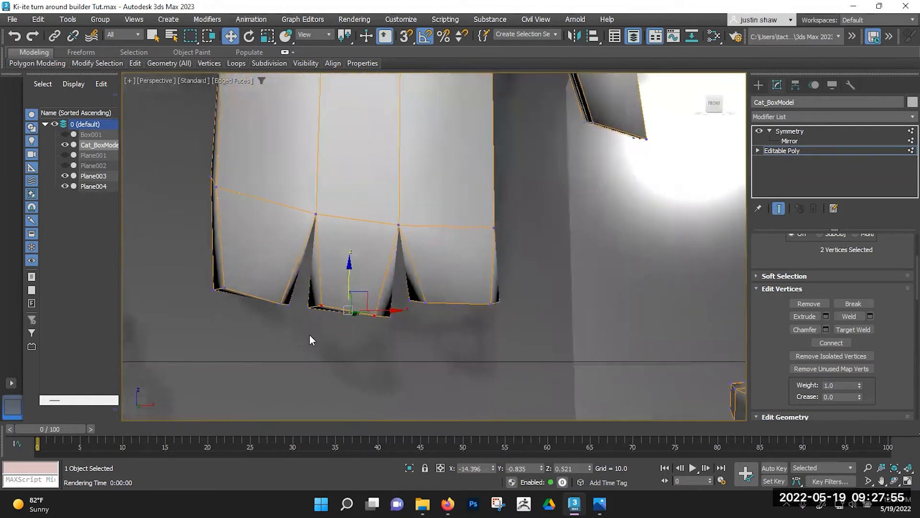
pyautogui.moveTo(396, 299); pyautogui.dragTo(397, 296)
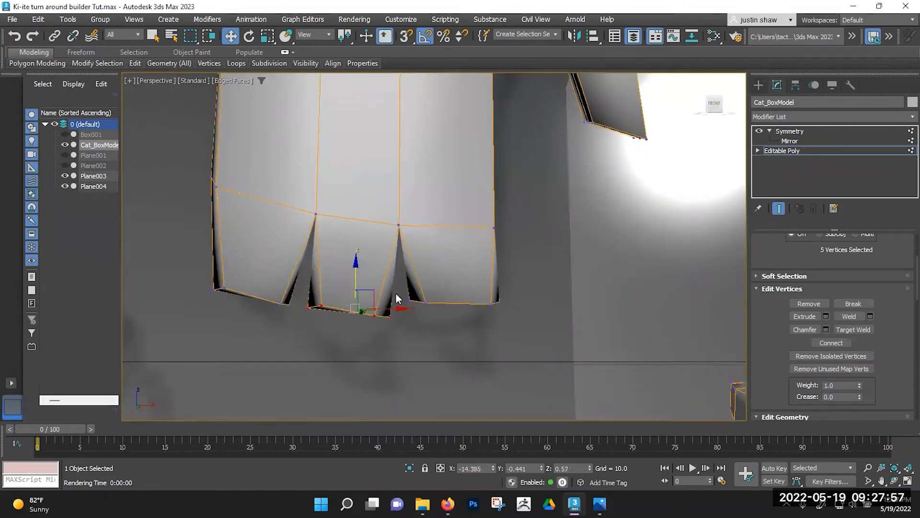
pyautogui.press('F3')
pyautogui.moveTo(300, 324); pyautogui.dragTo(368, 344)
pyautogui.press('F3')
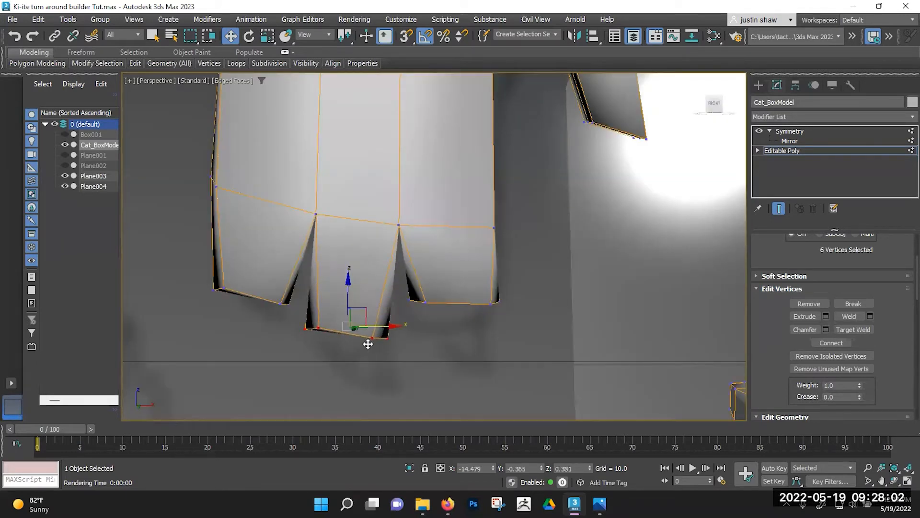
pyautogui.press('r')
pyautogui.moveTo(350, 374); pyautogui.dragTo(349, 333)
pyautogui.moveTo(352, 293); pyautogui.dragTo(352, 292)
# Move the back edge of the outer fingertip down in Z.
pyautogui.keyDown('alt'); pyautogui.moveTo(353, 292); pyautogui.dragTo(463, 324, button='middle'); pyautogui.keyUp('alt')
pyautogui.press('2')
pyautogui.click(353, 324)
pyautogui.press('w')
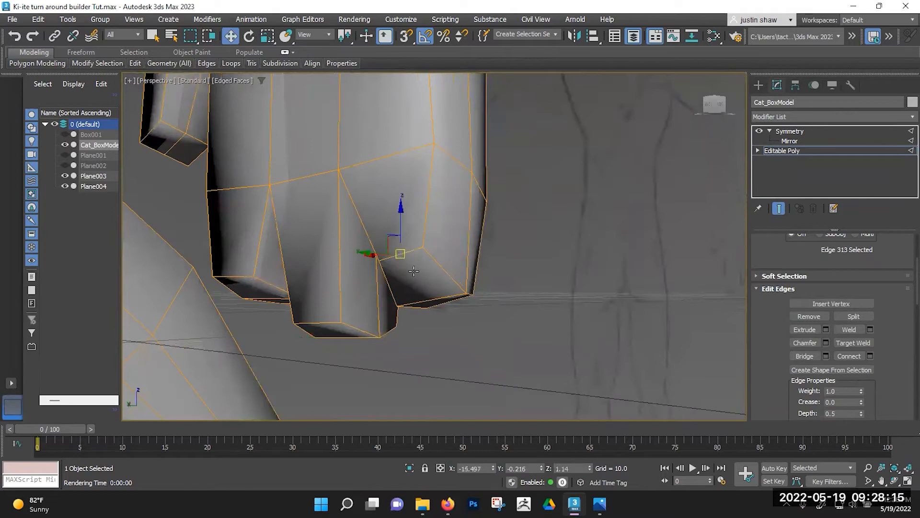
pyautogui.moveTo(401, 224); pyautogui.dragTo(401, 242)
# Scale down the width of the edge across the middle of the index fingertip.
pyautogui.keyDown('alt'); pyautogui.moveTo(422, 275); pyautogui.dragTo(524, 242, button='middle'); pyautogui.keyUp('alt')
pyautogui.click(506, 264)
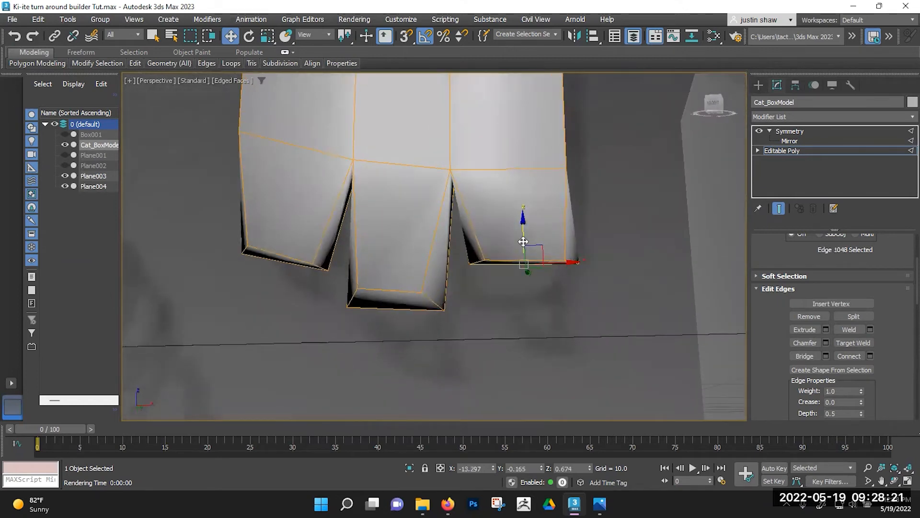
pyautogui.press('r')
pyautogui.moveTo(569, 263); pyautogui.dragTo(541, 270)
pyautogui.press('w')
# Move the vertices on the thumb side of the index finger's base inward to narrow the knuckle.
pyautogui.keyDown('alt'); pyautogui.moveTo(555, 288); pyautogui.dragTo(541, 345, button='middle'); pyautogui.keyUp('alt')
pyautogui.press('1')
pyautogui.click(527, 233)
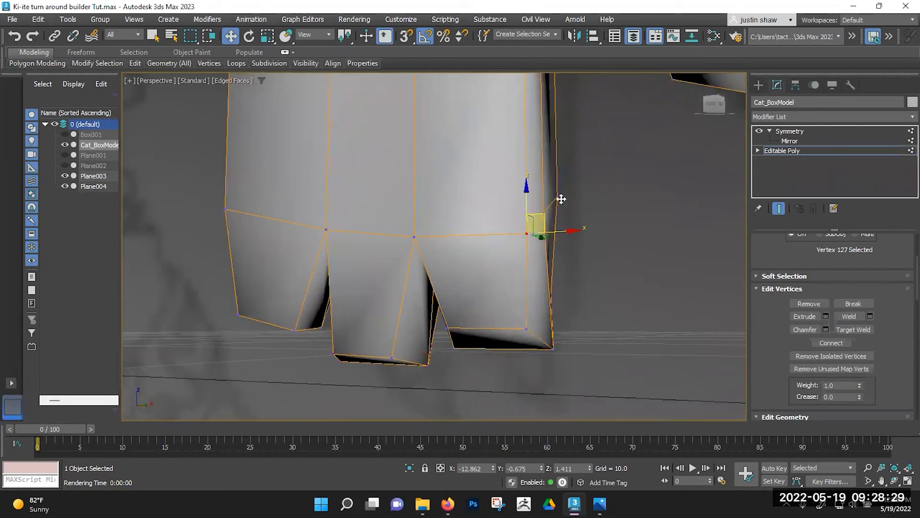
pyautogui.moveTo(574, 214); pyautogui.dragTo(569, 209)
pyautogui.keyDown('alt'); pyautogui.moveTo(569, 209); pyautogui.dragTo(576, 311, button='middle'); pyautogui.keyUp('alt')
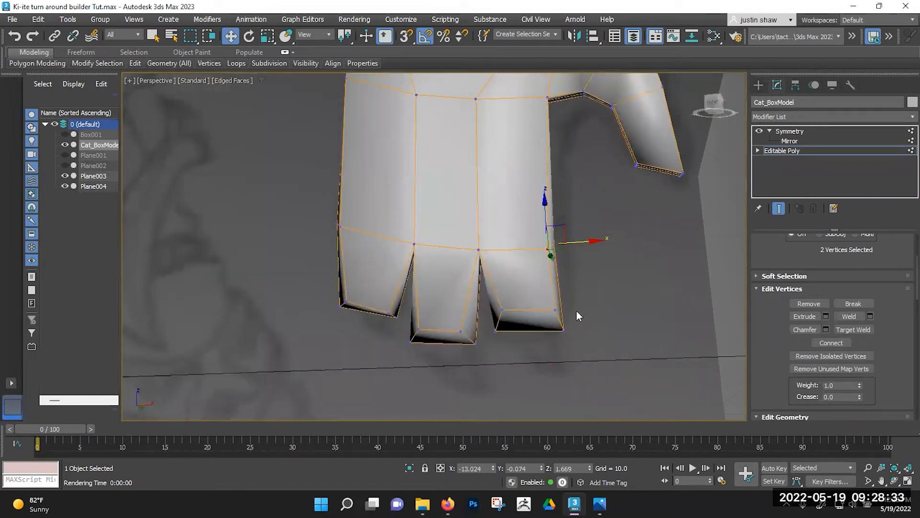
# Reposition the three index fingertip vertices on the side facing the middle finger.
pyautogui.moveTo(517, 293); pyautogui.dragTo(517, 294)
pyautogui.keyDown('alt'); pyautogui.moveTo(513, 301); pyautogui.dragTo(525, 302, button='middle'); pyautogui.keyUp('alt')
pyautogui.moveTo(514, 302)
pyautogui.mouseDown()
pyautogui.moveTo(520, 310)
pyautogui.moveTo(512, 311)
pyautogui.mouseUp()
pyautogui.keyDown('alt'); pyautogui.moveTo(512, 311); pyautogui.dragTo(709, 312, button='middle'); pyautogui.keyUp('alt')
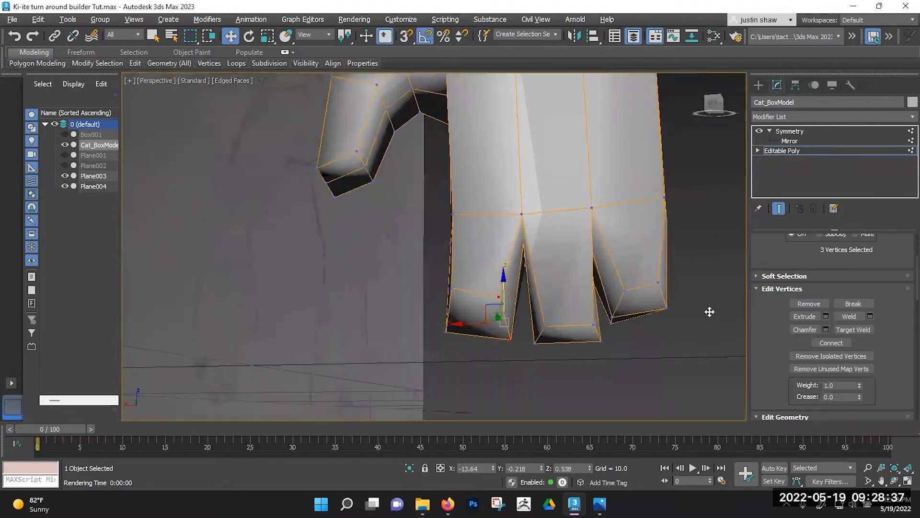
# Move the two back vertices of the index fingertip about -0.067 in X and -0.132 in Z.
pyautogui.click(498, 298)
pyautogui.keyDown('ctrl'); pyautogui.click(450, 288); pyautogui.keyUp('ctrl')
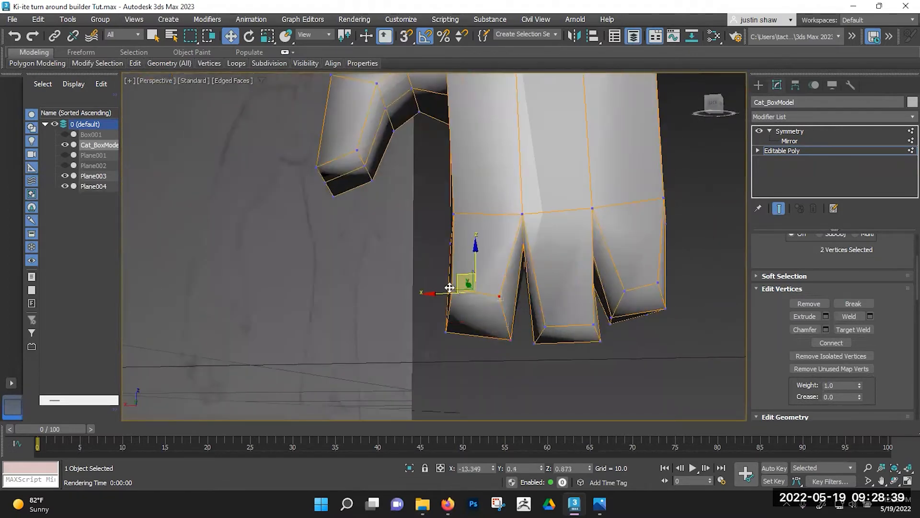
pyautogui.moveTo(458, 278); pyautogui.dragTo(472, 293)
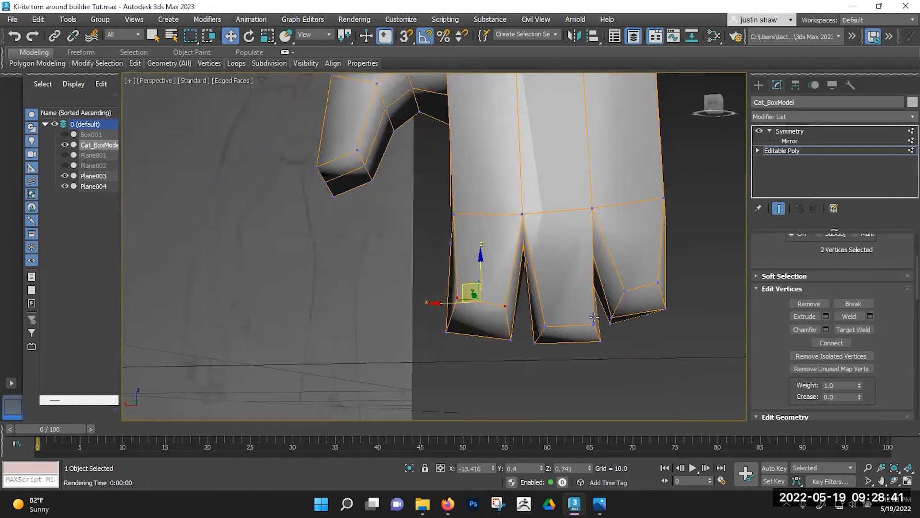
# Move the middle fingertip's outer back vertex about 0.076 in X and the knuckle vertex above it about 0.093 in X.
pyautogui.click(594, 326)
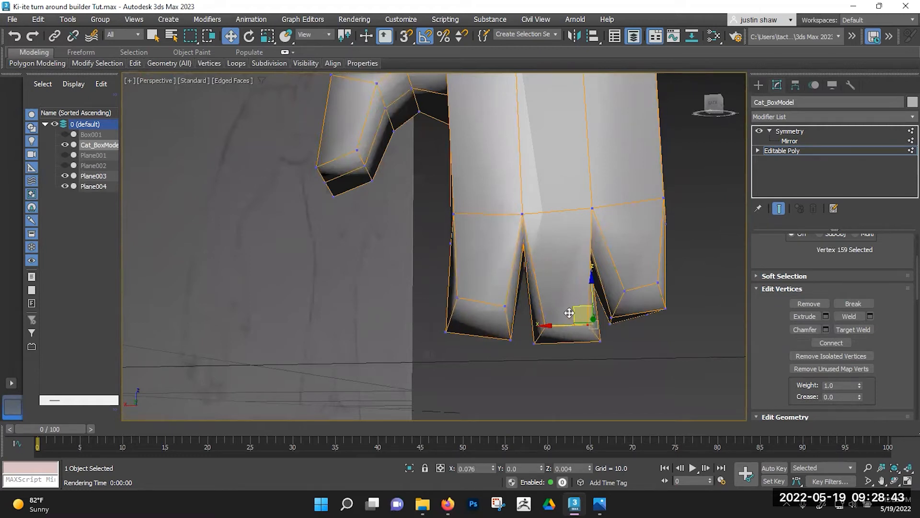
pyautogui.click(593, 208)
pyautogui.moveTo(561, 207); pyautogui.dragTo(556, 207)
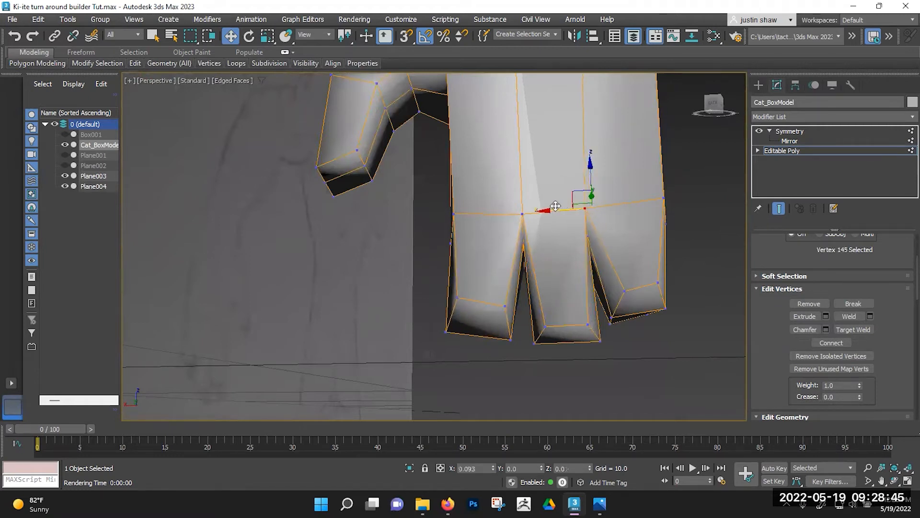
# Move the two vertices in the web between thumb and index finger about 0.056 in X and -0.181 in Z.
pyautogui.keyDown('alt'); pyautogui.moveTo(545, 223); pyautogui.dragTo(695, 240, button='middle'); pyautogui.keyUp('alt')
pyautogui.keyDown('alt'); pyautogui.moveTo(560, 203); pyautogui.dragTo(623, 211, button='middle'); pyautogui.keyUp('alt')
pyautogui.moveTo(563, 240); pyautogui.dragTo(432, 353, button='middle')
pyautogui.scroll(-2, 469, 325)
pyautogui.keyDown('alt'); pyautogui.moveTo(434, 257); pyautogui.dragTo(413, 223, button='middle'); pyautogui.keyUp('alt')
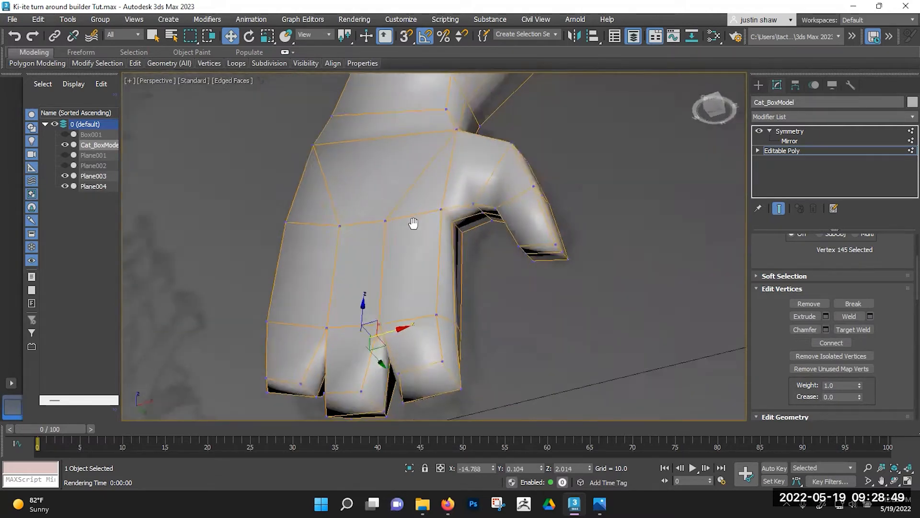
pyautogui.scroll(5, 448, 226)
pyautogui.keyDown('ctrl'); pyautogui.click(528, 201); pyautogui.keyUp('ctrl')
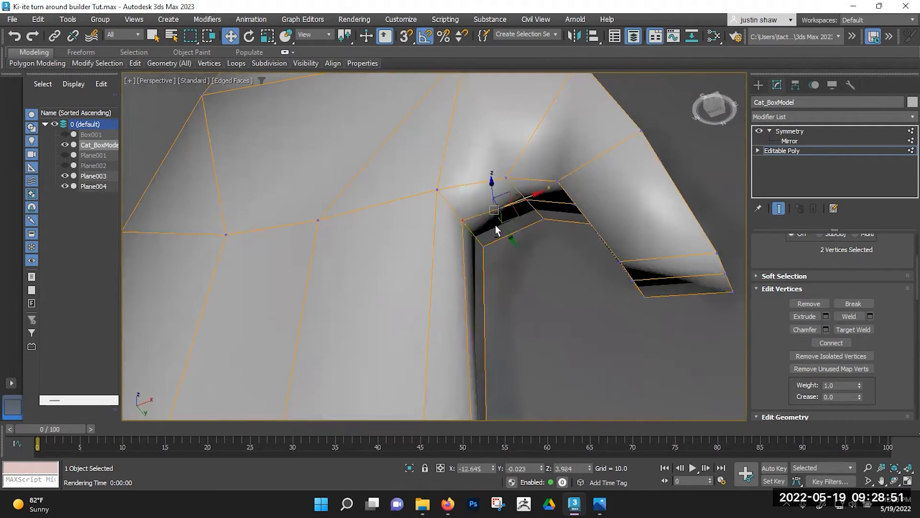
pyautogui.keyDown('alt'); pyautogui.moveTo(498, 230); pyautogui.dragTo(517, 245, button='middle'); pyautogui.keyUp('alt')
pyautogui.moveTo(511, 198); pyautogui.dragTo(518, 213)
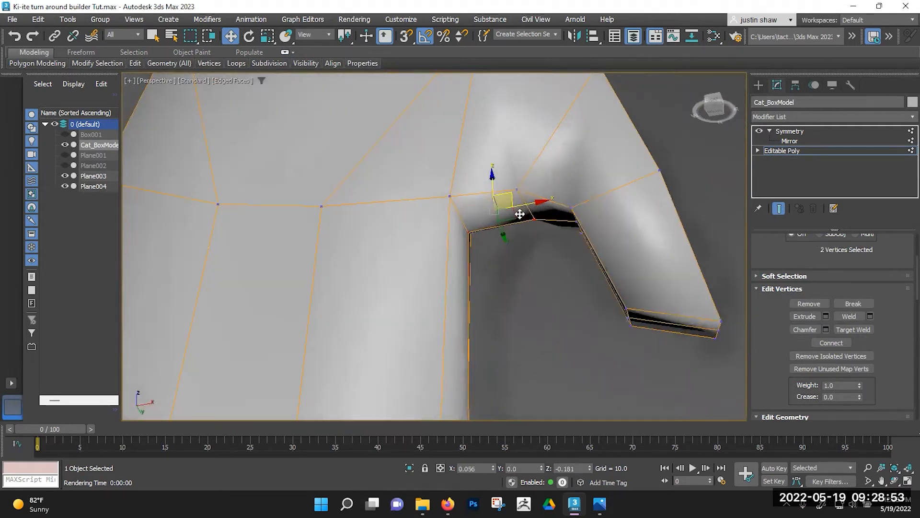
# Reposition the front web vertex beside the index finger and the inner vertex at the thumb's base.
pyautogui.click(452, 197)
pyautogui.moveTo(477, 186); pyautogui.dragTo(541, 167)
pyautogui.keyDown('alt'); pyautogui.moveTo(552, 224); pyautogui.dragTo(573, 245, button='middle'); pyautogui.keyUp('alt')
pyautogui.click(571, 221)
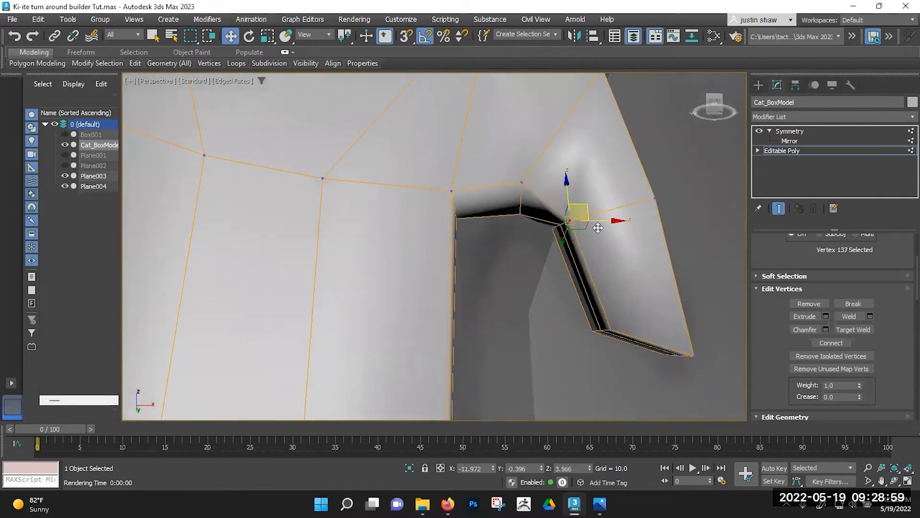
pyautogui.moveTo(600, 207); pyautogui.dragTo(576, 213)
pyautogui.click(552, 228)
# Reposition the thumb tip's inner vertex and move its outer front vertex about -0.072 in X and 0.098 in Z.
pyautogui.moveTo(611, 331); pyautogui.dragTo(623, 311)
pyautogui.moveTo(615, 292); pyautogui.dragTo(445, 250, button='middle')
pyautogui.moveTo(536, 301); pyautogui.dragTo(499, 330)
pyautogui.keyDown('alt'); pyautogui.moveTo(498, 330); pyautogui.dragTo(542, 314, button='middle'); pyautogui.keyUp('alt')
pyautogui.moveTo(542, 297); pyautogui.dragTo(532, 286)
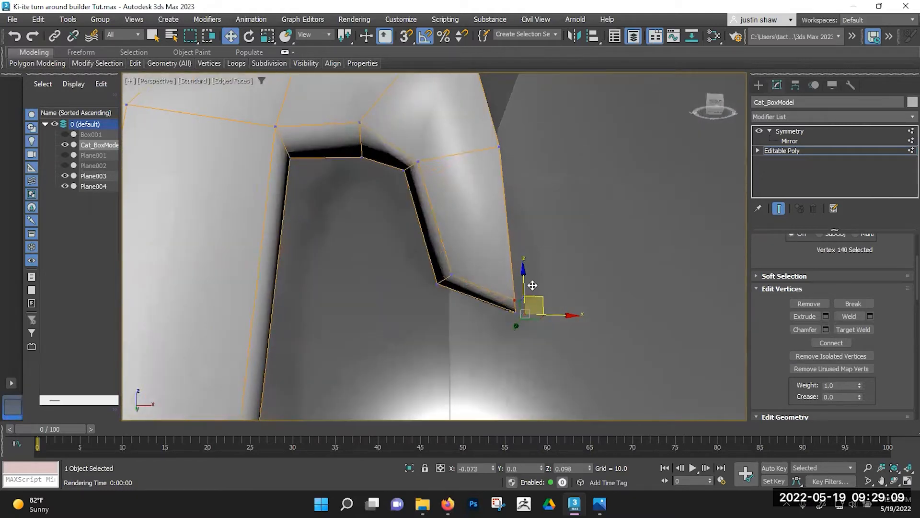
pyautogui.moveTo(531, 284)
pyautogui.keyDown('alt'); pyautogui.mouseDown(button='middle')
pyautogui.moveTo(511, 308)
pyautogui.moveTo(477, 311)
pyautogui.moveTo(537, 314)
pyautogui.moveTo(529, 279)
pyautogui.mouseUp(button='middle'); pyautogui.keyUp('alt')
# Pull the outer back vertex of the thumb tip slightly inward and upward.
pyautogui.click(610, 284)
pyautogui.keyDown('alt'); pyautogui.moveTo(610, 284); pyautogui.dragTo(471, 282, button='middle'); pyautogui.keyUp('alt')
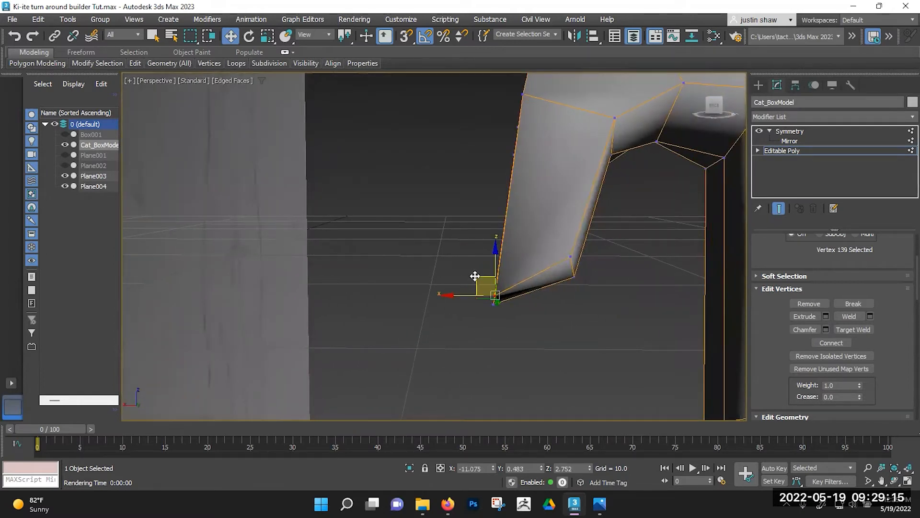
pyautogui.moveTo(477, 275); pyautogui.dragTo(491, 263)
pyautogui.keyDown('alt'); pyautogui.moveTo(491, 260); pyautogui.dragTo(465, 298, button='middle'); pyautogui.keyUp('alt')
pyautogui.moveTo(449, 280); pyautogui.dragTo(463, 283)
# Move the outer back vertex at the thumb's base to about X -11.683 and Z 5.263.
pyautogui.keyDown('alt'); pyautogui.moveTo(542, 219); pyautogui.dragTo(528, 219, button='middle'); pyautogui.keyUp('alt')
pyautogui.moveTo(529, 220); pyautogui.dragTo(500, 275, button='middle')
pyautogui.click(481, 160)
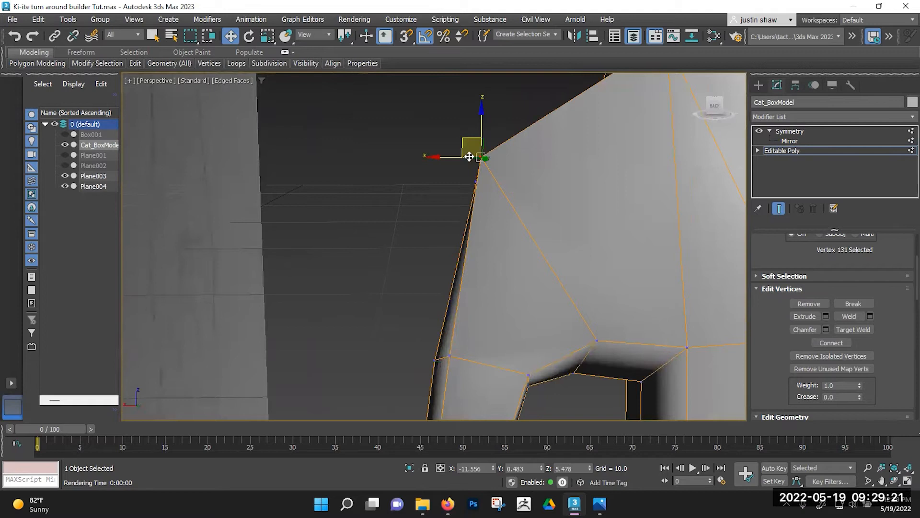
pyautogui.moveTo(463, 140); pyautogui.dragTo(484, 172)
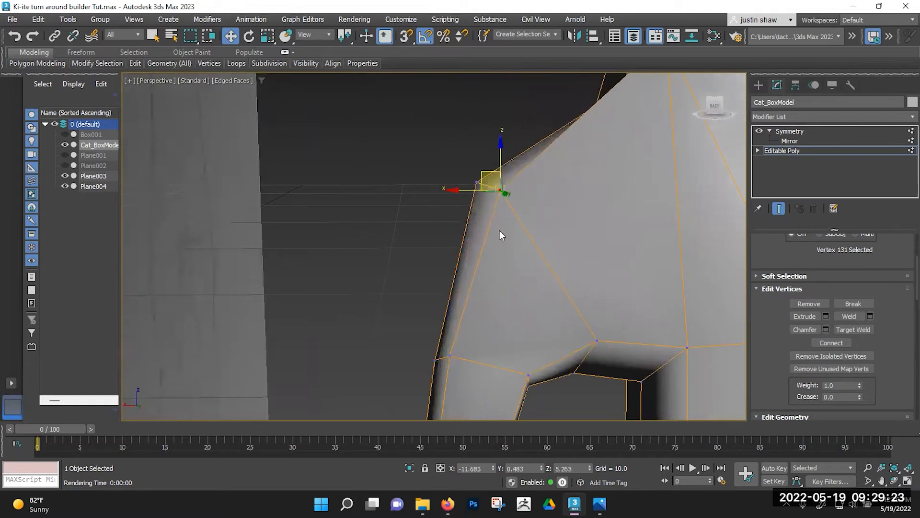
pyautogui.scroll(-2, 500, 229)
pyautogui.moveTo(500, 229); pyautogui.dragTo(441, 283, button='middle')
# Reposition the front vertices where the thumb's inner edge meets the palm web.
pyautogui.click(543, 159)
pyautogui.keyDown('alt'); pyautogui.moveTo(556, 177); pyautogui.dragTo(615, 297, button='middle'); pyautogui.keyUp('alt')
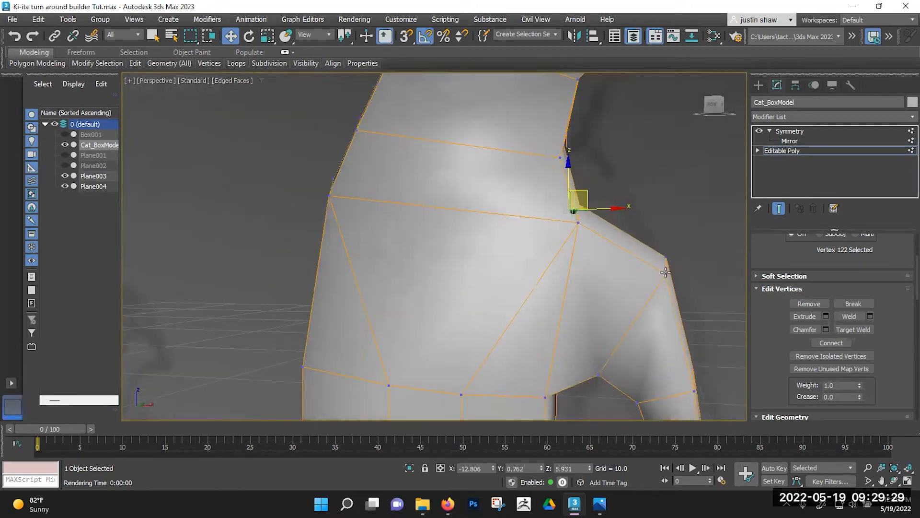
pyautogui.keyDown('alt'); pyautogui.moveTo(610, 330); pyautogui.dragTo(598, 281, button='middle'); pyautogui.keyUp('alt')
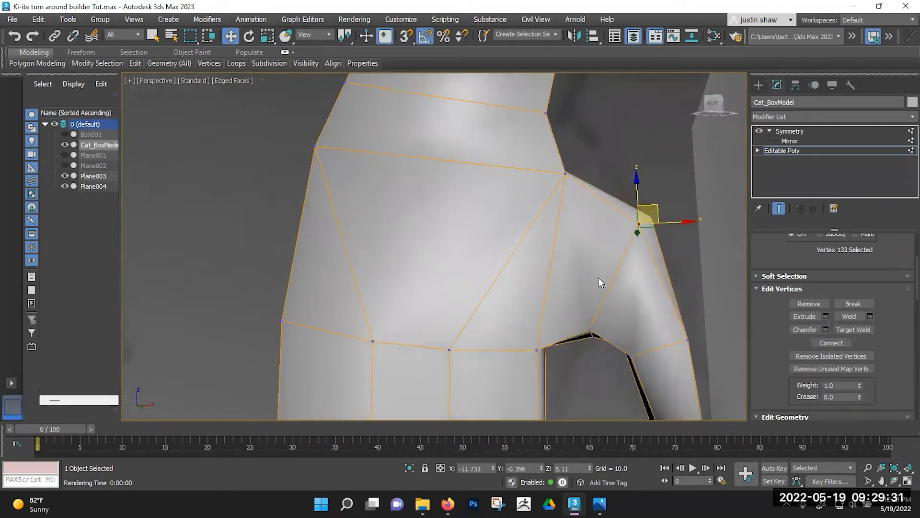
pyautogui.click(592, 330)
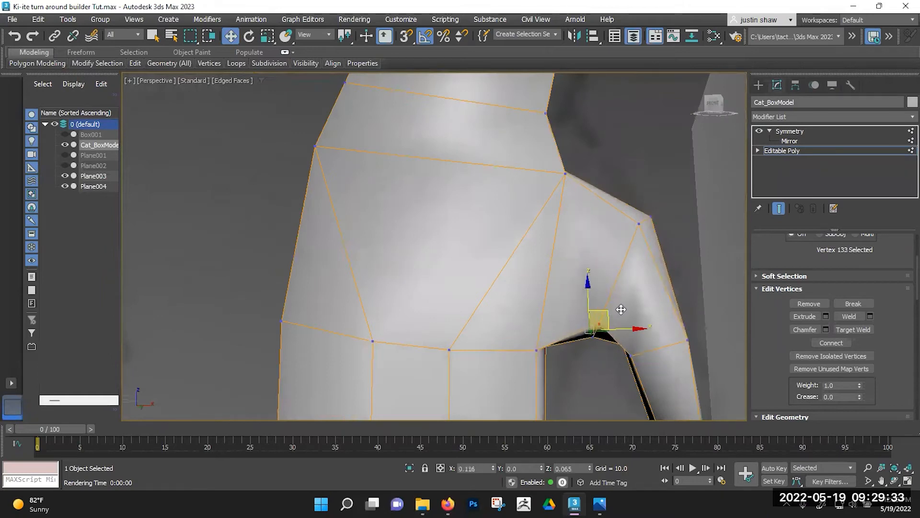
pyautogui.moveTo(619, 312); pyautogui.dragTo(603, 319)
pyautogui.moveTo(605, 319)
pyautogui.keyDown('alt'); pyautogui.mouseDown(button='middle')
pyautogui.moveTo(632, 342)
pyautogui.moveTo(605, 327)
pyautogui.mouseUp(button='middle'); pyautogui.keyUp('alt')
pyautogui.click(605, 340)
pyautogui.moveTo(619, 325); pyautogui.dragTo(619, 312)
# Nudge the outer back vertex at the thumb's middle joint.
pyautogui.moveTo(595, 348)
pyautogui.keyDown('alt'); pyautogui.mouseDown(button='middle')
pyautogui.moveTo(615, 349)
pyautogui.moveTo(590, 358)
pyautogui.mouseUp(button='middle'); pyautogui.keyUp('alt')
pyautogui.click(489, 341)
pyautogui.keyDown('alt'); pyautogui.moveTo(548, 330); pyautogui.dragTo(370, 283, button='middle'); pyautogui.keyUp('alt')
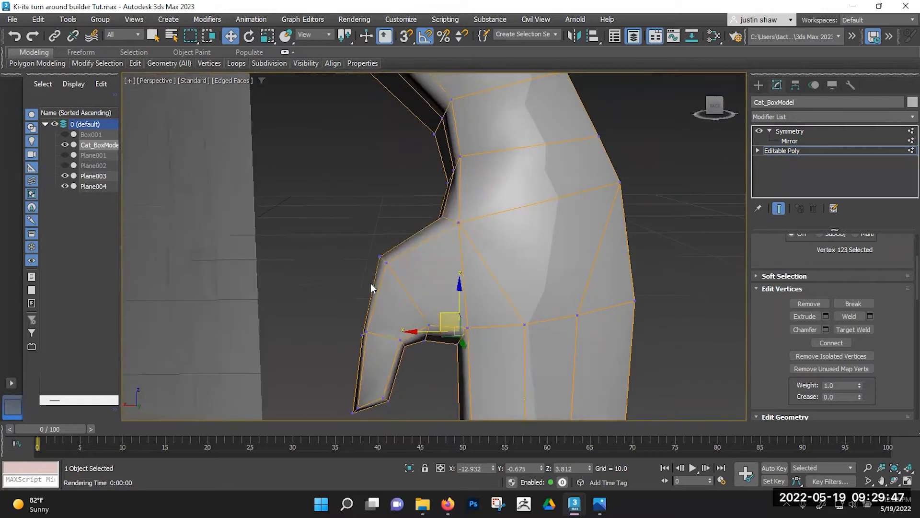
pyautogui.keyDown('alt'); pyautogui.moveTo(368, 384); pyautogui.dragTo(390, 326, button='middle'); pyautogui.keyUp('alt')
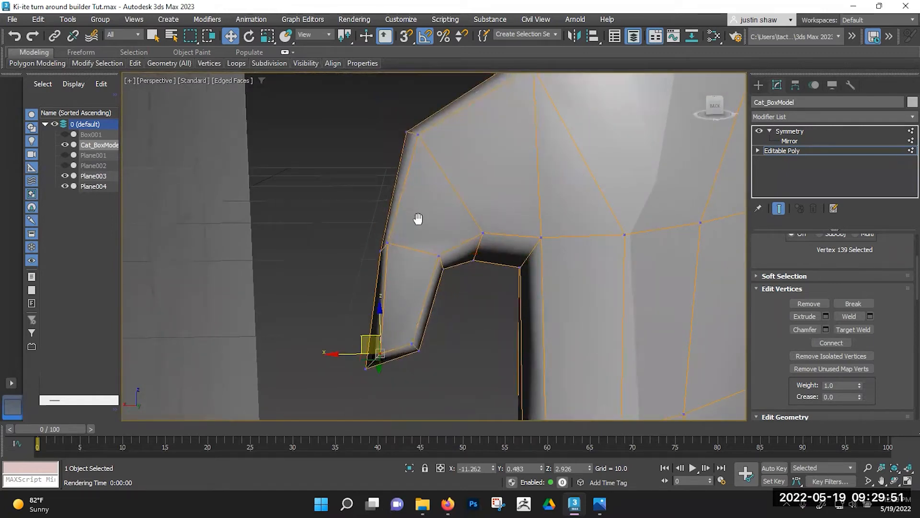
pyautogui.moveTo(417, 218); pyautogui.dragTo(405, 257, button='middle')
pyautogui.click(398, 276)
pyautogui.moveTo(386, 261); pyautogui.dragTo(387, 259)
# Move the inner back wrist vertex about -0.251 in X and raise the vertex above it slightly.
pyautogui.moveTo(405, 237); pyautogui.dragTo(466, 256, button='middle')
pyautogui.scroll(-4, 393, 327)
pyautogui.click(448, 240)
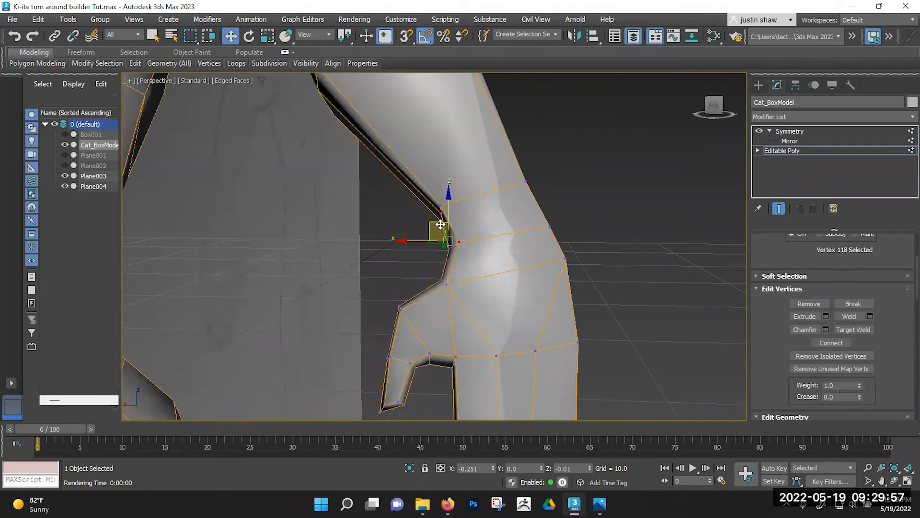
pyautogui.click(439, 206)
pyautogui.moveTo(421, 194); pyautogui.dragTo(427, 177)
# Move the inner front wrist vertex about -0.094 in X and the one above it about -0.176 in X and 0.078 in Z.
pyautogui.keyDown('alt'); pyautogui.moveTo(392, 232); pyautogui.dragTo(584, 220, button='middle'); pyautogui.keyUp('alt')
pyautogui.click(441, 264)
pyautogui.keyDown('alt'); pyautogui.moveTo(441, 264); pyautogui.dragTo(459, 296, button='middle'); pyautogui.keyUp('alt')
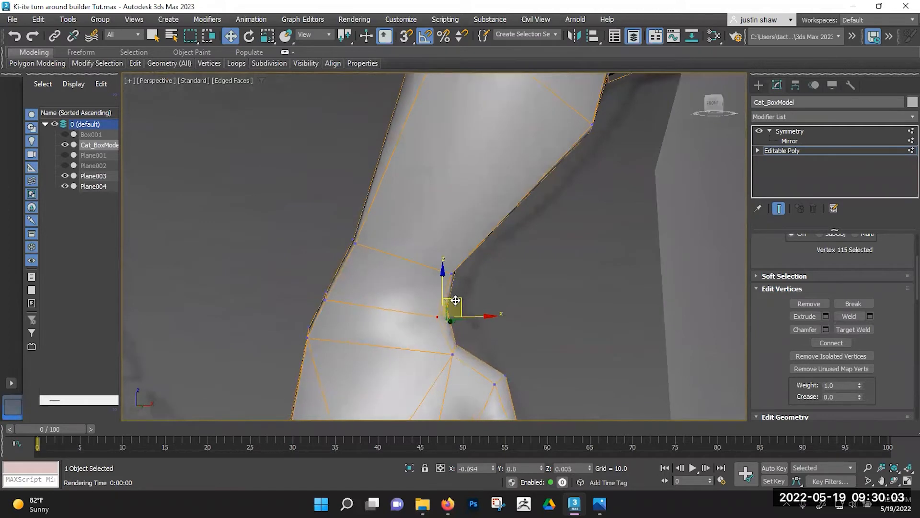
pyautogui.click(453, 271)
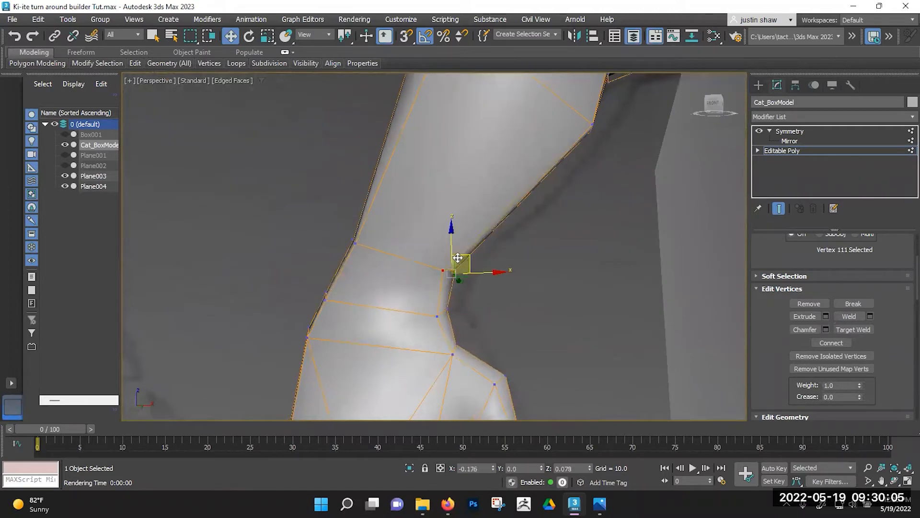
# Move the lower inner front elbow vertex to about X -9.98 and Z 10.164, and shift the one above it up and outward.
pyautogui.keyDown('alt'); pyautogui.moveTo(463, 257); pyautogui.dragTo(477, 354, button='middle'); pyautogui.keyUp('alt')
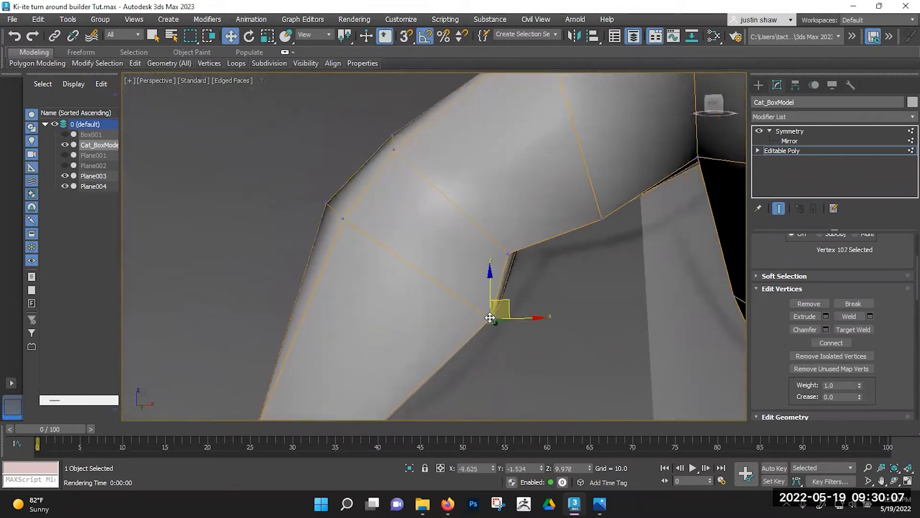
pyautogui.keyDown('alt'); pyautogui.moveTo(490, 317); pyautogui.dragTo(500, 320, button='middle'); pyautogui.keyUp('alt')
pyautogui.moveTo(506, 305); pyautogui.dragTo(498, 299)
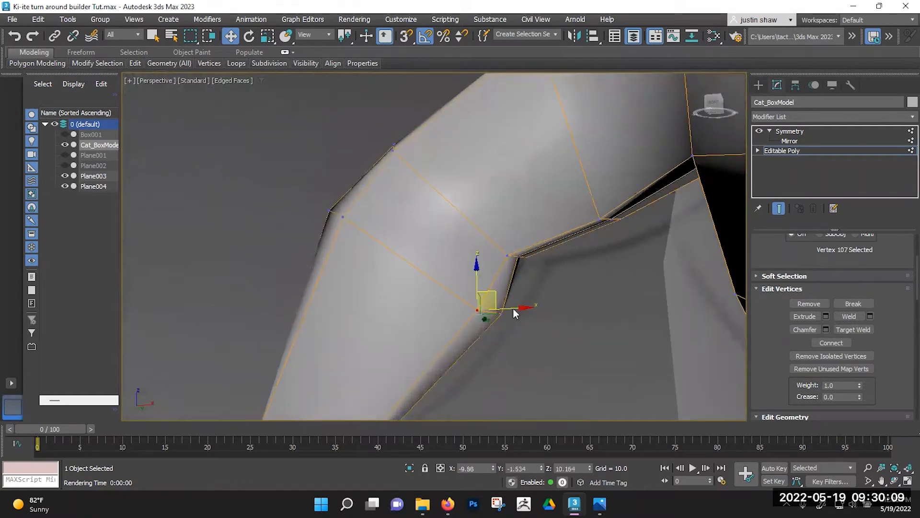
pyautogui.click(509, 249)
pyautogui.moveTo(523, 238); pyautogui.dragTo(516, 233)
# Raise the two inner back elbow vertices slightly to round the bend of the arm.
pyautogui.keyDown('alt'); pyautogui.moveTo(534, 292); pyautogui.dragTo(459, 231, button='middle'); pyautogui.keyUp('alt')
pyautogui.scroll(4, 450, 218)
pyautogui.click(428, 178)
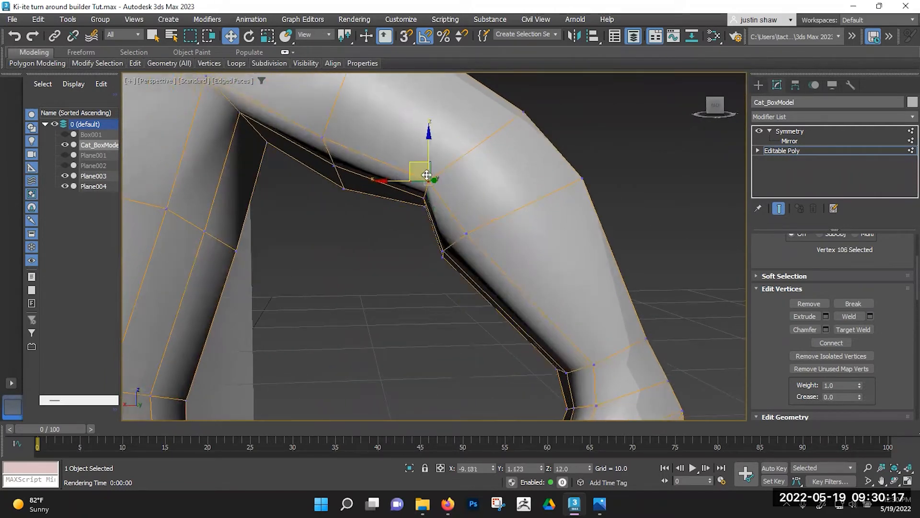
pyautogui.moveTo(415, 160); pyautogui.dragTo(425, 152)
pyautogui.click(465, 233)
pyautogui.keyDown('alt'); pyautogui.moveTo(468, 235); pyautogui.dragTo(493, 290, button='middle'); pyautogui.keyUp('alt')
pyautogui.click(457, 248)
pyautogui.click(498, 287)
pyautogui.moveTo(507, 273); pyautogui.dragTo(502, 256)
# Raise the back vertex on the underside of the upper arm slightly, and select the armpit vertex.
pyautogui.keyDown('alt'); pyautogui.moveTo(588, 305); pyautogui.dragTo(393, 305, button='middle'); pyautogui.keyUp('alt')
pyautogui.keyDown('alt'); pyautogui.moveTo(477, 265); pyautogui.dragTo(476, 283, button='middle'); pyautogui.keyUp('alt')
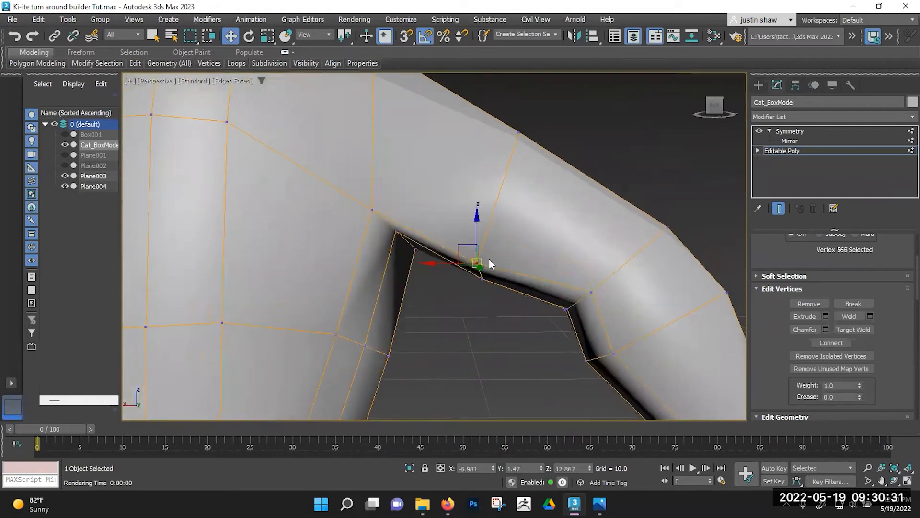
pyautogui.moveTo(464, 242); pyautogui.dragTo(468, 233)
pyautogui.click(371, 210)
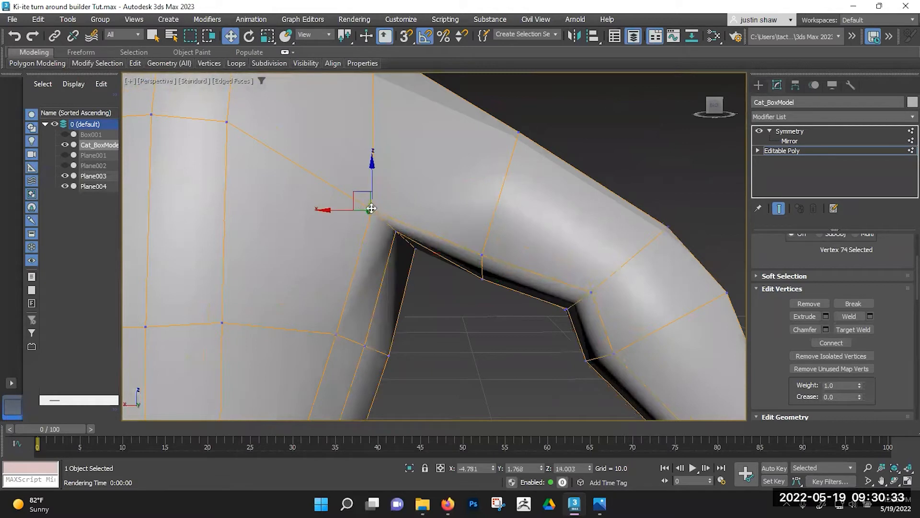
# Examine the reshaped arm and elbow from the back and the front.
pyautogui.scroll(-2, 493, 231)
pyautogui.keyDown('alt'); pyautogui.moveTo(502, 252); pyautogui.dragTo(608, 242, button='middle'); pyautogui.keyUp('alt')
pyautogui.scroll(-5, 487, 264)
pyautogui.scroll(4, 548, 288)
pyautogui.keyDown('alt'); pyautogui.moveTo(548, 286); pyautogui.dragTo(503, 250, button='middle'); pyautogui.keyUp('alt')
pyautogui.click(489, 263)
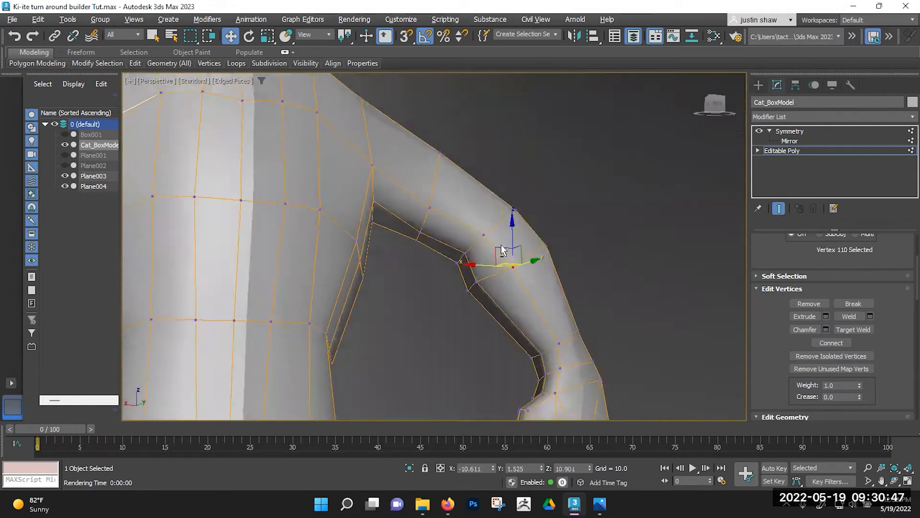
pyautogui.scroll(3, 483, 282)
pyautogui.keyDown('alt'); pyautogui.moveTo(483, 282); pyautogui.dragTo(467, 271, button='middle'); pyautogui.keyUp('alt')
pyautogui.moveTo(518, 291); pyautogui.dragTo(512, 275, button='middle')
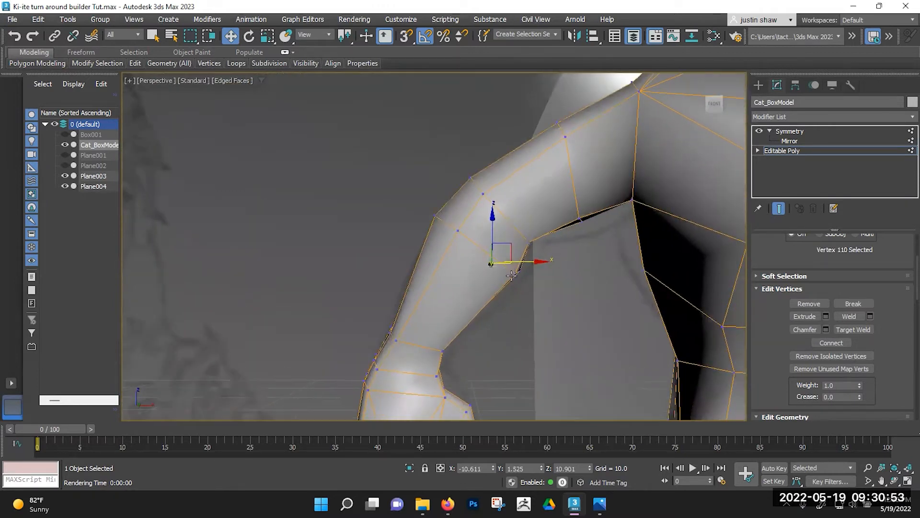
# Reposition the vertices along the inner bend of the elbow in small groups.
pyautogui.moveTo(501, 267); pyautogui.dragTo(537, 263)
pyautogui.moveTo(572, 240); pyautogui.dragTo(531, 264, button='middle')
pyautogui.moveTo(536, 232); pyautogui.dragTo(556, 253)
pyautogui.moveTo(554, 220); pyautogui.dragTo(561, 230)
pyautogui.keyDown('alt'); pyautogui.moveTo(514, 270); pyautogui.dragTo(518, 263, button='middle'); pyautogui.keyUp('alt')
pyautogui.moveTo(481, 256); pyautogui.dragTo(515, 242)
pyautogui.scroll(-3, 511, 238)
pyautogui.moveTo(480, 249); pyautogui.dragTo(438, 200, button='middle')
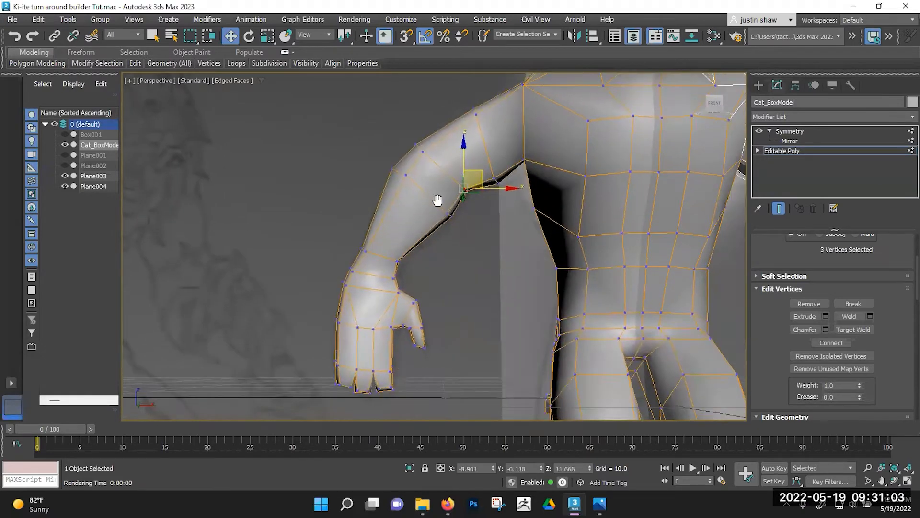
# Select the vertices of all three fingers and rotate them to adjust the fingers' bend.
pyautogui.keyDown('alt'); pyautogui.moveTo(440, 293); pyautogui.dragTo(368, 198, button='middle'); pyautogui.keyUp('alt')
pyautogui.keyDown('alt'); pyautogui.moveTo(322, 267); pyautogui.dragTo(386, 268, button='middle'); pyautogui.keyUp('alt')
pyautogui.moveTo(403, 282); pyautogui.dragTo(520, 277, button='middle')
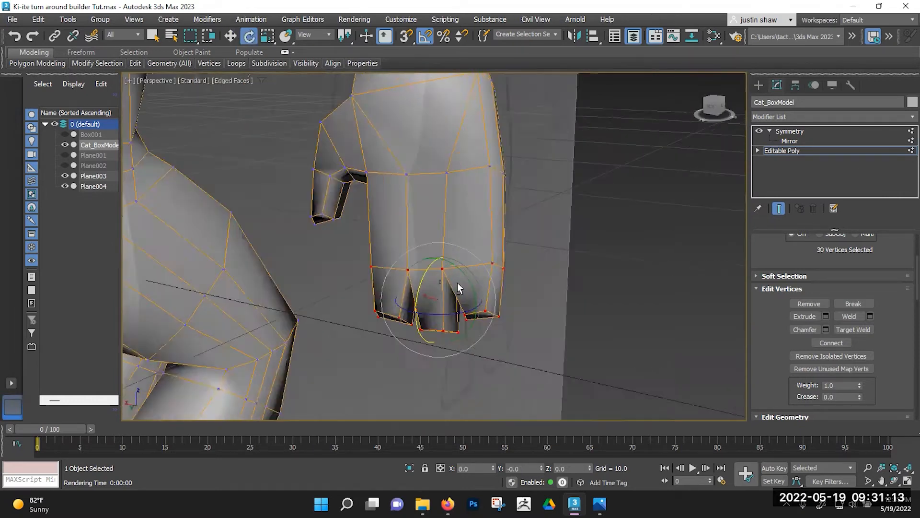
pyautogui.keyDown('alt'); pyautogui.moveTo(458, 287); pyautogui.dragTo(398, 277, button='middle'); pyautogui.keyUp('alt')
pyautogui.moveTo(463, 263); pyautogui.dragTo(399, 281)
pyautogui.press('w')
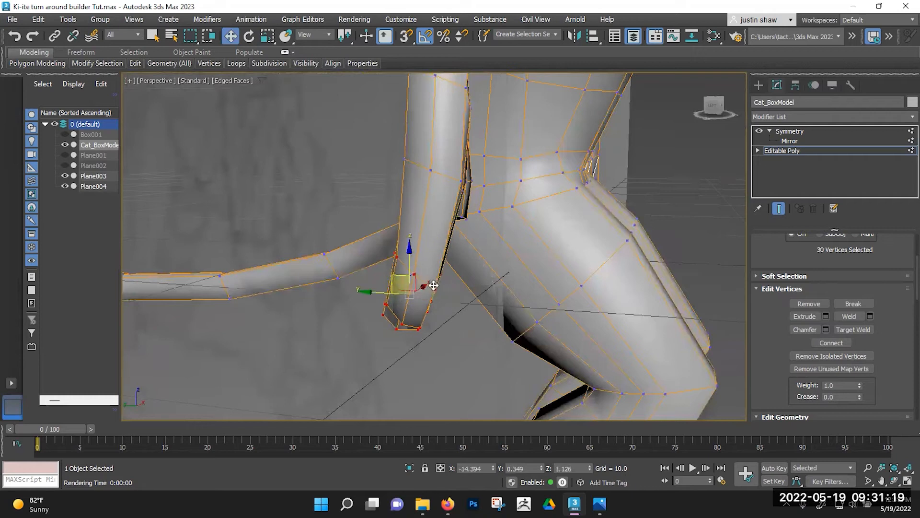
# Move the six thumb tip vertices about 0.13 in Y.
pyautogui.keyDown('alt'); pyautogui.moveTo(398, 281); pyautogui.dragTo(418, 234, button='middle'); pyautogui.keyUp('alt')
pyautogui.scroll(-4, 401, 171)
pyautogui.moveTo(431, 112); pyautogui.dragTo(450, 307, button='middle')
pyautogui.keyDown('alt'); pyautogui.moveTo(415, 353); pyautogui.dragTo(349, 329, button='middle'); pyautogui.keyUp('alt')
pyautogui.scroll(4, 424, 346)
pyautogui.scroll(2, 426, 345)
pyautogui.moveTo(472, 333); pyautogui.dragTo(419, 304)
pyautogui.press('z')
pyautogui.keyDown('alt'); pyautogui.moveTo(376, 349); pyautogui.dragTo(370, 370, button='middle'); pyautogui.keyUp('alt')
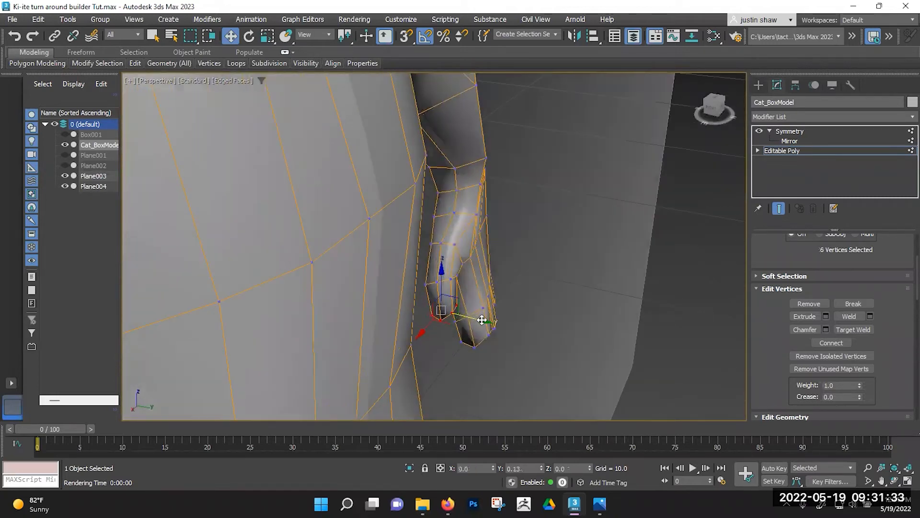
pyautogui.keyDown('alt'); pyautogui.moveTo(430, 321); pyautogui.dragTo(384, 316, button='middle'); pyautogui.keyUp('alt')
# Examine the shape of the lower legs and feet from the front and side.
pyautogui.scroll(-6, 384, 309)
pyautogui.moveTo(343, 264); pyautogui.dragTo(384, 162, button='middle')
pyautogui.scroll(5, 376, 269)
pyautogui.scroll(-5, 474, 286)
pyautogui.scroll(-3, 407, 248)
pyautogui.keyDown('alt'); pyautogui.moveTo(399, 245); pyautogui.dragTo(416, 263, button='middle'); pyautogui.keyUp('alt')
pyautogui.moveTo(417, 213); pyautogui.dragTo(417, 146, button='middle')
pyautogui.scroll(6, 406, 337)
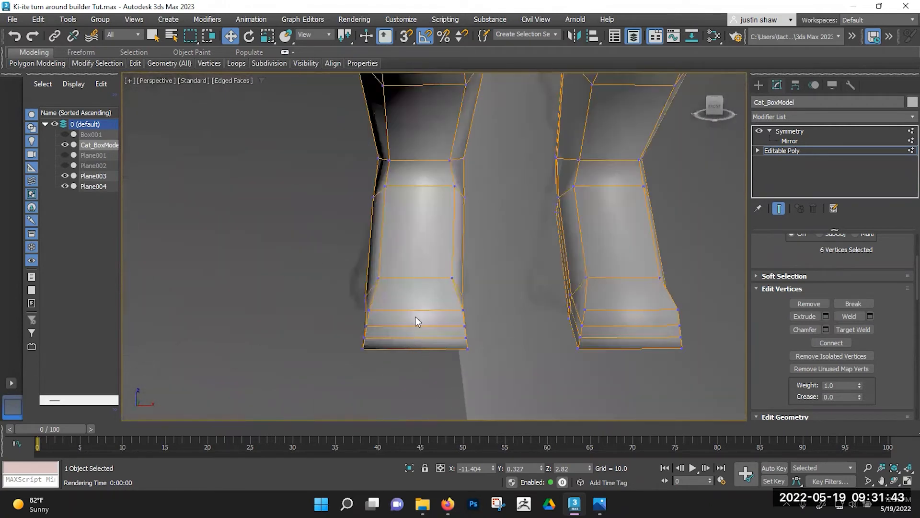
pyautogui.keyDown('alt'); pyautogui.moveTo(416, 317); pyautogui.dragTo(441, 321, button='middle'); pyautogui.keyUp('alt')
pyautogui.scroll(3, 405, 280)
pyautogui.moveTo(399, 261); pyautogui.dragTo(405, 351, button='middle')
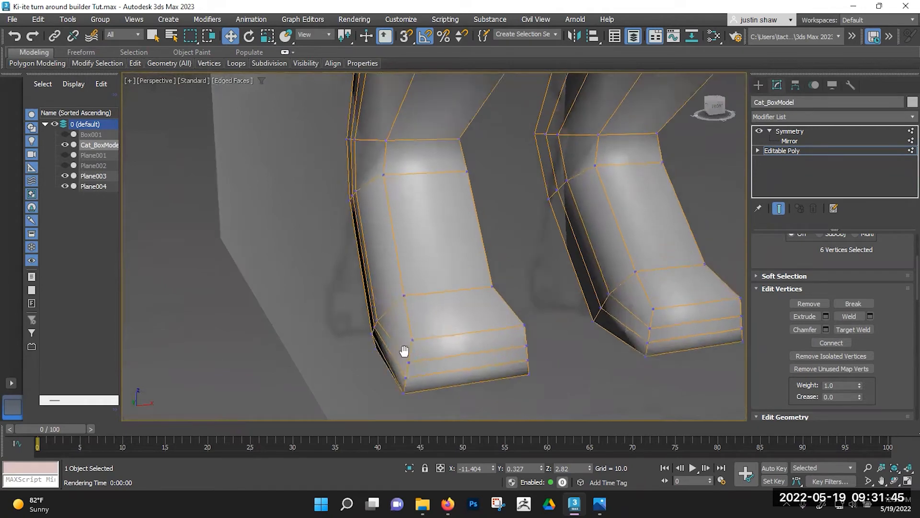
pyautogui.scroll(-3, 405, 340)
# Nudge the vertex on the outer side of the knee.
pyautogui.press('2')
pyautogui.moveTo(390, 190); pyautogui.dragTo(415, 176, button='middle')
pyautogui.press('1')
pyautogui.moveTo(423, 178); pyautogui.dragTo(422, 177)
pyautogui.click(423, 172)
pyautogui.keyDown('alt'); pyautogui.moveTo(436, 189); pyautogui.dragTo(430, 223, button='middle'); pyautogui.keyUp('alt')
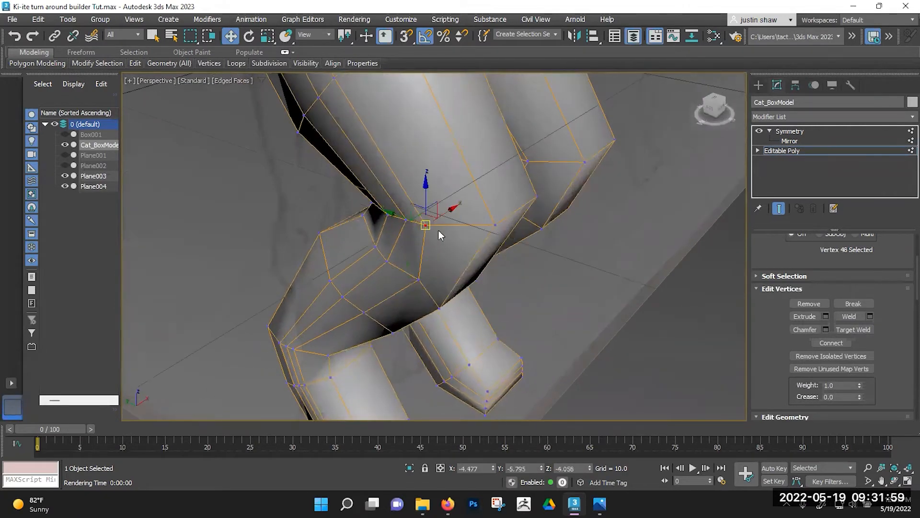
pyautogui.moveTo(456, 212); pyautogui.dragTo(456, 212)
# Move the outer front vertex just below the knee to about X -3.184 and Y -5.17.
pyautogui.keyDown('alt'); pyautogui.moveTo(454, 214); pyautogui.dragTo(456, 330, button='middle'); pyautogui.keyUp('alt')
pyautogui.click(450, 319)
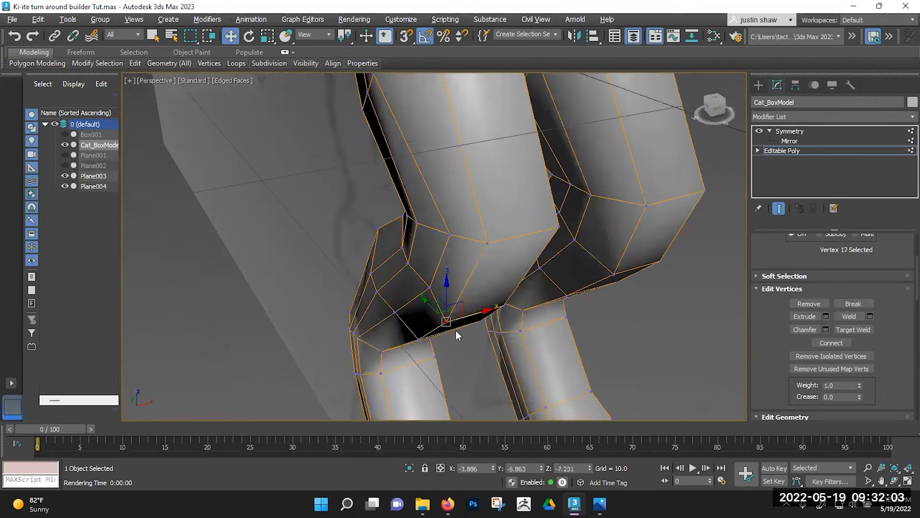
pyautogui.moveTo(459, 309); pyautogui.dragTo(468, 295)
pyautogui.keyDown('alt'); pyautogui.moveTo(467, 297); pyautogui.dragTo(454, 229, button='middle'); pyautogui.keyUp('alt')
# Move the knee's outer front vertex about 0.099 in X and 0.172 in Y, and shift the inner front one to match.
pyautogui.moveTo(453, 230); pyautogui.dragTo(393, 260, button='middle')
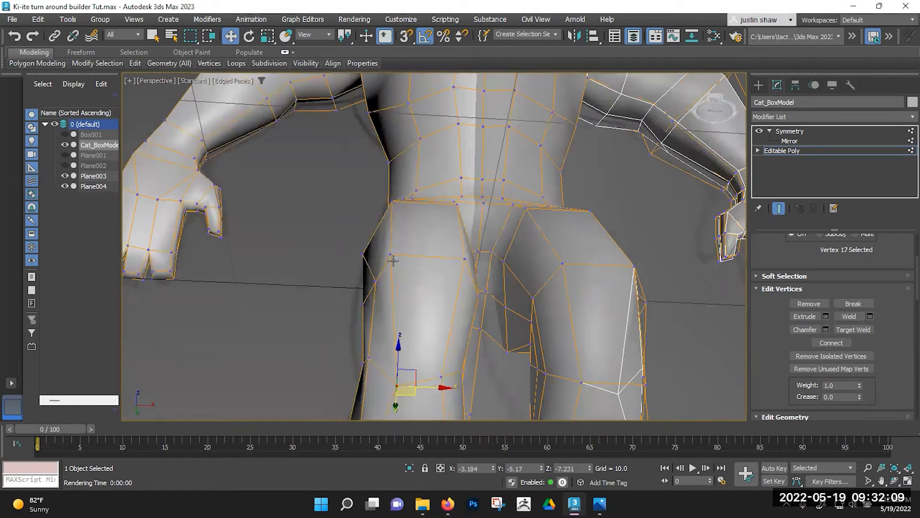
pyautogui.moveTo(407, 269); pyautogui.dragTo(412, 274)
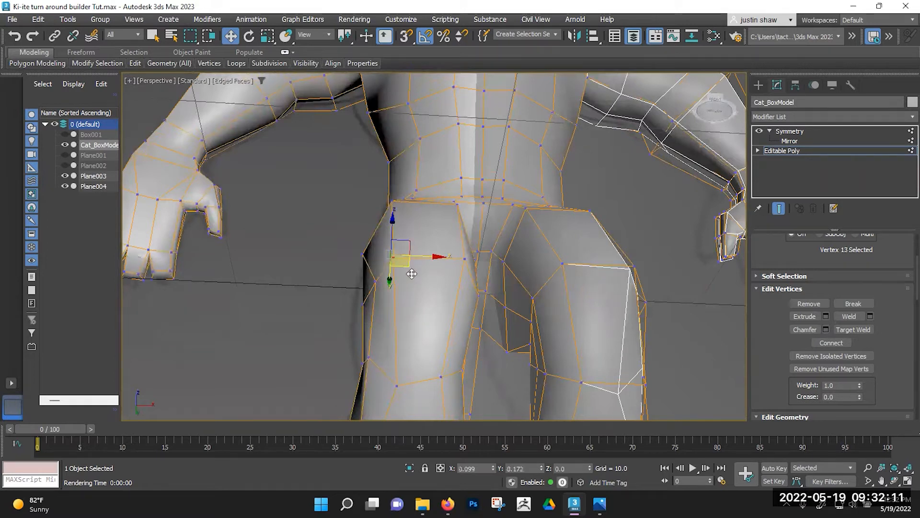
pyautogui.click(464, 261)
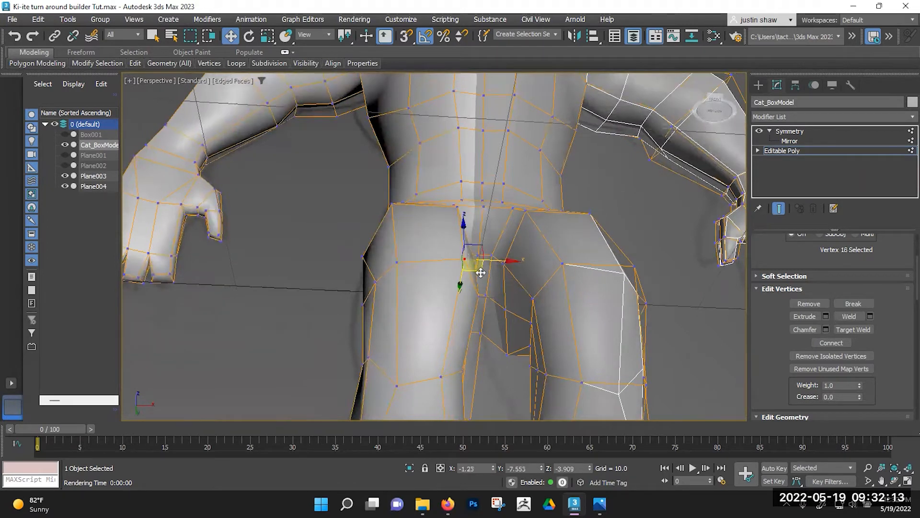
pyautogui.moveTo(468, 280); pyautogui.dragTo(466, 280)
# Move the shin's outer front vertex about 0.524 in X and the ankle's lower outer front vertex about 0.905 in X.
pyautogui.keyDown('alt'); pyautogui.moveTo(467, 285); pyautogui.dragTo(411, 255, button='middle'); pyautogui.keyUp('alt')
pyautogui.scroll(-3, 419, 249)
pyautogui.scroll(3, 412, 255)
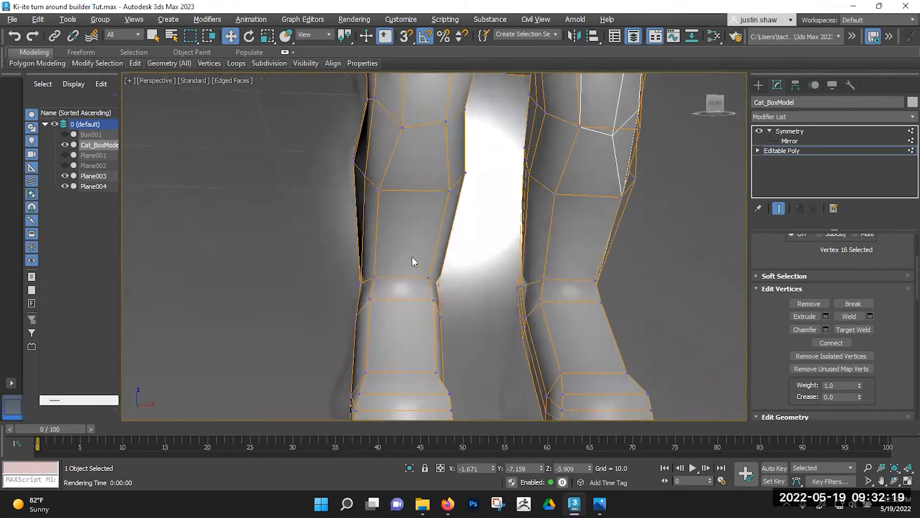
pyautogui.click(376, 191)
pyautogui.moveTo(420, 192); pyautogui.dragTo(429, 193)
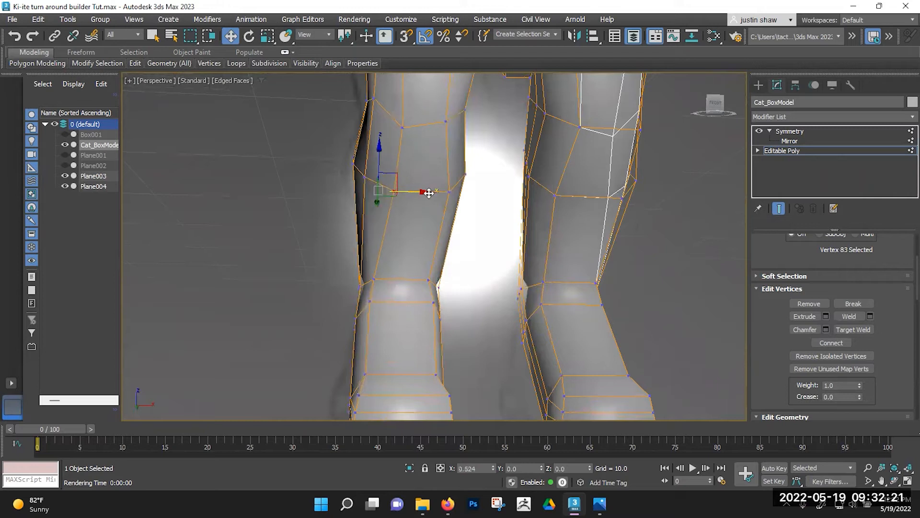
pyautogui.moveTo(410, 280); pyautogui.dragTo(417, 301)
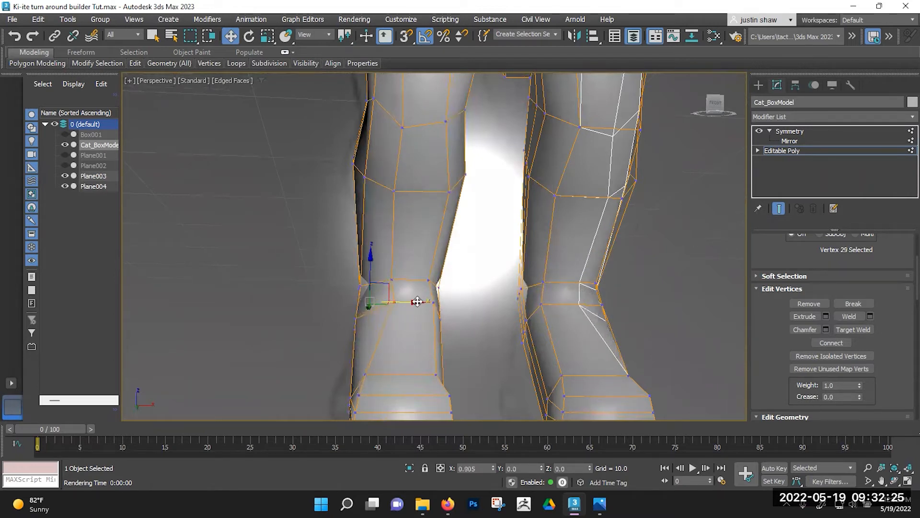
# Move the front vertex below the knee to about X -2.143 and Z -6.686, and shift a front shin vertex about 0.469 in X.
pyautogui.keyDown('alt'); pyautogui.moveTo(367, 300); pyautogui.dragTo(536, 294, button='middle'); pyautogui.keyUp('alt')
pyautogui.click(473, 272)
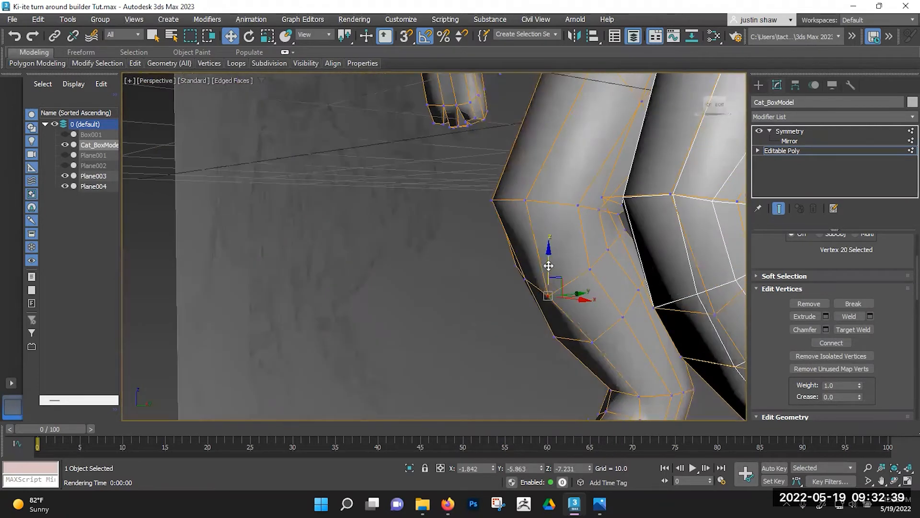
pyautogui.moveTo(549, 265); pyautogui.dragTo(548, 252)
pyautogui.keyDown('alt'); pyautogui.moveTo(547, 250); pyautogui.dragTo(519, 283, button='middle'); pyautogui.keyUp('alt')
pyautogui.moveTo(517, 283); pyautogui.dragTo(533, 280)
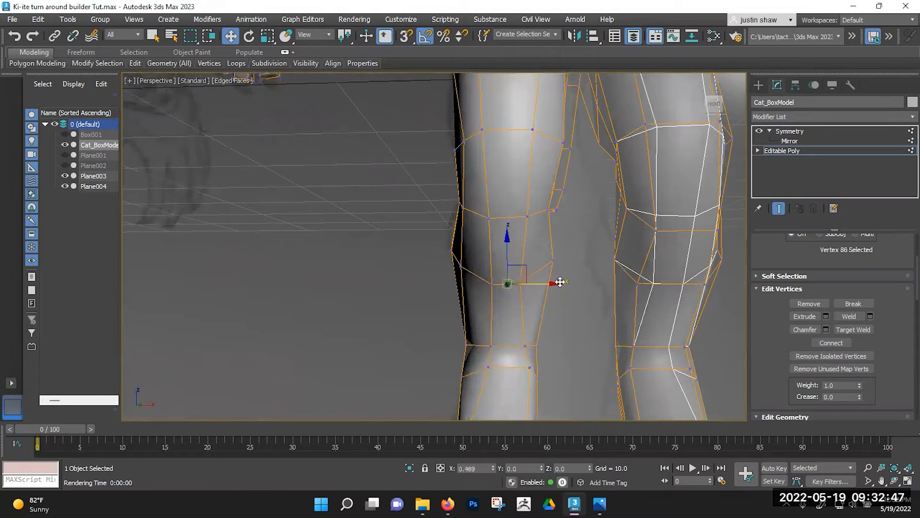
pyautogui.keyDown('alt'); pyautogui.moveTo(552, 217); pyautogui.dragTo(619, 295, button='middle'); pyautogui.keyUp('alt')
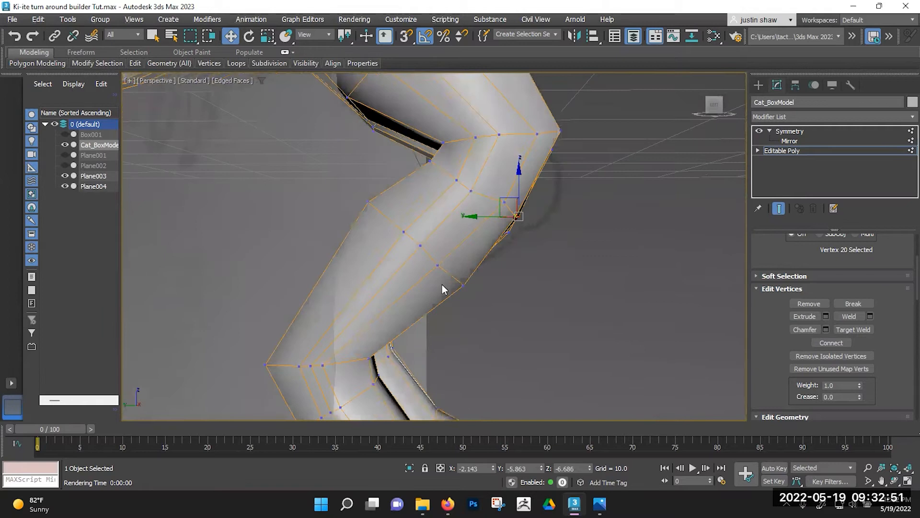
# Move the two front shin vertices about 0.24 in Y and 0.14 in Z, and the five just below the knee about -0.212 in Z.
pyautogui.keyDown('alt'); pyautogui.moveTo(443, 288); pyautogui.dragTo(531, 242, button='middle'); pyautogui.keyUp('alt')
pyautogui.moveTo(537, 284); pyautogui.dragTo(503, 255)
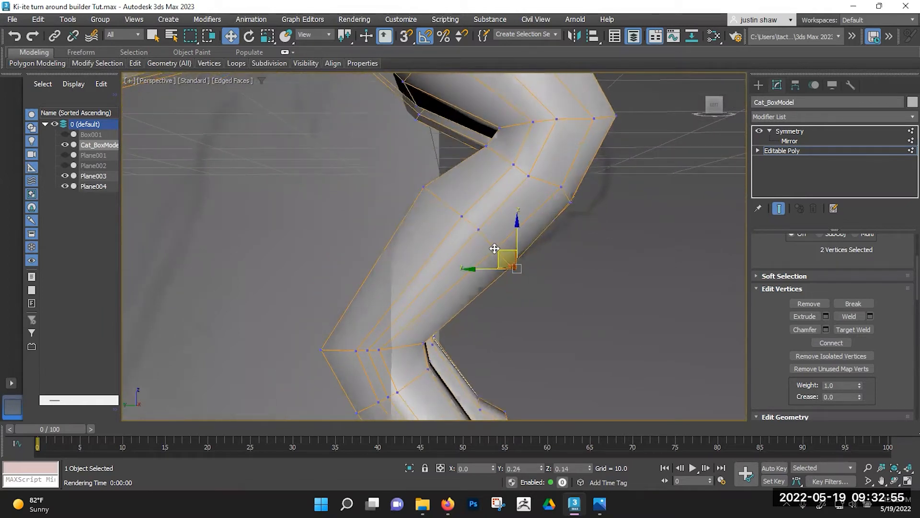
pyautogui.keyDown('alt'); pyautogui.moveTo(545, 228); pyautogui.dragTo(554, 279, button='middle'); pyautogui.keyUp('alt')
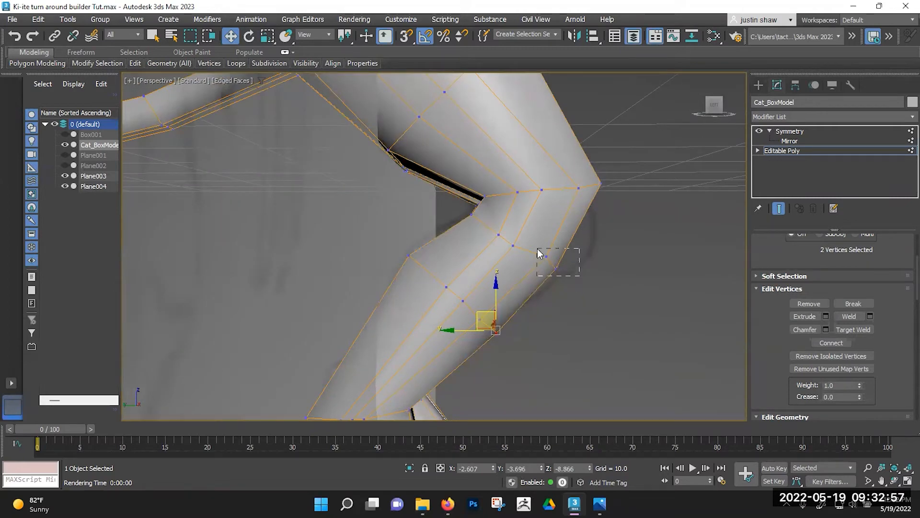
pyautogui.moveTo(534, 246); pyautogui.dragTo(539, 250)
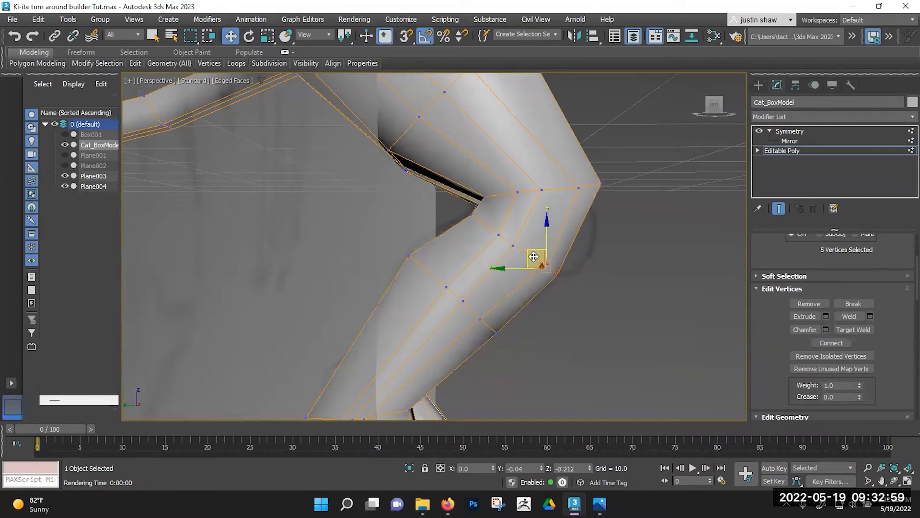
pyautogui.keyDown('alt'); pyautogui.moveTo(571, 262); pyautogui.dragTo(512, 297, button='middle'); pyautogui.keyUp('alt')
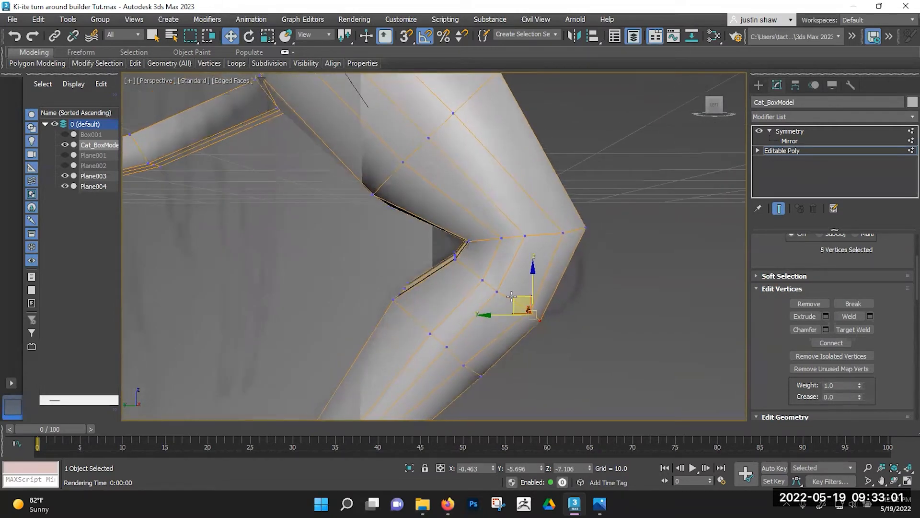
# Move the four kneecap vertices to about Y -7.067 and Z -3.517, and the two beside them to about Y -6.046 and Z -4.056.
pyautogui.keyDown('alt'); pyautogui.moveTo(615, 256); pyautogui.dragTo(569, 208, button='middle'); pyautogui.keyUp('alt')
pyautogui.moveTo(569, 209)
pyautogui.mouseDown()
pyautogui.moveTo(528, 199)
pyautogui.moveTo(555, 199)
pyautogui.mouseUp()
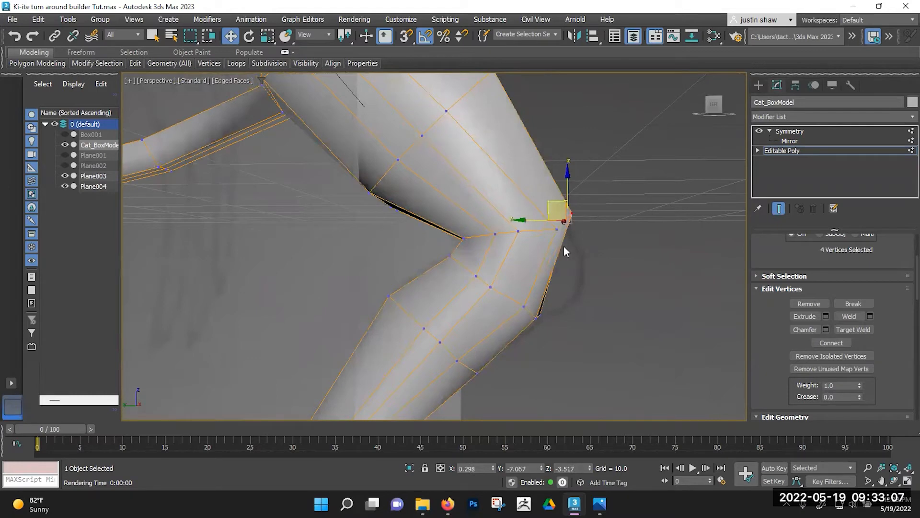
pyautogui.press('F3')
pyautogui.moveTo(563, 247); pyautogui.dragTo(526, 255, button='middle')
pyautogui.scroll(4, 523, 255)
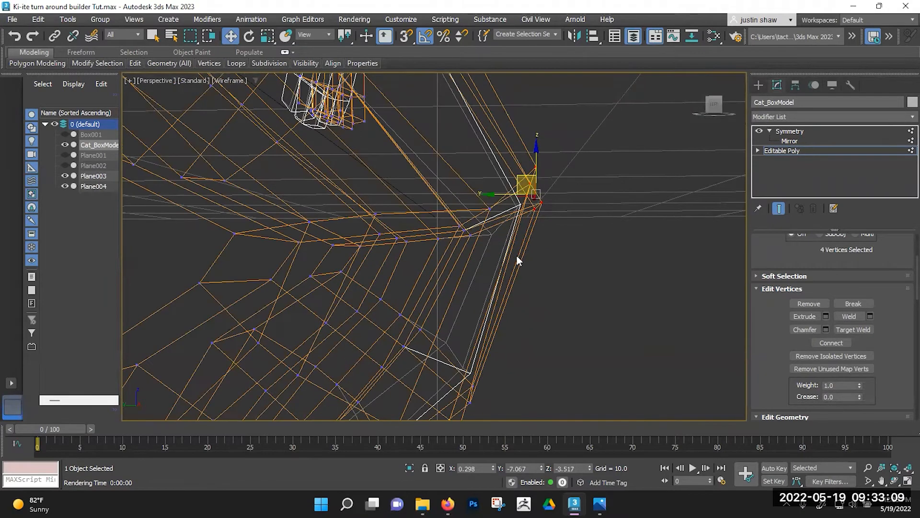
pyautogui.press('F3')
pyautogui.moveTo(471, 202); pyautogui.dragTo(469, 201)
pyautogui.keyDown('alt'); pyautogui.moveTo(482, 240); pyautogui.dragTo(499, 249, button='middle'); pyautogui.keyUp('alt')
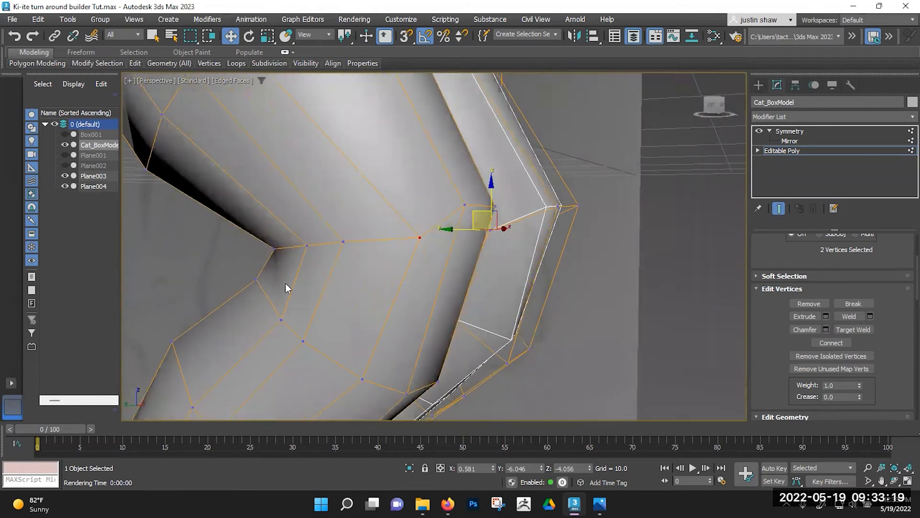
# Select the ring of edges around the leg just below the knee and connect them with a new edge loop.
pyautogui.keyDown('alt'); pyautogui.moveTo(393, 292); pyautogui.dragTo(398, 270, button='middle'); pyautogui.keyUp('alt')
pyautogui.press('2')
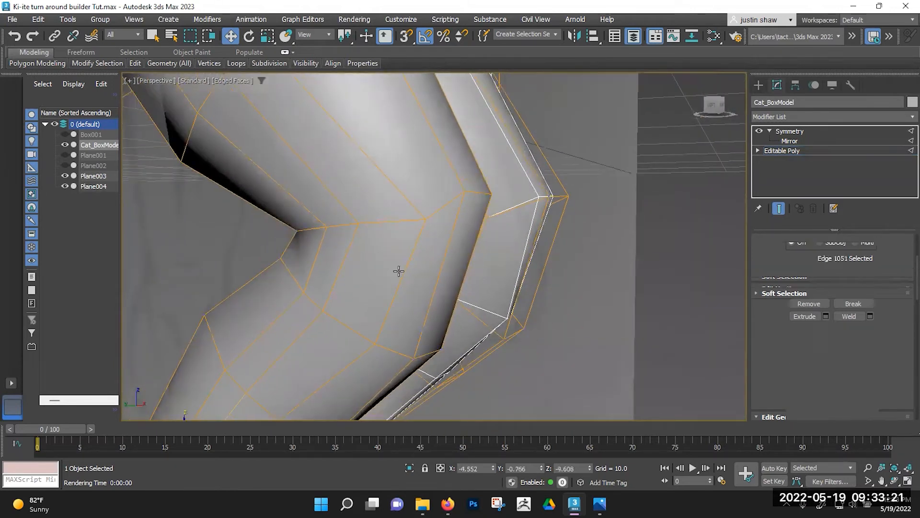
pyautogui.click(398, 273)
pyautogui.scroll(4, 902, 270)
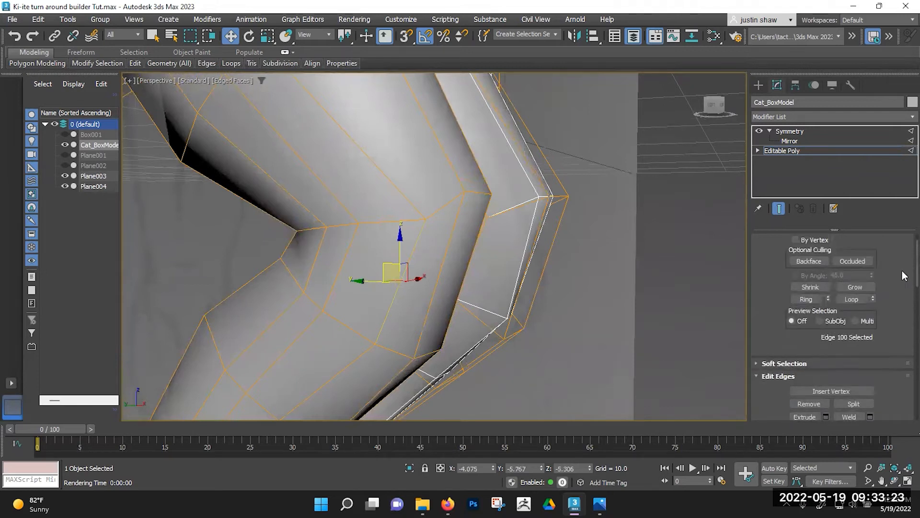
pyautogui.click(813, 320)
pyautogui.scroll(-2, 796, 326)
pyautogui.scroll(-2, 788, 330)
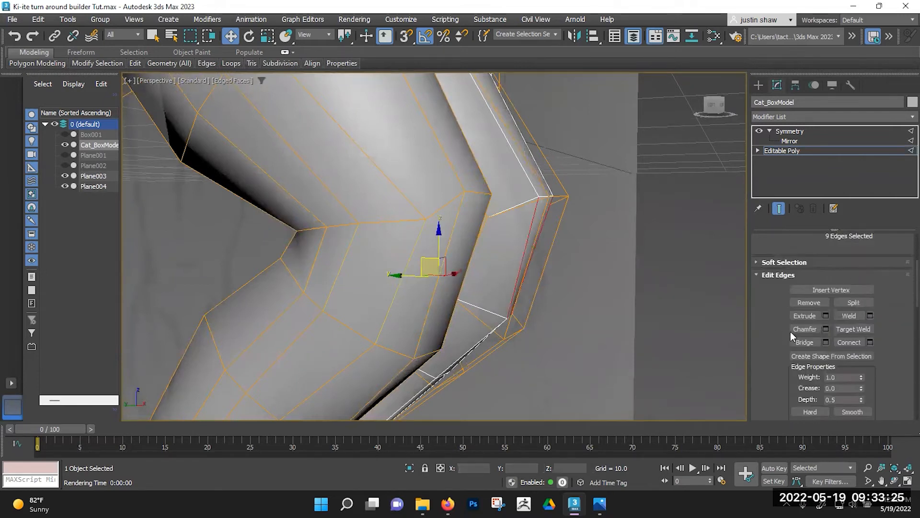
pyautogui.click(847, 341)
pyautogui.keyDown('alt'); pyautogui.moveTo(638, 320); pyautogui.dragTo(434, 289, button='middle'); pyautogui.keyUp('alt')
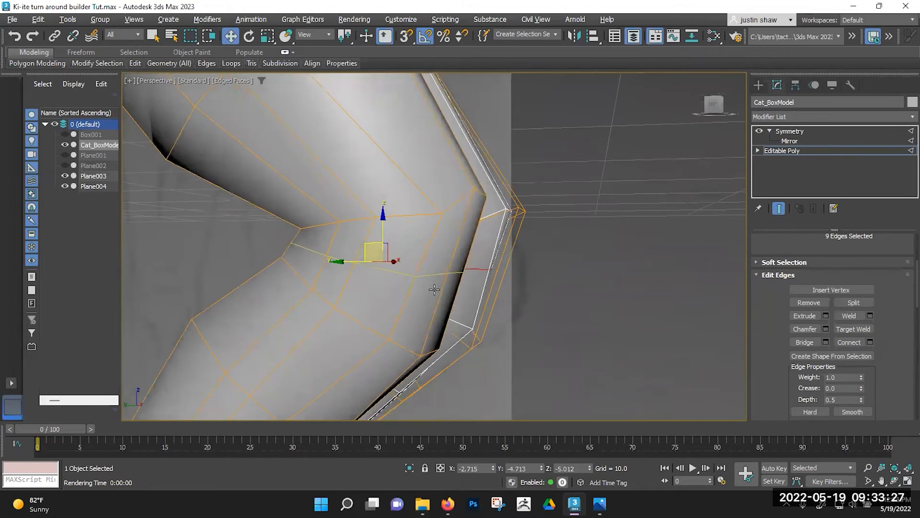
pyautogui.press('2')
pyautogui.press('Up')
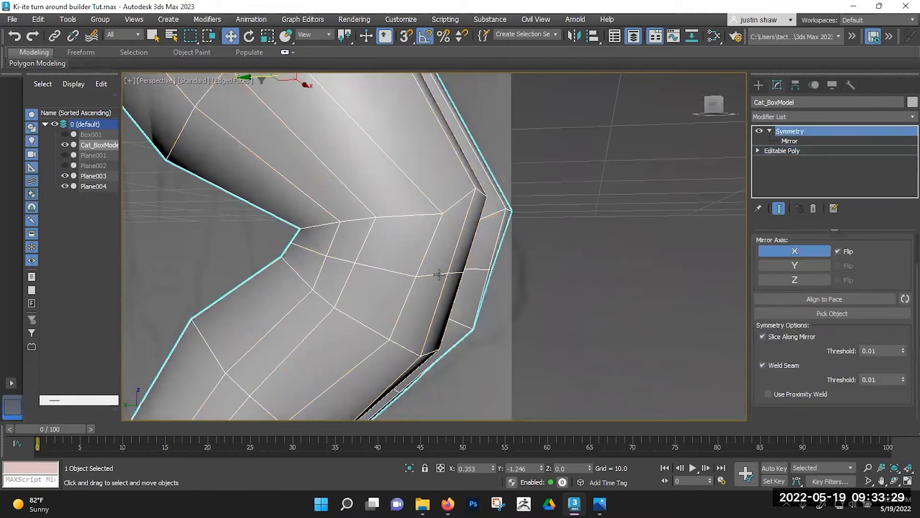
pyautogui.click(439, 274)
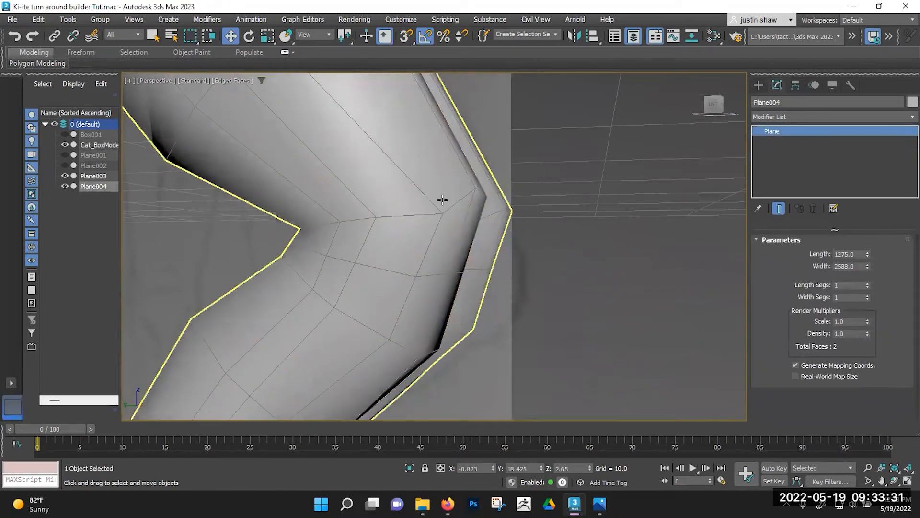
pyautogui.click(438, 224)
pyautogui.click(777, 148)
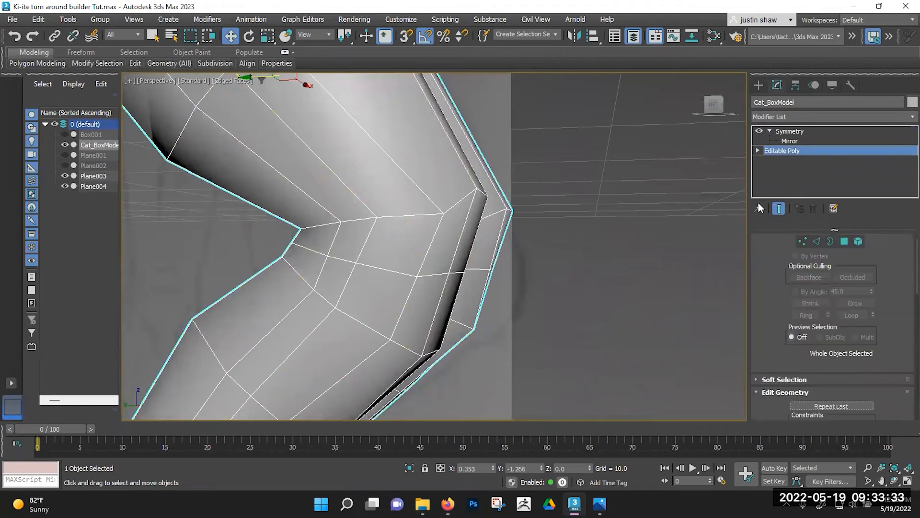
# Pull the new loop's front edge forward to about Y -7.314 and Z -5.532, and nudge the front edge below it.
pyautogui.press('2')
pyautogui.click(453, 274)
pyautogui.keyDown('alt'); pyautogui.moveTo(411, 289); pyautogui.dragTo(427, 269, button='middle'); pyautogui.keyUp('alt')
pyautogui.moveTo(439, 257); pyautogui.dragTo(485, 269)
pyautogui.keyDown('alt'); pyautogui.moveTo(473, 257); pyautogui.dragTo(537, 234, button='middle'); pyautogui.keyUp('alt')
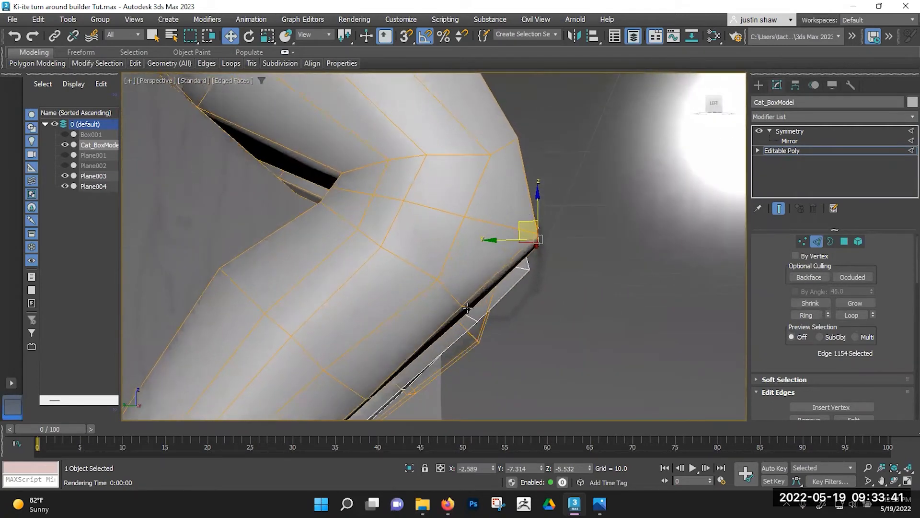
pyautogui.click(455, 294)
pyautogui.moveTo(453, 294); pyautogui.dragTo(460, 292)
pyautogui.keyDown('alt'); pyautogui.moveTo(486, 278); pyautogui.dragTo(428, 330, button='middle'); pyautogui.keyUp('alt')
# Move the new loop's outer knee vertex to about X -4.159 and Y -5.798, and nudge its neighbours around the side and back.
pyautogui.press('1')
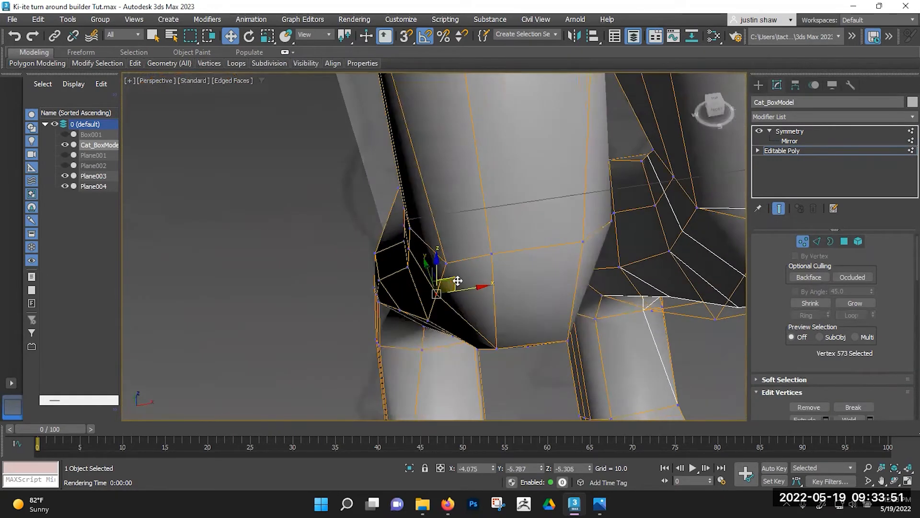
pyautogui.moveTo(448, 285); pyautogui.dragTo(445, 287)
pyautogui.keyDown('alt'); pyautogui.moveTo(445, 287); pyautogui.dragTo(401, 265, button='middle'); pyautogui.keyUp('alt')
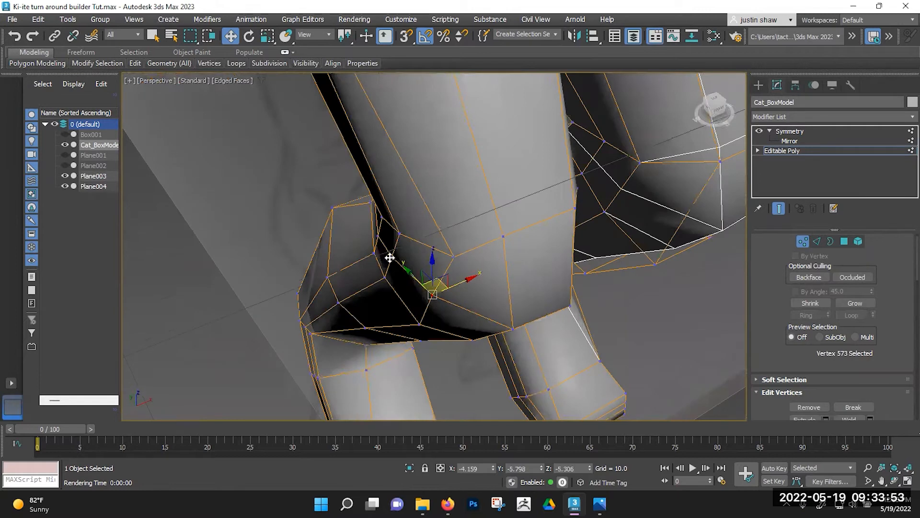
pyautogui.moveTo(395, 235); pyautogui.dragTo(392, 237)
pyautogui.keyDown('alt'); pyautogui.moveTo(392, 237); pyautogui.dragTo(439, 283, button='middle'); pyautogui.keyUp('alt')
pyautogui.moveTo(439, 280); pyautogui.dragTo(440, 280)
pyautogui.keyDown('alt'); pyautogui.moveTo(440, 280); pyautogui.dragTo(376, 290, button='middle'); pyautogui.keyUp('alt')
pyautogui.moveTo(362, 286); pyautogui.dragTo(359, 285)
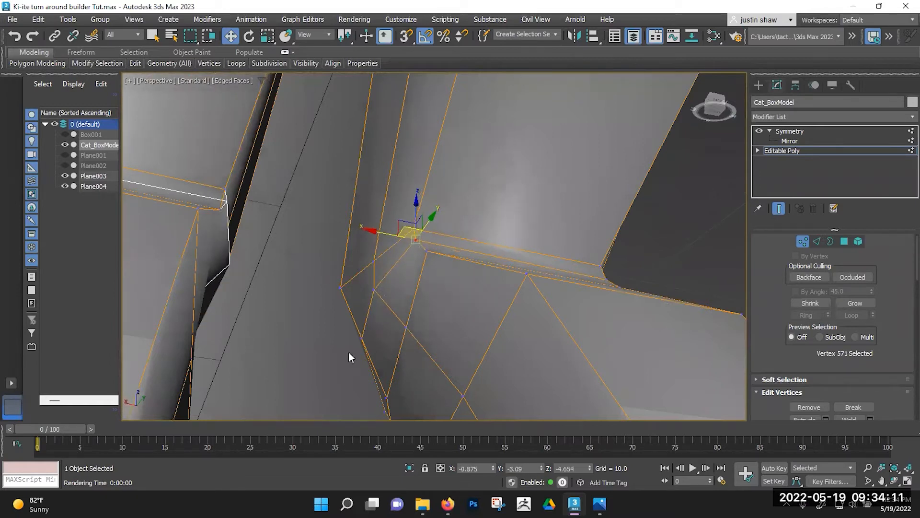
# Move the inner knee vertex to about X -0.759 and Y -5.469, and the one behind it to about X -0.733 and Y -4.148.
pyautogui.keyDown('alt'); pyautogui.moveTo(362, 339); pyautogui.dragTo(514, 300, button='middle'); pyautogui.keyUp('alt')
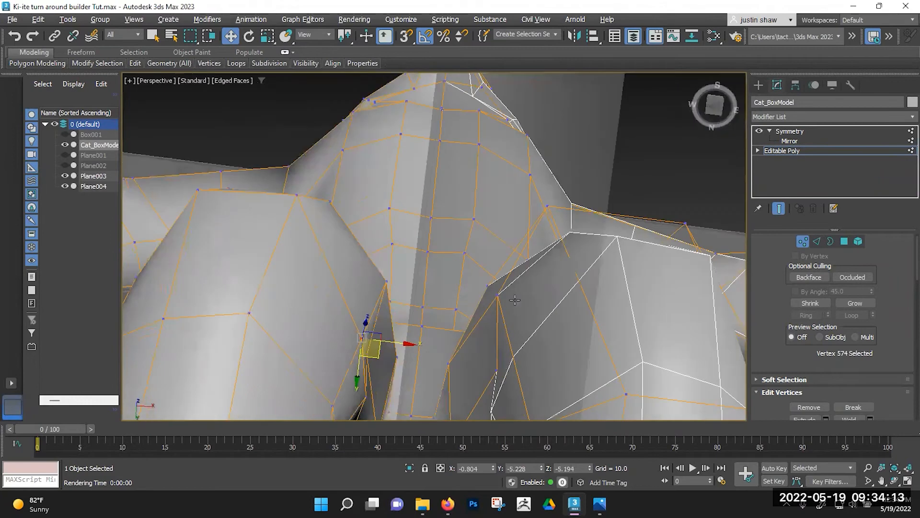
pyautogui.moveTo(381, 349); pyautogui.dragTo(385, 343)
pyautogui.moveTo(385, 343)
pyautogui.keyDown('alt'); pyautogui.mouseDown(button='middle')
pyautogui.moveTo(353, 401)
pyautogui.moveTo(362, 341)
pyautogui.moveTo(335, 362)
pyautogui.moveTo(367, 367)
pyautogui.moveTo(374, 353)
pyautogui.mouseUp(button='middle'); pyautogui.keyUp('alt')
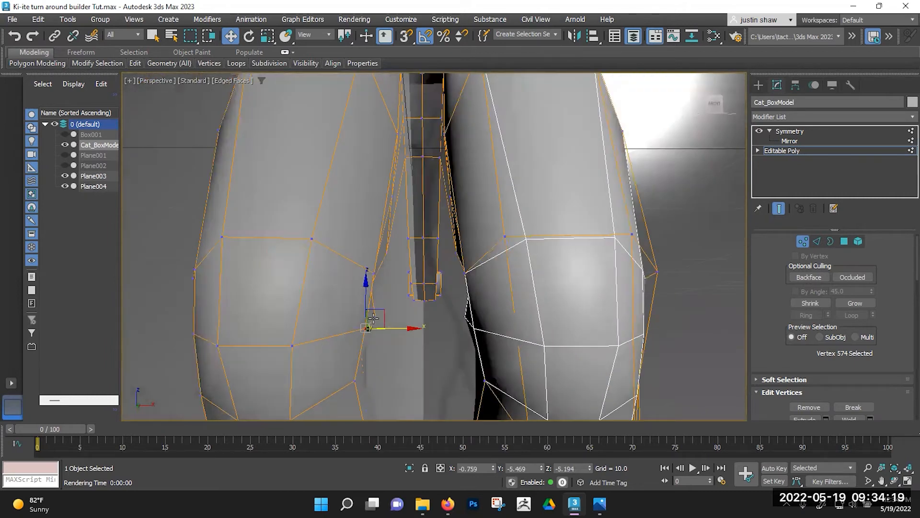
pyautogui.moveTo(399, 314); pyautogui.dragTo(397, 315)
pyautogui.scroll(-4, 398, 315)
pyautogui.keyDown('alt'); pyautogui.moveTo(398, 316); pyautogui.dragTo(349, 193, button='middle'); pyautogui.keyUp('alt')
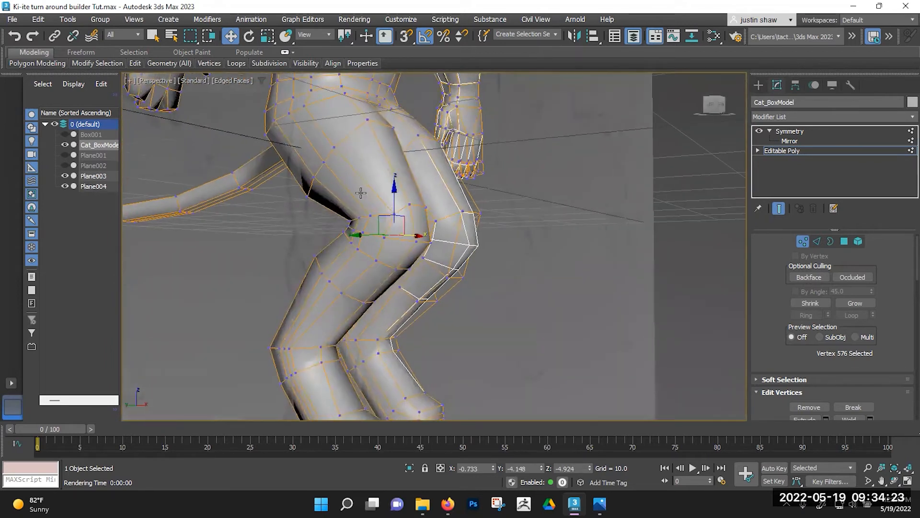
# Shift the edge at the outer back of the knee about 0.165 in X.
pyautogui.press('2')
pyautogui.keyDown('alt'); pyautogui.moveTo(362, 280); pyautogui.dragTo(368, 234, button='middle'); pyautogui.keyUp('alt')
pyautogui.scroll(2, 361, 239)
pyautogui.press('2')
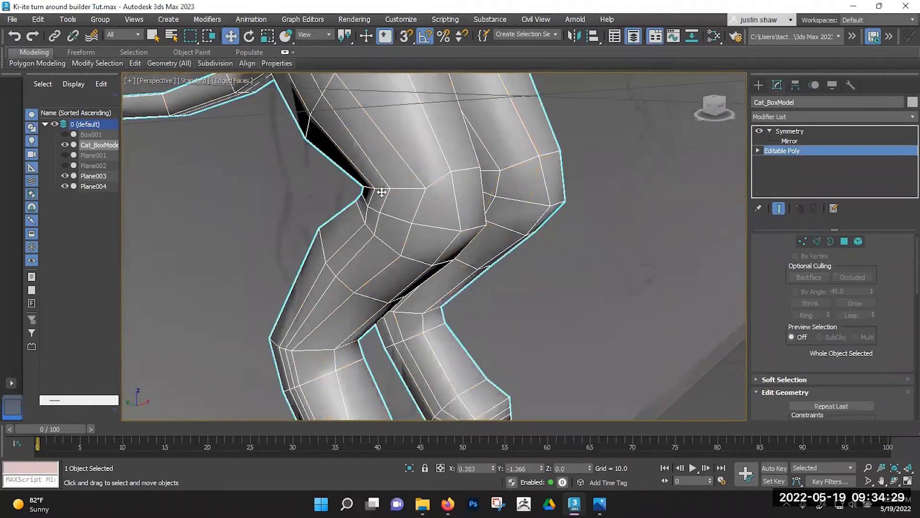
pyautogui.click(382, 190)
pyautogui.click(784, 150)
pyautogui.press('2')
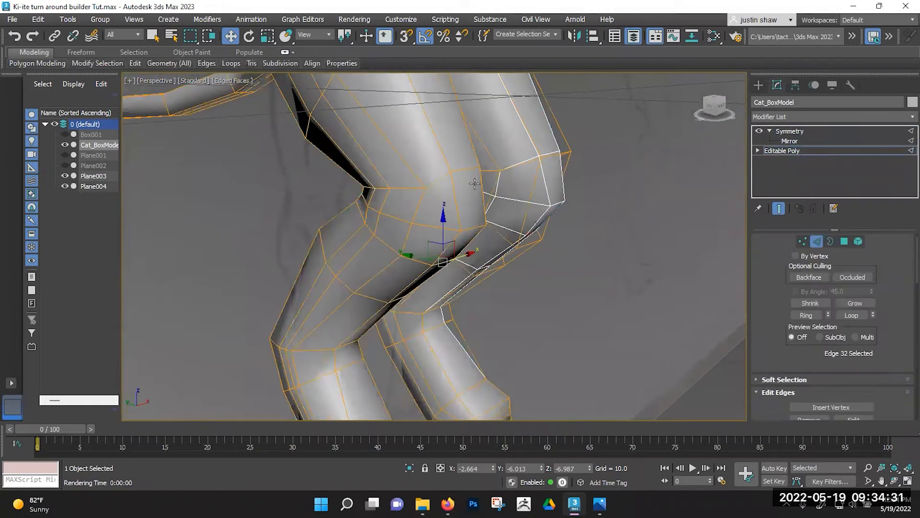
pyautogui.click(384, 191)
pyautogui.keyDown('alt'); pyautogui.moveTo(383, 191); pyautogui.dragTo(417, 182, button='middle'); pyautogui.keyUp('alt')
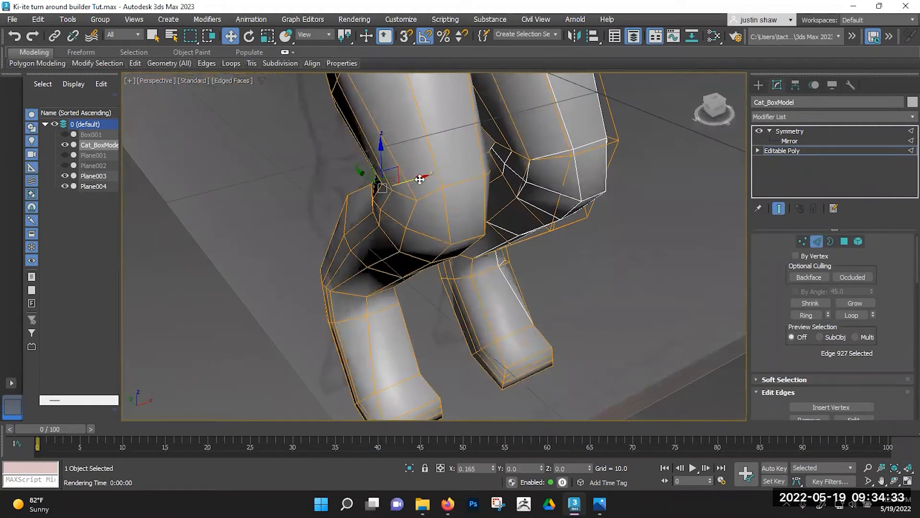
# Adjust the vertices on the inner side of the knee, moving one about 0.221 in X.
pyautogui.keyDown('alt'); pyautogui.moveTo(392, 274); pyautogui.dragTo(322, 187, button='middle'); pyautogui.keyUp('alt')
pyautogui.keyDown('alt'); pyautogui.moveTo(353, 215); pyautogui.dragTo(326, 212, button='middle'); pyautogui.keyUp('alt')
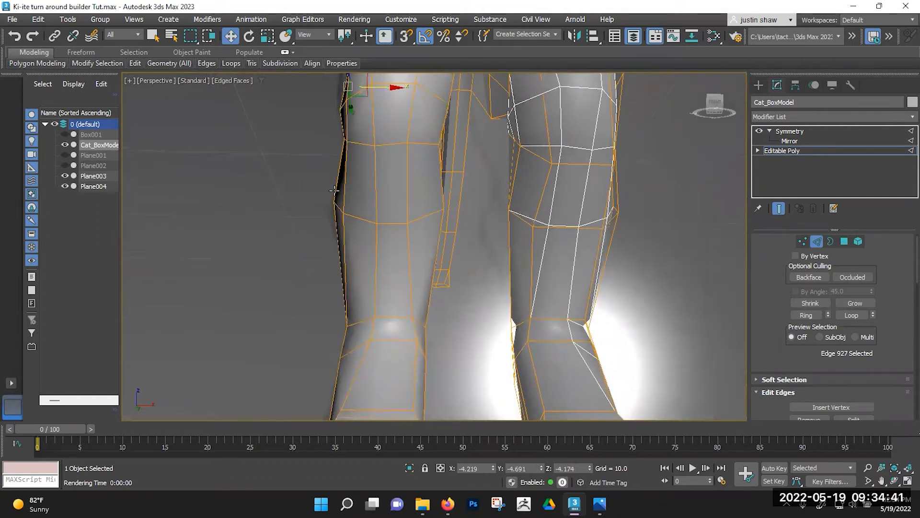
pyautogui.keyDown('alt'); pyautogui.moveTo(344, 190); pyautogui.dragTo(340, 214, button='middle'); pyautogui.keyUp('alt')
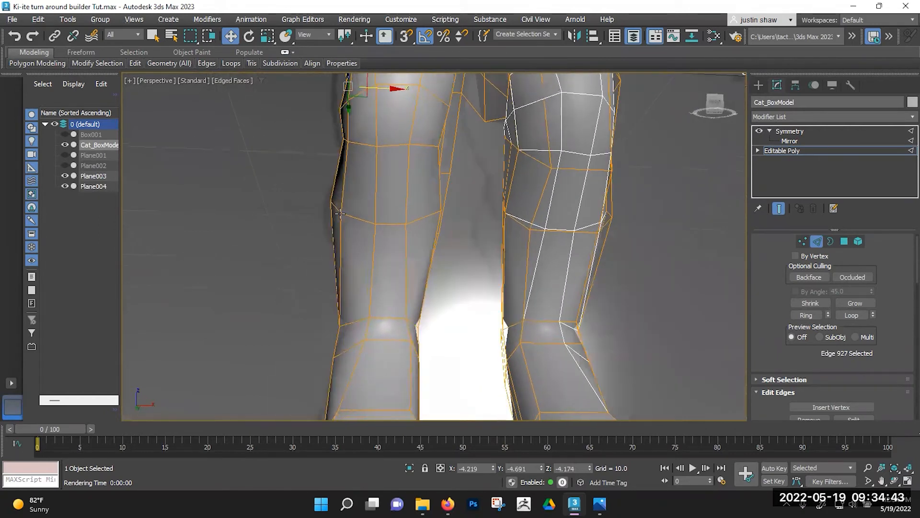
pyautogui.keyDown('alt'); pyautogui.moveTo(400, 224); pyautogui.dragTo(430, 216, button='middle'); pyautogui.keyUp('alt')
pyautogui.press('1')
pyautogui.keyDown('ctrl'); pyautogui.click(421, 193); pyautogui.keyUp('ctrl')
pyautogui.moveTo(440, 187); pyautogui.dragTo(440, 201)
pyautogui.keyDown('alt'); pyautogui.moveTo(440, 200); pyautogui.dragTo(424, 211, button='middle'); pyautogui.keyUp('alt')
pyautogui.click(429, 201)
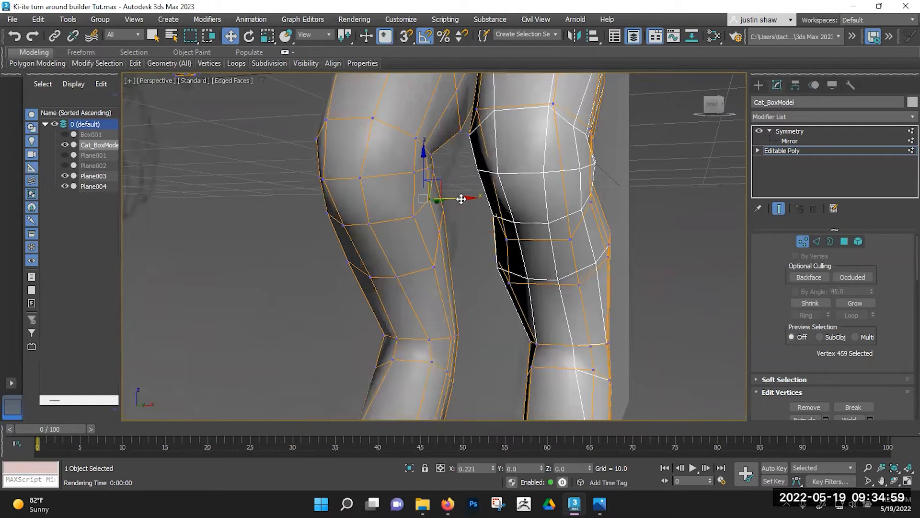
# Nudge the inner ankle vertex and the one below it along X.
pyautogui.scroll(3, 458, 327)
pyautogui.click(445, 301)
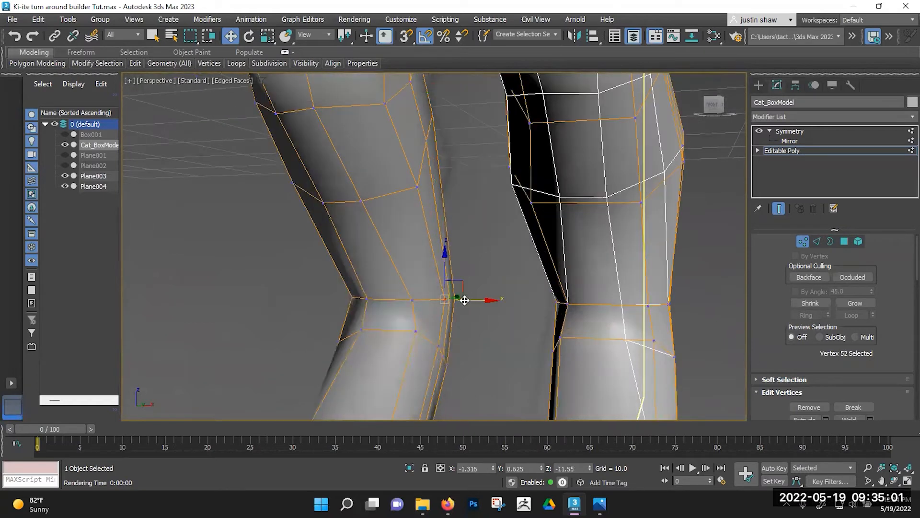
pyautogui.moveTo(464, 300); pyautogui.dragTo(464, 300)
pyautogui.moveTo(462, 347); pyautogui.dragTo(454, 347)
# Select the two vertices on the upper inner thigh and move them to reshape the inside of the leg.
pyautogui.moveTo(438, 250); pyautogui.dragTo(482, 221, button='middle')
pyautogui.scroll(-3, 444, 254)
pyautogui.click(458, 222)
pyautogui.moveTo(482, 220)
pyautogui.mouseDown(button='middle')
pyautogui.moveTo(490, 286)
pyautogui.moveTo(465, 228)
pyautogui.moveTo(458, 287)
pyautogui.moveTo(493, 215)
pyautogui.mouseUp(button='middle')
pyautogui.click(493, 207)
pyautogui.keyDown('ctrl'); pyautogui.click(506, 148); pyautogui.keyUp('ctrl')
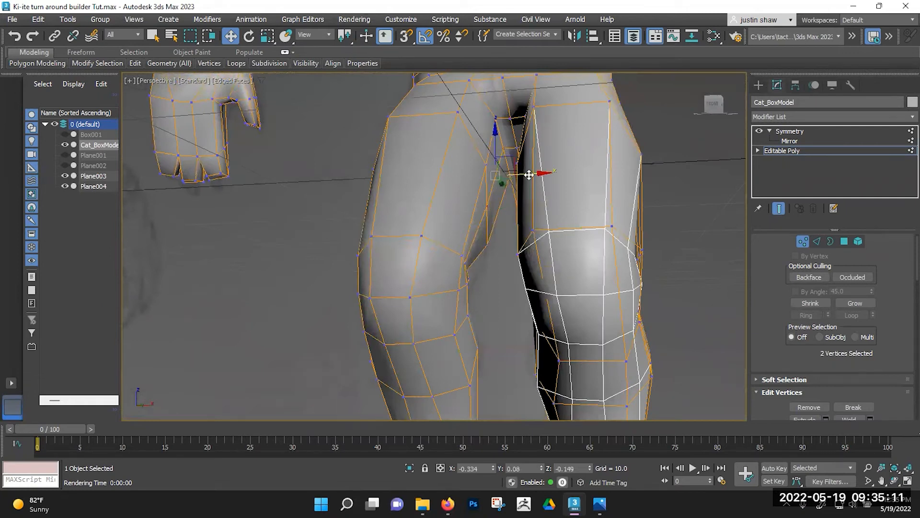
pyautogui.keyDown('alt'); pyautogui.moveTo(531, 174); pyautogui.dragTo(490, 302, button='middle'); pyautogui.keyUp('alt')
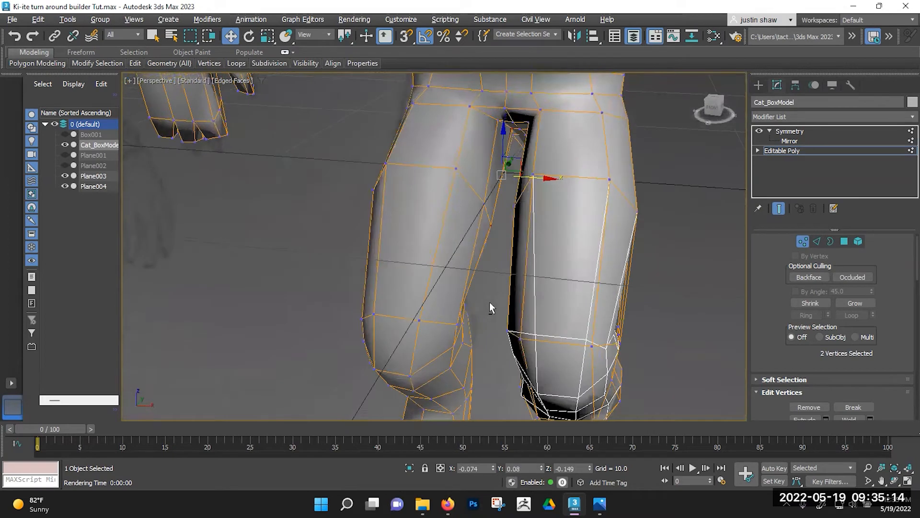
# Shift the vertex on the inner side of the knee about -0.149 in X.
pyautogui.click(456, 326)
pyautogui.moveTo(453, 349)
pyautogui.keyDown('alt'); pyautogui.mouseDown(button='middle')
pyautogui.moveTo(461, 340)
pyautogui.moveTo(451, 351)
pyautogui.mouseUp(button='middle'); pyautogui.keyUp('alt')
pyautogui.click(455, 343)
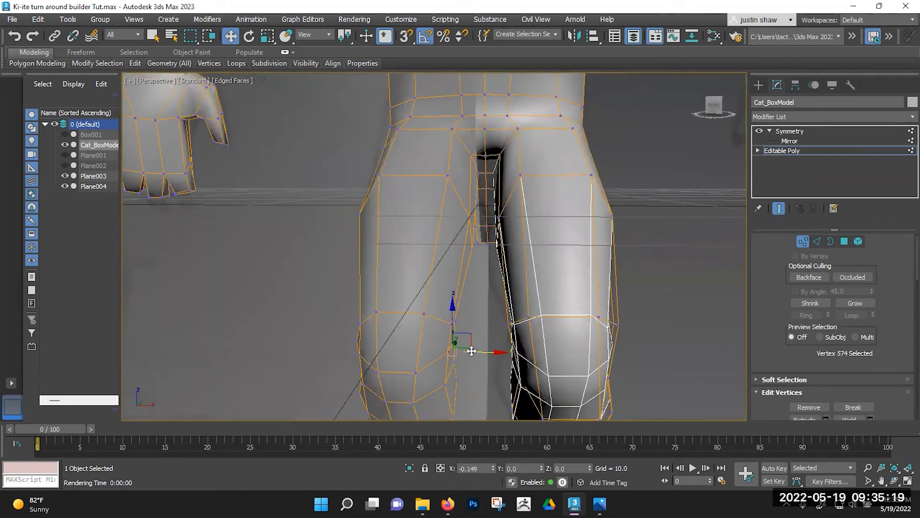
pyautogui.moveTo(472, 351); pyautogui.dragTo(467, 351)
# Select individual vertices on the lower inner knee and move them to smooth its curve.
pyautogui.click(445, 386)
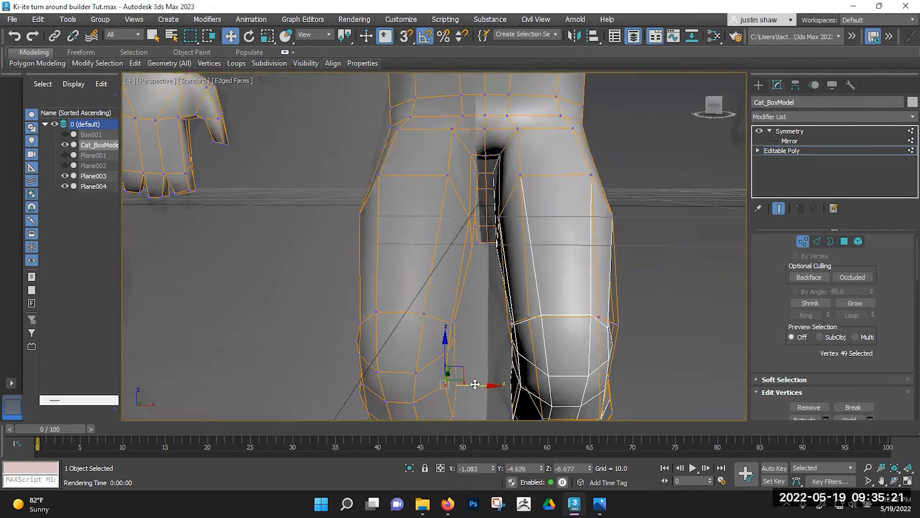
pyautogui.keyDown('alt'); pyautogui.moveTo(445, 383); pyautogui.dragTo(416, 179, button='middle'); pyautogui.keyUp('alt')
pyautogui.moveTo(410, 176); pyautogui.dragTo(425, 145)
pyautogui.keyDown('alt'); pyautogui.moveTo(416, 145); pyautogui.dragTo(400, 254, button='middle'); pyautogui.keyUp('alt')
pyautogui.click(413, 216)
pyautogui.moveTo(428, 202); pyautogui.dragTo(431, 206)
# Select the ring of edges around the lower leg between knee and ankle and connect them with a new edge loop.
pyautogui.scroll(-5, 419, 261)
pyautogui.moveTo(414, 351); pyautogui.dragTo(331, 235, button='middle')
pyautogui.scroll(4, 401, 159)
pyautogui.scroll(-2, 403, 198)
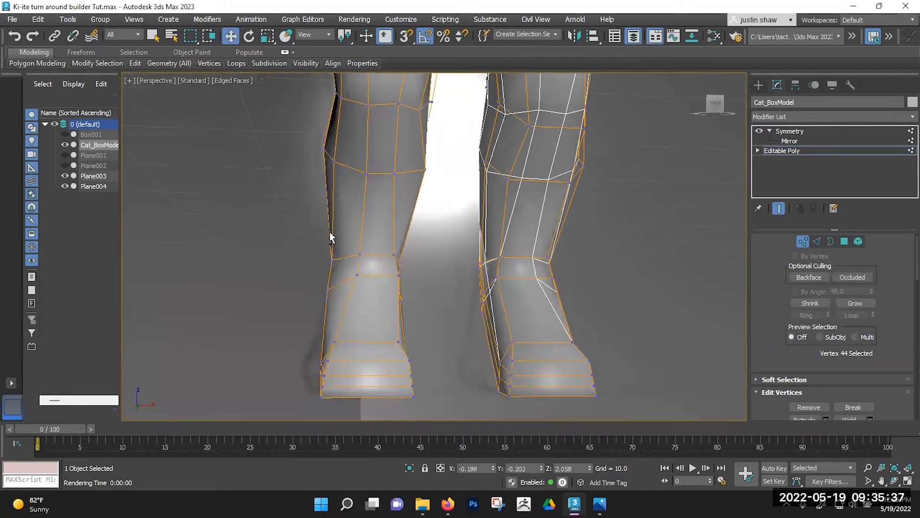
pyautogui.press('2')
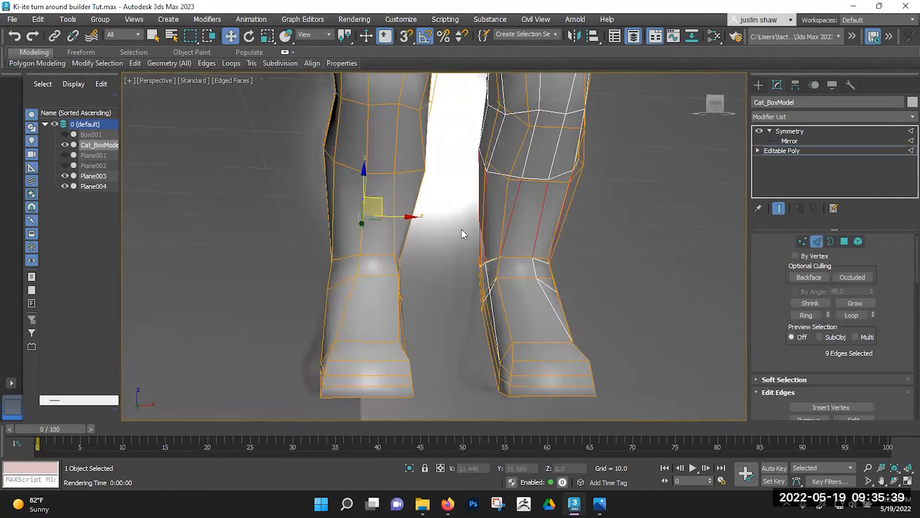
pyautogui.scroll(-2, 817, 335)
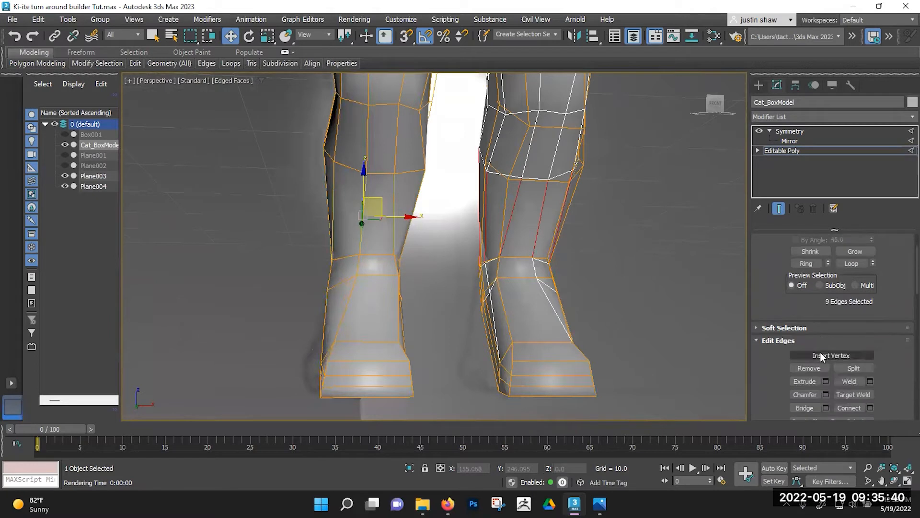
pyautogui.click(850, 411)
# Select the two vertices at the back of the new lower-leg loop and move them down to shape the calf.
pyautogui.keyDown('alt'); pyautogui.moveTo(395, 233); pyautogui.dragTo(507, 239, button='middle'); pyautogui.keyUp('alt')
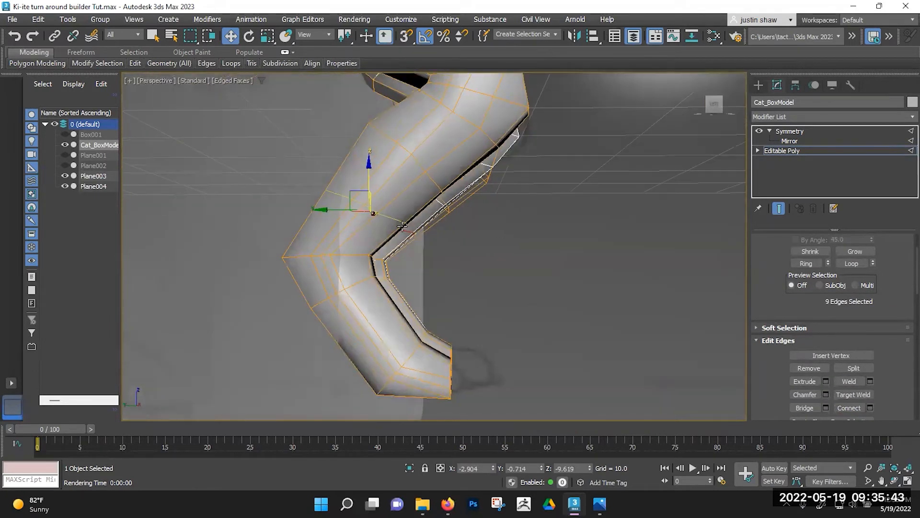
pyautogui.scroll(3, 401, 225)
pyautogui.press('1')
pyautogui.keyDown('alt'); pyautogui.moveTo(403, 226); pyautogui.dragTo(447, 249, button='middle'); pyautogui.keyUp('alt')
pyautogui.moveTo(448, 250); pyautogui.dragTo(295, 209)
pyautogui.moveTo(283, 167); pyautogui.dragTo(328, 191)
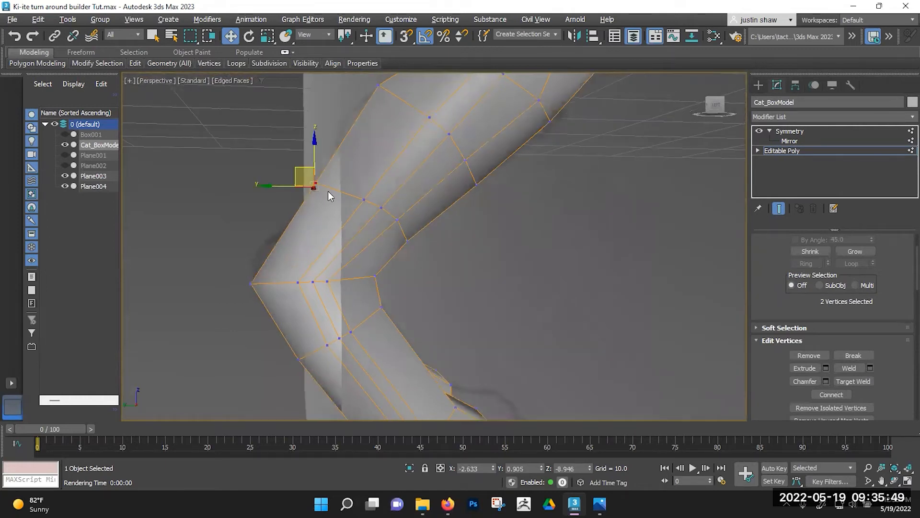
pyautogui.moveTo(353, 181); pyautogui.dragTo(348, 230, button='middle')
pyautogui.scroll(-3, 355, 204)
pyautogui.moveTo(429, 177); pyautogui.dragTo(375, 180, button='middle')
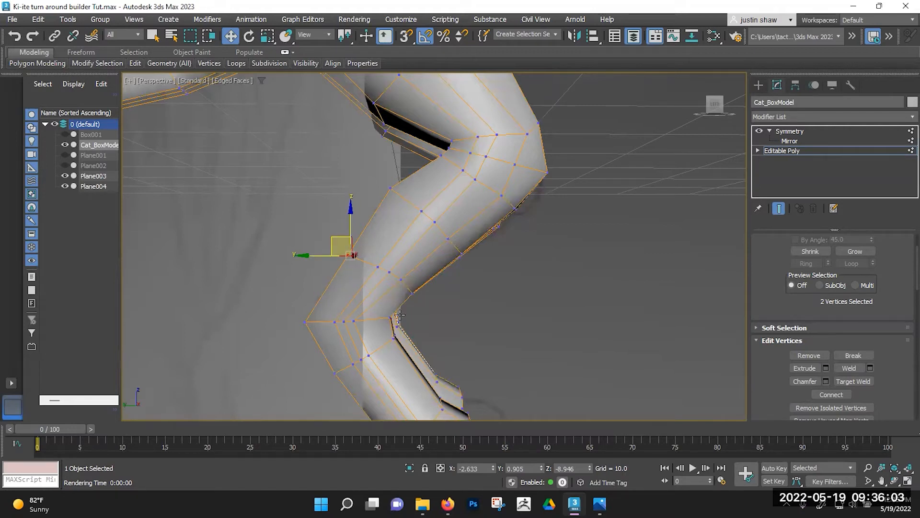
pyautogui.keyDown('alt'); pyautogui.moveTo(406, 306); pyautogui.dragTo(337, 240, button='middle'); pyautogui.keyUp('alt')
pyautogui.moveTo(326, 225); pyautogui.dragTo(330, 250)
# Shift the inner back vertices of the lower leg, the heel joint and the row below it away from the centre in X.
pyautogui.keyDown('alt'); pyautogui.moveTo(331, 250); pyautogui.dragTo(458, 270, button='middle'); pyautogui.keyUp('alt')
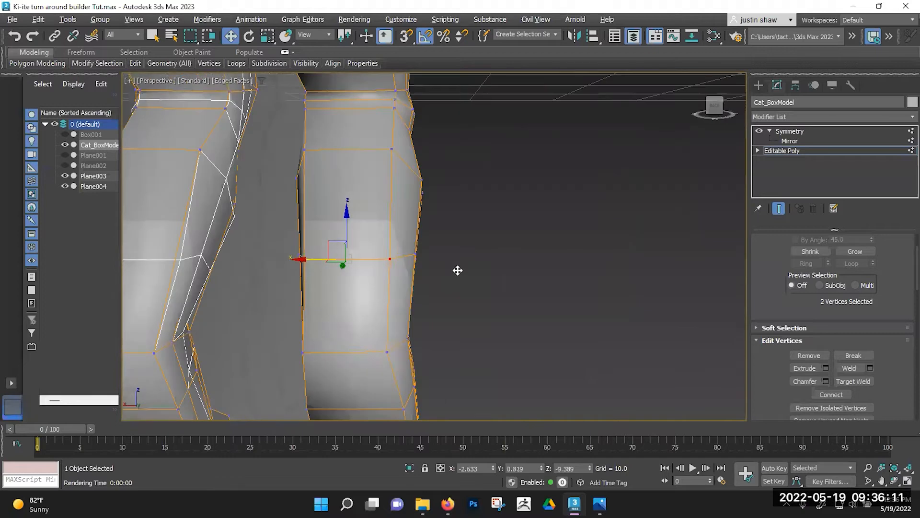
pyautogui.moveTo(320, 279); pyautogui.dragTo(364, 288, button='middle')
pyautogui.click(352, 268)
pyautogui.moveTo(332, 260); pyautogui.dragTo(347, 261)
pyautogui.click(354, 360)
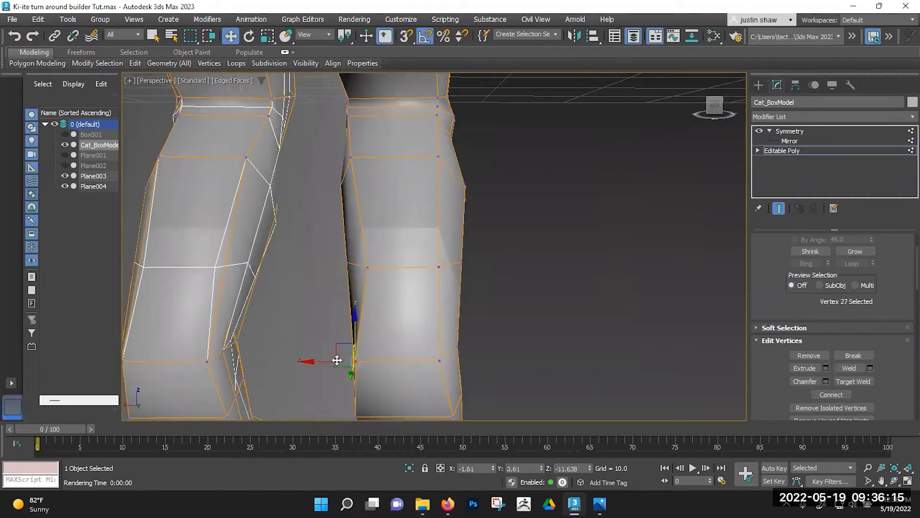
pyautogui.moveTo(338, 360); pyautogui.dragTo(353, 360)
pyautogui.moveTo(353, 361); pyautogui.dragTo(377, 251, button='middle')
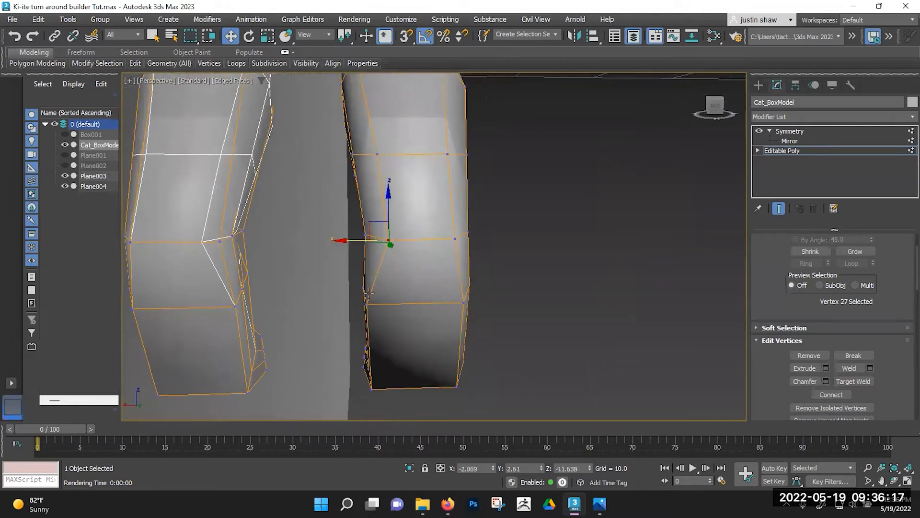
pyautogui.click(365, 305)
pyautogui.moveTo(356, 305); pyautogui.dragTo(350, 305)
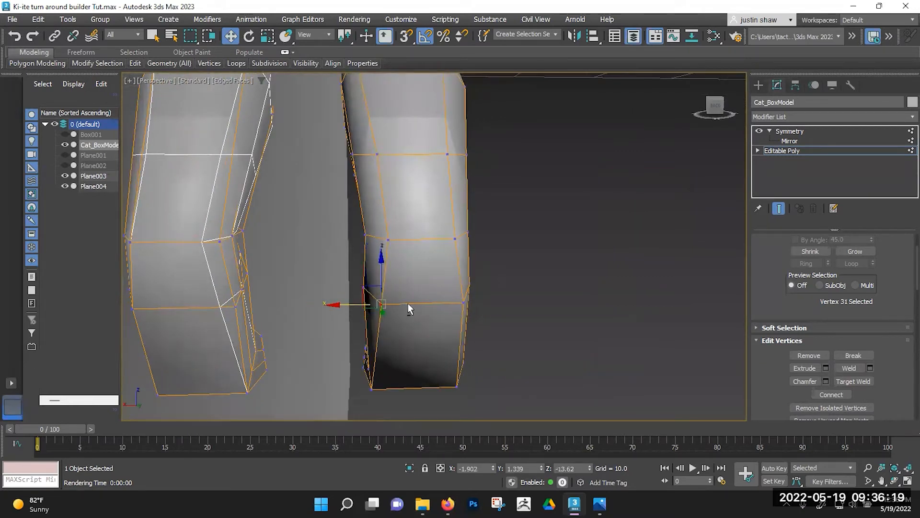
# Move the outer back vertices at the heel joint inward in X, shifting the one below it about 0.149.
pyautogui.keyDown('alt'); pyautogui.moveTo(410, 308); pyautogui.dragTo(431, 306, button='middle'); pyautogui.keyUp('alt')
pyautogui.click(464, 303)
pyautogui.moveTo(430, 304); pyautogui.dragTo(417, 303)
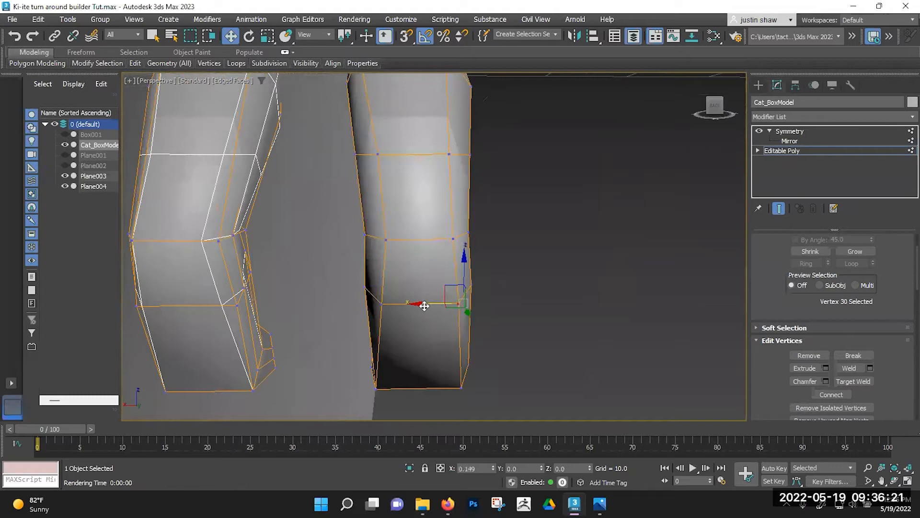
pyautogui.moveTo(415, 215); pyautogui.dragTo(433, 286, button='middle')
pyautogui.moveTo(422, 274); pyautogui.dragTo(416, 275)
pyautogui.click(457, 368)
pyautogui.moveTo(428, 370); pyautogui.dragTo(411, 370)
# Adjust the side vertices at the heel joint and lower leg along X to round the leg.
pyautogui.keyDown('alt'); pyautogui.moveTo(341, 312); pyautogui.dragTo(350, 284, button='middle'); pyautogui.keyUp('alt')
pyautogui.moveTo(359, 329); pyautogui.dragTo(356, 265, button='middle')
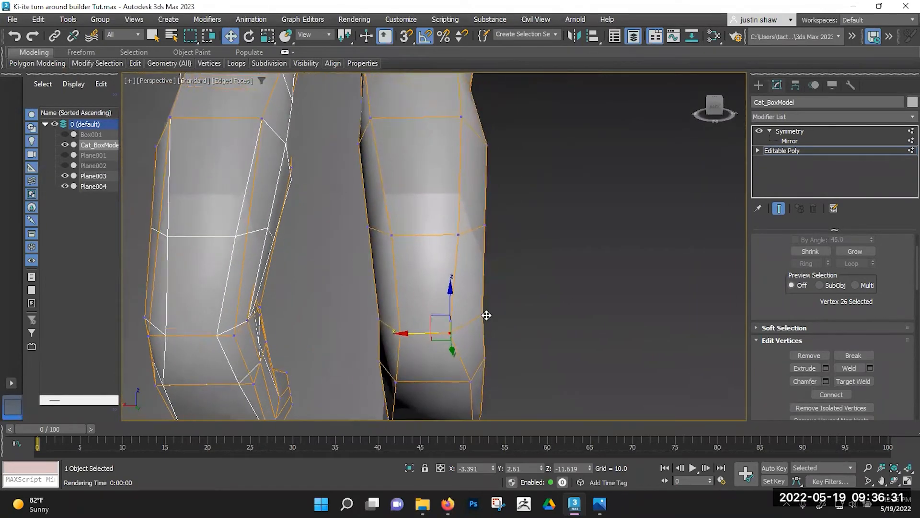
pyautogui.moveTo(456, 314); pyautogui.dragTo(441, 315)
pyautogui.keyDown('alt'); pyautogui.moveTo(470, 316); pyautogui.dragTo(424, 260, button='middle'); pyautogui.keyUp('alt')
pyautogui.click(484, 312)
pyautogui.click(408, 233)
pyautogui.moveTo(433, 233); pyautogui.dragTo(425, 232)
# Adjust the vertices on the inner side of the leg just below the knee along X.
pyautogui.keyDown('alt'); pyautogui.moveTo(425, 242); pyautogui.dragTo(406, 257, button='middle'); pyautogui.keyUp('alt')
pyautogui.scroll(-4, 421, 249)
pyautogui.scroll(5, 406, 257)
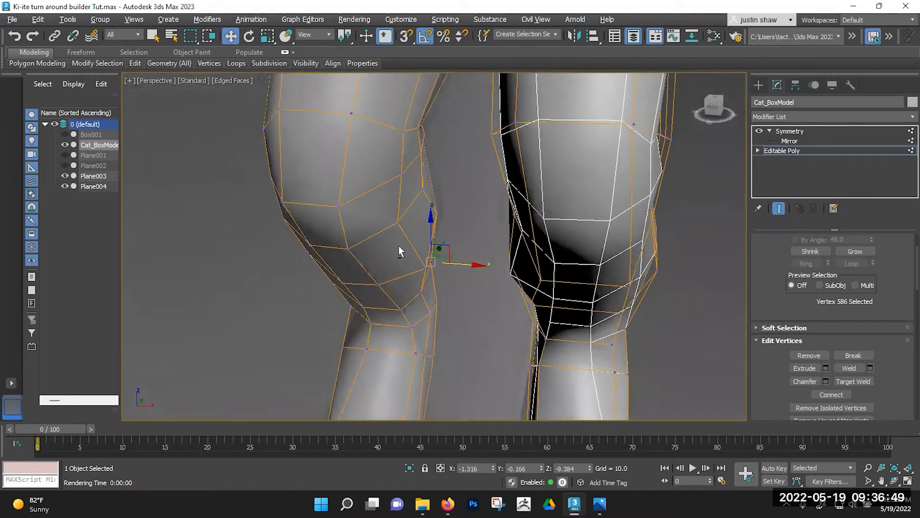
pyautogui.click(432, 205)
pyautogui.keyDown('alt'); pyautogui.moveTo(433, 206); pyautogui.dragTo(456, 214, button='middle'); pyautogui.keyUp('alt')
pyautogui.moveTo(459, 209); pyautogui.dragTo(464, 210)
pyautogui.moveTo(463, 247); pyautogui.dragTo(453, 247)
# Move the vertex on the outer side of the ankle about 0.232 in X and -0.619 in Y.
pyautogui.scroll(-3, 435, 271)
pyautogui.keyDown('alt'); pyautogui.moveTo(435, 272); pyautogui.dragTo(474, 235, button='middle'); pyautogui.keyUp('alt')
pyautogui.scroll(5, 393, 326)
pyautogui.keyDown('alt'); pyautogui.moveTo(474, 234); pyautogui.dragTo(377, 230, button='middle'); pyautogui.keyUp('alt')
pyautogui.moveTo(378, 233); pyautogui.dragTo(385, 230)
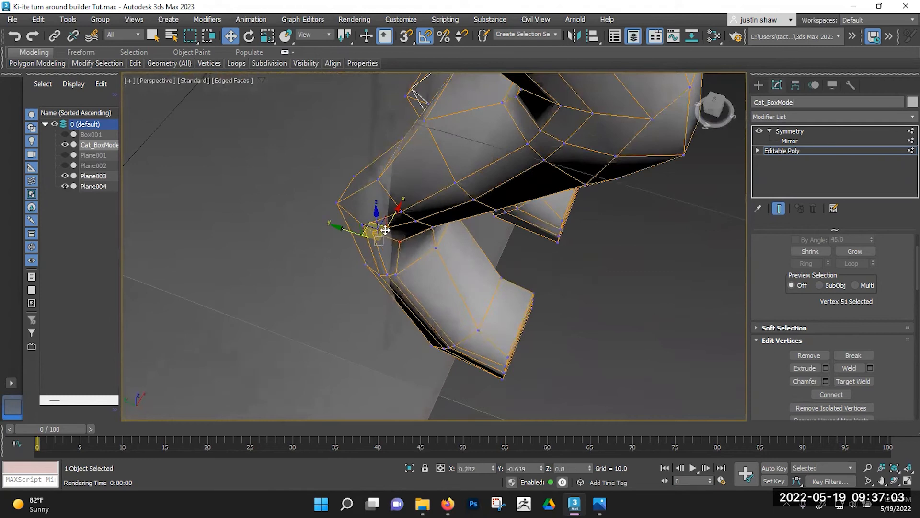
# Select the outer ankle vertices and the nine vertices on the outer side of the foot, and shift the foot vertices in X.
pyautogui.keyDown('alt'); pyautogui.moveTo(380, 229); pyautogui.dragTo(407, 263, button='middle'); pyautogui.keyUp('alt')
pyautogui.scroll(-2, 436, 307)
pyautogui.moveTo(369, 264); pyautogui.dragTo(431, 248)
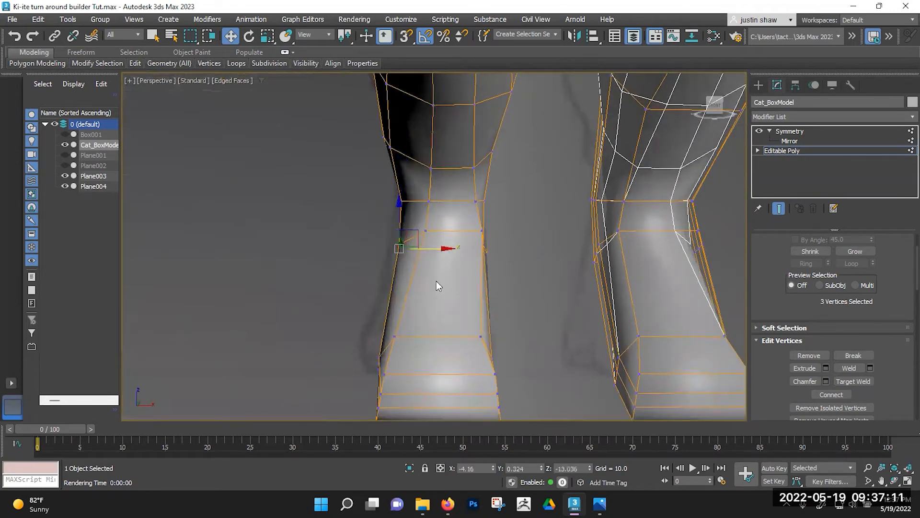
pyautogui.moveTo(436, 282); pyautogui.dragTo(448, 223, button='middle')
pyautogui.moveTo(424, 266); pyautogui.dragTo(424, 265)
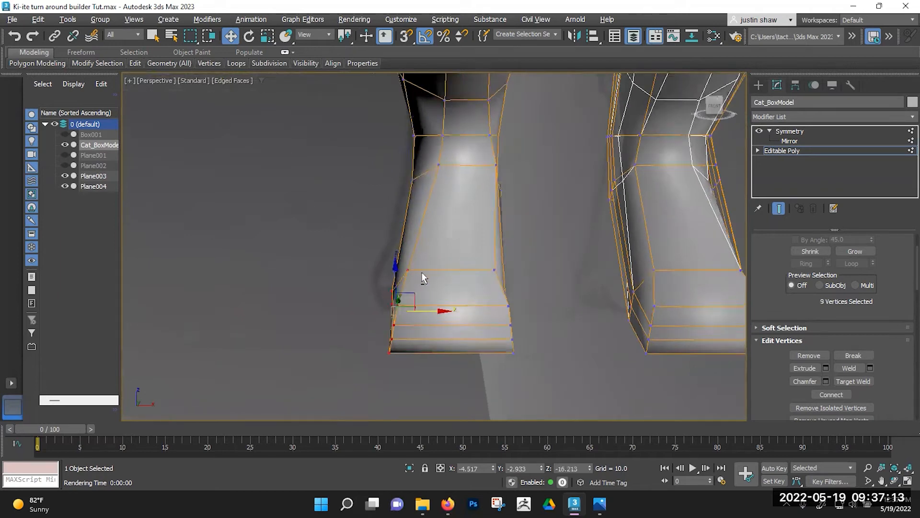
pyautogui.moveTo(420, 310); pyautogui.dragTo(416, 310)
# Select the four vertices at the outer front corner of the foot and move them back about 0.619 in Y.
pyautogui.keyDown('alt'); pyautogui.moveTo(416, 303); pyautogui.dragTo(325, 331, button='middle'); pyautogui.keyUp('alt')
pyautogui.keyDown('ctrl'); pyautogui.click(400, 271); pyautogui.keyUp('ctrl')
pyautogui.keyDown('alt'); pyautogui.moveTo(400, 271); pyautogui.dragTo(367, 283, button='middle'); pyautogui.keyUp('alt')
pyautogui.moveTo(364, 277); pyautogui.dragTo(331, 270)
pyautogui.keyDown('alt'); pyautogui.moveTo(454, 294); pyautogui.dragTo(418, 273, button='middle'); pyautogui.keyUp('alt')
pyautogui.moveTo(387, 316); pyautogui.dragTo(384, 301)
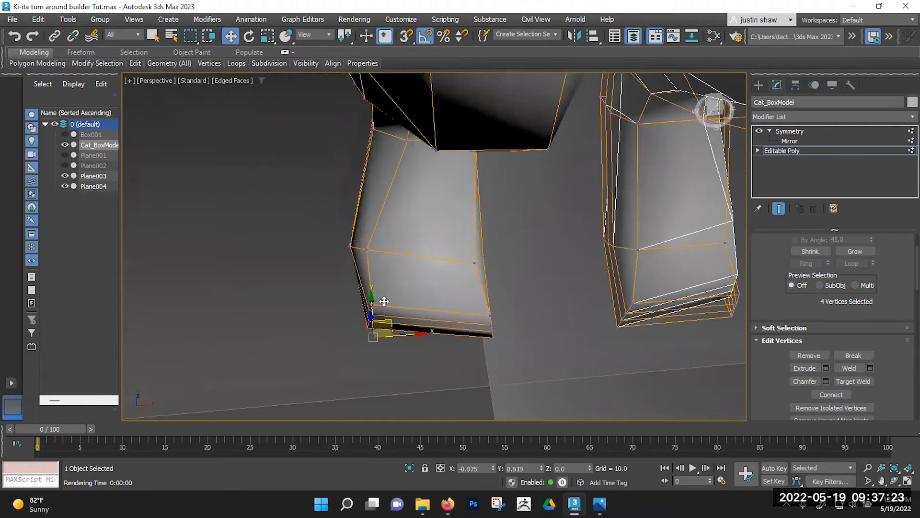
# Reposition the vertices at the inner front corner and two single vertices of the foot to round its shape.
pyautogui.moveTo(464, 312)
pyautogui.keyDown('alt'); pyautogui.mouseDown(button='middle')
pyautogui.moveTo(456, 299)
pyautogui.moveTo(475, 320)
pyautogui.mouseUp(button='middle'); pyautogui.keyUp('alt')
pyautogui.moveTo(506, 290); pyautogui.dragTo(512, 246)
pyautogui.moveTo(514, 375); pyautogui.dragTo(497, 321)
pyautogui.keyDown('alt'); pyautogui.moveTo(497, 320); pyautogui.dragTo(363, 238, button='middle'); pyautogui.keyUp('alt')
pyautogui.click(337, 220)
pyautogui.moveTo(346, 206); pyautogui.dragTo(338, 224)
pyautogui.keyDown('alt'); pyautogui.moveTo(339, 236); pyautogui.dragTo(362, 230, button='middle'); pyautogui.keyUp('alt')
pyautogui.click(350, 347)
pyautogui.moveTo(360, 334); pyautogui.dragTo(370, 333)
# Select the two vertices along the bottom front edge of the foot.
pyautogui.keyDown('alt'); pyautogui.moveTo(371, 334); pyautogui.dragTo(448, 300, button='middle'); pyautogui.keyUp('alt')
pyautogui.click(449, 335)
pyautogui.keyDown('ctrl'); pyautogui.click(472, 331); pyautogui.keyUp('ctrl')
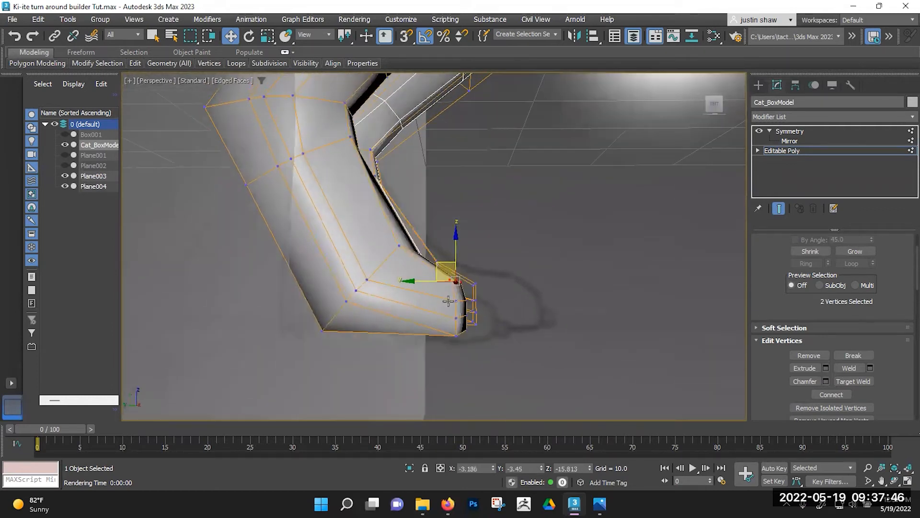
pyautogui.click(463, 334)
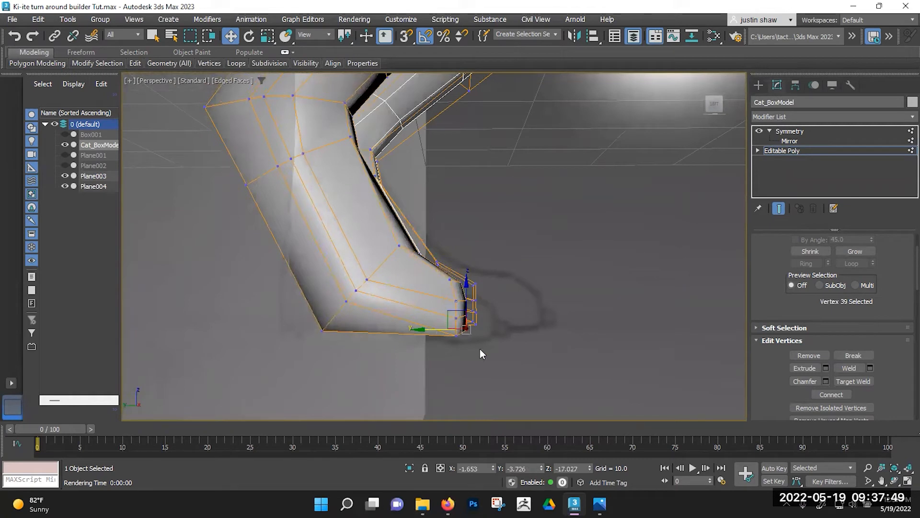
pyautogui.keyDown('alt'); pyautogui.moveTo(471, 347); pyautogui.dragTo(461, 347, button='middle'); pyautogui.keyUp('alt')
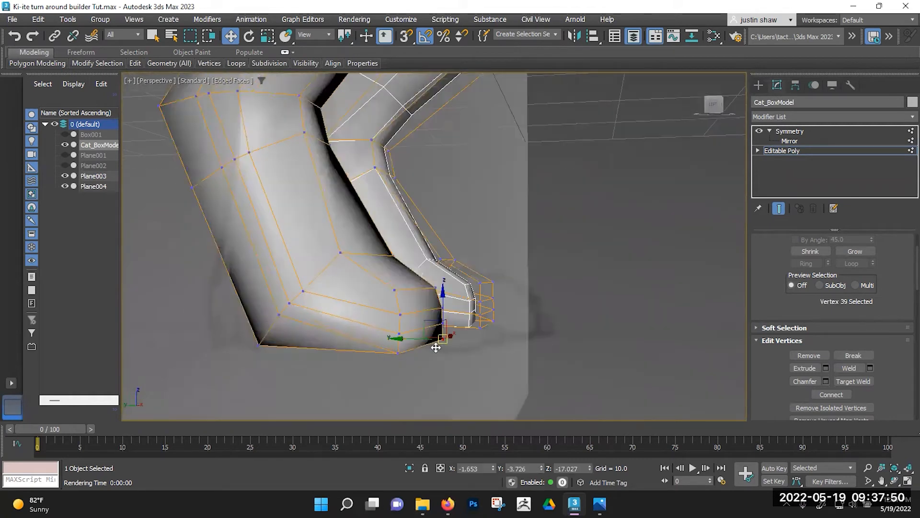
pyautogui.keyDown('ctrl'); pyautogui.click(397, 354); pyautogui.keyUp('ctrl')
pyautogui.keyDown('alt'); pyautogui.moveTo(398, 355); pyautogui.dragTo(418, 357, button='middle'); pyautogui.keyUp('alt')
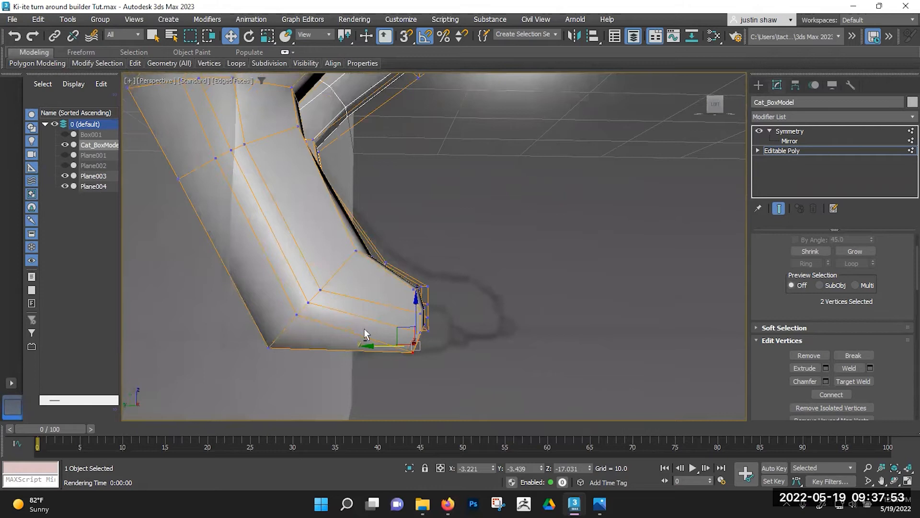
pyautogui.keyDown('alt'); pyautogui.moveTo(364, 333); pyautogui.dragTo(336, 341, button='middle'); pyautogui.keyUp('alt')
pyautogui.keyDown('alt'); pyautogui.moveTo(270, 321); pyautogui.dragTo(291, 305, button='middle'); pyautogui.keyUp('alt')
# Adjust the outer front of the foot by lowering one vertex and shifting a pair of neighbouring vertices.
pyautogui.click(281, 309)
pyautogui.moveTo(298, 296); pyautogui.dragTo(297, 338)
pyautogui.keyDown('alt'); pyautogui.moveTo(327, 324); pyautogui.dragTo(307, 322, button='middle'); pyautogui.keyUp('alt')
pyautogui.click(306, 251)
pyautogui.keyDown('ctrl'); pyautogui.click(309, 279); pyautogui.keyUp('ctrl')
pyautogui.moveTo(337, 259); pyautogui.dragTo(342, 266)
# Select the vertex on the inner side of the foot's upper front edge.
pyautogui.keyDown('alt'); pyautogui.moveTo(368, 266); pyautogui.dragTo(401, 290, button='middle'); pyautogui.keyUp('alt')
pyautogui.click(451, 267)
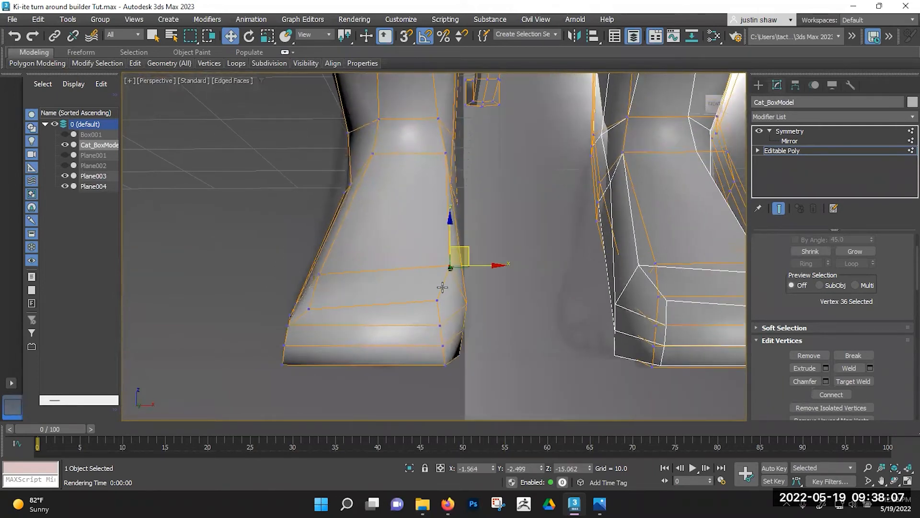
# Move the two upper vertices at the foot's inner front about -0.3 in X and -0.15 in Z, and shift the vertex below inward.
pyautogui.moveTo(464, 274); pyautogui.dragTo(450, 281)
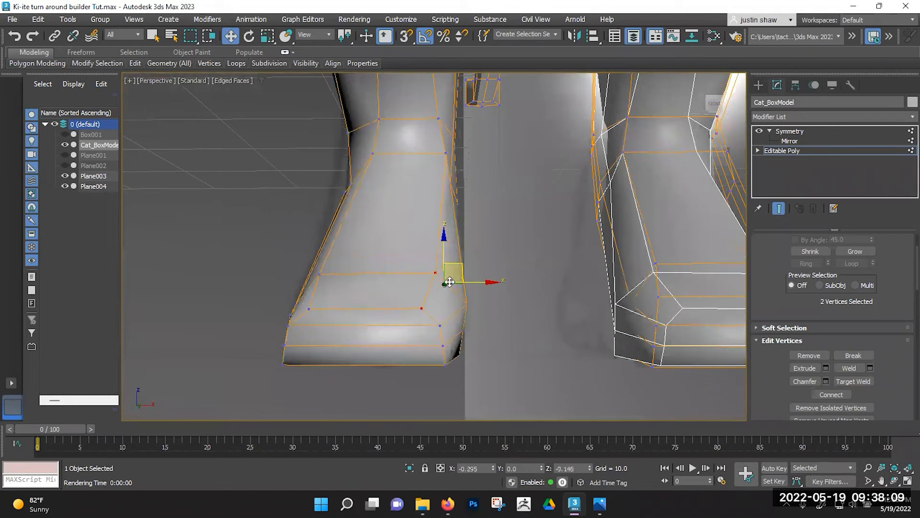
pyautogui.click(441, 324)
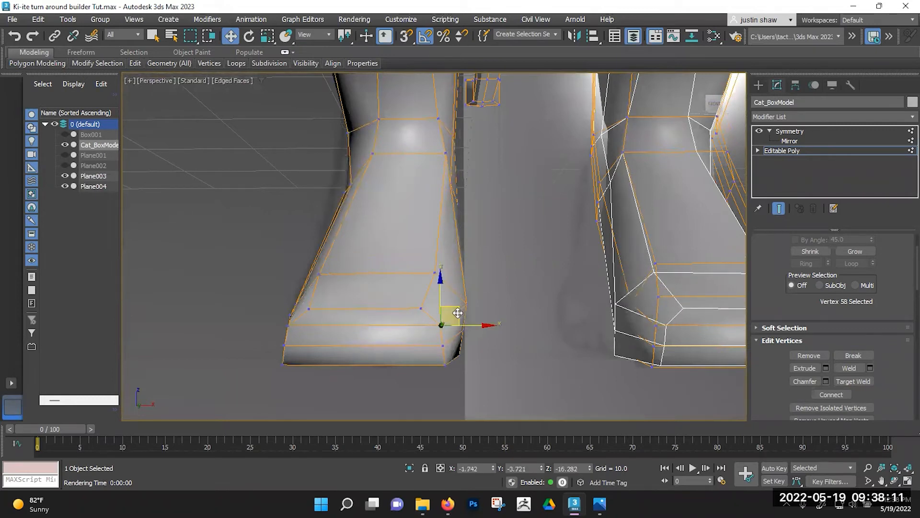
pyautogui.moveTo(455, 313); pyautogui.dragTo(468, 305)
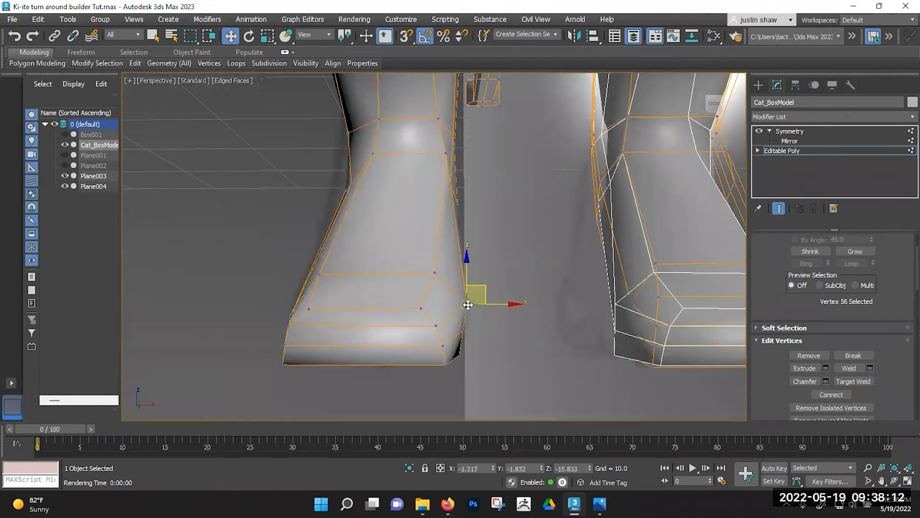
# Pull the bottom vertex of the foot's inner front corner inward and adjust the neighbouring side vertices to soften the corner.
pyautogui.click(444, 363)
pyautogui.moveTo(473, 368); pyautogui.dragTo(463, 367)
pyautogui.keyDown('alt'); pyautogui.moveTo(490, 342); pyautogui.dragTo(480, 337, button='middle'); pyautogui.keyUp('alt')
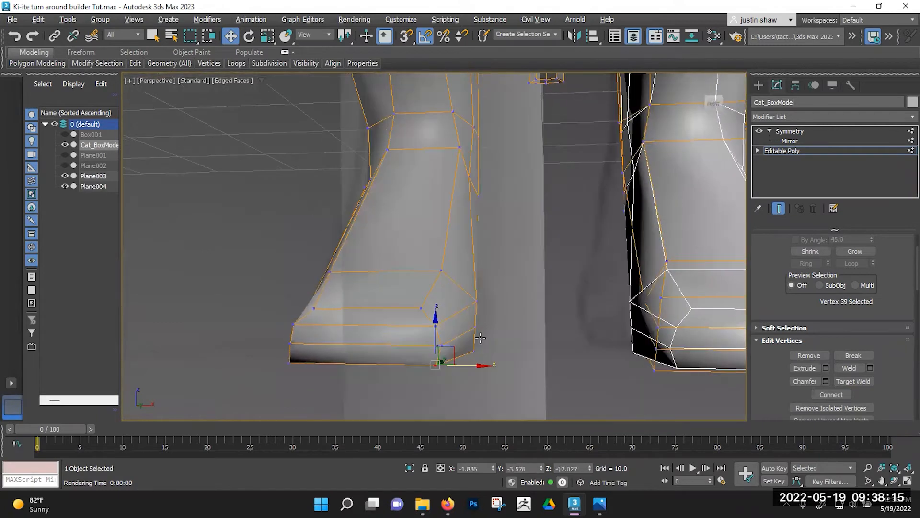
pyautogui.moveTo(506, 327); pyautogui.dragTo(508, 327)
pyautogui.click(473, 352)
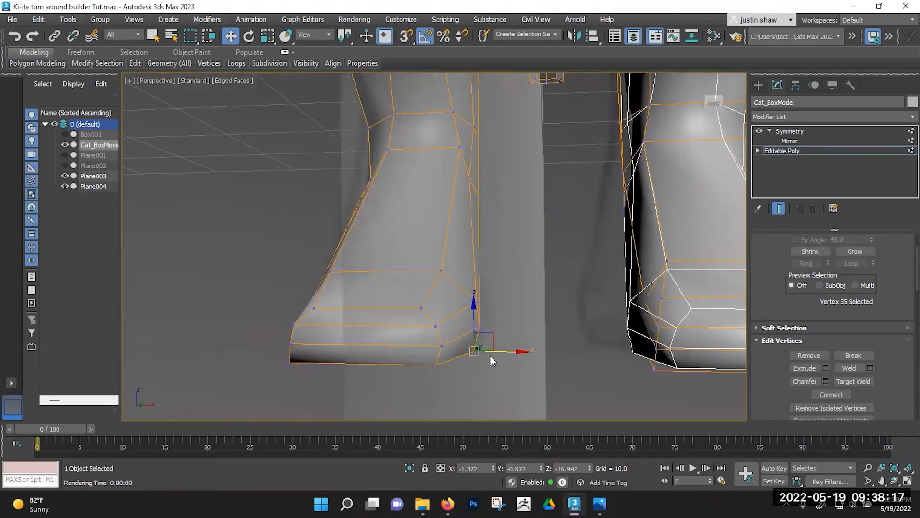
pyautogui.keyDown('alt'); pyautogui.moveTo(494, 352); pyautogui.dragTo(406, 333, button='middle'); pyautogui.keyUp('alt')
pyautogui.click(475, 196)
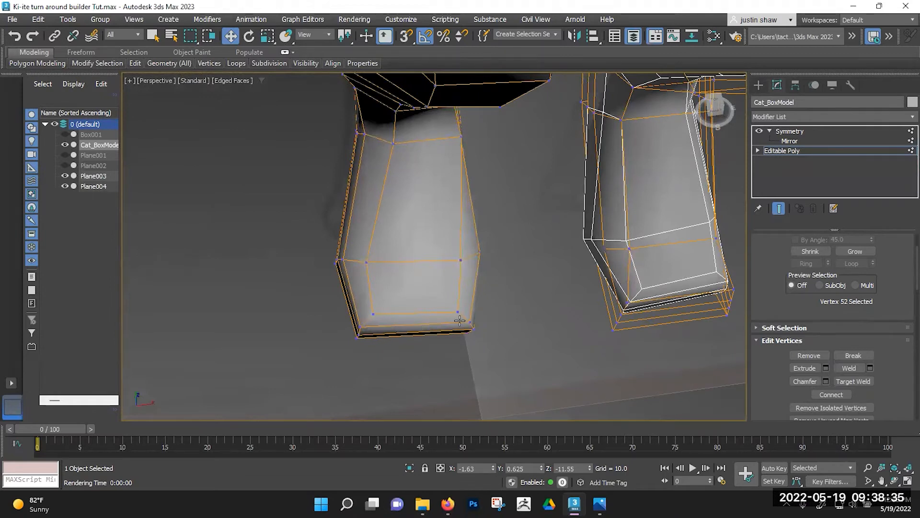
# Cut two vertical edge lines through the front of the foot to divide it into three toe sections.
pyautogui.keyDown('alt'); pyautogui.moveTo(526, 287); pyautogui.dragTo(499, 133, button='middle'); pyautogui.keyUp('alt')
pyautogui.scroll(5, 381, 279)
pyautogui.keyDown('alt'); pyautogui.moveTo(381, 279); pyautogui.dragTo(404, 294, button='middle'); pyautogui.keyUp('alt')
pyautogui.scroll(-4, 382, 205)
pyautogui.scroll(4, 380, 190)
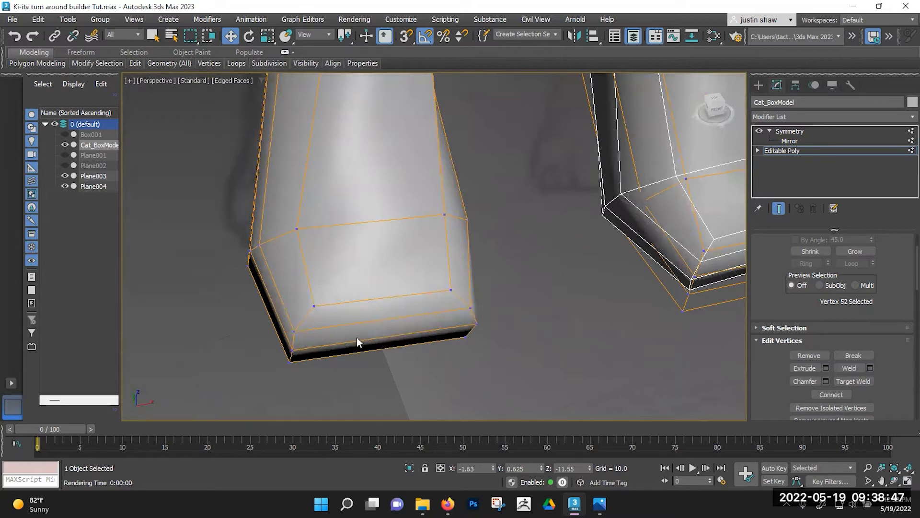
pyautogui.keyDown('alt'); pyautogui.moveTo(359, 336); pyautogui.dragTo(372, 261, button='middle'); pyautogui.keyUp('alt')
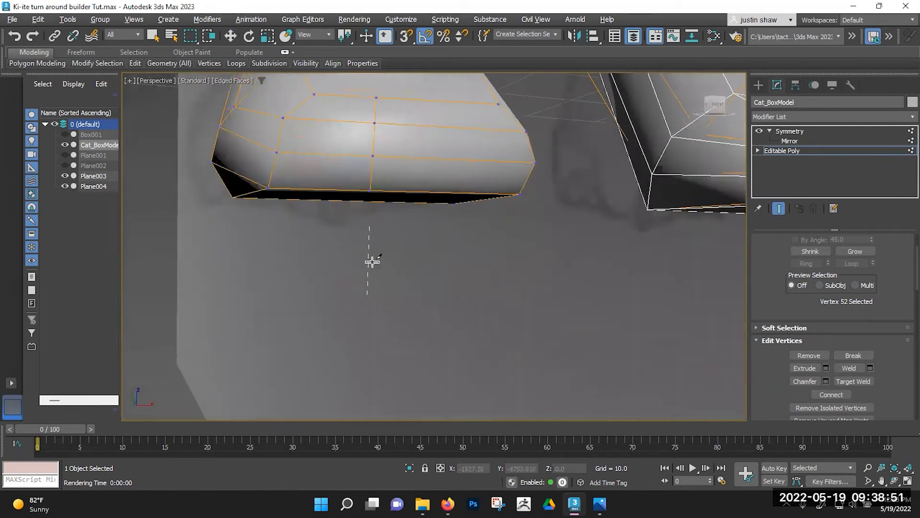
pyautogui.click(356, 189)
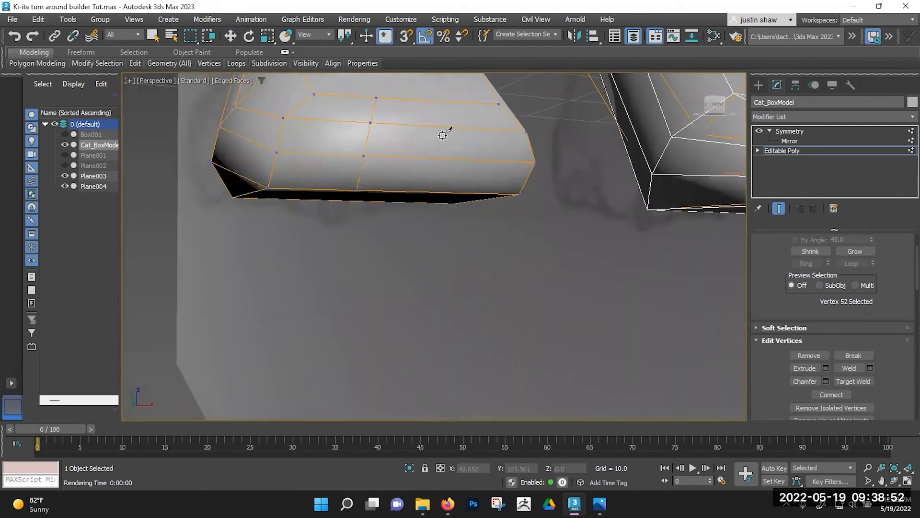
pyautogui.click(450, 103)
pyautogui.rightClick(438, 202)
pyautogui.keyDown('alt'); pyautogui.moveTo(422, 201); pyautogui.dragTo(437, 281, button='middle'); pyautogui.keyUp('alt')
pyautogui.scroll(-4, 404, 199)
pyautogui.scroll(3, 422, 209)
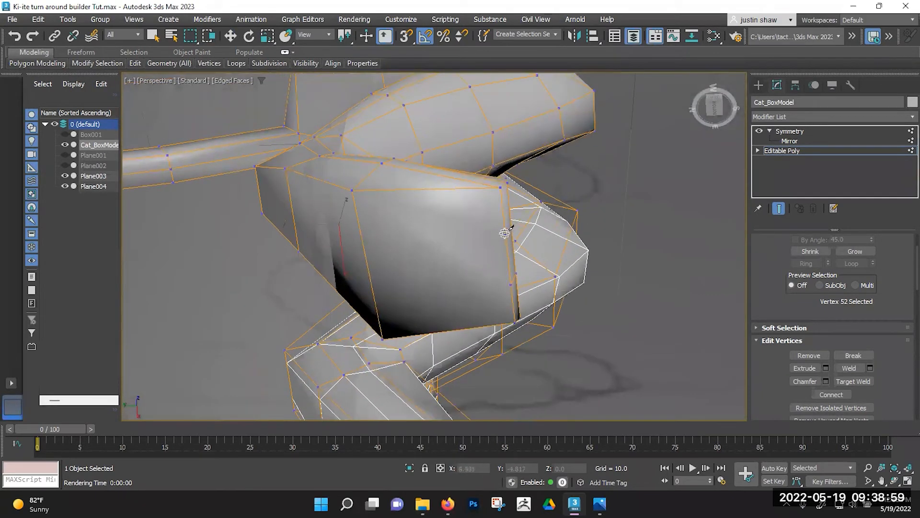
pyautogui.keyDown('alt'); pyautogui.moveTo(392, 234); pyautogui.dragTo(345, 184, button='middle'); pyautogui.keyUp('alt')
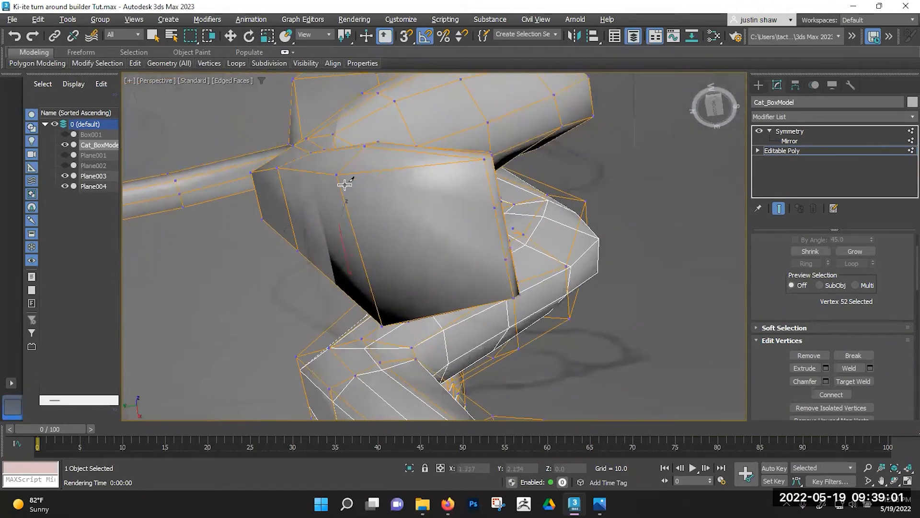
pyautogui.click(336, 172)
pyautogui.click(494, 208)
pyautogui.rightClick(264, 324)
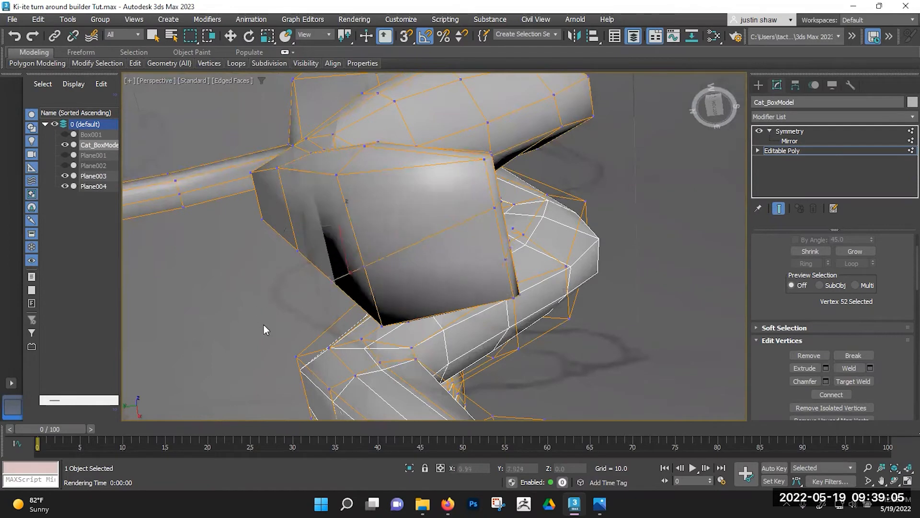
# Cut two edges across the sole, joining its rear corner vertices to the two toe division vertices.
pyautogui.click(336, 176)
pyautogui.click(495, 208)
pyautogui.rightClick(464, 231)
pyautogui.click(505, 260)
pyautogui.click(384, 324)
pyautogui.press('w')
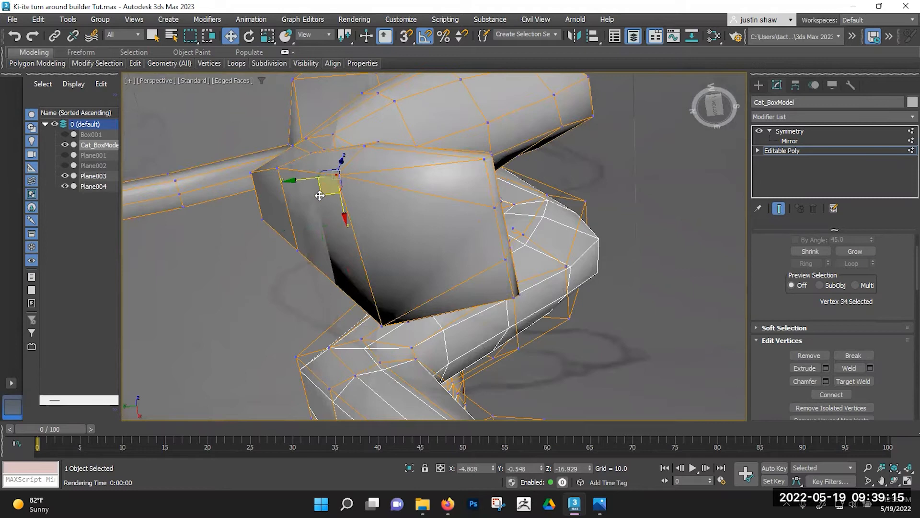
# Cut two diagonal edges on top of the foot, joining the toe division vertices to the upper corner vertices.
pyautogui.keyDown('alt'); pyautogui.moveTo(380, 251); pyautogui.dragTo(414, 208, button='middle'); pyautogui.keyUp('alt')
pyautogui.hotkey('alt', 'c')
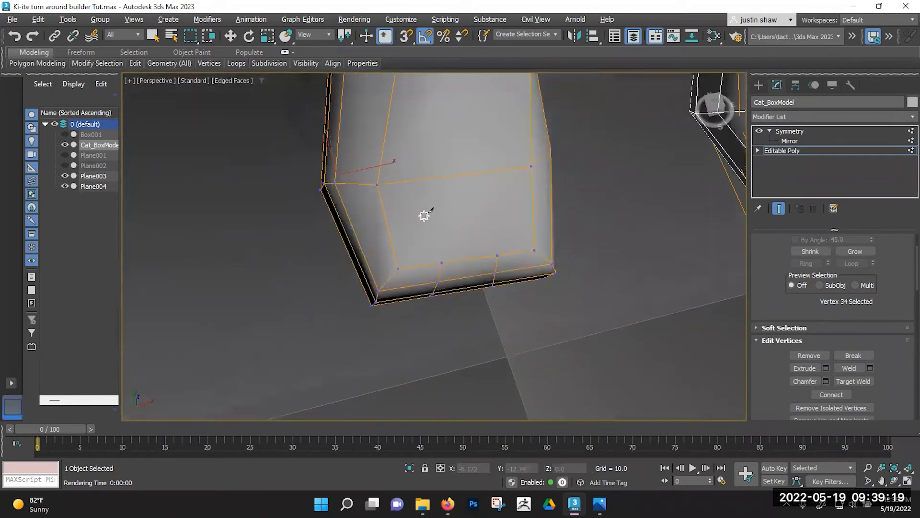
pyautogui.click(441, 262)
pyautogui.click(378, 185)
pyautogui.rightClick(452, 211)
pyautogui.click(497, 256)
pyautogui.press('w')
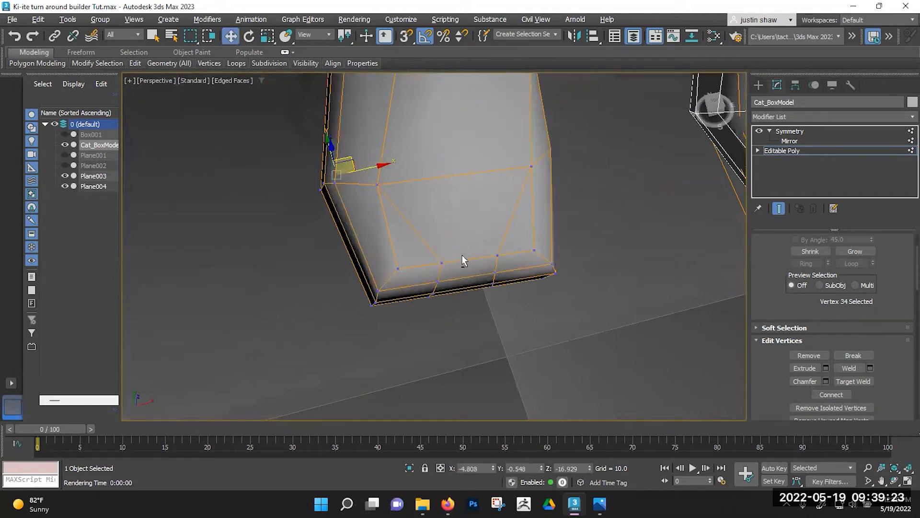
# Select the three stacked front polygons of the outer toe section.
pyautogui.keyDown('alt'); pyautogui.moveTo(461, 254); pyautogui.dragTo(444, 232, button='middle'); pyautogui.keyUp('alt')
pyautogui.press('4')
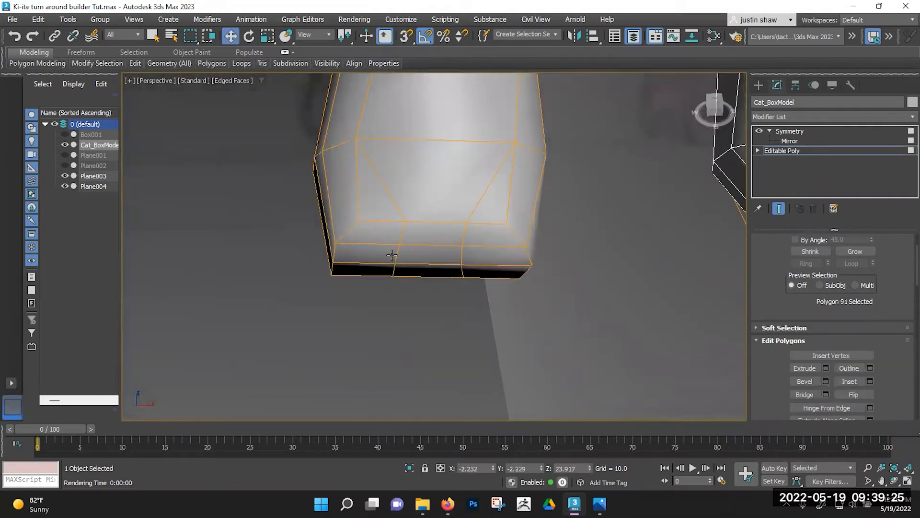
pyautogui.click(373, 240)
pyautogui.keyDown('ctrl'); pyautogui.click(373, 263); pyautogui.keyUp('ctrl')
pyautogui.keyDown('ctrl'); pyautogui.click(371, 272); pyautogui.keyUp('ctrl')
pyautogui.keyDown('alt'); pyautogui.moveTo(372, 272); pyautogui.dragTo(351, 260, button='middle'); pyautogui.keyUp('alt')
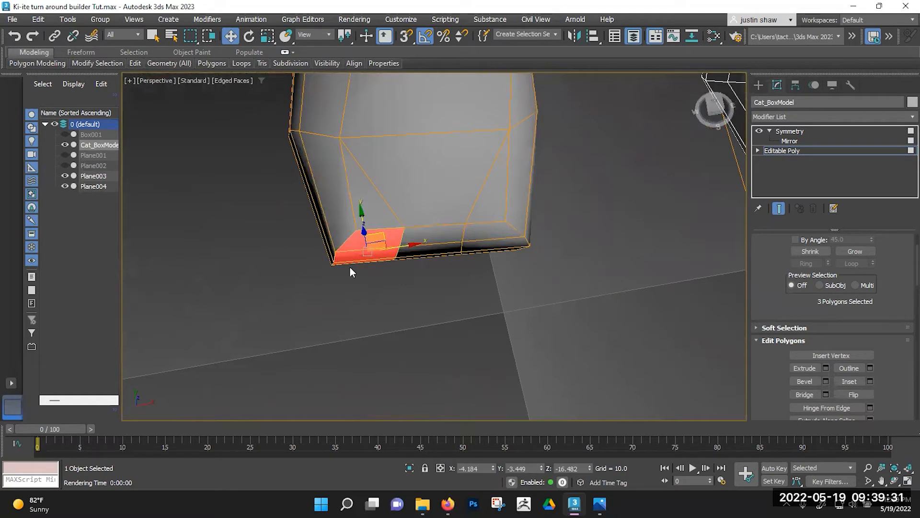
# Round the front of the foot by moving the three outer corner vertices outward and back and the six middle vertices forward.
pyautogui.press('1')
pyautogui.scroll(5, 345, 248)
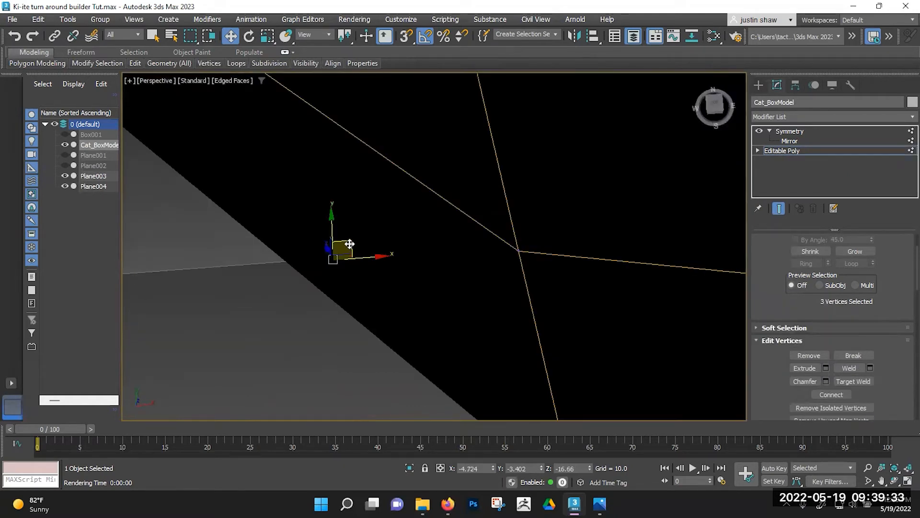
pyautogui.scroll(-5, 350, 244)
pyautogui.moveTo(340, 236); pyautogui.dragTo(338, 235)
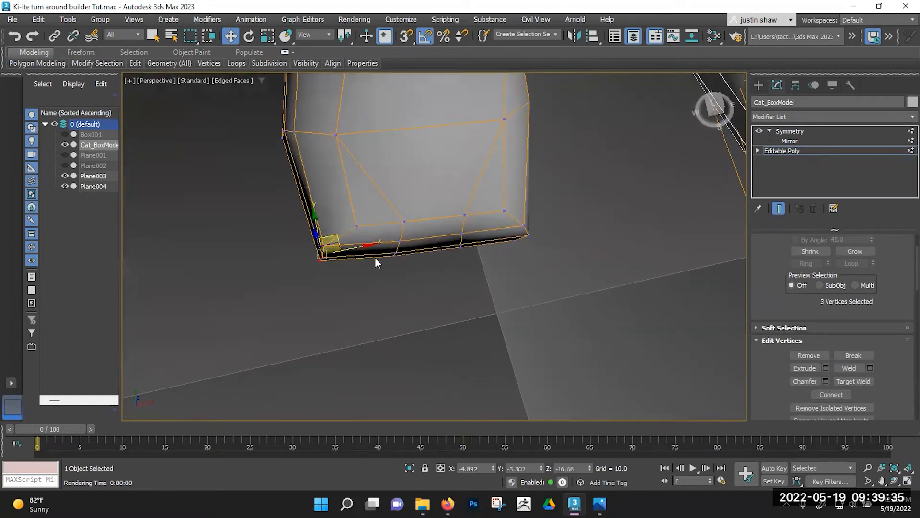
pyautogui.moveTo(469, 235); pyautogui.dragTo(450, 249)
pyautogui.keyDown('alt'); pyautogui.moveTo(449, 248); pyautogui.dragTo(482, 262, button='middle'); pyautogui.keyUp('alt')
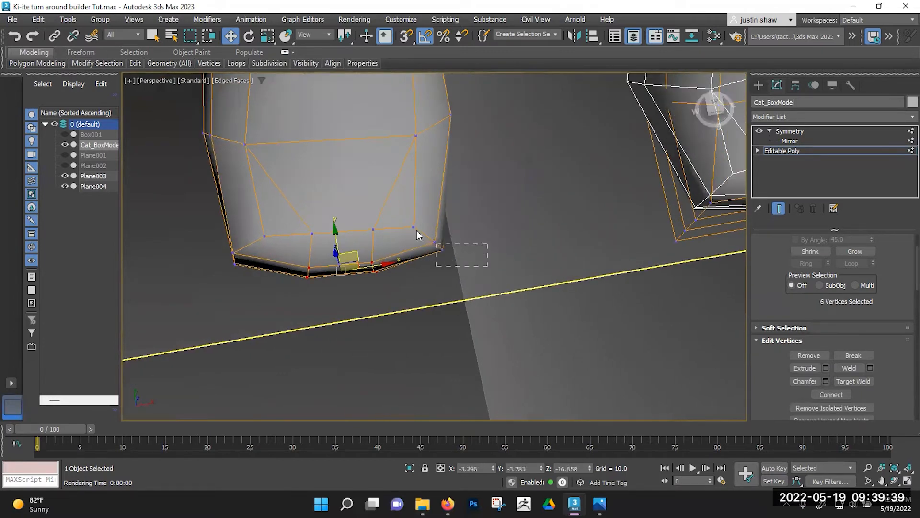
# Shift the four inner corner vertices outward and adjust the middle front vertices to finish the rounded toe edge.
pyautogui.moveTo(407, 223); pyautogui.dragTo(455, 218)
pyautogui.keyDown('alt'); pyautogui.moveTo(416, 272); pyautogui.dragTo(407, 292, button='middle'); pyautogui.keyUp('alt')
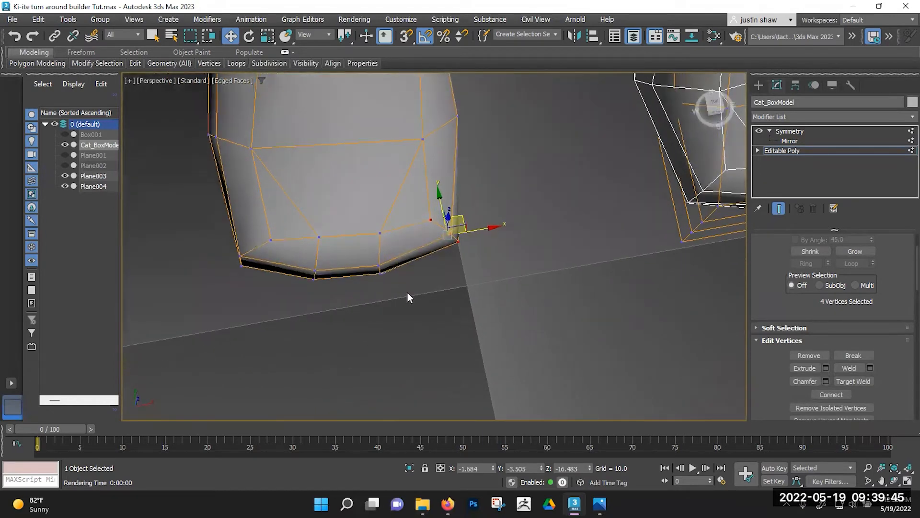
pyautogui.moveTo(351, 257); pyautogui.dragTo(404, 253)
pyautogui.moveTo(381, 257); pyautogui.dragTo(402, 261, button='middle')
pyautogui.press('4')
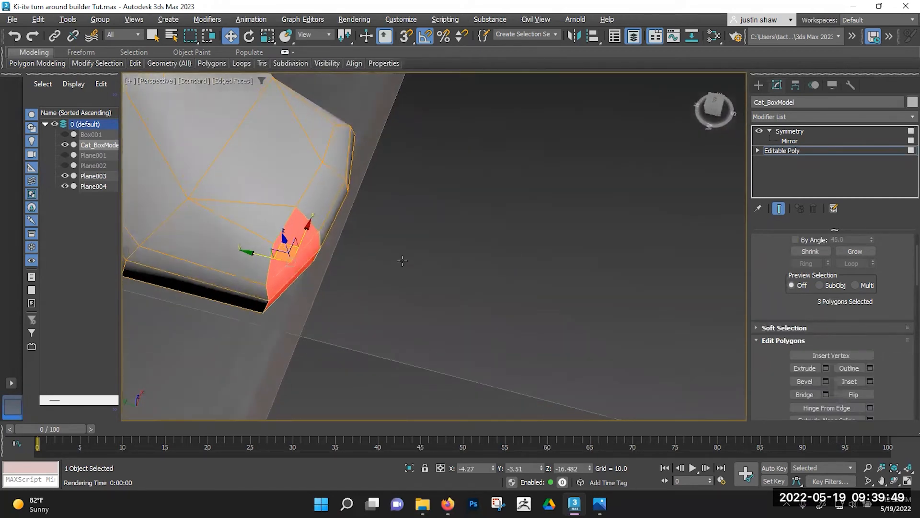
pyautogui.moveTo(286, 244); pyautogui.dragTo(330, 271)
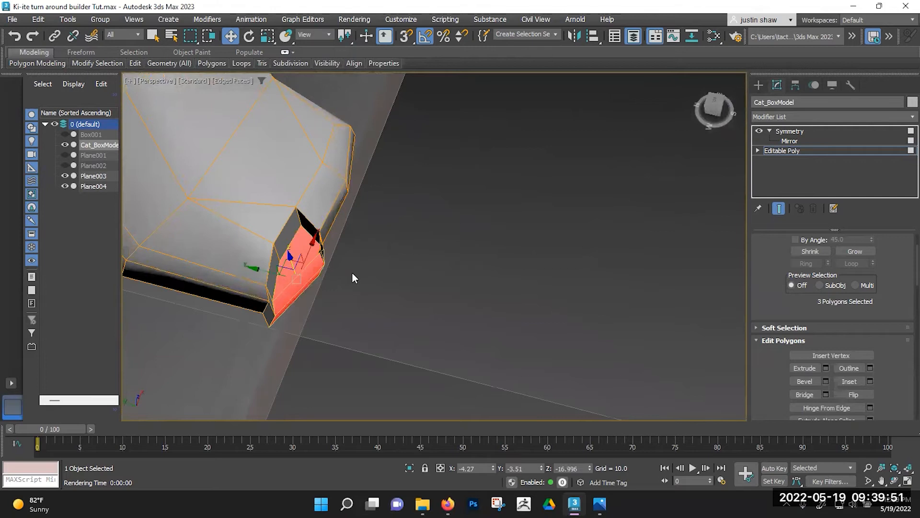
pyautogui.hotkey('ctrl', 'z')
# Extrude the three selected outer toe polygons forward to form the outer toe.
pyautogui.keyDown('alt'); pyautogui.moveTo(318, 260); pyautogui.dragTo(359, 224, button='middle'); pyautogui.keyUp('alt')
pyautogui.keyDown('shift'); pyautogui.moveTo(274, 254); pyautogui.dragTo(324, 263); pyautogui.keyUp('shift')
pyautogui.keyDown('alt'); pyautogui.moveTo(336, 261); pyautogui.dragTo(324, 242, button='middle'); pyautogui.keyUp('alt')
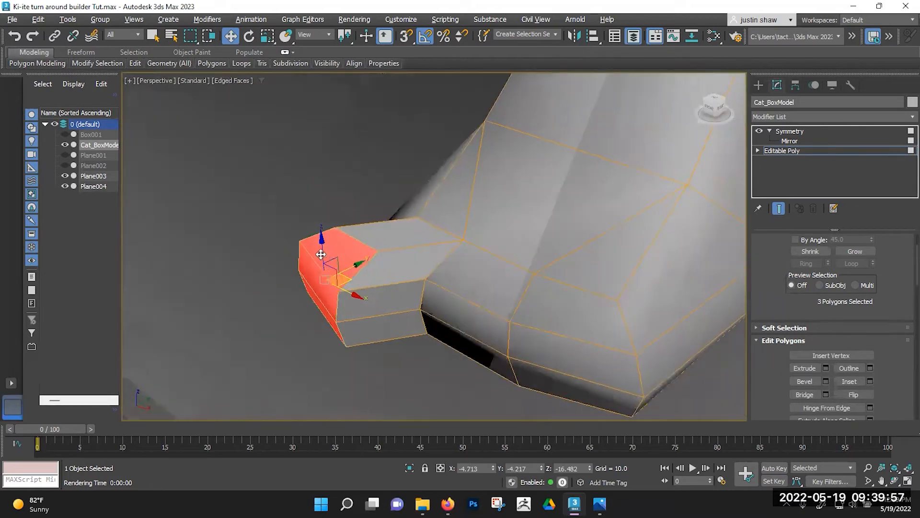
# Reposition the two upper vertices at the tip of the outer toe to slope its top.
pyautogui.press('2')
pyautogui.press('1')
pyautogui.click(336, 229)
pyautogui.keyDown('alt'); pyautogui.moveTo(354, 271); pyautogui.dragTo(375, 329, button='middle'); pyautogui.keyUp('alt')
pyautogui.moveTo(365, 218); pyautogui.dragTo(375, 249)
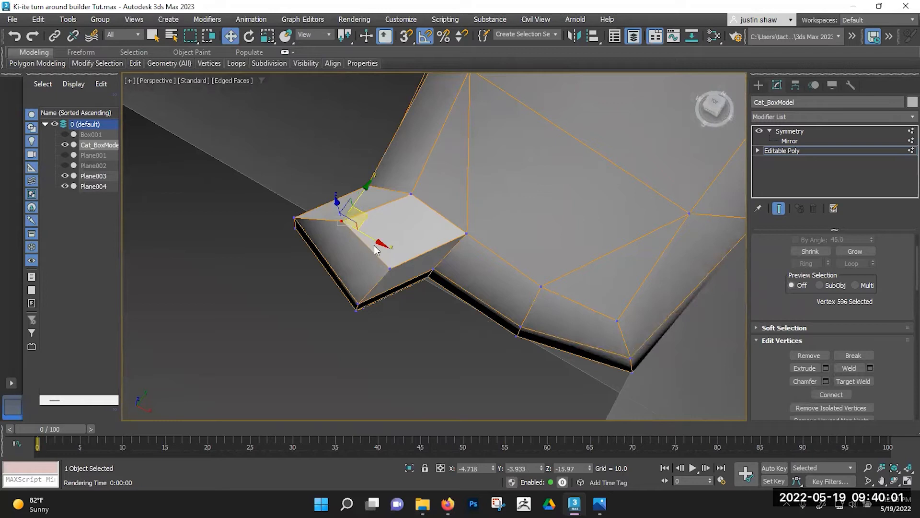
pyautogui.click(390, 269)
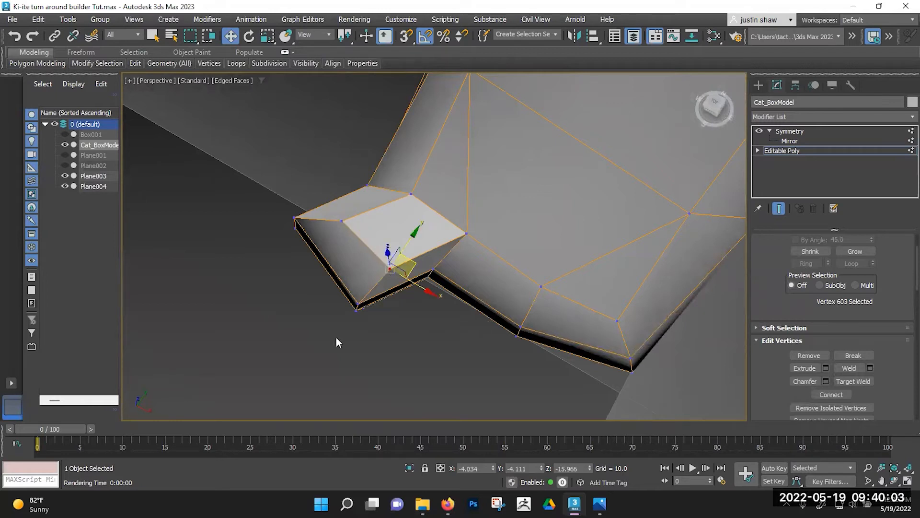
pyautogui.keyDown('ctrl'); pyautogui.moveTo(376, 297); pyautogui.dragTo(372, 294); pyautogui.keyUp('ctrl')
# Select the eight vertices at the outer toe's tip and move them to angle the toe outward.
pyautogui.keyDown('alt'); pyautogui.moveTo(366, 304); pyautogui.dragTo(522, 185, button='middle'); pyautogui.keyUp('alt')
pyautogui.moveTo(353, 226); pyautogui.dragTo(369, 208, button='middle')
pyautogui.moveTo(469, 324); pyautogui.dragTo(336, 150)
pyautogui.keyDown('alt'); pyautogui.moveTo(365, 256); pyautogui.dragTo(331, 287, button='middle'); pyautogui.keyUp('alt')
pyautogui.moveTo(370, 233); pyautogui.dragTo(376, 231)
pyautogui.keyDown('alt'); pyautogui.moveTo(376, 230); pyautogui.dragTo(399, 246, button='middle'); pyautogui.keyUp('alt')
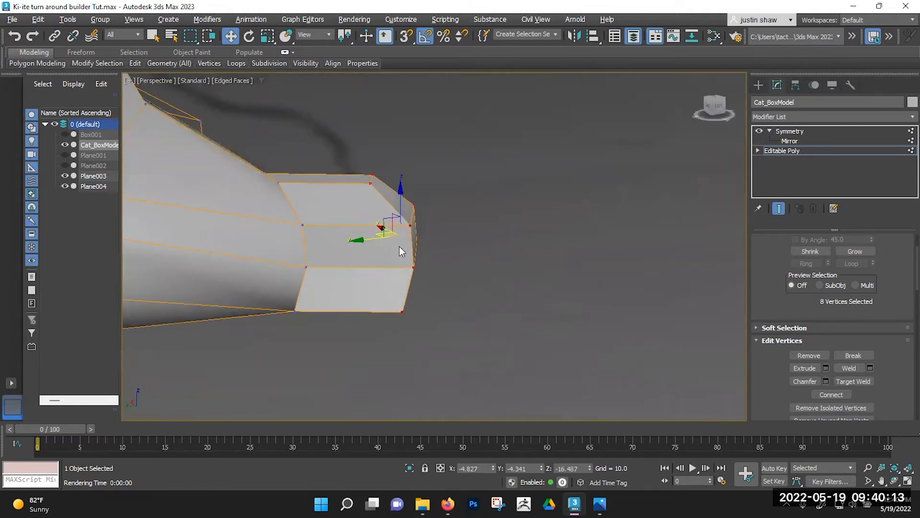
# Scale the outer toe's tip vertices and lower the tip slightly.
pyautogui.press('r')
pyautogui.moveTo(401, 191); pyautogui.dragTo(407, 212)
pyautogui.press('w')
pyautogui.keyDown('alt'); pyautogui.moveTo(407, 213); pyautogui.dragTo(324, 279, button='middle'); pyautogui.keyUp('alt')
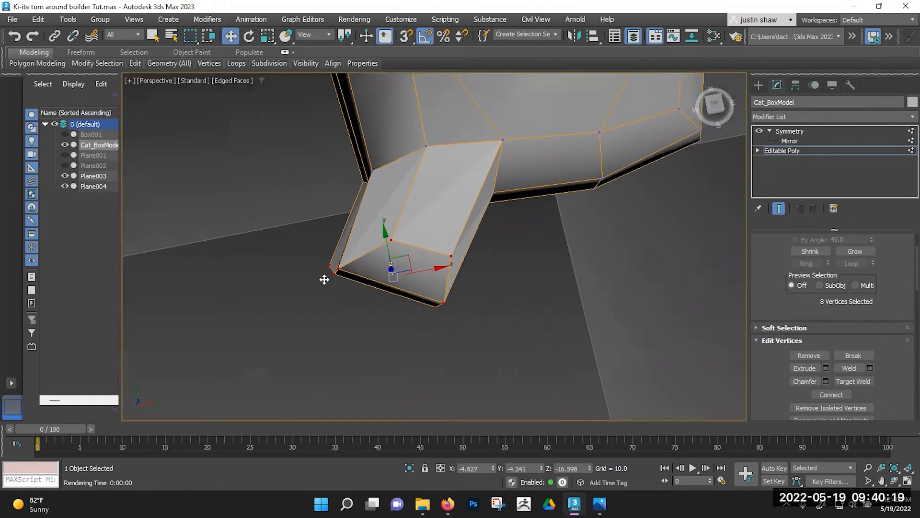
pyautogui.moveTo(350, 253); pyautogui.dragTo(362, 255)
# Move the two middle vertices on the inner side of the outer toe's tip about 0.11 along X.
pyautogui.keyDown('alt'); pyautogui.moveTo(362, 255); pyautogui.dragTo(427, 179, button='middle'); pyautogui.keyUp('alt')
pyautogui.click(451, 228)
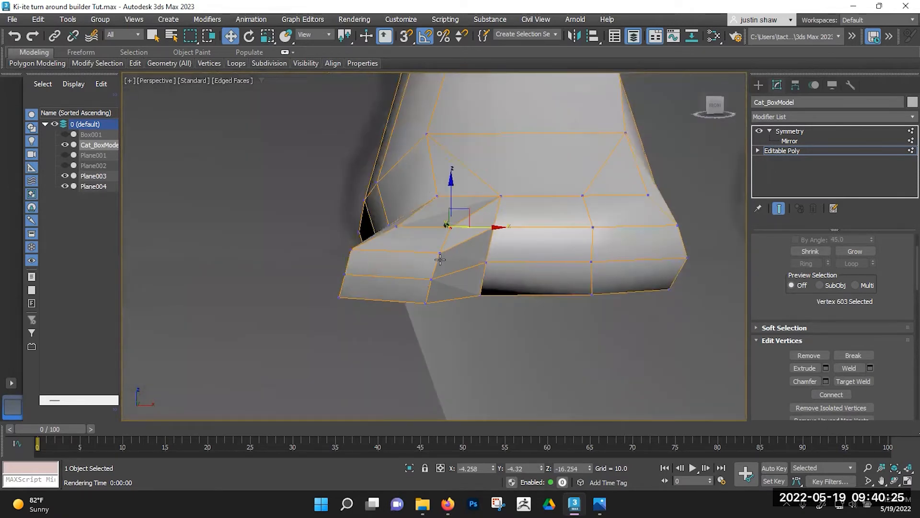
pyautogui.moveTo(472, 265); pyautogui.dragTo(478, 264)
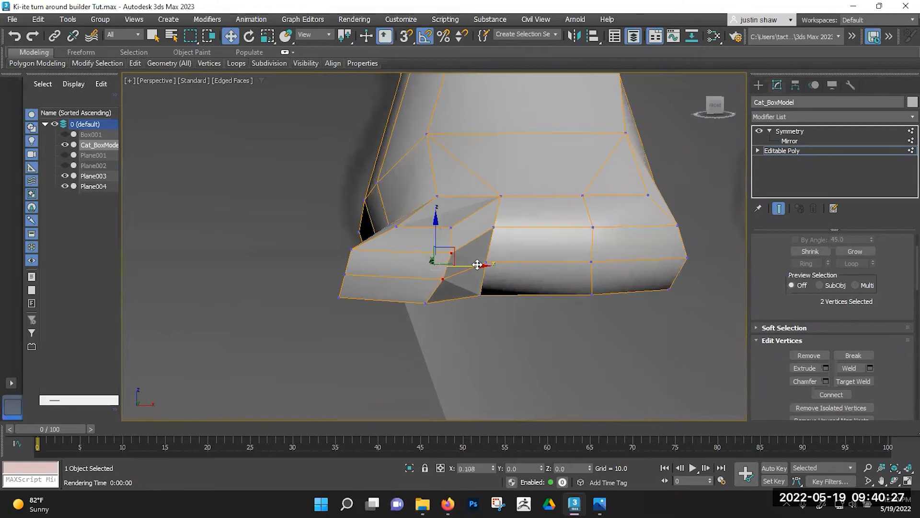
pyautogui.keyDown('alt'); pyautogui.moveTo(469, 278); pyautogui.dragTo(508, 278, button='middle'); pyautogui.keyUp('alt')
# Adjust the bottom, side and upper vertices on the outer side of the outer toe's tip to round its profile.
pyautogui.click(318, 304)
pyautogui.keyDown('alt'); pyautogui.moveTo(318, 304); pyautogui.dragTo(328, 269, button='middle'); pyautogui.keyUp('alt')
pyautogui.click(328, 245)
pyautogui.moveTo(329, 253); pyautogui.dragTo(315, 255)
pyautogui.keyDown('alt'); pyautogui.moveTo(352, 255); pyautogui.dragTo(342, 241, button='middle'); pyautogui.keyUp('alt')
pyautogui.click(321, 243)
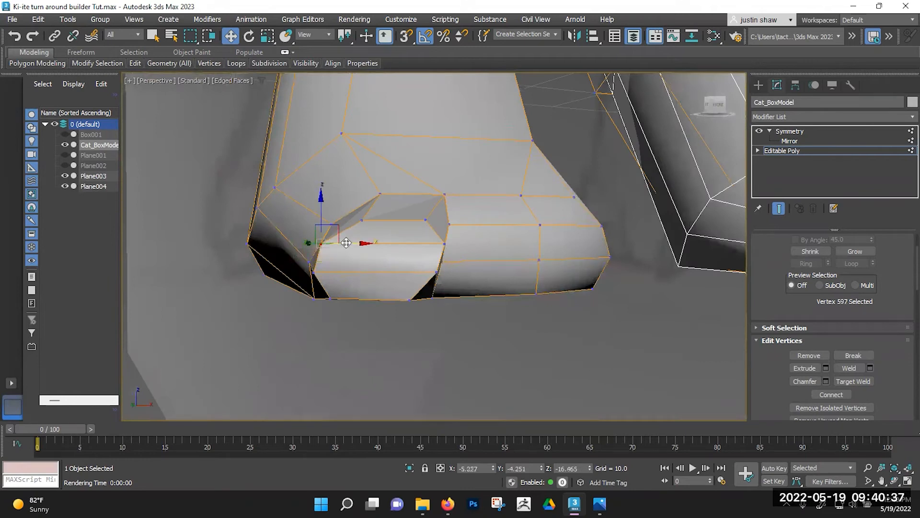
pyautogui.click(362, 220)
# Select the three front polygons of the inner toe section and extrude them forward to form the inner toe.
pyautogui.keyDown('alt'); pyautogui.moveTo(397, 205); pyautogui.dragTo(351, 234, button='middle'); pyautogui.keyUp('alt')
pyautogui.press('4')
pyautogui.click(495, 241)
pyautogui.keyDown('ctrl'); pyautogui.click(487, 262); pyautogui.keyUp('ctrl')
pyautogui.keyDown('ctrl'); pyautogui.click(481, 281); pyautogui.keyUp('ctrl')
pyautogui.keyDown('alt'); pyautogui.moveTo(482, 282); pyautogui.dragTo(456, 191, button='middle'); pyautogui.keyUp('alt')
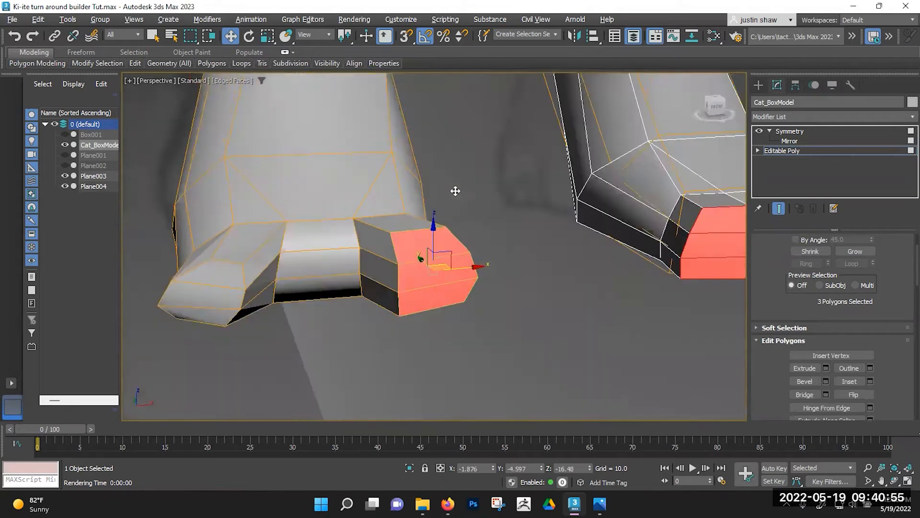
pyautogui.scroll(4, 455, 190)
pyautogui.moveTo(384, 232); pyautogui.dragTo(402, 194, button='middle')
# Move the two upper tip vertices of the inner toe closer together to narrow its top edge.
pyautogui.press('1')
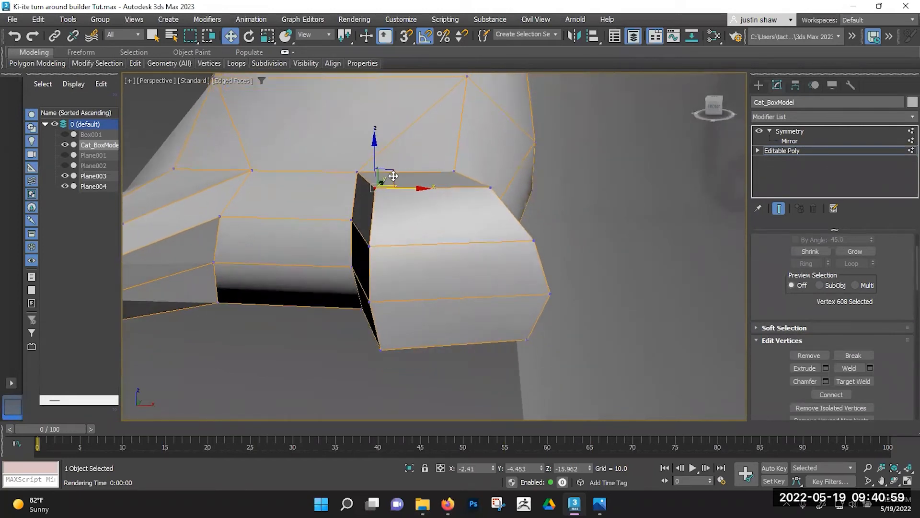
pyautogui.moveTo(411, 183); pyautogui.dragTo(412, 183)
pyautogui.click(490, 187)
pyautogui.moveTo(508, 169); pyautogui.dragTo(498, 177)
pyautogui.keyDown('alt'); pyautogui.moveTo(492, 199); pyautogui.dragTo(447, 213, button='middle'); pyautogui.keyUp('alt')
# Move the two bottom tip vertices of the inner toe closer together to narrow its lower edge.
pyautogui.click(381, 309)
pyautogui.moveTo(414, 300); pyautogui.dragTo(430, 302)
pyautogui.click(529, 305)
pyautogui.keyDown('alt'); pyautogui.moveTo(540, 282); pyautogui.dragTo(537, 265, button='middle'); pyautogui.keyUp('alt')
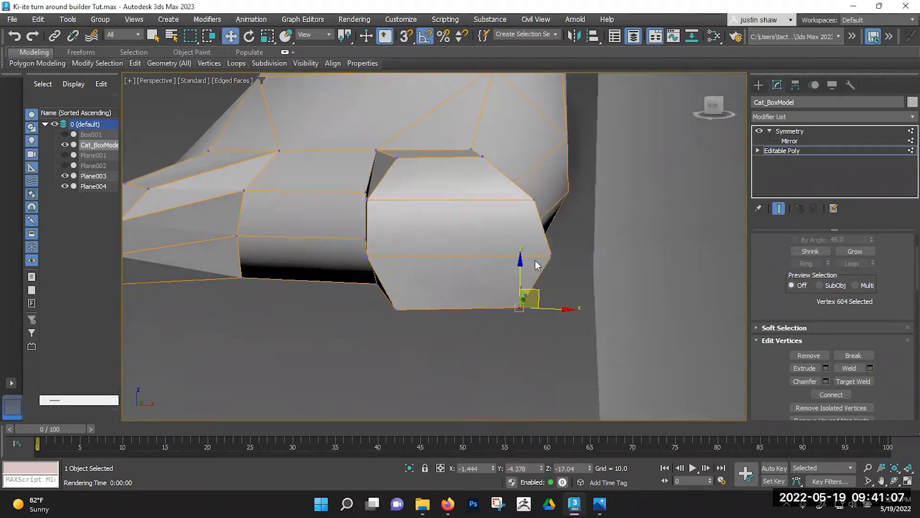
# Pull the second row of vertices at the inner toe's tip inward on both sides to taper its upper half.
pyautogui.moveTo(513, 252); pyautogui.dragTo(518, 282, button='middle')
pyautogui.keyDown('alt'); pyautogui.moveTo(517, 282); pyautogui.dragTo(509, 283, button='middle'); pyautogui.keyUp('alt')
pyautogui.click(536, 231)
pyautogui.moveTo(550, 218); pyautogui.dragTo(540, 220)
pyautogui.click(370, 229)
pyautogui.moveTo(389, 211); pyautogui.dragTo(406, 214)
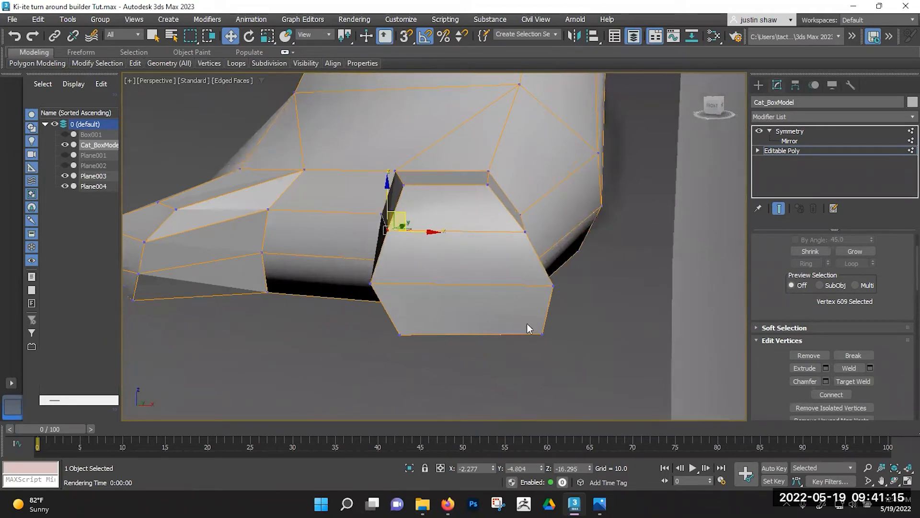
# Nudge the bottom vertex between the middle and inner toes sideways and pull the inner toe's lower side vertex inward.
pyautogui.keyDown('alt'); pyautogui.moveTo(394, 301); pyautogui.dragTo(415, 293, button='middle'); pyautogui.keyUp('alt')
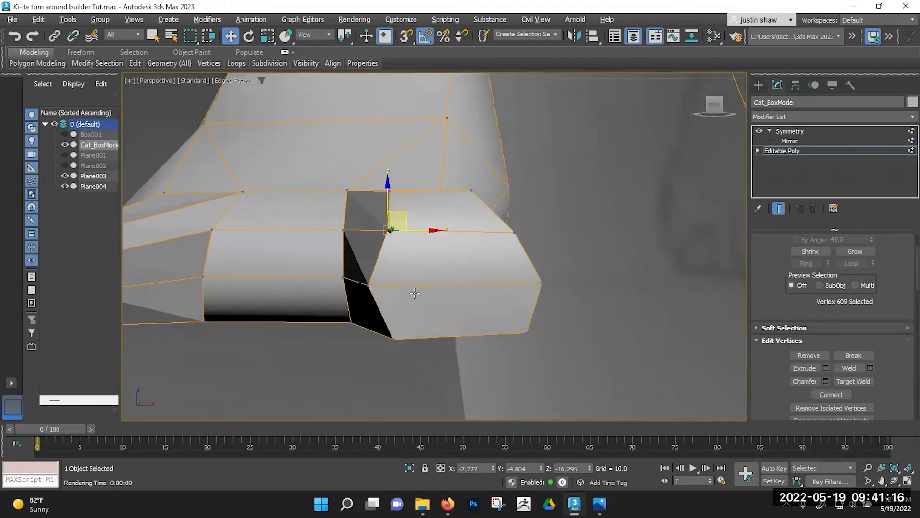
pyautogui.click(349, 322)
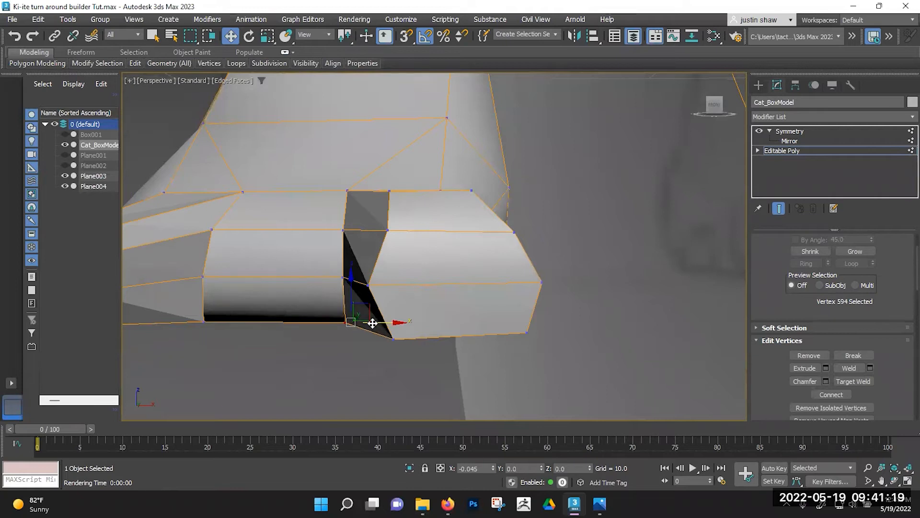
pyautogui.click(368, 286)
pyautogui.keyDown('alt'); pyautogui.moveTo(368, 287); pyautogui.dragTo(398, 284, button='middle'); pyautogui.keyUp('alt')
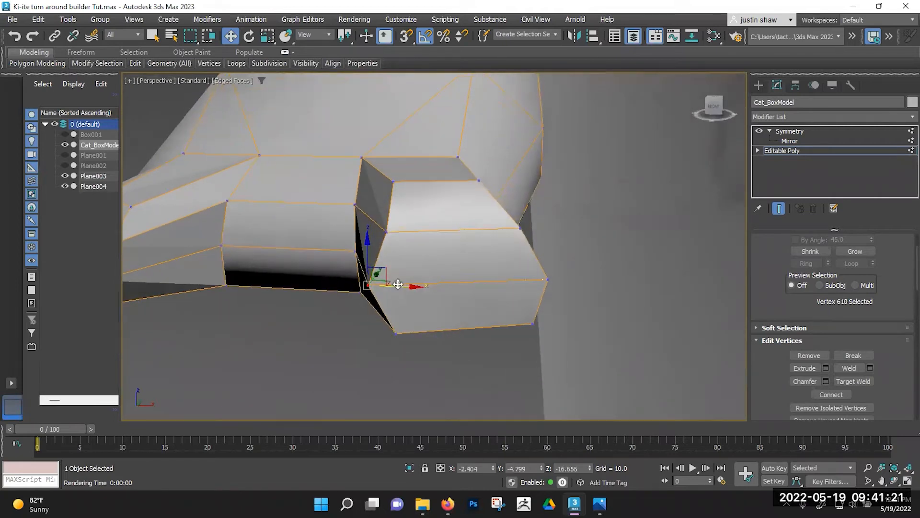
pyautogui.moveTo(403, 286); pyautogui.dragTo(413, 286)
# Shift the inner toe's two upper tip vertices downward and push its third-row pair of vertices forward to round the tip.
pyautogui.click(393, 182)
pyautogui.keyDown('ctrl'); pyautogui.click(481, 182); pyautogui.keyUp('ctrl')
pyautogui.moveTo(453, 165); pyautogui.dragTo(465, 179)
pyautogui.keyDown('alt'); pyautogui.moveTo(463, 201); pyautogui.dragTo(484, 237, button='middle'); pyautogui.keyUp('alt')
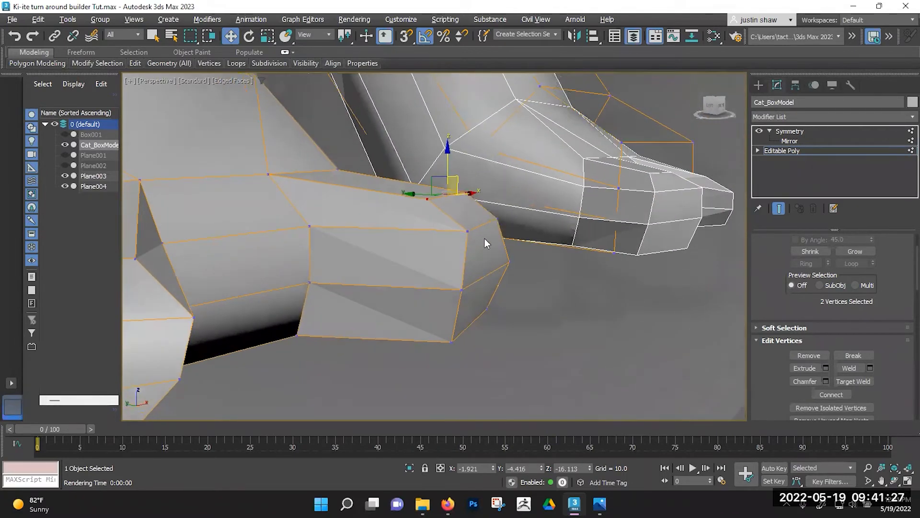
pyautogui.click(460, 289)
pyautogui.keyDown('ctrl'); pyautogui.click(513, 261); pyautogui.keyUp('ctrl')
pyautogui.moveTo(477, 264); pyautogui.dragTo(491, 275)
# Pull the outer toe's lower side vertex, on the side facing the middle toe, inward to taper the tip.
pyautogui.keyDown('alt'); pyautogui.moveTo(491, 275); pyautogui.dragTo(409, 248, button='middle'); pyautogui.keyUp('alt')
pyautogui.click(355, 257)
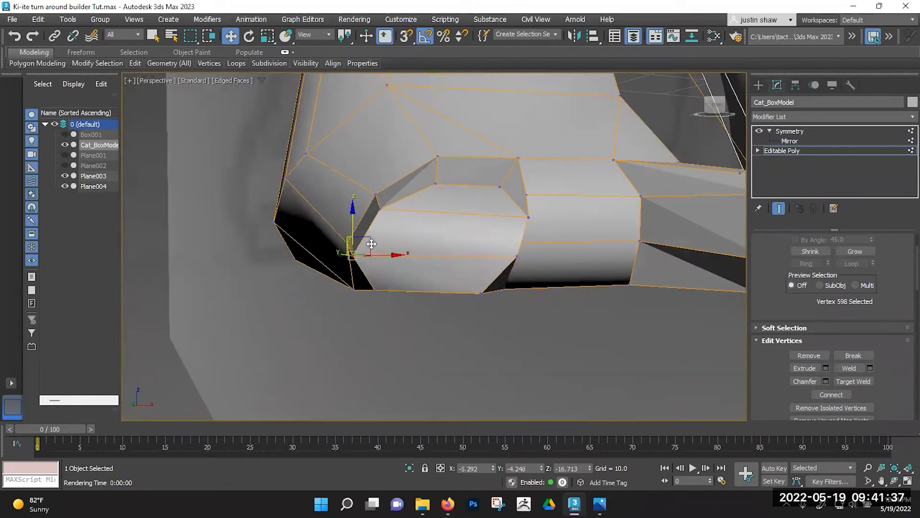
pyautogui.click(520, 255)
pyautogui.moveTo(523, 256); pyautogui.dragTo(514, 273)
# Select the three front polygons of the middle toe section and extrude them forward to form the middle toe.
pyautogui.moveTo(514, 272)
pyautogui.keyDown('alt'); pyautogui.mouseDown(button='middle')
pyautogui.moveTo(435, 272)
pyautogui.moveTo(517, 275)
pyautogui.moveTo(548, 290)
pyautogui.moveTo(527, 268)
pyautogui.mouseUp(button='middle'); pyautogui.keyUp('alt')
pyautogui.press('4')
pyautogui.click(489, 231)
pyautogui.keyDown('ctrl'); pyautogui.click(485, 248); pyautogui.keyUp('ctrl')
pyautogui.keyDown('ctrl'); pyautogui.click(485, 264); pyautogui.keyUp('ctrl')
pyautogui.moveTo(488, 232); pyautogui.dragTo(560, 290)
pyautogui.keyDown('alt'); pyautogui.moveTo(560, 290); pyautogui.dragTo(542, 281, button='middle'); pyautogui.keyUp('alt')
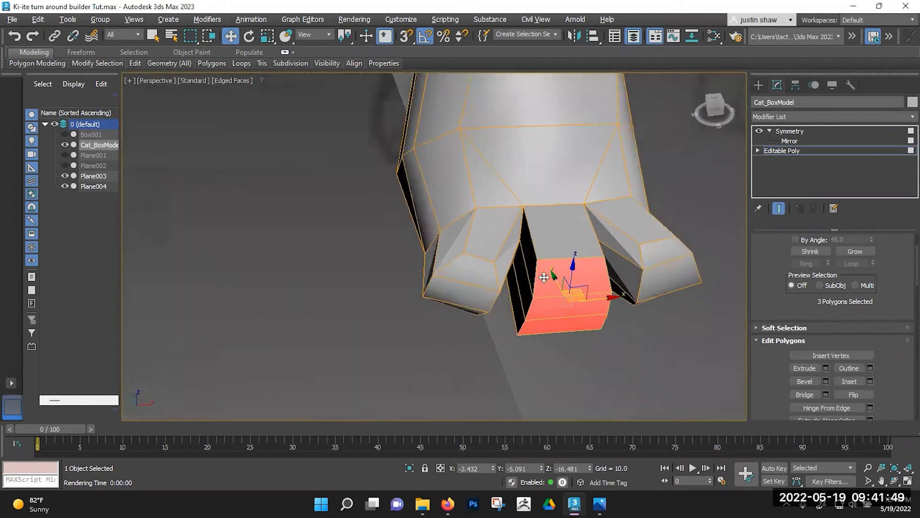
# Select the vertex columns on each side of the middle toe's tip and shift them sideways to adjust its width.
pyautogui.scroll(2, 541, 294)
pyautogui.keyDown('alt'); pyautogui.moveTo(539, 312); pyautogui.dragTo(376, 246, button='middle'); pyautogui.keyUp('alt')
pyautogui.press('1')
pyautogui.moveTo(387, 269)
pyautogui.mouseDown()
pyautogui.moveTo(396, 255)
pyautogui.moveTo(395, 271)
pyautogui.mouseUp()
pyautogui.moveTo(454, 267); pyautogui.dragTo(391, 270, button='middle')
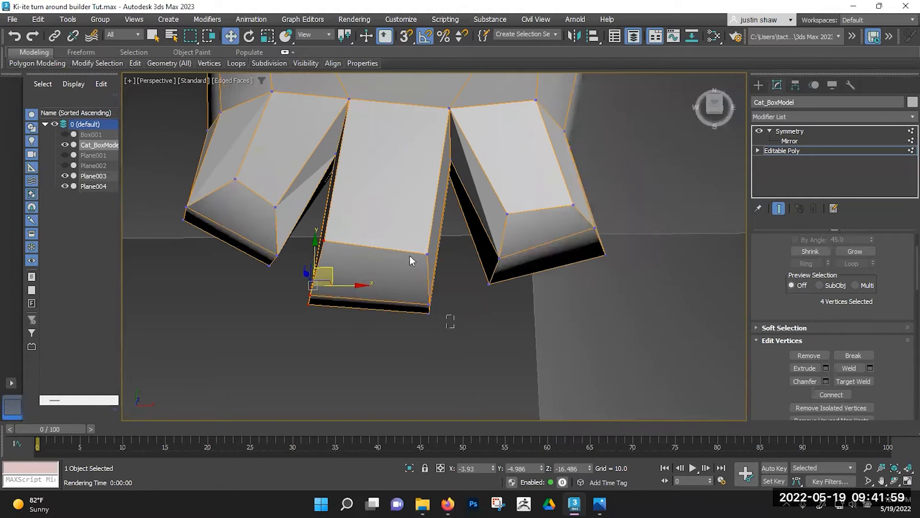
pyautogui.moveTo(410, 255); pyautogui.dragTo(406, 250)
pyautogui.moveTo(447, 284); pyautogui.dragTo(458, 284)
pyautogui.moveTo(398, 280)
pyautogui.keyDown('alt'); pyautogui.mouseDown(button='middle')
pyautogui.moveTo(445, 210)
pyautogui.moveTo(401, 241)
pyautogui.moveTo(392, 267)
pyautogui.mouseUp(button='middle'); pyautogui.keyUp('alt')
# Select the two upper tip vertices of the middle toe and move them together to reshape its top edge.
pyautogui.click(353, 248)
pyautogui.keyDown('ctrl'); pyautogui.click(400, 219); pyautogui.keyUp('ctrl')
pyautogui.moveTo(359, 234); pyautogui.dragTo(329, 231)
pyautogui.keyDown('alt'); pyautogui.moveTo(329, 231); pyautogui.dragTo(351, 147, button='middle'); pyautogui.keyUp('alt')
# Pull the two bottom tip vertices of the middle toe inward to narrow its lower edge.
pyautogui.press('r')
pyautogui.click(287, 213)
pyautogui.keyDown('alt'); pyautogui.moveTo(346, 235); pyautogui.dragTo(333, 236, button='middle'); pyautogui.keyUp('alt')
pyautogui.press('w')
pyautogui.moveTo(297, 224); pyautogui.dragTo(317, 236)
pyautogui.click(462, 239)
pyautogui.moveTo(471, 250); pyautogui.dragTo(468, 249)
pyautogui.keyDown('alt'); pyautogui.moveTo(468, 236); pyautogui.dragTo(472, 248, button='middle'); pyautogui.keyUp('alt')
pyautogui.moveTo(473, 243); pyautogui.dragTo(469, 244)
pyautogui.moveTo(469, 218)
pyautogui.keyDown('alt'); pyautogui.mouseDown(button='middle')
pyautogui.moveTo(473, 230)
pyautogui.moveTo(476, 208)
pyautogui.mouseUp(button='middle'); pyautogui.keyUp('alt')
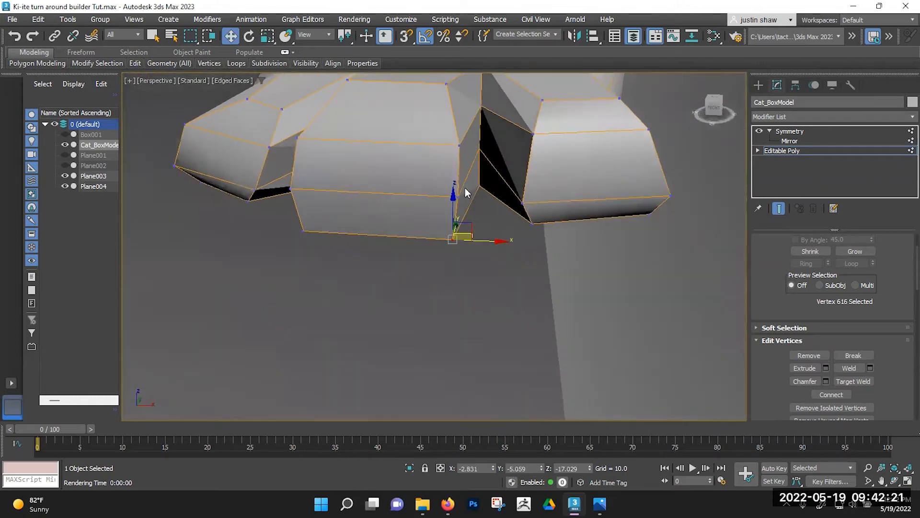
# Nudge the third-row vertex on the middle toe's inner side slightly outward.
pyautogui.click(458, 197)
pyautogui.moveTo(494, 199); pyautogui.dragTo(497, 198)
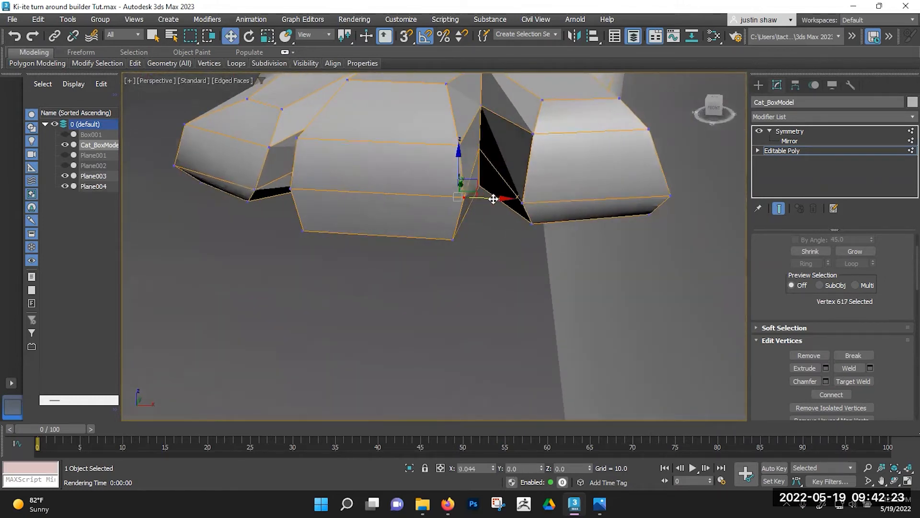
pyautogui.keyDown('alt'); pyautogui.moveTo(498, 154); pyautogui.dragTo(361, 218, button='middle'); pyautogui.keyUp('alt')
# Move the lower two vertices on the middle toe's outer side inward to balance the shape of its tip.
pyautogui.click(467, 230)
pyautogui.click(343, 210)
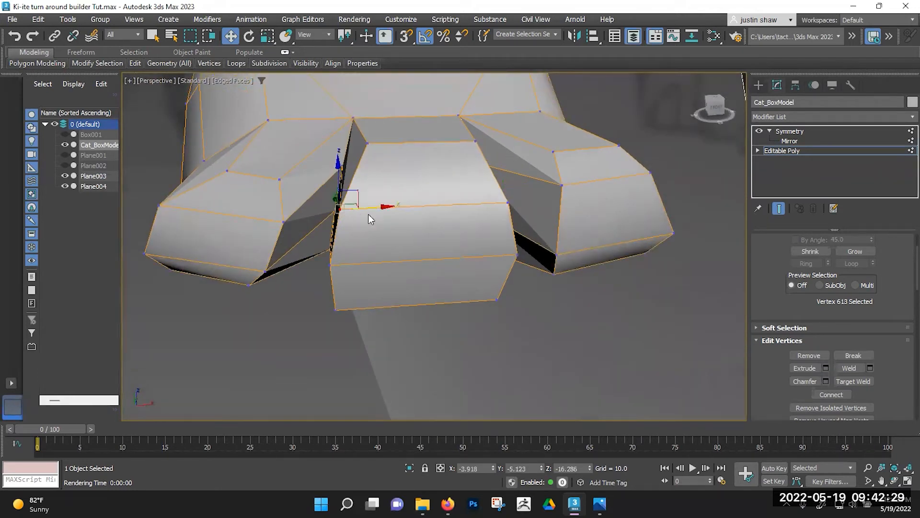
pyautogui.click(331, 264)
pyautogui.moveTo(362, 263); pyautogui.dragTo(369, 263)
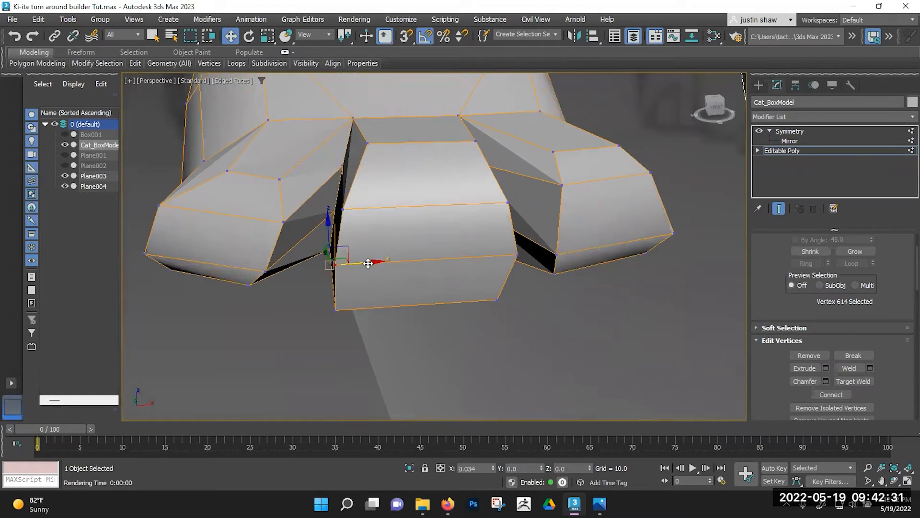
pyautogui.click(335, 310)
pyautogui.moveTo(363, 308); pyautogui.dragTo(379, 309)
pyautogui.keyDown('alt'); pyautogui.moveTo(407, 197); pyautogui.dragTo(436, 226, button='middle'); pyautogui.keyUp('alt')
# Fine-tune the toe shapes by moving a pair of vertices together and adjusting further individual vertices around the toes.
pyautogui.click(424, 212)
pyautogui.keyDown('ctrl'); pyautogui.click(381, 227); pyautogui.keyUp('ctrl')
pyautogui.moveTo(387, 201); pyautogui.dragTo(396, 218)
pyautogui.keyDown('alt'); pyautogui.moveTo(394, 219); pyautogui.dragTo(402, 197, button='middle'); pyautogui.keyUp('alt')
pyautogui.click(481, 267)
pyautogui.moveTo(497, 251); pyautogui.dragTo(516, 263)
pyautogui.click(494, 258)
pyautogui.keyDown('alt'); pyautogui.moveTo(458, 263); pyautogui.dragTo(515, 250, button='middle'); pyautogui.keyUp('alt')
pyautogui.click(406, 254)
pyautogui.moveTo(421, 242)
pyautogui.mouseDown()
pyautogui.moveTo(424, 259)
pyautogui.moveTo(408, 250)
pyautogui.mouseUp()
pyautogui.click(393, 242)
pyautogui.keyDown('alt'); pyautogui.moveTo(413, 257); pyautogui.dragTo(452, 273, button='middle'); pyautogui.keyUp('alt')
# Hide the edged faces, then clear the smoothing groups on all polygons of the model and assign smoothing group 1.
pyautogui.scroll(-5, 421, 264)
pyautogui.press('1')
pyautogui.press('F4')
pyautogui.scroll(-4, 459, 268)
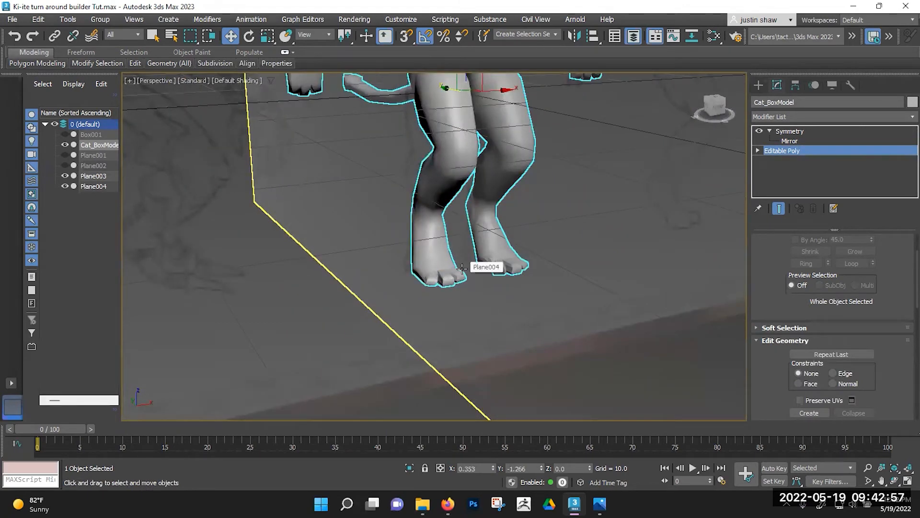
pyautogui.press('4')
pyautogui.hotkey('ctrl', 'a')
pyautogui.scroll(-10, 904, 289)
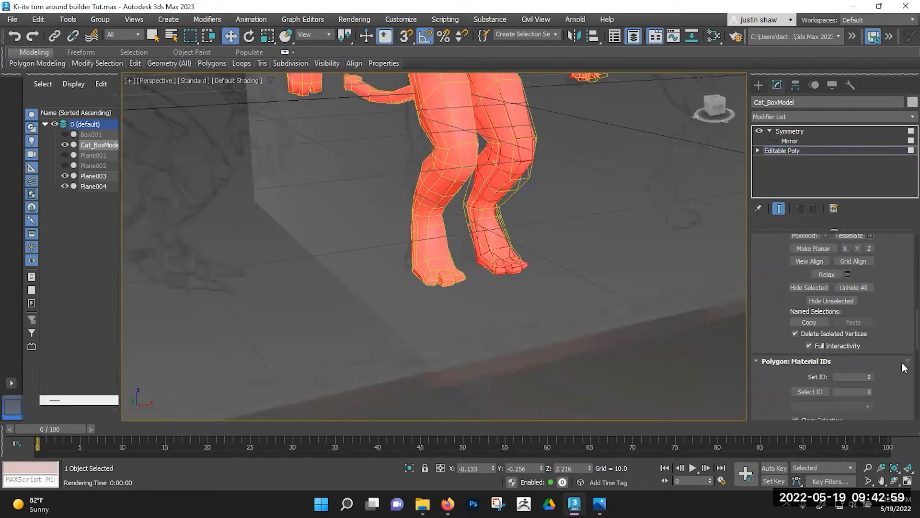
pyautogui.click(839, 313)
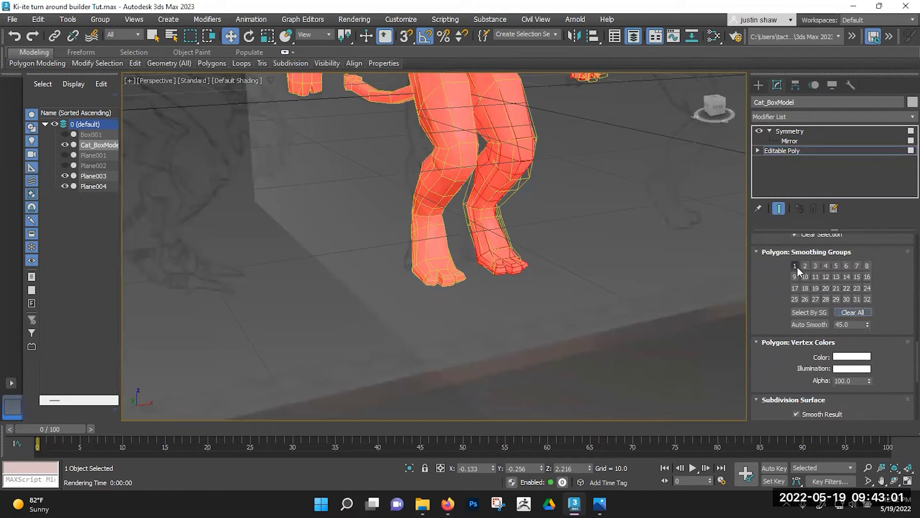
pyautogui.press('4')
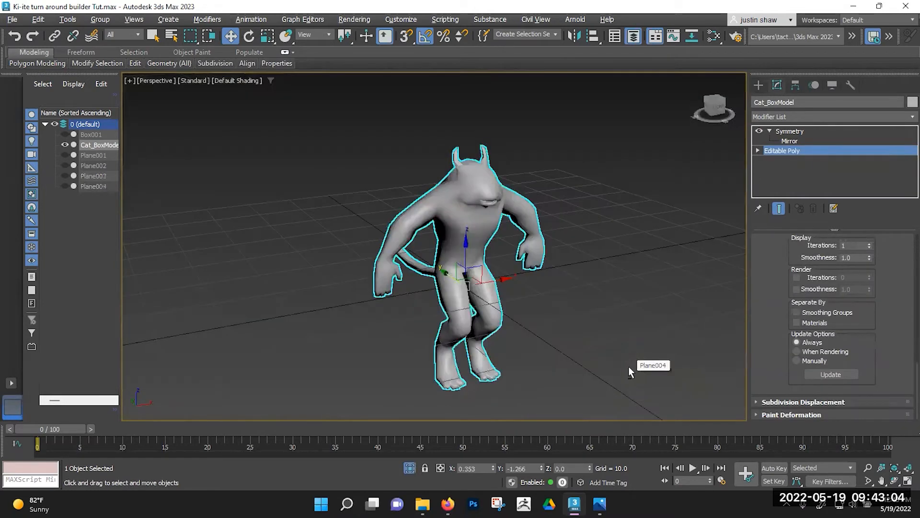
# Isolate the cat model and examine its whole shaded body from the front.
pyautogui.hotkey('alt', 'q')
pyautogui.click(562, 292)
pyautogui.keyDown('alt'); pyautogui.moveTo(561, 291); pyautogui.dragTo(528, 283, button='middle'); pyautogui.keyUp('alt')
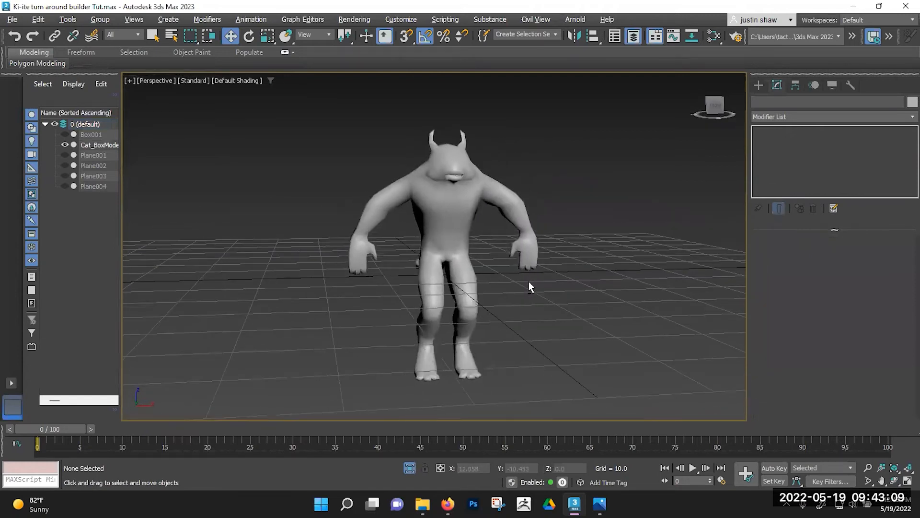
# End the isolation, turn edged faces back on and reselect the cat model with its full body in view.
pyautogui.click(412, 468)
pyautogui.press('F4')
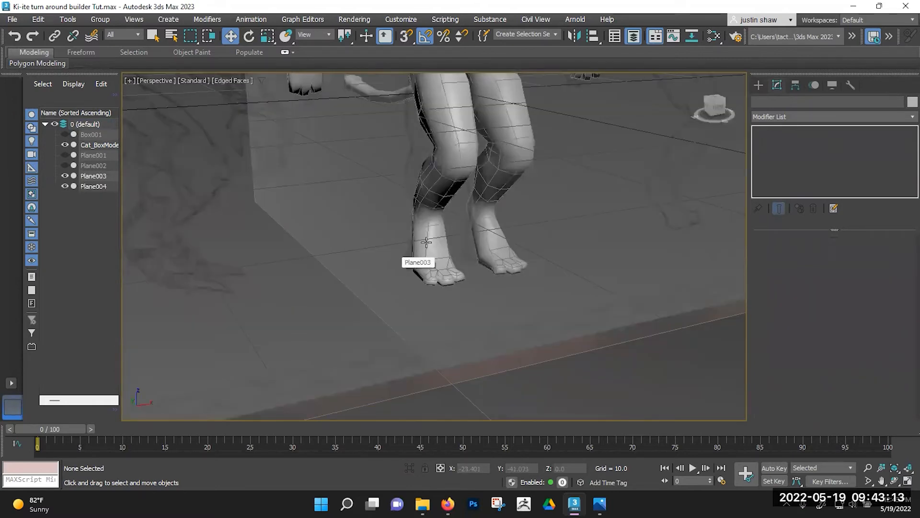
pyautogui.click(452, 180)
pyautogui.moveTo(452, 180); pyautogui.dragTo(440, 313, button='middle')
pyautogui.scroll(-5, 440, 313)
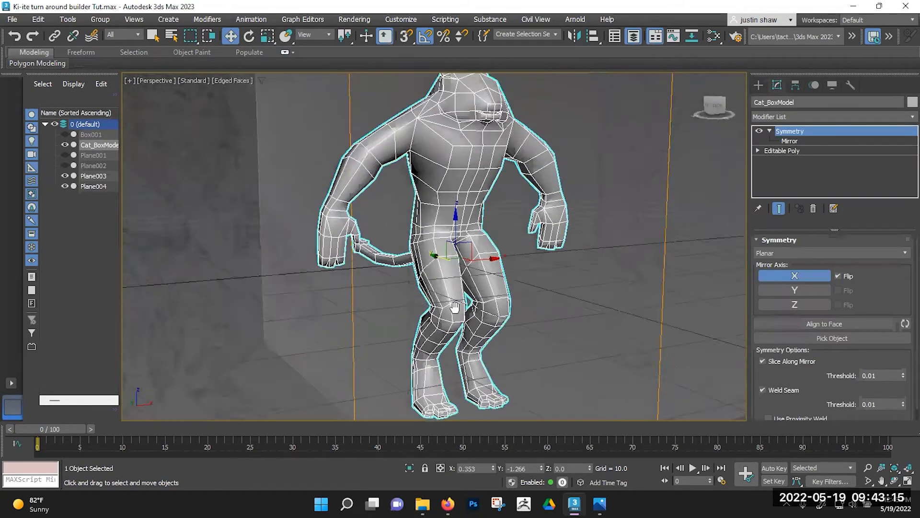
pyautogui.scroll(2, 446, 316)
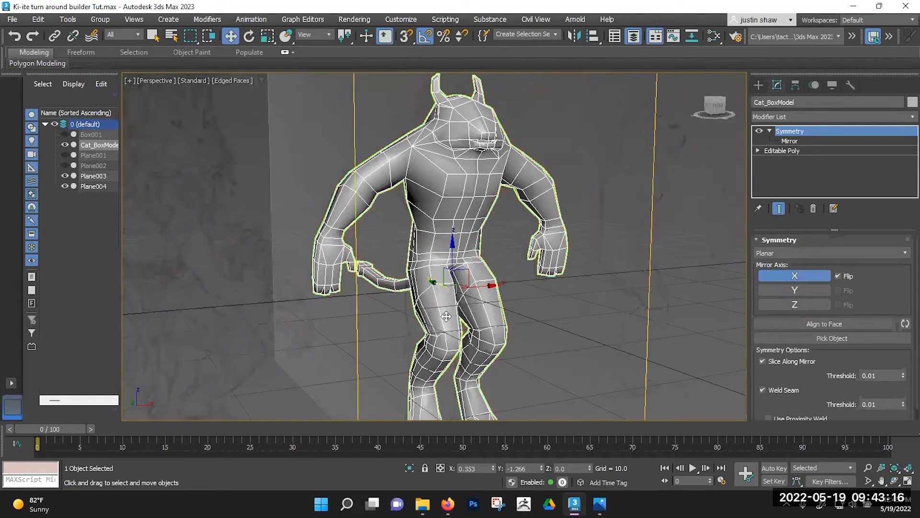
# Start saving the scene under a new name and create a Desktop folder named Cat_Char_BUilder for it.
pyautogui.click(11, 22)
pyautogui.click(44, 134)
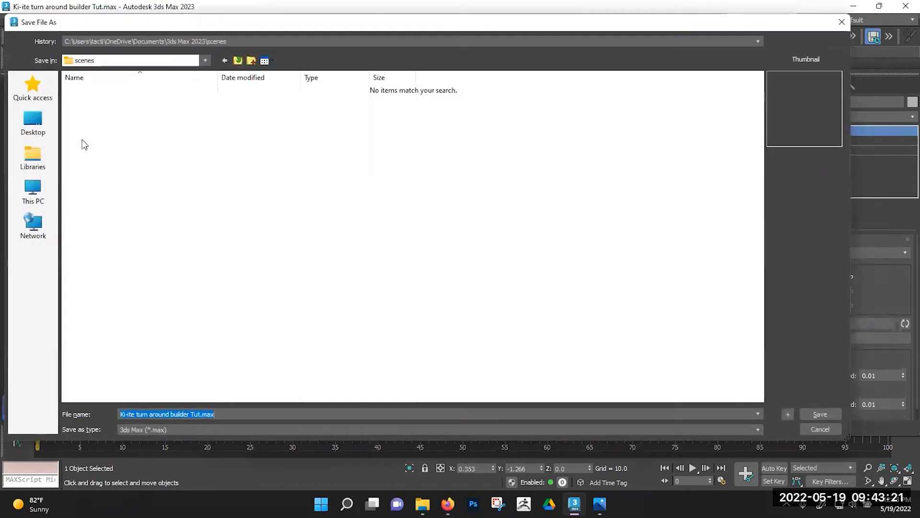
pyautogui.click(36, 133)
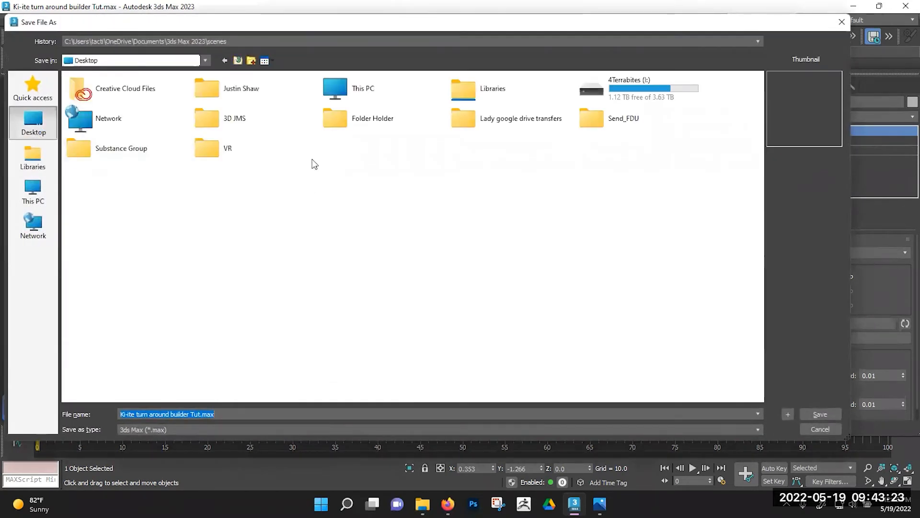
pyautogui.rightClick(341, 166)
pyautogui.moveTo(382, 271)
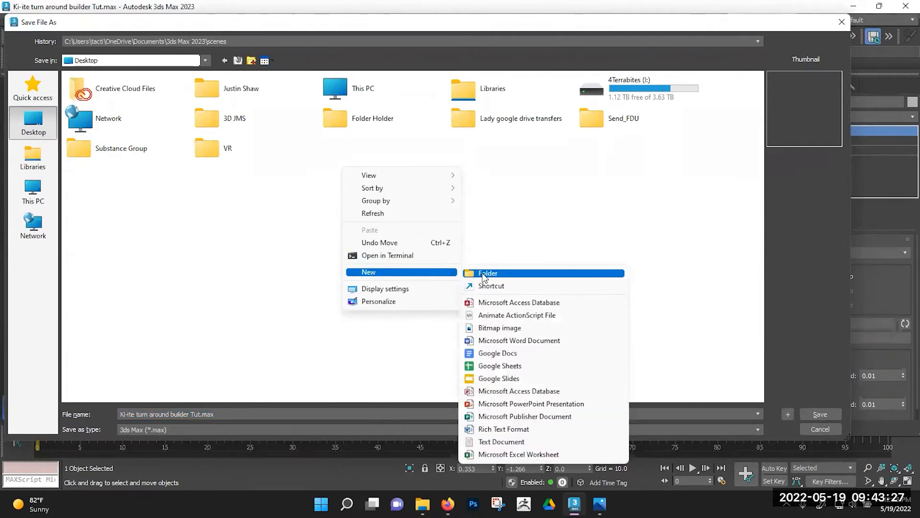
pyautogui.click(483, 273)
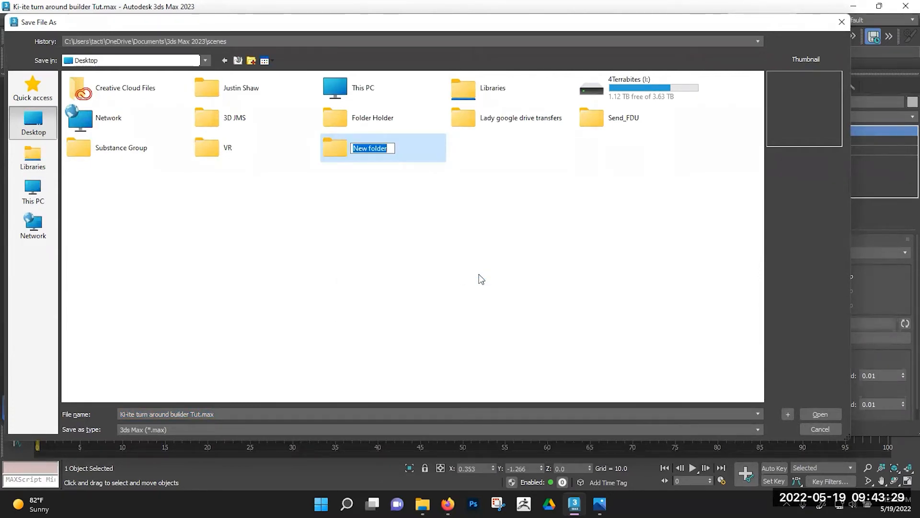
pyautogui.write('Cat_Char_BUild')
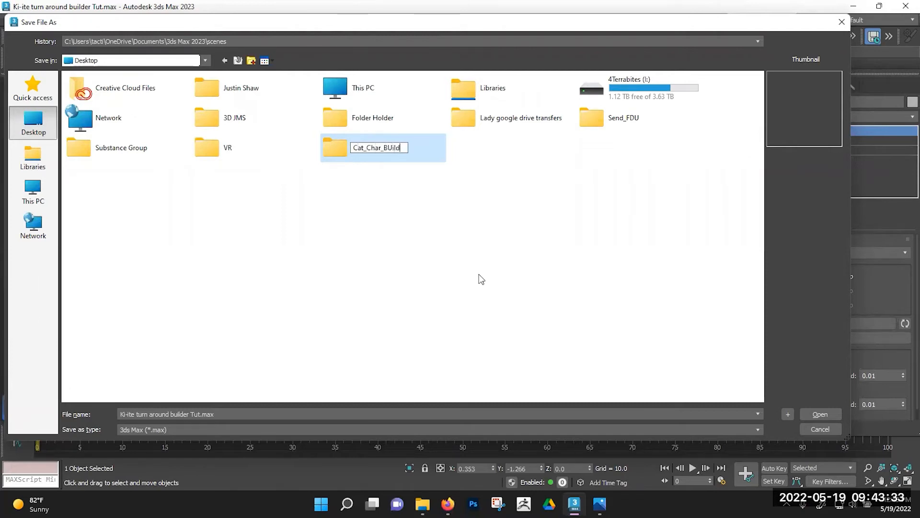
pyautogui.write('er')
pyautogui.press('Return')
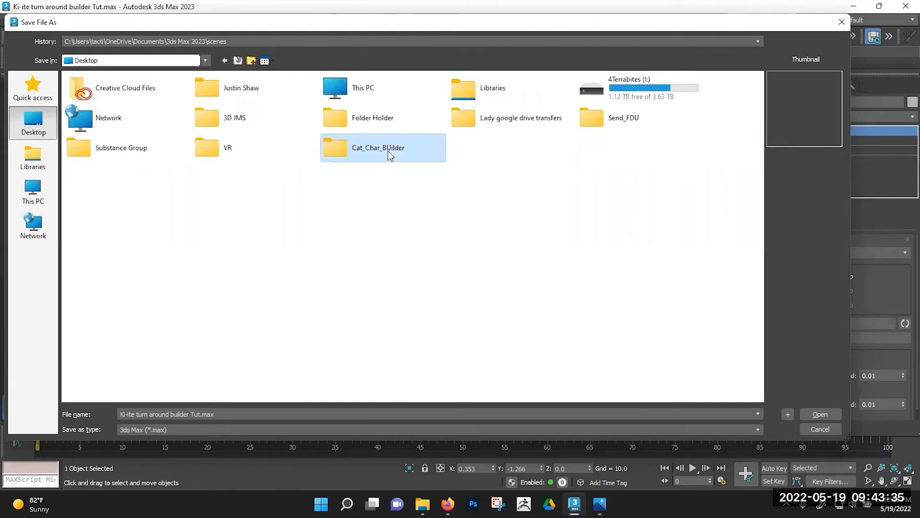
# Open the Cat_Char_BUilder folder and create a subfolder named Max Saves in it.
pyautogui.doubleClick(387, 150)
pyautogui.rightClick(172, 174)
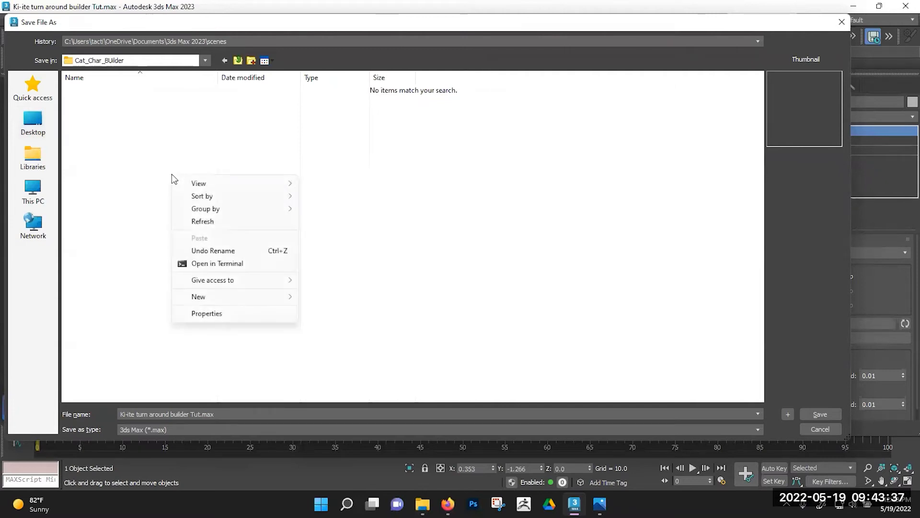
pyautogui.moveTo(221, 301)
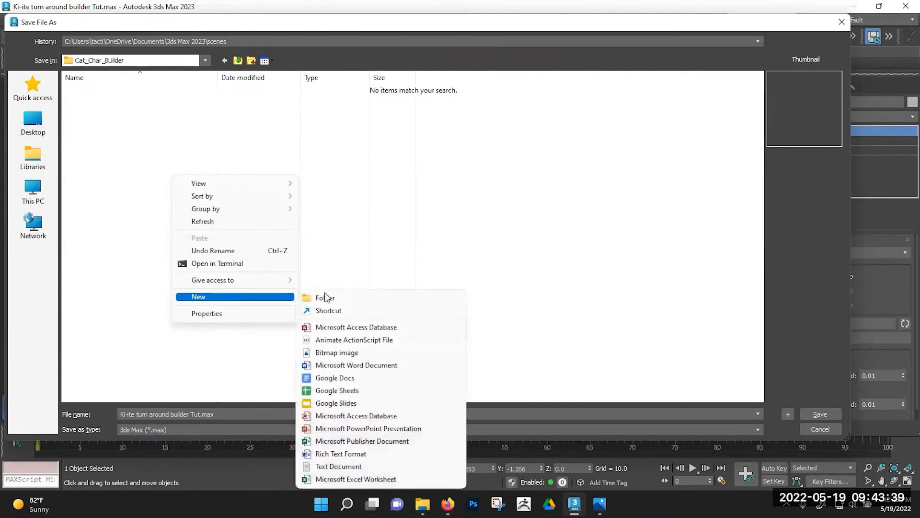
pyautogui.click(324, 297)
pyautogui.write('Max S')
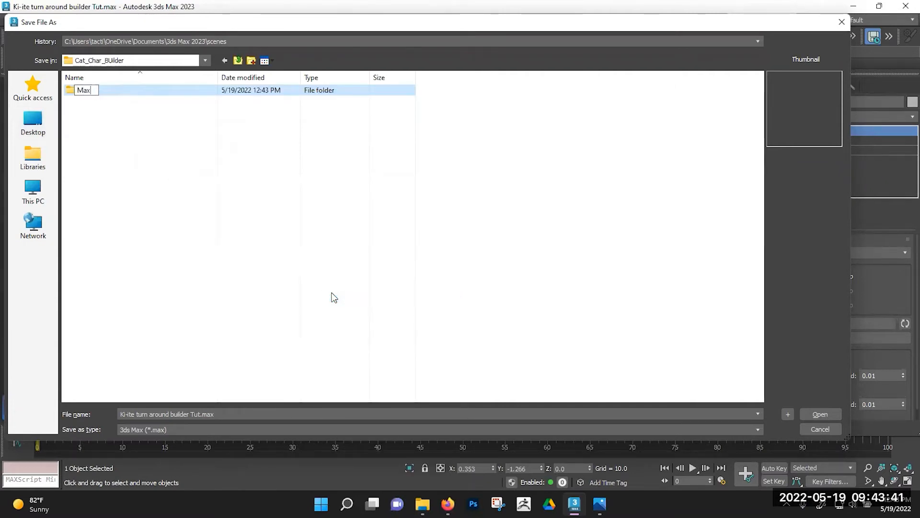
pyautogui.press('Return')
# Create a second subfolder named Maps inside Cat_Char_BUilder.
pyautogui.rightClick(144, 151)
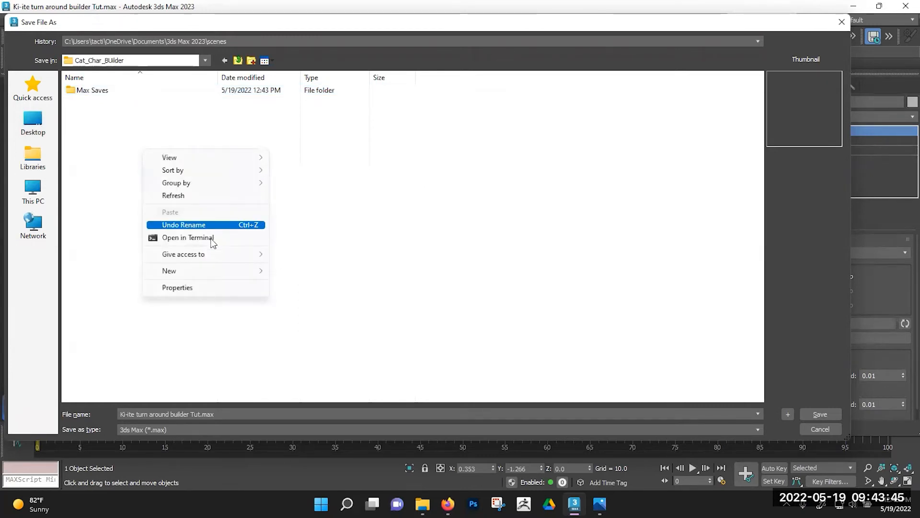
pyautogui.moveTo(214, 271)
pyautogui.click(307, 271)
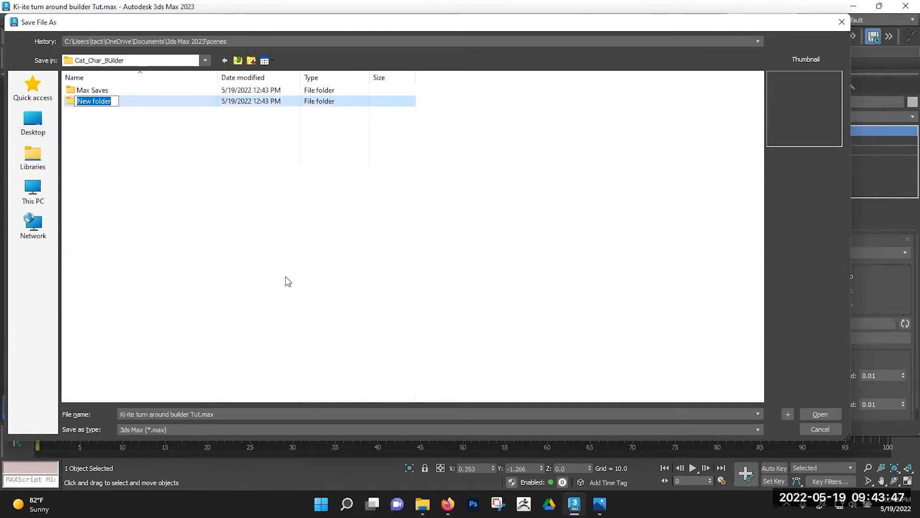
pyautogui.write('Maps')
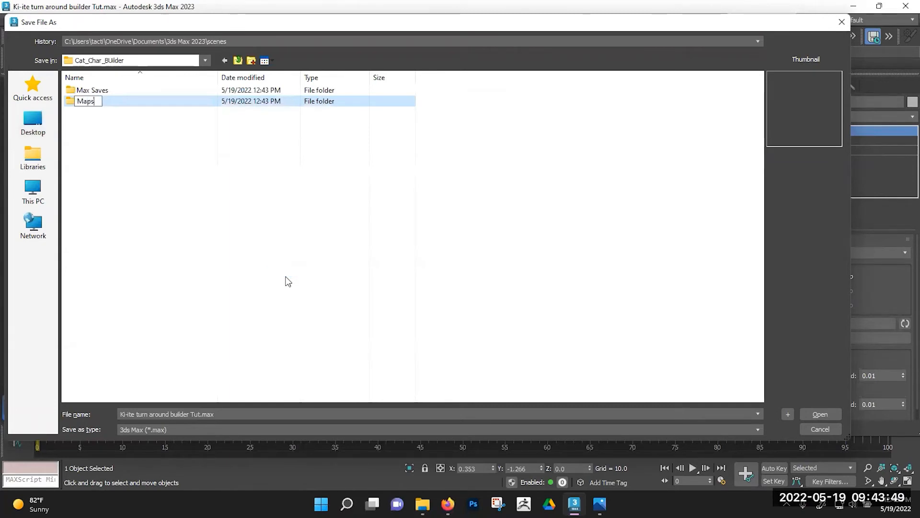
pyautogui.press('Return')
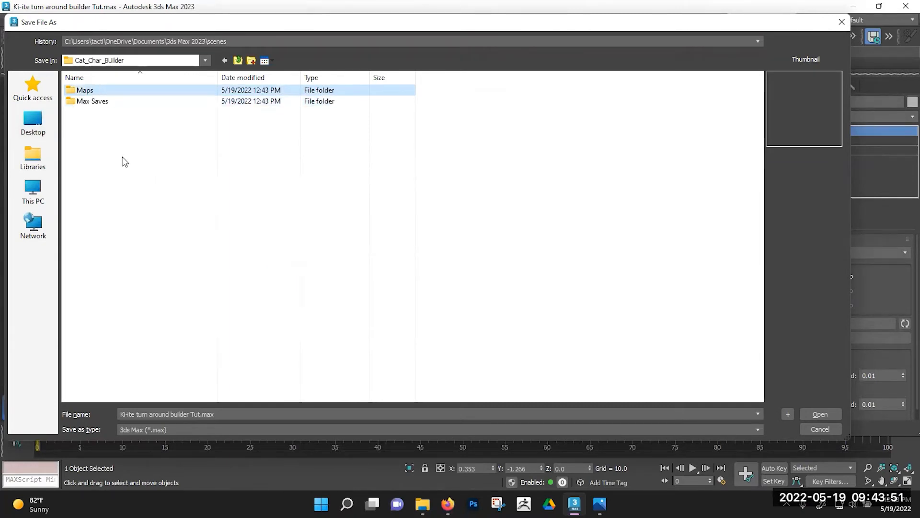
# Save the scene in the Max Saves folder as Kac_BUilder_5-18_1.
pyautogui.doubleClick(108, 101)
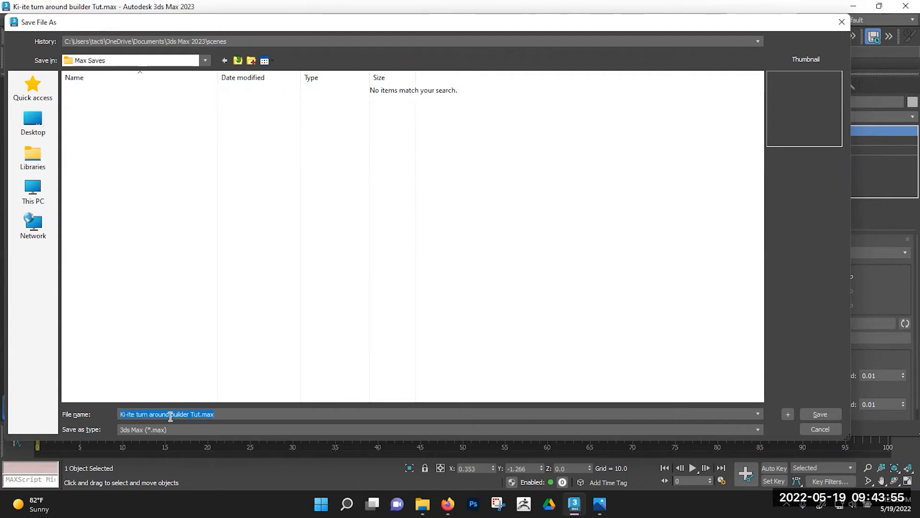
pyautogui.press('BackSpace')
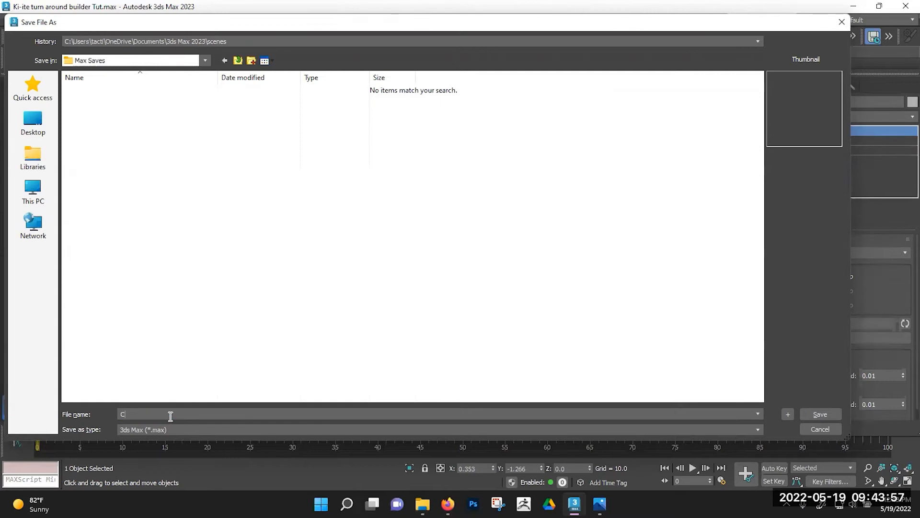
pyautogui.write('Kac_BUilder_5-18_1')
pyautogui.press('Return')
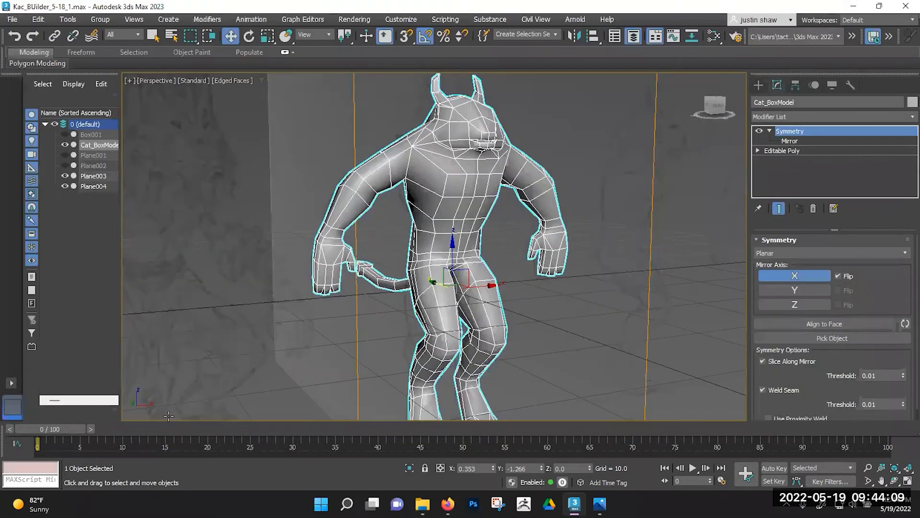
pyautogui.keyDown('alt'); pyautogui.moveTo(461, 251); pyautogui.dragTo(426, 195, button='middle'); pyautogui.keyUp('alt')
pyautogui.scroll(6, 419, 246)
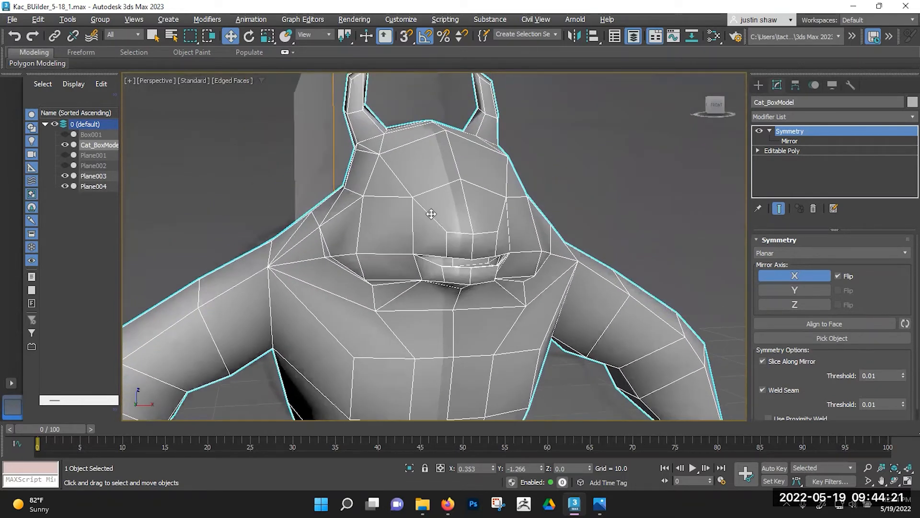
pyautogui.press('1')
pyautogui.press('1')
pyautogui.press('z')
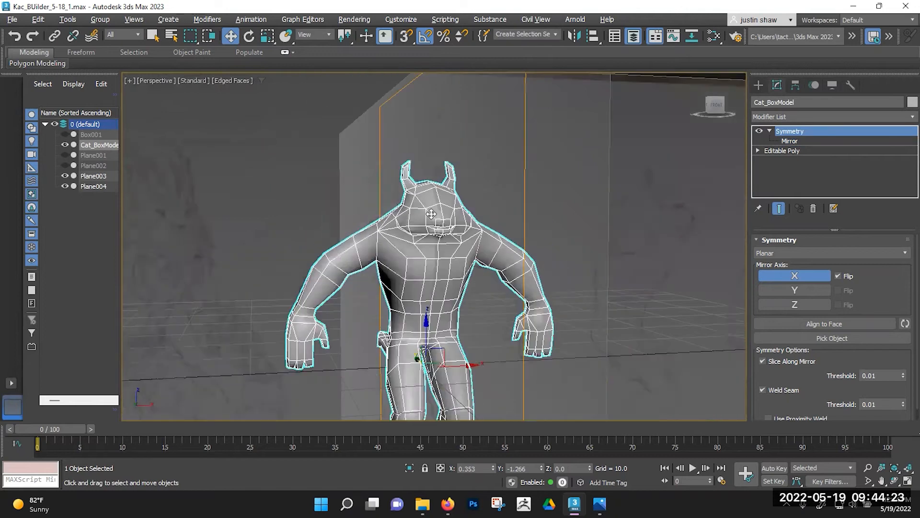
# Try a sphere primitive of about 10 units radius with 10 segments in front of the cat.
pyautogui.scroll(-3, 318, 131)
pyautogui.click(318, 111)
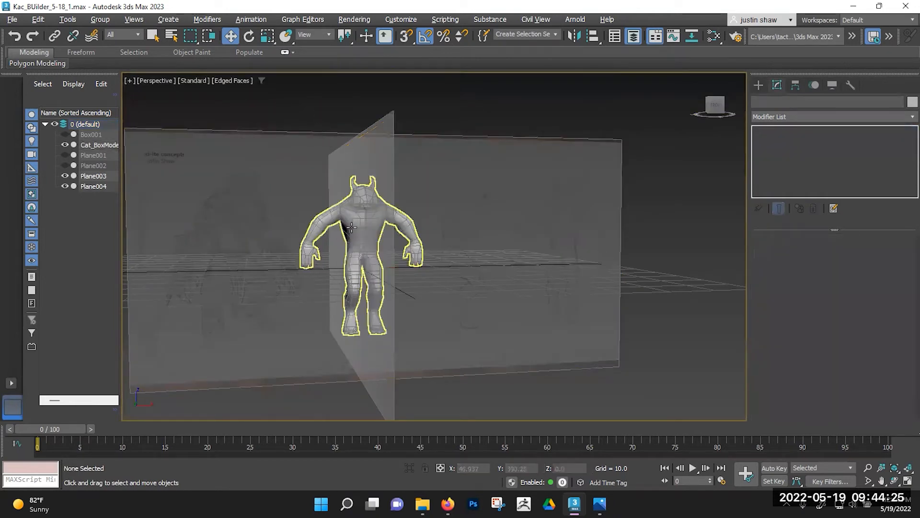
pyautogui.keyDown('alt'); pyautogui.moveTo(339, 210); pyautogui.dragTo(355, 234, button='middle'); pyautogui.keyUp('alt')
pyautogui.click(764, 84)
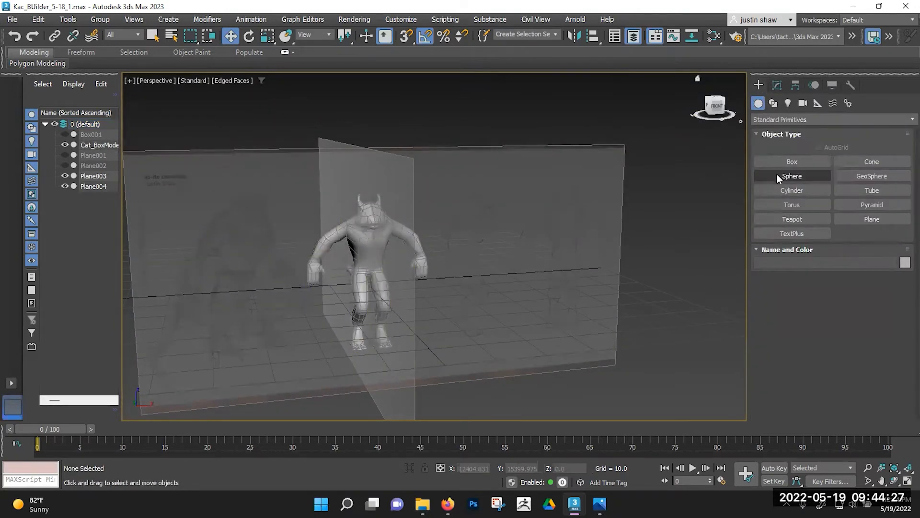
pyautogui.click(779, 175)
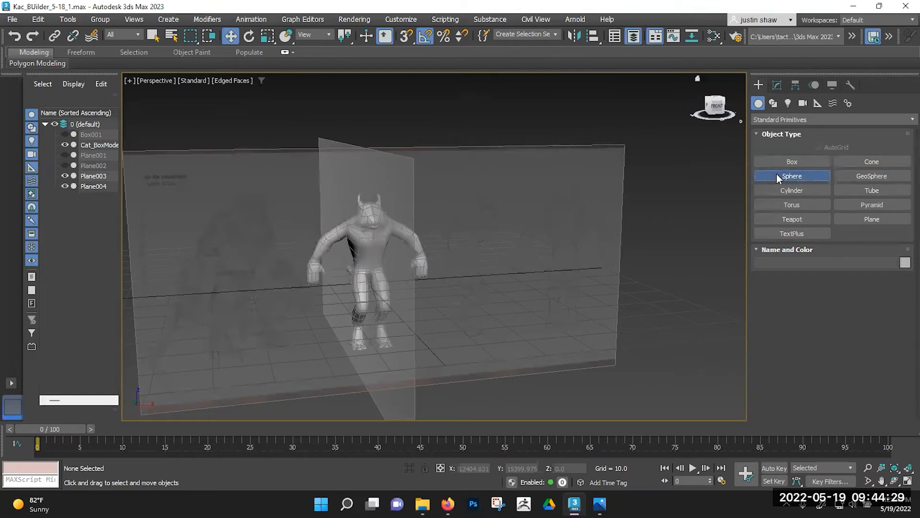
pyautogui.moveTo(482, 349); pyautogui.dragTo(495, 335)
pyautogui.keyDown('alt'); pyautogui.moveTo(494, 334); pyautogui.dragTo(519, 312, button='middle'); pyautogui.keyUp('alt')
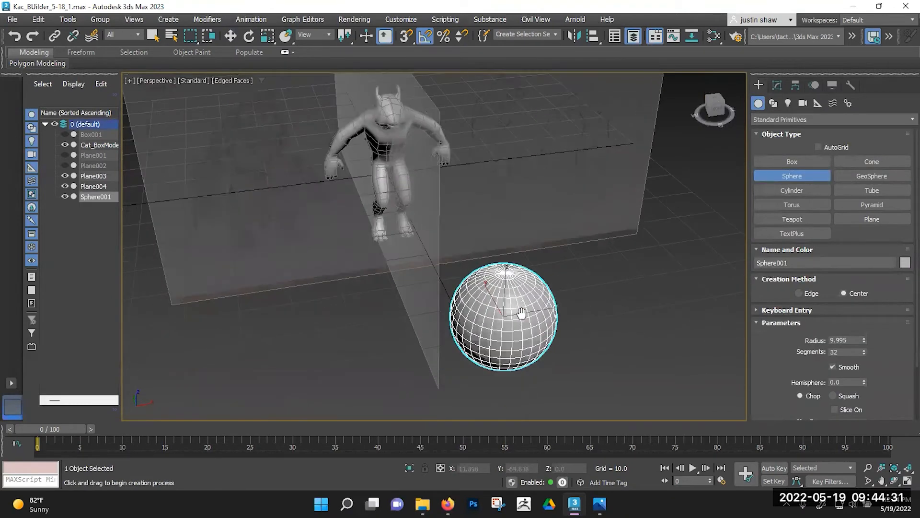
pyautogui.scroll(3, 512, 271)
pyautogui.moveTo(865, 355); pyautogui.dragTo(864, 362)
pyautogui.keyDown('alt'); pyautogui.moveTo(458, 299); pyautogui.dragTo(487, 284, button='middle'); pyautogui.keyUp('alt')
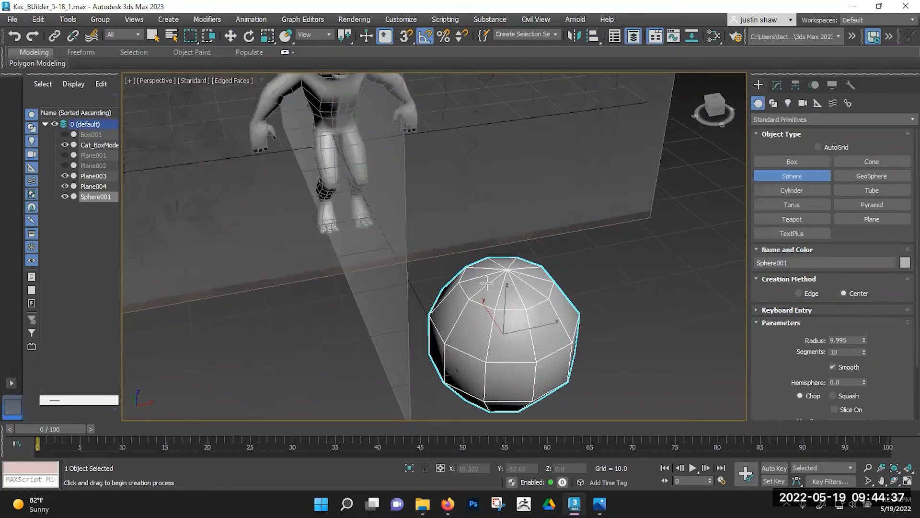
pyautogui.press('Delete')
# Create a box with a square base of about 11.6 units and a height of about 11.2 in front of the cat.
pyautogui.click(765, 164)
pyautogui.keyDown('ctrl'); pyautogui.moveTo(496, 332); pyautogui.dragTo(556, 350); pyautogui.keyUp('ctrl')
pyautogui.click(551, 258)
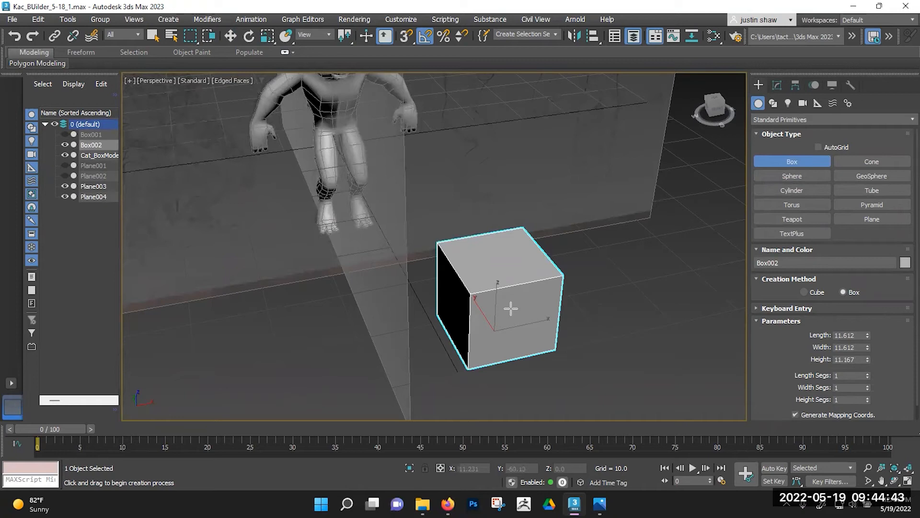
# Apply TurboSmooth with 2 iterations to the new box and convert it to an Editable Poly.
pyautogui.press('x')
pyautogui.write('t')
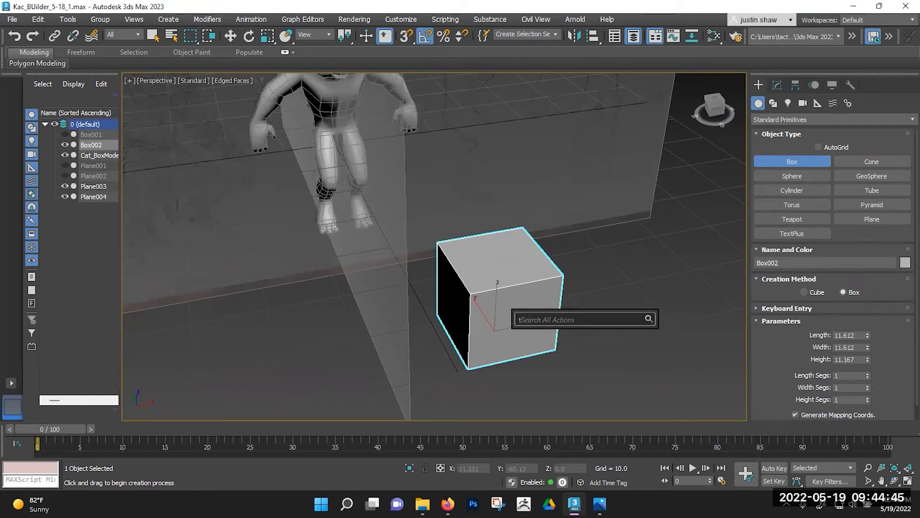
pyautogui.write('urb')
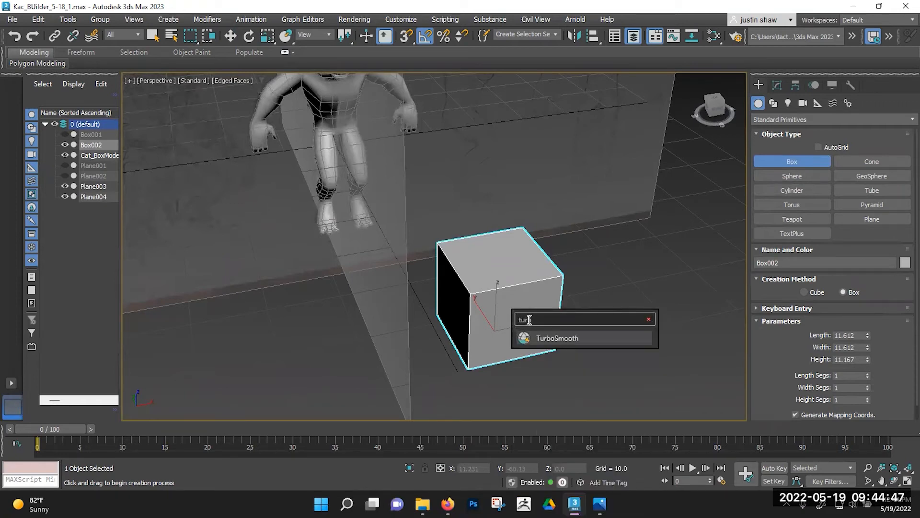
pyautogui.press('Return')
pyautogui.keyDown('alt'); pyautogui.moveTo(546, 311); pyautogui.dragTo(478, 275, button='middle'); pyautogui.keyUp('alt')
pyautogui.click(868, 257)
pyautogui.scroll(3, 520, 289)
pyautogui.rightClick(489, 274)
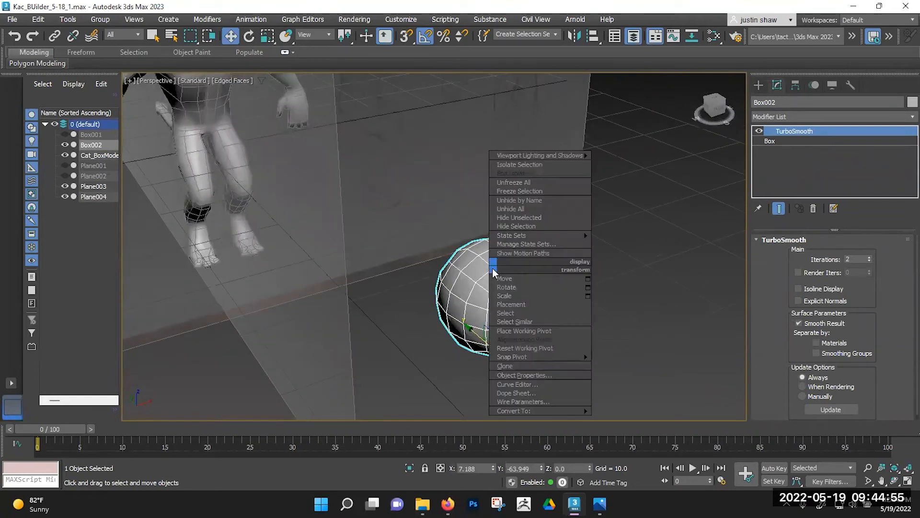
pyautogui.moveTo(542, 408)
pyautogui.click(616, 420)
# Scale the rounded box down to about 23% and move it next to the cat's chest and upper arm.
pyautogui.moveTo(460, 308); pyautogui.dragTo(526, 335, button='middle')
pyautogui.press('r')
pyautogui.moveTo(556, 372); pyautogui.dragTo(580, 89)
pyautogui.press('w')
pyautogui.scroll(-5, 547, 257)
pyautogui.scroll(-3, 547, 257)
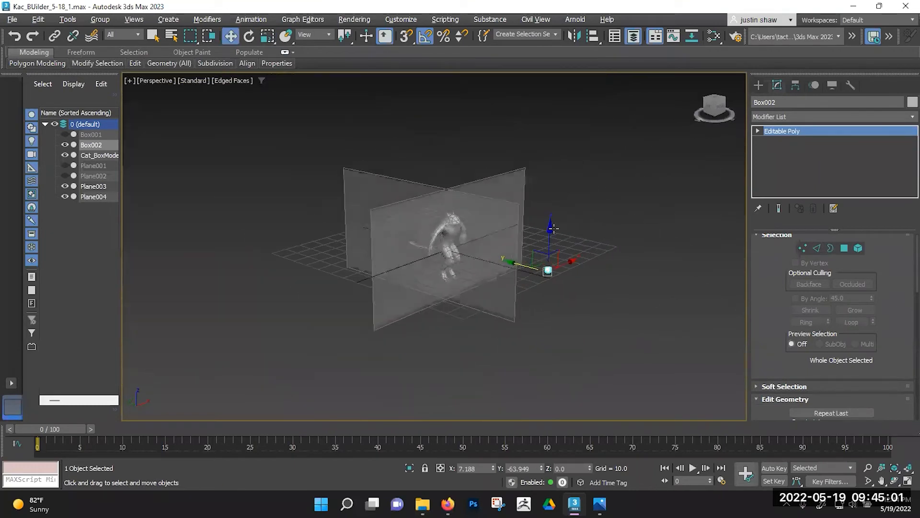
pyautogui.moveTo(536, 246); pyautogui.dragTo(451, 209)
pyautogui.press('z')
pyautogui.keyDown('alt'); pyautogui.moveTo(451, 209); pyautogui.dragTo(407, 220, button='middle'); pyautogui.keyUp('alt')
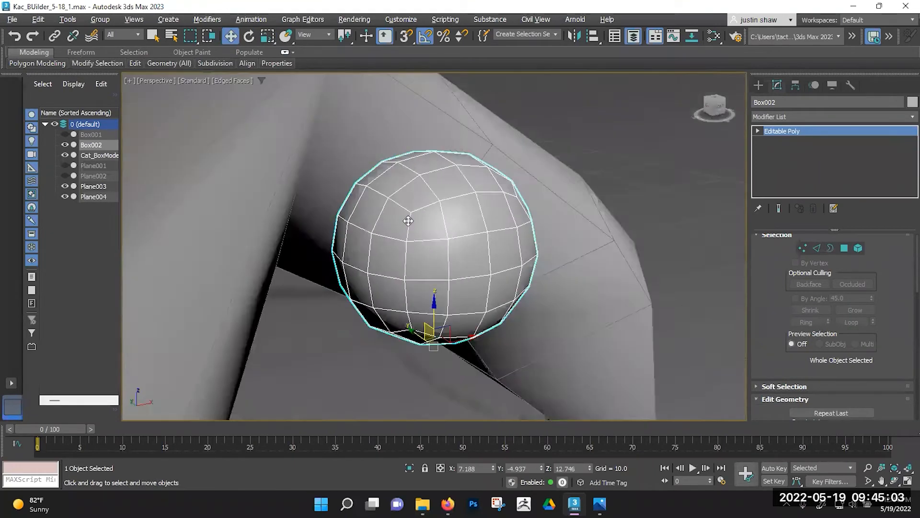
# Move the small ball away from the body and place it over the head in the front reference sketch.
pyautogui.scroll(-6, 407, 220)
pyautogui.moveTo(376, 192); pyautogui.dragTo(321, 204, button='middle')
pyautogui.scroll(-5, 399, 195)
pyautogui.scroll(3, 321, 203)
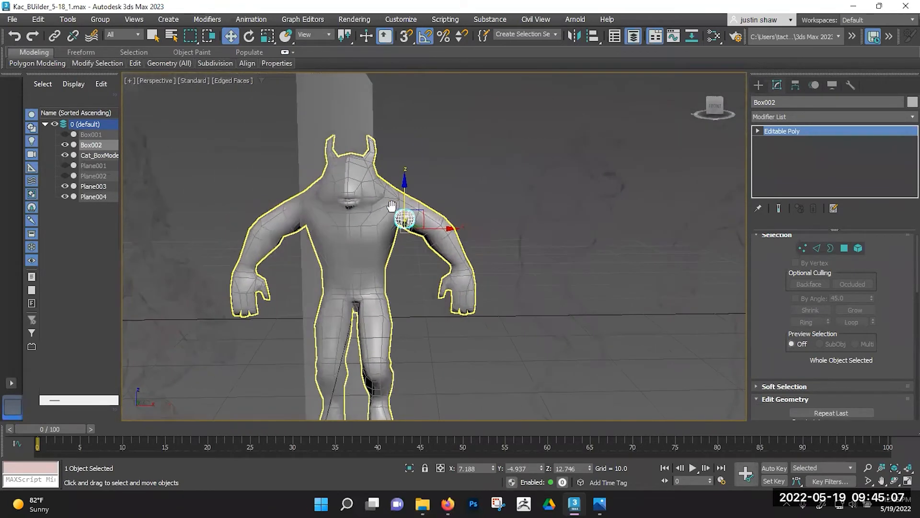
pyautogui.moveTo(417, 212); pyautogui.dragTo(625, 165)
pyautogui.scroll(6, 625, 165)
pyautogui.moveTo(627, 172); pyautogui.dragTo(575, 216, button='middle')
pyautogui.moveTo(424, 215); pyautogui.dragTo(283, 204)
pyautogui.scroll(4, 273, 190)
pyautogui.moveTo(274, 191); pyautogui.dragTo(440, 228, button='middle')
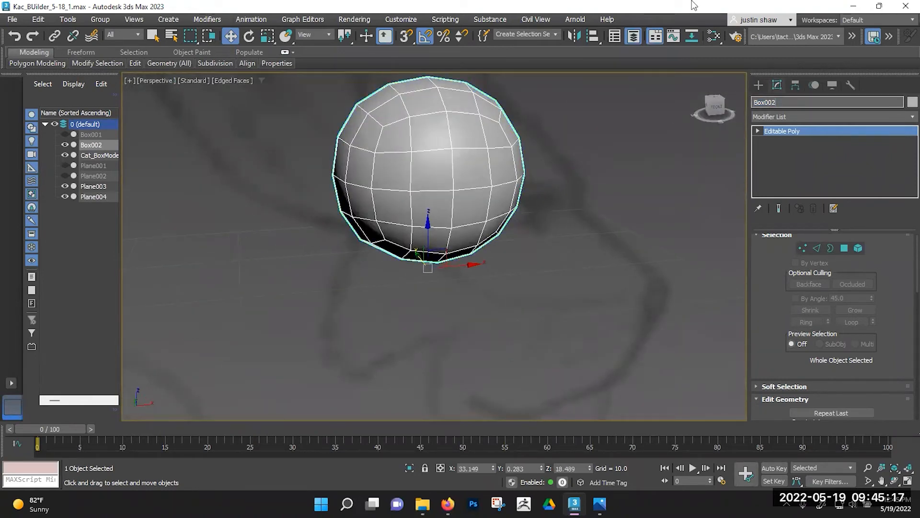
# Rename the ball object as Eye_R.
pyautogui.moveTo(780, 101); pyautogui.dragTo(717, 101)
pyautogui.write('Eye_R')
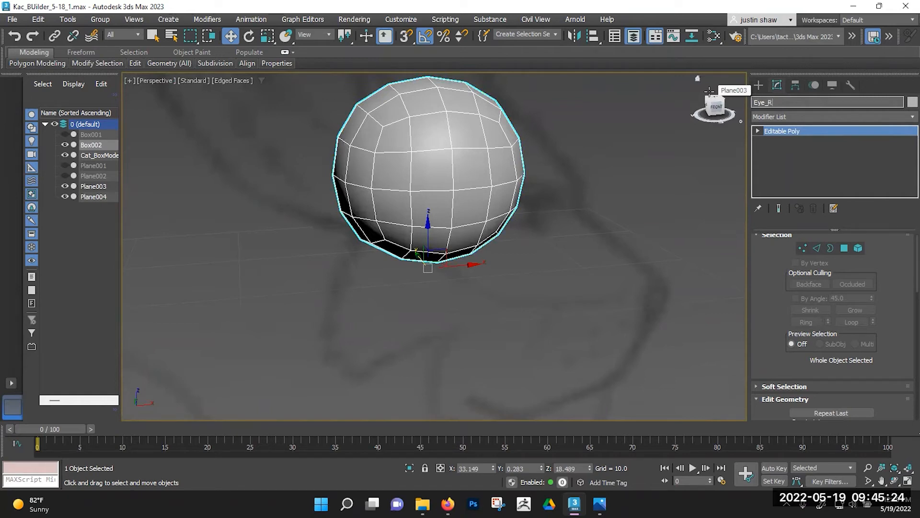
pyautogui.press('Return')
# Center the pivot of Eye_R to the object.
pyautogui.moveTo(450, 207)
pyautogui.keyDown('alt'); pyautogui.mouseDown(button='middle')
pyautogui.moveTo(431, 202)
pyautogui.moveTo(439, 212)
pyautogui.mouseUp(button='middle'); pyautogui.keyUp('alt')
pyautogui.click(796, 85)
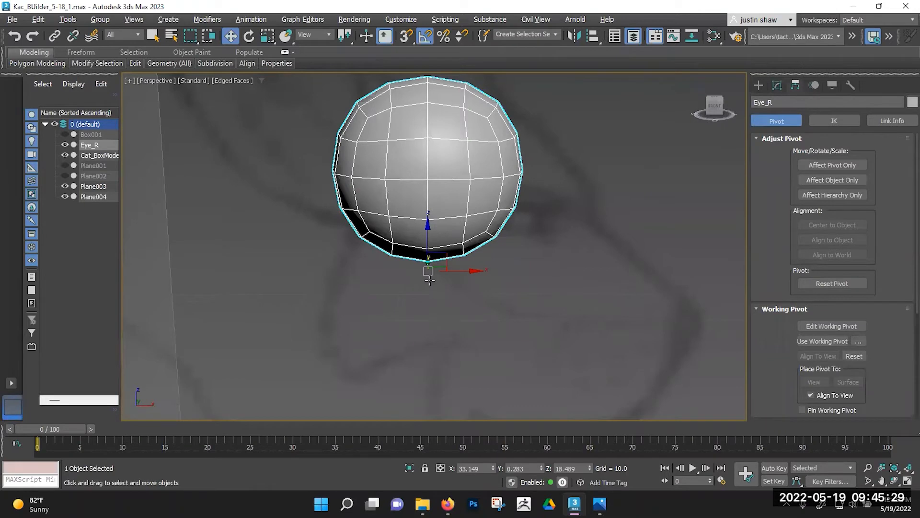
pyautogui.click(832, 165)
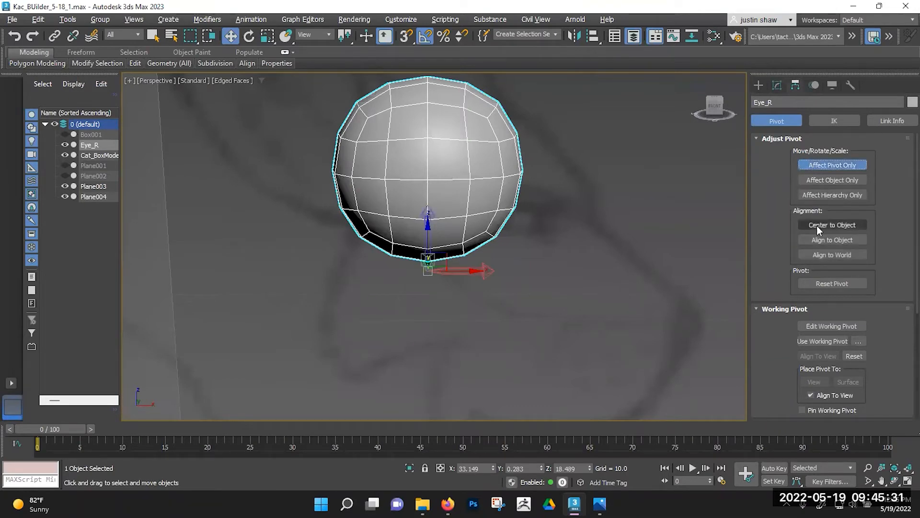
pyautogui.click(817, 225)
pyautogui.click(818, 164)
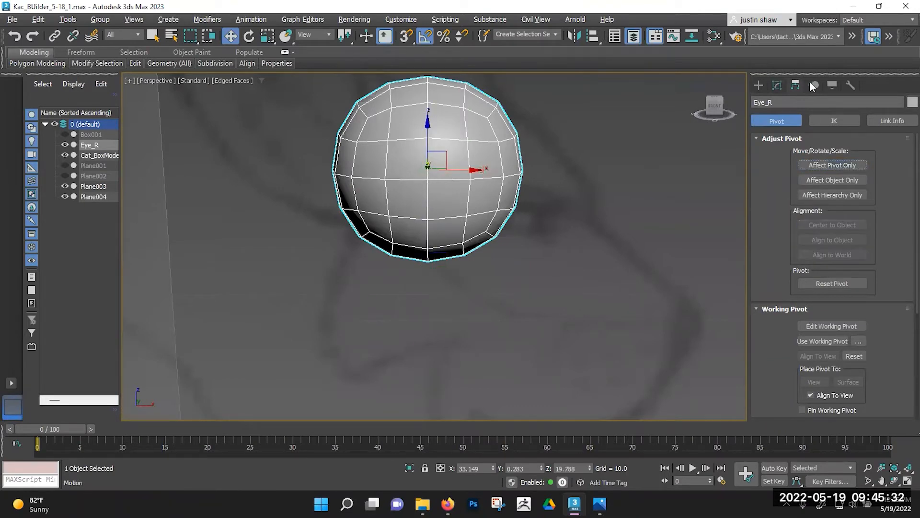
# Scale Eye_R uniformly down to about 17%.
pyautogui.click(777, 85)
pyautogui.press('r')
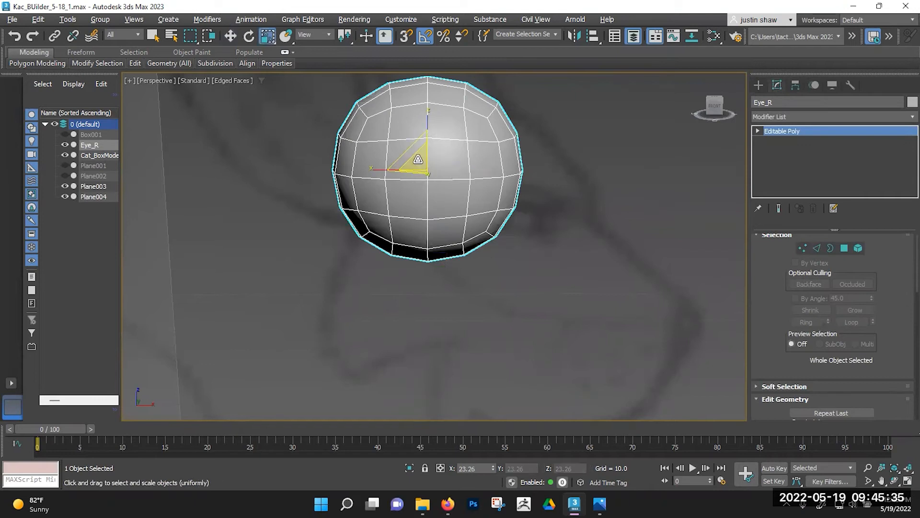
pyautogui.keyDown('alt'); pyautogui.moveTo(418, 160); pyautogui.dragTo(435, 159, button='middle'); pyautogui.keyUp('alt')
pyautogui.moveTo(432, 160); pyautogui.dragTo(433, 193)
pyautogui.keyDown('alt'); pyautogui.moveTo(497, 211); pyautogui.dragTo(458, 216, button='middle'); pyautogui.keyUp('alt')
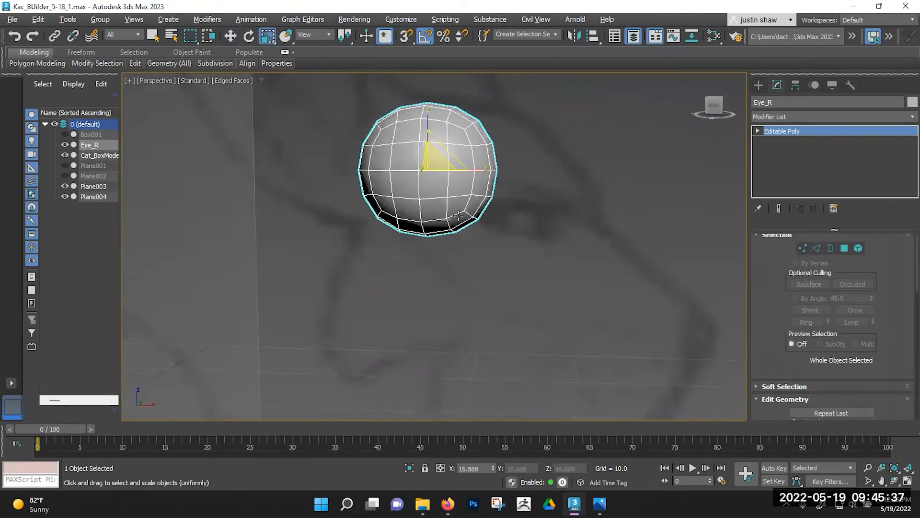
# Move Eye_R onto the eye drawn in the reference sketch to compare their size.
pyautogui.press('w')
pyautogui.moveTo(445, 159); pyautogui.dragTo(422, 199)
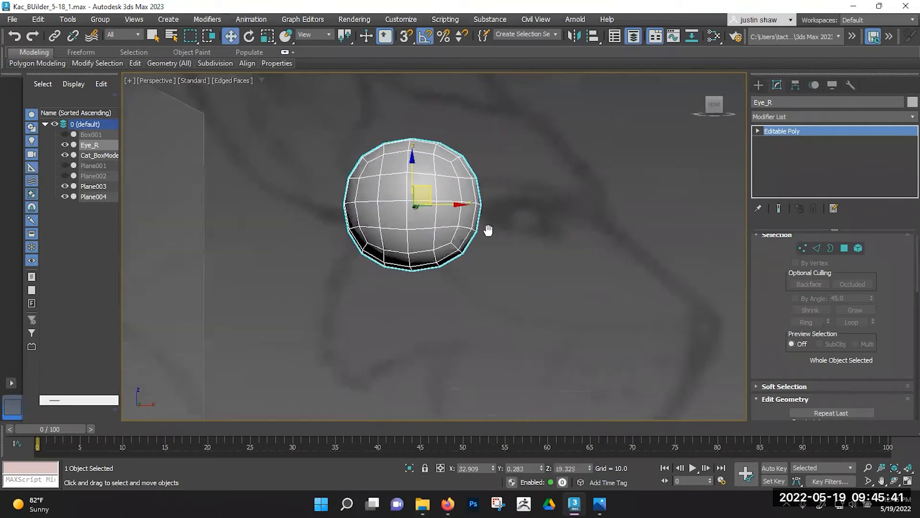
pyautogui.moveTo(488, 230); pyautogui.dragTo(497, 191, button='middle')
pyautogui.scroll(-2, 447, 190)
pyautogui.moveTo(445, 158)
pyautogui.mouseDown()
pyautogui.moveTo(490, 246)
pyautogui.moveTo(543, 298)
pyautogui.moveTo(536, 308)
pyautogui.moveTo(502, 173)
pyautogui.mouseUp()
pyautogui.scroll(-2, 495, 191)
# Move Eye_R from the reference sketch across to the cat model's head.
pyautogui.moveTo(494, 192)
pyautogui.keyDown('alt'); pyautogui.mouseDown(button='middle')
pyautogui.moveTo(470, 192)
pyautogui.moveTo(664, 234)
pyautogui.mouseUp(button='middle'); pyautogui.keyUp('alt')
pyautogui.moveTo(668, 237); pyautogui.dragTo(622, 235)
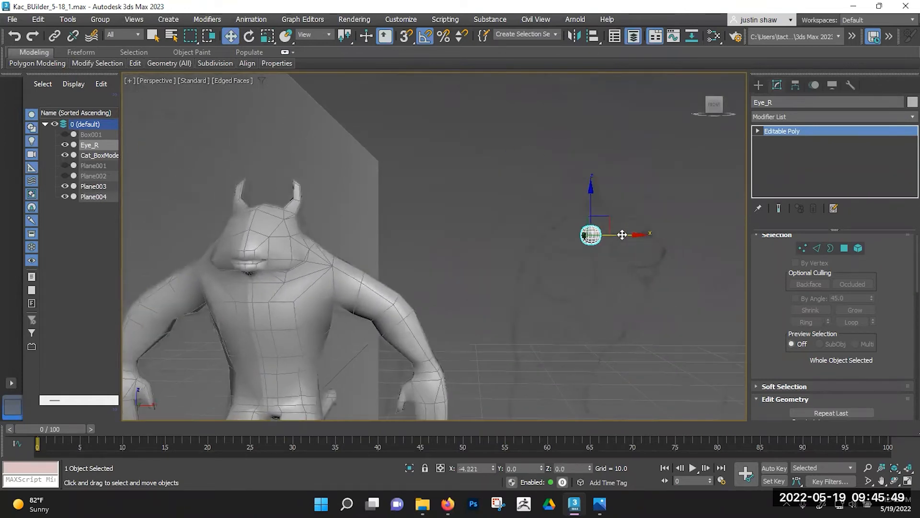
pyautogui.press('r')
pyautogui.keyDown('alt'); pyautogui.moveTo(622, 235); pyautogui.dragTo(604, 226, button='middle'); pyautogui.keyUp('alt')
pyautogui.press('w')
pyautogui.moveTo(604, 224); pyautogui.dragTo(272, 215)
pyautogui.keyDown('alt'); pyautogui.moveTo(273, 217); pyautogui.dragTo(345, 242, button='middle'); pyautogui.keyUp('alt')
pyautogui.scroll(3, 288, 243)
pyautogui.keyDown('alt'); pyautogui.moveTo(287, 246); pyautogui.dragTo(356, 250, button='middle'); pyautogui.keyUp('alt')
# Bring Eye_R forward to the front of the face and park it beside the cat's head.
pyautogui.moveTo(211, 225); pyautogui.dragTo(349, 255)
pyautogui.scroll(2, 349, 255)
pyautogui.keyDown('alt'); pyautogui.moveTo(349, 256); pyautogui.dragTo(390, 233, button='middle'); pyautogui.keyUp('alt')
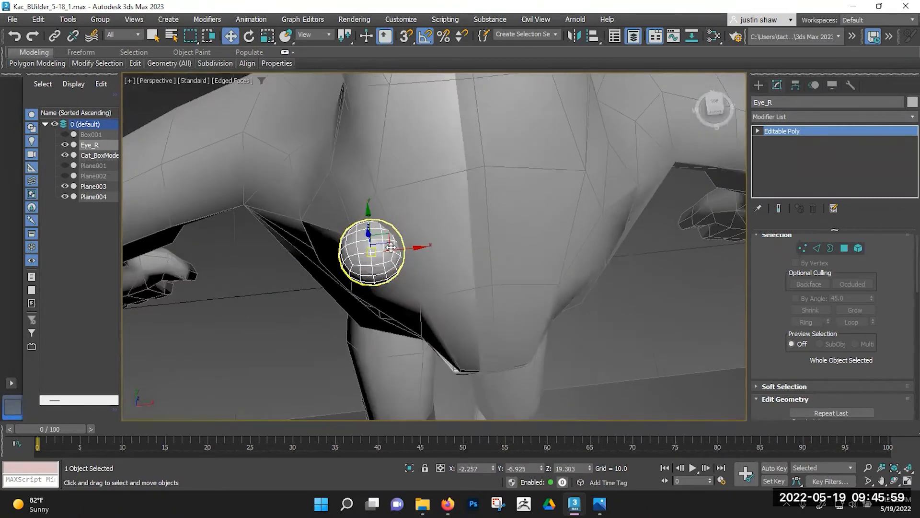
pyautogui.moveTo(389, 232); pyautogui.dragTo(438, 214)
pyautogui.moveTo(438, 214)
pyautogui.keyDown('alt'); pyautogui.mouseDown(button='middle')
pyautogui.moveTo(470, 185)
pyautogui.moveTo(452, 174)
pyautogui.moveTo(440, 210)
pyautogui.mouseUp(button='middle'); pyautogui.keyUp('alt')
pyautogui.moveTo(440, 210); pyautogui.dragTo(232, 207)
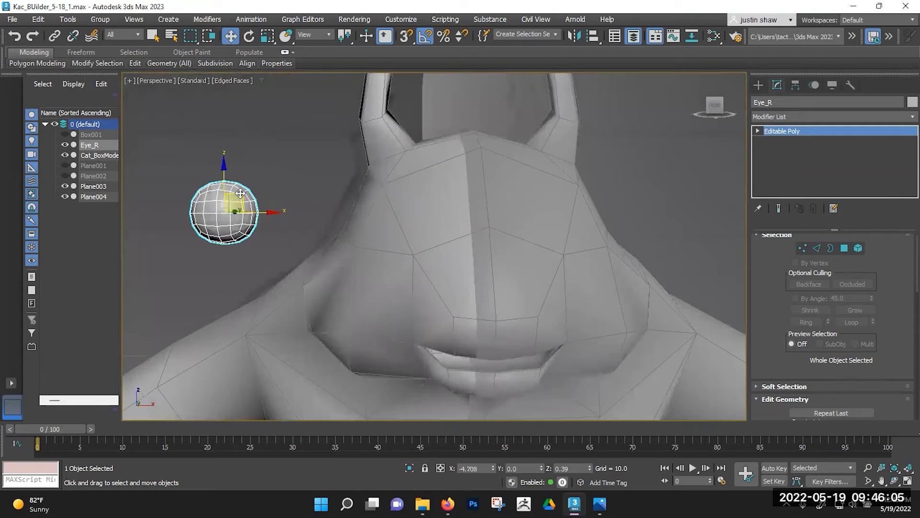
# Open the Editable Poly level of Cat_BoxModel for vertex editing and show the face see-through in the Front view.
pyautogui.click(394, 258)
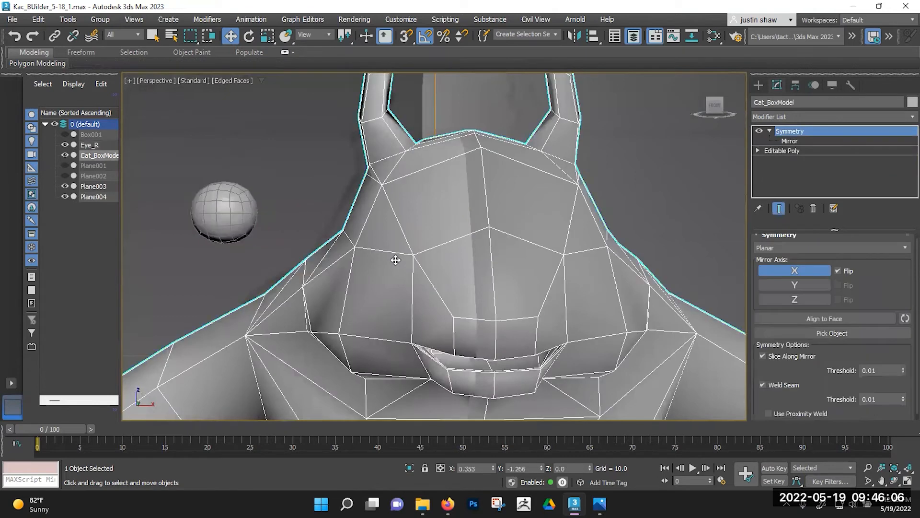
pyautogui.click(803, 151)
pyautogui.press('1')
pyautogui.keyDown('alt'); pyautogui.moveTo(427, 237); pyautogui.dragTo(398, 234, button='middle'); pyautogui.keyUp('alt')
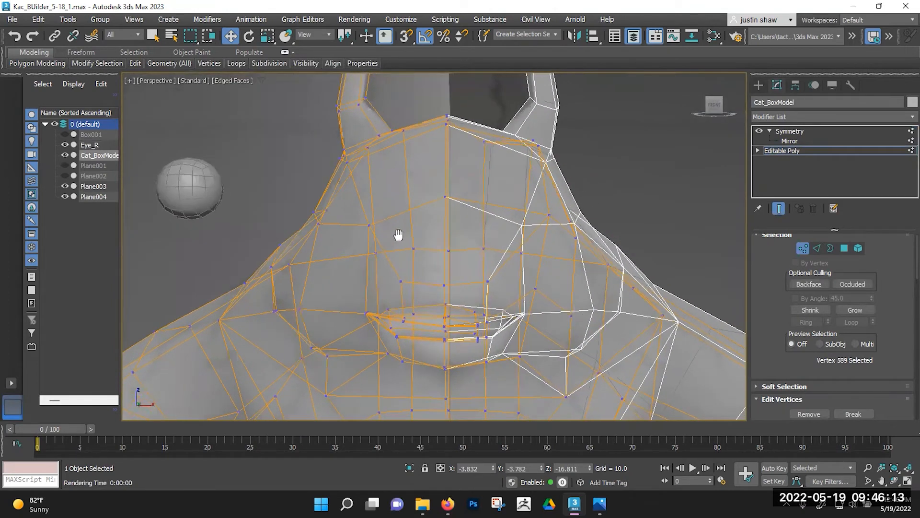
pyautogui.click(152, 82)
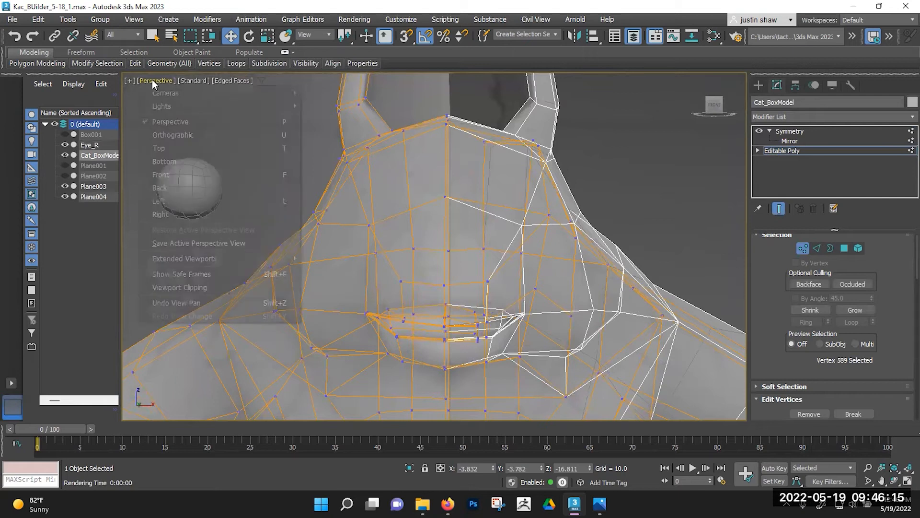
pyautogui.click(168, 176)
pyautogui.scroll(5, 372, 200)
pyautogui.scroll(8, 372, 200)
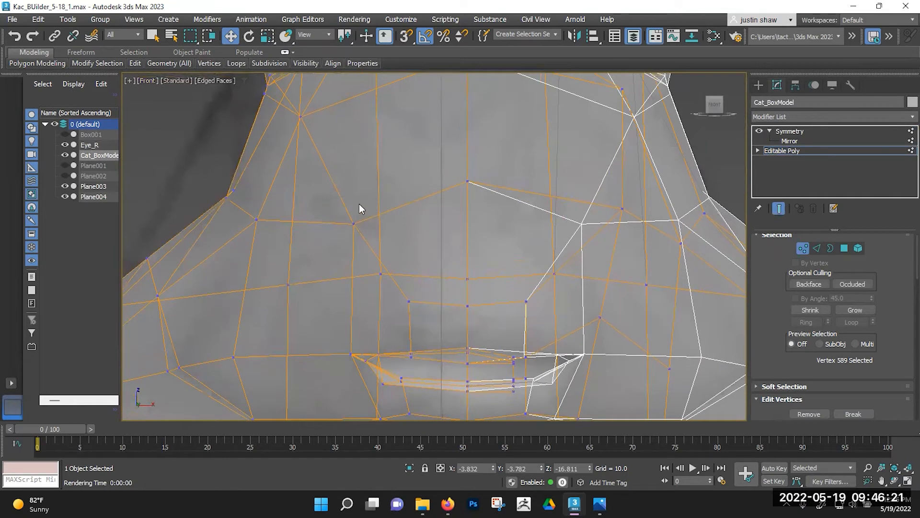
# Cut a curved upper eye outline into the cat's face, starting at the brow vertex and ending beside the snout bridge.
pyautogui.hotkey('alt', 'c')
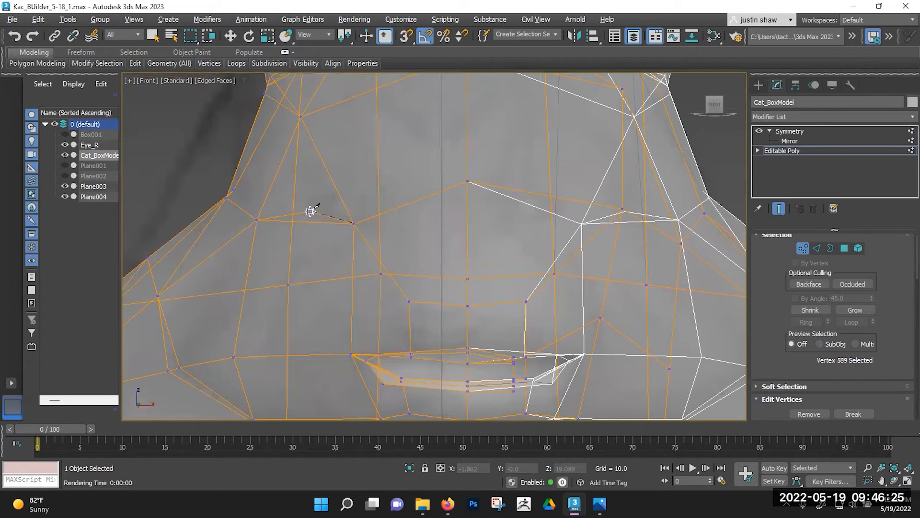
pyautogui.click(321, 216)
pyautogui.click(306, 203)
pyautogui.click(320, 195)
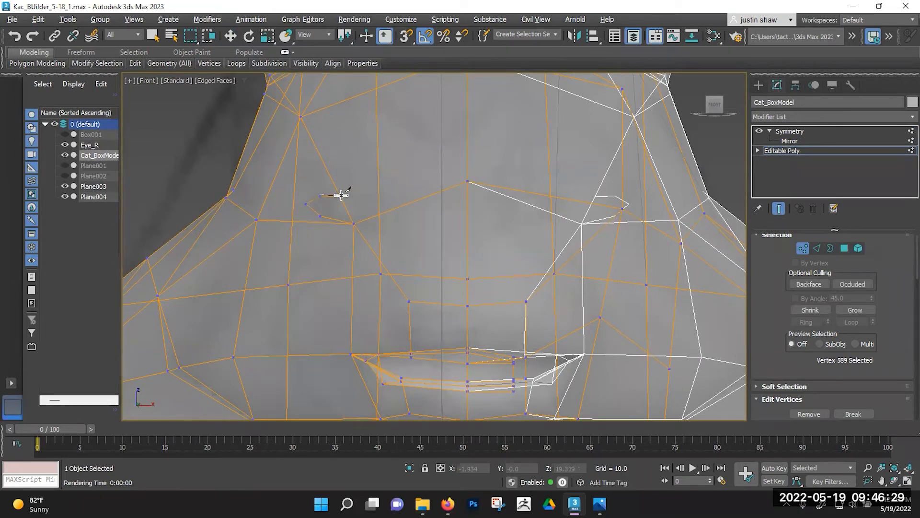
pyautogui.click(340, 196)
pyautogui.click(369, 200)
pyautogui.click(379, 213)
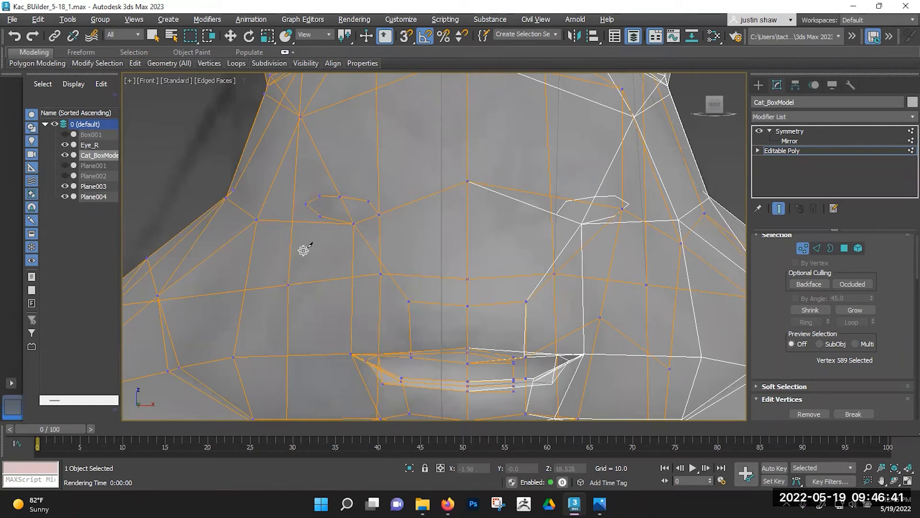
# Return to a solid Perspective view and move the centre-line vertex on the snout bridge to about Y -8.2, Z 19.2.
pyautogui.press('p')
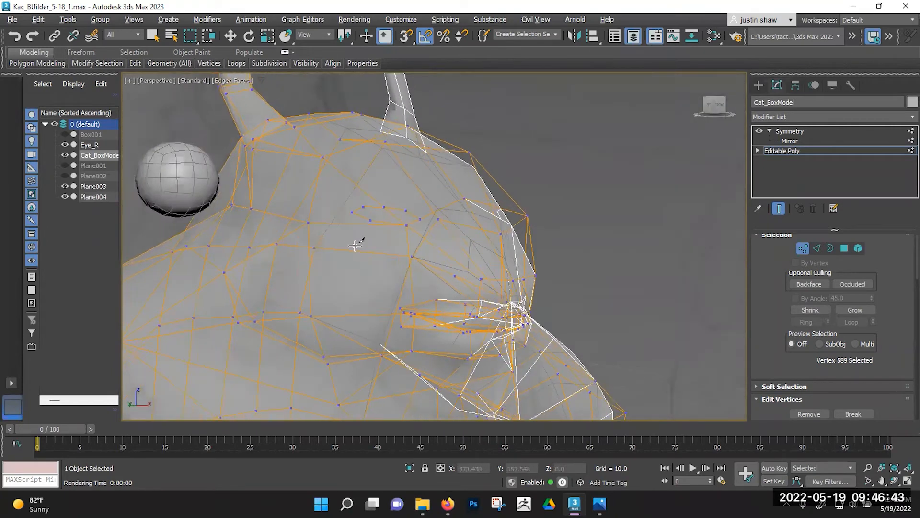
pyautogui.keyDown('alt'); pyautogui.moveTo(355, 245); pyautogui.dragTo(443, 212, button='middle'); pyautogui.keyUp('alt')
pyautogui.press('w')
pyautogui.click(433, 225)
pyautogui.moveTo(428, 217); pyautogui.dragTo(430, 231)
pyautogui.keyDown('alt'); pyautogui.moveTo(430, 231); pyautogui.dragTo(363, 253, button='middle'); pyautogui.keyUp('alt')
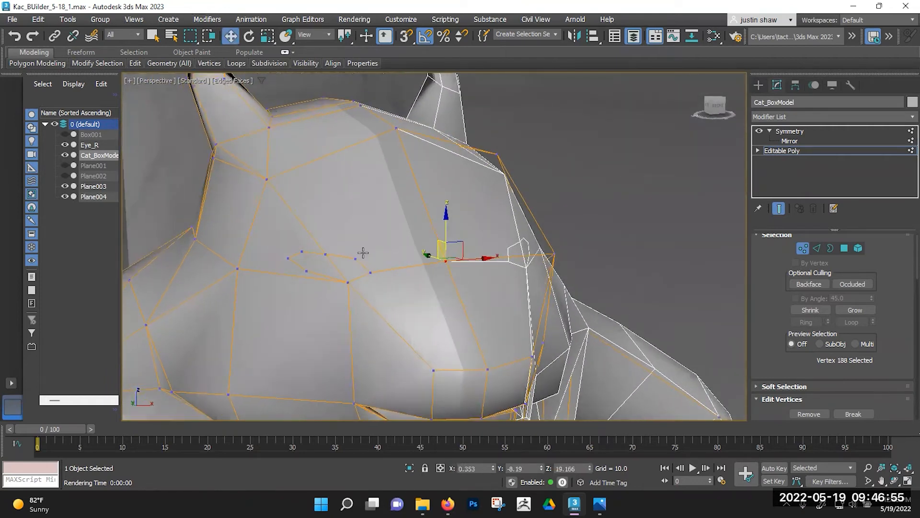
pyautogui.press('q')
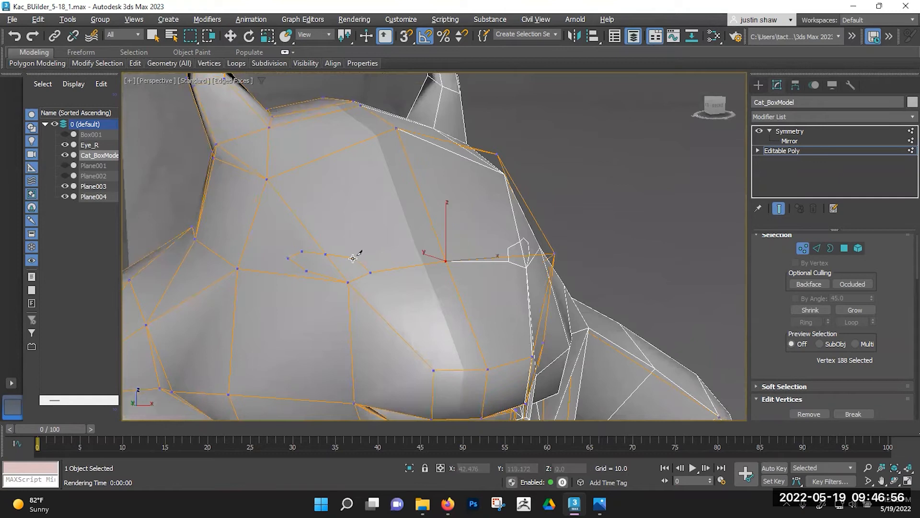
# Cut the eye outline through to the face's centre line and connect its outer side to the surrounding cheek and brow vertices.
pyautogui.keyDown('ctrl'); pyautogui.click(440, 247); pyautogui.keyUp('ctrl')
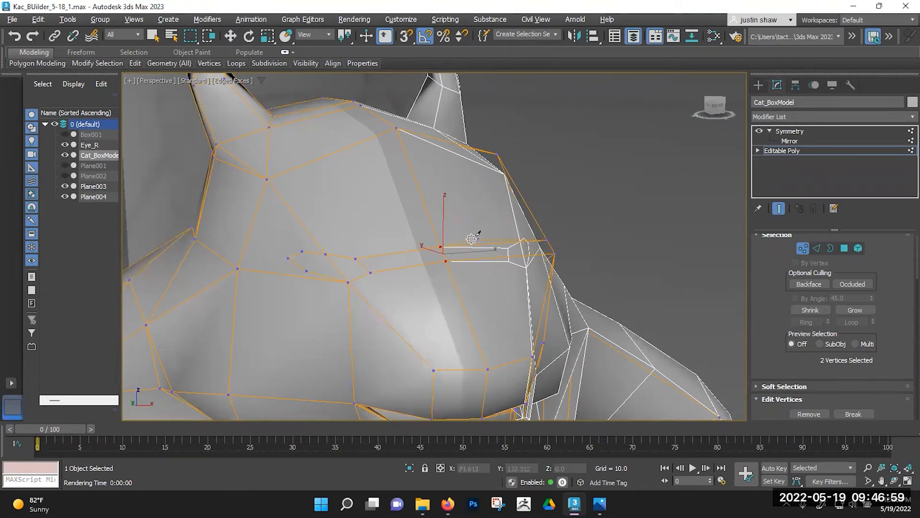
pyautogui.moveTo(404, 241); pyautogui.dragTo(417, 244, button='middle')
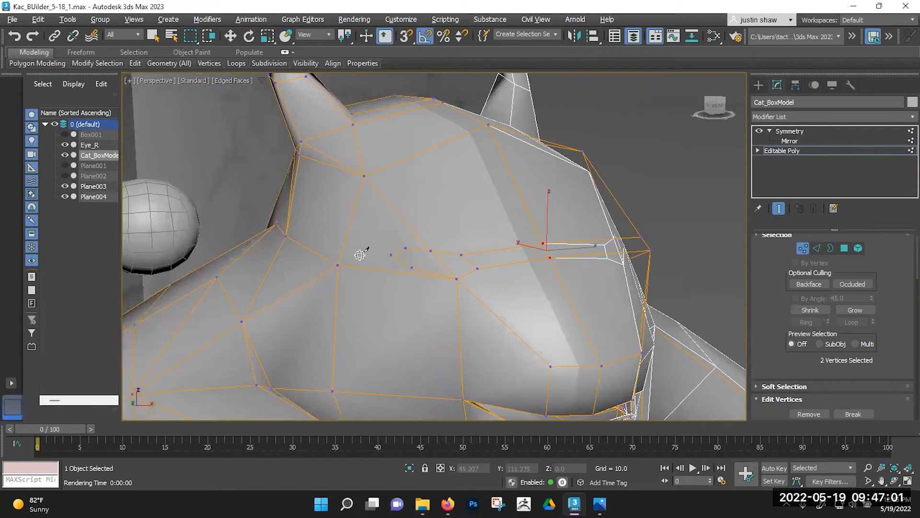
pyautogui.moveTo(328, 221); pyautogui.dragTo(464, 225, button='middle')
pyautogui.click(391, 330)
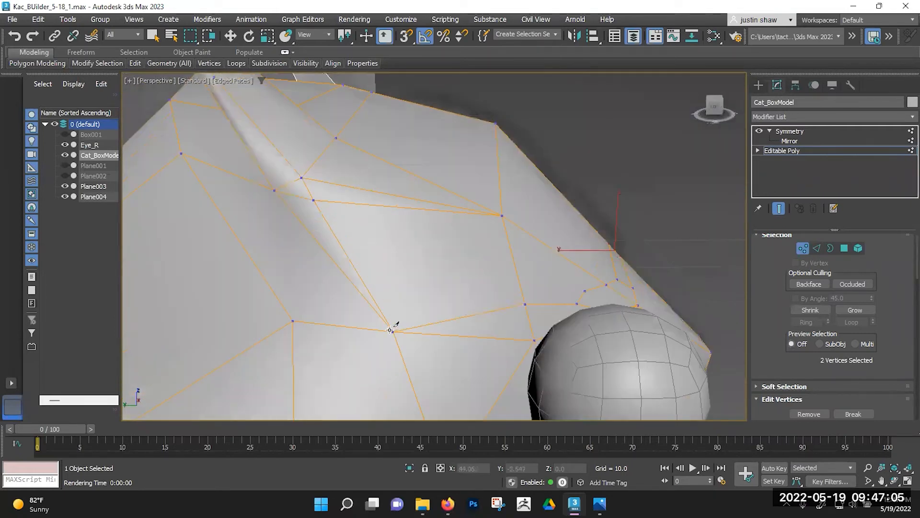
pyautogui.keyDown('alt'); pyautogui.moveTo(425, 287); pyautogui.dragTo(410, 267, button='middle'); pyautogui.keyUp('alt')
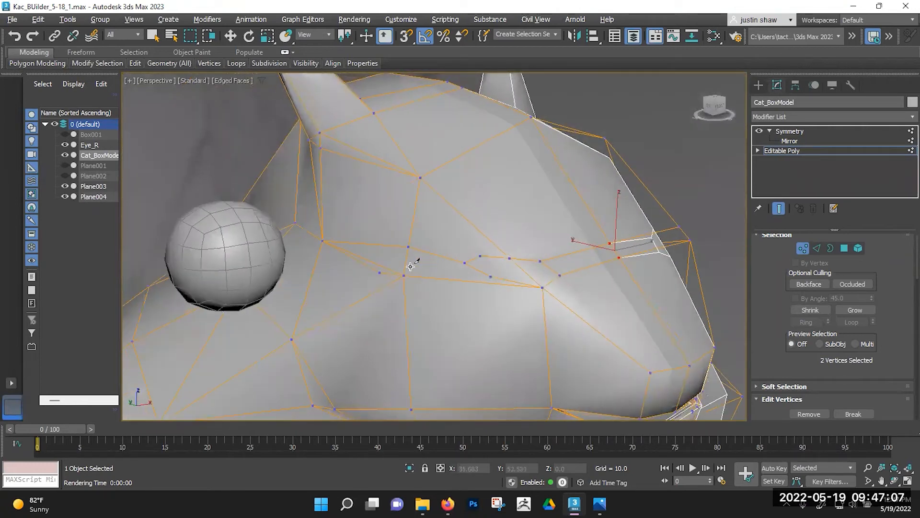
pyautogui.scroll(3, 448, 267)
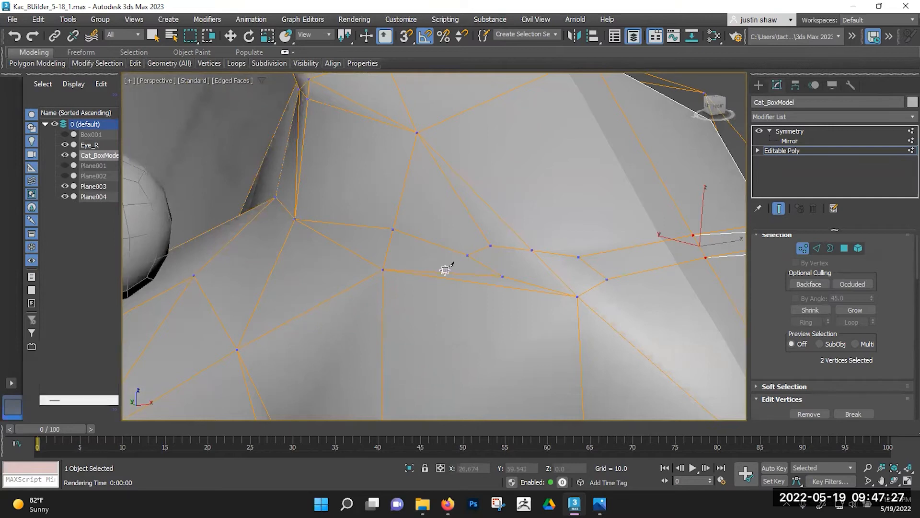
pyautogui.moveTo(528, 270); pyautogui.dragTo(440, 259, button='middle')
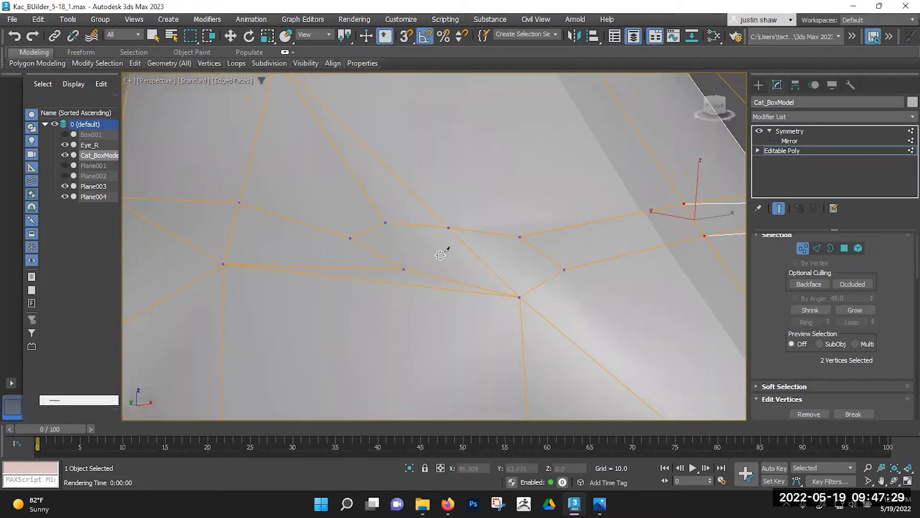
# Move the eye outline's lower lid vertex to about X -1.73, Y -7.40, Z 19.03.
pyautogui.press('w')
pyautogui.click(491, 281)
pyautogui.keyDown('alt'); pyautogui.moveTo(484, 292); pyautogui.dragTo(522, 283, button='middle'); pyautogui.keyUp('alt')
pyautogui.moveTo(479, 263); pyautogui.dragTo(413, 269)
pyautogui.click(416, 275)
pyautogui.keyDown('alt'); pyautogui.moveTo(416, 275); pyautogui.dragTo(451, 306, button='middle'); pyautogui.keyUp('alt')
pyautogui.scroll(-4, 449, 300)
pyautogui.scroll(3, 424, 278)
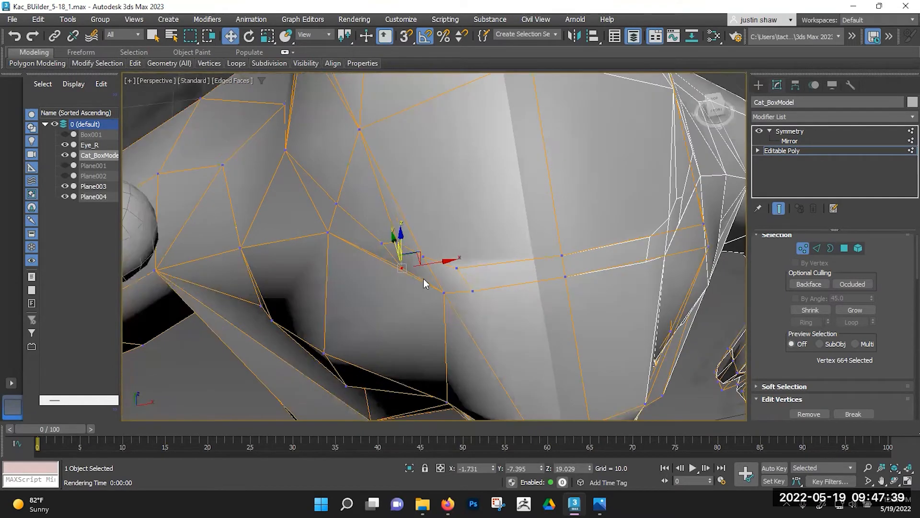
# Try to cut an edge from the eye's inner lower corner down the snout to the upper lip.
pyautogui.keyDown('alt'); pyautogui.moveTo(455, 274); pyautogui.dragTo(446, 226, button='middle'); pyautogui.keyUp('alt')
pyautogui.click(443, 223)
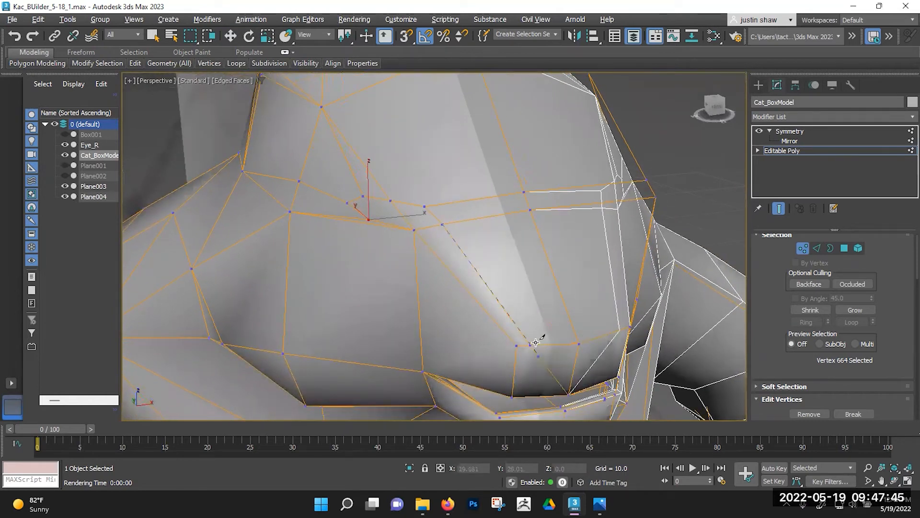
pyautogui.keyDown('alt'); pyautogui.moveTo(520, 339); pyautogui.dragTo(470, 318, button='middle'); pyautogui.keyUp('alt')
pyautogui.keyDown('alt'); pyautogui.moveTo(465, 301); pyautogui.dragTo(468, 240, button='middle'); pyautogui.keyUp('alt')
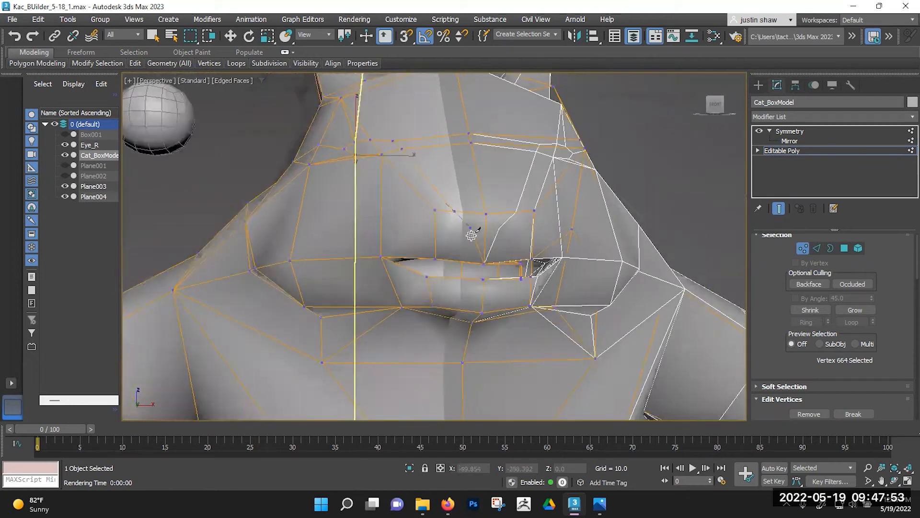
pyautogui.scroll(6, 469, 234)
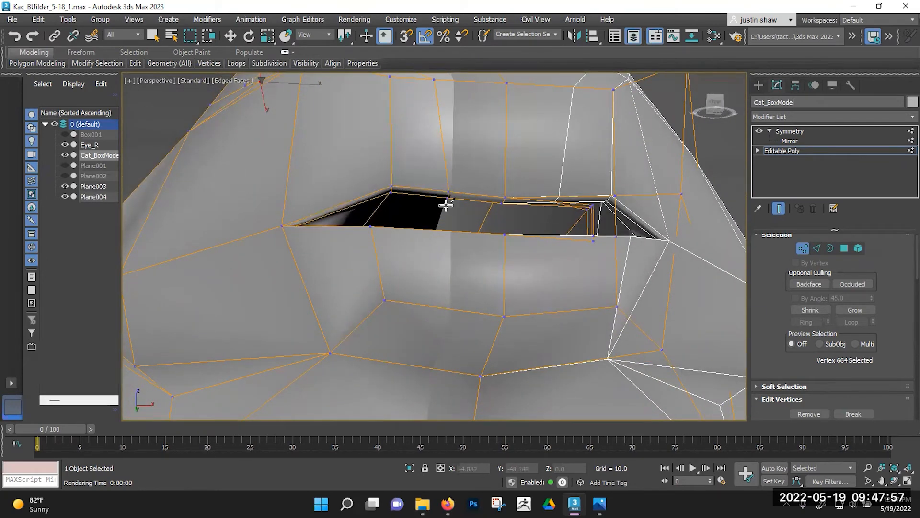
pyautogui.scroll(2, 446, 205)
pyautogui.keyDown('alt'); pyautogui.moveTo(445, 205); pyautogui.dragTo(443, 163, button='middle'); pyautogui.keyUp('alt')
pyautogui.moveTo(443, 163); pyautogui.dragTo(434, 374, button='middle')
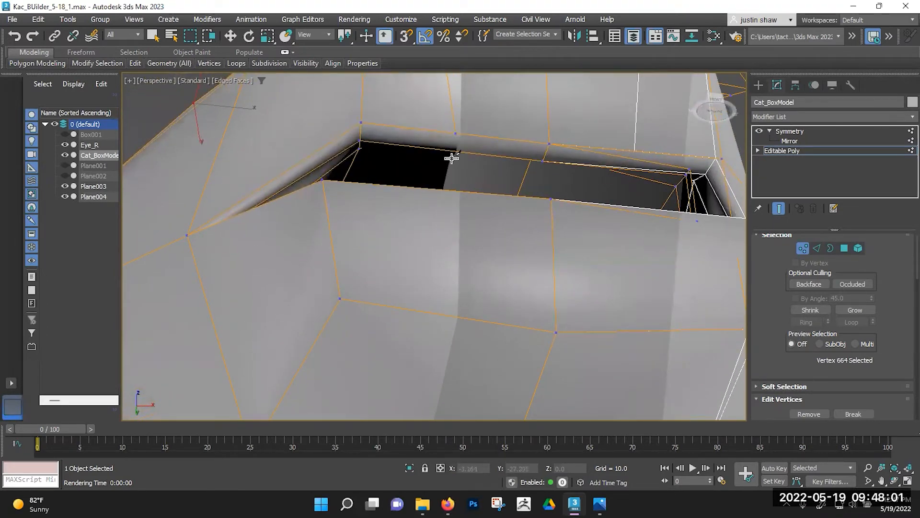
# Try ring-selecting edges from the upper lip edge, and undo back past the snout cut.
pyautogui.press('2')
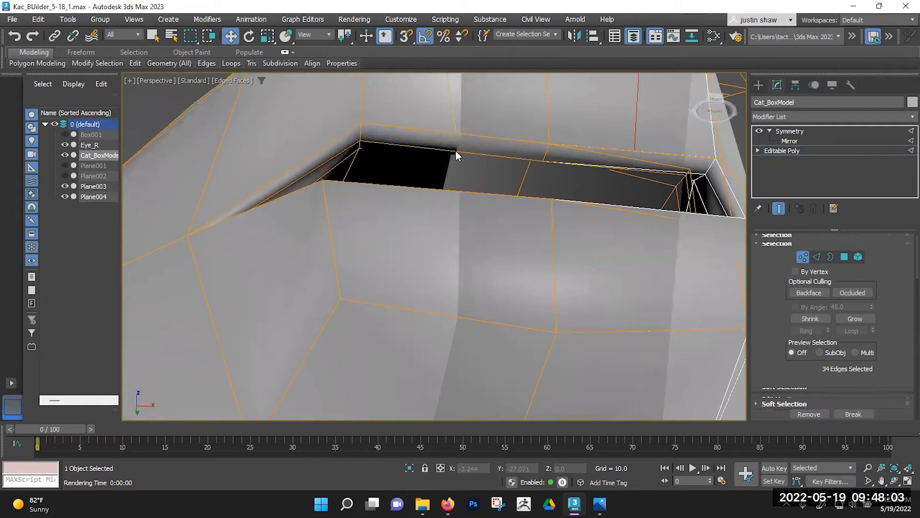
pyautogui.keyDown('alt'); pyautogui.moveTo(513, 174); pyautogui.dragTo(508, 183, button='middle'); pyautogui.keyUp('alt')
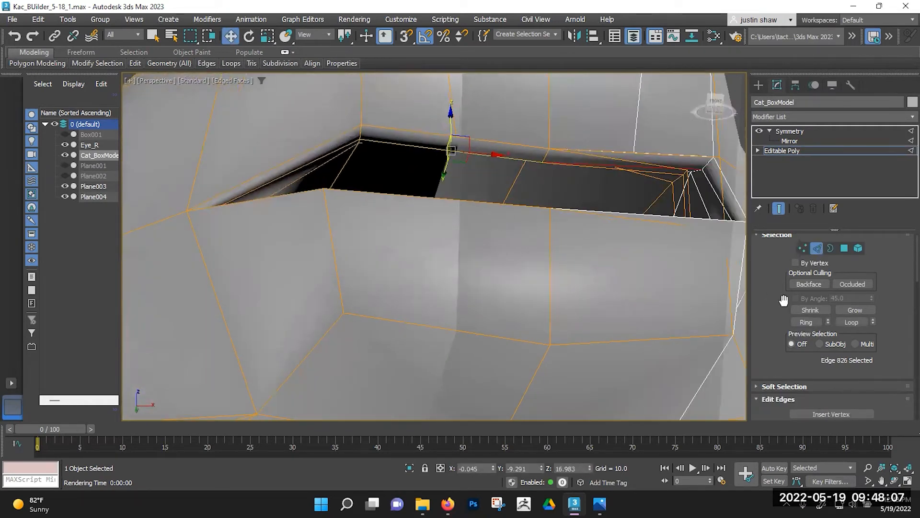
pyautogui.scroll(-5, 514, 243)
pyautogui.keyDown('alt'); pyautogui.moveTo(514, 246); pyautogui.dragTo(470, 142, button='middle'); pyautogui.keyUp('alt')
pyautogui.scroll(-2, 510, 257)
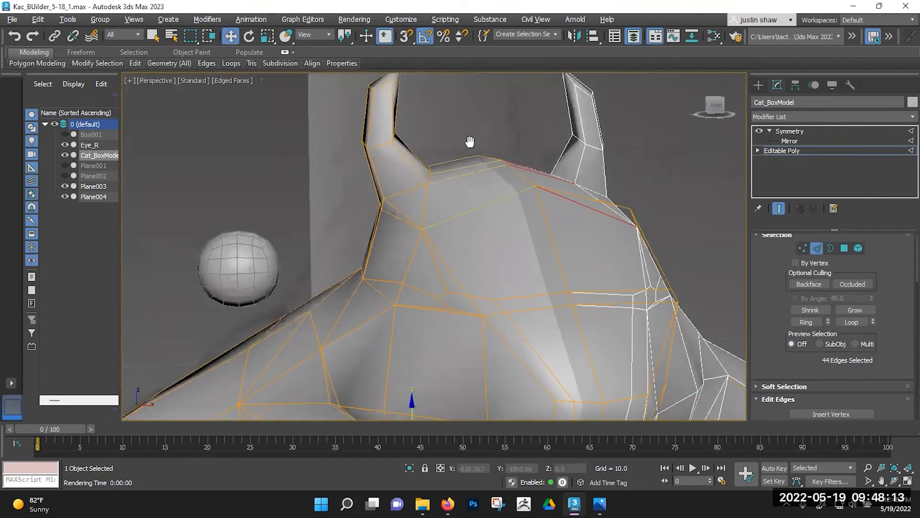
pyautogui.scroll(-4, 472, 144)
pyautogui.moveTo(513, 268); pyautogui.dragTo(388, 250, button='middle')
pyautogui.scroll(5, 417, 116)
pyautogui.hotkey('ctrl', 'z')
pyautogui.hotkey('ctrl', 'z')
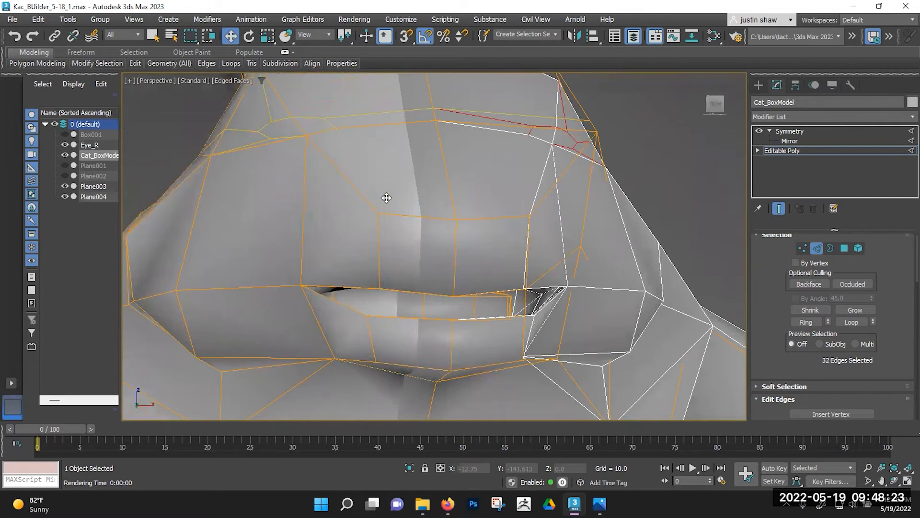
# Ring-select from the horizontal edge on the front of the snout and connect the edges to add a new loop down the face.
pyautogui.click(414, 217)
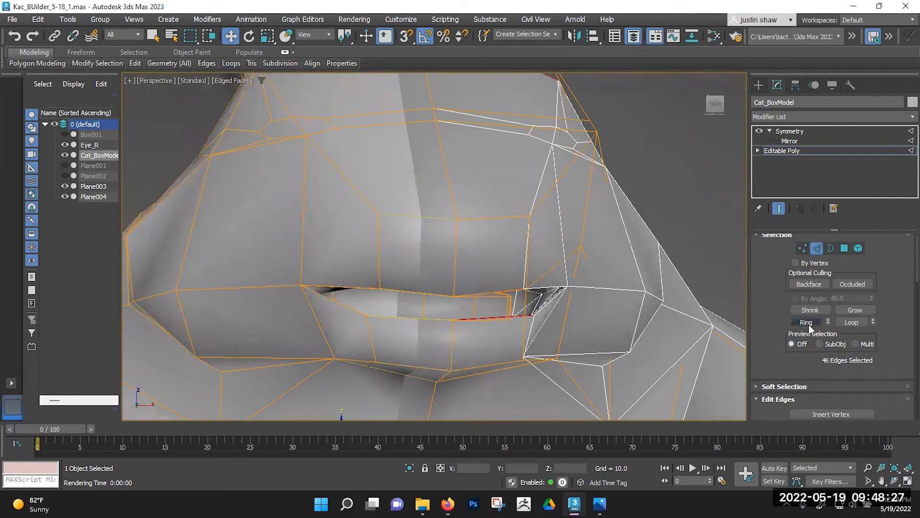
pyautogui.scroll(-3, 809, 324)
pyautogui.click(856, 398)
pyautogui.moveTo(503, 306)
pyautogui.keyDown('alt'); pyautogui.mouseDown(button='middle')
pyautogui.moveTo(499, 298)
pyautogui.moveTo(501, 306)
pyautogui.mouseUp(button='middle'); pyautogui.keyUp('alt')
pyautogui.moveTo(532, 262); pyautogui.dragTo(563, 245, button='middle')
pyautogui.scroll(-3, 563, 246)
pyautogui.moveTo(495, 295); pyautogui.dragTo(480, 279, button='middle')
# Adjust the neck and chest vertices beside the new loop, placing a lower chest vertex at about X -1.65, Y -6.33, Z 10.99.
pyautogui.press('1')
pyautogui.click(495, 315)
pyautogui.keyDown('alt'); pyautogui.moveTo(496, 316); pyautogui.dragTo(504, 297, button='middle'); pyautogui.keyUp('alt')
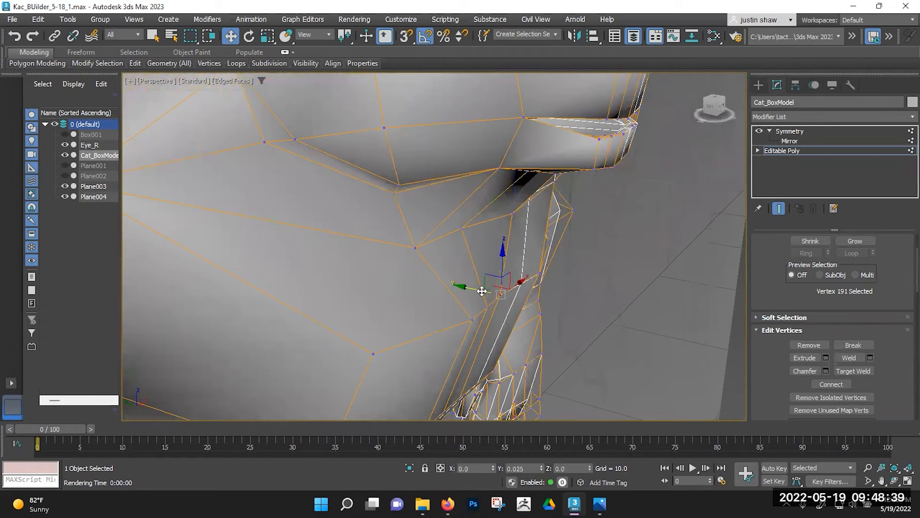
pyautogui.keyDown('alt'); pyautogui.moveTo(464, 328); pyautogui.dragTo(426, 324, button='middle'); pyautogui.keyUp('alt')
pyautogui.click(438, 311)
pyautogui.moveTo(401, 293); pyautogui.dragTo(402, 301)
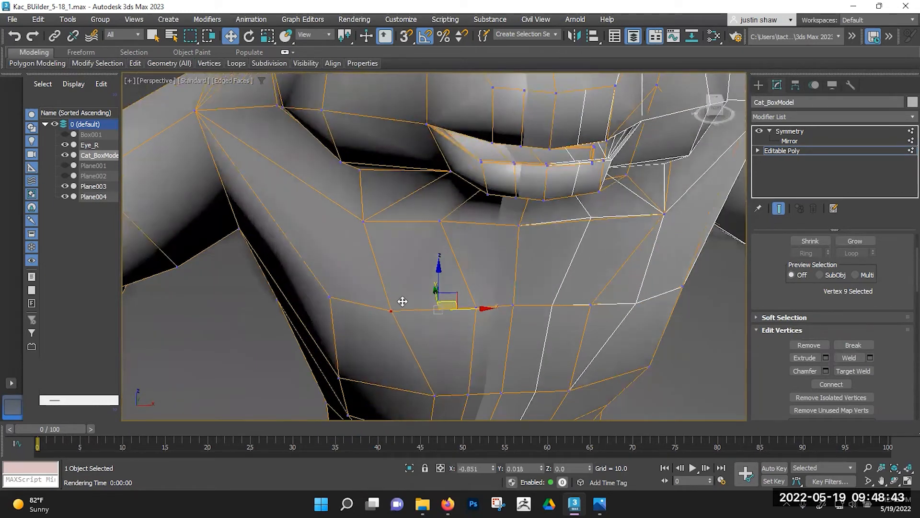
pyautogui.moveTo(421, 334); pyautogui.dragTo(460, 259, button='middle')
pyautogui.moveTo(481, 310); pyautogui.dragTo(455, 300)
pyautogui.keyDown('alt'); pyautogui.moveTo(465, 302); pyautogui.dragTo(549, 295, button='middle'); pyautogui.keyUp('alt')
pyautogui.moveTo(549, 295); pyautogui.dragTo(602, 402, button='middle')
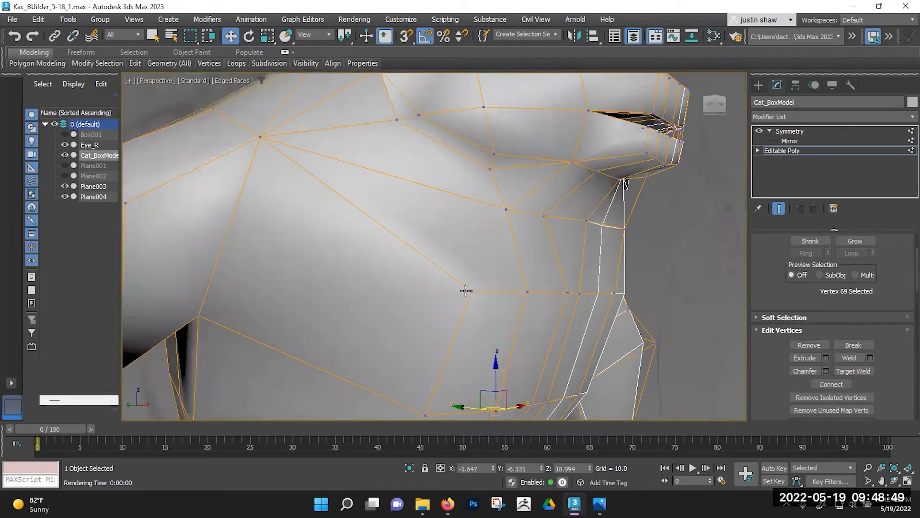
# Move the vertex at the back of the jaw outward and backward to round the cheek.
pyautogui.keyDown('alt'); pyautogui.moveTo(454, 293); pyautogui.dragTo(458, 294, button='middle'); pyautogui.keyUp('alt')
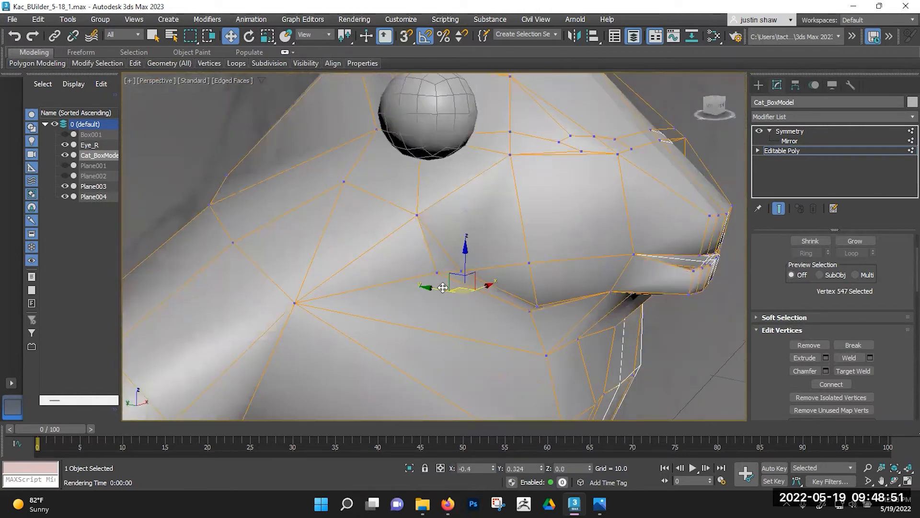
pyautogui.scroll(-10, 442, 287)
pyautogui.moveTo(480, 314)
pyautogui.keyDown('alt'); pyautogui.mouseDown(button='middle')
pyautogui.moveTo(476, 323)
pyautogui.moveTo(463, 311)
pyautogui.moveTo(446, 325)
pyautogui.moveTo(485, 318)
pyautogui.moveTo(464, 325)
pyautogui.moveTo(471, 323)
pyautogui.mouseUp(button='middle'); pyautogui.keyUp('alt')
pyautogui.click(463, 311)
pyautogui.scroll(2, 476, 274)
pyautogui.keyDown('alt'); pyautogui.moveTo(475, 273); pyautogui.dragTo(426, 264, button='middle'); pyautogui.keyUp('alt')
pyautogui.moveTo(599, 307); pyautogui.dragTo(694, 393, button='middle')
pyautogui.scroll(3, 459, 285)
pyautogui.keyDown('alt'); pyautogui.moveTo(459, 285); pyautogui.dragTo(269, 264, button='middle'); pyautogui.keyUp('alt')
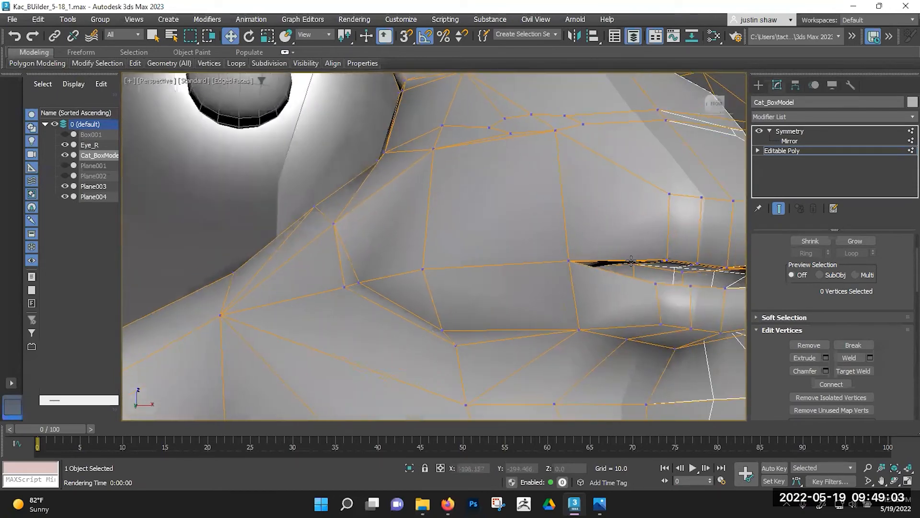
# Select the new loop's two vertices on the snout front and move them to about Y -9.53, Z 17.39.
pyautogui.click(667, 259)
pyautogui.moveTo(666, 259); pyautogui.dragTo(370, 254, button='middle')
pyautogui.scroll(3, 369, 254)
pyautogui.keyDown('alt'); pyautogui.moveTo(654, 295); pyautogui.dragTo(602, 284, button='middle'); pyautogui.keyUp('alt')
pyautogui.moveTo(289, 282); pyautogui.dragTo(360, 259, button='middle')
pyautogui.keyDown('alt'); pyautogui.moveTo(381, 217); pyautogui.dragTo(388, 291, button='middle'); pyautogui.keyUp('alt')
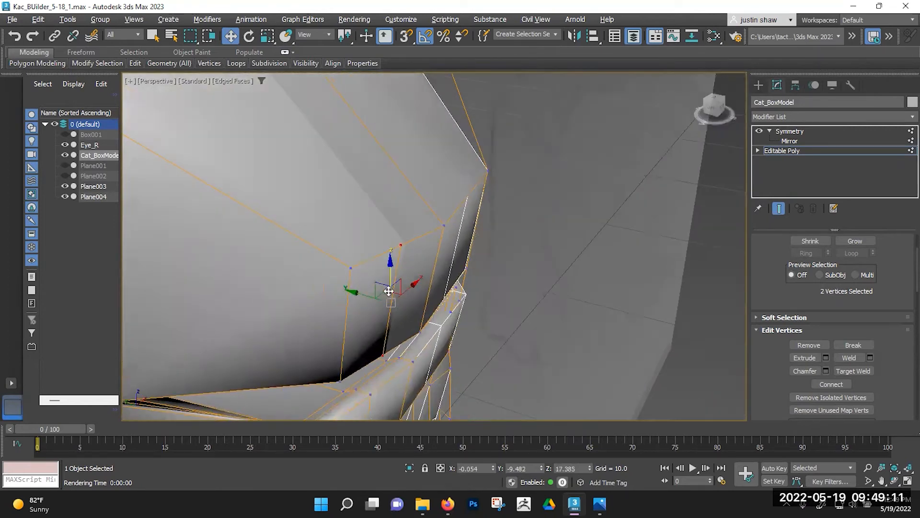
pyautogui.moveTo(374, 296); pyautogui.dragTo(375, 299)
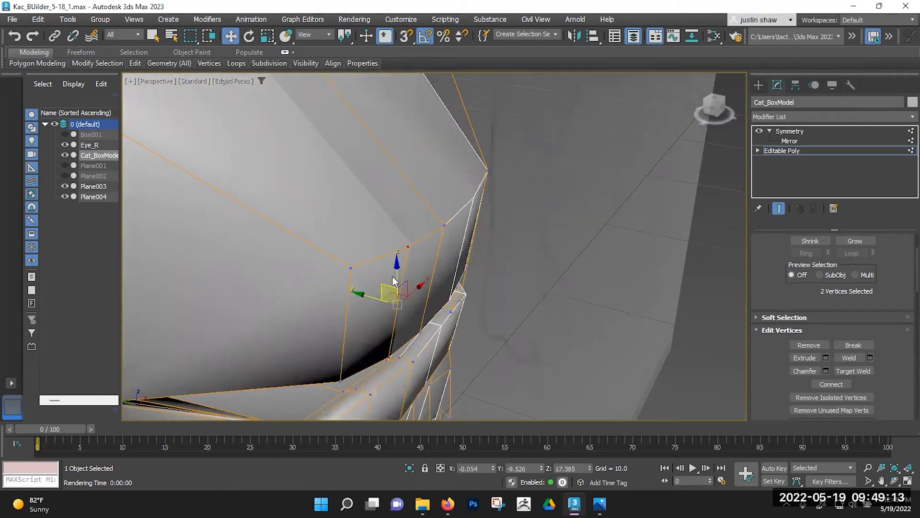
# Cut edges from the eye's inner corner, one down to the snout front vertex and one up to the forehead vertex.
pyautogui.moveTo(393, 281); pyautogui.dragTo(428, 343, button='middle')
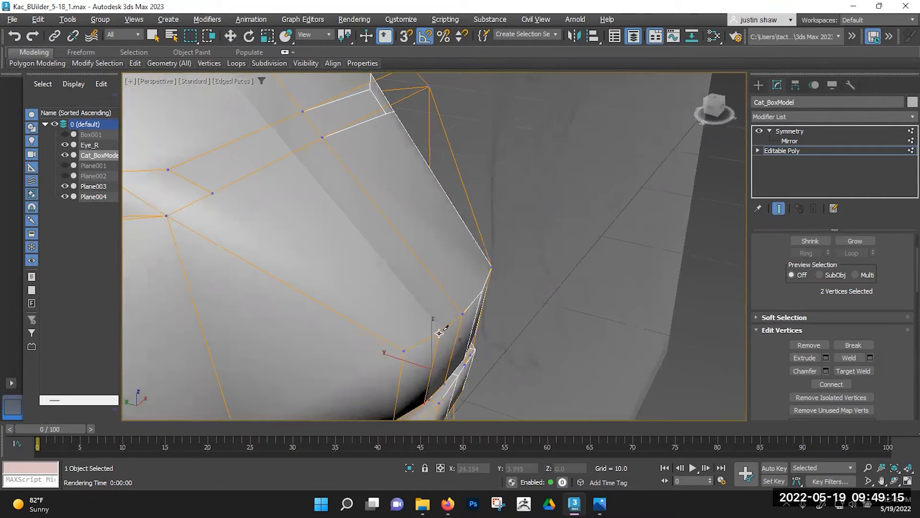
pyautogui.moveTo(327, 254); pyautogui.dragTo(445, 315, button='middle')
pyautogui.scroll(2, 407, 297)
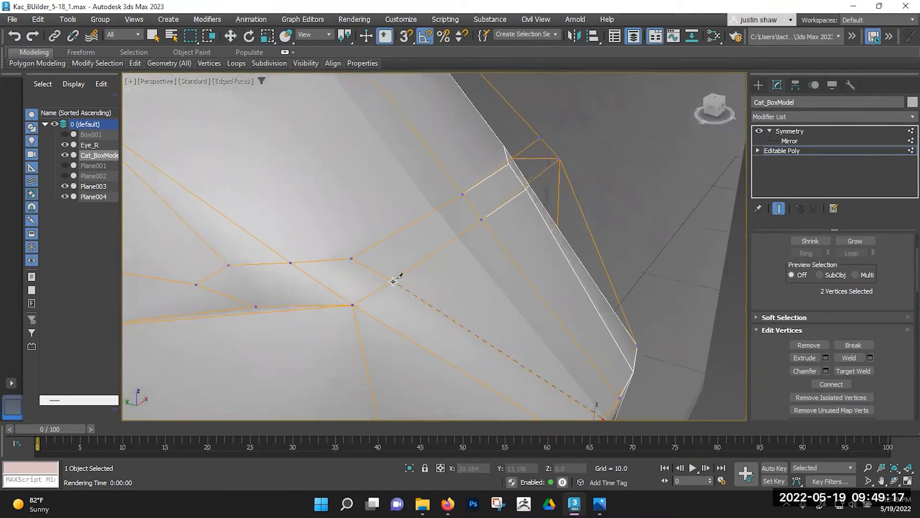
pyautogui.scroll(-4, 389, 273)
pyautogui.click(362, 212)
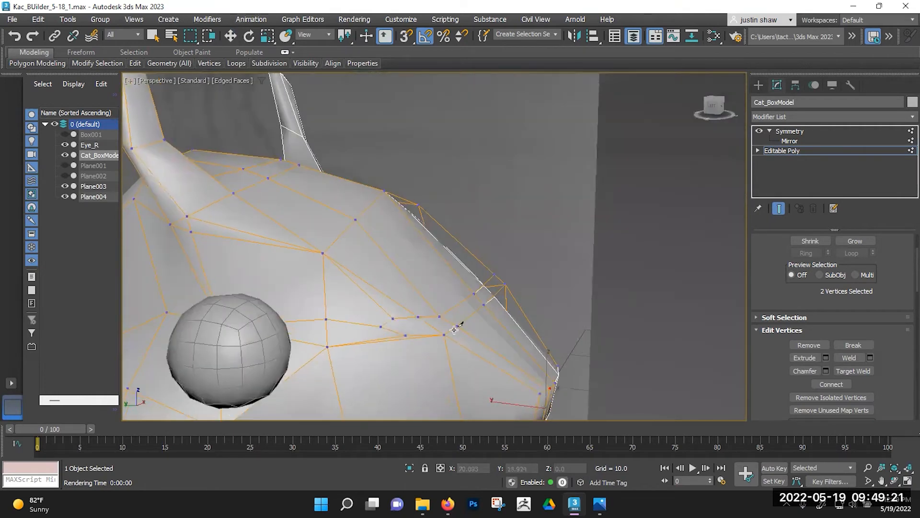
pyautogui.press('w')
# Examine the edge flow around the eye outline and snout from several angles.
pyautogui.keyDown('alt'); pyautogui.moveTo(458, 334); pyautogui.dragTo(483, 300, button='middle'); pyautogui.keyUp('alt')
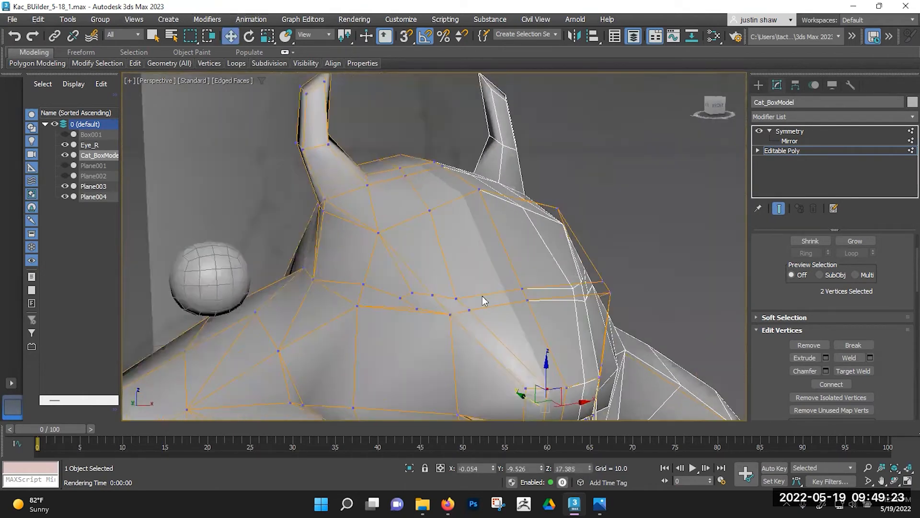
pyautogui.scroll(6, 482, 296)
pyautogui.scroll(-6, 520, 304)
pyautogui.scroll(5, 499, 308)
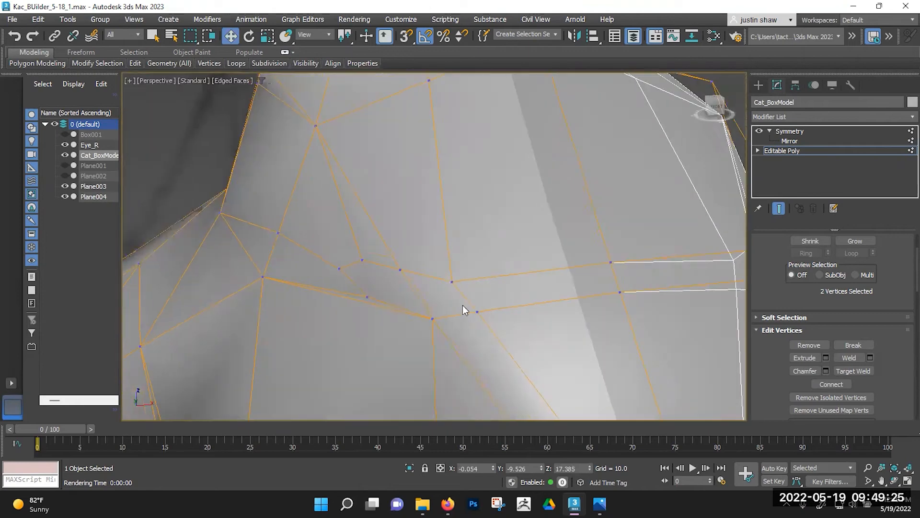
pyautogui.scroll(-5, 464, 305)
pyautogui.moveTo(503, 310); pyautogui.dragTo(450, 287, button='middle')
pyautogui.scroll(2, 344, 262)
pyautogui.keyDown('alt'); pyautogui.moveTo(344, 262); pyautogui.dragTo(303, 269, button='middle'); pyautogui.keyUp('alt')
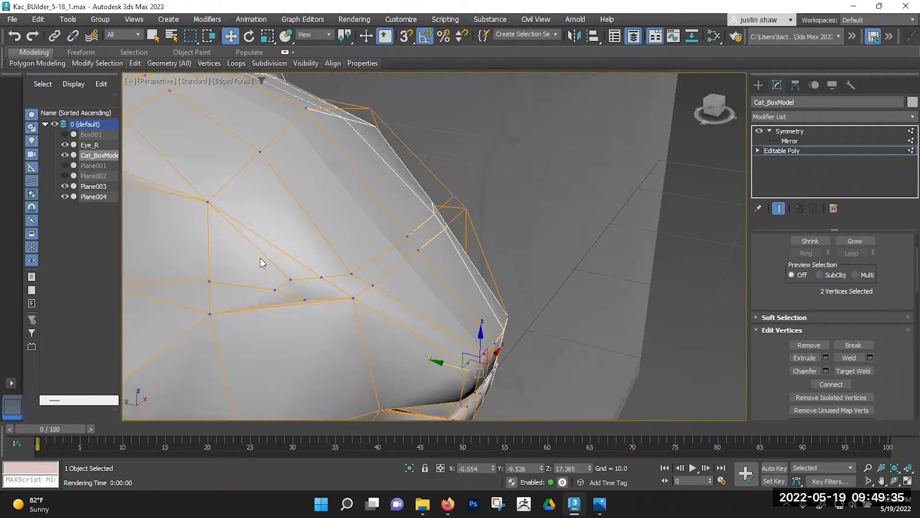
pyautogui.keyDown('alt'); pyautogui.moveTo(352, 274); pyautogui.dragTo(315, 281, button='middle'); pyautogui.keyUp('alt')
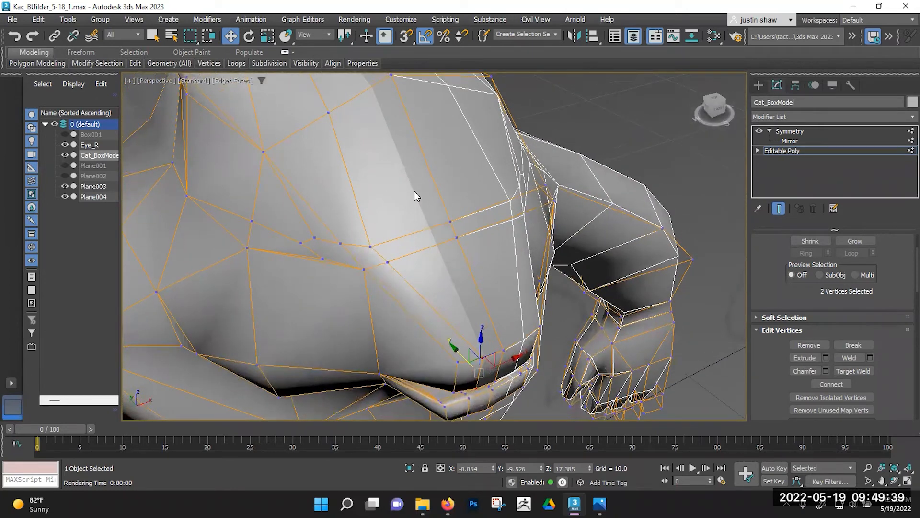
pyautogui.keyDown('alt'); pyautogui.moveTo(238, 200); pyautogui.dragTo(356, 272, button='middle'); pyautogui.keyUp('alt')
pyautogui.keyDown('alt'); pyautogui.moveTo(283, 325); pyautogui.dragTo(318, 259, button='middle'); pyautogui.keyUp('alt')
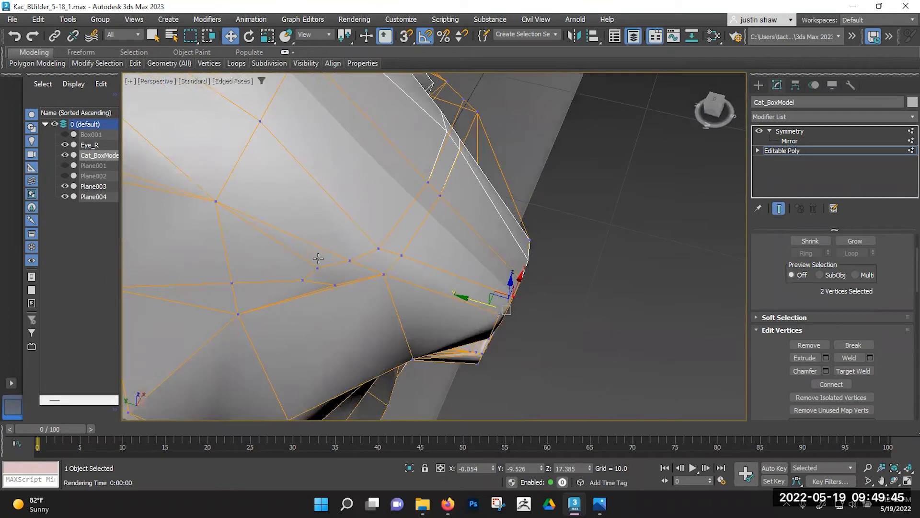
# Select the two polygons inside the eye outline in polygon editing mode.
pyautogui.press('4')
pyautogui.hotkey('ctrl', 'a')
pyautogui.scroll(2, 355, 266)
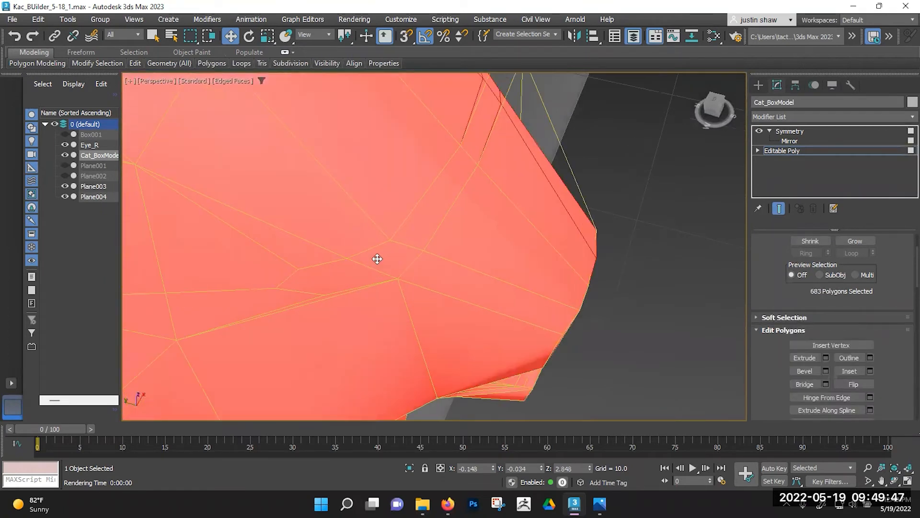
pyautogui.click(356, 268)
pyautogui.keyDown('ctrl'); pyautogui.click(359, 271); pyautogui.keyUp('ctrl')
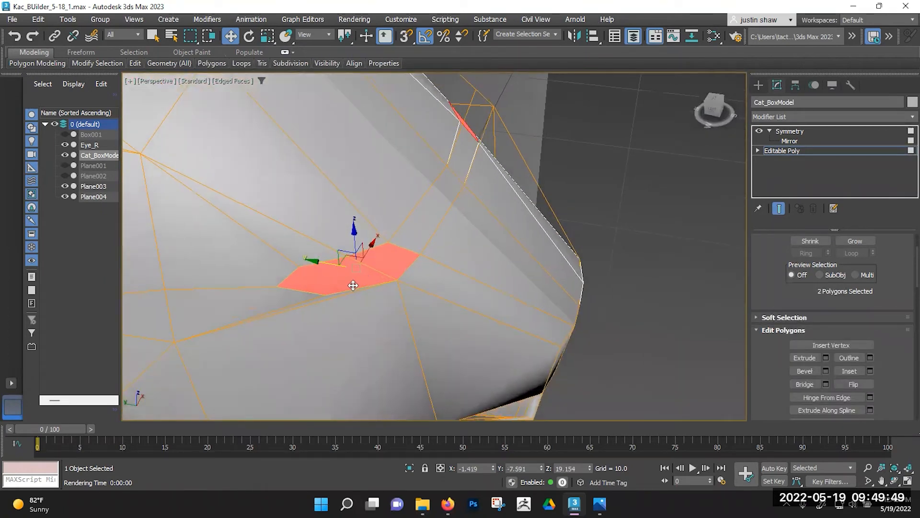
# Extrude the two eye polygons into the head as a recessed socket, positioned at about X -1.35, Y -7.12, Z 19.14.
pyautogui.keyDown('alt'); pyautogui.moveTo(353, 286); pyautogui.dragTo(347, 269, button='middle'); pyautogui.keyUp('alt')
pyautogui.moveTo(345, 258); pyautogui.dragTo(330, 252)
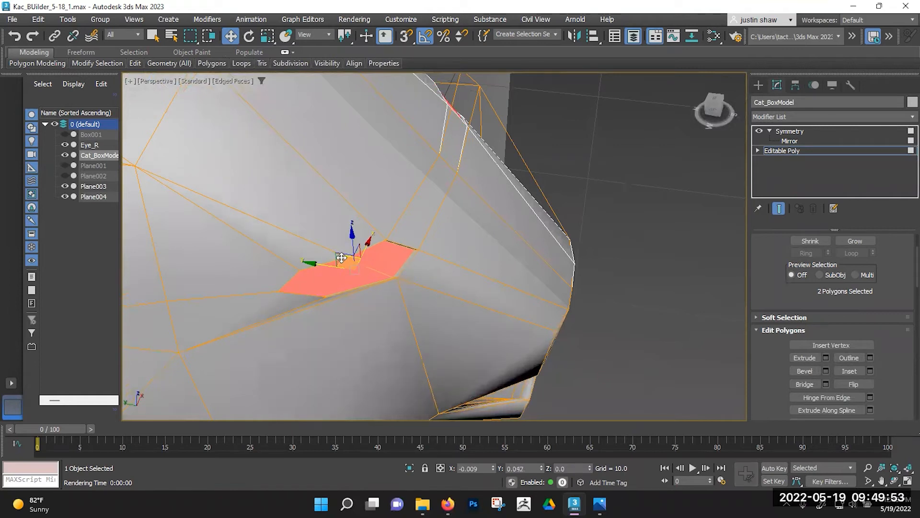
pyautogui.keyDown('alt'); pyautogui.moveTo(374, 293); pyautogui.dragTo(354, 313, button='middle'); pyautogui.keyUp('alt')
pyautogui.moveTo(398, 260); pyautogui.dragTo(410, 255)
pyautogui.keyDown('alt'); pyautogui.moveTo(384, 281); pyautogui.dragTo(413, 230, button='middle'); pyautogui.keyUp('alt')
pyautogui.scroll(2, 411, 232)
pyautogui.moveTo(386, 262); pyautogui.dragTo(381, 268)
pyautogui.keyDown('alt'); pyautogui.moveTo(382, 269); pyautogui.dragTo(379, 288, button='middle'); pyautogui.keyUp('alt')
pyautogui.moveTo(389, 281); pyautogui.dragTo(431, 242)
pyautogui.keyDown('alt'); pyautogui.moveTo(376, 291); pyautogui.dragTo(416, 278, button='middle'); pyautogui.keyUp('alt')
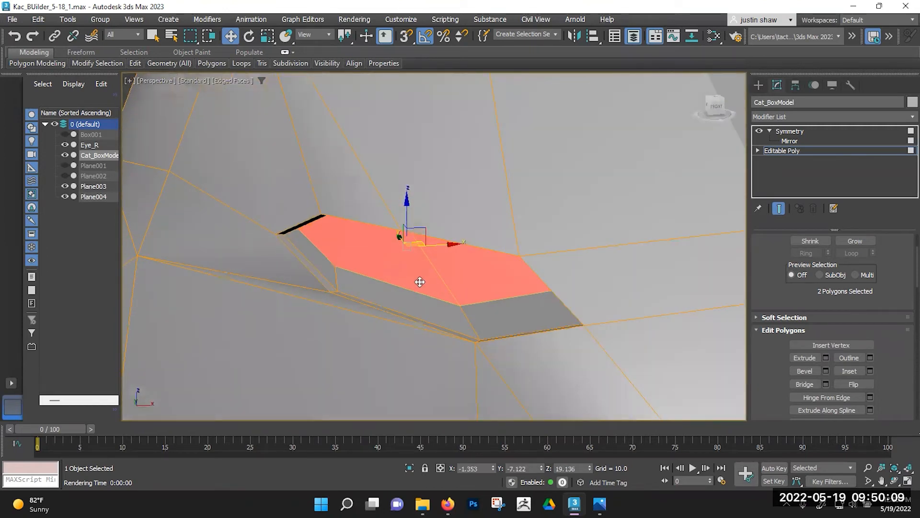
# Move the recessed eye socket's inner vertices to reshape it, placing the last pair at about X -1.17, Y -6.77, Z 19.12.
pyautogui.press('1')
pyautogui.moveTo(465, 299); pyautogui.dragTo(439, 279)
pyautogui.keyDown('alt'); pyautogui.moveTo(440, 278); pyautogui.dragTo(418, 250, button='middle'); pyautogui.keyUp('alt')
pyautogui.keyDown('ctrl'); pyautogui.click(395, 215); pyautogui.keyUp('ctrl')
pyautogui.keyDown('alt'); pyautogui.moveTo(397, 218); pyautogui.dragTo(417, 267, button='middle'); pyautogui.keyUp('alt')
pyautogui.moveTo(419, 243); pyautogui.dragTo(400, 226)
pyautogui.keyDown('alt'); pyautogui.moveTo(410, 278); pyautogui.dragTo(425, 269, button='middle'); pyautogui.keyUp('alt')
pyautogui.press('1')
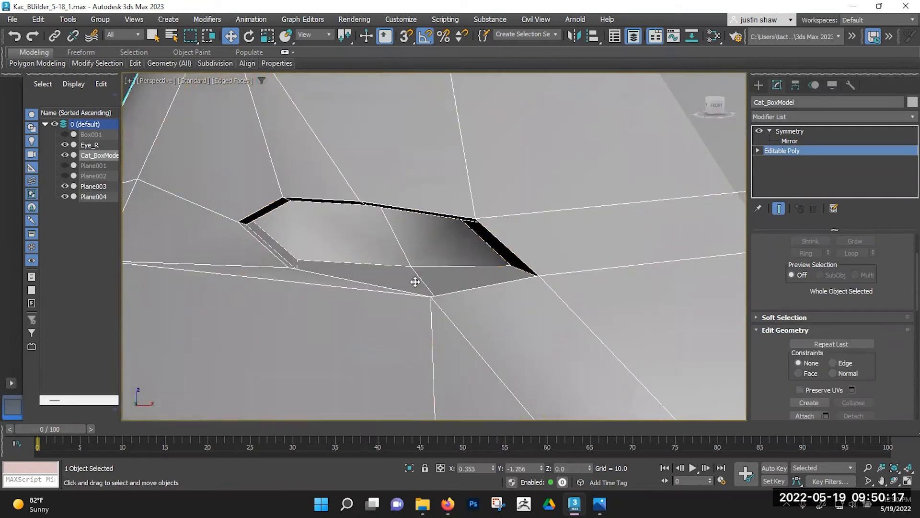
pyautogui.press('1')
pyautogui.scroll(-8, 414, 281)
pyautogui.press('1')
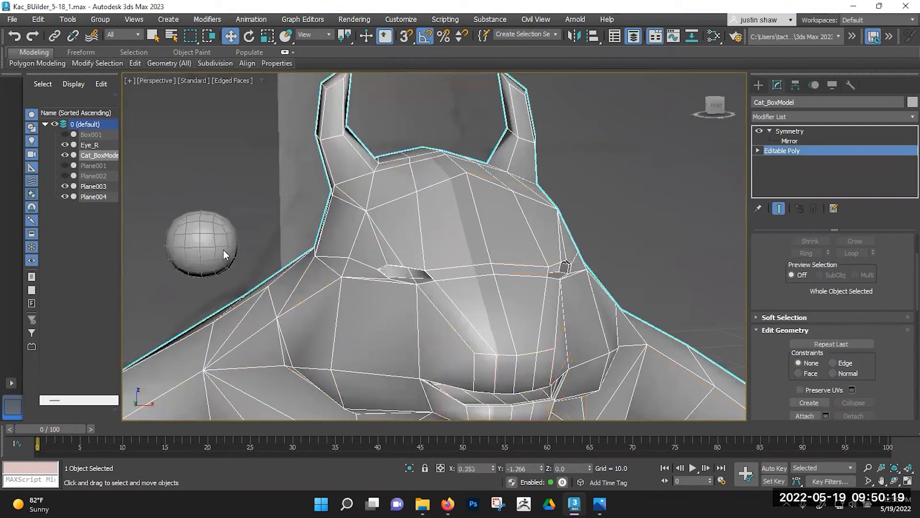
# Move the Eye_R sphere from beside the head into the eye socket, at about X -1.00, Y -7.17, Z 19.07.
pyautogui.click(223, 249)
pyautogui.keyDown('alt'); pyautogui.moveTo(224, 249); pyautogui.dragTo(253, 275, button='middle'); pyautogui.keyUp('alt')
pyautogui.moveTo(214, 236); pyautogui.dragTo(422, 220)
pyautogui.keyDown('alt'); pyautogui.moveTo(335, 241); pyautogui.dragTo(394, 209, button='middle'); pyautogui.keyUp('alt')
pyautogui.moveTo(394, 209); pyautogui.dragTo(416, 232)
pyautogui.keyDown('alt'); pyautogui.moveTo(416, 233); pyautogui.dragTo(437, 292, button='middle'); pyautogui.keyUp('alt')
pyautogui.moveTo(443, 240)
pyautogui.mouseDown()
pyautogui.moveTo(447, 230)
pyautogui.moveTo(438, 230)
pyautogui.mouseUp()
pyautogui.keyDown('alt'); pyautogui.moveTo(439, 231); pyautogui.dragTo(374, 269, button='middle'); pyautogui.keyUp('alt')
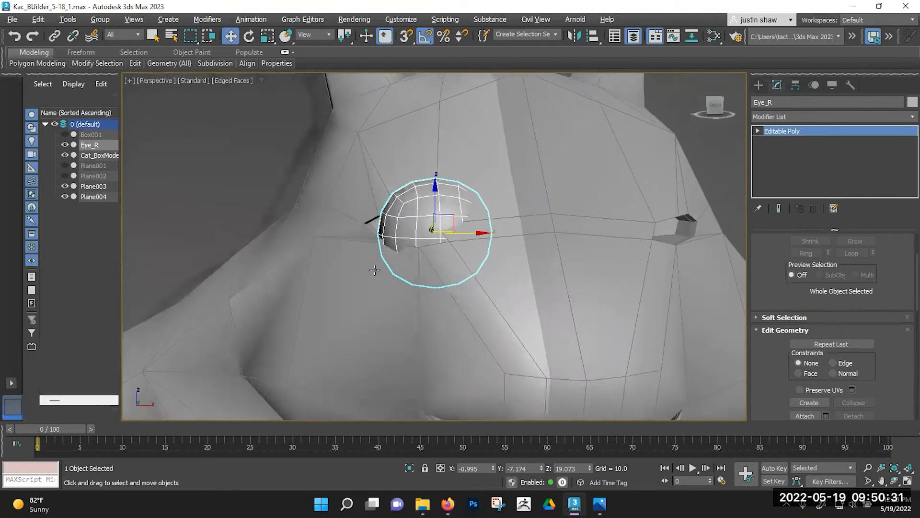
# Refine the eyeball's placement inside the socket to about X -0.94, Y -7.10, Z 18.89.
pyautogui.moveTo(440, 220); pyautogui.dragTo(439, 219)
pyautogui.keyDown('alt'); pyautogui.moveTo(438, 219); pyautogui.dragTo(422, 226, button='middle'); pyautogui.keyUp('alt')
pyautogui.moveTo(419, 224); pyautogui.dragTo(418, 225)
pyautogui.keyDown('alt'); pyautogui.moveTo(475, 300); pyautogui.dragTo(428, 280, button='middle'); pyautogui.keyUp('alt')
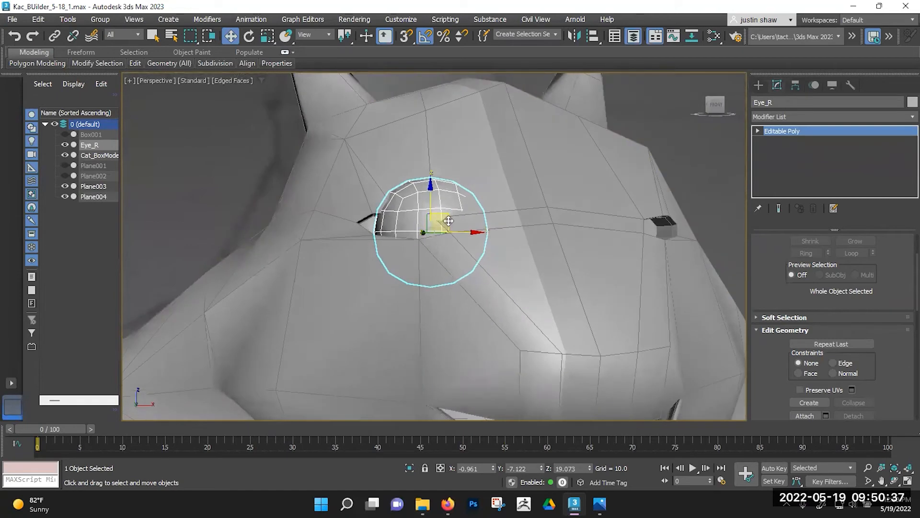
pyautogui.keyDown('alt'); pyautogui.moveTo(429, 230); pyautogui.dragTo(405, 219, button='middle'); pyautogui.keyUp('alt')
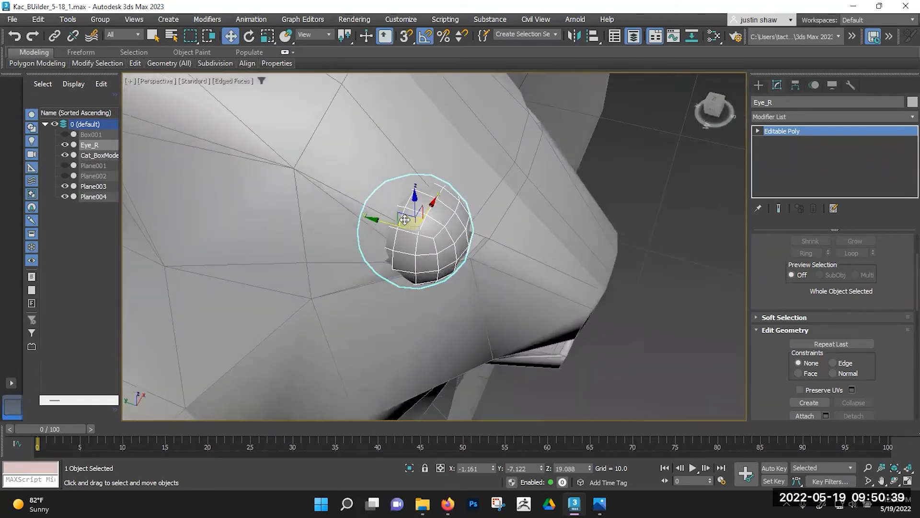
pyautogui.moveTo(408, 213); pyautogui.dragTo(409, 213)
pyautogui.keyDown('alt'); pyautogui.moveTo(496, 268); pyautogui.dragTo(445, 230, button='middle'); pyautogui.keyUp('alt')
pyautogui.moveTo(437, 214); pyautogui.dragTo(435, 212)
pyautogui.keyDown('alt'); pyautogui.moveTo(439, 231); pyautogui.dragTo(407, 210, button='middle'); pyautogui.keyUp('alt')
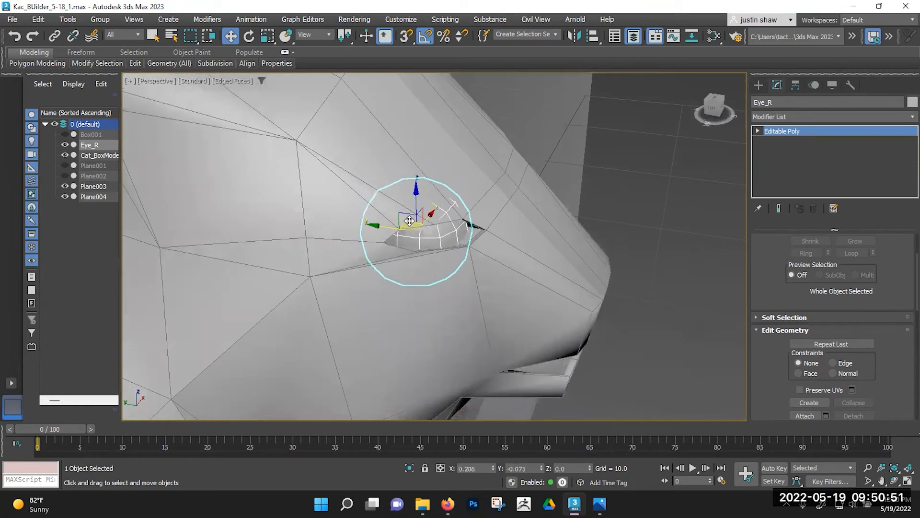
# Shift the eyeball toward the socket's outer side, to about X -1.08, Y -7.09, Z 18.89.
pyautogui.keyDown('alt'); pyautogui.moveTo(483, 265); pyautogui.dragTo(425, 208, button='middle'); pyautogui.keyUp('alt')
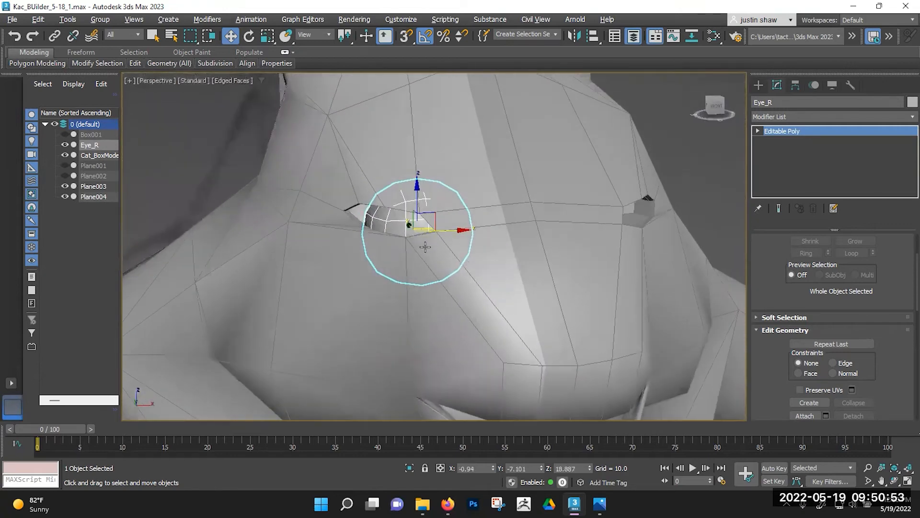
pyautogui.moveTo(425, 208); pyautogui.dragTo(417, 214)
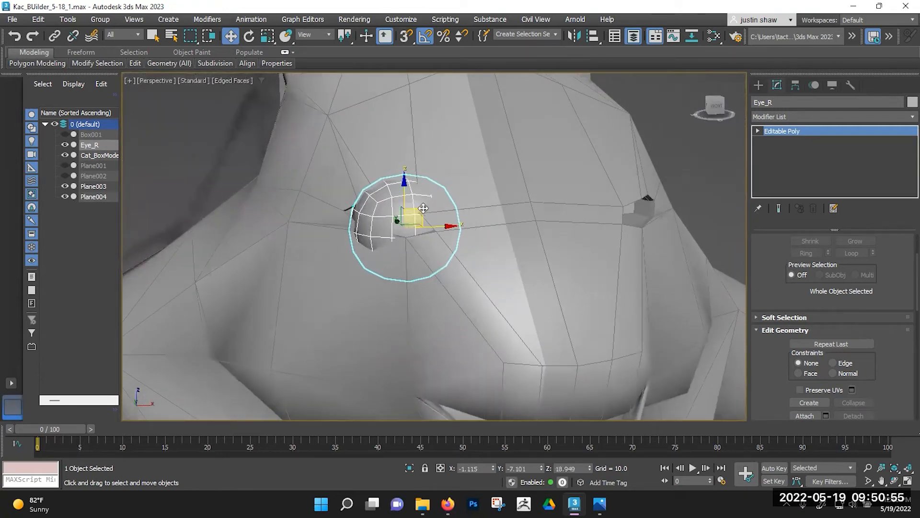
pyautogui.keyDown('alt'); pyautogui.moveTo(417, 214); pyautogui.dragTo(419, 220, button='middle'); pyautogui.keyUp('alt')
pyautogui.moveTo(419, 220); pyautogui.dragTo(414, 214)
pyautogui.keyDown('alt'); pyautogui.moveTo(414, 213); pyautogui.dragTo(408, 217, button='middle'); pyautogui.keyUp('alt')
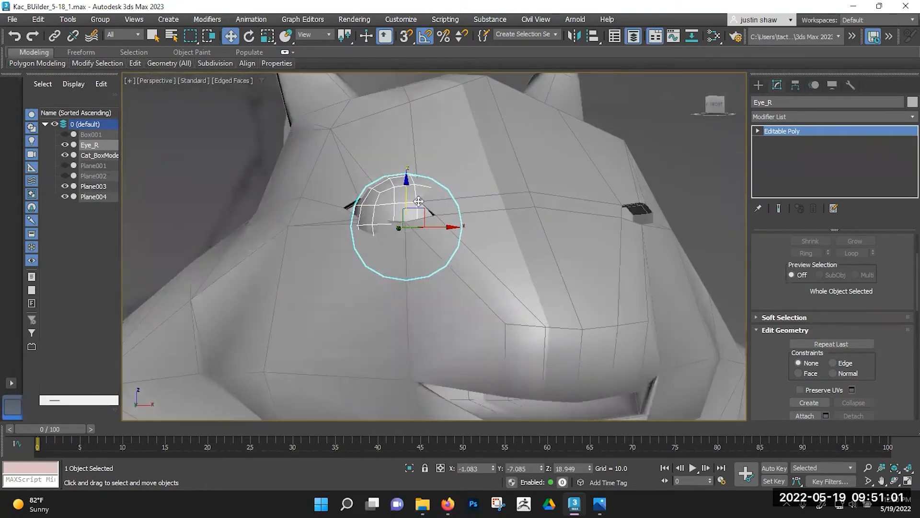
pyautogui.moveTo(421, 210); pyautogui.dragTo(420, 210)
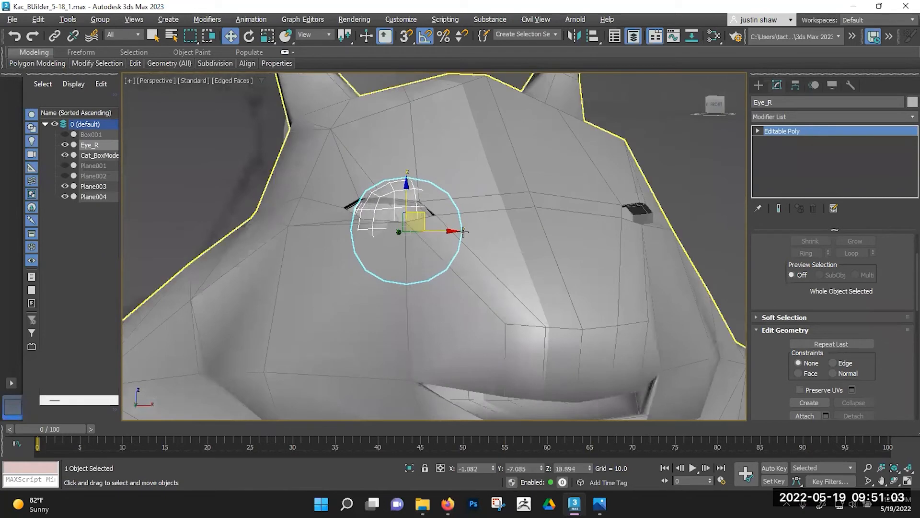
pyautogui.keyDown('alt'); pyautogui.moveTo(468, 223); pyautogui.dragTo(445, 239, button='middle'); pyautogui.keyUp('alt')
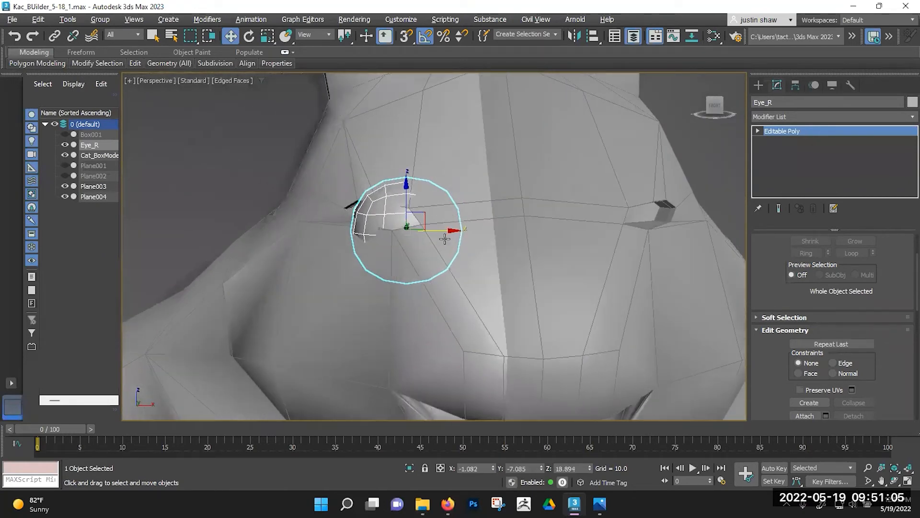
# Move the two lower eyelid vertices of Cat_BoxModel outward, to about X -1.32, Y -7.96, Z 18.96.
pyautogui.click(408, 293)
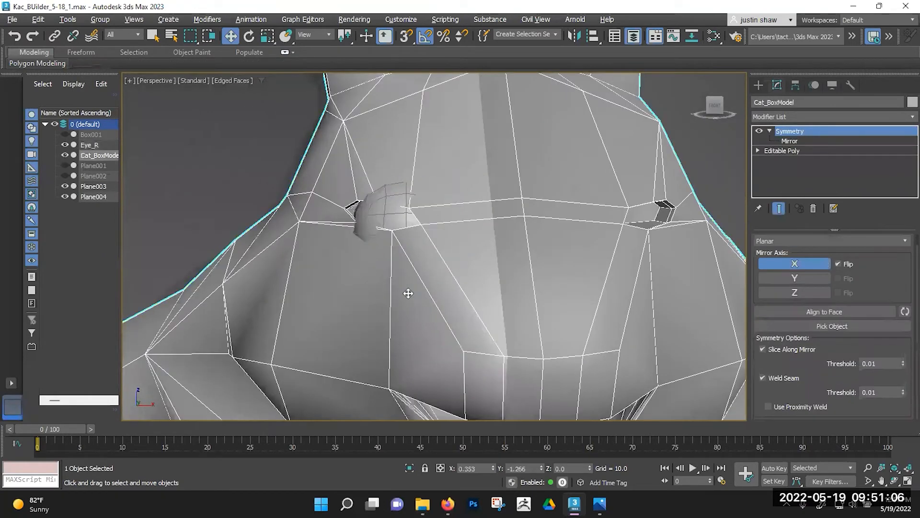
pyautogui.click(790, 151)
pyautogui.press('1')
pyautogui.scroll(2, 397, 256)
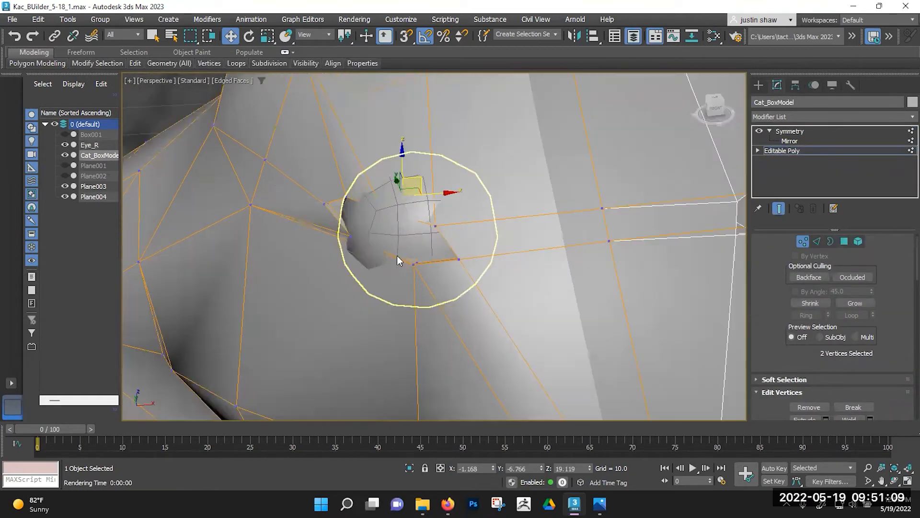
pyautogui.click(414, 264)
pyautogui.keyDown('alt'); pyautogui.moveTo(457, 268); pyautogui.dragTo(450, 268, button='middle'); pyautogui.keyUp('alt')
pyautogui.moveTo(430, 257); pyautogui.dragTo(387, 254)
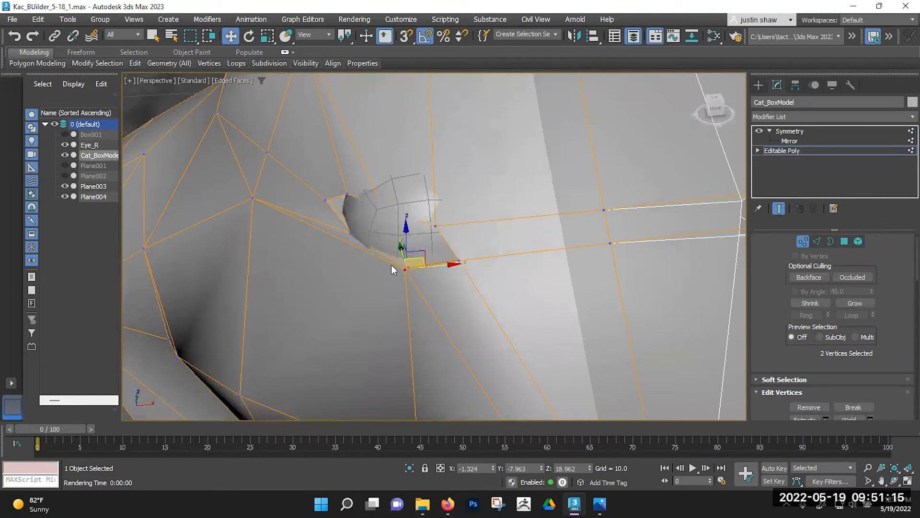
# Isolate the cat body and select the two vertices at the eye socket's lower outer corner.
pyautogui.hotkey('alt', 'q')
pyautogui.moveTo(392, 264); pyautogui.dragTo(473, 329, button='middle')
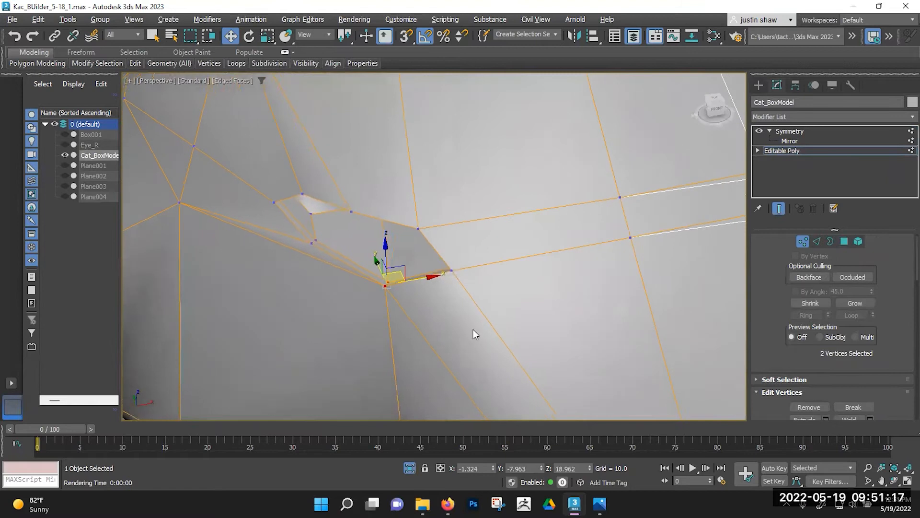
pyautogui.click(317, 239)
pyautogui.scroll(-5, 303, 247)
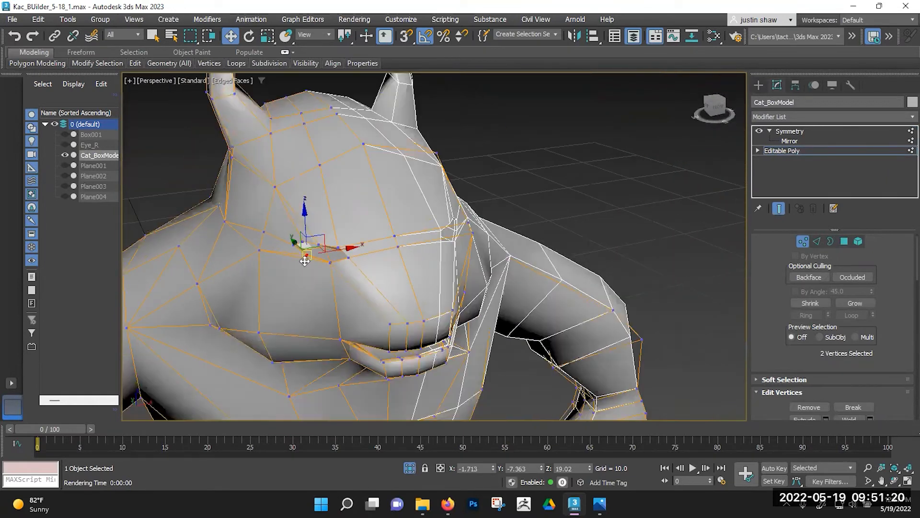
pyautogui.keyDown('alt'); pyautogui.moveTo(305, 261); pyautogui.dragTo(321, 217, button='middle'); pyautogui.keyUp('alt')
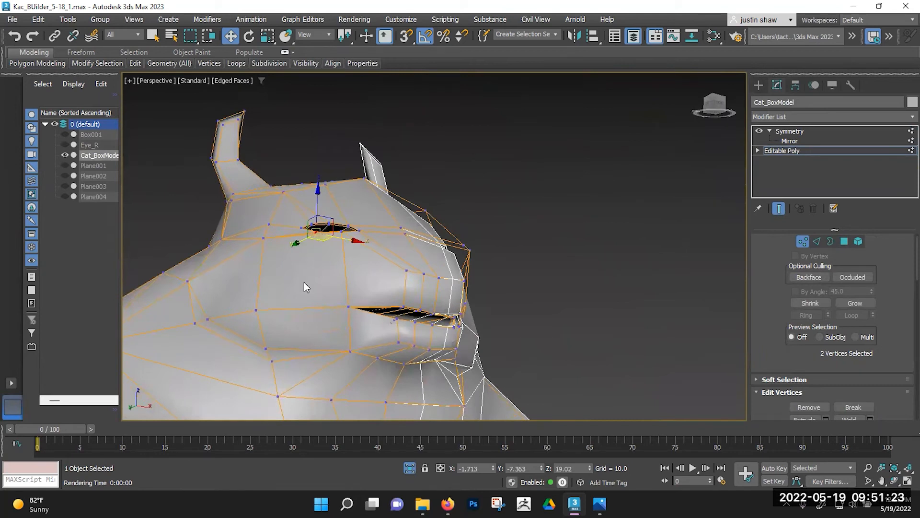
pyautogui.scroll(8, 316, 258)
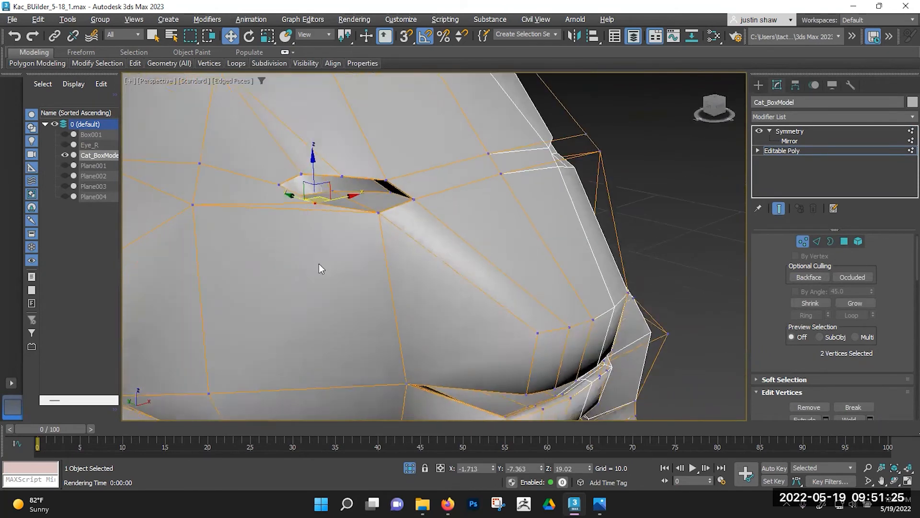
# Cut from the socket's lower outer corner to the edge just below it and check the neighbouring edge.
pyautogui.click(310, 221)
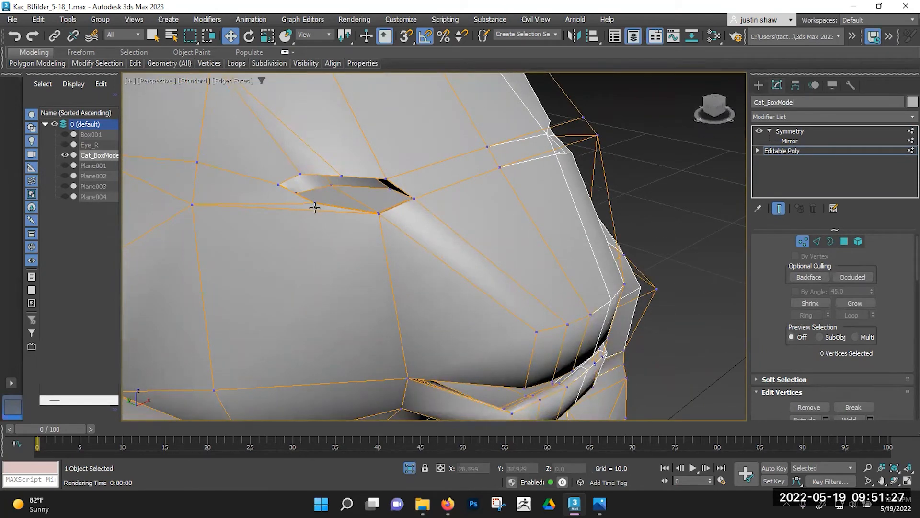
pyautogui.keyDown('alt'); pyautogui.moveTo(315, 204); pyautogui.dragTo(509, 72, button='middle'); pyautogui.keyUp('alt')
pyautogui.scroll(3, 261, 308)
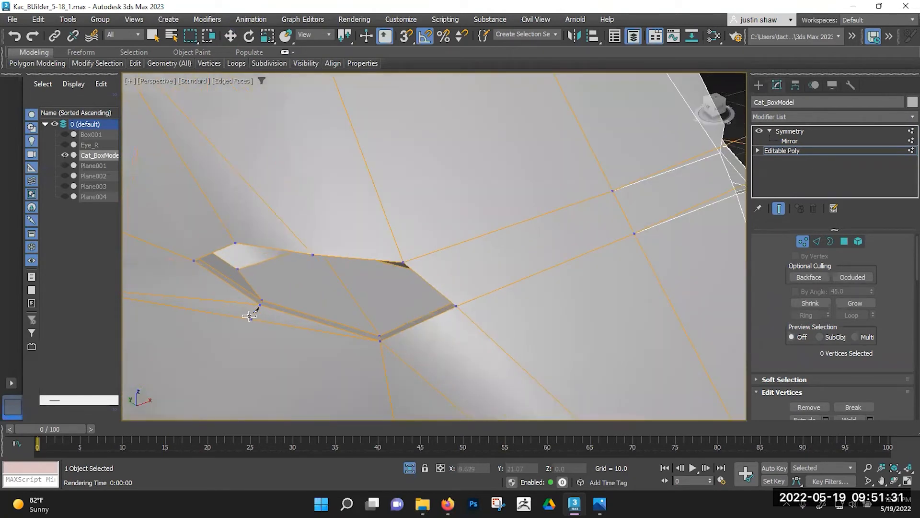
pyautogui.scroll(-3, 232, 326)
pyautogui.moveTo(232, 326); pyautogui.dragTo(303, 250, button='middle')
pyautogui.rightClick(289, 244)
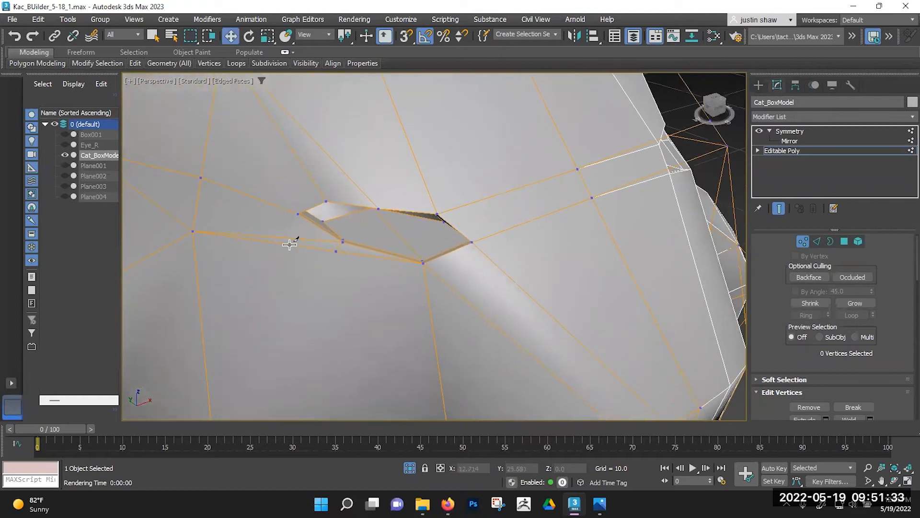
pyautogui.press('2')
pyautogui.click(289, 238)
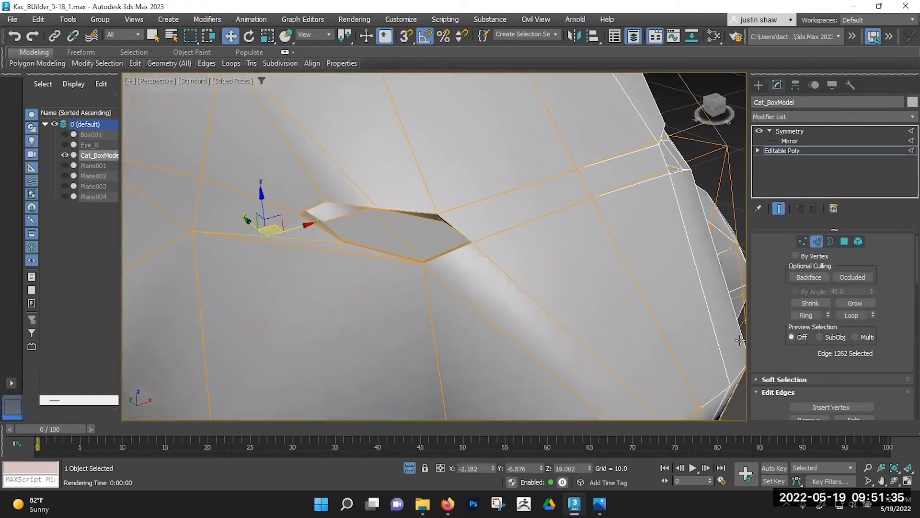
pyautogui.press('1')
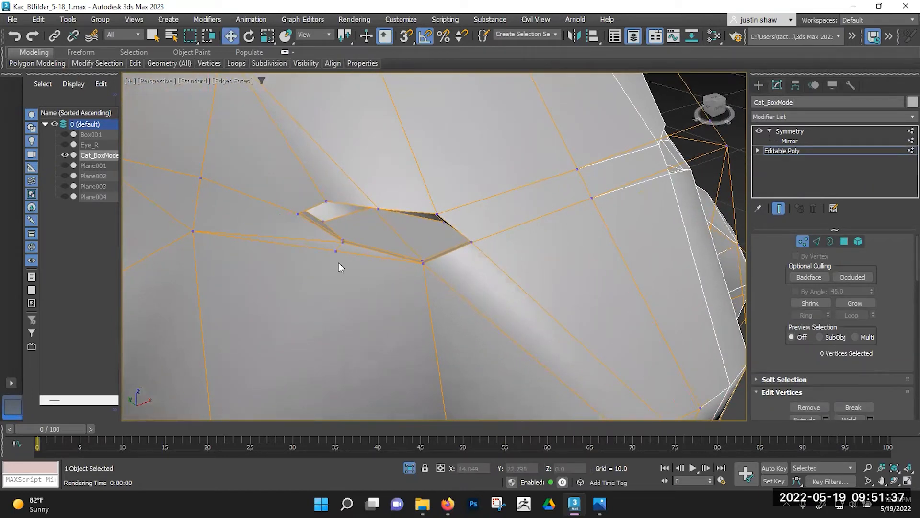
# Cut a line of edges from below the eye down the cheek and under the jaw to the throat's diagonal edge.
pyautogui.moveTo(339, 251); pyautogui.dragTo(350, 380, button='middle')
pyautogui.scroll(-3, 345, 314)
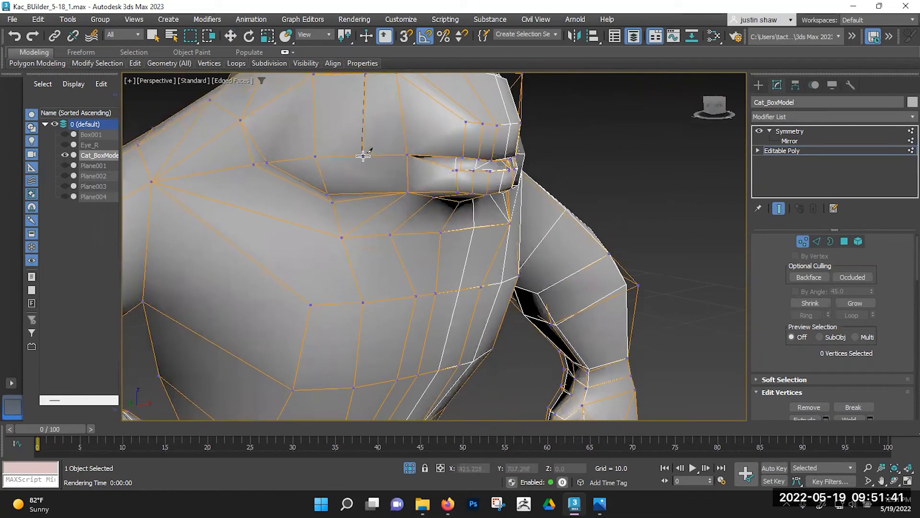
pyautogui.scroll(6, 366, 168)
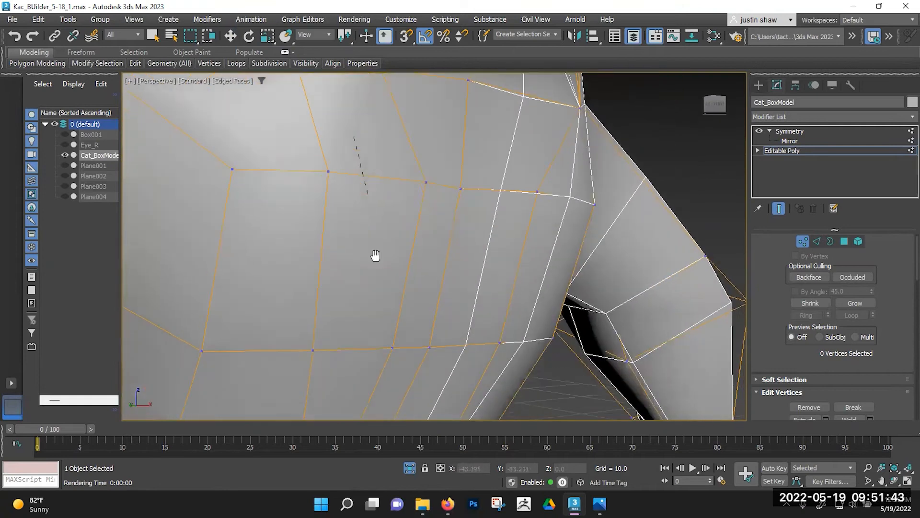
pyautogui.moveTo(347, 119); pyautogui.dragTo(369, 297, button='middle')
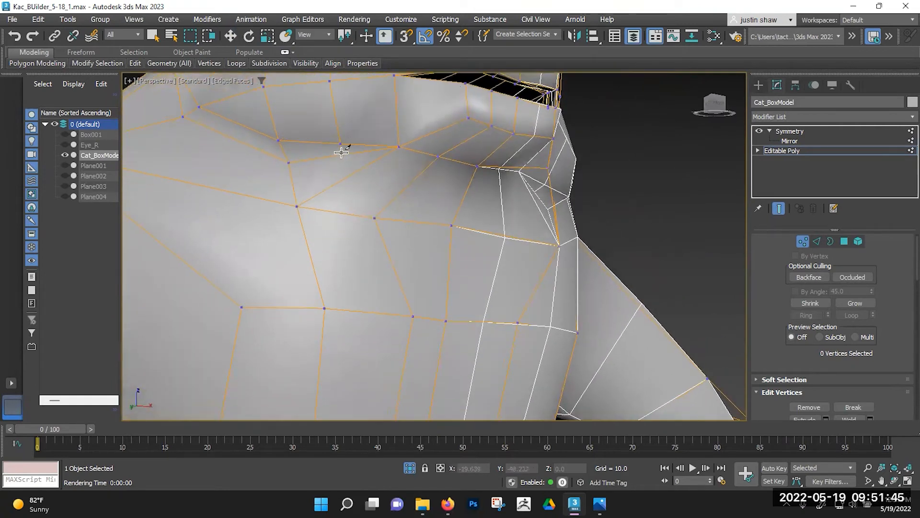
pyautogui.click(338, 144)
pyautogui.click(349, 176)
pyautogui.keyDown('alt'); pyautogui.moveTo(404, 192); pyautogui.dragTo(417, 200, button='middle'); pyautogui.keyUp('alt')
pyautogui.rightClick(417, 200)
# Move the throat vertex and the new cut's end vertex back toward the neck to smooth the underside of the jaw.
pyautogui.keyDown('alt'); pyautogui.moveTo(538, 260); pyautogui.dragTo(608, 288, button='middle'); pyautogui.keyUp('alt')
pyautogui.click(330, 206)
pyautogui.scroll(3, 326, 234)
pyautogui.scroll(-2, 326, 234)
pyautogui.keyDown('alt'); pyautogui.moveTo(326, 234); pyautogui.dragTo(401, 254, button='middle'); pyautogui.keyUp('alt')
pyautogui.scroll(-1, 349, 250)
pyautogui.keyDown('alt'); pyautogui.moveTo(312, 259); pyautogui.dragTo(326, 263, button='middle'); pyautogui.keyUp('alt')
pyautogui.click(300, 306)
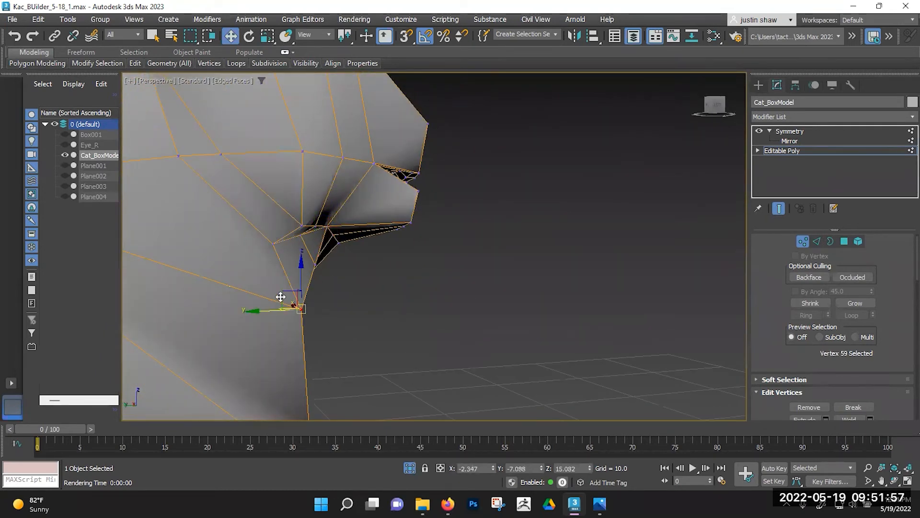
pyautogui.moveTo(280, 297); pyautogui.dragTo(266, 297)
pyautogui.keyDown('alt'); pyautogui.moveTo(283, 291); pyautogui.dragTo(321, 267, button='middle'); pyautogui.keyUp('alt')
pyautogui.click(328, 305)
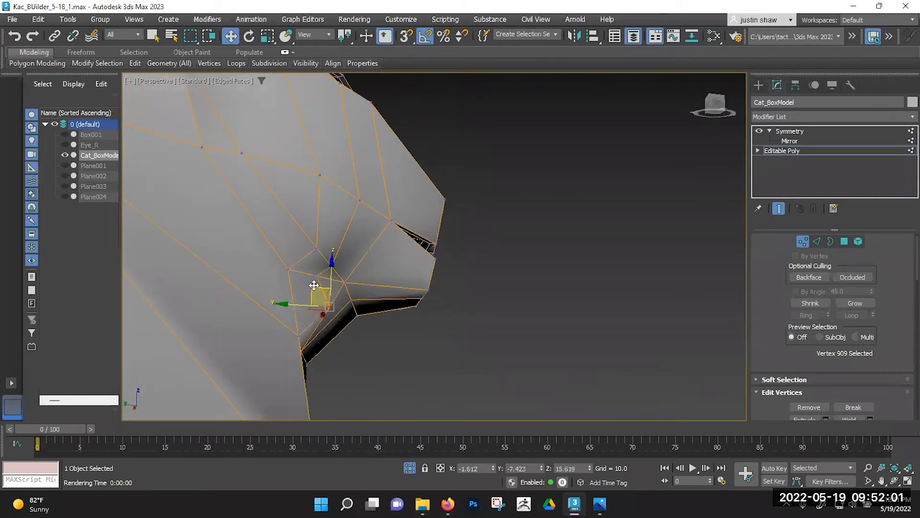
pyautogui.moveTo(309, 282); pyautogui.dragTo(303, 277)
# Reposition three vertices beneath the jaw and chin, placing the front throat vertex at about X 0.35, Y -7.49, Z 14.97.
pyautogui.keyDown('alt'); pyautogui.moveTo(378, 280); pyautogui.dragTo(261, 276, button='middle'); pyautogui.keyUp('alt')
pyautogui.click(292, 259)
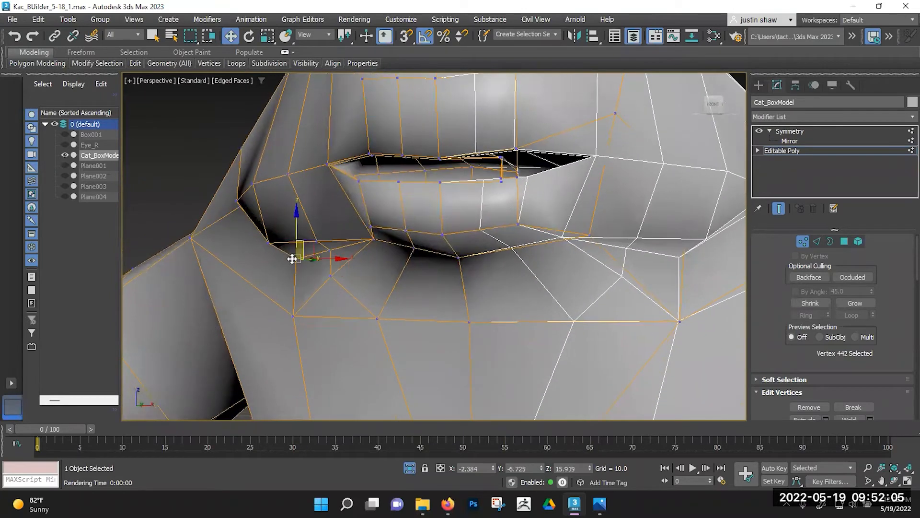
pyautogui.moveTo(318, 243); pyautogui.dragTo(312, 247)
pyautogui.keyDown('alt'); pyautogui.moveTo(312, 249); pyautogui.dragTo(419, 316, button='middle'); pyautogui.keyUp('alt')
pyautogui.click(384, 292)
pyautogui.moveTo(372, 291); pyautogui.dragTo(378, 290)
pyautogui.click(434, 270)
pyautogui.keyDown('alt'); pyautogui.moveTo(433, 275); pyautogui.dragTo(429, 263, button='middle'); pyautogui.keyUp('alt')
pyautogui.moveTo(420, 248); pyautogui.dragTo(422, 254)
pyautogui.moveTo(435, 288)
pyautogui.keyDown('alt'); pyautogui.mouseDown(button='middle')
pyautogui.moveTo(404, 283)
pyautogui.moveTo(433, 295)
pyautogui.mouseUp(button='middle'); pyautogui.keyUp('alt')
pyautogui.moveTo(433, 295); pyautogui.dragTo(415, 203, button='middle')
pyautogui.moveTo(366, 116); pyautogui.dragTo(362, 332, button='middle')
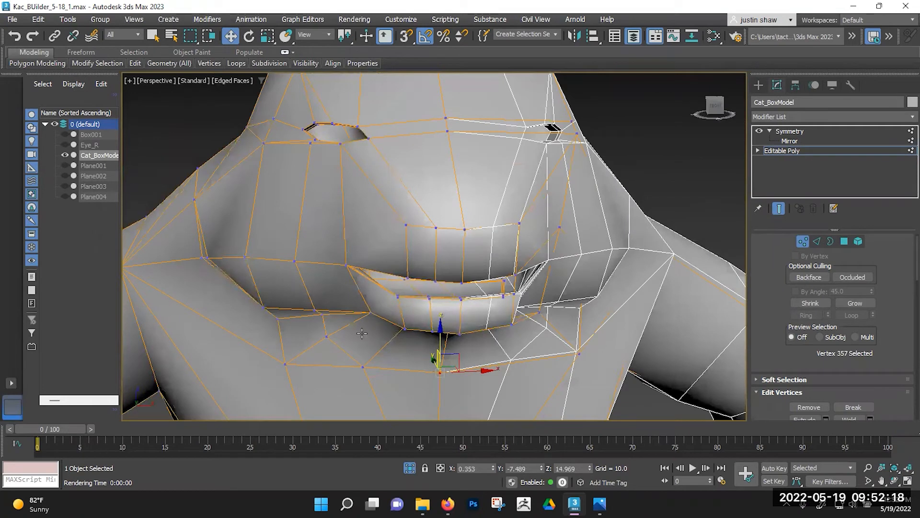
# Exit isolation and move the three lower outer eyelid vertices around the eyeball, to about X -1.79, Y -7.46, Z 19.00.
pyautogui.click(409, 469)
pyautogui.keyDown('alt'); pyautogui.moveTo(301, 236); pyautogui.dragTo(334, 234, button='middle'); pyautogui.keyUp('alt')
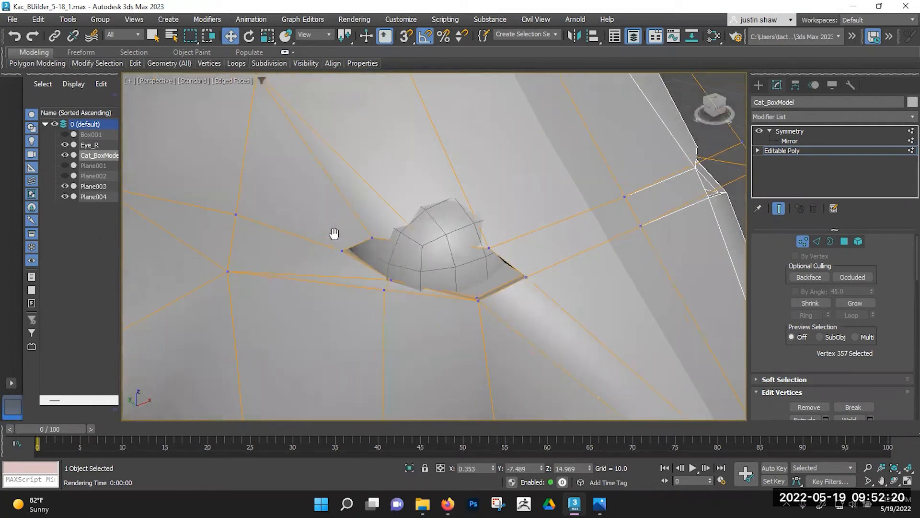
pyautogui.scroll(2, 388, 277)
pyautogui.keyDown('ctrl'); pyautogui.click(391, 280); pyautogui.keyUp('ctrl')
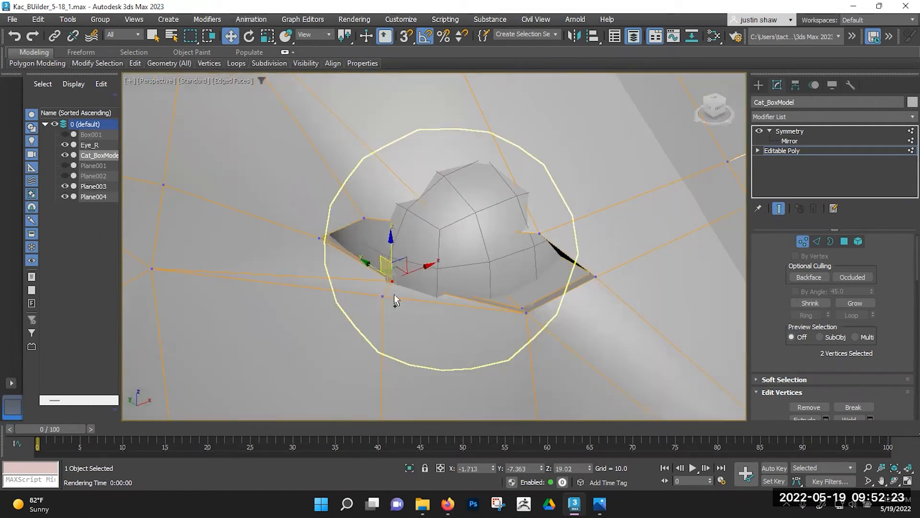
pyautogui.press('F3')
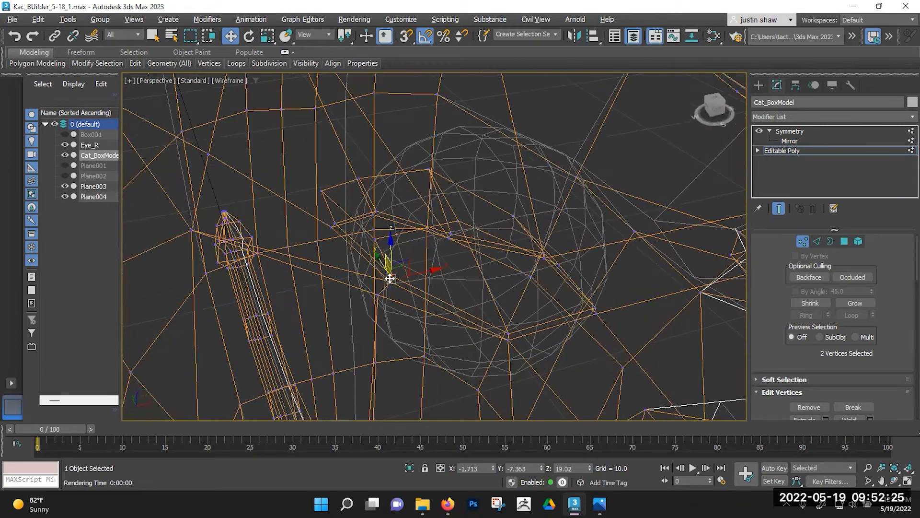
pyautogui.press('F3')
pyautogui.keyDown('ctrl'); pyautogui.click(378, 297); pyautogui.keyUp('ctrl')
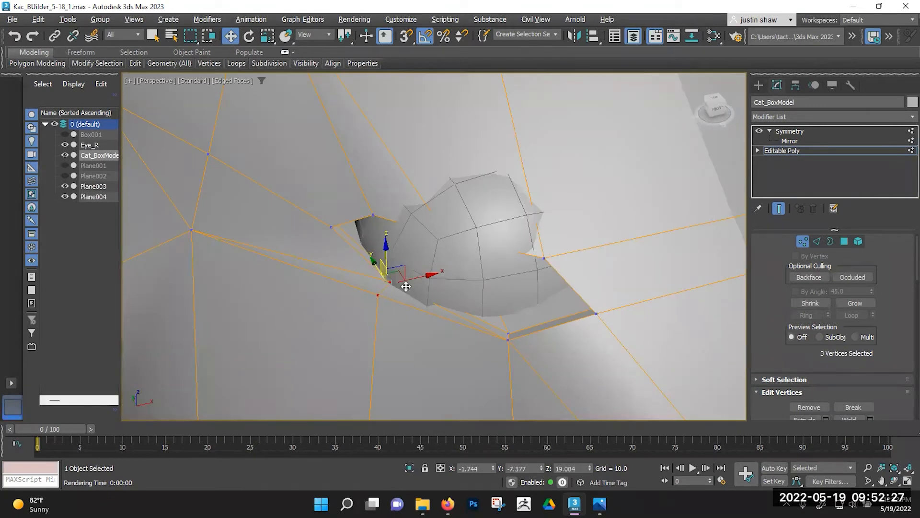
pyautogui.moveTo(400, 275)
pyautogui.mouseDown()
pyautogui.moveTo(384, 283)
pyautogui.moveTo(397, 284)
pyautogui.mouseUp()
pyautogui.keyDown('alt'); pyautogui.moveTo(396, 284); pyautogui.dragTo(458, 286, button='middle'); pyautogui.keyUp('alt')
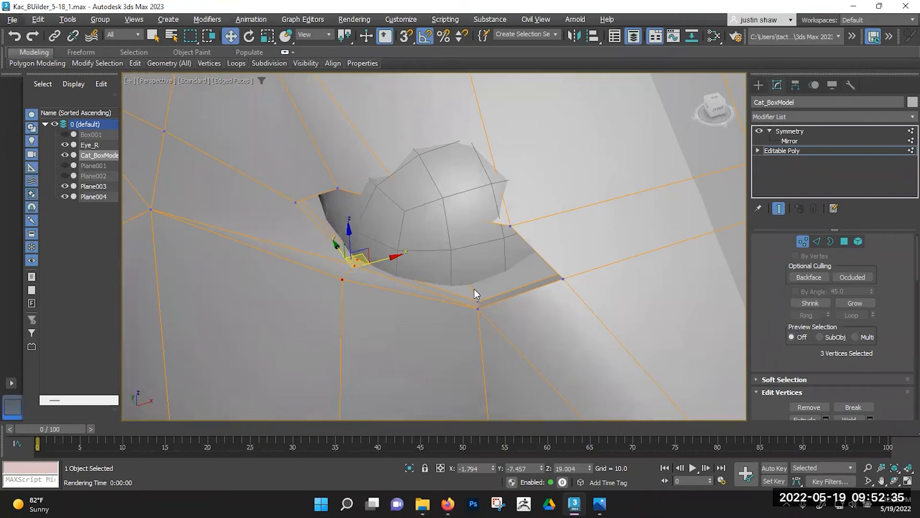
# Isolate the cat and lower the two inner rim vertices below the eye, placing the outer one at about X -1.68, Y -6.93, Z 18.91.
pyautogui.hotkey('alt', 'q')
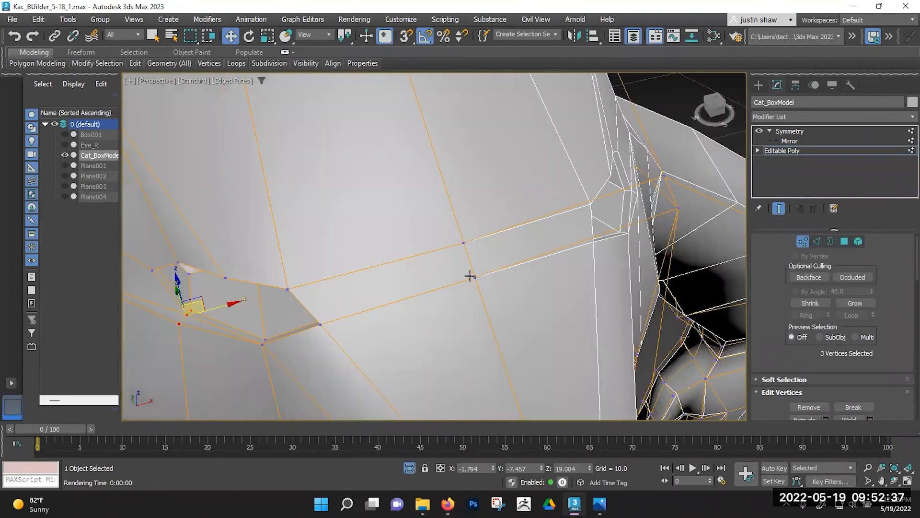
pyautogui.click(258, 326)
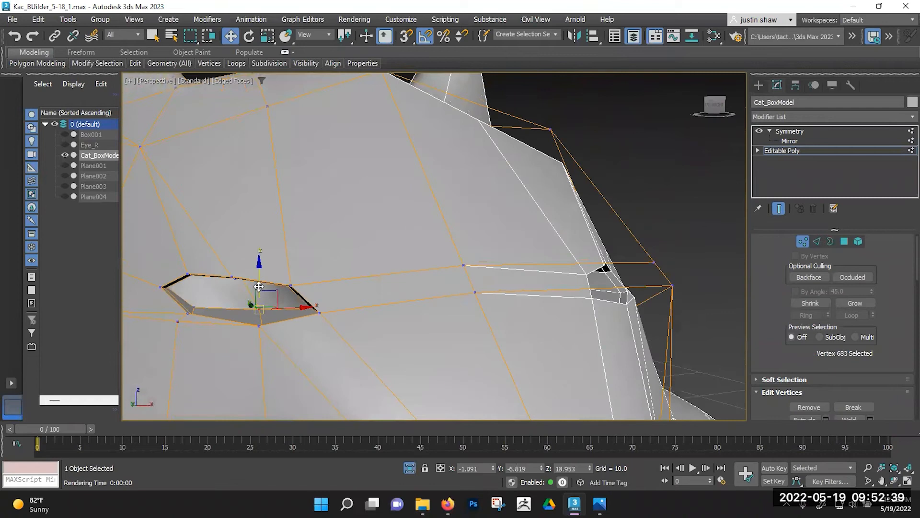
pyautogui.click(194, 307)
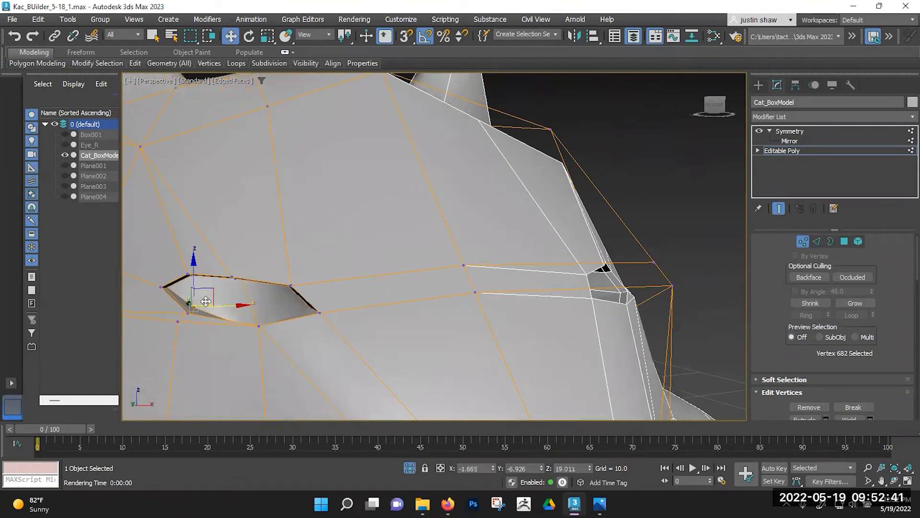
pyautogui.moveTo(214, 292); pyautogui.dragTo(213, 297)
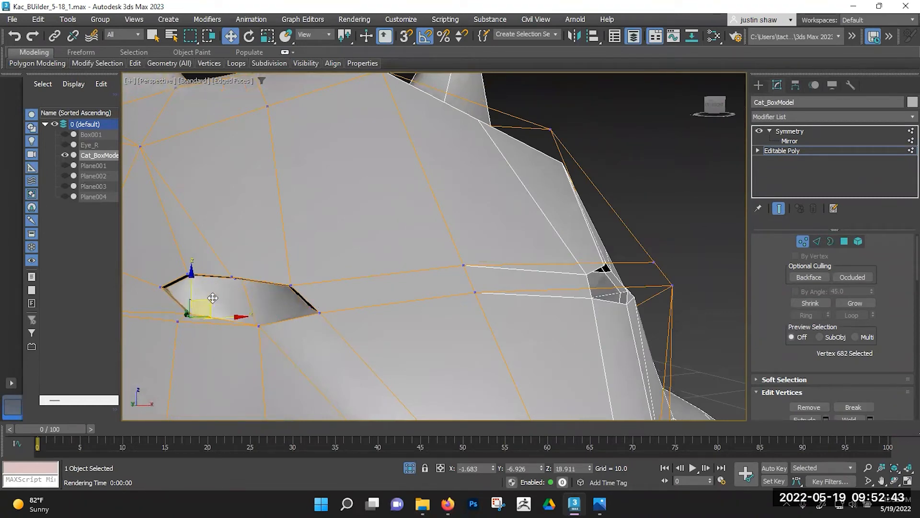
pyautogui.hotkey('alt', 'q')
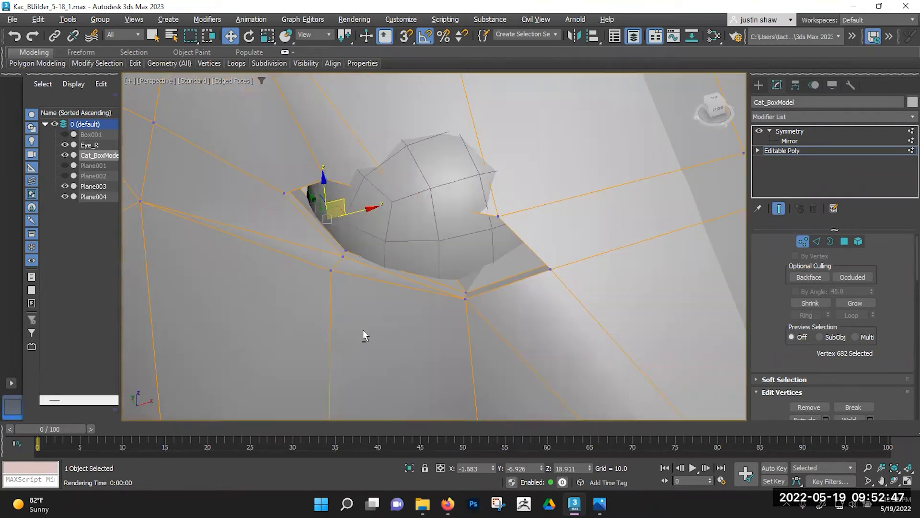
# Fit three vertices at the eye's outer corner around the eyeball, placing the corner vertex at about X -1.83, Y -7.08, Z 19.19.
pyautogui.keyDown('alt'); pyautogui.moveTo(363, 329); pyautogui.dragTo(393, 420, button='middle'); pyautogui.keyUp('alt')
pyautogui.keyDown('alt'); pyautogui.moveTo(384, 306); pyautogui.dragTo(324, 189, button='middle'); pyautogui.keyUp('alt')
pyautogui.click(282, 169)
pyautogui.keyDown('ctrl'); pyautogui.click(285, 170); pyautogui.keyUp('ctrl')
pyautogui.scroll(3, 297, 174)
pyautogui.keyDown('ctrl'); pyautogui.click(323, 190); pyautogui.keyUp('ctrl')
pyautogui.moveTo(325, 174); pyautogui.dragTo(360, 179)
pyautogui.keyDown('alt'); pyautogui.moveTo(359, 179); pyautogui.dragTo(405, 276, button='middle'); pyautogui.keyUp('alt')
pyautogui.moveTo(331, 172); pyautogui.dragTo(337, 177)
pyautogui.keyDown('alt'); pyautogui.moveTo(430, 196); pyautogui.dragTo(338, 229, button='middle'); pyautogui.keyUp('alt')
pyautogui.moveTo(352, 269); pyautogui.dragTo(362, 270)
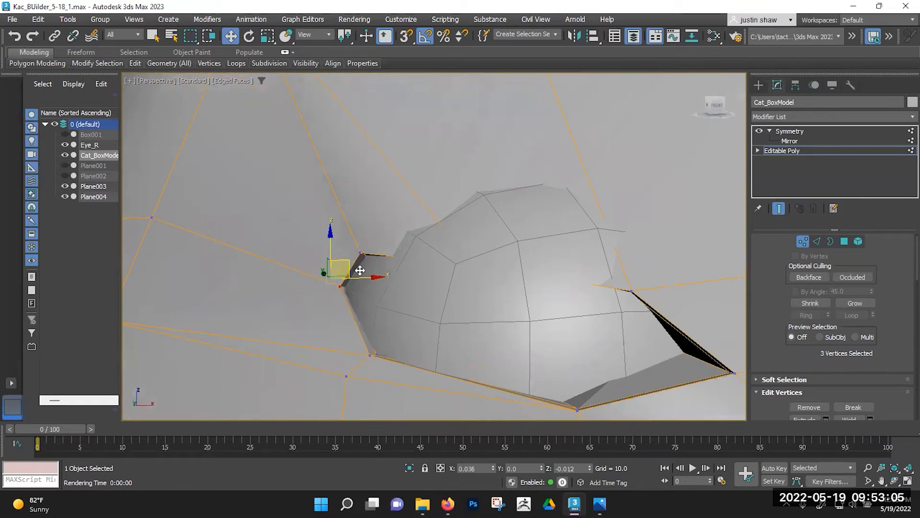
pyautogui.moveTo(359, 272); pyautogui.dragTo(343, 269)
pyautogui.click(357, 303)
pyautogui.click(338, 287)
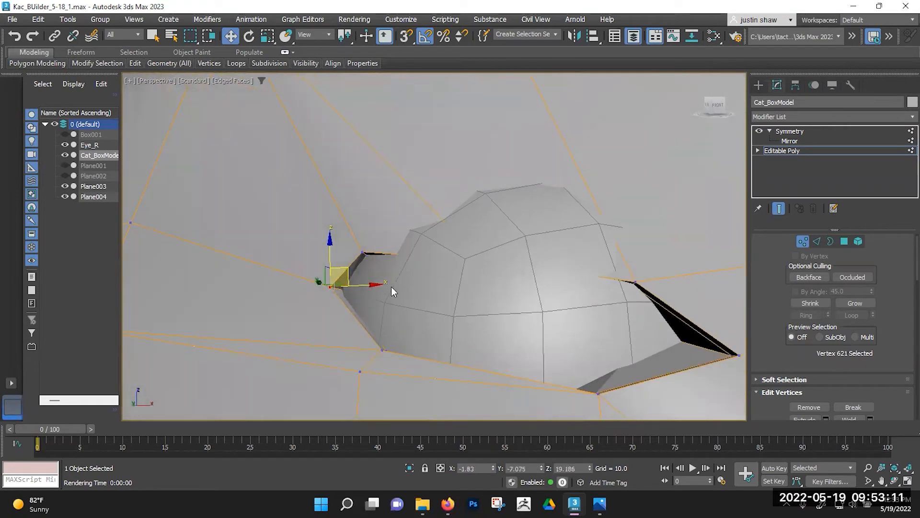
# Isolate the cat and raise the inner socket vertex behind the middle of the upper eyelid.
pyautogui.scroll(5, 391, 286)
pyautogui.hotkey('alt', 'q')
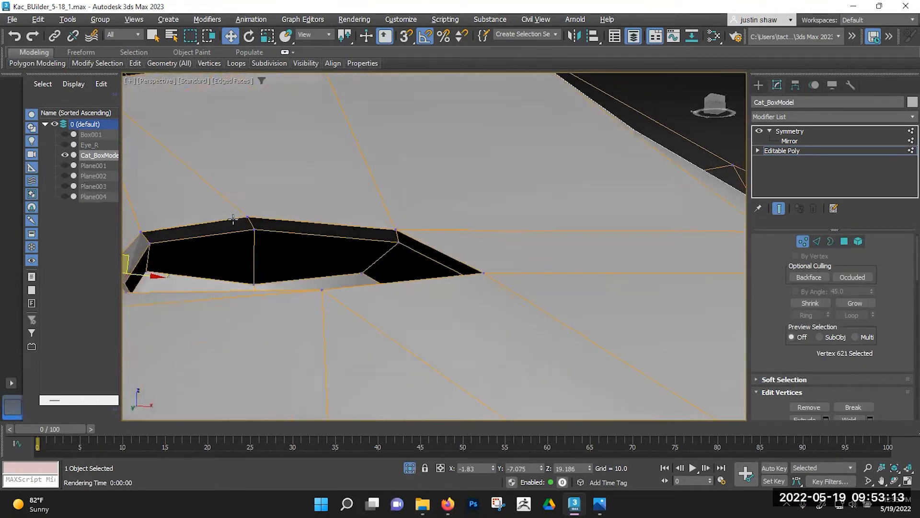
pyautogui.click(255, 284)
pyautogui.moveTo(257, 249); pyautogui.dragTo(261, 214)
# Raise the upper eyelid's middle vertex pair over the eyeball, to about X -1.46, Y -7.54, Z 19.42.
pyautogui.click(248, 219)
pyautogui.keyDown('ctrl'); pyautogui.click(254, 230); pyautogui.keyUp('ctrl')
pyautogui.keyDown('alt'); pyautogui.moveTo(262, 232); pyautogui.dragTo(291, 259, button='middle'); pyautogui.keyUp('alt')
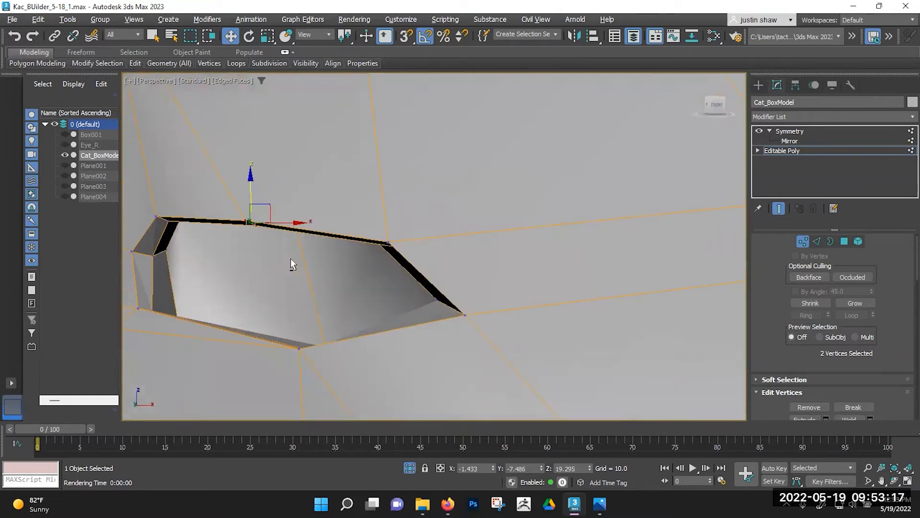
pyautogui.hotkey('alt', 'q')
pyautogui.keyDown('alt'); pyautogui.moveTo(300, 263); pyautogui.dragTo(398, 258, button='middle'); pyautogui.keyUp('alt')
pyautogui.moveTo(483, 229); pyautogui.dragTo(483, 190)
pyautogui.keyDown('alt'); pyautogui.moveTo(483, 190); pyautogui.dragTo(455, 182, button='middle'); pyautogui.keyUp('alt')
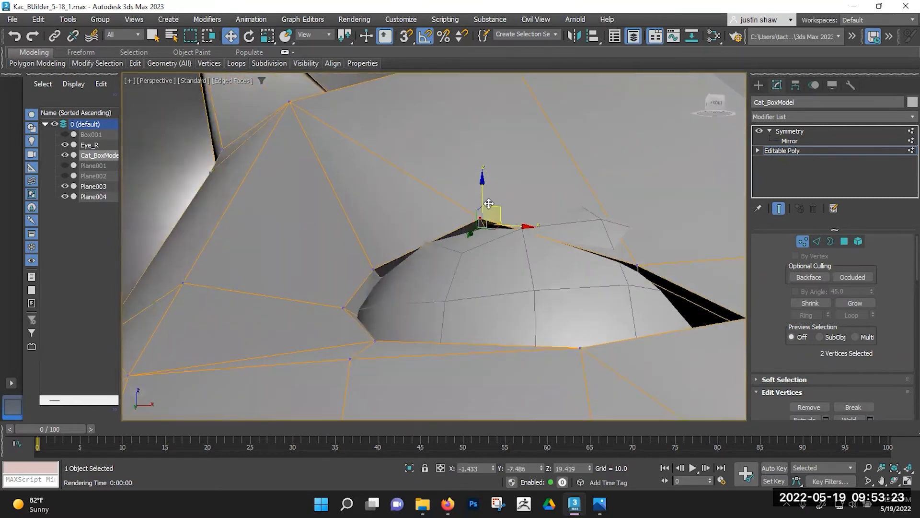
pyautogui.moveTo(496, 231); pyautogui.dragTo(491, 226)
pyautogui.keyDown('alt'); pyautogui.moveTo(515, 241); pyautogui.dragTo(520, 259, button='middle'); pyautogui.keyUp('alt')
pyautogui.moveTo(520, 259); pyautogui.dragTo(244, 274, button='middle')
# Adjust the inner socket vertex toward the nose, and move the adjoining upper eyelid vertex pair up around the eyeball.
pyautogui.hotkey('alt', 'q')
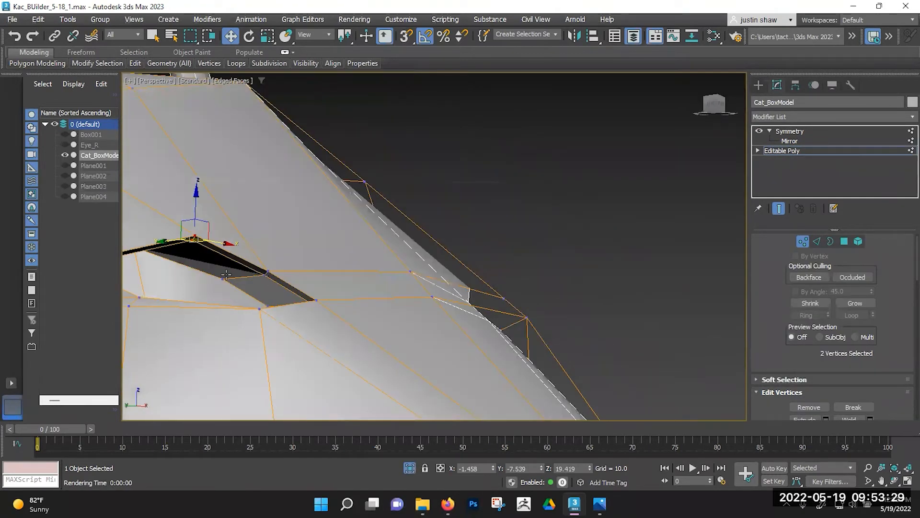
pyautogui.click(226, 274)
pyautogui.moveTo(241, 248); pyautogui.dragTo(244, 248)
pyautogui.click(264, 277)
pyautogui.keyDown('ctrl'); pyautogui.click(267, 273); pyautogui.keyUp('ctrl')
pyautogui.keyDown('alt'); pyautogui.moveTo(269, 274); pyautogui.dragTo(260, 283, button='middle'); pyautogui.keyUp('alt')
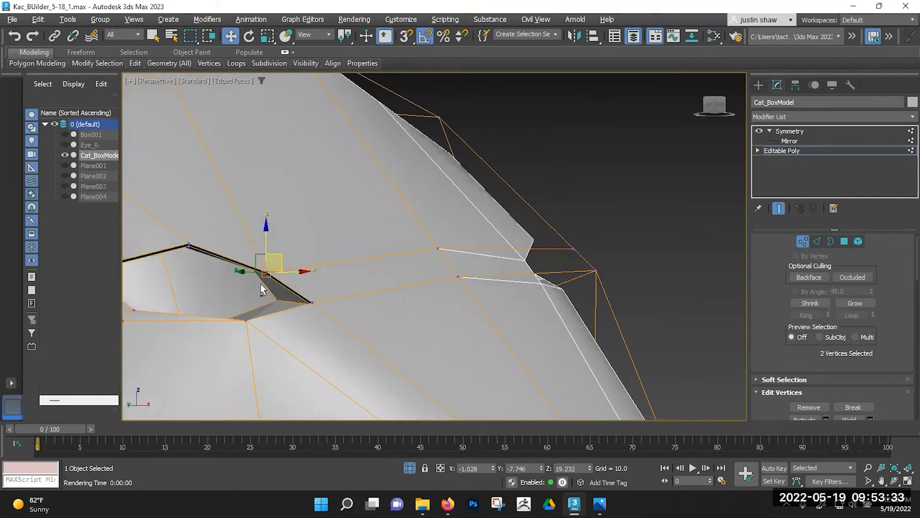
pyautogui.hotkey('alt', 'q')
pyautogui.keyDown('alt'); pyautogui.moveTo(453, 280); pyautogui.dragTo(436, 286, button='middle'); pyautogui.keyUp('alt')
pyautogui.moveTo(474, 271); pyautogui.dragTo(476, 259)
pyautogui.keyDown('alt'); pyautogui.moveTo(476, 259); pyautogui.dragTo(424, 272, button='middle'); pyautogui.keyUp('alt')
pyautogui.moveTo(441, 261); pyautogui.dragTo(447, 256)
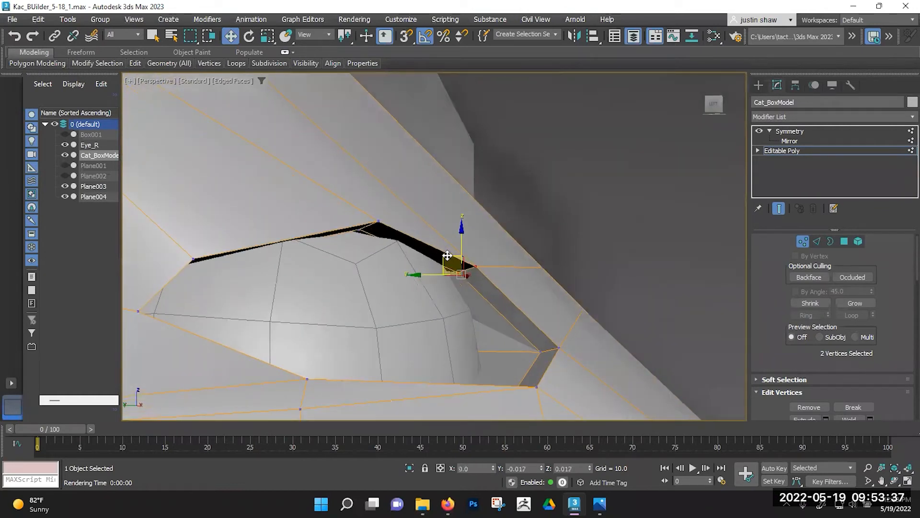
# Nudge the upper eyelid's middle vertex pair outward to about X -1.50, Y -7.54, Z 19.43.
pyautogui.keyDown('alt'); pyautogui.moveTo(447, 256); pyautogui.dragTo(345, 263, button='middle'); pyautogui.keyUp('alt')
pyautogui.click(345, 263)
pyautogui.moveTo(357, 248); pyautogui.dragTo(350, 245)
pyautogui.keyDown('alt'); pyautogui.moveTo(350, 245); pyautogui.dragTo(312, 218, button='middle'); pyautogui.keyUp('alt')
pyautogui.moveTo(313, 254); pyautogui.dragTo(311, 236, button='middle')
pyautogui.scroll(-4, 308, 232)
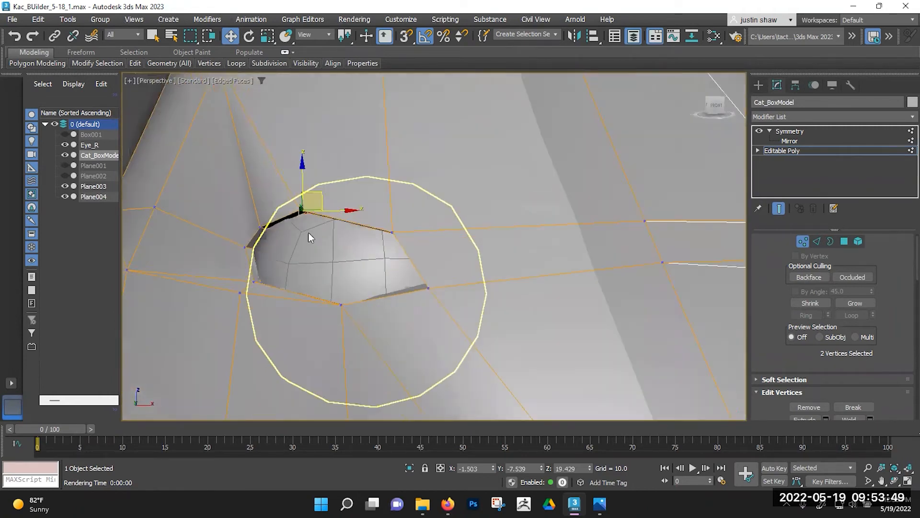
# Leave vertex editing and mirror the eyeball across X as a copy with an offset of 2.87.
pyautogui.keyDown('alt'); pyautogui.moveTo(327, 300); pyautogui.dragTo(329, 280, button='middle'); pyautogui.keyUp('alt')
pyautogui.press('1')
pyautogui.click(325, 283)
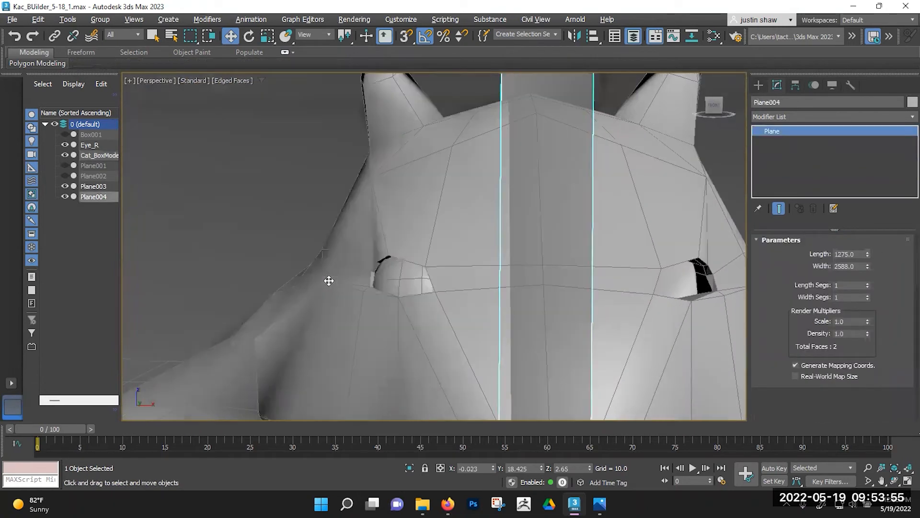
pyautogui.click(396, 276)
pyautogui.keyDown('alt'); pyautogui.moveTo(398, 296); pyautogui.dragTo(385, 289, button='middle'); pyautogui.keyUp('alt')
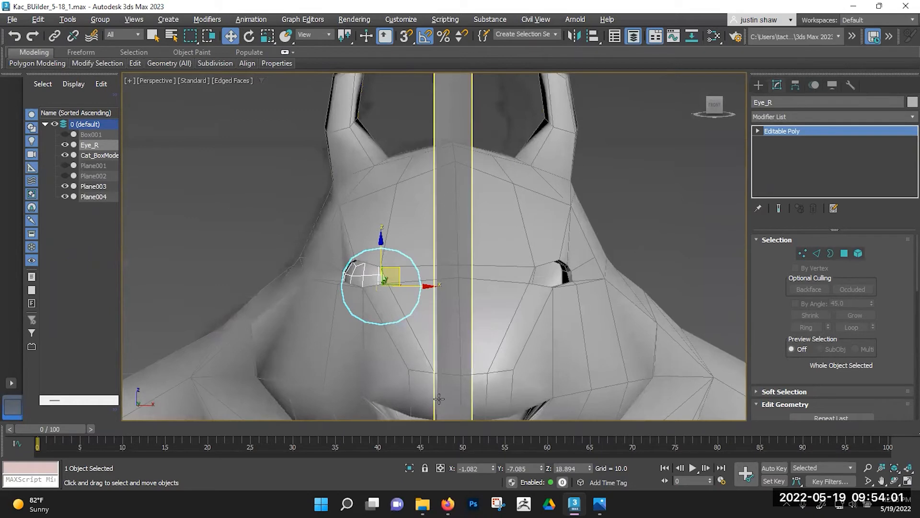
pyautogui.click(573, 38)
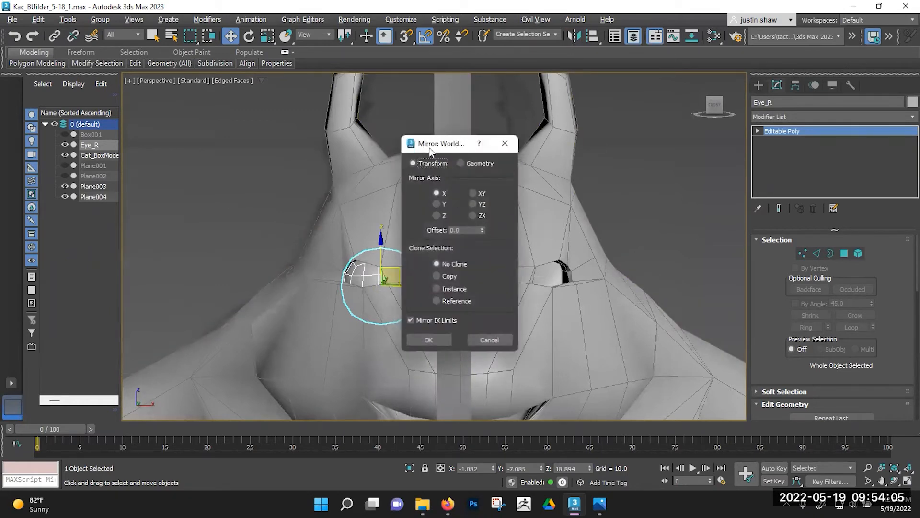
pyautogui.moveTo(413, 149); pyautogui.dragTo(177, 132)
pyautogui.click(197, 257)
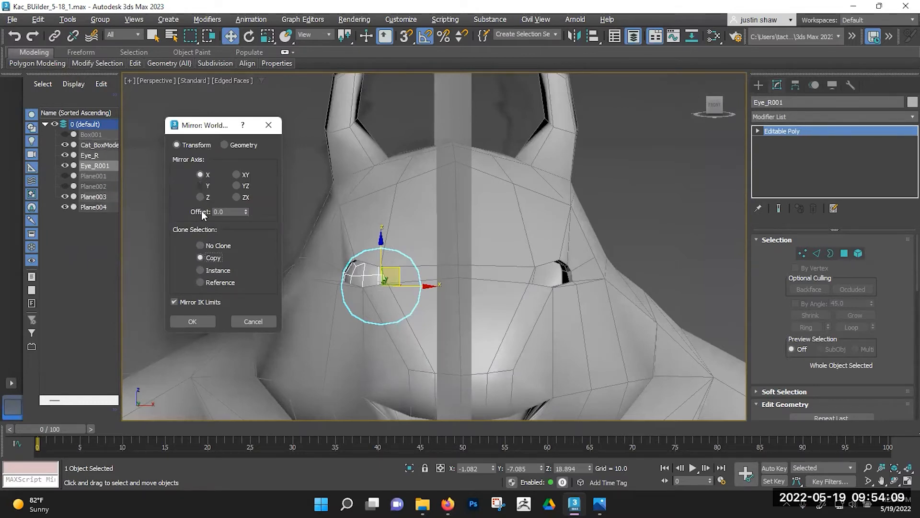
pyautogui.moveTo(247, 213); pyautogui.dragTo(264, 46)
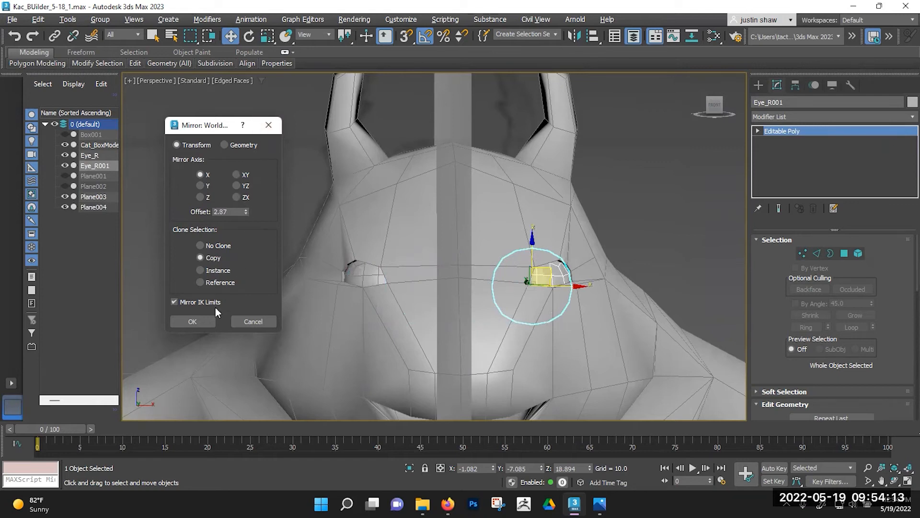
pyautogui.click(192, 322)
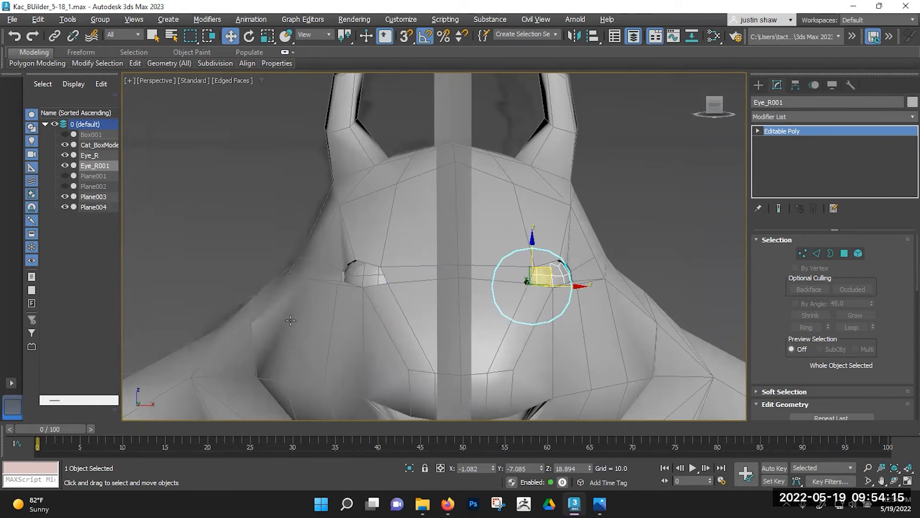
# Try setting the mirrored eyeball's X position to 1.082, and shift it along X to the opposite eye socket.
pyautogui.keyDown('alt'); pyautogui.moveTo(431, 297); pyautogui.dragTo(386, 300, button='middle'); pyautogui.keyUp('alt')
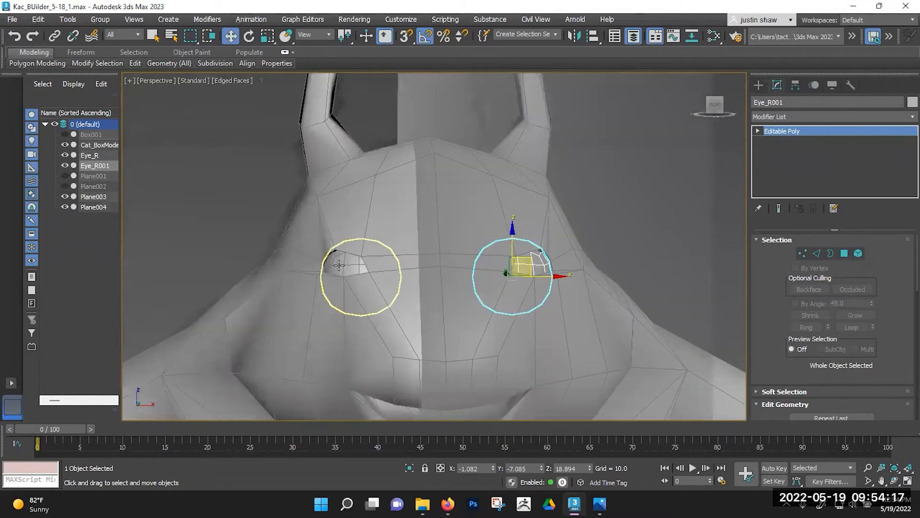
pyautogui.click(355, 280)
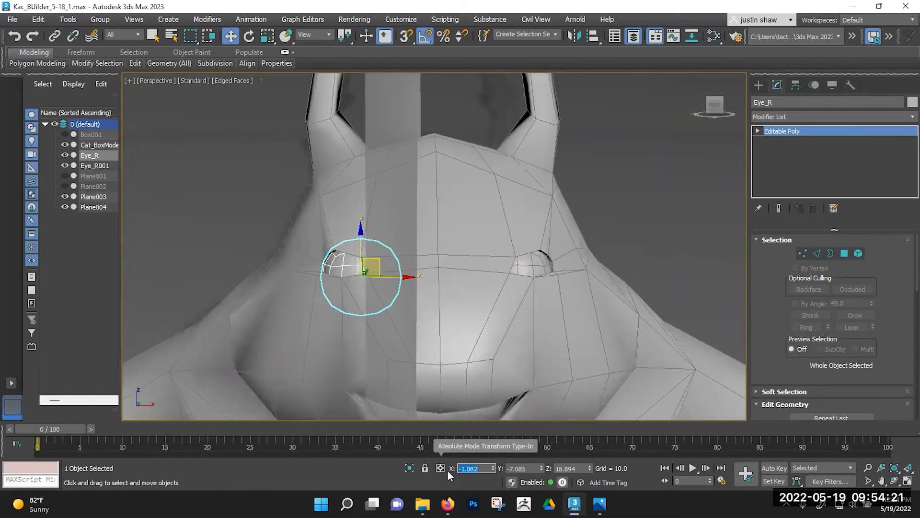
pyautogui.click(528, 266)
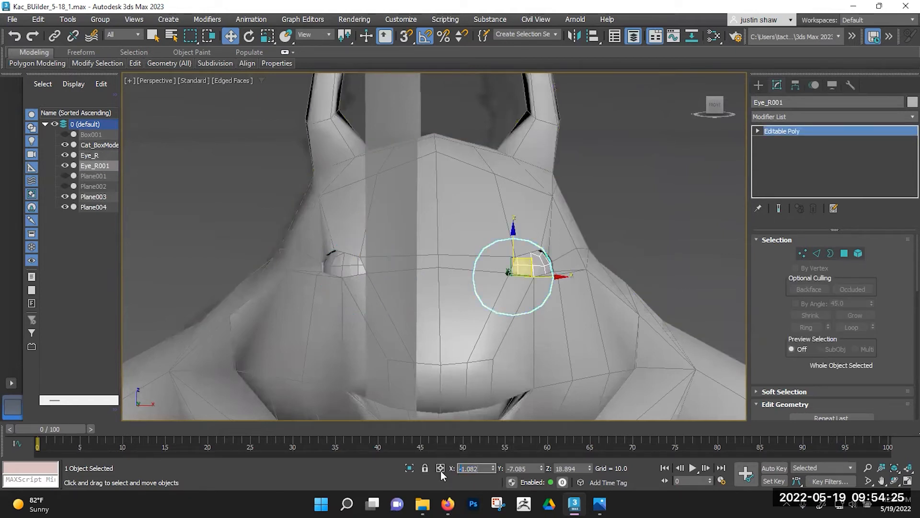
pyautogui.click(344, 268)
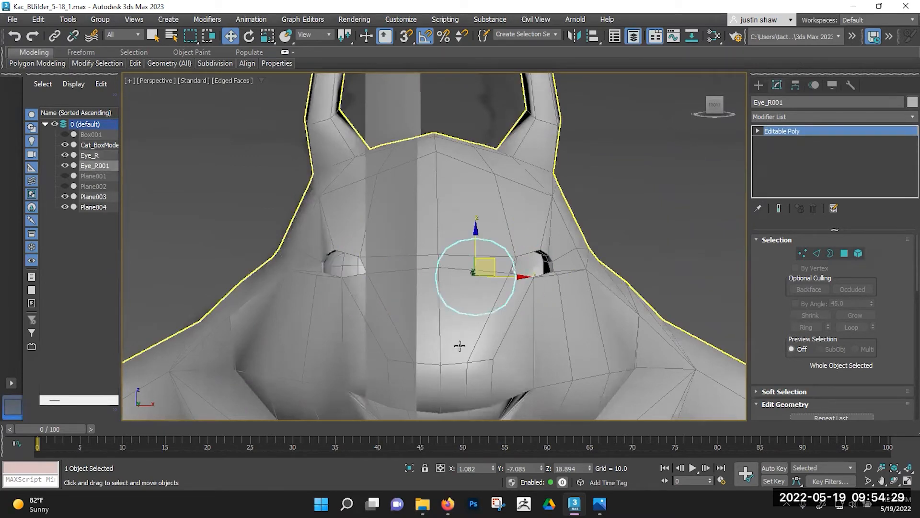
pyautogui.moveTo(500, 277); pyautogui.dragTo(538, 277)
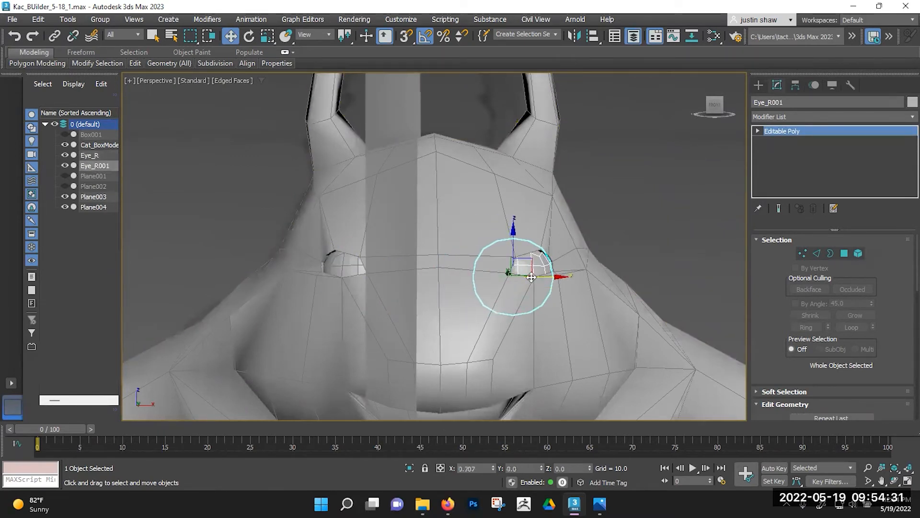
# Try moving the original eyeball along X and undo that move.
pyautogui.click(339, 267)
pyautogui.moveTo(397, 276); pyautogui.dragTo(358, 276)
pyautogui.hotkey('ctrl', 'z')
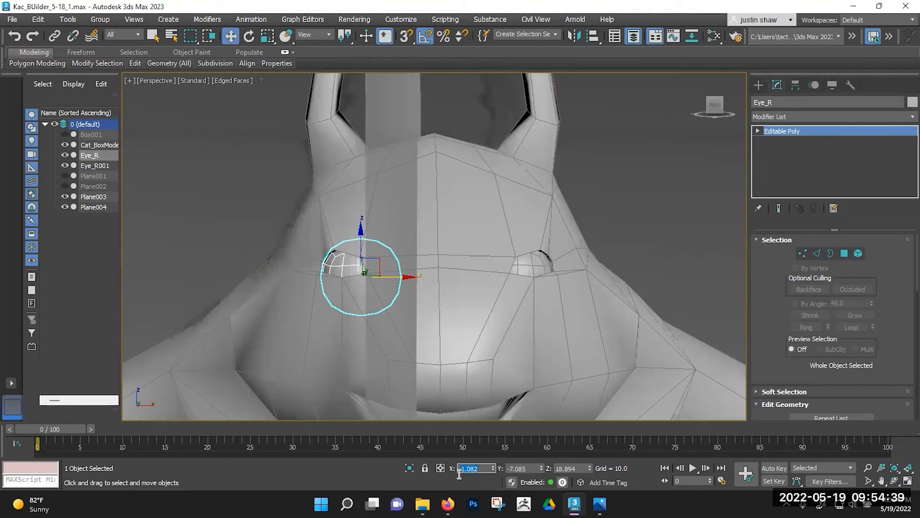
# Set the mirrored eyeball's X to 1.082, and slide it along X into the opposite socket at about X 1.80.
pyautogui.click(530, 267)
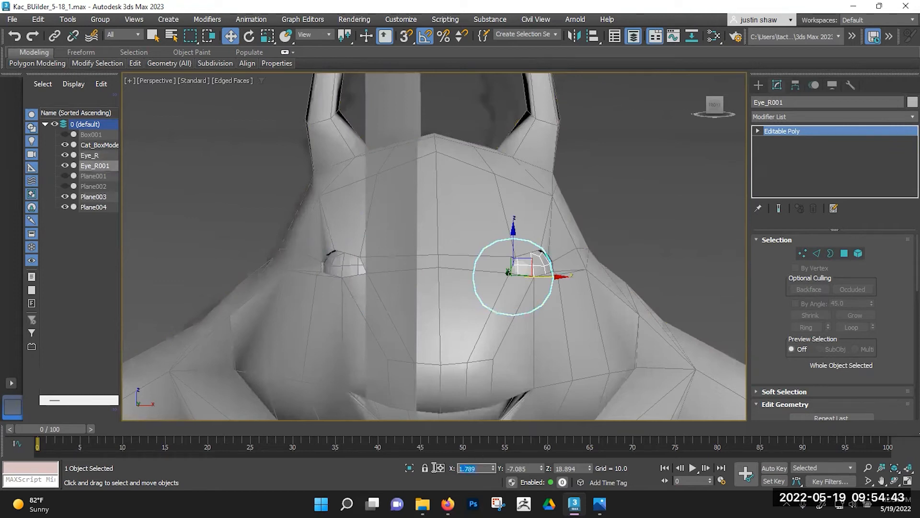
pyautogui.press('Return')
pyautogui.keyDown('alt'); pyautogui.moveTo(605, 272); pyautogui.dragTo(564, 270, button='middle'); pyautogui.keyUp('alt')
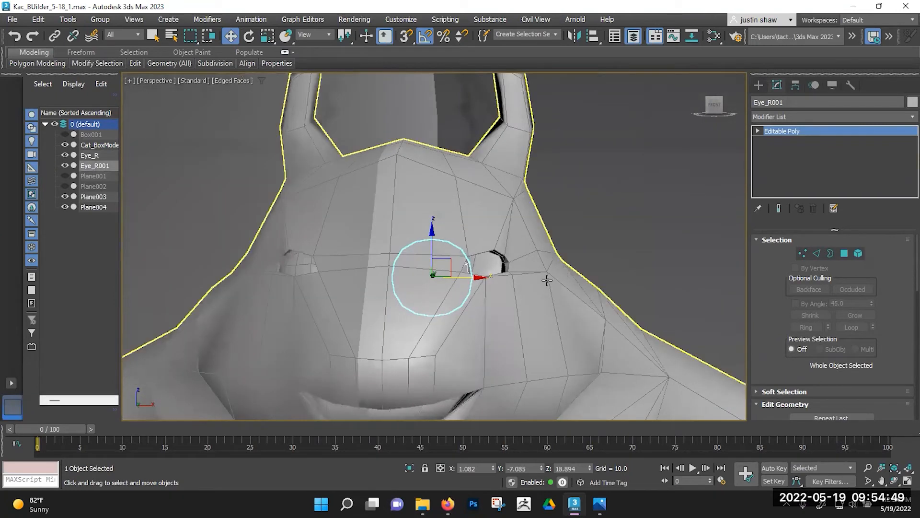
pyautogui.moveTo(482, 281); pyautogui.dragTo(512, 278)
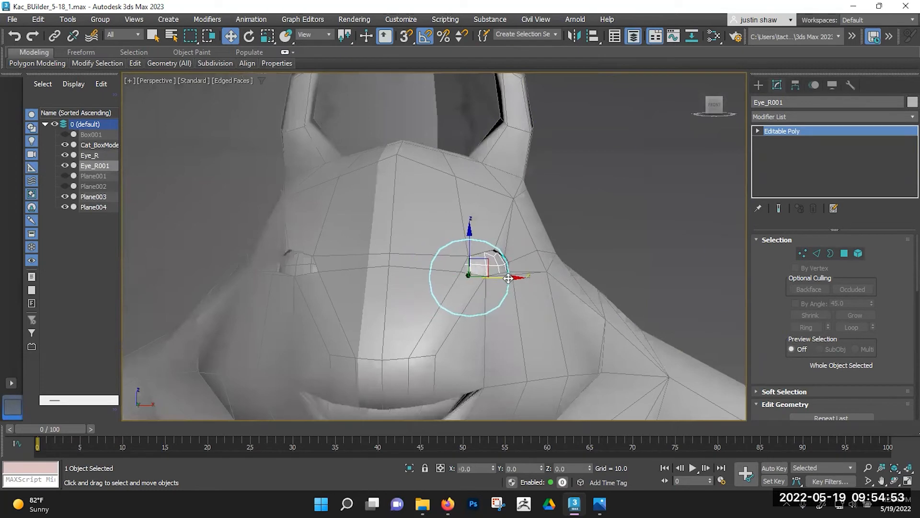
pyautogui.keyDown('alt'); pyautogui.moveTo(508, 278); pyautogui.dragTo(403, 249, button='middle'); pyautogui.keyUp('alt')
pyautogui.scroll(3, 475, 252)
pyautogui.moveTo(502, 267)
pyautogui.keyDown('alt'); pyautogui.mouseDown(button='middle')
pyautogui.moveTo(491, 255)
pyautogui.moveTo(498, 269)
pyautogui.mouseUp(button='middle'); pyautogui.keyUp('alt')
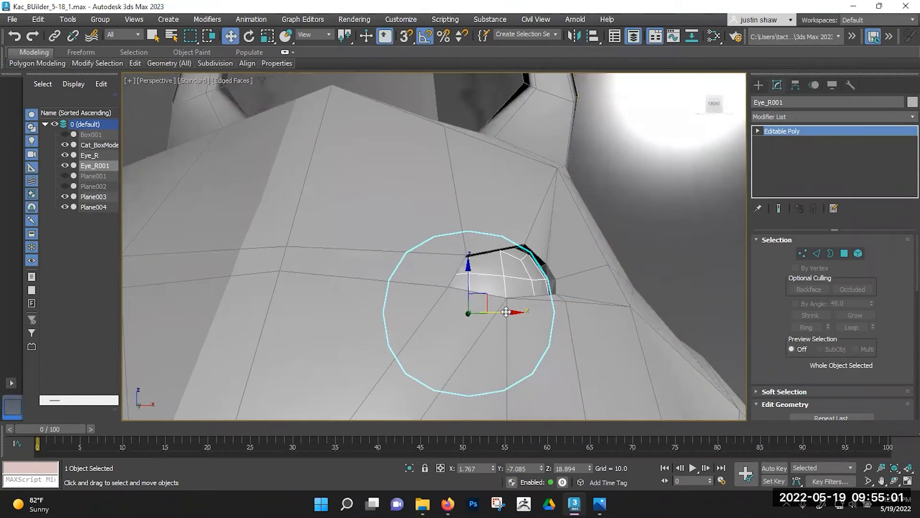
pyautogui.scroll(5, 509, 311)
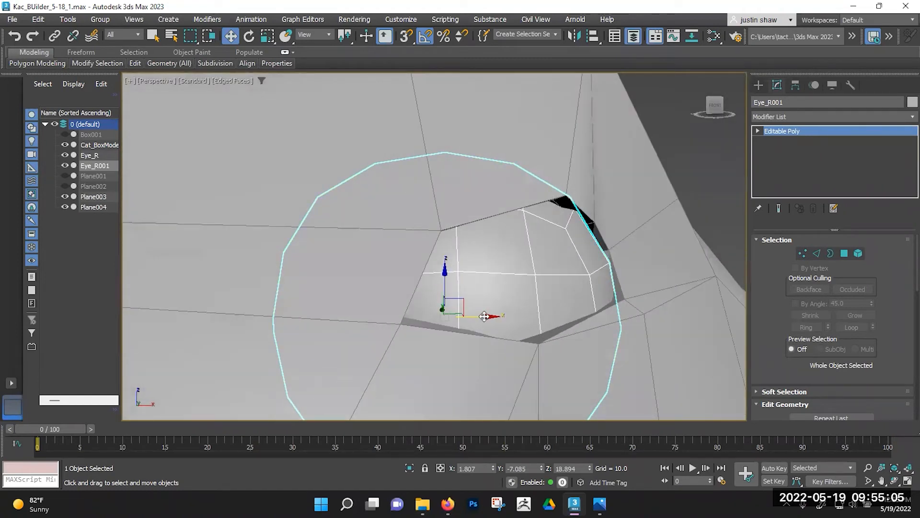
pyautogui.scroll(-6, 484, 316)
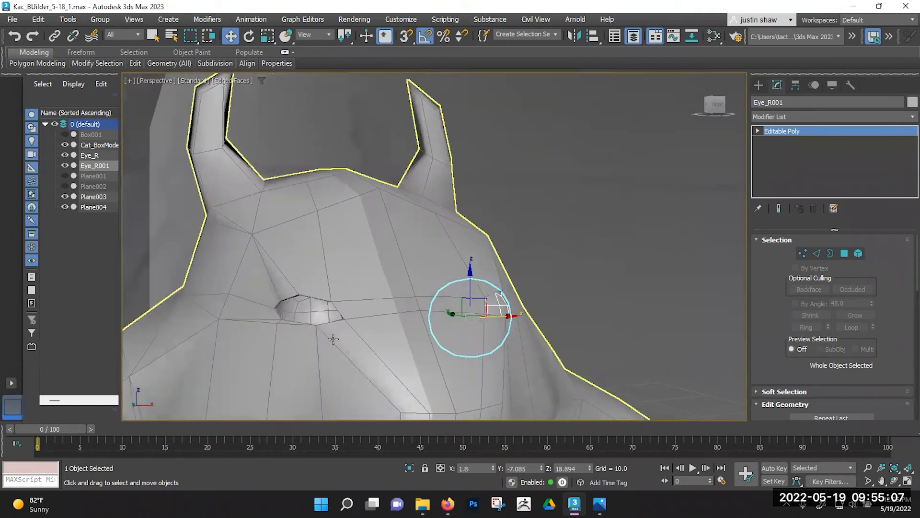
# Select the cat model and examine the eyes and head shape from several angles, with and without edged faces.
pyautogui.click(333, 339)
pyautogui.moveTo(357, 323)
pyautogui.keyDown('alt'); pyautogui.mouseDown(button='middle')
pyautogui.moveTo(380, 281)
pyautogui.moveTo(428, 328)
pyautogui.moveTo(393, 324)
pyautogui.moveTo(401, 326)
pyautogui.mouseUp(button='middle'); pyautogui.keyUp('alt')
pyautogui.press('F4')
pyautogui.scroll(-4, 380, 282)
pyautogui.press('F4')
pyautogui.scroll(5, 370, 236)
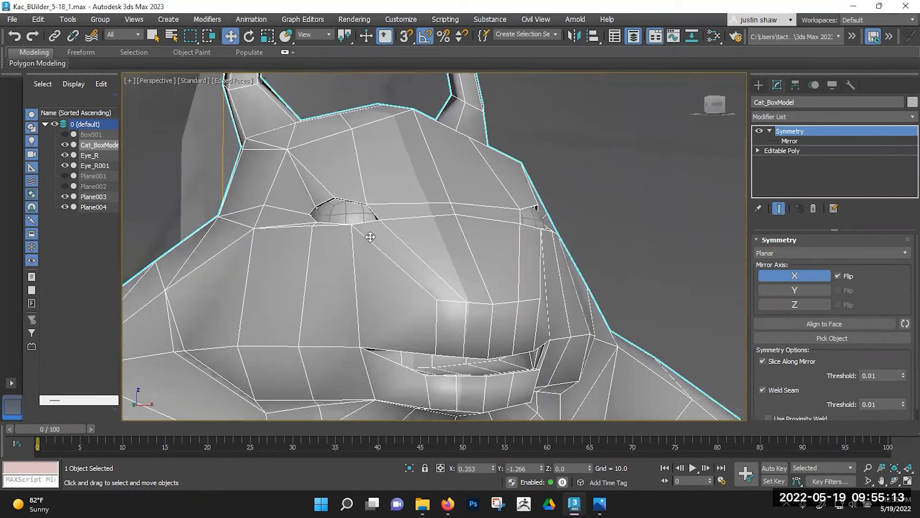
pyautogui.scroll(4, 462, 291)
pyautogui.scroll(-4, 462, 292)
pyautogui.moveTo(476, 287); pyautogui.dragTo(312, 282, button='middle')
pyautogui.scroll(4, 390, 312)
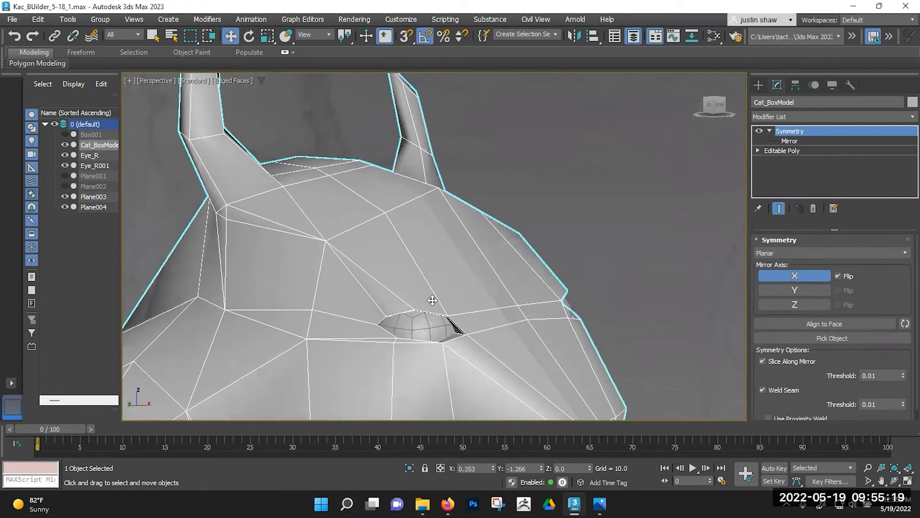
# In the base Editable Poly, cut a new edge from the cheek up to the brow vertex just outside the eye socket.
pyautogui.click(790, 152)
pyautogui.press('1')
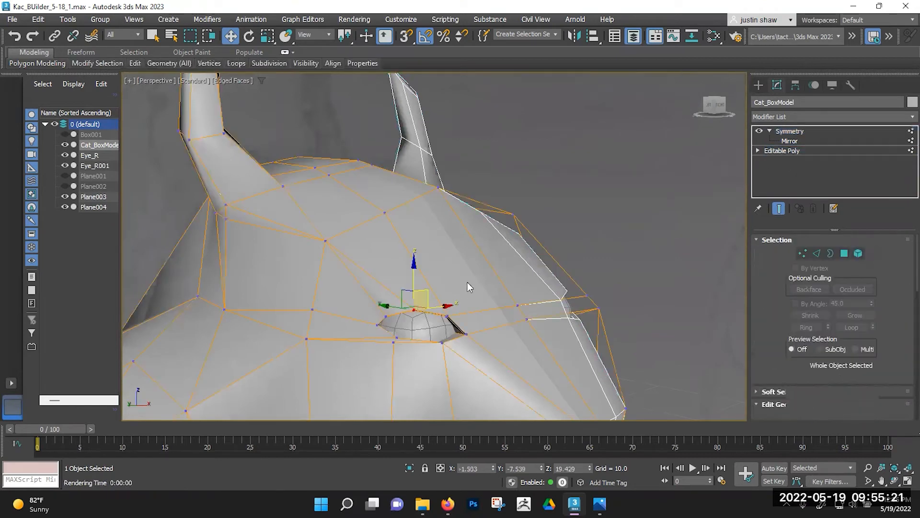
pyautogui.keyDown('alt'); pyautogui.moveTo(397, 304); pyautogui.dragTo(305, 351, button='middle'); pyautogui.keyUp('alt')
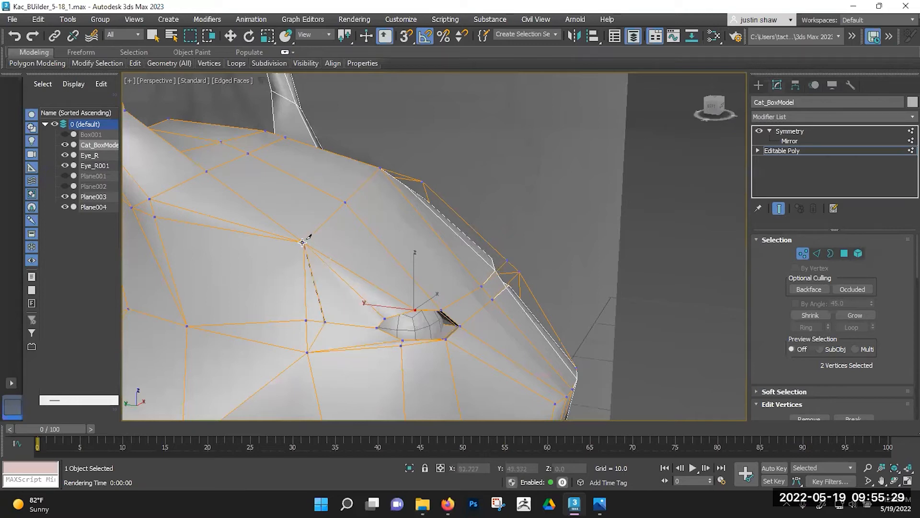
pyautogui.press('w')
# Move the new vertex outside the outer eye corner to about X -2.36, Z 19.51, and turn off the edged-faces display.
pyautogui.keyDown('alt'); pyautogui.moveTo(328, 318); pyautogui.dragTo(283, 328, button='middle'); pyautogui.keyUp('alt')
pyautogui.click(334, 290)
pyautogui.moveTo(334, 290)
pyautogui.keyDown('alt'); pyautogui.mouseDown(button='middle')
pyautogui.moveTo(309, 275)
pyautogui.moveTo(314, 268)
pyautogui.moveTo(331, 284)
pyautogui.mouseUp(button='middle'); pyautogui.keyUp('alt')
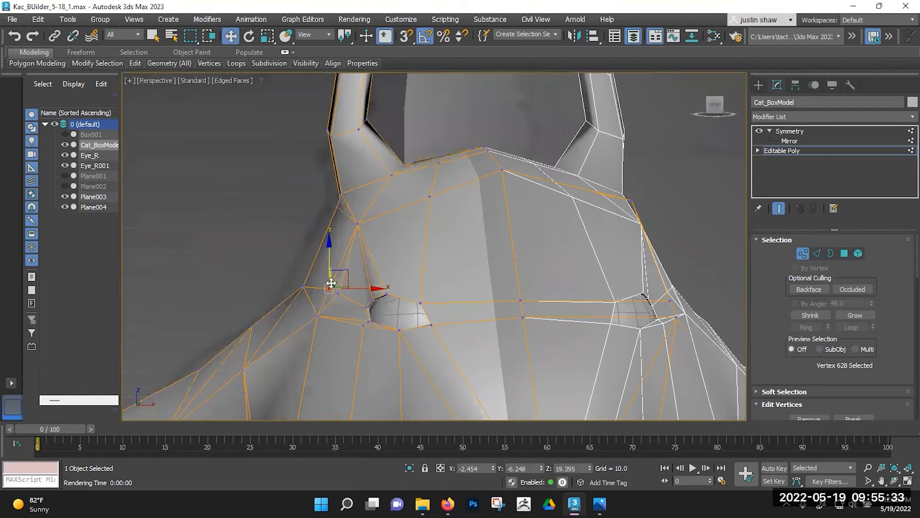
pyautogui.click(344, 293)
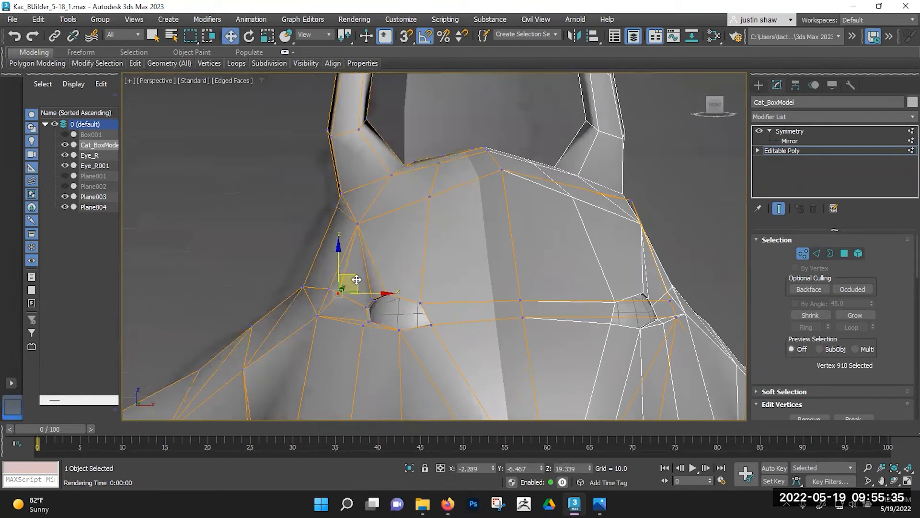
pyautogui.keyDown('alt'); pyautogui.moveTo(409, 292); pyautogui.dragTo(343, 290, button='middle'); pyautogui.keyUp('alt')
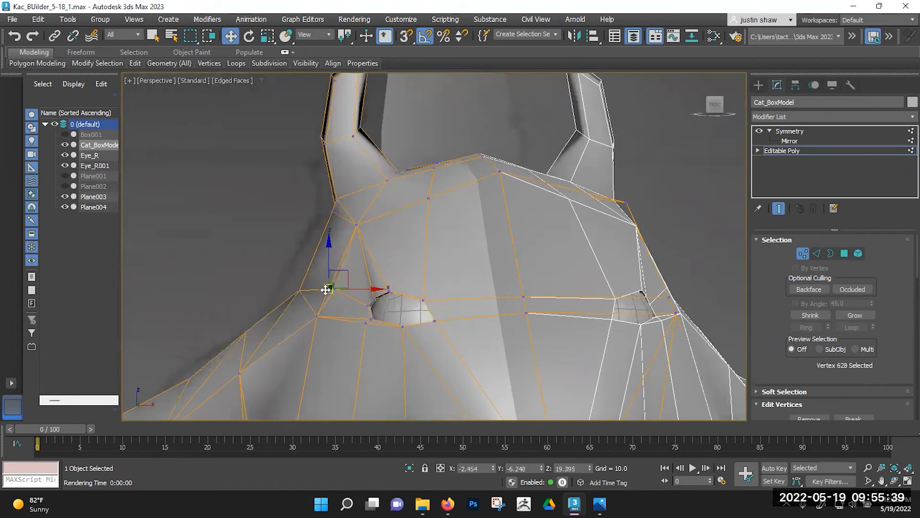
pyautogui.moveTo(348, 278); pyautogui.dragTo(342, 275)
pyautogui.moveTo(340, 275)
pyautogui.keyDown('alt'); pyautogui.mouseDown(button='middle')
pyautogui.moveTo(393, 285)
pyautogui.moveTo(334, 296)
pyautogui.moveTo(338, 287)
pyautogui.moveTo(462, 290)
pyautogui.moveTo(391, 304)
pyautogui.moveTo(421, 300)
pyautogui.moveTo(412, 301)
pyautogui.mouseUp(button='middle'); pyautogui.keyUp('alt')
pyautogui.click(335, 288)
pyautogui.press('F4')
pyautogui.press('F4')
# Cut a new edge row from the vertex outside the eye corner across the brow above the socket to the head's centre line.
pyautogui.moveTo(606, 300)
pyautogui.keyDown('alt'); pyautogui.mouseDown(button='middle')
pyautogui.moveTo(508, 294)
pyautogui.moveTo(548, 290)
pyautogui.mouseUp(button='middle'); pyautogui.keyUp('alt')
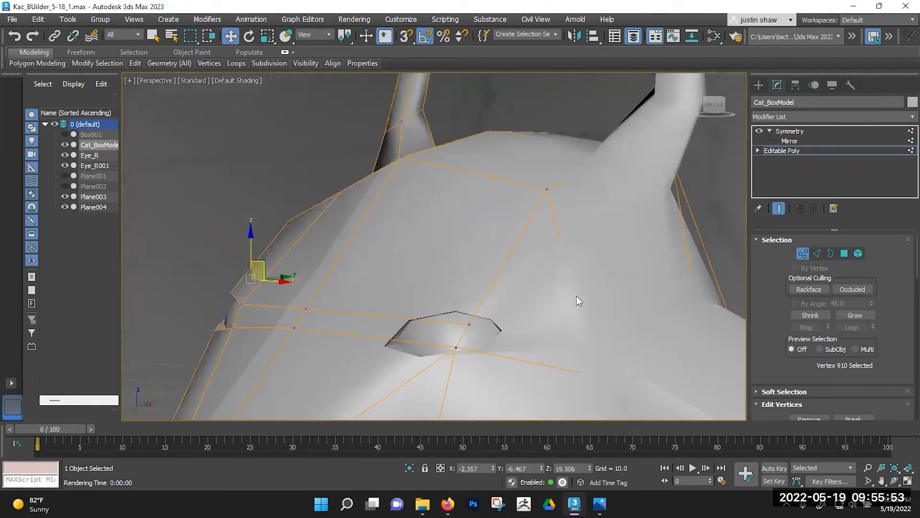
pyautogui.keyDown('alt'); pyautogui.moveTo(487, 291); pyautogui.dragTo(584, 300, button='middle'); pyautogui.keyUp('alt')
pyautogui.scroll(3, 259, 282)
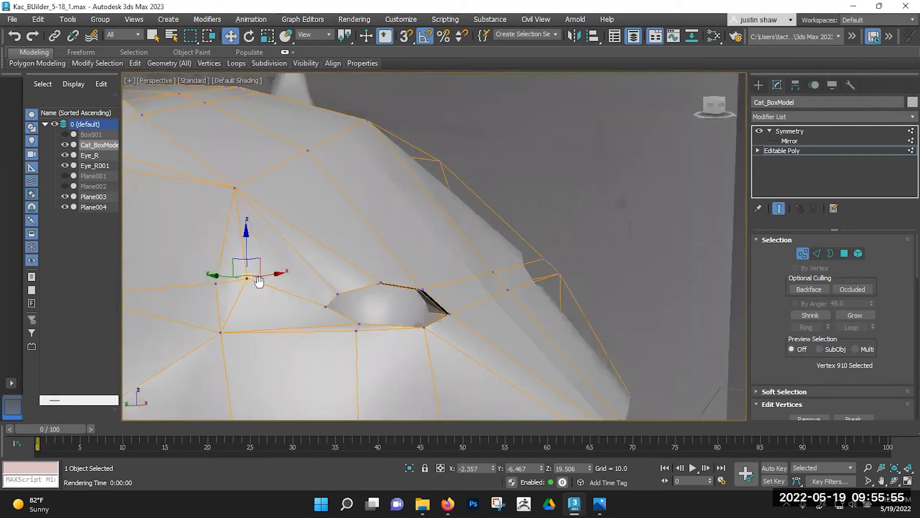
pyautogui.moveTo(259, 282); pyautogui.dragTo(270, 301, button='middle')
pyautogui.hotkey('alt', 'c')
pyautogui.click(257, 296)
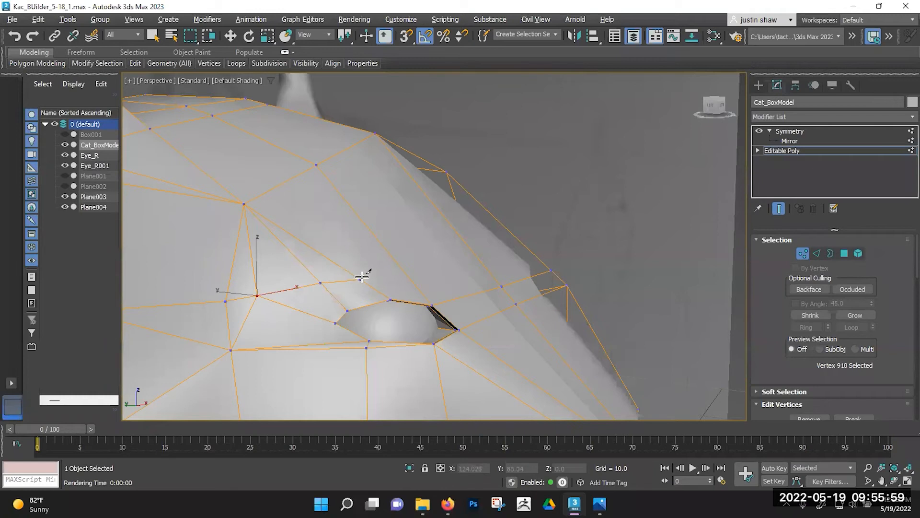
pyautogui.click(412, 277)
pyautogui.keyDown('alt'); pyautogui.moveTo(411, 276); pyautogui.dragTo(501, 284, button='middle'); pyautogui.keyUp('alt')
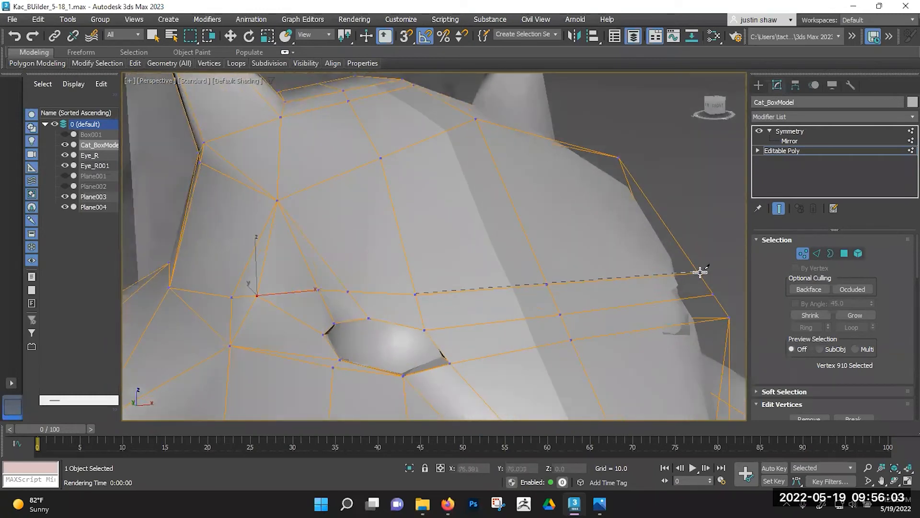
pyautogui.rightClick(511, 292)
pyautogui.moveTo(511, 292)
pyautogui.keyDown('alt'); pyautogui.mouseDown(button='middle')
pyautogui.moveTo(556, 286)
pyautogui.moveTo(513, 287)
pyautogui.mouseUp(button='middle'); pyautogui.keyUp('alt')
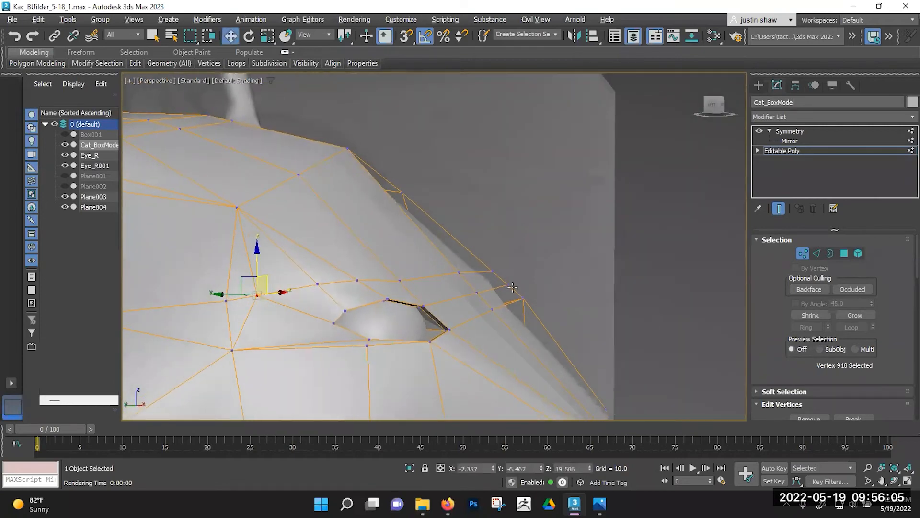
# Select the new vertices above the inner part of the eye and shift them in the YZ plane to reshape the brow.
pyautogui.keyDown('alt'); pyautogui.moveTo(419, 278); pyautogui.dragTo(385, 301, button='middle'); pyautogui.keyUp('alt')
pyautogui.click(419, 278)
pyautogui.keyDown('ctrl'); pyautogui.click(405, 272); pyautogui.keyUp('ctrl')
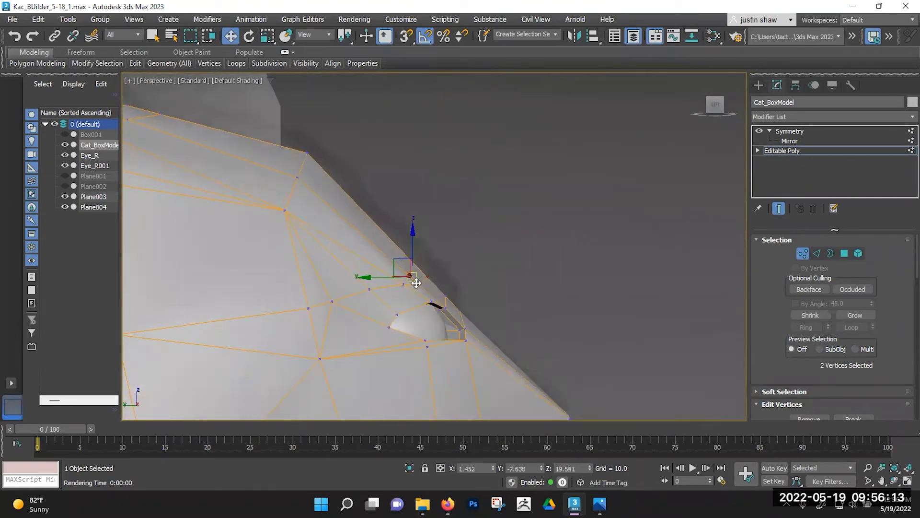
pyautogui.moveTo(401, 265); pyautogui.dragTo(413, 261)
pyautogui.keyDown('alt'); pyautogui.moveTo(412, 261); pyautogui.dragTo(417, 309, button='middle'); pyautogui.keyUp('alt')
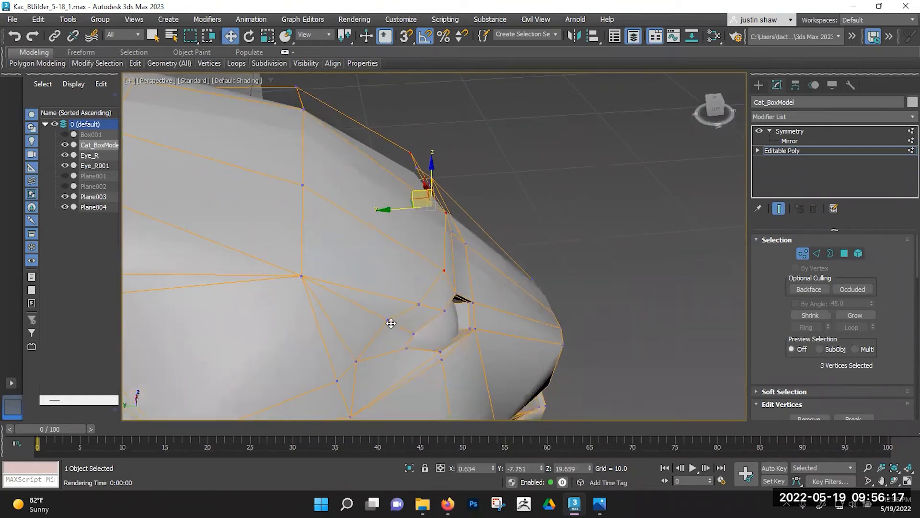
# Adjust the vertices above the eye and move the outer upper-lid vertex to about X -1.68, Y -7.07, Z 19.30.
pyautogui.click(388, 320)
pyautogui.click(419, 303)
pyautogui.keyDown('alt'); pyautogui.moveTo(400, 291); pyautogui.dragTo(446, 319, button='middle'); pyautogui.keyUp('alt')
pyautogui.click(433, 310)
pyautogui.moveTo(446, 319); pyautogui.dragTo(451, 331)
pyautogui.keyDown('alt'); pyautogui.moveTo(485, 327); pyautogui.dragTo(354, 328, button='middle'); pyautogui.keyUp('alt')
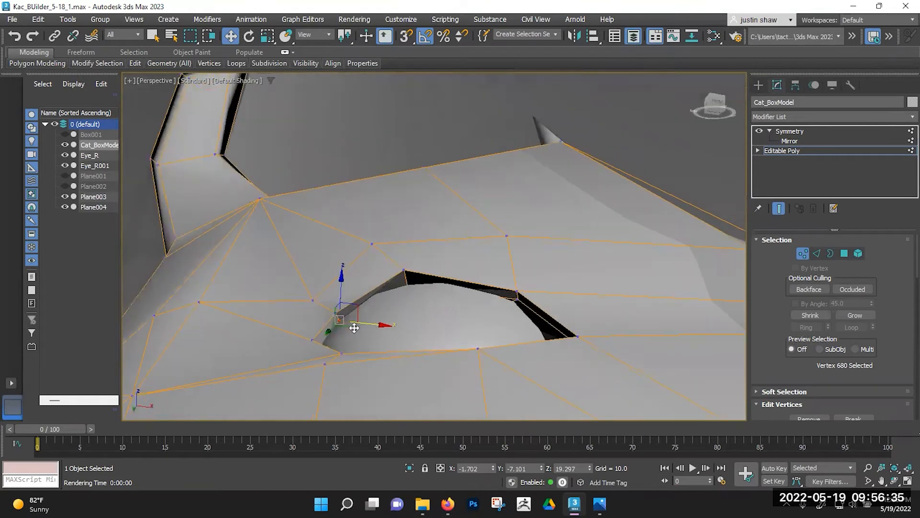
pyautogui.moveTo(357, 331); pyautogui.dragTo(358, 332)
pyautogui.keyDown('alt'); pyautogui.moveTo(425, 309); pyautogui.dragTo(480, 268, button='middle'); pyautogui.keyUp('alt')
pyautogui.keyDown('alt'); pyautogui.moveTo(538, 274); pyautogui.dragTo(398, 305, button='middle'); pyautogui.keyUp('alt')
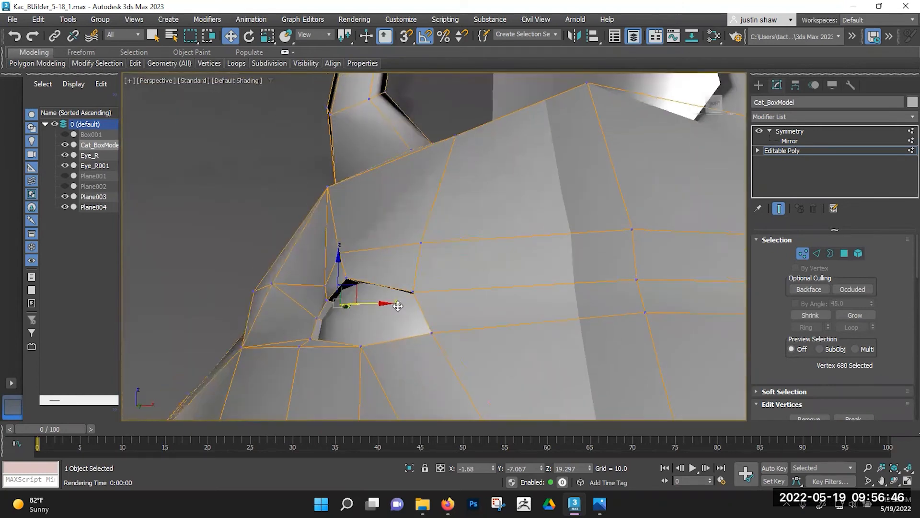
# Move the new brow vertex just above the outer eye corner outward and up.
pyautogui.click(326, 285)
pyautogui.keyDown('alt'); pyautogui.moveTo(327, 285); pyautogui.dragTo(310, 283, button='middle'); pyautogui.keyUp('alt')
pyautogui.moveTo(340, 272); pyautogui.dragTo(328, 262)
pyautogui.keyDown('alt'); pyautogui.moveTo(322, 253); pyautogui.dragTo(478, 318, button='middle'); pyautogui.keyUp('alt')
# Shift the two vertices at the inner end of the upper eyelid back along Y toward the eyeball.
pyautogui.keyDown('alt'); pyautogui.moveTo(570, 292); pyautogui.dragTo(447, 306, button='middle'); pyautogui.keyUp('alt')
pyautogui.scroll(4, 370, 354)
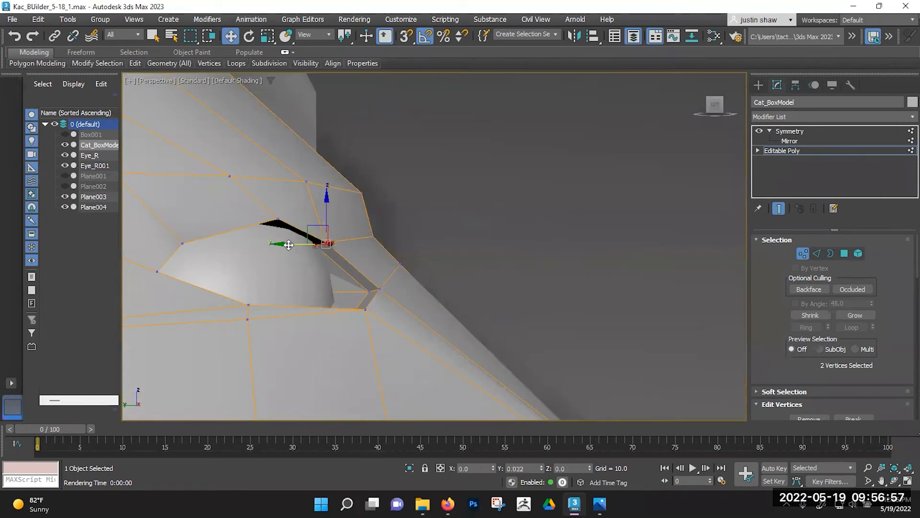
pyautogui.moveTo(287, 245); pyautogui.dragTo(280, 245)
pyautogui.keyDown('alt'); pyautogui.moveTo(352, 242); pyautogui.dragTo(275, 244, button='middle'); pyautogui.keyUp('alt')
pyautogui.scroll(-5, 507, 274)
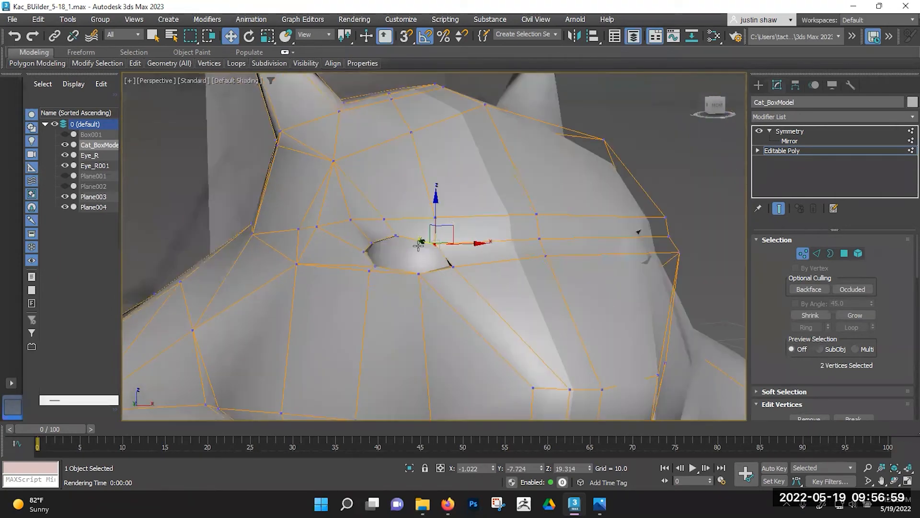
pyautogui.keyDown('alt'); pyautogui.moveTo(507, 274); pyautogui.dragTo(501, 245, button='middle'); pyautogui.keyUp('alt')
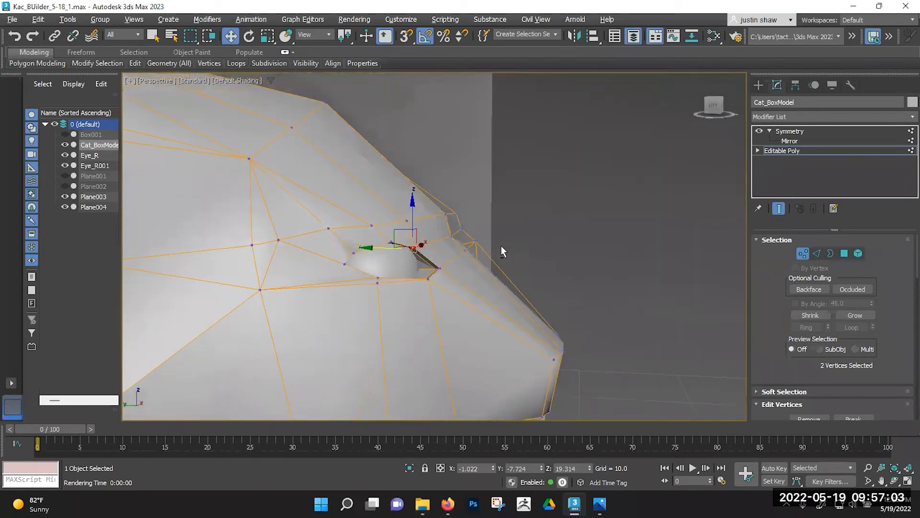
pyautogui.keyDown('alt'); pyautogui.moveTo(456, 271); pyautogui.dragTo(464, 269, button='middle'); pyautogui.keyUp('alt')
# Select the ring of edges running along the muzzle side and connect it with a new edge loop.
pyautogui.scroll(-2, 464, 335)
pyautogui.moveTo(464, 334); pyautogui.dragTo(438, 306, button='middle')
pyautogui.moveTo(438, 307); pyautogui.dragTo(452, 374, button='middle')
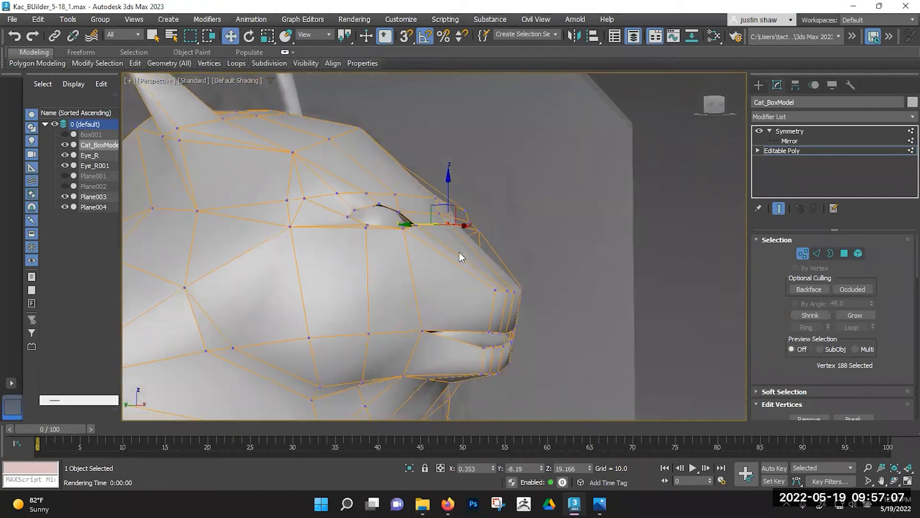
pyautogui.press('2')
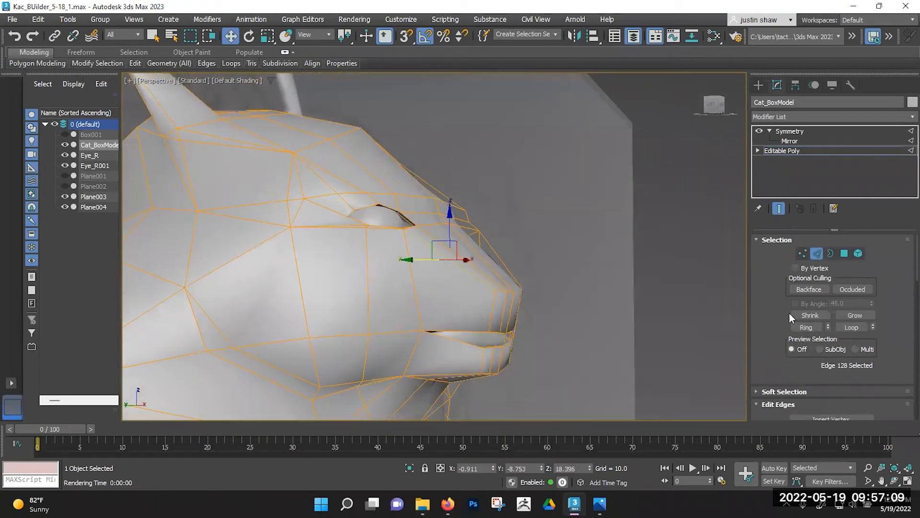
pyautogui.click(805, 329)
pyautogui.keyDown('alt'); pyautogui.moveTo(503, 377); pyautogui.dragTo(452, 347, button='middle'); pyautogui.keyUp('alt')
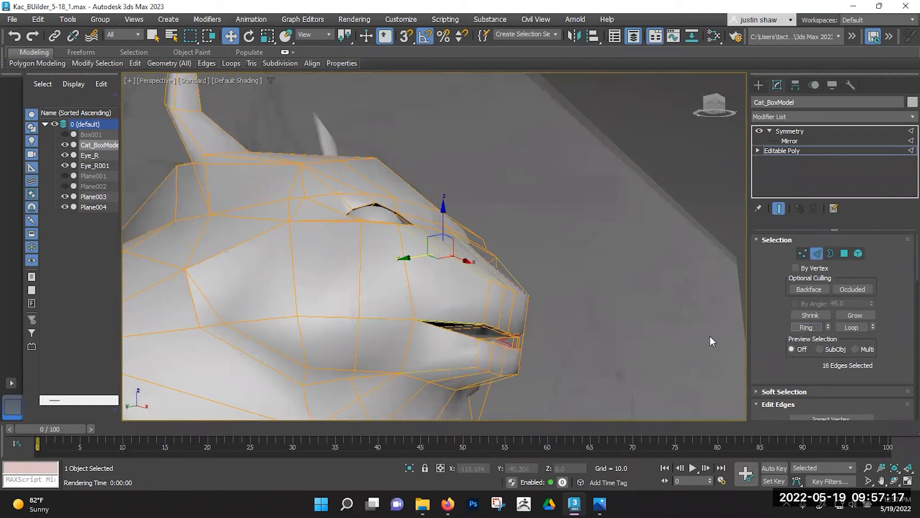
pyautogui.scroll(-3, 820, 337)
pyautogui.click(855, 401)
# Reposition the centre-line edges at the upper end of the nose bridge to smooth the muzzle profile.
pyautogui.keyDown('alt'); pyautogui.moveTo(450, 287); pyautogui.dragTo(500, 259, button='middle'); pyautogui.keyUp('alt')
pyautogui.scroll(3, 474, 288)
pyautogui.click(482, 239)
pyautogui.moveTo(470, 218); pyautogui.dragTo(435, 185)
pyautogui.click(433, 186)
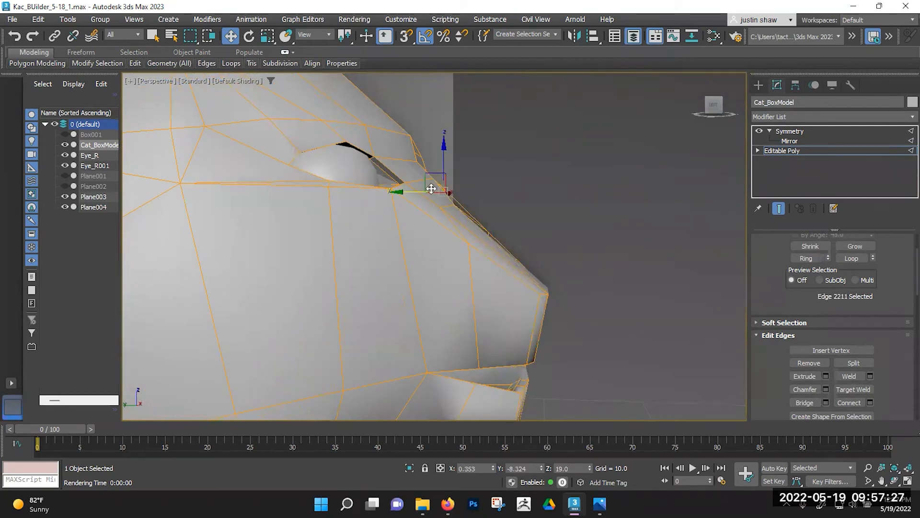
pyautogui.keyDown('alt'); pyautogui.moveTo(427, 174); pyautogui.dragTo(433, 197, button='middle'); pyautogui.keyUp('alt')
pyautogui.click(440, 214)
pyautogui.moveTo(431, 194); pyautogui.dragTo(428, 194)
pyautogui.keyDown('alt'); pyautogui.moveTo(428, 194); pyautogui.dragTo(420, 156, button='middle'); pyautogui.keyUp('alt')
# Move the centre-line nose bridge vertex to about Y -8.15, Z 19.08, and raise the neighbouring vertex on the bridge's side.
pyautogui.press('1')
pyautogui.click(438, 176)
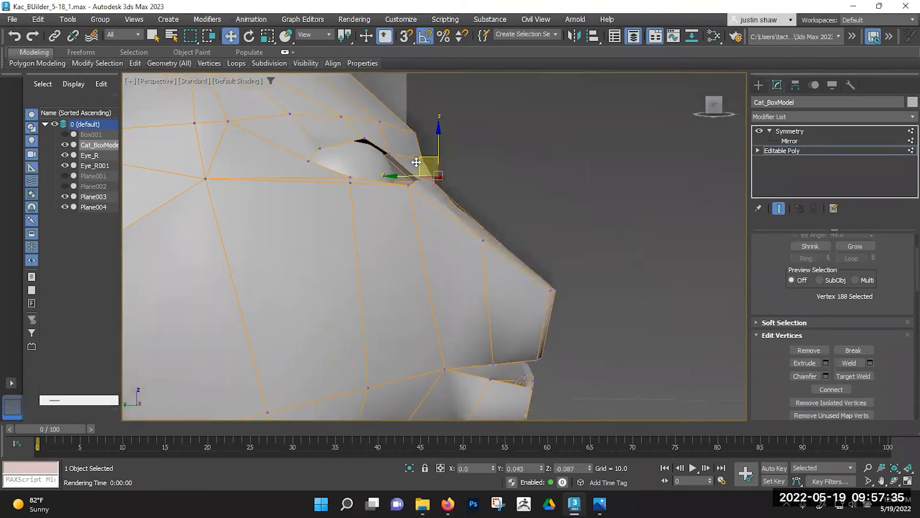
pyautogui.keyDown('alt'); pyautogui.moveTo(484, 230); pyautogui.dragTo(483, 232, button='middle'); pyautogui.keyUp('alt')
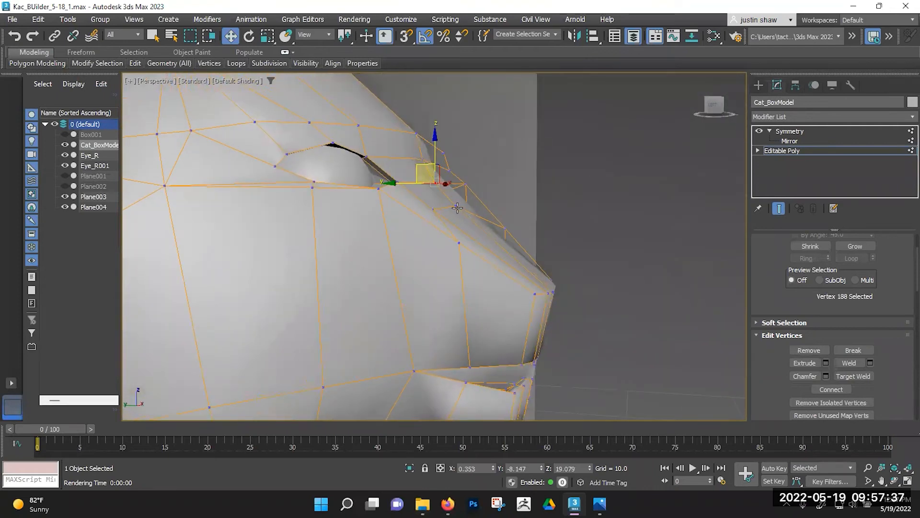
pyautogui.click(433, 208)
pyautogui.moveTo(433, 209)
pyautogui.keyDown('alt'); pyautogui.mouseDown(button='middle')
pyautogui.moveTo(418, 237)
pyautogui.moveTo(440, 194)
pyautogui.moveTo(427, 214)
pyautogui.mouseUp(button='middle'); pyautogui.keyUp('alt')
pyautogui.click(422, 206)
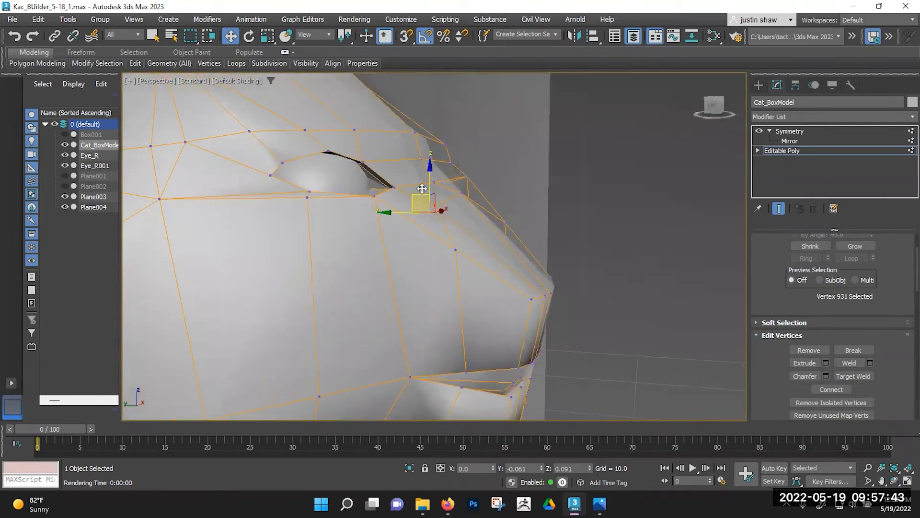
pyautogui.moveTo(422, 188); pyautogui.dragTo(427, 184)
# Move the new loop's vertex on the upper side of the muzzle to round out its shape.
pyautogui.click(455, 249)
pyautogui.keyDown('alt'); pyautogui.moveTo(455, 249); pyautogui.dragTo(438, 241, button='middle'); pyautogui.keyUp('alt')
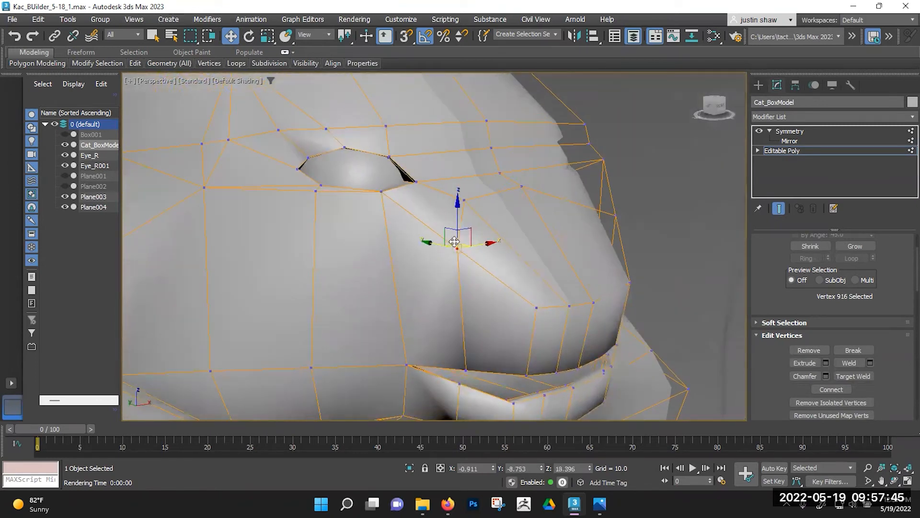
pyautogui.moveTo(454, 242); pyautogui.dragTo(427, 234)
pyautogui.keyDown('alt'); pyautogui.moveTo(429, 231); pyautogui.dragTo(428, 206, button='middle'); pyautogui.keyUp('alt')
# Select the two upper-lip vertices near the mouth corner, shift them in the XY plane, and check the muzzle front.
pyautogui.keyDown('alt'); pyautogui.moveTo(413, 244); pyautogui.dragTo(418, 275, button='middle'); pyautogui.keyUp('alt')
pyautogui.moveTo(451, 310)
pyautogui.keyDown('alt'); pyautogui.mouseDown(button='middle')
pyautogui.moveTo(450, 220)
pyautogui.moveTo(442, 312)
pyautogui.moveTo(454, 322)
pyautogui.moveTo(466, 315)
pyautogui.mouseUp(button='middle'); pyautogui.keyUp('alt')
pyautogui.keyDown('ctrl'); pyautogui.click(439, 338); pyautogui.keyUp('ctrl')
pyautogui.moveTo(458, 344); pyautogui.dragTo(445, 338)
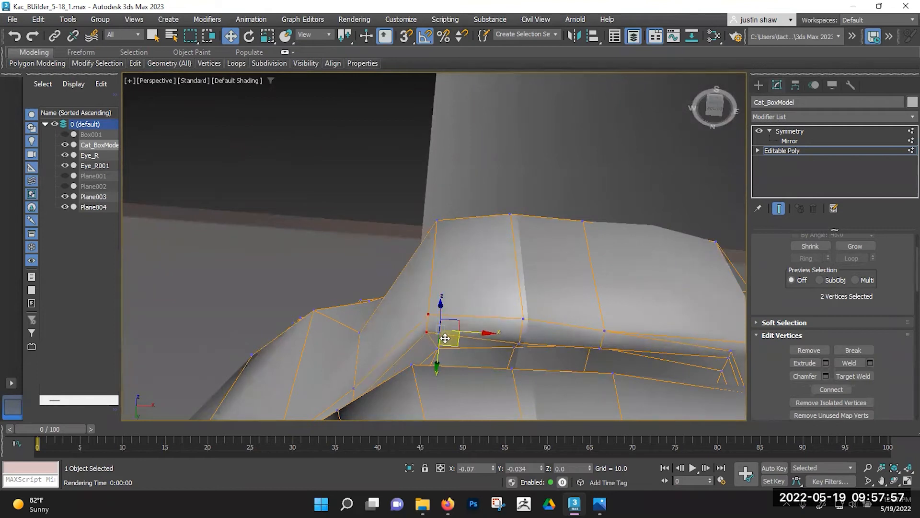
pyautogui.keyDown('alt'); pyautogui.moveTo(454, 301); pyautogui.dragTo(450, 272, button='middle'); pyautogui.keyUp('alt')
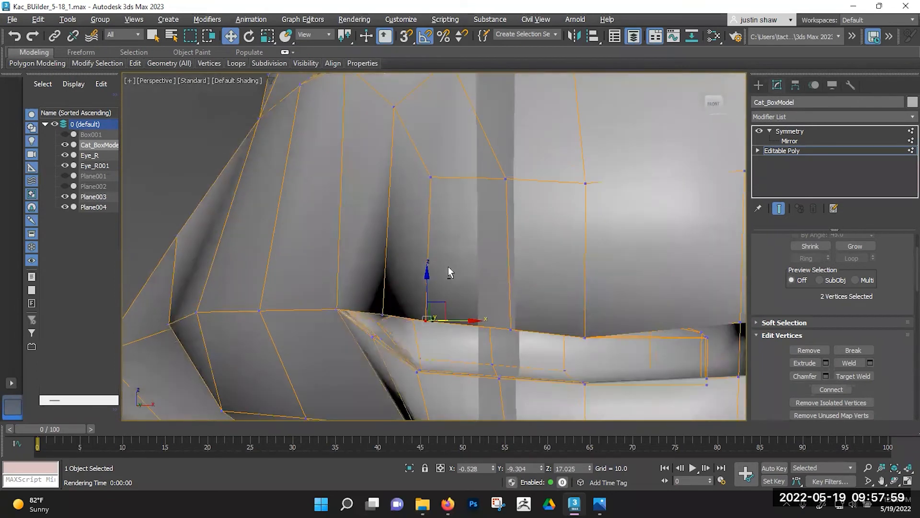
pyautogui.keyDown('alt'); pyautogui.moveTo(454, 159); pyautogui.dragTo(504, 190, button='middle'); pyautogui.keyUp('alt')
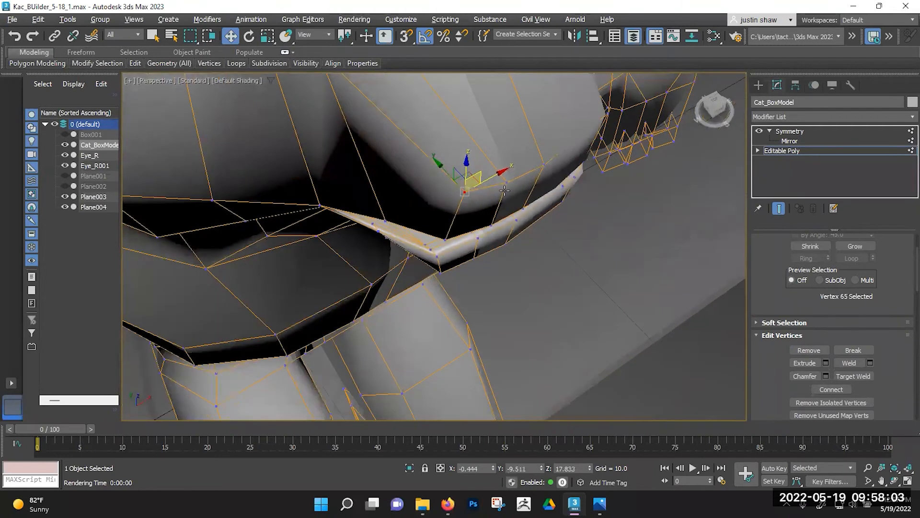
# Weld the two neighbouring vertices on the inner lip near the mouth corner into one.
pyautogui.keyDown('alt'); pyautogui.moveTo(454, 256); pyautogui.dragTo(455, 234, button='middle'); pyautogui.keyUp('alt')
pyautogui.keyDown('alt'); pyautogui.moveTo(479, 269); pyautogui.dragTo(374, 330, button='middle'); pyautogui.keyUp('alt')
pyautogui.scroll(3, 465, 349)
pyautogui.click(466, 351)
pyautogui.scroll(-2, 480, 379)
pyautogui.click(374, 332)
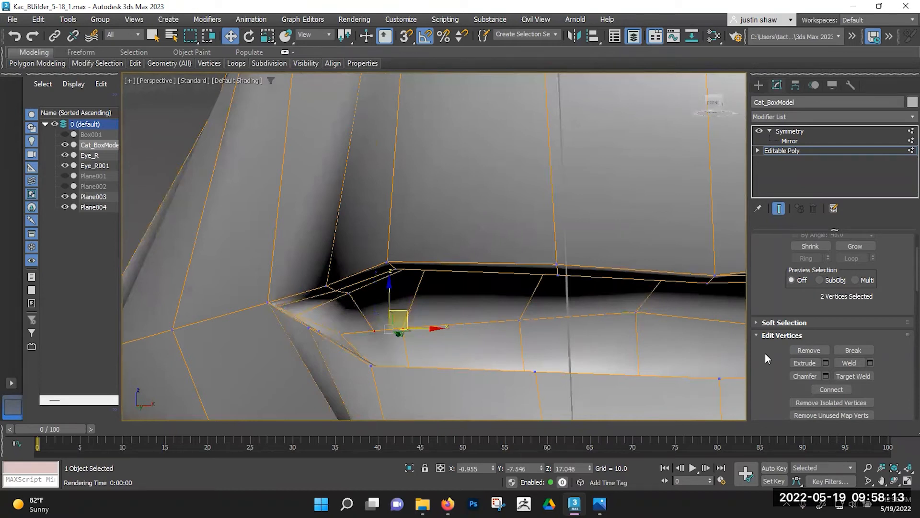
pyautogui.click(849, 363)
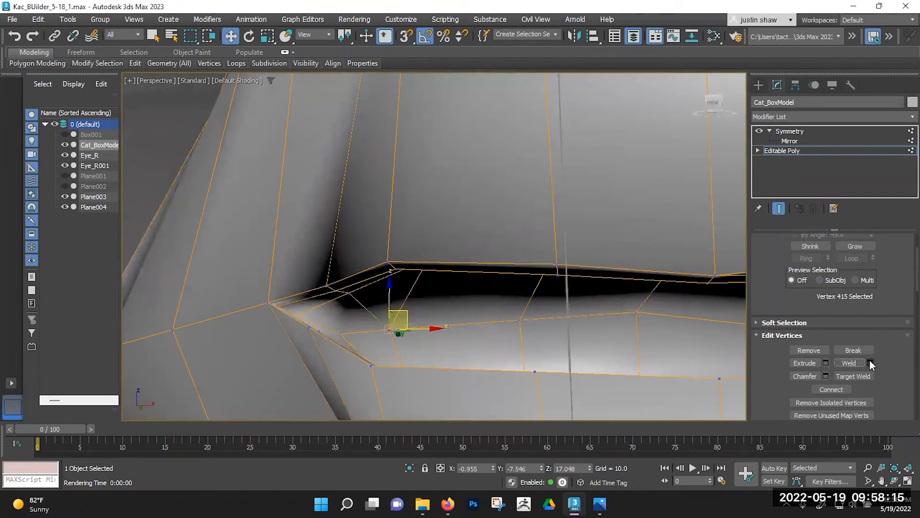
pyautogui.click(870, 363)
pyautogui.click(440, 293)
pyautogui.click(542, 341)
# Cut a new edge inside the mouth corner across the inner lip to the next inner-lip vertex.
pyautogui.scroll(-5, 550, 343)
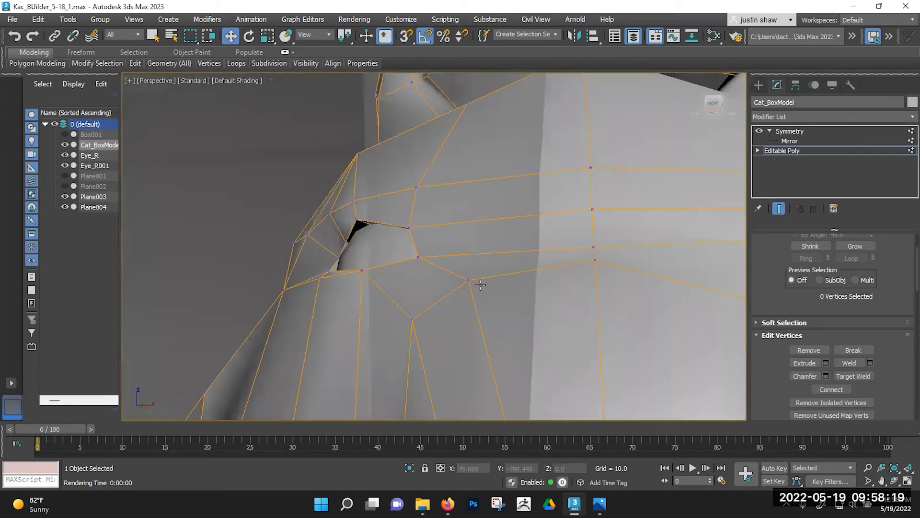
pyautogui.scroll(-5, 491, 356)
pyautogui.moveTo(491, 356); pyautogui.dragTo(418, 227, button='middle')
pyautogui.scroll(8, 415, 284)
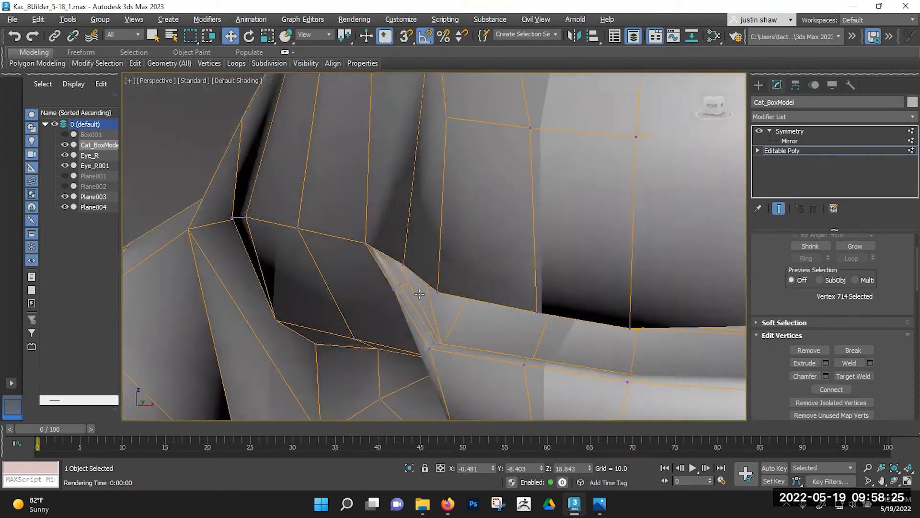
pyautogui.keyDown('alt'); pyautogui.moveTo(415, 284); pyautogui.dragTo(479, 287, button='middle'); pyautogui.keyUp('alt')
pyautogui.click(409, 289)
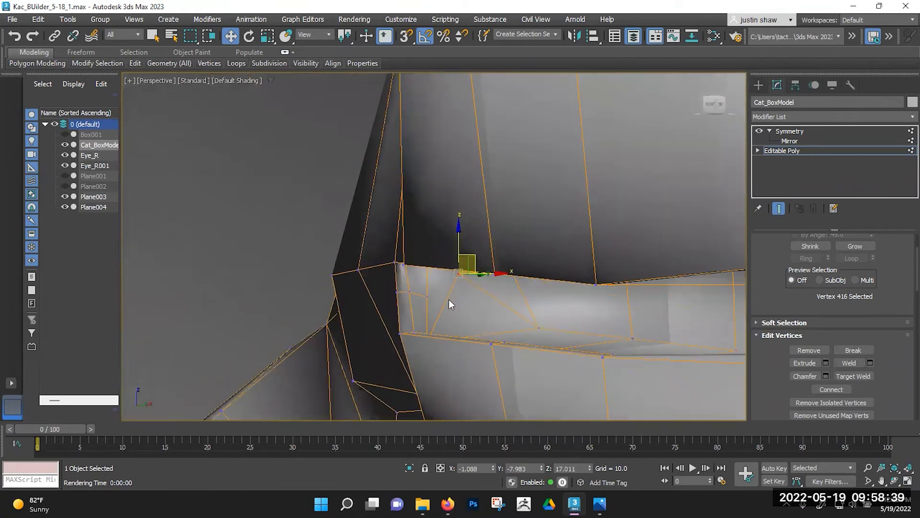
pyautogui.click(431, 297)
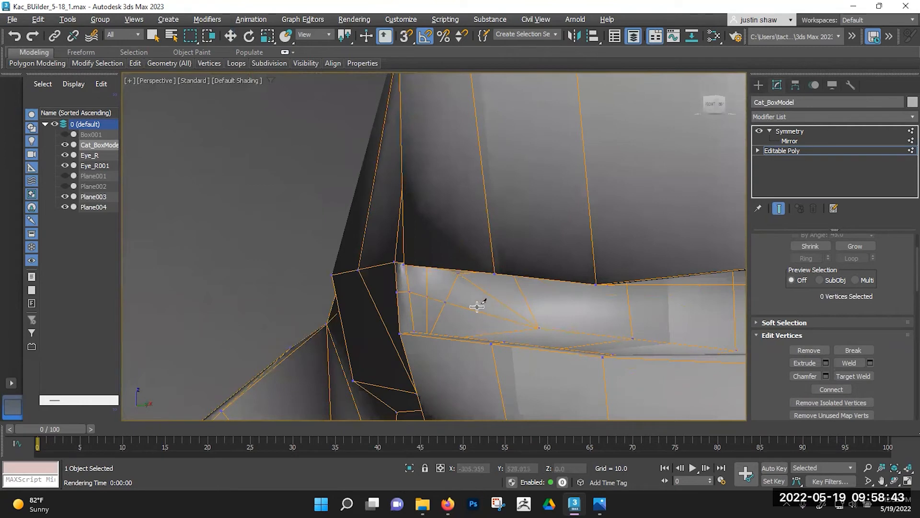
# Remove the edge crossing the inner lip just inside the mouth corner.
pyautogui.press('2')
pyautogui.click(451, 290)
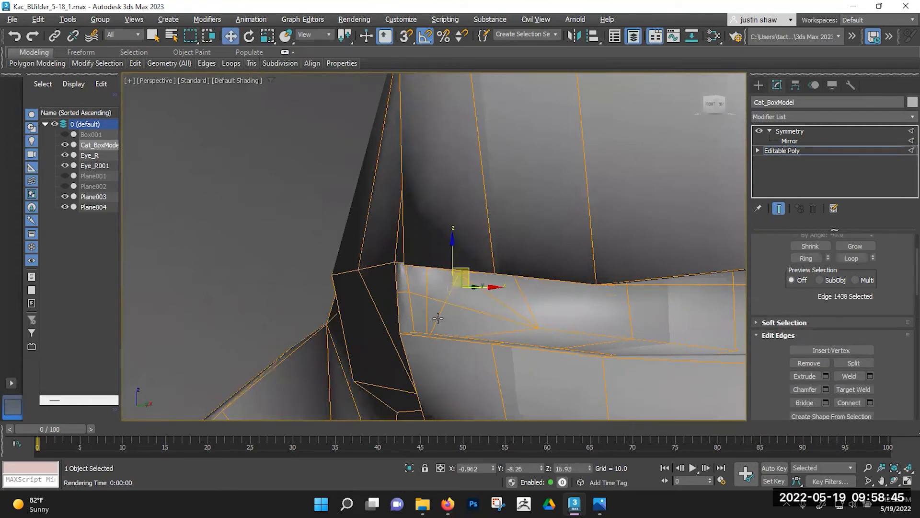
pyautogui.keyDown('alt'); pyautogui.moveTo(471, 300); pyautogui.dragTo(719, 347, button='middle'); pyautogui.keyUp('alt')
pyautogui.click(798, 363)
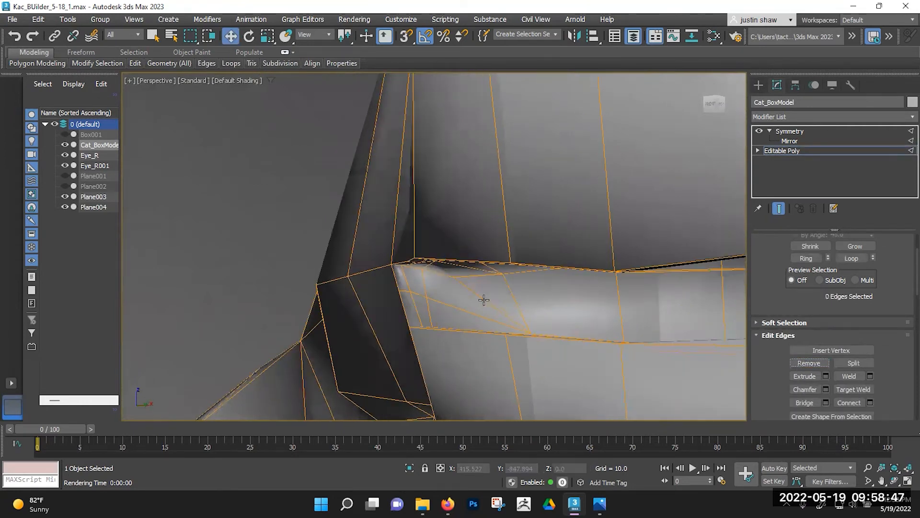
pyautogui.scroll(5, 484, 300)
pyautogui.scroll(-3, 491, 301)
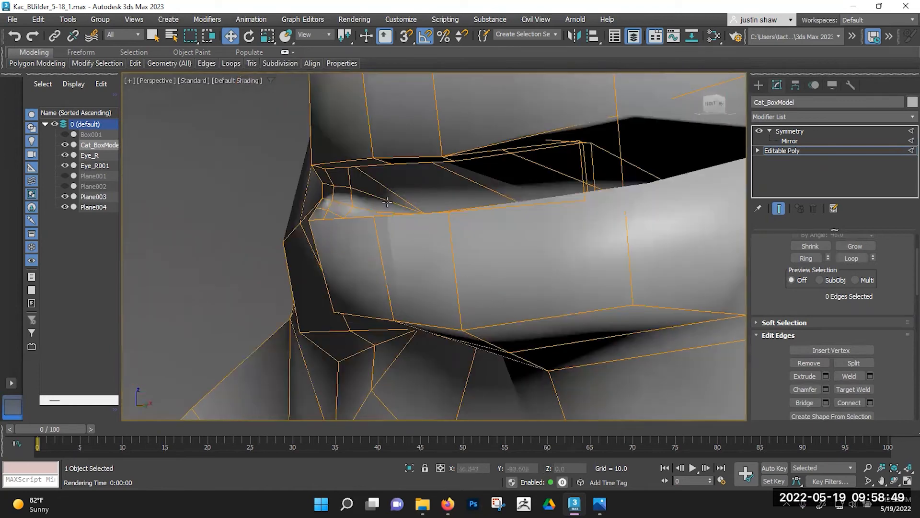
pyautogui.keyDown('alt'); pyautogui.moveTo(395, 198); pyautogui.dragTo(369, 214, button='middle'); pyautogui.keyUp('alt')
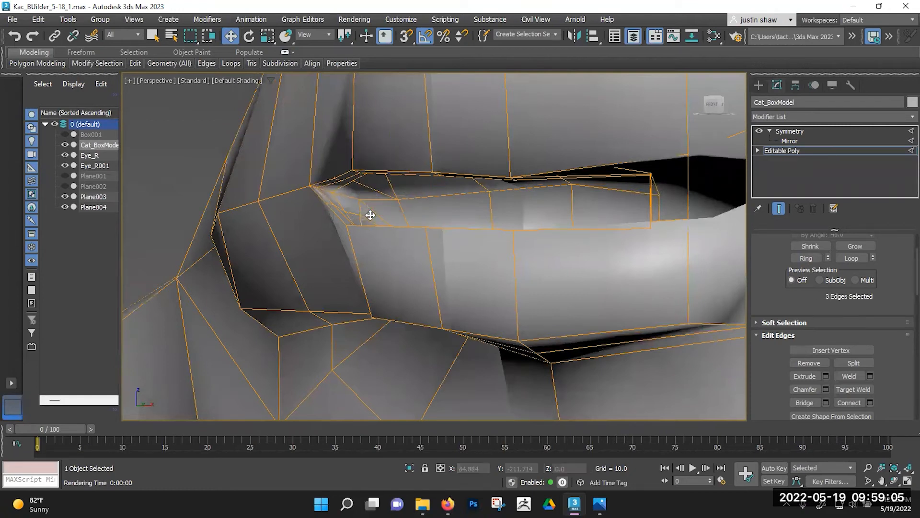
pyautogui.moveTo(369, 220)
pyautogui.keyDown('alt'); pyautogui.mouseDown(button='middle')
pyautogui.moveTo(353, 229)
pyautogui.moveTo(370, 217)
pyautogui.mouseUp(button='middle'); pyautogui.keyUp('alt')
# Select the three inner-lip vertices near the mouth corner and move them to reshape the inside of the corner.
pyautogui.press('1')
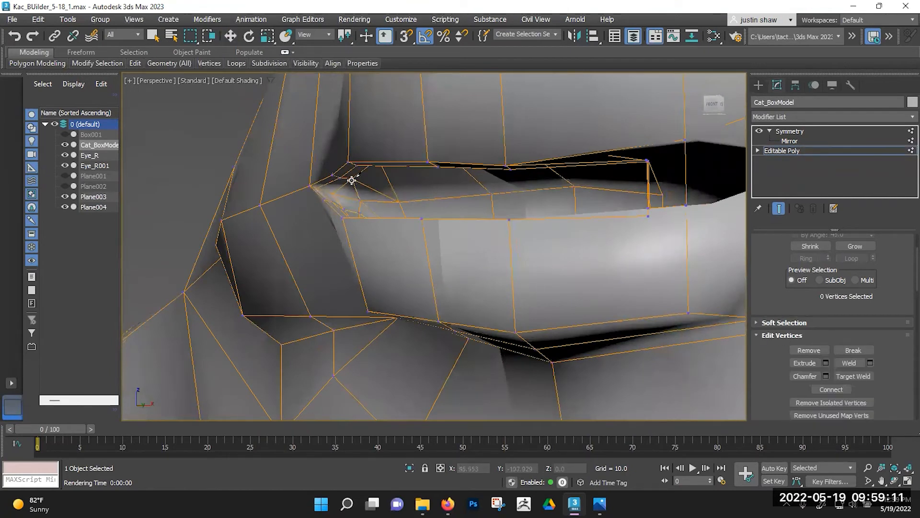
pyautogui.keyDown('alt'); pyautogui.moveTo(352, 181); pyautogui.dragTo(354, 209, button='middle'); pyautogui.keyUp('alt')
pyautogui.keyDown('alt'); pyautogui.moveTo(286, 209); pyautogui.dragTo(370, 269, button='middle'); pyautogui.keyUp('alt')
pyautogui.keyDown('alt'); pyautogui.moveTo(304, 242); pyautogui.dragTo(433, 250, button='middle'); pyautogui.keyUp('alt')
pyautogui.scroll(-3, 415, 266)
pyautogui.click(413, 194)
pyautogui.moveTo(416, 221)
pyautogui.keyDown('alt'); pyautogui.mouseDown(button='middle')
pyautogui.moveTo(422, 246)
pyautogui.moveTo(384, 246)
pyautogui.moveTo(426, 218)
pyautogui.moveTo(439, 294)
pyautogui.moveTo(434, 240)
pyautogui.moveTo(422, 247)
pyautogui.moveTo(376, 199)
pyautogui.moveTo(424, 220)
pyautogui.mouseUp(button='middle'); pyautogui.keyUp('alt')
pyautogui.click(414, 179)
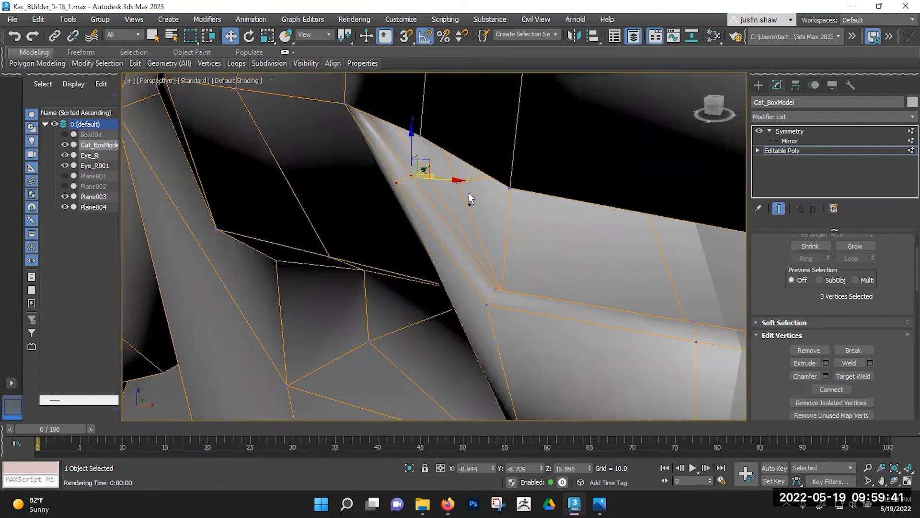
pyautogui.moveTo(445, 175); pyautogui.dragTo(467, 166)
pyautogui.keyDown('alt'); pyautogui.moveTo(466, 166); pyautogui.dragTo(441, 236, button='middle'); pyautogui.keyUp('alt')
pyautogui.moveTo(455, 191); pyautogui.dragTo(430, 214)
# Adjust the vertices along the underside of the lower lip to smooth its curve toward the chin.
pyautogui.keyDown('alt'); pyautogui.moveTo(504, 209); pyautogui.dragTo(482, 316, button='middle'); pyautogui.keyUp('alt')
pyautogui.keyDown('alt'); pyautogui.moveTo(539, 312); pyautogui.dragTo(511, 283, button='middle'); pyautogui.keyUp('alt')
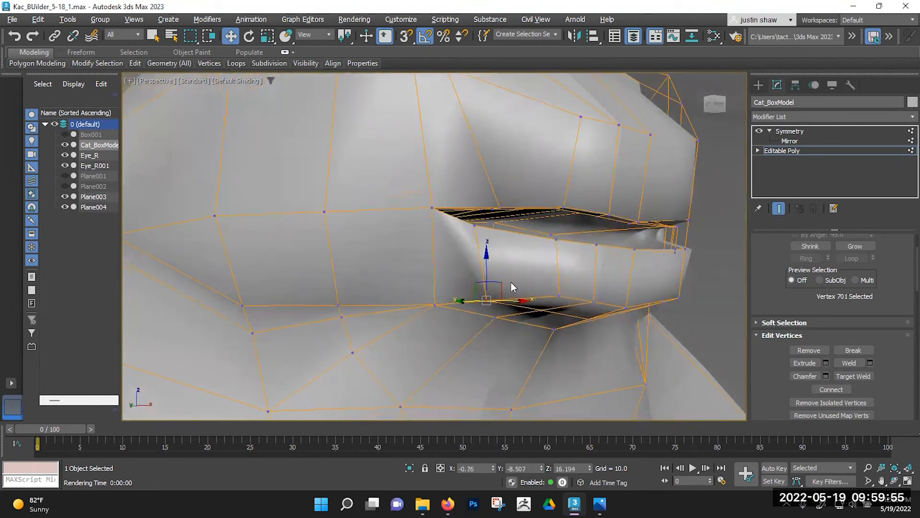
pyautogui.moveTo(501, 280); pyautogui.dragTo(502, 279)
pyautogui.click(542, 314)
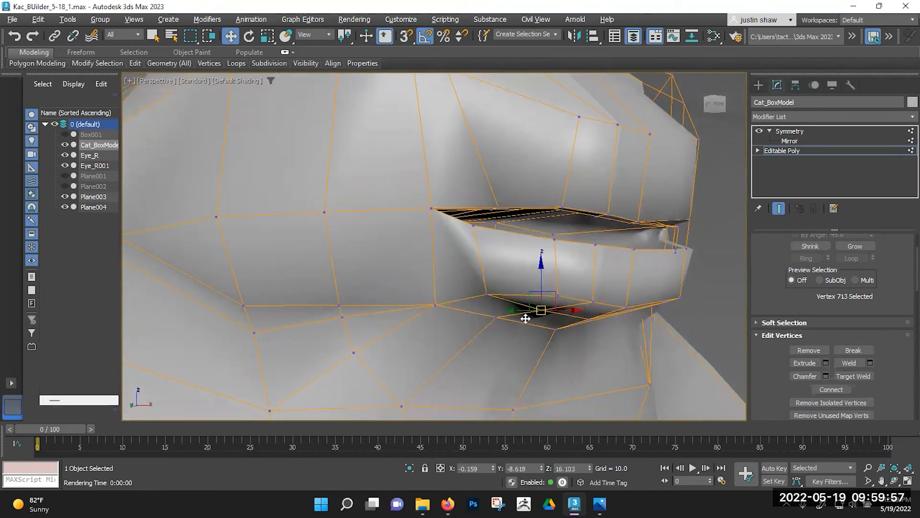
pyautogui.keyDown('alt'); pyautogui.moveTo(525, 316); pyautogui.dragTo(510, 317, button='middle'); pyautogui.keyUp('alt')
pyautogui.moveTo(538, 306); pyautogui.dragTo(554, 304)
pyautogui.click(542, 311)
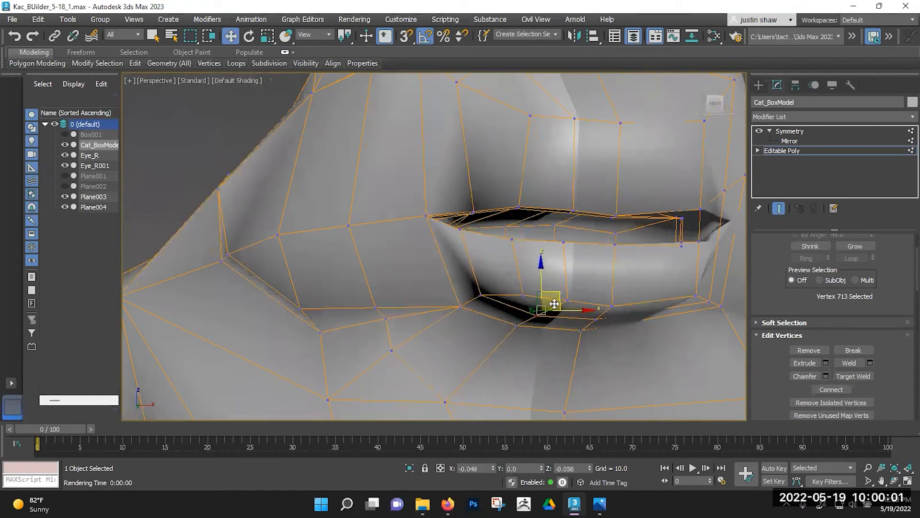
pyautogui.moveTo(569, 312)
pyautogui.keyDown('alt'); pyautogui.mouseDown(button='middle')
pyautogui.moveTo(556, 306)
pyautogui.moveTo(566, 292)
pyautogui.moveTo(561, 318)
pyautogui.moveTo(567, 304)
pyautogui.mouseUp(button='middle'); pyautogui.keyUp('alt')
pyautogui.click(594, 318)
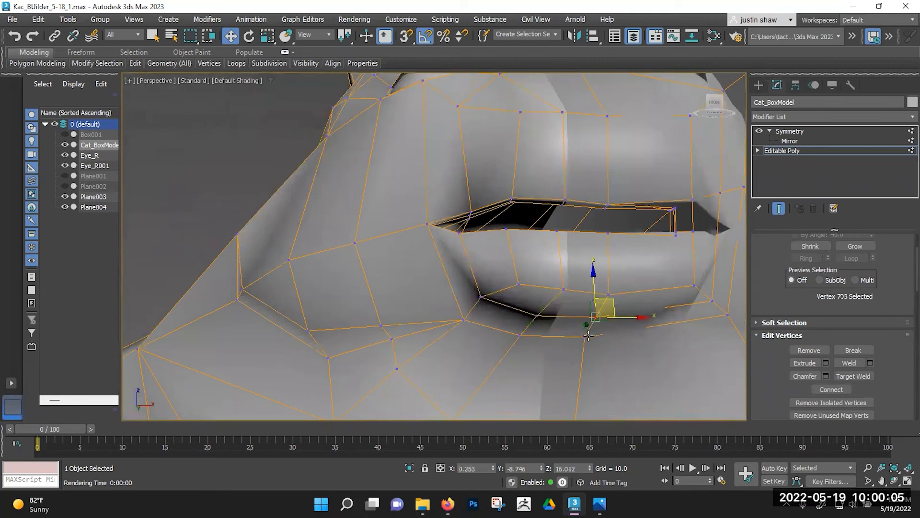
# Remove the two selected edges on the rear cheek along the jaw line.
pyautogui.keyDown('alt'); pyautogui.moveTo(587, 298); pyautogui.dragTo(616, 356, button='middle'); pyautogui.keyUp('alt')
pyautogui.scroll(-5, 562, 323)
pyautogui.moveTo(615, 356); pyautogui.dragTo(583, 356, button='middle')
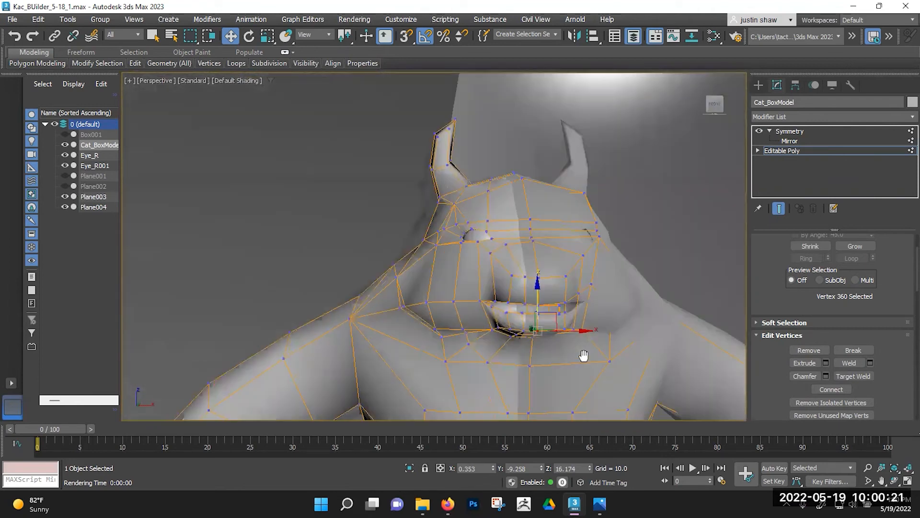
pyautogui.keyDown('alt'); pyautogui.moveTo(439, 266); pyautogui.dragTo(420, 265, button='middle'); pyautogui.keyUp('alt')
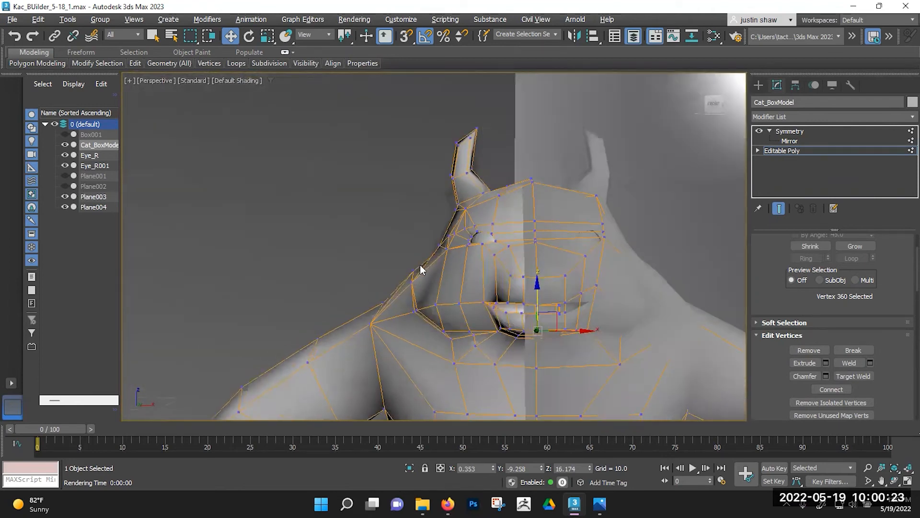
pyautogui.scroll(8, 440, 300)
pyautogui.moveTo(454, 298); pyautogui.dragTo(453, 259, button='middle')
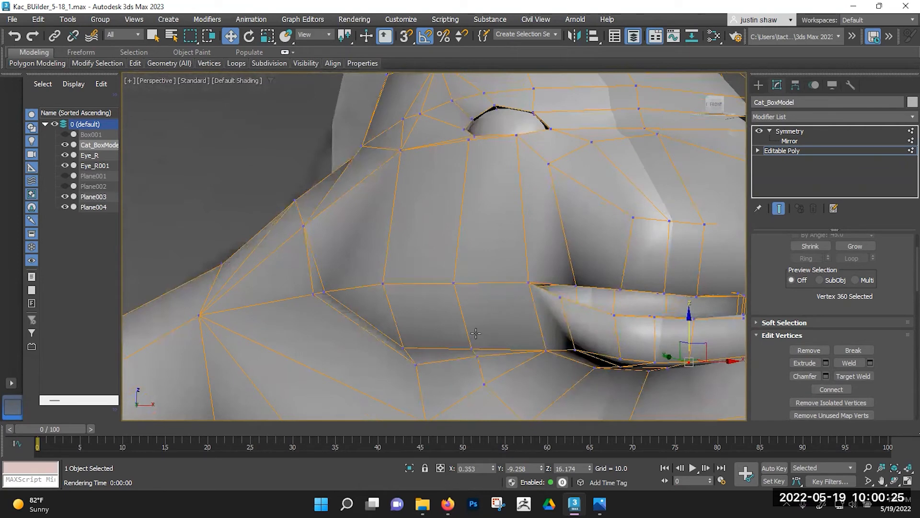
pyautogui.scroll(-5, 386, 245)
pyautogui.keyDown('alt'); pyautogui.moveTo(379, 262); pyautogui.dragTo(338, 257, button='middle'); pyautogui.keyUp('alt')
pyautogui.scroll(3, 338, 256)
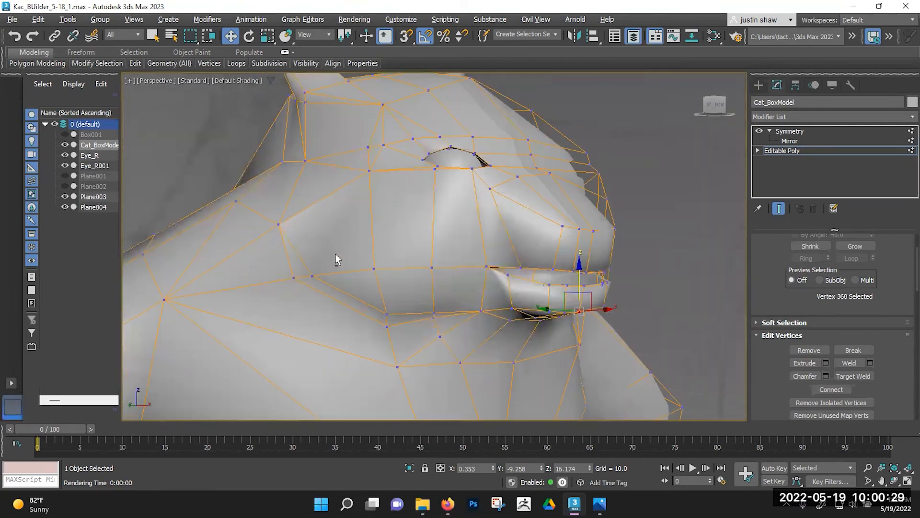
pyautogui.press('2')
pyautogui.click(294, 253)
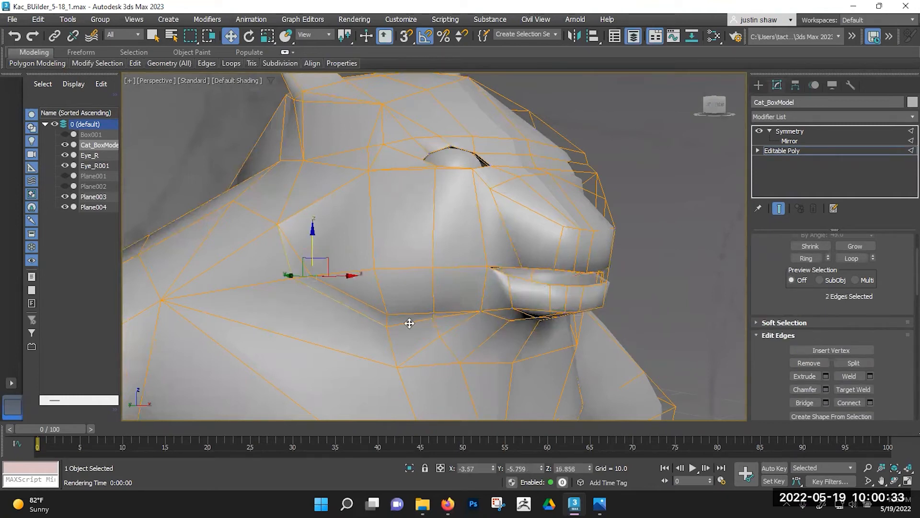
pyautogui.click(810, 365)
# Examine the edge flow across the cheek, muzzle and eye area from the side and front.
pyautogui.keyDown('alt'); pyautogui.moveTo(368, 312); pyautogui.dragTo(564, 322, button='middle'); pyautogui.keyUp('alt')
pyautogui.press('1')
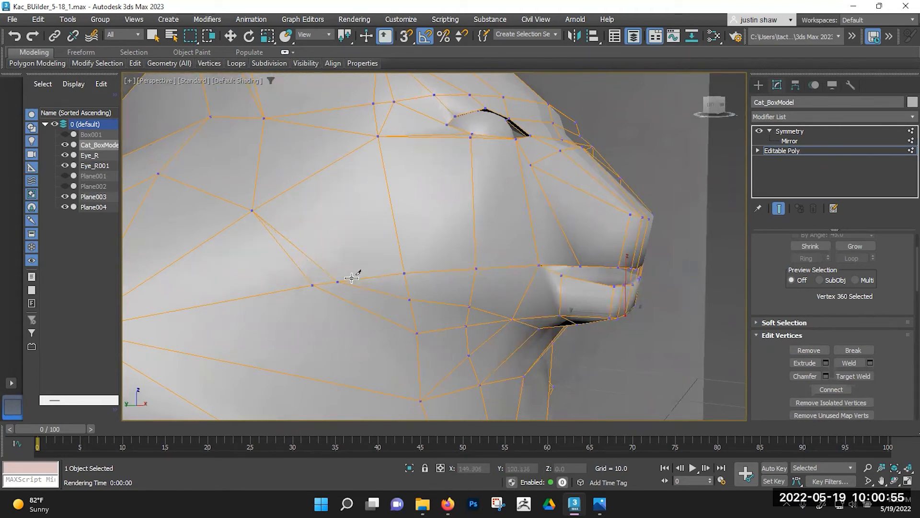
pyautogui.click(469, 310)
pyautogui.keyDown('alt'); pyautogui.moveTo(469, 310); pyautogui.dragTo(469, 293, button='middle'); pyautogui.keyUp('alt')
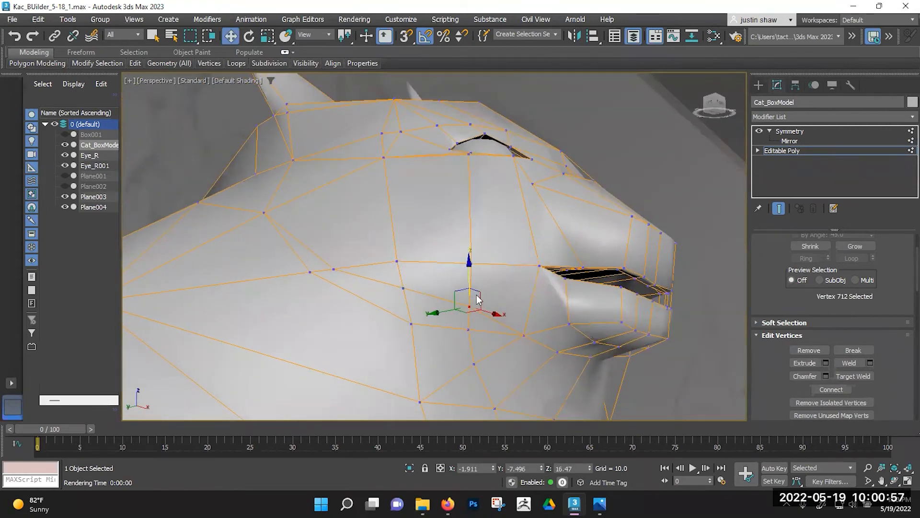
pyautogui.scroll(4, 417, 324)
pyautogui.keyDown('alt'); pyautogui.moveTo(412, 331); pyautogui.dragTo(482, 299, button='middle'); pyautogui.keyUp('alt')
pyautogui.moveTo(421, 280)
pyautogui.keyDown('alt'); pyautogui.mouseDown(button='middle')
pyautogui.moveTo(405, 280)
pyautogui.moveTo(423, 283)
pyautogui.mouseUp(button='middle'); pyautogui.keyUp('alt')
pyautogui.keyDown('alt'); pyautogui.moveTo(417, 182); pyautogui.dragTo(386, 218, button='middle'); pyautogui.keyUp('alt')
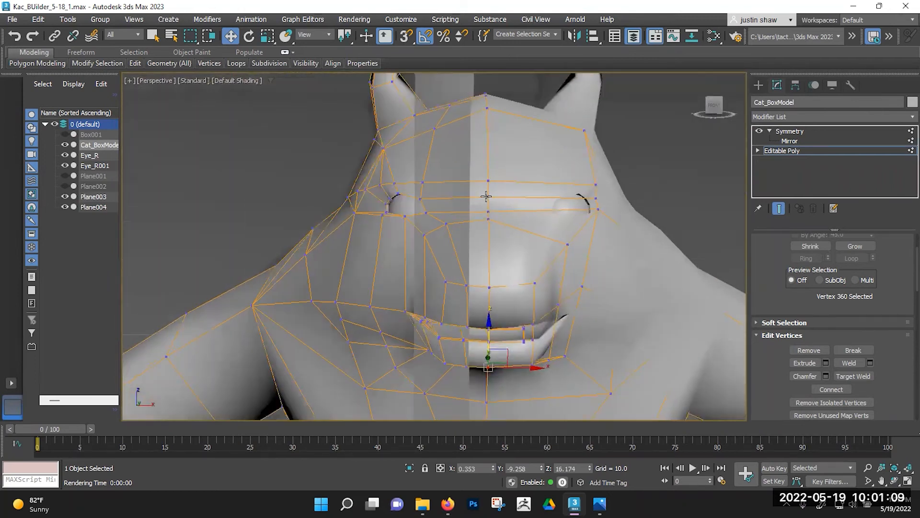
pyautogui.moveTo(408, 220)
pyautogui.keyDown('alt'); pyautogui.mouseDown(button='middle')
pyautogui.moveTo(434, 237)
pyautogui.moveTo(425, 235)
pyautogui.moveTo(422, 257)
pyautogui.moveTo(396, 232)
pyautogui.mouseUp(button='middle'); pyautogui.keyUp('alt')
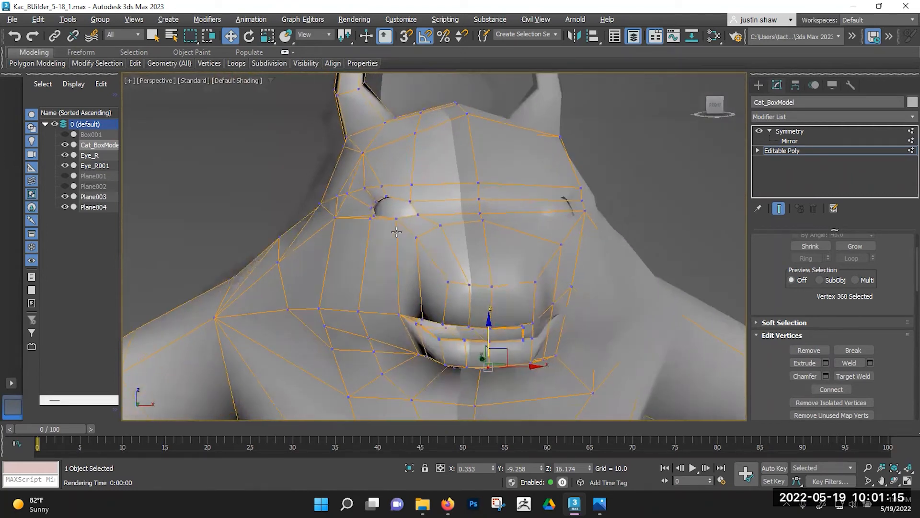
# Isolate the cat model so the separate eye objects are hidden and the eye socket is exposed.
pyautogui.scroll(8, 398, 232)
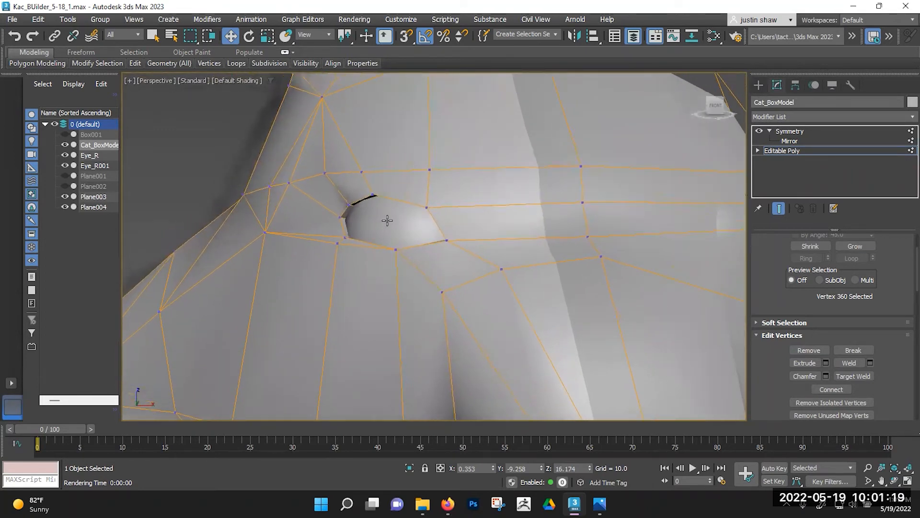
pyautogui.hotkey('alt', 'q')
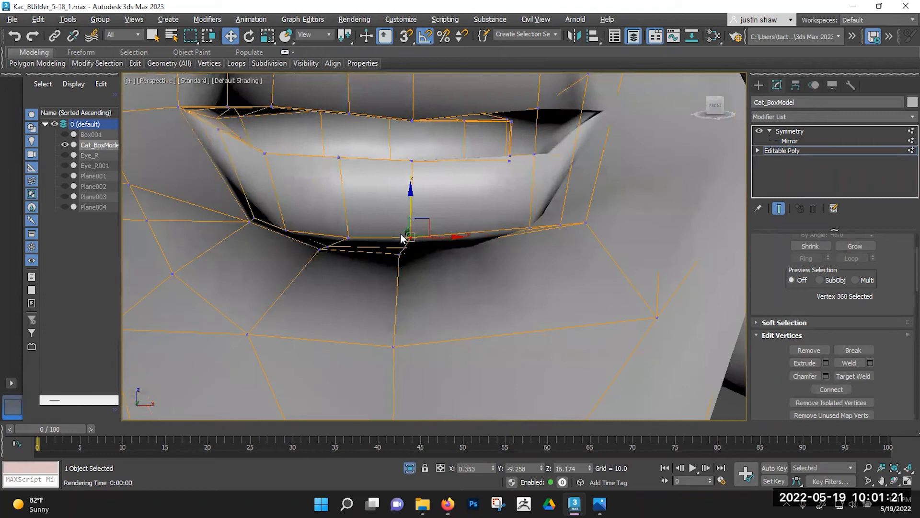
pyautogui.moveTo(365, 179); pyautogui.dragTo(415, 265, button='middle')
pyautogui.scroll(5, 374, 230)
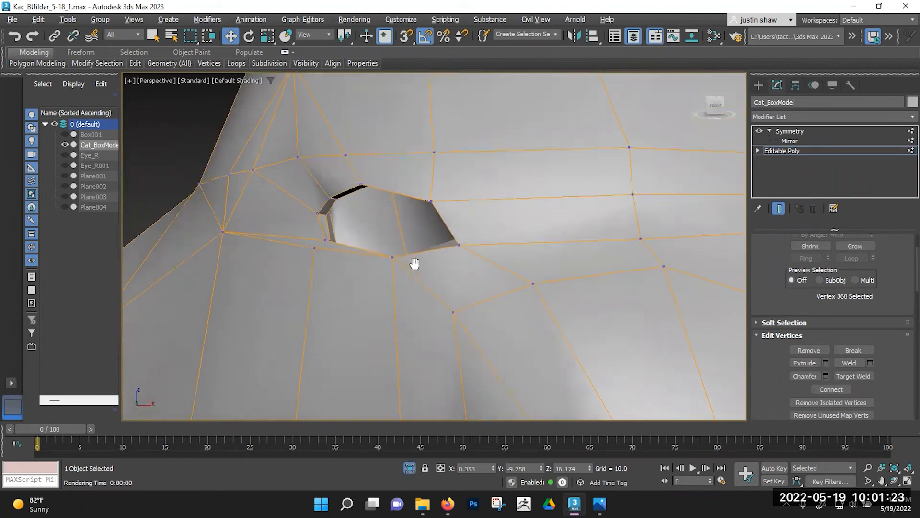
# Select three vertices along the upper outer rim of the eye socket.
pyautogui.click(307, 211)
pyautogui.keyDown('ctrl'); pyautogui.click(319, 196); pyautogui.keyUp('ctrl')
pyautogui.keyDown('ctrl'); pyautogui.click(352, 183); pyautogui.keyUp('ctrl')
pyautogui.keyDown('alt'); pyautogui.moveTo(390, 211); pyautogui.dragTo(403, 232, button='middle'); pyautogui.keyUp('alt')
# Select the two polygons inside the eye socket, grow the selection twice, and deselect the cheek polygons below the sockets.
pyautogui.press('4')
pyautogui.click(384, 215)
pyautogui.keyDown('ctrl'); pyautogui.click(338, 219); pyautogui.keyUp('ctrl')
pyautogui.scroll(1, 769, 299)
pyautogui.scroll(1, 769, 298)
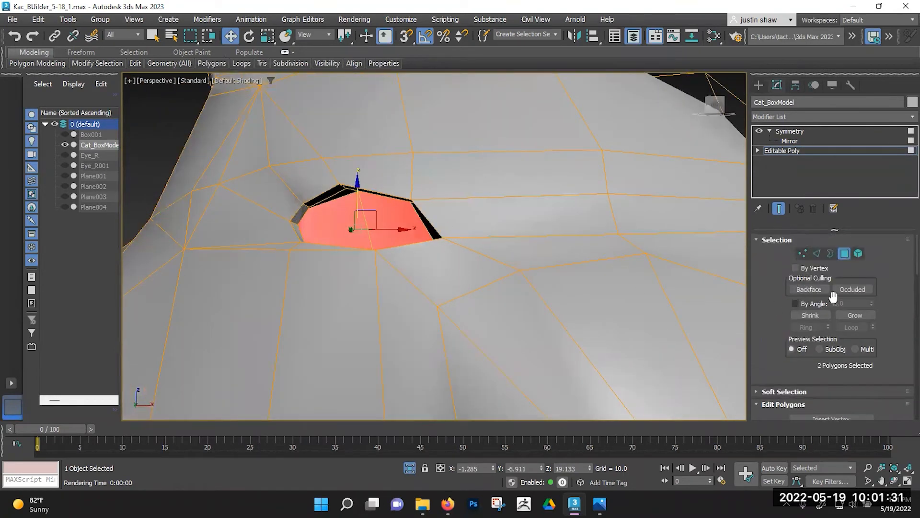
pyautogui.click(846, 315)
pyautogui.click(846, 315)
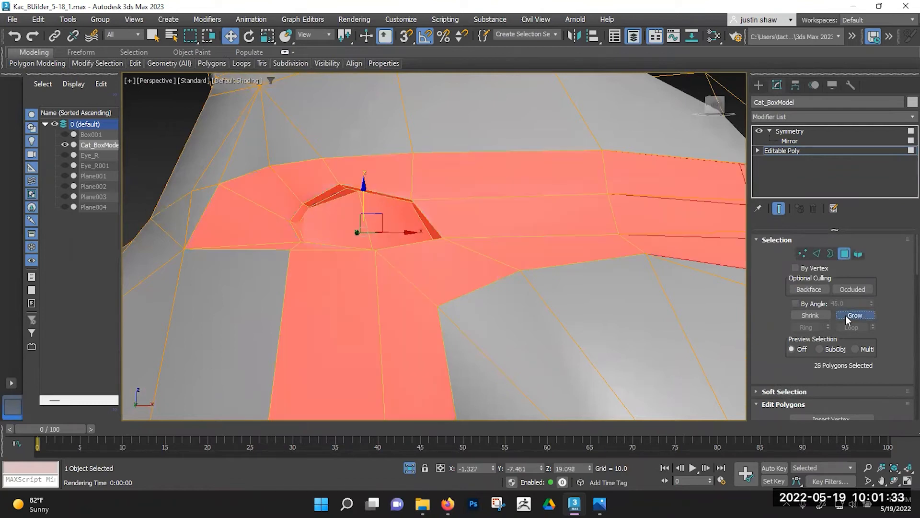
pyautogui.keyDown('alt'); pyautogui.moveTo(470, 285); pyautogui.dragTo(384, 299, button='middle'); pyautogui.keyUp('alt')
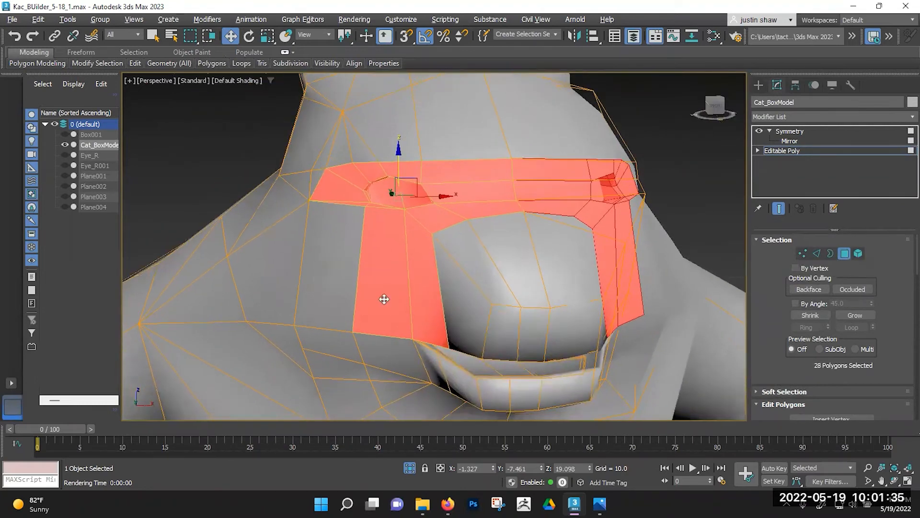
pyautogui.keyDown('alt'); pyautogui.moveTo(665, 254); pyautogui.dragTo(664, 254); pyautogui.keyUp('alt')
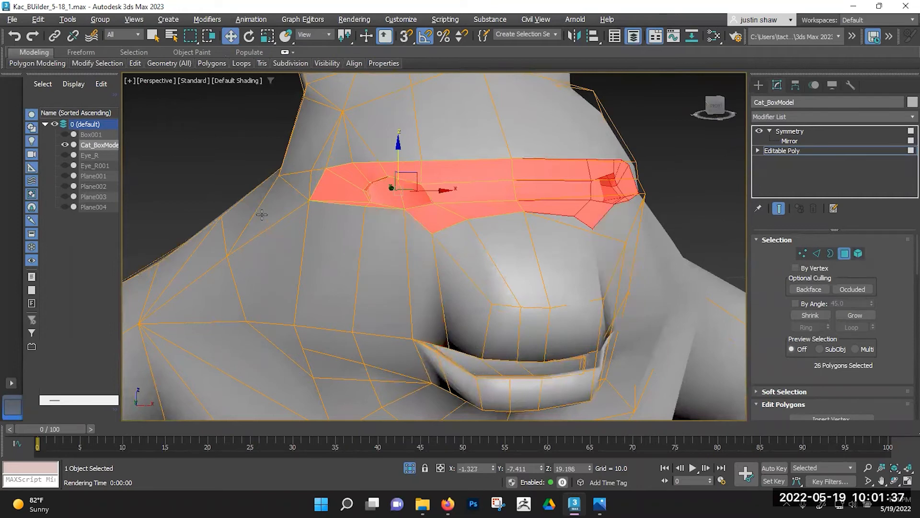
pyautogui.keyDown('alt'); pyautogui.moveTo(318, 215); pyautogui.dragTo(311, 229, button='middle'); pyautogui.keyUp('alt')
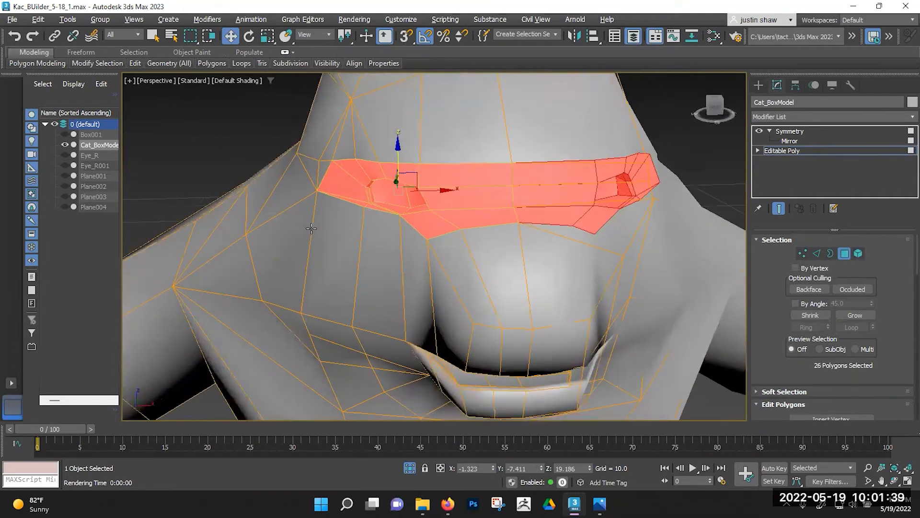
# Deselect the cheek polygons from the grown eye-area selection again and switch to edge editing.
pyautogui.press('1')
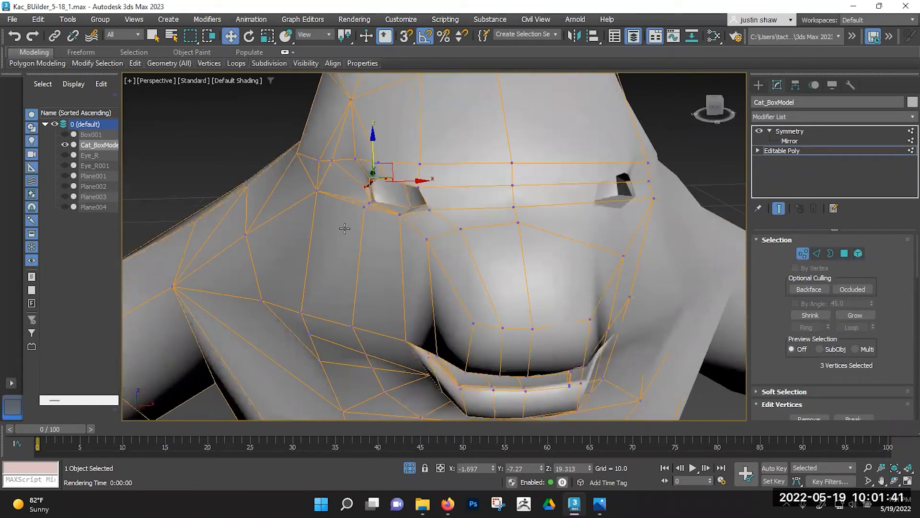
pyautogui.press('4')
pyautogui.keyDown('alt'); pyautogui.moveTo(346, 225); pyautogui.dragTo(349, 221, button='middle'); pyautogui.keyUp('alt')
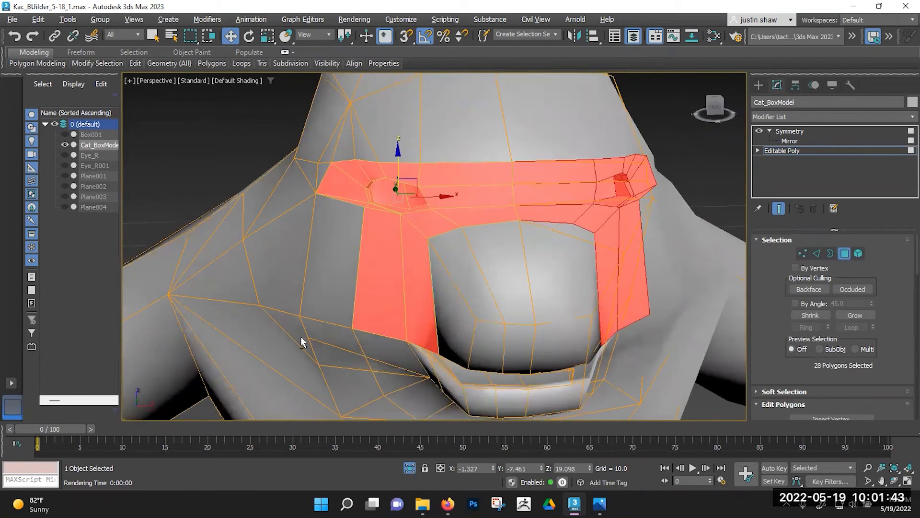
pyautogui.keyDown('alt'); pyautogui.moveTo(683, 281); pyautogui.dragTo(681, 280); pyautogui.keyUp('alt')
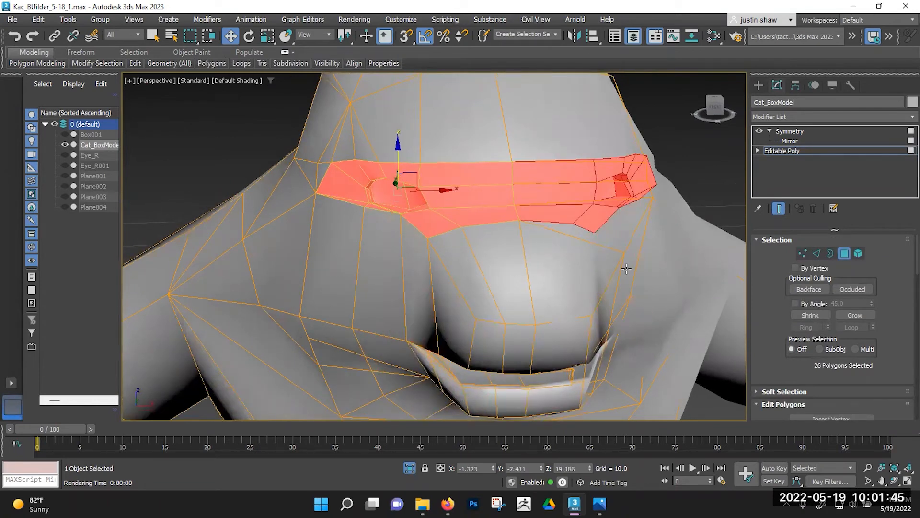
pyautogui.press('q')
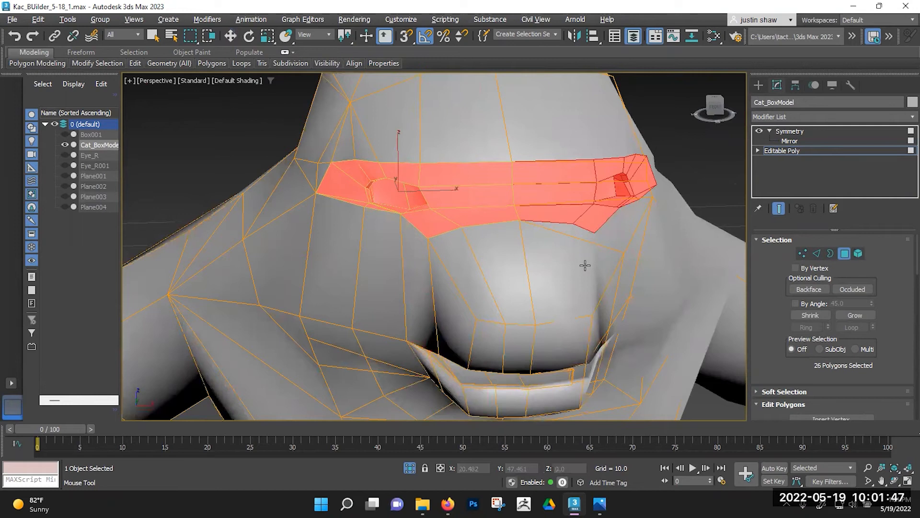
pyautogui.press('w')
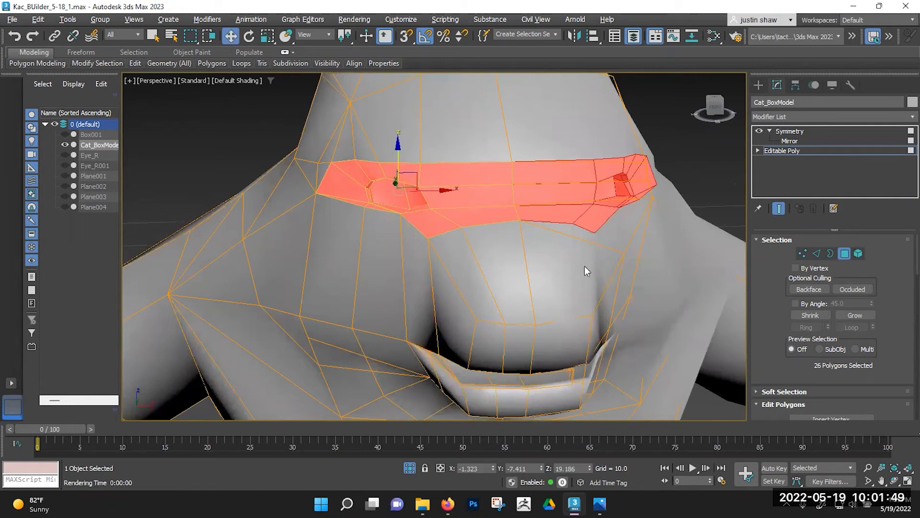
pyautogui.click(816, 254)
pyautogui.moveTo(486, 256)
pyautogui.keyDown('alt'); pyautogui.mouseDown(button='middle')
pyautogui.moveTo(497, 245)
pyautogui.moveTo(485, 243)
pyautogui.mouseUp(button='middle'); pyautogui.keyUp('alt')
# Switch to vertex editing and select six vertices around the outer rim of the eye socket.
pyautogui.press('1')
pyautogui.scroll(6, 359, 189)
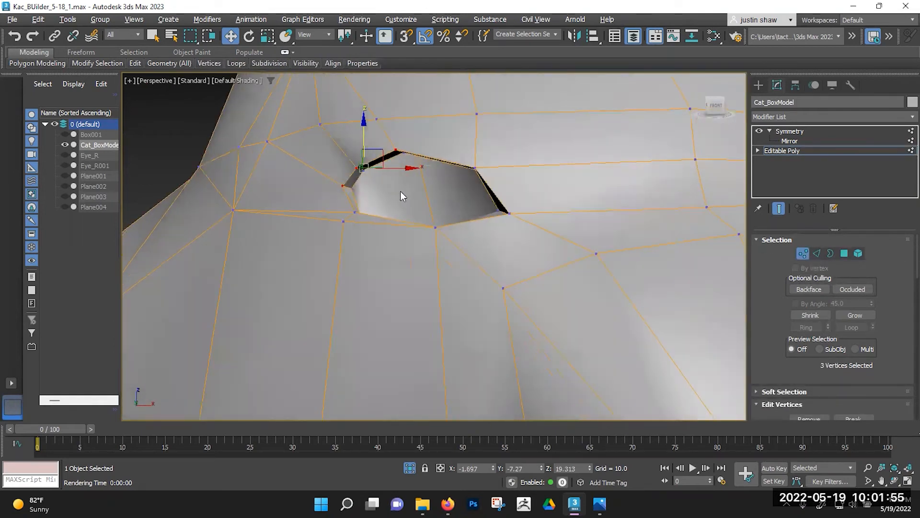
pyautogui.click(339, 189)
pyautogui.keyDown('ctrl'); pyautogui.click(354, 171); pyautogui.keyUp('ctrl')
pyautogui.keyDown('ctrl'); pyautogui.click(401, 144); pyautogui.keyUp('ctrl')
pyautogui.keyDown('ctrl'); pyautogui.click(480, 162); pyautogui.keyUp('ctrl')
pyautogui.keyDown('alt'); pyautogui.moveTo(480, 163); pyautogui.dragTo(509, 189, button='middle'); pyautogui.keyUp('alt')
pyautogui.keyDown('ctrl'); pyautogui.click(525, 201); pyautogui.keyUp('ctrl')
pyautogui.keyDown('ctrl'); pyautogui.click(479, 227); pyautogui.keyUp('ctrl')
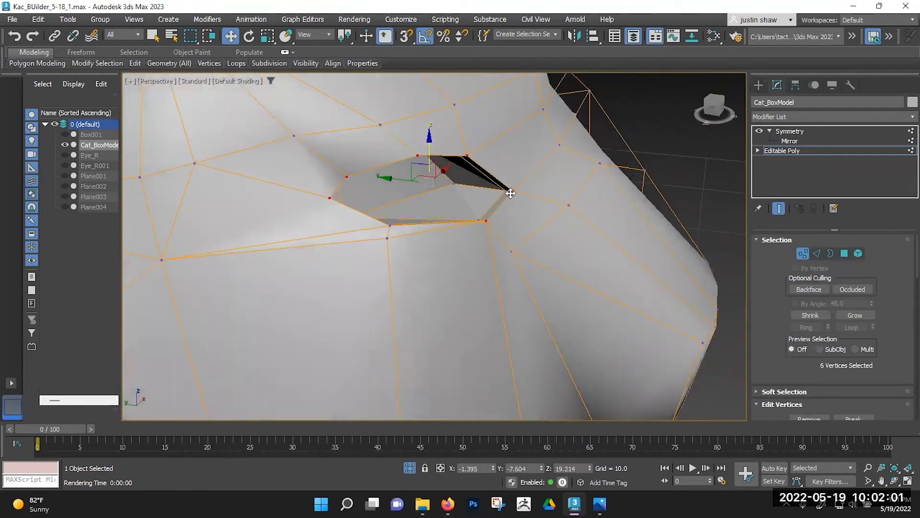
# Add the remaining lower-rim vertices and the lower inner vertices of the eye socket to the selection.
pyautogui.scroll(4, 509, 190)
pyautogui.keyDown('ctrl'); pyautogui.click(499, 186); pyautogui.keyUp('ctrl')
pyautogui.keyDown('alt'); pyautogui.moveTo(440, 248); pyautogui.dragTo(416, 270, button='middle'); pyautogui.keyUp('alt')
pyautogui.keyDown('ctrl'); pyautogui.click(412, 279); pyautogui.keyUp('ctrl')
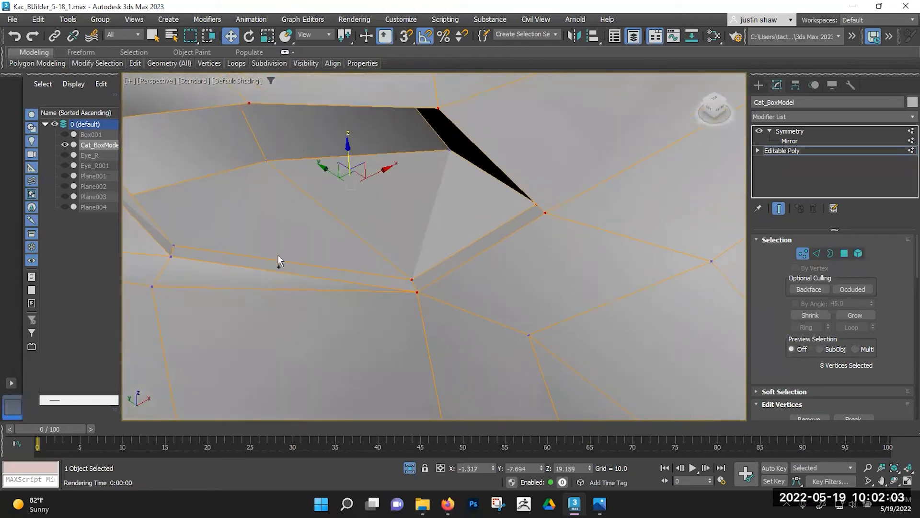
pyautogui.keyDown('ctrl'); pyautogui.click(172, 256); pyautogui.keyUp('ctrl')
pyautogui.keyDown('ctrl'); pyautogui.click(174, 245); pyautogui.keyUp('ctrl')
pyautogui.keyDown('alt'); pyautogui.moveTo(176, 243); pyautogui.dragTo(216, 224, button='middle'); pyautogui.keyUp('alt')
pyautogui.keyDown('ctrl'); pyautogui.click(302, 202); pyautogui.keyUp('ctrl')
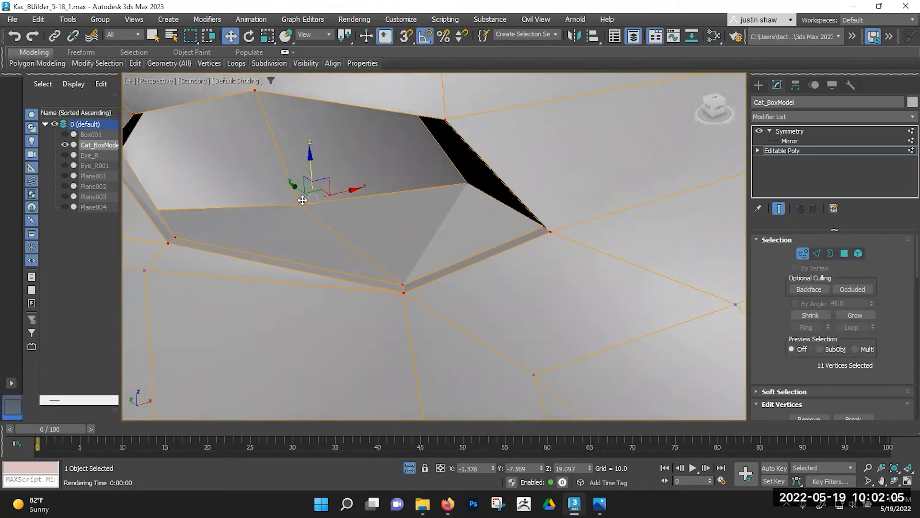
pyautogui.keyDown('ctrl'); pyautogui.click(465, 182); pyautogui.keyUp('ctrl')
pyautogui.keyDown('alt'); pyautogui.moveTo(454, 221); pyautogui.dragTo(419, 189, button='middle'); pyautogui.keyUp('alt')
# Extend the selection with the upper and outer-corner inner vertices until the entire eye socket is selected.
pyautogui.keyDown('ctrl'); pyautogui.click(444, 131); pyautogui.keyUp('ctrl')
pyautogui.keyDown('ctrl'); pyautogui.click(396, 149); pyautogui.keyUp('ctrl')
pyautogui.keyDown('ctrl'); pyautogui.click(265, 160); pyautogui.keyUp('ctrl')
pyautogui.keyDown('ctrl'); pyautogui.click(277, 100); pyautogui.keyUp('ctrl')
pyautogui.moveTo(292, 112); pyautogui.dragTo(464, 231, button='middle')
pyautogui.keyDown('alt'); pyautogui.moveTo(463, 231); pyautogui.dragTo(413, 229, button='middle'); pyautogui.keyUp('alt')
pyautogui.keyDown('ctrl'); pyautogui.click(413, 270); pyautogui.keyUp('ctrl')
pyautogui.keyDown('ctrl'); pyautogui.click(431, 282); pyautogui.keyUp('ctrl')
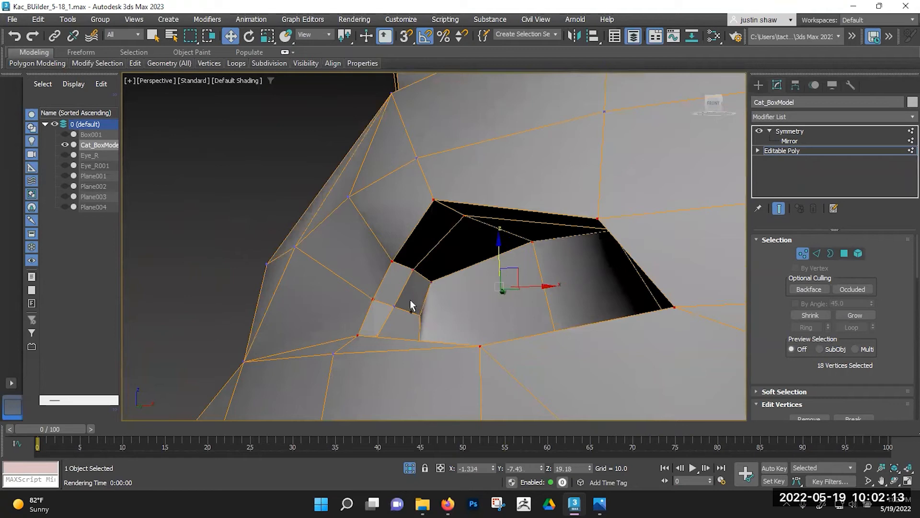
pyautogui.keyDown('ctrl'); pyautogui.click(392, 306); pyautogui.keyUp('ctrl')
pyautogui.keyDown('ctrl'); pyautogui.click(421, 315); pyautogui.keyUp('ctrl')
pyautogui.moveTo(439, 258); pyautogui.dragTo(422, 222, button='middle')
pyautogui.keyDown('alt'); pyautogui.moveTo(455, 189); pyautogui.dragTo(430, 174, button='middle'); pyautogui.keyUp('alt')
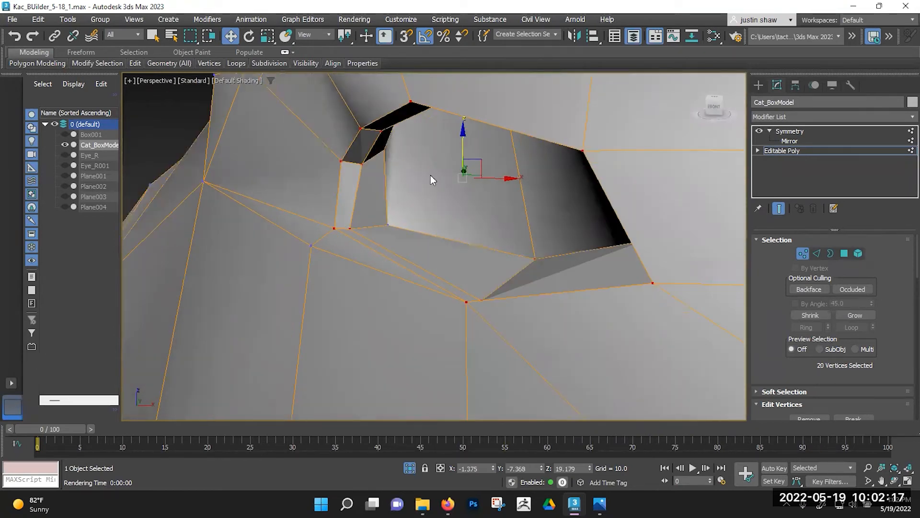
pyautogui.keyDown('ctrl'); pyautogui.click(395, 222); pyautogui.keyUp('ctrl')
pyautogui.keyDown('alt'); pyautogui.moveTo(364, 243); pyautogui.dragTo(412, 235, button='middle'); pyautogui.keyUp('alt')
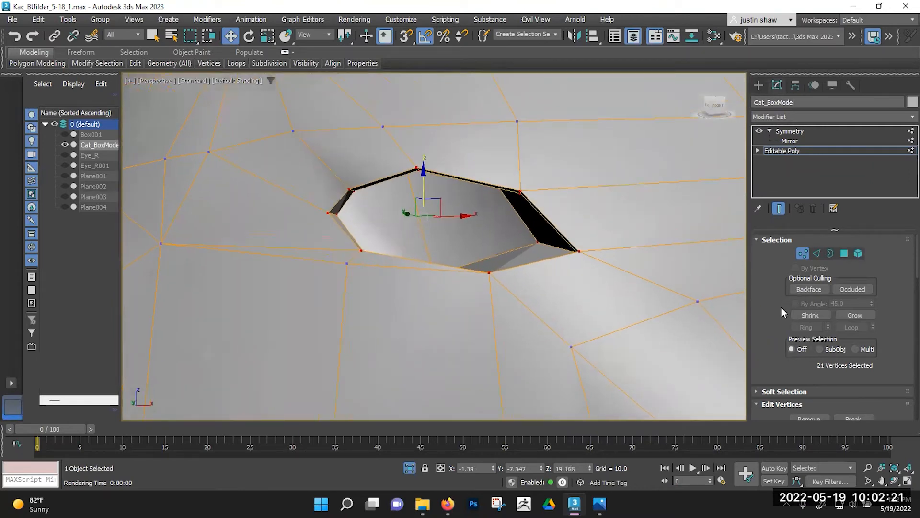
# Enable soft selection for the eye socket vertices and reset its falloff to 0.
pyautogui.scroll(-3, 782, 312)
pyautogui.click(757, 338)
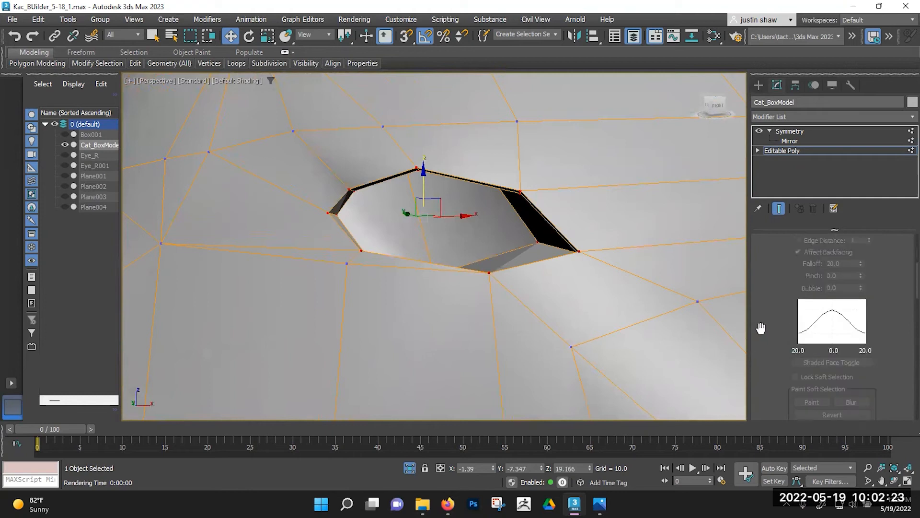
pyautogui.scroll(2, 761, 327)
pyautogui.click(795, 246)
pyautogui.scroll(-3, 561, 293)
pyautogui.keyDown('alt'); pyautogui.moveTo(555, 301); pyautogui.dragTo(413, 272, button='middle'); pyautogui.keyUp('alt')
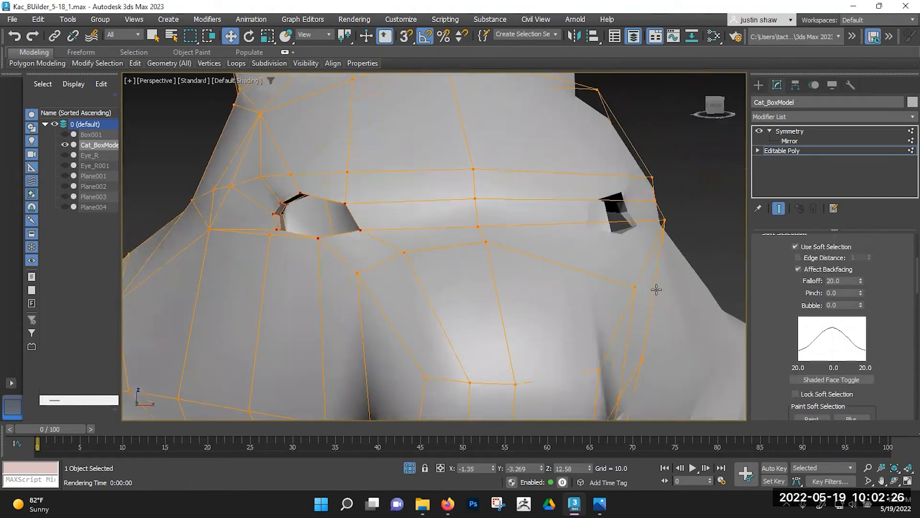
pyautogui.rightClick(860, 281)
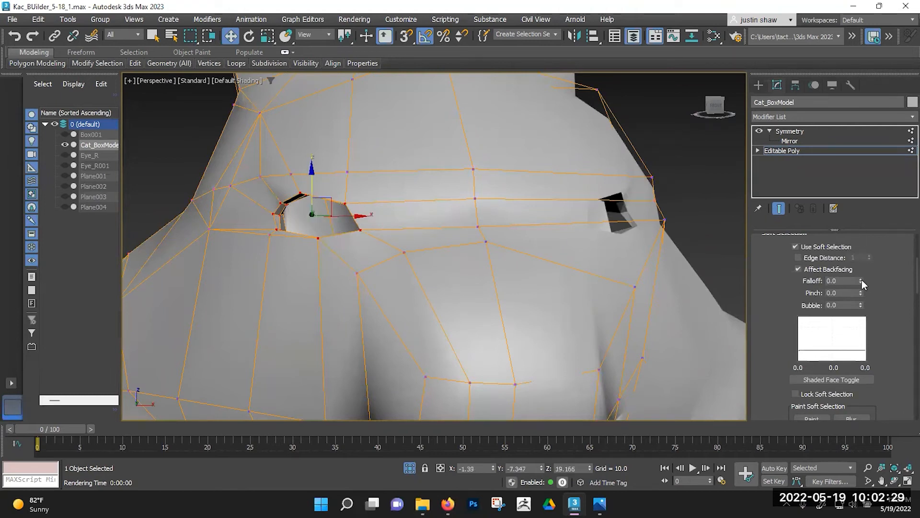
# Set the soft selection falloff to about 1.06 and move the eye socket toward the middle of the face.
pyautogui.moveTo(424, 254); pyautogui.dragTo(469, 243, button='middle')
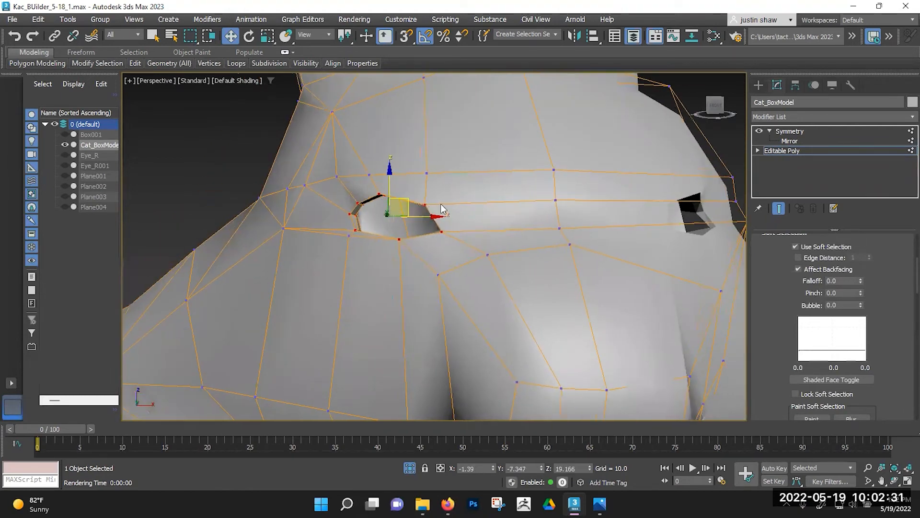
pyautogui.moveTo(411, 205)
pyautogui.mouseDown()
pyautogui.moveTo(426, 199)
pyautogui.moveTo(410, 205)
pyautogui.mouseUp()
pyautogui.moveTo(861, 281); pyautogui.dragTo(852, 225)
pyautogui.moveTo(416, 201); pyautogui.dragTo(430, 206)
pyautogui.scroll(-3, 455, 242)
pyautogui.scroll(5, 458, 235)
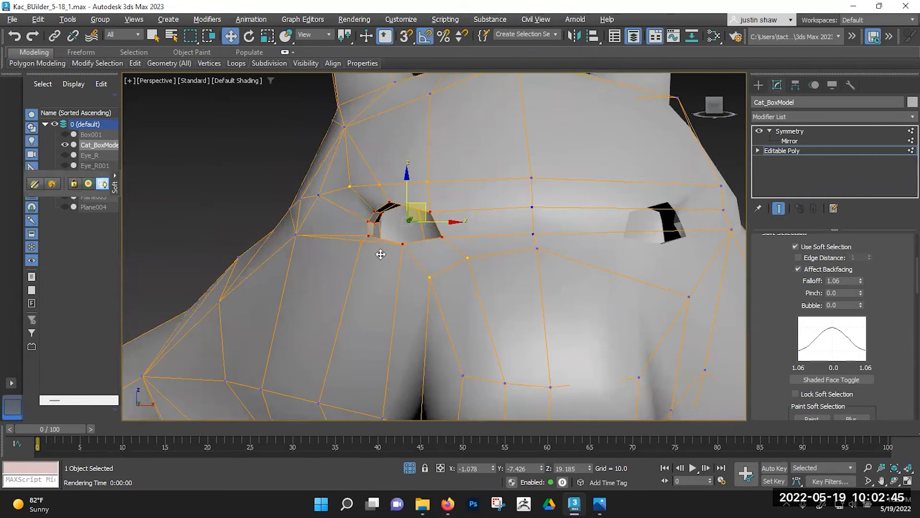
# End isolation to show the eyes and reference planes, and move the floating Soft Selection toolbar off the model.
pyautogui.hotkey('alt', 'x')
pyautogui.hotkey('alt', 'x')
pyautogui.scroll(3, 382, 262)
pyautogui.scroll(-5, 382, 267)
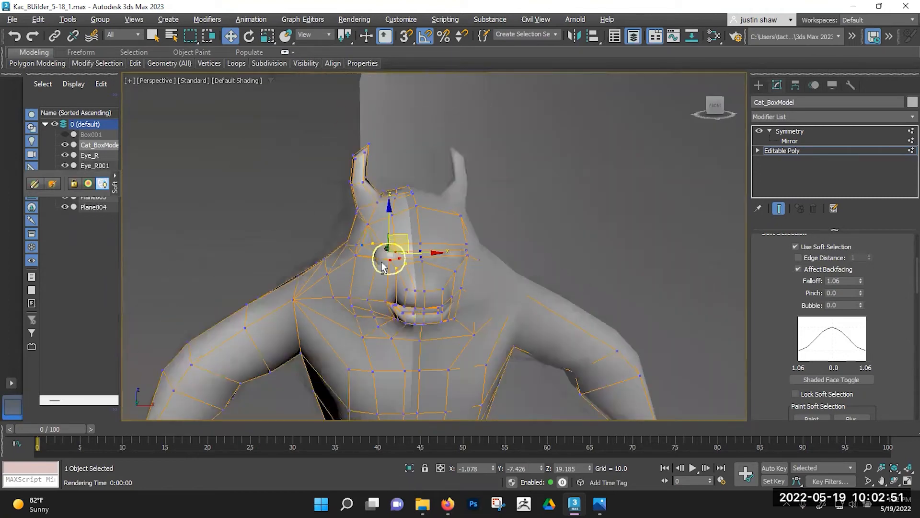
pyautogui.moveTo(67, 176); pyautogui.dragTo(123, 254)
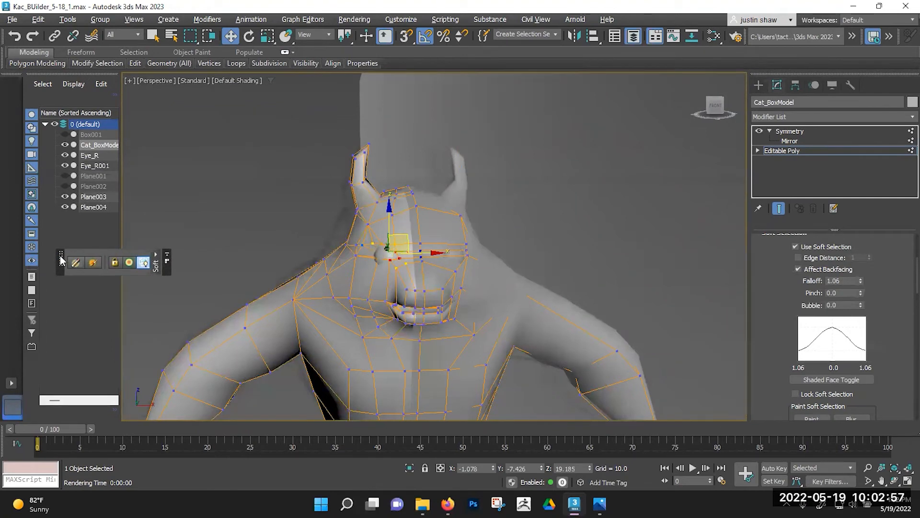
pyautogui.click(154, 255)
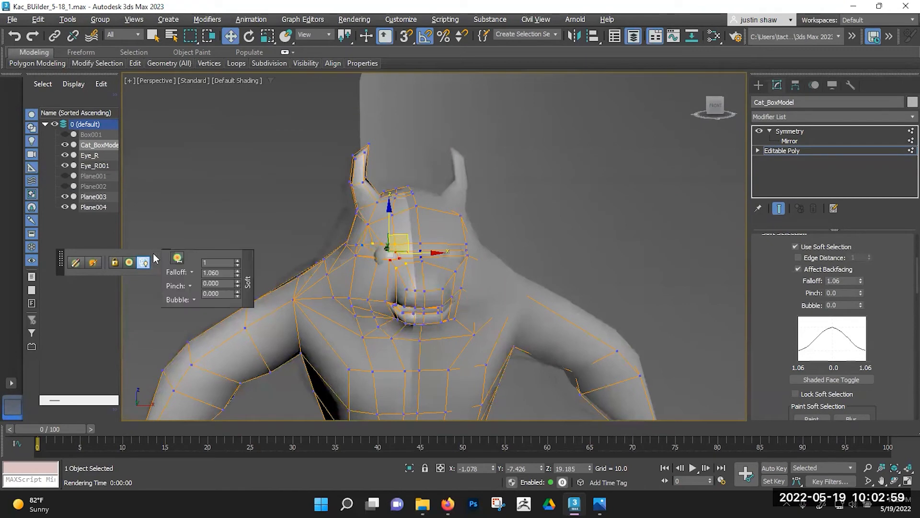
pyautogui.moveTo(61, 254)
pyautogui.mouseDown()
pyautogui.moveTo(69, 251)
pyautogui.moveTo(55, 263)
pyautogui.mouseUp()
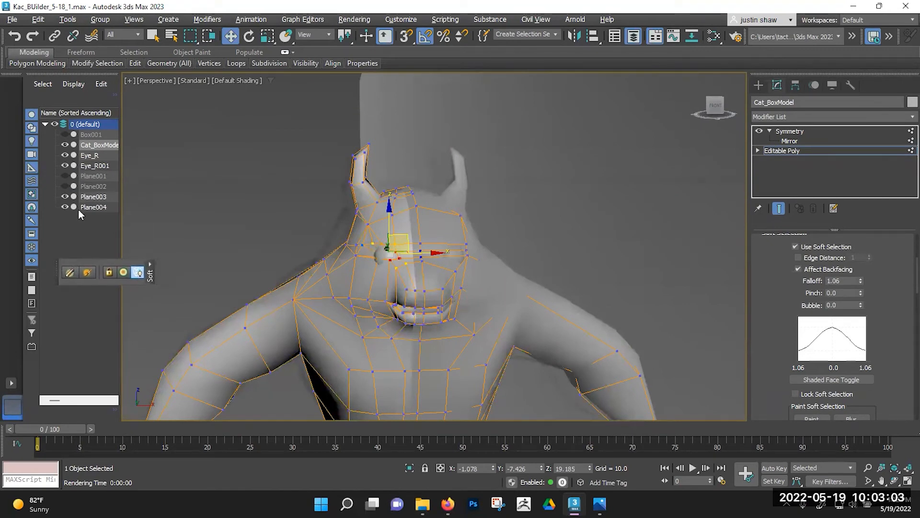
# Rename Eye_R001 as Eye_L and hide both eye objects.
pyautogui.click(92, 166)
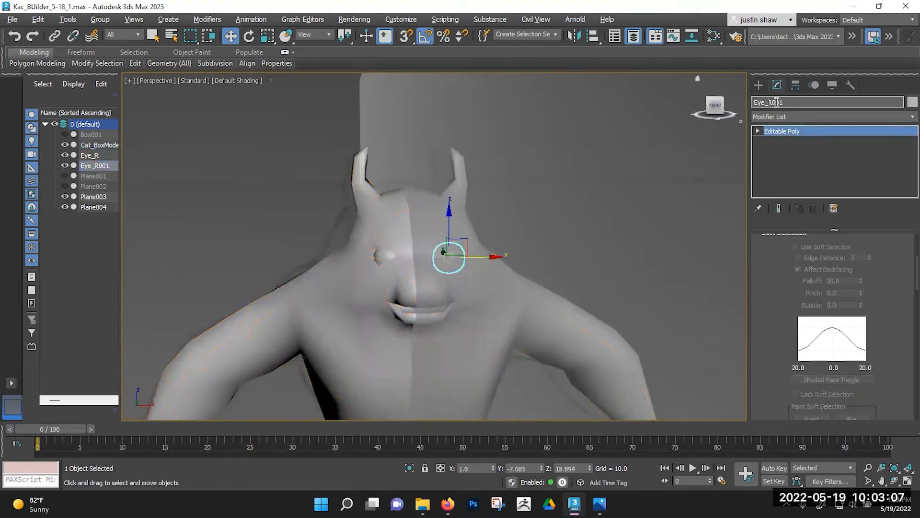
pyautogui.write('L')
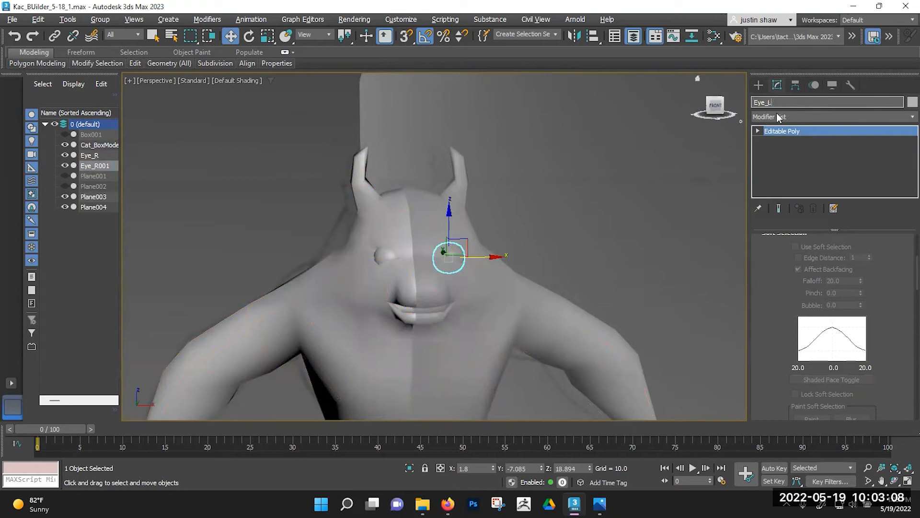
pyautogui.click(102, 241)
pyautogui.click(65, 165)
pyautogui.click(66, 154)
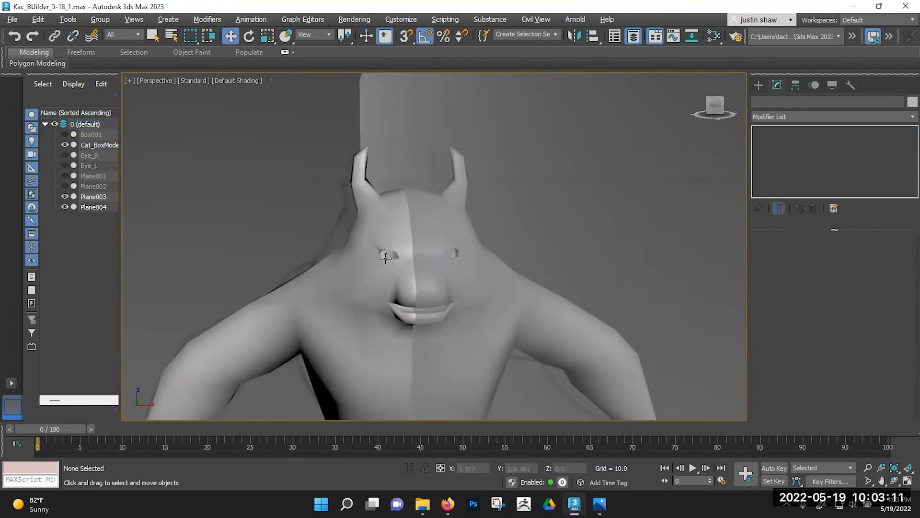
# Return to the cat model's Editable Poly vertices with see-through display and switch to the Front view.
pyautogui.click(386, 261)
pyautogui.scroll(2, 427, 261)
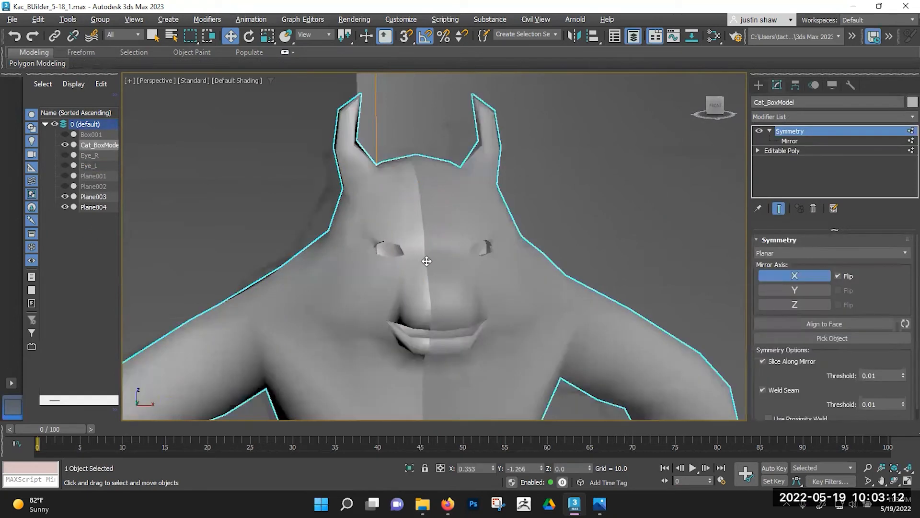
pyautogui.click(776, 151)
pyautogui.keyDown('alt'); pyautogui.moveTo(369, 302); pyautogui.dragTo(400, 251, button='middle'); pyautogui.keyUp('alt')
pyautogui.scroll(5, 373, 293)
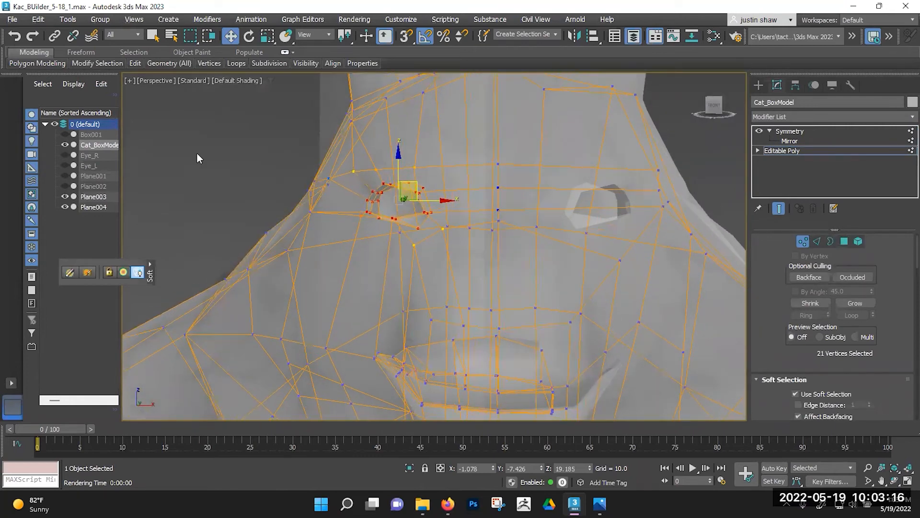
pyautogui.click(157, 79)
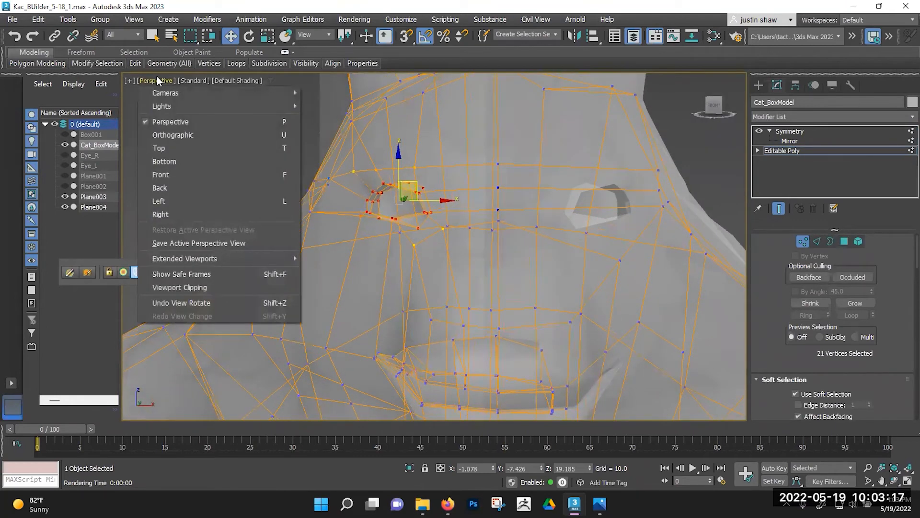
pyautogui.click(227, 173)
# Reposition the soft-selected eye socket vertices, adjusting them from the front and from a rotated angle.
pyautogui.scroll(4, 378, 211)
pyautogui.scroll(-3, 377, 210)
pyautogui.scroll(2, 386, 206)
pyautogui.moveTo(385, 204)
pyautogui.mouseDown()
pyautogui.moveTo(335, 207)
pyautogui.moveTo(407, 207)
pyautogui.moveTo(365, 203)
pyautogui.moveTo(378, 201)
pyautogui.mouseUp()
pyautogui.keyDown('alt'); pyautogui.moveTo(377, 201); pyautogui.dragTo(365, 250, button='middle'); pyautogui.keyUp('alt')
pyautogui.moveTo(366, 229); pyautogui.dragTo(378, 229)
pyautogui.keyDown('alt'); pyautogui.moveTo(380, 253); pyautogui.dragTo(387, 225, button='middle'); pyautogui.keyUp('alt')
# Try to move the vertex at the outer base of the ear in Perspective view, and undo the move.
pyautogui.click(305, 147)
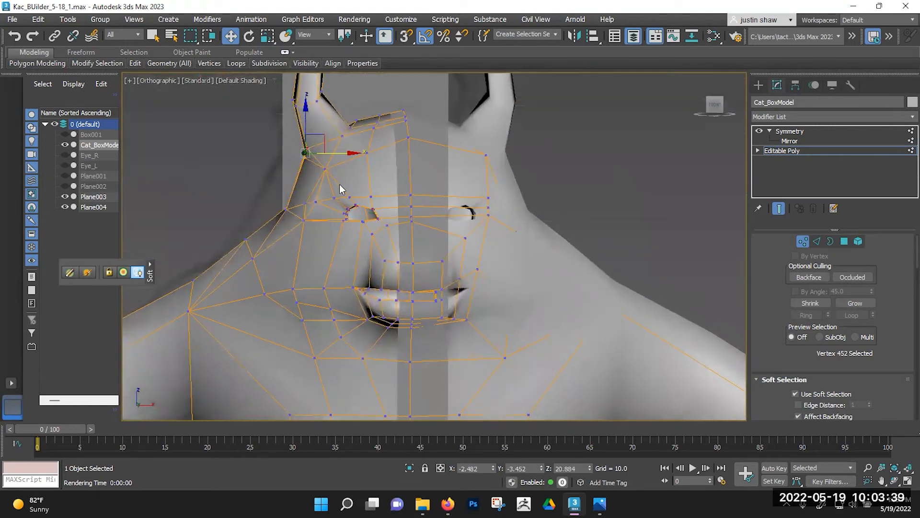
pyautogui.press('p')
pyautogui.scroll(-5, 340, 204)
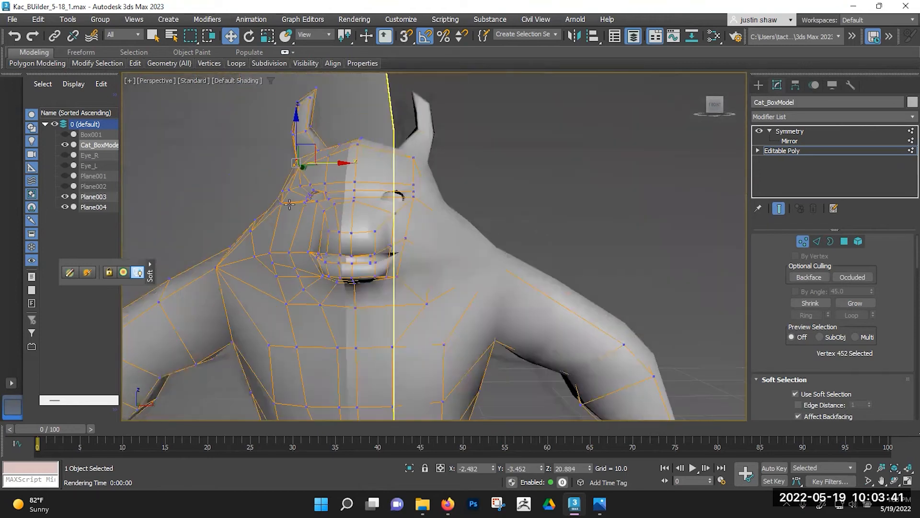
pyautogui.keyDown('alt'); pyautogui.moveTo(288, 201); pyautogui.dragTo(303, 204, button='middle'); pyautogui.keyUp('alt')
pyautogui.moveTo(320, 150); pyautogui.dragTo(326, 147)
pyautogui.hotkey('ctrl', 'z')
pyautogui.moveTo(311, 185)
pyautogui.keyDown('alt'); pyautogui.mouseDown(button='middle')
pyautogui.moveTo(298, 181)
pyautogui.moveTo(396, 181)
pyautogui.moveTo(296, 188)
pyautogui.mouseUp(button='middle'); pyautogui.keyUp('alt')
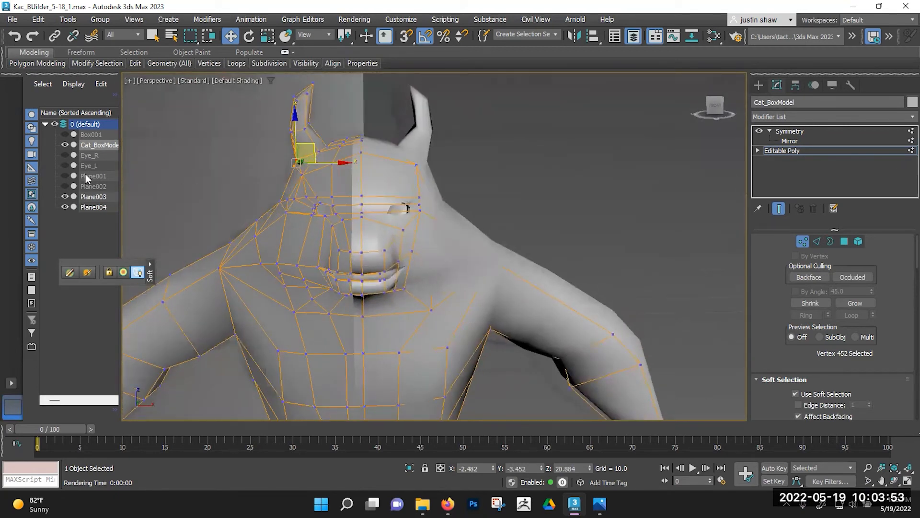
# Unhide Eye_R and Eye_L and move Eye_R toward the middle of the face, to about X -0.663, Y -7.224.
pyautogui.click(65, 155)
pyautogui.click(64, 165)
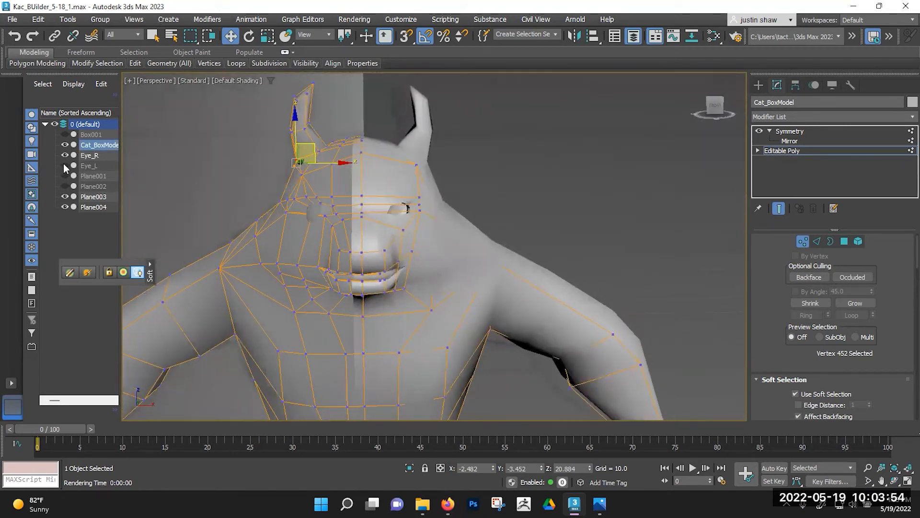
pyautogui.click(89, 156)
pyautogui.press('z')
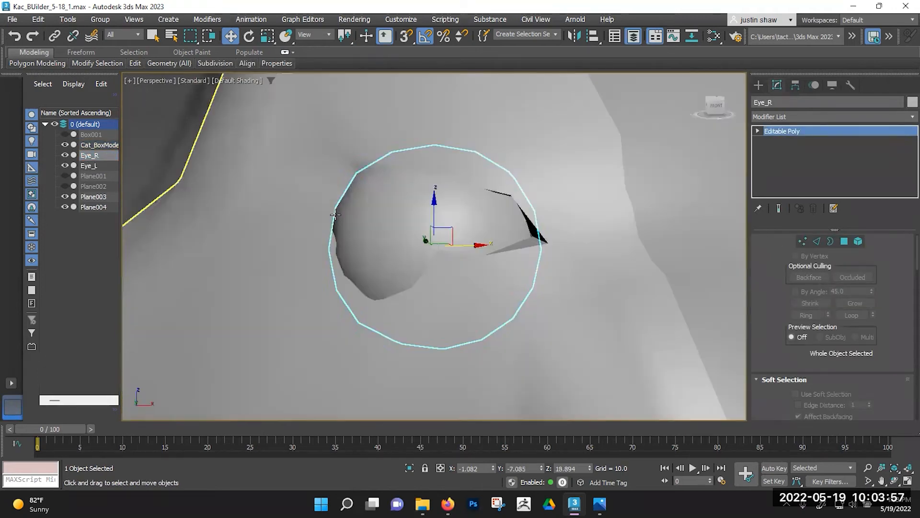
pyautogui.scroll(-4, 364, 230)
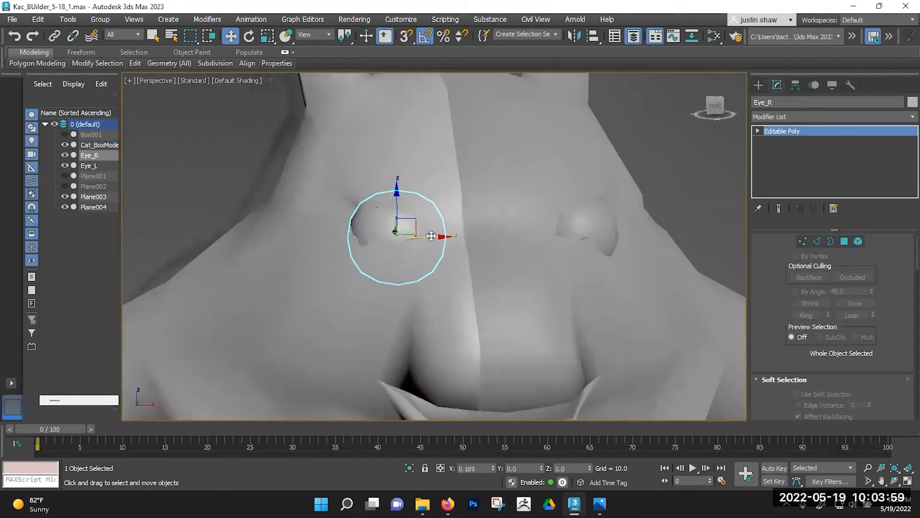
pyautogui.keyDown('alt'); pyautogui.moveTo(429, 234); pyautogui.dragTo(405, 228, button='middle'); pyautogui.keyUp('alt')
pyautogui.moveTo(393, 223); pyautogui.dragTo(408, 220)
pyautogui.keyDown('alt'); pyautogui.moveTo(409, 220); pyautogui.dragTo(389, 210, button='middle'); pyautogui.keyUp('alt')
pyautogui.scroll(3, 388, 207)
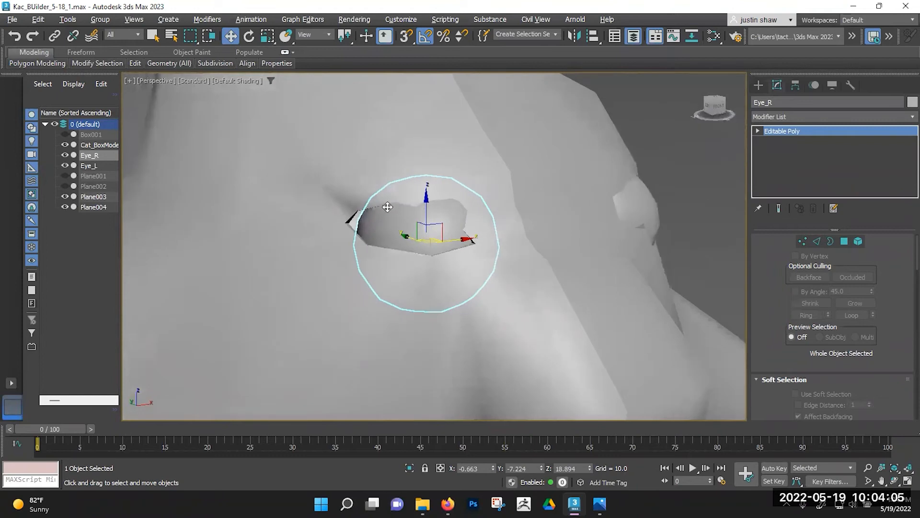
# Lower Eye_R to Z 18.827 and fine-tune its fit in the socket at about X -0.776, Y -7.165.
pyautogui.moveTo(428, 204); pyautogui.dragTo(426, 211)
pyautogui.keyDown('alt'); pyautogui.moveTo(426, 212); pyautogui.dragTo(425, 239, button='middle'); pyautogui.keyUp('alt')
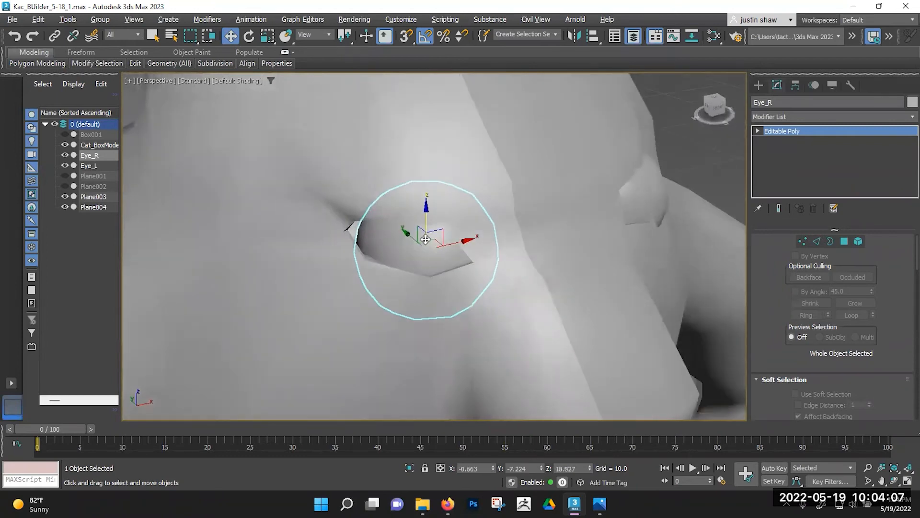
pyautogui.moveTo(436, 241); pyautogui.dragTo(436, 240)
pyautogui.keyDown('alt'); pyautogui.moveTo(437, 239); pyautogui.dragTo(425, 263, button='middle'); pyautogui.keyUp('alt')
pyautogui.moveTo(425, 263); pyautogui.dragTo(422, 264)
pyautogui.keyDown('alt'); pyautogui.moveTo(422, 264); pyautogui.dragTo(332, 272, button='middle'); pyautogui.keyUp('alt')
# Delete the misplaced Eye_L object.
pyautogui.click(604, 228)
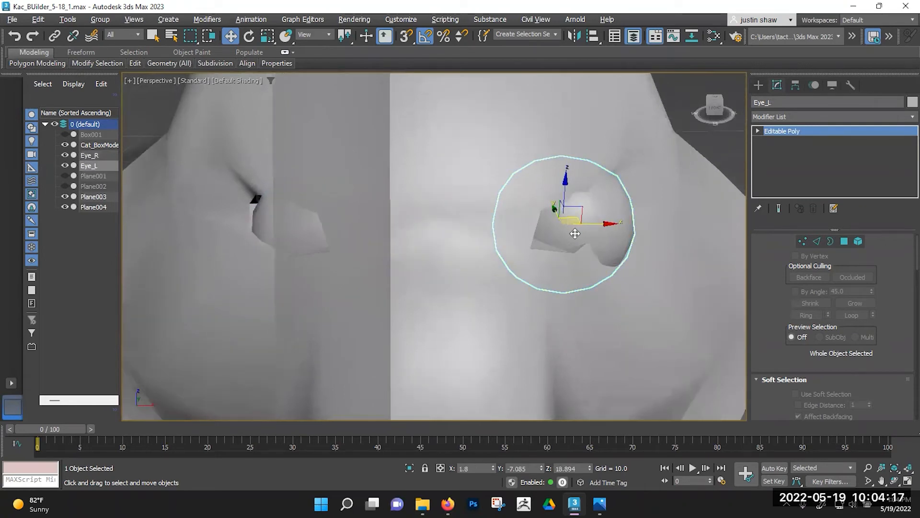
pyautogui.click(781, 101)
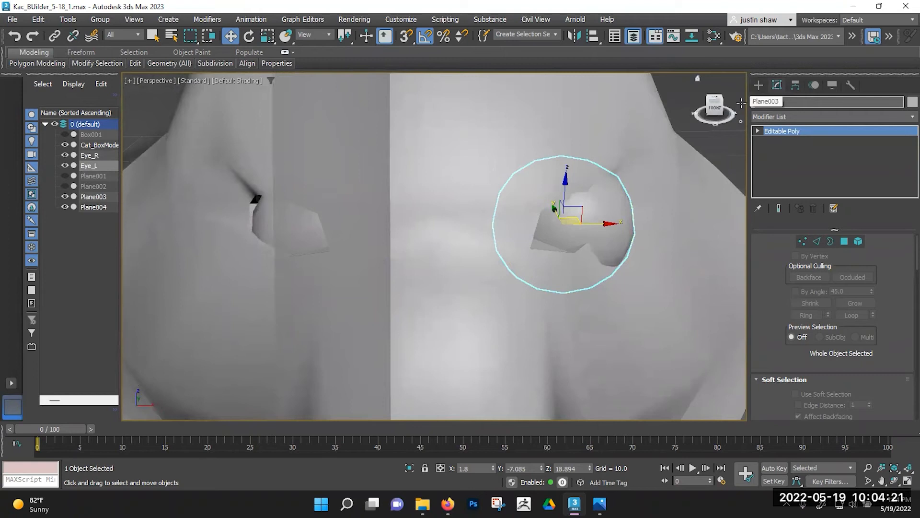
pyautogui.click(553, 228)
# Mirror Eye_R across the X axis as a copy, offset to sit in the opposite eye socket.
pyautogui.click(282, 226)
pyautogui.click(572, 38)
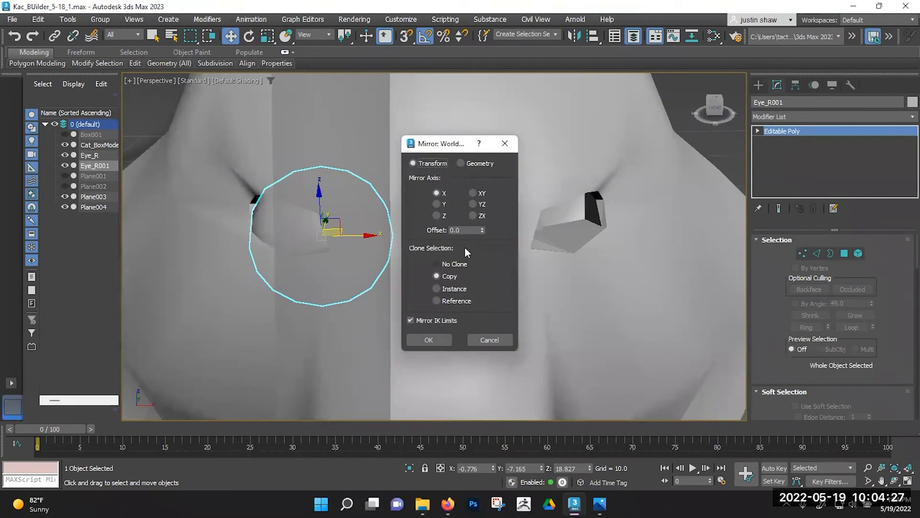
pyautogui.moveTo(483, 230); pyautogui.dragTo(486, 144)
pyautogui.moveTo(492, 100); pyautogui.dragTo(493, 101)
pyautogui.click(428, 339)
# Rename the mirrored eye as Eye_L and nudge it to fit its socket.
pyautogui.click(767, 102)
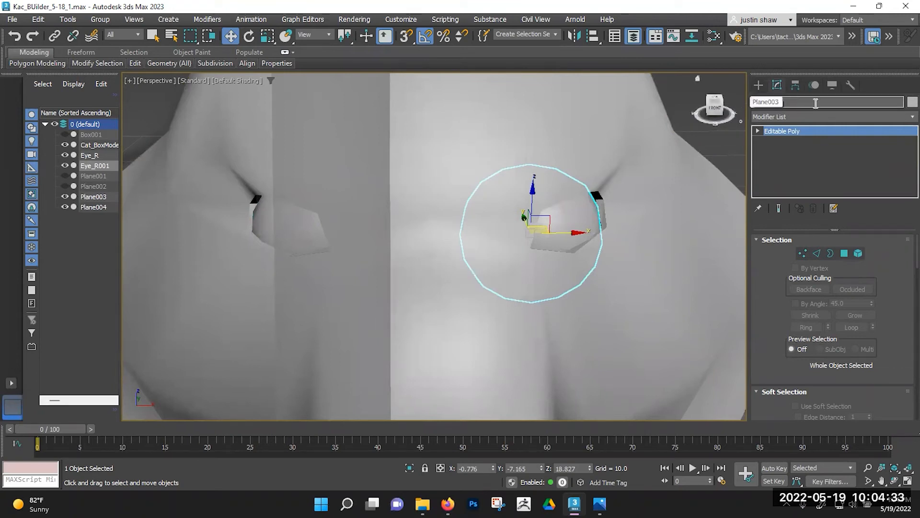
pyautogui.write('Eye_L')
pyautogui.press('Return')
pyautogui.moveTo(609, 211); pyautogui.dragTo(575, 212, button='middle')
pyautogui.moveTo(535, 232); pyautogui.dragTo(534, 230)
# Move a vertex at the upper outer part of Cat_BoxModel's right eye socket to about X -1.196, Y -7.241 in the base mesh.
pyautogui.keyDown('alt'); pyautogui.moveTo(349, 255); pyautogui.dragTo(278, 251, button='middle'); pyautogui.keyUp('alt')
pyautogui.click(269, 294)
pyautogui.click(783, 150)
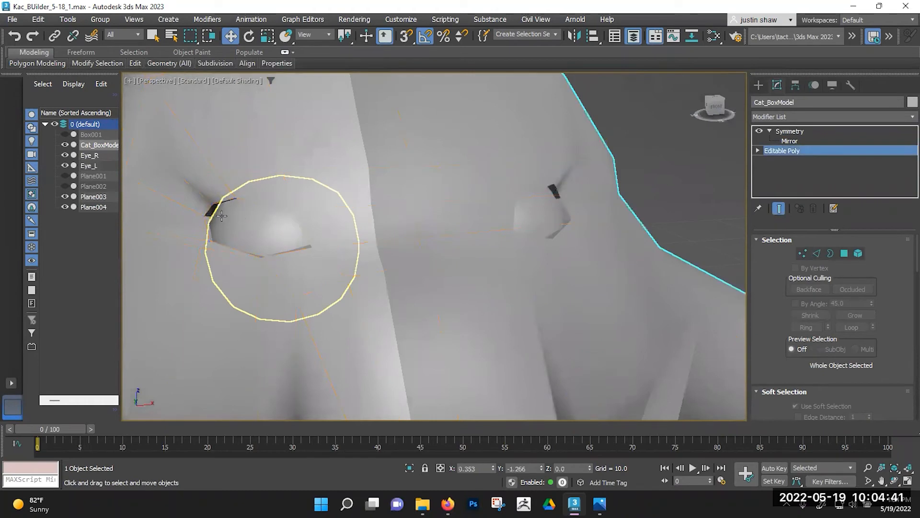
pyautogui.scroll(5, 222, 216)
pyautogui.press('1')
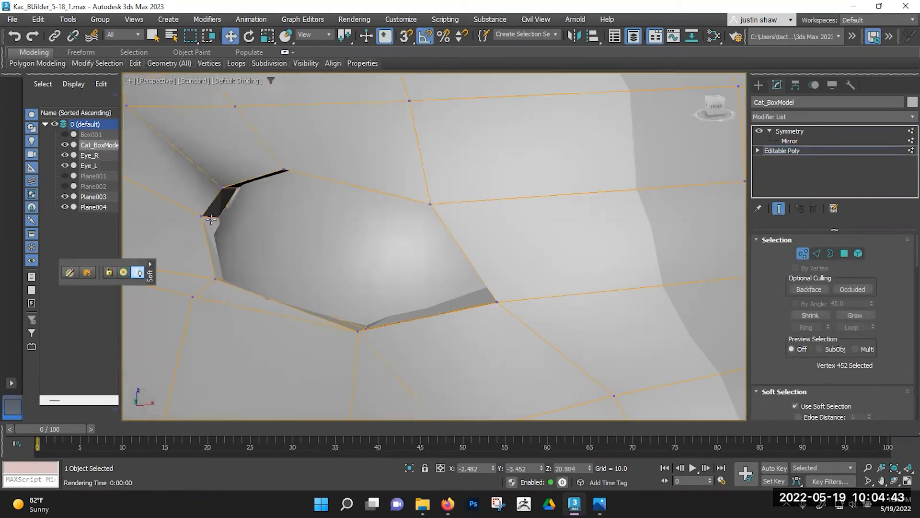
pyautogui.keyDown('alt'); pyautogui.moveTo(217, 216); pyautogui.dragTo(254, 215, button='middle'); pyautogui.keyUp('alt')
pyautogui.click(244, 190)
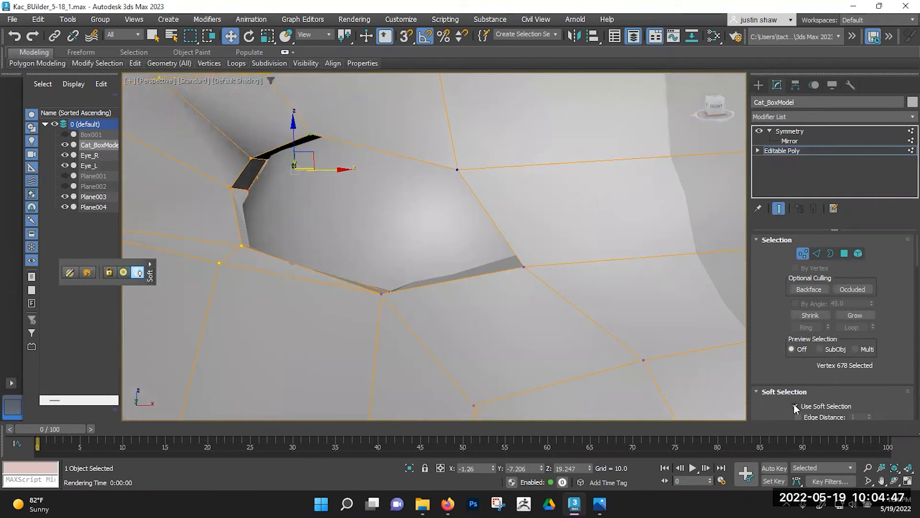
pyautogui.moveTo(327, 170); pyautogui.dragTo(349, 173)
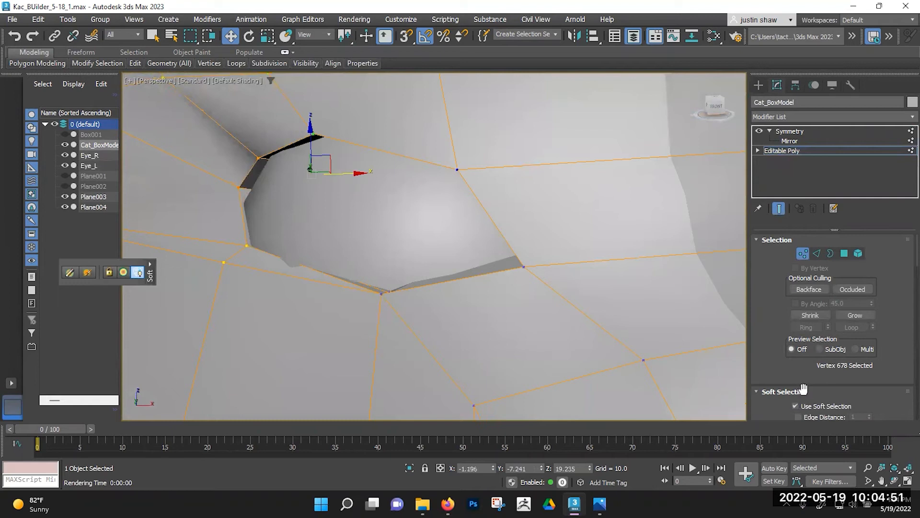
# Turn off soft selection and nudge the two vertices at the eye socket's lower outer corner toward the eyeball.
pyautogui.click(795, 406)
pyautogui.click(244, 247)
pyautogui.keyDown('alt'); pyautogui.moveTo(244, 247); pyautogui.dragTo(253, 252, button='middle'); pyautogui.keyUp('alt')
pyautogui.keyDown('ctrl'); pyautogui.click(257, 244); pyautogui.keyUp('ctrl')
pyautogui.moveTo(280, 244); pyautogui.dragTo(271, 245)
# Nudge the two vertices at the bottom of the eye socket rim to fit the eyeball.
pyautogui.keyDown('alt'); pyautogui.moveTo(335, 284); pyautogui.dragTo(345, 299, button='middle'); pyautogui.keyUp('alt')
pyautogui.click(384, 323)
pyautogui.keyDown('ctrl'); pyautogui.click(371, 332); pyautogui.keyUp('ctrl')
pyautogui.moveTo(376, 313); pyautogui.dragTo(375, 314)
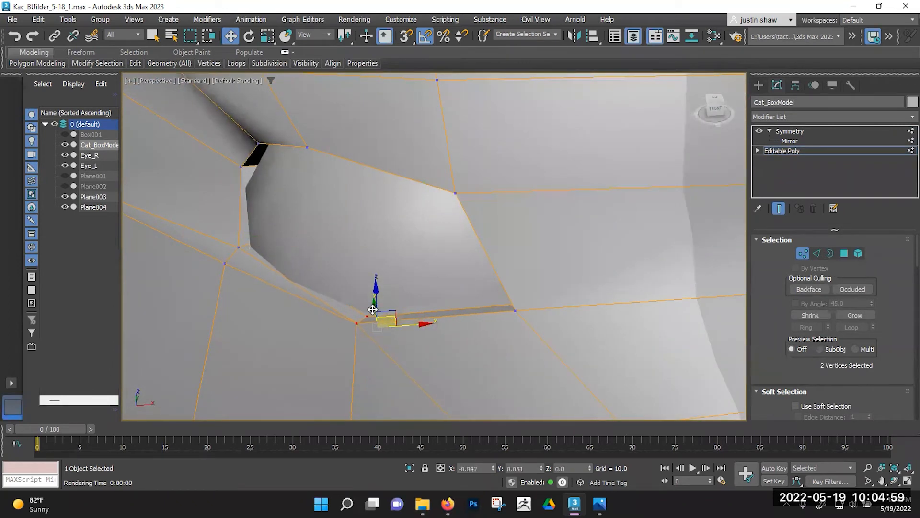
# Readjust the lower outer vertex pair of the eye socket to about X -1.525, Y -7.508, Z 18.983.
pyautogui.keyDown('alt'); pyautogui.moveTo(344, 337); pyautogui.dragTo(307, 312, button='middle'); pyautogui.keyUp('alt')
pyautogui.click(309, 227)
pyautogui.keyDown('ctrl'); pyautogui.click(296, 241); pyautogui.keyUp('ctrl')
pyautogui.moveTo(324, 230); pyautogui.dragTo(317, 233)
pyautogui.keyDown('alt'); pyautogui.moveTo(317, 233); pyautogui.dragTo(413, 248, button='middle'); pyautogui.keyUp('alt')
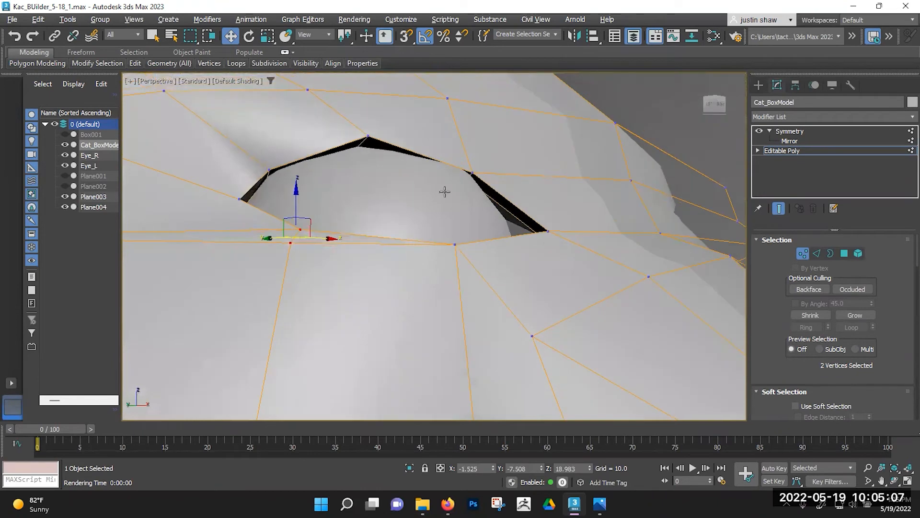
# Move the socket's upper inner rim vertex and its outer corner vertices closer to the eyeball.
pyautogui.click(471, 173)
pyautogui.moveTo(467, 176); pyautogui.dragTo(471, 181)
pyautogui.keyDown('alt'); pyautogui.moveTo(471, 181); pyautogui.dragTo(415, 212, button='middle'); pyautogui.keyUp('alt')
pyautogui.click(297, 164)
pyautogui.moveTo(317, 148); pyautogui.dragTo(298, 181)
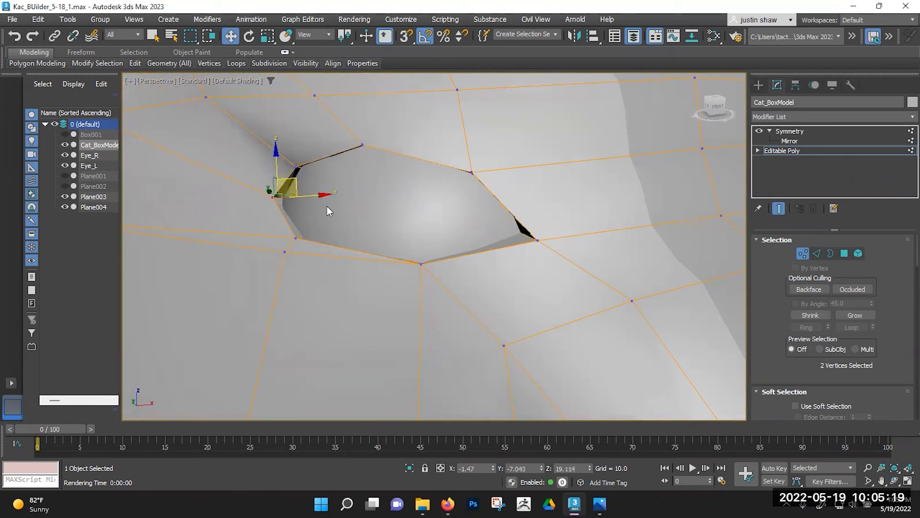
# Adjust the height of the two vertices on top of the snout and select the neighbouring snout vertex.
pyautogui.scroll(-4, 328, 207)
pyautogui.keyDown('alt'); pyautogui.moveTo(402, 220); pyautogui.dragTo(447, 238, button='middle'); pyautogui.keyUp('alt')
pyautogui.scroll(-4, 384, 217)
pyautogui.click(446, 257)
pyautogui.keyDown('ctrl'); pyautogui.click(418, 256); pyautogui.keyUp('ctrl')
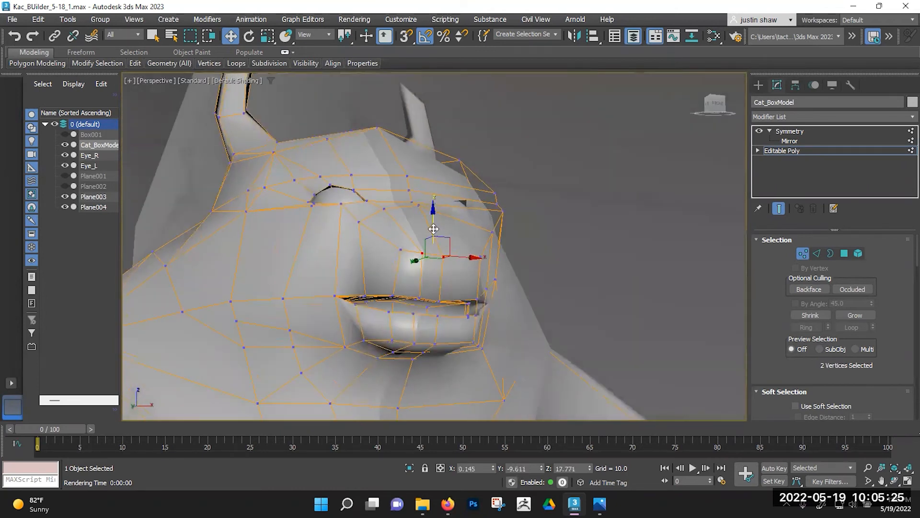
pyautogui.moveTo(433, 216); pyautogui.dragTo(433, 217)
pyautogui.keyDown('alt'); pyautogui.moveTo(449, 234); pyautogui.dragTo(428, 222, button='middle'); pyautogui.keyUp('alt')
pyautogui.click(444, 244)
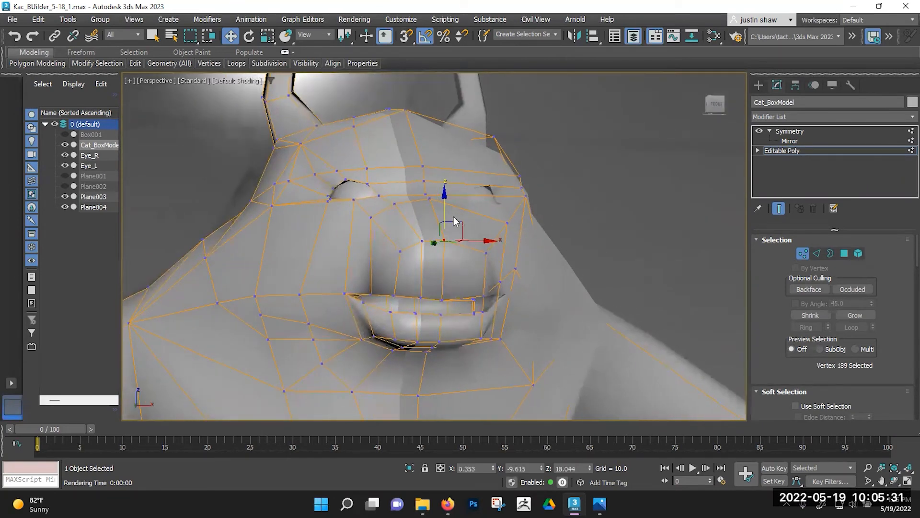
# Collapse Cat_BoxModel and its Symmetry modifier into a single Editable Poly.
pyautogui.rightClick(420, 240)
pyautogui.moveTo(507, 384)
pyautogui.click(555, 385)
# Add a Symmetry modifier to Cat_BoxModel, mirrored on the X axis only with Flip enabled.
pyautogui.keyDown('alt'); pyautogui.moveTo(443, 330); pyautogui.dragTo(442, 328, button='middle'); pyautogui.keyUp('alt')
pyautogui.write('x')
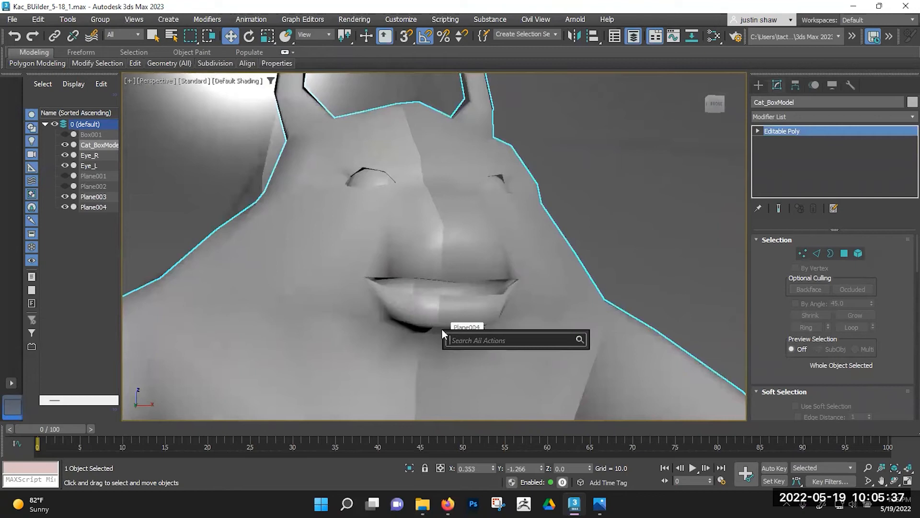
pyautogui.write('sym')
pyautogui.press('Down')
pyautogui.press('Down')
pyautogui.press('Return')
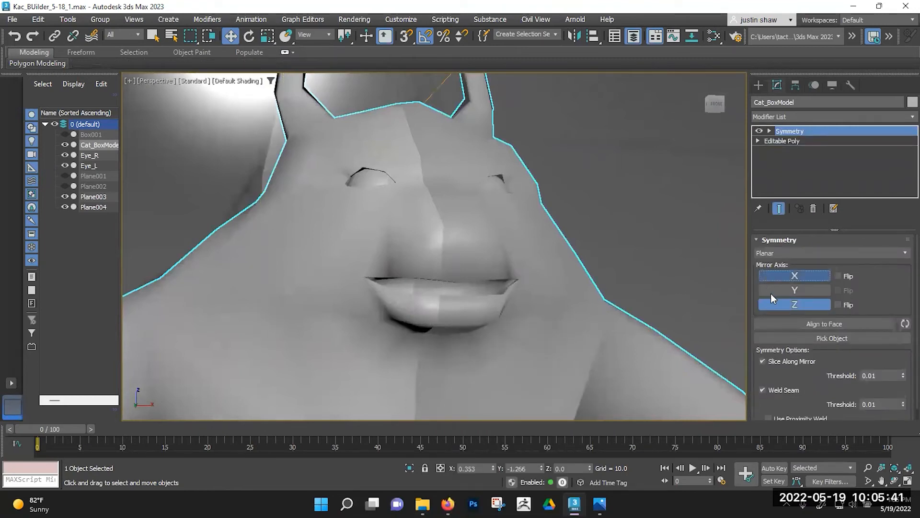
pyautogui.click(784, 300)
pyautogui.click(838, 276)
# Try to scale the Symmetry modifier's mirror gizmo uniformly.
pyautogui.scroll(-10, 449, 272)
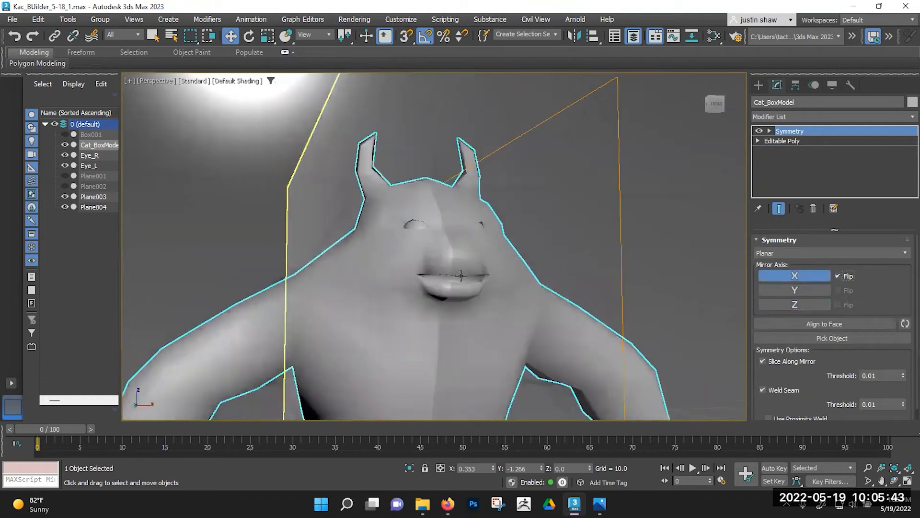
pyautogui.press('1')
pyautogui.press('r')
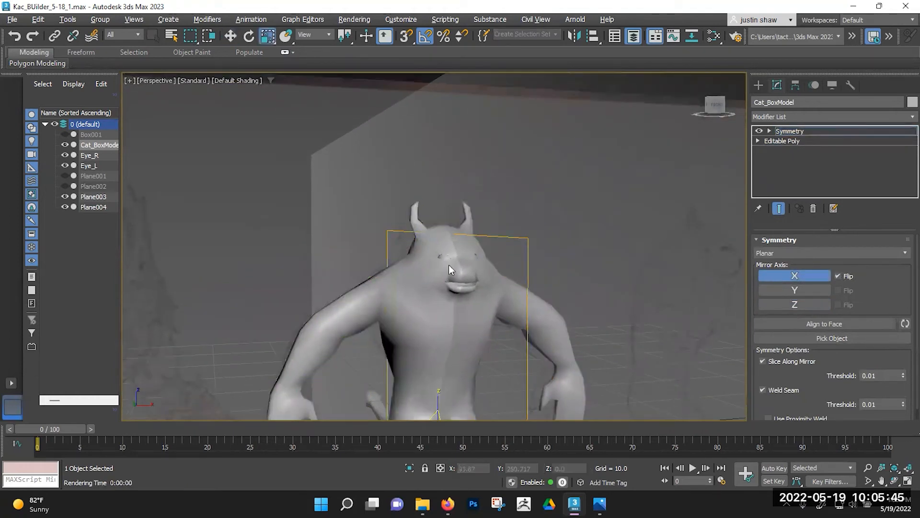
pyautogui.scroll(-4, 449, 266)
pyautogui.moveTo(436, 344); pyautogui.dragTo(431, 323, button='middle')
pyautogui.moveTo(432, 322); pyautogui.dragTo(437, 306)
# Cut new edges in the base Editable Poly from the cheek vertex behind the mouth up the side of the head.
pyautogui.click(788, 142)
pyautogui.scroll(5, 439, 272)
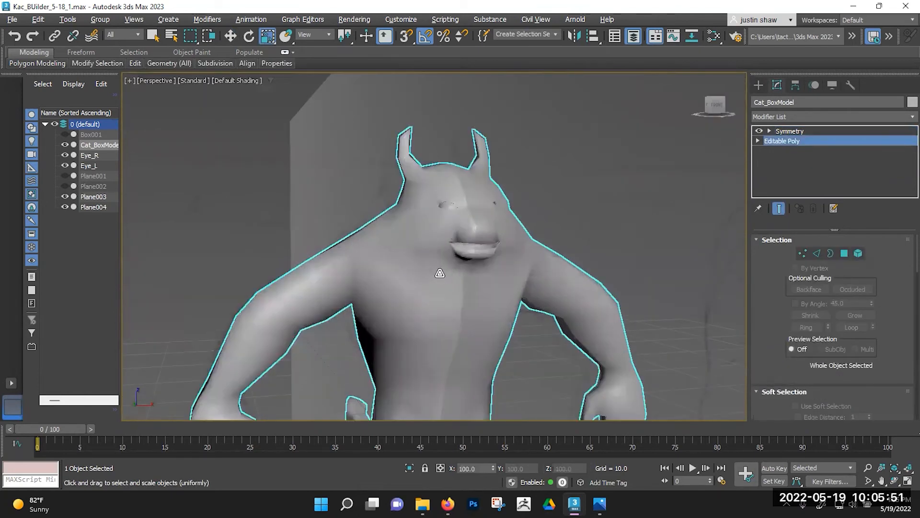
pyautogui.press('1')
pyautogui.keyDown('alt'); pyautogui.moveTo(451, 261); pyautogui.dragTo(490, 225, button='middle'); pyautogui.keyUp('alt')
pyautogui.scroll(3, 451, 231)
pyautogui.keyDown('alt'); pyautogui.moveTo(352, 304); pyautogui.dragTo(392, 305, button='middle'); pyautogui.keyUp('alt')
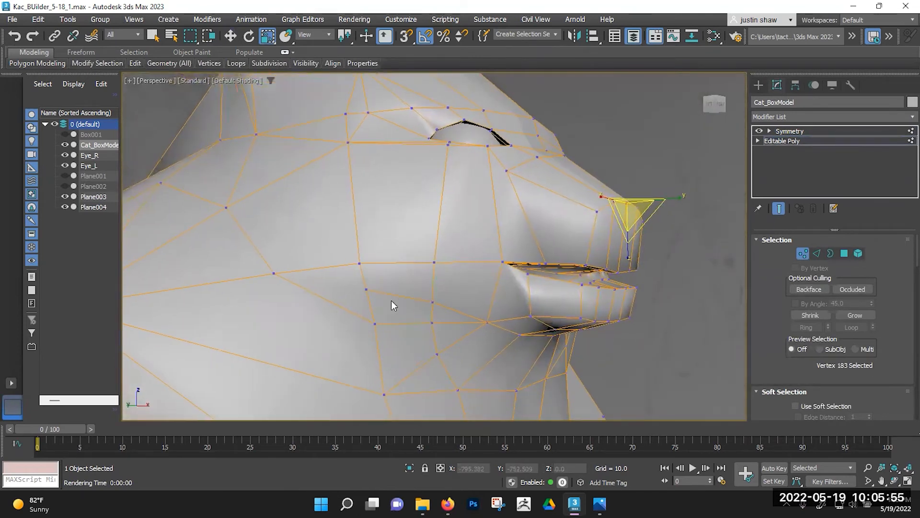
pyautogui.press('w')
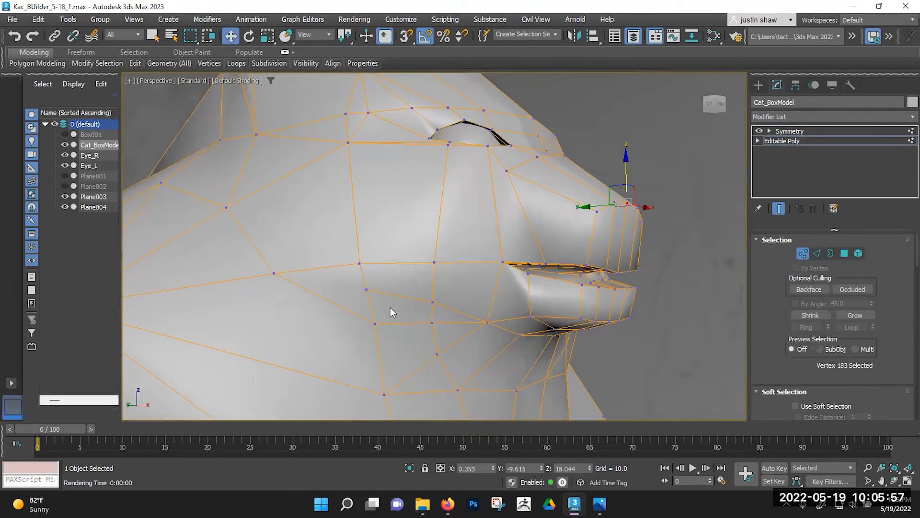
pyautogui.keyDown('alt'); pyautogui.moveTo(390, 299); pyautogui.dragTo(378, 284, button='middle'); pyautogui.keyUp('alt')
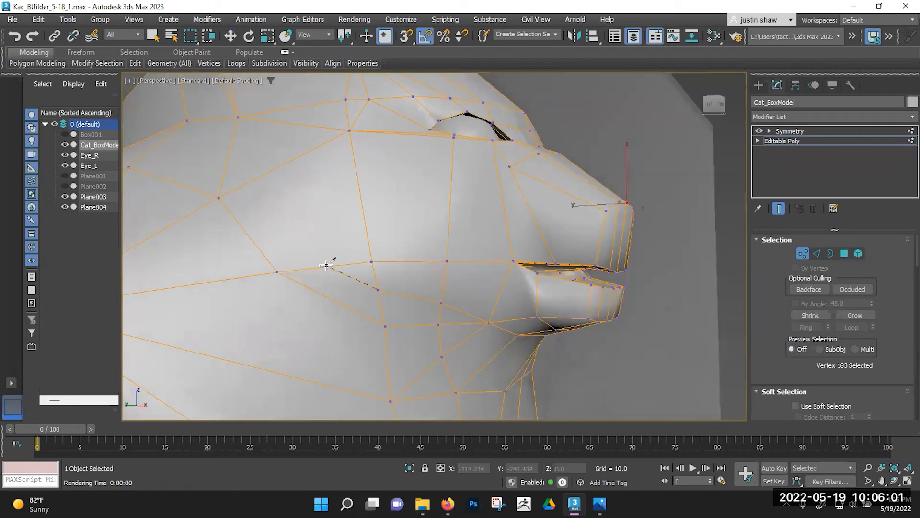
pyautogui.keyDown('alt'); pyautogui.moveTo(318, 266); pyautogui.dragTo(319, 255, button='middle'); pyautogui.keyUp('alt')
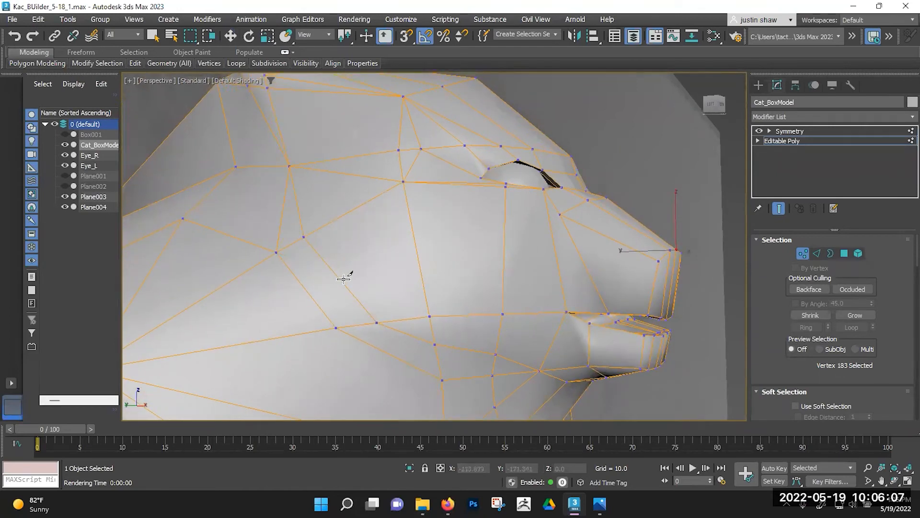
pyautogui.press('w')
# Nudge the cheek vertex beside the mouth corner and select the neighbouring outer cheek vertex for adjustment.
pyautogui.keyDown('alt'); pyautogui.moveTo(371, 325); pyautogui.dragTo(532, 331, button='middle'); pyautogui.keyUp('alt')
pyautogui.click(524, 340)
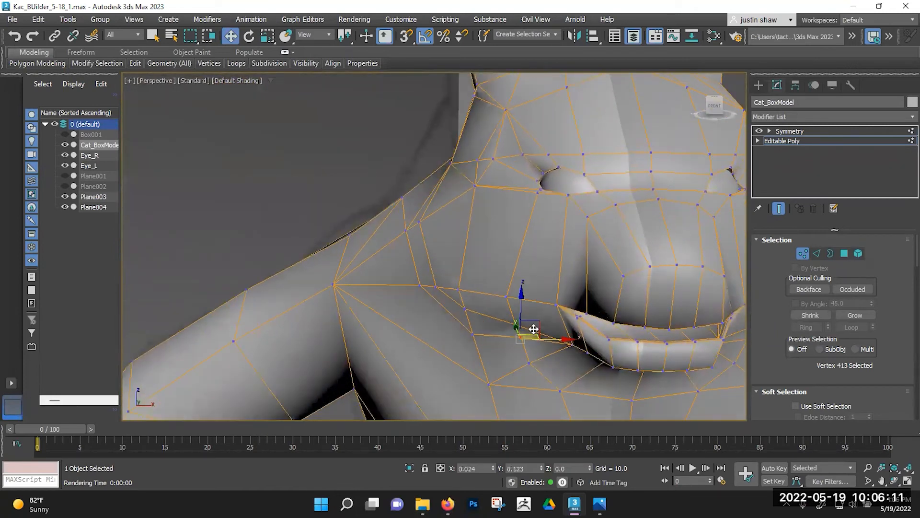
pyautogui.click(472, 332)
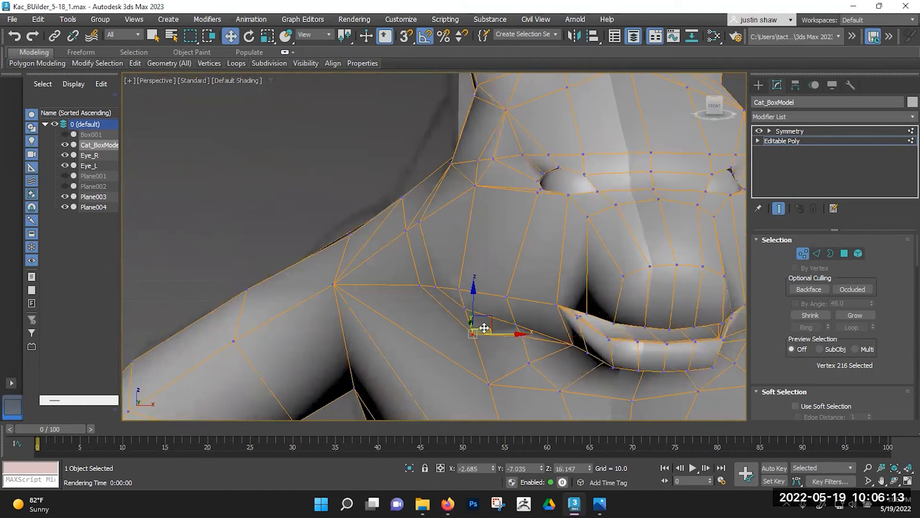
# Move the cheek and jawline vertices beside the mouth to round out the lower edge of the cheek.
pyautogui.moveTo(484, 328); pyautogui.dragTo(483, 320)
pyautogui.click(420, 284)
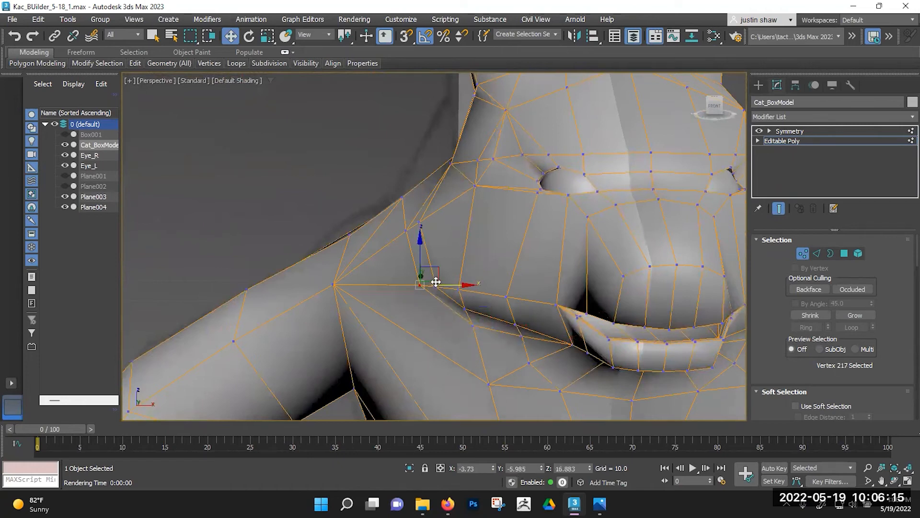
pyautogui.moveTo(432, 280); pyautogui.dragTo(437, 274)
pyautogui.click(405, 228)
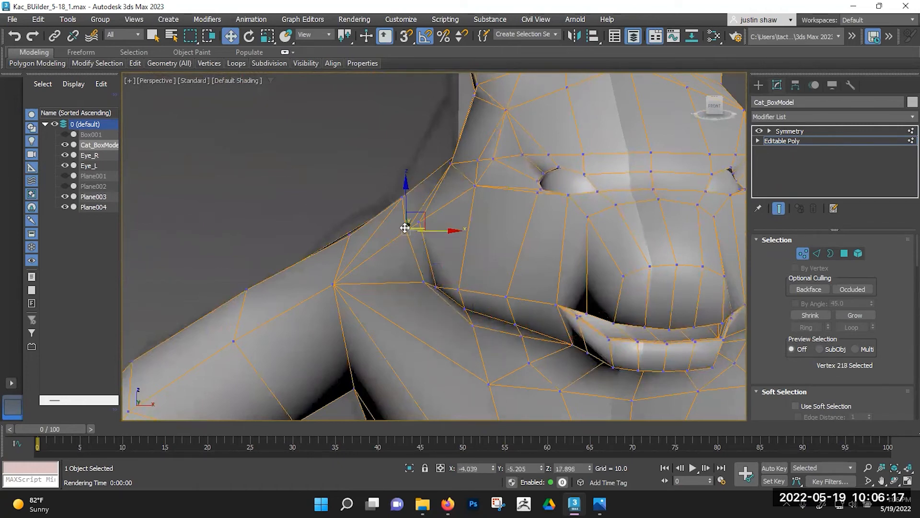
pyautogui.moveTo(425, 225); pyautogui.dragTo(432, 225)
pyautogui.keyDown('alt'); pyautogui.moveTo(433, 224); pyautogui.dragTo(443, 275, button='middle'); pyautogui.keyUp('alt')
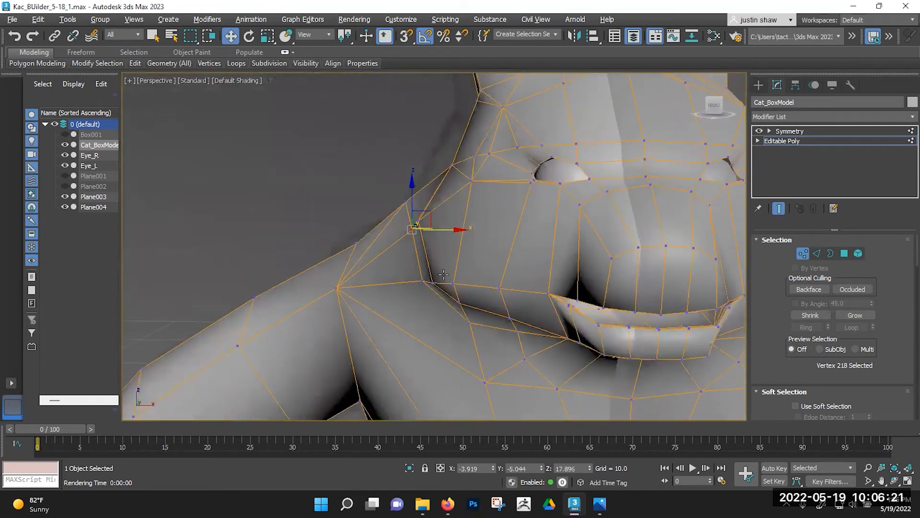
pyautogui.click(510, 317)
pyautogui.keyDown('alt'); pyautogui.moveTo(521, 351); pyautogui.dragTo(526, 315, button='middle'); pyautogui.keyUp('alt')
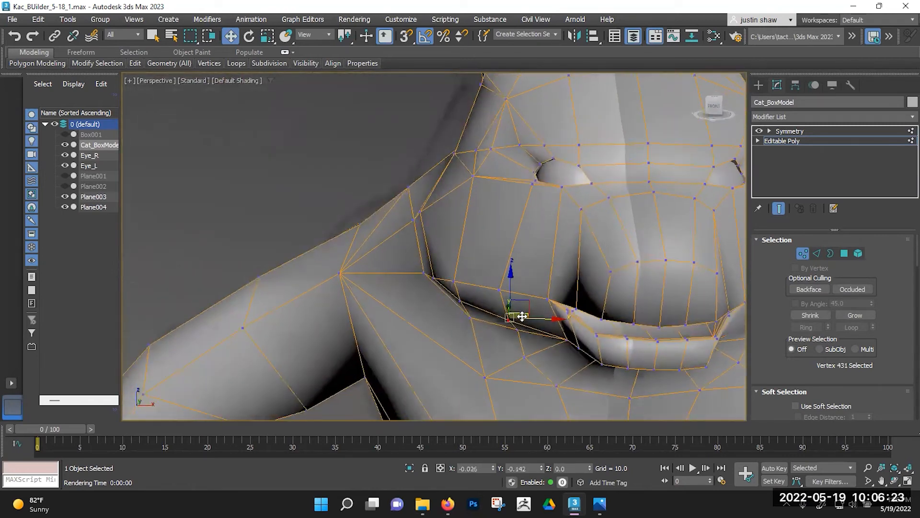
pyautogui.moveTo(521, 317); pyautogui.dragTo(522, 317)
# Cut a new edge from the lower cheek vertex forward to the vertex below the mouth corner.
pyautogui.keyDown('alt'); pyautogui.moveTo(522, 316); pyautogui.dragTo(619, 301, button='middle'); pyautogui.keyUp('alt')
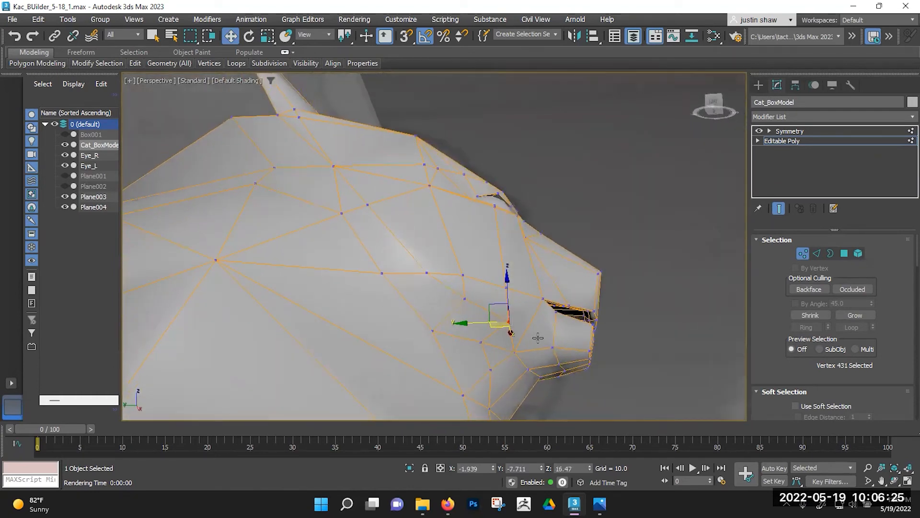
pyautogui.scroll(5, 528, 343)
pyautogui.keyDown('alt'); pyautogui.moveTo(501, 329); pyautogui.dragTo(497, 314, button='middle'); pyautogui.keyUp('alt')
pyautogui.moveTo(560, 325); pyautogui.dragTo(557, 333, button='middle')
pyautogui.press('q')
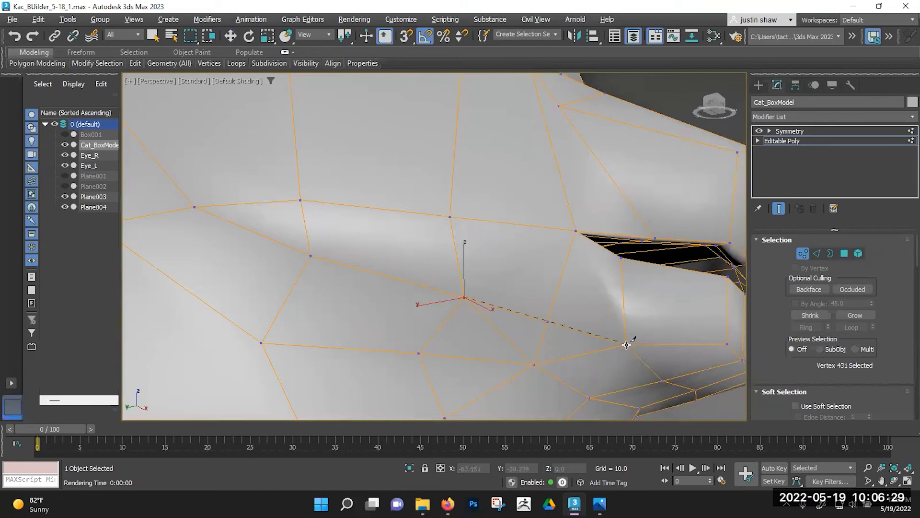
pyautogui.rightClick(552, 356)
pyautogui.keyDown('alt'); pyautogui.moveTo(551, 356); pyautogui.dragTo(516, 341, button='middle'); pyautogui.keyUp('alt')
pyautogui.scroll(-2, 548, 355)
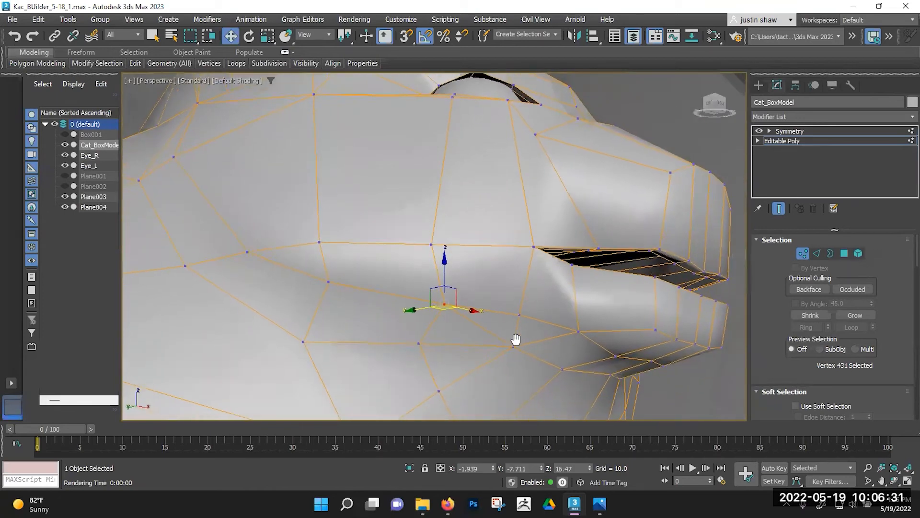
# Remove the leftover diagonal edge below the new cheek cut.
pyautogui.press('2')
pyautogui.click(479, 328)
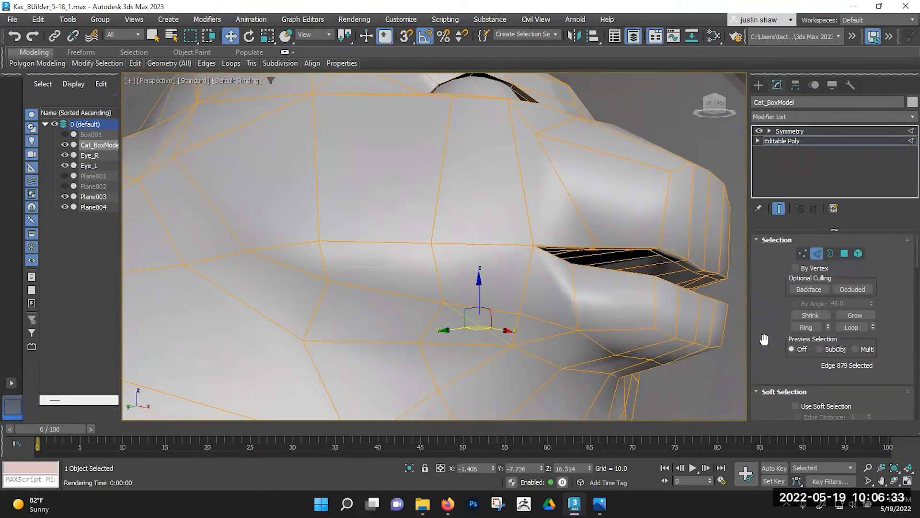
pyautogui.scroll(-3, 791, 335)
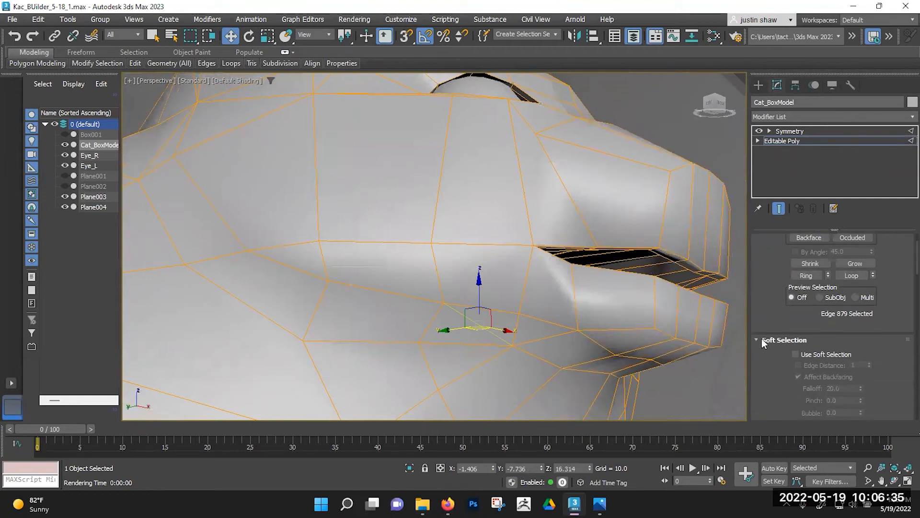
pyautogui.click(761, 341)
pyautogui.click(801, 380)
# Adjust the vertices under the lower lip and mouth corner to smooth the chin.
pyautogui.keyDown('alt'); pyautogui.moveTo(529, 320); pyautogui.dragTo(498, 374, button='middle'); pyautogui.keyUp('alt')
pyautogui.press('1')
pyautogui.click(523, 332)
pyautogui.keyDown('alt'); pyautogui.moveTo(538, 351); pyautogui.dragTo(436, 301, button='middle'); pyautogui.keyUp('alt')
pyautogui.click(467, 331)
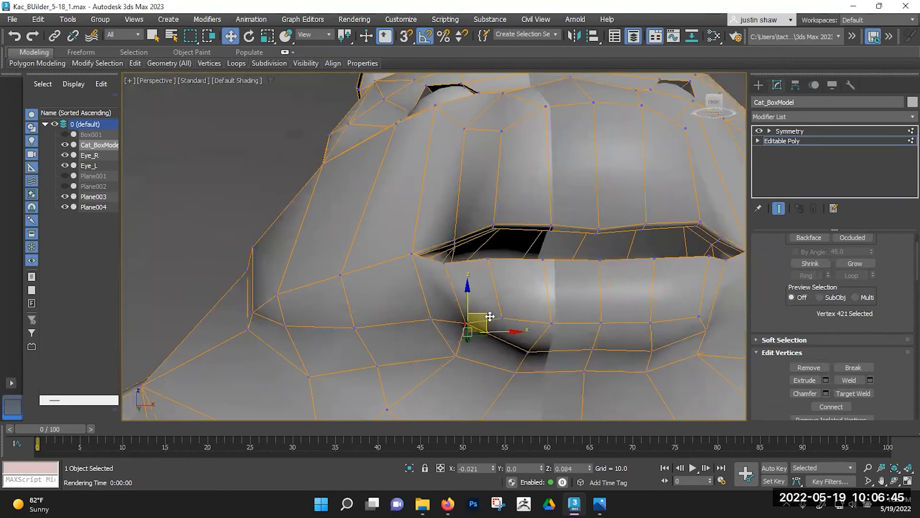
pyautogui.keyDown('alt'); pyautogui.moveTo(487, 323); pyautogui.dragTo(530, 341, button='middle'); pyautogui.keyUp('alt')
pyautogui.click(528, 352)
pyautogui.moveTo(546, 335); pyautogui.dragTo(546, 333)
# Select the ring of edges running through the upper arm and chest and connect them with a new edge loop.
pyautogui.scroll(-5, 547, 332)
pyautogui.keyDown('alt'); pyautogui.moveTo(551, 332); pyautogui.dragTo(530, 263, button='middle'); pyautogui.keyUp('alt')
pyautogui.scroll(-4, 471, 290)
pyautogui.keyDown('alt'); pyautogui.moveTo(471, 290); pyautogui.dragTo(430, 291, button='middle'); pyautogui.keyUp('alt')
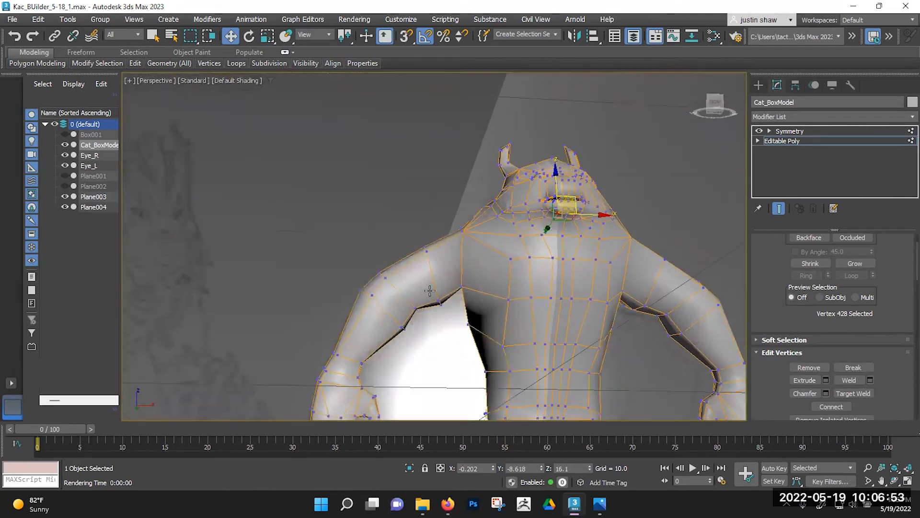
pyautogui.moveTo(353, 365); pyautogui.dragTo(364, 351, button='middle')
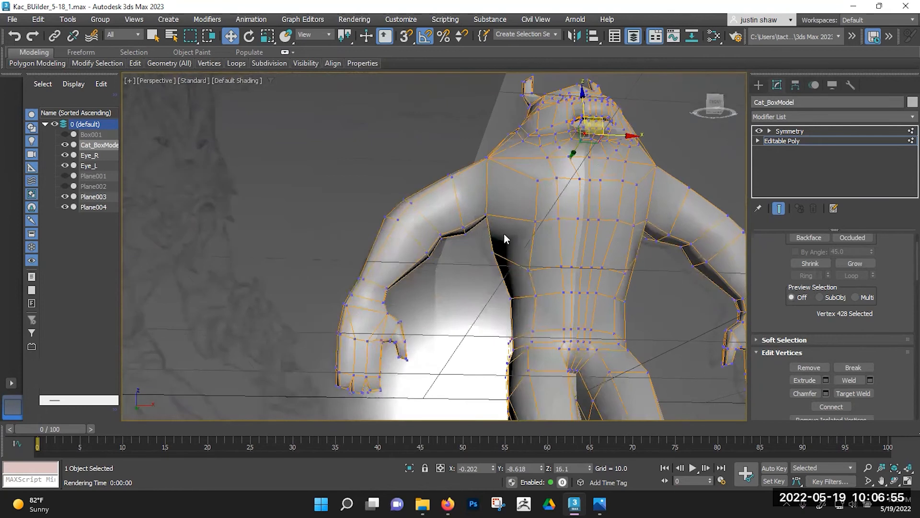
pyautogui.press('2')
pyautogui.click(457, 200)
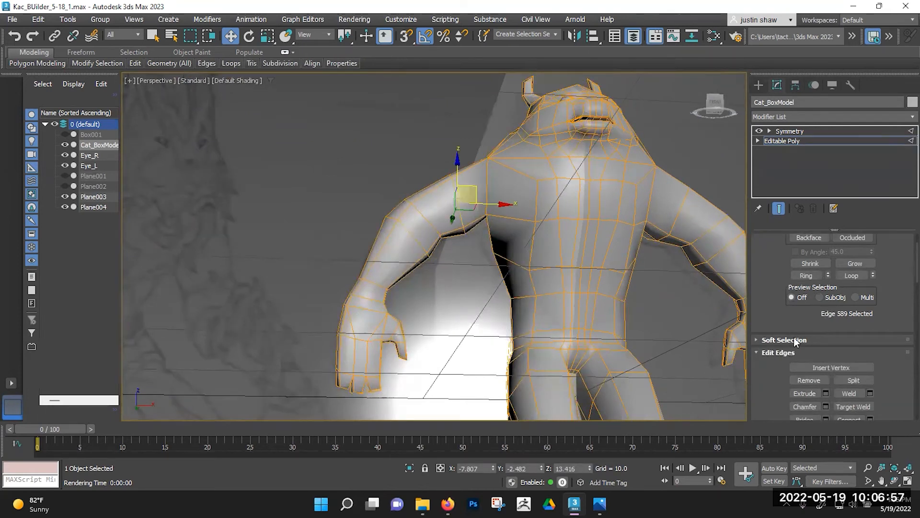
pyautogui.scroll(2, 780, 349)
pyautogui.click(805, 310)
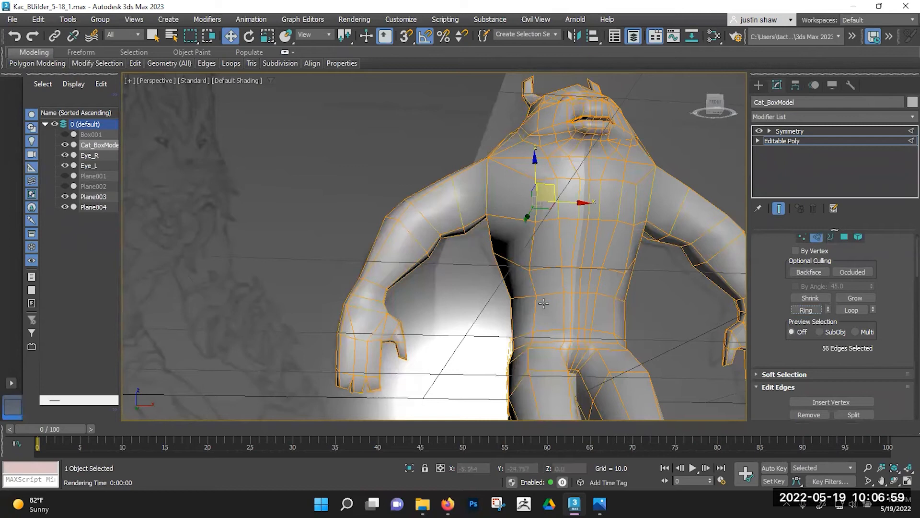
pyautogui.moveTo(402, 343); pyautogui.dragTo(388, 327, button='middle')
pyautogui.keyDown('alt'); pyautogui.moveTo(492, 307); pyautogui.dragTo(834, 367, button='middle'); pyautogui.keyUp('alt')
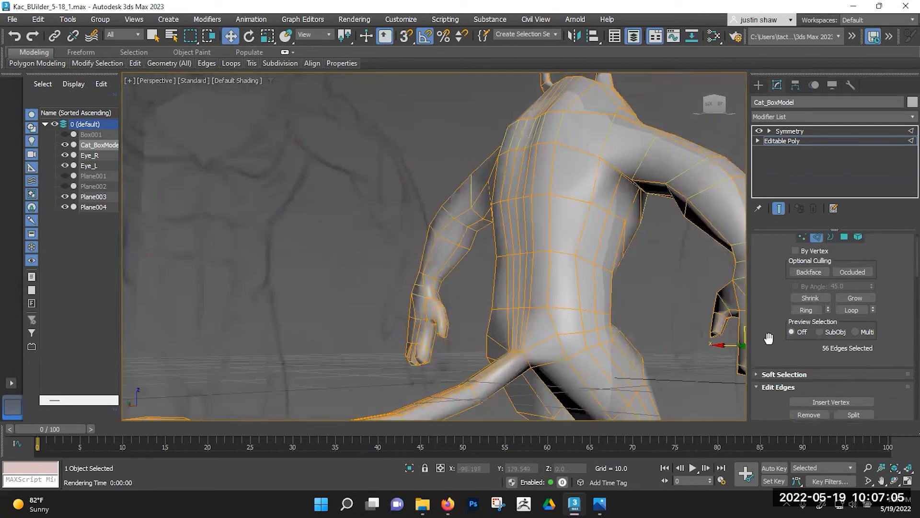
pyautogui.scroll(-2, 801, 359)
pyautogui.click(843, 403)
# Adjust the depth of the new loop's edges across the front of the chest.
pyautogui.keyDown('alt'); pyautogui.moveTo(643, 271); pyautogui.dragTo(541, 216, button='middle'); pyautogui.keyUp('alt')
pyautogui.scroll(4, 541, 216)
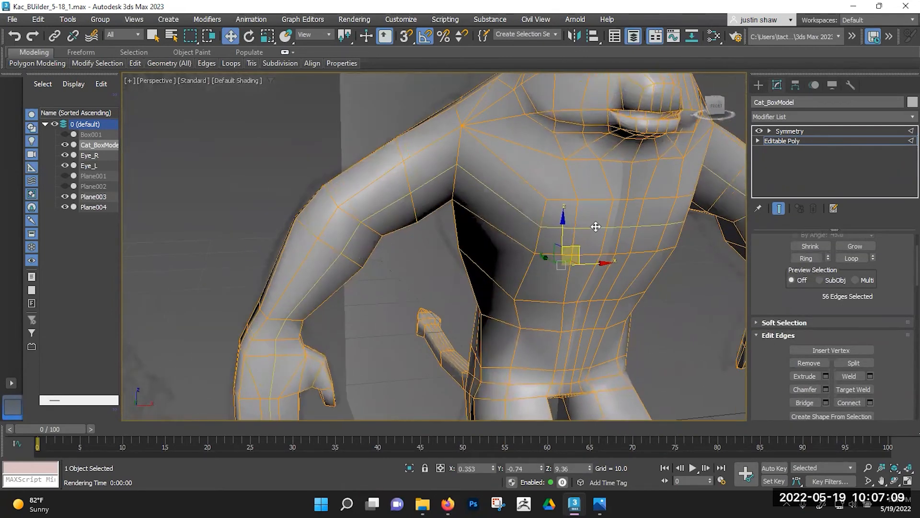
pyautogui.click(616, 226)
pyautogui.keyDown('alt'); pyautogui.moveTo(617, 225); pyautogui.dragTo(602, 222, button='middle'); pyautogui.keyUp('alt')
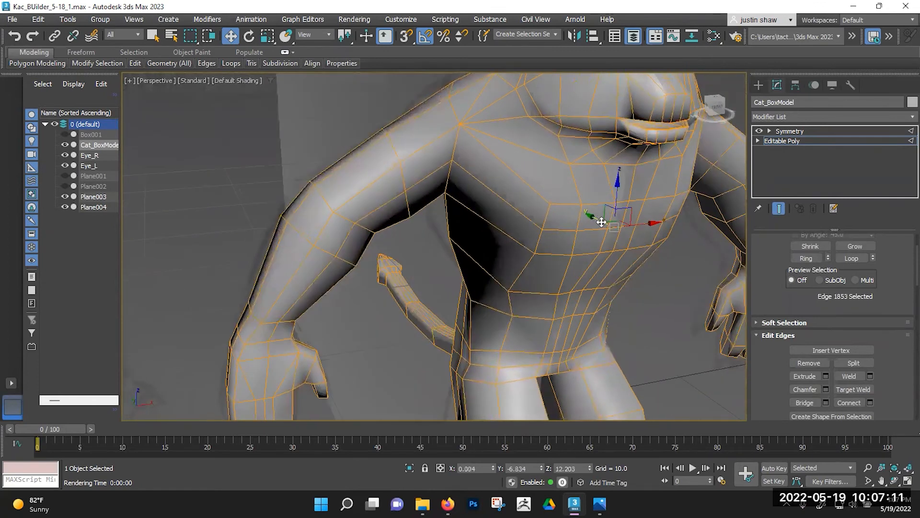
pyautogui.moveTo(602, 223); pyautogui.dragTo(605, 225)
pyautogui.scroll(2, 605, 224)
pyautogui.keyDown('alt'); pyautogui.moveTo(605, 225); pyautogui.dragTo(595, 232, button='middle'); pyautogui.keyUp('alt')
pyautogui.click(592, 235)
pyautogui.moveTo(579, 226); pyautogui.dragTo(580, 227)
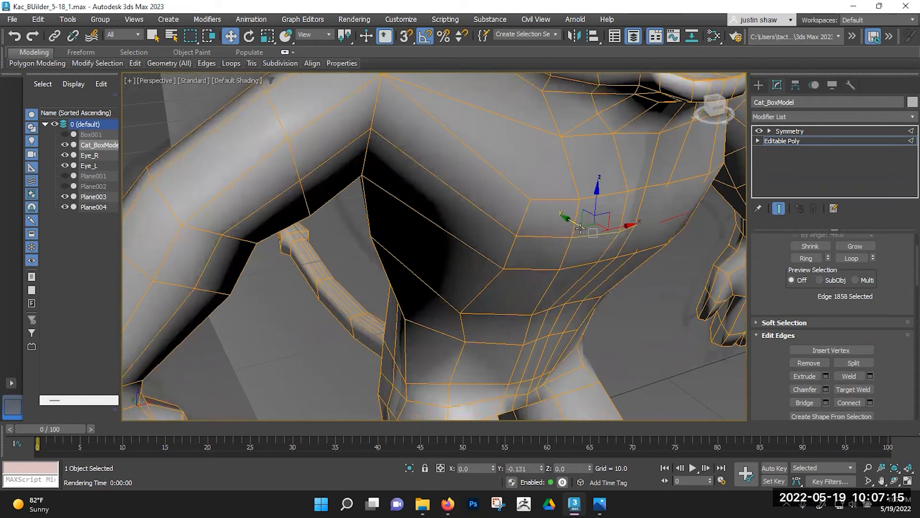
# Reposition the outer chest vertices below the armpit to fill out the side of the pectoral.
pyautogui.keyDown('alt'); pyautogui.moveTo(580, 229); pyautogui.dragTo(528, 249, button='middle'); pyautogui.keyUp('alt')
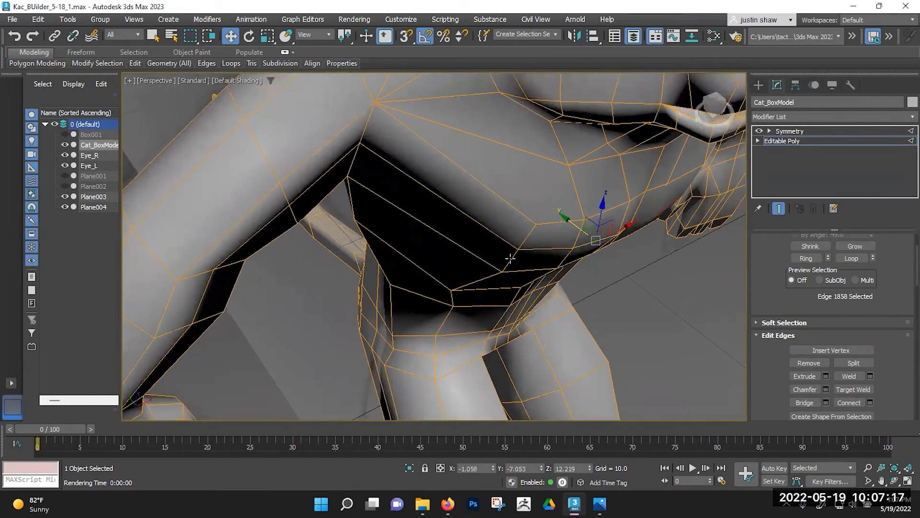
pyautogui.press('1')
pyautogui.click(504, 272)
pyautogui.moveTo(508, 264); pyautogui.dragTo(501, 246)
pyautogui.click(535, 224)
pyautogui.moveTo(538, 215); pyautogui.dragTo(531, 209)
# Cut a new row of edges from the armpit across the torso just below the chest.
pyautogui.keyDown('alt'); pyautogui.moveTo(530, 209); pyautogui.dragTo(467, 277, button='middle'); pyautogui.keyUp('alt')
pyautogui.scroll(-5, 527, 179)
pyautogui.scroll(10, 550, 248)
pyautogui.hotkey('alt', 'c')
pyautogui.click(343, 167)
pyautogui.click(500, 280)
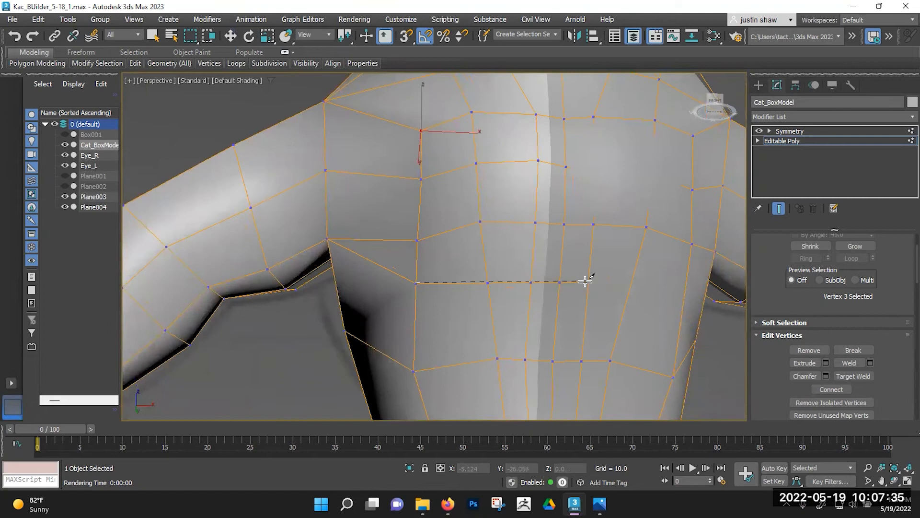
# Move the row of lower chest vertices down toward the new cut to form the pectoral crease.
pyautogui.press('w')
pyautogui.keyDown('alt'); pyautogui.moveTo(450, 284); pyautogui.dragTo(372, 231, button='middle'); pyautogui.keyUp('alt')
pyautogui.click(373, 231)
pyautogui.click(433, 236)
pyautogui.moveTo(464, 243)
pyautogui.keyDown('alt'); pyautogui.mouseDown(button='middle')
pyautogui.moveTo(450, 249)
pyautogui.moveTo(469, 250)
pyautogui.moveTo(450, 235)
pyautogui.mouseUp(button='middle'); pyautogui.keyUp('alt')
pyautogui.keyDown('ctrl'); pyautogui.click(459, 244); pyautogui.keyUp('ctrl')
pyautogui.keyDown('ctrl'); pyautogui.click(472, 247); pyautogui.keyUp('ctrl')
pyautogui.moveTo(441, 233); pyautogui.dragTo(432, 266)
# Reposition the outer vertex of the pectoral crease near the armpit.
pyautogui.keyDown('alt'); pyautogui.moveTo(431, 265); pyautogui.dragTo(372, 272, button='middle'); pyautogui.keyUp('alt')
pyautogui.click(369, 239)
pyautogui.keyDown('alt'); pyautogui.moveTo(369, 239); pyautogui.dragTo(328, 260, button='middle'); pyautogui.keyUp('alt')
pyautogui.moveTo(383, 222); pyautogui.dragTo(373, 231)
# Select the five vertices along the cut beneath the chest and move them inward and slightly up.
pyautogui.keyDown('alt'); pyautogui.moveTo(375, 230); pyautogui.dragTo(428, 287, button='middle'); pyautogui.keyUp('alt')
pyautogui.click(441, 289)
pyautogui.keyDown('ctrl'); pyautogui.click(430, 289); pyautogui.keyUp('ctrl')
pyautogui.keyDown('ctrl'); pyautogui.click(417, 289); pyautogui.keyUp('ctrl')
pyautogui.keyDown('ctrl'); pyautogui.click(400, 288); pyautogui.keyUp('ctrl')
pyautogui.keyDown('ctrl'); pyautogui.click(341, 273); pyautogui.keyUp('ctrl')
pyautogui.keyDown('alt'); pyautogui.moveTo(350, 270); pyautogui.dragTo(393, 272, button='middle'); pyautogui.keyUp('alt')
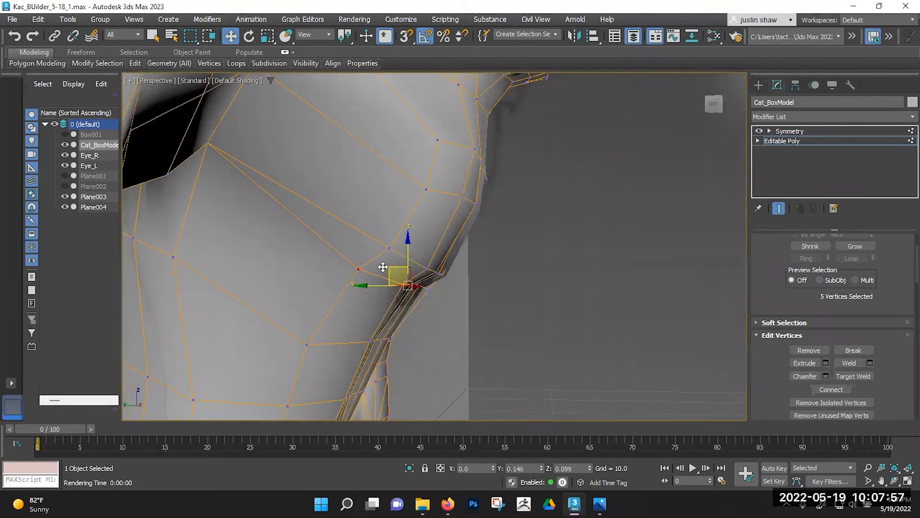
pyautogui.keyDown('alt'); pyautogui.moveTo(496, 295); pyautogui.dragTo(413, 297, button='middle'); pyautogui.keyUp('alt')
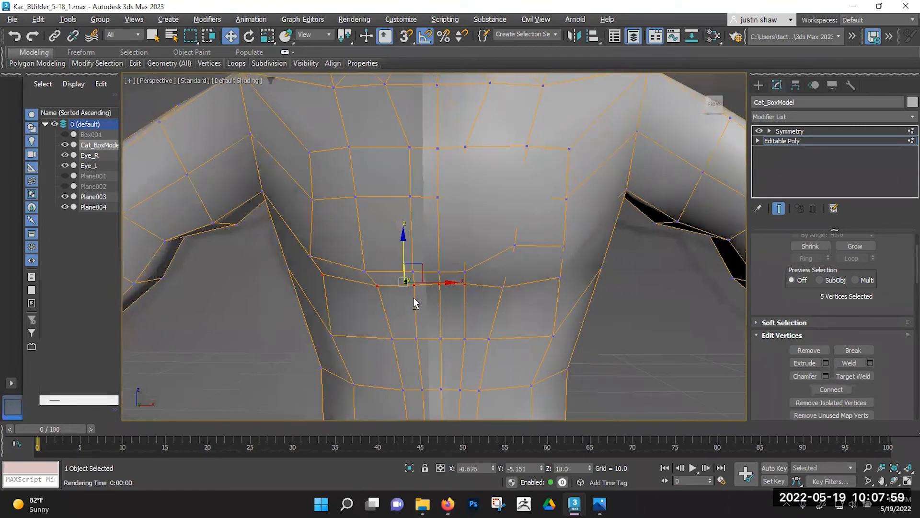
# Move the two outer vertices of the upper chest outward to widen the pectoral.
pyautogui.click(312, 199)
pyautogui.moveTo(326, 182); pyautogui.dragTo(320, 147)
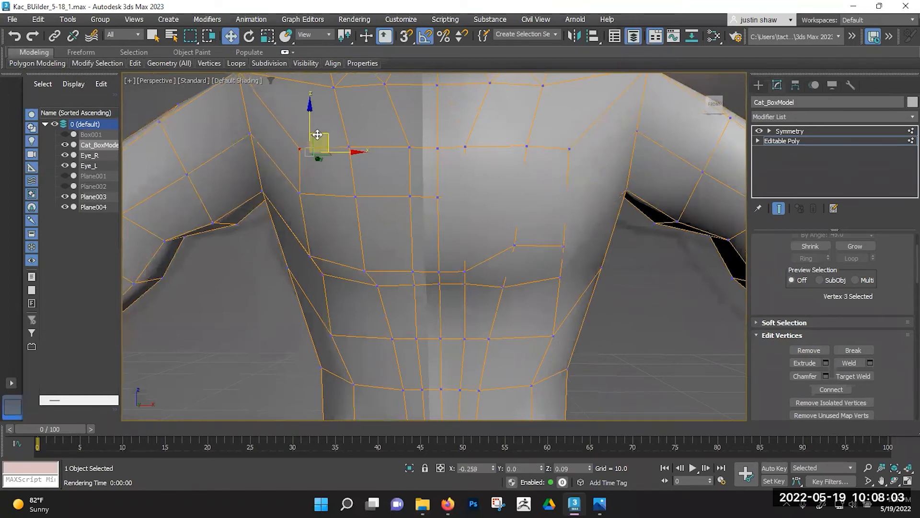
pyautogui.keyDown('alt'); pyautogui.moveTo(327, 145); pyautogui.dragTo(423, 220, button='middle'); pyautogui.keyUp('alt')
pyautogui.scroll(-5, 491, 267)
pyautogui.scroll(5, 467, 251)
pyautogui.scroll(-5, 521, 240)
pyautogui.scroll(5, 423, 221)
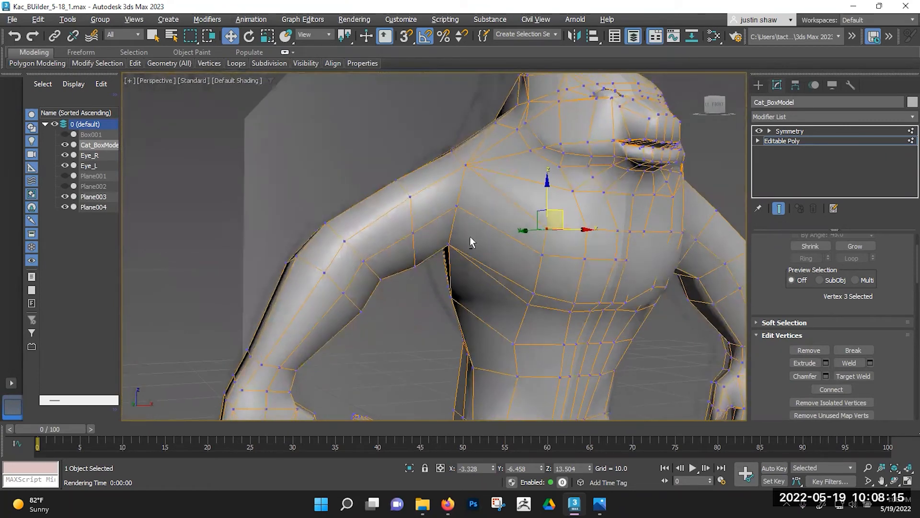
# Reposition the vertices at the front of the armpit and on the underside of the upper arm.
pyautogui.keyDown('alt'); pyautogui.moveTo(470, 238); pyautogui.dragTo(494, 252, button='middle'); pyautogui.keyUp('alt')
pyautogui.scroll(5, 450, 208)
pyautogui.click(449, 160)
pyautogui.keyDown('alt'); pyautogui.moveTo(446, 162); pyautogui.dragTo(462, 150, button='middle'); pyautogui.keyUp('alt')
pyautogui.moveTo(462, 152); pyautogui.dragTo(468, 161)
pyautogui.keyDown('alt'); pyautogui.moveTo(429, 165); pyautogui.dragTo(429, 165, button='middle'); pyautogui.keyUp('alt')
pyautogui.scroll(-5, 430, 165)
pyautogui.moveTo(418, 211)
pyautogui.keyDown('alt'); pyautogui.mouseDown(button='middle')
pyautogui.moveTo(450, 221)
pyautogui.moveTo(411, 213)
pyautogui.moveTo(414, 224)
pyautogui.mouseUp(button='middle'); pyautogui.keyUp('alt')
pyautogui.click(399, 196)
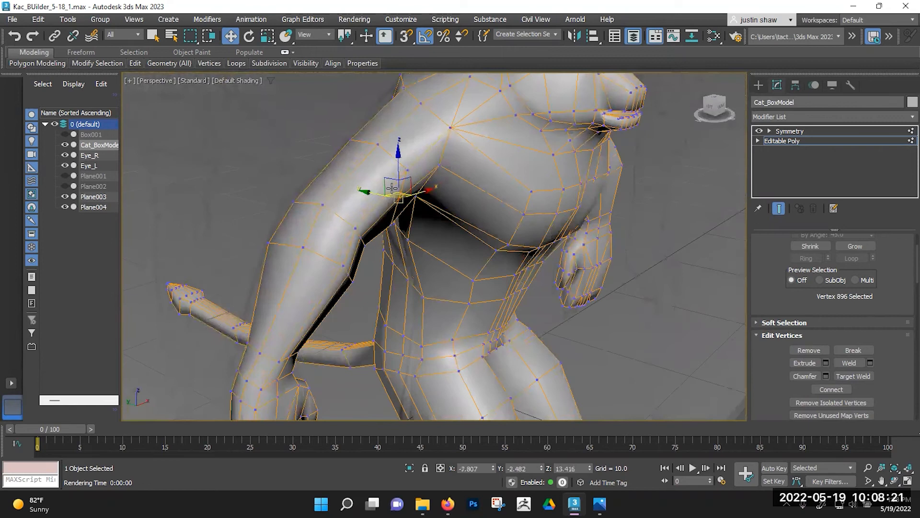
pyautogui.moveTo(397, 195); pyautogui.dragTo(403, 199)
# Select three vertices around the upper arm and move them to reshape it below the shoulder.
pyautogui.keyDown('alt'); pyautogui.moveTo(415, 222); pyautogui.dragTo(406, 185, button='middle'); pyautogui.keyUp('alt')
pyautogui.scroll(5, 404, 214)
pyautogui.scroll(-5, 394, 199)
pyautogui.moveTo(406, 185); pyautogui.dragTo(417, 208, button='middle')
pyautogui.moveTo(383, 160); pyautogui.dragTo(413, 170)
pyautogui.keyDown('alt'); pyautogui.moveTo(413, 169); pyautogui.dragTo(439, 212, button='middle'); pyautogui.keyUp('alt')
# Cut a new line of edges around the upper arm from the front of the armpit over the shoulder.
pyautogui.press('q')
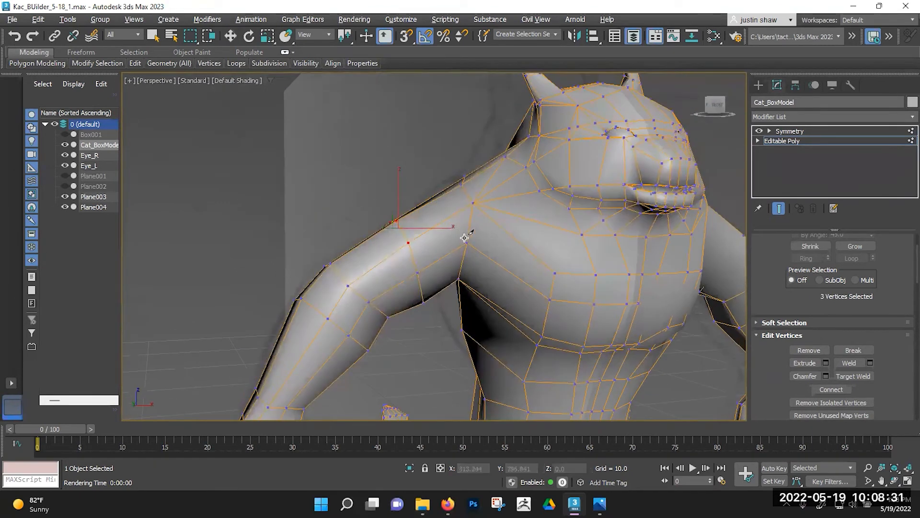
pyautogui.keyDown('alt'); pyautogui.moveTo(466, 240); pyautogui.dragTo(437, 236, button='middle'); pyautogui.keyUp('alt')
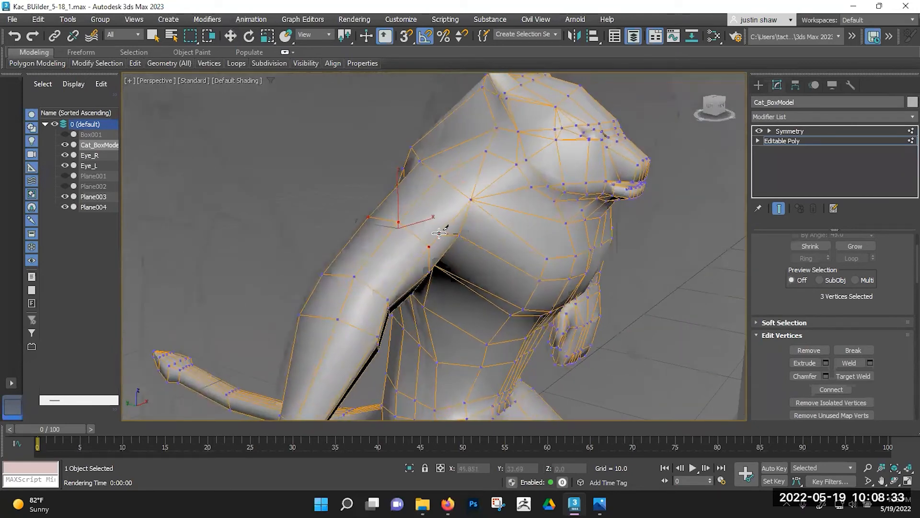
pyautogui.keyDown('ctrl'); pyautogui.click(441, 230); pyautogui.keyUp('ctrl')
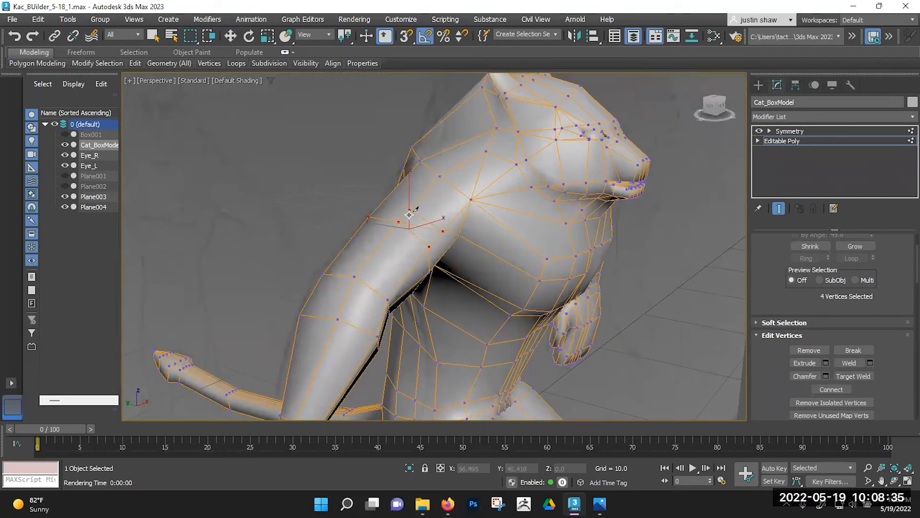
pyautogui.scroll(3, 408, 214)
pyautogui.click(397, 215)
pyautogui.keyDown('alt'); pyautogui.moveTo(396, 216); pyautogui.dragTo(514, 222, button='middle'); pyautogui.keyUp('alt')
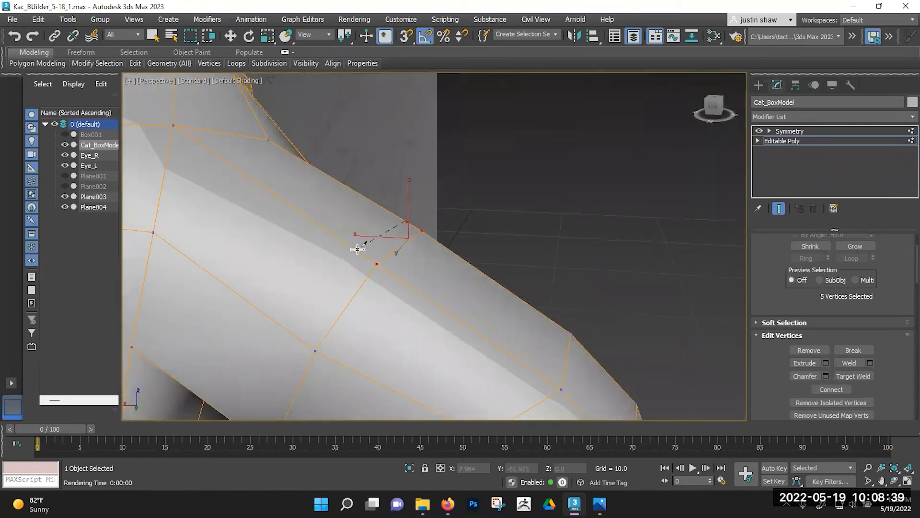
pyautogui.scroll(-5, 357, 249)
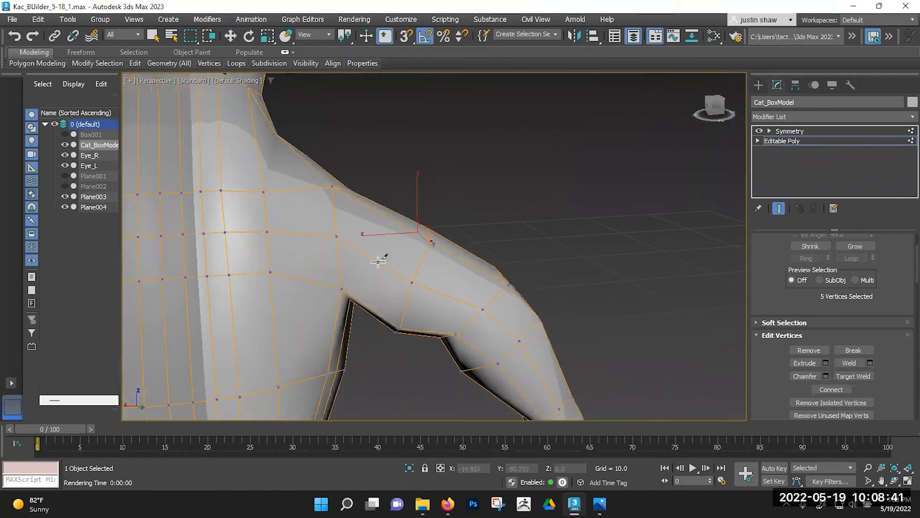
pyautogui.rightClick(397, 248)
# Continue the shoulder cut down the back of the upper arm toward the rear of the armpit.
pyautogui.keyDown('alt'); pyautogui.moveTo(397, 247); pyautogui.dragTo(383, 283, button='middle'); pyautogui.keyUp('alt')
pyautogui.click(397, 255)
pyautogui.scroll(2, 383, 284)
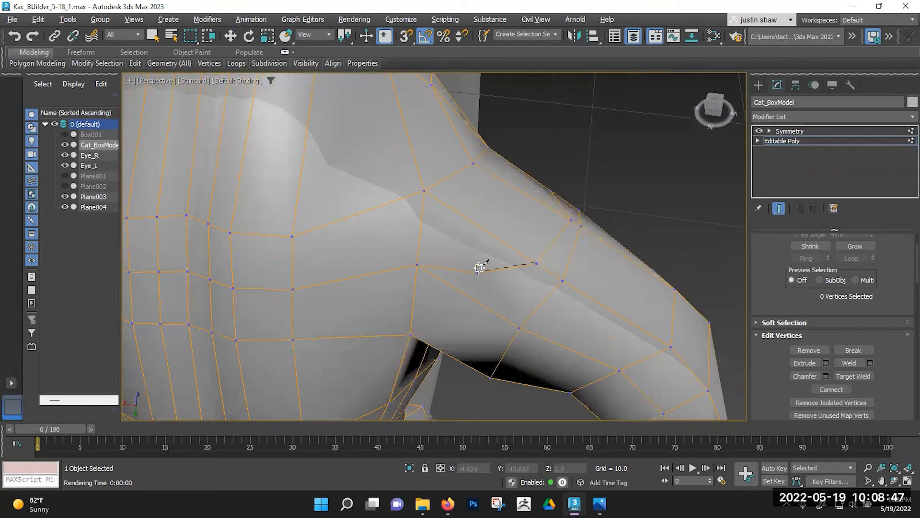
pyautogui.keyDown('alt'); pyautogui.moveTo(479, 263); pyautogui.dragTo(479, 240, button='middle'); pyautogui.keyUp('alt')
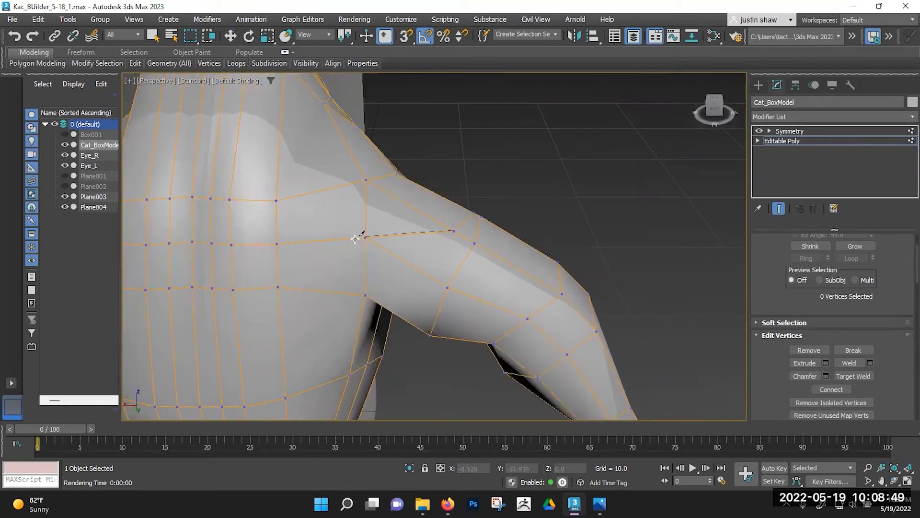
pyautogui.keyDown('alt'); pyautogui.moveTo(405, 230); pyautogui.dragTo(417, 232, button='middle'); pyautogui.keyUp('alt')
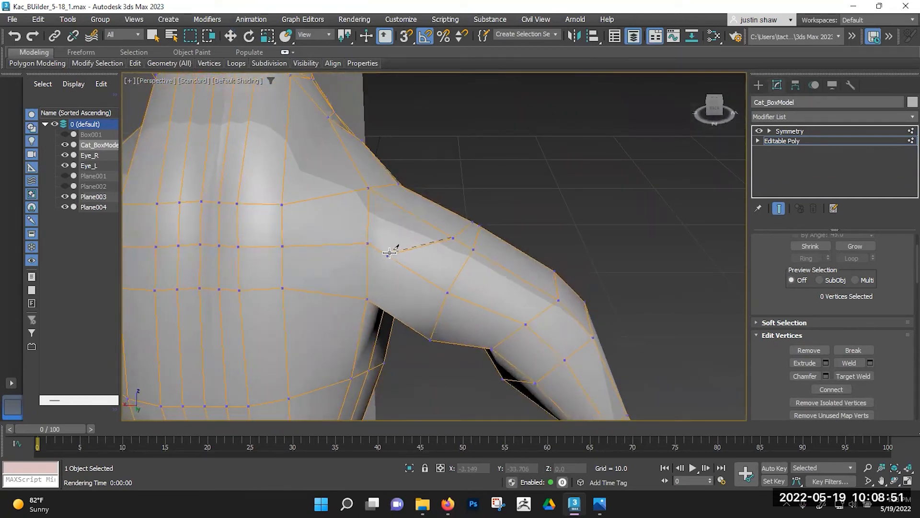
pyautogui.click(405, 267)
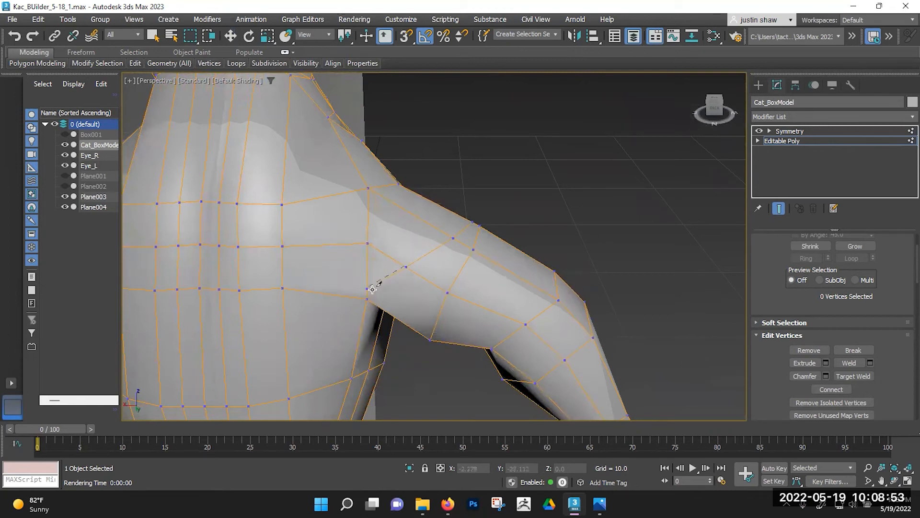
pyautogui.rightClick(408, 269)
# Reposition the vertex at the front of the armpit and the vertex above it at the front of the shoulder.
pyautogui.keyDown('alt'); pyautogui.moveTo(408, 269); pyautogui.dragTo(394, 254, button='middle'); pyautogui.keyUp('alt')
pyautogui.moveTo(400, 255); pyautogui.dragTo(443, 228)
pyautogui.keyDown('alt'); pyautogui.moveTo(443, 229); pyautogui.dragTo(290, 261, button='middle'); pyautogui.keyUp('alt')
pyautogui.keyDown('alt'); pyautogui.moveTo(522, 268); pyautogui.dragTo(565, 283, button='middle'); pyautogui.keyUp('alt')
pyautogui.click(556, 286)
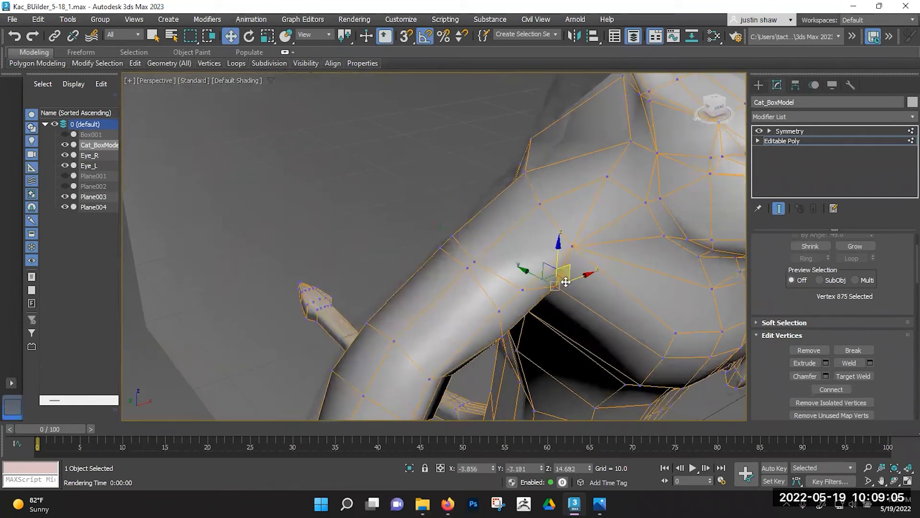
pyautogui.click(574, 247)
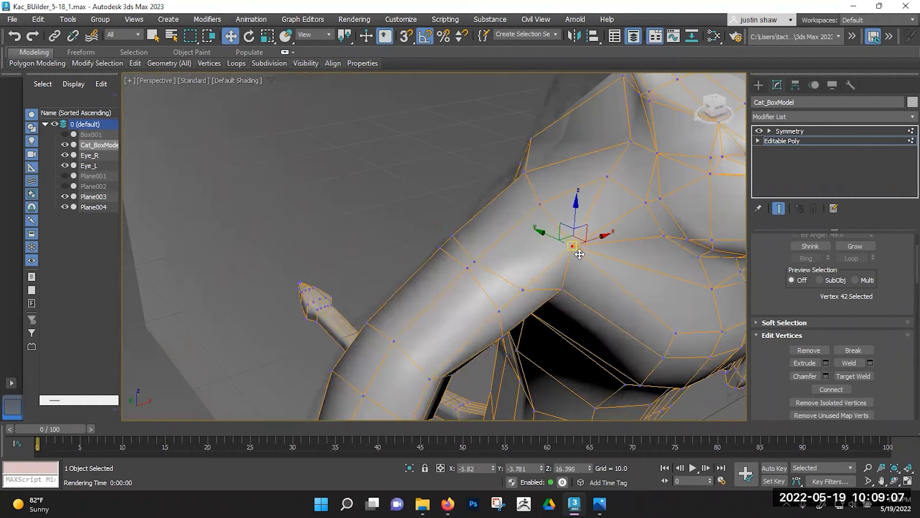
pyautogui.moveTo(582, 239); pyautogui.dragTo(591, 241)
# Cut a new line of edges over the shoulder from the front of the upper arm to its back.
pyautogui.keyDown('alt'); pyautogui.moveTo(620, 259); pyautogui.dragTo(581, 246, button='middle'); pyautogui.keyUp('alt')
pyautogui.hotkey('alt', 'c')
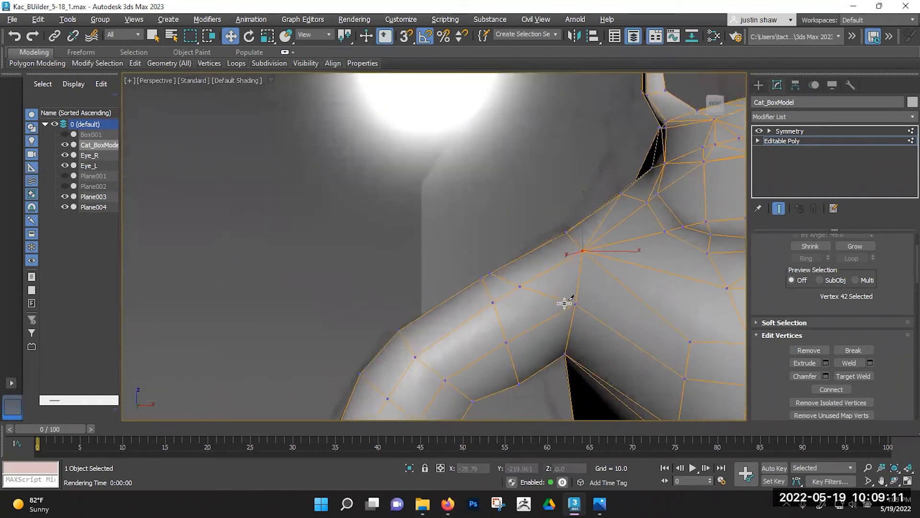
pyautogui.click(557, 266)
pyautogui.keyDown('alt'); pyautogui.moveTo(557, 266); pyautogui.dragTo(517, 274, button='middle'); pyautogui.keyUp('alt')
pyautogui.click(503, 286)
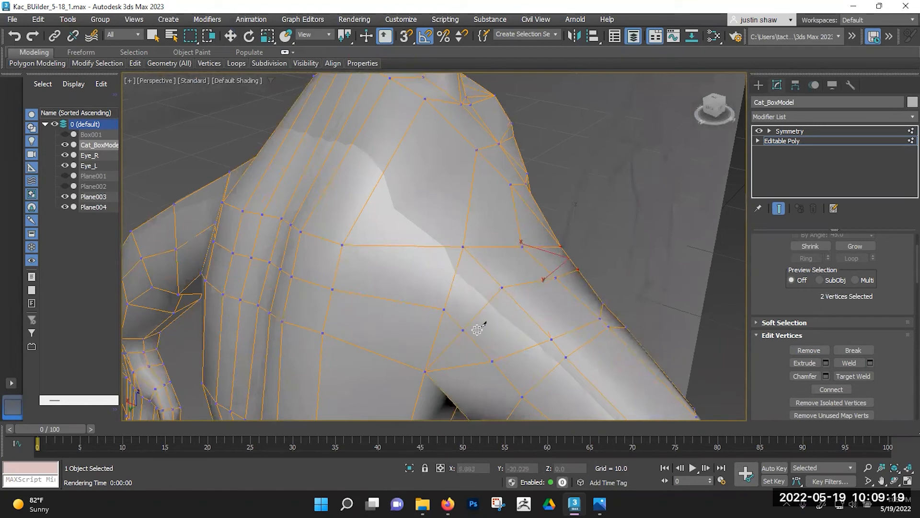
# Reposition a vertex of the new shoulder cut to round the top of the shoulder.
pyautogui.press('w')
pyautogui.keyDown('alt'); pyautogui.moveTo(546, 283); pyautogui.dragTo(490, 295, button='middle'); pyautogui.keyUp('alt')
pyautogui.keyDown('alt'); pyautogui.moveTo(512, 241); pyautogui.dragTo(571, 310, button='middle'); pyautogui.keyUp('alt')
pyautogui.click(597, 277)
pyautogui.keyDown('alt'); pyautogui.moveTo(595, 277); pyautogui.dragTo(515, 227, button='middle'); pyautogui.keyUp('alt')
pyautogui.moveTo(515, 228); pyautogui.dragTo(521, 214)
pyautogui.keyDown('alt'); pyautogui.moveTo(521, 214); pyautogui.dragTo(514, 219, button='middle'); pyautogui.keyUp('alt')
# Move the vertices at the back of the shoulder slightly backward and up to fill out its rear contour.
pyautogui.click(509, 249)
pyautogui.keyDown('alt'); pyautogui.moveTo(526, 267); pyautogui.dragTo(433, 240, button='middle'); pyautogui.keyUp('alt')
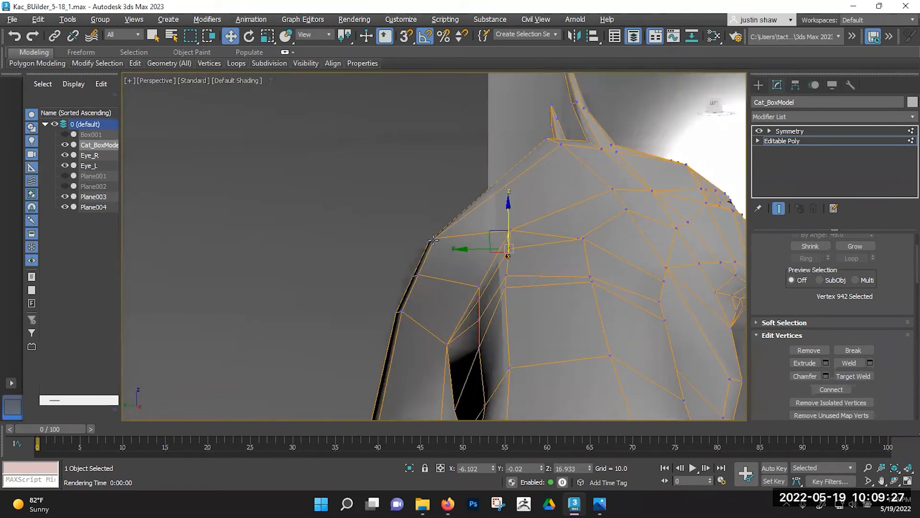
pyautogui.moveTo(489, 231); pyautogui.dragTo(481, 226)
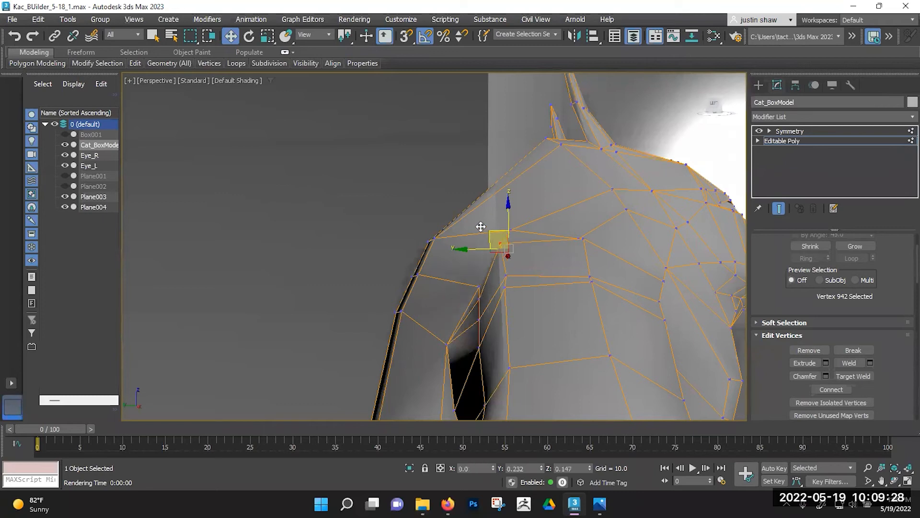
pyautogui.click(479, 299)
pyautogui.moveTo(464, 274); pyautogui.dragTo(444, 259)
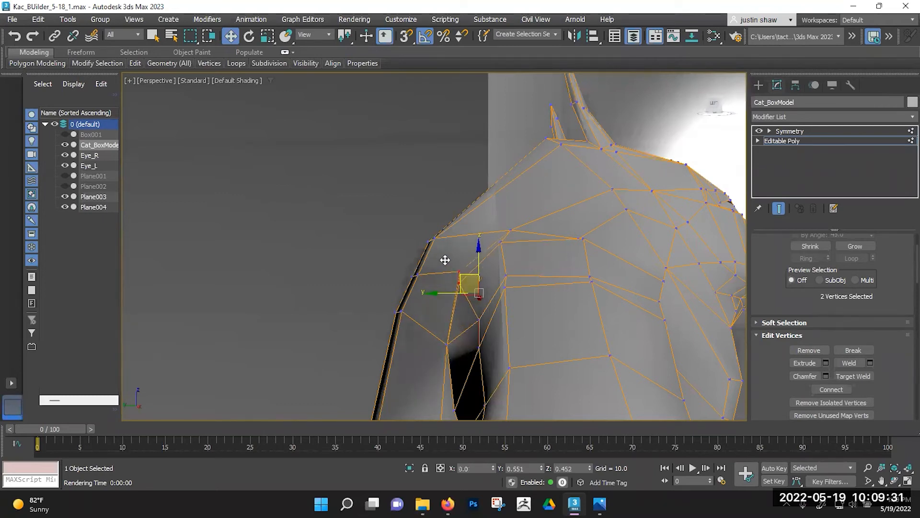
# Reposition vertices on the back and outer side of the upper arm just below the shoulder.
pyautogui.keyDown('alt'); pyautogui.moveTo(446, 259); pyautogui.dragTo(393, 238, button='middle'); pyautogui.keyUp('alt')
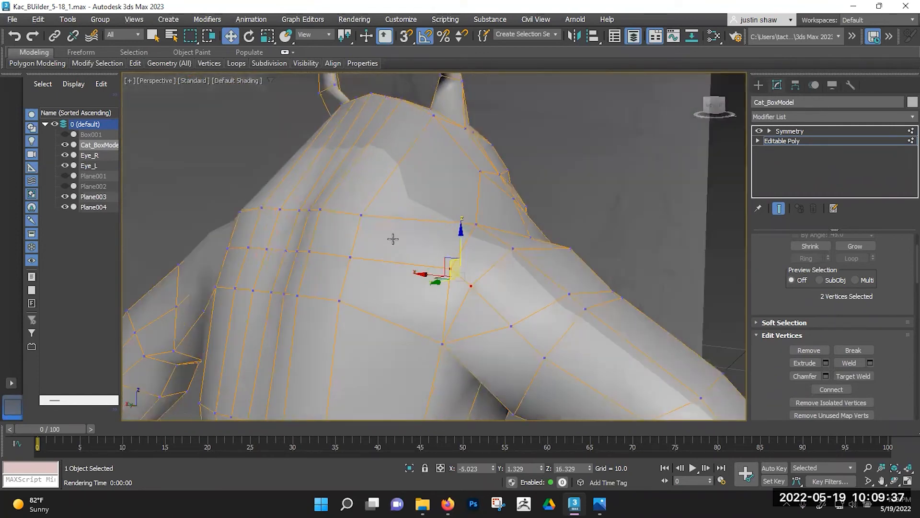
pyautogui.keyDown('alt'); pyautogui.moveTo(543, 273); pyautogui.dragTo(475, 326, button='middle'); pyautogui.keyUp('alt')
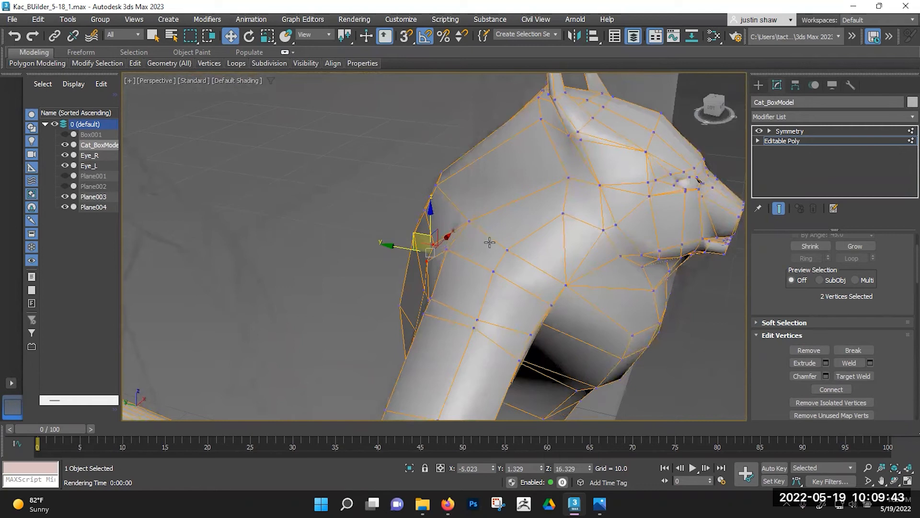
pyautogui.keyDown('alt'); pyautogui.moveTo(483, 319); pyautogui.dragTo(500, 205, button='middle'); pyautogui.keyUp('alt')
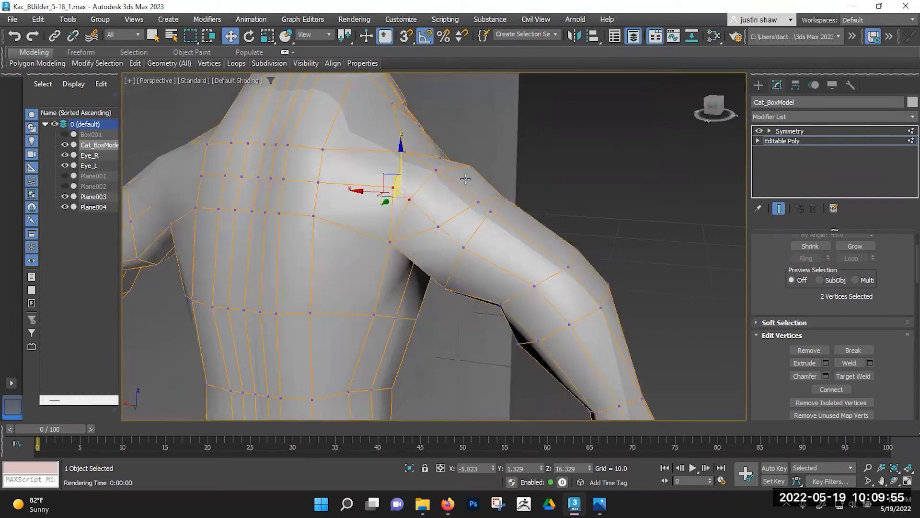
pyautogui.keyDown('alt'); pyautogui.moveTo(465, 179); pyautogui.dragTo(484, 202, button='middle'); pyautogui.keyUp('alt')
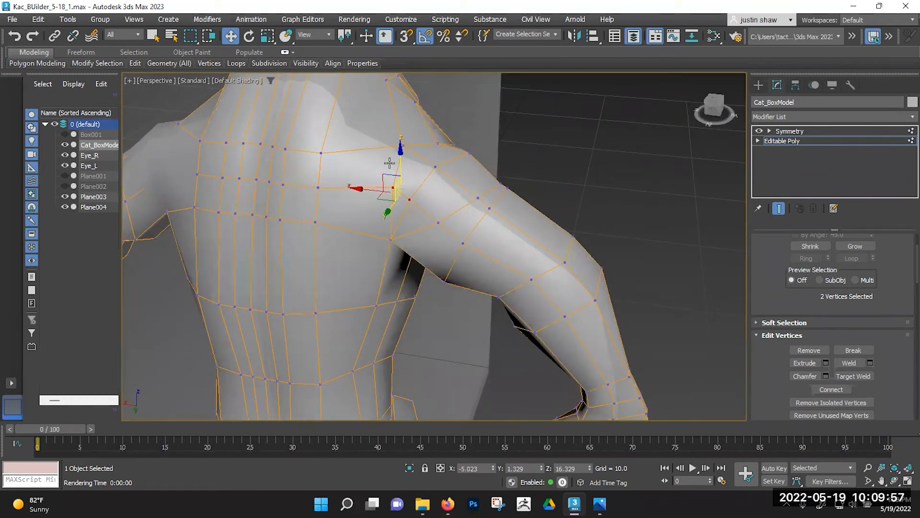
pyautogui.keyDown('alt'); pyautogui.moveTo(346, 225); pyautogui.dragTo(315, 182, button='middle'); pyautogui.keyUp('alt')
pyautogui.moveTo(415, 225); pyautogui.dragTo(378, 244)
pyautogui.keyDown('alt'); pyautogui.moveTo(379, 243); pyautogui.dragTo(472, 219, button='middle'); pyautogui.keyUp('alt')
pyautogui.click(444, 214)
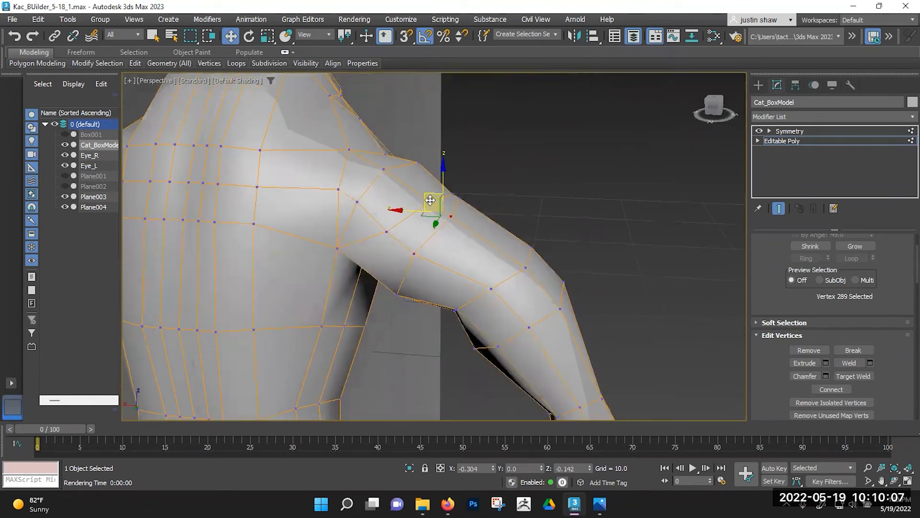
# Move the two vertices on the underside of the upper arm toward the armpit.
pyautogui.keyDown('alt'); pyautogui.moveTo(405, 282); pyautogui.dragTo(408, 290, button='middle'); pyautogui.keyUp('alt')
pyautogui.click(407, 295)
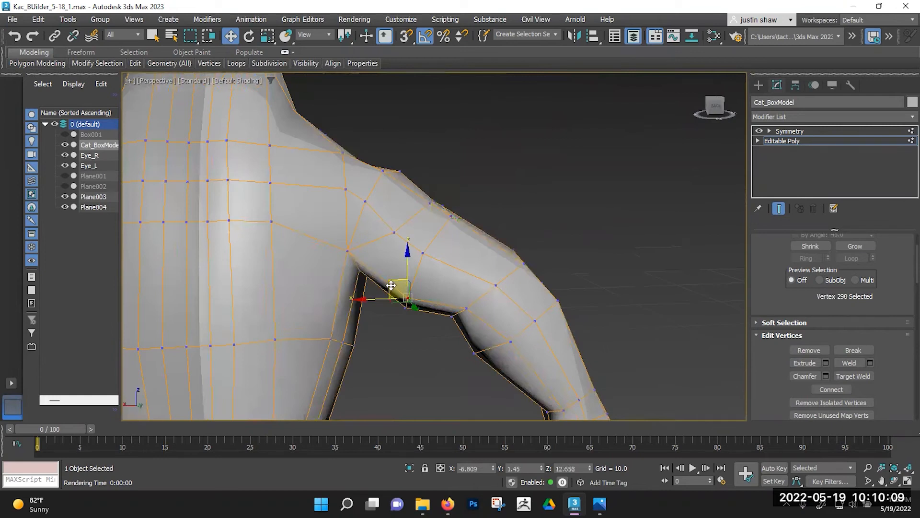
pyautogui.moveTo(379, 273)
pyautogui.mouseDown()
pyautogui.moveTo(369, 264)
pyautogui.moveTo(371, 288)
pyautogui.mouseUp()
pyautogui.click(407, 306)
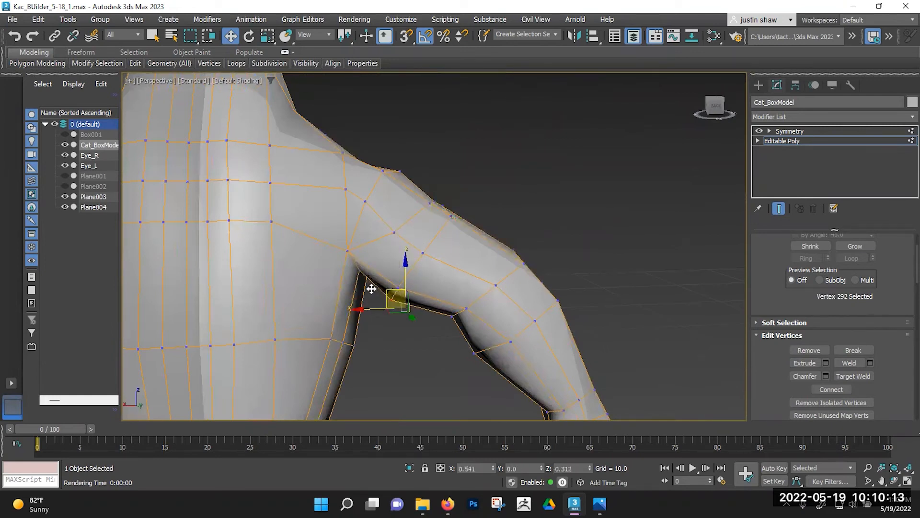
# Reposition the vertices on the outer shoulder and at the front where the shoulder meets the chest.
pyautogui.keyDown('alt'); pyautogui.moveTo(372, 288); pyautogui.dragTo(470, 180, button='middle'); pyautogui.keyUp('alt')
pyautogui.click(437, 167)
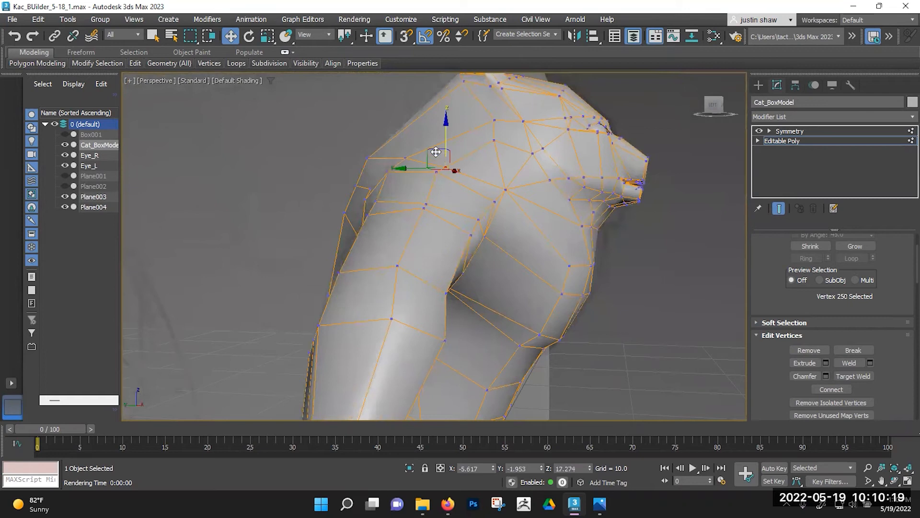
pyautogui.keyDown('alt'); pyautogui.moveTo(449, 138); pyautogui.dragTo(494, 211, button='middle'); pyautogui.keyUp('alt')
pyautogui.click(420, 175)
pyautogui.click(490, 182)
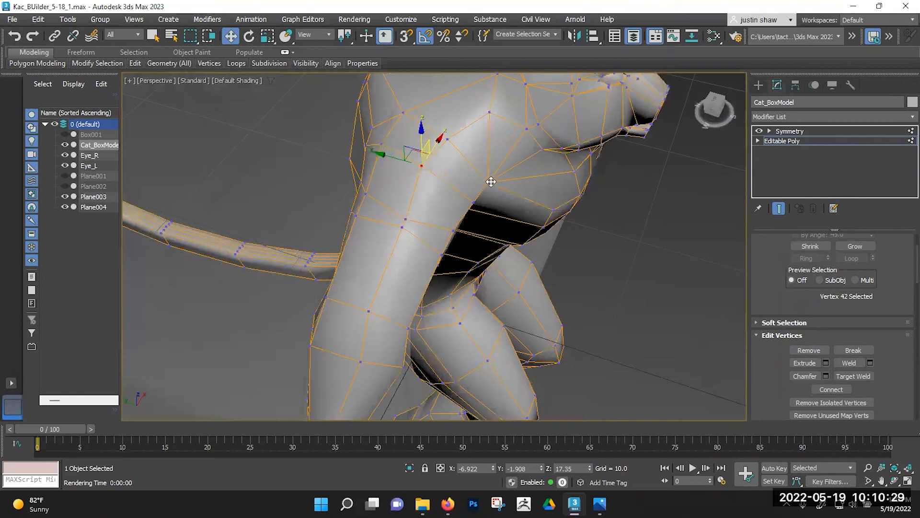
pyautogui.keyDown('alt'); pyautogui.moveTo(478, 170); pyautogui.dragTo(506, 184, button='middle'); pyautogui.keyUp('alt')
pyautogui.moveTo(510, 208); pyautogui.dragTo(512, 211)
pyautogui.keyDown('alt'); pyautogui.moveTo(511, 211); pyautogui.dragTo(444, 193, button='middle'); pyautogui.keyUp('alt')
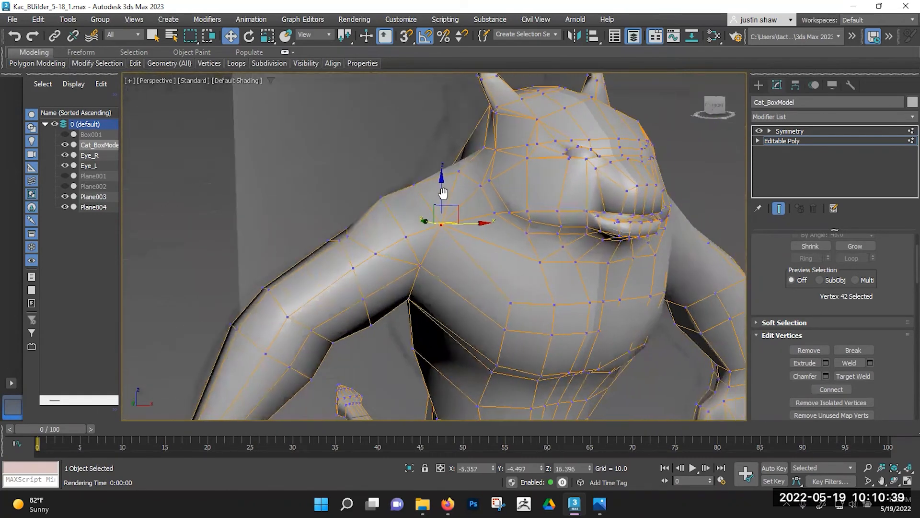
# Cut new edges below the front shoulder vertex, from the upper arm across onto the upper chest.
pyautogui.keyDown('alt'); pyautogui.moveTo(396, 249); pyautogui.dragTo(376, 250, button='middle'); pyautogui.keyUp('alt')
pyautogui.keyDown('alt'); pyautogui.moveTo(446, 261); pyautogui.dragTo(415, 263, button='middle'); pyautogui.keyUp('alt')
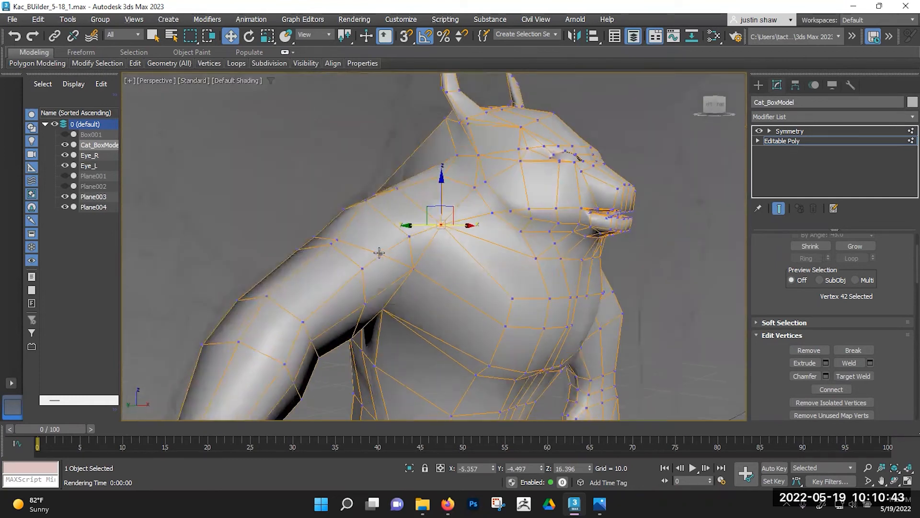
pyautogui.hotkey('alt', 'c')
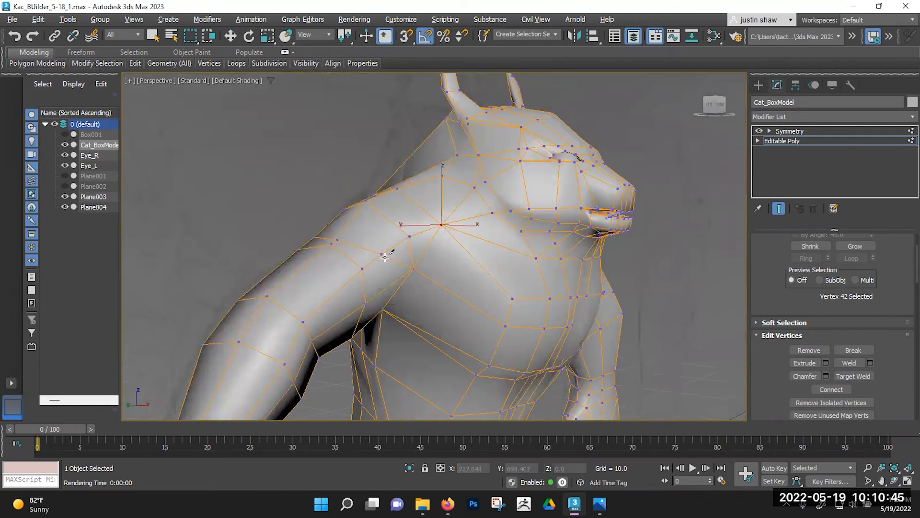
pyautogui.click(423, 253)
pyautogui.moveTo(480, 265)
pyautogui.keyDown('alt'); pyautogui.mouseDown(button='middle')
pyautogui.moveTo(452, 263)
pyautogui.moveTo(481, 267)
pyautogui.mouseUp(button='middle'); pyautogui.keyUp('alt')
pyautogui.click(465, 257)
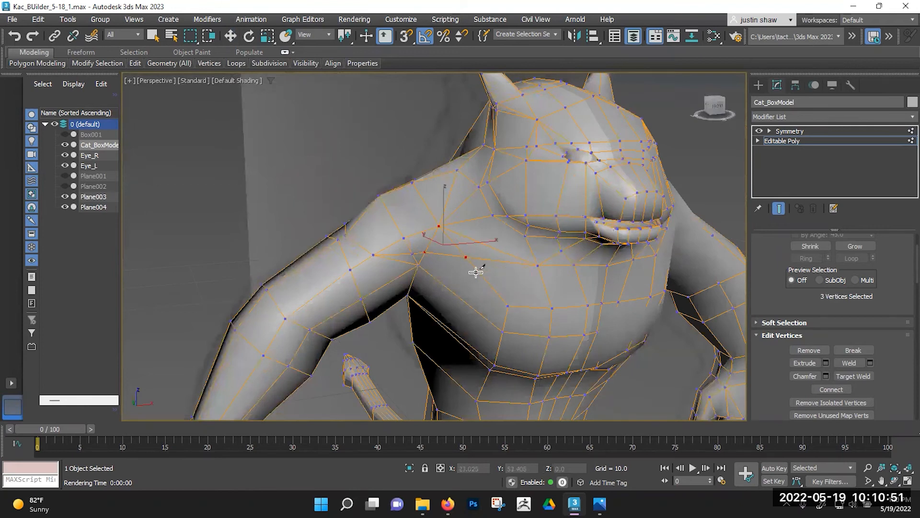
pyautogui.keyDown('alt'); pyautogui.moveTo(471, 260); pyautogui.dragTo(456, 271, button='middle'); pyautogui.keyUp('alt')
# Move the new upper-chest vertex inward and slightly down, away from the shoulder.
pyautogui.press('w')
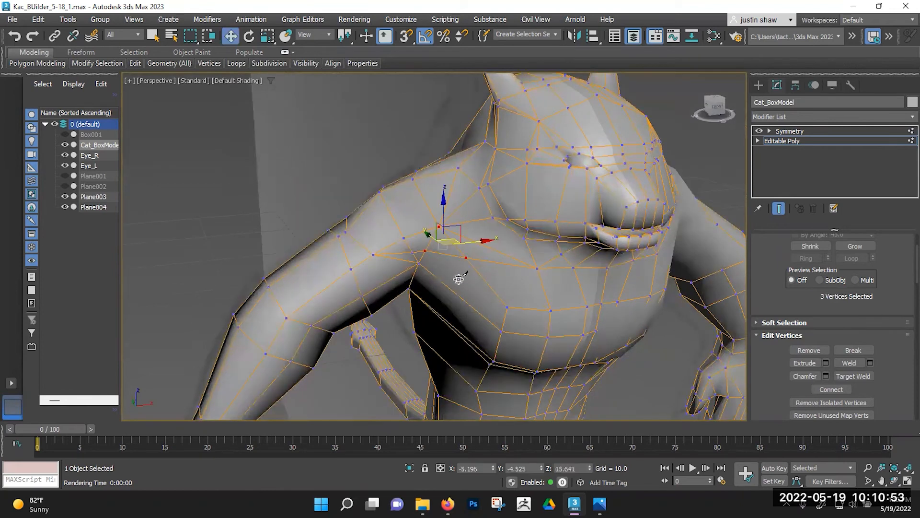
pyautogui.click(472, 266)
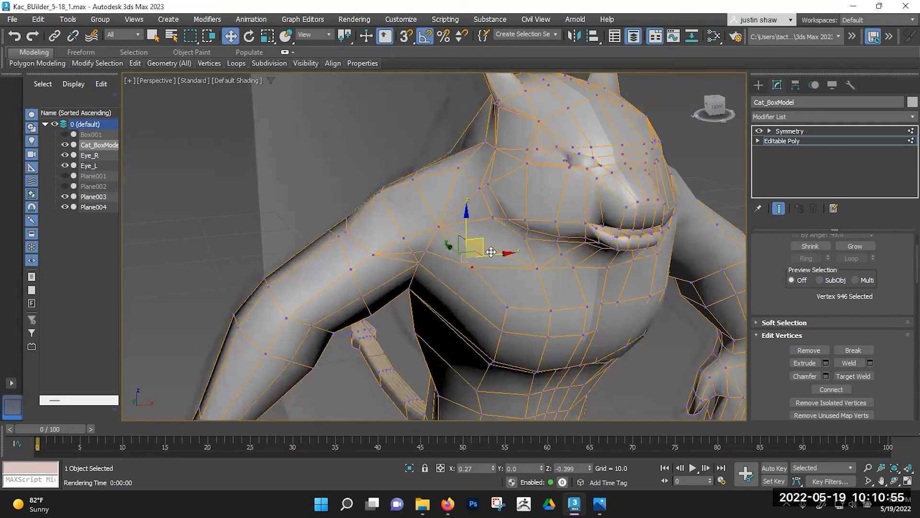
pyautogui.keyDown('alt'); pyautogui.moveTo(482, 282); pyautogui.dragTo(494, 269, button='middle'); pyautogui.keyUp('alt')
pyautogui.click(457, 289)
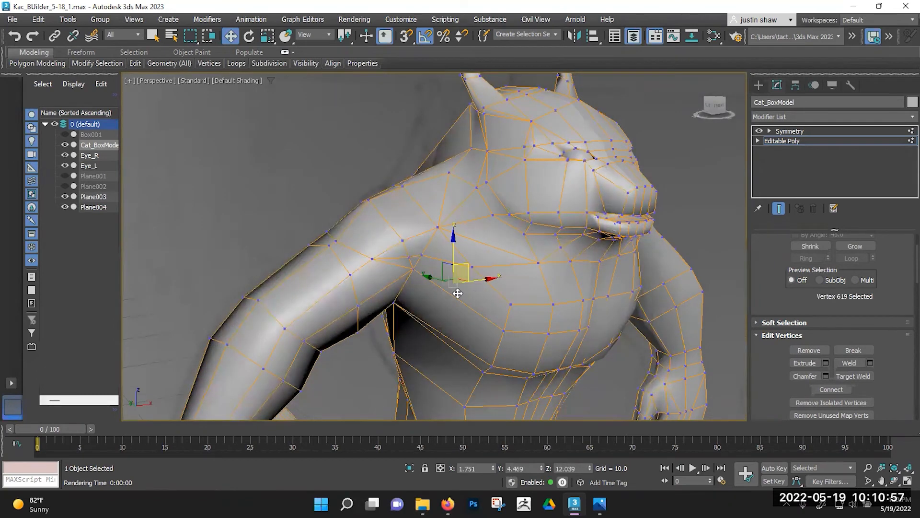
pyautogui.press('BackSpace')
pyautogui.click(473, 267)
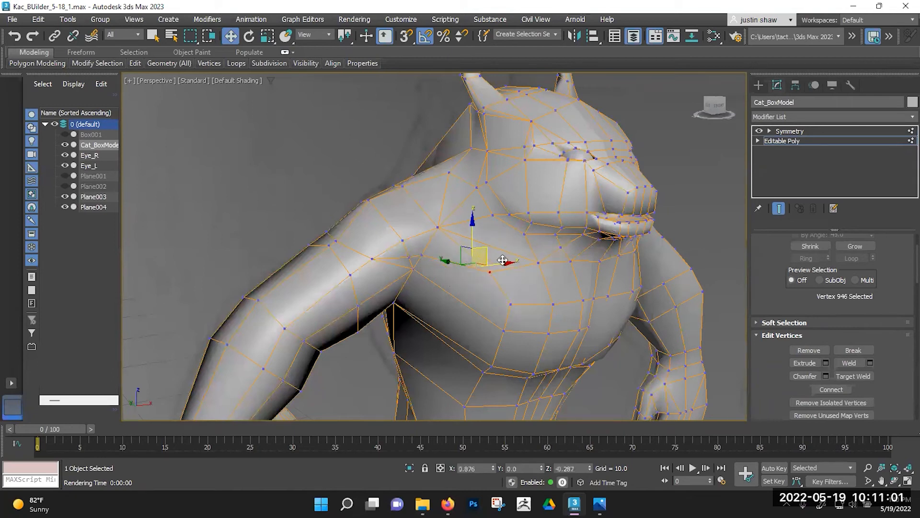
# Pull the two new vertices in the crease at the front of the armpit forward from the body.
pyautogui.scroll(3, 476, 286)
pyautogui.keyDown('alt'); pyautogui.moveTo(483, 277); pyautogui.dragTo(543, 315, button='middle'); pyautogui.keyUp('alt')
pyautogui.keyDown('alt'); pyautogui.moveTo(456, 234); pyautogui.dragTo(387, 205, button='middle'); pyautogui.keyUp('alt')
pyautogui.click(367, 205)
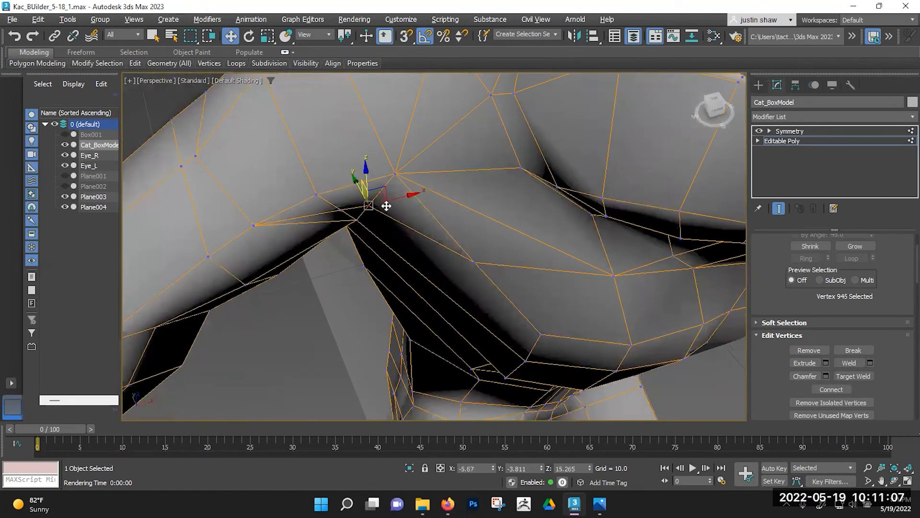
pyautogui.moveTo(382, 196); pyautogui.dragTo(382, 210)
pyautogui.click(336, 212)
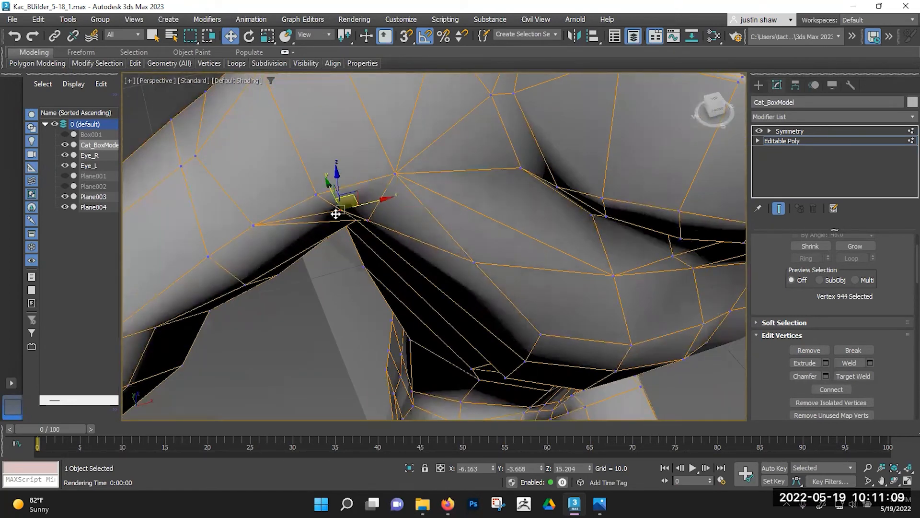
pyautogui.moveTo(356, 199); pyautogui.dragTo(353, 208)
pyautogui.keyDown('alt'); pyautogui.moveTo(372, 251); pyautogui.dragTo(356, 238, button='middle'); pyautogui.keyUp('alt')
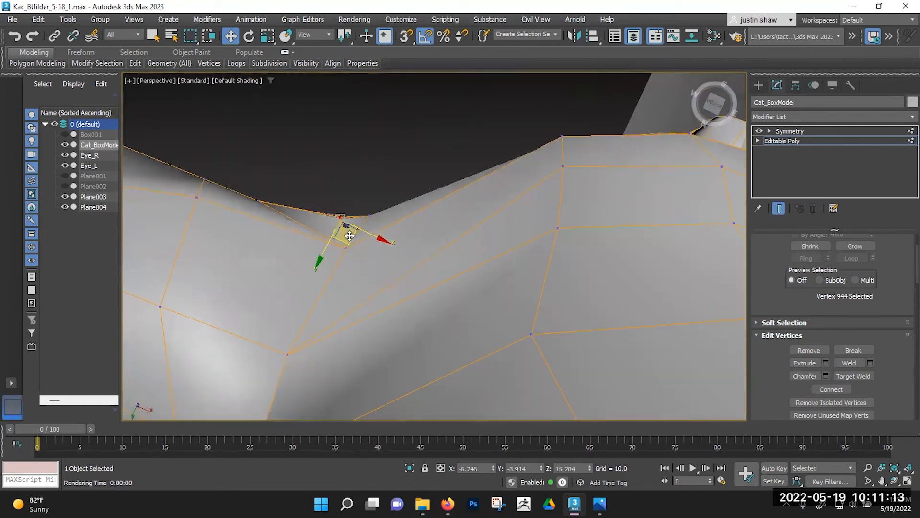
pyautogui.click(372, 217)
pyautogui.moveTo(378, 241); pyautogui.dragTo(387, 232)
pyautogui.keyDown('alt'); pyautogui.moveTo(386, 232); pyautogui.dragTo(267, 218, button='middle'); pyautogui.keyUp('alt')
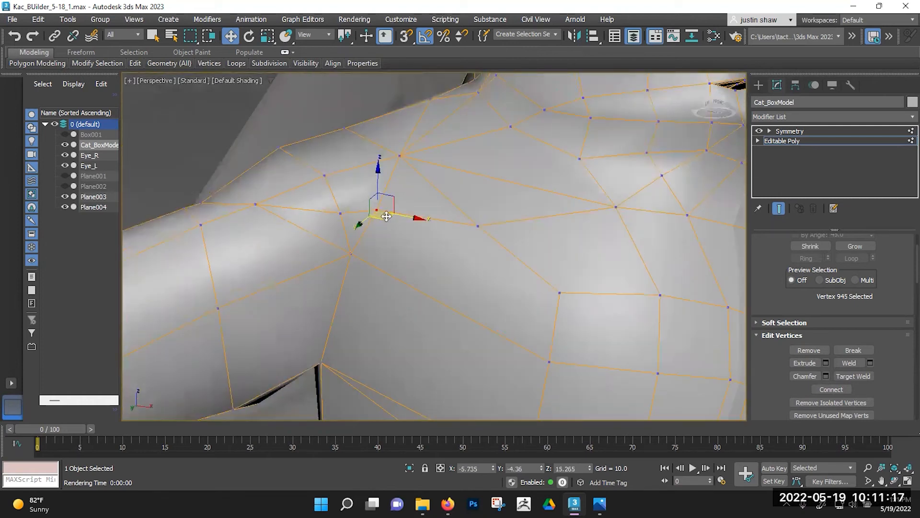
# Reposition the vertex at the peak of the armpit where the arm meets the side of the torso.
pyautogui.keyDown('alt'); pyautogui.moveTo(565, 223); pyautogui.dragTo(450, 261, button='middle'); pyautogui.keyUp('alt')
pyautogui.scroll(-3, 489, 283)
pyautogui.click(445, 318)
pyautogui.moveTo(471, 316)
pyautogui.keyDown('alt'); pyautogui.mouseDown(button='middle')
pyautogui.moveTo(463, 308)
pyautogui.moveTo(526, 272)
pyautogui.moveTo(565, 277)
pyautogui.moveTo(549, 252)
pyautogui.moveTo(569, 300)
pyautogui.moveTo(468, 314)
pyautogui.moveTo(473, 327)
pyautogui.moveTo(461, 302)
pyautogui.mouseUp(button='middle'); pyautogui.keyUp('alt')
pyautogui.moveTo(458, 283); pyautogui.dragTo(478, 298)
pyautogui.keyDown('alt'); pyautogui.moveTo(479, 298); pyautogui.dragTo(466, 311, button='middle'); pyautogui.keyUp('alt')
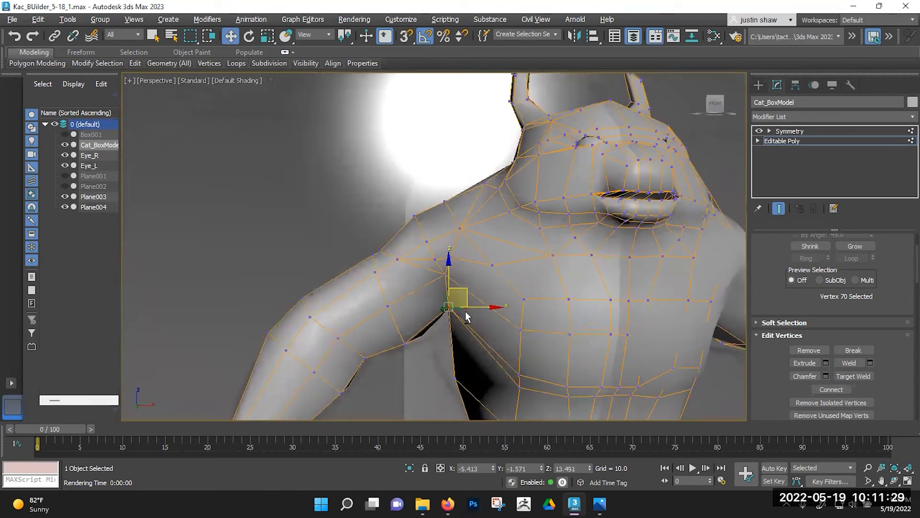
# Move the lowest vertex on the underside of the upper arm slightly outward from the armpit.
pyautogui.scroll(3, 438, 338)
pyautogui.keyDown('alt'); pyautogui.moveTo(438, 338); pyautogui.dragTo(501, 255, button='middle'); pyautogui.keyUp('alt')
pyautogui.click(455, 294)
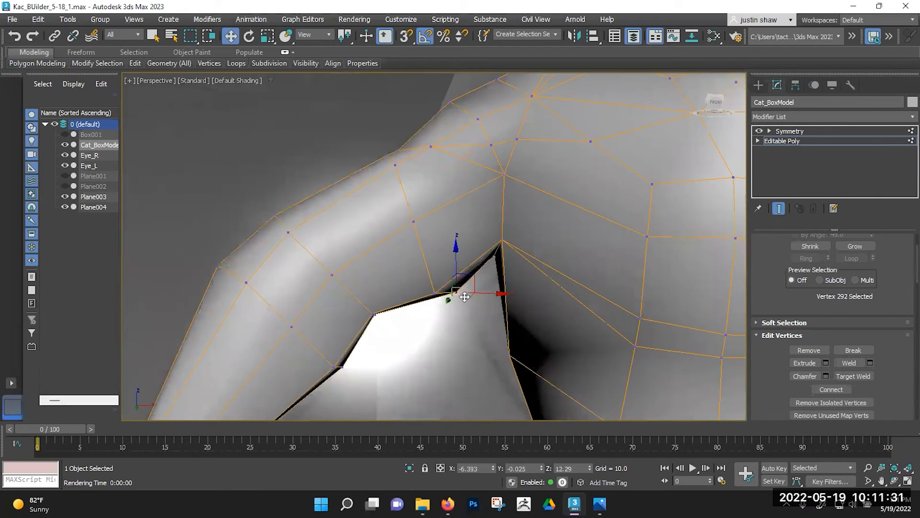
pyautogui.moveTo(466, 281); pyautogui.dragTo(456, 283)
pyautogui.keyDown('alt'); pyautogui.moveTo(456, 282); pyautogui.dragTo(686, 283, button='middle'); pyautogui.keyUp('alt')
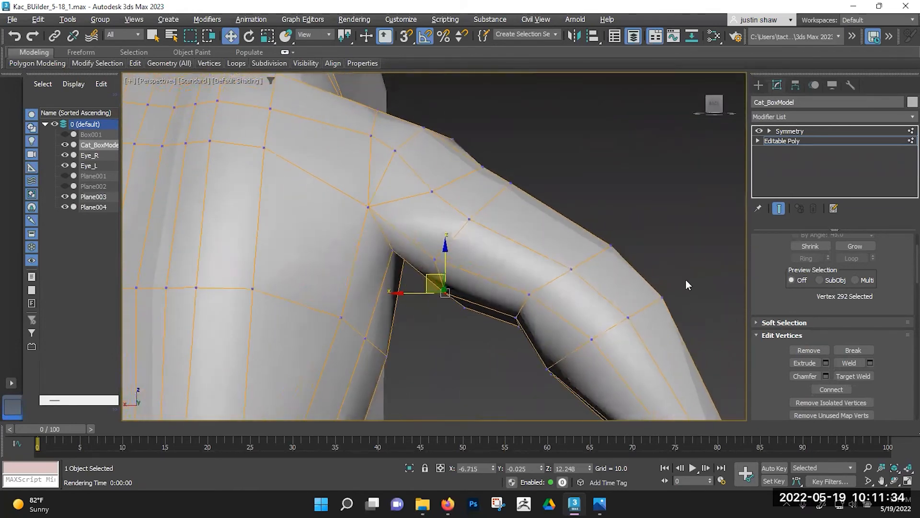
# Move two vertices on the back of the upper arm outward and up to even out its edge loop.
pyautogui.click(439, 260)
pyautogui.moveTo(430, 241); pyautogui.dragTo(444, 238)
pyautogui.click(475, 221)
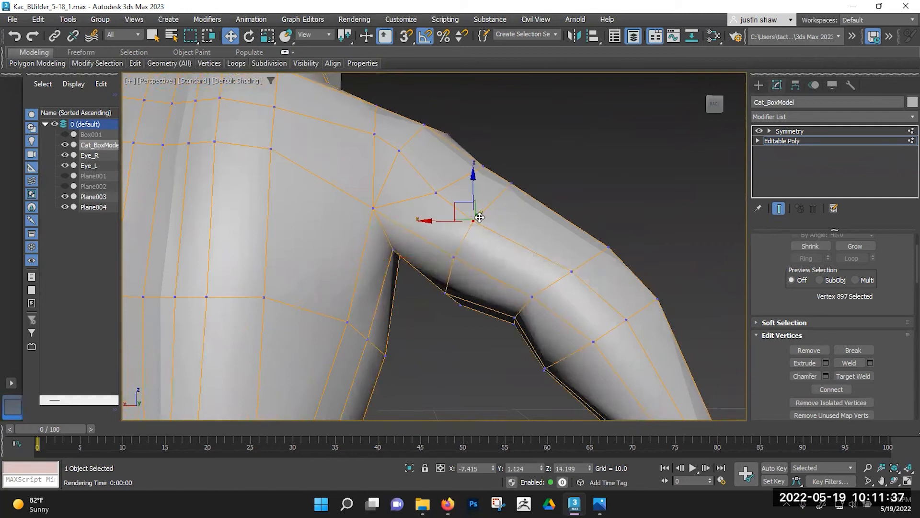
pyautogui.moveTo(452, 202); pyautogui.dragTo(479, 194)
pyautogui.keyDown('alt'); pyautogui.moveTo(533, 209); pyautogui.dragTo(484, 215, button='middle'); pyautogui.keyUp('alt')
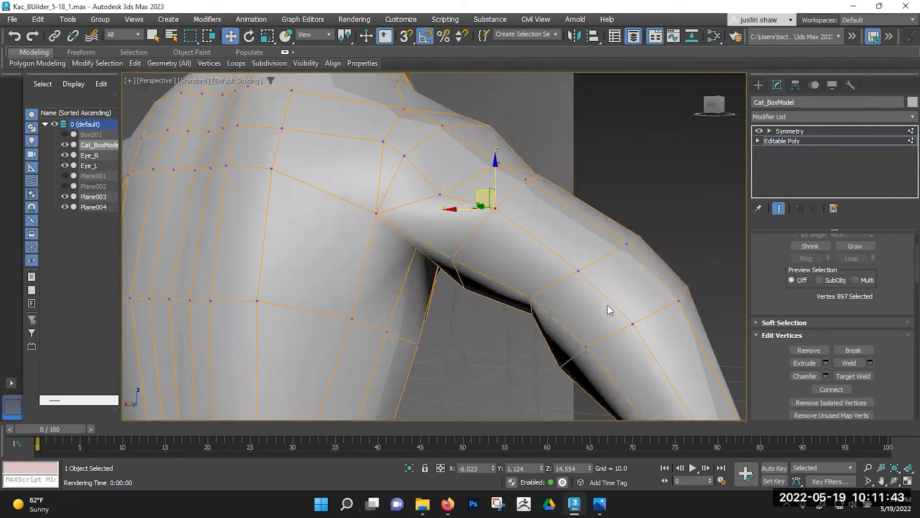
# Insert an edge loop around the upper arm above the elbow by connecting the ring of lengthwise edges.
pyautogui.keyDown('alt'); pyautogui.moveTo(607, 289); pyautogui.dragTo(431, 220, button='middle'); pyautogui.keyUp('alt')
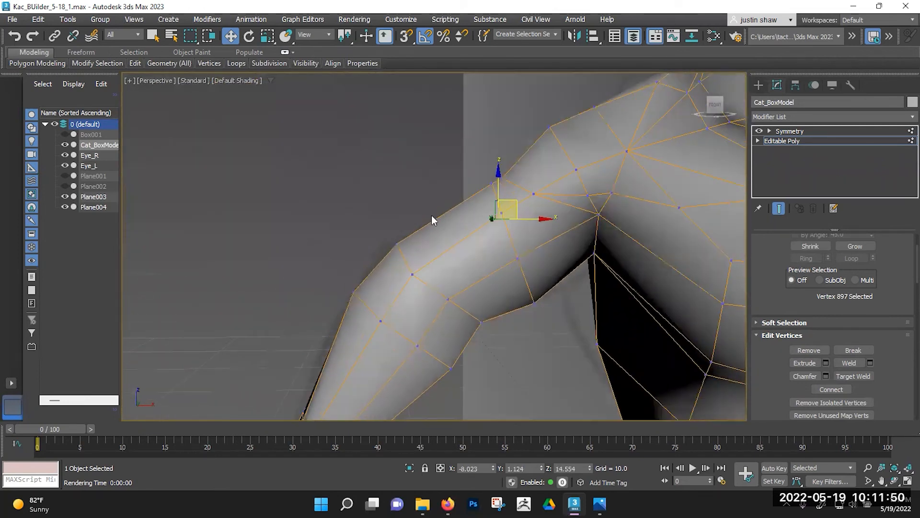
pyautogui.press('2')
pyautogui.click(485, 277)
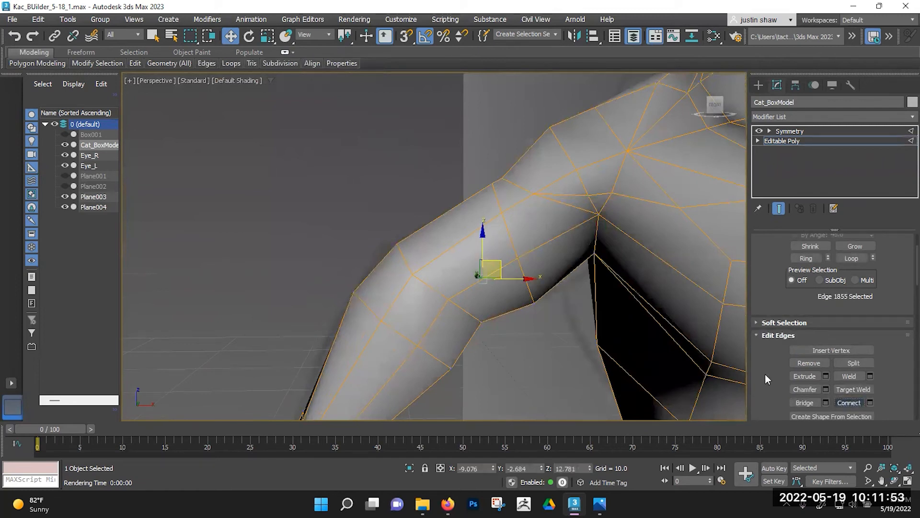
pyautogui.hotkey('alt', 'l')
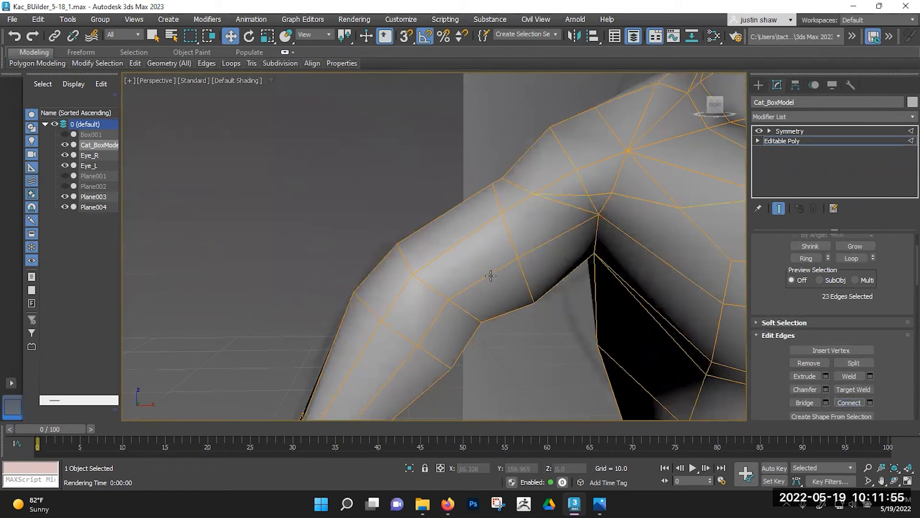
pyautogui.click(491, 276)
pyautogui.scroll(2, 775, 294)
pyautogui.click(809, 280)
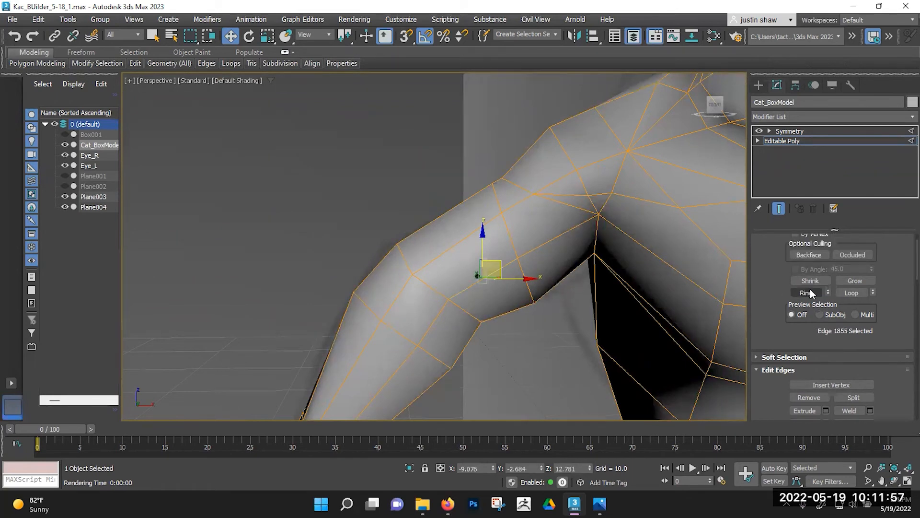
pyautogui.scroll(-2, 783, 306)
pyautogui.click(848, 385)
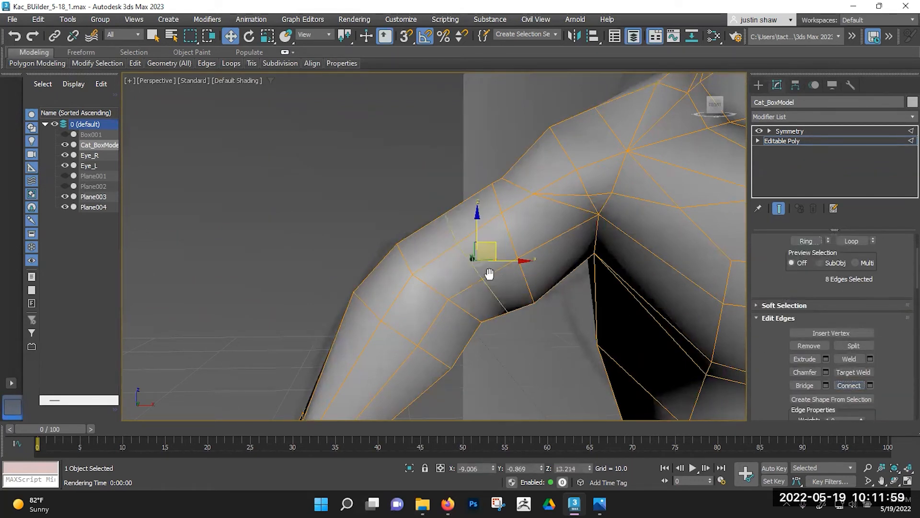
# Lower three vertices of the new edge loop on the upper side of the upper arm.
pyautogui.moveTo(488, 269); pyautogui.dragTo(489, 259, button='middle')
pyautogui.press('1')
pyautogui.keyDown('alt'); pyautogui.moveTo(424, 194); pyautogui.dragTo(420, 174, button='middle'); pyautogui.keyUp('alt')
pyautogui.moveTo(420, 174); pyautogui.dragTo(459, 205)
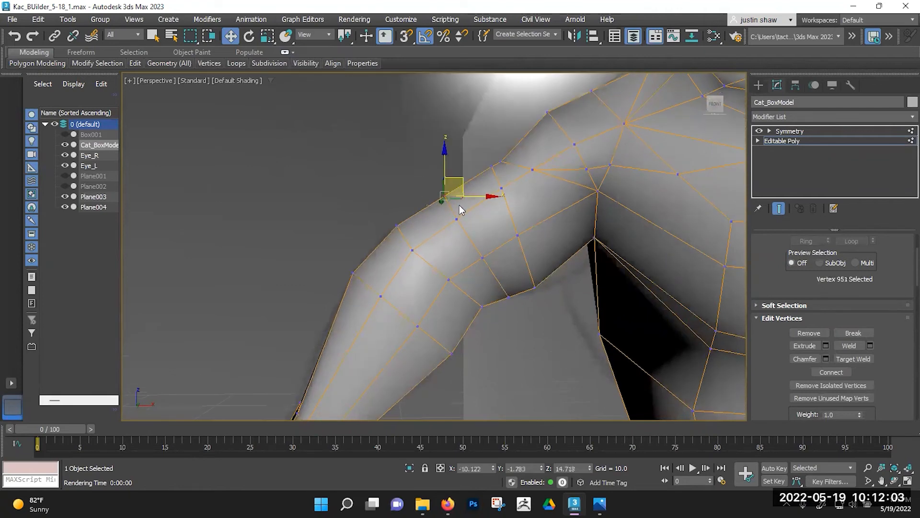
pyautogui.press('F3')
pyautogui.moveTo(459, 205); pyautogui.dragTo(450, 202, button='middle')
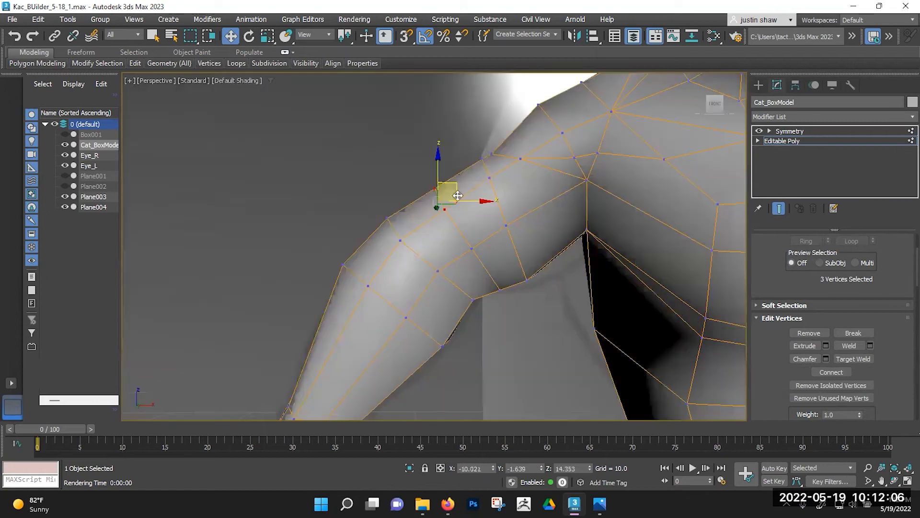
pyautogui.press('F3')
pyautogui.moveTo(459, 217); pyautogui.dragTo(452, 194)
# Move the two vertices on the underside of the upper arm slightly up and toward the armpit.
pyautogui.keyDown('alt'); pyautogui.moveTo(525, 147); pyautogui.dragTo(443, 168, button='middle'); pyautogui.keyUp('alt')
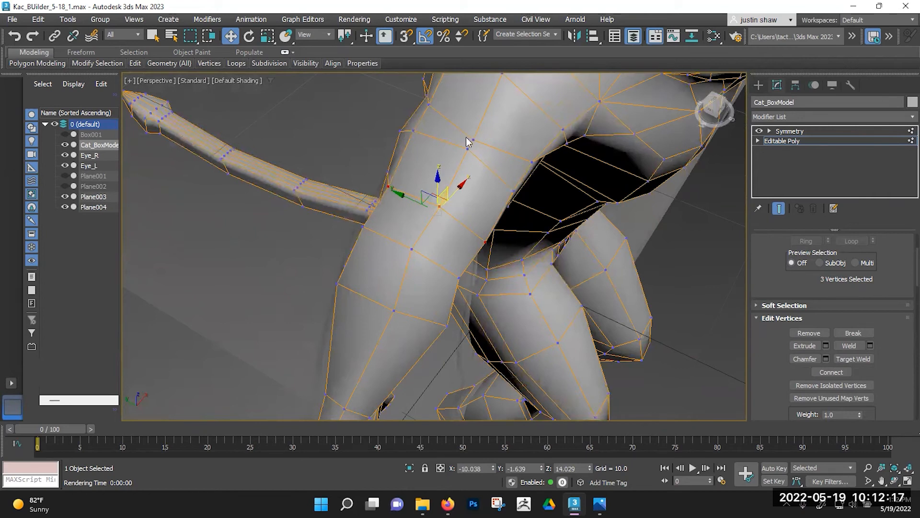
pyautogui.keyDown('alt'); pyautogui.moveTo(463, 137); pyautogui.dragTo(455, 180, button='middle'); pyautogui.keyUp('alt')
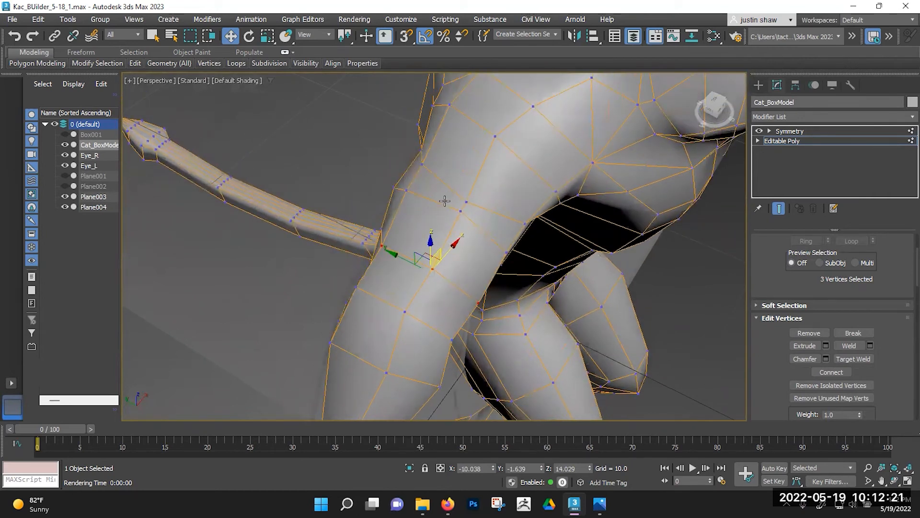
pyautogui.keyDown('alt'); pyautogui.moveTo(434, 281); pyautogui.dragTo(415, 176, button='middle'); pyautogui.keyUp('alt')
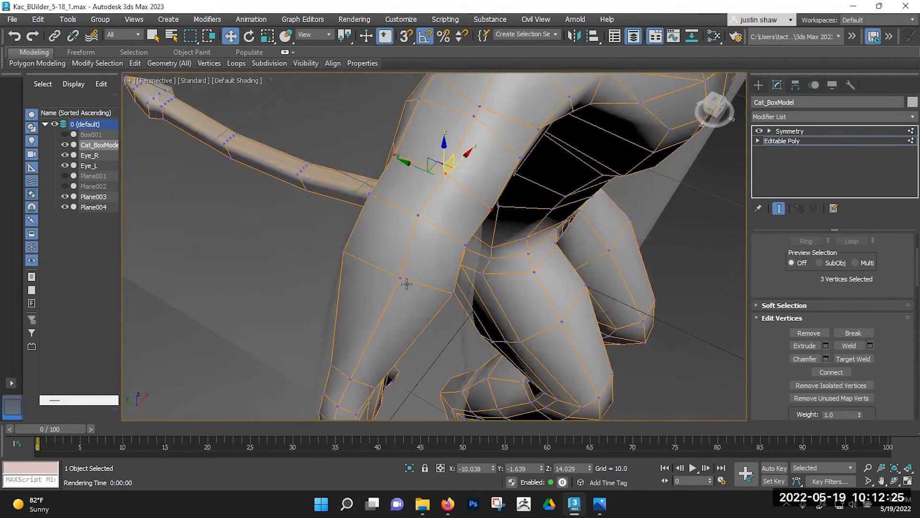
pyautogui.keyDown('alt'); pyautogui.moveTo(478, 231); pyautogui.dragTo(425, 160, button='middle'); pyautogui.keyUp('alt')
pyautogui.keyDown('alt'); pyautogui.moveTo(523, 265); pyautogui.dragTo(528, 261, button='middle'); pyautogui.keyUp('alt')
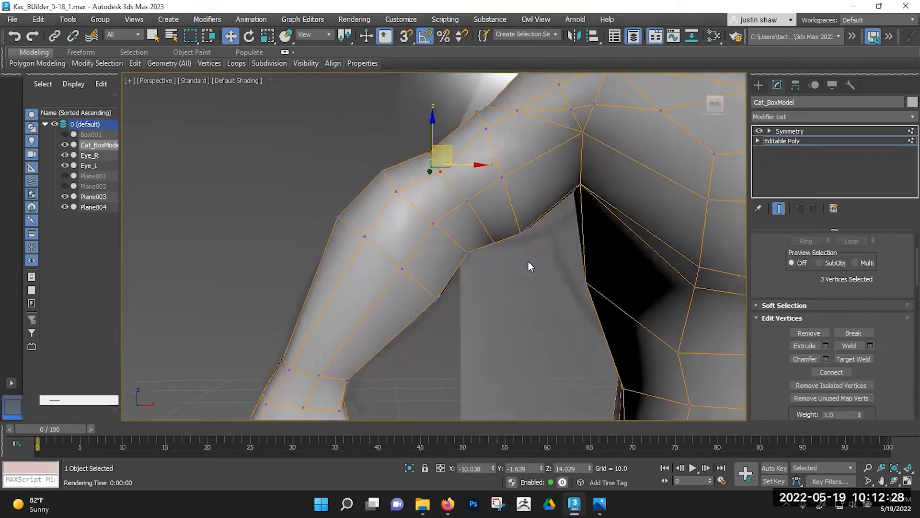
pyautogui.click(518, 234)
pyautogui.moveTo(540, 218); pyautogui.dragTo(545, 210)
pyautogui.moveTo(513, 224); pyautogui.dragTo(513, 144, button='middle')
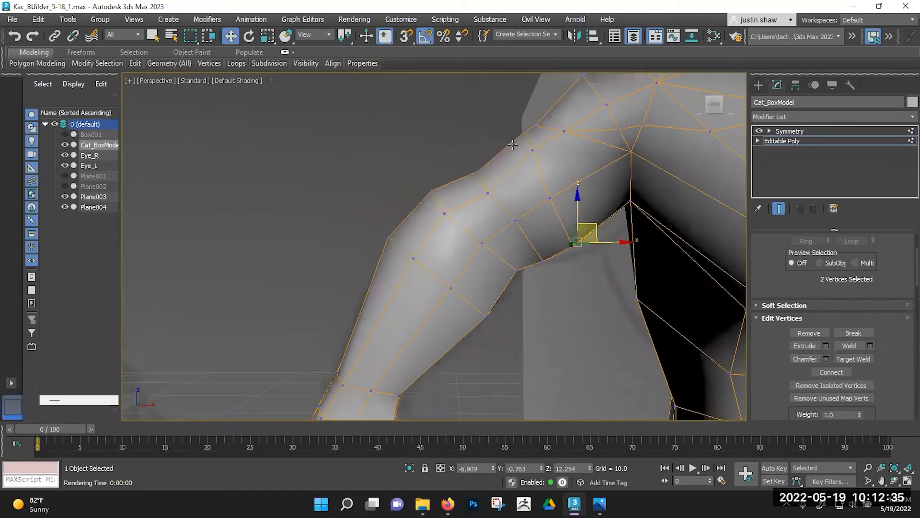
# Reposition the two rows of three vertices on the outside of the elbow to shape the arm's bend.
pyautogui.moveTo(423, 177); pyautogui.dragTo(461, 219)
pyautogui.keyDown('alt'); pyautogui.moveTo(461, 218); pyautogui.dragTo(654, 206, button='middle'); pyautogui.keyUp('alt')
pyautogui.keyDown('alt'); pyautogui.moveTo(450, 232); pyautogui.dragTo(434, 189, button='middle'); pyautogui.keyUp('alt')
pyautogui.moveTo(410, 219); pyautogui.dragTo(410, 172, button='middle')
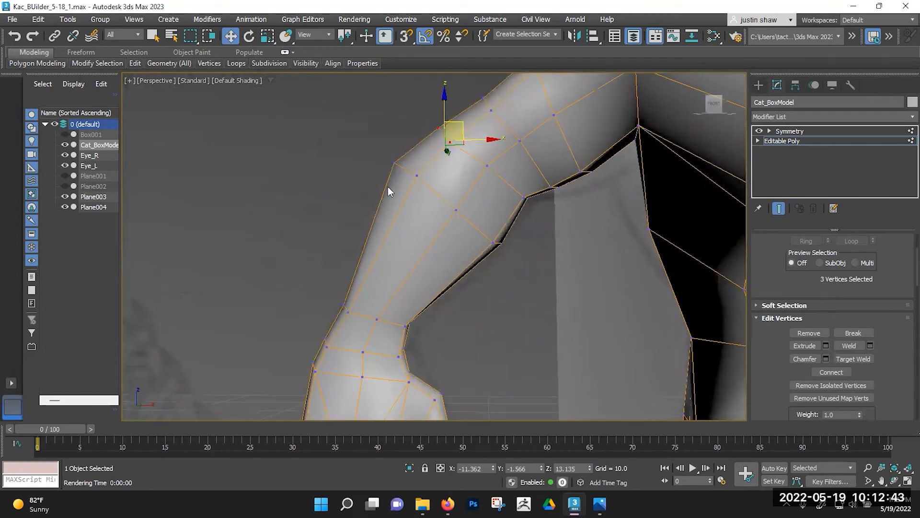
pyautogui.moveTo(428, 189); pyautogui.dragTo(424, 172)
pyautogui.press('F3')
pyautogui.press('F3')
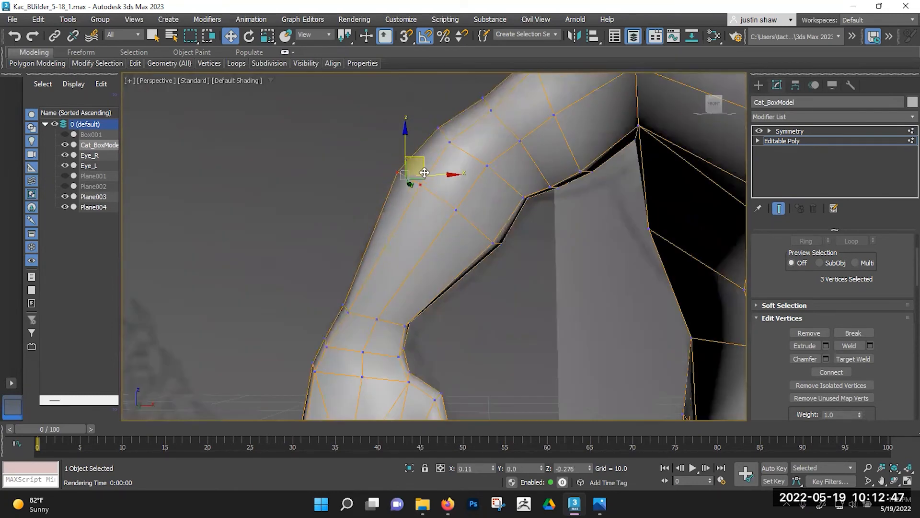
pyautogui.scroll(-3, 481, 226)
pyautogui.moveTo(484, 241); pyautogui.dragTo(472, 195, button='middle')
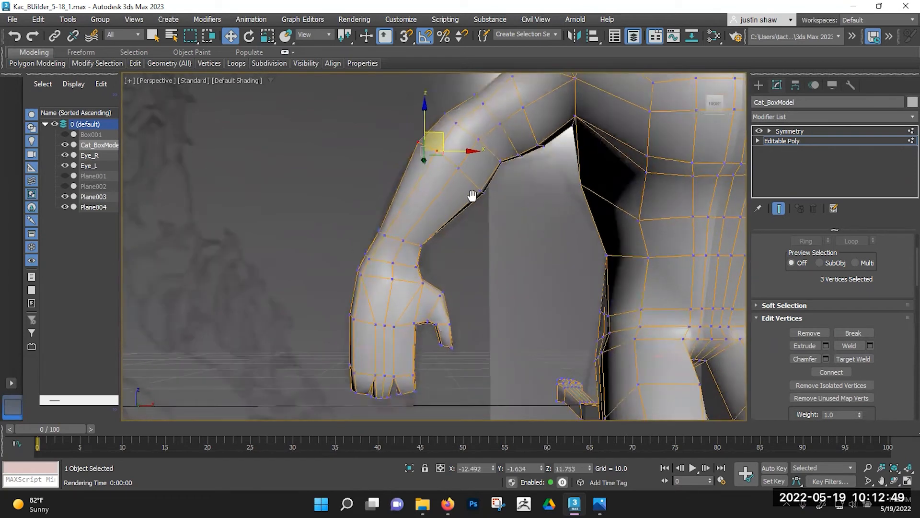
pyautogui.scroll(2, 437, 241)
pyautogui.moveTo(427, 255); pyautogui.dragTo(426, 235)
# Adjust the front vertices of the new upper-arm loop and its neighbours, working from a view beneath the arm.
pyautogui.scroll(-4, 462, 197)
pyautogui.scroll(1, 464, 189)
pyautogui.keyDown('alt'); pyautogui.moveTo(459, 187); pyautogui.dragTo(564, 98, button='middle'); pyautogui.keyUp('alt')
pyautogui.moveTo(504, 144)
pyautogui.keyDown('alt'); pyautogui.mouseDown(button='middle')
pyautogui.moveTo(520, 192)
pyautogui.moveTo(520, 156)
pyautogui.moveTo(522, 179)
pyautogui.moveTo(503, 154)
pyautogui.mouseUp(button='middle'); pyautogui.keyUp('alt')
pyautogui.scroll(3, 519, 154)
pyautogui.click(514, 175)
pyautogui.moveTo(503, 154); pyautogui.dragTo(496, 158)
pyautogui.keyDown('alt'); pyautogui.moveTo(498, 191); pyautogui.dragTo(532, 194, button='middle'); pyautogui.keyUp('alt')
pyautogui.click(523, 186)
pyautogui.moveTo(518, 176); pyautogui.dragTo(525, 177)
pyautogui.keyDown('alt'); pyautogui.moveTo(544, 240); pyautogui.dragTo(551, 204, button='middle'); pyautogui.keyUp('alt')
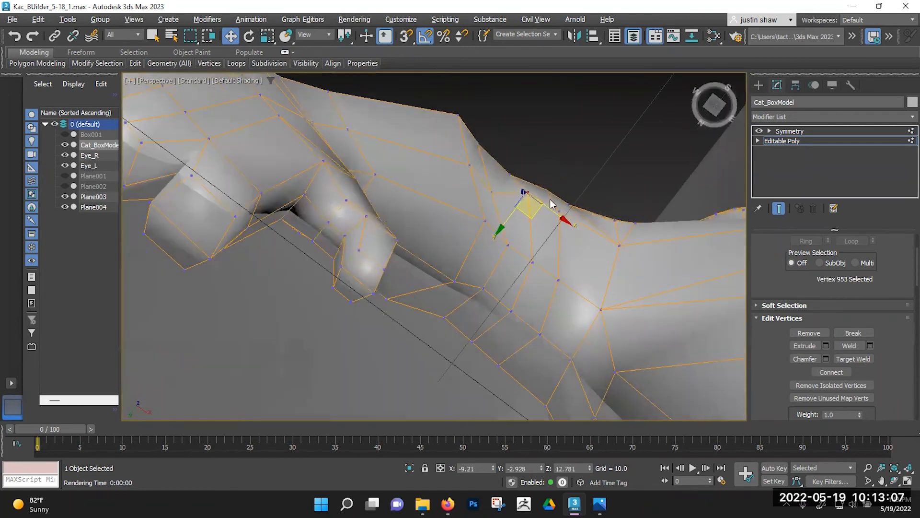
pyautogui.moveTo(541, 207); pyautogui.dragTo(546, 202)
# Reposition the vertices along the front contour of the upper arm toward the elbow.
pyautogui.click(559, 210)
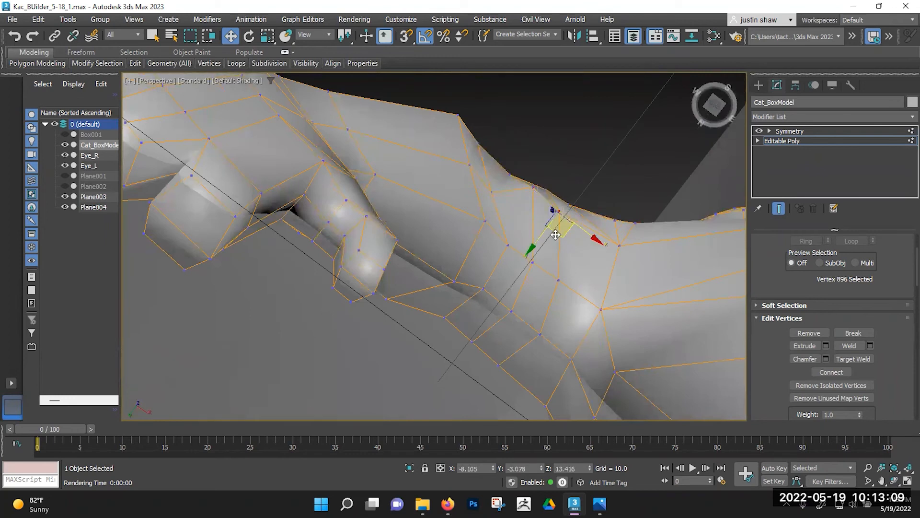
pyautogui.moveTo(560, 230)
pyautogui.keyDown('alt'); pyautogui.mouseDown(button='middle')
pyautogui.moveTo(544, 243)
pyautogui.moveTo(544, 215)
pyautogui.moveTo(547, 267)
pyautogui.moveTo(526, 259)
pyautogui.moveTo(544, 208)
pyautogui.moveTo(559, 217)
pyautogui.mouseUp(button='middle'); pyautogui.keyUp('alt')
pyautogui.click(490, 186)
pyautogui.keyDown('alt'); pyautogui.moveTo(490, 186); pyautogui.dragTo(487, 163, button='middle'); pyautogui.keyUp('alt')
pyautogui.moveTo(487, 157); pyautogui.dragTo(487, 157)
pyautogui.click(457, 235)
pyautogui.moveTo(469, 226); pyautogui.dragTo(456, 213)
# Adjust the outer elbow vertices front to back to smooth the arm's side profile.
pyautogui.keyDown('alt'); pyautogui.moveTo(455, 213); pyautogui.dragTo(411, 217, button='middle'); pyautogui.keyUp('alt')
pyautogui.click(419, 190)
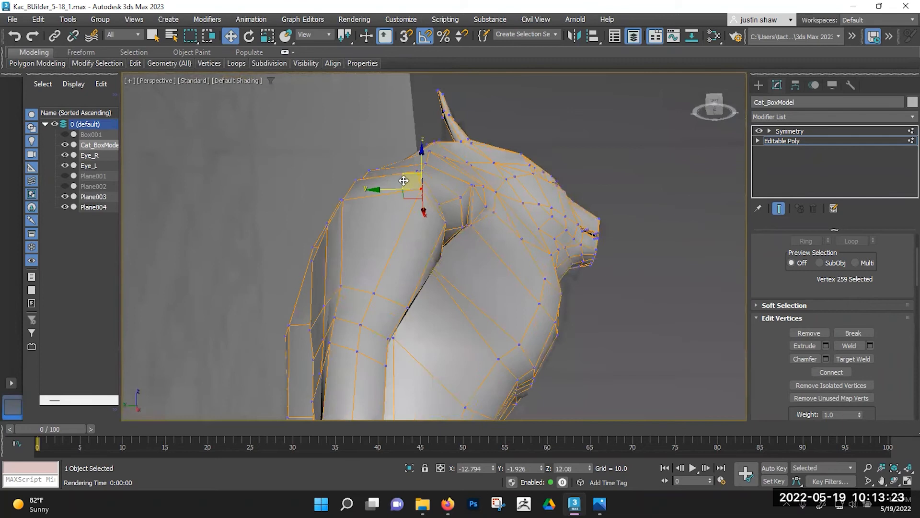
pyautogui.keyDown('alt'); pyautogui.moveTo(383, 178); pyautogui.dragTo(391, 173, button='middle'); pyautogui.keyUp('alt')
pyautogui.click(417, 154)
pyautogui.moveTo(395, 140); pyautogui.dragTo(388, 143)
pyautogui.keyDown('alt'); pyautogui.moveTo(475, 240); pyautogui.dragTo(472, 221, button='middle'); pyautogui.keyUp('alt')
# Shift the front vertices just below the elbow down along the forearm.
pyautogui.moveTo(481, 194); pyautogui.dragTo(497, 192)
pyautogui.moveTo(507, 206)
pyautogui.keyDown('alt'); pyautogui.mouseDown(button='middle')
pyautogui.moveTo(517, 228)
pyautogui.moveTo(507, 209)
pyautogui.mouseUp(button='middle'); pyautogui.keyUp('alt')
pyautogui.click(471, 186)
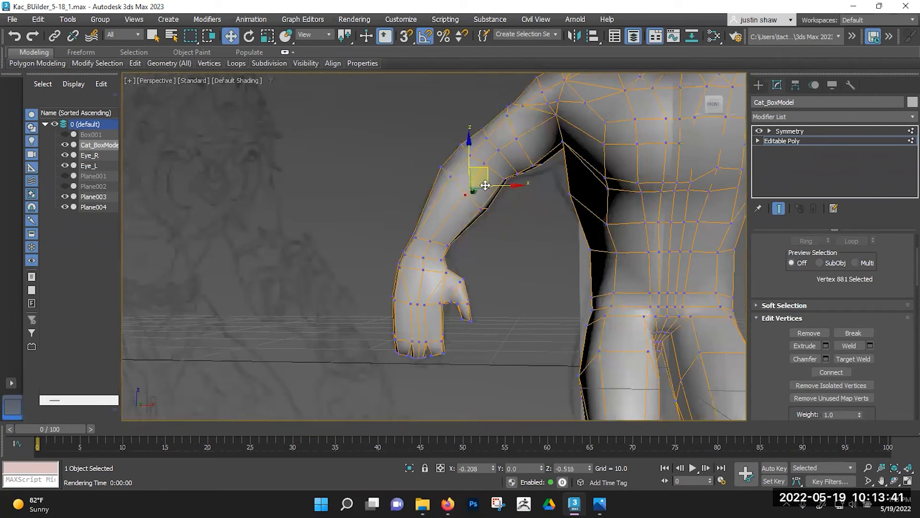
pyautogui.click(456, 178)
pyautogui.keyDown('alt'); pyautogui.moveTo(465, 172); pyautogui.dragTo(486, 279, button='middle'); pyautogui.keyUp('alt')
pyautogui.keyDown('alt'); pyautogui.moveTo(436, 291); pyautogui.dragTo(496, 272, button='middle'); pyautogui.keyUp('alt')
pyautogui.scroll(3, 466, 225)
# Push the front and inner vertices of the upper forearm's edge loop backward.
pyautogui.keyDown('alt'); pyautogui.moveTo(463, 206); pyautogui.dragTo(445, 216, button='middle'); pyautogui.keyUp('alt')
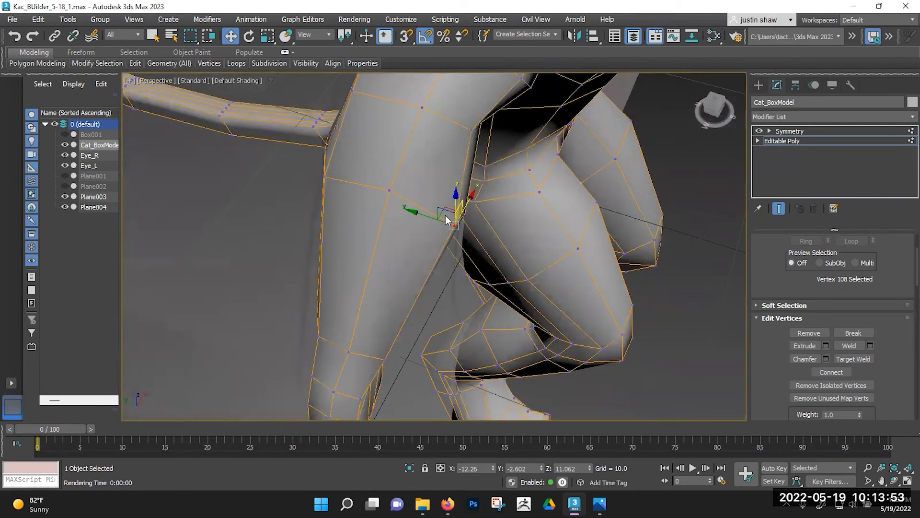
pyautogui.click(461, 215)
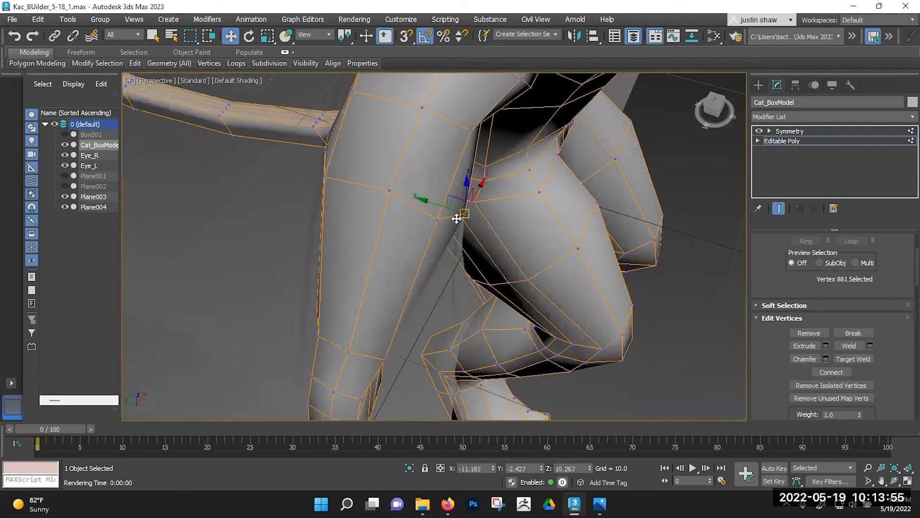
pyautogui.moveTo(437, 208); pyautogui.dragTo(431, 205)
pyautogui.keyDown('alt'); pyautogui.moveTo(508, 230); pyautogui.dragTo(499, 287, button='middle'); pyautogui.keyUp('alt')
pyautogui.click(496, 244)
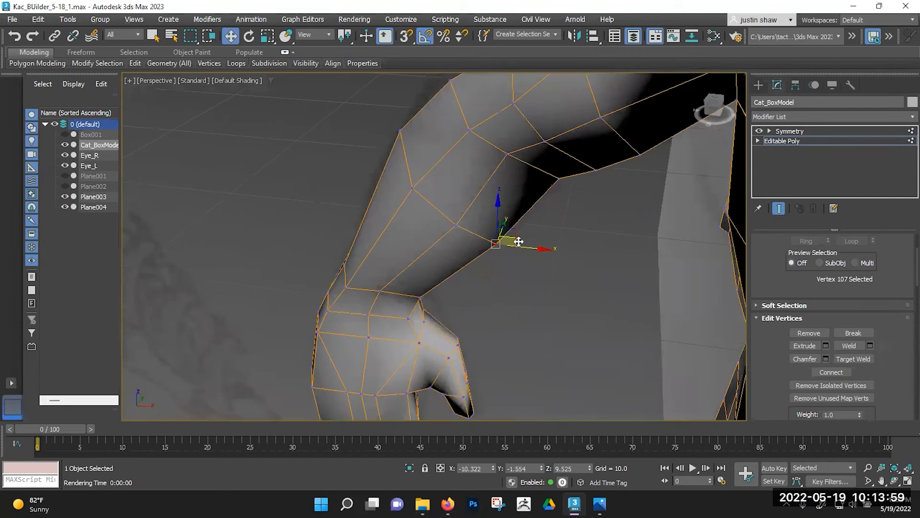
pyautogui.moveTo(509, 237); pyautogui.dragTo(507, 227)
# Push the front forearm vertex and the front wrist vertex slightly back to flatten the forearm's contour.
pyautogui.keyDown('alt'); pyautogui.moveTo(529, 264); pyautogui.dragTo(462, 201, button='middle'); pyautogui.keyUp('alt')
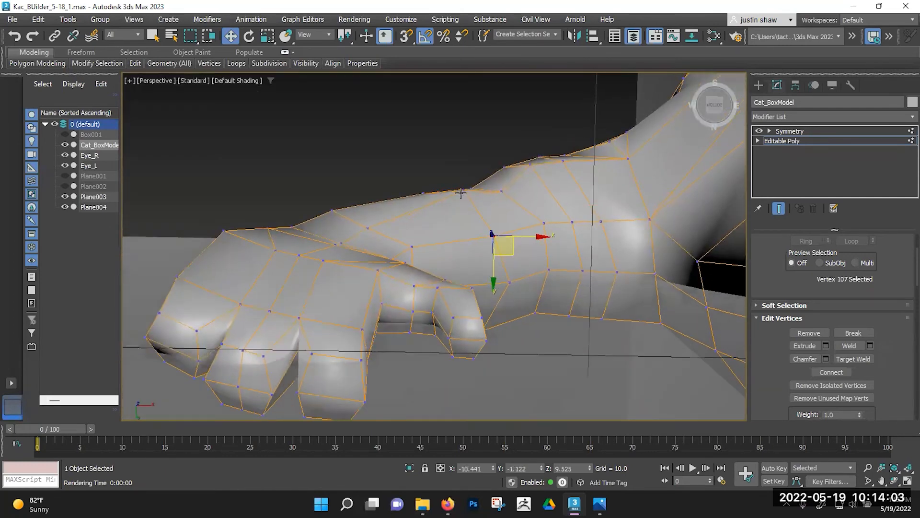
pyautogui.click(461, 193)
pyautogui.click(424, 194)
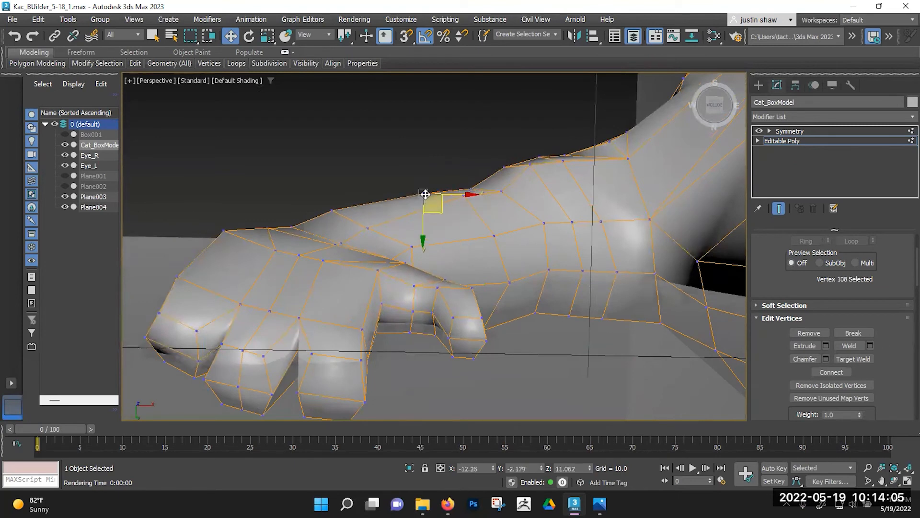
pyautogui.moveTo(439, 206); pyautogui.dragTo(438, 210)
pyautogui.click(332, 211)
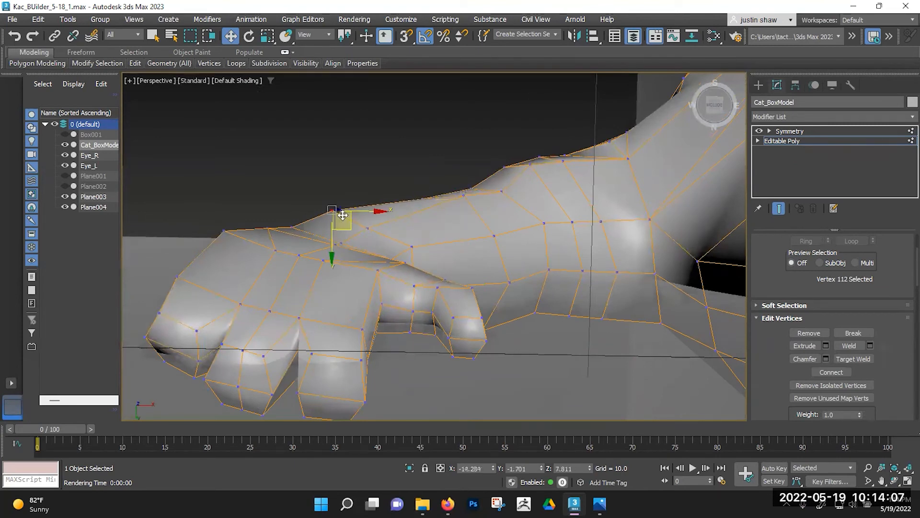
pyautogui.moveTo(351, 228); pyautogui.dragTo(349, 235)
# Adjust the front vertices of the wrist and outer edge of the hand backward to slim the side profile.
pyautogui.keyDown('alt'); pyautogui.moveTo(423, 229); pyautogui.dragTo(452, 296, button='middle'); pyautogui.keyUp('alt')
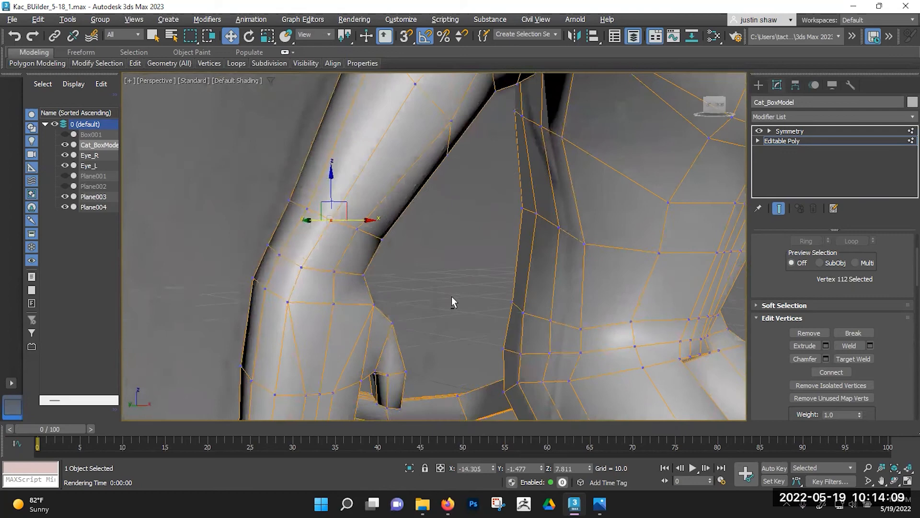
pyautogui.scroll(-3, 451, 296)
pyautogui.scroll(3, 394, 249)
pyautogui.keyDown('alt'); pyautogui.moveTo(394, 249); pyautogui.dragTo(378, 228, button='middle'); pyautogui.keyUp('alt')
pyautogui.scroll(-3, 454, 270)
pyautogui.scroll(3, 501, 232)
pyautogui.click(369, 221)
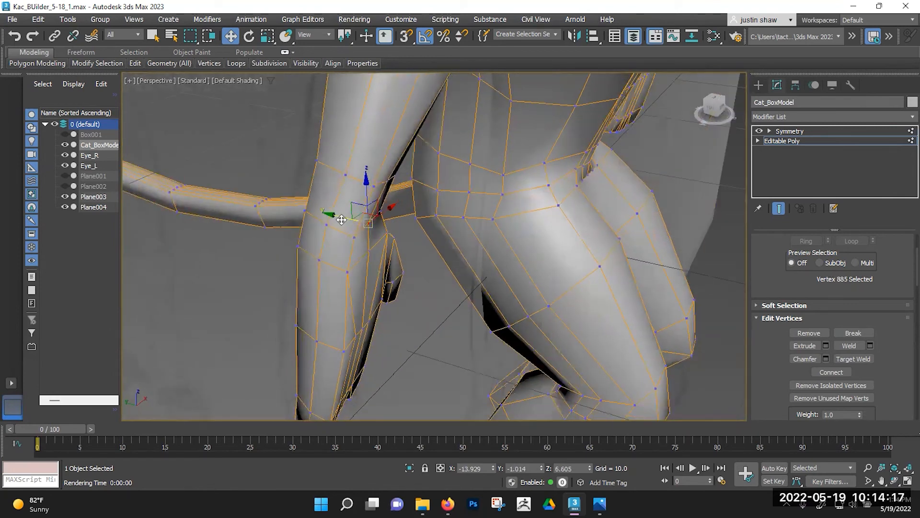
pyautogui.click(347, 268)
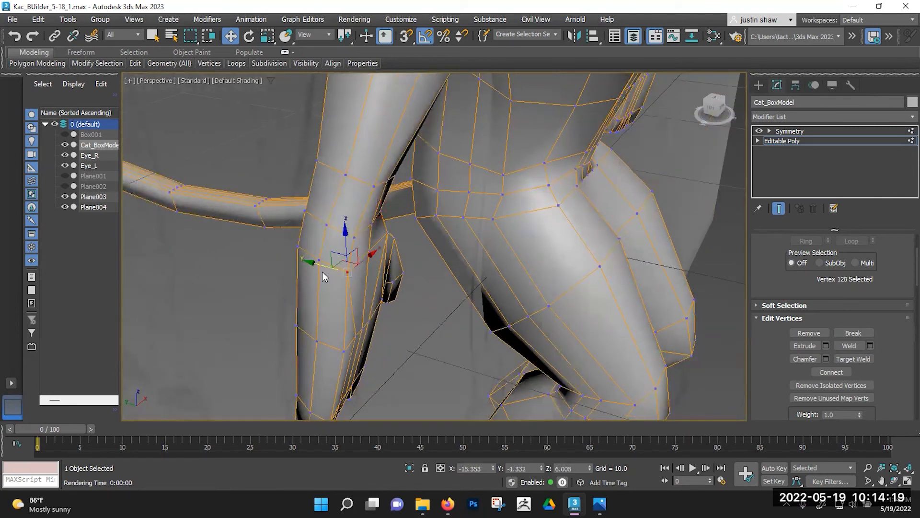
pyautogui.moveTo(317, 265); pyautogui.dragTo(309, 342)
pyautogui.click(343, 352)
pyautogui.moveTo(322, 330); pyautogui.dragTo(341, 243, button='middle')
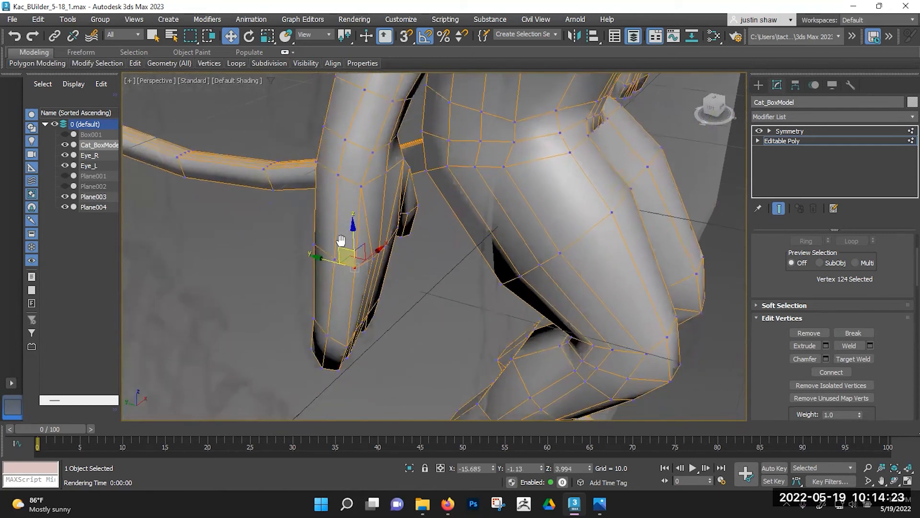
# Move two vertices at the tip of the outer finger backward by about 0.19 units.
pyautogui.keyDown('alt'); pyautogui.moveTo(338, 335); pyautogui.dragTo(400, 293, button='middle'); pyautogui.keyUp('alt')
pyautogui.click(347, 341)
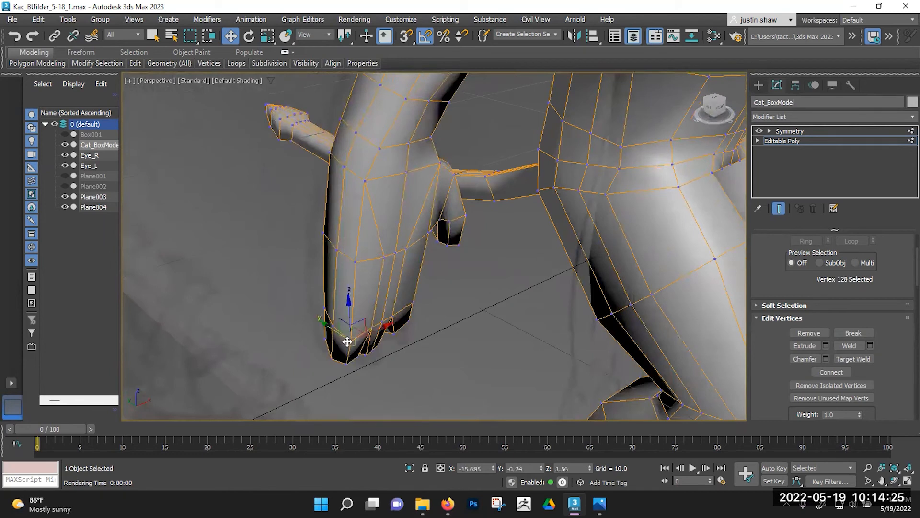
pyautogui.keyDown('ctrl'); pyautogui.click(345, 364); pyautogui.keyUp('ctrl')
pyautogui.moveTo(327, 341); pyautogui.dragTo(322, 335)
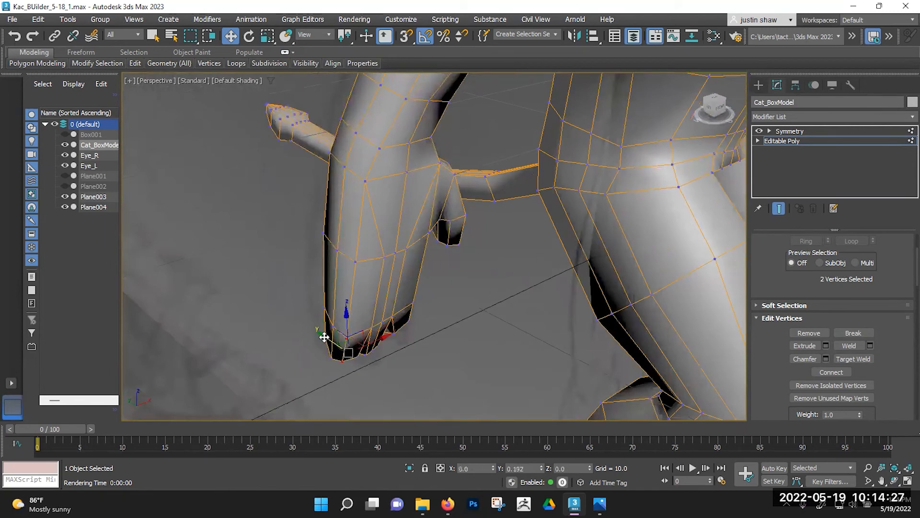
# Lower the vertex at the tip of the middle finger.
pyautogui.keyDown('alt'); pyautogui.moveTo(390, 289); pyautogui.dragTo(461, 258, button='middle'); pyautogui.keyUp('alt')
pyautogui.keyDown('alt'); pyautogui.moveTo(461, 239); pyautogui.dragTo(284, 255, button='middle'); pyautogui.keyUp('alt')
pyautogui.click(311, 211)
pyautogui.click(295, 297)
pyautogui.keyDown('alt'); pyautogui.moveTo(307, 298); pyautogui.dragTo(305, 297, button='middle'); pyautogui.keyUp('alt')
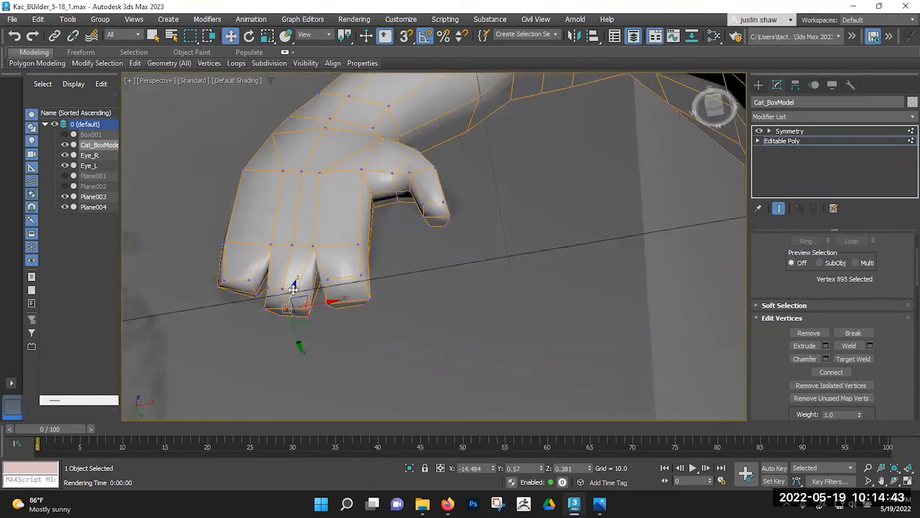
pyautogui.keyDown('alt'); pyautogui.moveTo(298, 261); pyautogui.dragTo(326, 273, button='middle'); pyautogui.keyUp('alt')
pyautogui.moveTo(327, 217); pyautogui.dragTo(345, 226, button='middle')
pyautogui.keyDown('alt'); pyautogui.moveTo(377, 188); pyautogui.dragTo(367, 226, button='middle'); pyautogui.keyUp('alt')
pyautogui.moveTo(400, 152); pyautogui.dragTo(354, 233, button='middle')
# Examine the edge flow over the palm and back of the hand, including the two edges beside the knuckle row.
pyautogui.scroll(-2, 355, 233)
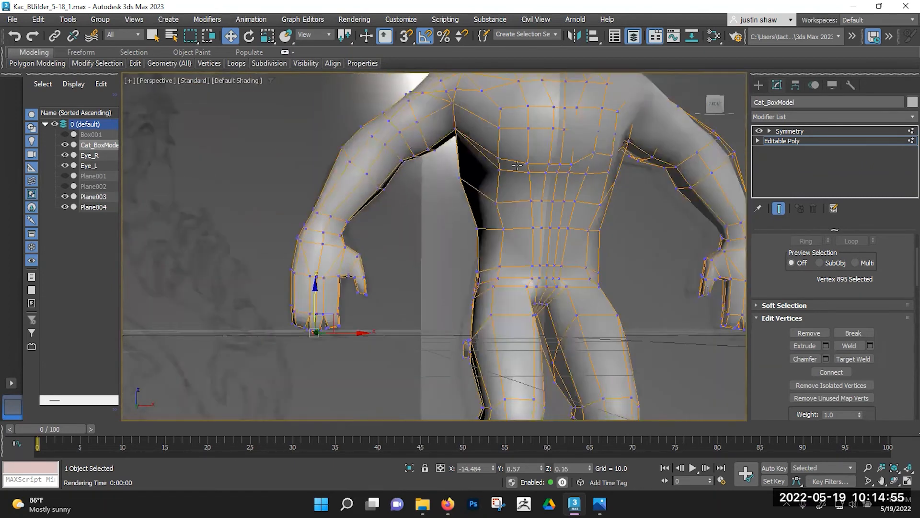
pyautogui.scroll(1, 438, 174)
pyautogui.scroll(3, 341, 261)
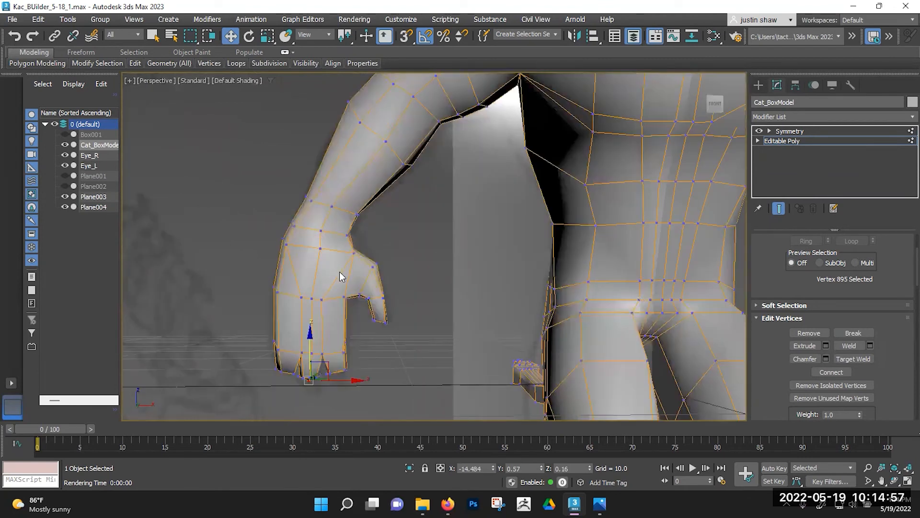
pyautogui.press('2')
pyautogui.click(339, 274)
pyautogui.scroll(2, 340, 274)
pyautogui.moveTo(340, 273); pyautogui.dragTo(356, 234, button='middle')
pyautogui.keyDown('ctrl'); pyautogui.click(288, 236); pyautogui.keyUp('ctrl')
pyautogui.keyDown('alt'); pyautogui.moveTo(287, 236); pyautogui.dragTo(441, 247, button='middle'); pyautogui.keyUp('alt')
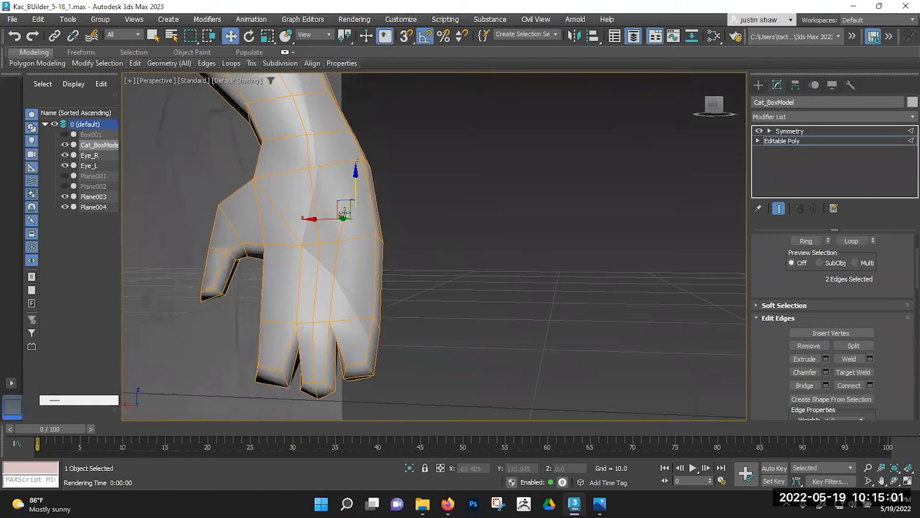
pyautogui.press('1')
pyautogui.keyDown('alt'); pyautogui.moveTo(410, 226); pyautogui.dragTo(326, 199, button='middle'); pyautogui.keyUp('alt')
pyautogui.press('q')
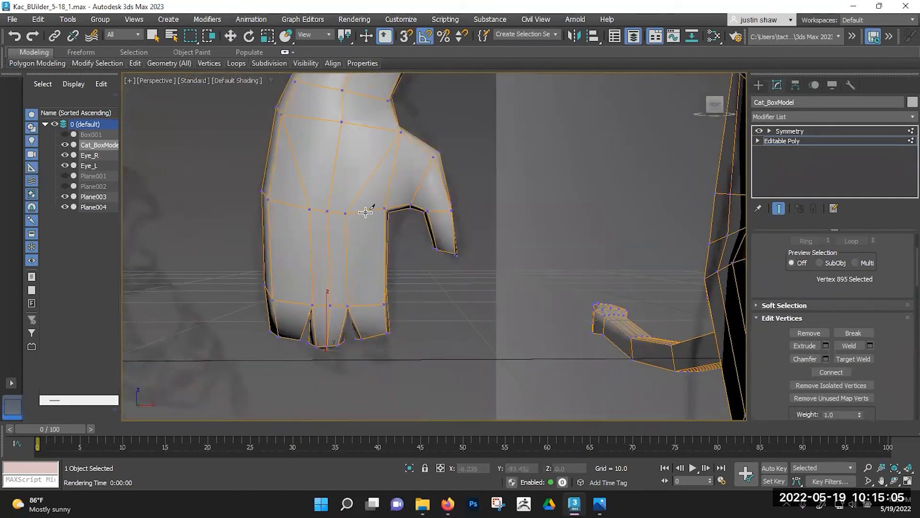
# Connect the edge ring running through the finger next to the thumb to add a lengthwise loop down its centre.
pyautogui.press('2')
pyautogui.press('w')
pyautogui.click(367, 305)
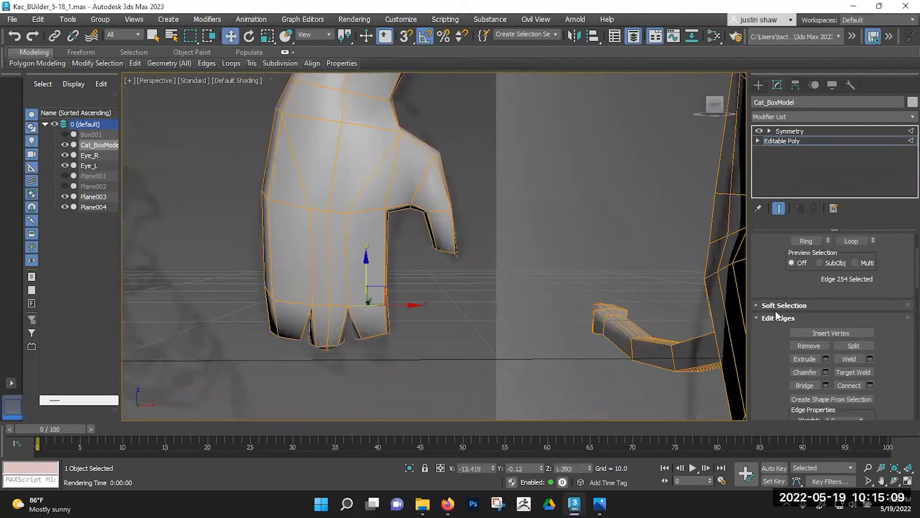
pyautogui.click(803, 241)
pyautogui.keyDown('alt'); pyautogui.moveTo(396, 262); pyautogui.dragTo(773, 394, button='middle'); pyautogui.keyUp('alt')
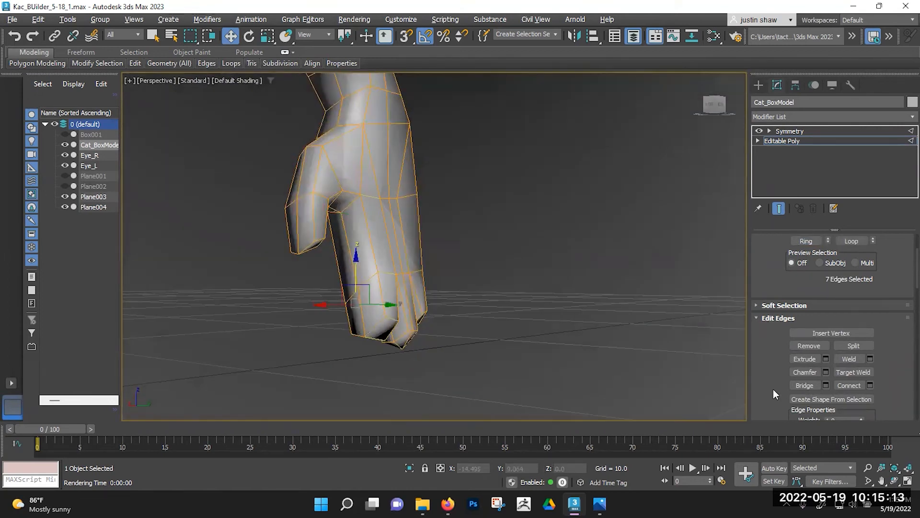
pyautogui.click(838, 388)
# Connect the edge ring running through the outer finger to add a lengthwise loop down its centre.
pyautogui.keyDown('alt'); pyautogui.moveTo(348, 256); pyautogui.dragTo(328, 234, button='middle'); pyautogui.keyUp('alt')
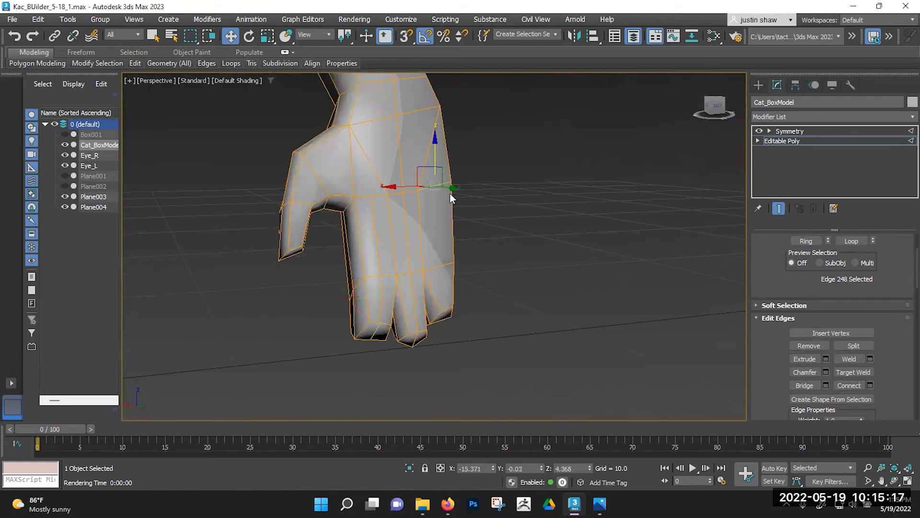
pyautogui.click(816, 243)
pyautogui.click(840, 386)
pyautogui.keyDown('alt'); pyautogui.moveTo(512, 289); pyautogui.dragTo(350, 311, button='middle'); pyautogui.keyUp('alt')
# Lower the centre end vertices of the finger next to the thumb and of the outer finger to make their tips pointed.
pyautogui.scroll(3, 432, 289)
pyautogui.press('1')
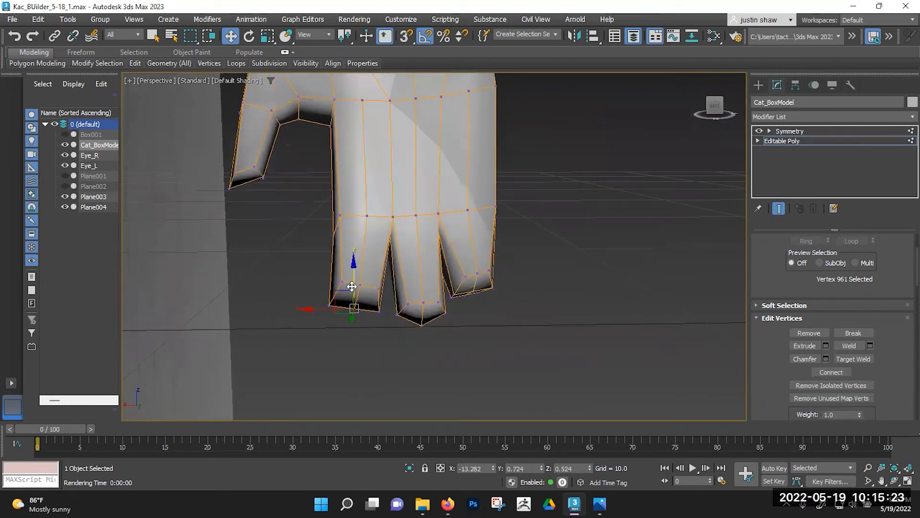
pyautogui.moveTo(349, 298); pyautogui.dragTo(341, 296)
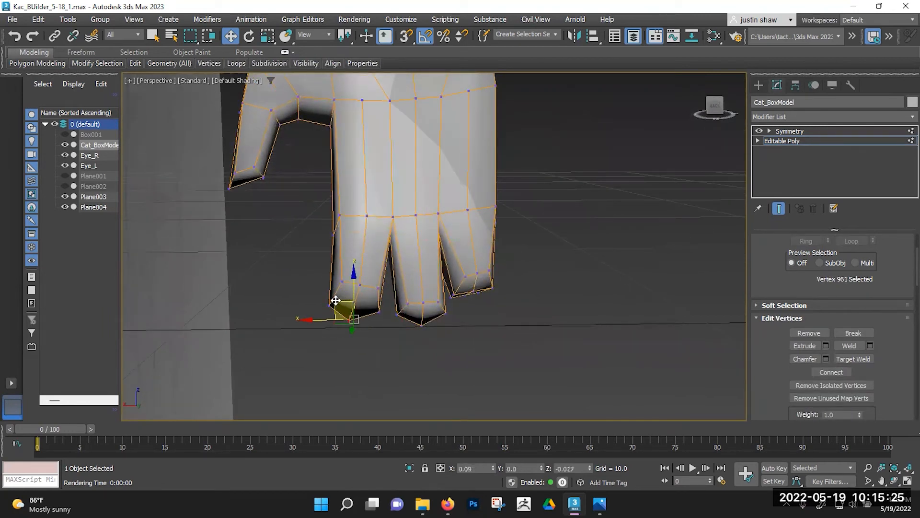
pyautogui.click(469, 290)
pyautogui.keyDown('alt'); pyautogui.moveTo(468, 291); pyautogui.dragTo(478, 320, button='middle'); pyautogui.keyUp('alt')
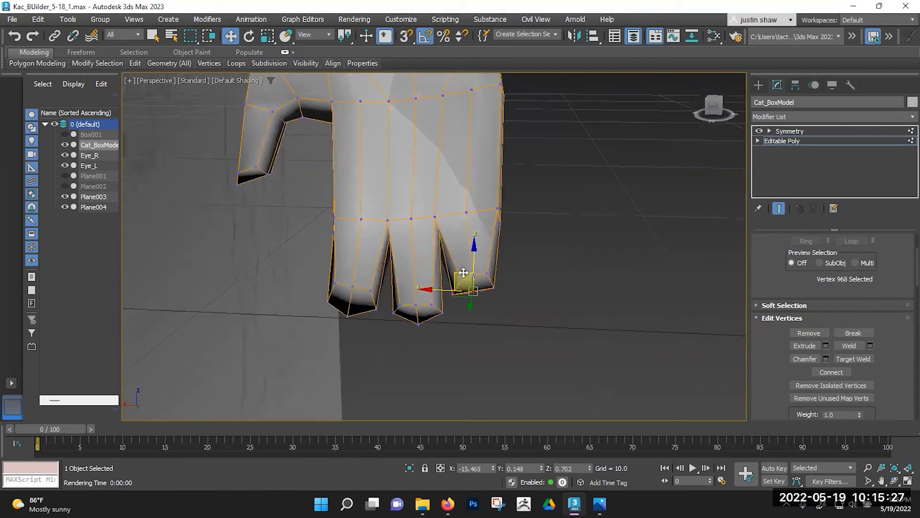
pyautogui.moveTo(464, 285); pyautogui.dragTo(461, 287)
pyautogui.keyDown('alt'); pyautogui.moveTo(378, 272); pyautogui.dragTo(371, 287, button='middle'); pyautogui.keyUp('alt')
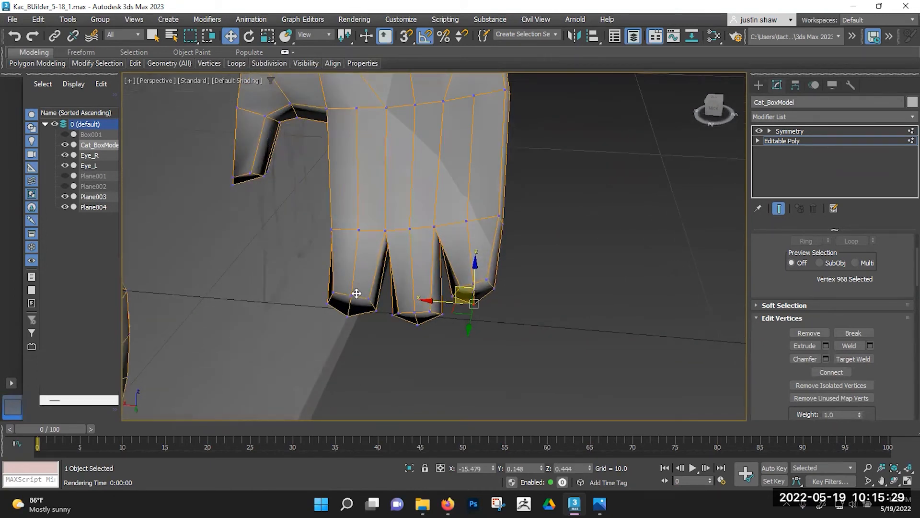
# Lower the back centre vertex on the tip of the finger beside the thumb and the two centre vertices of the middle fingertip.
pyautogui.click(352, 295)
pyautogui.moveTo(338, 287); pyautogui.dragTo(411, 302)
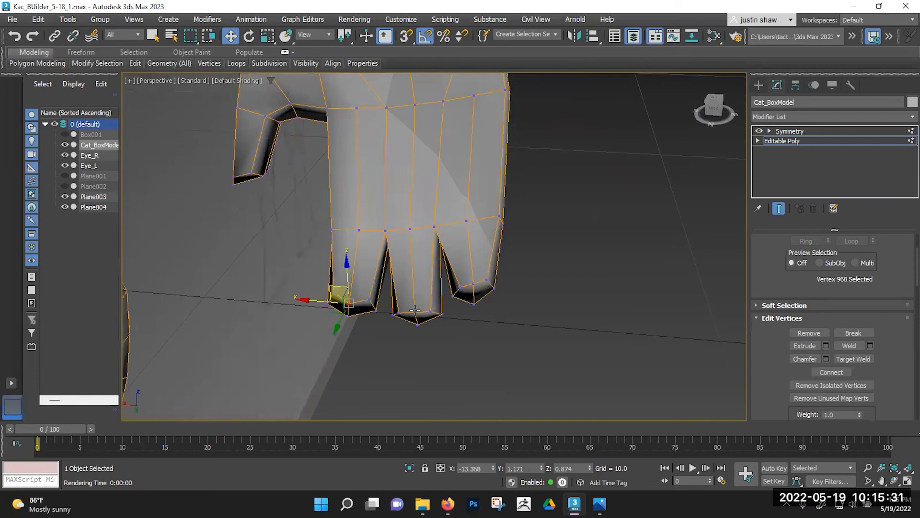
pyautogui.click(415, 311)
pyautogui.keyDown('ctrl'); pyautogui.click(419, 325); pyautogui.keyUp('ctrl')
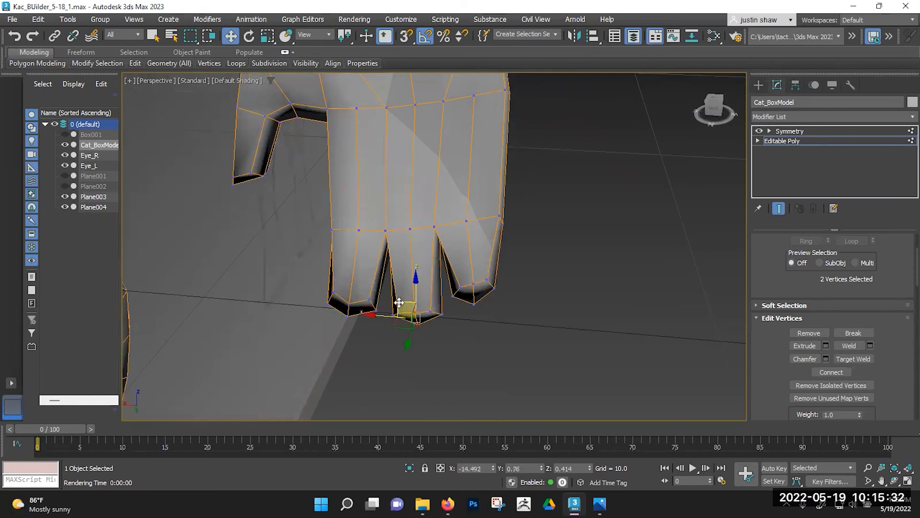
# Adjust the back centre vertex of the outer fingertip and nudge the tip's corner vertex facing the middle finger.
pyautogui.click(470, 287)
pyautogui.moveTo(464, 275); pyautogui.dragTo(462, 283)
pyautogui.click(444, 314)
pyautogui.click(458, 286)
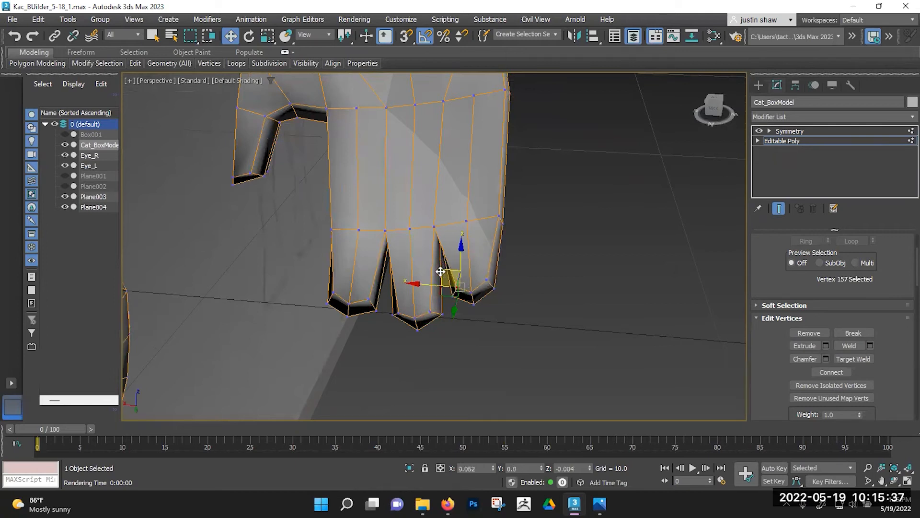
# Lower the front centre vertices near the tips of the finger beside the thumb and the middle finger.
pyautogui.keyDown('alt'); pyautogui.moveTo(346, 280); pyautogui.dragTo(510, 232, button='middle'); pyautogui.keyUp('alt')
pyautogui.keyDown('alt'); pyautogui.moveTo(533, 331); pyautogui.dragTo(535, 361, button='middle'); pyautogui.keyUp('alt')
pyautogui.click(541, 337)
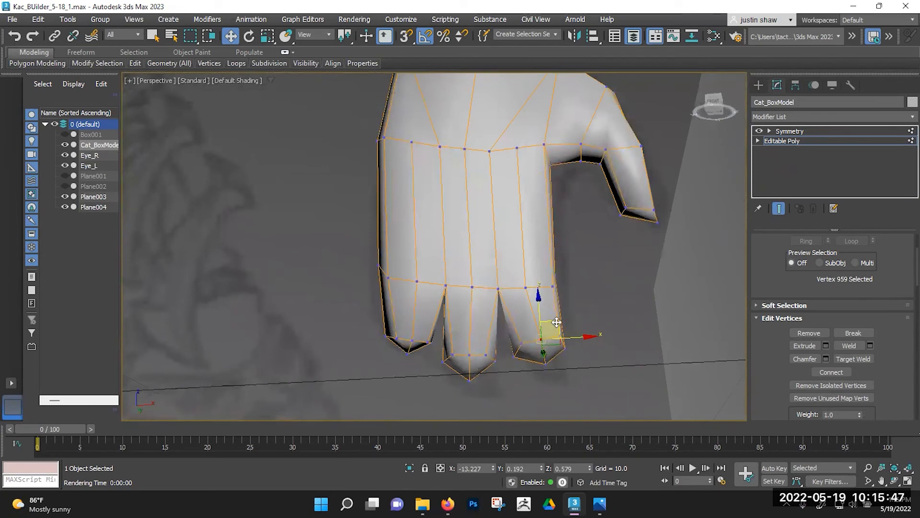
pyautogui.click(475, 350)
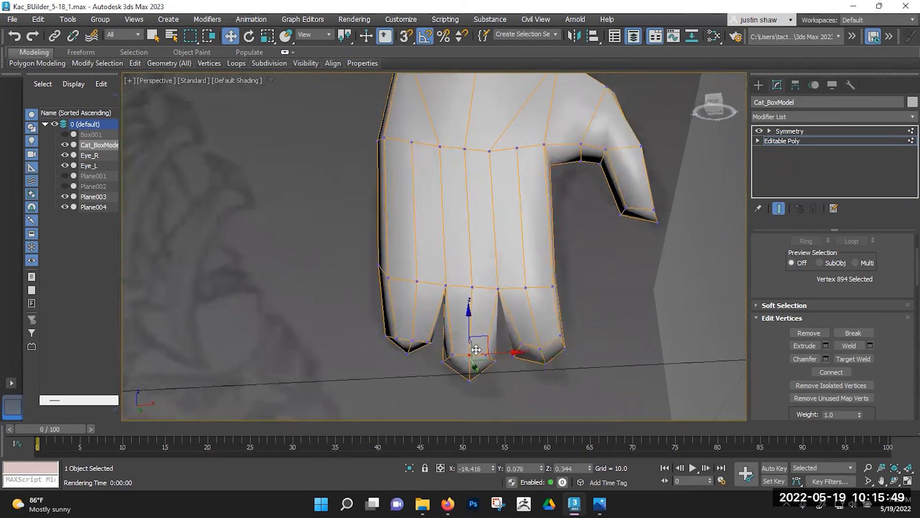
# Connect the lengthwise edges of all three fingers into new mid-finger loops and flatten these loops by scaling along Z.
pyautogui.keyDown('alt'); pyautogui.moveTo(441, 335); pyautogui.dragTo(401, 329, button='middle'); pyautogui.keyUp('alt')
pyautogui.scroll(3, 435, 336)
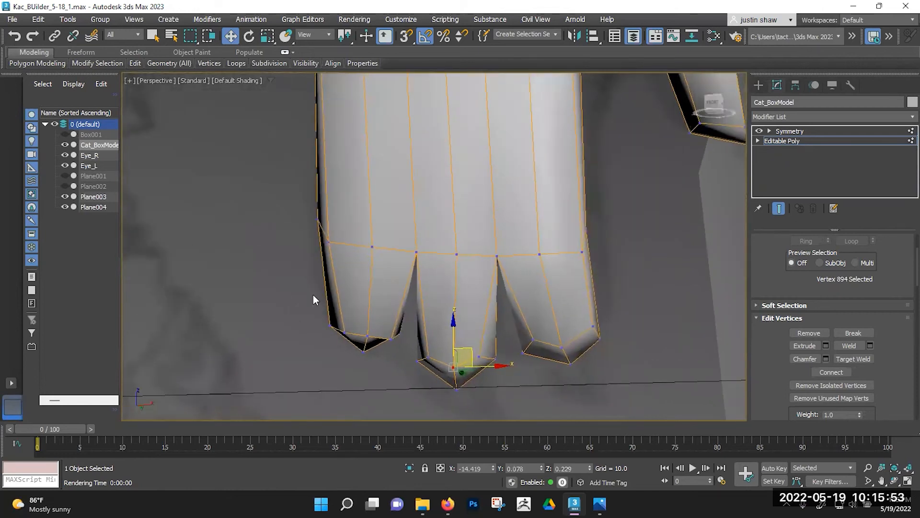
pyautogui.press('2')
pyautogui.moveTo(287, 294); pyautogui.dragTo(499, 308)
pyautogui.moveTo(623, 298); pyautogui.dragTo(624, 299)
pyautogui.keyDown('alt'); pyautogui.moveTo(403, 306); pyautogui.dragTo(506, 320, button='middle'); pyautogui.keyUp('alt')
pyautogui.click(856, 387)
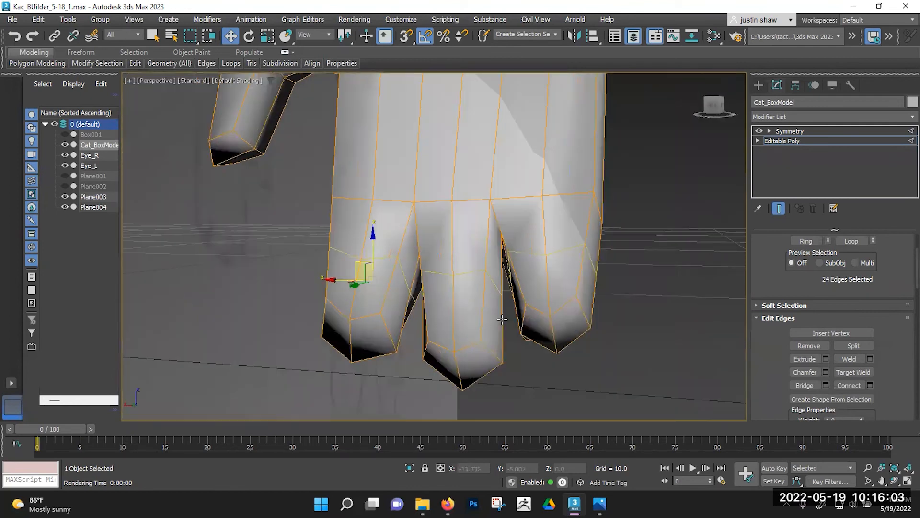
pyautogui.press('r')
pyautogui.moveTo(374, 234); pyautogui.dragTo(373, 248)
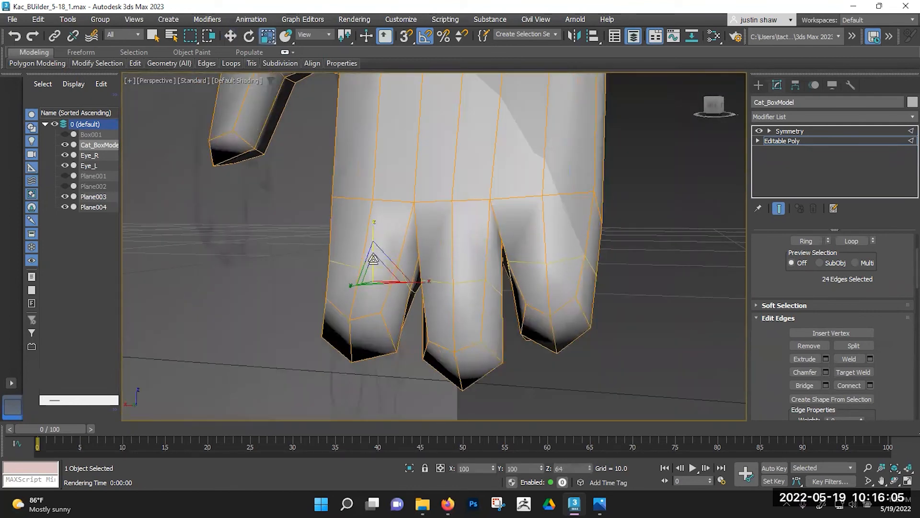
# Scale the new loop of each of the three fingers individually along X to widen the middle of the fingers slightly.
pyautogui.keyDown('alt'); pyautogui.moveTo(370, 261); pyautogui.dragTo(369, 286, button='middle'); pyautogui.keyUp('alt')
pyautogui.doubleClick(382, 277)
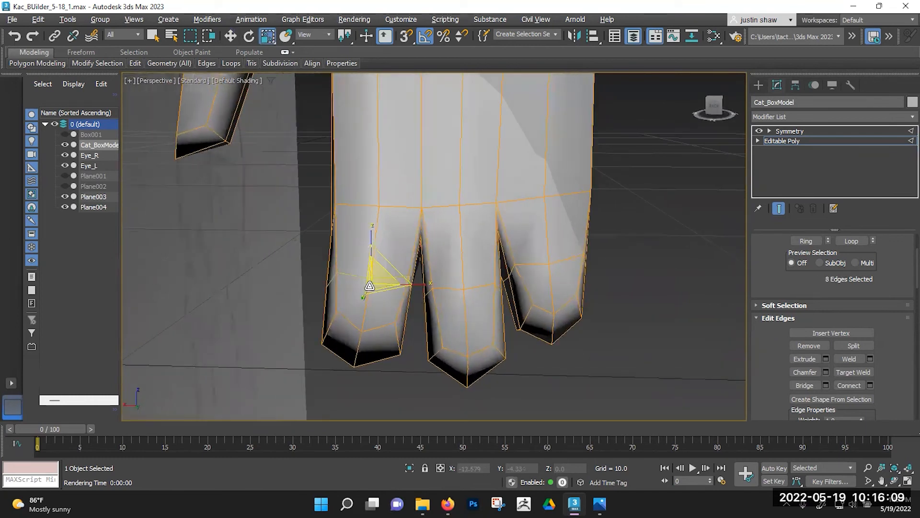
pyautogui.moveTo(416, 285); pyautogui.dragTo(420, 286)
pyautogui.click(446, 288)
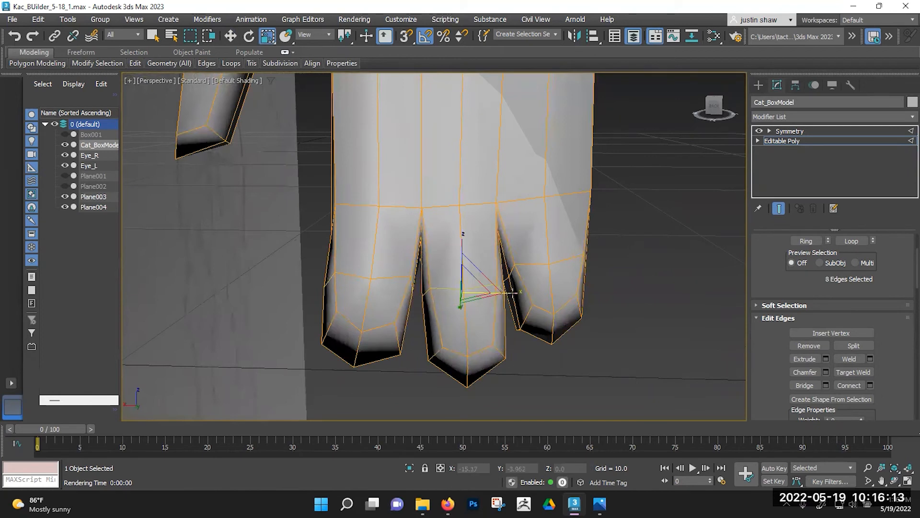
pyautogui.moveTo(513, 293); pyautogui.dragTo(467, 299, button='middle')
pyautogui.doubleClick(478, 273)
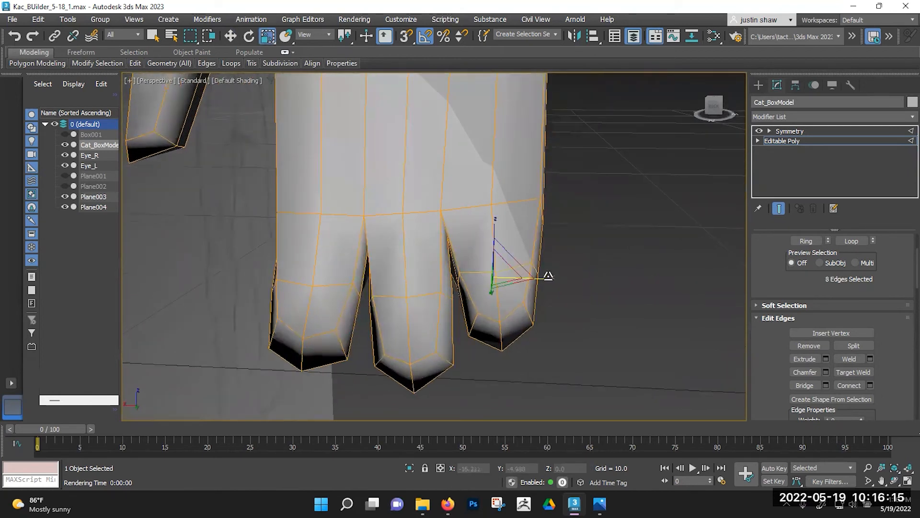
# Connect the lengthwise edges of the thumb to add a loop around its lower half.
pyautogui.keyDown('alt'); pyautogui.moveTo(550, 280); pyautogui.dragTo(355, 267, button='middle'); pyautogui.keyUp('alt')
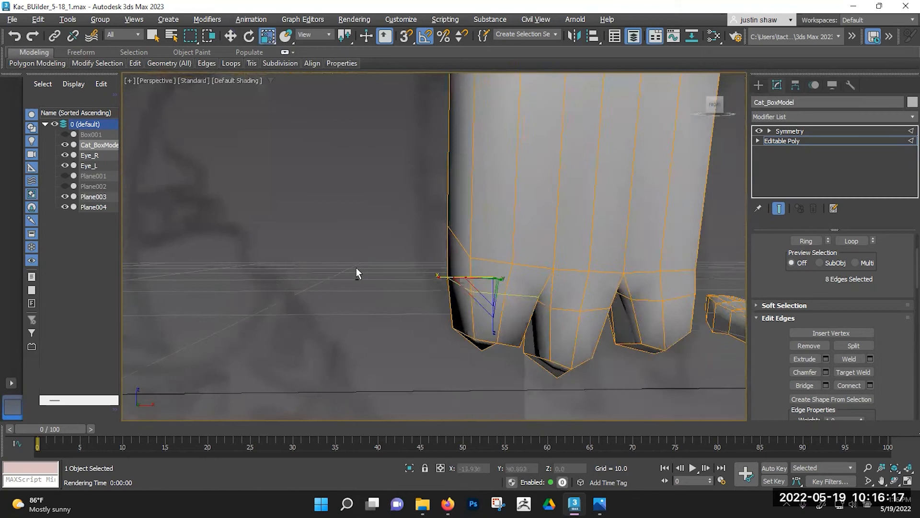
pyautogui.scroll(-3, 389, 268)
pyautogui.moveTo(494, 262); pyautogui.dragTo(417, 215, button='middle')
pyautogui.keyDown('alt'); pyautogui.moveTo(390, 312); pyautogui.dragTo(466, 307, button='middle'); pyautogui.keyUp('alt')
pyautogui.scroll(3, 397, 308)
pyautogui.scroll(-3, 466, 308)
pyautogui.moveTo(522, 238); pyautogui.dragTo(448, 252, button='middle')
pyautogui.moveTo(448, 252); pyautogui.dragTo(449, 278, button='middle')
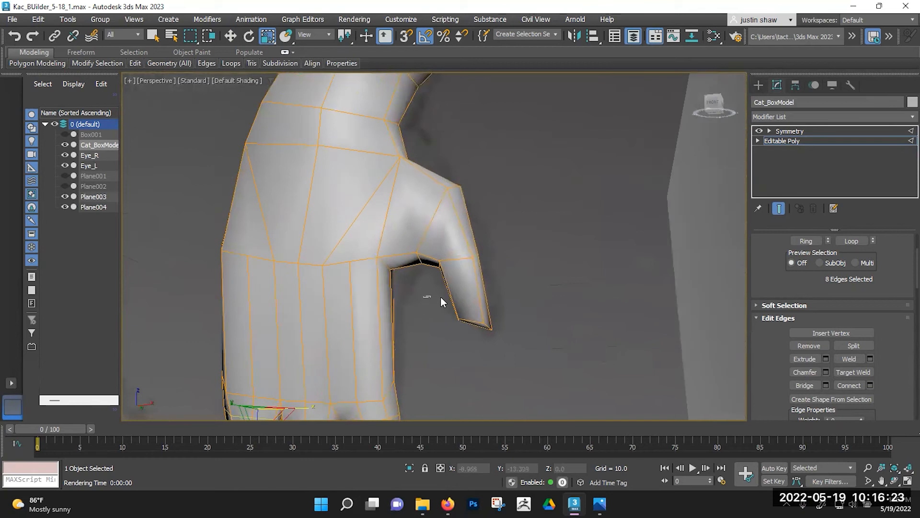
pyautogui.keyDown('alt'); pyautogui.moveTo(503, 286); pyautogui.dragTo(482, 320, button='middle'); pyautogui.keyUp('alt')
pyautogui.scroll(3, 482, 323)
pyautogui.moveTo(512, 278); pyautogui.dragTo(521, 276)
# Shift the new thumb loop slightly inward toward the fingers and a little upward.
pyautogui.press('w')
pyautogui.click(479, 264)
pyautogui.hotkey('ctrl', 'z')
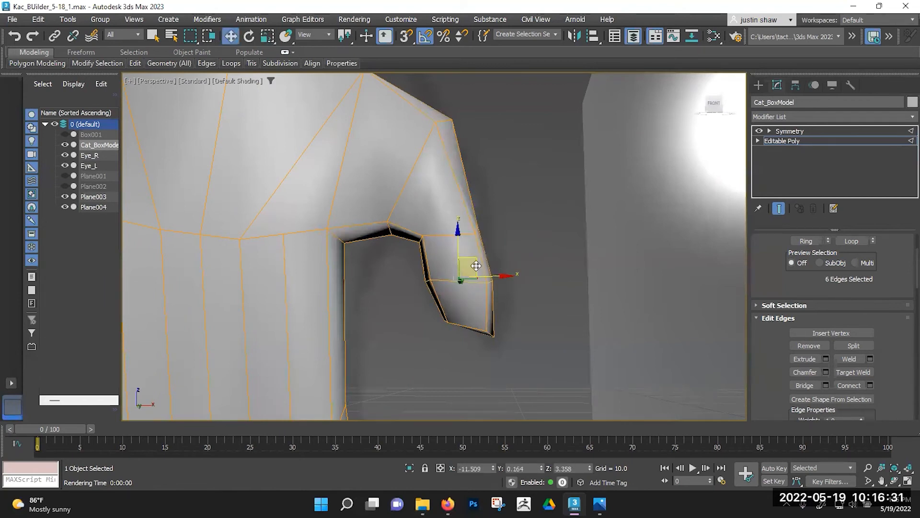
pyautogui.moveTo(476, 265); pyautogui.dragTo(471, 264)
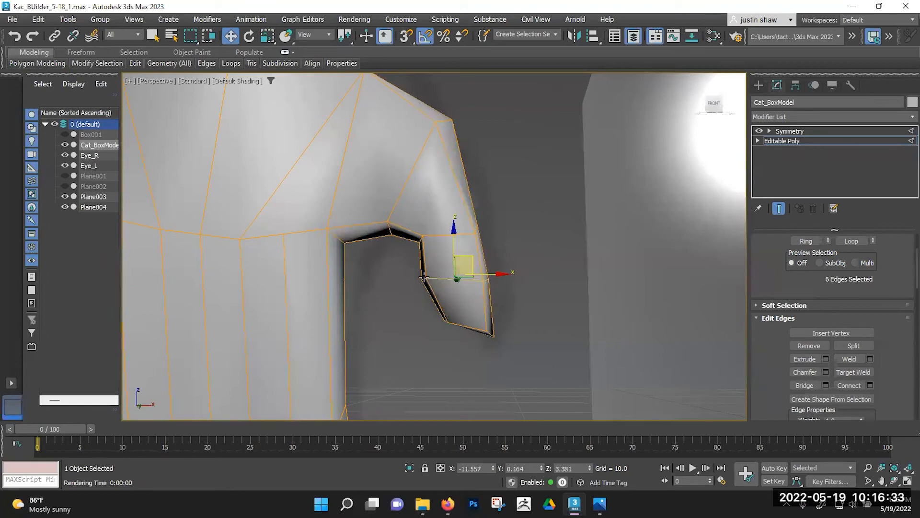
# Examine the hands, feet, legs and upper body of the model for areas that still need topology work.
pyautogui.keyDown('alt'); pyautogui.moveTo(433, 301); pyautogui.dragTo(602, 284, button='middle'); pyautogui.keyUp('alt')
pyautogui.scroll(-5, 411, 320)
pyautogui.moveTo(421, 280)
pyautogui.keyDown('alt'); pyautogui.mouseDown(button='middle')
pyautogui.moveTo(404, 283)
pyautogui.moveTo(418, 232)
pyautogui.moveTo(403, 214)
pyautogui.moveTo(406, 257)
pyautogui.moveTo(416, 269)
pyautogui.mouseUp(button='middle'); pyautogui.keyUp('alt')
pyautogui.scroll(-5, 422, 230)
pyautogui.moveTo(427, 213); pyautogui.dragTo(370, 195, button='middle')
pyautogui.scroll(8, 418, 320)
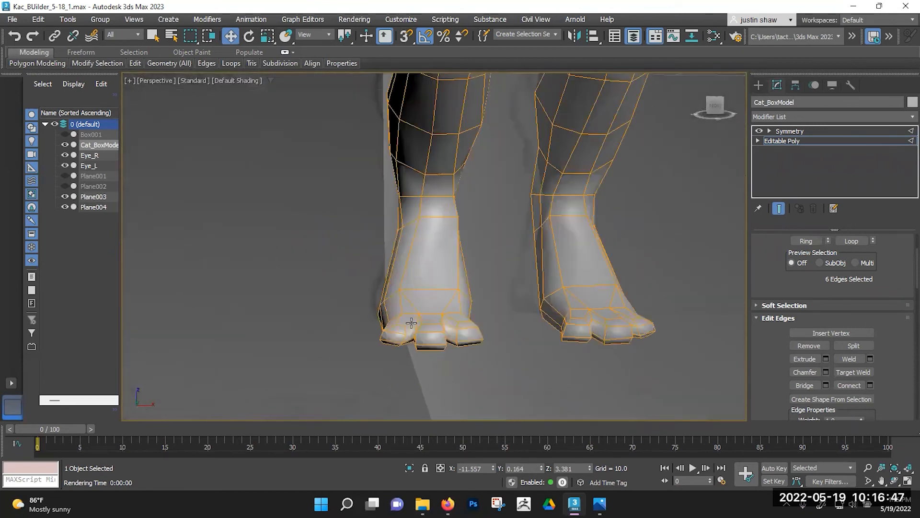
pyautogui.keyDown('alt'); pyautogui.moveTo(418, 320); pyautogui.dragTo(420, 330, button='middle'); pyautogui.keyUp('alt')
pyautogui.moveTo(429, 259); pyautogui.dragTo(401, 252, button='middle')
pyautogui.scroll(-3, 403, 307)
pyautogui.scroll(5, 403, 309)
pyautogui.scroll(-6, 411, 281)
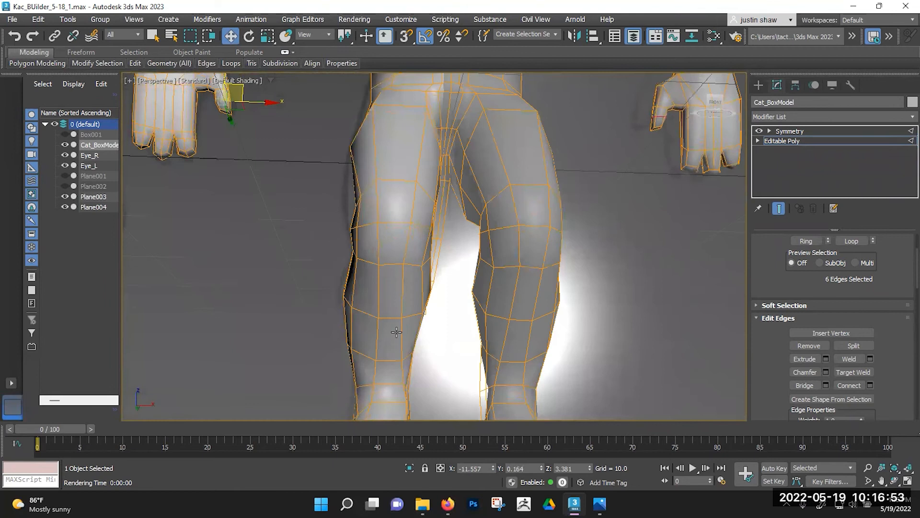
pyautogui.scroll(-3, 395, 166)
pyautogui.moveTo(395, 167); pyautogui.dragTo(429, 356, button='middle')
pyautogui.scroll(5, 422, 220)
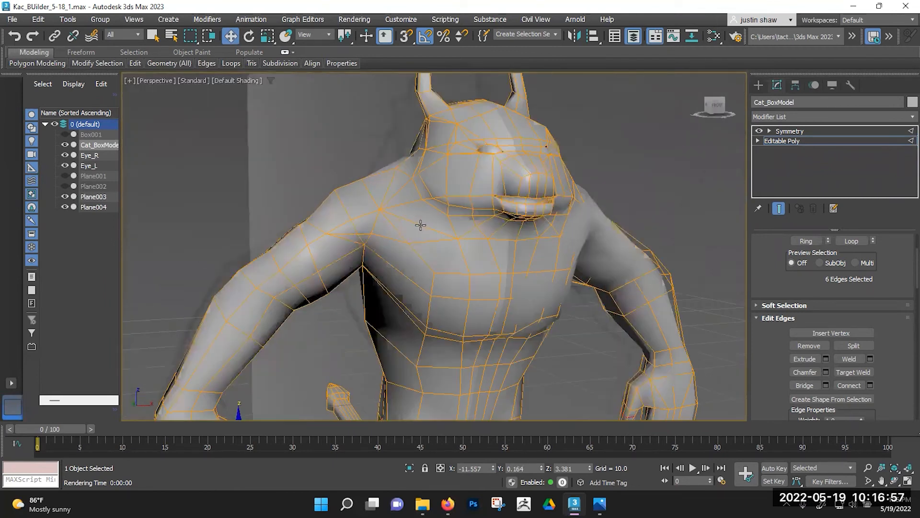
# Remove two edges between the upper chest and the shoulder.
pyautogui.keyDown('alt'); pyautogui.moveTo(399, 242); pyautogui.dragTo(630, 316, button='middle'); pyautogui.keyUp('alt')
pyautogui.click(417, 238)
pyautogui.keyDown('ctrl'); pyautogui.click(371, 181); pyautogui.keyUp('ctrl')
pyautogui.click(808, 346)
# Examine the topology at the front of the armpit, including the short edge where shoulder and chest meet.
pyautogui.keyDown('alt'); pyautogui.moveTo(432, 268); pyautogui.dragTo(335, 247, button='middle'); pyautogui.keyUp('alt')
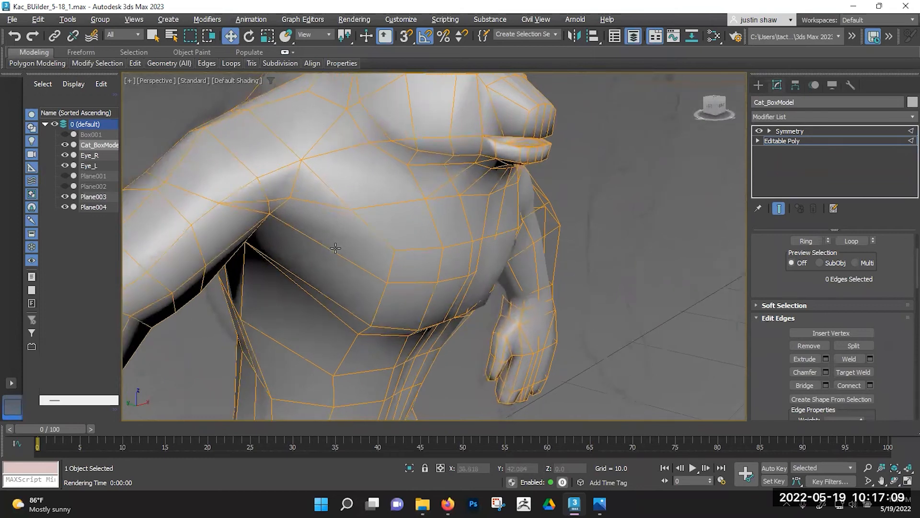
pyautogui.click(282, 206)
pyautogui.keyDown('alt'); pyautogui.moveTo(283, 207); pyautogui.dragTo(299, 217, button='middle'); pyautogui.keyUp('alt')
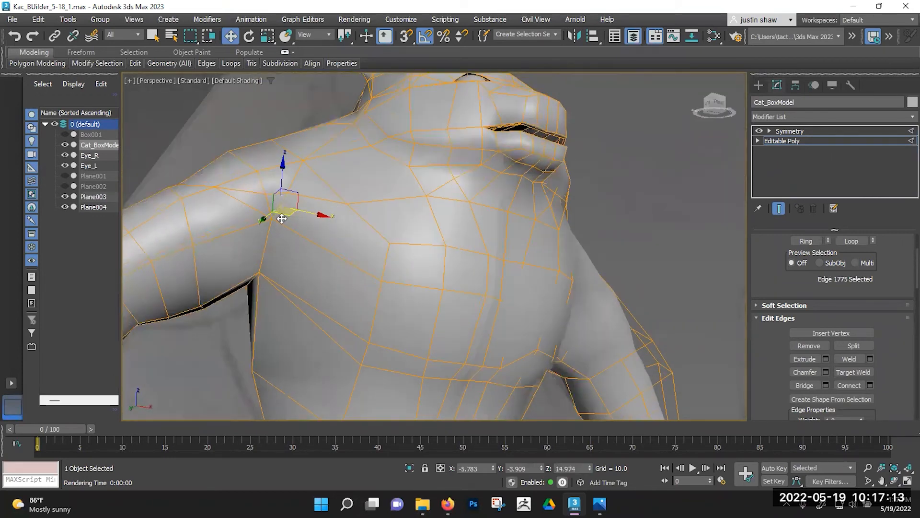
pyautogui.press('1')
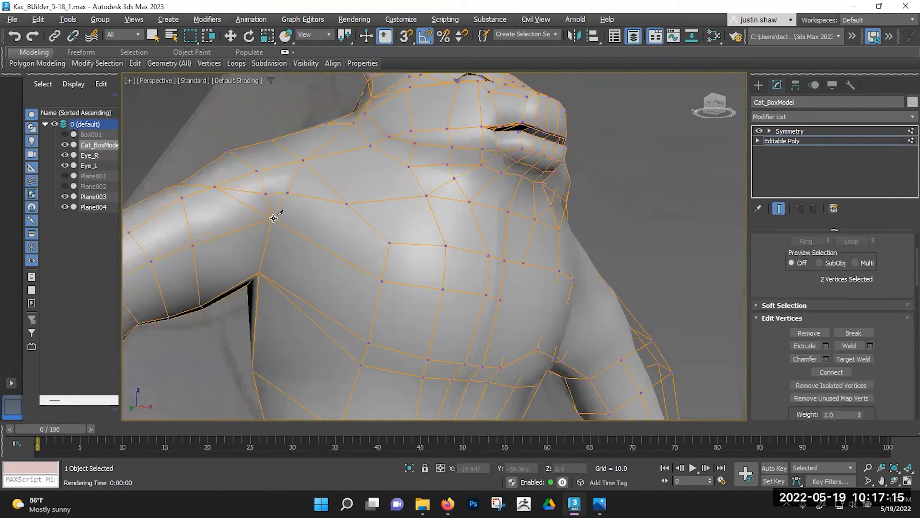
pyautogui.press('w')
pyautogui.keyDown('alt'); pyautogui.moveTo(298, 221); pyautogui.dragTo(338, 263, button='middle'); pyautogui.keyUp('alt')
# Save the scene as a new version named Kac_BUilder_5-18_2.max.
pyautogui.click(4, 19)
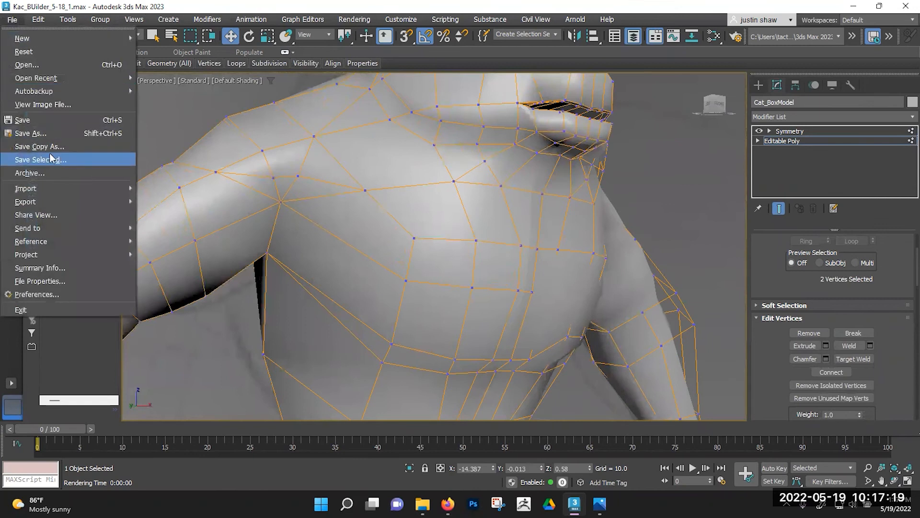
pyautogui.click(37, 137)
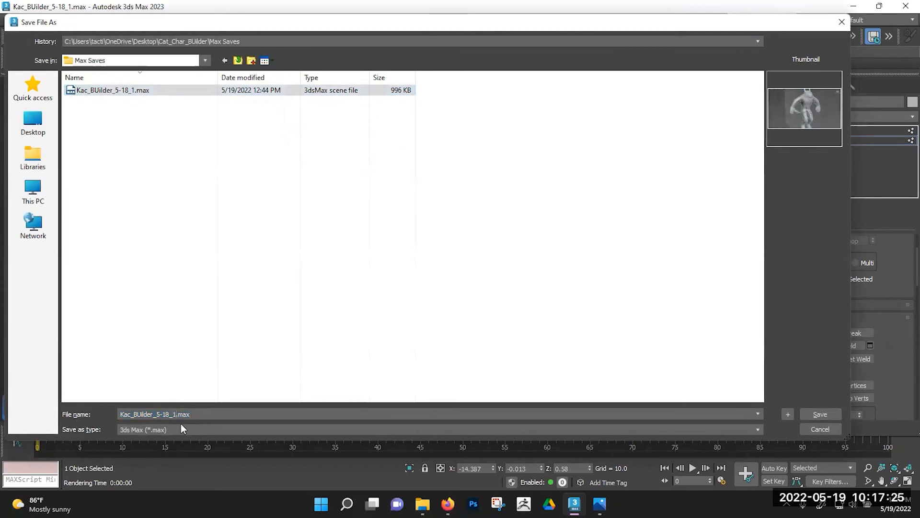
pyautogui.press('Return')
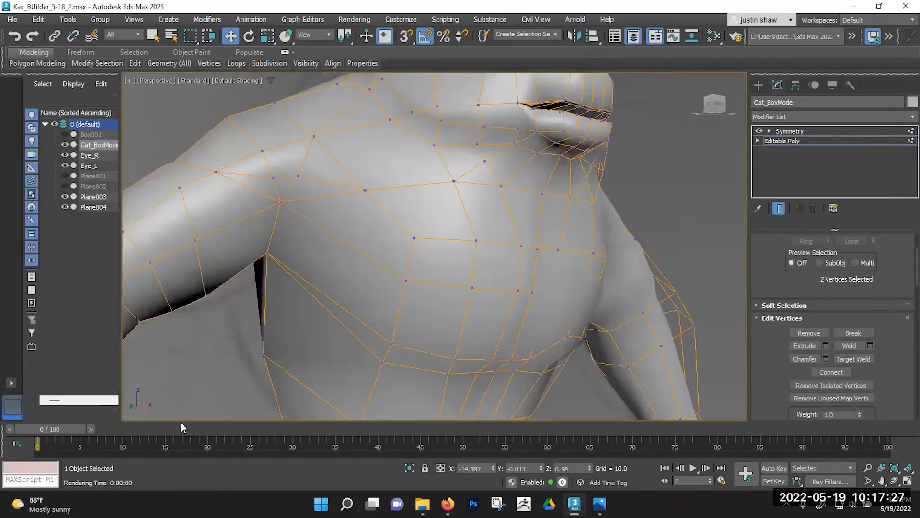
# Cut a new edge from the vertex at the front of the armpit across to the upper chest.
pyautogui.keyDown('alt'); pyautogui.moveTo(335, 243); pyautogui.dragTo(349, 231, button='middle'); pyautogui.keyUp('alt')
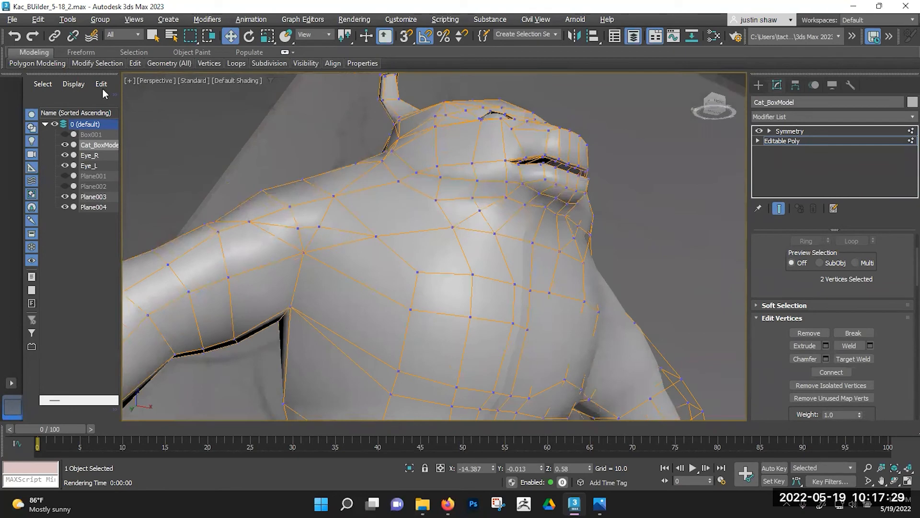
pyautogui.scroll(-2, 290, 234)
pyautogui.scroll(8, 322, 281)
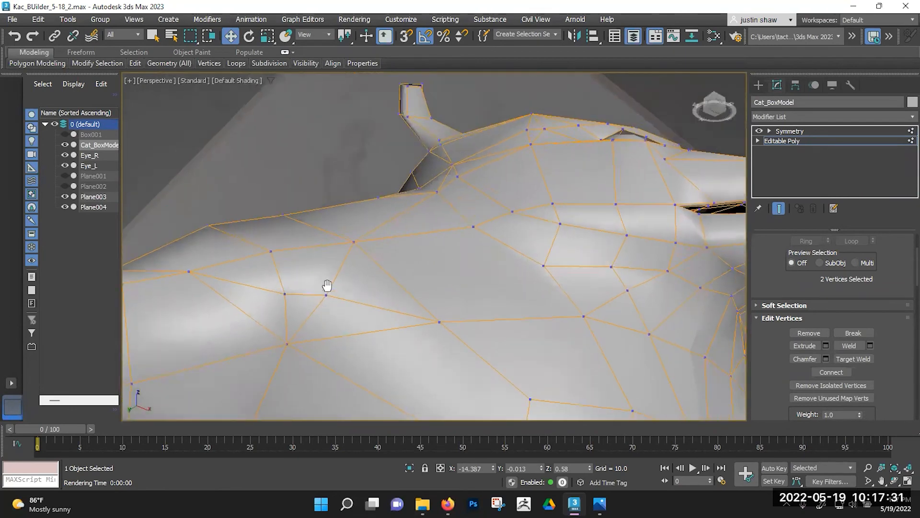
pyautogui.scroll(-3, 424, 260)
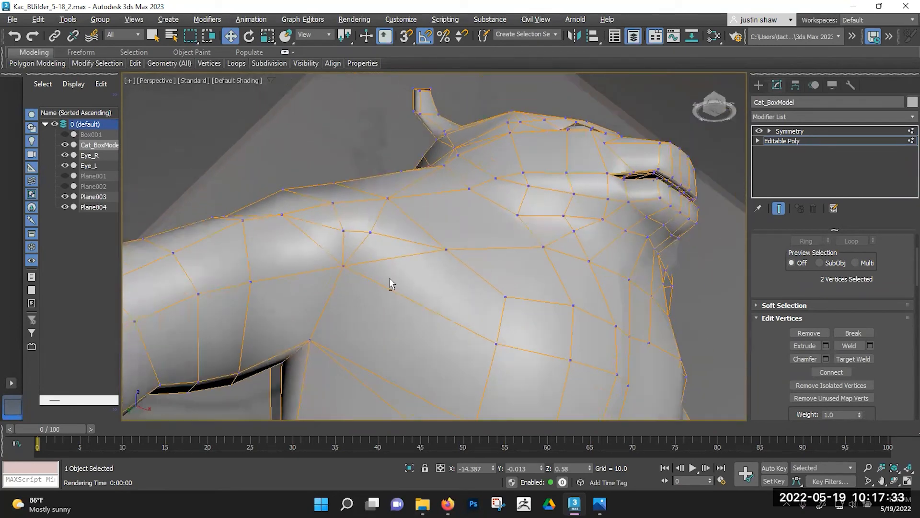
pyautogui.press('alt')
pyautogui.click(346, 264)
pyautogui.click(505, 296)
pyautogui.rightClick(382, 259)
# Select the full ring of edges running down the middle of the chest and torso.
pyautogui.keyDown('alt'); pyautogui.moveTo(382, 255); pyautogui.dragTo(454, 167, button='middle'); pyautogui.keyUp('alt')
pyautogui.press('2')
pyautogui.click(472, 221)
pyautogui.scroll(-3, 472, 221)
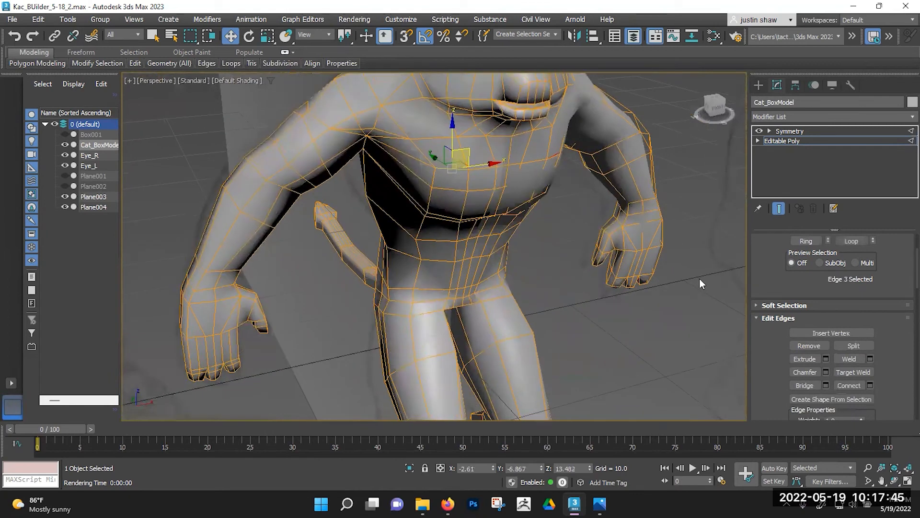
pyautogui.click(799, 243)
pyautogui.keyDown('alt'); pyautogui.moveTo(479, 259); pyautogui.dragTo(459, 190, button='middle'); pyautogui.keyUp('alt')
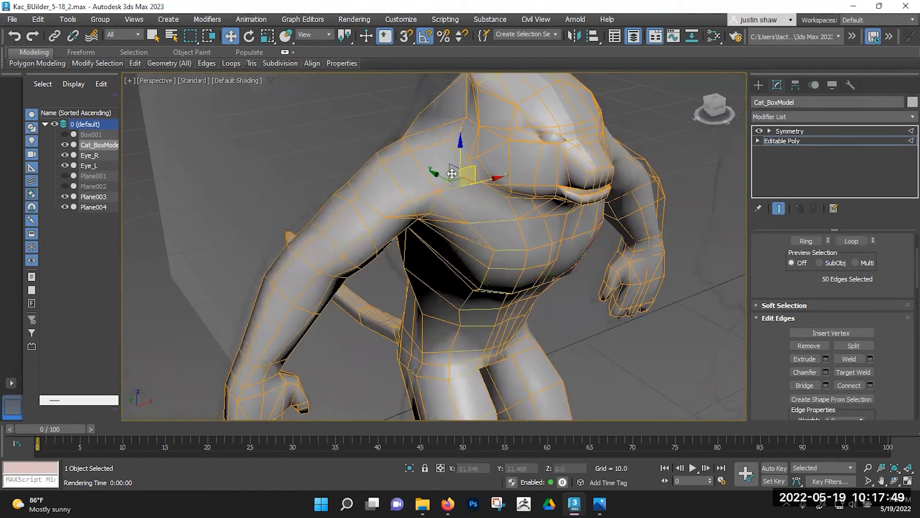
# Extend the edge selection over the top of the shoulder and along the side and back of the neck.
pyautogui.keyDown('ctrl'); pyautogui.click(419, 144); pyautogui.keyUp('ctrl')
pyautogui.keyDown('alt'); pyautogui.moveTo(421, 149); pyautogui.dragTo(605, 321, button='middle'); pyautogui.keyUp('alt')
pyautogui.moveTo(605, 321); pyautogui.dragTo(597, 390, button='middle')
pyautogui.moveTo(472, 223); pyautogui.dragTo(465, 343, button='middle')
pyautogui.moveTo(404, 211); pyautogui.dragTo(407, 336, button='middle')
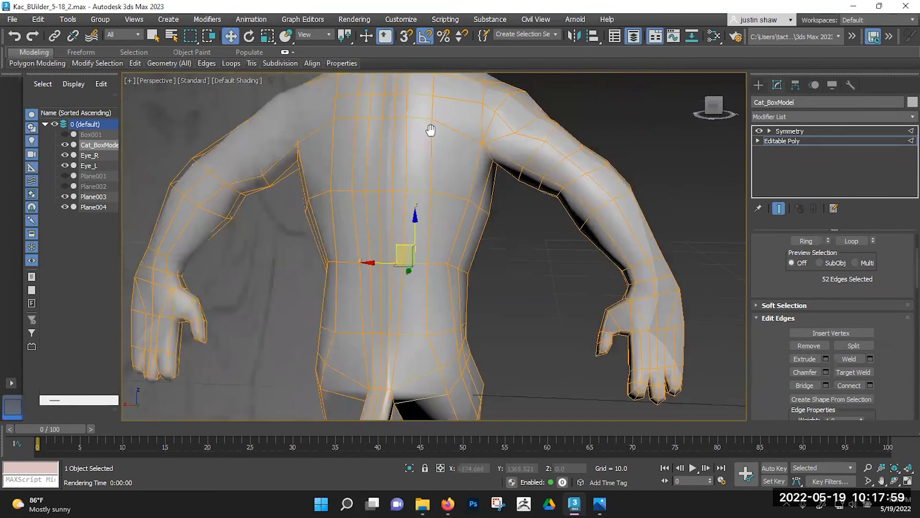
pyautogui.moveTo(432, 129); pyautogui.dragTo(434, 259, button='middle')
pyautogui.scroll(1, 440, 208)
pyautogui.keyDown('alt'); pyautogui.moveTo(440, 208); pyautogui.dragTo(426, 246, button='middle'); pyautogui.keyUp('alt')
pyautogui.keyDown('alt'); pyautogui.moveTo(465, 207); pyautogui.dragTo(384, 265, button='middle'); pyautogui.keyUp('alt')
pyautogui.keyDown('alt'); pyautogui.moveTo(461, 238); pyautogui.dragTo(327, 222, button='middle'); pyautogui.keyUp('alt')
pyautogui.keyDown('alt'); pyautogui.moveTo(451, 165); pyautogui.dragTo(418, 204, button='middle'); pyautogui.keyUp('alt')
pyautogui.scroll(3, 507, 226)
pyautogui.click(468, 262)
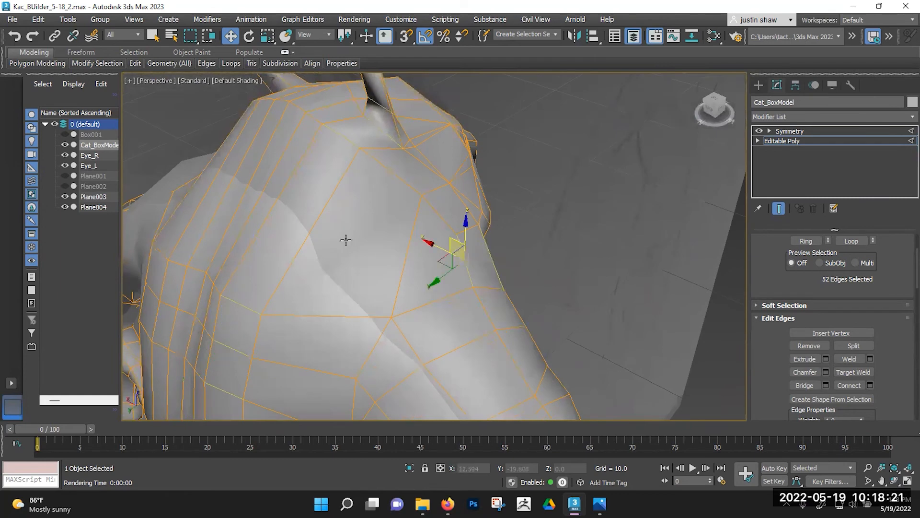
pyautogui.keyDown('ctrl'); pyautogui.click(408, 252); pyautogui.keyUp('ctrl')
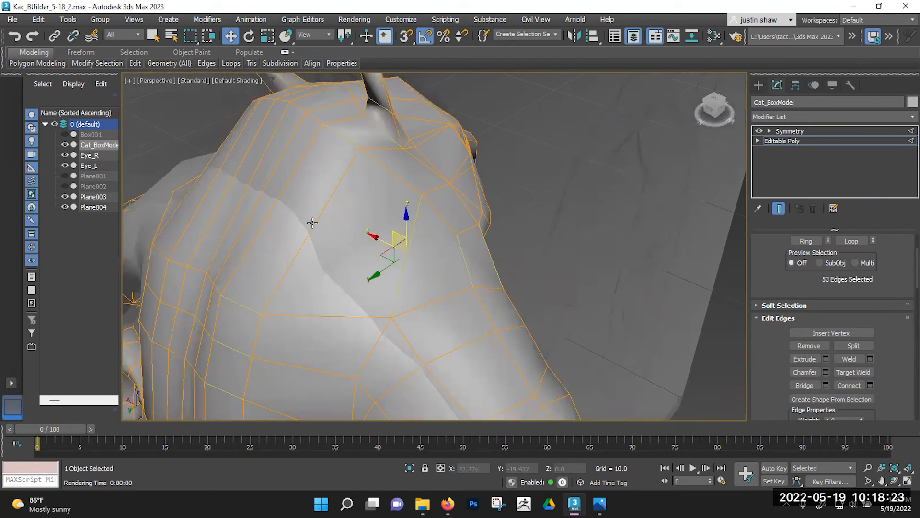
pyautogui.keyDown('ctrl'); pyautogui.click(281, 208); pyautogui.keyUp('ctrl')
pyautogui.keyDown('ctrl'); pyautogui.click(273, 205); pyautogui.keyUp('ctrl')
pyautogui.keyDown('alt'); pyautogui.moveTo(274, 206); pyautogui.dragTo(283, 209, button='middle'); pyautogui.keyUp('alt')
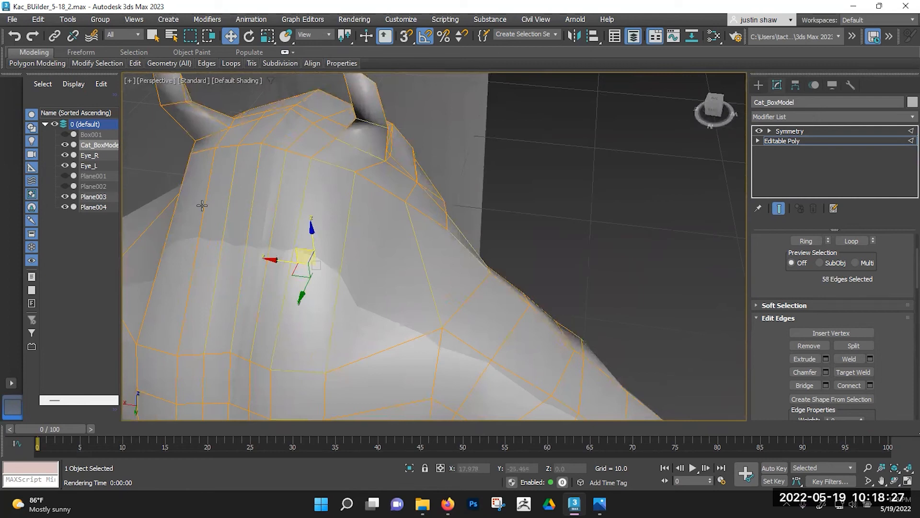
pyautogui.keyDown('ctrl'); pyautogui.click(176, 203); pyautogui.keyUp('ctrl')
pyautogui.click(846, 385)
pyautogui.keyDown('alt'); pyautogui.moveTo(583, 317); pyautogui.dragTo(503, 268, button='middle'); pyautogui.keyUp('alt')
pyautogui.hotkey('ctrl', 'z')
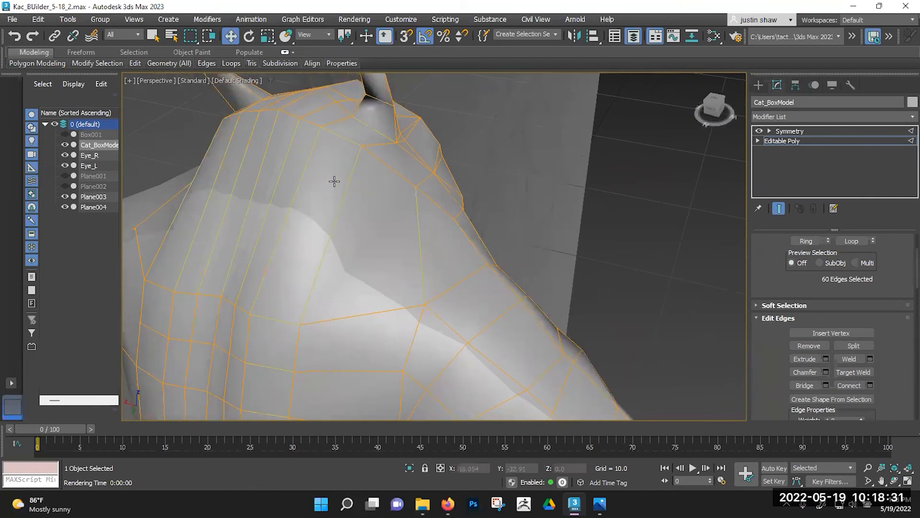
pyautogui.hotkey('ctrl', 'z')
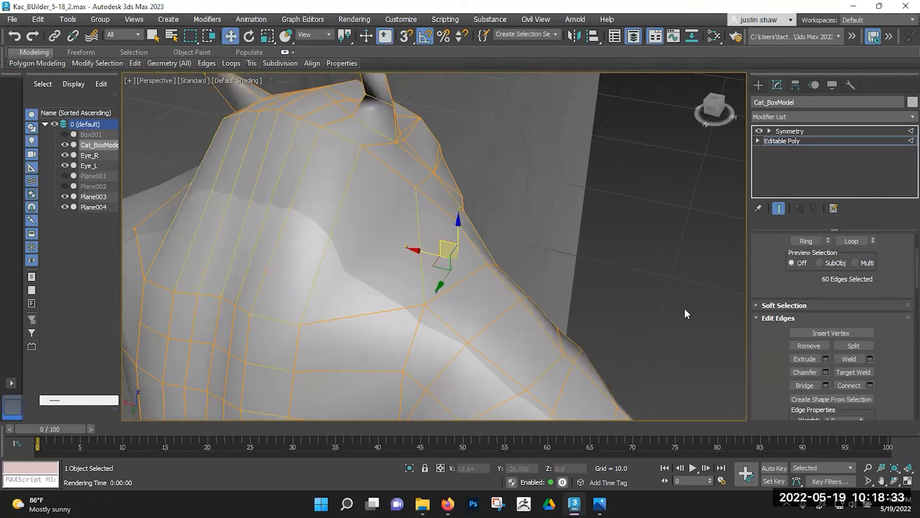
# Connect the selected edges into a new loop and remove four stray edges at the back of the neck.
pyautogui.click(853, 385)
pyautogui.keyDown('alt'); pyautogui.moveTo(364, 238); pyautogui.dragTo(363, 250, button='middle'); pyautogui.keyUp('alt')
pyautogui.click(366, 196)
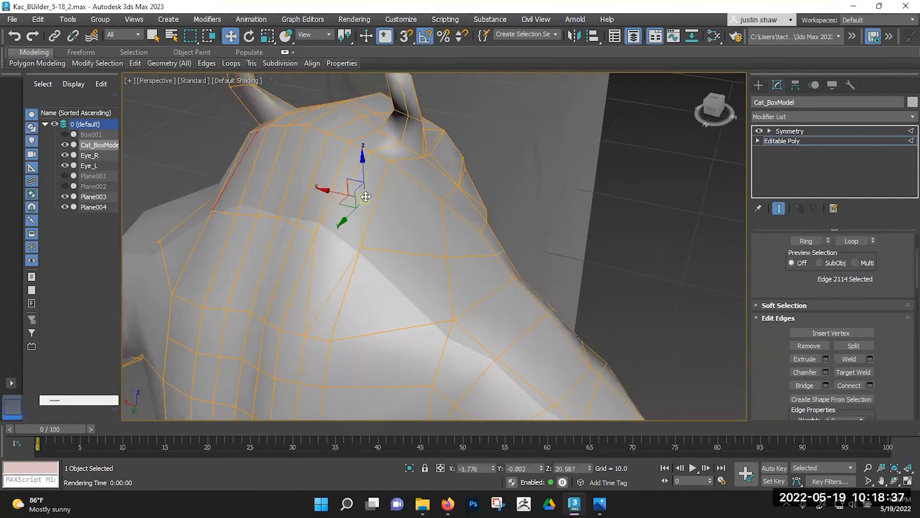
pyautogui.keyDown('ctrl'); pyautogui.click(336, 282); pyautogui.keyUp('ctrl')
pyautogui.keyDown('ctrl'); pyautogui.click(311, 272); pyautogui.keyUp('ctrl')
pyautogui.keyDown('ctrl'); pyautogui.click(334, 203); pyautogui.keyUp('ctrl')
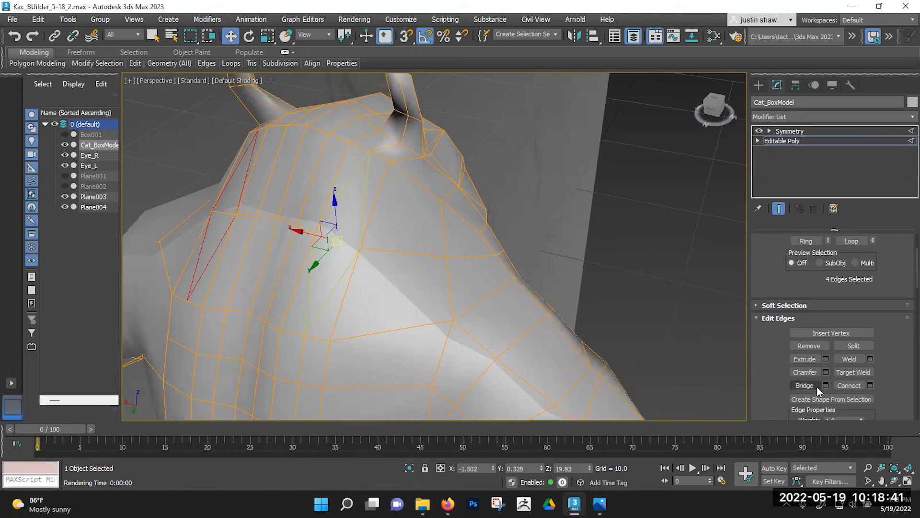
pyautogui.click(809, 345)
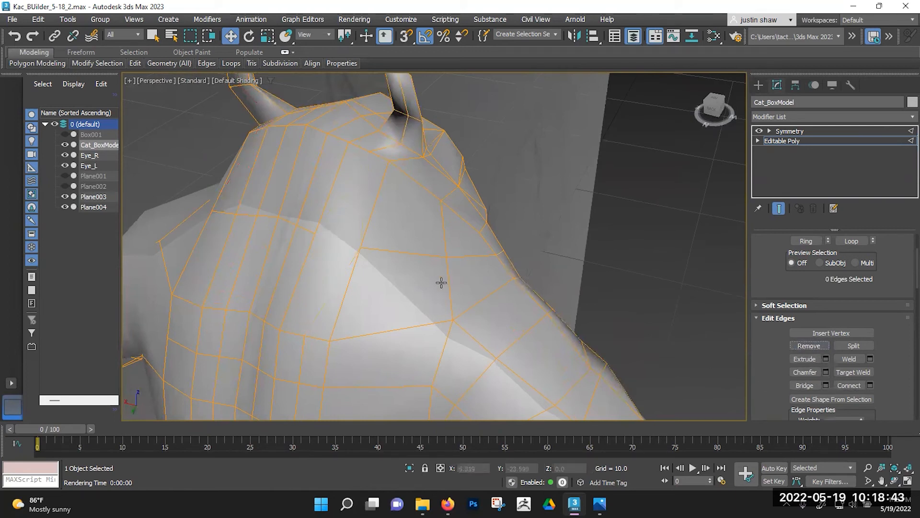
# Cut replacement edges at the back of the neck and move the row of eight vertices there outward.
pyautogui.press('1')
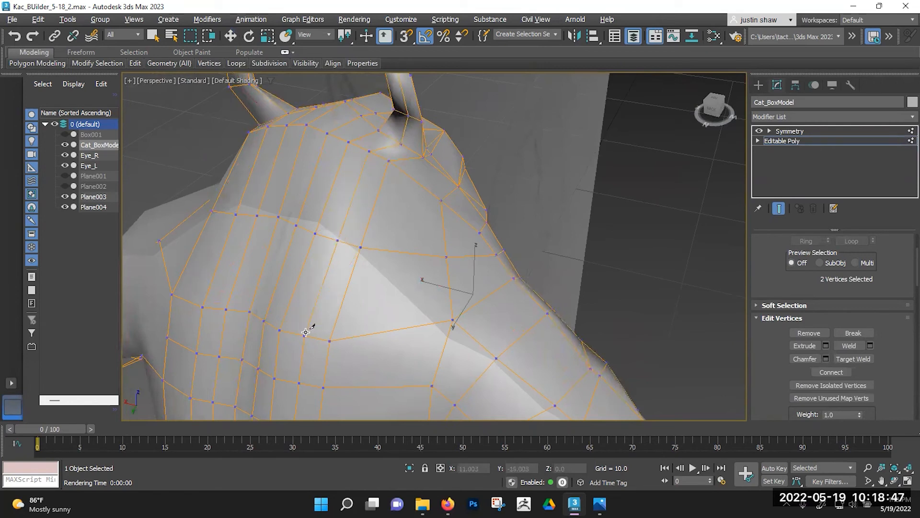
pyautogui.rightClick(322, 280)
pyautogui.keyDown('alt'); pyautogui.moveTo(322, 280); pyautogui.dragTo(321, 314, button='middle'); pyautogui.keyUp('alt')
pyautogui.moveTo(307, 171); pyautogui.dragTo(353, 205)
pyautogui.moveTo(325, 173); pyautogui.dragTo(320, 166)
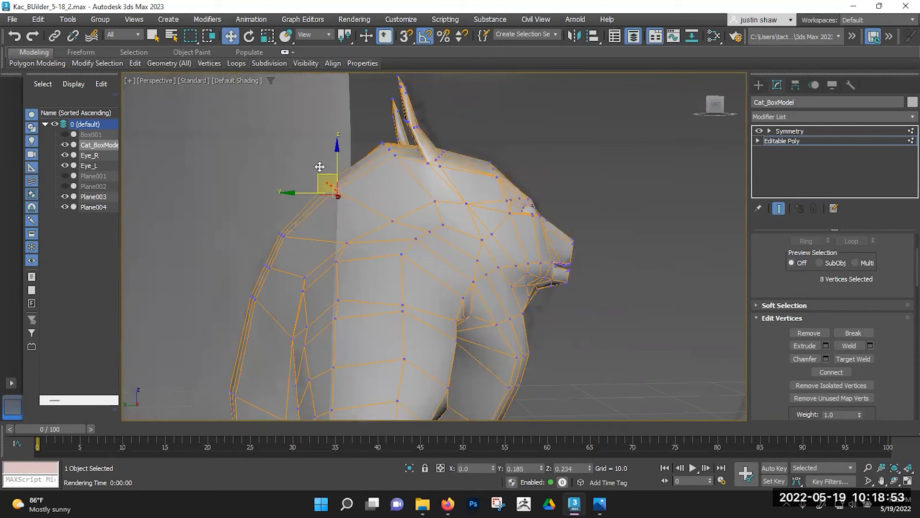
# Reposition a vertex along the edge of the ear, working from above the head.
pyautogui.keyDown('alt'); pyautogui.moveTo(320, 165); pyautogui.dragTo(428, 245, button='middle'); pyautogui.keyUp('alt')
pyautogui.scroll(3, 423, 249)
pyautogui.click(432, 223)
pyautogui.keyDown('ctrl'); pyautogui.click(435, 211); pyautogui.keyUp('ctrl')
pyautogui.scroll(2, 421, 230)
pyautogui.keyDown('alt'); pyautogui.moveTo(418, 214); pyautogui.dragTo(392, 305, button='middle'); pyautogui.keyUp('alt')
pyautogui.click(417, 218)
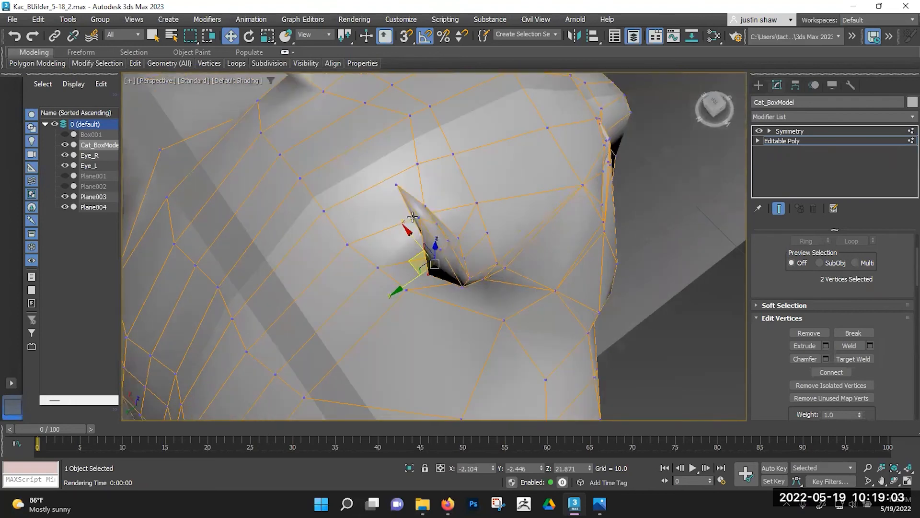
pyautogui.moveTo(399, 217); pyautogui.dragTo(394, 221)
# Reshape the tip of the ear by moving its upper vertices.
pyautogui.moveTo(411, 244)
pyautogui.keyDown('alt'); pyautogui.mouseDown(button='middle')
pyautogui.moveTo(415, 255)
pyautogui.moveTo(397, 247)
pyautogui.mouseUp(button='middle'); pyautogui.keyUp('alt')
pyautogui.click(422, 254)
pyautogui.keyDown('alt'); pyautogui.moveTo(439, 300); pyautogui.dragTo(344, 264, button='middle'); pyautogui.keyUp('alt')
pyautogui.moveTo(438, 236); pyautogui.dragTo(443, 230)
pyautogui.keyDown('alt'); pyautogui.moveTo(415, 249); pyautogui.dragTo(477, 235, button='middle'); pyautogui.keyUp('alt')
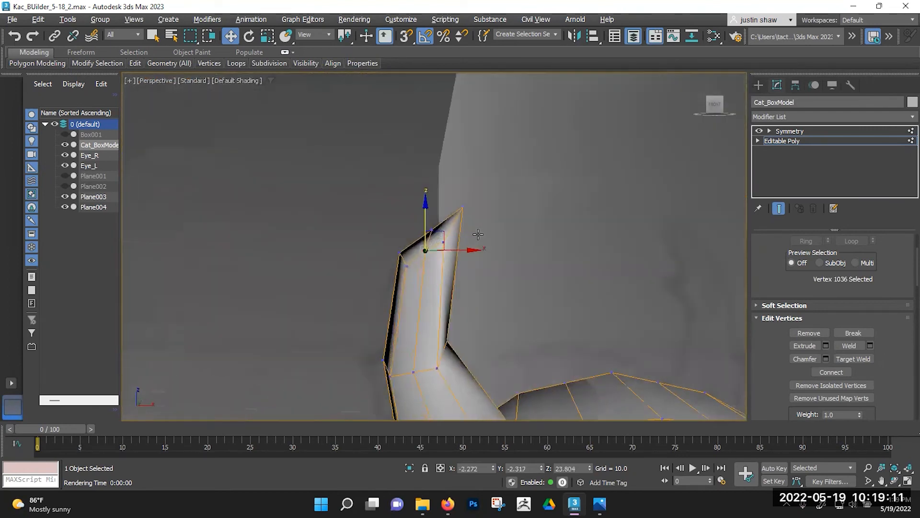
pyautogui.keyDown('ctrl'); pyautogui.click(430, 228); pyautogui.keyUp('ctrl')
pyautogui.moveTo(447, 220); pyautogui.dragTo(447, 219)
# Shift the centre vertices up the front of the ear, from its base to near the tip.
pyautogui.keyDown('alt'); pyautogui.moveTo(447, 218); pyautogui.dragTo(372, 213, button='middle'); pyautogui.keyUp('alt')
pyautogui.click(409, 264)
pyautogui.moveTo(434, 259); pyautogui.dragTo(448, 248)
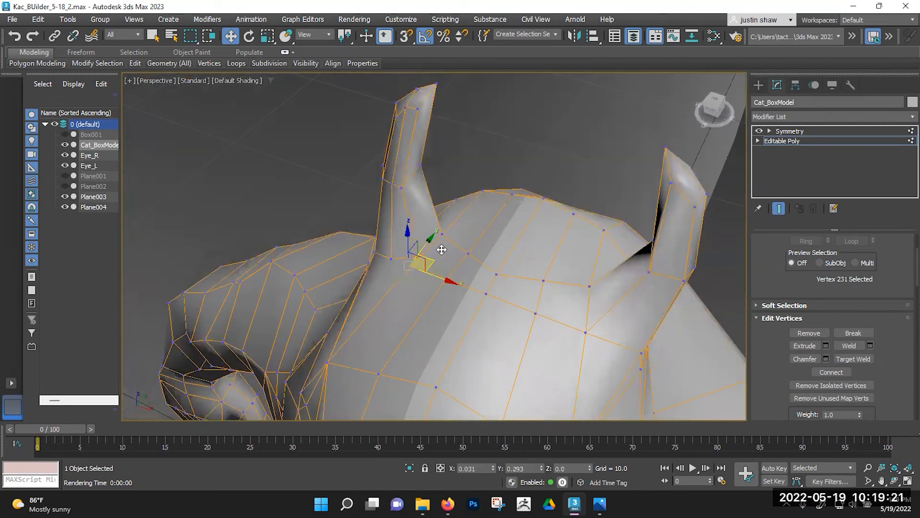
pyautogui.click(410, 183)
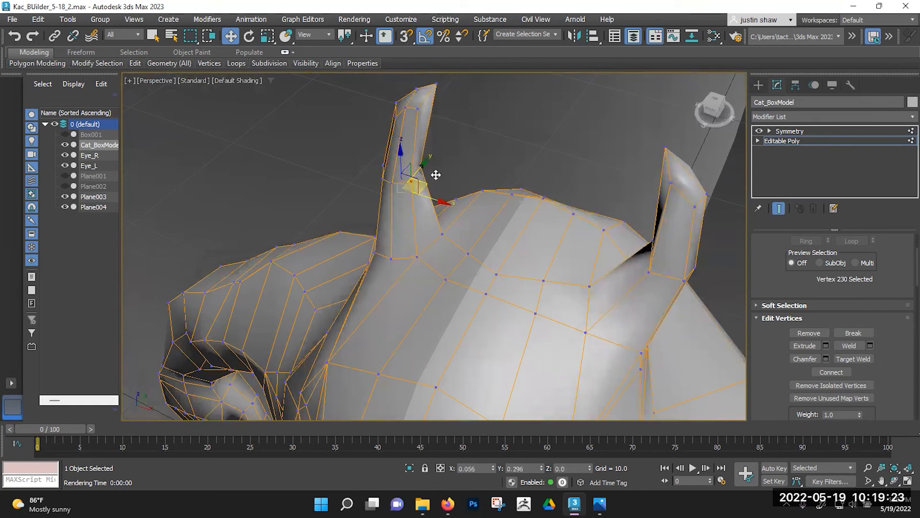
pyautogui.click(418, 108)
pyautogui.moveTo(444, 98); pyautogui.dragTo(449, 94)
pyautogui.keyDown('alt'); pyautogui.moveTo(449, 94); pyautogui.dragTo(411, 209, button='middle'); pyautogui.keyUp('alt')
pyautogui.click(424, 171)
pyautogui.click(408, 158)
# Remove seven edges between the outer corner of the eye, the temple and the base of the ear.
pyautogui.keyDown('alt'); pyautogui.moveTo(409, 159); pyautogui.dragTo(422, 279, button='middle'); pyautogui.keyUp('alt')
pyautogui.scroll(-3, 434, 275)
pyautogui.moveTo(477, 337); pyautogui.dragTo(488, 203, button='middle')
pyautogui.keyDown('alt'); pyautogui.moveTo(485, 270); pyautogui.dragTo(501, 268, button='middle'); pyautogui.keyUp('alt')
pyautogui.scroll(3, 508, 261)
pyautogui.scroll(3, 507, 261)
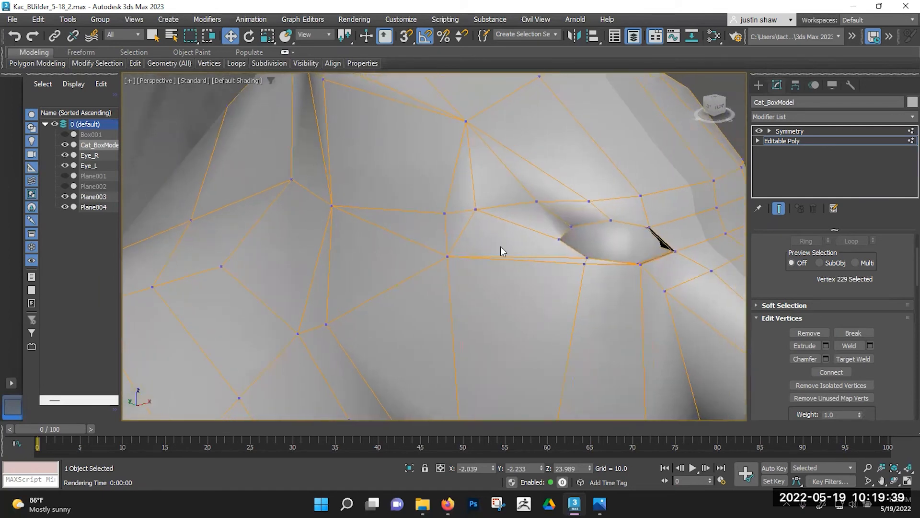
pyautogui.moveTo(519, 246); pyautogui.dragTo(458, 218, button='middle')
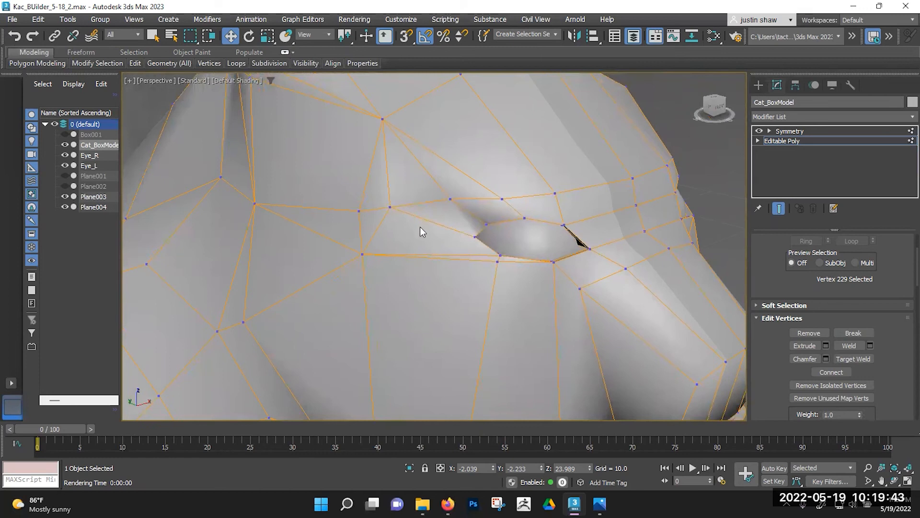
pyautogui.press('2')
pyautogui.click(458, 255)
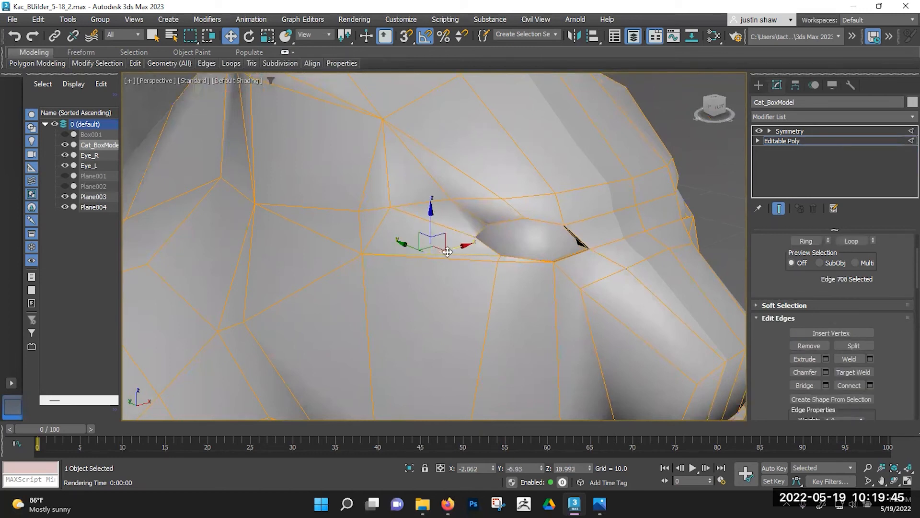
pyautogui.keyDown('ctrl'); pyautogui.click(429, 222); pyautogui.keyUp('ctrl')
pyautogui.keyDown('ctrl'); pyautogui.click(381, 224); pyautogui.keyUp('ctrl')
pyautogui.keyDown('ctrl'); pyautogui.click(385, 178); pyautogui.keyUp('ctrl')
pyautogui.keyDown('ctrl'); pyautogui.click(437, 183); pyautogui.keyUp('ctrl')
pyautogui.keyDown('ctrl'); pyautogui.click(457, 207); pyautogui.keyUp('ctrl')
pyautogui.moveTo(402, 159); pyautogui.dragTo(447, 278, button='middle')
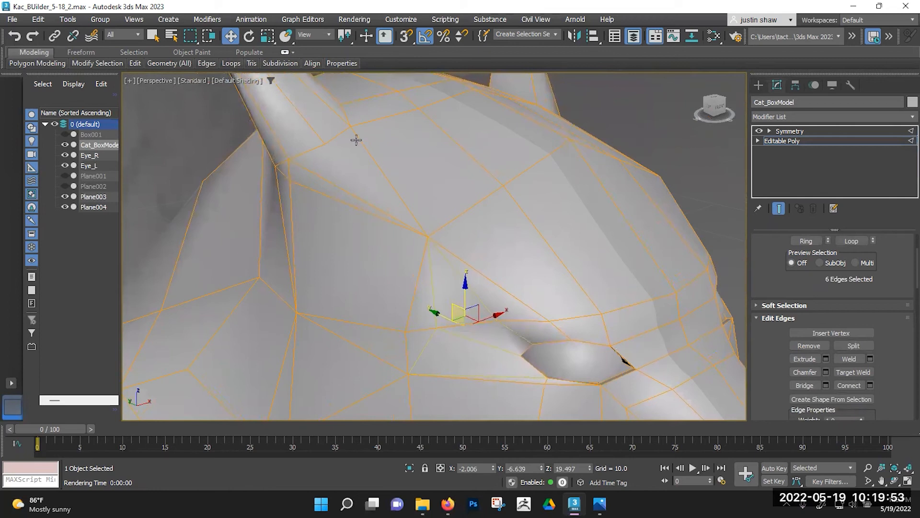
pyautogui.keyDown('ctrl'); pyautogui.click(324, 180); pyautogui.keyUp('ctrl')
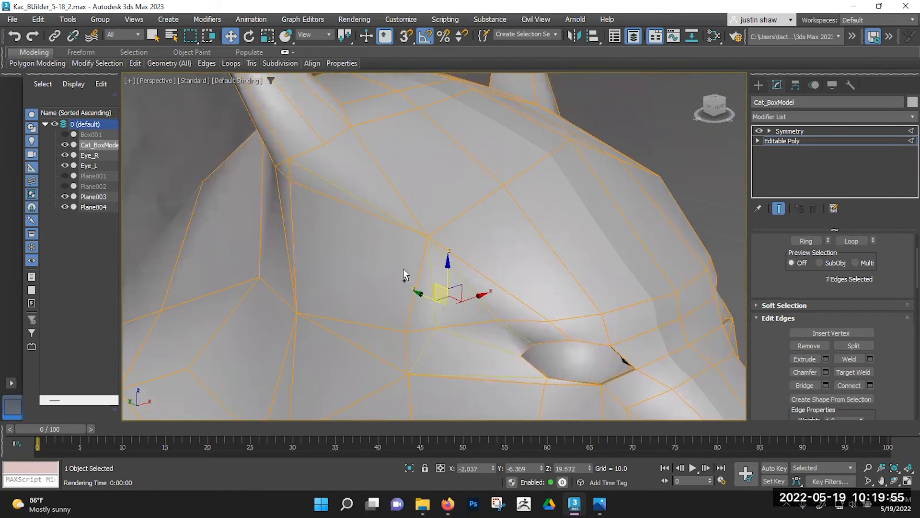
pyautogui.moveTo(404, 268); pyautogui.dragTo(338, 203, button='middle')
pyautogui.click(791, 346)
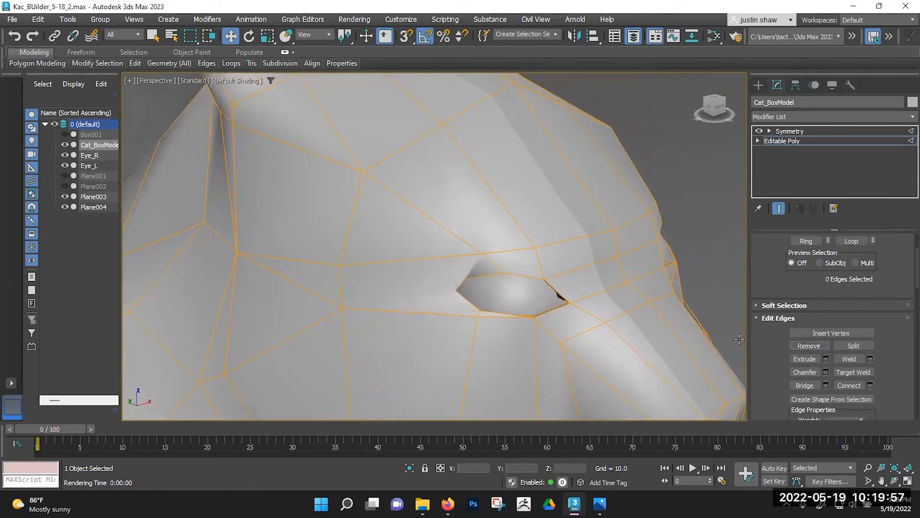
pyautogui.moveTo(446, 287); pyautogui.dragTo(385, 259, button='middle')
# Cut edges from the outer corner of the eye to the two neighbouring vertices on the side of the face.
pyautogui.press('1')
pyautogui.scroll(1, 385, 259)
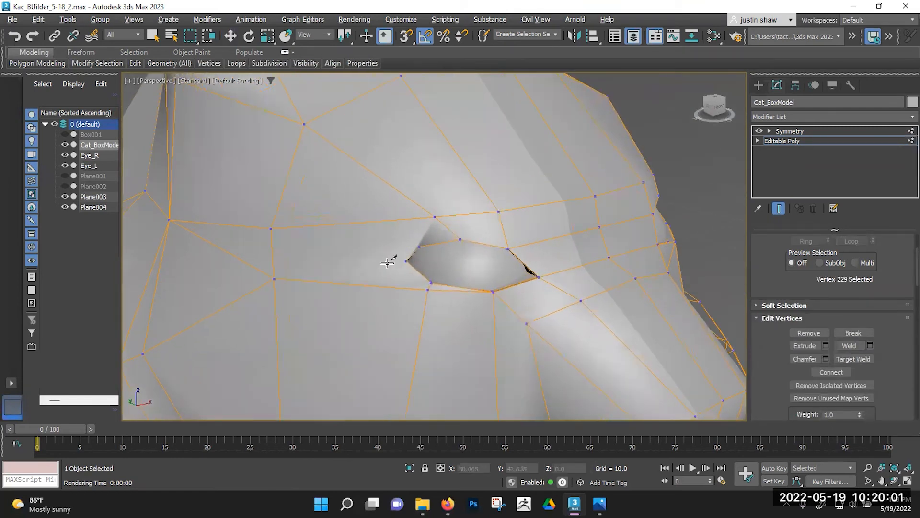
pyautogui.click(274, 277)
pyautogui.click(403, 261)
pyautogui.keyDown('alt'); pyautogui.moveTo(413, 240); pyautogui.dragTo(339, 225, button='middle'); pyautogui.keyUp('alt')
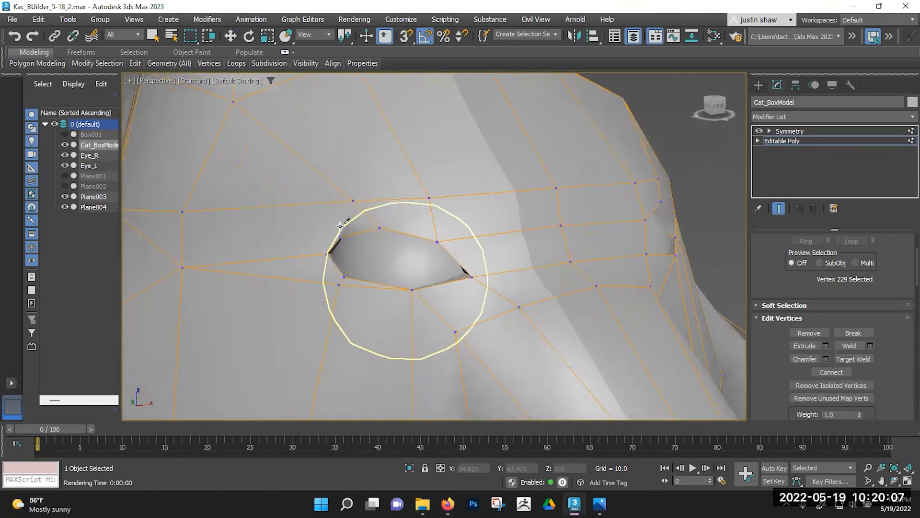
pyautogui.click(182, 211)
pyautogui.rightClick(278, 240)
# Cut an edge from the front base of the ear down to the brow vertex above the eye.
pyautogui.keyDown('alt'); pyautogui.moveTo(278, 240); pyautogui.dragTo(430, 332, button='middle'); pyautogui.keyUp('alt')
pyautogui.keyDown('alt'); pyautogui.moveTo(382, 278); pyautogui.dragTo(380, 205, button='middle'); pyautogui.keyUp('alt')
pyautogui.hotkey('alt', 'c')
pyautogui.click(380, 200)
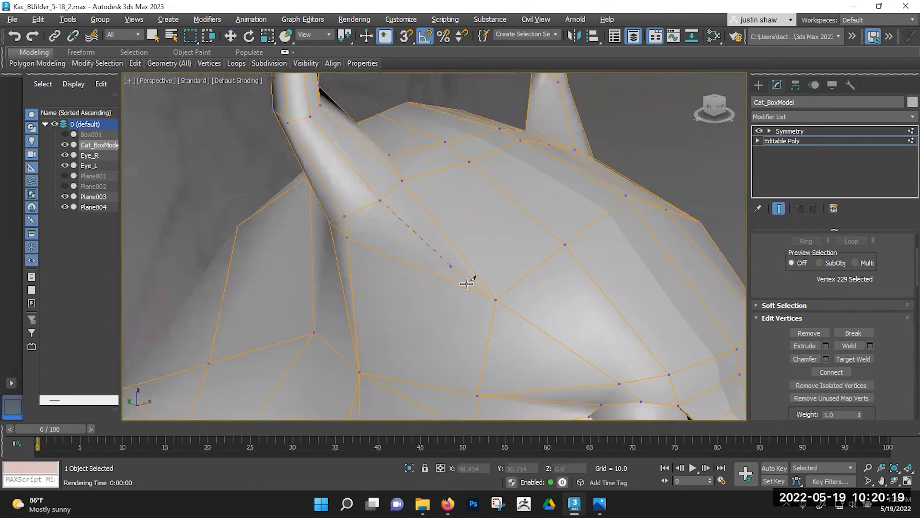
pyautogui.click(494, 300)
pyautogui.rightClick(391, 250)
# Adjust the position of a vertex at the back of the ear's base.
pyautogui.rightClick(391, 266)
pyautogui.moveTo(387, 236); pyautogui.dragTo(412, 316, button='middle')
pyautogui.click(348, 204)
pyautogui.moveTo(330, 193); pyautogui.dragTo(323, 191)
pyautogui.moveTo(386, 224); pyautogui.dragTo(422, 189, button='middle')
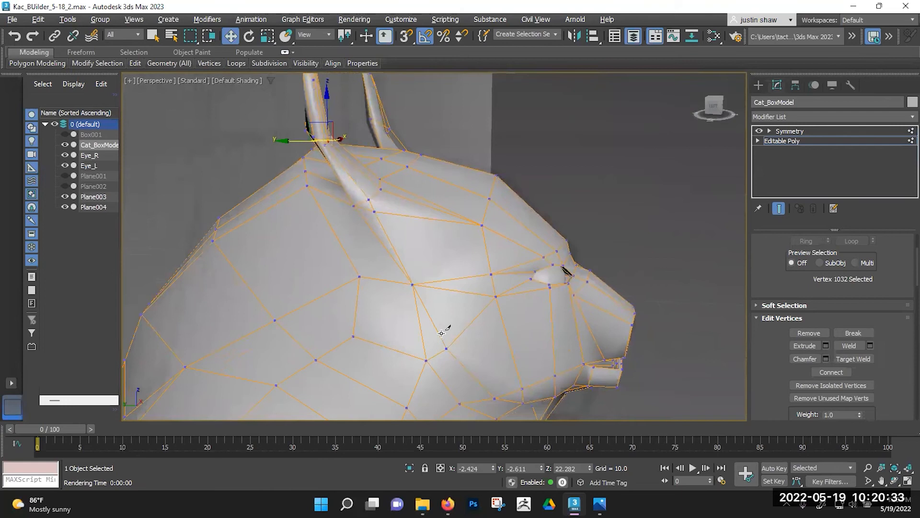
# Cut a new edge line from the cheek up to the ear base and remove two old edges beside it.
pyautogui.hotkey('alt', 'c')
pyautogui.click(447, 349)
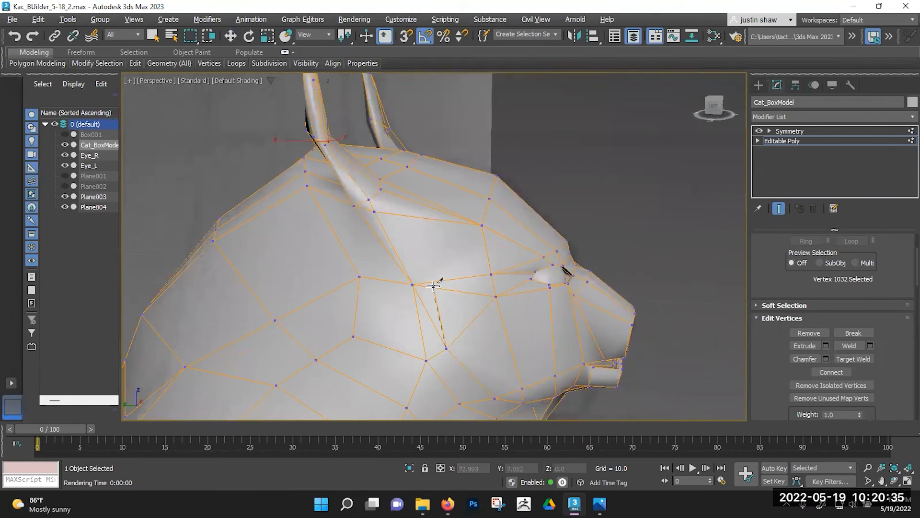
pyautogui.click(433, 286)
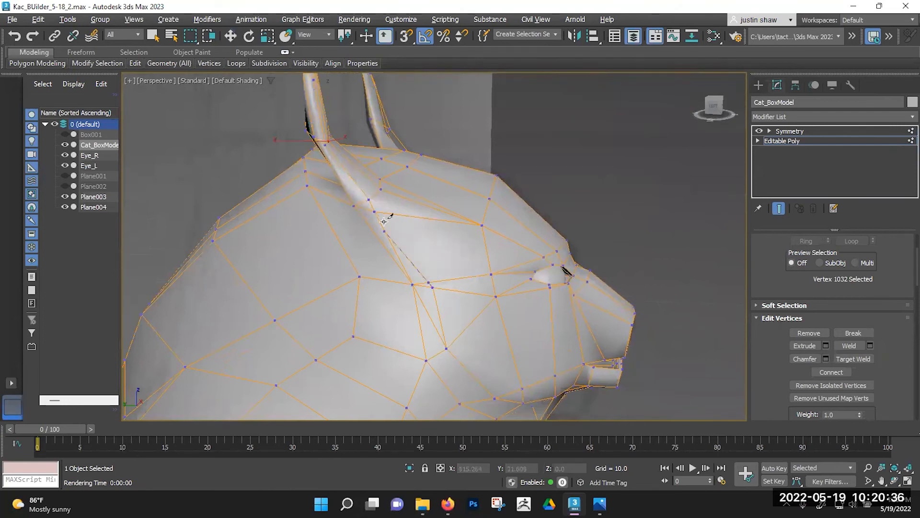
pyautogui.press('2')
pyautogui.click(395, 251)
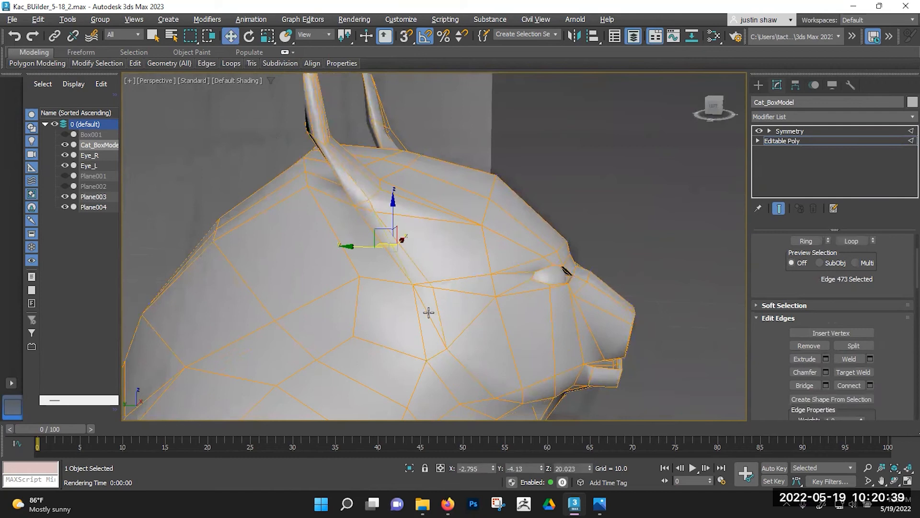
pyautogui.keyDown('ctrl'); pyautogui.click(428, 313); pyautogui.keyUp('ctrl')
pyautogui.click(807, 346)
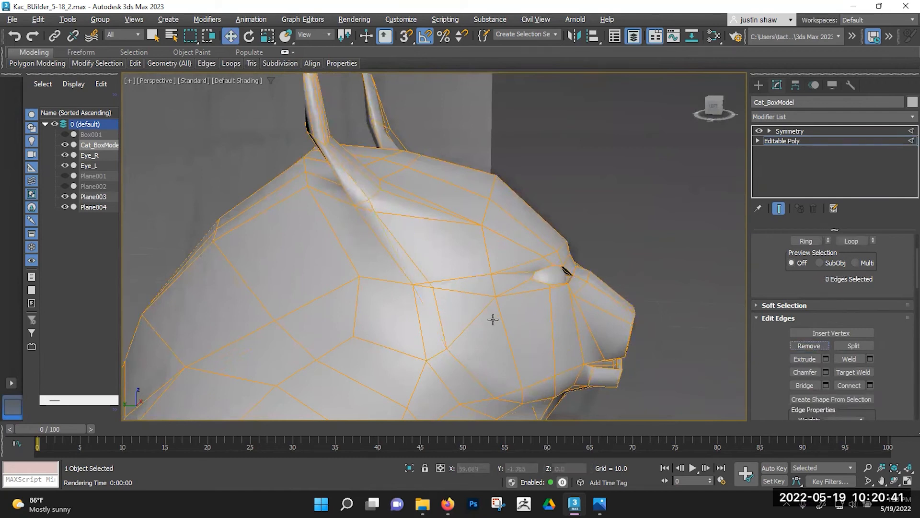
# Examine the topology of the forehead, eyes and ear bases from the side and front.
pyautogui.keyDown('alt'); pyautogui.moveTo(493, 319); pyautogui.dragTo(488, 320, button='middle'); pyautogui.keyUp('alt')
pyautogui.keyDown('alt'); pyautogui.moveTo(414, 332); pyautogui.dragTo(407, 300, button='middle'); pyautogui.keyUp('alt')
pyautogui.scroll(-5, 456, 304)
pyautogui.keyDown('alt'); pyautogui.moveTo(532, 288); pyautogui.dragTo(605, 278, button='middle'); pyautogui.keyUp('alt')
pyautogui.keyDown('alt'); pyautogui.moveTo(310, 297); pyautogui.dragTo(527, 274, button='middle'); pyautogui.keyUp('alt')
pyautogui.scroll(8, 332, 223)
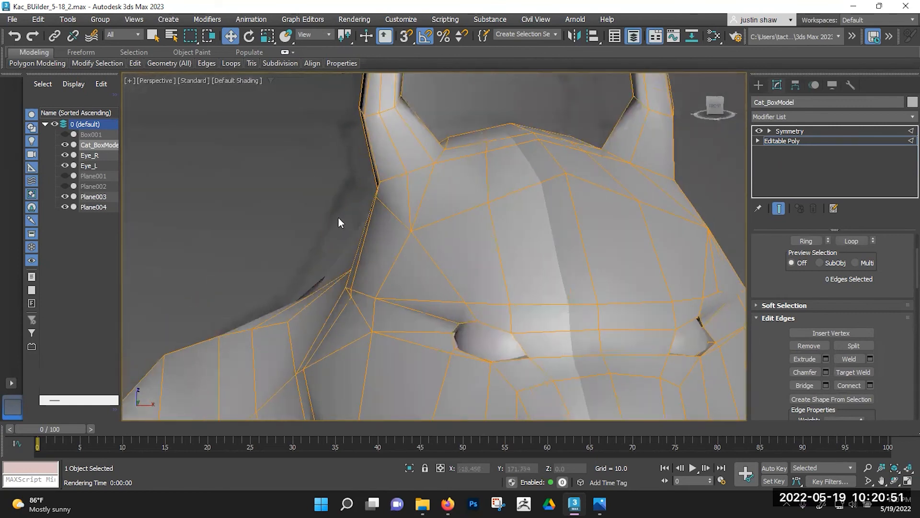
# Reposition the vertices at the outer base of the ear and on the temple just in front of it.
pyautogui.press('1')
pyautogui.click(376, 196)
pyautogui.moveTo(377, 196)
pyautogui.keyDown('alt'); pyautogui.mouseDown(button='middle')
pyautogui.moveTo(402, 238)
pyautogui.moveTo(363, 231)
pyautogui.moveTo(394, 229)
pyautogui.moveTo(386, 191)
pyautogui.mouseUp(button='middle'); pyautogui.keyUp('alt')
pyautogui.moveTo(386, 190); pyautogui.dragTo(390, 197)
pyautogui.keyDown('alt'); pyautogui.moveTo(389, 196); pyautogui.dragTo(441, 205, button='middle'); pyautogui.keyUp('alt')
pyautogui.click(417, 222)
pyautogui.click(403, 221)
# Shift the forehead and crown vertices between the ears toward the head's centre line to even out their spacing.
pyautogui.moveTo(441, 204); pyautogui.dragTo(480, 204)
pyautogui.moveTo(561, 167); pyautogui.dragTo(572, 167)
pyautogui.click(478, 195)
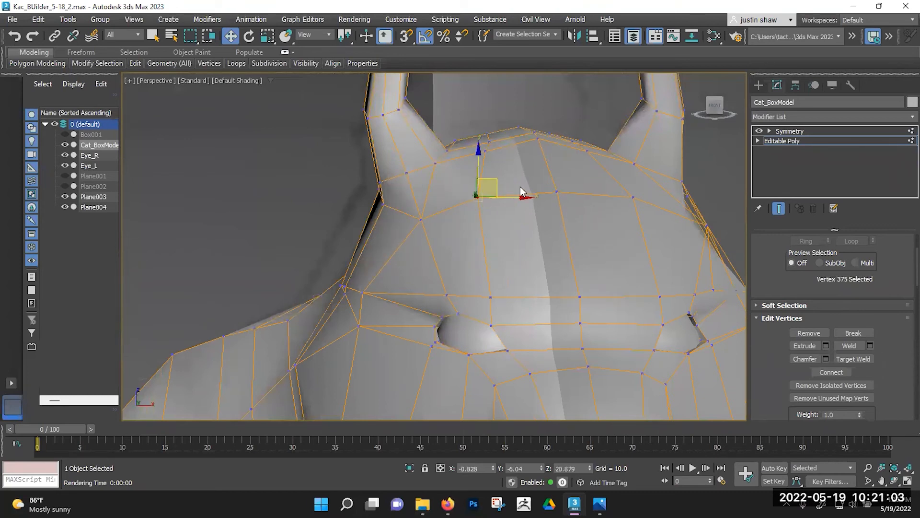
pyautogui.moveTo(505, 185); pyautogui.dragTo(514, 185)
pyautogui.click(488, 151)
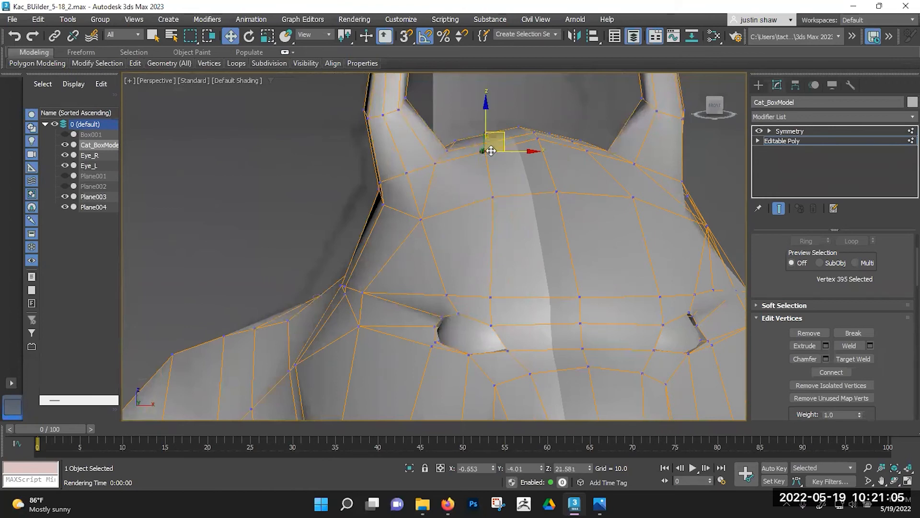
pyautogui.moveTo(502, 144); pyautogui.dragTo(511, 146)
# Adjust the brow vertices on both sides of the centre line and a vertex beside the eye.
pyautogui.moveTo(481, 232); pyautogui.dragTo(466, 198, button='middle')
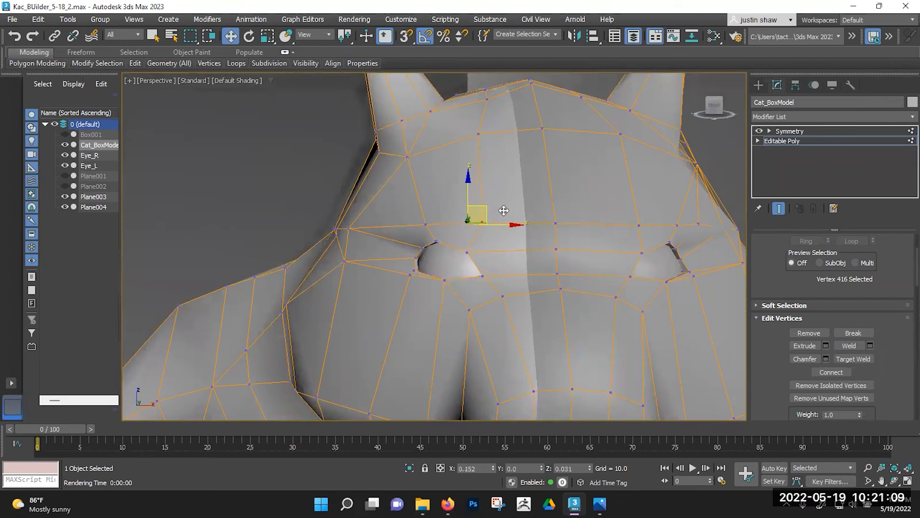
pyautogui.moveTo(508, 211); pyautogui.dragTo(508, 210)
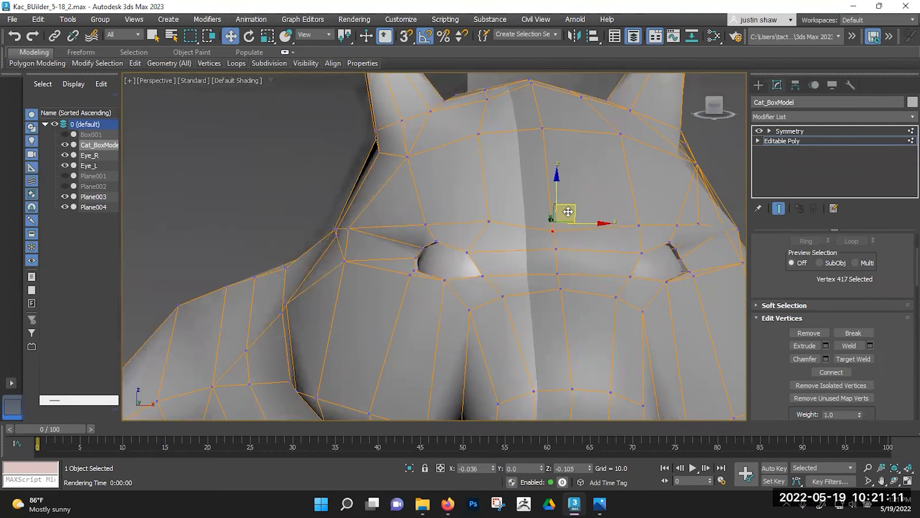
pyautogui.keyDown('alt'); pyautogui.moveTo(488, 250); pyautogui.dragTo(485, 223, button='middle'); pyautogui.keyUp('alt')
pyautogui.click(522, 283)
pyautogui.moveTo(415, 235); pyautogui.dragTo(350, 232, button='middle')
pyautogui.scroll(-5, 305, 223)
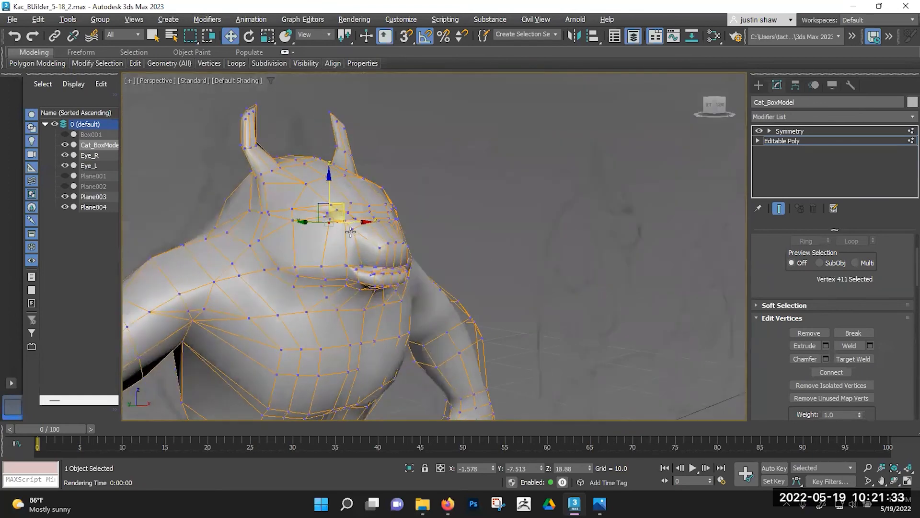
pyautogui.scroll(5, 292, 219)
pyautogui.keyDown('alt'); pyautogui.moveTo(290, 218); pyautogui.dragTo(286, 185, button='middle'); pyautogui.keyUp('alt')
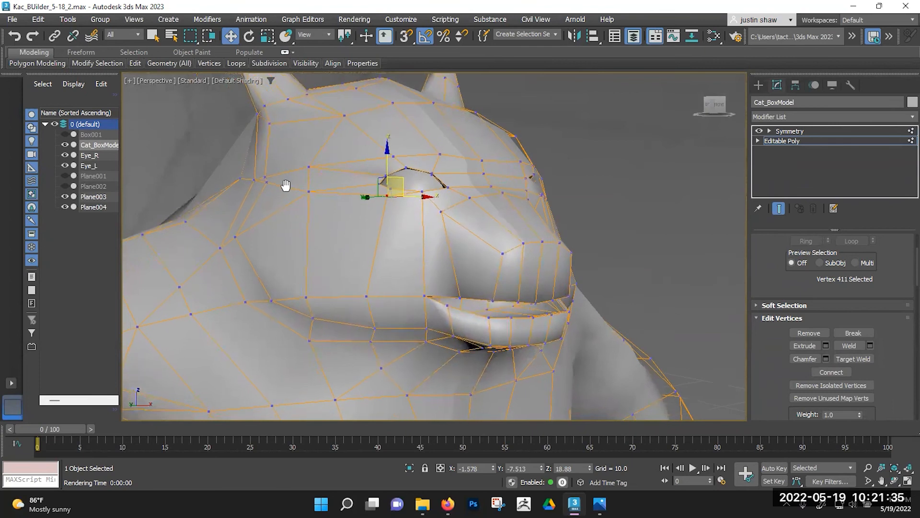
# Reposition the upper and lower vertex pairs at the front of the muzzle to round its profile.
pyautogui.keyDown('alt'); pyautogui.moveTo(482, 272); pyautogui.dragTo(543, 286, button='middle'); pyautogui.keyUp('alt')
pyautogui.click(536, 299)
pyautogui.keyDown('ctrl'); pyautogui.click(543, 242); pyautogui.keyUp('ctrl')
pyautogui.keyDown('alt'); pyautogui.moveTo(543, 242); pyautogui.dragTo(524, 268, button='middle'); pyautogui.keyUp('alt')
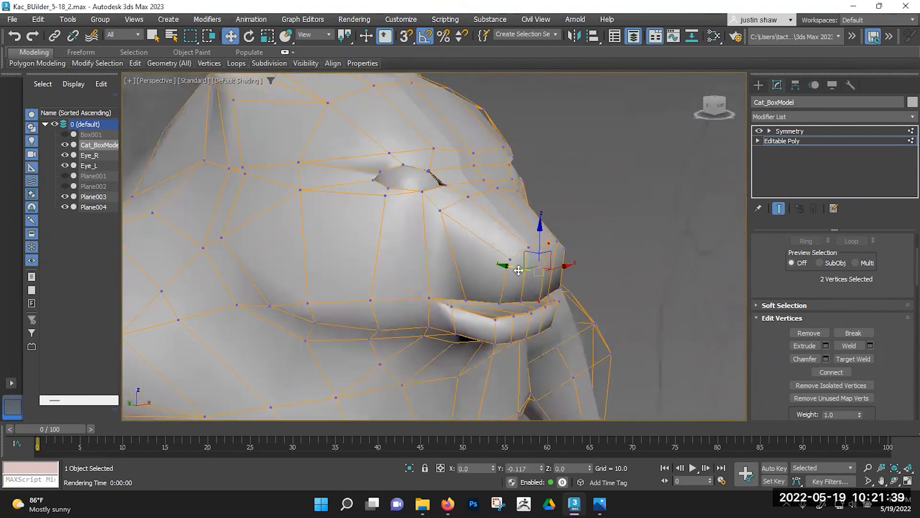
pyautogui.click(521, 299)
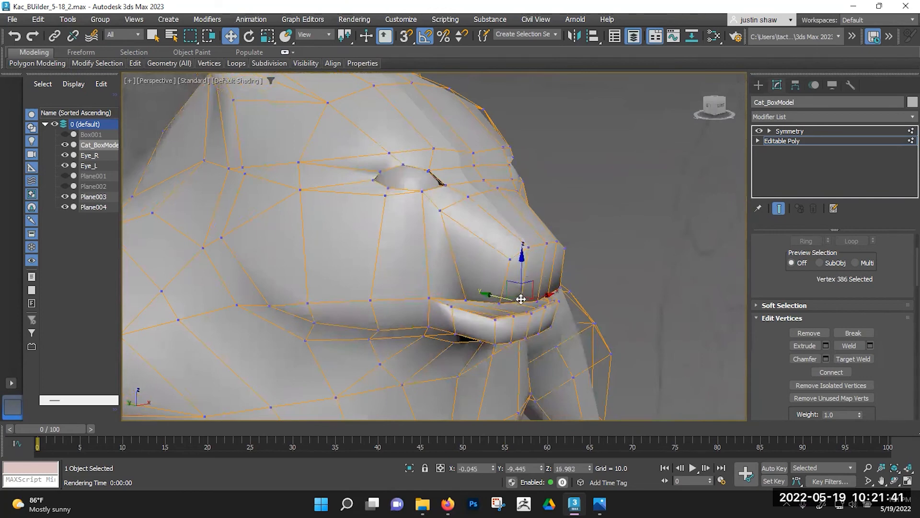
pyautogui.keyDown('ctrl'); pyautogui.click(526, 247); pyautogui.keyUp('ctrl')
pyautogui.keyDown('alt'); pyautogui.moveTo(503, 270); pyautogui.dragTo(494, 216, button='middle'); pyautogui.keyUp('alt')
pyautogui.scroll(3, 508, 276)
pyautogui.click(485, 274)
pyautogui.keyDown('ctrl'); pyautogui.click(496, 278); pyautogui.keyUp('ctrl')
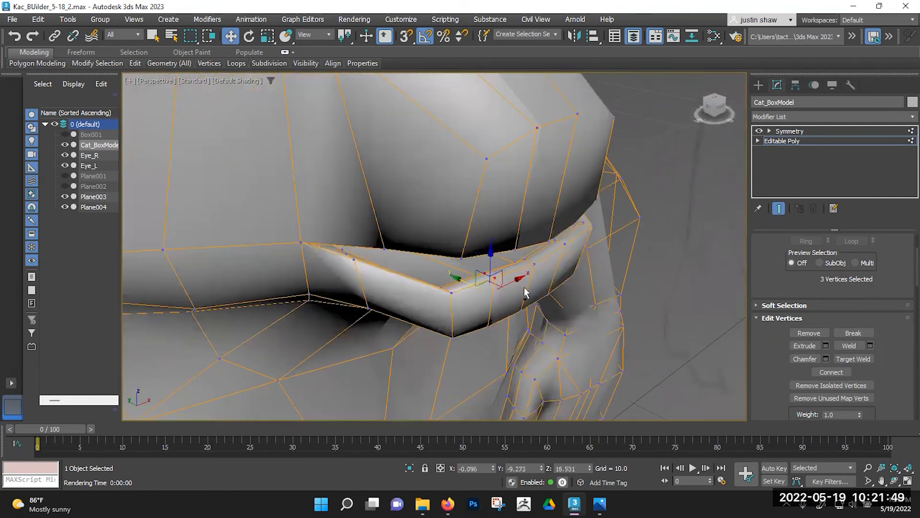
pyautogui.hotkey('alt', 'l')
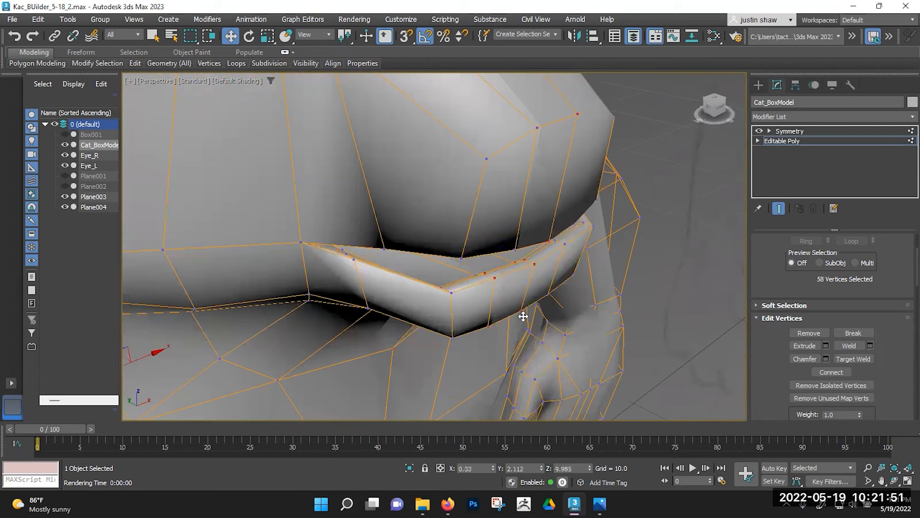
# Select the column of vertices across the front of the lower lip and move it slightly forward.
pyautogui.click(525, 260)
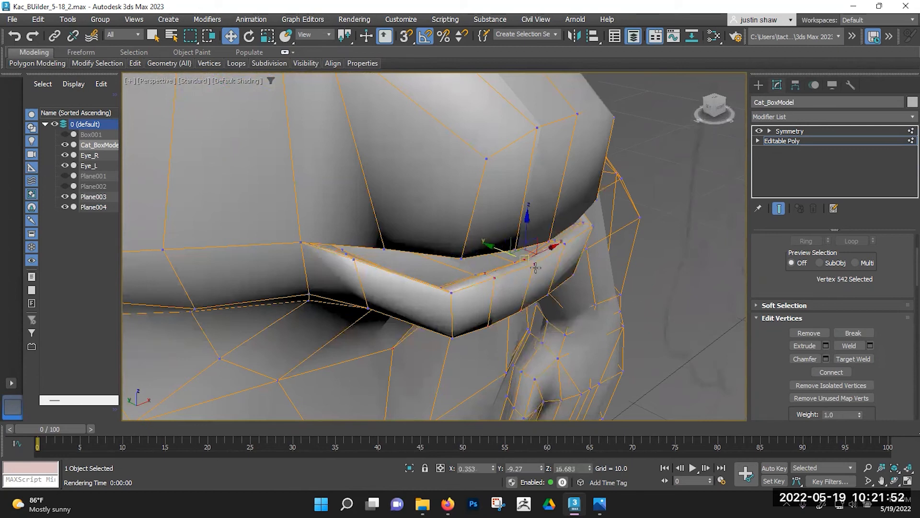
pyautogui.keyDown('ctrl'); pyautogui.click(522, 312); pyautogui.keyUp('ctrl')
pyautogui.keyDown('ctrl'); pyautogui.click(489, 326); pyautogui.keyUp('ctrl')
pyautogui.keyDown('ctrl'); pyautogui.click(494, 278); pyautogui.keyUp('ctrl')
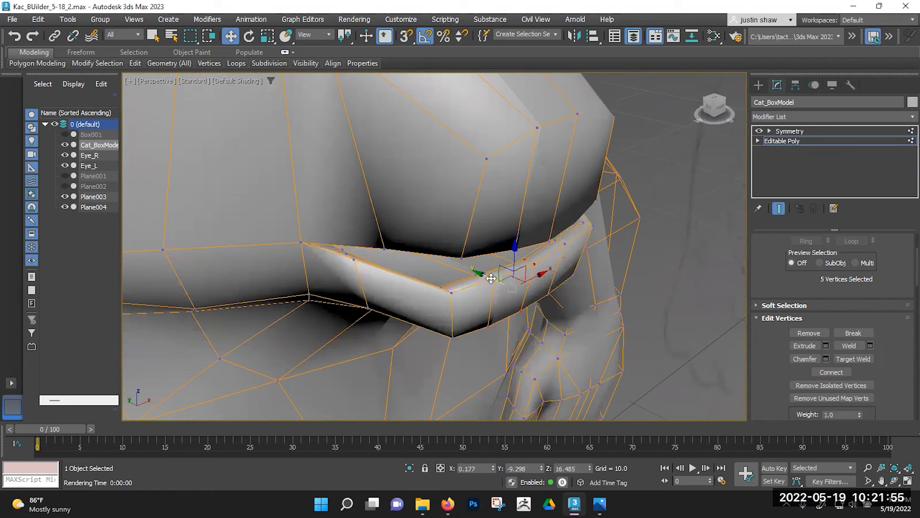
pyautogui.moveTo(480, 274); pyautogui.dragTo(487, 276)
pyautogui.click(545, 289)
pyautogui.keyDown('alt'); pyautogui.moveTo(515, 276); pyautogui.dragTo(542, 289, button='middle'); pyautogui.keyUp('alt')
# Move the three vertices of the neighbouring lower-lip edge column slightly forward along Y.
pyautogui.click(534, 263)
pyautogui.keyDown('ctrl'); pyautogui.click(548, 265); pyautogui.keyUp('ctrl')
pyautogui.keyDown('ctrl'); pyautogui.click(532, 313); pyautogui.keyUp('ctrl')
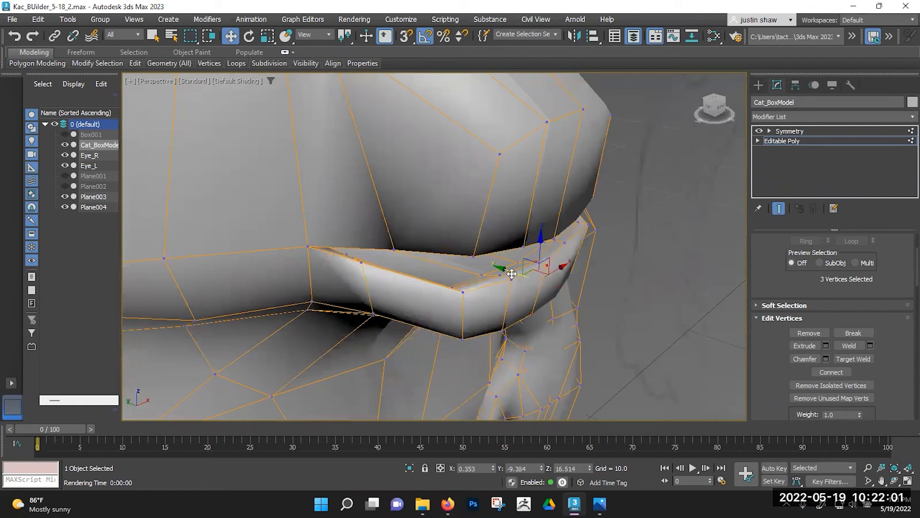
pyautogui.scroll(-3, 514, 280)
pyautogui.keyDown('alt'); pyautogui.moveTo(514, 280); pyautogui.dragTo(435, 234, button='middle'); pyautogui.keyUp('alt')
pyautogui.scroll(3, 474, 298)
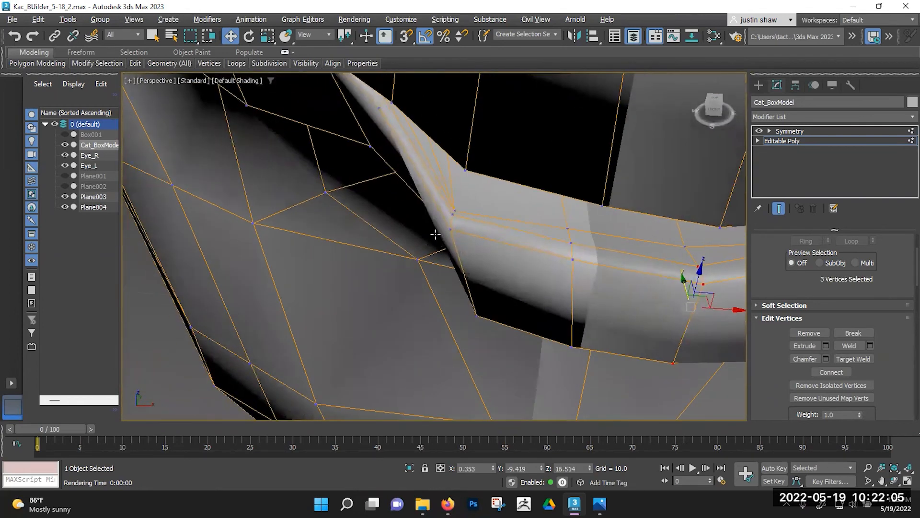
# Space out and smooth the inner, upper and lower vertices at the front corner of the lower lip.
pyautogui.click(456, 209)
pyautogui.moveTo(489, 204); pyautogui.dragTo(481, 211)
pyautogui.click(453, 214)
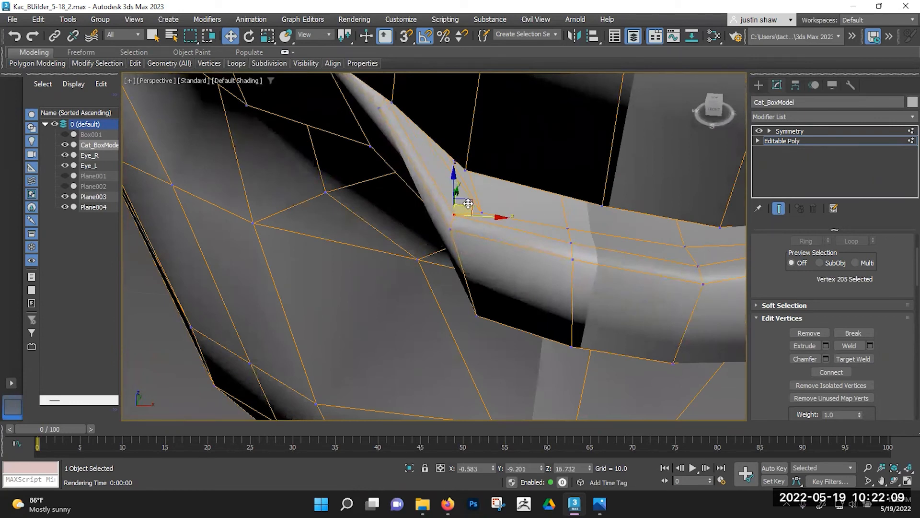
pyautogui.click(449, 230)
pyautogui.moveTo(464, 219); pyautogui.dragTo(457, 215)
pyautogui.keyDown('alt'); pyautogui.moveTo(458, 217); pyautogui.dragTo(510, 221, button='middle'); pyautogui.keyUp('alt')
pyautogui.click(475, 278)
pyautogui.keyDown('alt'); pyautogui.moveTo(474, 278); pyautogui.dragTo(466, 305, button='middle'); pyautogui.keyUp('alt')
pyautogui.moveTo(446, 299); pyautogui.dragTo(448, 298)
pyautogui.moveTo(456, 287)
pyautogui.keyDown('alt'); pyautogui.mouseDown(button='middle')
pyautogui.moveTo(454, 314)
pyautogui.moveTo(409, 278)
pyautogui.moveTo(460, 254)
pyautogui.moveTo(541, 249)
pyautogui.moveTo(543, 258)
pyautogui.moveTo(440, 257)
pyautogui.moveTo(413, 282)
pyautogui.moveTo(444, 298)
pyautogui.moveTo(437, 207)
pyautogui.moveTo(429, 251)
pyautogui.moveTo(428, 225)
pyautogui.mouseUp(button='middle'); pyautogui.keyUp('alt')
# Go down to the foot and reposition a pair of vertices on its middle toe.
pyautogui.scroll(-5, 451, 299)
pyautogui.scroll(-6, 409, 278)
pyautogui.scroll(-3, 443, 285)
pyautogui.moveTo(403, 370); pyautogui.dragTo(405, 206, button='middle')
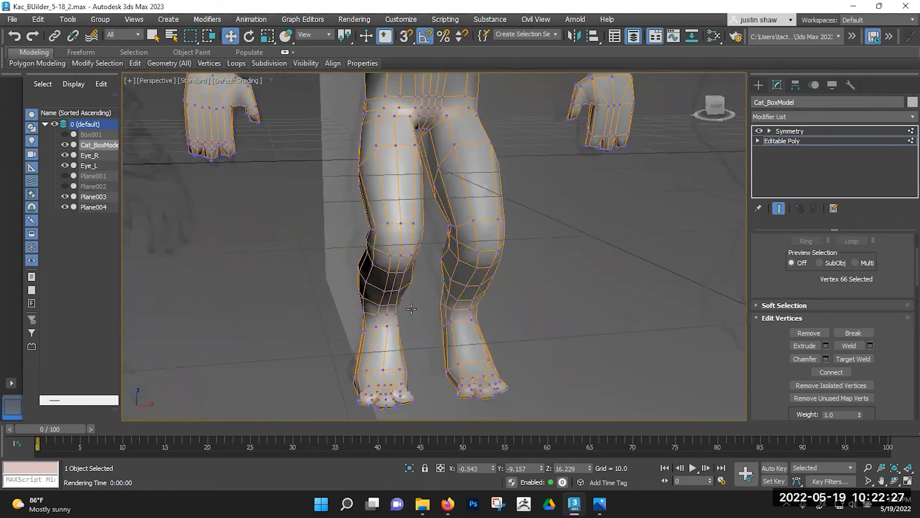
pyautogui.moveTo(412, 309); pyautogui.dragTo(407, 185, button='middle')
pyautogui.scroll(4, 404, 234)
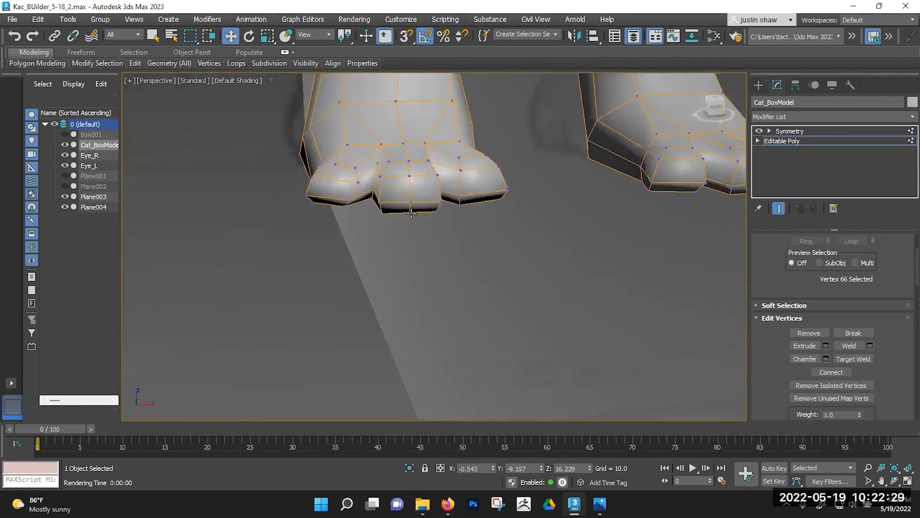
pyautogui.keyDown('alt'); pyautogui.moveTo(412, 208); pyautogui.dragTo(345, 264, button='middle'); pyautogui.keyUp('alt')
pyautogui.scroll(3, 345, 265)
pyautogui.keyDown('ctrl'); pyautogui.click(352, 211); pyautogui.keyUp('ctrl')
pyautogui.keyDown('ctrl'); pyautogui.click(341, 157); pyautogui.keyUp('ctrl')
pyautogui.keyDown('alt'); pyautogui.moveTo(341, 159); pyautogui.dragTo(361, 202, button='middle'); pyautogui.keyUp('alt')
pyautogui.moveTo(353, 187); pyautogui.dragTo(374, 211)
pyautogui.keyDown('alt'); pyautogui.moveTo(368, 192); pyautogui.dragTo(334, 184, button='middle'); pyautogui.keyUp('alt')
# Adjust the vertices along the underside of the foot's middle toe.
pyautogui.click(356, 280)
pyautogui.keyDown('alt'); pyautogui.moveTo(357, 279); pyautogui.dragTo(335, 292, button='middle'); pyautogui.keyUp('alt')
pyautogui.click(326, 307)
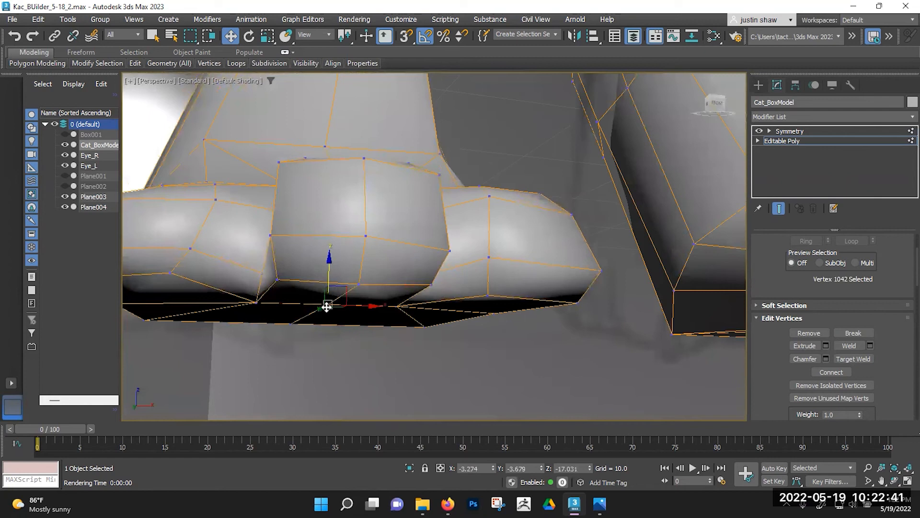
pyautogui.moveTo(330, 272); pyautogui.dragTo(292, 298)
pyautogui.click(291, 323)
pyautogui.keyDown('alt'); pyautogui.moveTo(331, 244); pyautogui.dragTo(350, 242, button='middle'); pyautogui.keyUp('alt')
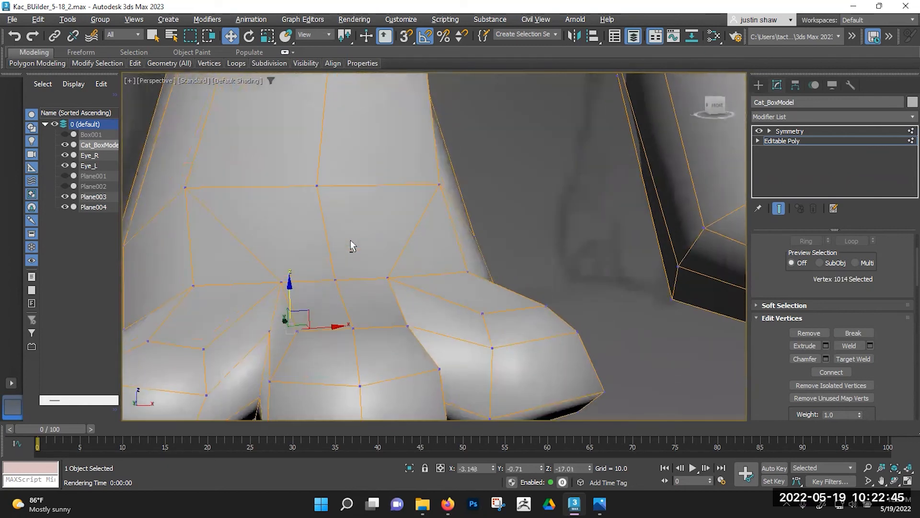
# Adjust the centre-line vertices on the top and front of the middle toe to round its tip.
pyautogui.keyDown('alt'); pyautogui.moveTo(375, 343); pyautogui.dragTo(495, 309, button='middle'); pyautogui.keyUp('alt')
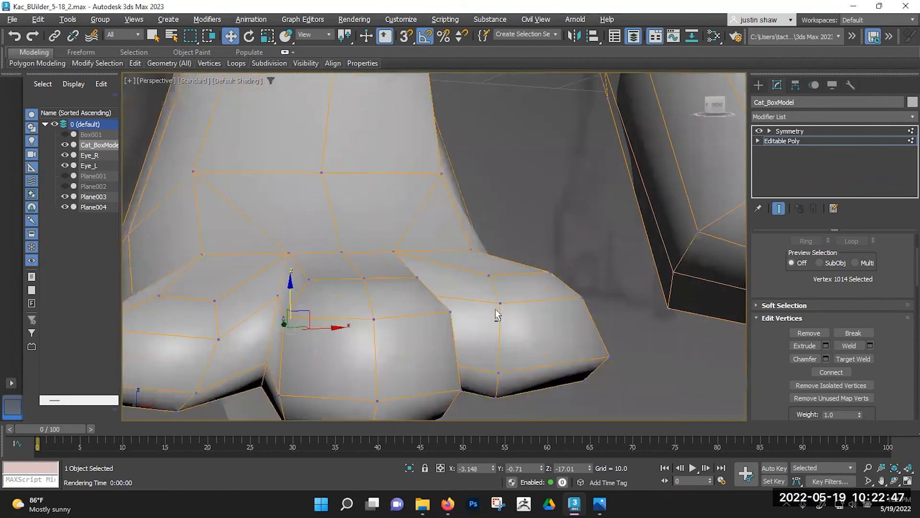
pyautogui.click(364, 278)
pyautogui.keyDown('alt'); pyautogui.moveTo(366, 244); pyautogui.dragTo(434, 313, button='middle'); pyautogui.keyUp('alt')
pyautogui.click(454, 312)
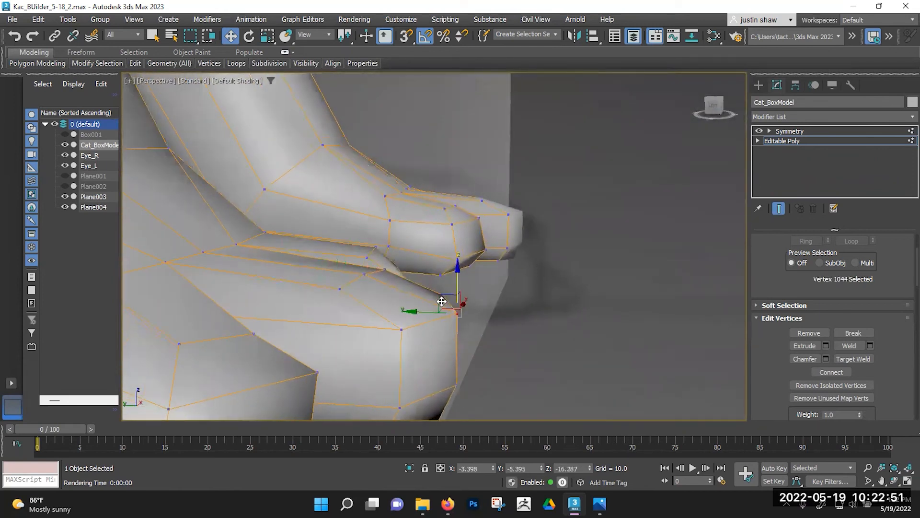
pyautogui.keyDown('alt'); pyautogui.moveTo(451, 344); pyautogui.dragTo(482, 329, button='middle'); pyautogui.keyUp('alt')
pyautogui.click(484, 327)
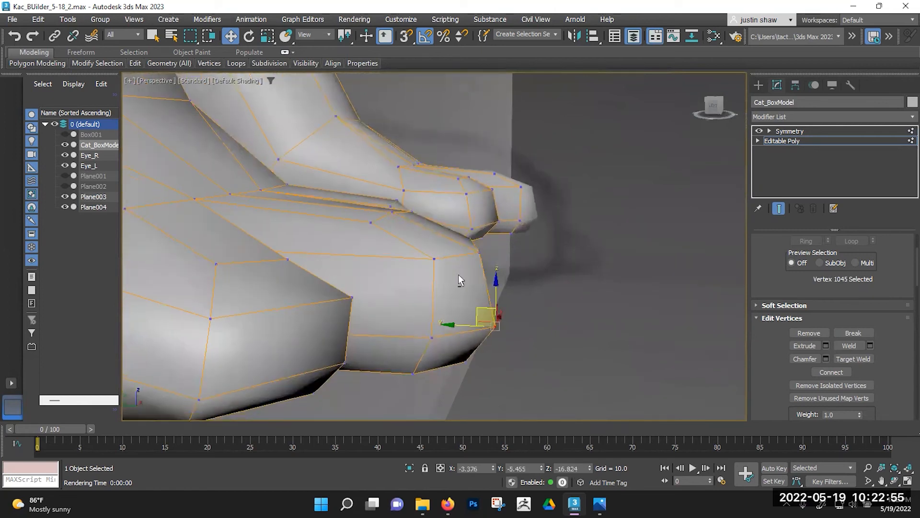
# Pull the side and upper front vertices of the middle toe back to soften its shape.
pyautogui.keyDown('alt'); pyautogui.moveTo(459, 274); pyautogui.dragTo(438, 261, button='middle'); pyautogui.keyUp('alt')
pyautogui.click(431, 256)
pyautogui.moveTo(415, 246); pyautogui.dragTo(403, 247)
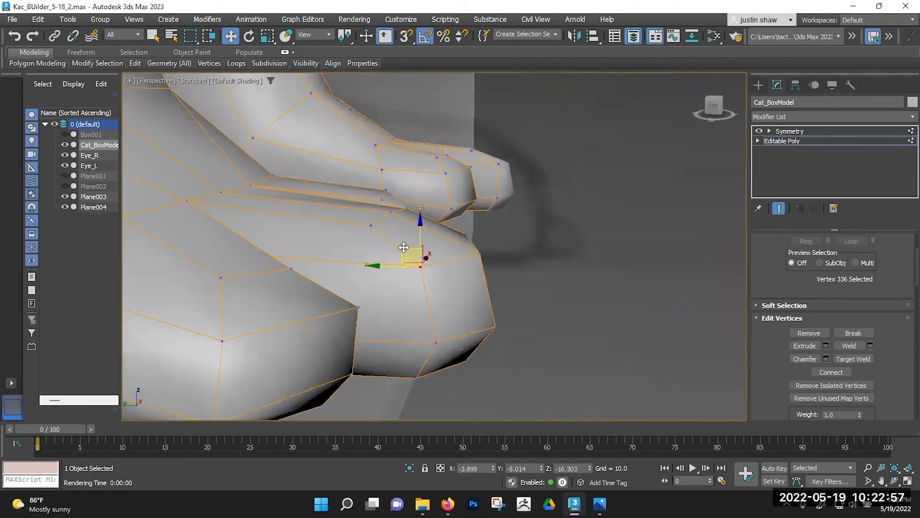
pyautogui.click(464, 234)
pyautogui.moveTo(448, 218); pyautogui.dragTo(440, 216)
# Adjust the vertex where the middle toe meets the foot and raise the instep vertex above it.
pyautogui.keyDown('alt'); pyautogui.moveTo(439, 216); pyautogui.dragTo(409, 255, button='middle'); pyautogui.keyUp('alt')
pyautogui.moveTo(408, 255); pyautogui.dragTo(397, 352, button='middle')
pyautogui.click(413, 252)
pyautogui.keyDown('alt'); pyautogui.moveTo(404, 292); pyautogui.dragTo(451, 312, button='middle'); pyautogui.keyUp('alt')
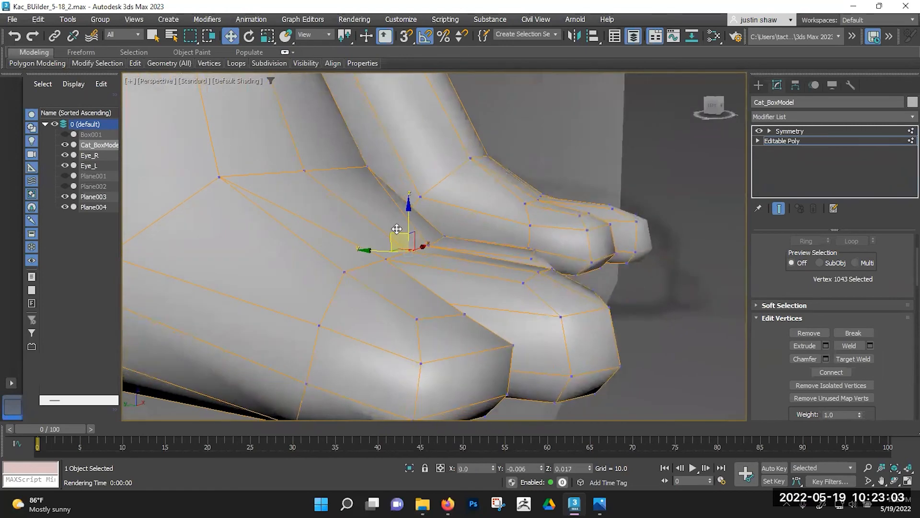
pyautogui.click(305, 170)
pyautogui.moveTo(291, 149); pyautogui.dragTo(295, 146)
# Move the two front ankle vertices backward along Y and adjust the shin vertex above them.
pyautogui.moveTo(303, 187); pyautogui.dragTo(357, 338, button='middle')
pyautogui.scroll(-2, 352, 250)
pyautogui.click(351, 273)
pyautogui.keyDown('alt'); pyautogui.moveTo(340, 300); pyautogui.dragTo(361, 292, button='middle'); pyautogui.keyUp('alt')
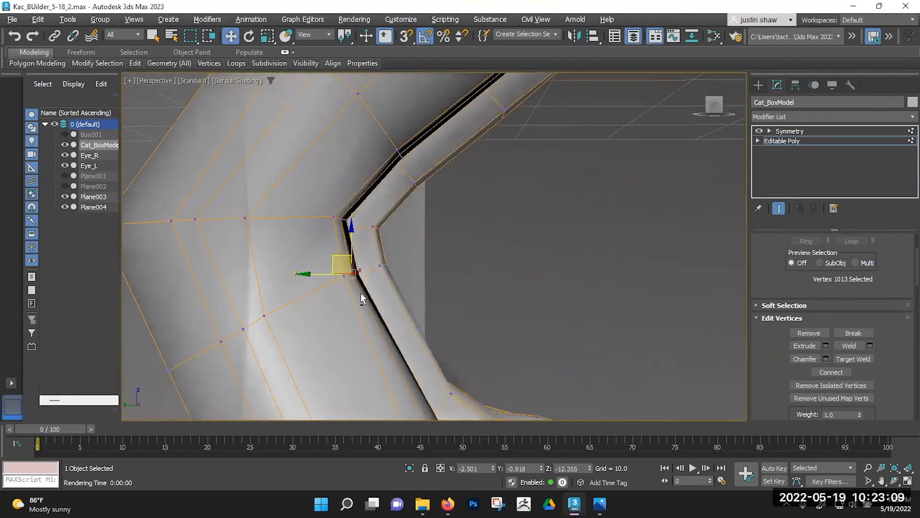
pyautogui.click(344, 274)
pyautogui.keyDown('ctrl'); pyautogui.click(333, 217); pyautogui.keyUp('ctrl')
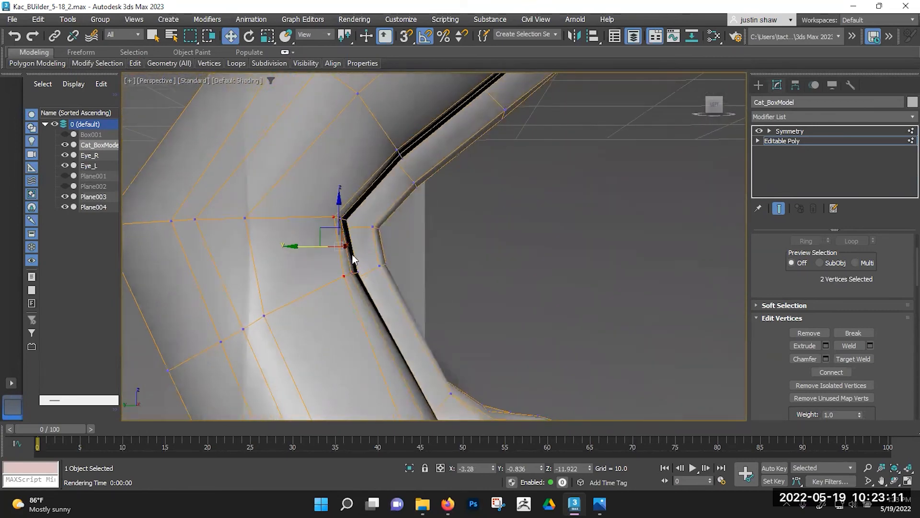
pyautogui.moveTo(311, 245); pyautogui.dragTo(293, 245)
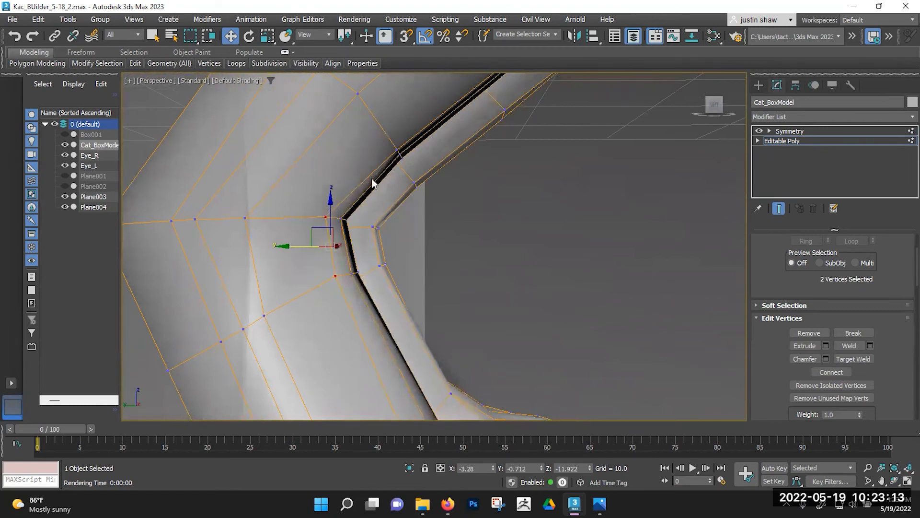
pyautogui.click(395, 148)
pyautogui.moveTo(380, 133); pyautogui.dragTo(376, 128)
# Move the inner ankle vertex toward the middle of the leg and raise the shin vertex above it.
pyautogui.keyDown('alt'); pyautogui.moveTo(402, 215); pyautogui.dragTo(341, 222, button='middle'); pyautogui.keyUp('alt')
pyautogui.click(489, 269)
pyautogui.moveTo(495, 265); pyautogui.dragTo(477, 266)
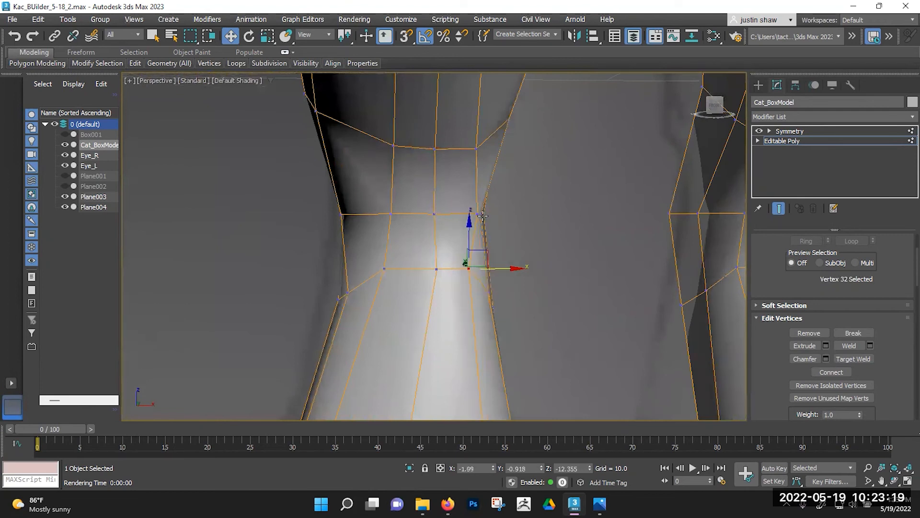
pyautogui.keyDown('alt'); pyautogui.moveTo(509, 229); pyautogui.dragTo(462, 263, button='middle'); pyautogui.keyUp('alt')
pyautogui.keyDown('ctrl'); pyautogui.click(460, 268); pyautogui.keyUp('ctrl')
pyautogui.keyDown('alt'); pyautogui.moveTo(497, 237); pyautogui.dragTo(436, 215, button='middle'); pyautogui.keyUp('alt')
pyautogui.click(434, 214)
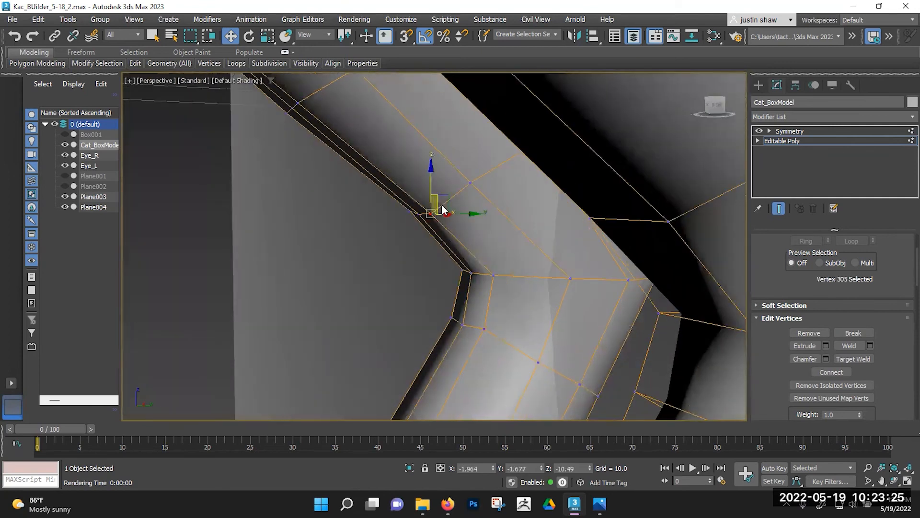
pyautogui.moveTo(450, 192); pyautogui.dragTo(456, 187)
# Select the two vertices along the inner front edge of the shin and move them slightly upward and inward.
pyautogui.scroll(-4, 432, 210)
pyautogui.moveTo(432, 209)
pyautogui.mouseDown(button='middle')
pyautogui.moveTo(427, 236)
pyautogui.moveTo(428, 224)
pyautogui.mouseUp(button='middle')
pyautogui.click(406, 217)
pyautogui.scroll(3, 396, 186)
pyautogui.moveTo(397, 186); pyautogui.dragTo(429, 266, button='middle')
pyautogui.keyDown('ctrl'); pyautogui.click(356, 217); pyautogui.keyUp('ctrl')
pyautogui.keyDown('alt'); pyautogui.moveTo(389, 223); pyautogui.dragTo(411, 251, button='middle'); pyautogui.keyUp('alt')
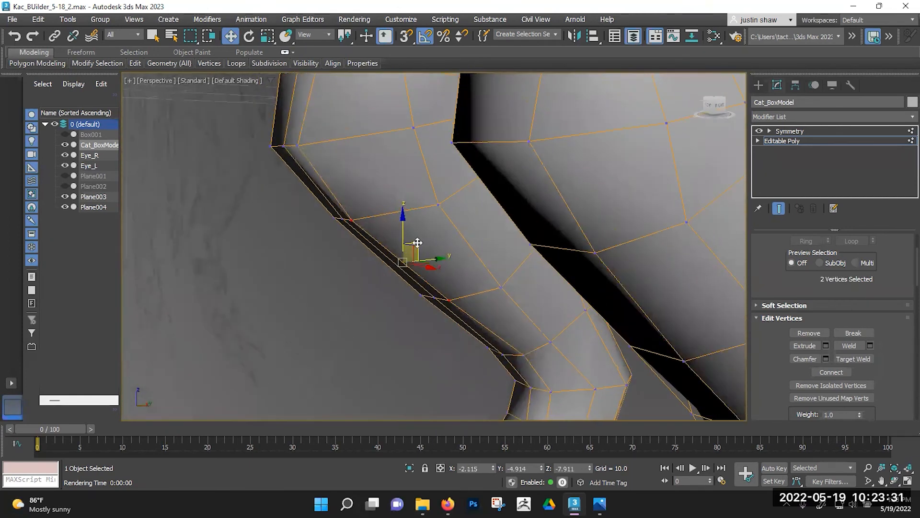
pyautogui.moveTo(418, 243); pyautogui.dragTo(421, 237)
# Adjust the single vertex at the inner front of the leg where the shin meets the knee.
pyautogui.keyDown('alt'); pyautogui.moveTo(421, 238); pyautogui.dragTo(365, 240, button='middle'); pyautogui.keyUp('alt')
pyautogui.click(351, 226)
pyautogui.moveTo(367, 214); pyautogui.dragTo(364, 211)
pyautogui.keyDown('alt'); pyautogui.moveTo(365, 211); pyautogui.dragTo(447, 246, button='middle'); pyautogui.keyUp('alt')
pyautogui.moveTo(340, 237); pyautogui.dragTo(358, 361, button='middle')
pyautogui.scroll(1, 334, 217)
pyautogui.keyDown('alt'); pyautogui.moveTo(334, 216); pyautogui.dragTo(389, 281, button='middle'); pyautogui.keyUp('alt')
pyautogui.scroll(-4, 321, 216)
pyautogui.scroll(1, 396, 294)
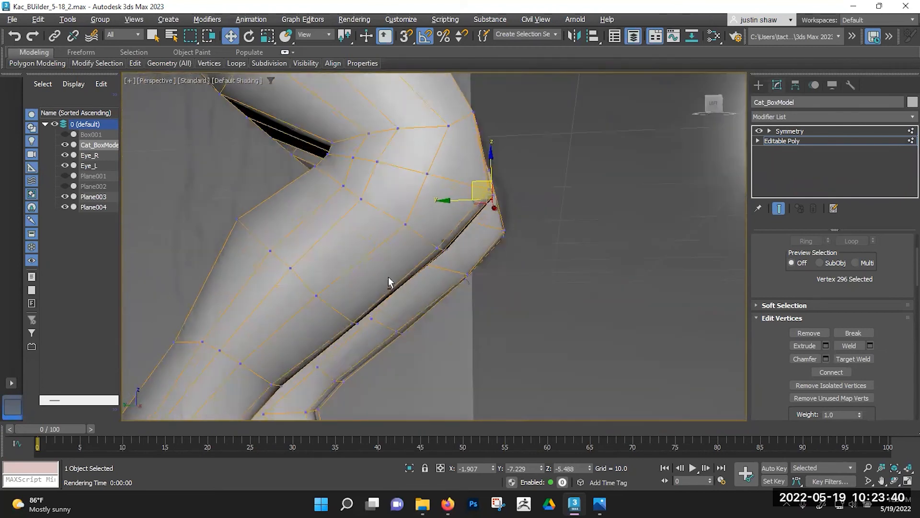
# Shift the two outer front shin vertices up and back, and nudge the outer front knee vertex.
pyautogui.click(350, 320)
pyautogui.keyDown('ctrl'); pyautogui.click(434, 241); pyautogui.keyUp('ctrl')
pyautogui.moveTo(384, 259); pyautogui.dragTo(377, 255)
pyautogui.keyDown('alt'); pyautogui.moveTo(473, 189); pyautogui.dragTo(472, 252, button='middle'); pyautogui.keyUp('alt')
pyautogui.click(476, 250)
pyautogui.moveTo(447, 236); pyautogui.dragTo(447, 235)
# Adjust the front and outer vertices just above the knee to smooth the lower thigh.
pyautogui.keyDown('alt'); pyautogui.moveTo(470, 211); pyautogui.dragTo(374, 314, button='middle'); pyautogui.keyUp('alt')
pyautogui.keyDown('alt'); pyautogui.moveTo(477, 250); pyautogui.dragTo(536, 239, button='middle'); pyautogui.keyUp('alt')
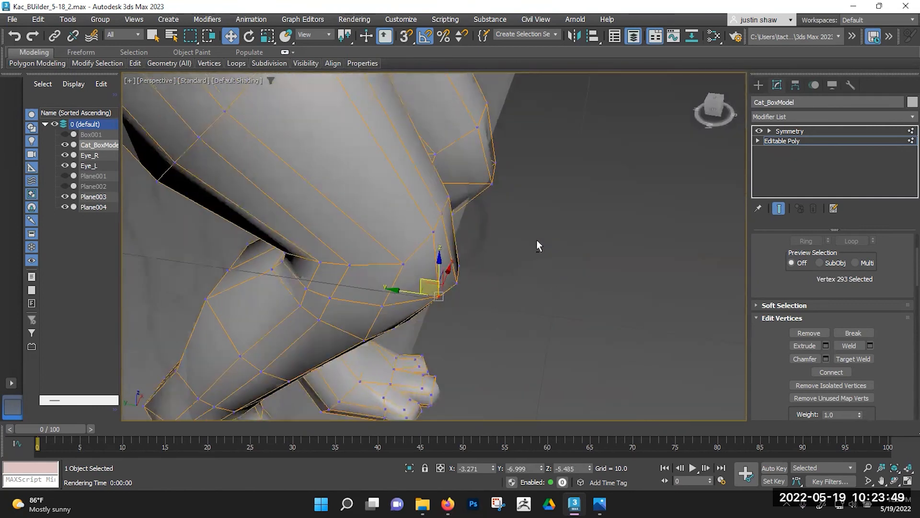
pyautogui.click(444, 212)
pyautogui.moveTo(440, 198); pyautogui.dragTo(439, 196)
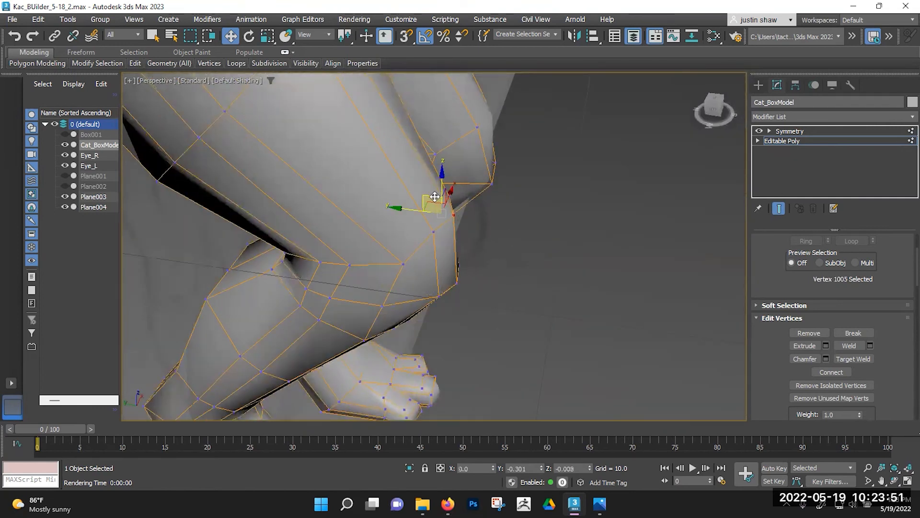
pyautogui.keyDown('alt'); pyautogui.moveTo(432, 197); pyautogui.dragTo(429, 214, button='middle'); pyautogui.keyUp('alt')
pyautogui.click(430, 215)
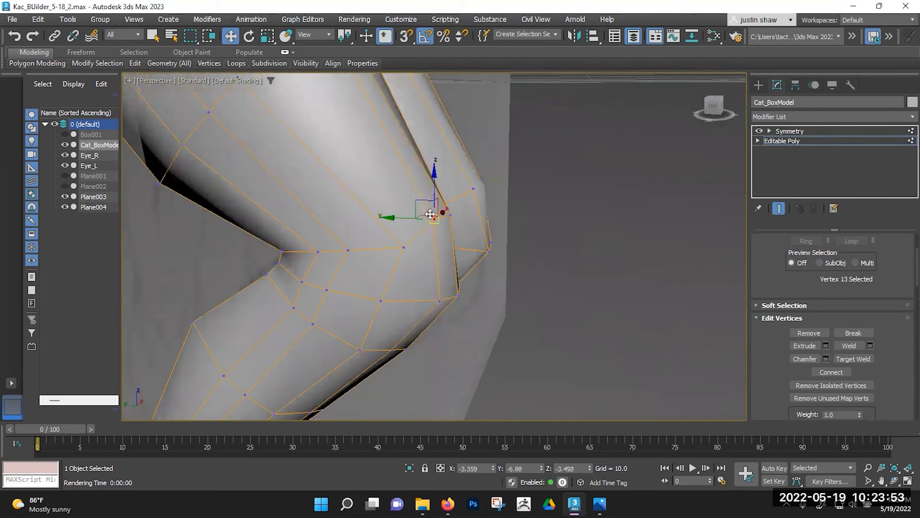
pyautogui.moveTo(427, 216); pyautogui.dragTo(426, 214)
# Adjust the vertices across the front of the knee and lower the one at the front centre.
pyautogui.keyDown('alt'); pyautogui.moveTo(434, 225); pyautogui.dragTo(427, 228, button='middle'); pyautogui.keyUp('alt')
pyautogui.click(466, 217)
pyautogui.keyDown('alt'); pyautogui.moveTo(479, 243); pyautogui.dragTo(455, 240, button='middle'); pyautogui.keyUp('alt')
pyautogui.moveTo(482, 217); pyautogui.dragTo(483, 214)
pyautogui.click(499, 216)
pyautogui.keyDown('alt'); pyautogui.moveTo(530, 241); pyautogui.dragTo(447, 225, button='middle'); pyautogui.keyUp('alt')
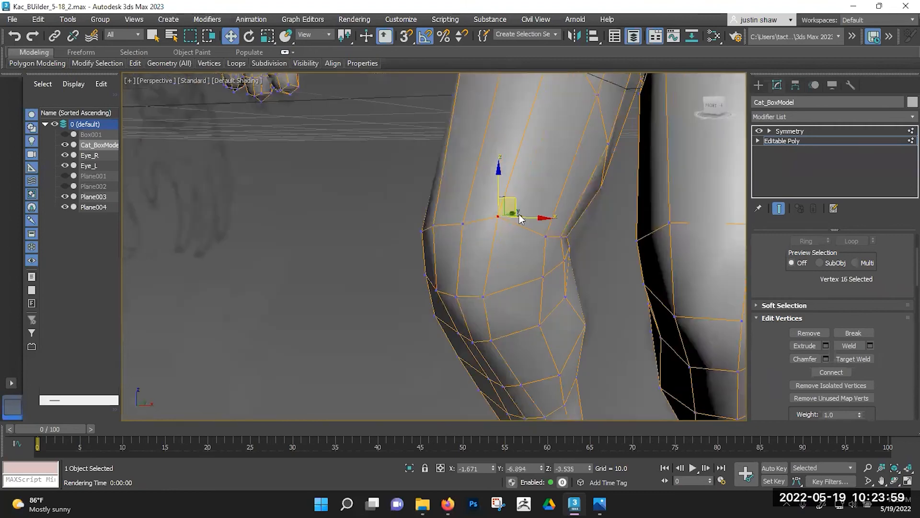
pyautogui.moveTo(513, 213); pyautogui.dragTo(512, 223)
# Shift individual vertices on the outer and rear upper thigh to smooth its contour.
pyautogui.keyDown('alt'); pyautogui.moveTo(509, 253); pyautogui.dragTo(608, 260, button='middle'); pyautogui.keyUp('alt')
pyautogui.scroll(-4, 608, 260)
pyautogui.moveTo(475, 189); pyautogui.dragTo(410, 261, button='middle')
pyautogui.scroll(6, 410, 261)
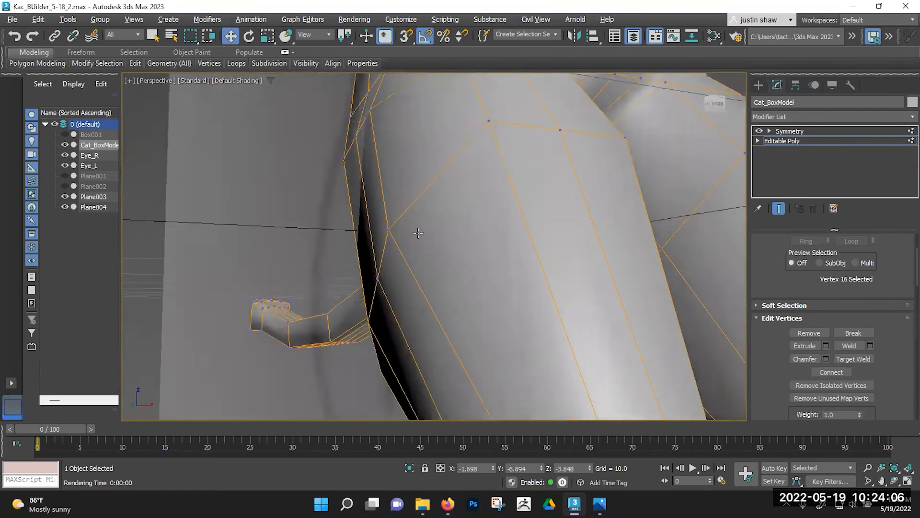
pyautogui.scroll(-5, 417, 232)
pyautogui.keyDown('alt'); pyautogui.moveTo(416, 232); pyautogui.dragTo(254, 113, button='middle'); pyautogui.keyUp('alt')
pyautogui.scroll(-3, 349, 204)
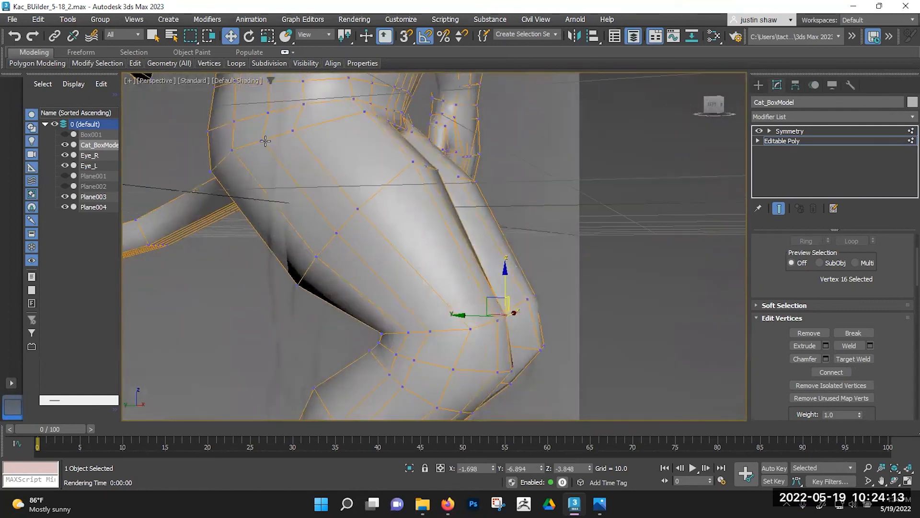
pyautogui.keyDown('alt'); pyautogui.moveTo(299, 155); pyautogui.dragTo(394, 227, button='middle'); pyautogui.keyUp('alt')
pyautogui.click(365, 235)
pyautogui.moveTo(394, 226); pyautogui.dragTo(402, 227)
pyautogui.keyDown('alt'); pyautogui.moveTo(402, 226); pyautogui.dragTo(313, 229, button='middle'); pyautogui.keyUp('alt')
pyautogui.click(346, 235)
pyautogui.moveTo(304, 236); pyautogui.dragTo(300, 235)
# Move the inner rear thigh vertex sideways and adjust the neighbouring inner thigh vertices.
pyautogui.moveTo(300, 236); pyautogui.dragTo(360, 265, button='middle')
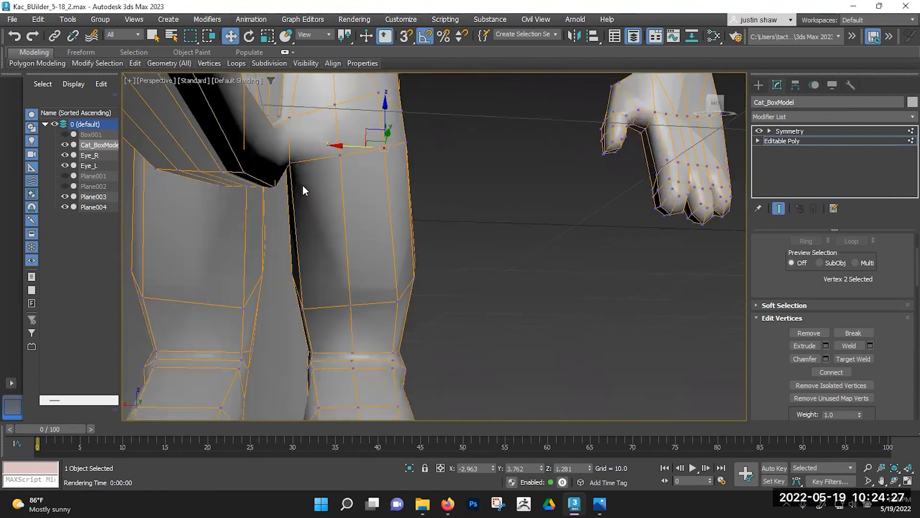
pyautogui.click(290, 163)
pyautogui.moveTo(267, 161); pyautogui.dragTo(267, 161)
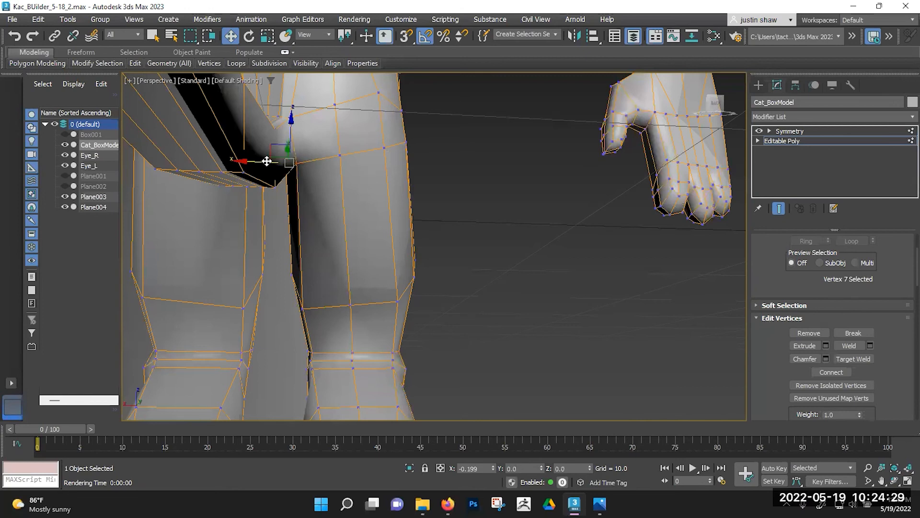
pyautogui.keyDown('alt'); pyautogui.moveTo(392, 296); pyautogui.dragTo(352, 316, button='middle'); pyautogui.keyUp('alt')
pyautogui.click(413, 251)
pyautogui.keyDown('alt'); pyautogui.moveTo(413, 251); pyautogui.dragTo(442, 237, button='middle'); pyautogui.keyUp('alt')
pyautogui.click(457, 248)
pyautogui.click(374, 243)
# Adjust the two vertices behind the knee and nudge a neighbouring vertex on the back of the leg.
pyautogui.keyDown('alt'); pyautogui.moveTo(373, 243); pyautogui.dragTo(362, 265, button='middle'); pyautogui.keyUp('alt')
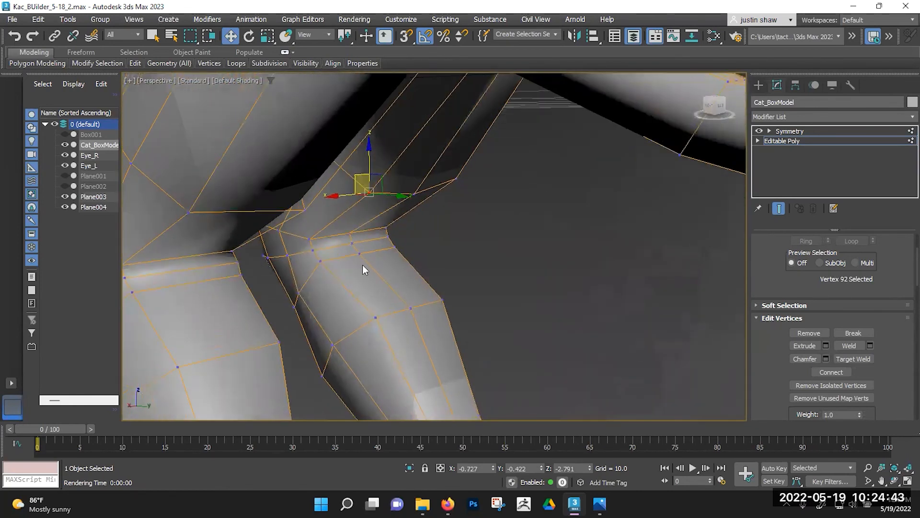
pyautogui.click(350, 236)
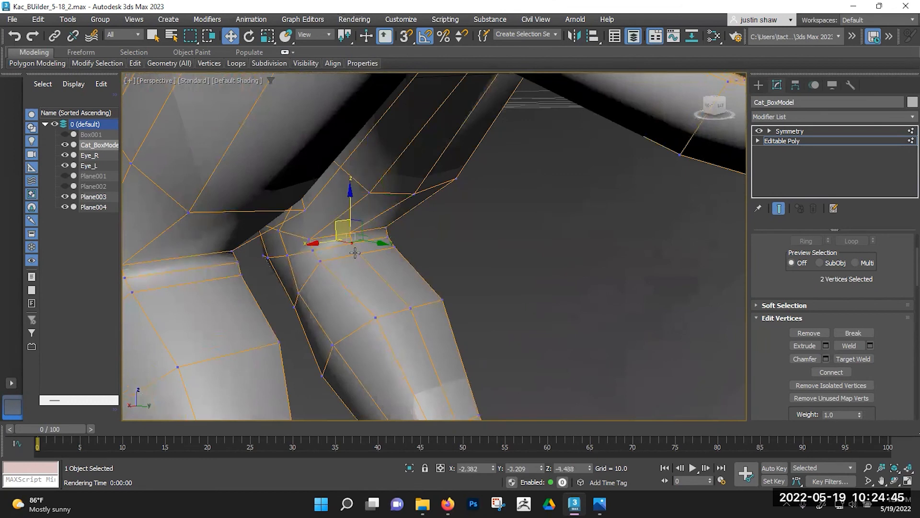
pyautogui.keyDown('alt'); pyautogui.moveTo(382, 249); pyautogui.dragTo(446, 235, button='middle'); pyautogui.keyUp('alt')
pyautogui.click(398, 300)
pyautogui.moveTo(438, 229); pyautogui.dragTo(432, 226)
# Move the rear calf vertex above the heel joint slightly up and back.
pyautogui.keyDown('alt'); pyautogui.moveTo(425, 322); pyautogui.dragTo(509, 248, button='middle'); pyautogui.keyUp('alt')
pyautogui.click(509, 249)
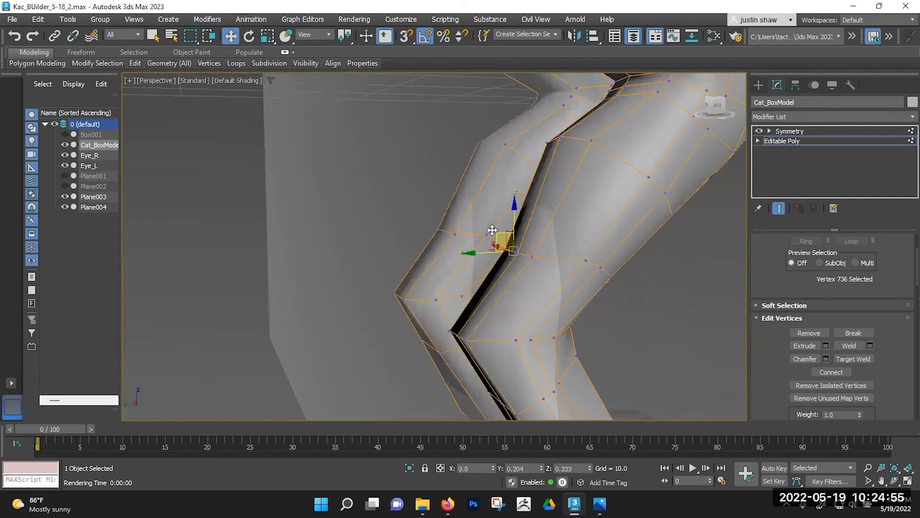
pyautogui.moveTo(504, 240); pyautogui.dragTo(501, 240)
pyautogui.moveTo(500, 240); pyautogui.dragTo(503, 180, button='middle')
pyautogui.scroll(-2, 503, 179)
# Reposition the rear lower-leg vertices around and just below the heel joint to even out the curve.
pyautogui.click(471, 249)
pyautogui.keyDown('ctrl'); pyautogui.click(459, 245); pyautogui.keyUp('ctrl')
pyautogui.moveTo(459, 245)
pyautogui.keyDown('alt'); pyautogui.mouseDown(button='middle')
pyautogui.moveTo(444, 241)
pyautogui.moveTo(434, 250)
pyautogui.moveTo(448, 250)
pyautogui.mouseUp(button='middle'); pyautogui.keyUp('alt')
pyautogui.keyDown('alt'); pyautogui.moveTo(542, 279); pyautogui.dragTo(465, 239, button='middle'); pyautogui.keyUp('alt')
pyautogui.click(449, 226)
pyautogui.moveTo(470, 234); pyautogui.dragTo(478, 239)
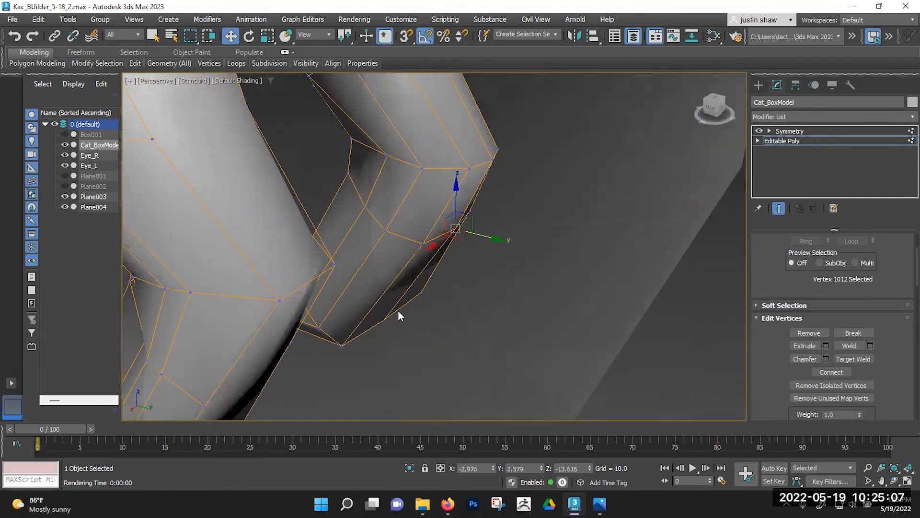
pyautogui.moveTo(411, 329); pyautogui.dragTo(419, 336)
pyautogui.keyDown('alt'); pyautogui.moveTo(447, 242); pyautogui.dragTo(396, 244, button='middle'); pyautogui.keyUp('alt')
pyautogui.click(440, 242)
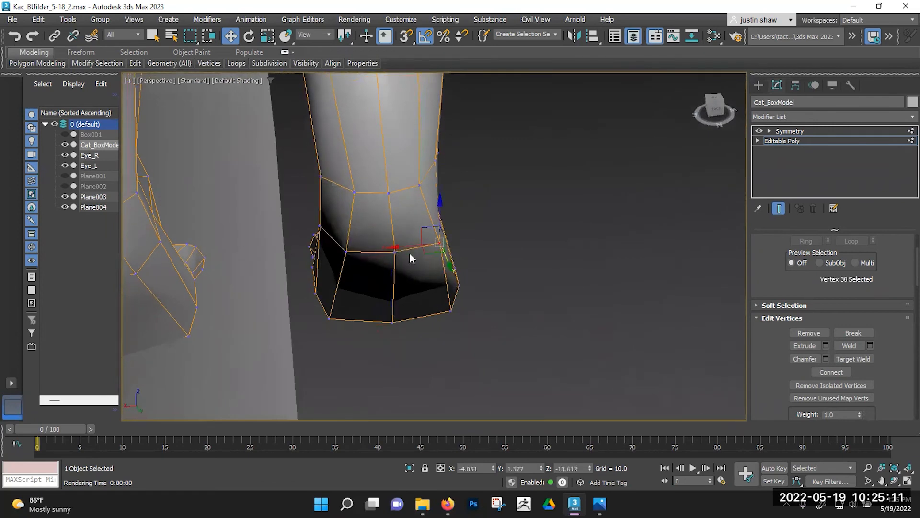
pyautogui.moveTo(403, 250); pyautogui.dragTo(400, 251)
# Lower the vertex on the underside of the foot behind the toes.
pyautogui.press('z')
pyautogui.scroll(-6, 398, 242)
pyautogui.keyDown('alt'); pyautogui.moveTo(398, 241); pyautogui.dragTo(384, 326, button='middle'); pyautogui.keyUp('alt')
pyautogui.moveTo(384, 326); pyautogui.dragTo(376, 201, button='middle')
pyautogui.scroll(3, 469, 194)
pyautogui.keyDown('alt'); pyautogui.moveTo(469, 193); pyautogui.dragTo(571, 186, button='middle'); pyautogui.keyUp('alt')
pyautogui.keyDown('alt'); pyautogui.moveTo(323, 215); pyautogui.dragTo(413, 219, button='middle'); pyautogui.keyUp('alt')
pyautogui.moveTo(415, 186); pyautogui.dragTo(414, 191)
pyautogui.keyDown('alt'); pyautogui.moveTo(414, 191); pyautogui.dragTo(409, 162, button='middle'); pyautogui.keyUp('alt')
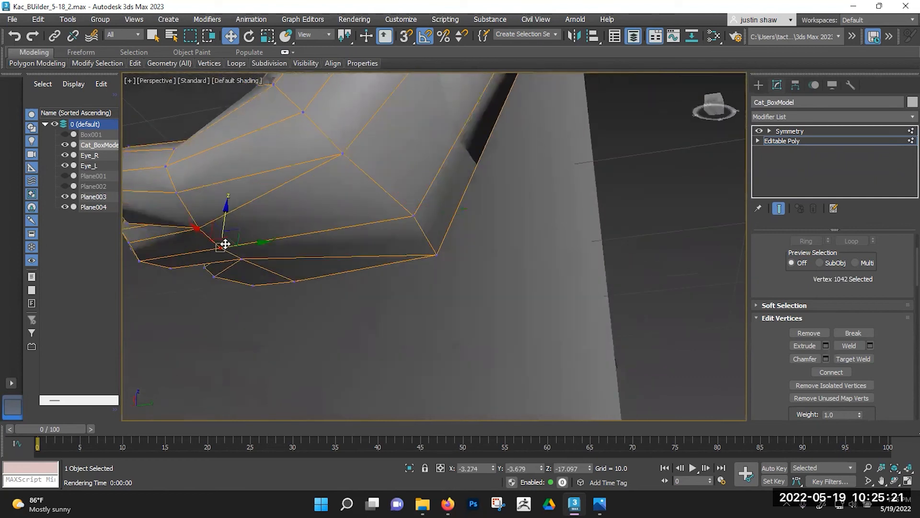
pyautogui.moveTo(223, 222); pyautogui.dragTo(222, 226)
pyautogui.keyDown('alt'); pyautogui.moveTo(223, 227); pyautogui.dragTo(472, 236, button='middle'); pyautogui.keyUp('alt')
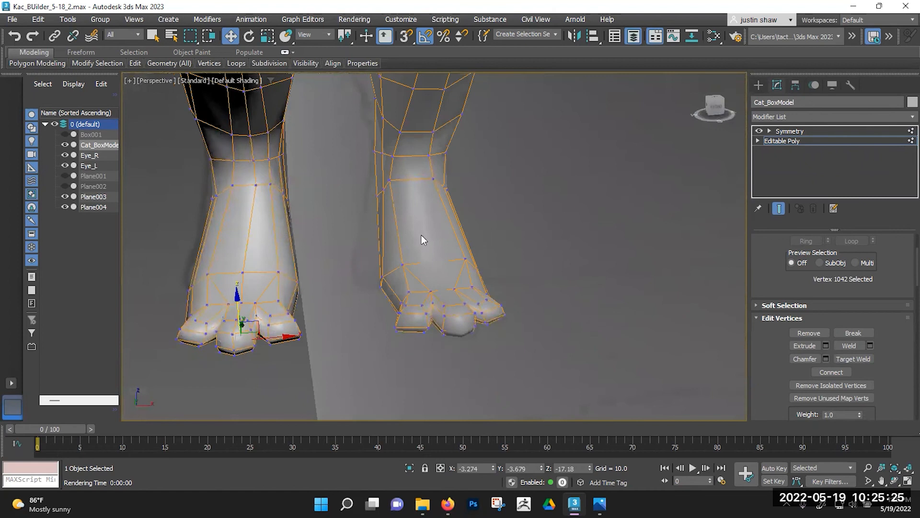
# Move the three outer shin vertices inward and shift the rear calf vertex down and back.
pyautogui.scroll(-4, 284, 229)
pyautogui.scroll(8, 284, 229)
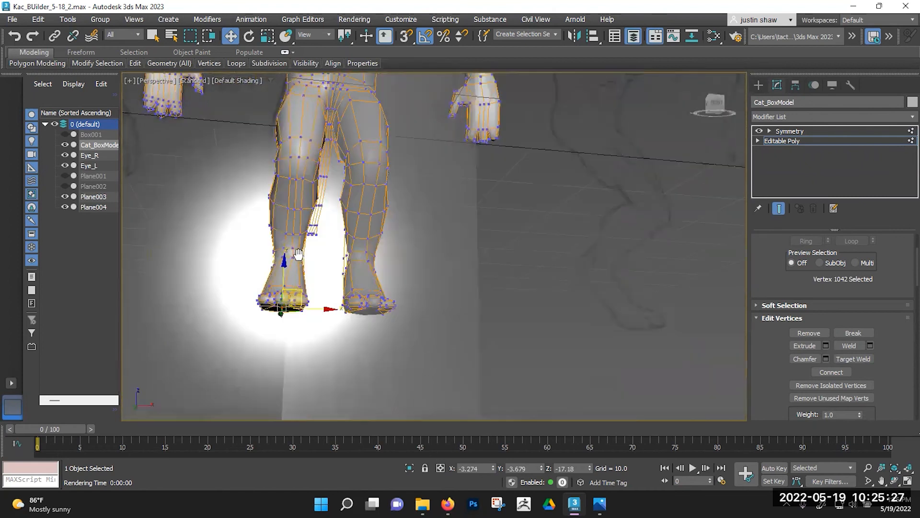
pyautogui.scroll(3, 268, 233)
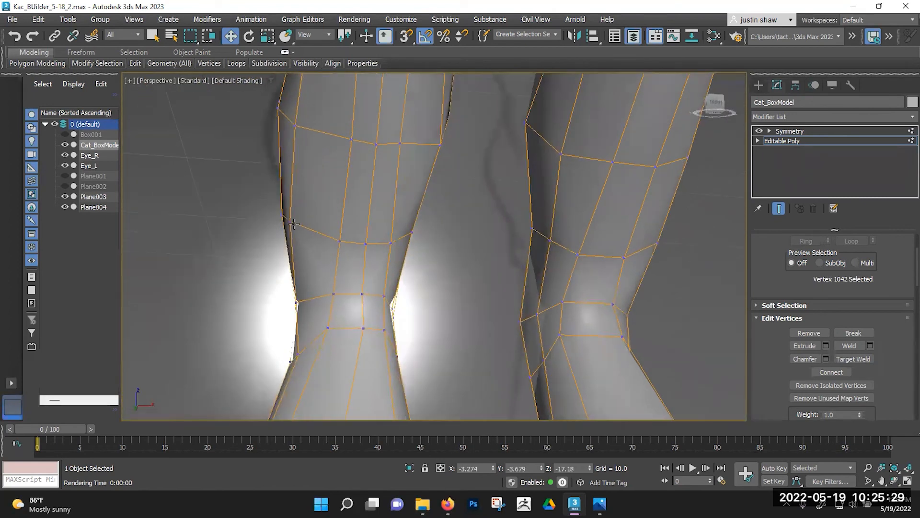
pyautogui.moveTo(269, 209); pyautogui.dragTo(293, 243)
pyautogui.keyDown('alt'); pyautogui.moveTo(293, 245); pyautogui.dragTo(614, 287, button='middle'); pyautogui.keyUp('alt')
pyautogui.moveTo(255, 219); pyautogui.dragTo(244, 215)
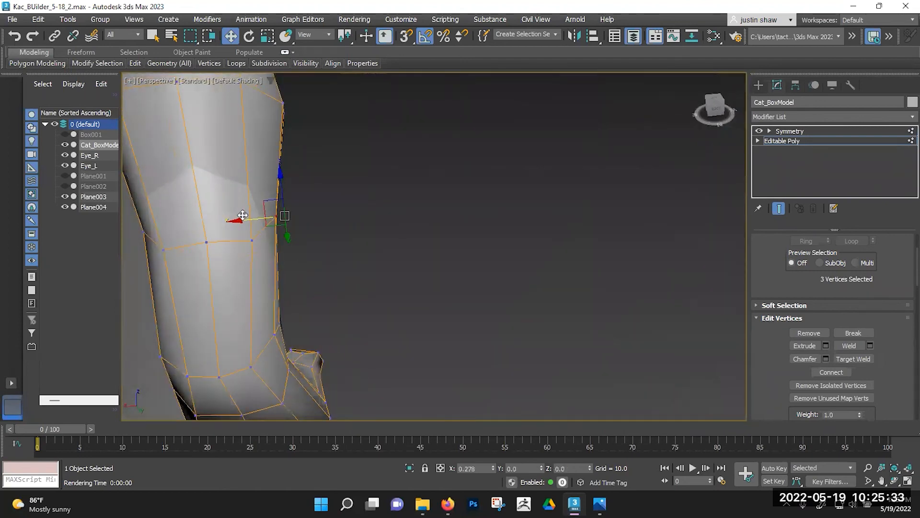
pyautogui.keyDown('alt'); pyautogui.moveTo(252, 240); pyautogui.dragTo(153, 244, button='middle'); pyautogui.keyUp('alt')
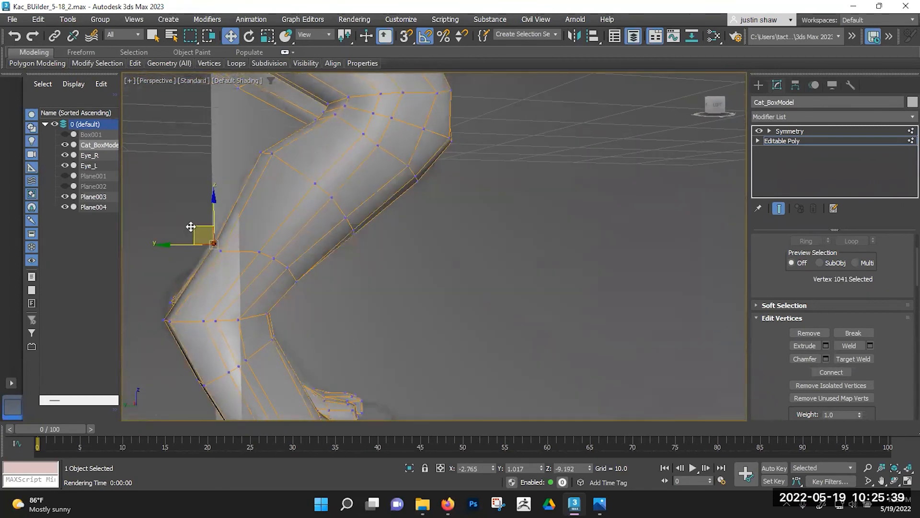
pyautogui.keyDown('alt'); pyautogui.moveTo(264, 267); pyautogui.dragTo(241, 259, button='middle'); pyautogui.keyUp('alt')
# Examine the overall shape of the legs from different distances.
pyautogui.scroll(-3, 201, 258)
pyautogui.scroll(-5, 210, 259)
pyautogui.scroll(-5, 241, 260)
pyautogui.scroll(4, 241, 259)
pyautogui.scroll(-5, 241, 259)
pyautogui.scroll(5, 239, 259)
pyautogui.scroll(-4, 240, 267)
pyautogui.scroll(4, 241, 267)
# Adjust the vertices around the hip crease where the thigh meets the torso.
pyautogui.moveTo(242, 259); pyautogui.dragTo(363, 268, button='middle')
pyautogui.scroll(4, 383, 211)
pyautogui.moveTo(383, 211); pyautogui.dragTo(390, 290, button='middle')
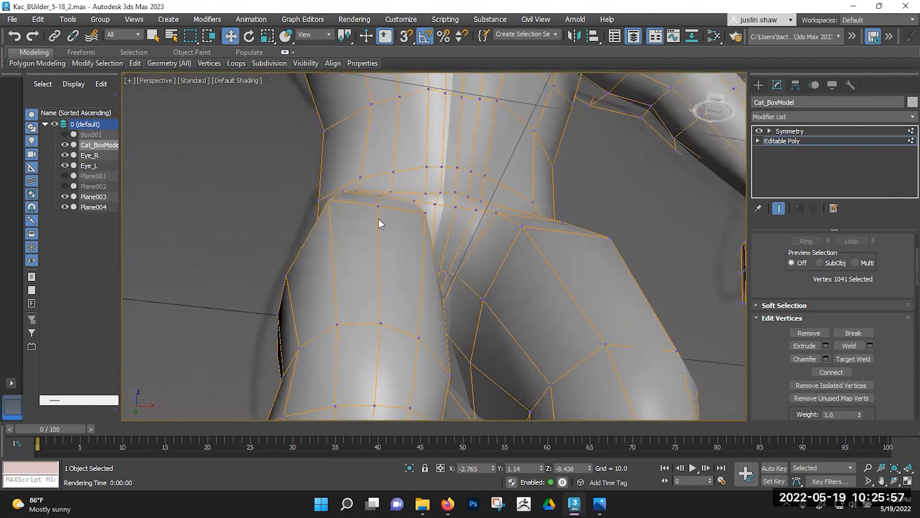
pyautogui.keyDown('alt'); pyautogui.moveTo(369, 239); pyautogui.dragTo(259, 272, button='middle'); pyautogui.keyUp('alt')
pyautogui.click(290, 267)
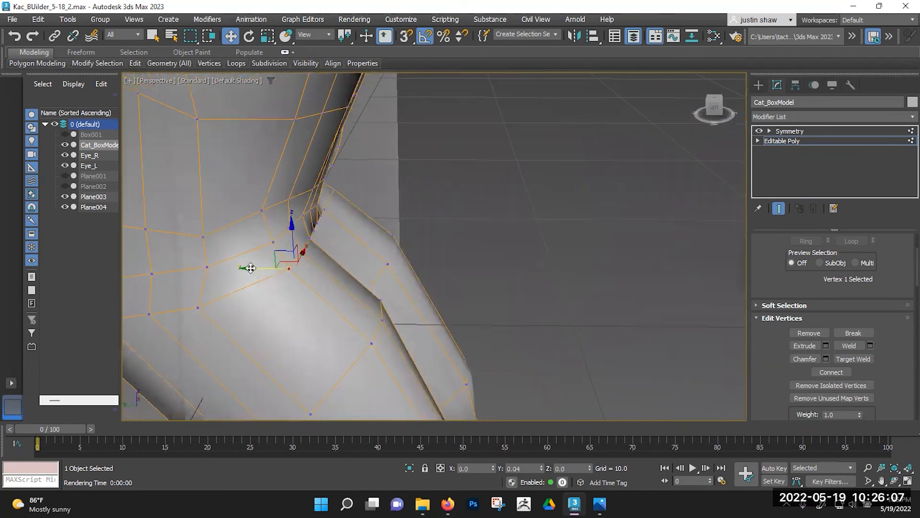
pyautogui.click(267, 245)
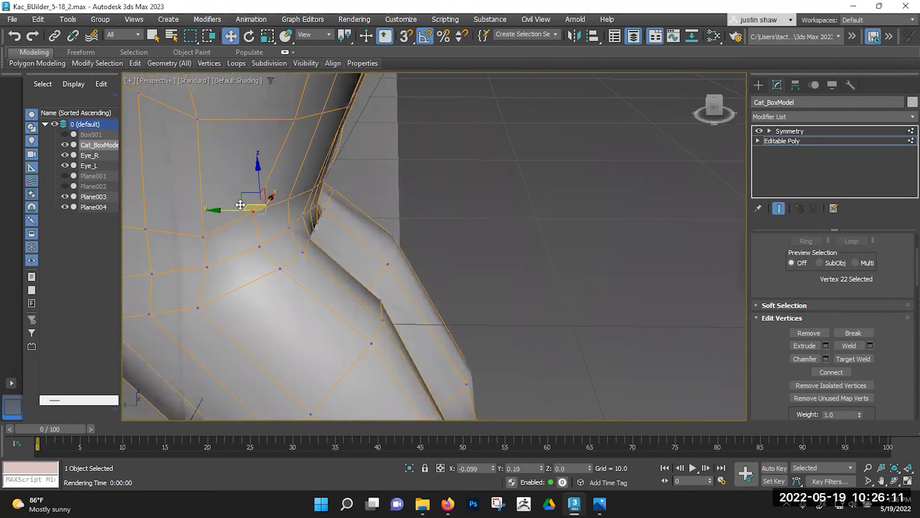
pyautogui.keyDown('alt'); pyautogui.moveTo(317, 197); pyautogui.dragTo(300, 247, button='middle'); pyautogui.keyUp('alt')
pyautogui.keyDown('ctrl'); pyautogui.click(267, 243); pyautogui.keyUp('ctrl')
pyautogui.moveTo(309, 251); pyautogui.dragTo(309, 251)
# Reposition the vertices at the groin and lower belly near the top of the inner thigh.
pyautogui.keyDown('alt'); pyautogui.moveTo(310, 251); pyautogui.dragTo(376, 263, button='middle'); pyautogui.keyUp('alt')
pyautogui.click(322, 236)
pyautogui.keyDown('alt'); pyautogui.moveTo(327, 226); pyautogui.dragTo(294, 211, button='middle'); pyautogui.keyUp('alt')
pyautogui.moveTo(294, 211); pyautogui.dragTo(323, 301, button='middle')
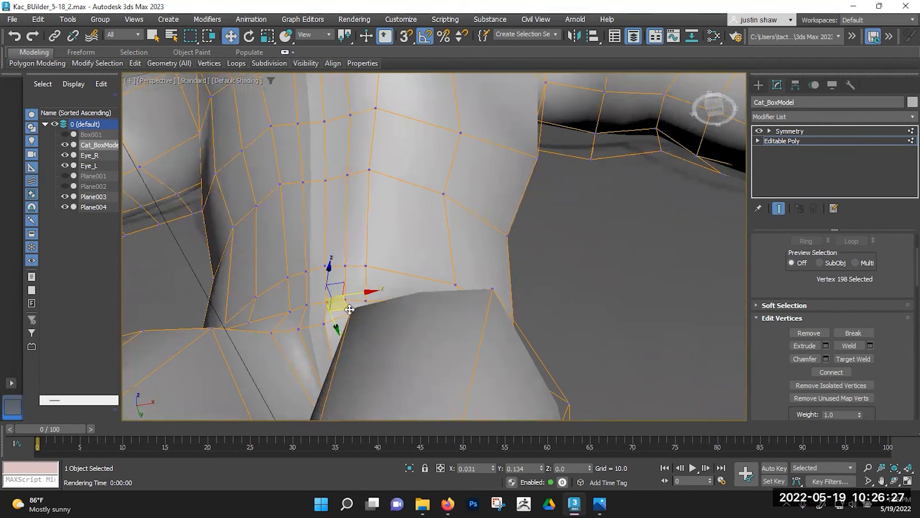
pyautogui.keyDown('alt'); pyautogui.moveTo(307, 268); pyautogui.dragTo(374, 329, button='middle'); pyautogui.keyUp('alt')
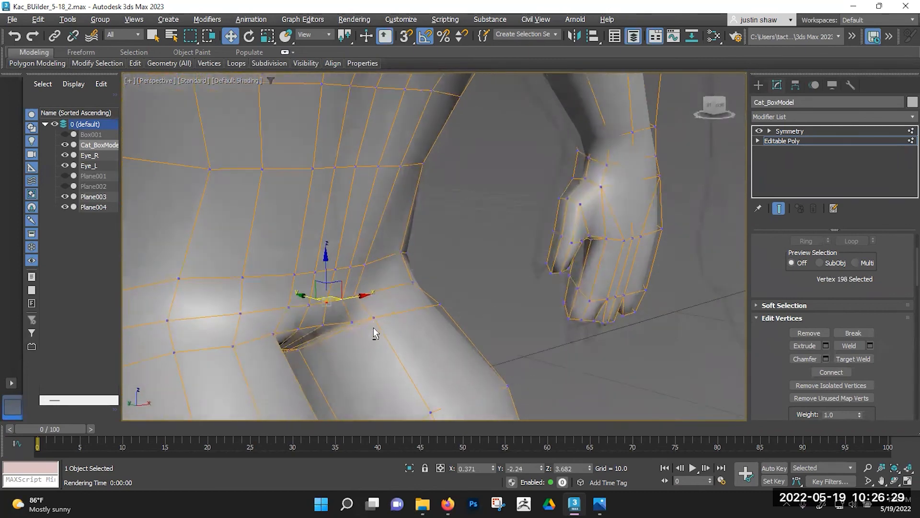
pyautogui.scroll(-4, 374, 329)
pyautogui.keyDown('alt'); pyautogui.moveTo(364, 261); pyautogui.dragTo(363, 329, button='middle'); pyautogui.keyUp('alt')
pyautogui.keyDown('alt'); pyautogui.moveTo(363, 329); pyautogui.dragTo(347, 304, button='middle'); pyautogui.keyUp('alt')
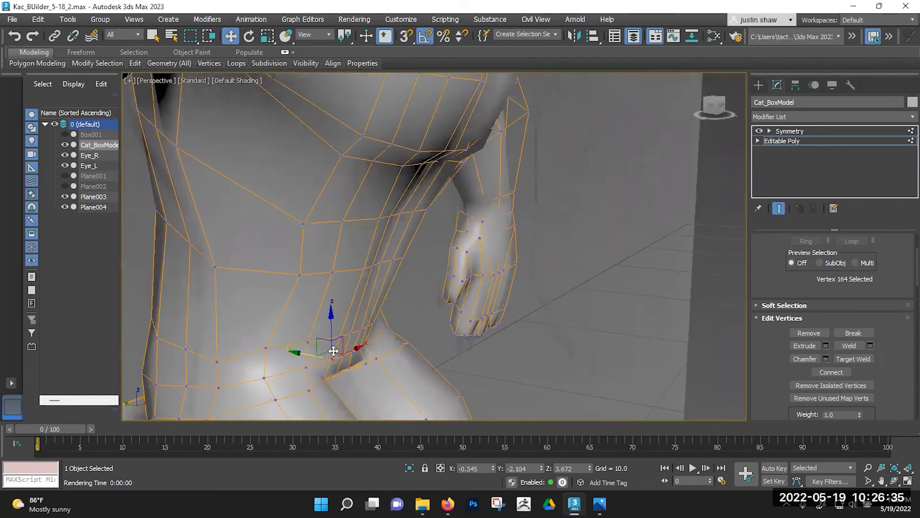
# Push the vertical edge at the front of the abdomen back along the Y axis.
pyautogui.press('2')
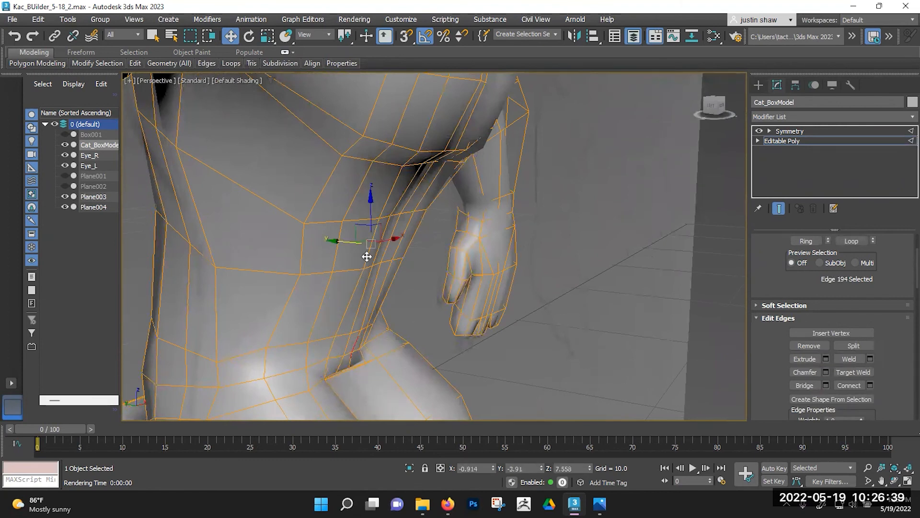
pyautogui.moveTo(349, 241); pyautogui.dragTo(343, 237)
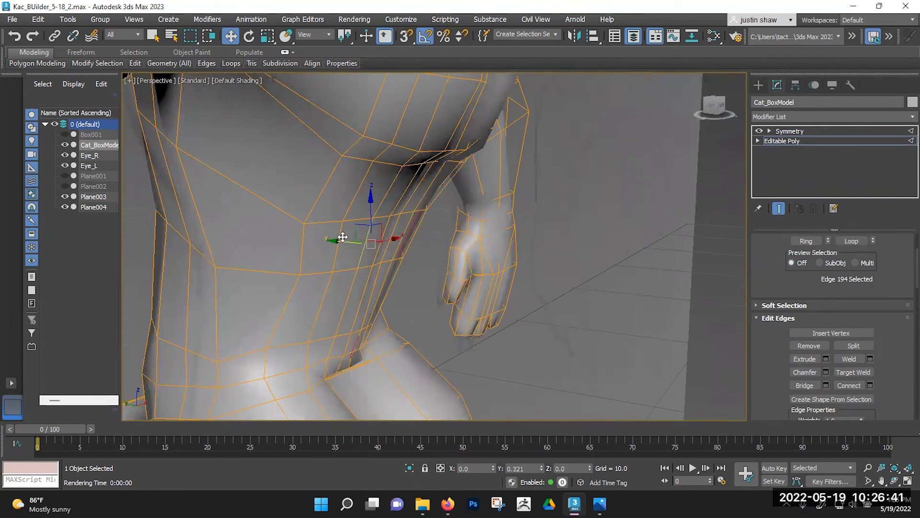
pyautogui.keyDown('alt'); pyautogui.moveTo(351, 246); pyautogui.dragTo(352, 254, button='middle'); pyautogui.keyUp('alt')
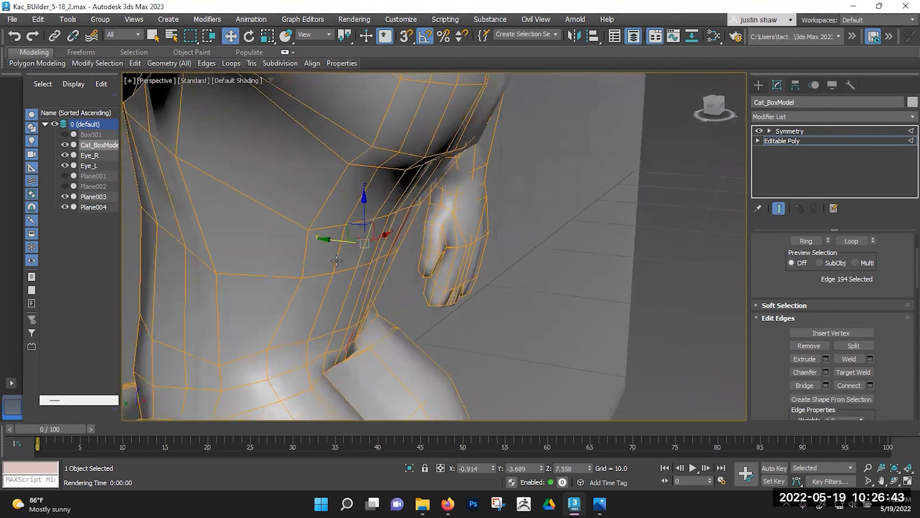
# Adjust the vertex at the front side of the waist and the one on the torso's side below the armpit.
pyautogui.press('1')
pyautogui.keyDown('alt'); pyautogui.moveTo(293, 274); pyautogui.dragTo(293, 318, button='middle'); pyautogui.keyUp('alt')
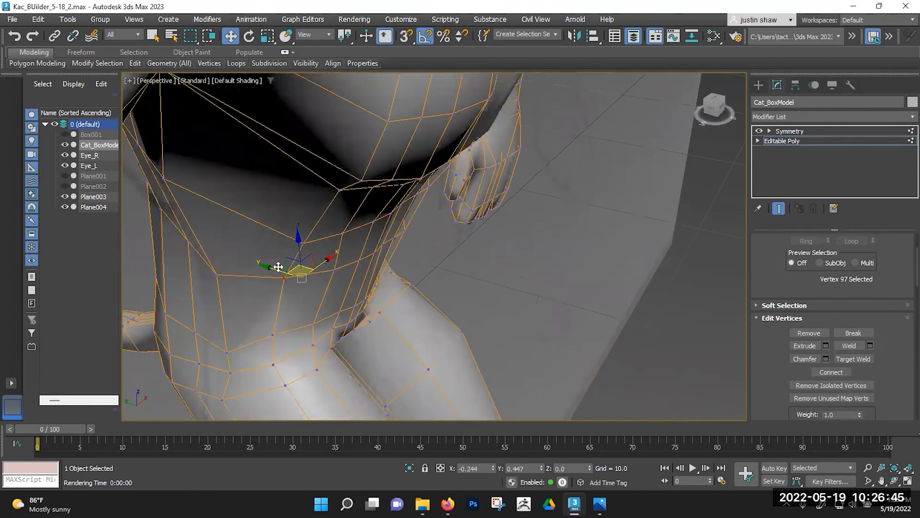
pyautogui.keyDown('alt'); pyautogui.moveTo(277, 266); pyautogui.dragTo(259, 316, button='middle'); pyautogui.keyUp('alt')
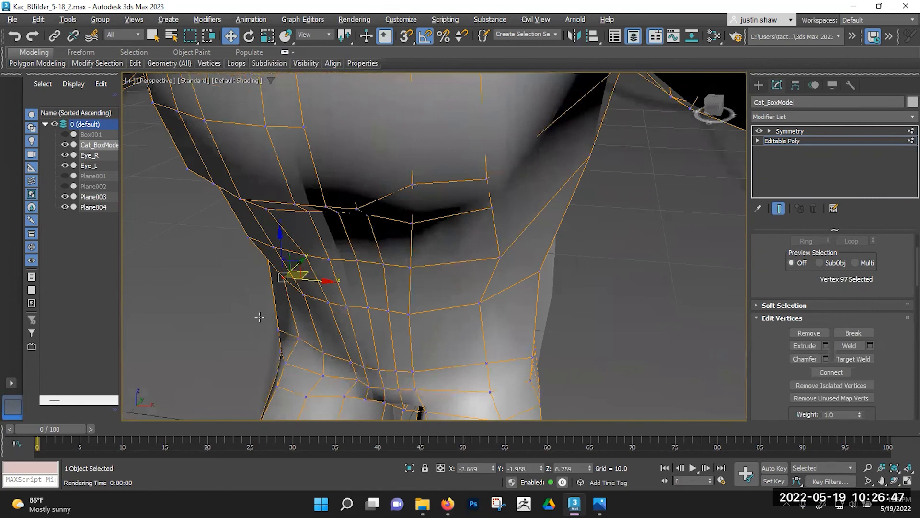
pyautogui.keyDown('alt'); pyautogui.moveTo(300, 340); pyautogui.dragTo(403, 363, button='middle'); pyautogui.keyUp('alt')
pyautogui.keyDown('alt'); pyautogui.moveTo(293, 242); pyautogui.dragTo(338, 311, button='middle'); pyautogui.keyUp('alt')
pyautogui.click(330, 257)
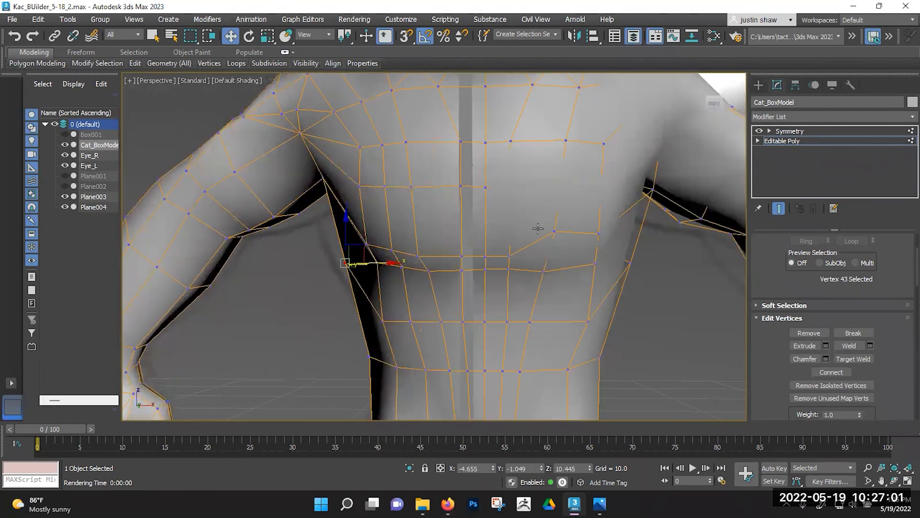
# Reposition vertices along the torso's side and back to smooth the back's silhouette.
pyautogui.keyDown('alt'); pyautogui.moveTo(558, 237); pyautogui.dragTo(466, 257, button='middle'); pyautogui.keyUp('alt')
pyautogui.scroll(-5, 465, 257)
pyautogui.moveTo(431, 287); pyautogui.dragTo(425, 160, button='middle')
pyautogui.moveTo(425, 160); pyautogui.dragTo(333, 306, button='middle')
pyautogui.click(365, 309)
pyautogui.keyDown('alt'); pyautogui.moveTo(336, 232); pyautogui.dragTo(356, 255, button='middle'); pyautogui.keyUp('alt')
pyautogui.click(337, 177)
pyautogui.keyDown('alt'); pyautogui.moveTo(337, 177); pyautogui.dragTo(353, 147, button='middle'); pyautogui.keyUp('alt')
pyautogui.click(326, 223)
pyautogui.click(366, 177)
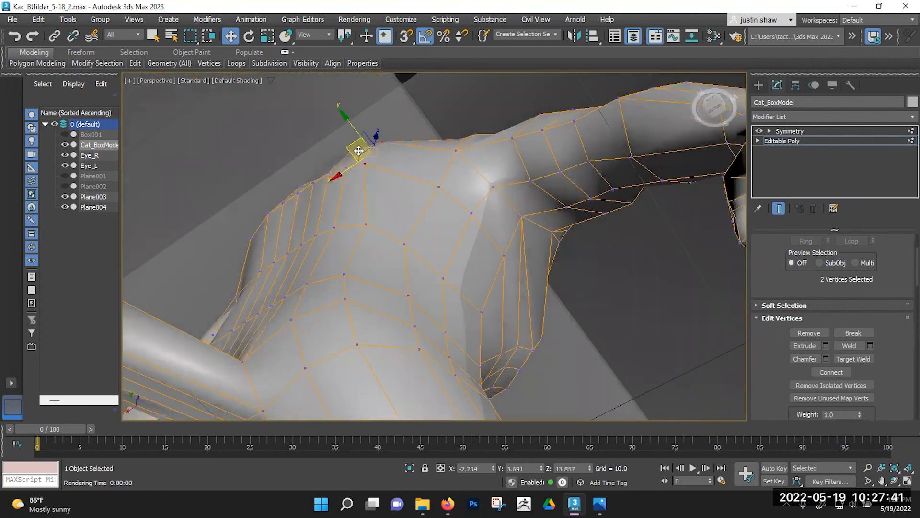
# Adjust the upper back vertex between the shoulders and the one at the base of the neck.
pyautogui.keyDown('alt'); pyautogui.moveTo(366, 187); pyautogui.dragTo(351, 211, button='middle'); pyautogui.keyUp('alt')
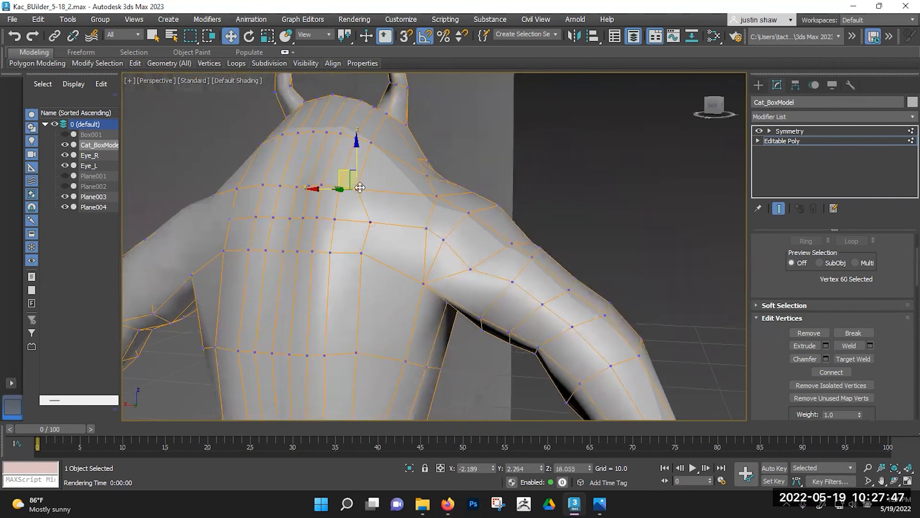
pyautogui.moveTo(358, 173); pyautogui.dragTo(359, 173)
pyautogui.keyDown('alt'); pyautogui.moveTo(368, 180); pyautogui.dragTo(370, 302, button='middle'); pyautogui.keyUp('alt')
pyautogui.click(378, 232)
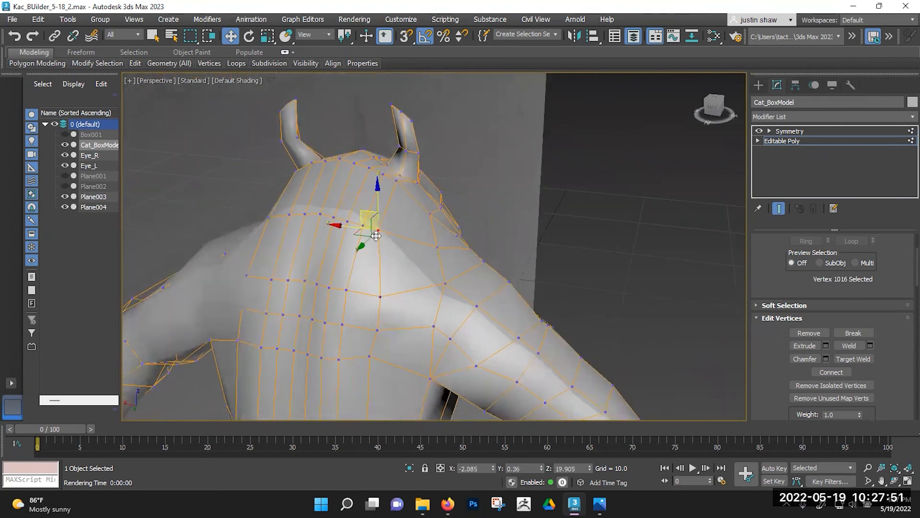
pyautogui.keyDown('alt'); pyautogui.moveTo(375, 237); pyautogui.dragTo(314, 204, button='middle'); pyautogui.keyUp('alt')
pyautogui.keyDown('alt'); pyautogui.moveTo(314, 268); pyautogui.dragTo(332, 145, button='middle'); pyautogui.keyUp('alt')
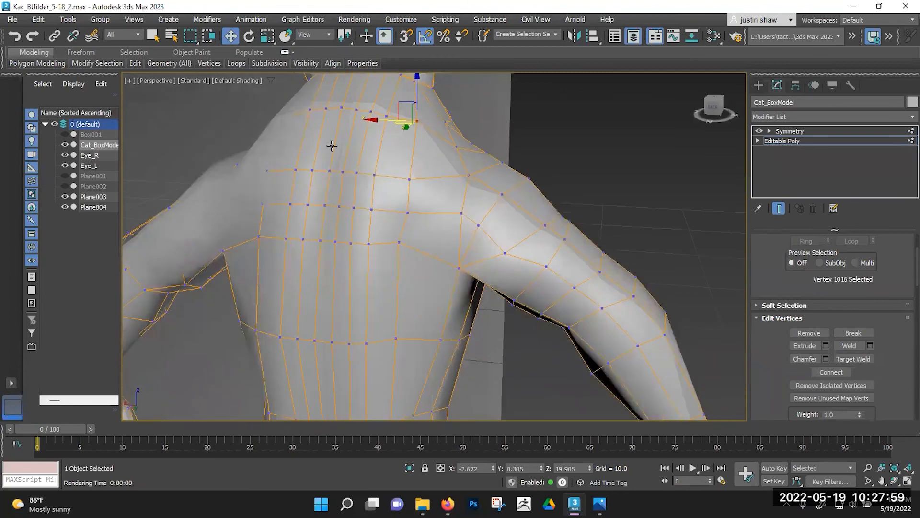
pyautogui.keyDown('alt'); pyautogui.moveTo(354, 200); pyautogui.dragTo(348, 247, button='middle'); pyautogui.keyUp('alt')
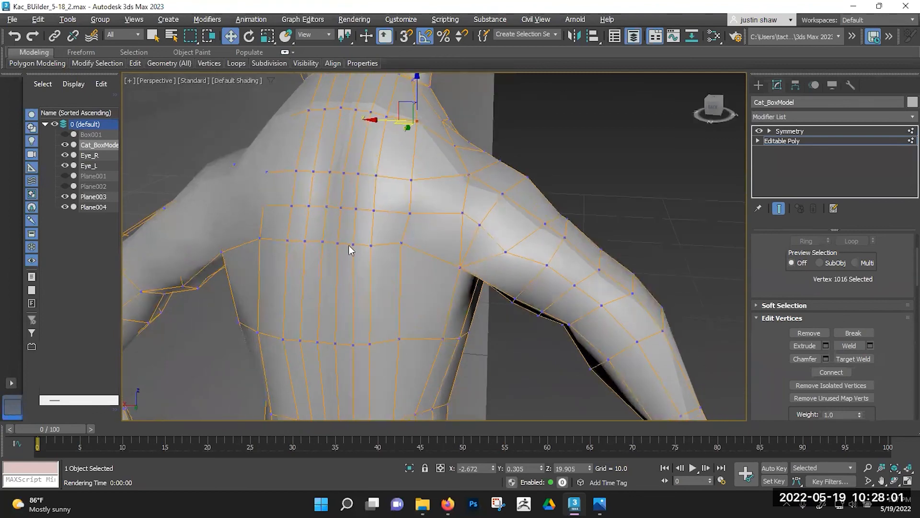
pyautogui.keyDown('alt'); pyautogui.moveTo(366, 142); pyautogui.dragTo(270, 241, button='middle'); pyautogui.keyUp('alt')
pyautogui.keyDown('alt'); pyautogui.moveTo(366, 178); pyautogui.dragTo(482, 187, button='middle'); pyautogui.keyUp('alt')
# Select and adjust the vertices along the crown of the head between the ears.
pyautogui.scroll(4, 412, 155)
pyautogui.moveTo(483, 187); pyautogui.dragTo(559, 271, button='middle')
pyautogui.keyDown('alt'); pyautogui.moveTo(408, 187); pyautogui.dragTo(470, 171, button='middle'); pyautogui.keyUp('alt')
pyautogui.click(339, 208)
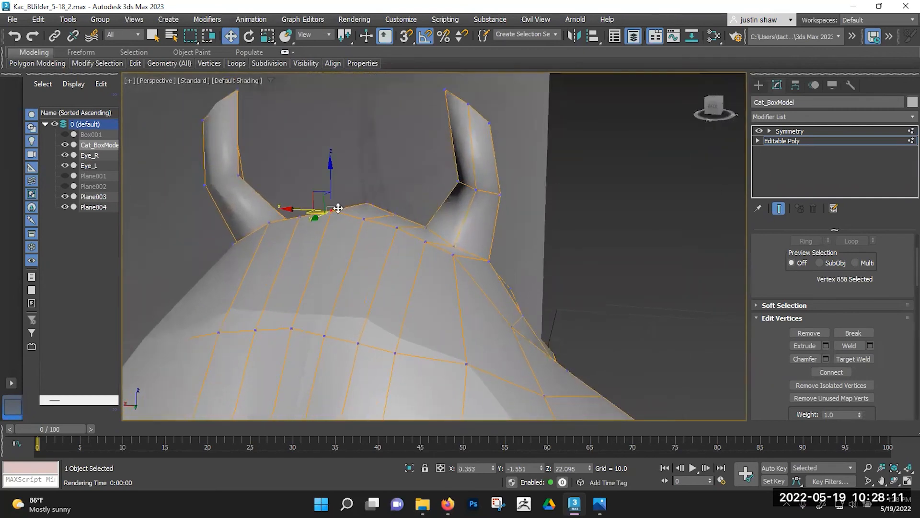
pyautogui.keyDown('alt'); pyautogui.moveTo(344, 192); pyautogui.dragTo(374, 236, button='middle'); pyautogui.keyUp('alt')
pyautogui.keyDown('ctrl'); pyautogui.click(334, 226); pyautogui.keyUp('ctrl')
pyautogui.keyDown('alt'); pyautogui.moveTo(314, 182); pyautogui.dragTo(393, 228, button='middle'); pyautogui.keyUp('alt')
pyautogui.scroll(3, 366, 270)
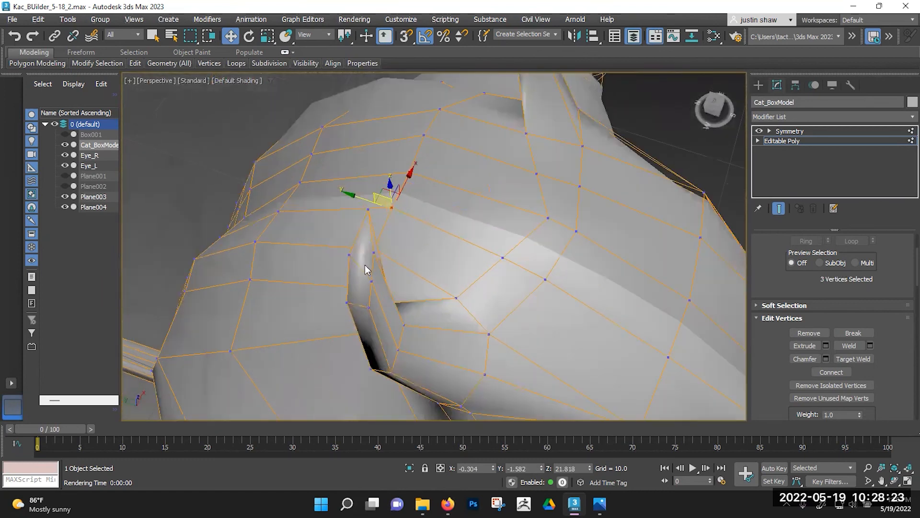
# Adjust the vertex at the ear's base and cut an edge from the ear base to the forehead vertex in front of it.
pyautogui.click(370, 280)
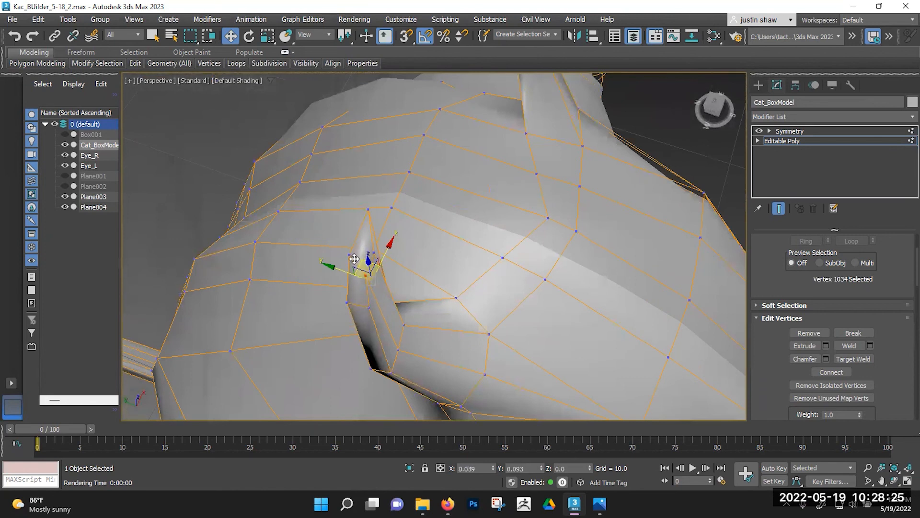
pyautogui.keyDown('alt'); pyautogui.moveTo(432, 281); pyautogui.dragTo(444, 228, button='middle'); pyautogui.keyUp('alt')
pyautogui.scroll(3, 419, 269)
pyautogui.scroll(2, 354, 242)
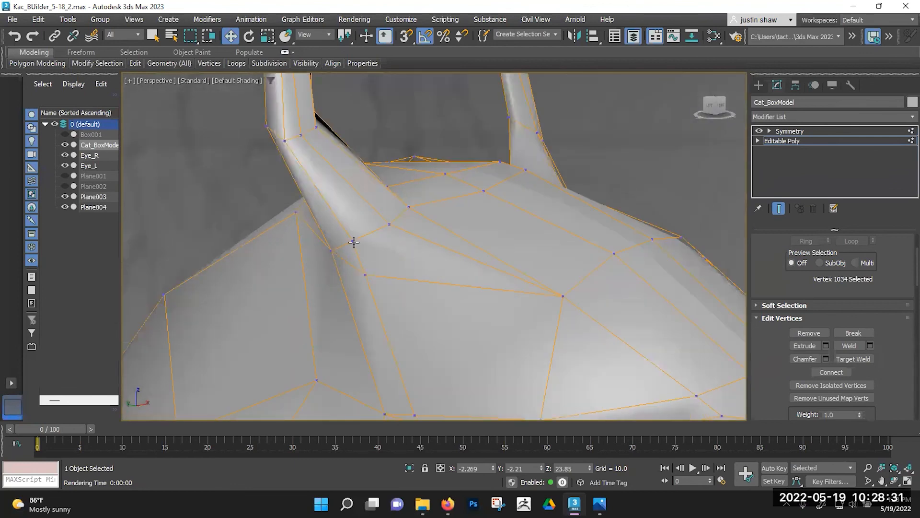
pyautogui.keyDown('alt'); pyautogui.moveTo(512, 290); pyautogui.dragTo(434, 287, button='middle'); pyautogui.keyUp('alt')
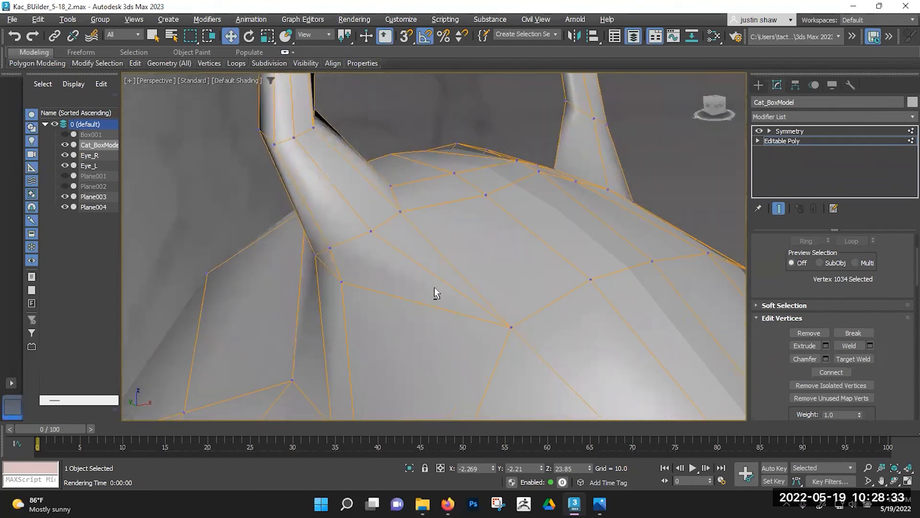
pyautogui.hotkey('alt', 'c')
pyautogui.click(515, 327)
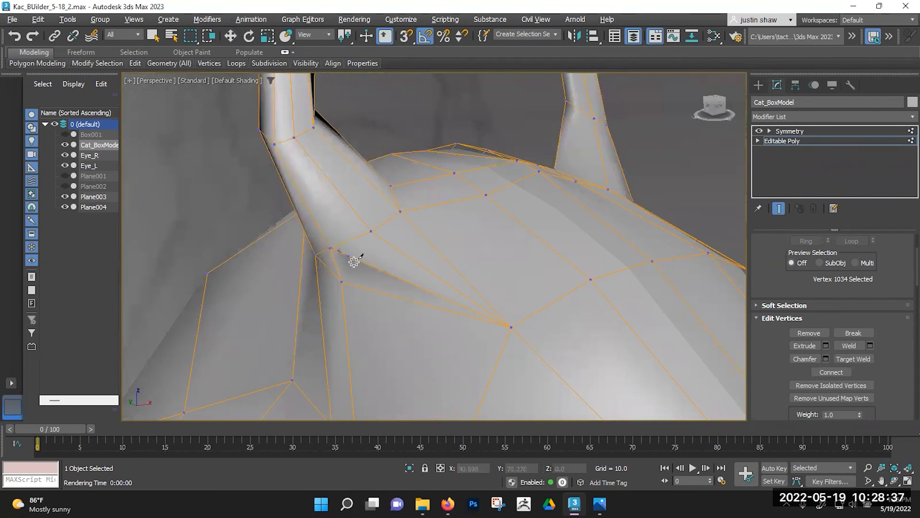
# Move the vertex at the outer corner of the ear's base slightly toward the head.
pyautogui.press('w')
pyautogui.moveTo(380, 264)
pyautogui.keyDown('alt'); pyautogui.mouseDown(button='middle')
pyautogui.moveTo(413, 252)
pyautogui.moveTo(421, 224)
pyautogui.moveTo(399, 206)
pyautogui.moveTo(384, 261)
pyautogui.moveTo(393, 228)
pyautogui.moveTo(410, 226)
pyautogui.moveTo(410, 235)
pyautogui.mouseUp(button='middle'); pyautogui.keyUp('alt')
pyautogui.click(407, 222)
pyautogui.moveTo(429, 222); pyautogui.dragTo(433, 220)
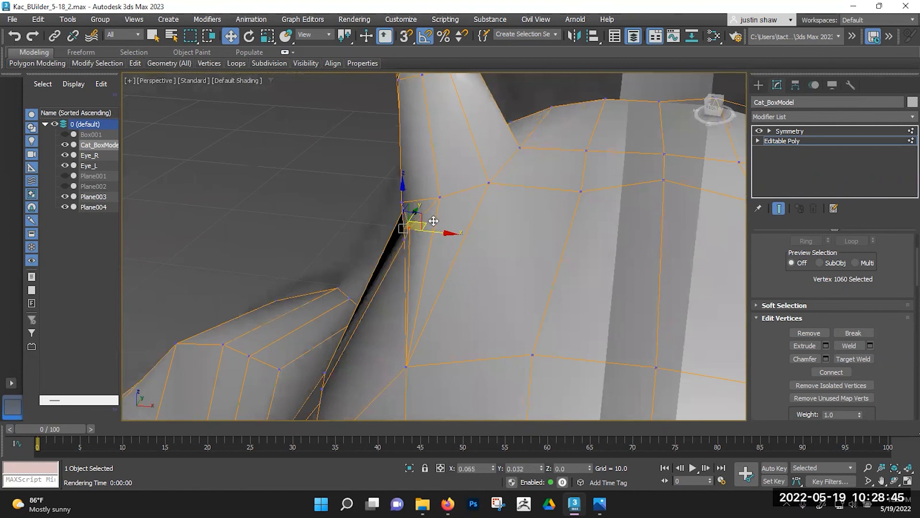
# Select the lengthwise edges of the upper ear and connect them with a new edge loop.
pyautogui.moveTo(490, 241)
pyautogui.keyDown('alt'); pyautogui.mouseDown(button='middle')
pyautogui.moveTo(544, 223)
pyautogui.moveTo(494, 227)
pyautogui.mouseUp(button='middle'); pyautogui.keyUp('alt')
pyautogui.scroll(-5, 543, 223)
pyautogui.moveTo(494, 227); pyautogui.dragTo(411, 259, button='middle')
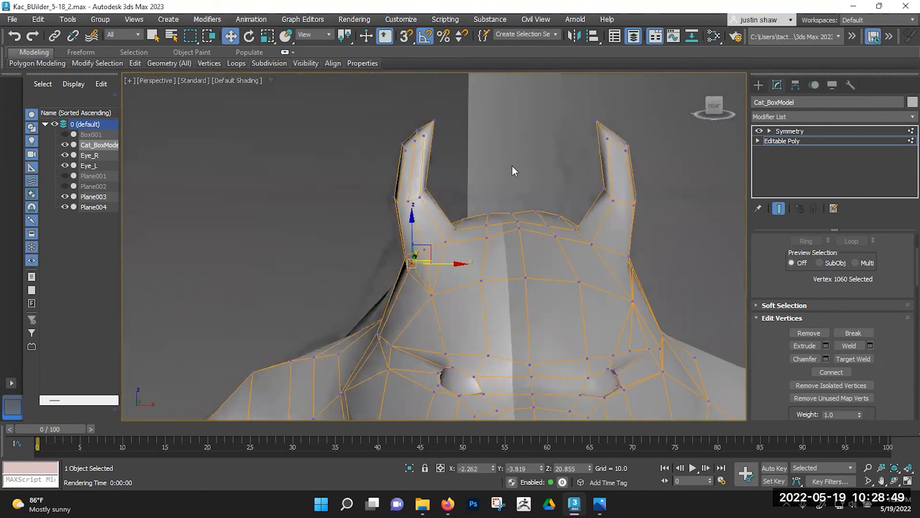
pyautogui.scroll(4, 453, 171)
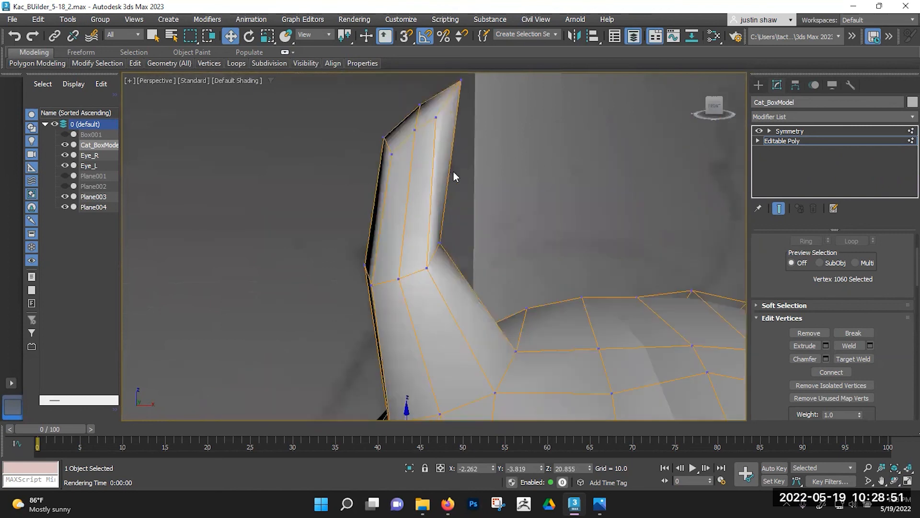
pyautogui.moveTo(454, 172); pyautogui.dragTo(369, 192, button='middle')
pyautogui.scroll(-3, 369, 192)
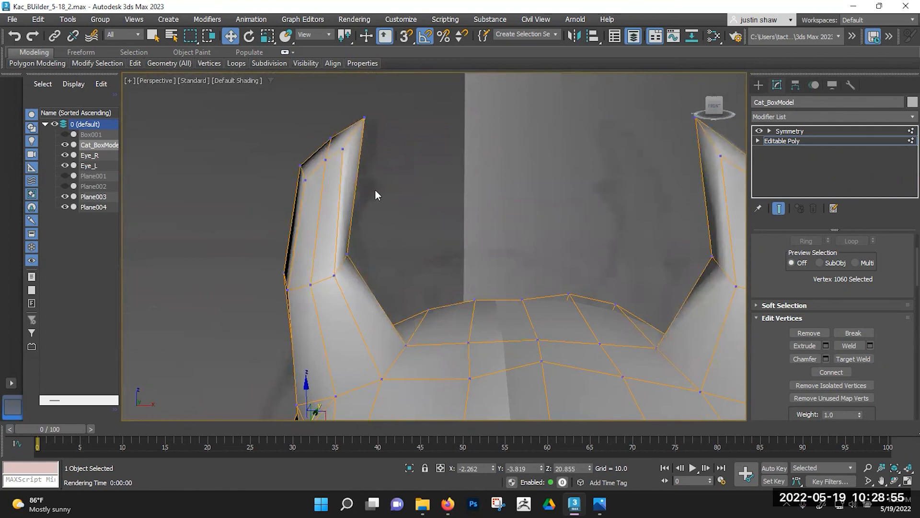
pyautogui.press('2')
pyautogui.moveTo(381, 191); pyautogui.dragTo(284, 225)
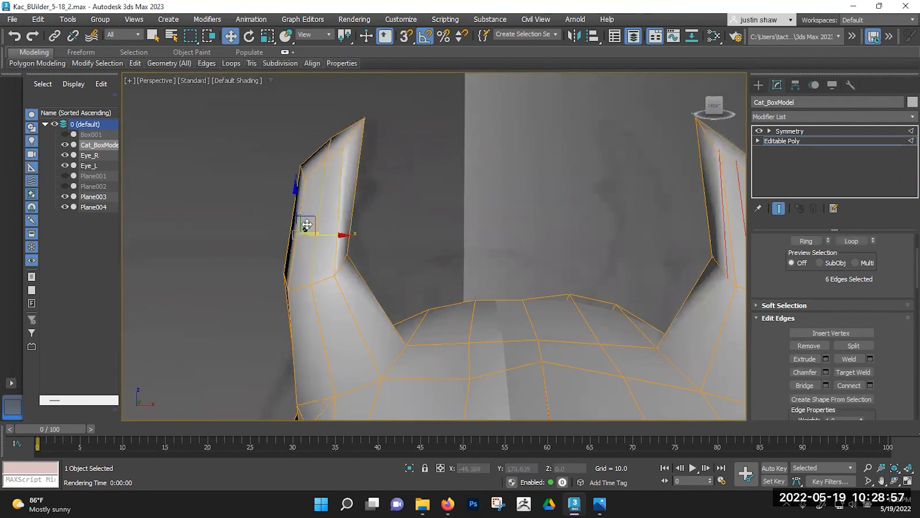
pyautogui.click(845, 384)
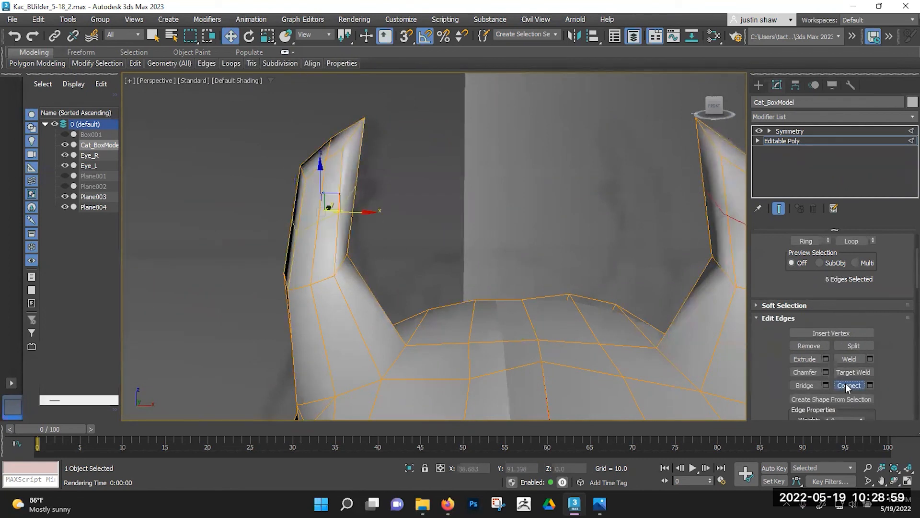
# Extrude the polygon on the upper ear's inner side toward the centre of the head.
pyautogui.keyDown('alt'); pyautogui.moveTo(384, 229); pyautogui.dragTo(349, 246, button='middle'); pyautogui.keyUp('alt')
pyautogui.moveTo(350, 244); pyautogui.dragTo(350, 226)
pyautogui.keyDown('alt'); pyautogui.moveTo(365, 173); pyautogui.dragTo(380, 214, button='middle'); pyautogui.keyUp('alt')
pyautogui.click(350, 228)
pyautogui.press('4')
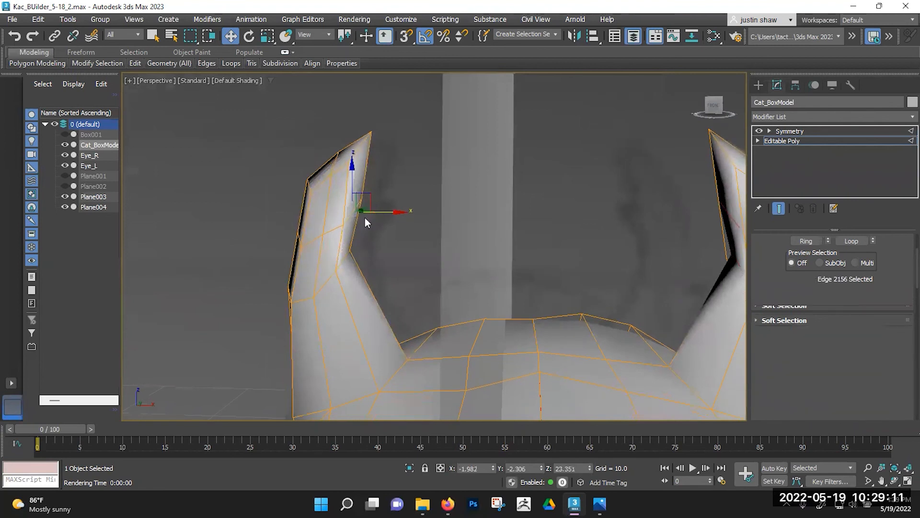
pyautogui.click(350, 226)
pyautogui.moveTo(366, 220)
pyautogui.mouseDown()
pyautogui.moveTo(391, 215)
pyautogui.moveTo(377, 212)
pyautogui.mouseUp()
# Scale the extruded ear polygon narrower across its width and flatten it vertically.
pyautogui.press('r')
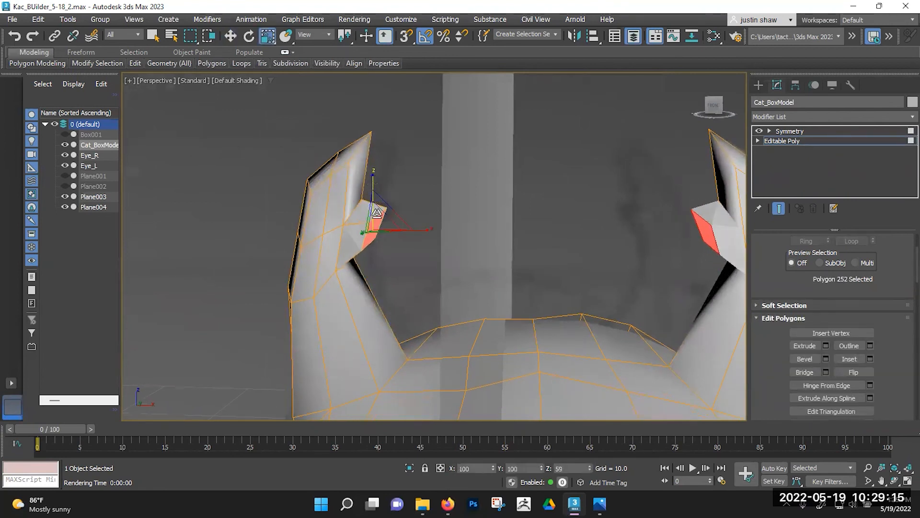
pyautogui.keyDown('alt'); pyautogui.moveTo(457, 222); pyautogui.dragTo(461, 242, button='middle'); pyautogui.keyUp('alt')
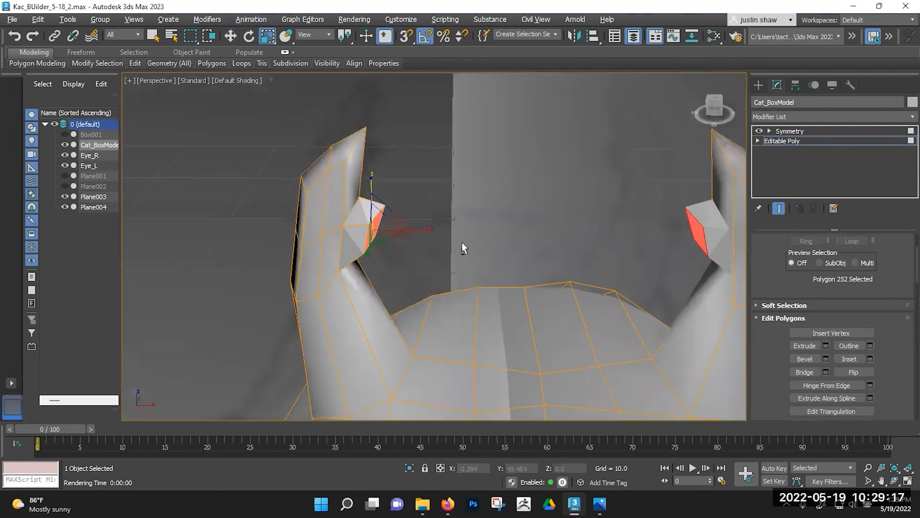
pyautogui.moveTo(421, 230); pyautogui.dragTo(404, 229)
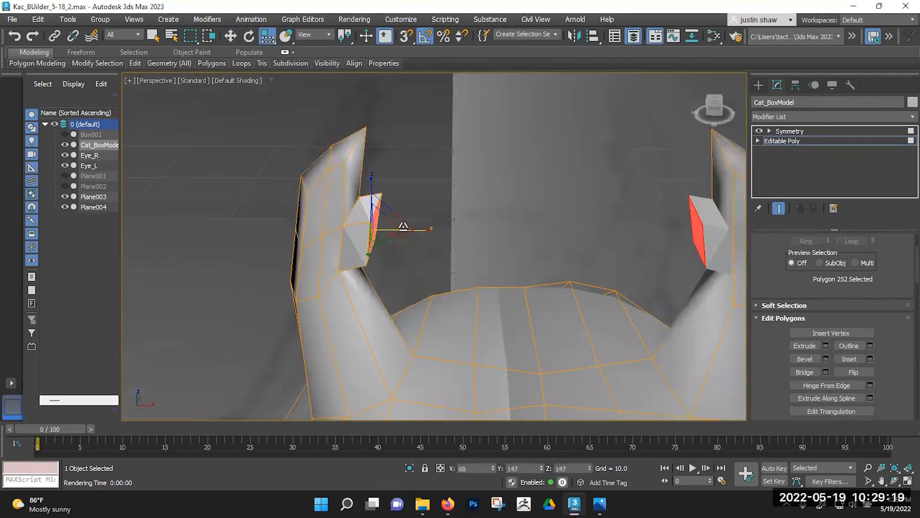
pyautogui.moveTo(373, 180); pyautogui.dragTo(368, 259)
pyautogui.keyDown('alt'); pyautogui.moveTo(367, 254); pyautogui.dragTo(366, 246, button='middle'); pyautogui.keyUp('alt')
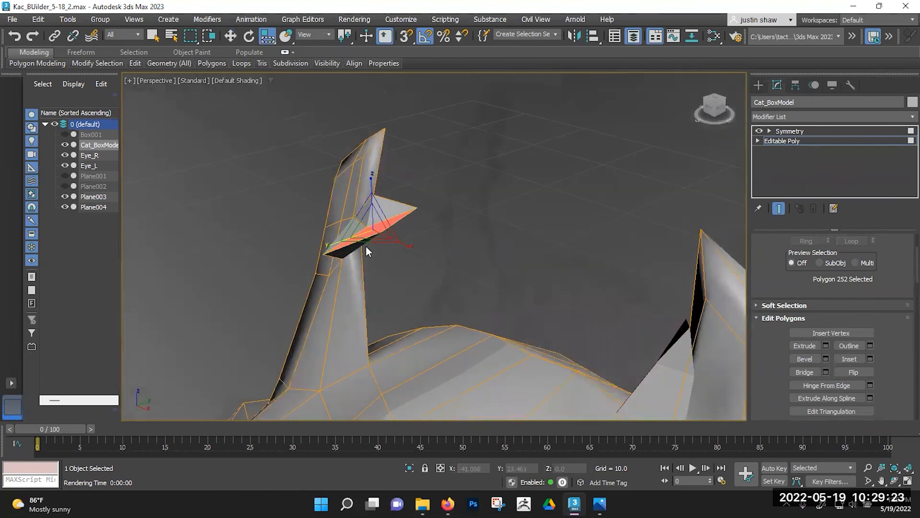
# Reposition the upper end vertices of the ear's extrusion to draw them together into a raised, pointed tip.
pyautogui.scroll(4, 366, 244)
pyautogui.press('1')
pyautogui.press('w')
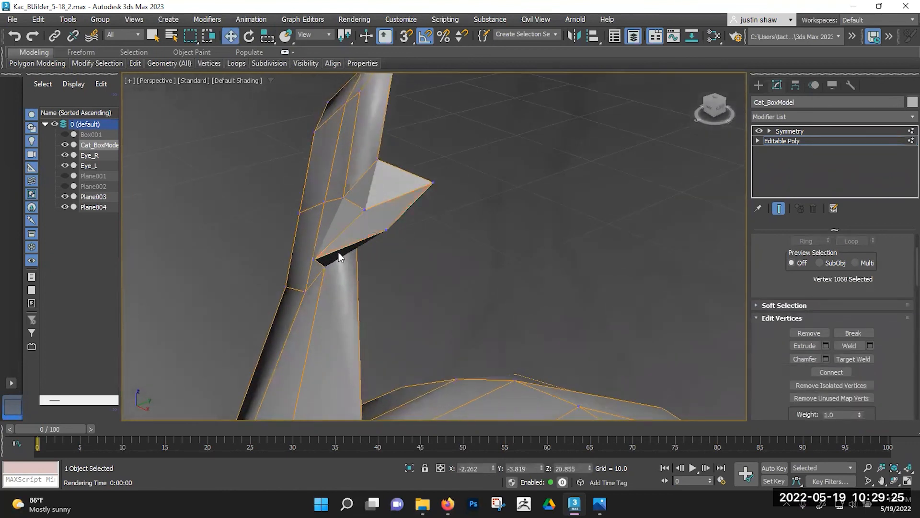
pyautogui.moveTo(331, 244); pyautogui.dragTo(404, 190)
pyautogui.moveTo(405, 190)
pyautogui.keyDown('alt'); pyautogui.mouseDown(button='middle')
pyautogui.moveTo(469, 164)
pyautogui.moveTo(407, 187)
pyautogui.mouseUp(button='middle'); pyautogui.keyUp('alt')
pyautogui.moveTo(407, 188); pyautogui.dragTo(420, 190)
pyautogui.keyDown('alt'); pyautogui.moveTo(459, 211); pyautogui.dragTo(404, 179, button='middle'); pyautogui.keyUp('alt')
pyautogui.moveTo(424, 157); pyautogui.dragTo(437, 157)
pyautogui.moveTo(450, 187)
pyautogui.keyDown('alt'); pyautogui.mouseDown(button='middle')
pyautogui.moveTo(431, 194)
pyautogui.moveTo(442, 189)
pyautogui.mouseUp(button='middle'); pyautogui.keyUp('alt')
pyautogui.moveTo(442, 189); pyautogui.dragTo(439, 196)
pyautogui.moveTo(439, 196)
pyautogui.keyDown('alt'); pyautogui.mouseDown(button='middle')
pyautogui.moveTo(490, 187)
pyautogui.moveTo(450, 195)
pyautogui.mouseUp(button='middle'); pyautogui.keyUp('alt')
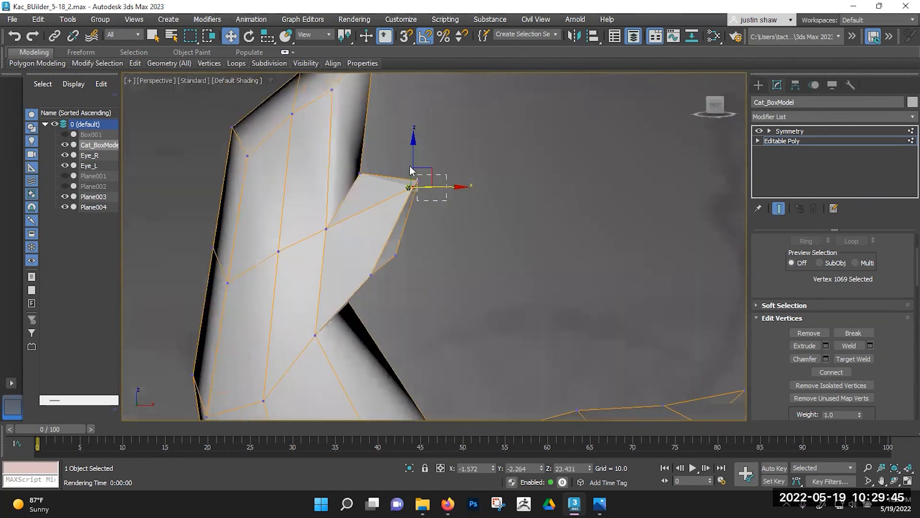
pyautogui.moveTo(426, 163); pyautogui.dragTo(419, 158)
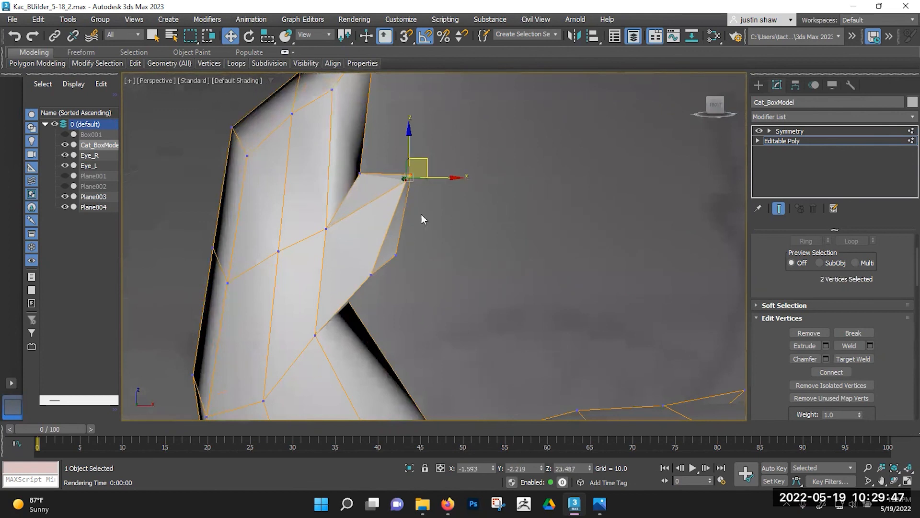
# Move the two lower end vertices of the extrusion in toward the ear.
pyautogui.click(368, 278)
pyautogui.keyDown('alt'); pyautogui.moveTo(401, 244); pyautogui.dragTo(421, 286, button='middle'); pyautogui.keyUp('alt')
pyautogui.moveTo(421, 286); pyautogui.dragTo(380, 243)
pyautogui.scroll(-5, 411, 242)
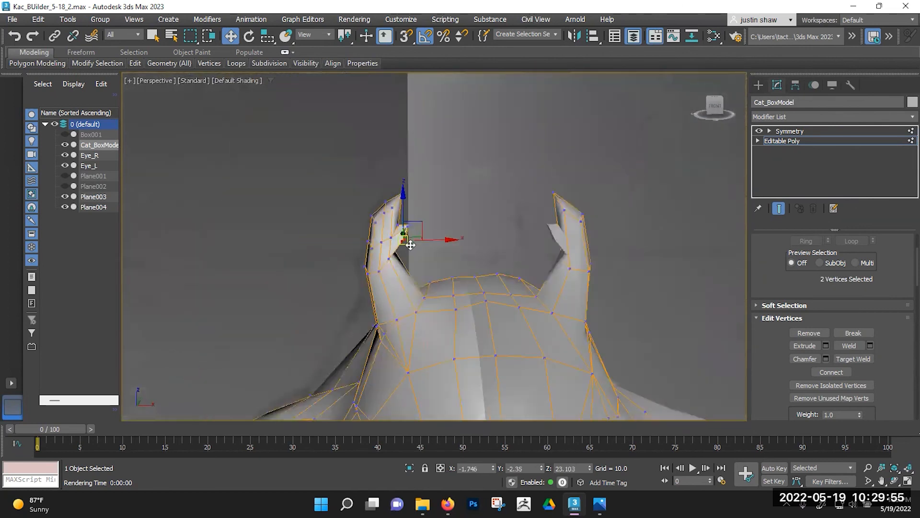
# Adjust a vertex on the ear's side spike and lower the vertex in the crease beneath it.
pyautogui.scroll(2, 409, 239)
pyautogui.scroll(5, 395, 226)
pyautogui.click(390, 207)
pyautogui.moveTo(388, 243)
pyautogui.keyDown('alt'); pyautogui.mouseDown(button='middle')
pyautogui.moveTo(370, 245)
pyautogui.moveTo(394, 230)
pyautogui.mouseUp(button='middle'); pyautogui.keyUp('alt')
pyautogui.moveTo(407, 199); pyautogui.dragTo(407, 208)
pyautogui.keyDown('alt'); pyautogui.moveTo(401, 216); pyautogui.dragTo(398, 292, button='middle'); pyautogui.keyUp('alt')
pyautogui.click(383, 293)
pyautogui.moveTo(378, 274); pyautogui.dragTo(380, 289)
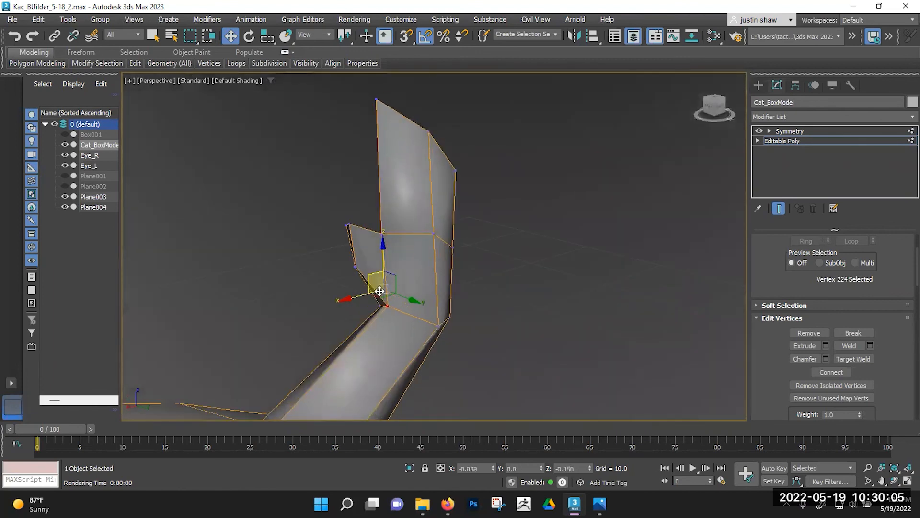
# Move the two top vertices of the ear close together to narrow its tip.
pyautogui.keyDown('alt'); pyautogui.moveTo(335, 312); pyautogui.dragTo(469, 297, button='middle'); pyautogui.keyUp('alt')
pyautogui.scroll(-5, 382, 243)
pyautogui.moveTo(369, 259); pyautogui.dragTo(380, 192, button='middle')
pyautogui.moveTo(381, 227)
pyautogui.mouseDown(button='middle')
pyautogui.moveTo(370, 218)
pyautogui.moveTo(388, 214)
pyautogui.mouseUp(button='middle')
pyautogui.moveTo(391, 175); pyautogui.dragTo(369, 220, button='middle')
pyautogui.scroll(5, 332, 178)
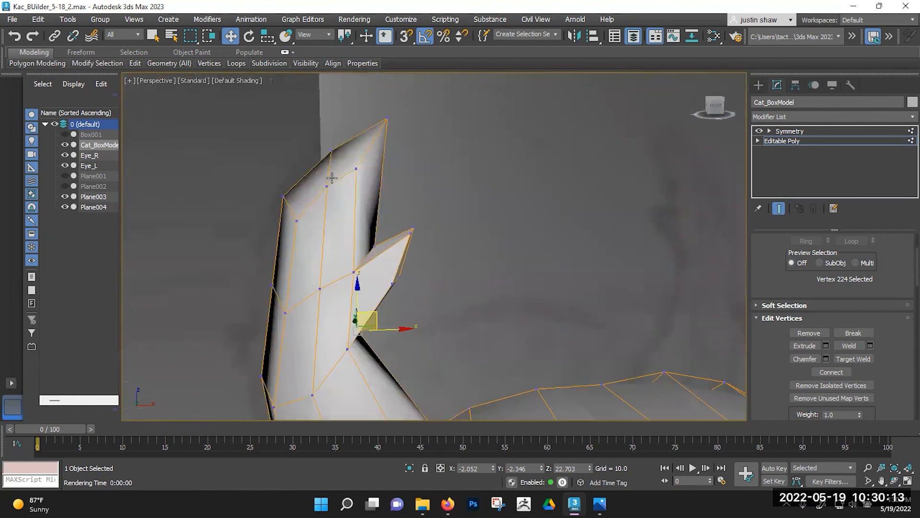
pyautogui.keyDown('alt'); pyautogui.moveTo(332, 178); pyautogui.dragTo(332, 175, button='middle'); pyautogui.keyUp('alt')
pyautogui.click(329, 151)
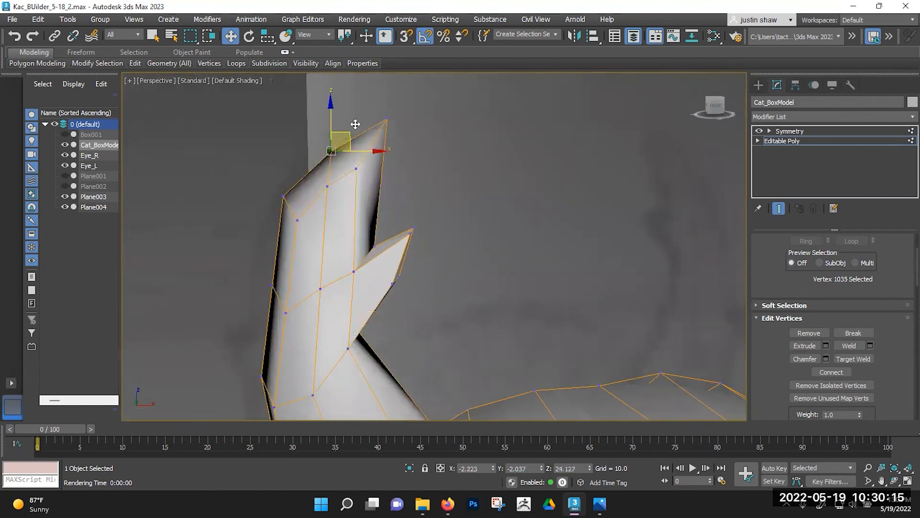
pyautogui.moveTo(342, 144); pyautogui.dragTo(396, 106)
pyautogui.click(385, 121)
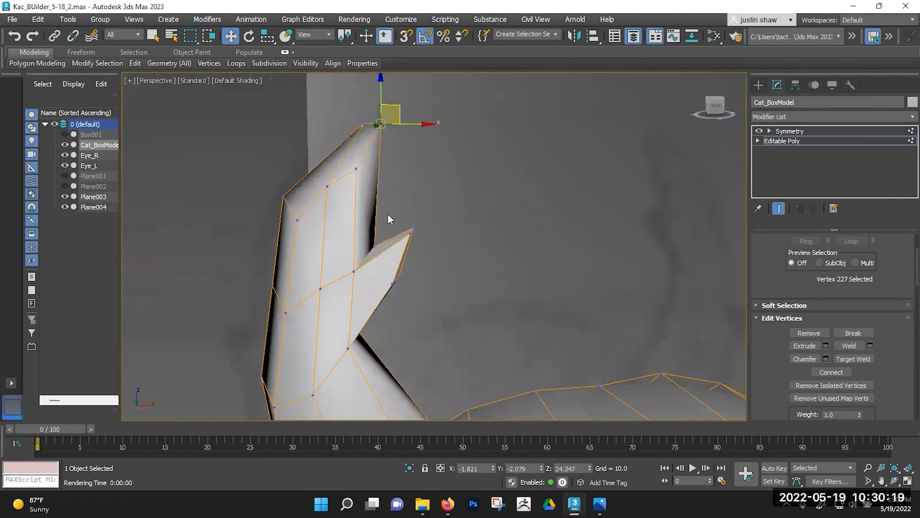
# Select the edge ring around the ear below the side spike and connect it with a new edge loop.
pyautogui.moveTo(383, 232); pyautogui.dragTo(400, 146, button='middle')
pyautogui.scroll(-4, 401, 147)
pyautogui.moveTo(394, 187)
pyautogui.keyDown('alt'); pyautogui.mouseDown(button='middle')
pyautogui.moveTo(368, 185)
pyautogui.moveTo(406, 194)
pyautogui.mouseUp(button='middle'); pyautogui.keyUp('alt')
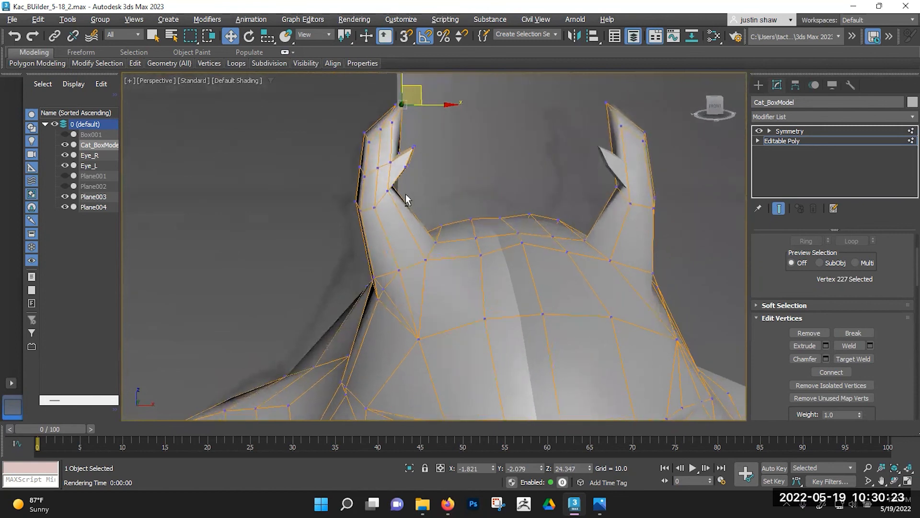
pyautogui.scroll(3, 393, 189)
pyautogui.press('2')
pyautogui.click(349, 197)
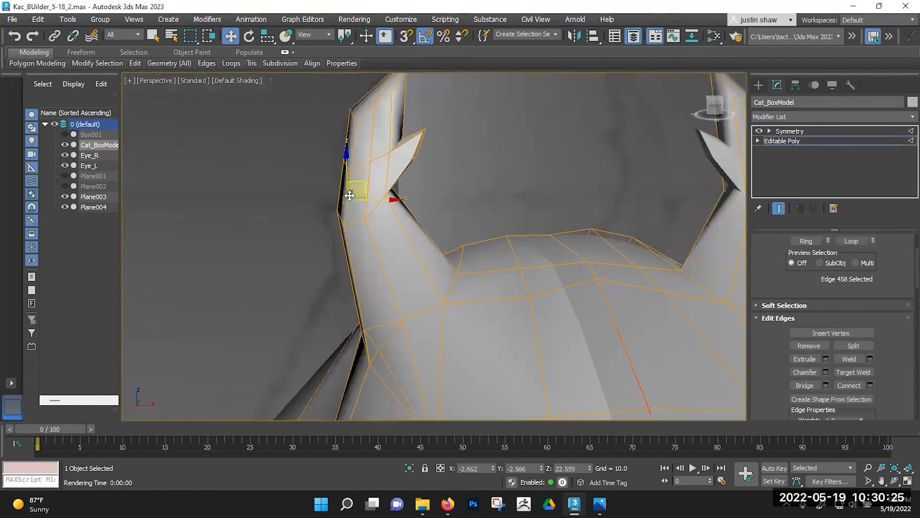
pyautogui.click(796, 241)
pyautogui.click(849, 385)
pyautogui.scroll(3, 421, 189)
pyautogui.moveTo(422, 189); pyautogui.dragTo(418, 220, button='middle')
pyautogui.scroll(-2, 426, 240)
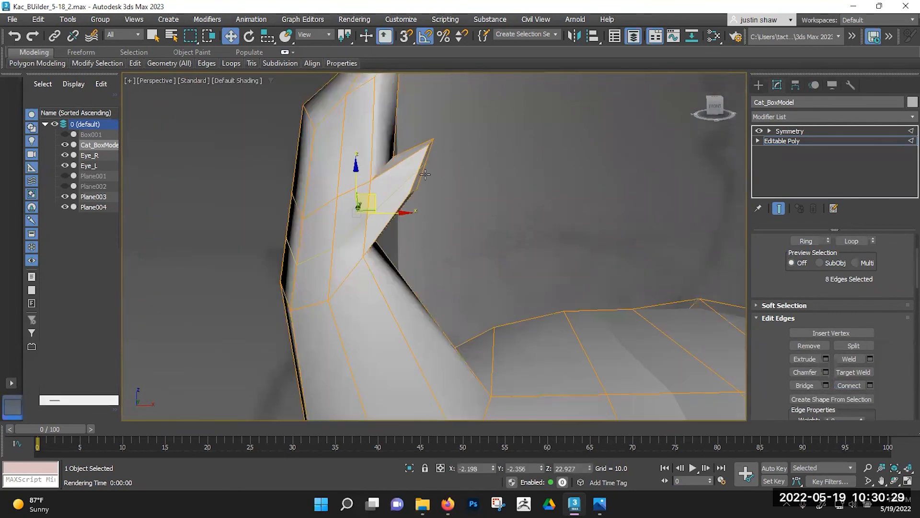
# Adjust the new loop's vertices on the side spike to round out its shape.
pyautogui.press('1')
pyautogui.moveTo(416, 162); pyautogui.dragTo(426, 171)
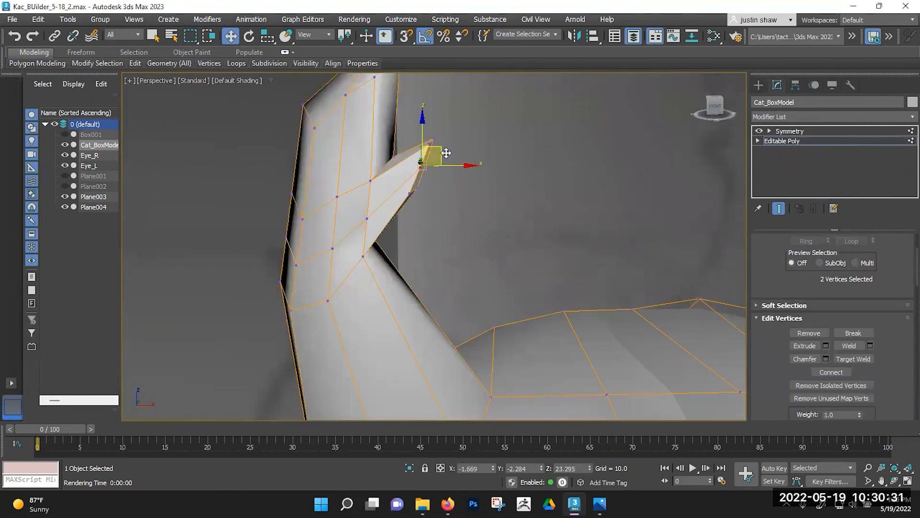
pyautogui.keyDown('alt'); pyautogui.moveTo(438, 205); pyautogui.dragTo(476, 219, button='middle'); pyautogui.keyUp('alt')
pyautogui.click(458, 185)
pyautogui.moveTo(467, 196); pyautogui.dragTo(476, 200)
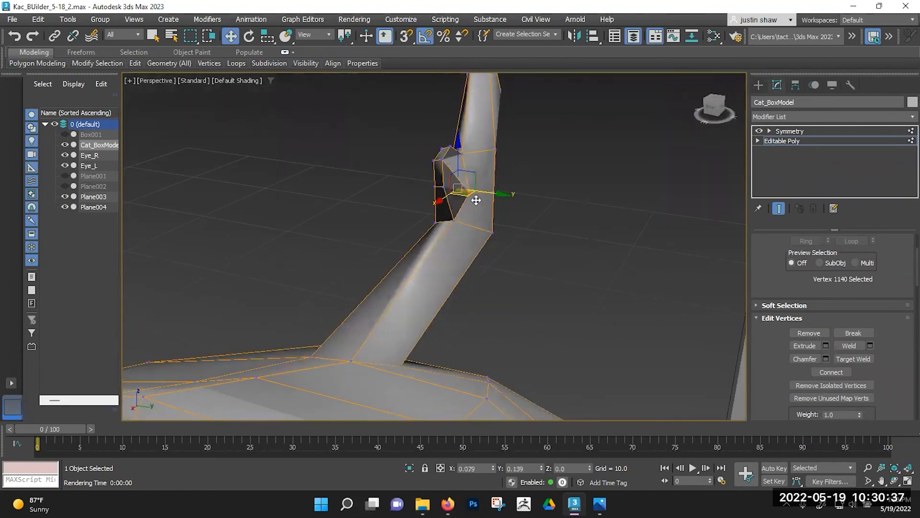
# Select the crease vertex below the spike and lower the outer corner vertex near the ear's top.
pyautogui.keyDown('alt'); pyautogui.moveTo(476, 200); pyautogui.dragTo(609, 166, button='middle'); pyautogui.keyUp('alt')
pyautogui.keyDown('alt'); pyautogui.moveTo(568, 194); pyautogui.dragTo(476, 151, button='middle'); pyautogui.keyUp('alt')
pyautogui.click(487, 229)
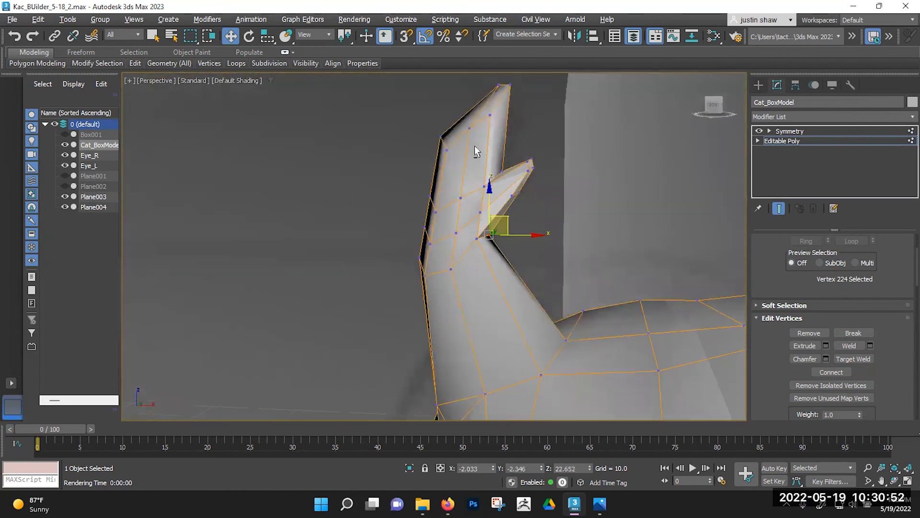
pyautogui.click(444, 134)
pyautogui.moveTo(456, 128); pyautogui.dragTo(455, 144)
# Examine the reshaped ears against the head and whole body, and inspect the muzzle up close.
pyautogui.keyDown('alt'); pyautogui.moveTo(468, 214); pyautogui.dragTo(429, 117, button='middle'); pyautogui.keyUp('alt')
pyautogui.scroll(-5, 532, 225)
pyautogui.keyDown('alt'); pyautogui.moveTo(513, 243); pyautogui.dragTo(461, 206, button='middle'); pyautogui.keyUp('alt')
pyautogui.moveTo(461, 206)
pyautogui.mouseDown(button='middle')
pyautogui.moveTo(443, 119)
pyautogui.moveTo(488, 193)
pyautogui.moveTo(458, 199)
pyautogui.mouseUp(button='middle')
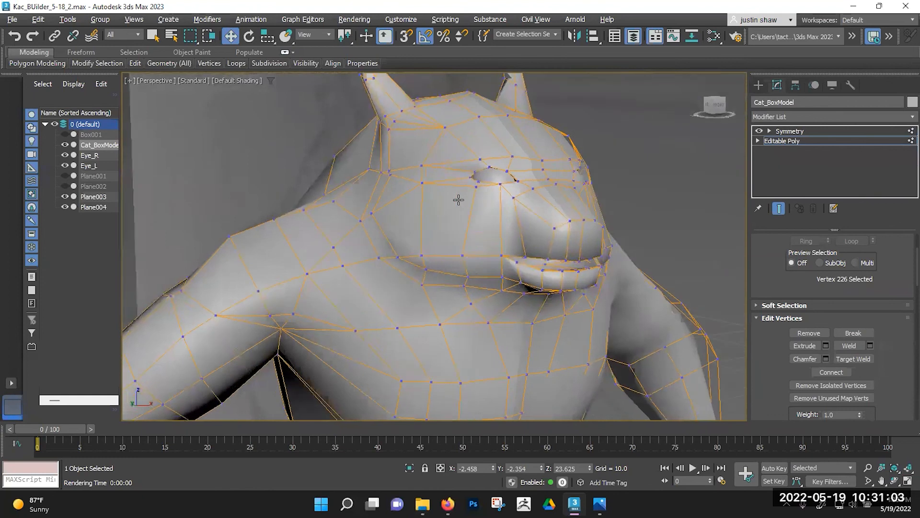
pyautogui.scroll(-6, 455, 204)
pyautogui.moveTo(337, 230); pyautogui.dragTo(366, 224, button='middle')
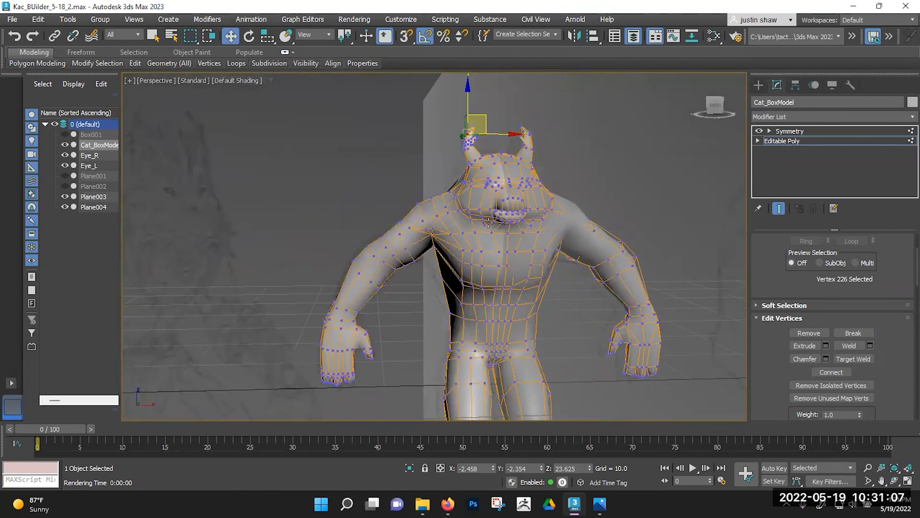
pyautogui.scroll(8, 511, 206)
pyautogui.moveTo(439, 261); pyautogui.dragTo(438, 262, button='middle')
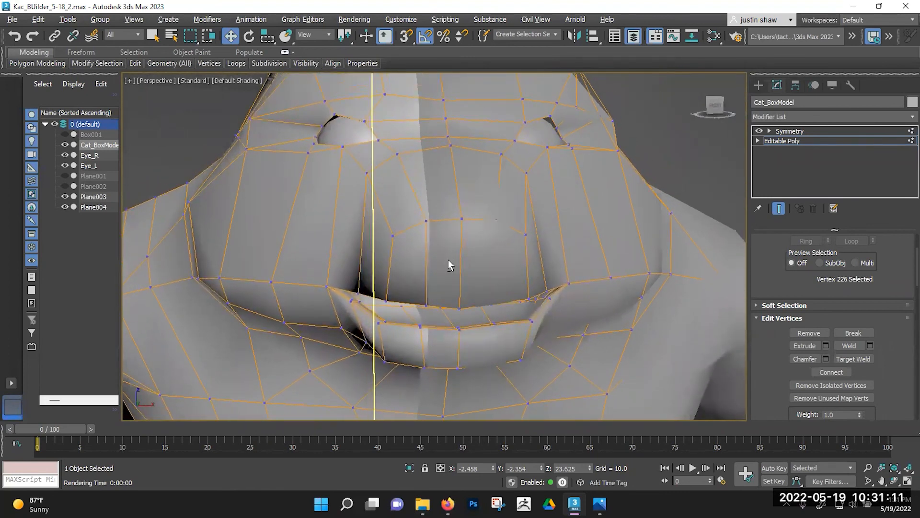
# Examine the eyes, muzzle and mouth in front view with the mesh in see-through display.
pyautogui.hotkey('alt', 'c')
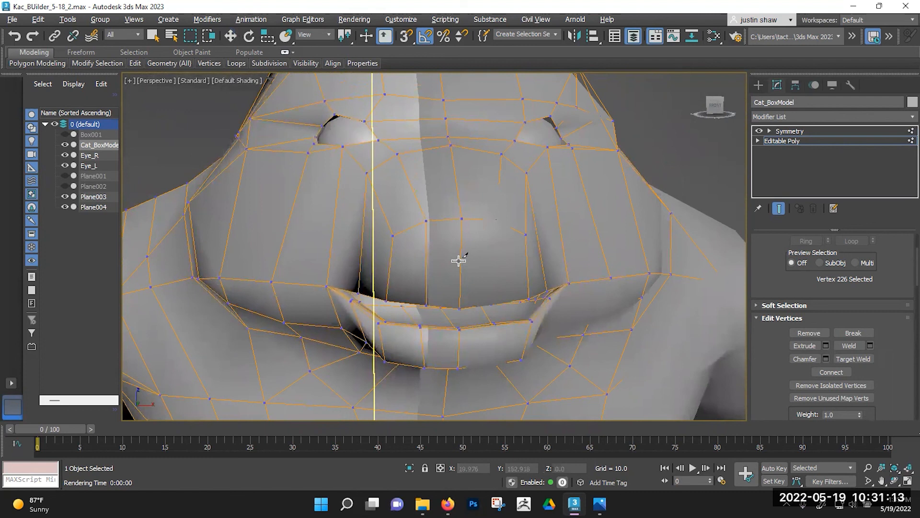
pyautogui.hotkey('alt', 'x')
pyautogui.keyDown('alt'); pyautogui.moveTo(461, 265); pyautogui.dragTo(448, 263, button='middle'); pyautogui.keyUp('alt')
pyautogui.press('f')
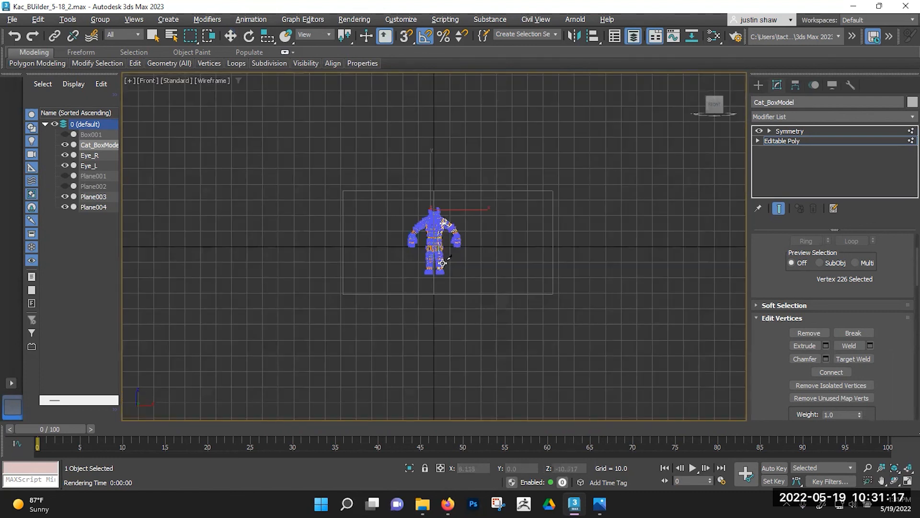
pyautogui.scroll(10, 443, 260)
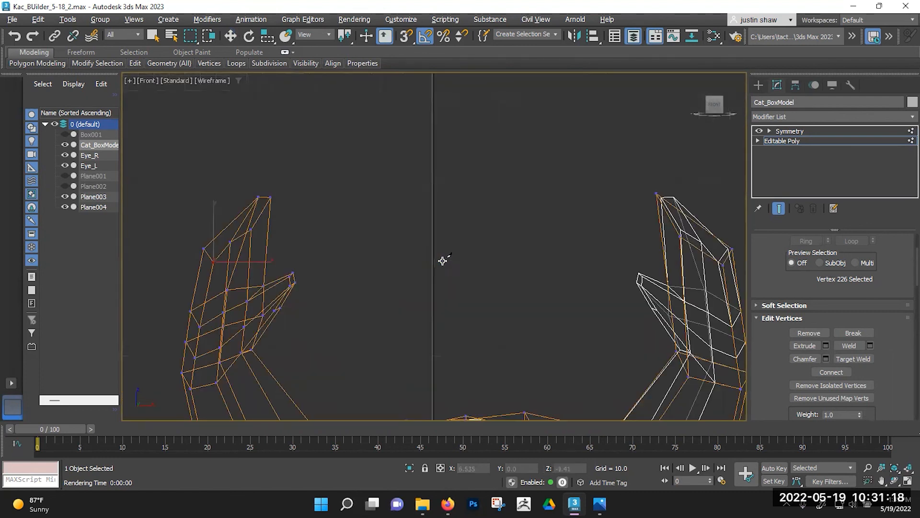
pyautogui.click(148, 80)
pyautogui.click(177, 119)
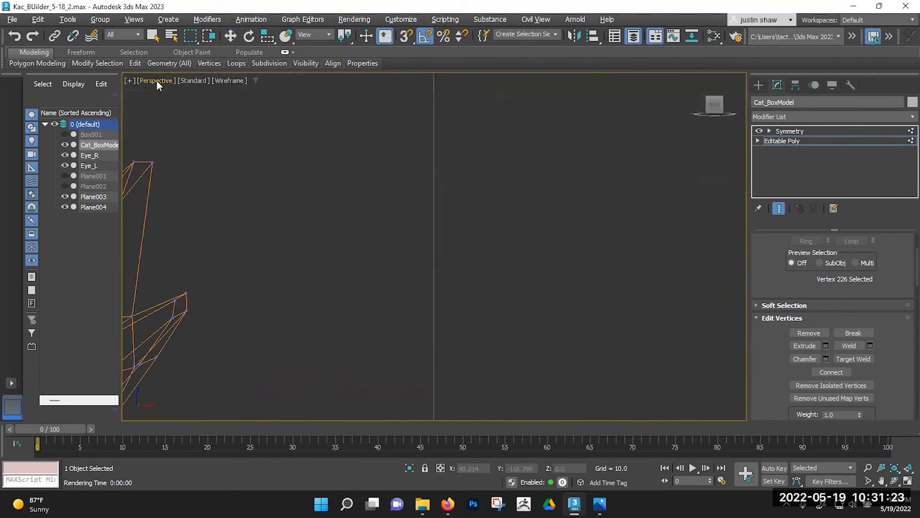
pyautogui.hotkey('shift', 'z')
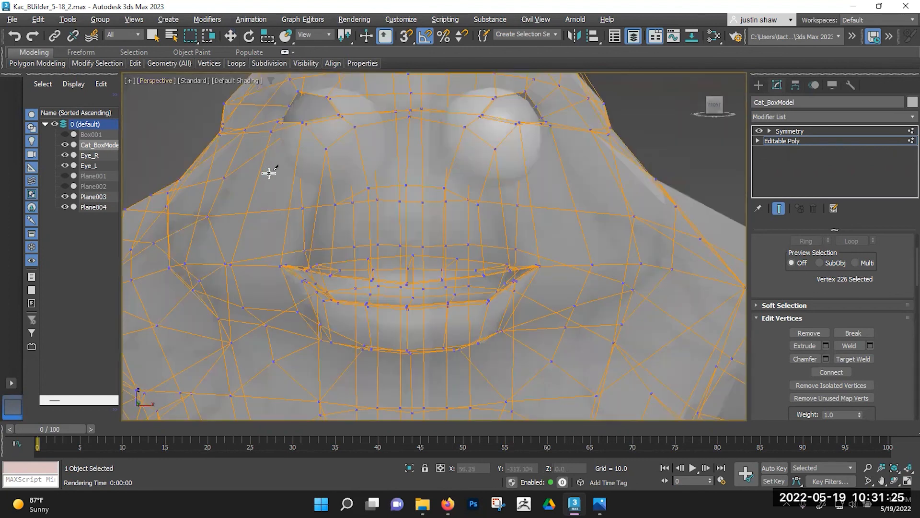
pyautogui.click(150, 81)
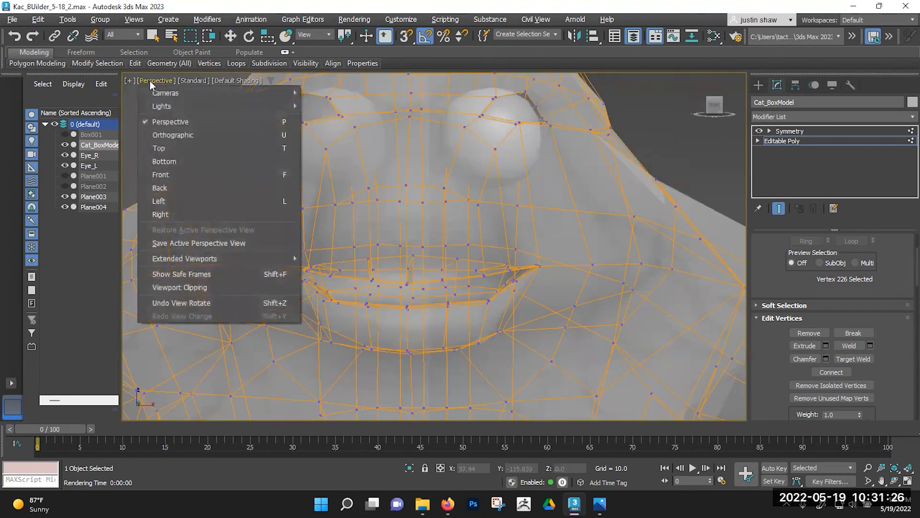
pyautogui.click(180, 171)
pyautogui.moveTo(400, 252); pyautogui.dragTo(340, 183, button='middle')
pyautogui.scroll(-5, 388, 225)
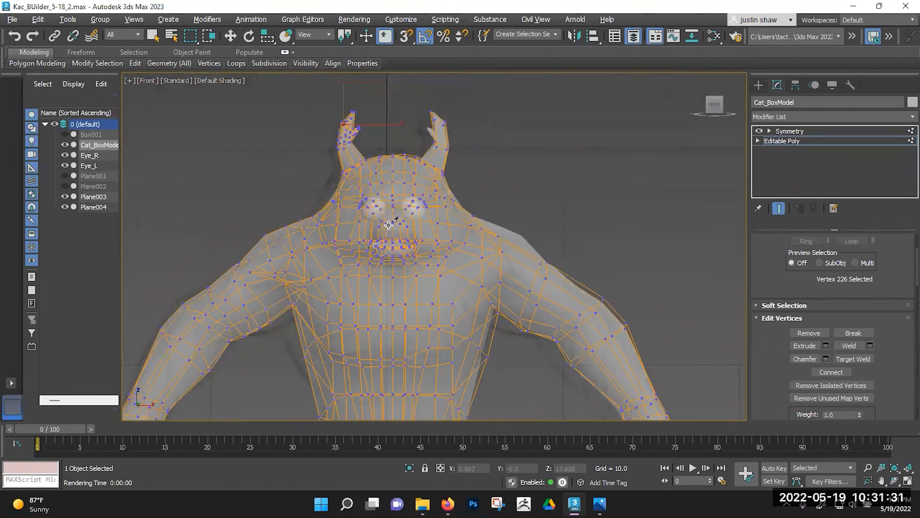
pyautogui.scroll(5, 388, 225)
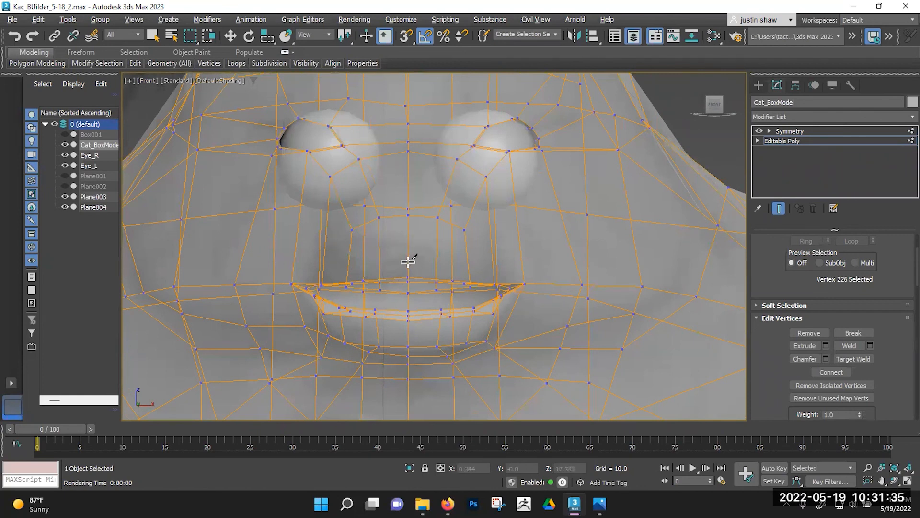
# Return to a shaded perspective view of the head with see-through display turned off.
pyautogui.press('p')
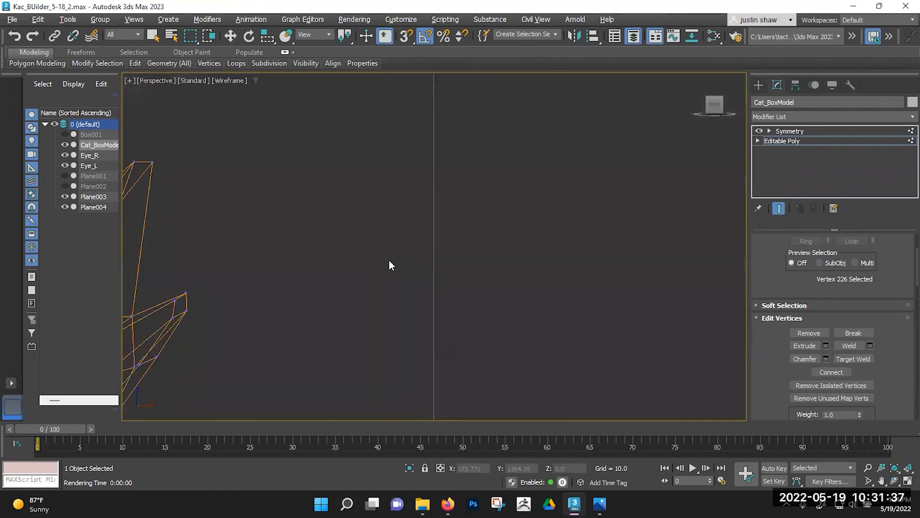
pyautogui.click(169, 82)
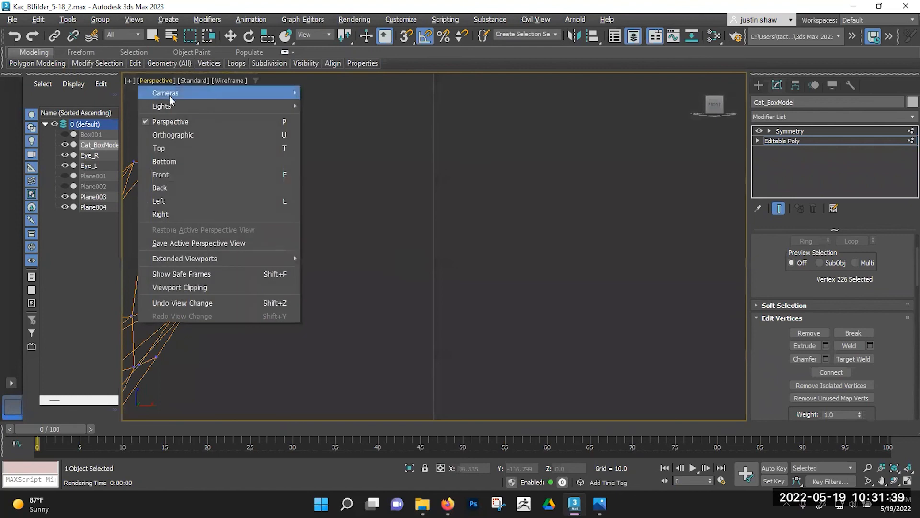
pyautogui.click(172, 121)
pyautogui.press('z')
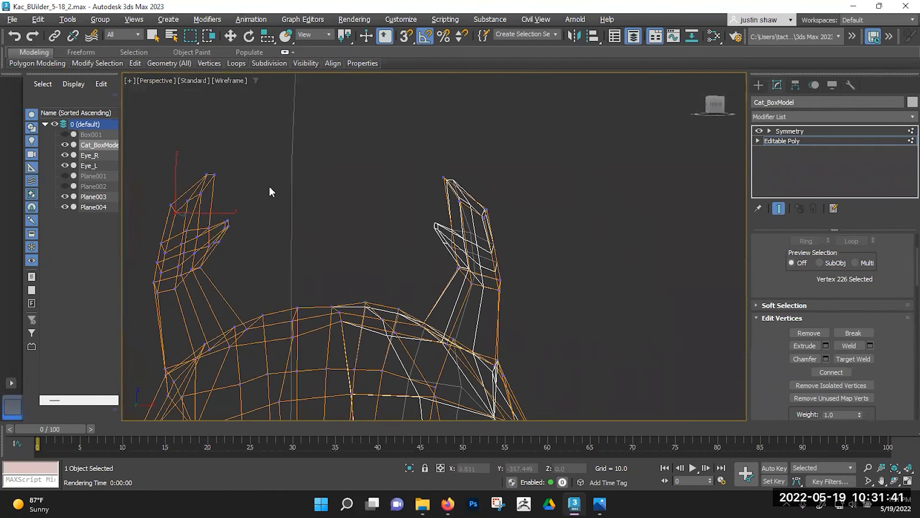
pyautogui.press('F3')
pyautogui.scroll(-3, 317, 205)
pyautogui.moveTo(310, 239); pyautogui.dragTo(363, 188, button='middle')
pyautogui.moveTo(363, 188); pyautogui.dragTo(365, 150, button='middle')
pyautogui.hotkey('alt', 'x')
pyautogui.keyDown('alt'); pyautogui.moveTo(376, 237); pyautogui.dragTo(350, 176, button='middle'); pyautogui.keyUp('alt')
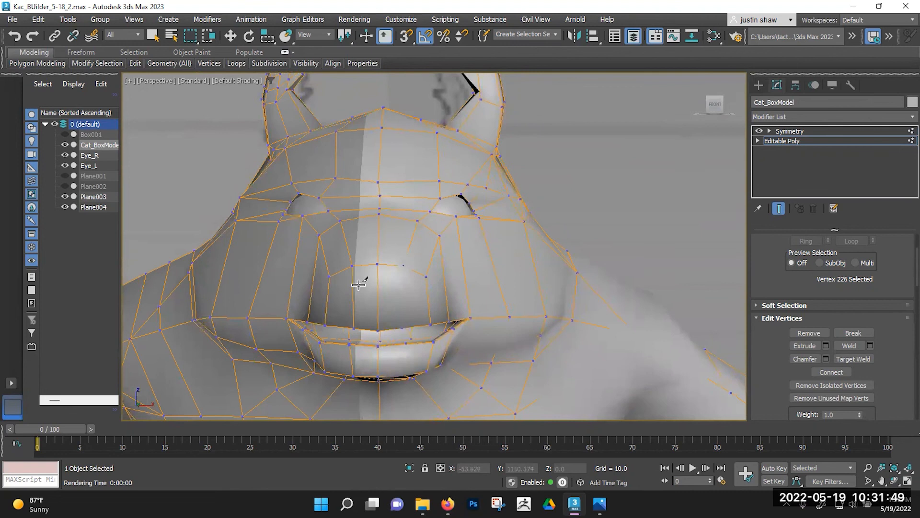
# Cut new edges below the nose's front edge, joining the side vertex to the muzzle's centre line.
pyautogui.scroll(3, 363, 286)
pyautogui.keyDown('alt'); pyautogui.moveTo(366, 286); pyautogui.dragTo(346, 277, button='middle'); pyautogui.keyUp('alt')
pyautogui.moveTo(345, 278); pyautogui.dragTo(314, 249, button='middle')
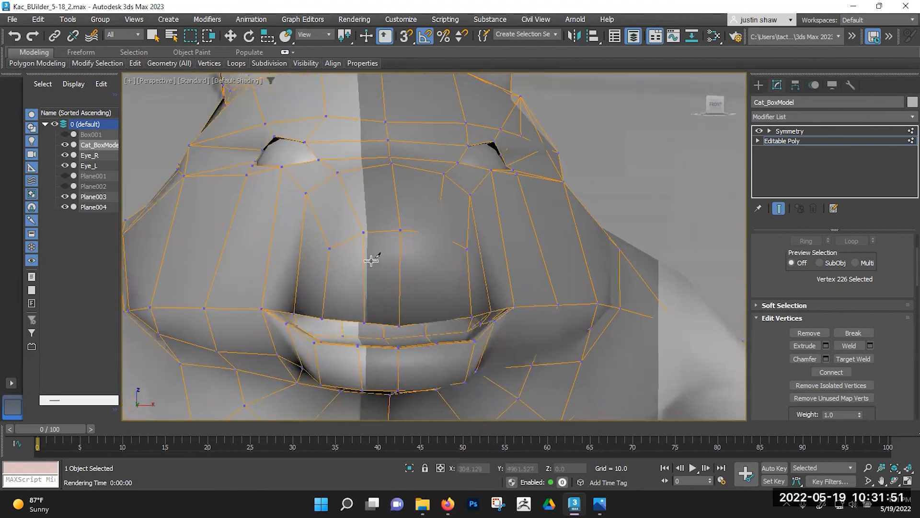
pyautogui.click(364, 256)
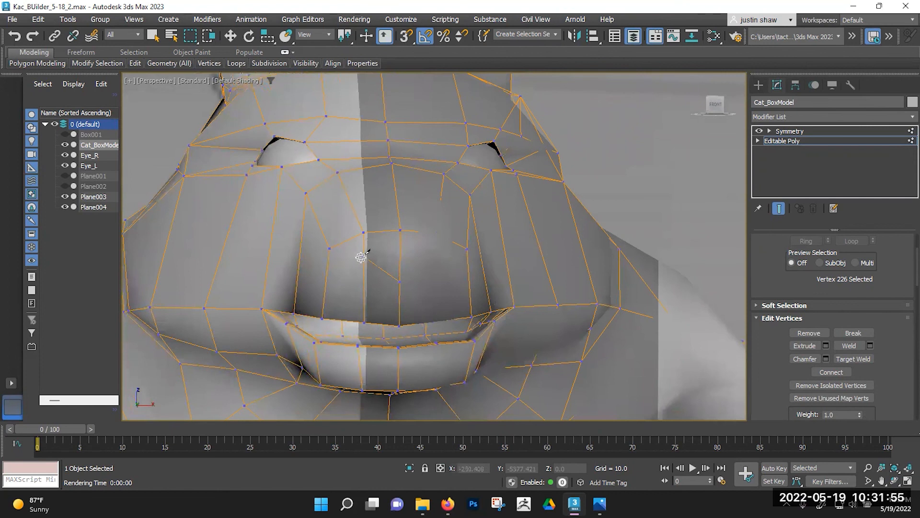
pyautogui.keyDown('alt'); pyautogui.moveTo(378, 250); pyautogui.dragTo(387, 246, button='middle'); pyautogui.keyUp('alt')
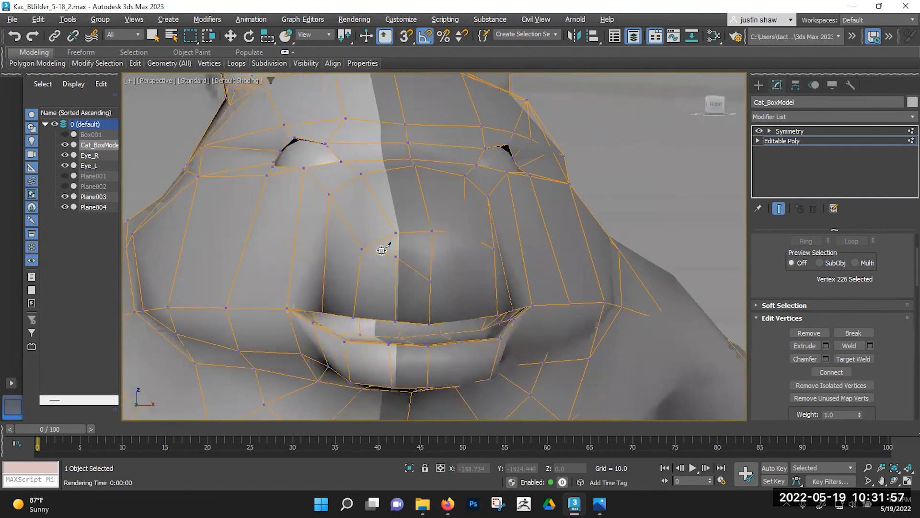
pyautogui.keyDown('alt'); pyautogui.moveTo(429, 282); pyautogui.dragTo(390, 262, button='middle'); pyautogui.keyUp('alt')
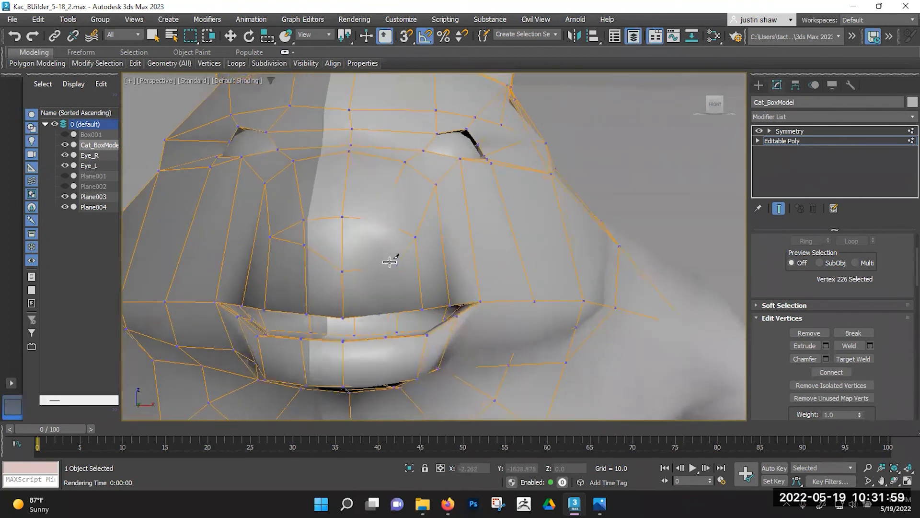
# Select the new cut vertex at the nose's lower side corner and shift it slightly forward.
pyautogui.press('w')
pyautogui.click(382, 222)
pyautogui.moveTo(390, 241)
pyautogui.keyDown('alt'); pyautogui.mouseDown(button='middle')
pyautogui.moveTo(381, 251)
pyautogui.moveTo(396, 225)
pyautogui.mouseUp(button='middle'); pyautogui.keyUp('alt')
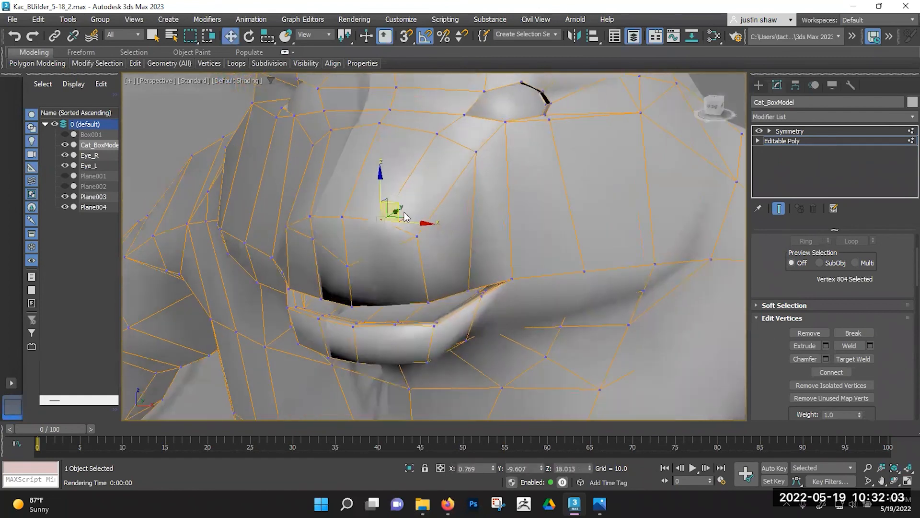
pyautogui.click(385, 254)
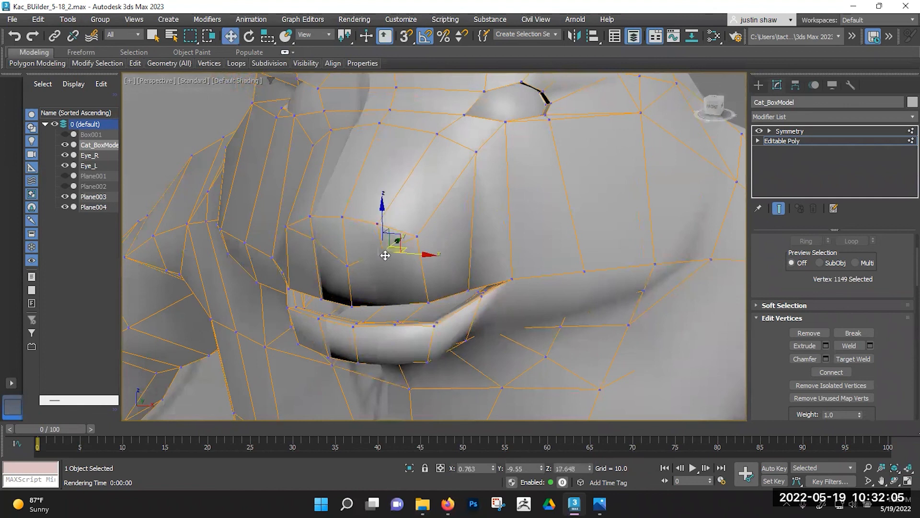
pyautogui.moveTo(401, 249); pyautogui.dragTo(397, 252)
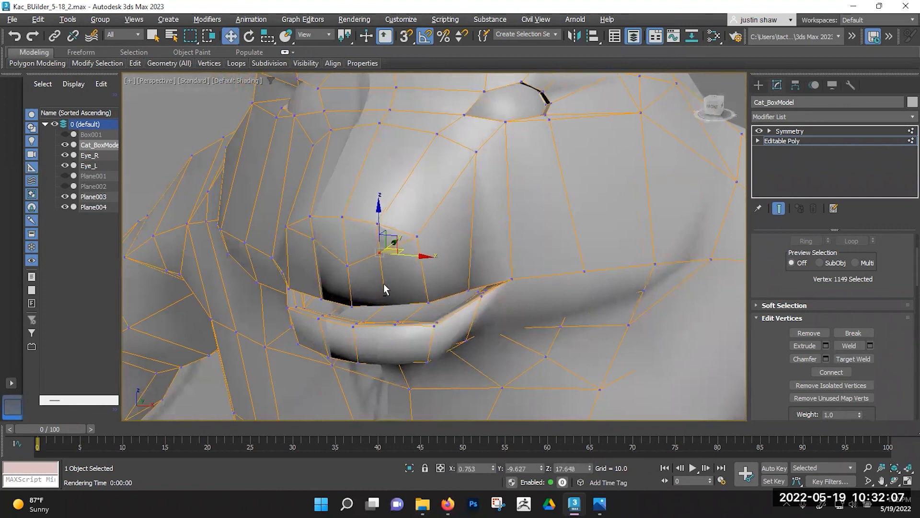
# Select the polygon on the front of the nose and extrude it slightly.
pyautogui.keyDown('alt'); pyautogui.moveTo(386, 300); pyautogui.dragTo(337, 256, button='middle'); pyautogui.keyUp('alt')
pyautogui.press('4')
pyautogui.click(331, 245)
pyautogui.scroll(2, 330, 253)
pyautogui.moveTo(324, 223); pyautogui.dragTo(330, 227)
pyautogui.keyDown('alt'); pyautogui.moveTo(329, 227); pyautogui.dragTo(312, 249, button='middle'); pyautogui.keyUp('alt')
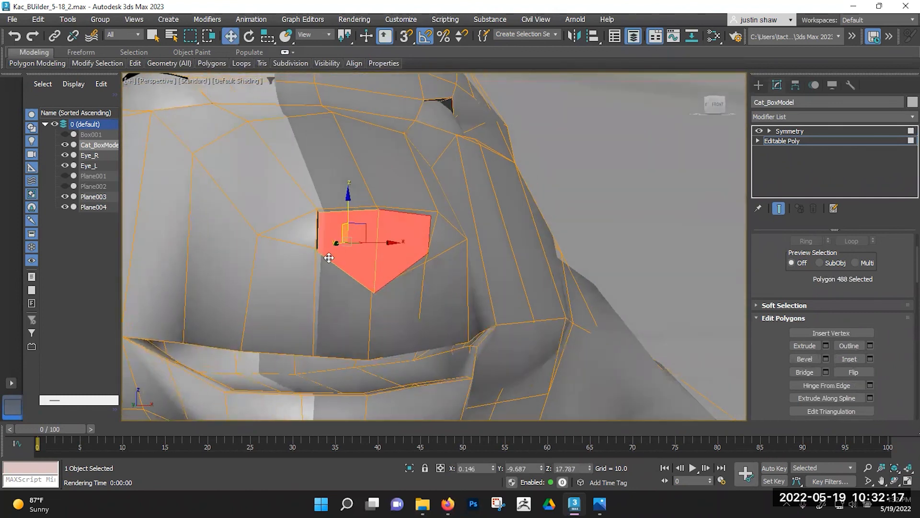
# Move the extruded nose face's lower corner and bottom tip vertices, and select its upper corner vertex.
pyautogui.press('1')
pyautogui.click(320, 251)
pyautogui.keyDown('alt'); pyautogui.moveTo(320, 250); pyautogui.dragTo(347, 229, button='middle'); pyautogui.keyUp('alt')
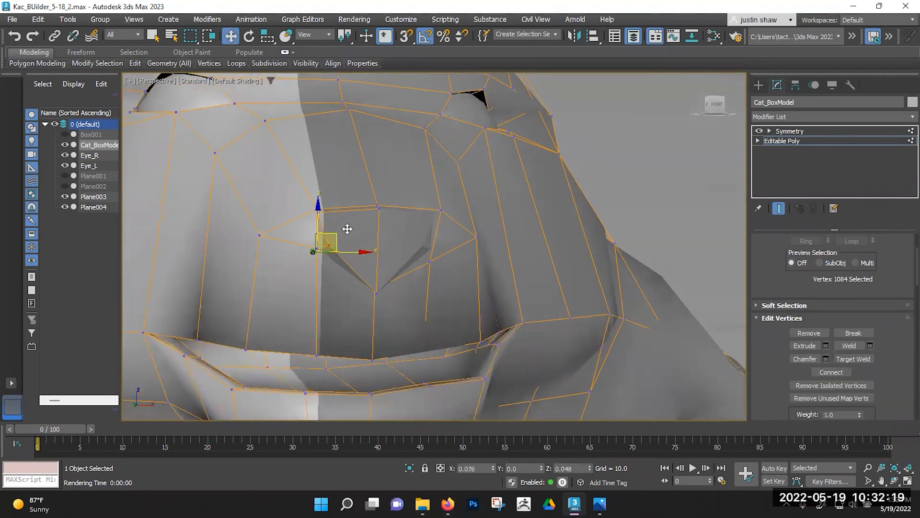
pyautogui.click(376, 290)
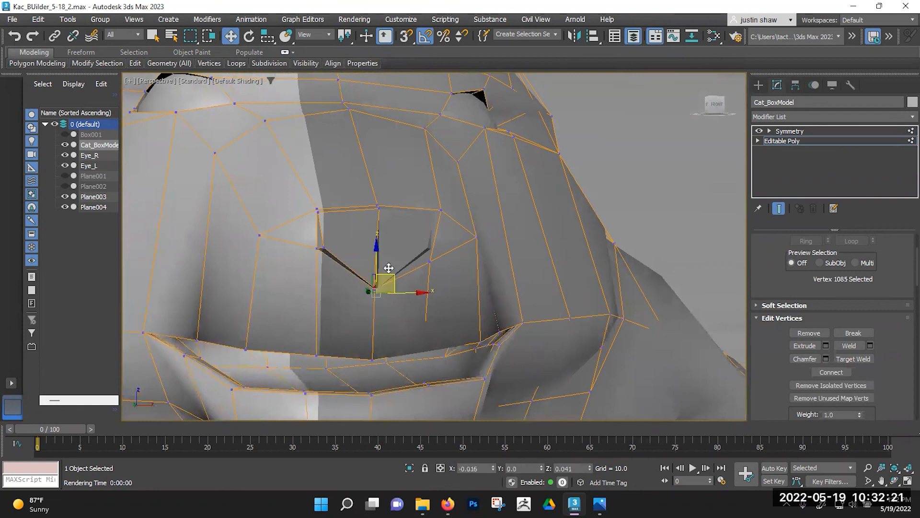
pyautogui.keyDown('alt'); pyautogui.moveTo(386, 265); pyautogui.dragTo(446, 277, button='middle'); pyautogui.keyUp('alt')
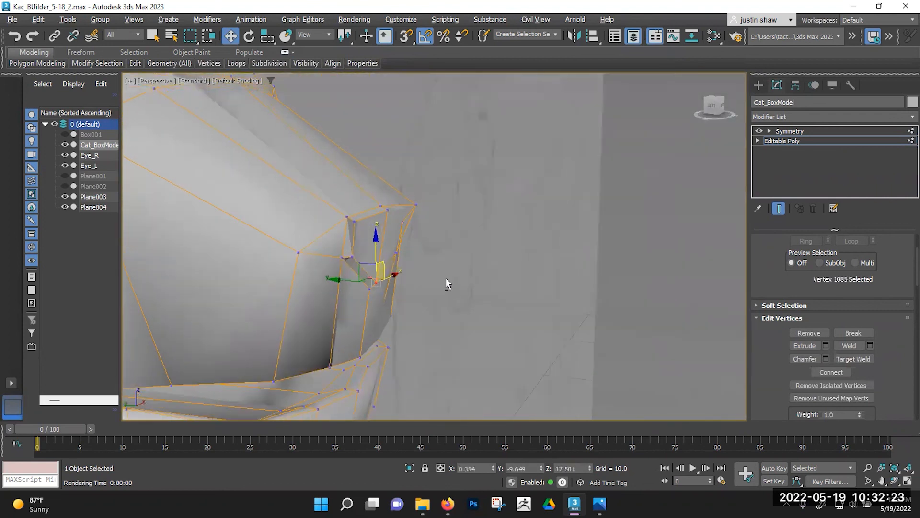
pyautogui.click(352, 221)
pyautogui.keyDown('alt'); pyautogui.moveTo(352, 221); pyautogui.dragTo(365, 214, button='middle'); pyautogui.keyUp('alt')
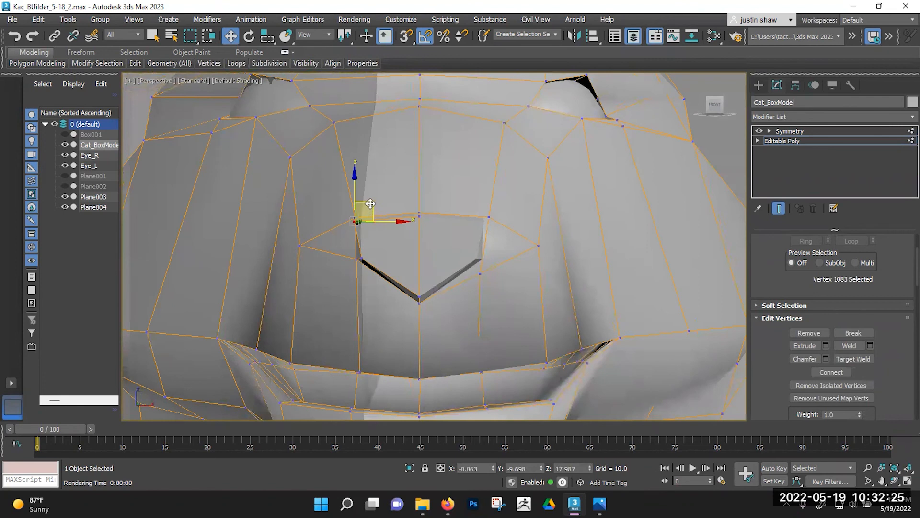
pyautogui.hotkey('ctrl', 'v')
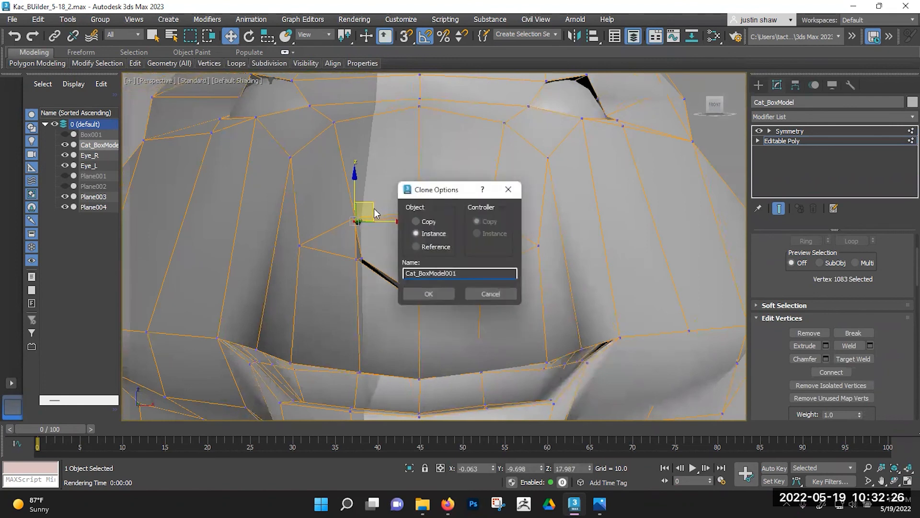
pyautogui.click(489, 293)
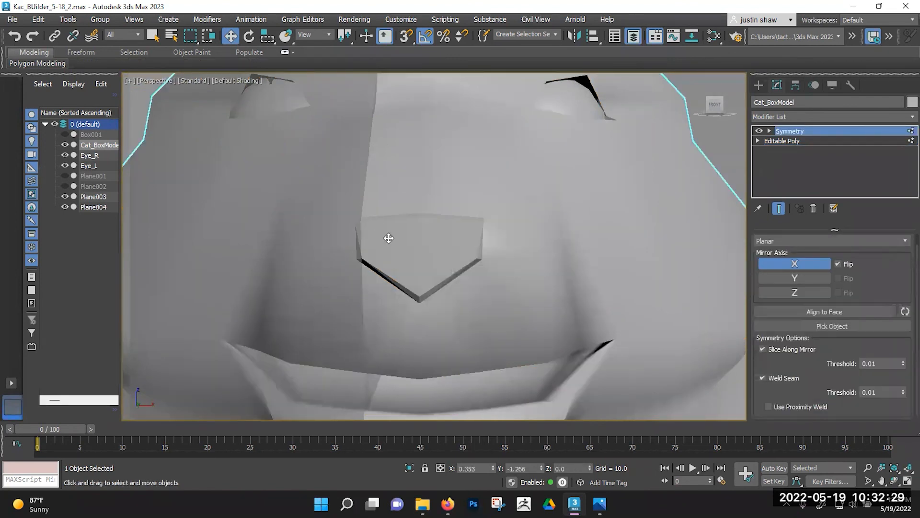
pyautogui.press('Delete')
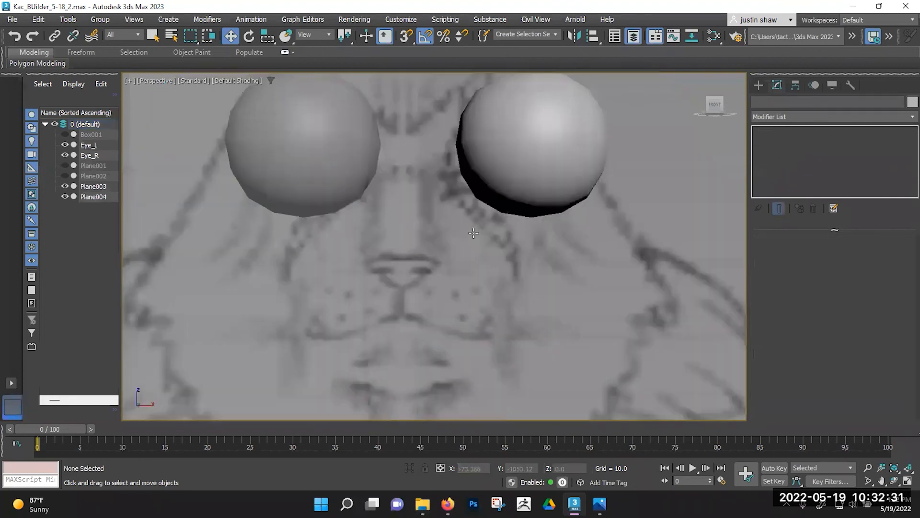
pyautogui.hotkey('ctrl', 'z')
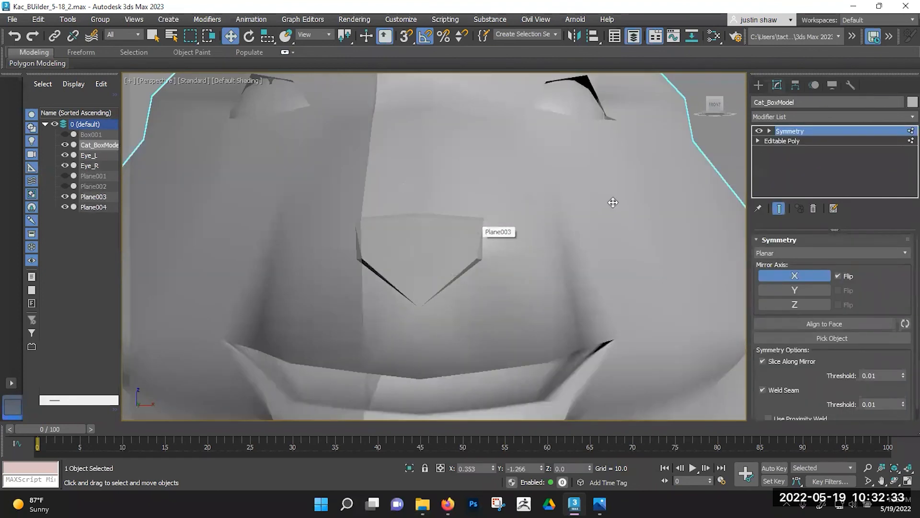
# Move the nose face's upper corner vertex inward and raise its bottom tip vertex in the Editable Poly.
pyautogui.click(772, 141)
pyautogui.press('1')
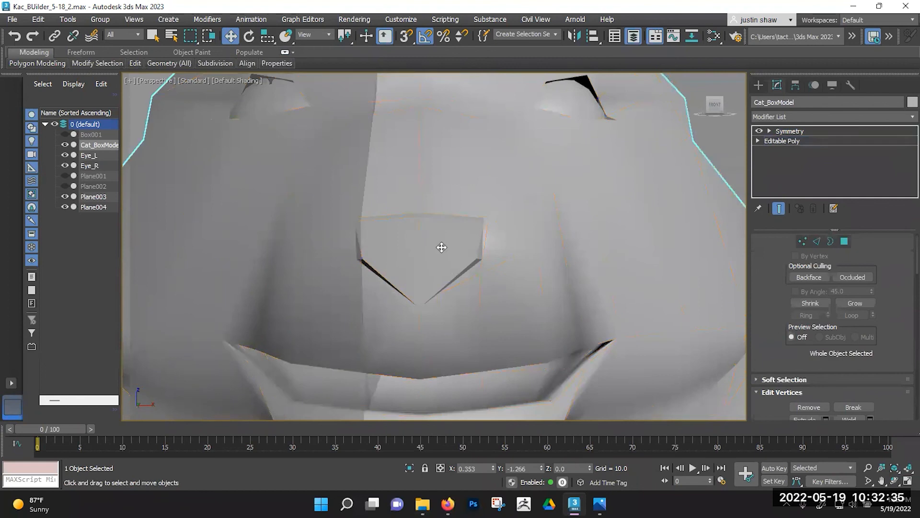
pyautogui.press('1')
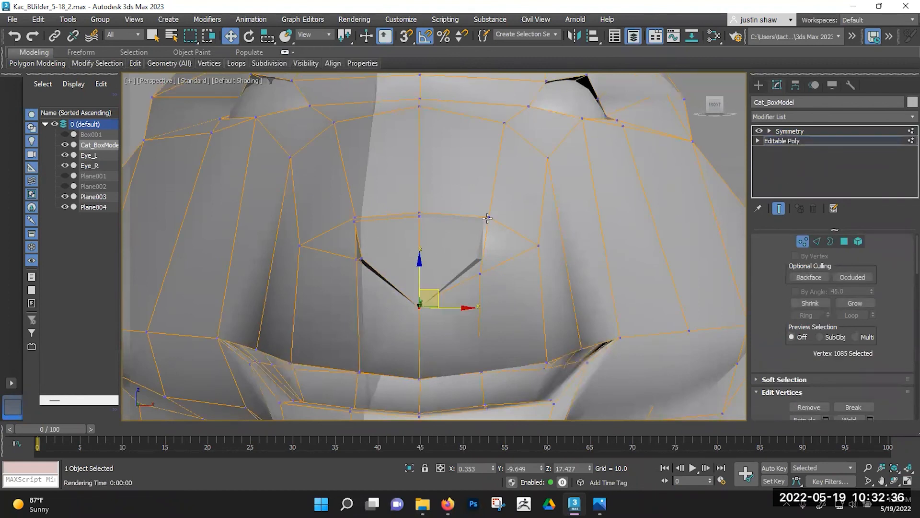
pyautogui.click(356, 223)
pyautogui.moveTo(374, 207); pyautogui.dragTo(380, 210)
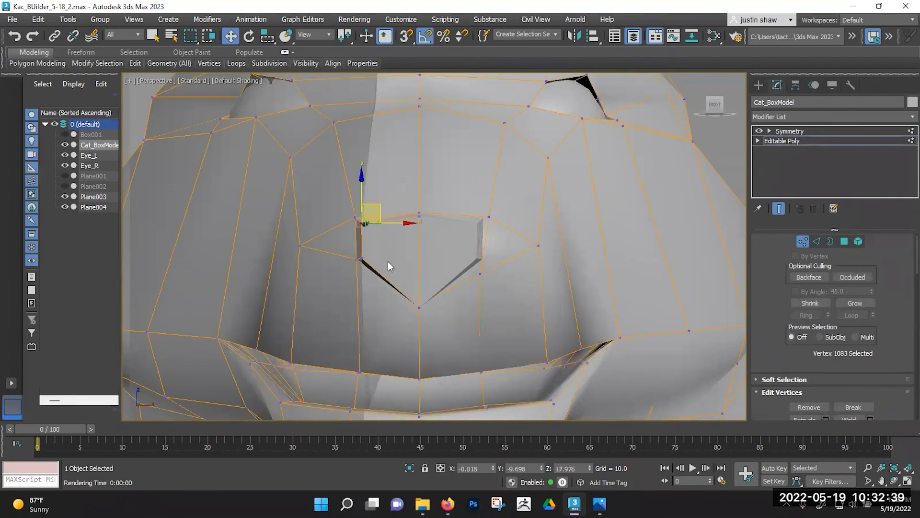
pyautogui.click(420, 310)
pyautogui.moveTo(420, 276); pyautogui.dragTo(420, 263)
# Adjust the nose face's inner lower corner vertex, and nudge the vertex on the nose's upper edge.
pyautogui.click(364, 258)
pyautogui.keyDown('alt'); pyautogui.moveTo(364, 259); pyautogui.dragTo(378, 242, button='middle'); pyautogui.keyUp('alt')
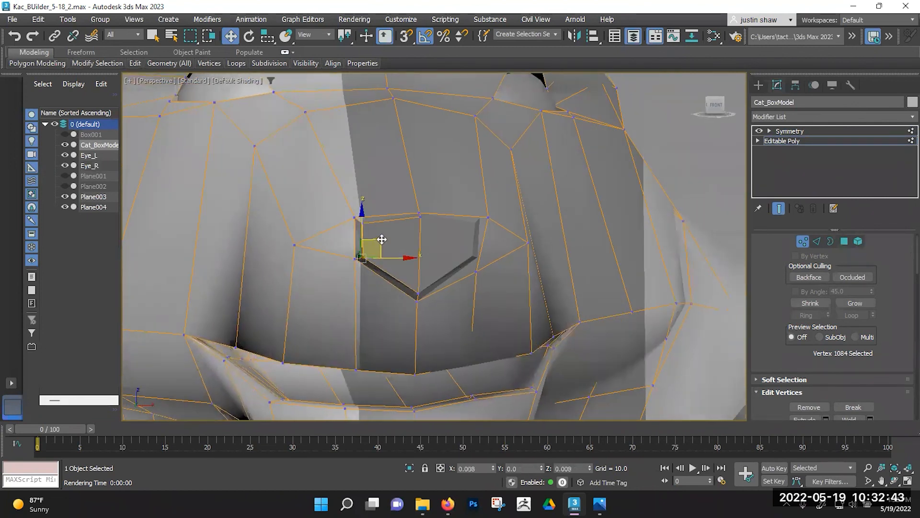
pyautogui.moveTo(381, 239); pyautogui.dragTo(382, 238)
pyautogui.keyDown('alt'); pyautogui.moveTo(383, 238); pyautogui.dragTo(431, 250, button='middle'); pyautogui.keyUp('alt')
pyautogui.click(413, 214)
pyautogui.moveTo(406, 196); pyautogui.dragTo(406, 197)
# Select the inner and outer vertices at the nose's lower side corner and raise them together.
pyautogui.keyDown('alt'); pyautogui.moveTo(407, 197); pyautogui.dragTo(357, 252, button='middle'); pyautogui.keyUp('alt')
pyautogui.scroll(2, 358, 252)
pyautogui.click(346, 259)
pyautogui.keyDown('ctrl'); pyautogui.click(356, 253); pyautogui.keyUp('ctrl')
pyautogui.moveTo(374, 244); pyautogui.dragTo(372, 234)
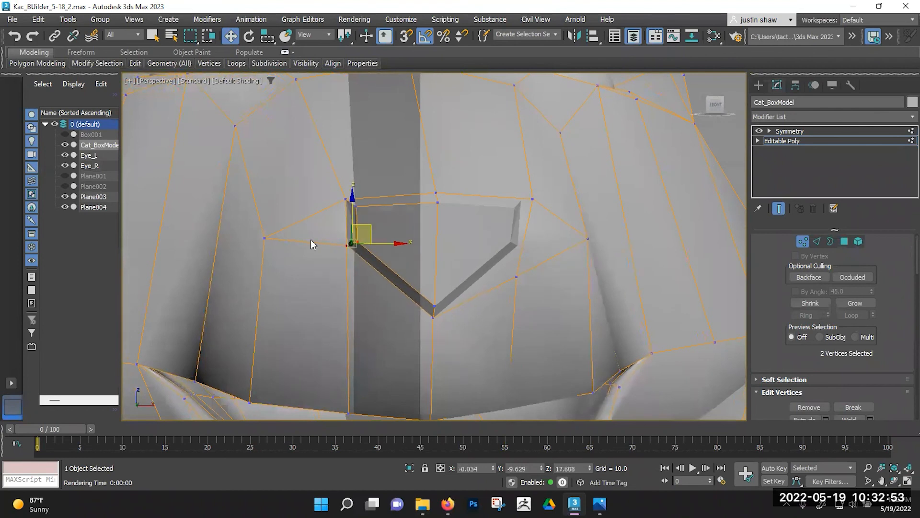
# Cut an edge from the vertex beside the nose across its rim and face to the centre line.
pyautogui.hotkey('alt', 'c')
pyautogui.click(264, 238)
pyautogui.click(346, 227)
pyautogui.click(435, 231)
pyautogui.rightClick(437, 227)
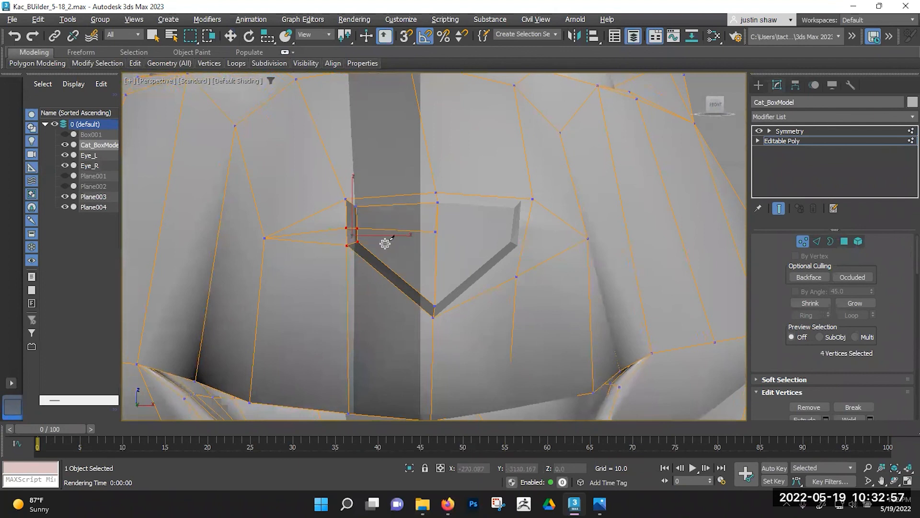
# Select the two new cut vertices on the nose's side rim and move them up and outward.
pyautogui.press('w')
pyautogui.click(343, 230)
pyautogui.click(346, 228)
pyautogui.keyDown('ctrl'); pyautogui.click(357, 228); pyautogui.keyUp('ctrl')
pyautogui.moveTo(369, 214); pyautogui.dragTo(365, 207)
pyautogui.moveTo(406, 244)
pyautogui.keyDown('alt'); pyautogui.mouseDown(button='middle')
pyautogui.moveTo(392, 233)
pyautogui.moveTo(404, 240)
pyautogui.mouseUp(button='middle'); pyautogui.keyUp('alt')
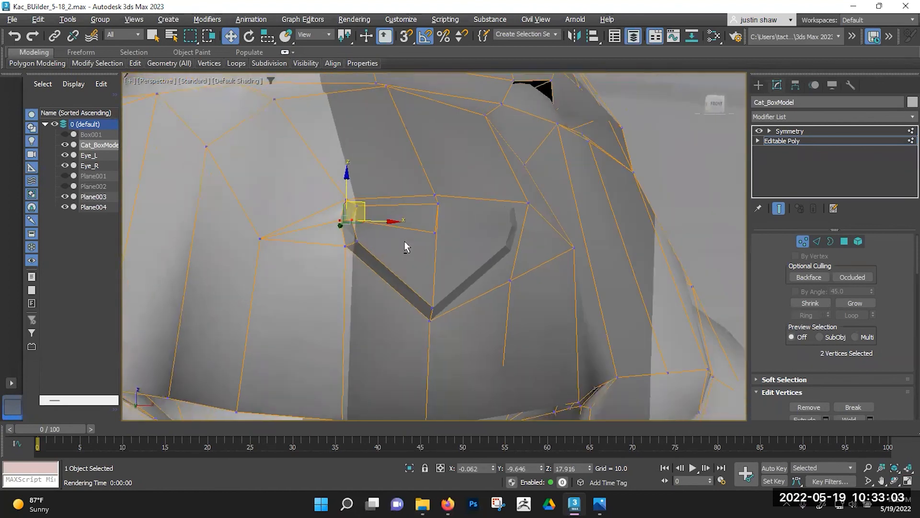
# Try deleting the centre-line vertex on the nose face, and undo the deletion.
pyautogui.scroll(2, 404, 247)
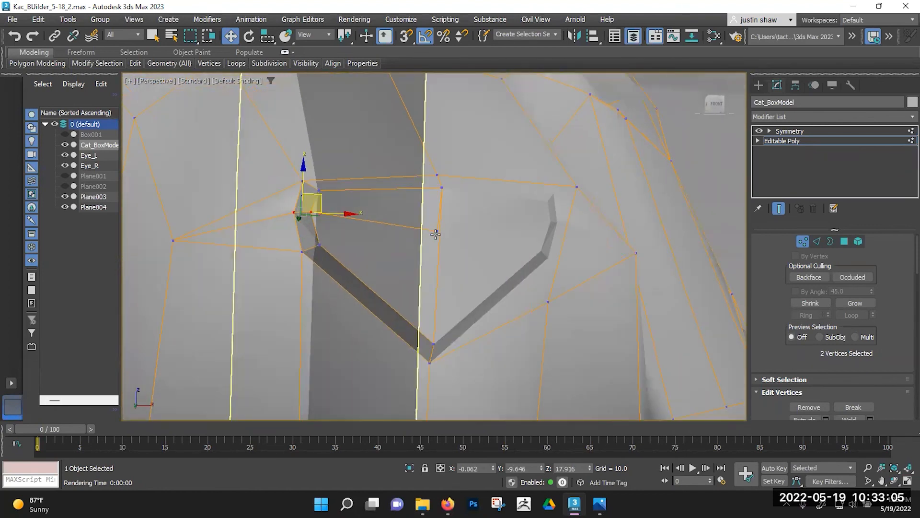
pyautogui.click(435, 233)
pyautogui.press('Delete')
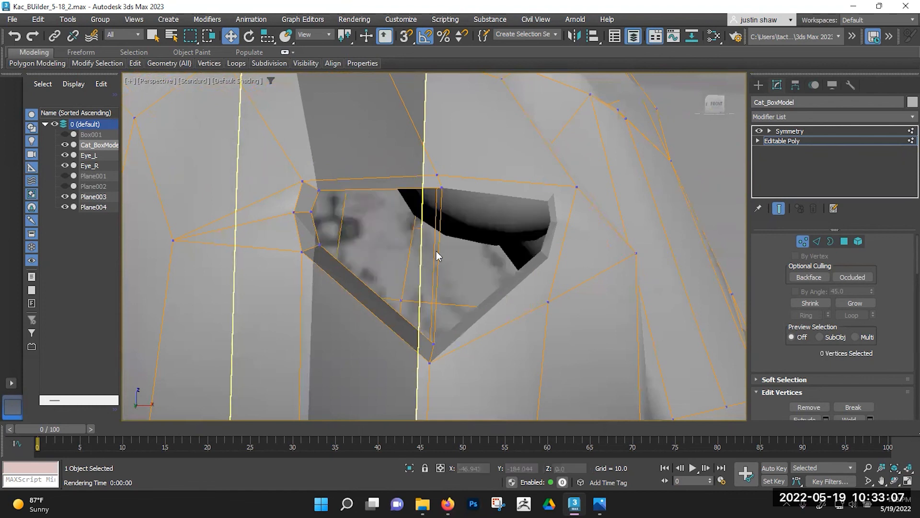
pyautogui.hotkey('ctrl', 'z')
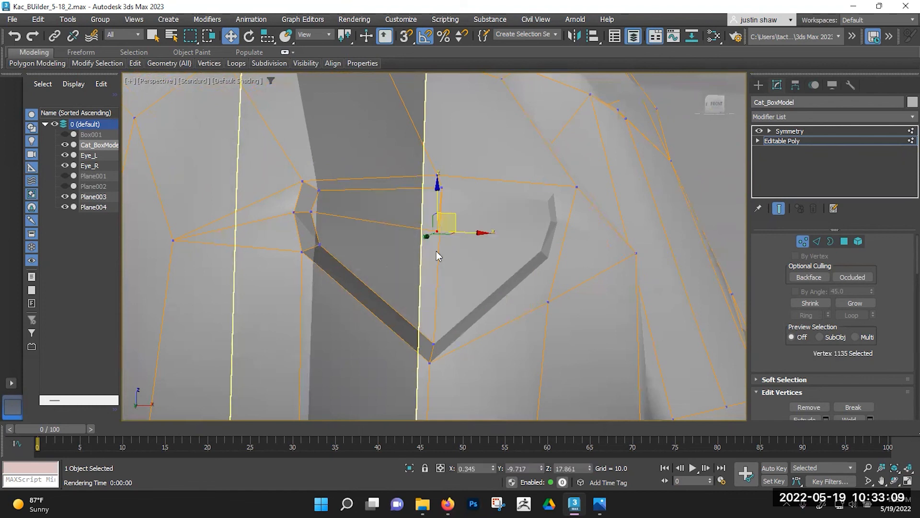
# Undo the recent moves of the nose rim vertices and the cut across the nose face.
pyautogui.hotkey('ctrl', 'z')
pyautogui.hotkey('ctrl', 'z')
pyautogui.hotkey('ctrl', 'z')
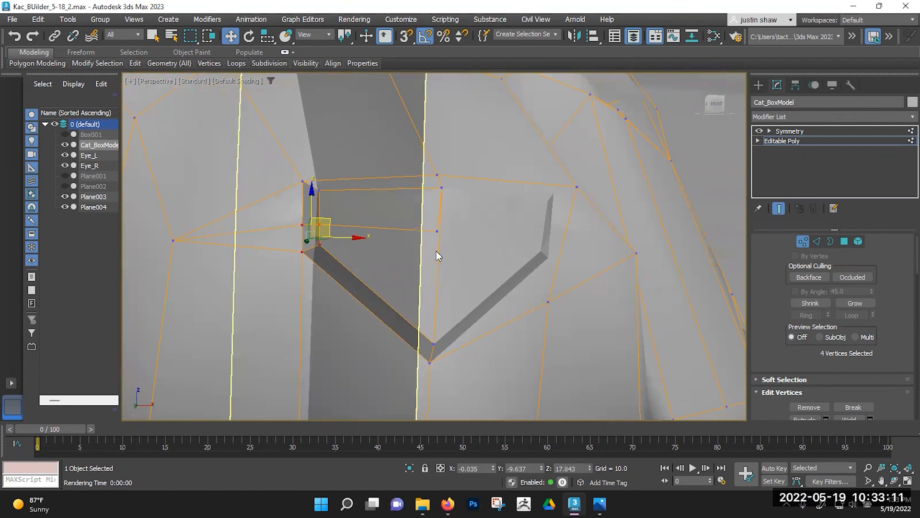
pyautogui.hotkey('ctrl', 'z')
# Cut an edge from the middle vertex on the nose's outer side rim across the inner rim and face to the centre line.
pyautogui.hotkey('alt', 'c')
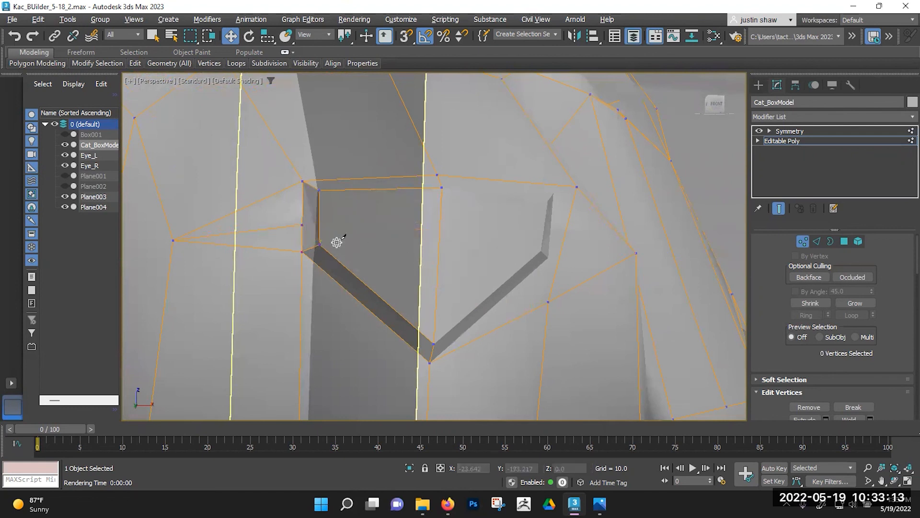
pyautogui.click(302, 224)
pyautogui.click(319, 225)
pyautogui.click(440, 229)
pyautogui.rightClick(511, 242)
pyautogui.rightClick(450, 239)
# Nudge the new centre-line vertex on the nose face, and move the two middle side-rim vertices up and outward.
pyautogui.click(343, 230)
pyautogui.click(440, 229)
pyautogui.moveTo(452, 213)
pyautogui.mouseDown()
pyautogui.moveTo(417, 207)
pyautogui.moveTo(477, 208)
pyautogui.moveTo(457, 211)
pyautogui.mouseUp()
pyautogui.click(318, 225)
pyautogui.keyDown('ctrl'); pyautogui.click(303, 224); pyautogui.keyUp('ctrl')
pyautogui.moveTo(325, 208); pyautogui.dragTo(315, 189)
pyautogui.moveTo(385, 243)
pyautogui.keyDown('alt'); pyautogui.mouseDown(button='middle')
pyautogui.moveTo(399, 257)
pyautogui.moveTo(472, 254)
pyautogui.moveTo(387, 251)
pyautogui.mouseUp(button='middle'); pyautogui.keyUp('alt')
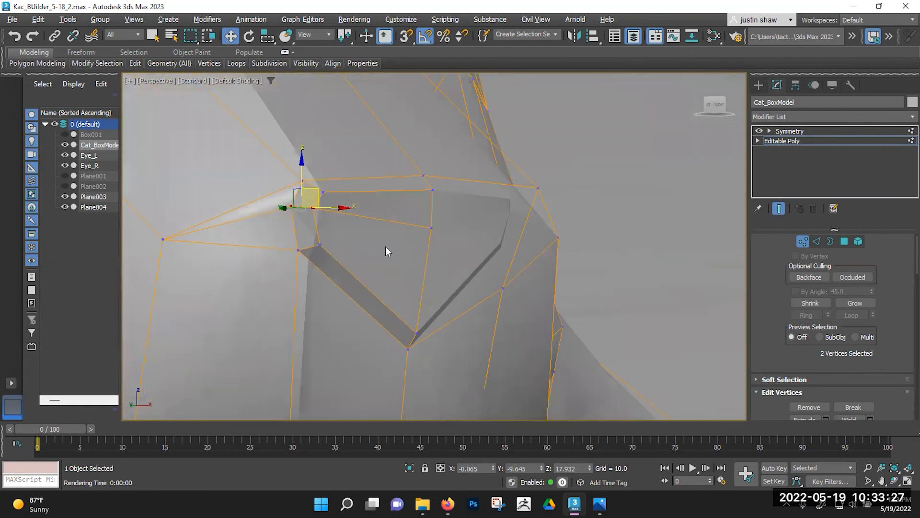
# Cut a second edge from the nose face's inner lower corner vertex to the centre line.
pyautogui.hotkey('alt', 'c')
pyautogui.click(319, 245)
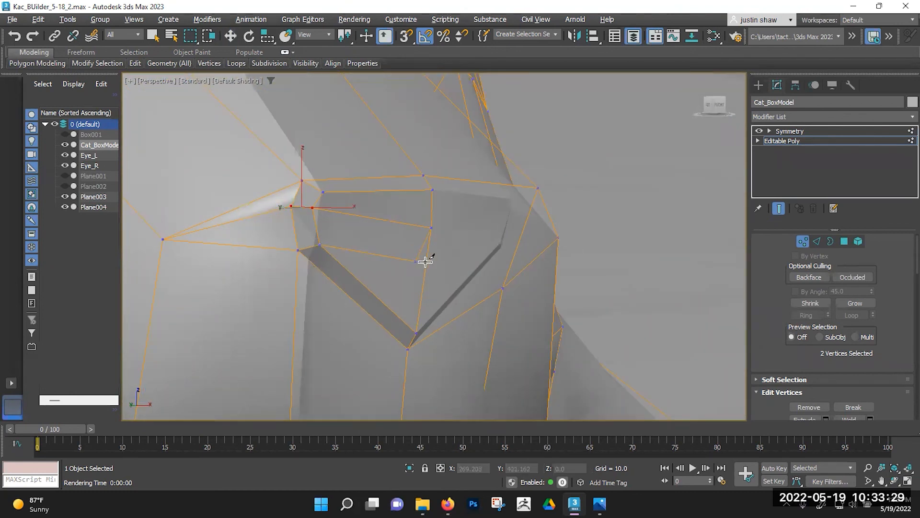
pyautogui.scroll(-2, 431, 264)
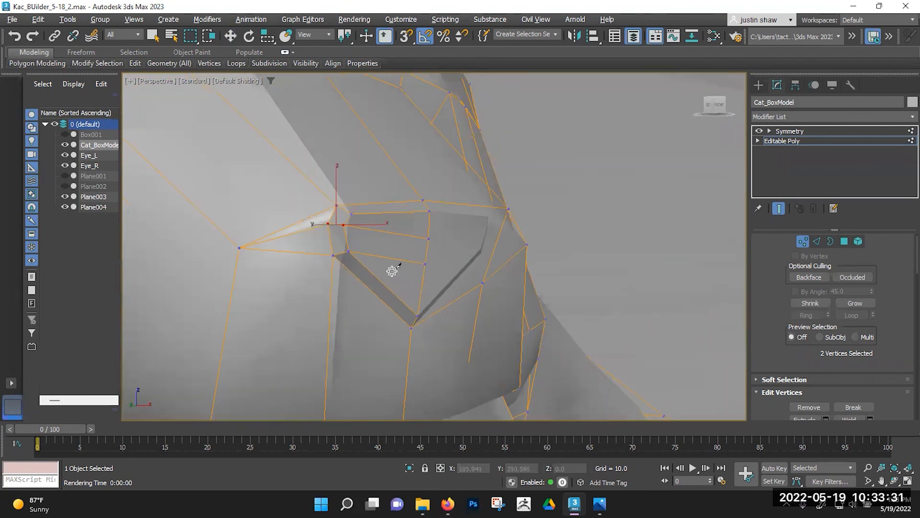
pyautogui.rightClick(386, 271)
# Select a vertex on the nose in side view and nudge it back toward the face.
pyautogui.keyDown('alt'); pyautogui.moveTo(370, 274); pyautogui.dragTo(423, 312, button='middle'); pyautogui.keyUp('alt')
pyautogui.scroll(-4, 370, 281)
pyautogui.scroll(-3, 370, 281)
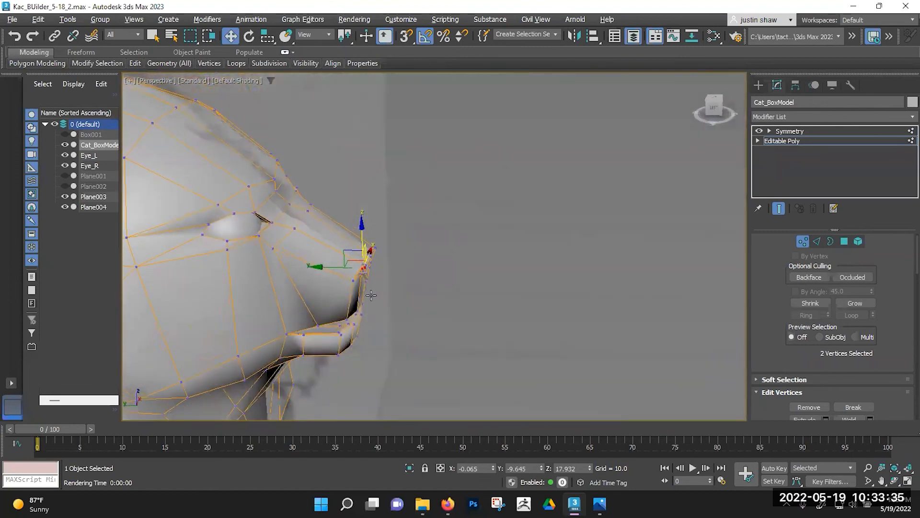
pyautogui.scroll(4, 349, 288)
pyautogui.click(359, 274)
pyautogui.moveTo(341, 268); pyautogui.dragTo(332, 265)
# Select the side and centre vertices on the nose's upper edge and move them slightly back together.
pyautogui.keyDown('alt'); pyautogui.moveTo(335, 263); pyautogui.dragTo(355, 254, button='middle'); pyautogui.keyUp('alt')
pyautogui.click(385, 243)
pyautogui.keyDown('ctrl'); pyautogui.click(401, 228); pyautogui.keyUp('ctrl')
pyautogui.moveTo(377, 220); pyautogui.dragTo(371, 217)
pyautogui.keyDown('alt'); pyautogui.moveTo(384, 240); pyautogui.dragTo(313, 223, button='middle'); pyautogui.keyUp('alt')
pyautogui.scroll(-5, 323, 232)
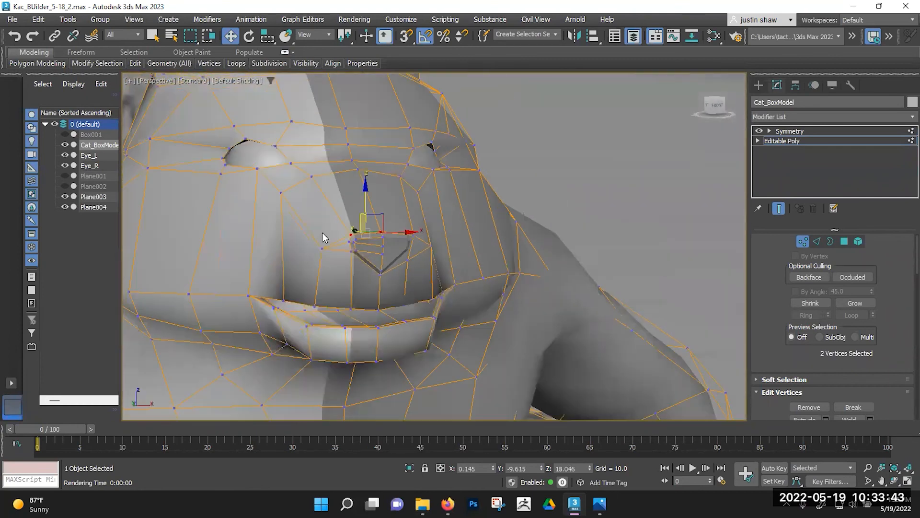
# Adjust the neighbouring vertices below the cheek and beside the lower lip to reshape the underside of the jaw.
pyautogui.scroll(-2, 254, 232)
pyautogui.keyDown('alt'); pyautogui.moveTo(254, 232); pyautogui.dragTo(273, 247, button='middle'); pyautogui.keyUp('alt')
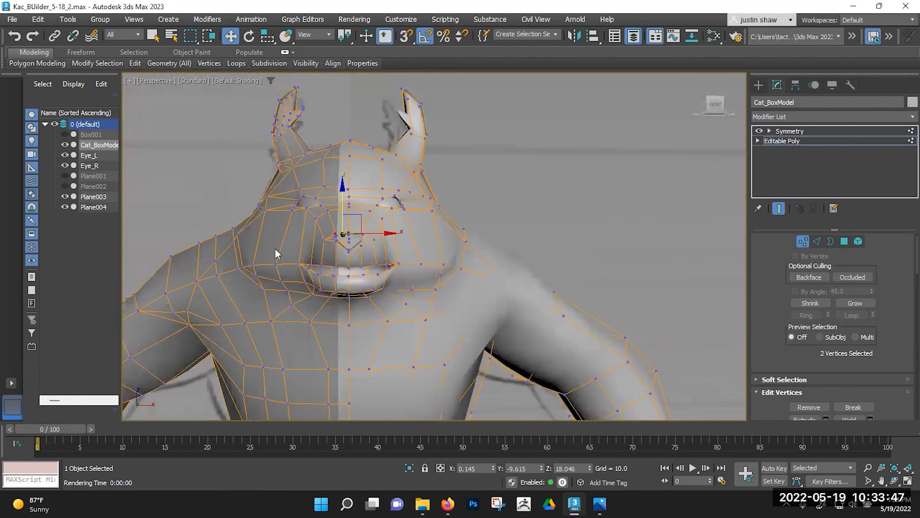
pyautogui.scroll(-8, 275, 249)
pyautogui.moveTo(424, 247); pyautogui.dragTo(437, 247, button='middle')
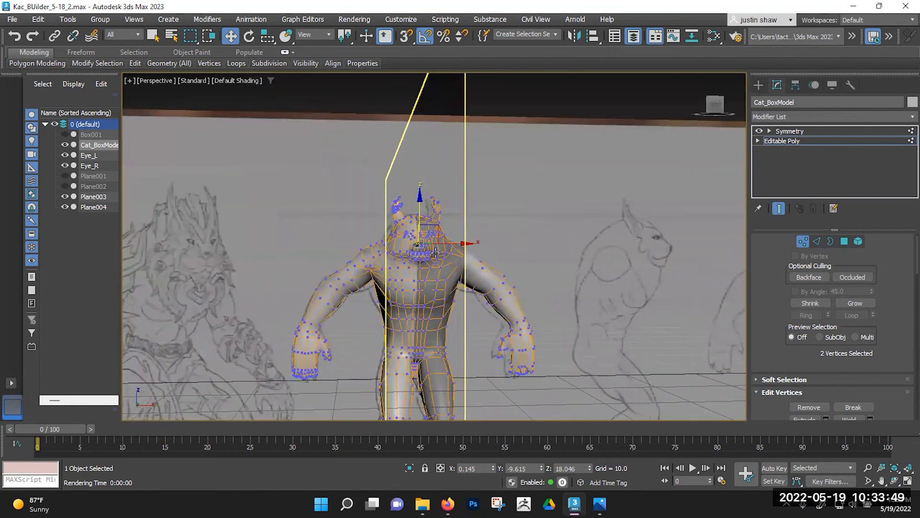
pyautogui.scroll(10, 435, 252)
pyautogui.keyDown('alt'); pyautogui.moveTo(393, 261); pyautogui.dragTo(281, 247, button='middle'); pyautogui.keyUp('alt')
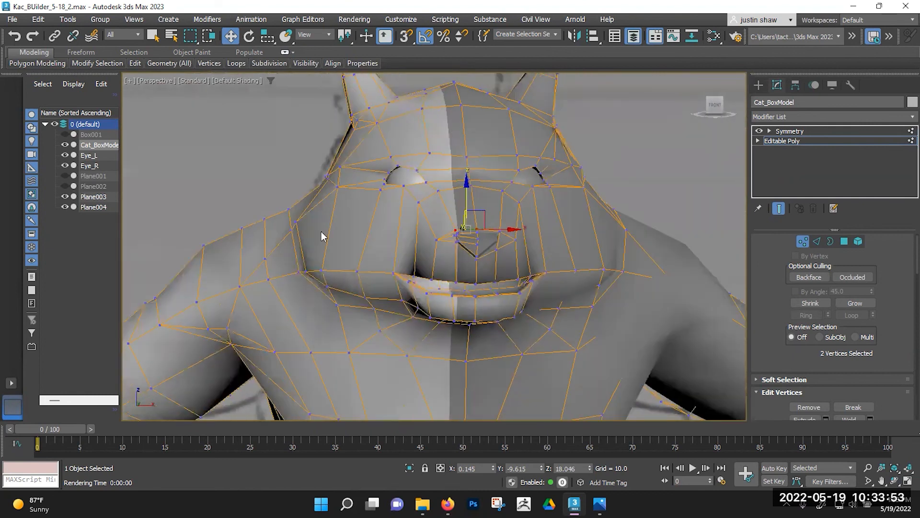
pyautogui.keyDown('alt'); pyautogui.moveTo(342, 171); pyautogui.dragTo(381, 220, button='middle'); pyautogui.keyUp('alt')
pyautogui.click(344, 311)
pyautogui.click(354, 346)
pyautogui.click(347, 325)
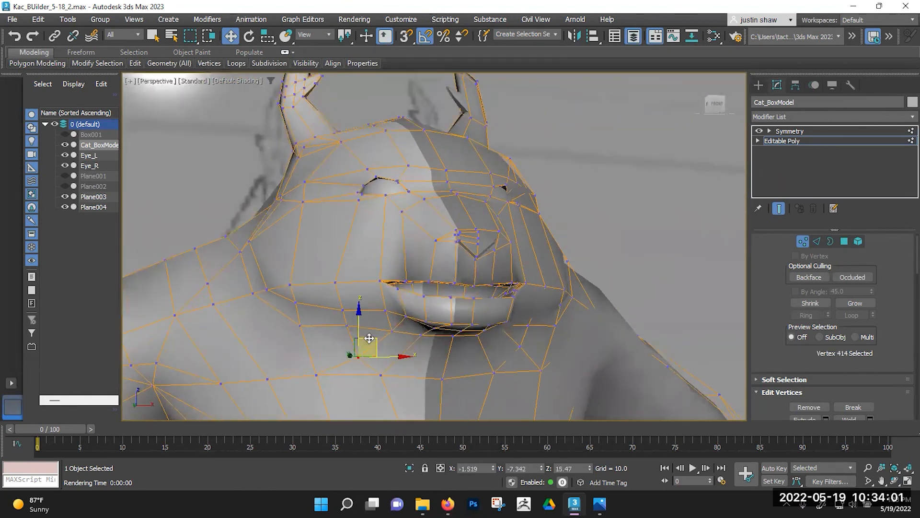
pyautogui.moveTo(364, 312); pyautogui.dragTo(364, 318)
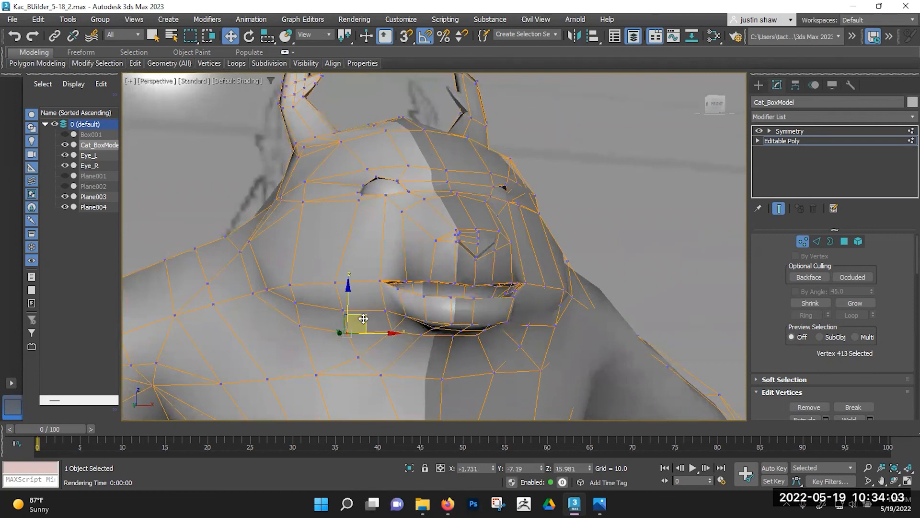
# Examine the legs and feet, leave vertex editing, and view the whole character against the reference drawings.
pyautogui.scroll(-3, 364, 318)
pyautogui.moveTo(354, 317)
pyautogui.keyDown('alt'); pyautogui.mouseDown(button='middle')
pyautogui.moveTo(414, 96)
pyautogui.moveTo(344, 316)
pyautogui.mouseUp(button='middle'); pyautogui.keyUp('alt')
pyautogui.scroll(-4, 369, 278)
pyautogui.scroll(4, 417, 350)
pyautogui.scroll(-4, 417, 351)
pyautogui.moveTo(417, 350); pyautogui.dragTo(362, 205, button='middle')
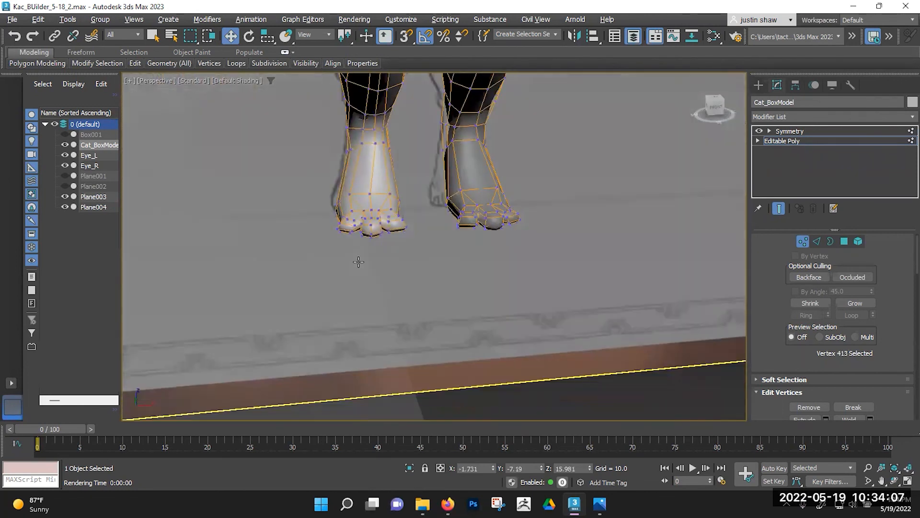
pyautogui.scroll(5, 362, 205)
pyautogui.scroll(-5, 362, 205)
pyautogui.moveTo(431, 144); pyautogui.dragTo(408, 222, button='middle')
pyautogui.press('1')
pyautogui.scroll(-7, 406, 218)
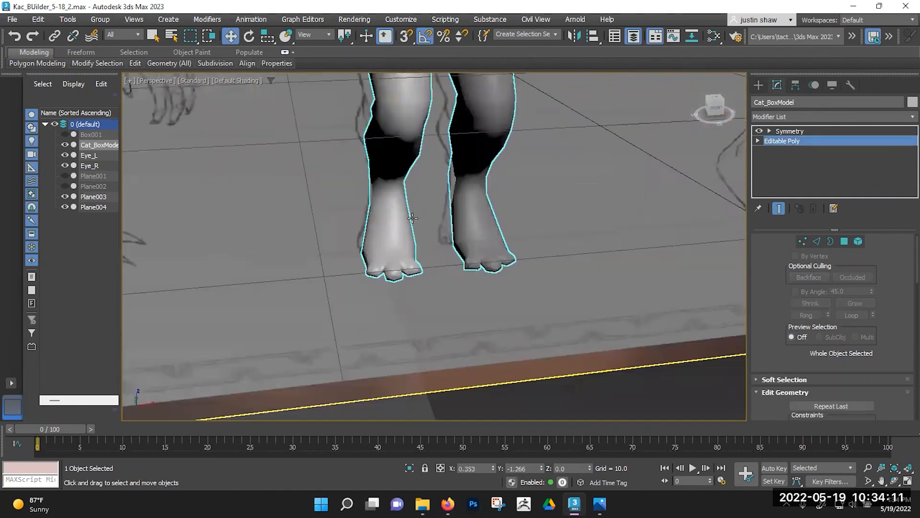
pyautogui.scroll(-5, 405, 212)
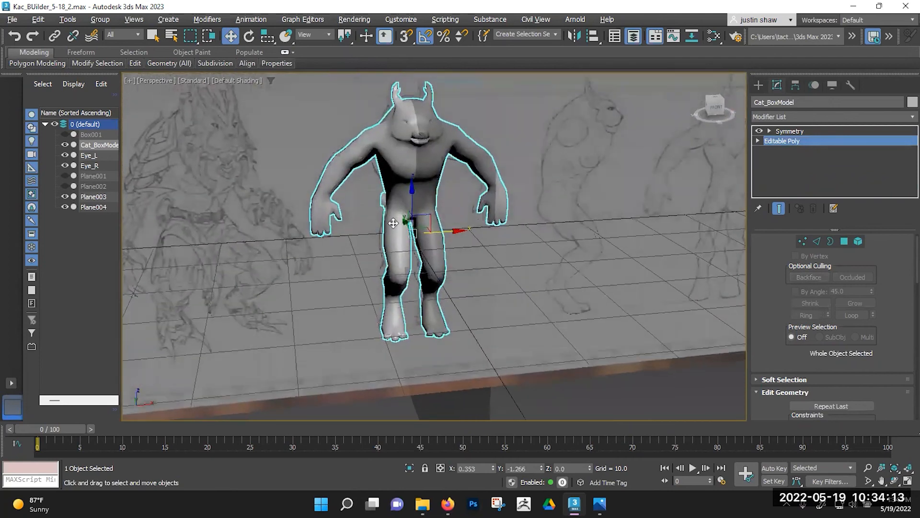
# Hide the reference planes Plane003 and Plane004, and clear the selection.
pyautogui.click(93, 196)
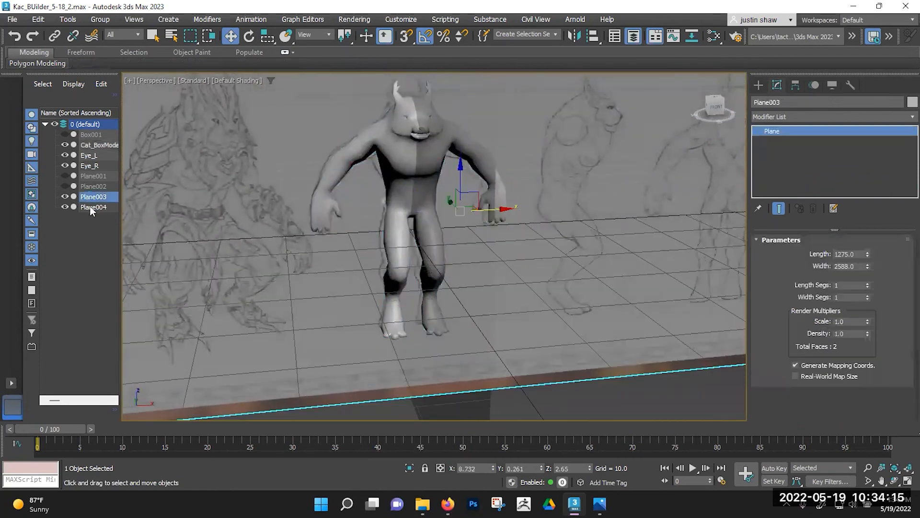
pyautogui.keyDown('ctrl'); pyautogui.click(93, 206); pyautogui.keyUp('ctrl')
pyautogui.click(64, 207)
pyautogui.click(311, 240)
pyautogui.moveTo(311, 240)
pyautogui.keyDown('alt'); pyautogui.mouseDown(button='middle')
pyautogui.moveTo(537, 220)
pyautogui.moveTo(286, 225)
pyautogui.moveTo(316, 246)
pyautogui.mouseUp(button='middle'); pyautogui.keyUp('alt')
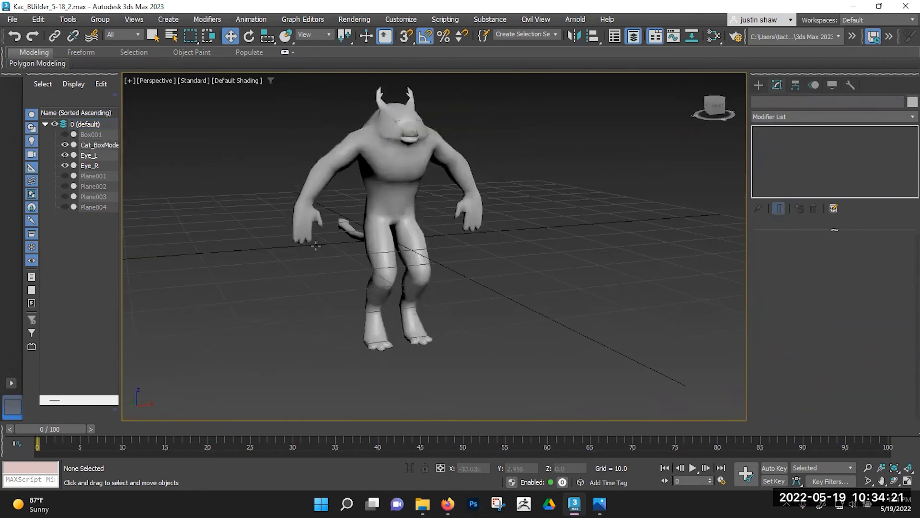
# Save the scene as a new version named Kac_BUilder_5-18_3.max.
pyautogui.click(13, 20)
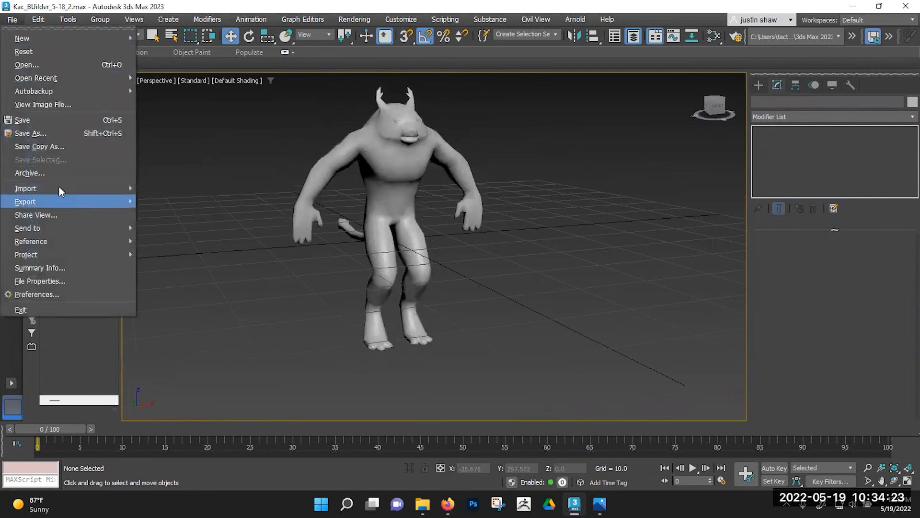
pyautogui.click(45, 137)
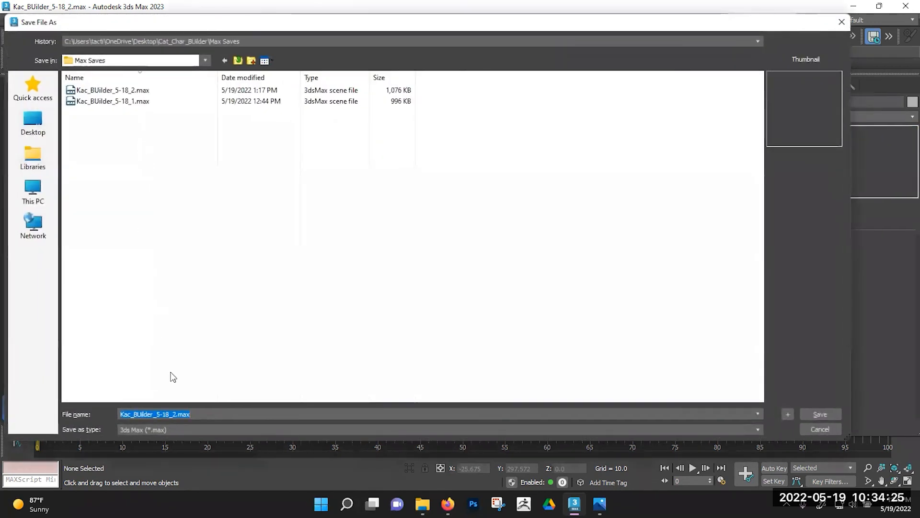
pyautogui.press('BackSpace')
pyautogui.write('3')
pyautogui.press('Return')
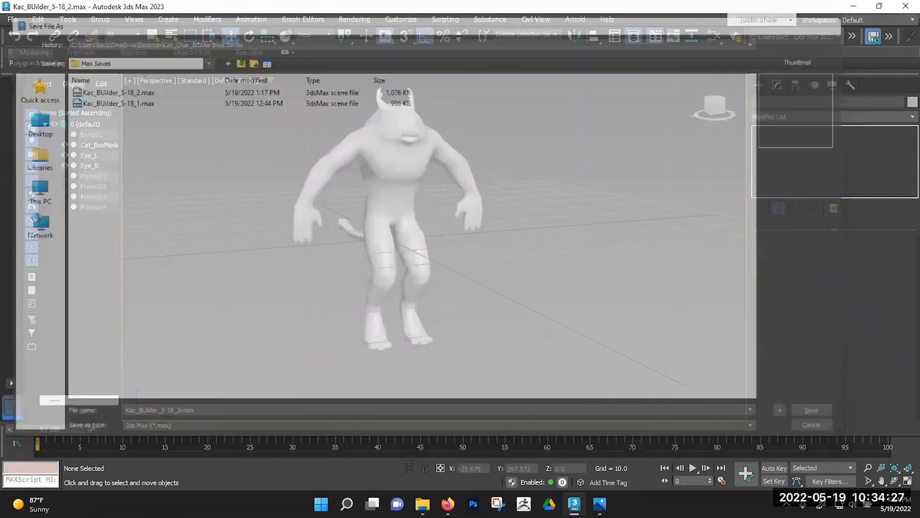
# Select the cat model, examine its full figure, and switch to Photos to view the ki-ite_turnaround.bmp concept sheet.
pyautogui.click(430, 263)
pyautogui.moveTo(443, 282); pyautogui.dragTo(409, 256, button='middle')
pyautogui.scroll(2, 402, 211)
pyautogui.keyDown('alt'); pyautogui.moveTo(405, 222); pyautogui.dragTo(412, 246, button='middle'); pyautogui.keyUp('alt')
pyautogui.scroll(-1, 415, 232)
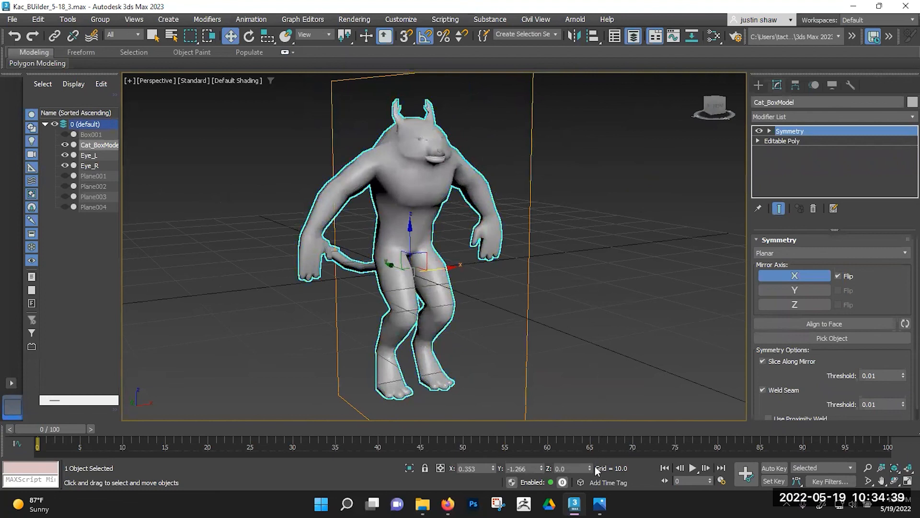
pyautogui.click(599, 504)
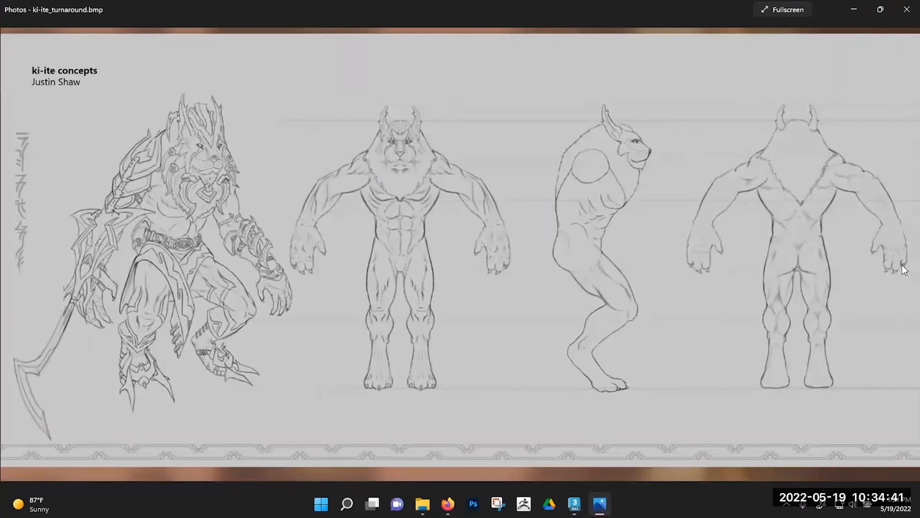